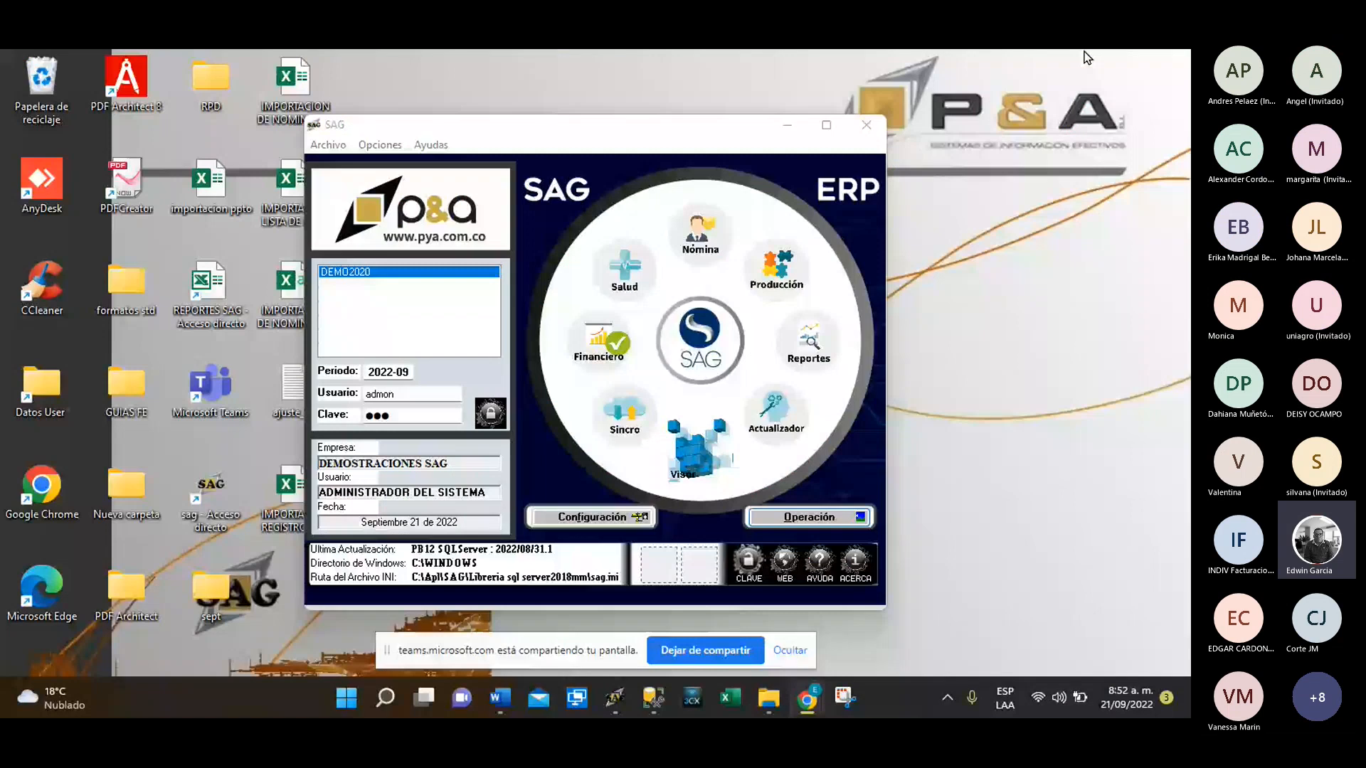
Open the Configuración module and display the permissions of the system administrator user
click(789, 651)
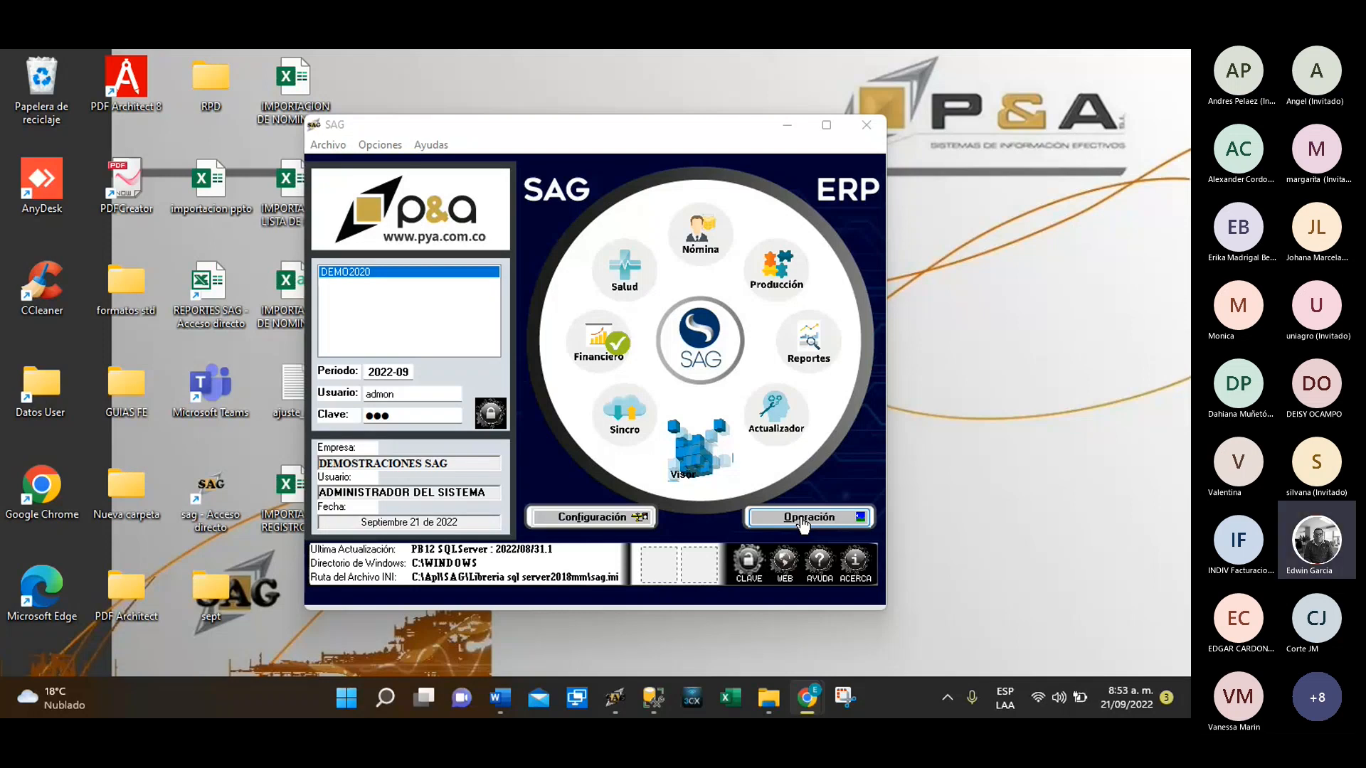
click(594, 520)
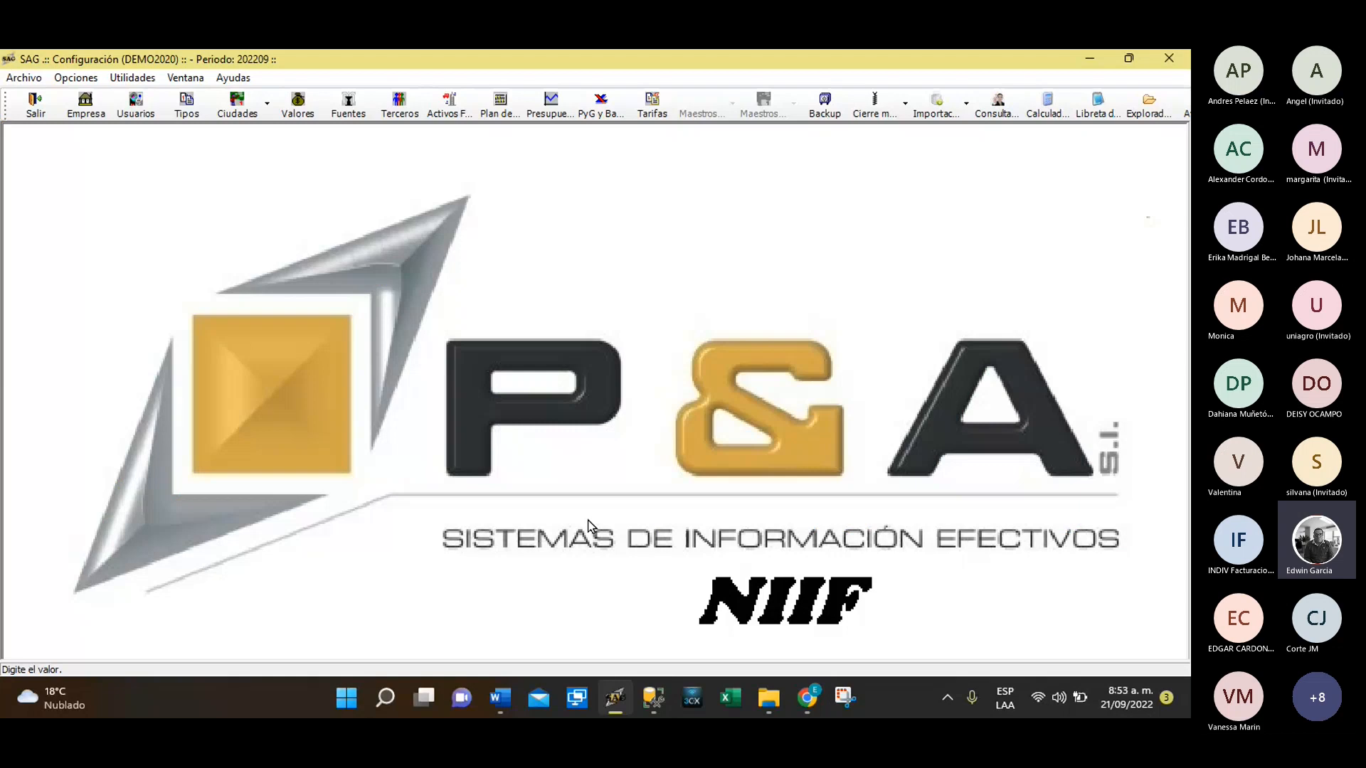
click(122, 113)
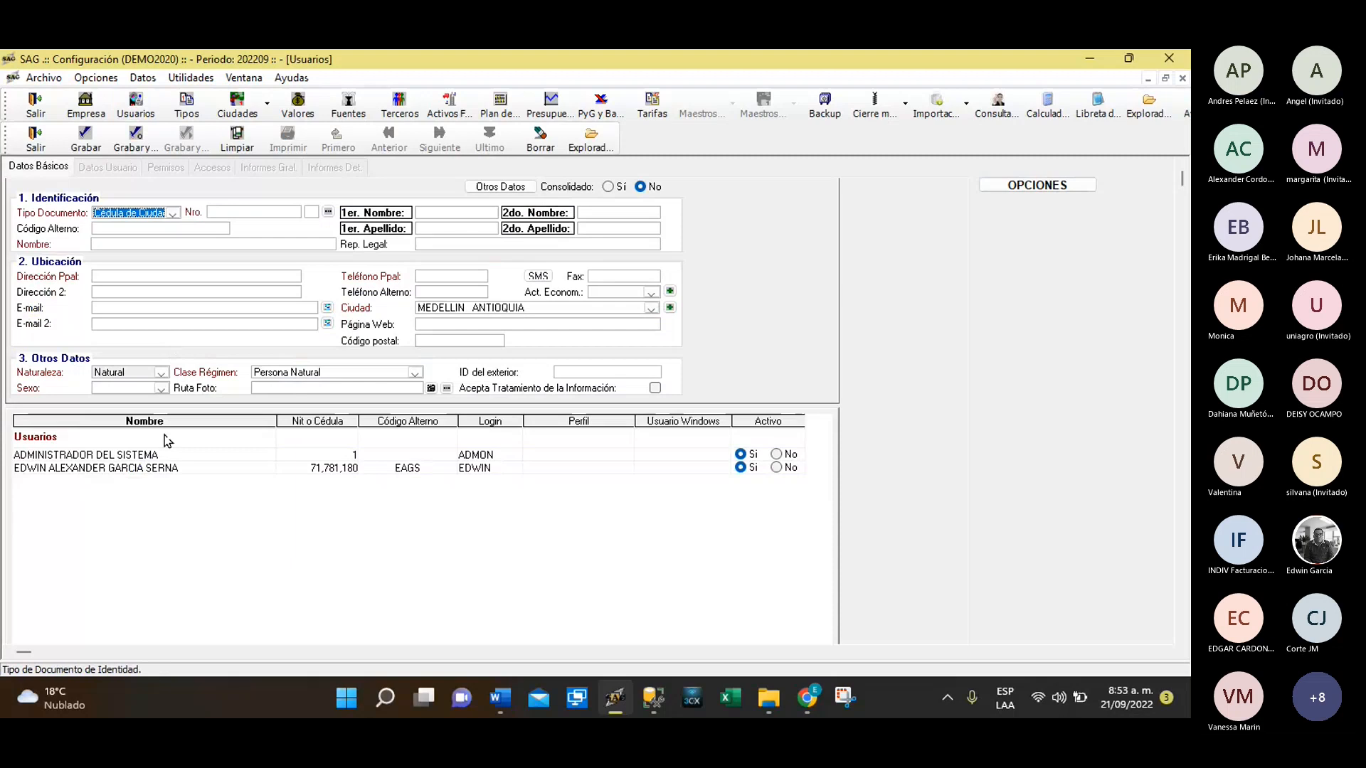
click(125, 456)
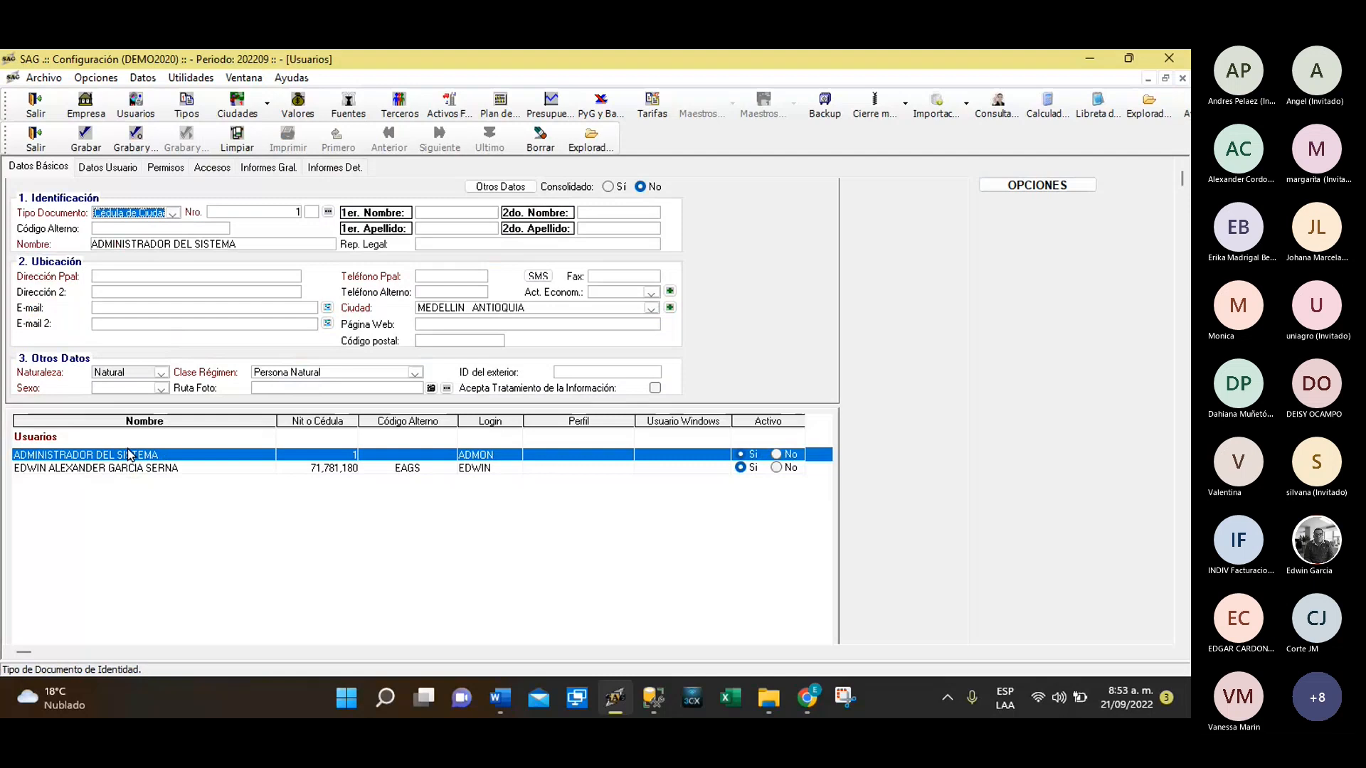
click(168, 171)
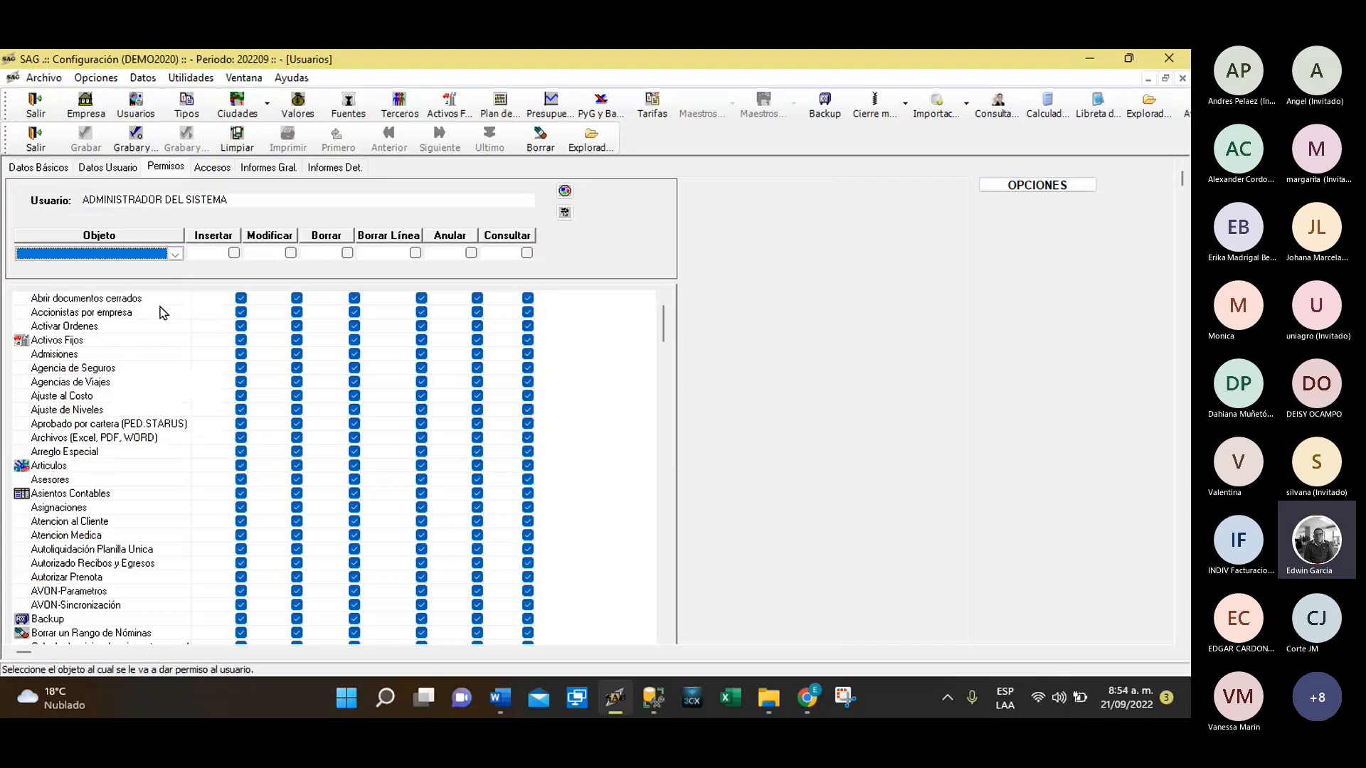
Locate the Importacion Financiero permission in the administrator's object list, select it, and close the Usuarios window
scroll(152, 445, down, 10)
scroll(152, 448, down, 8)
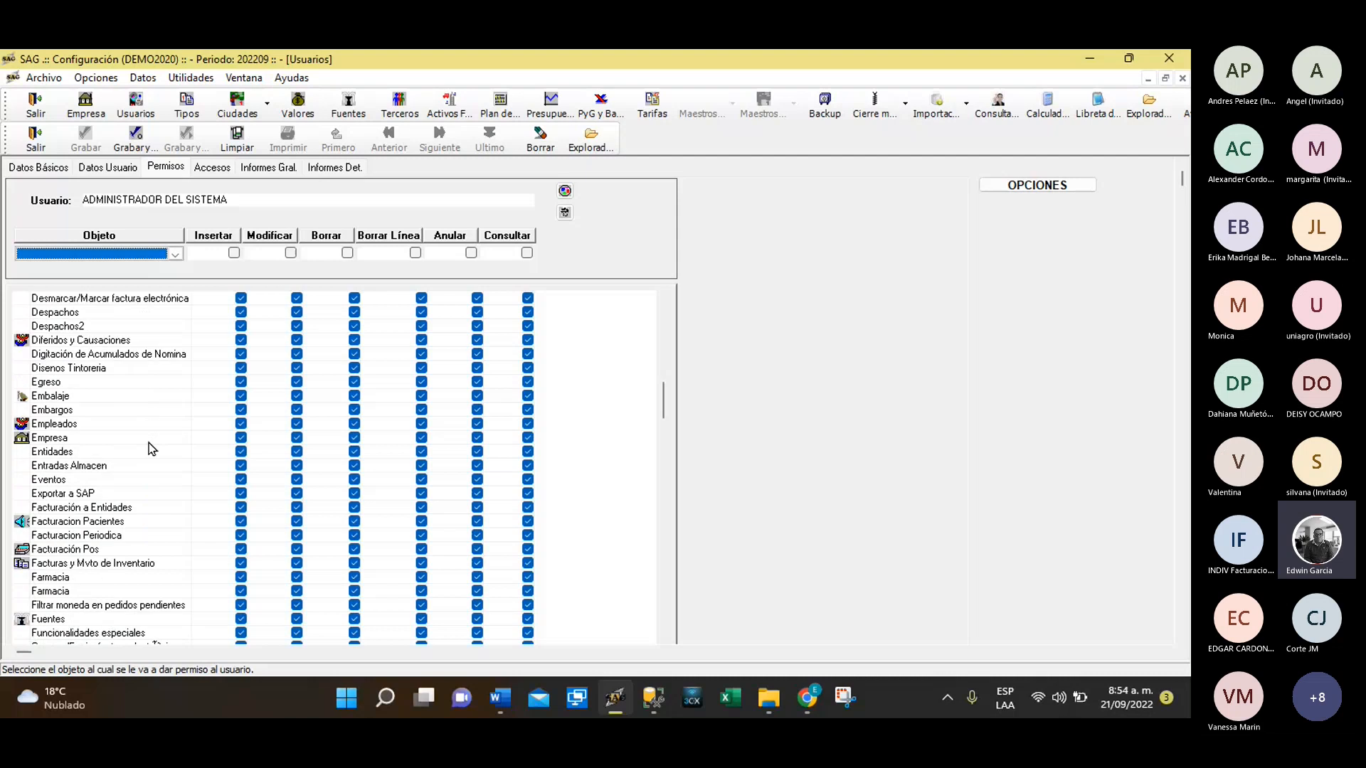
scroll(152, 449, down, 2)
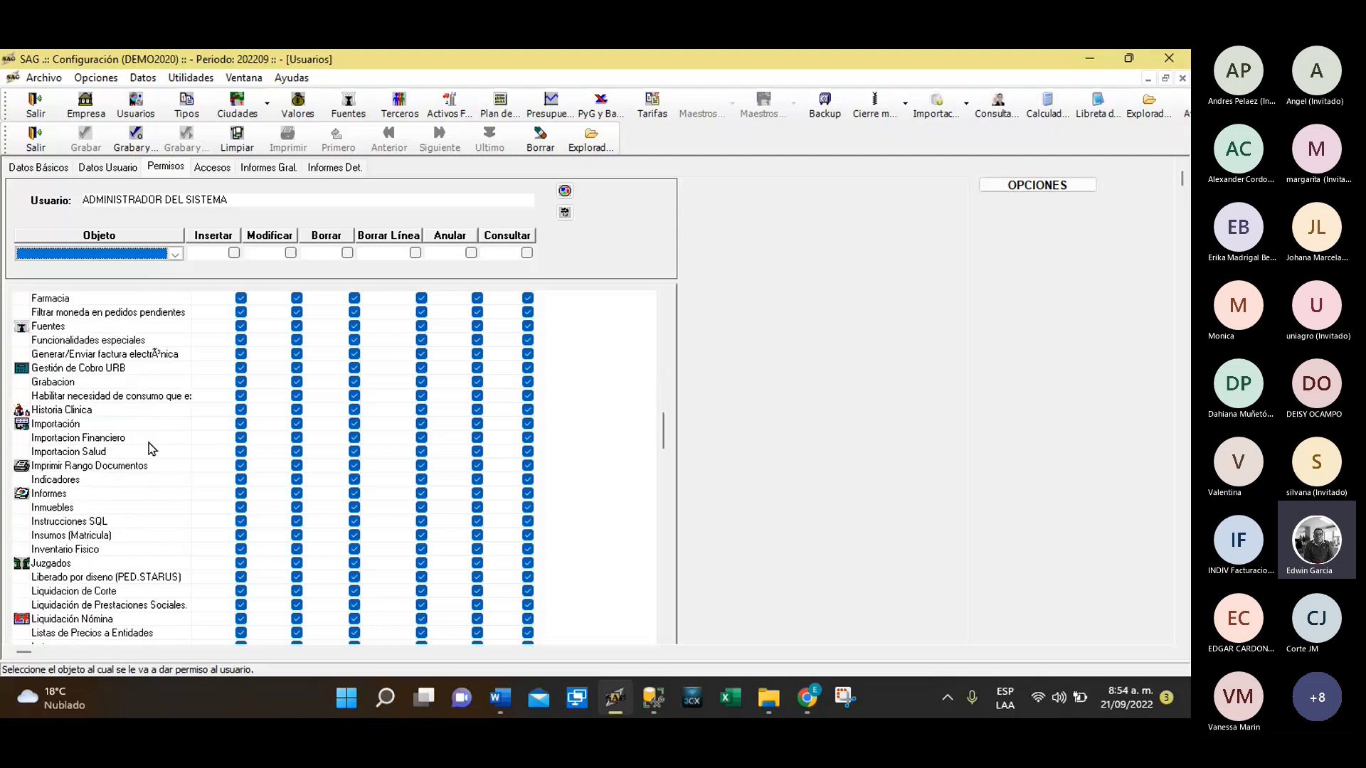
scroll(152, 448, down, 1)
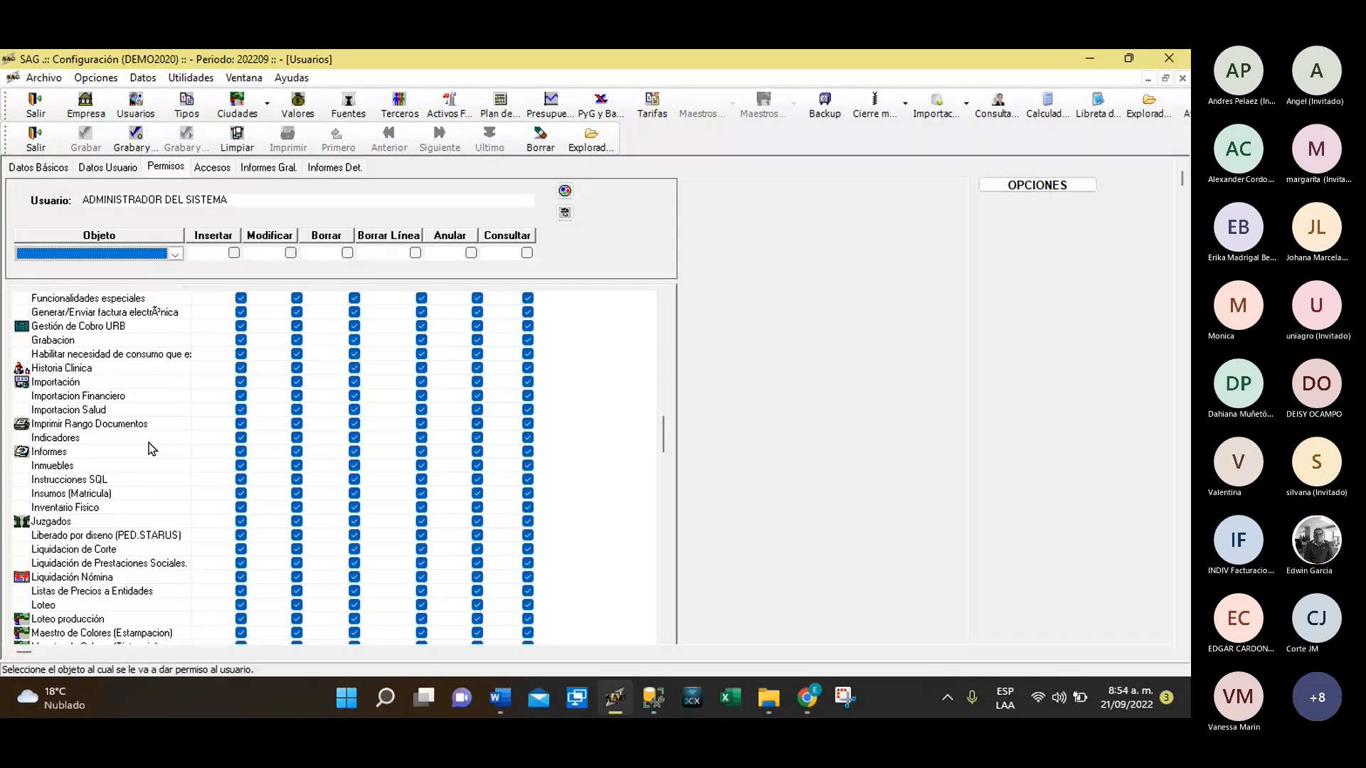
click(109, 397)
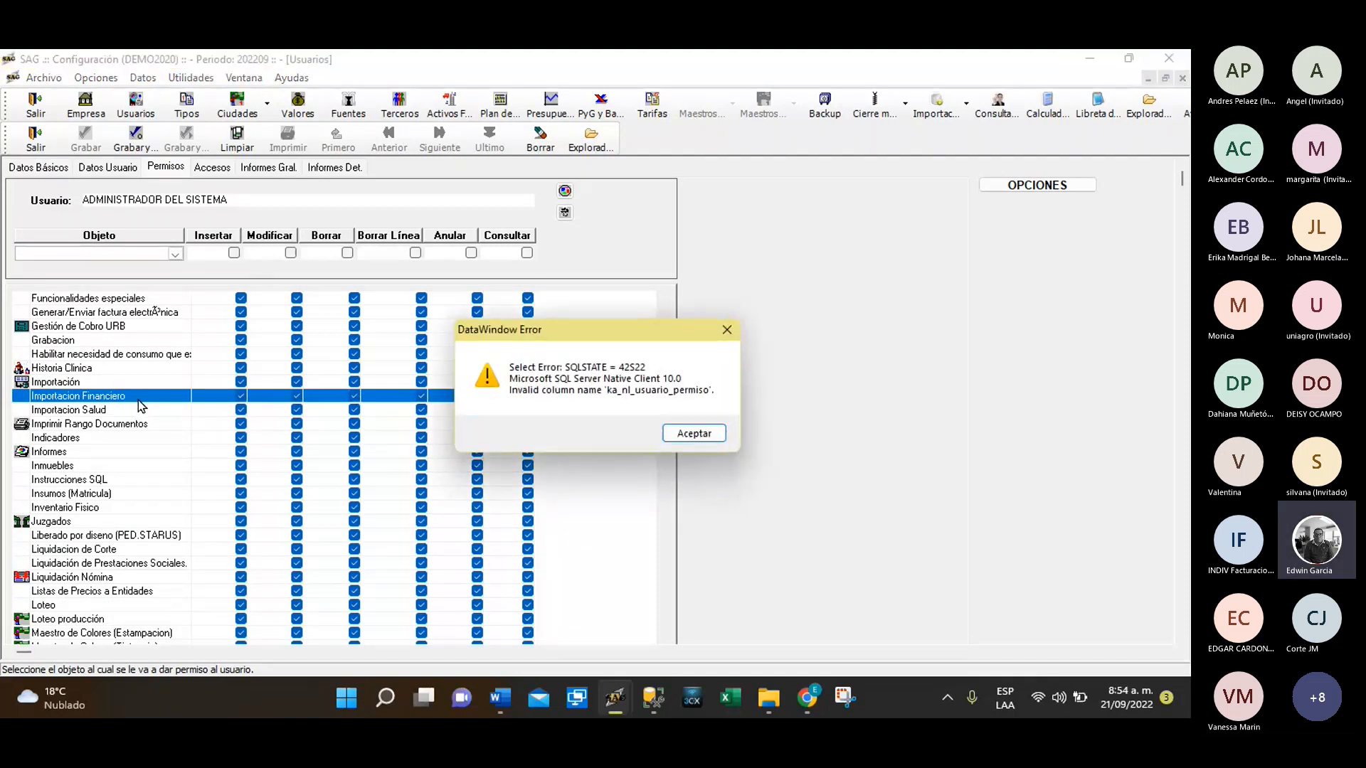
click(694, 434)
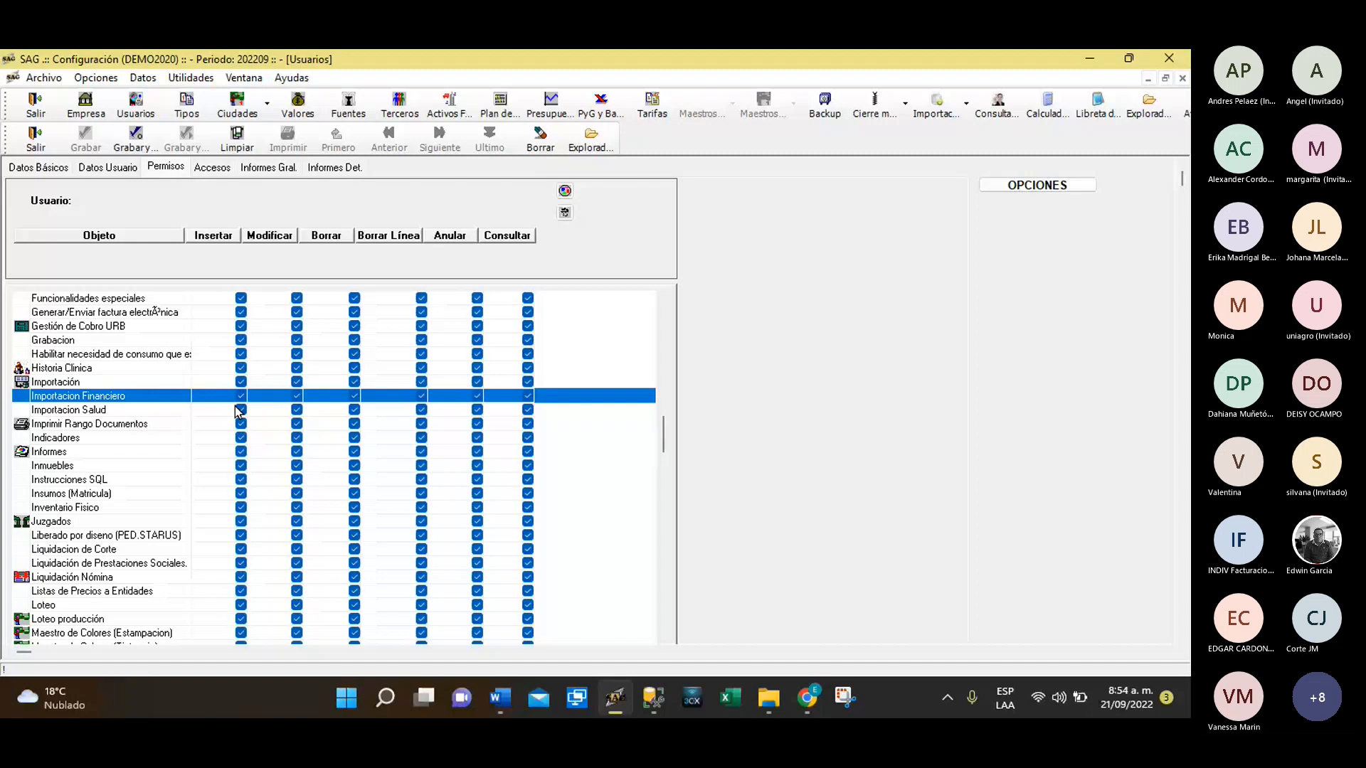
click(35, 139)
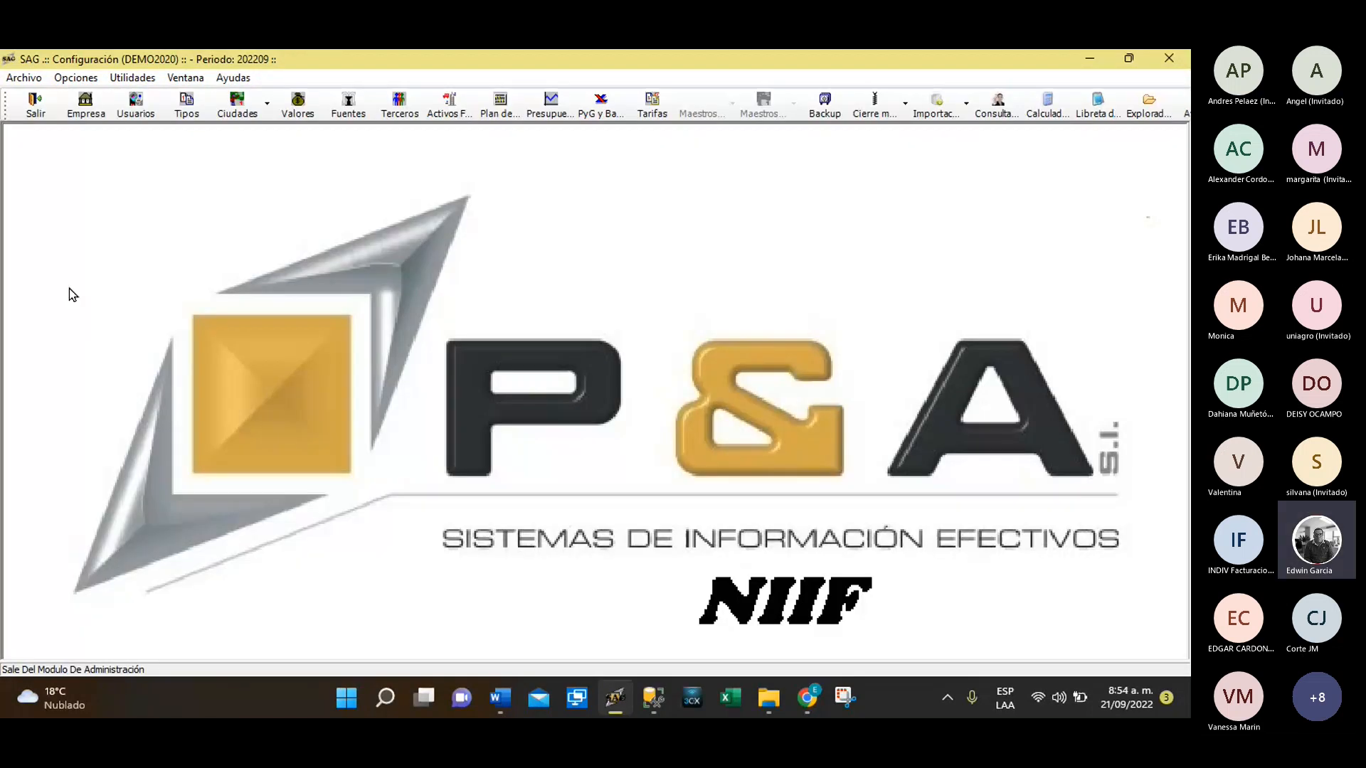
Examine which data import types the Configuración utilities offer, without starting any of them
click(120, 78)
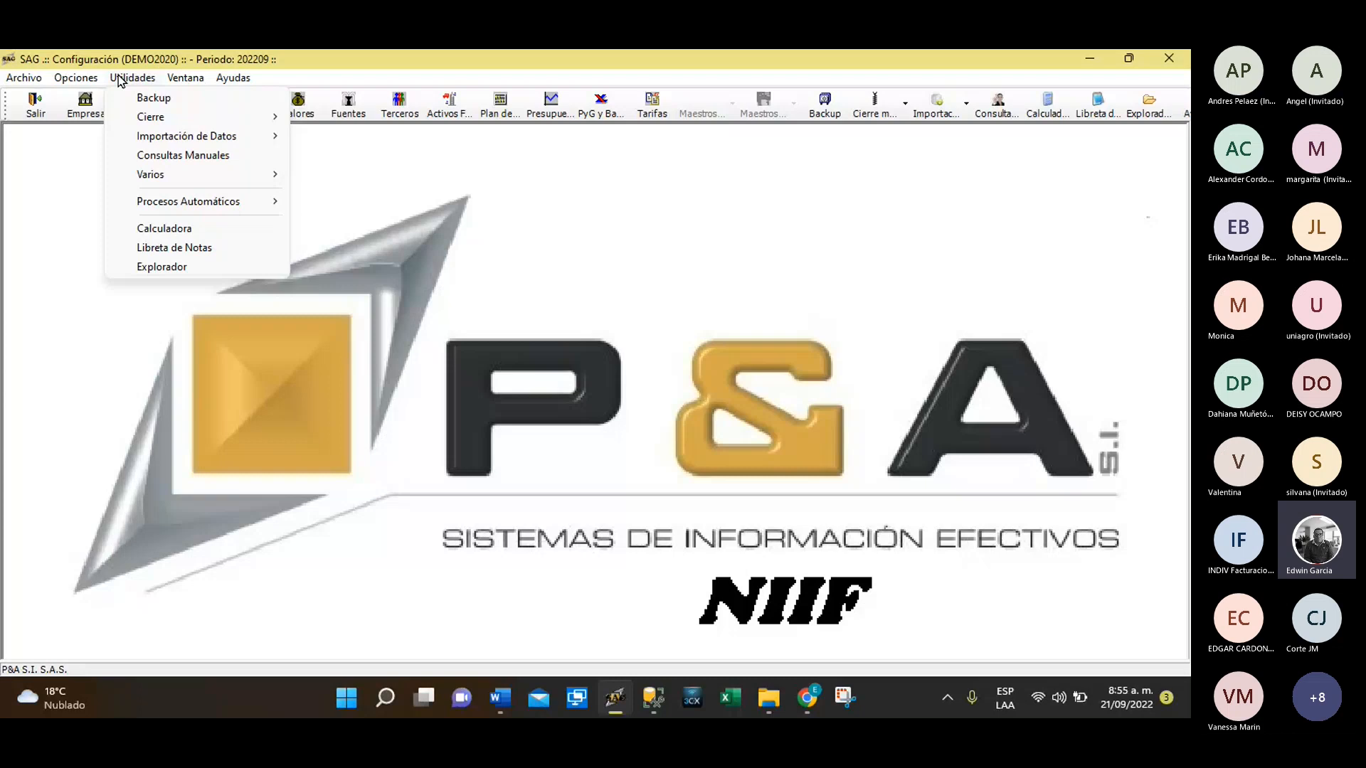
mouse_move(175, 142)
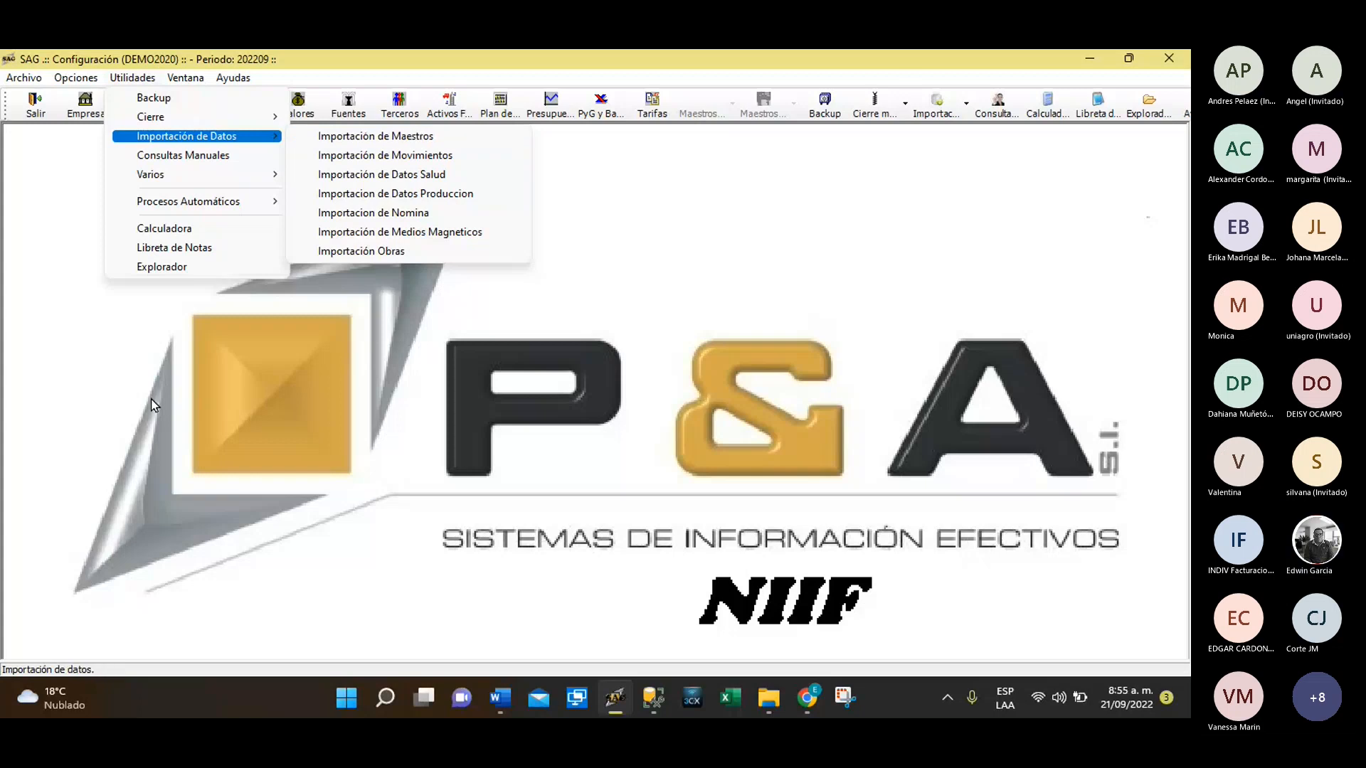
click(147, 422)
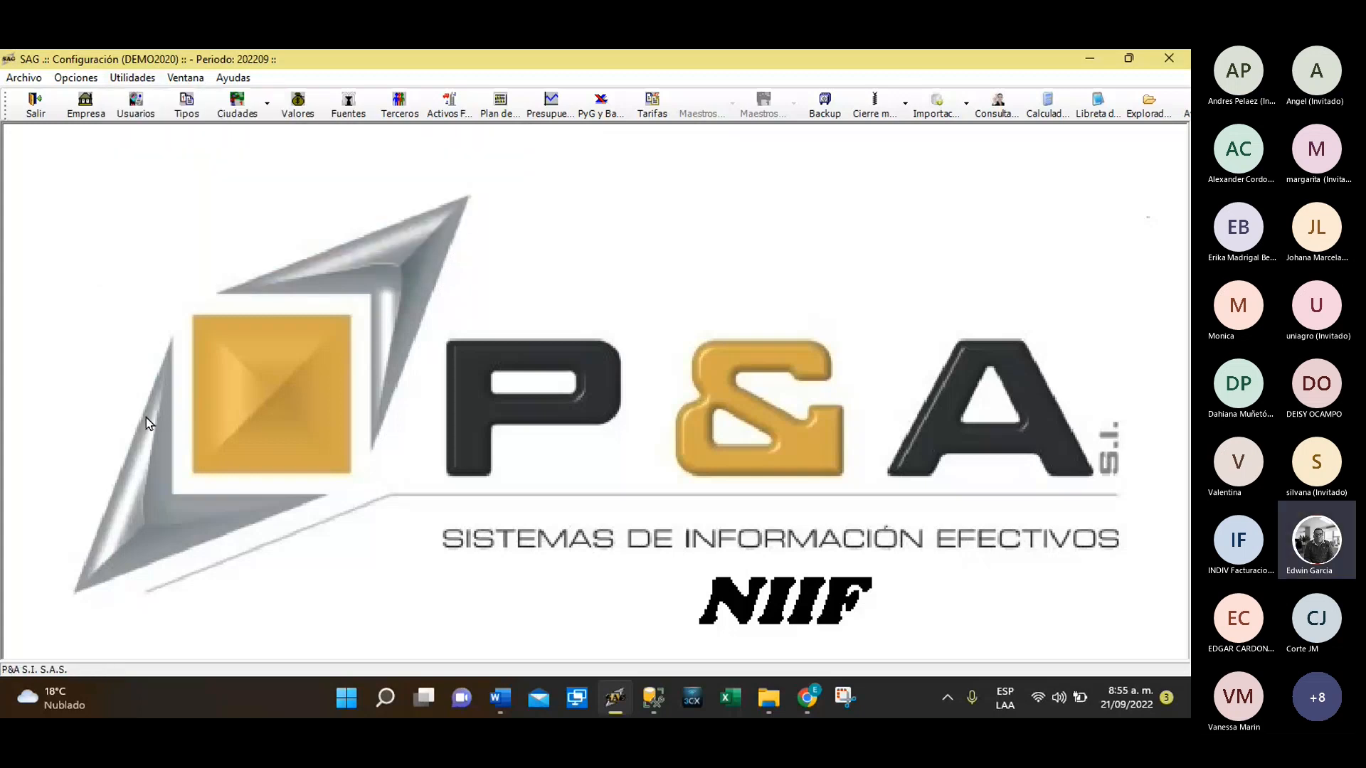
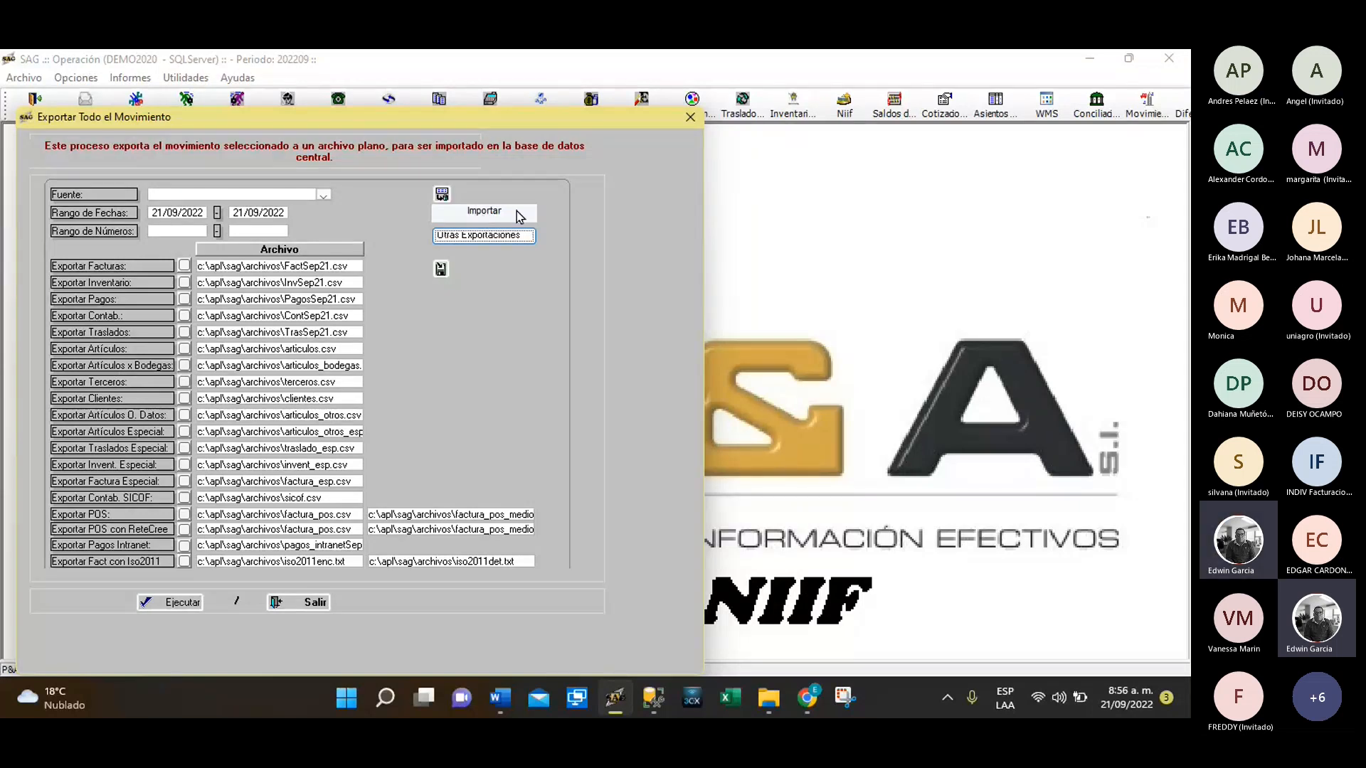
View the Movimiento de Inventario import options from the Exportar Todo el Movimiento window, and close both windows without importing
click(469, 214)
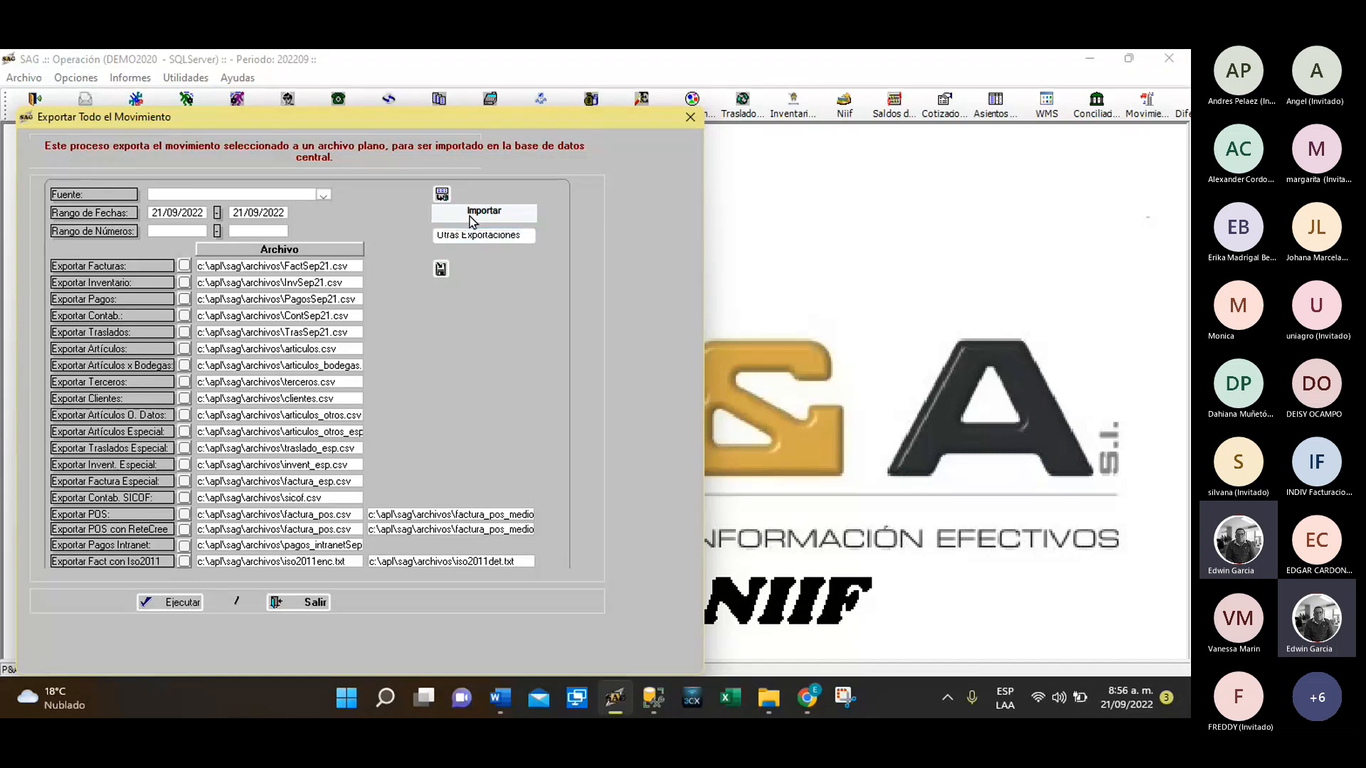
click(442, 194)
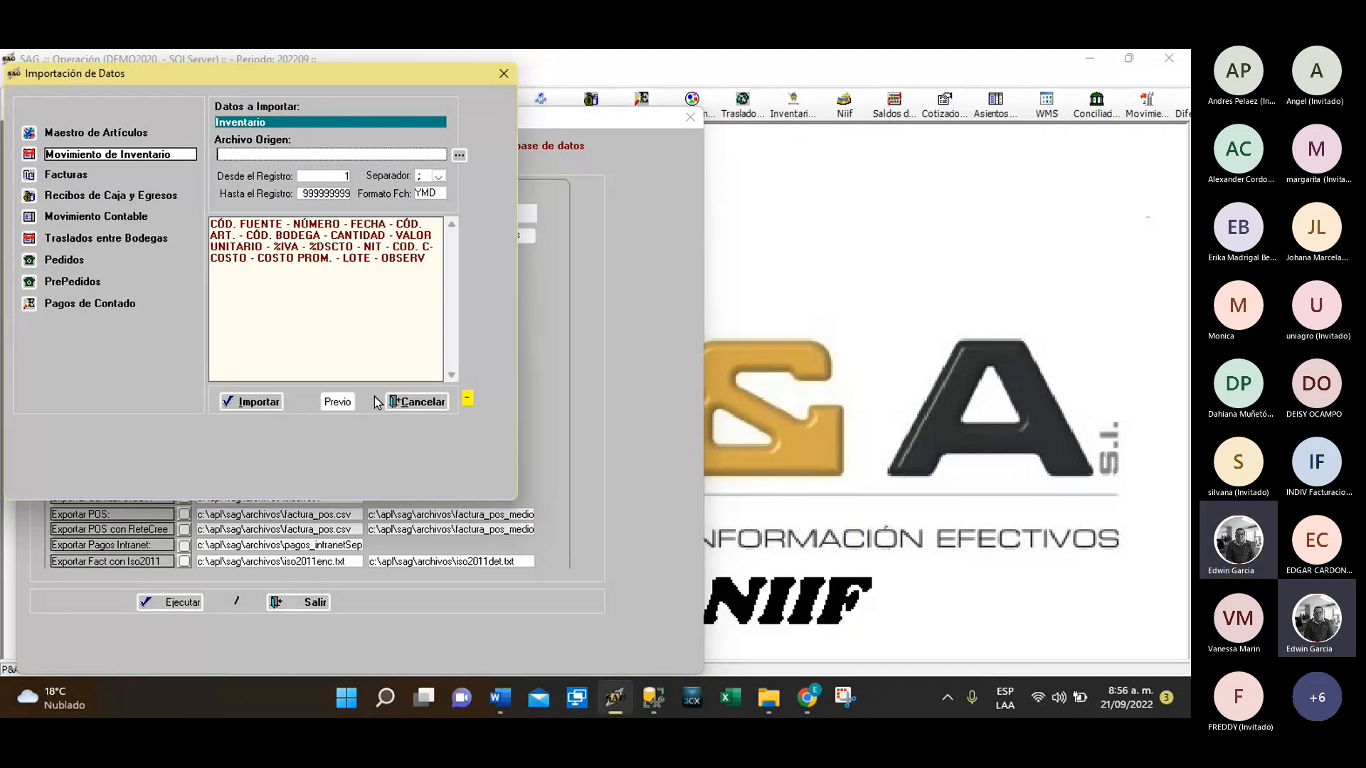
click(416, 402)
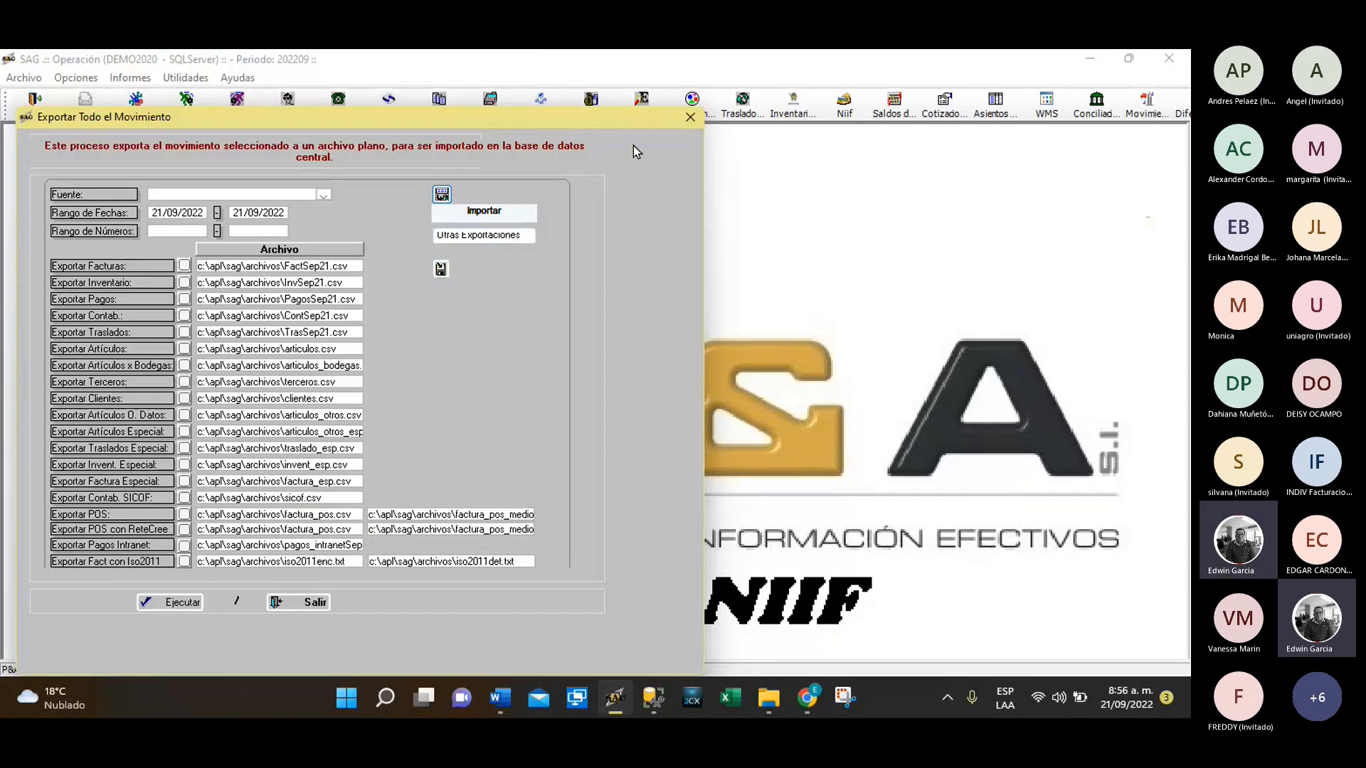
click(690, 117)
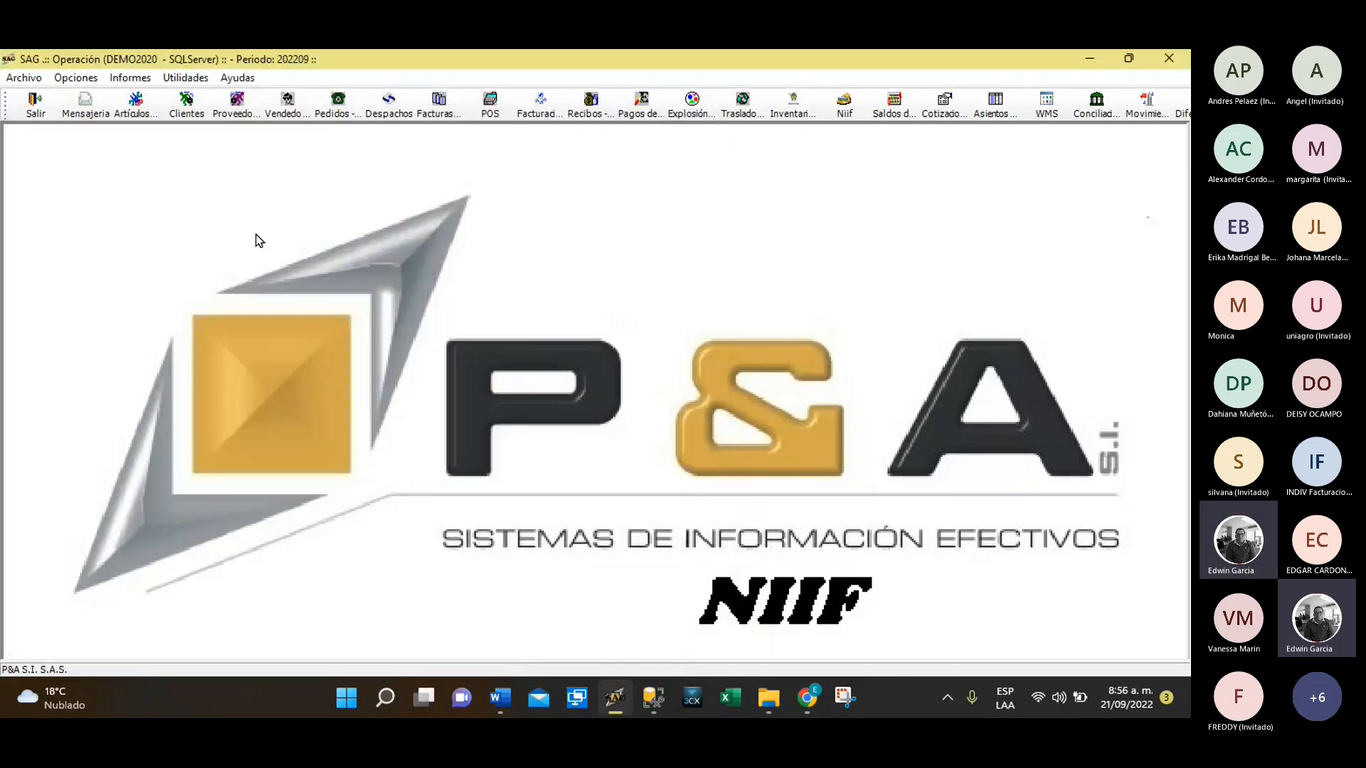
Switch from Operación to the Configuración module and open the master data import window, placing it nearer the middle
click(33, 100)
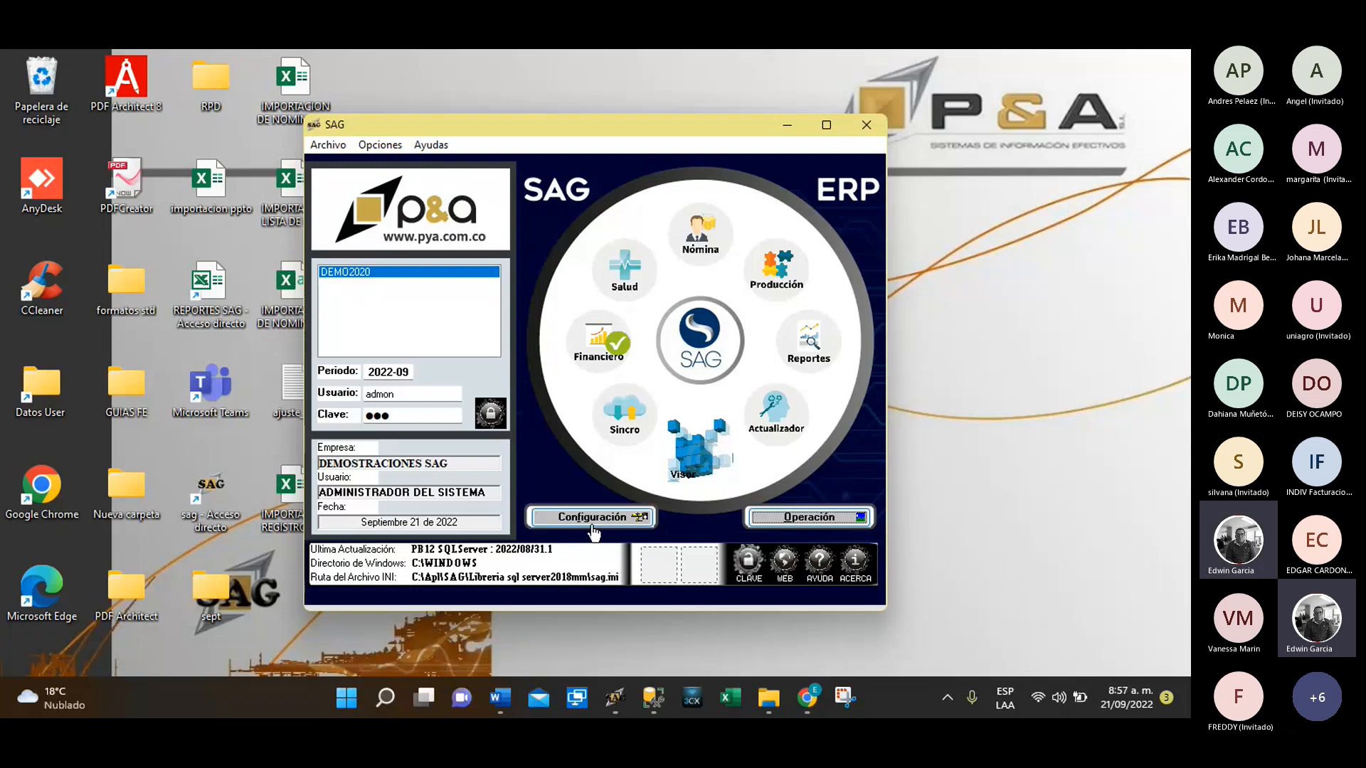
click(597, 519)
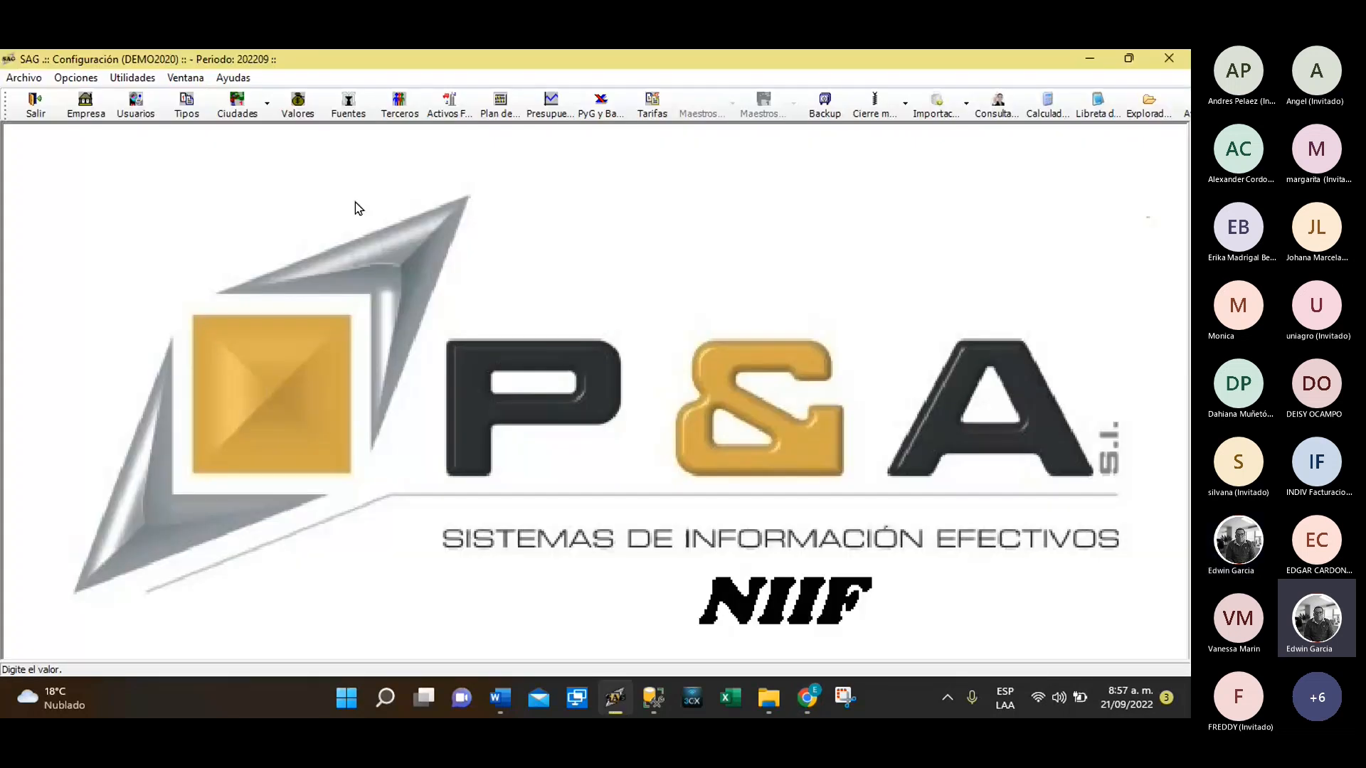
click(131, 79)
mouse_move(158, 141)
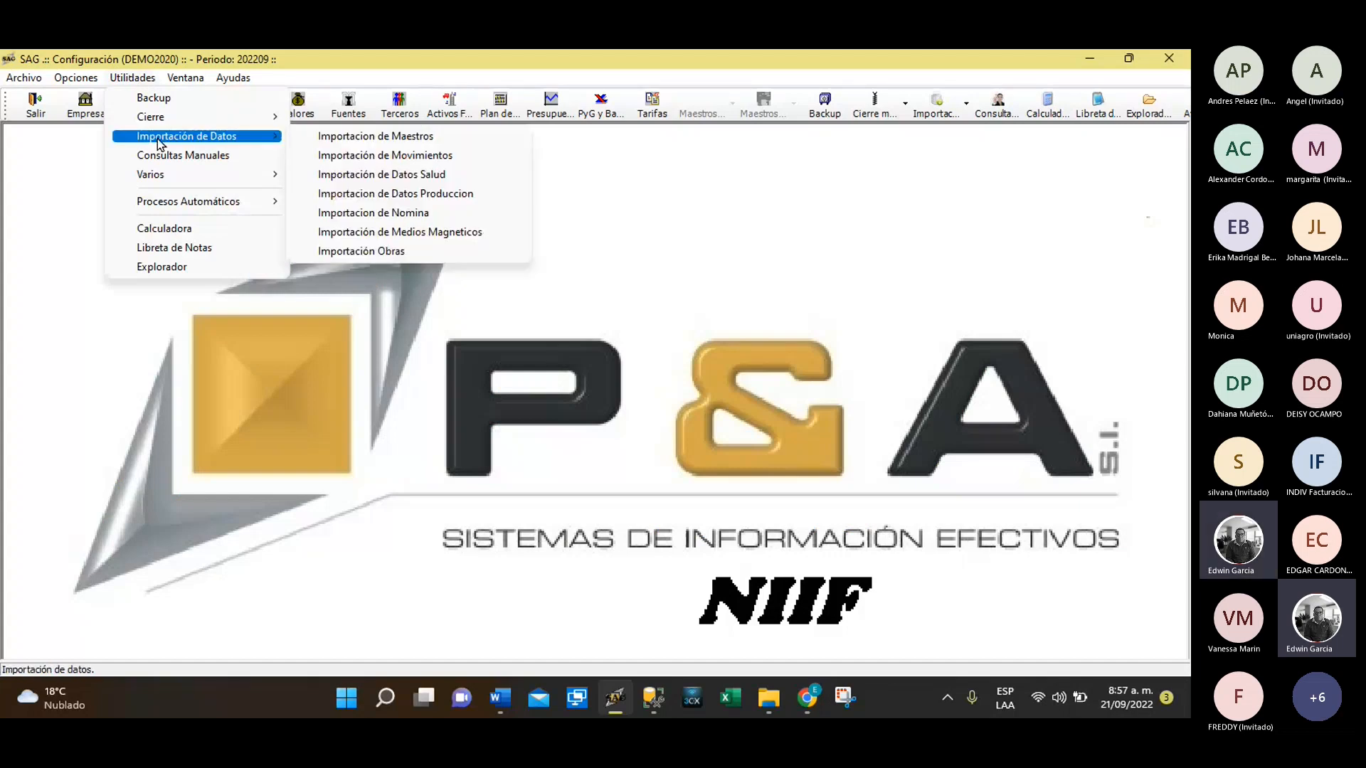
click(387, 137)
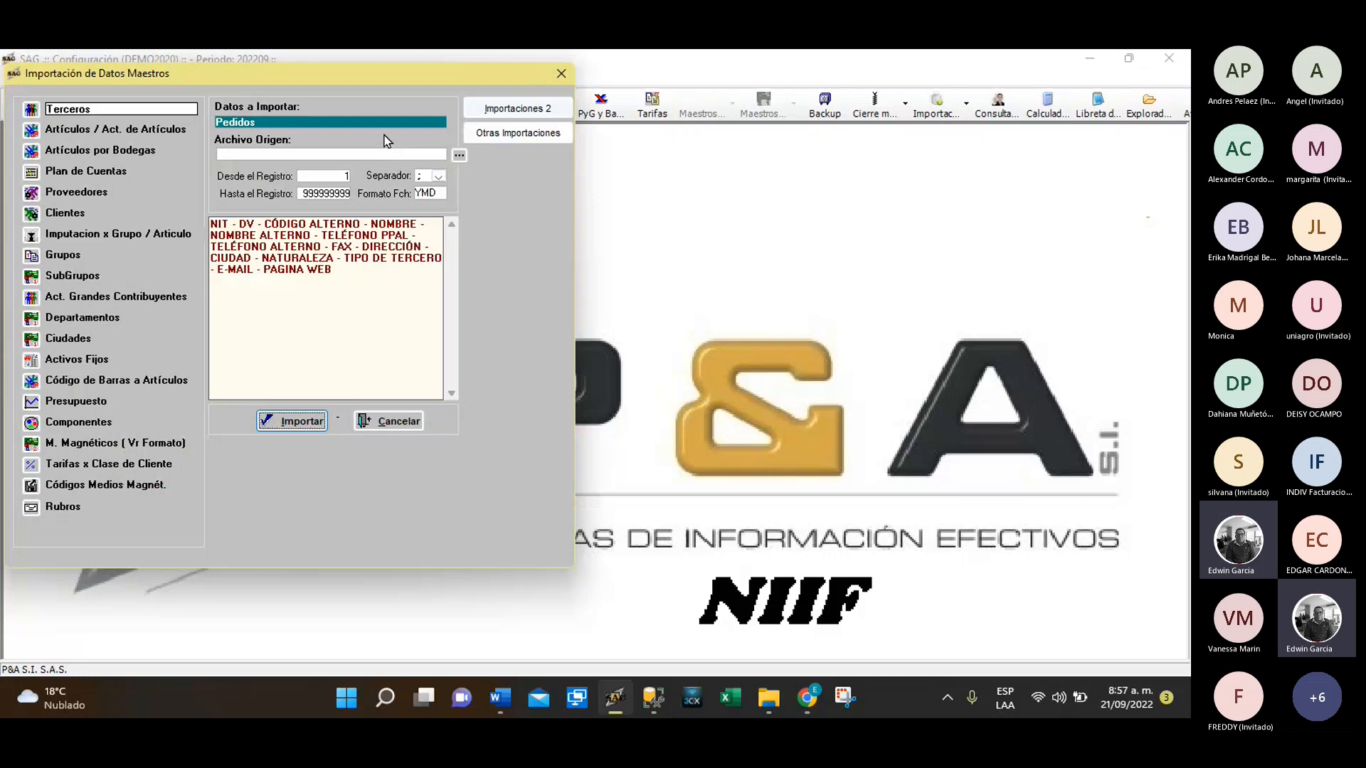
drag(370, 70, 494, 130)
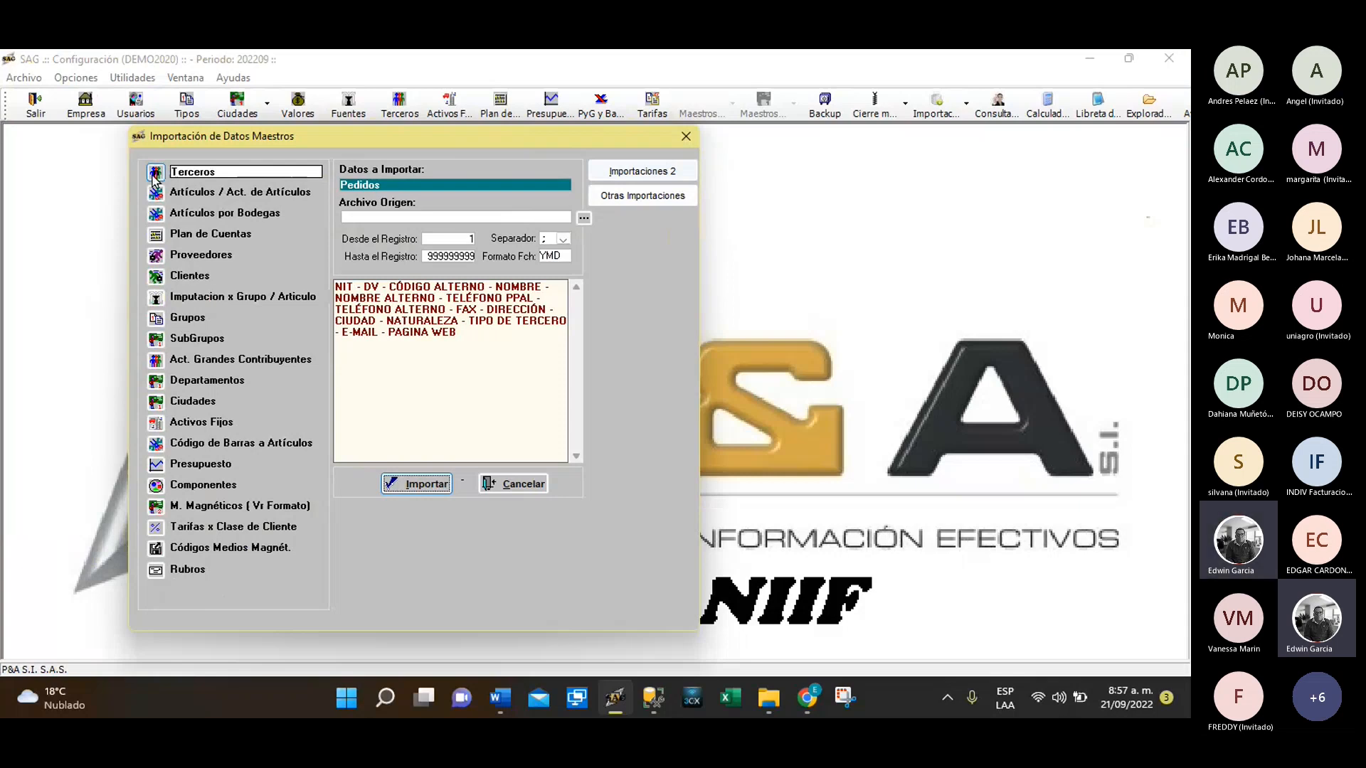
Examine the field structures required to import Plan de Cuentas, Clientes and Presupuesto master data
click(159, 237)
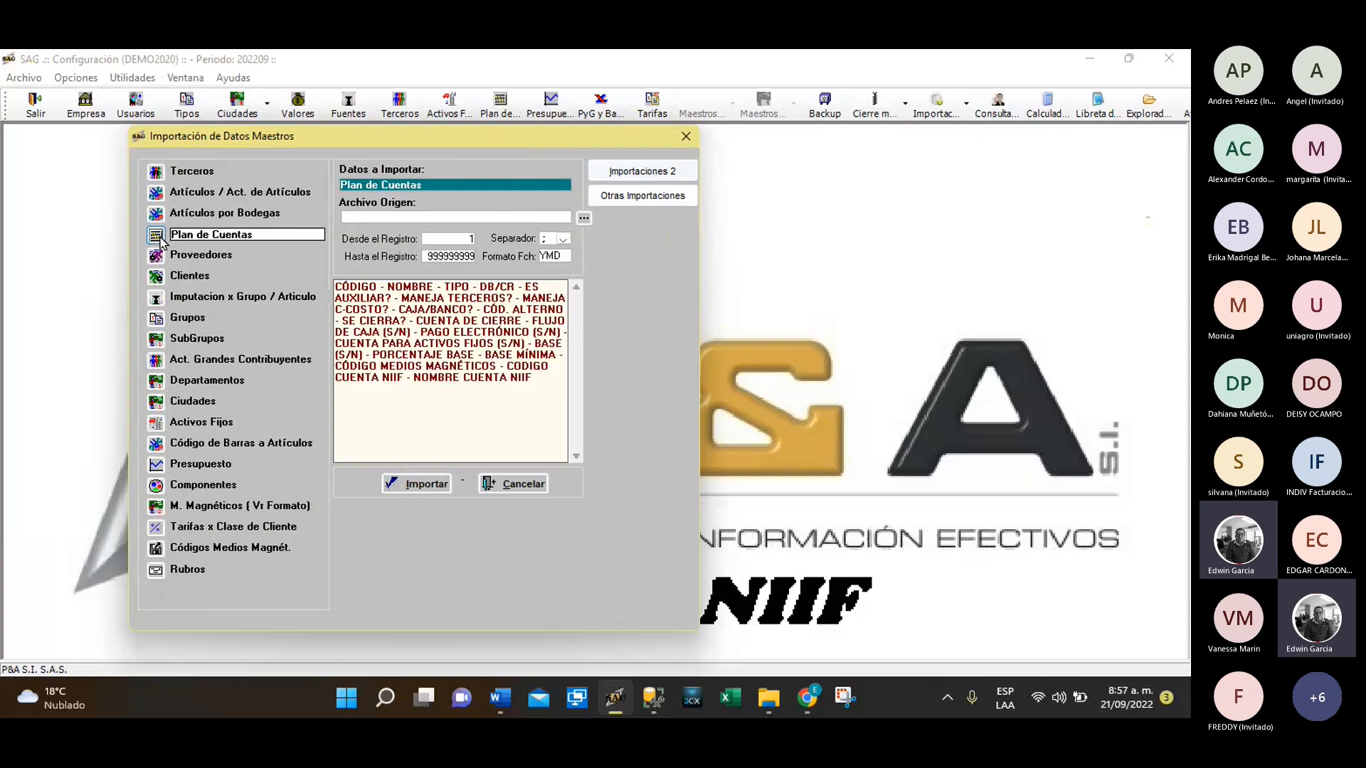
click(159, 282)
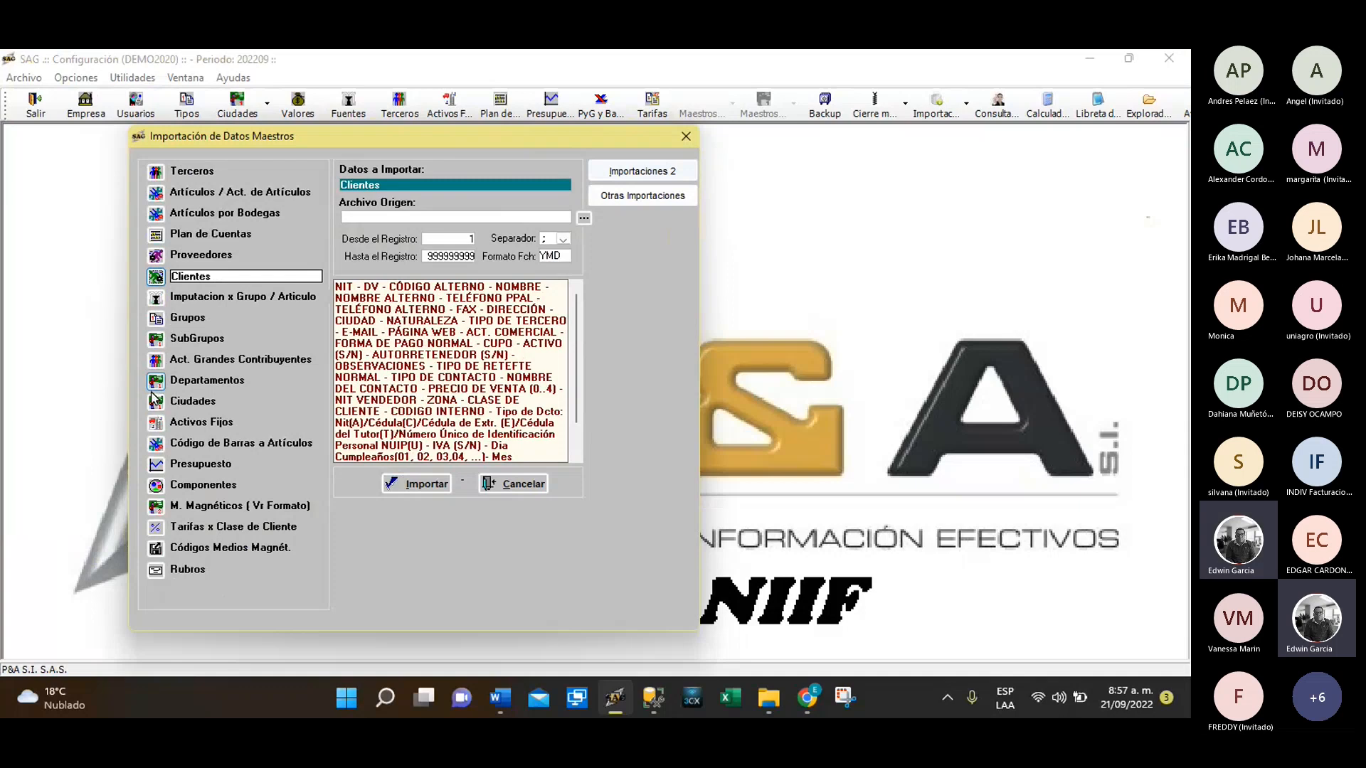
click(157, 466)
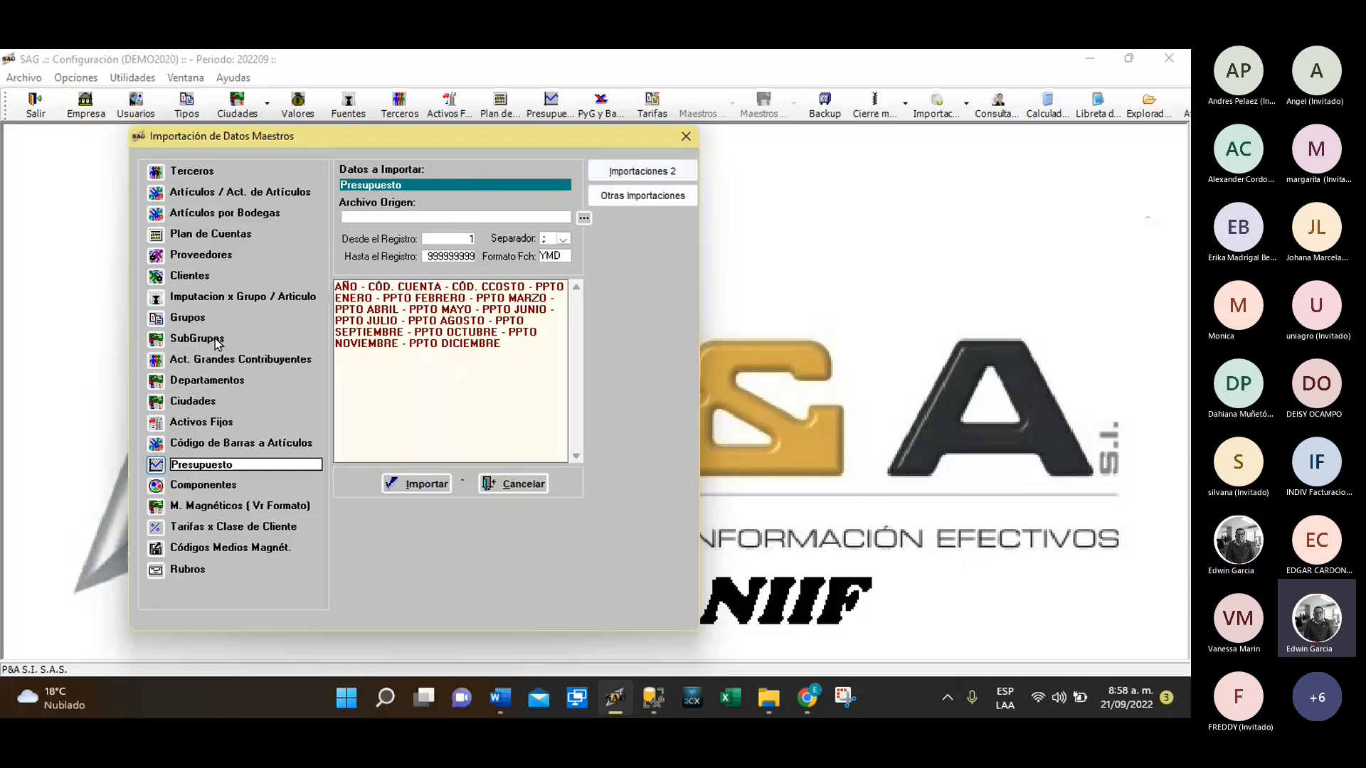
click(160, 321)
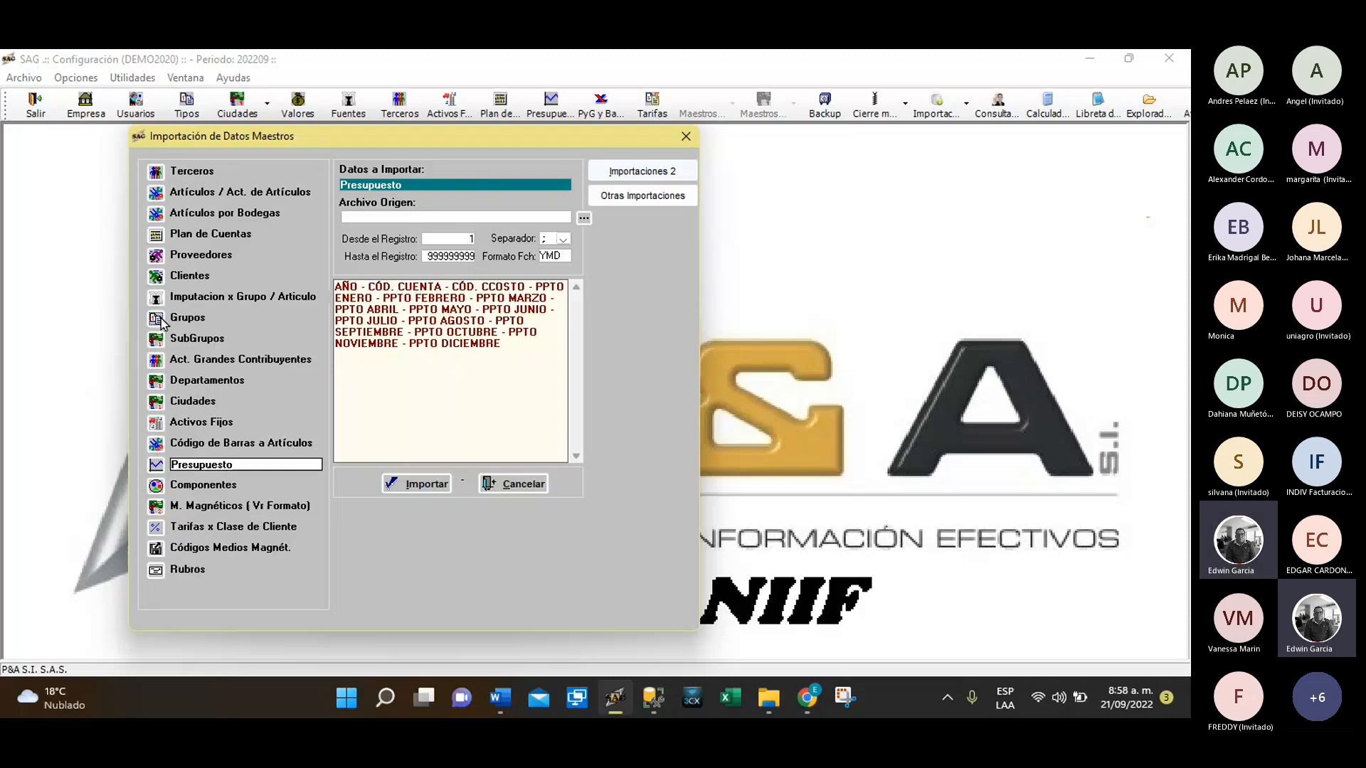
click(158, 277)
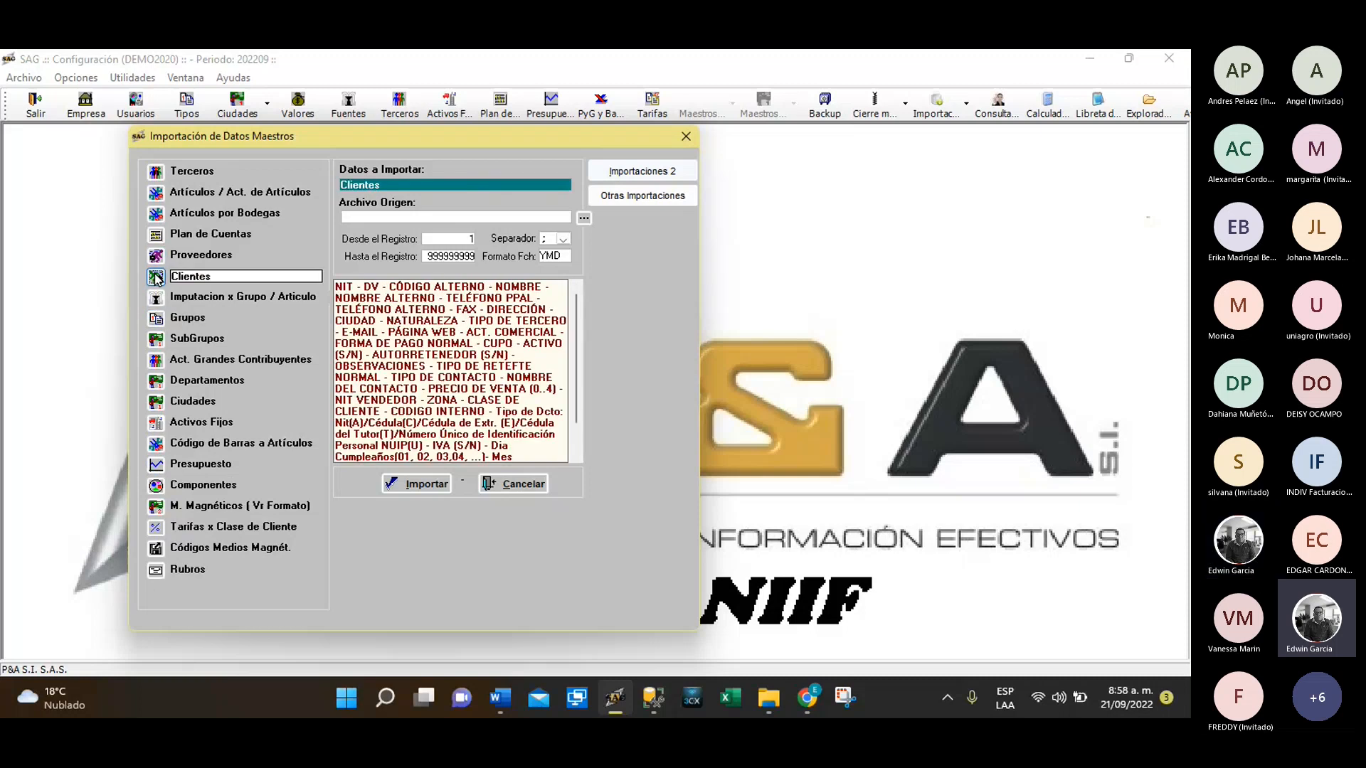
Display the import structure for Artículos and select its field list to read it through
click(157, 196)
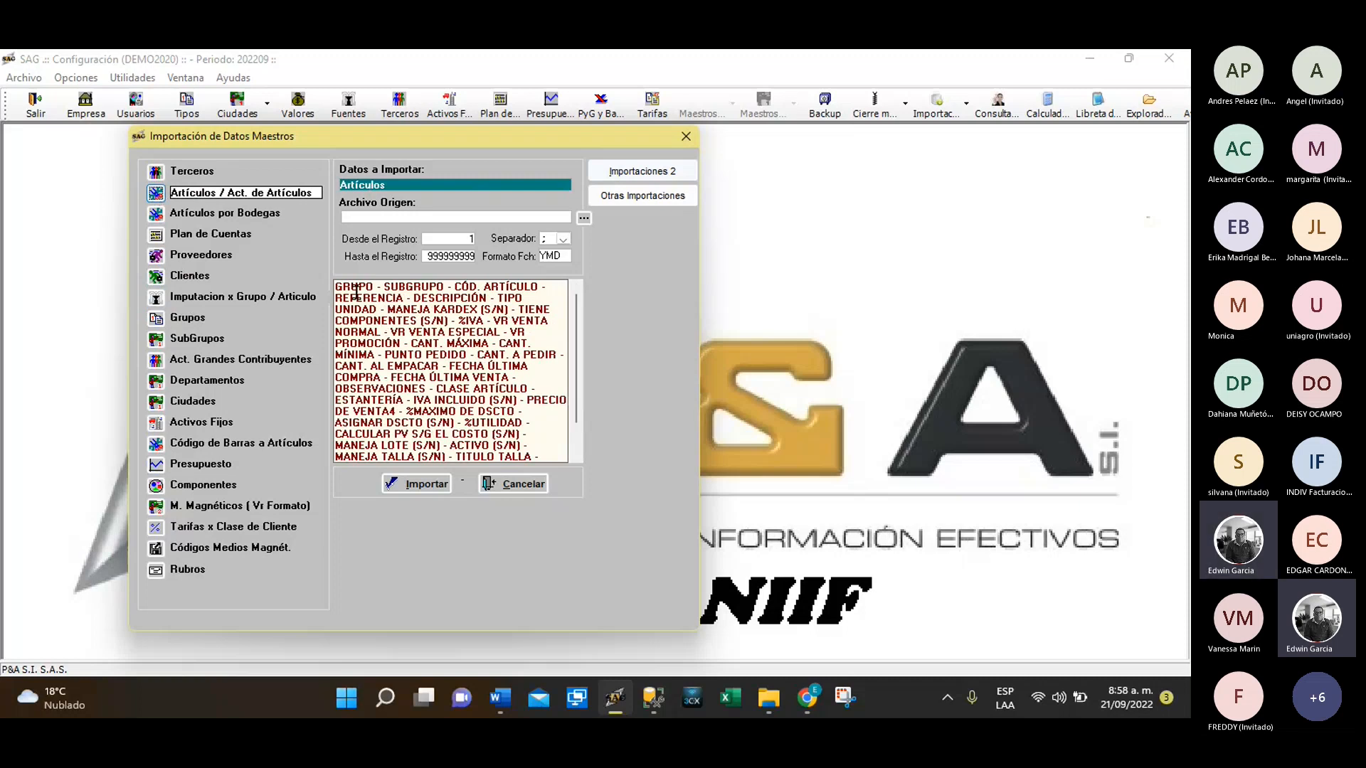
drag(337, 286, 547, 474)
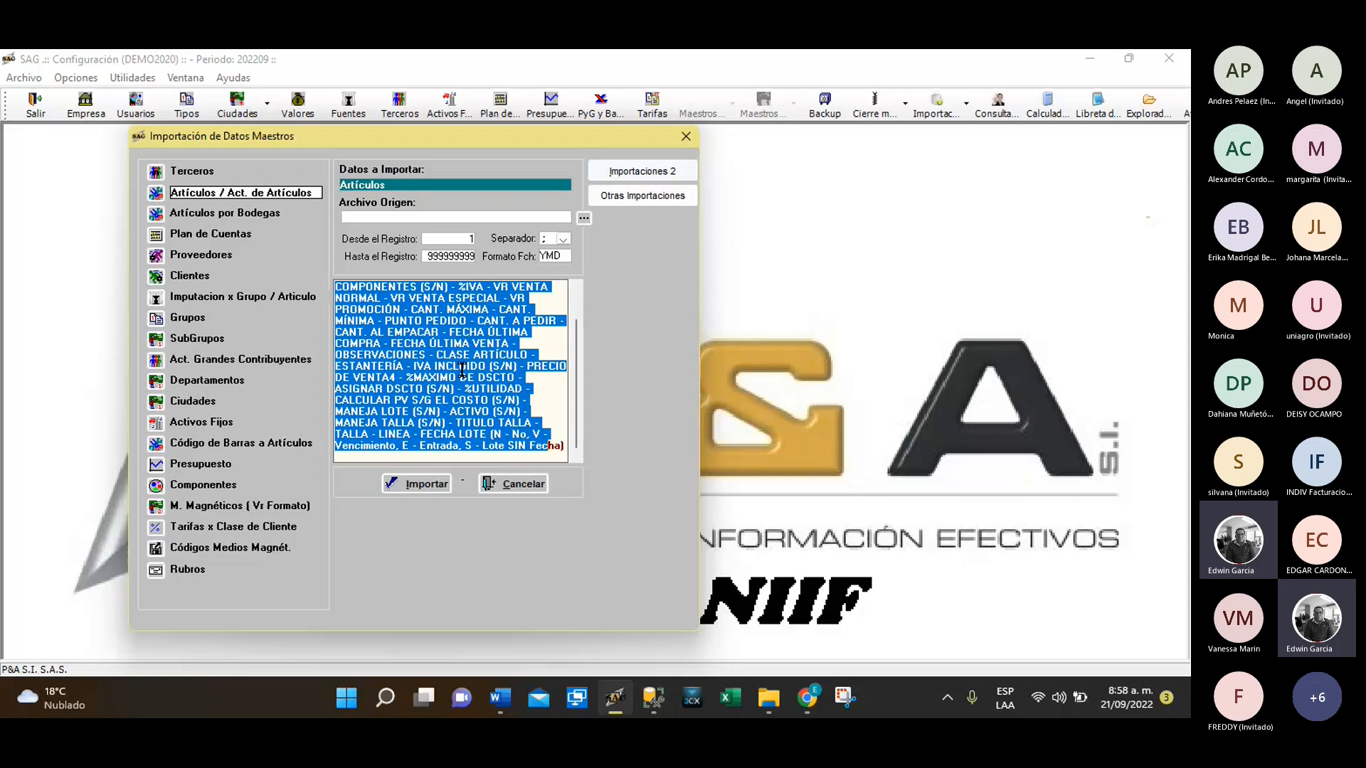
scroll(462, 370, up, 1)
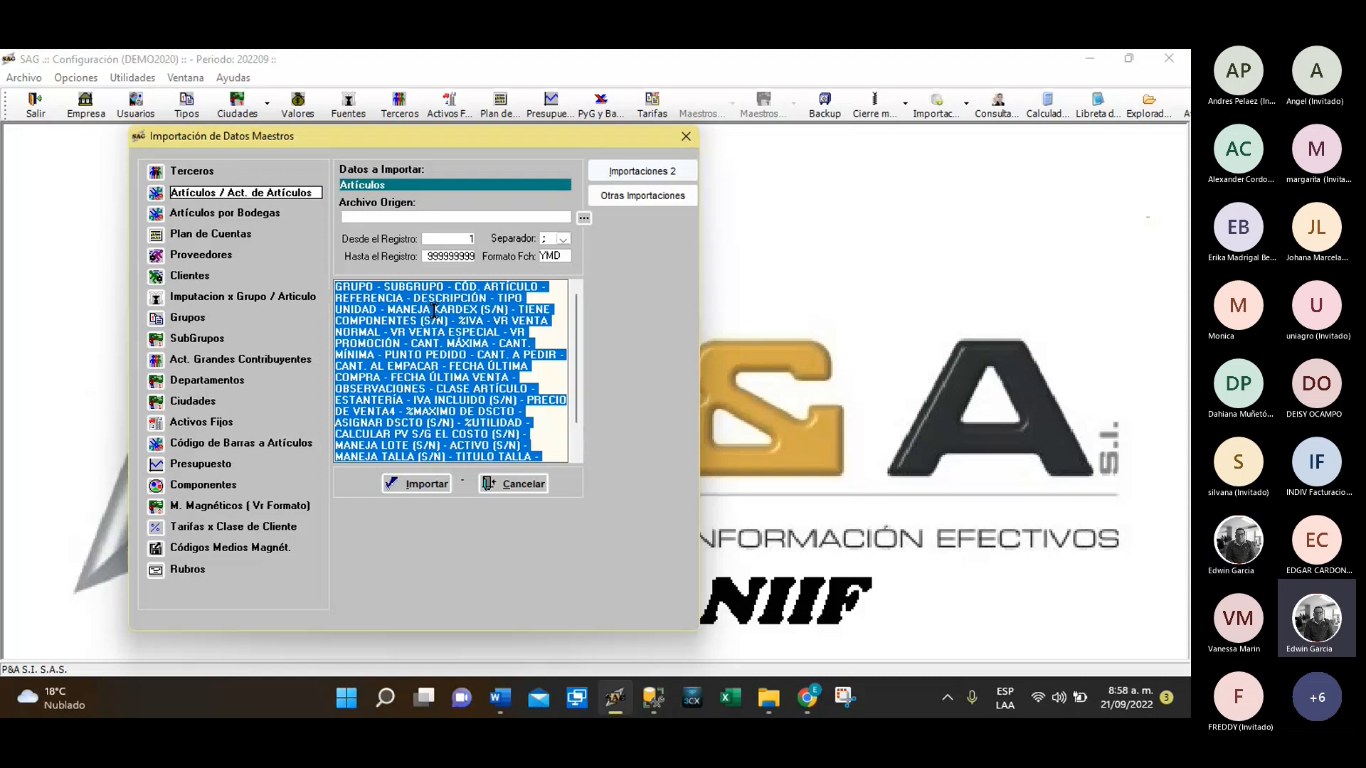
scroll(434, 310, down, 1)
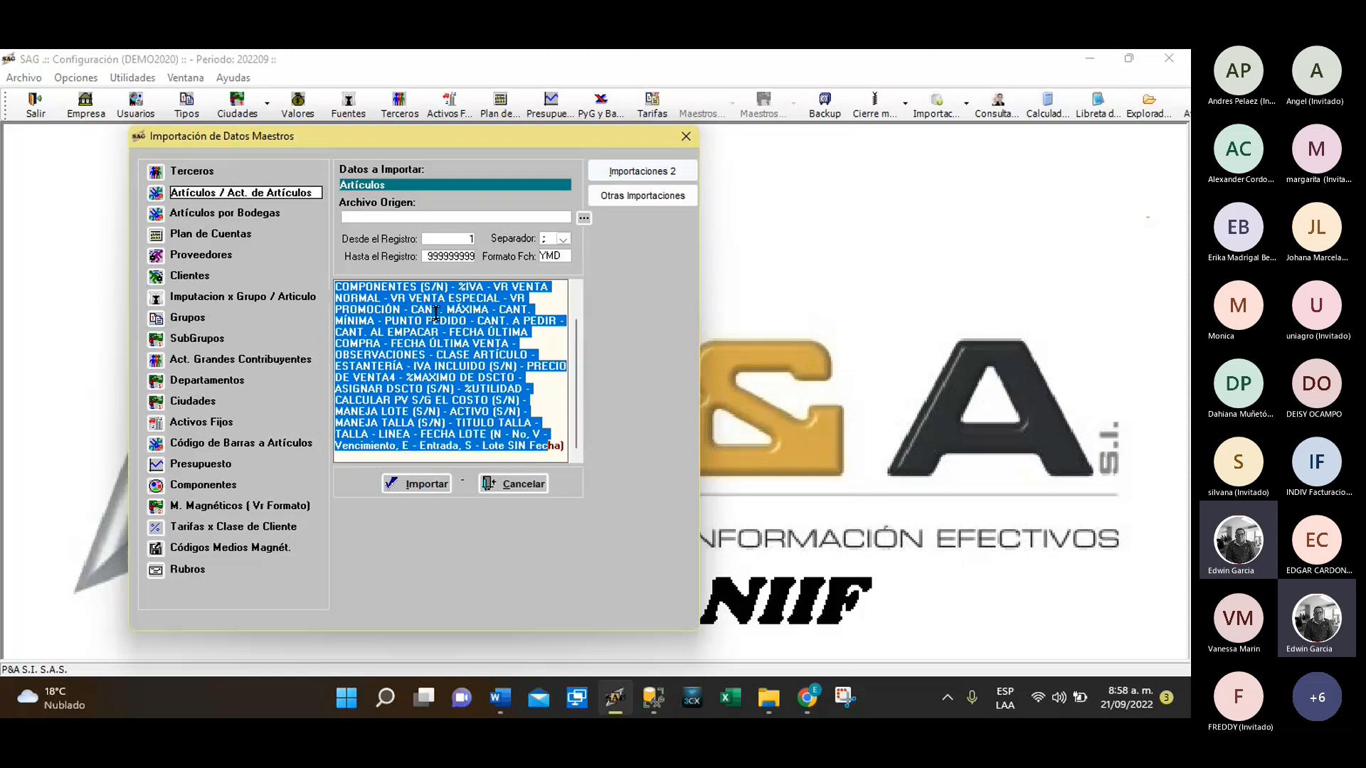
scroll(438, 320, up, 1)
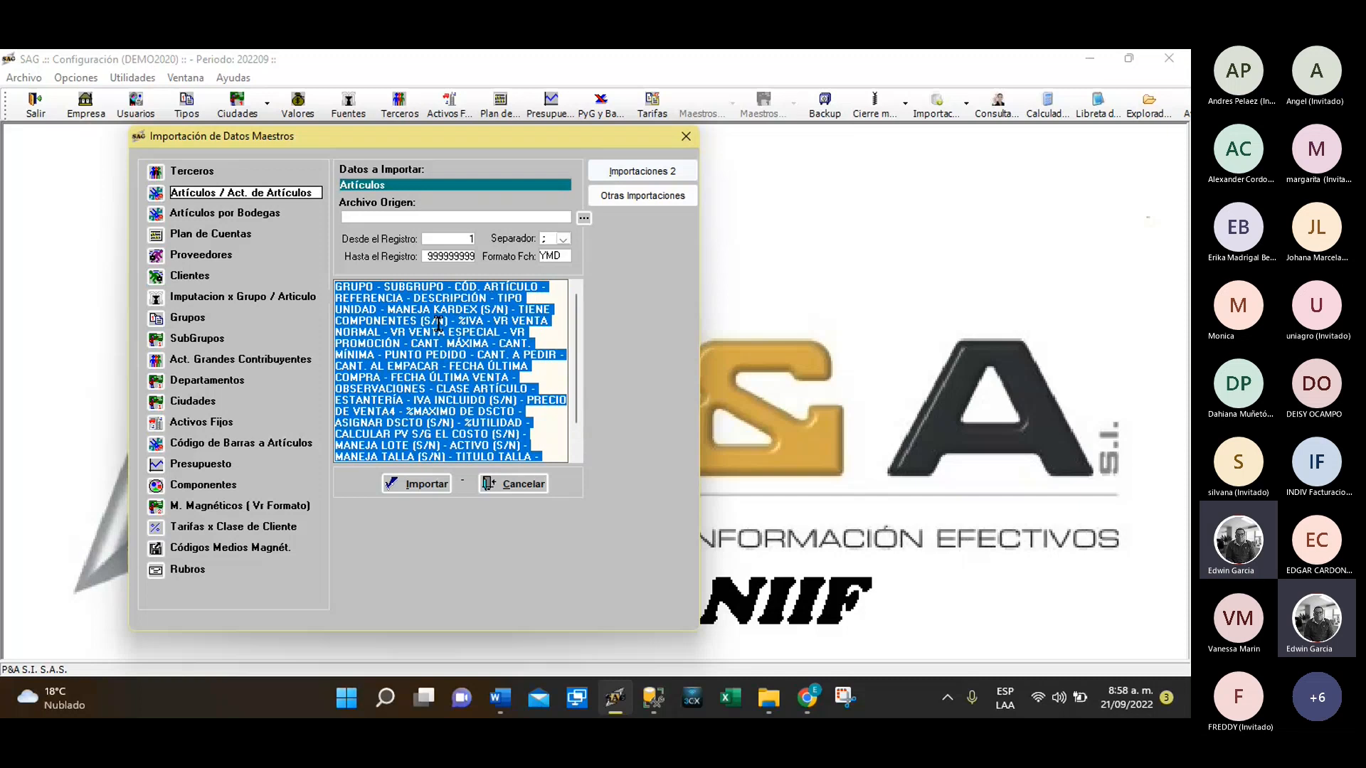
Examine the field lists required to import Clientes, SubGrupos, Ciudades and Grupos master data
click(158, 281)
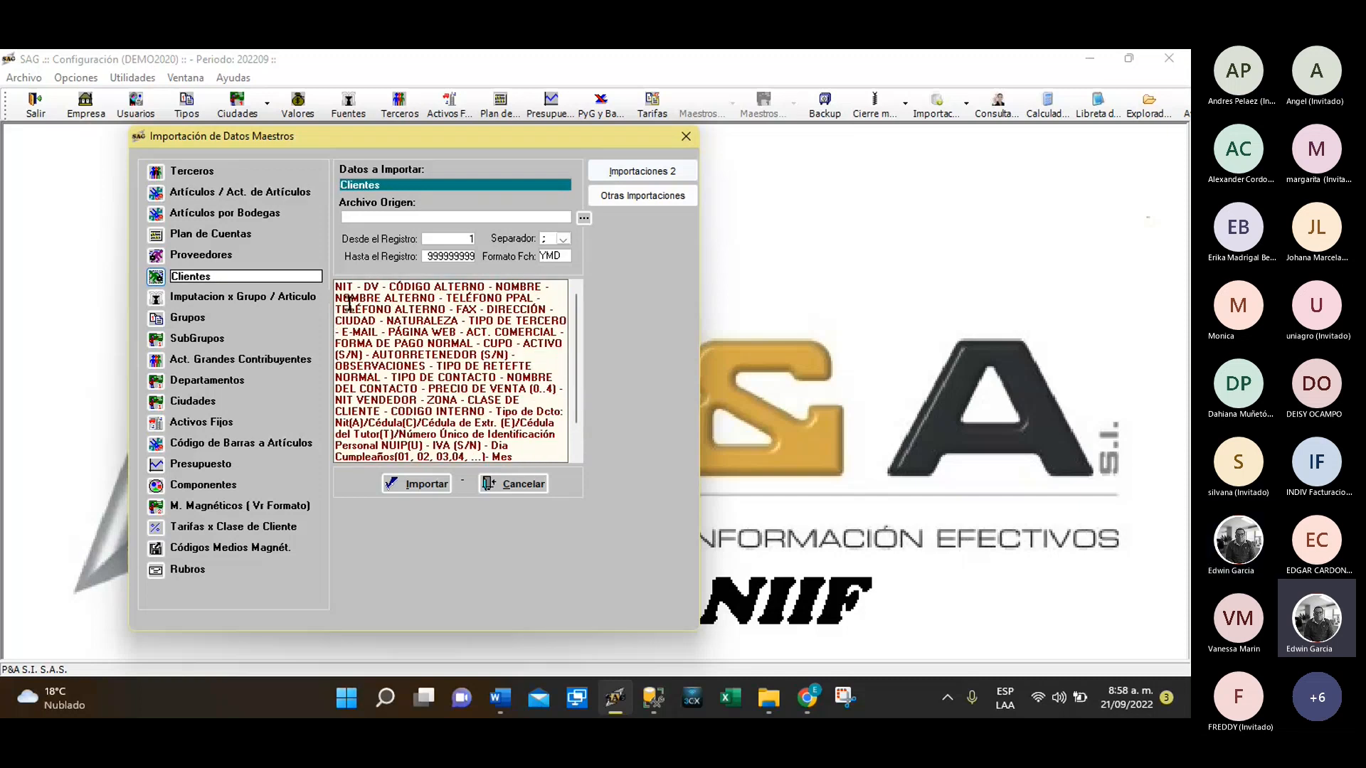
drag(337, 291, 503, 466)
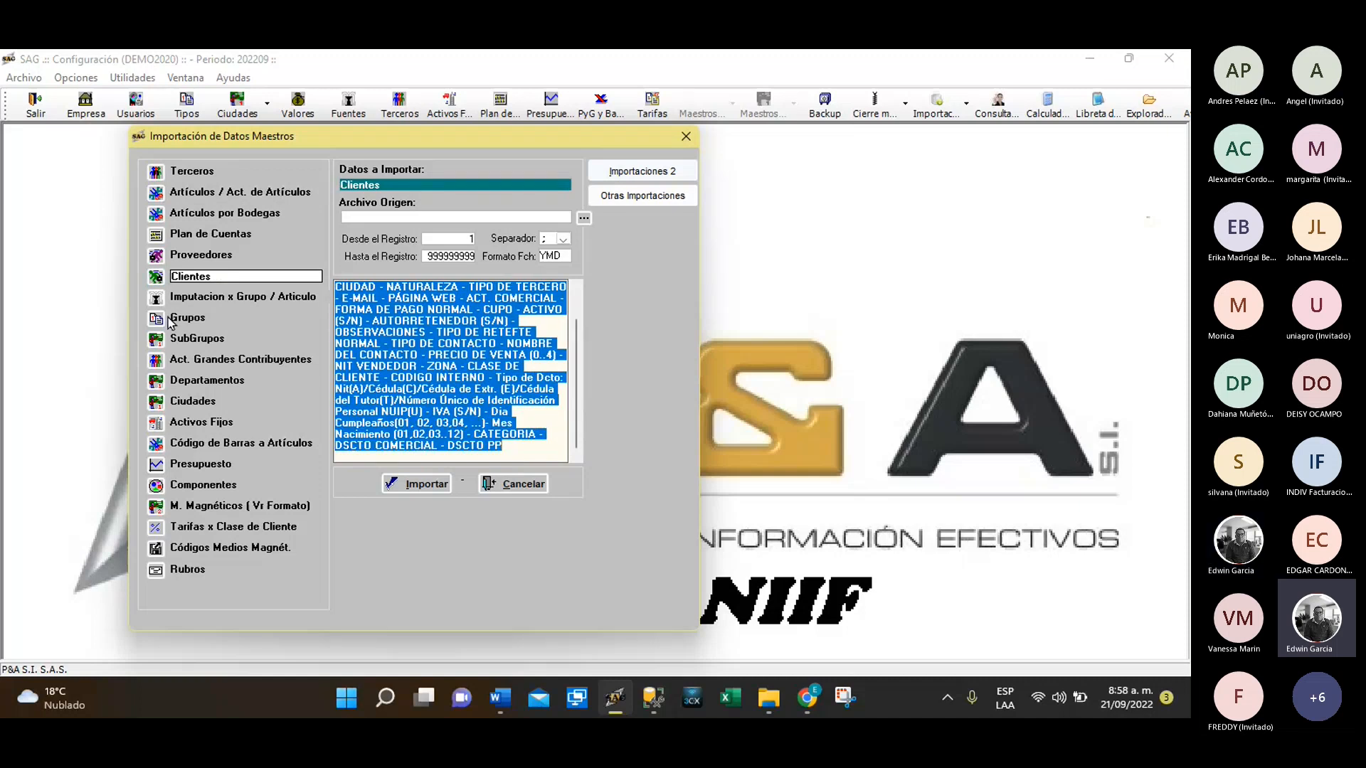
click(161, 342)
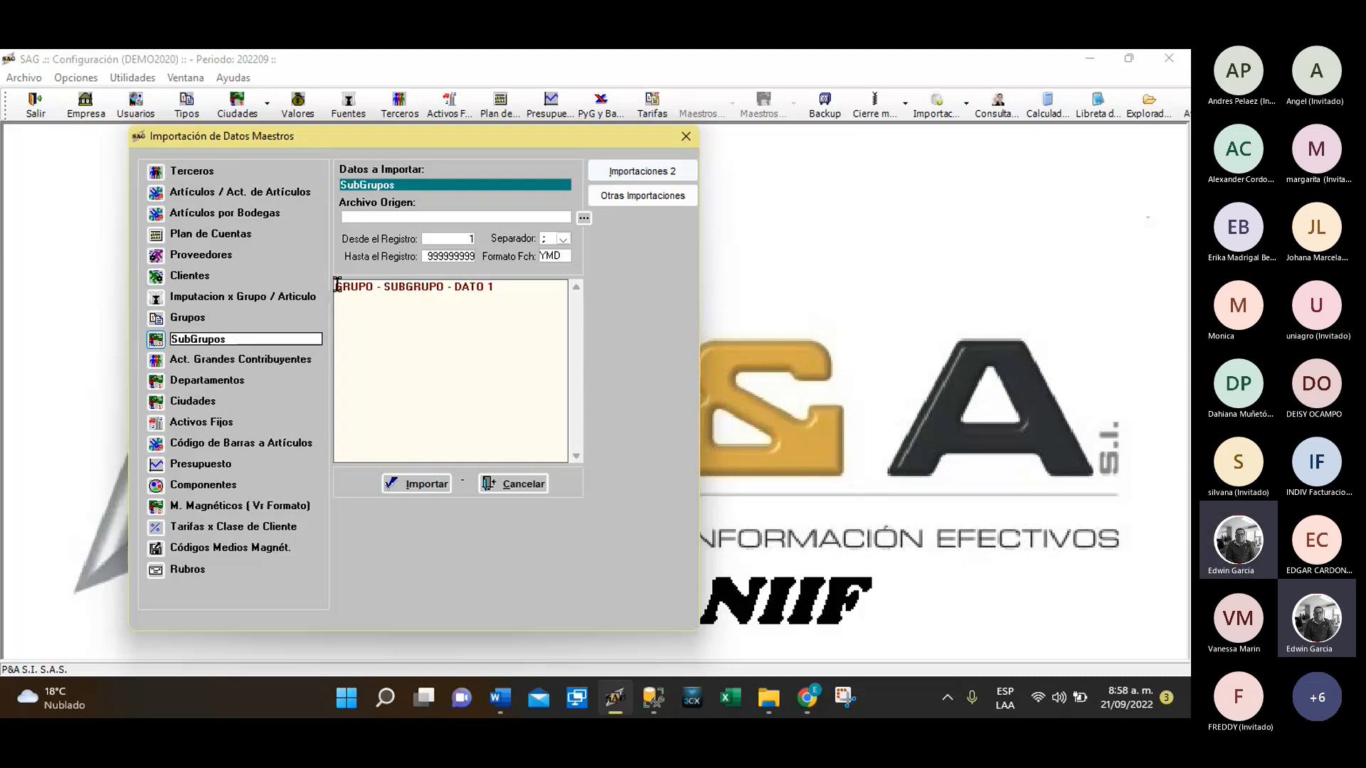
drag(335, 284, 492, 299)
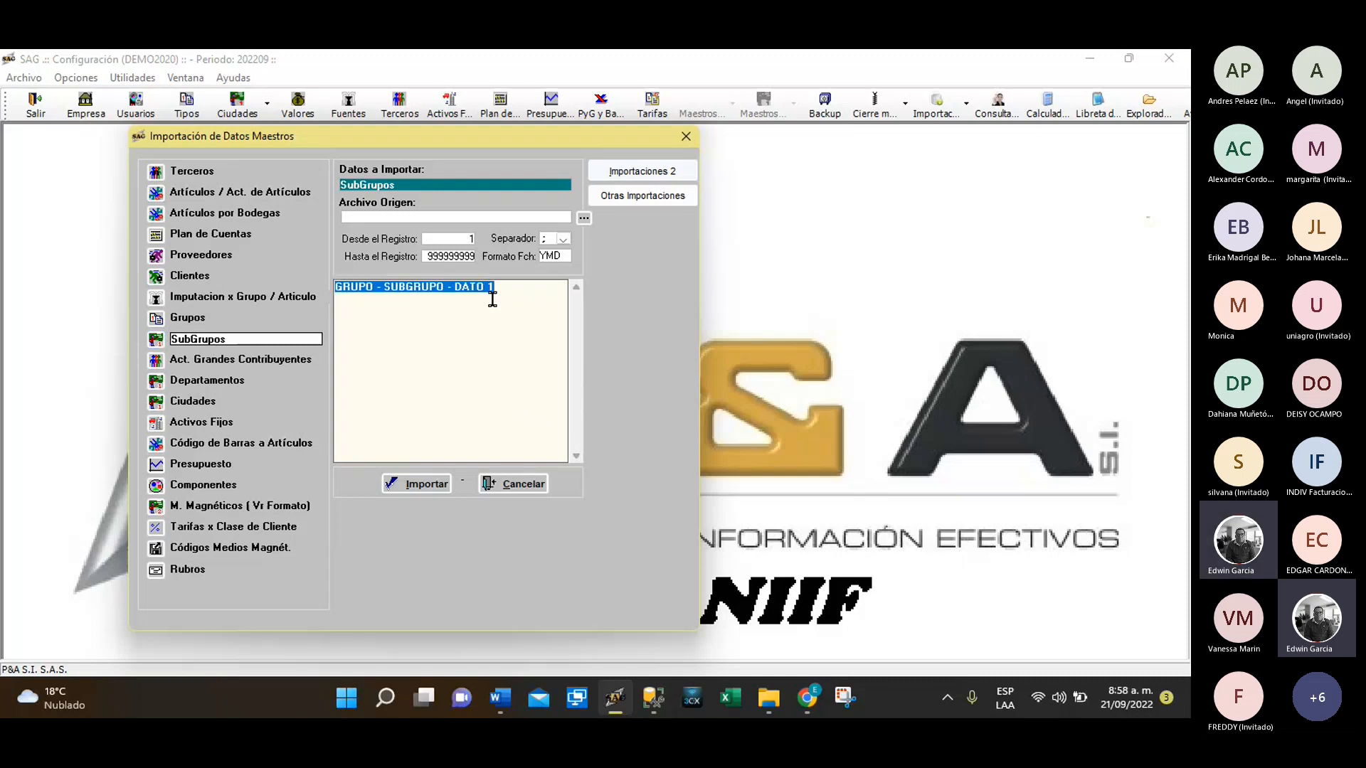
click(160, 405)
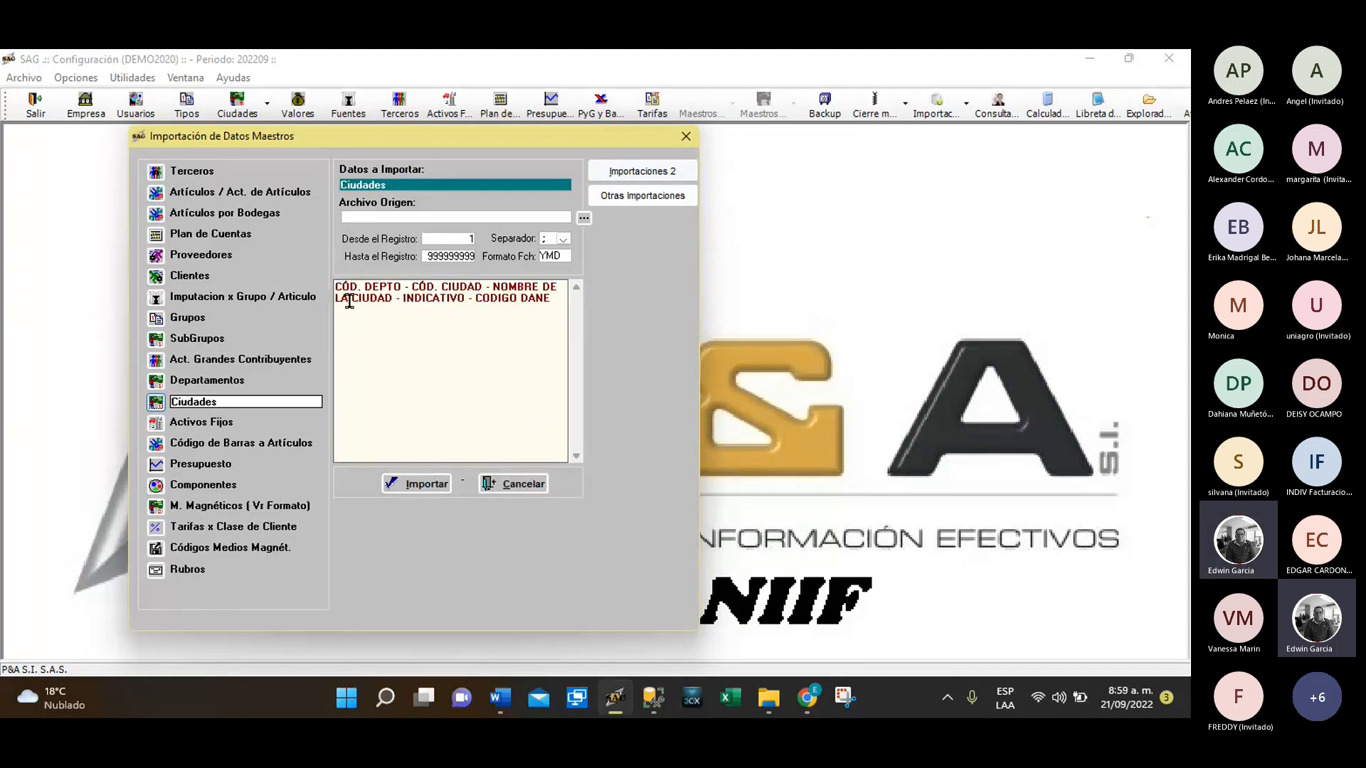
drag(336, 290, 473, 387)
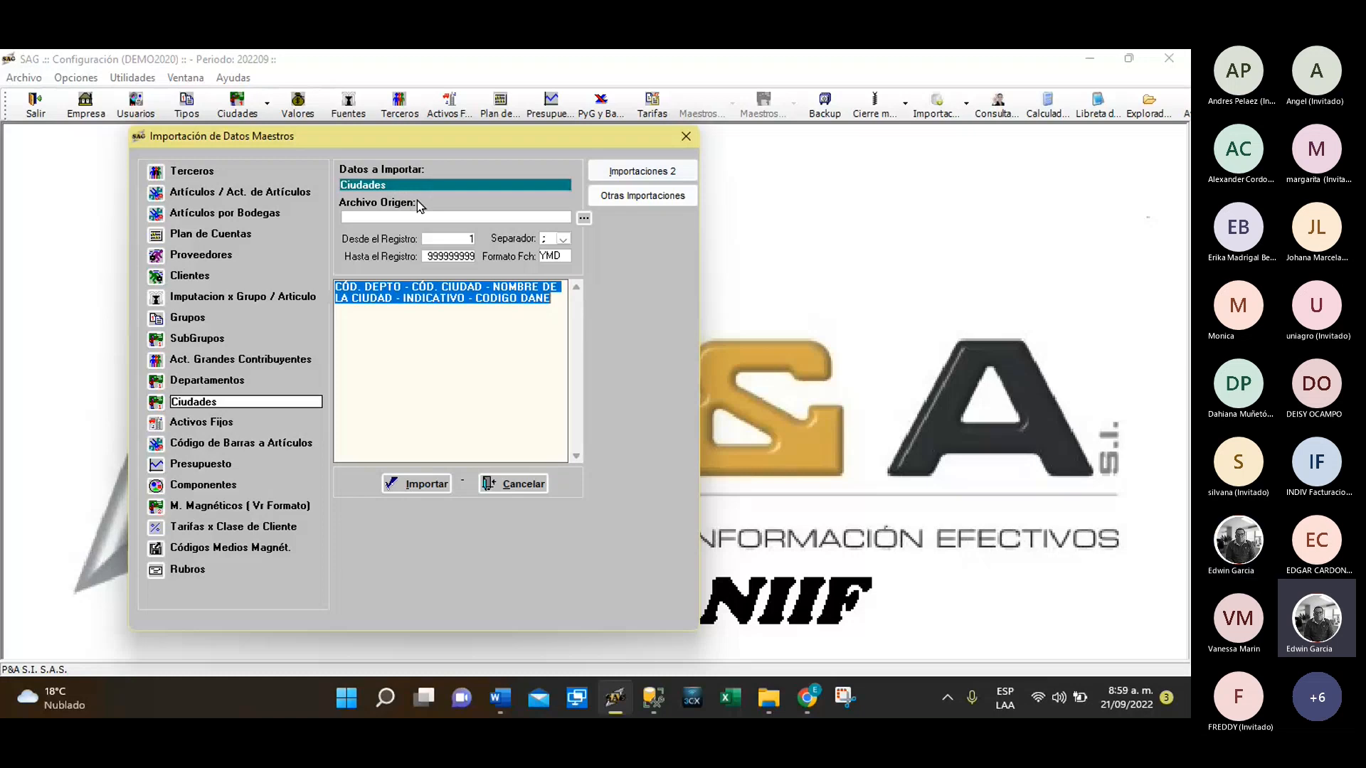
click(187, 319)
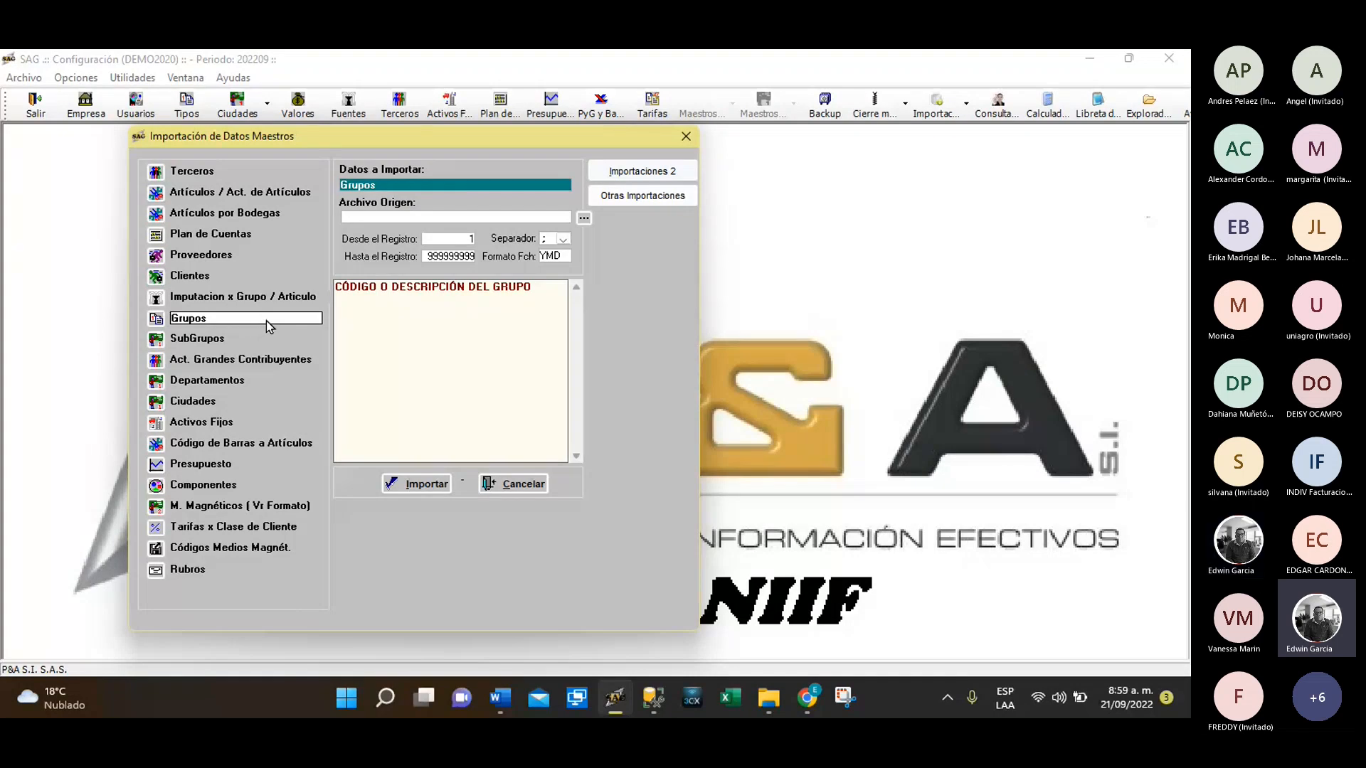
Choose Terceros as the data to import, look through the desktop for a CSV source file, and cancel the file selection
click(188, 175)
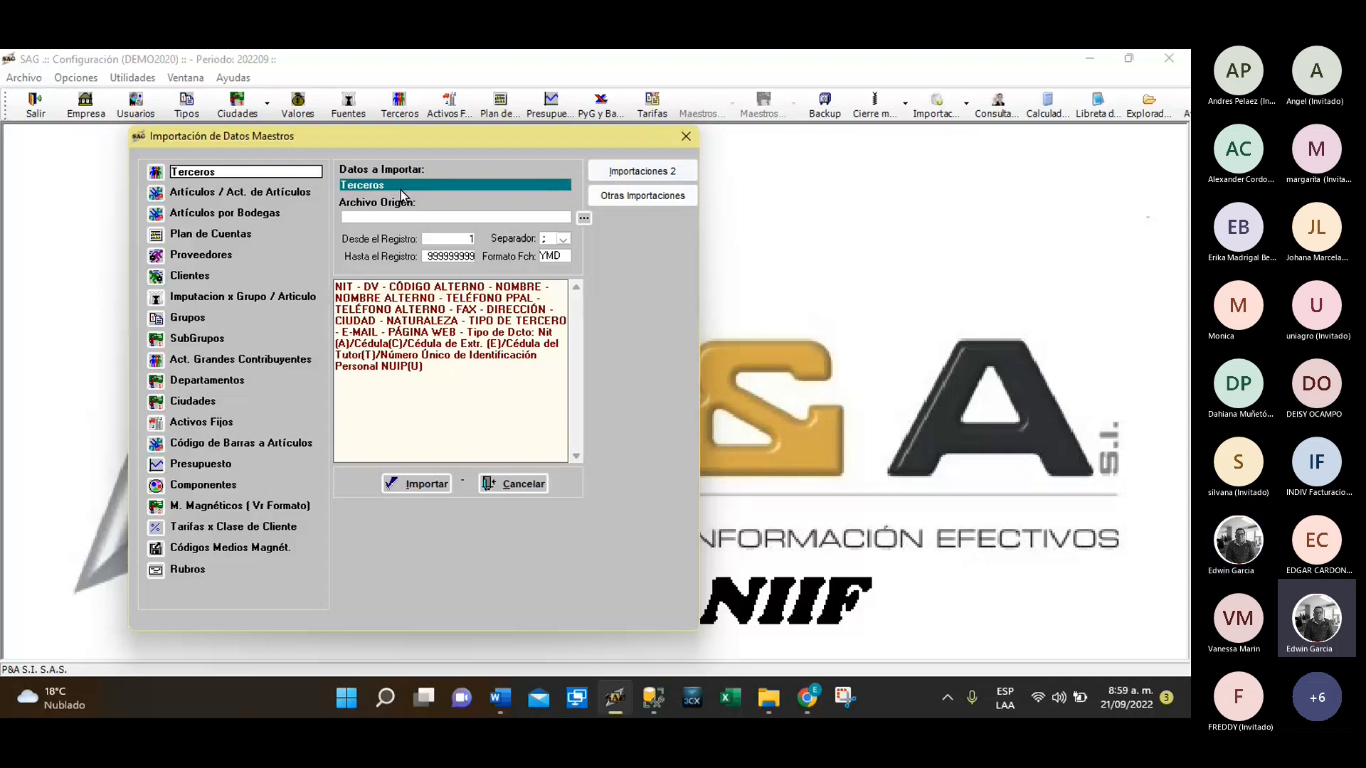
click(377, 216)
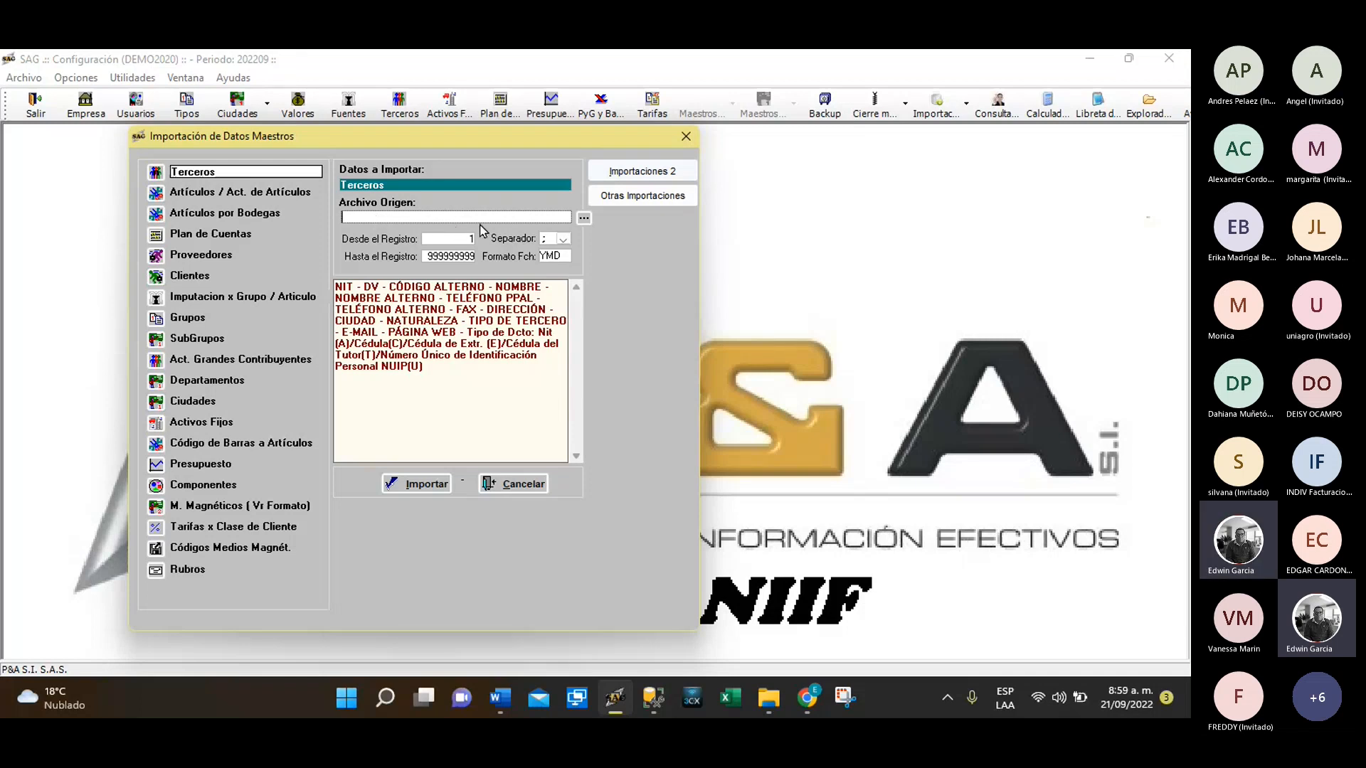
click(584, 220)
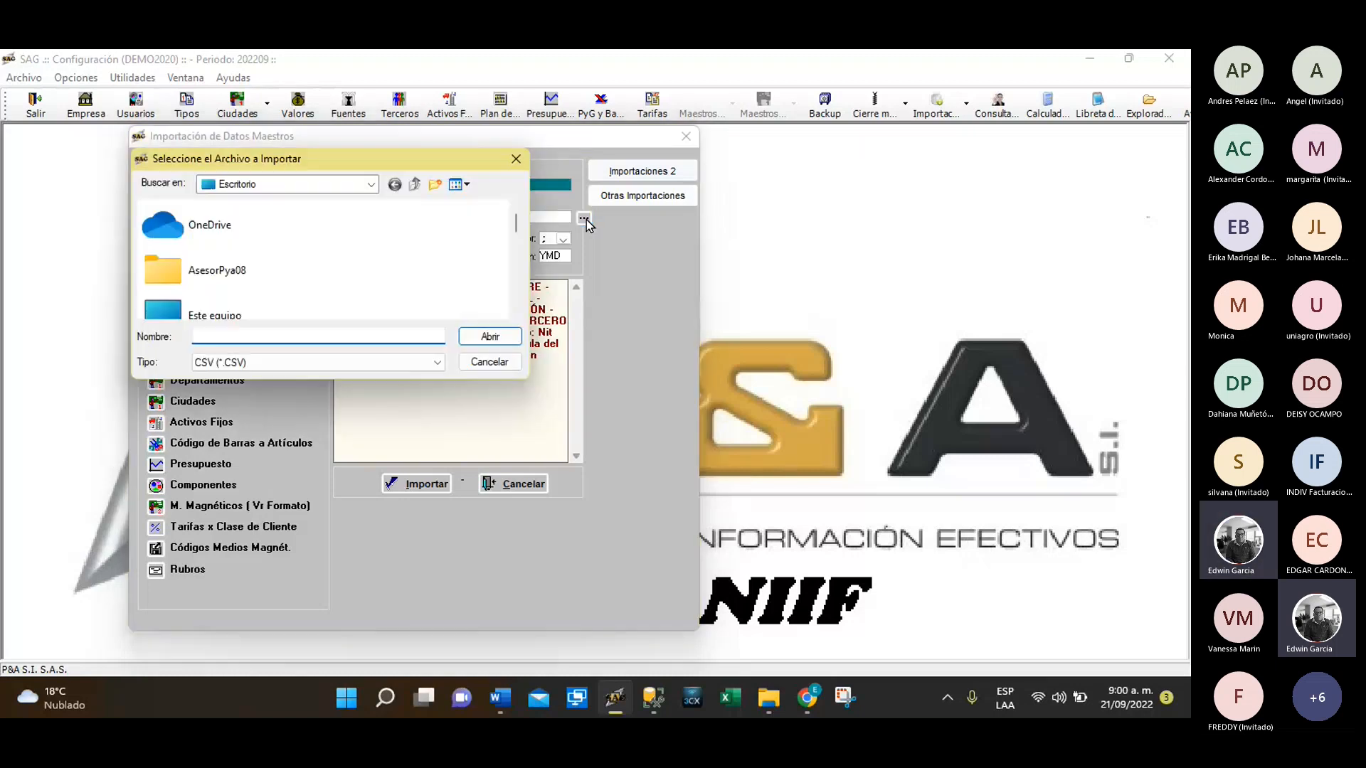
scroll(403, 247, down, 3)
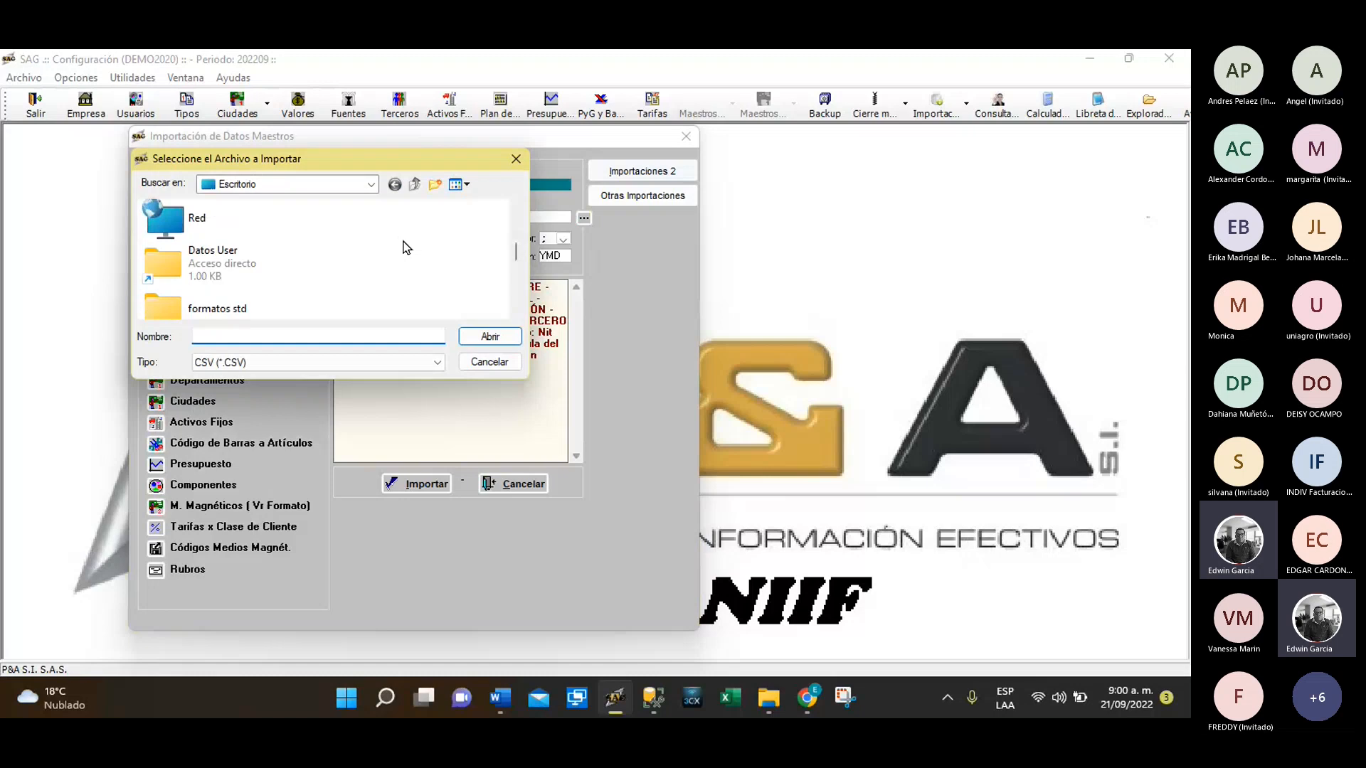
scroll(404, 247, down, 3)
scroll(403, 247, up, 6)
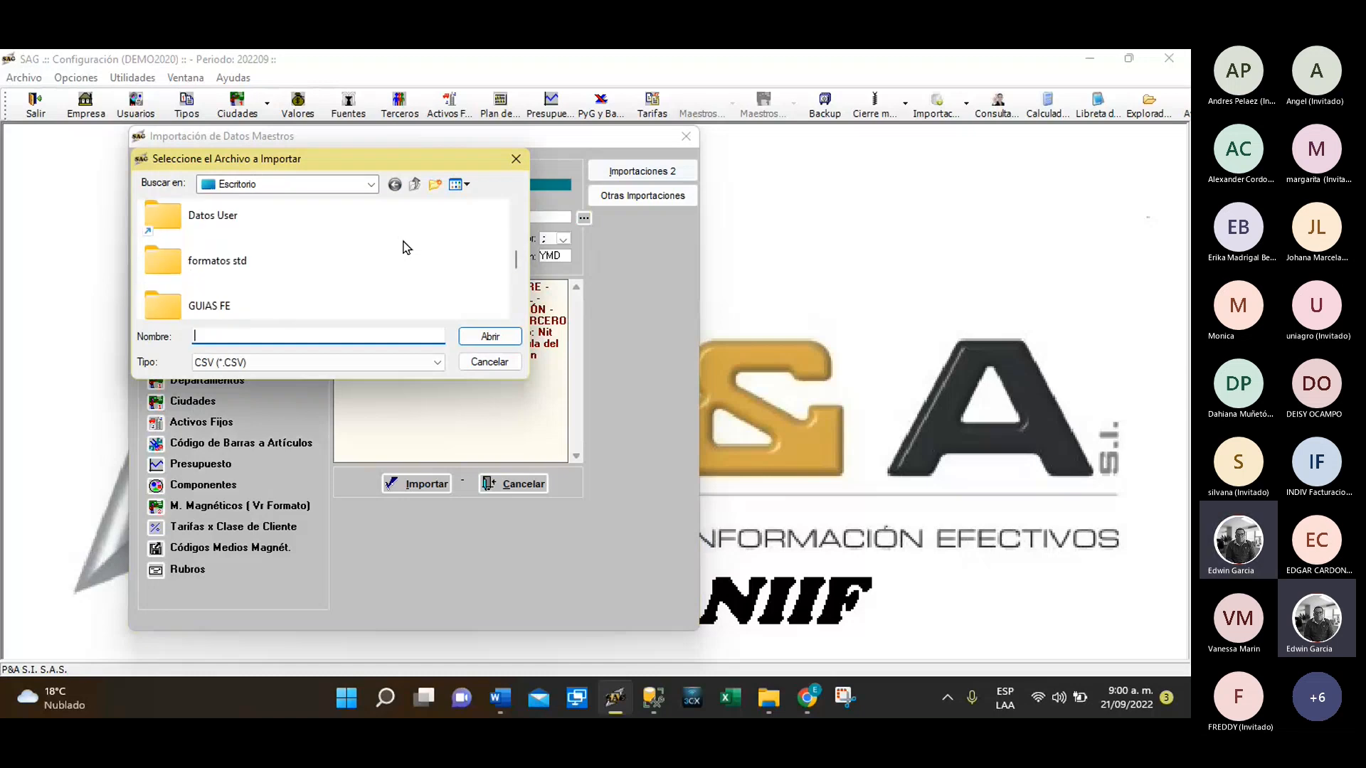
scroll(407, 246, down, 5)
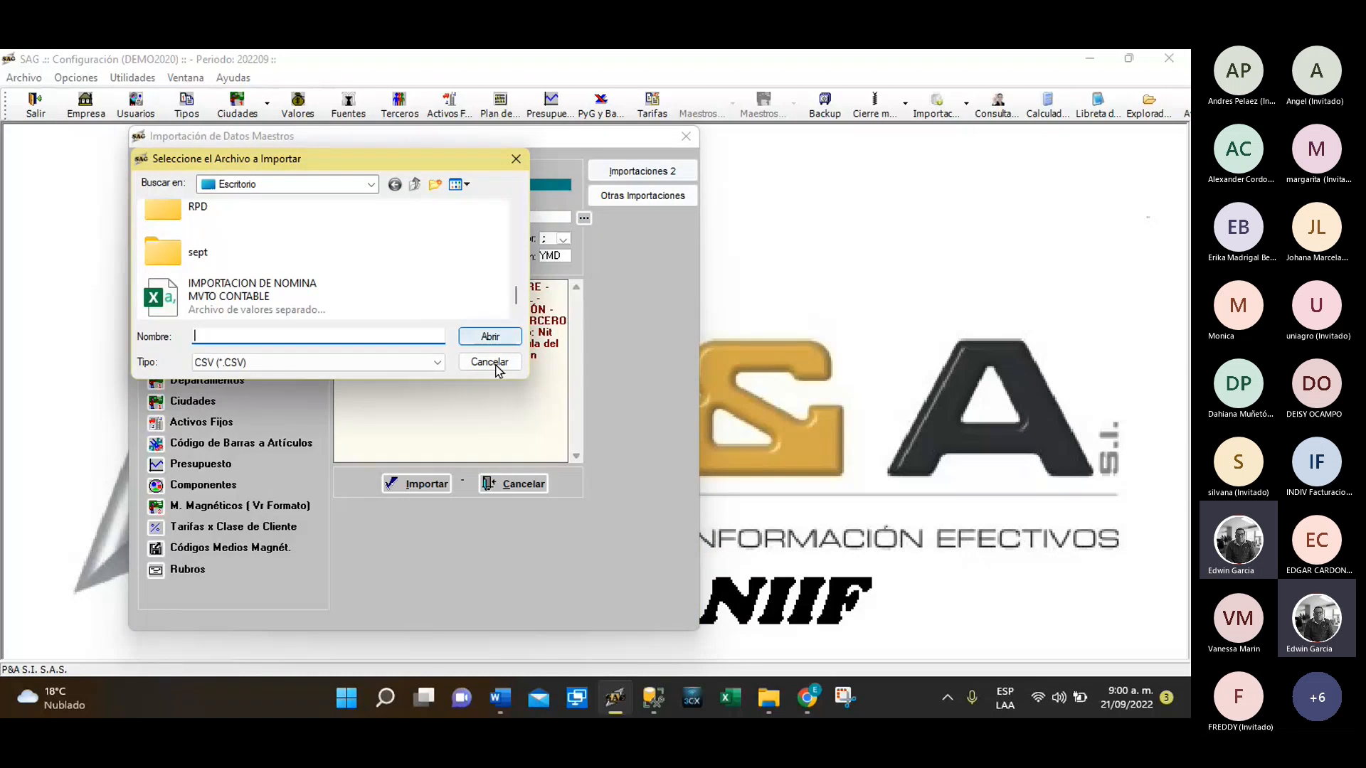
click(489, 363)
Set the Terceros import range from record 2 to record 100
click(446, 244)
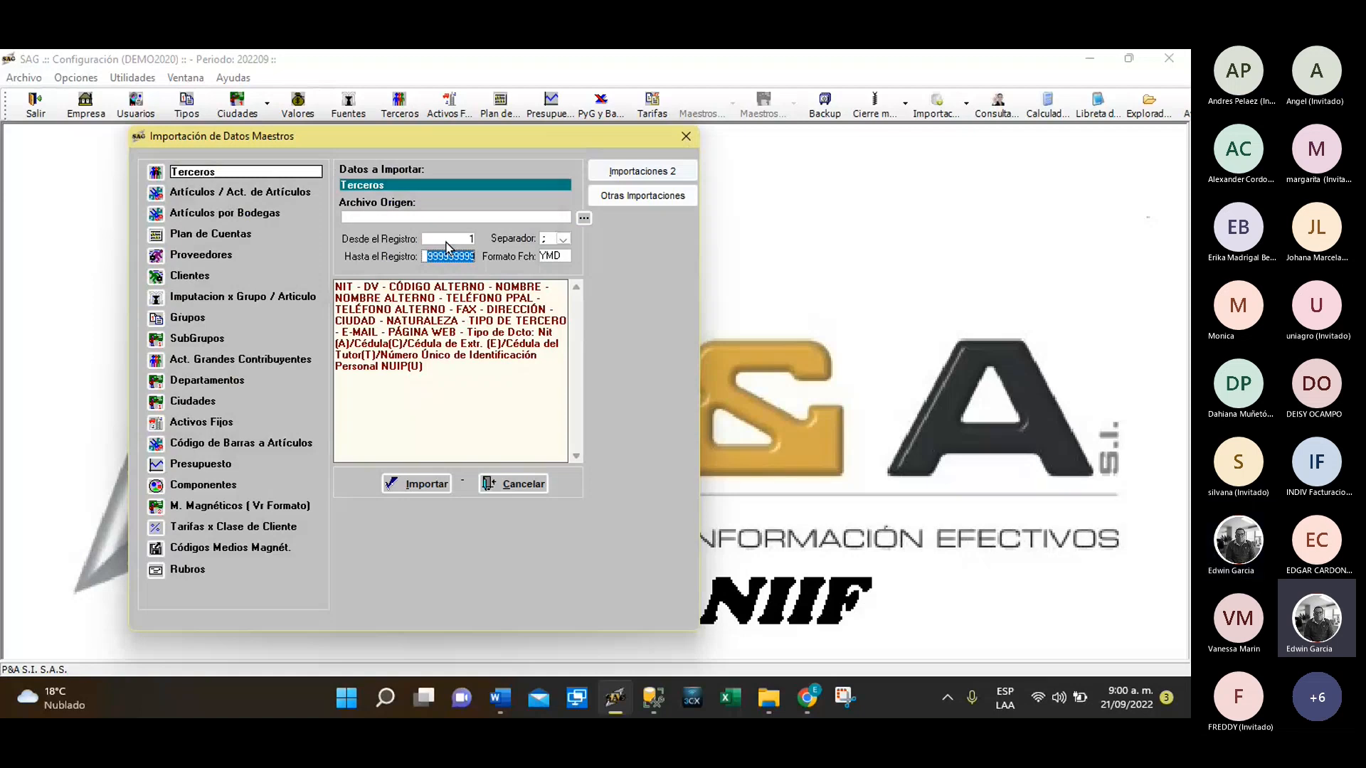
key(shift+Tab)
text(2)
key(Tab)
text(100)
key(Tab)
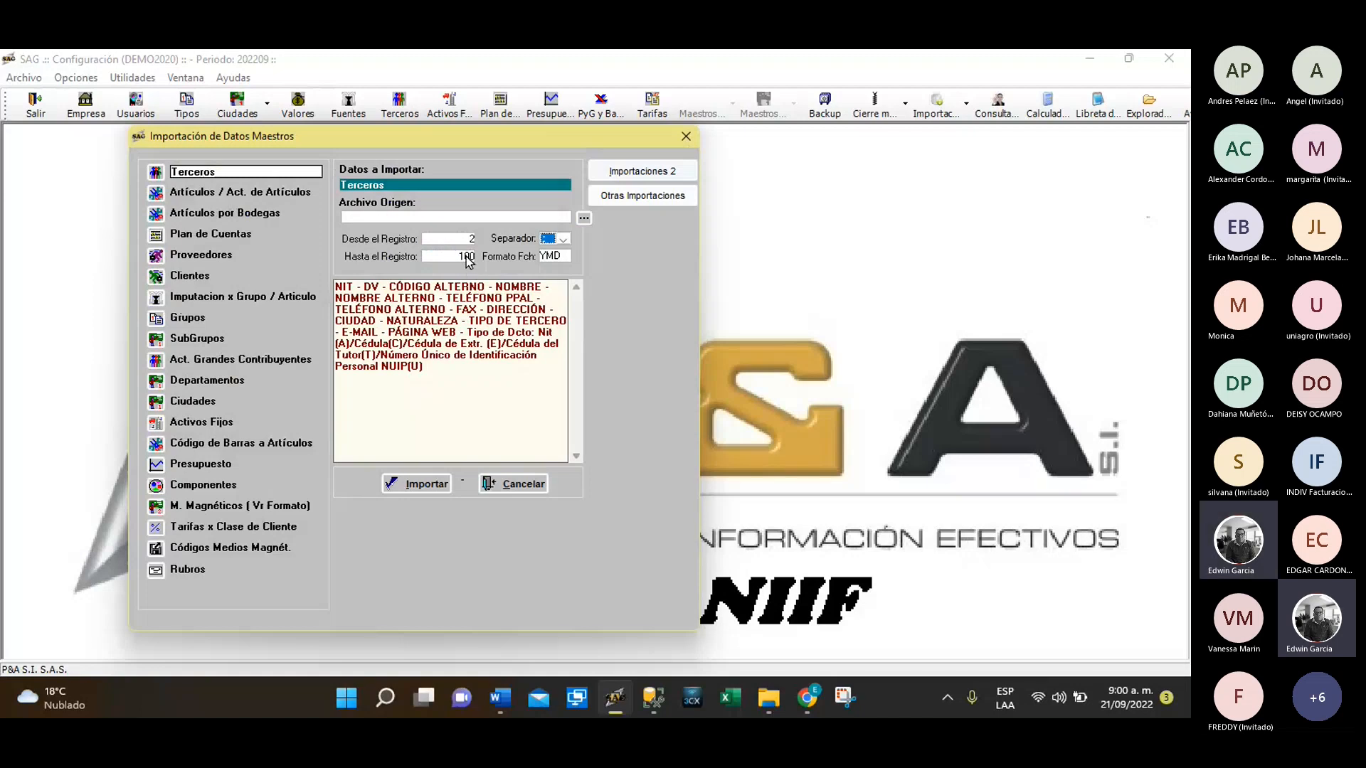
Change the last record of the Terceros import range to 50, and replace it with 22
double_click(467, 258)
text(50)
key(Tab)
double_click(472, 260)
text(22)
key(Tab)
Review the separator and date format options for the Terceros import, keeping the semicolon and YMD
click(564, 239)
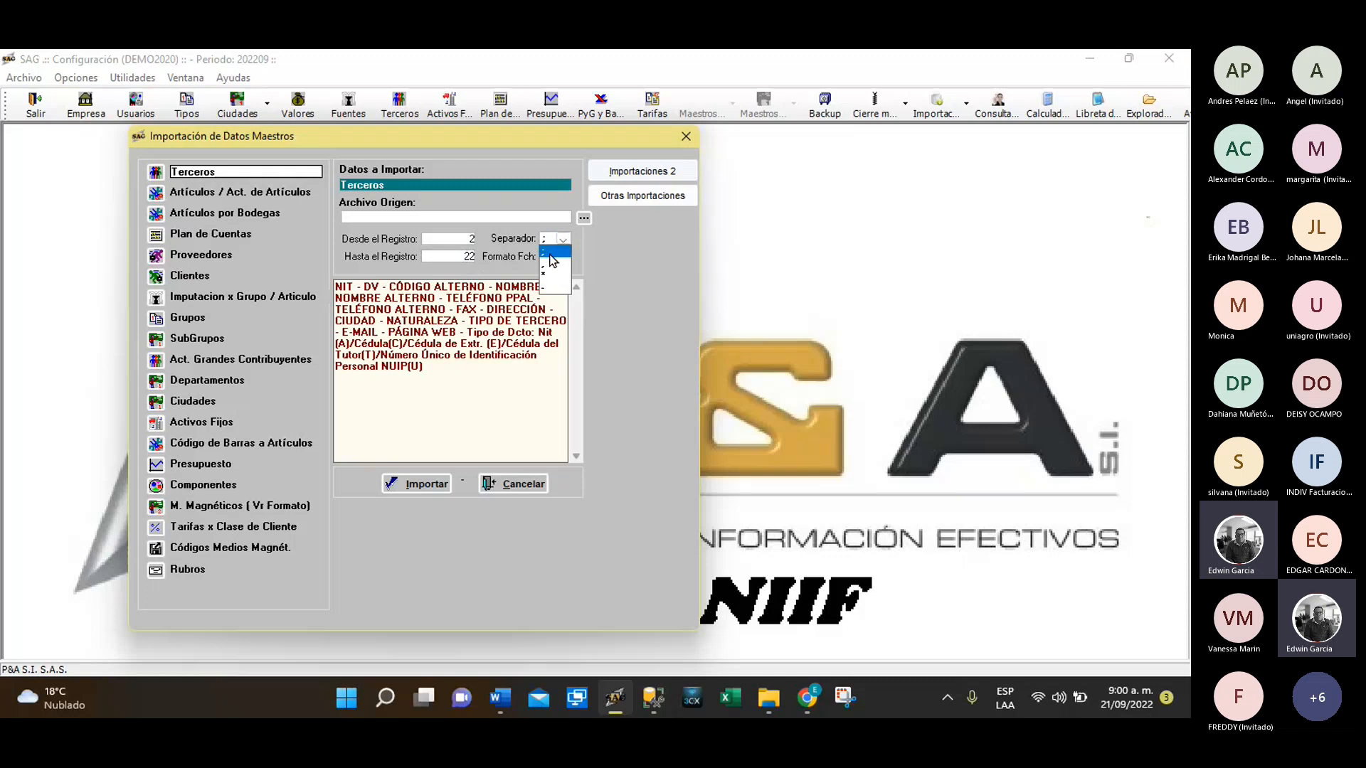
click(548, 271)
click(562, 259)
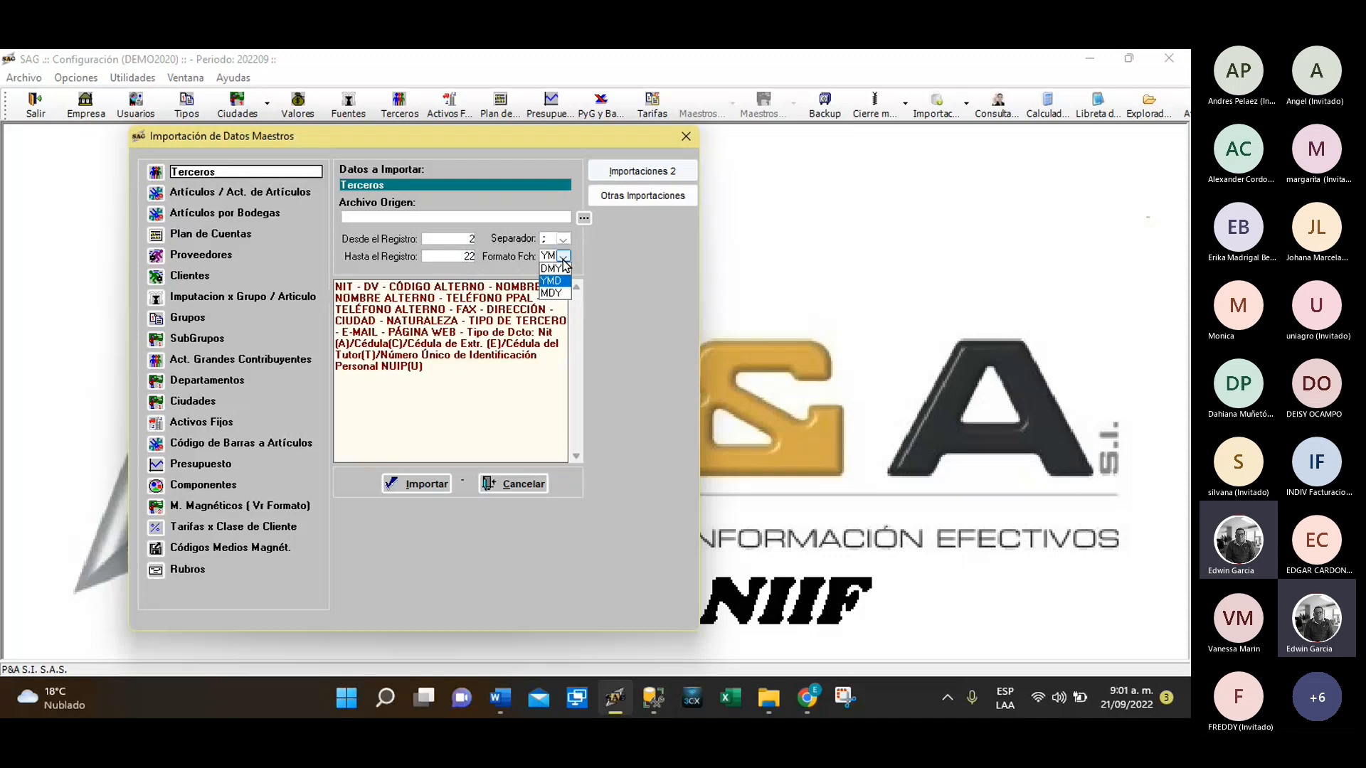
click(564, 259)
Switch to the Teams meeting in Chrome and share the screen
click(808, 698)
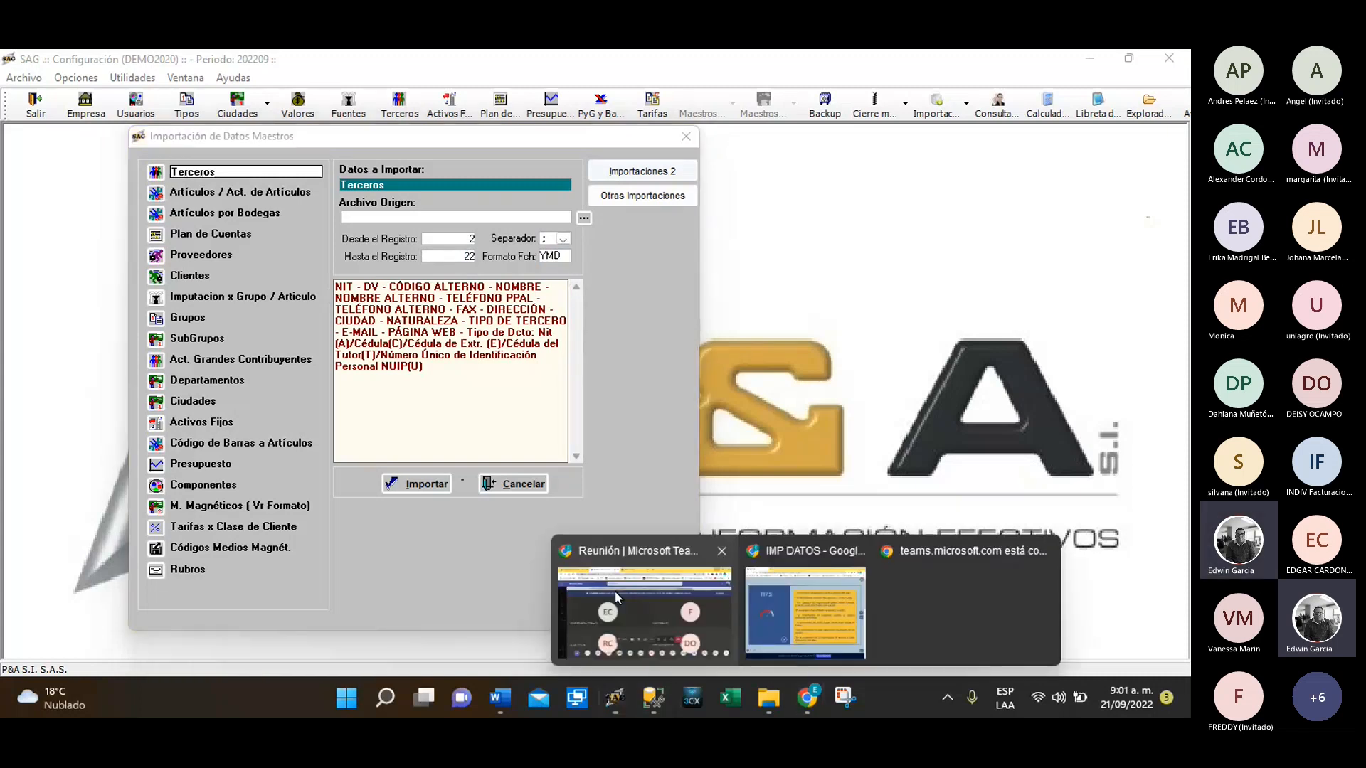
click(646, 610)
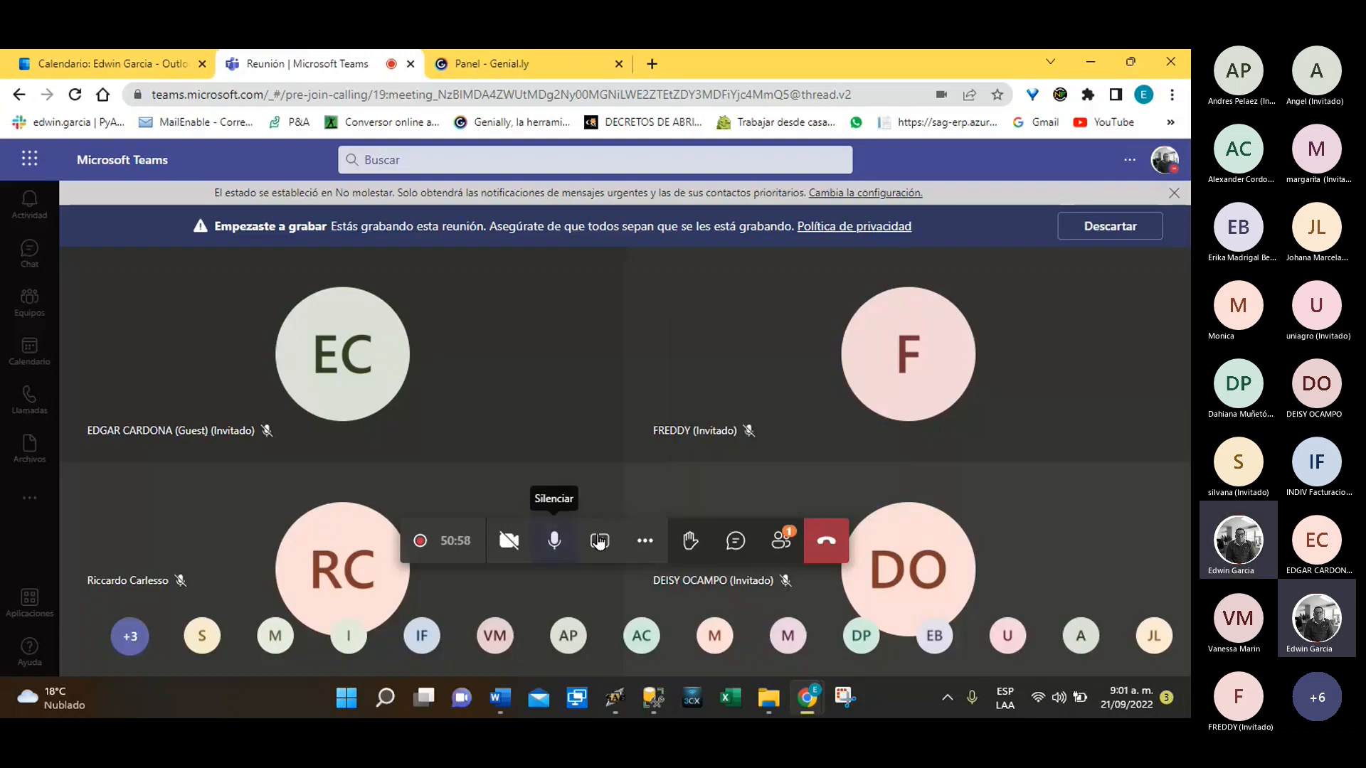
click(599, 542)
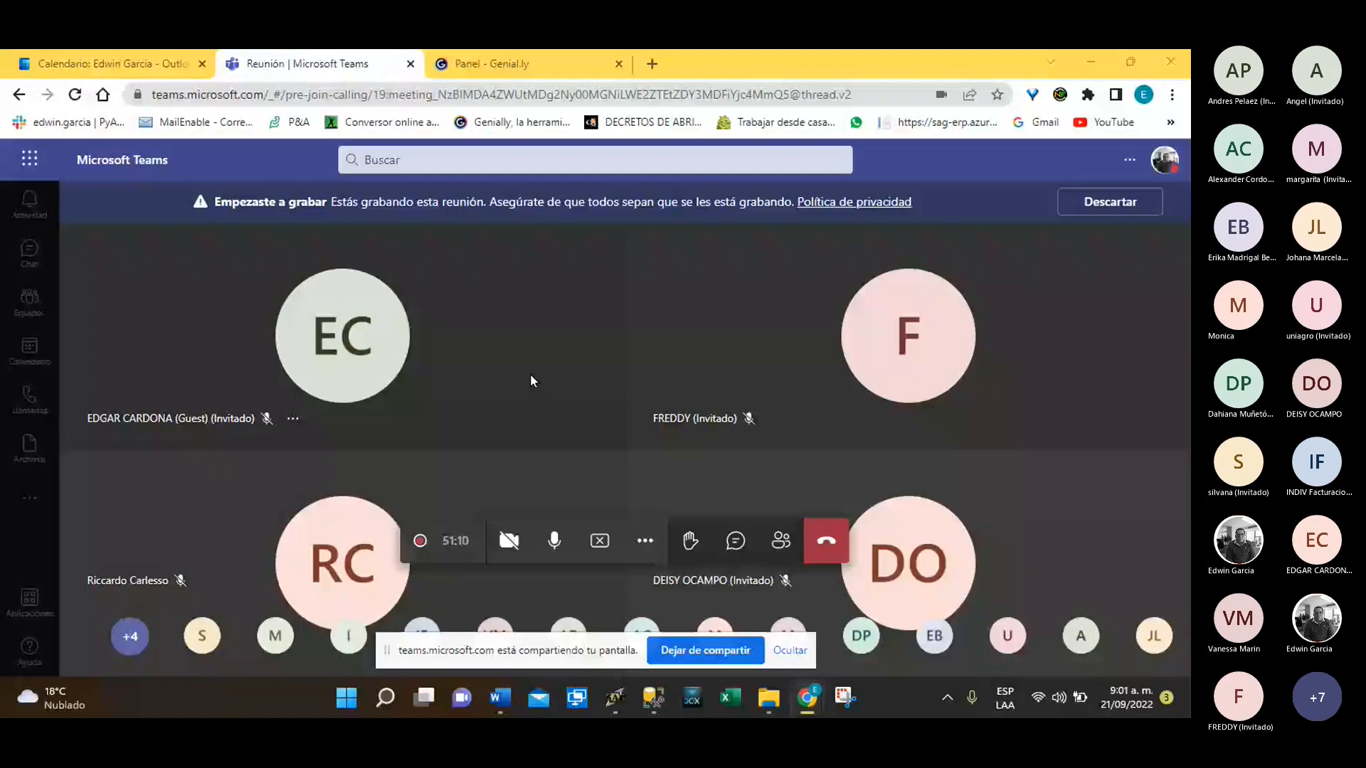
Show the IMP DATOS presentation maximized to read its import tips, hide the sharing notice, and minimize both browser windows to return to SAG
drag(1188, 217, 528, 115)
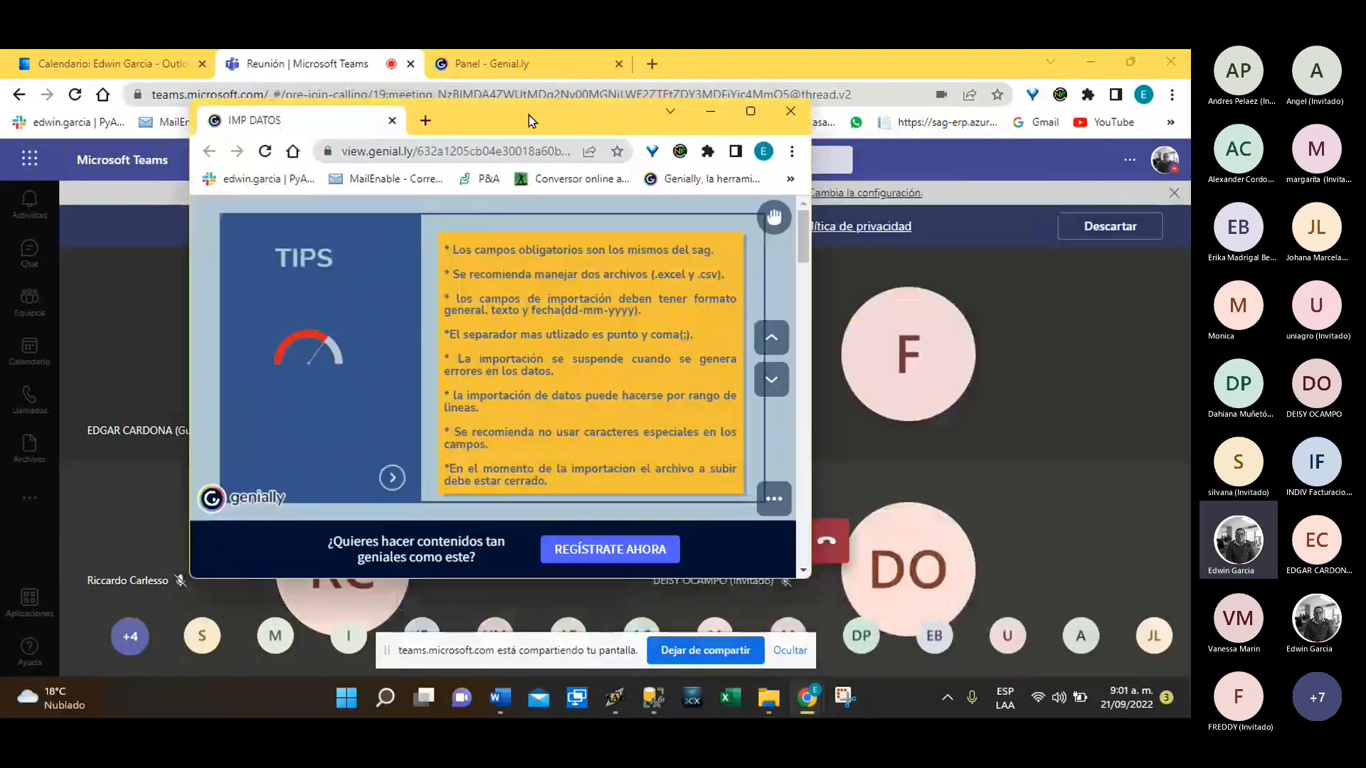
click(750, 111)
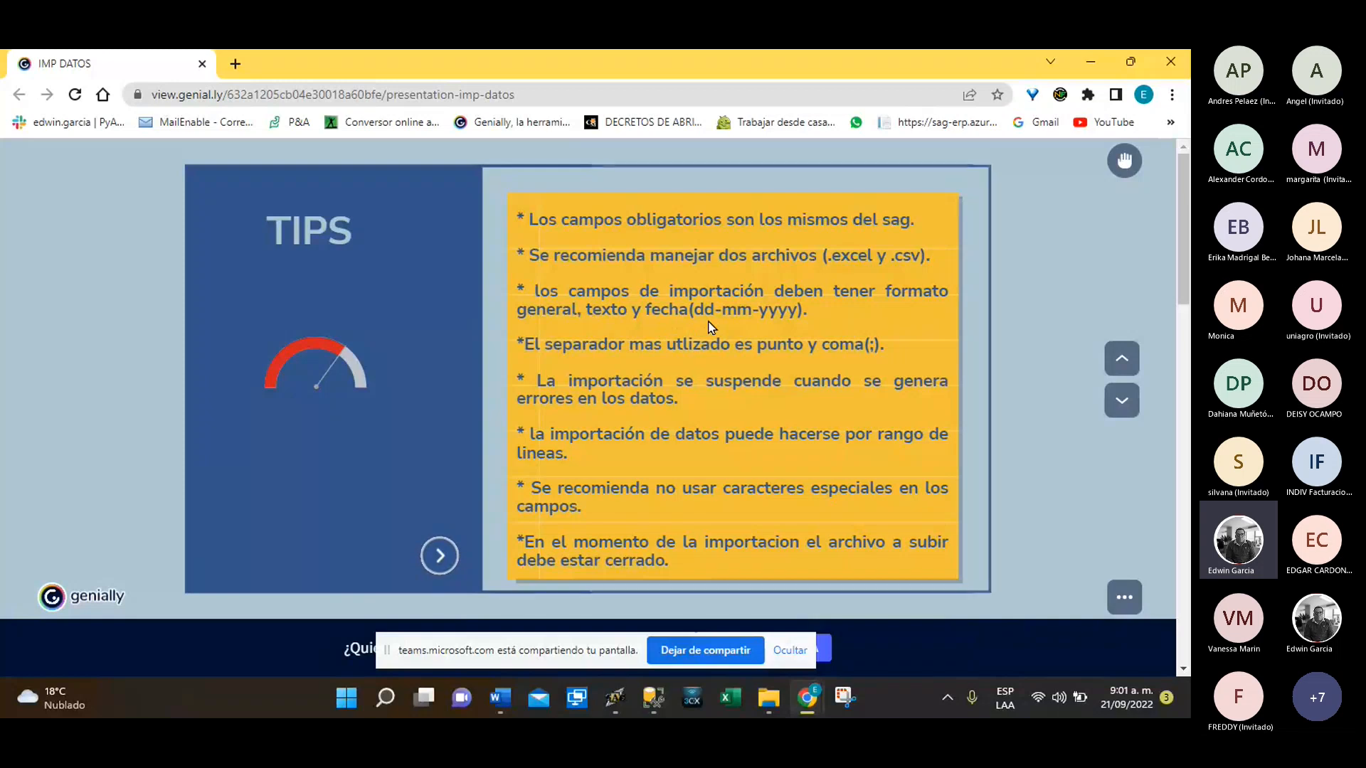
click(790, 650)
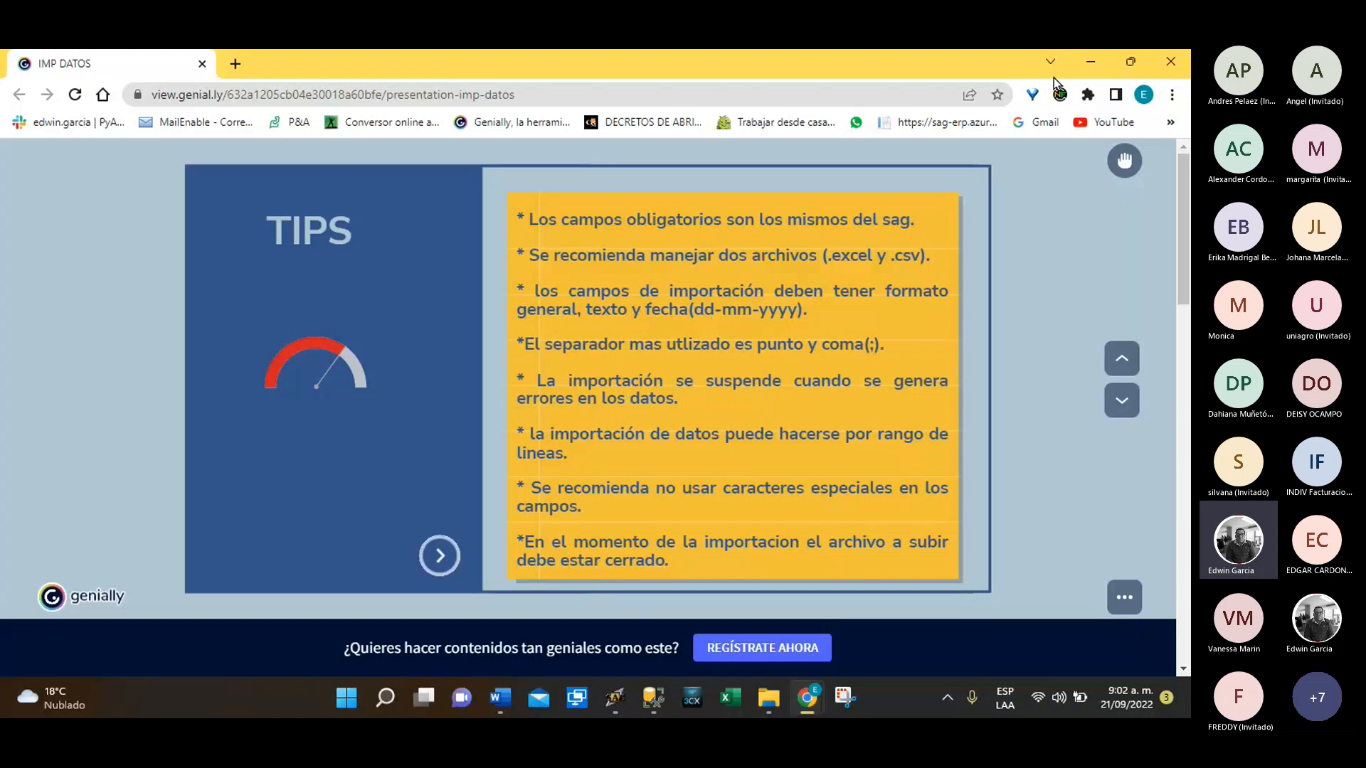
click(1090, 61)
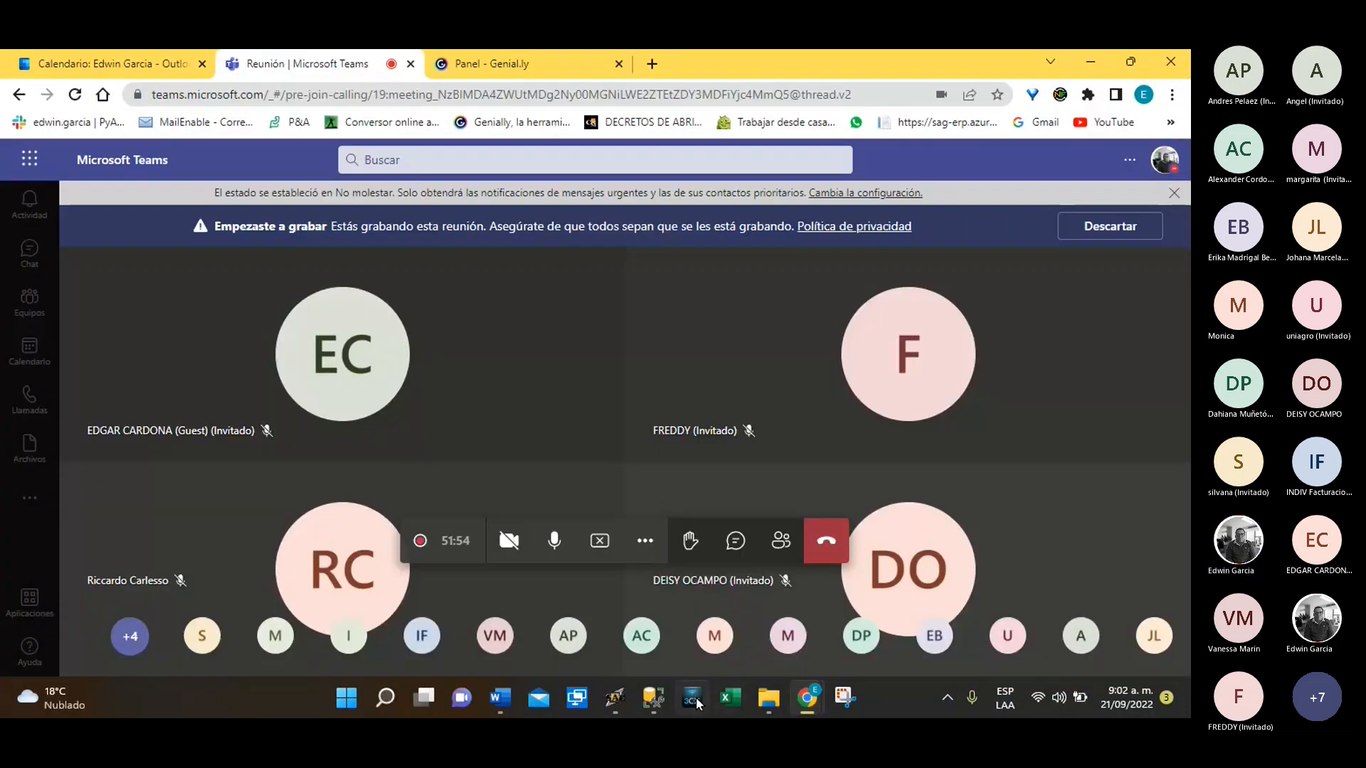
click(1092, 61)
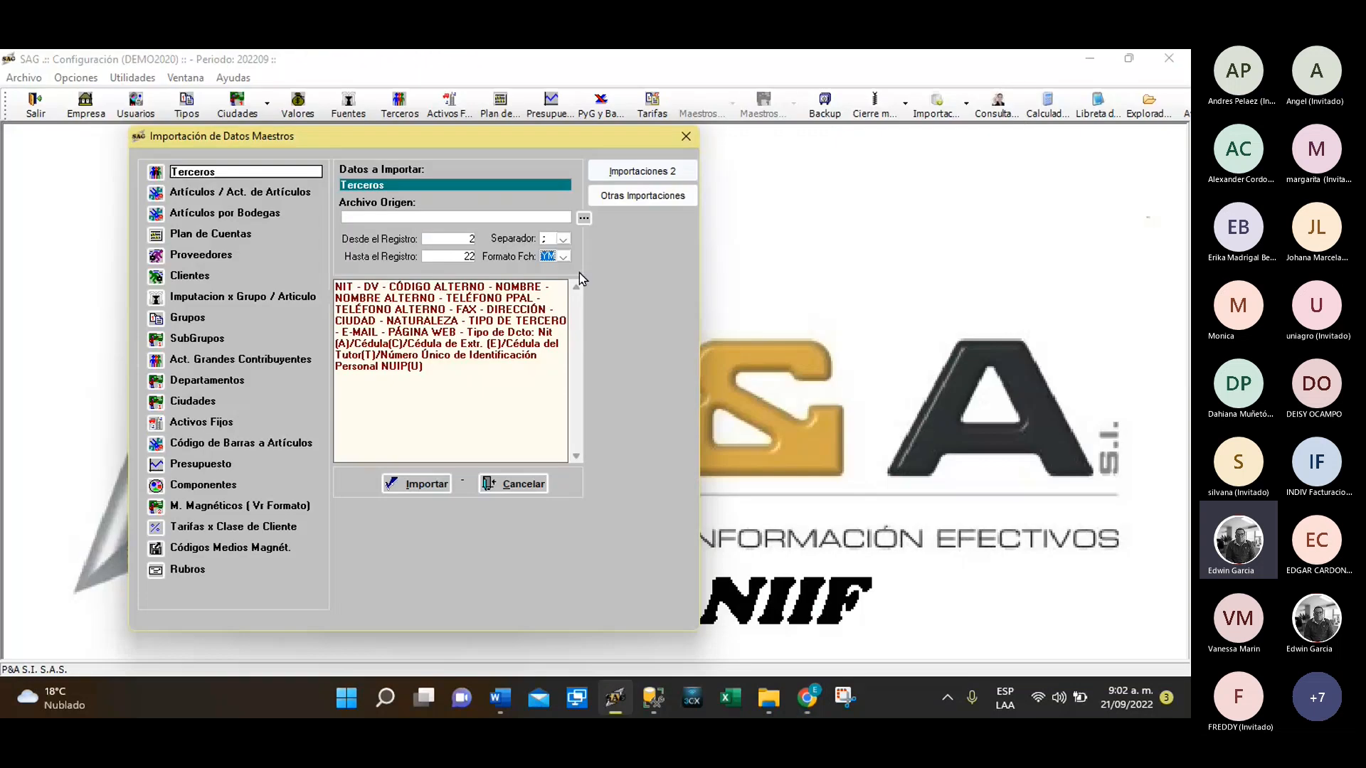
Cancel the Terceros import after checking its date format options, and reopen the master data import window
click(564, 256)
click(520, 490)
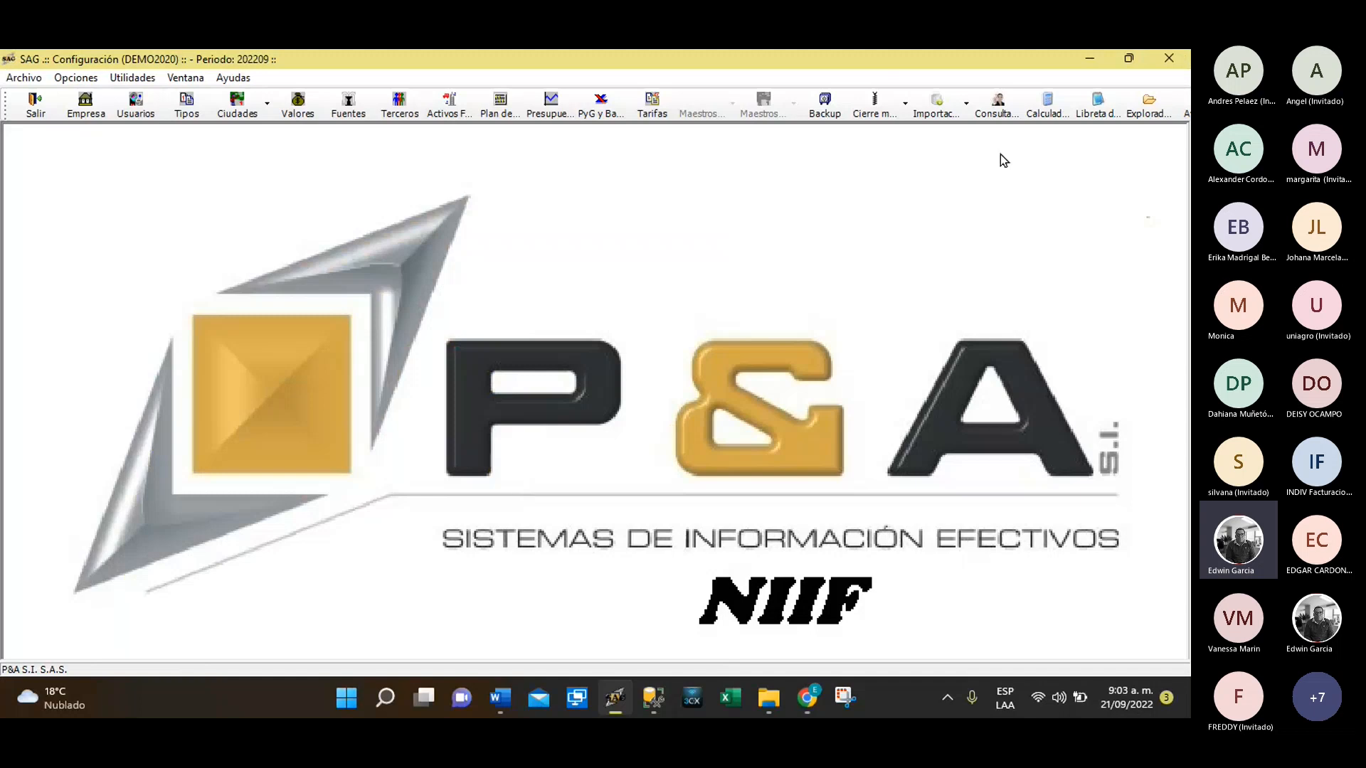
click(966, 103)
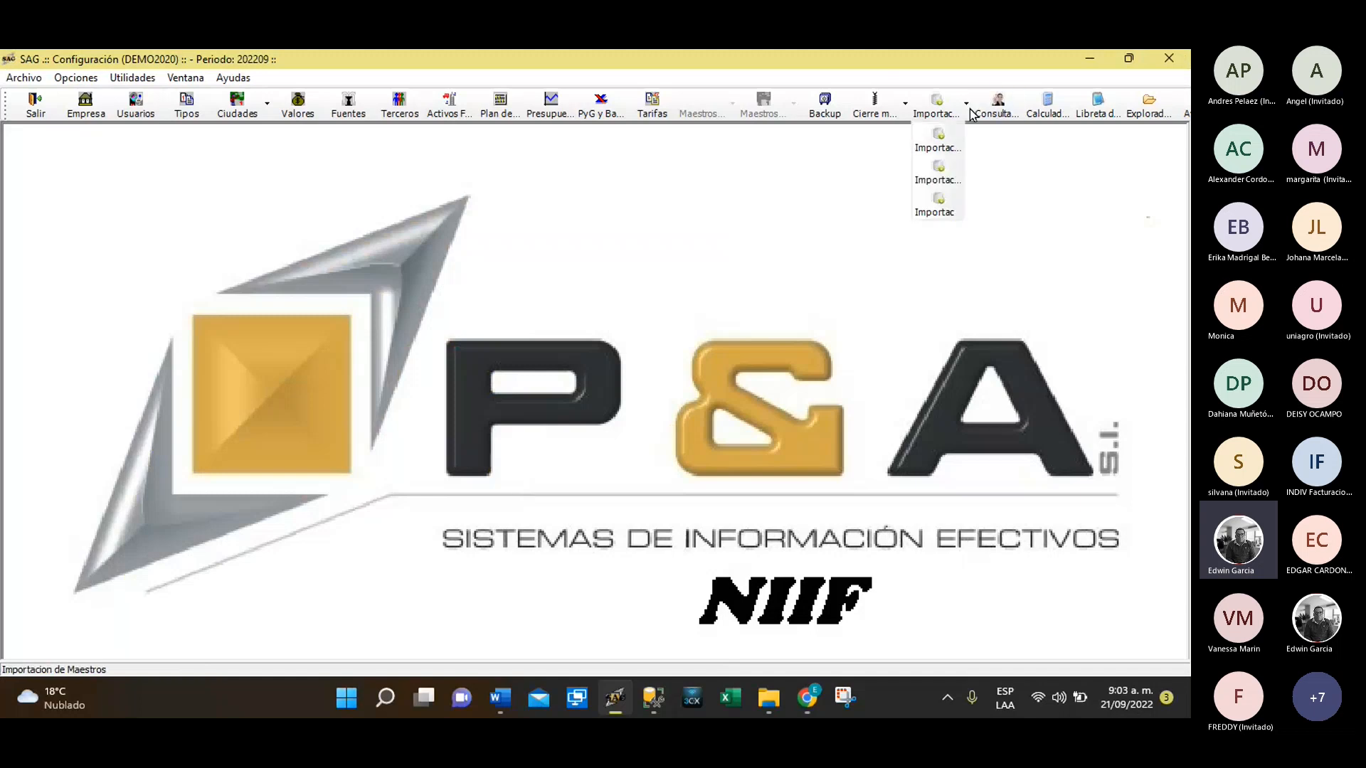
click(938, 141)
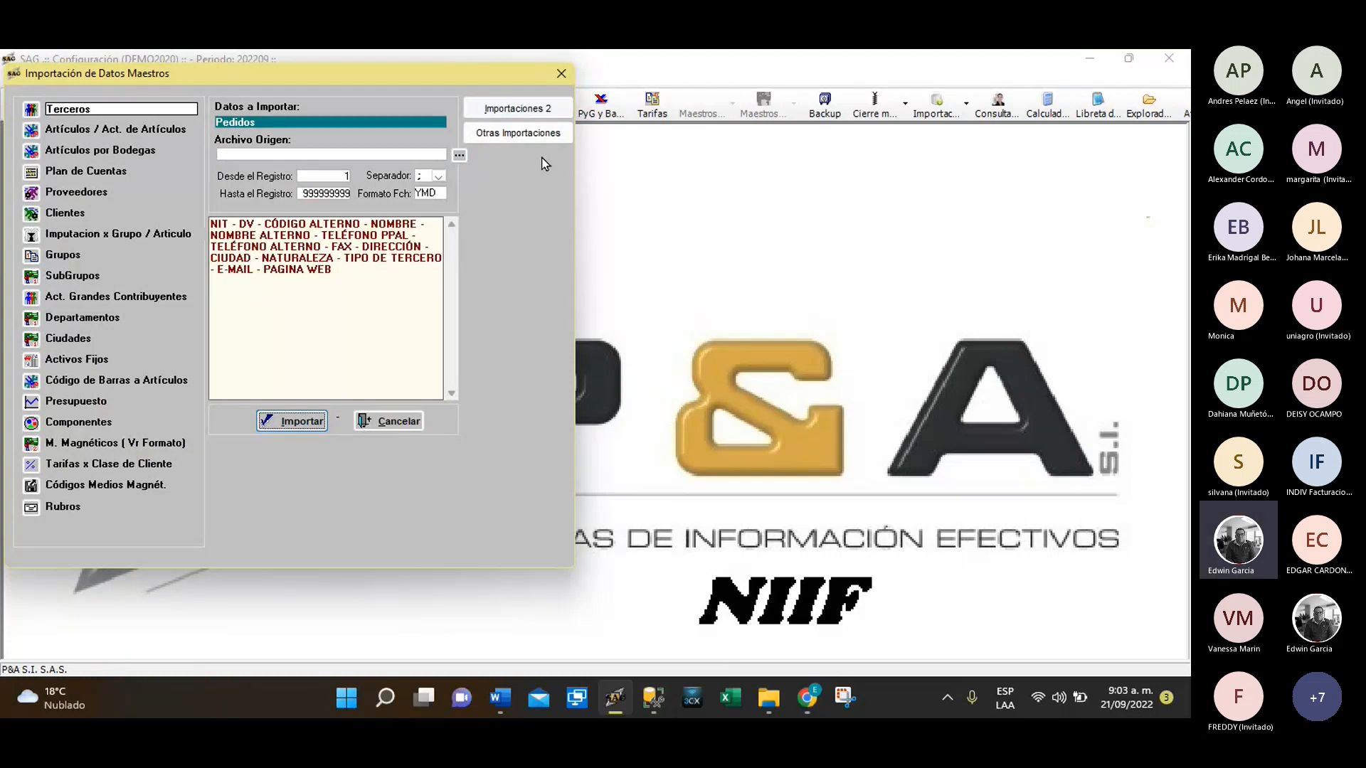
Examine the Importaciones 2 structures for Sucursales, Centros Costos, Alumnos, Otros Datos de Artículos and Articulos Clientes, and close that window
click(548, 113)
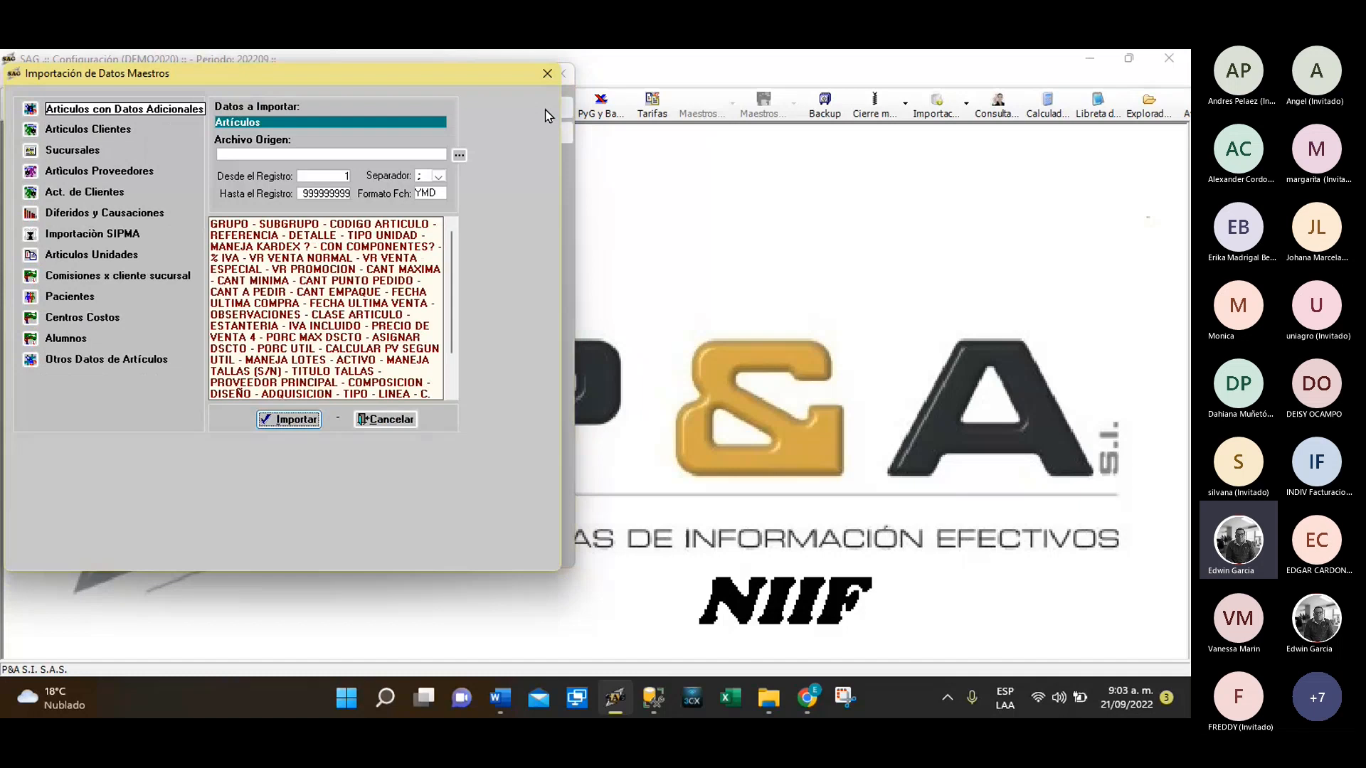
click(65, 153)
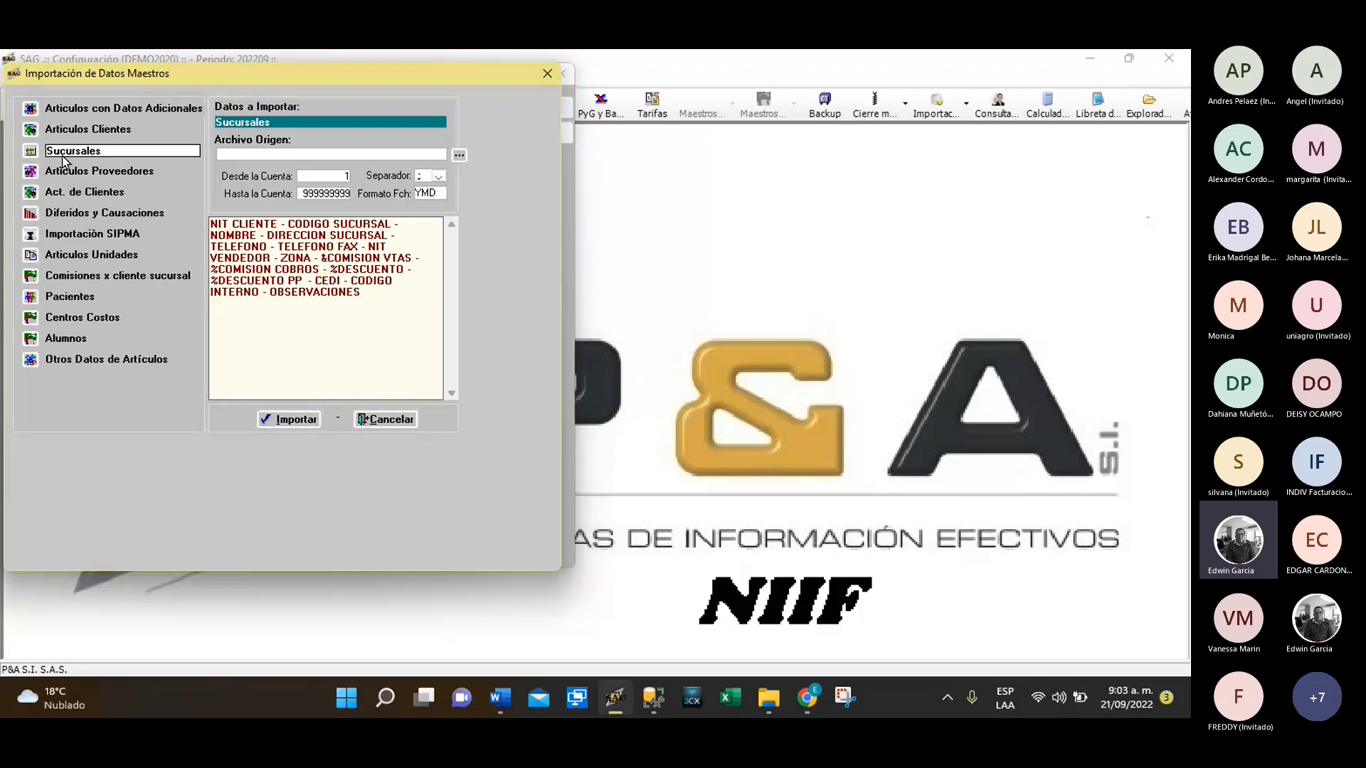
click(89, 321)
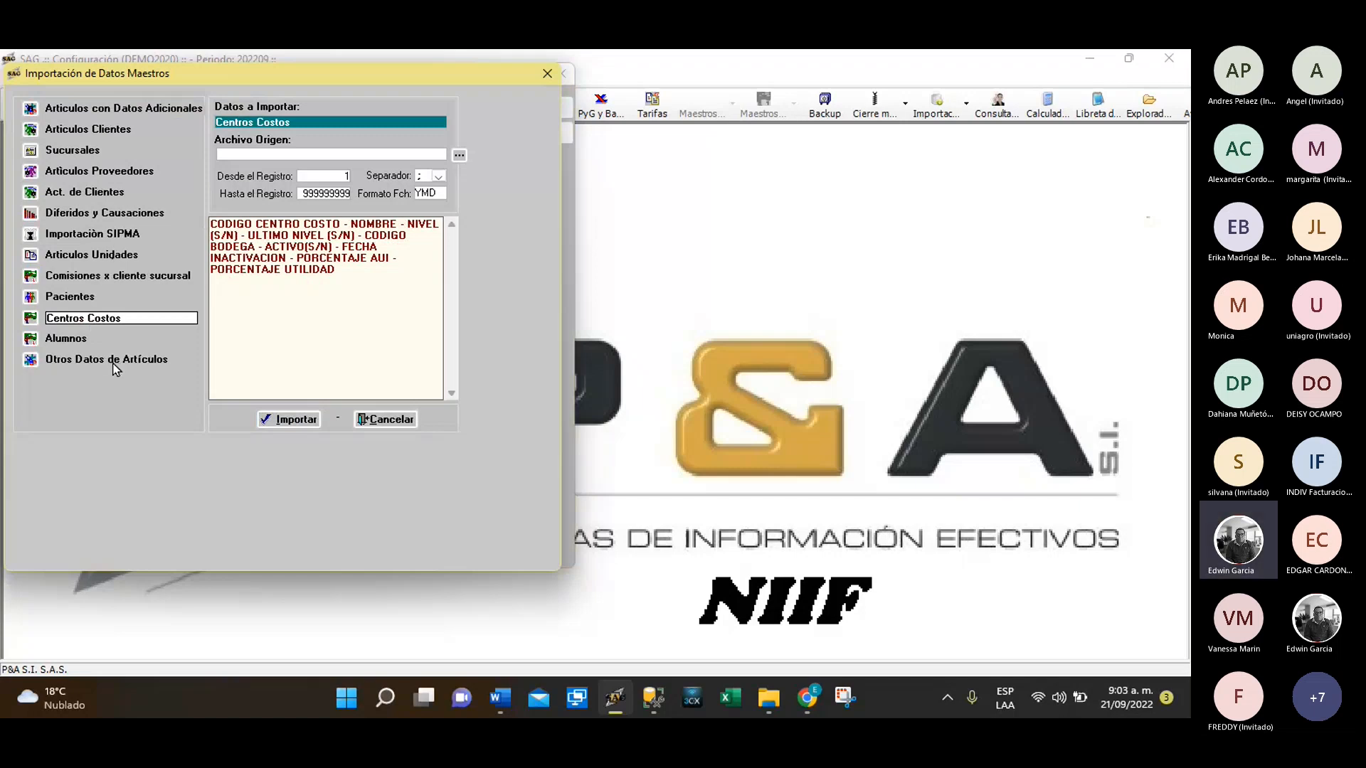
key(Down)
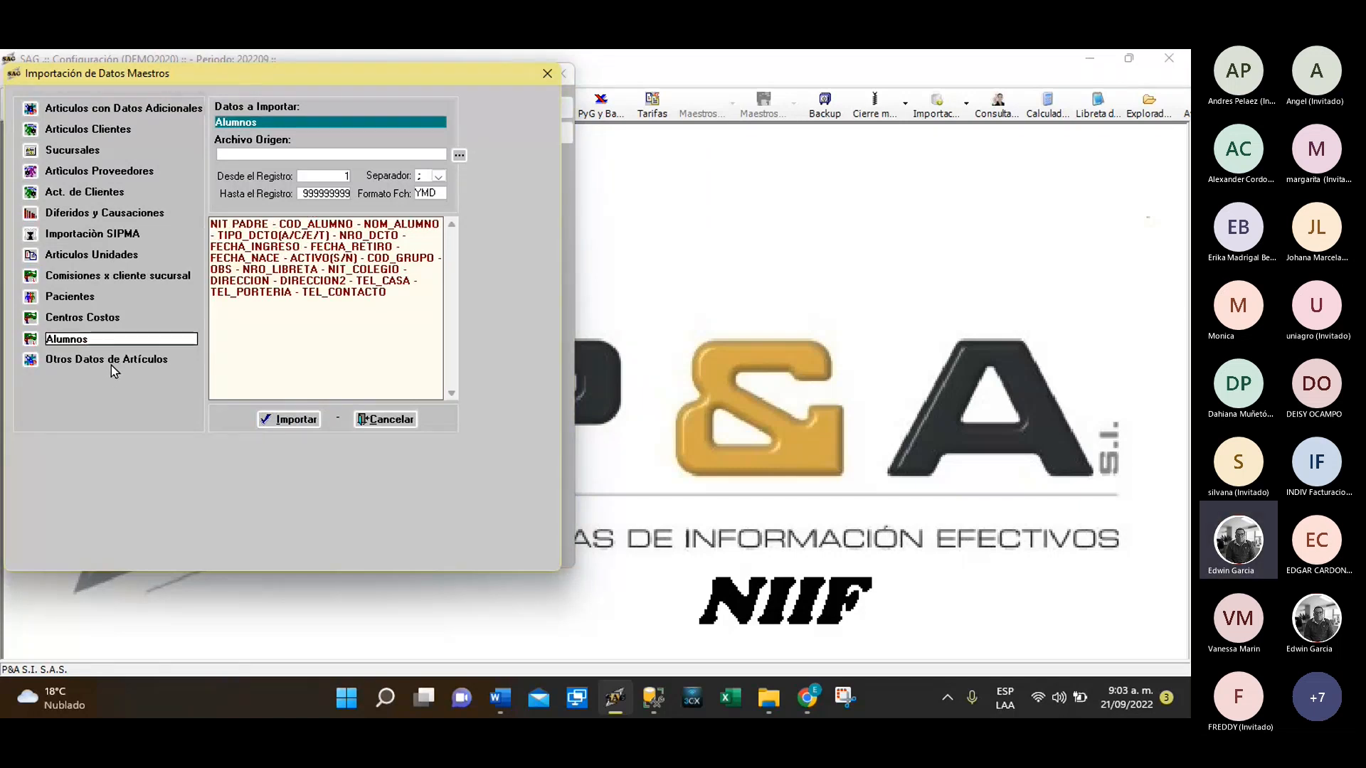
click(33, 365)
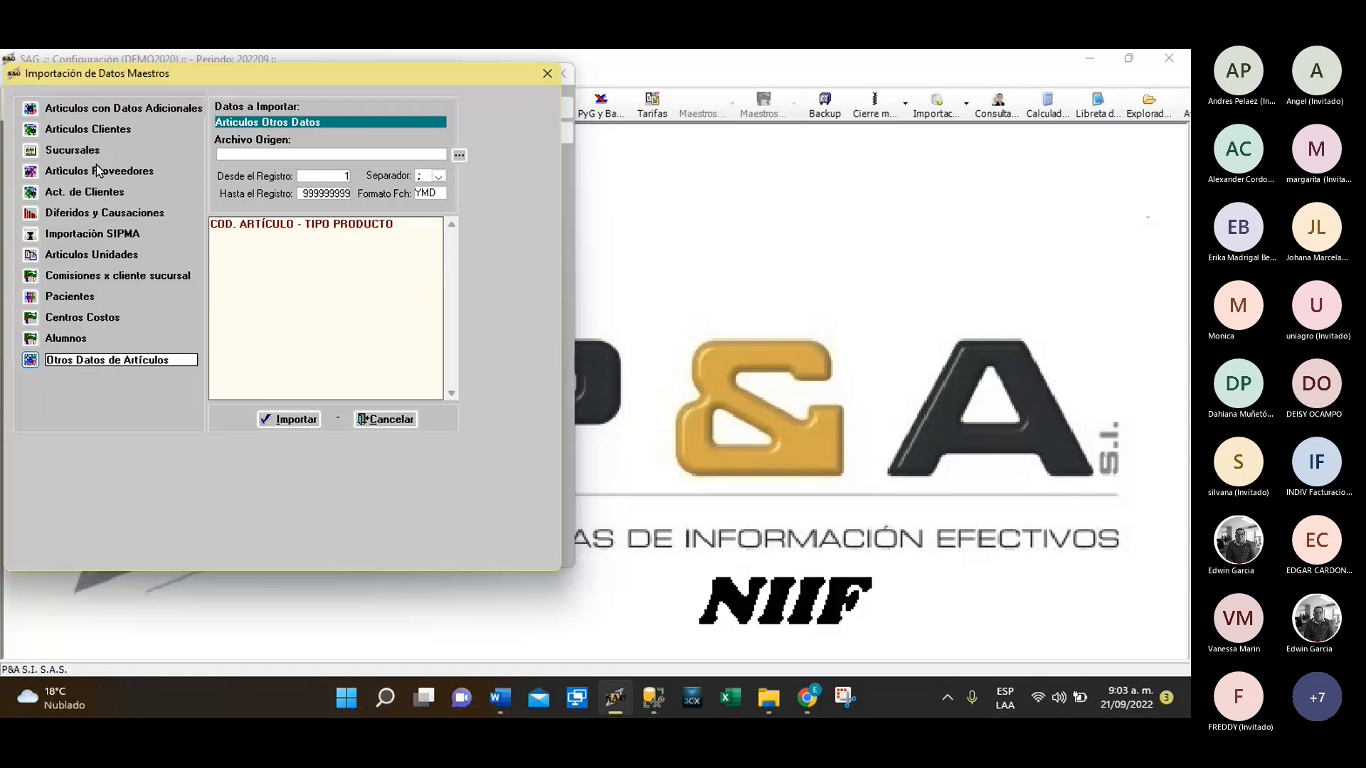
click(96, 133)
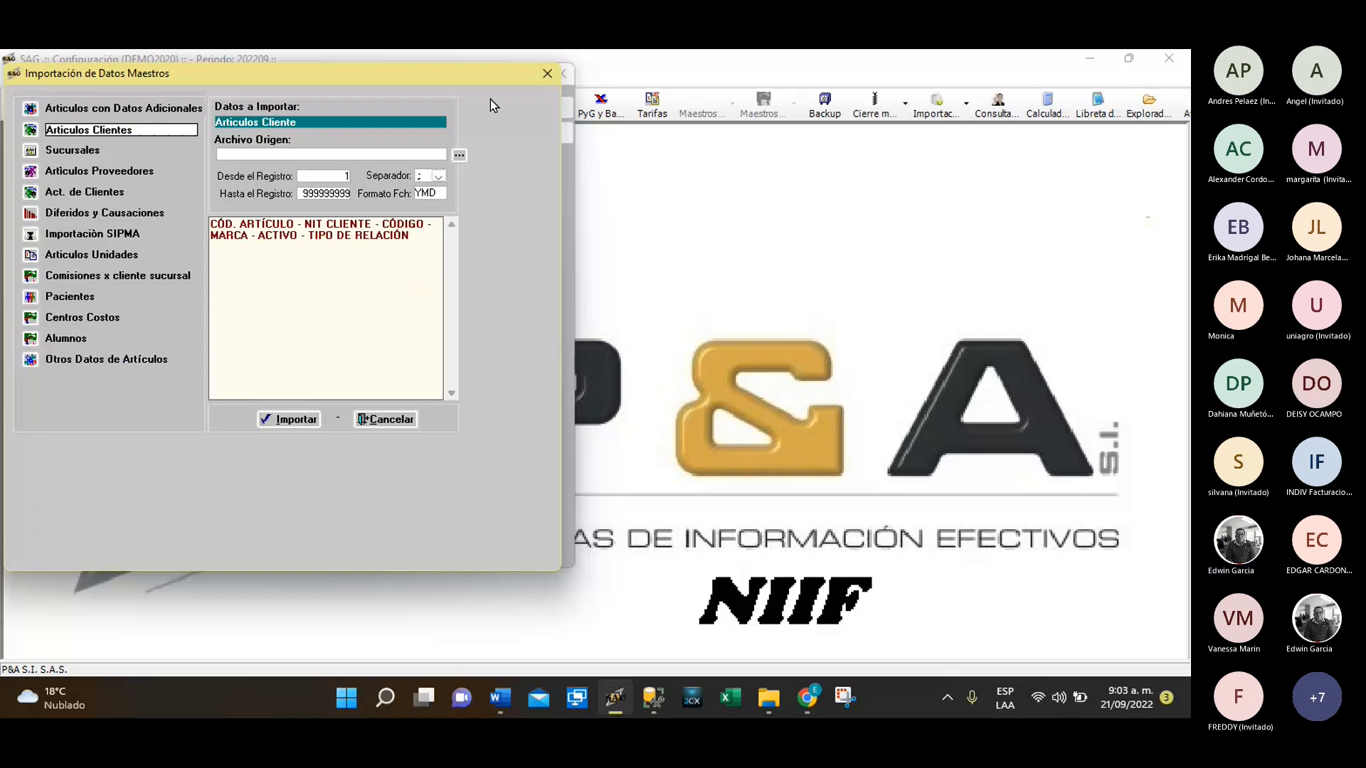
click(547, 74)
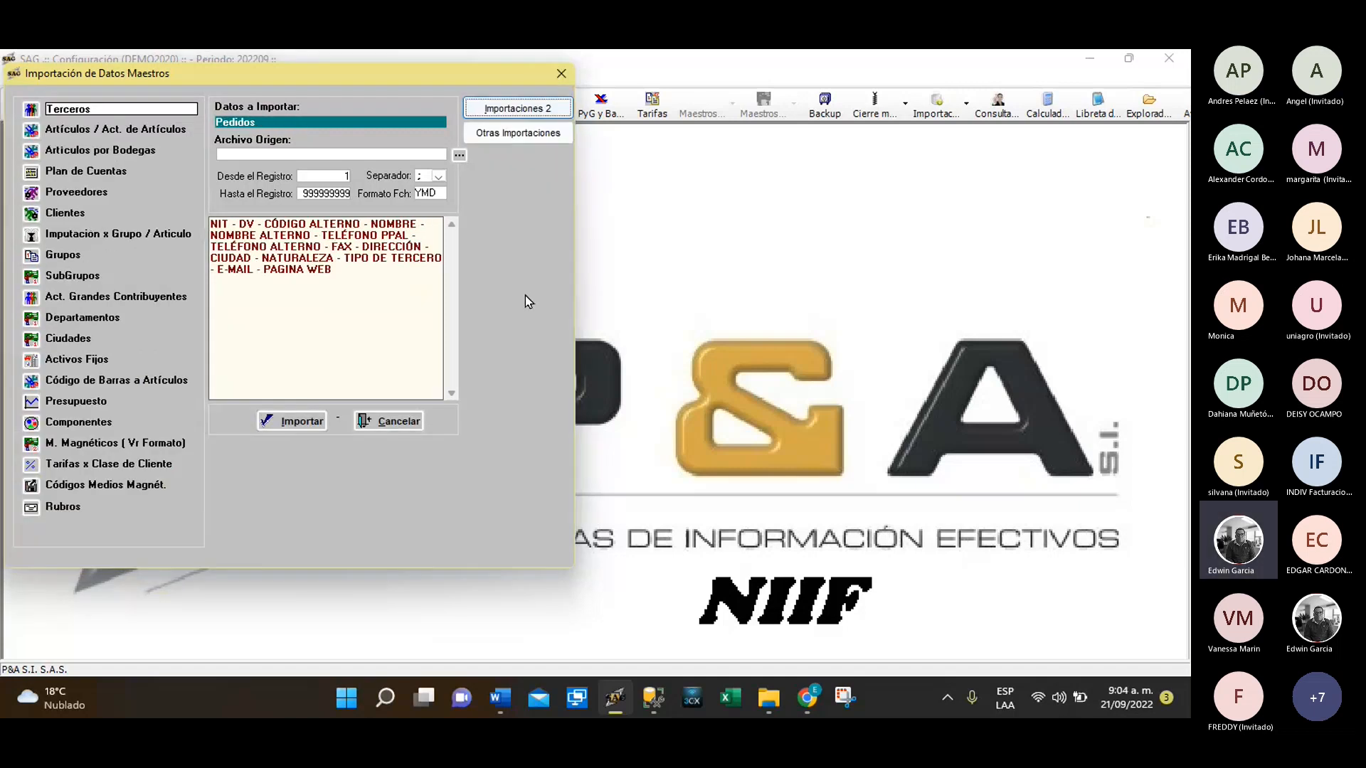
Open the other master data imports, browse the list of structures and examine the one for Importar centros de costos
click(521, 135)
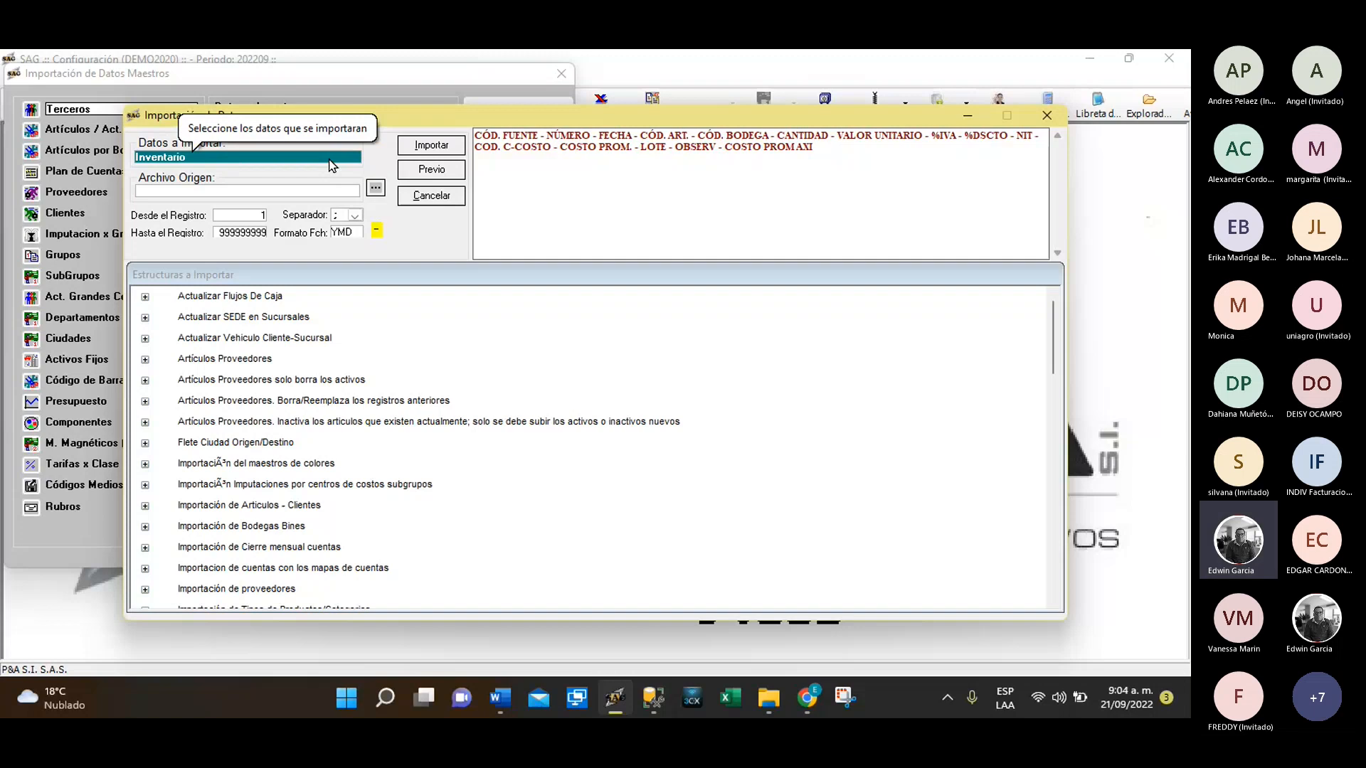
click(281, 191)
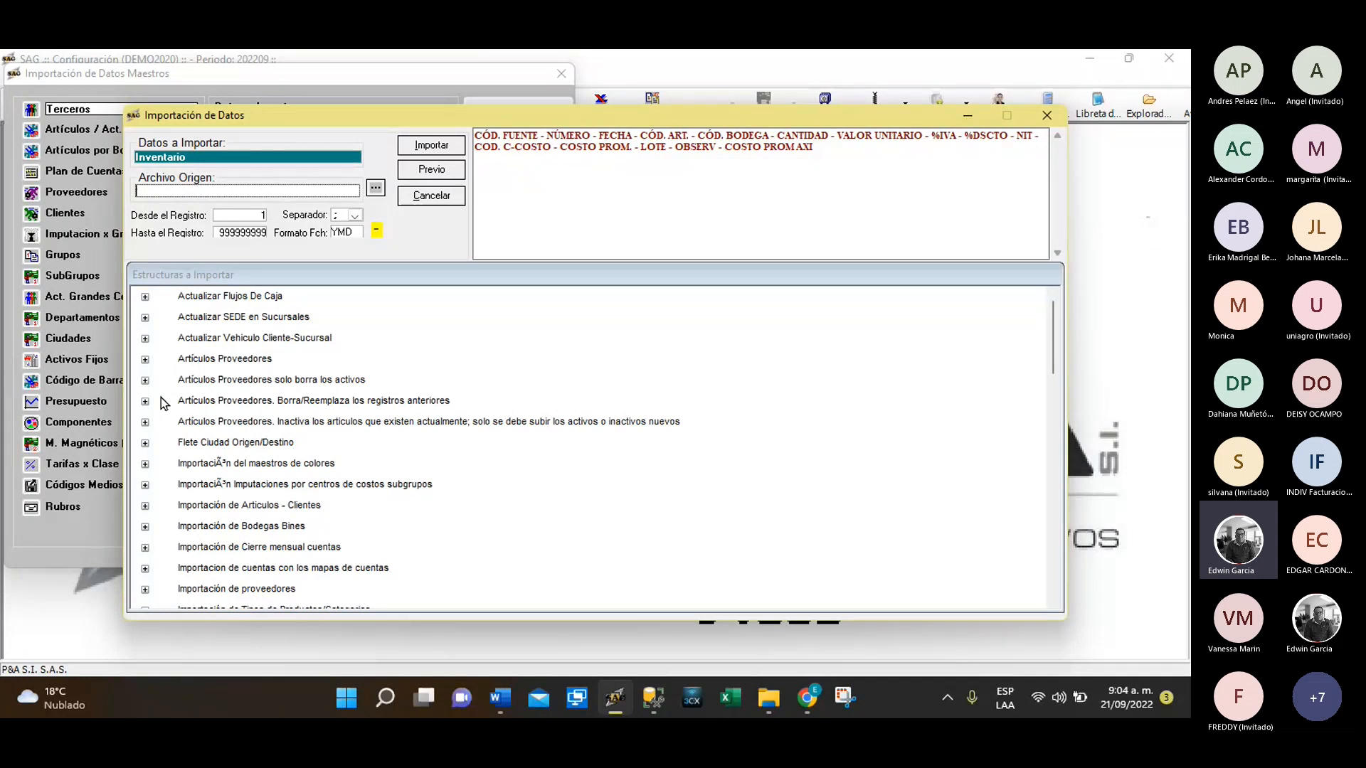
scroll(161, 398, down, 2)
scroll(208, 406, down, 1)
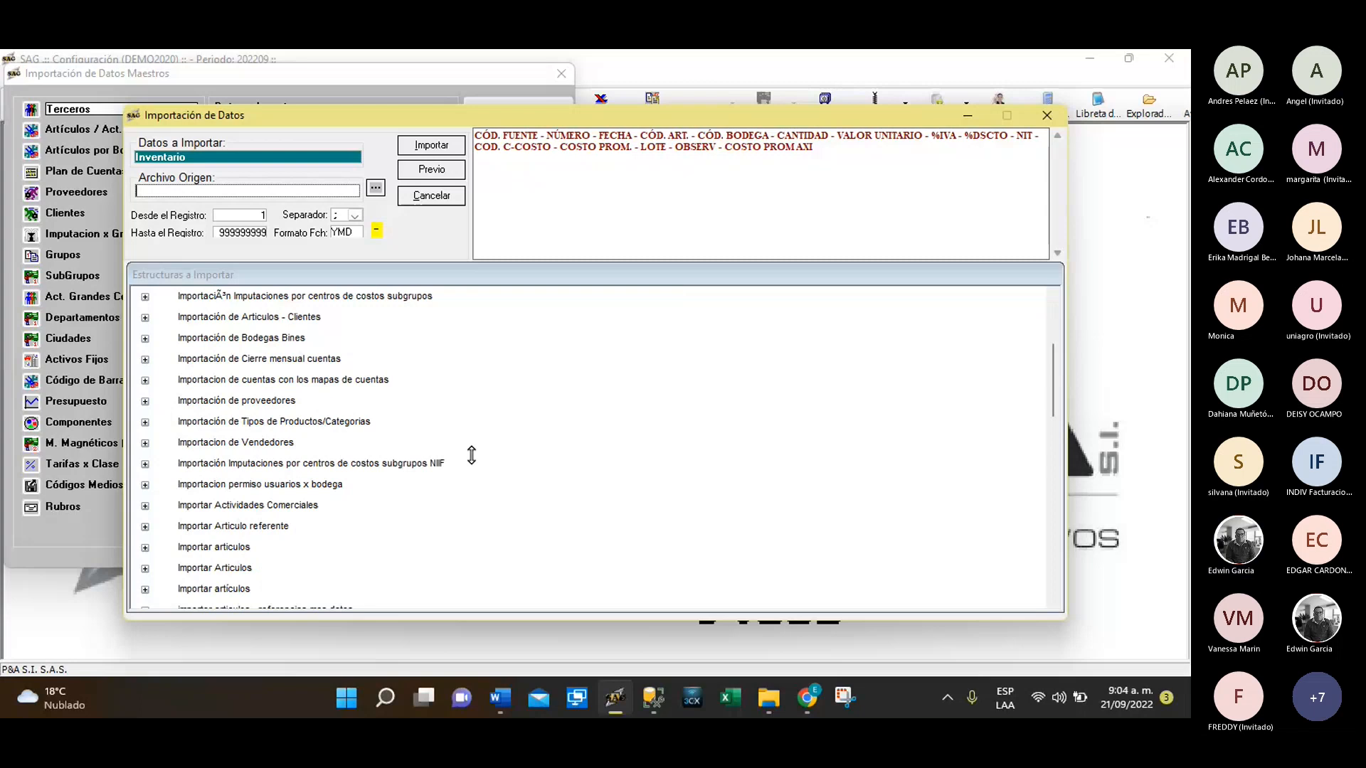
scroll(471, 456, down, 1)
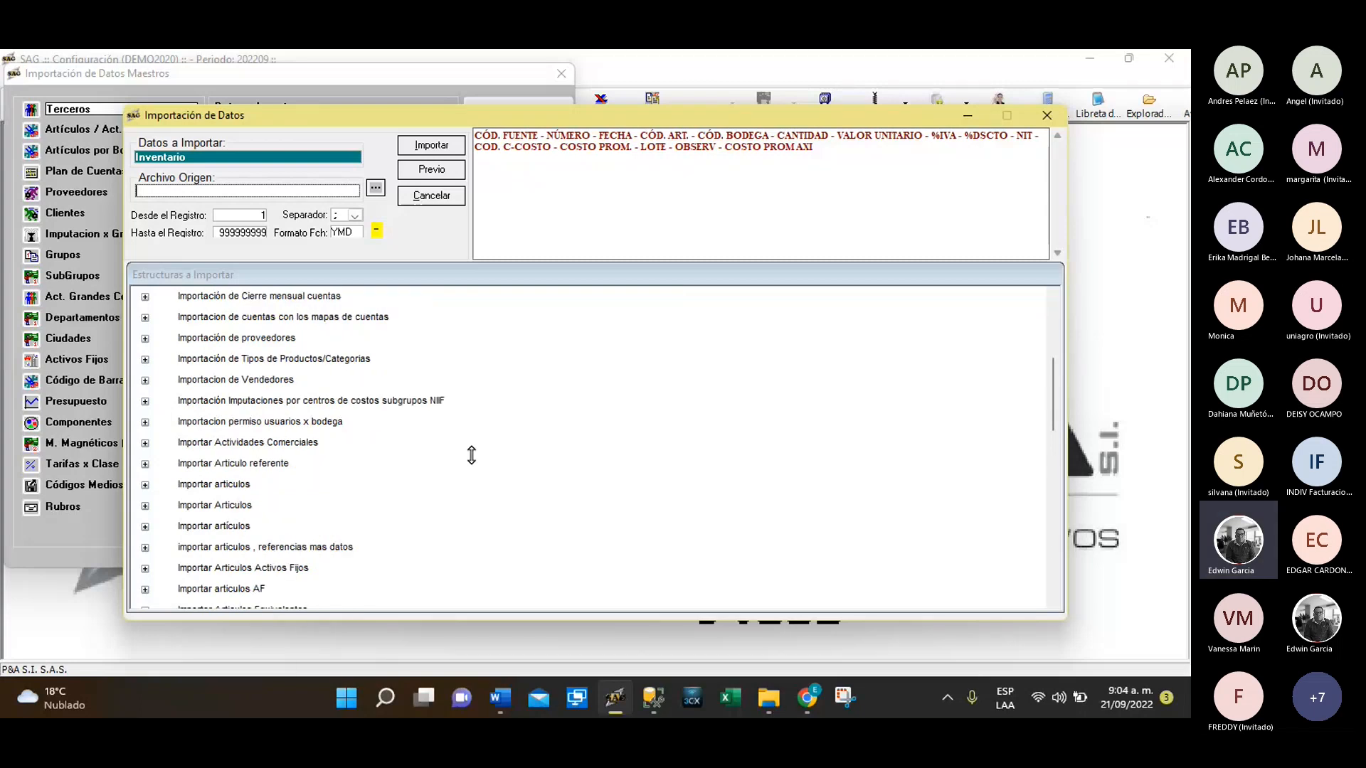
scroll(471, 455, down, 1)
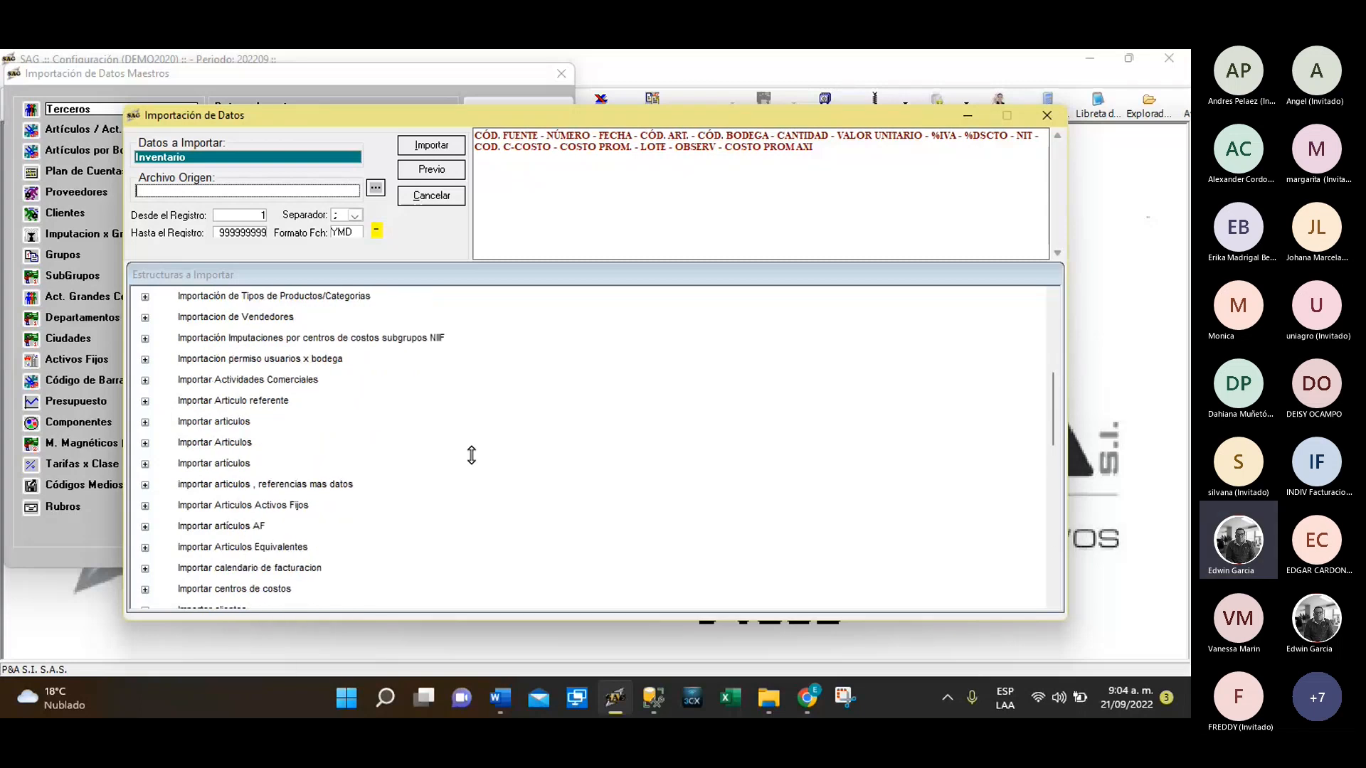
scroll(471, 456, down, 1)
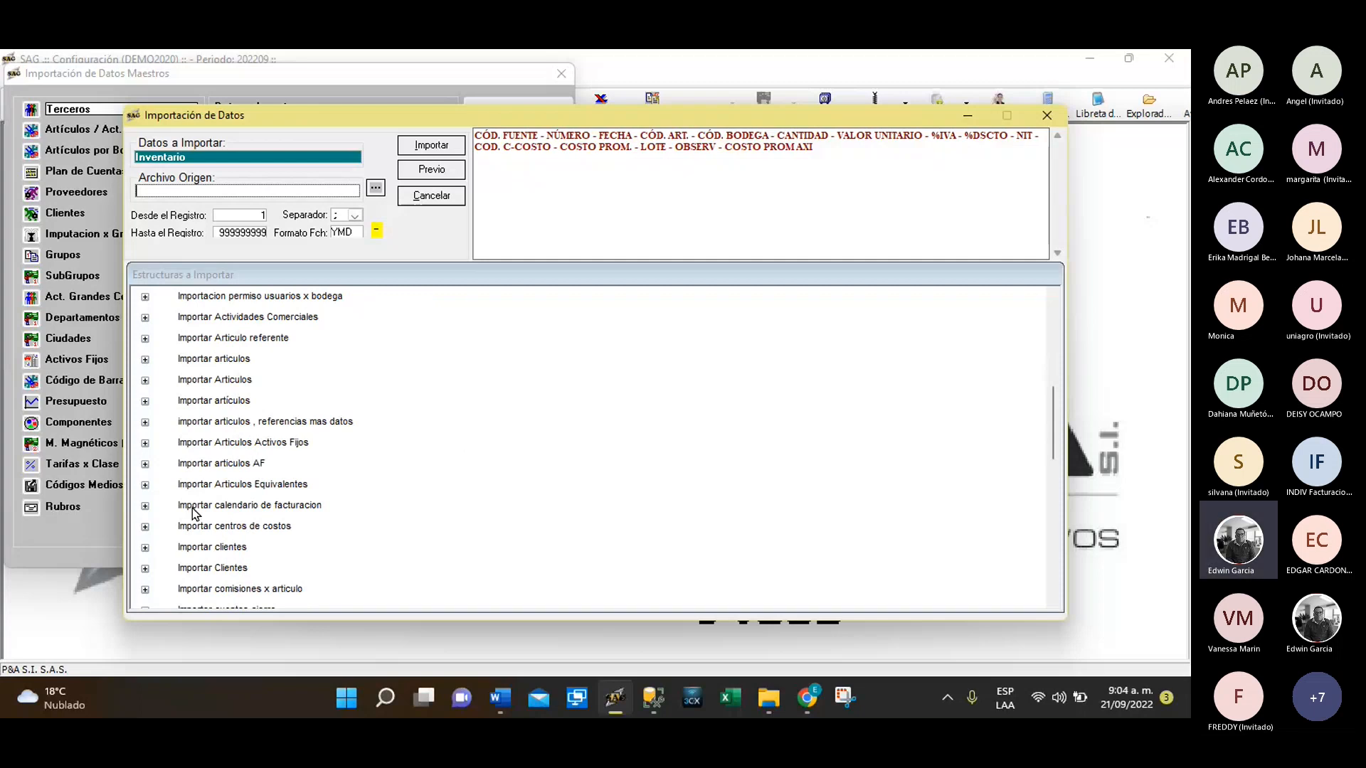
click(145, 527)
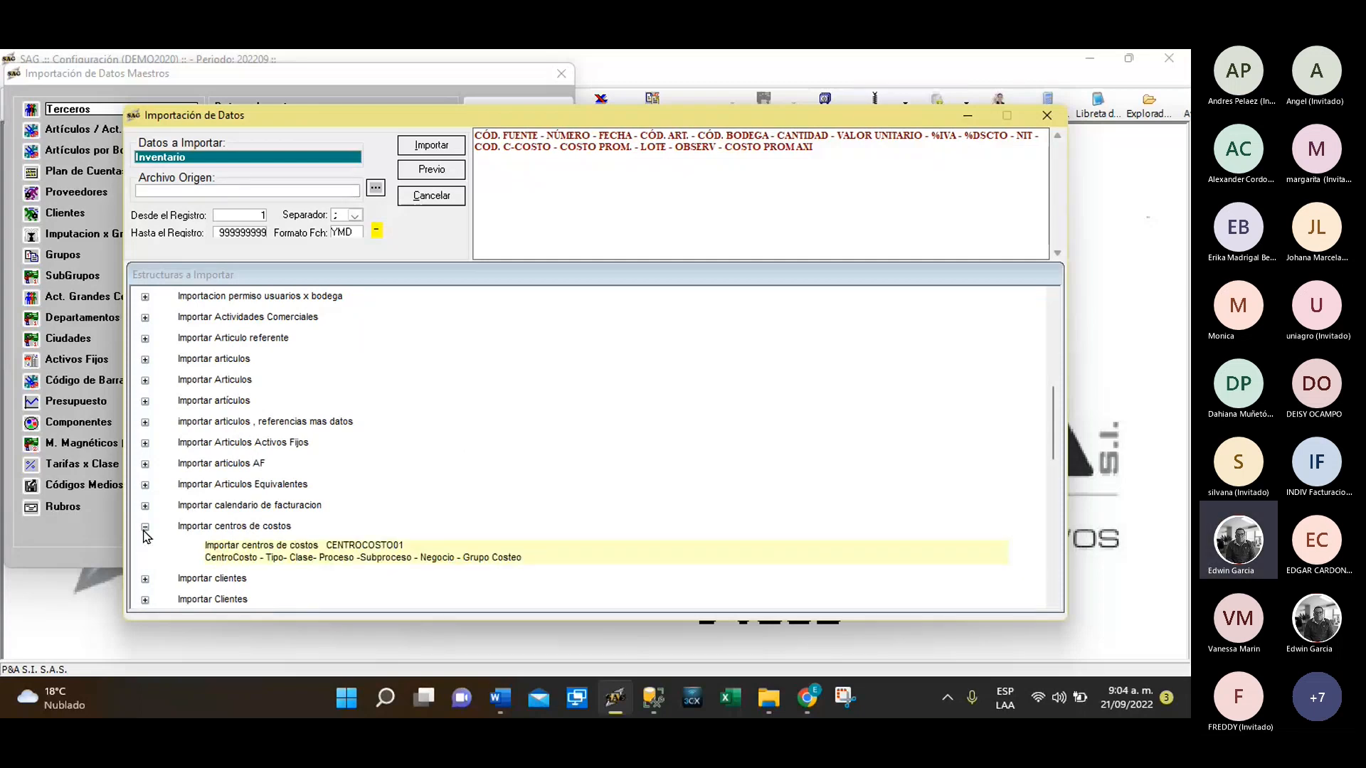
click(145, 528)
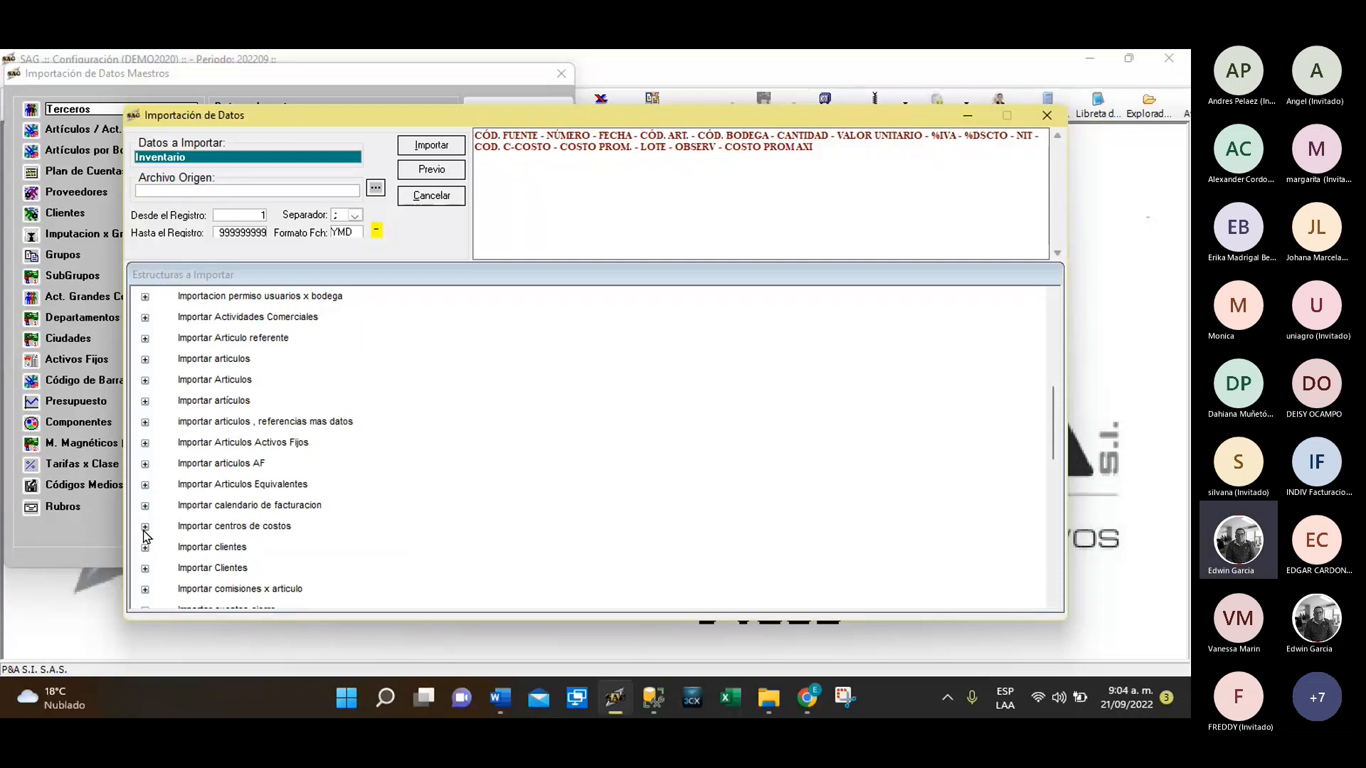
Examine the structures under Importar articulos, Importar articulos AF and Importar Articulos Activos Fijos, selecting ART6 to show its fields
click(145, 359)
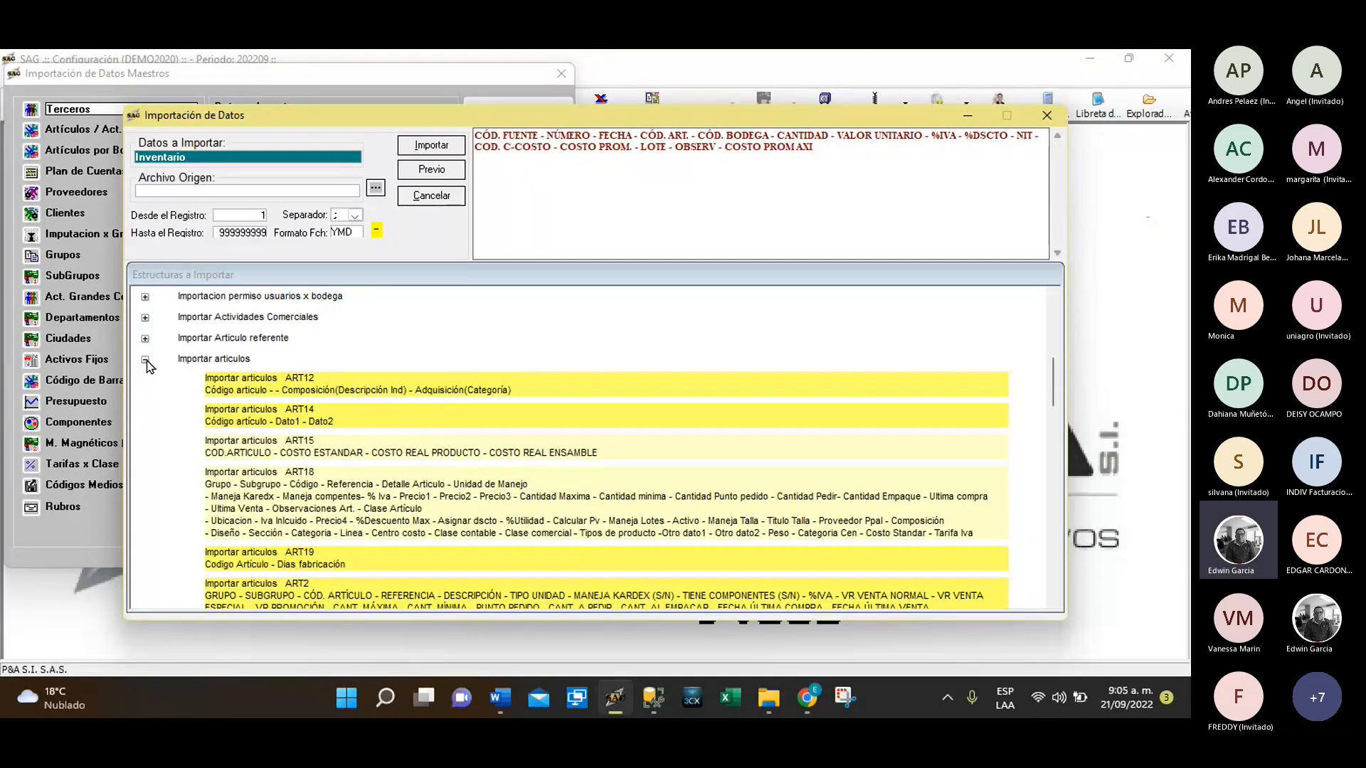
click(146, 360)
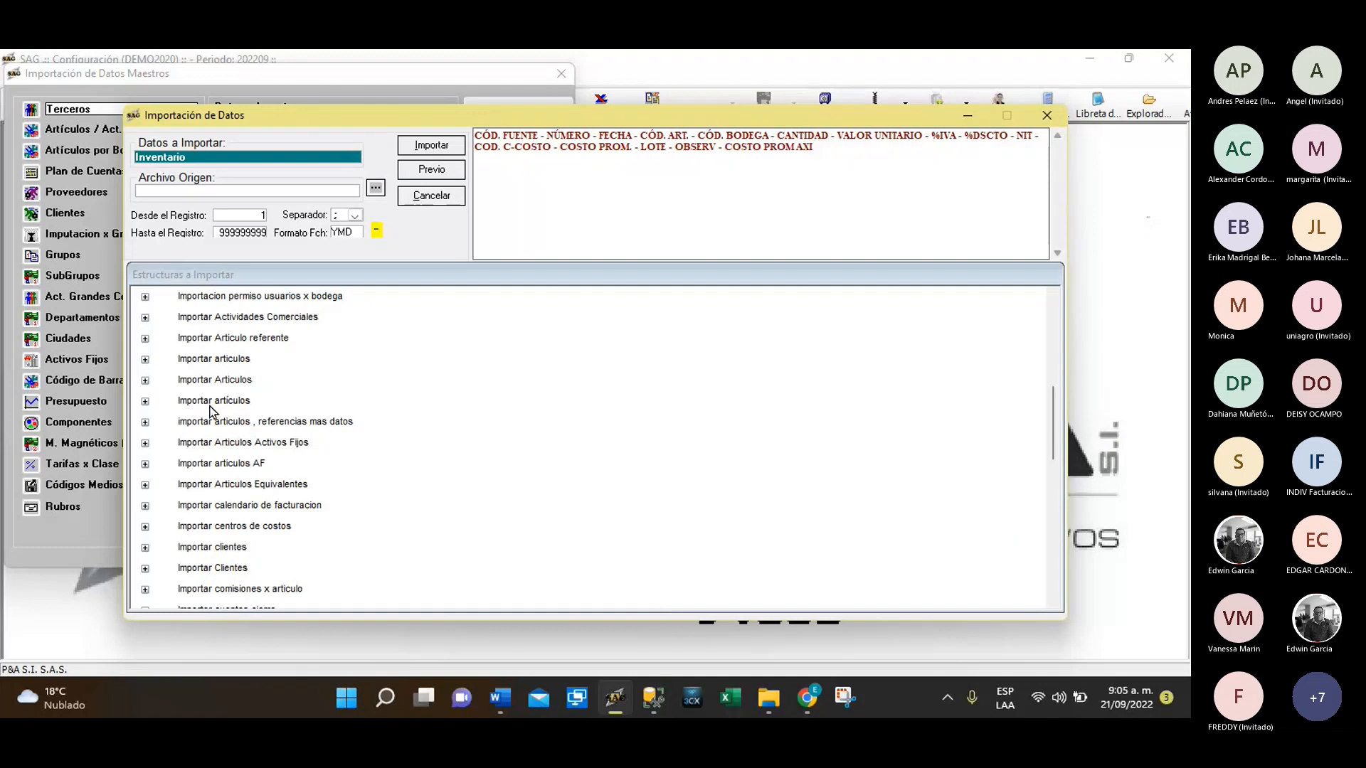
click(144, 464)
click(144, 463)
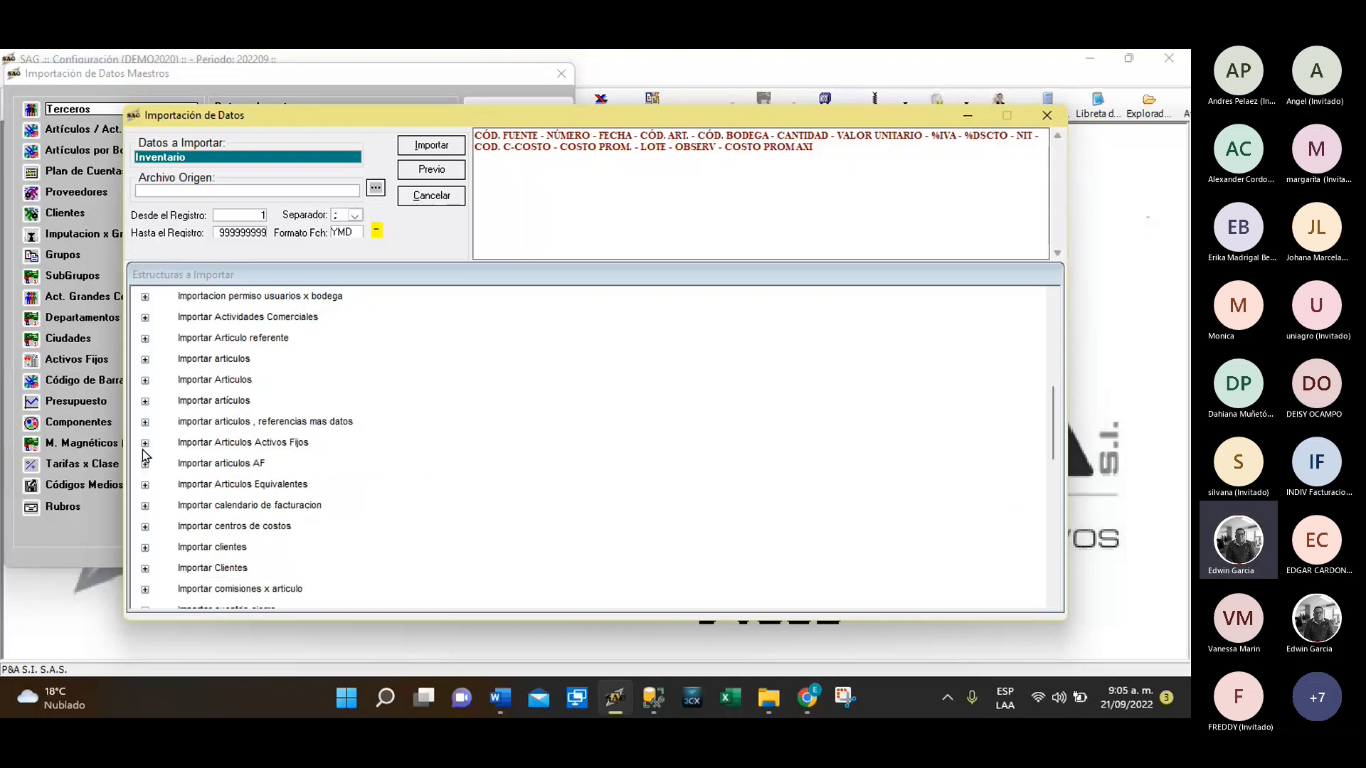
click(145, 444)
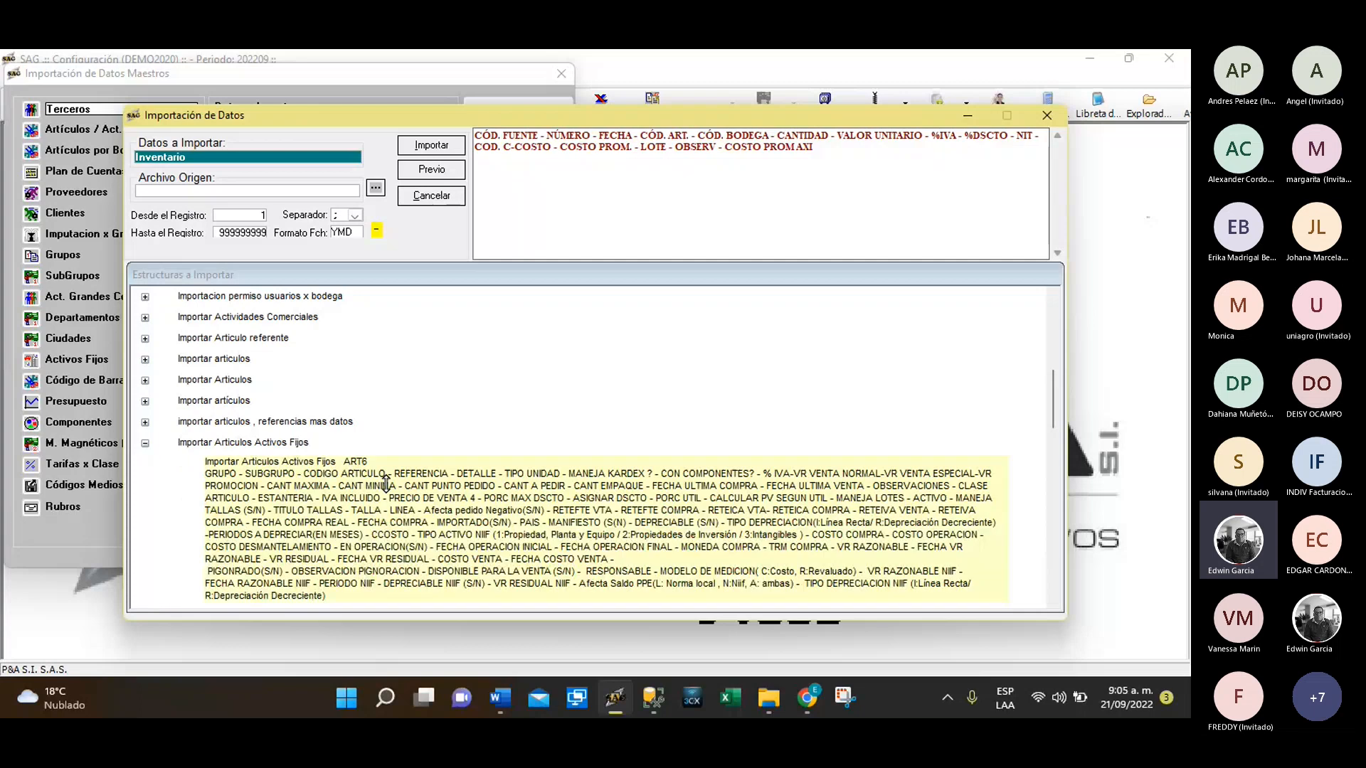
click(385, 484)
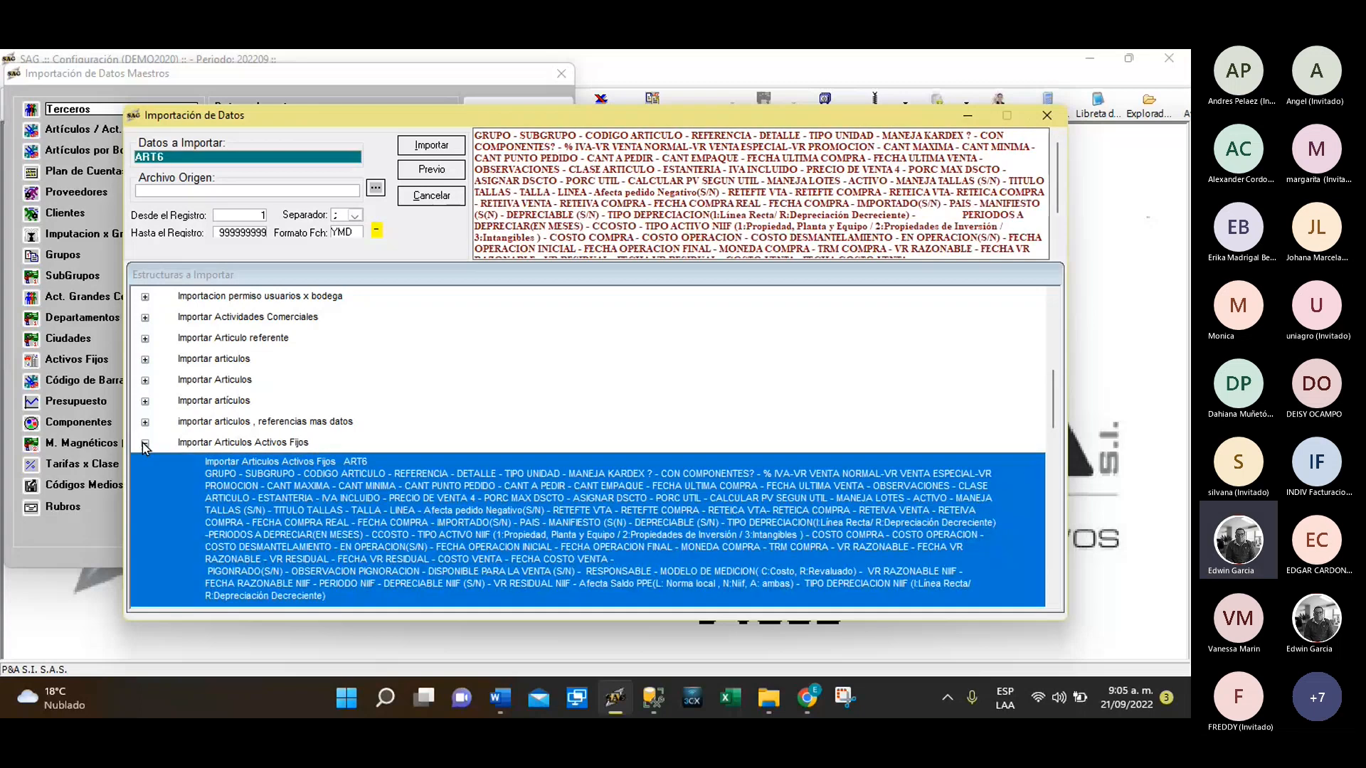
click(145, 444)
Examine the CUENTACIERRE structure under Importar cuentas cierre and the one for Importar lineas de articulos, and close the other imports window
scroll(467, 400, down, 2)
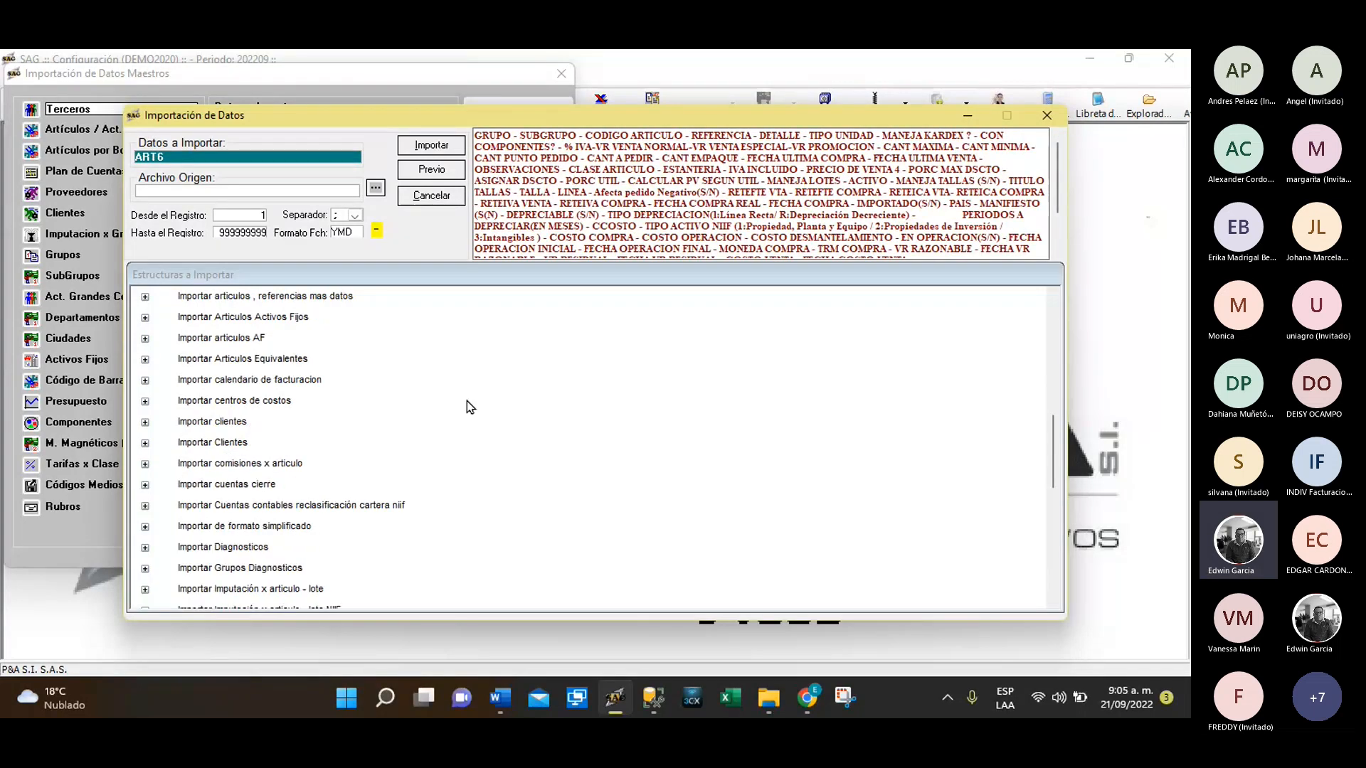
click(145, 485)
click(440, 510)
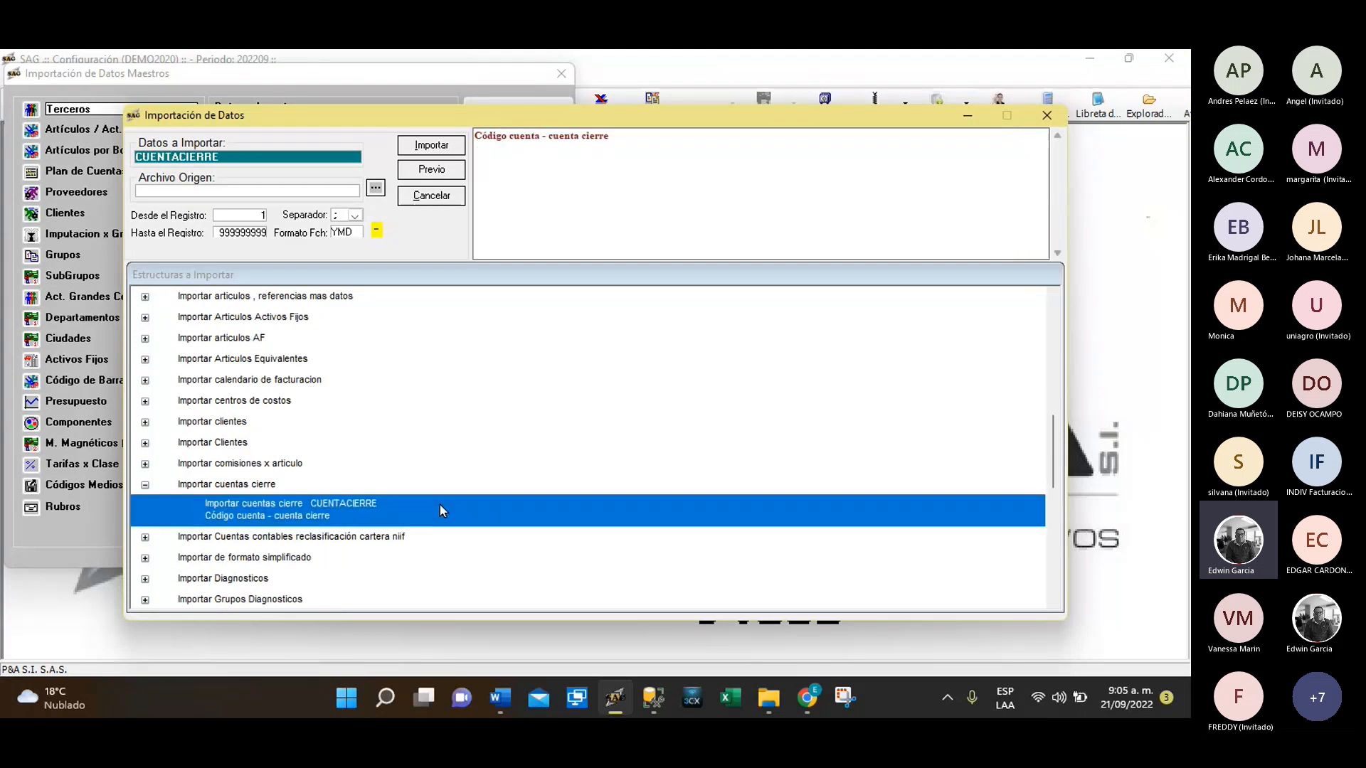
click(145, 487)
scroll(436, 435, down, 3)
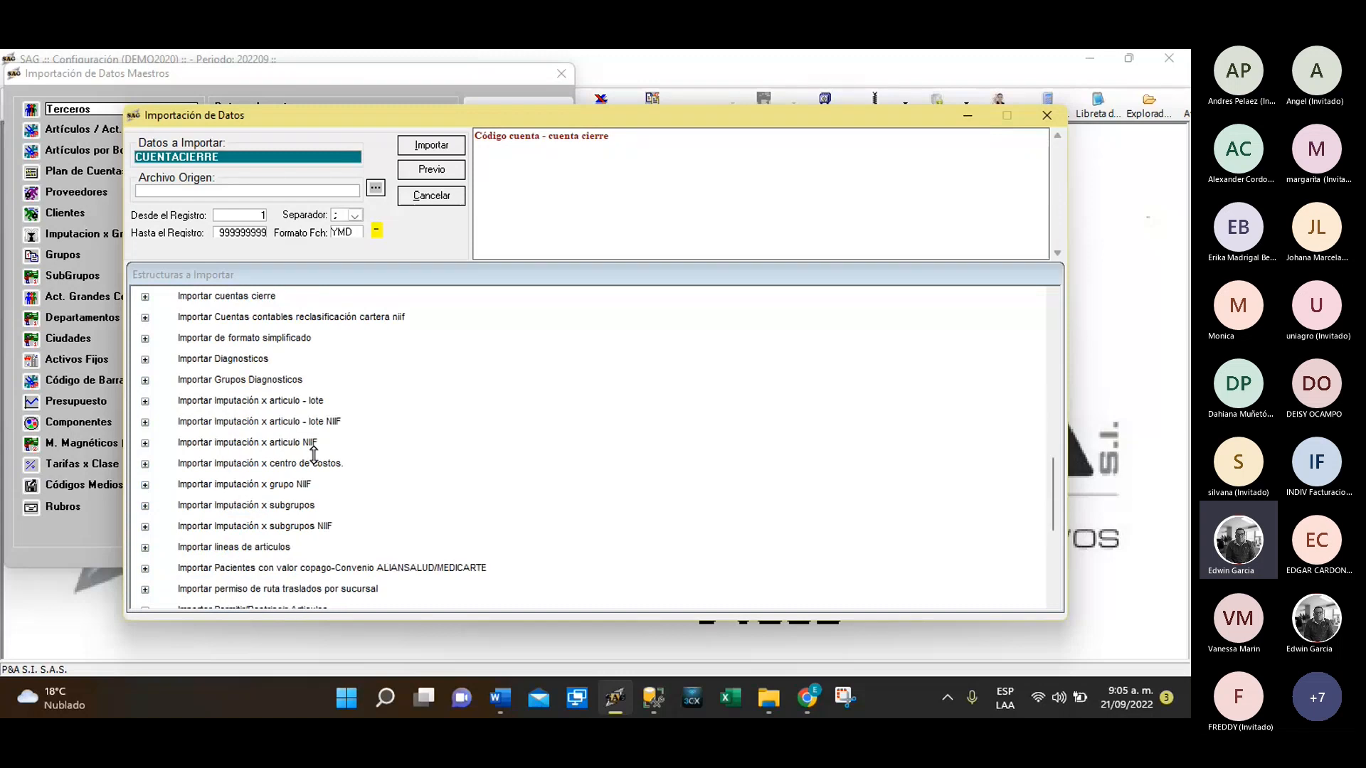
scroll(335, 451, down, 1)
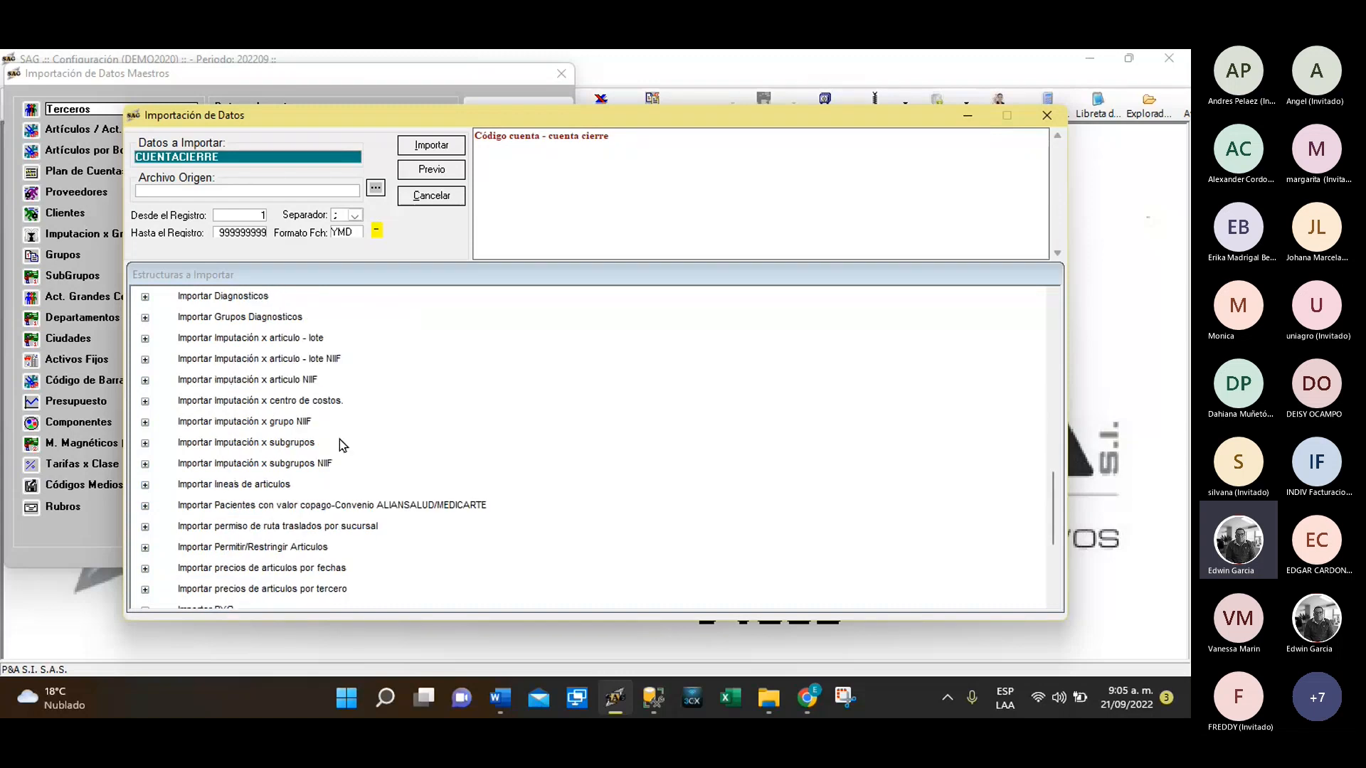
click(145, 486)
click(146, 486)
scroll(374, 430, down, 2)
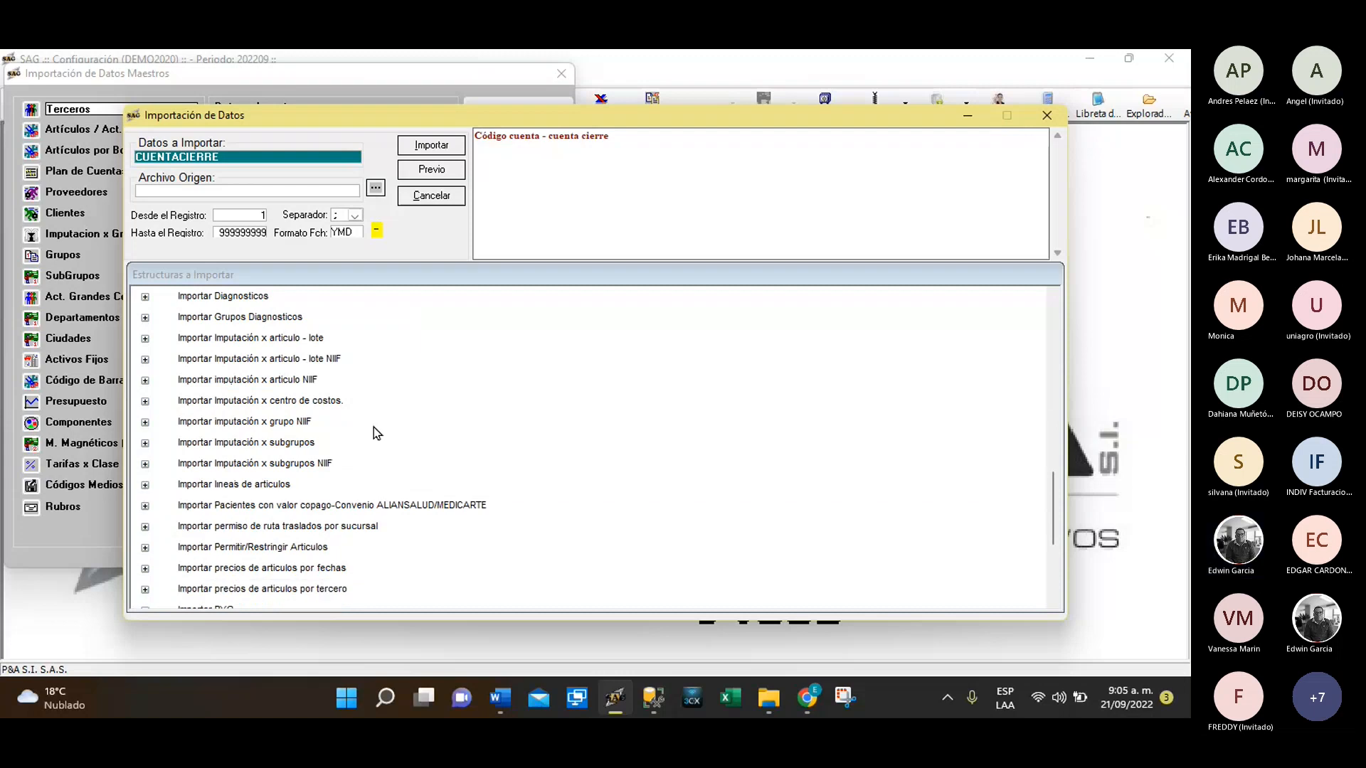
scroll(374, 431, up, 10)
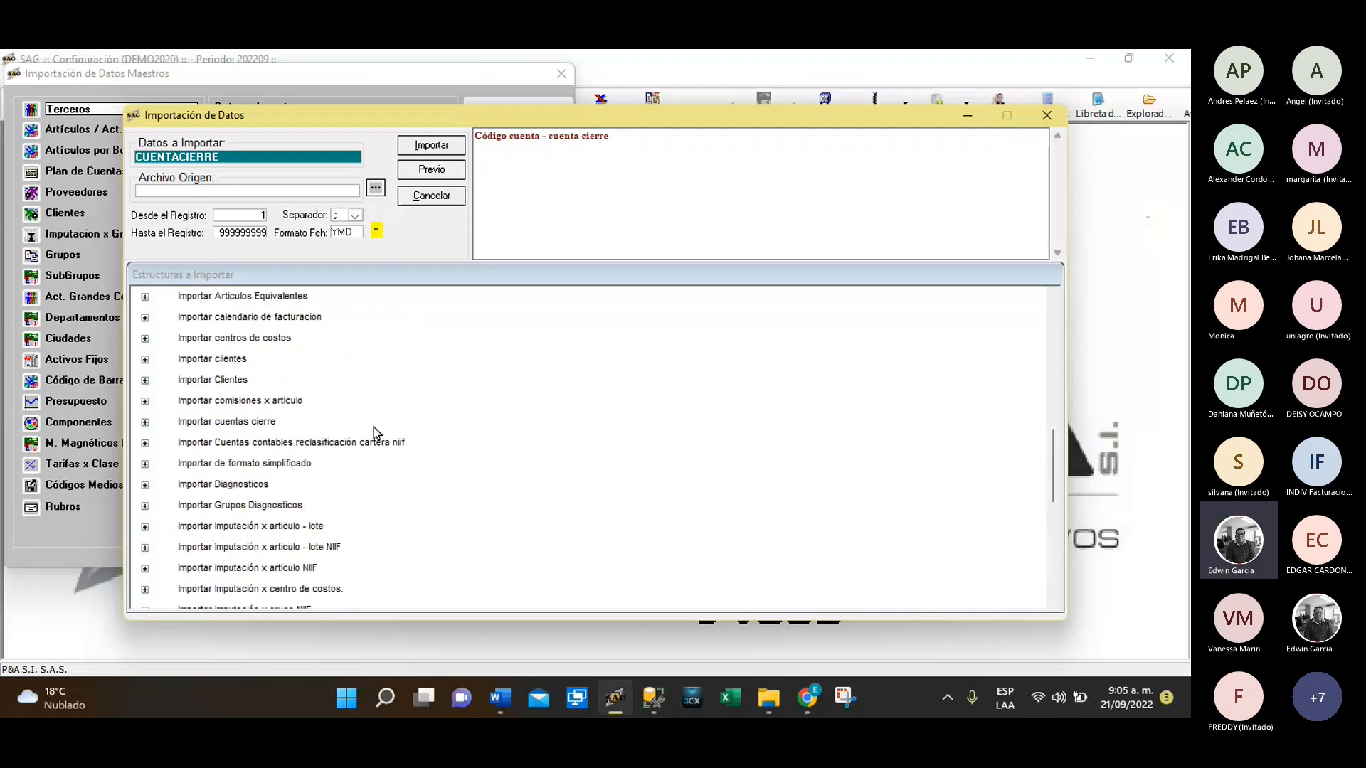
click(1048, 117)
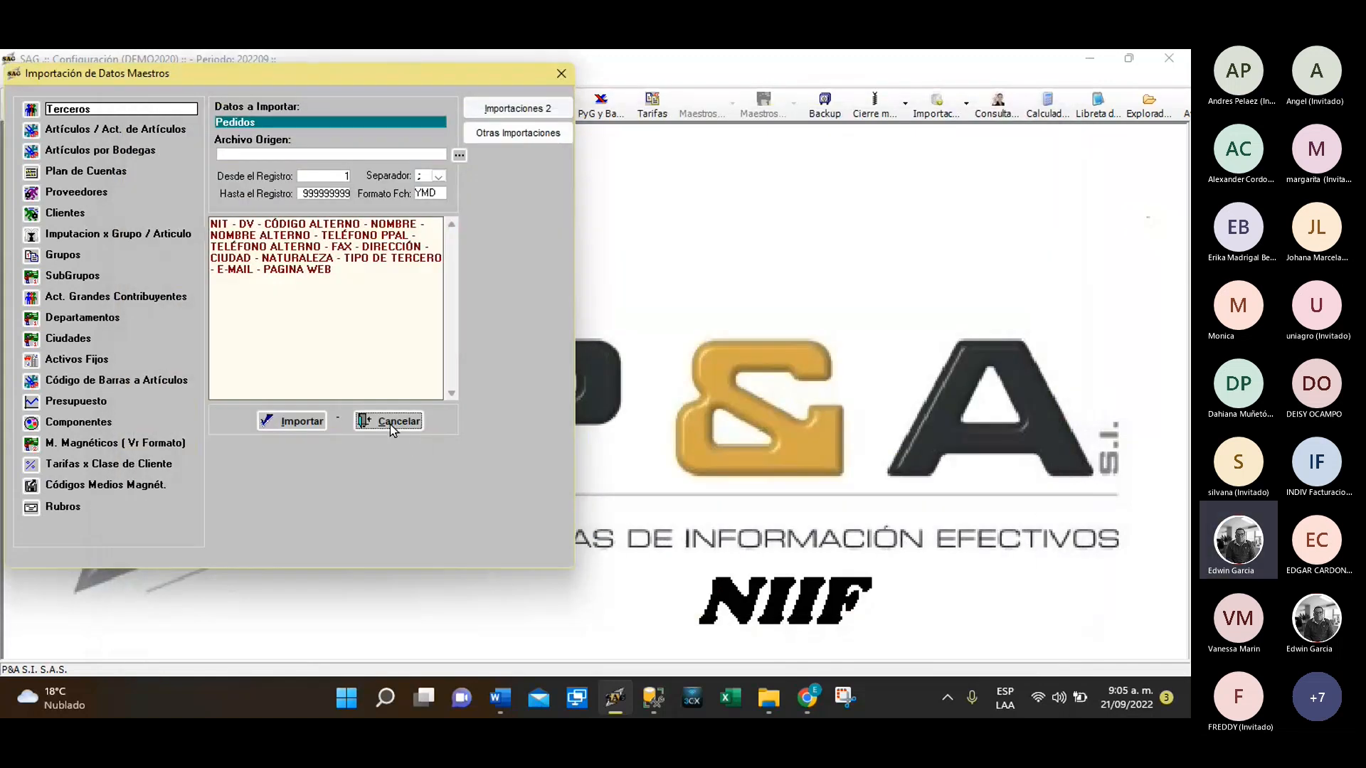
Cancel the master data import window and open the movement import window, Importación de Datos
click(390, 424)
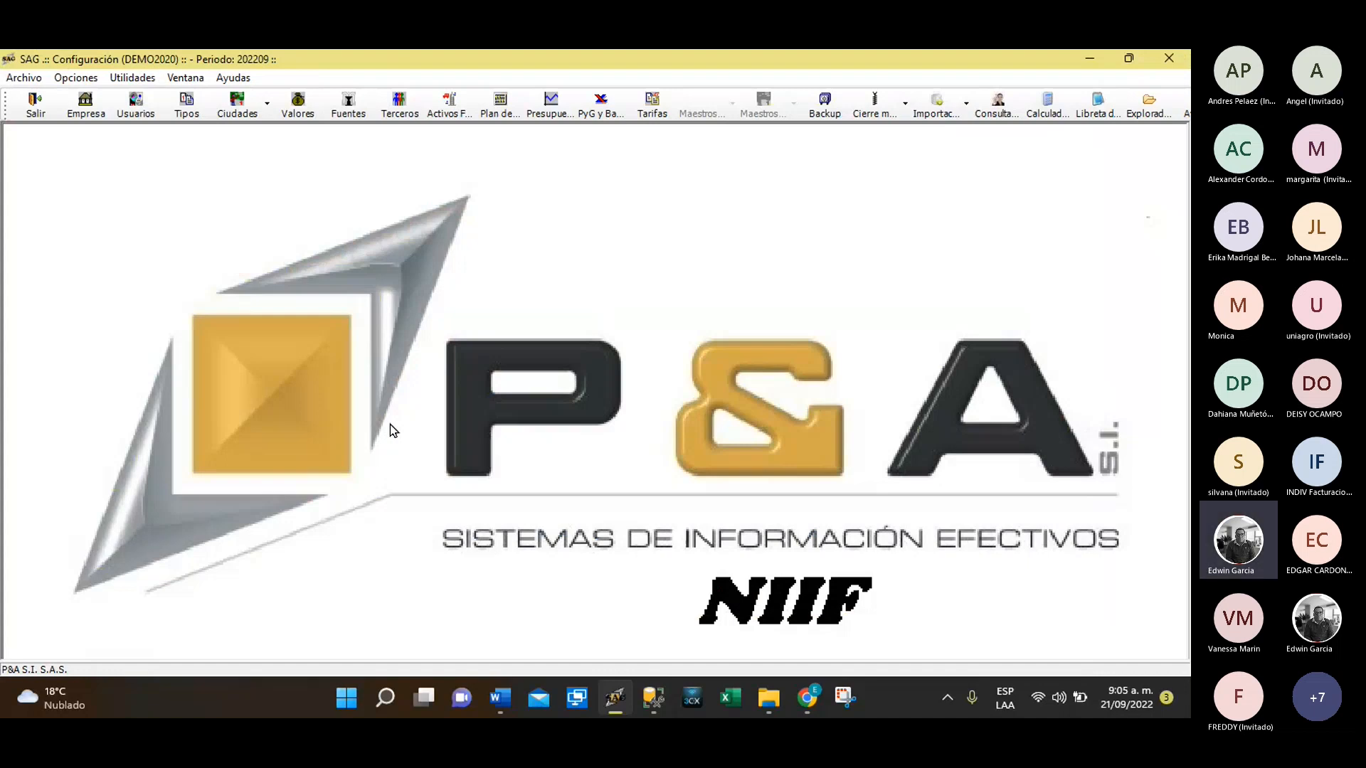
click(966, 106)
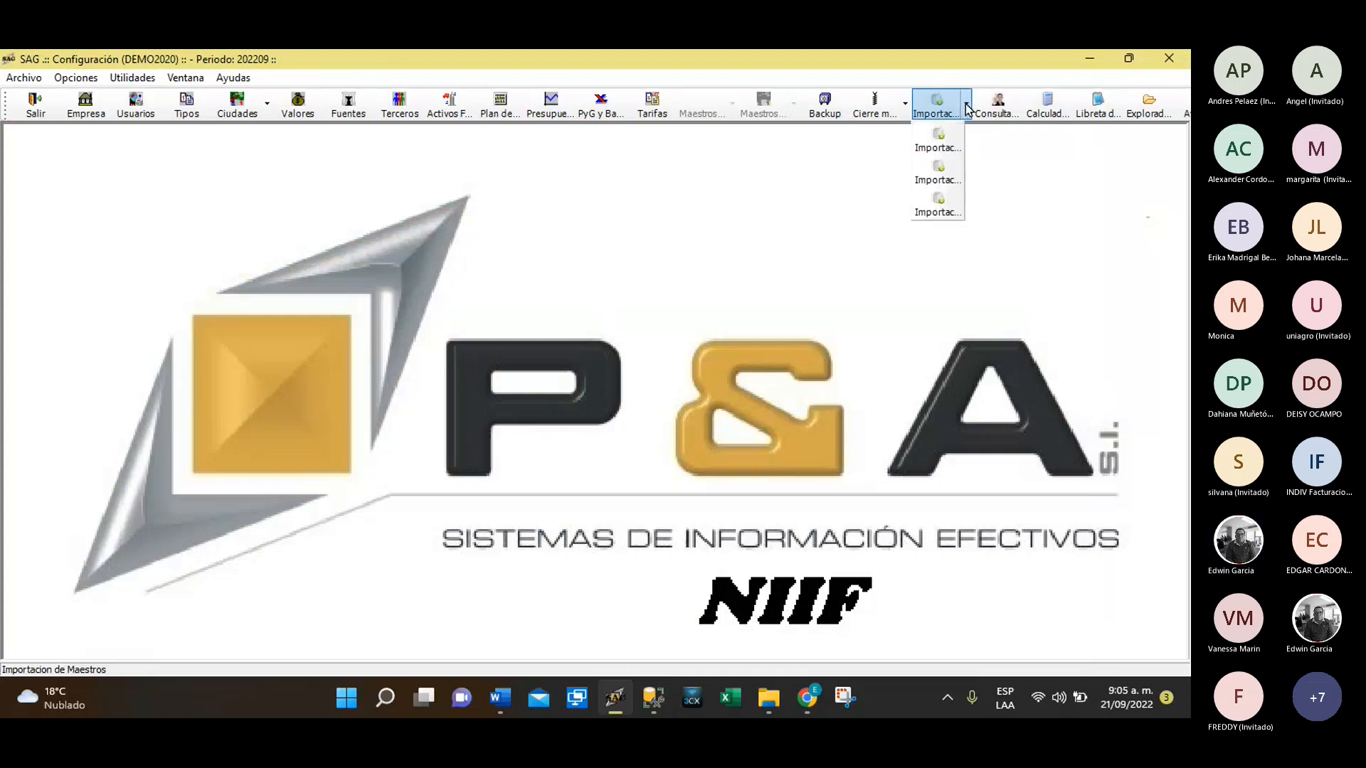
click(942, 180)
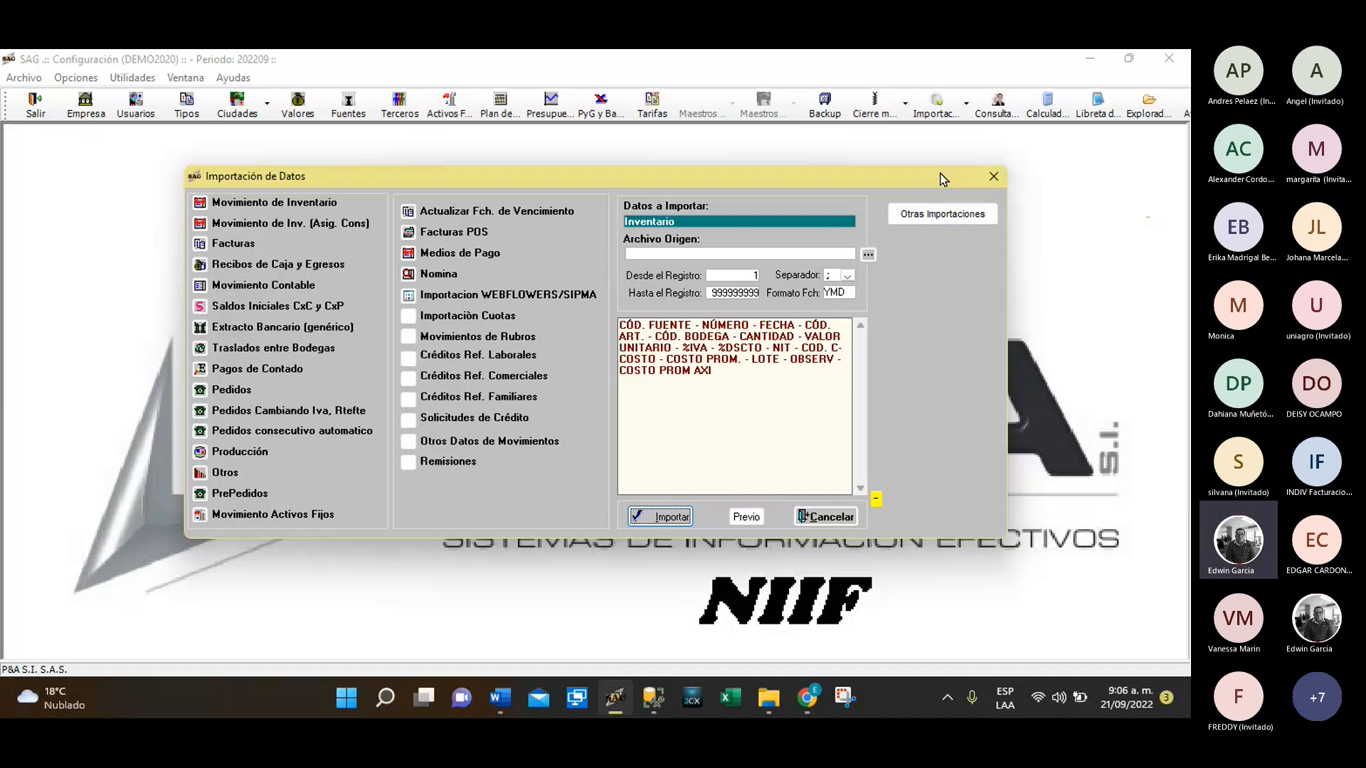
Review the file structures for Movimiento de Inventario, Facturas, Pedidos, Movimiento Contable, Nomina and Facturas POS
click(208, 204)
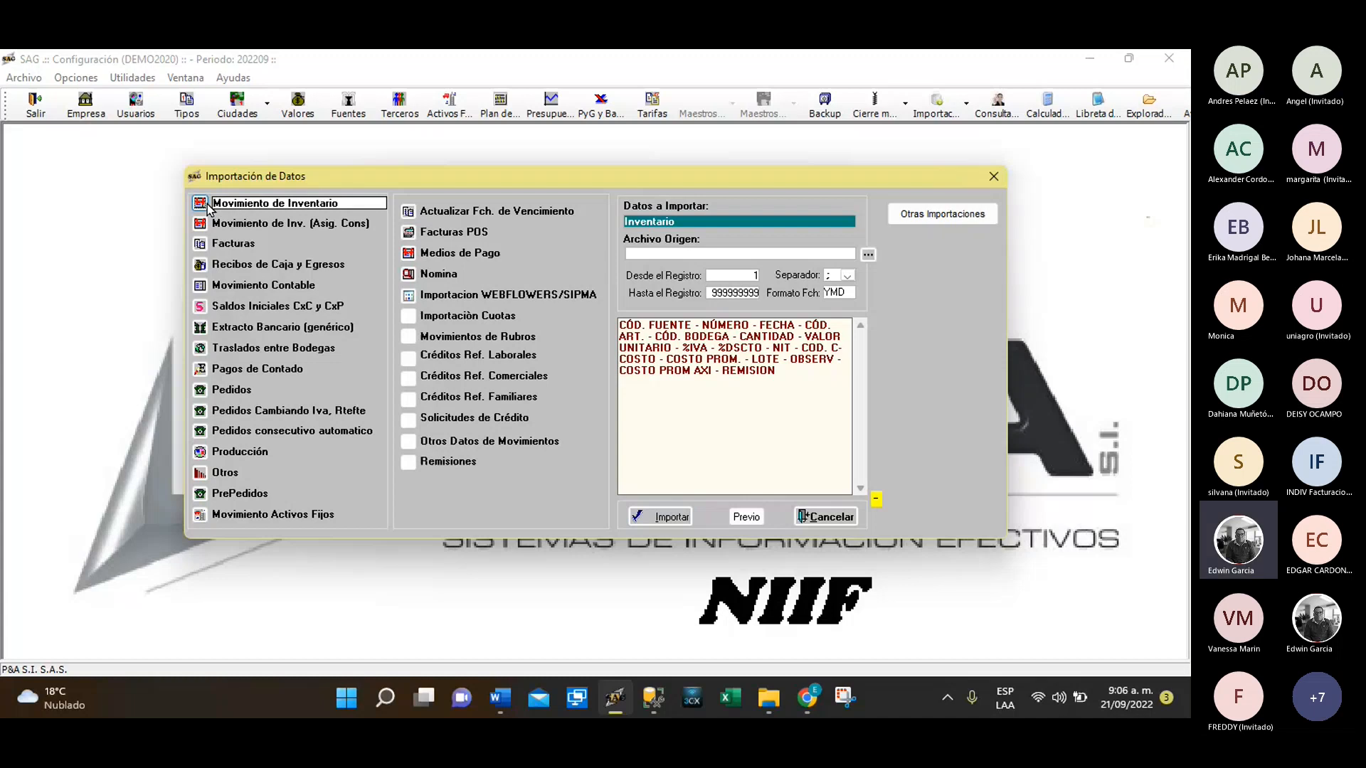
click(202, 246)
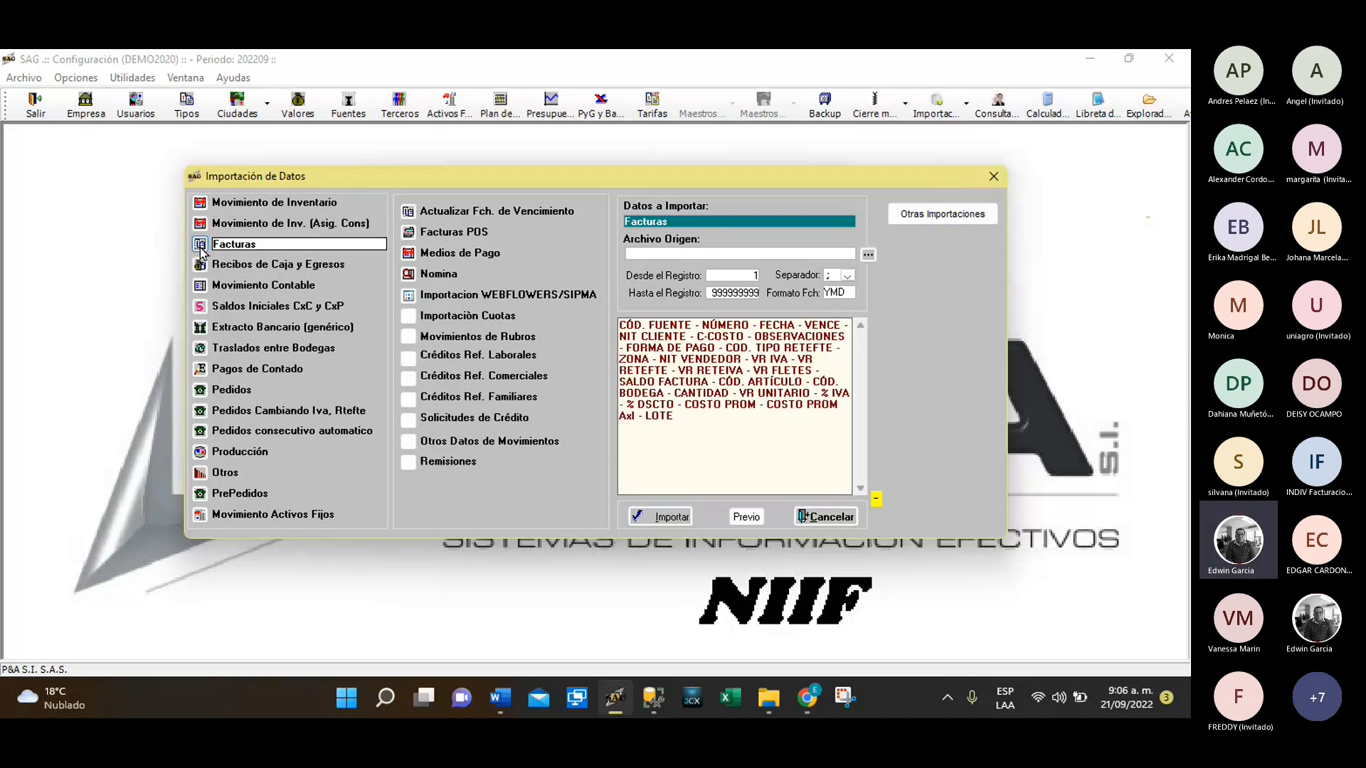
click(201, 393)
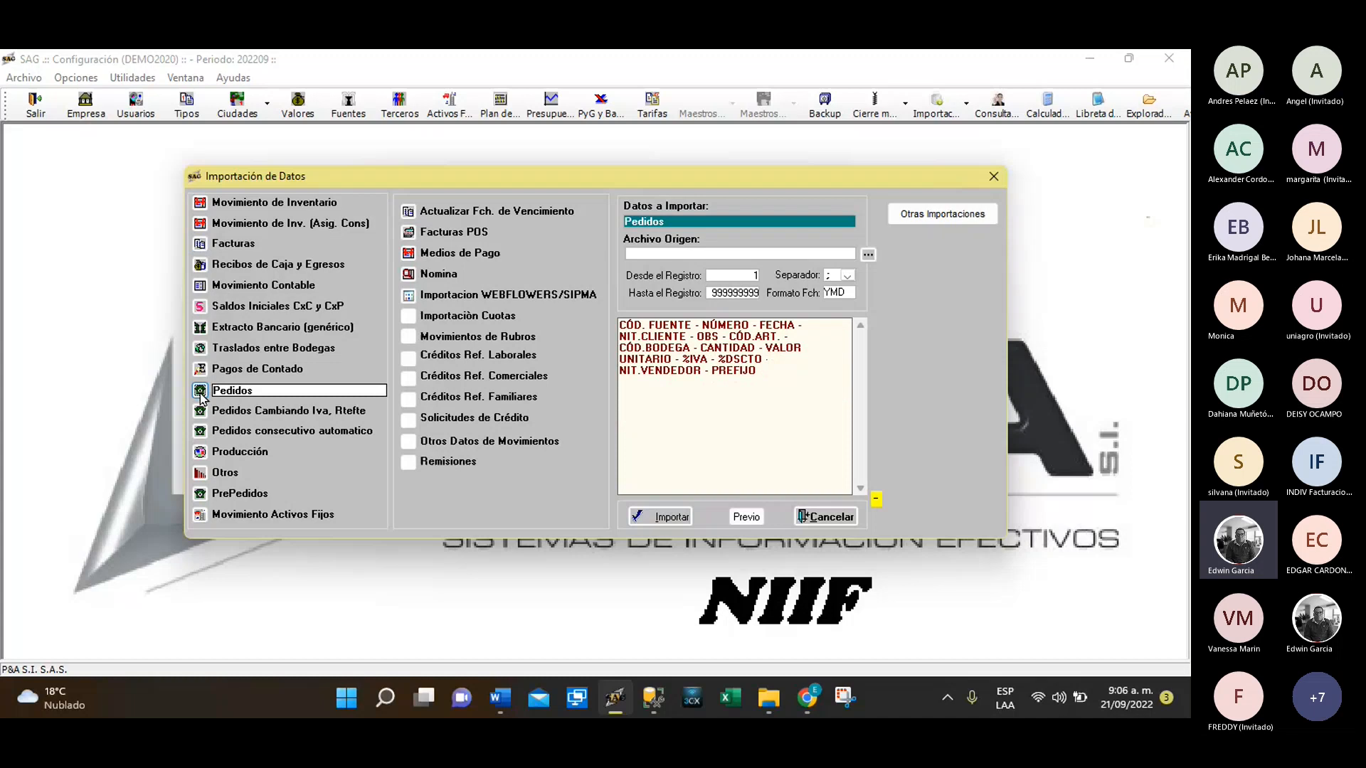
click(202, 287)
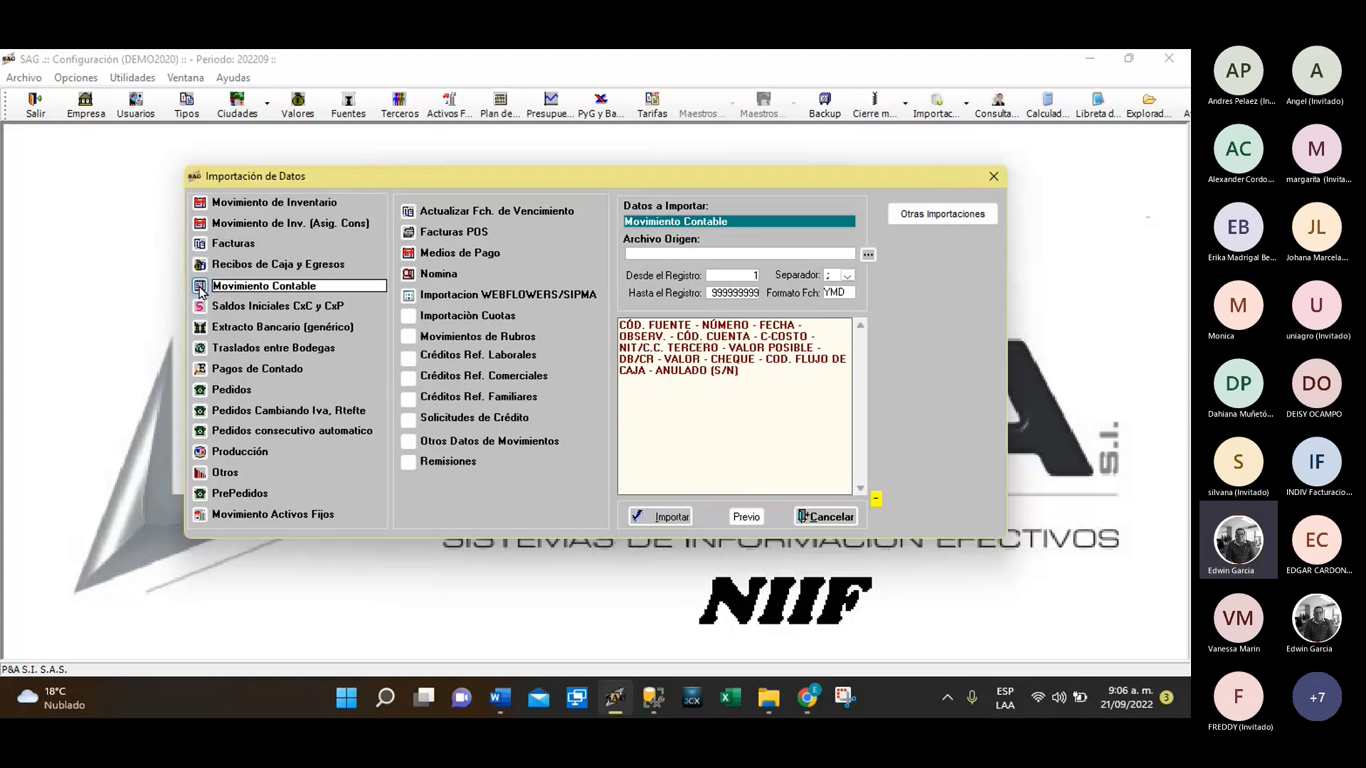
click(417, 276)
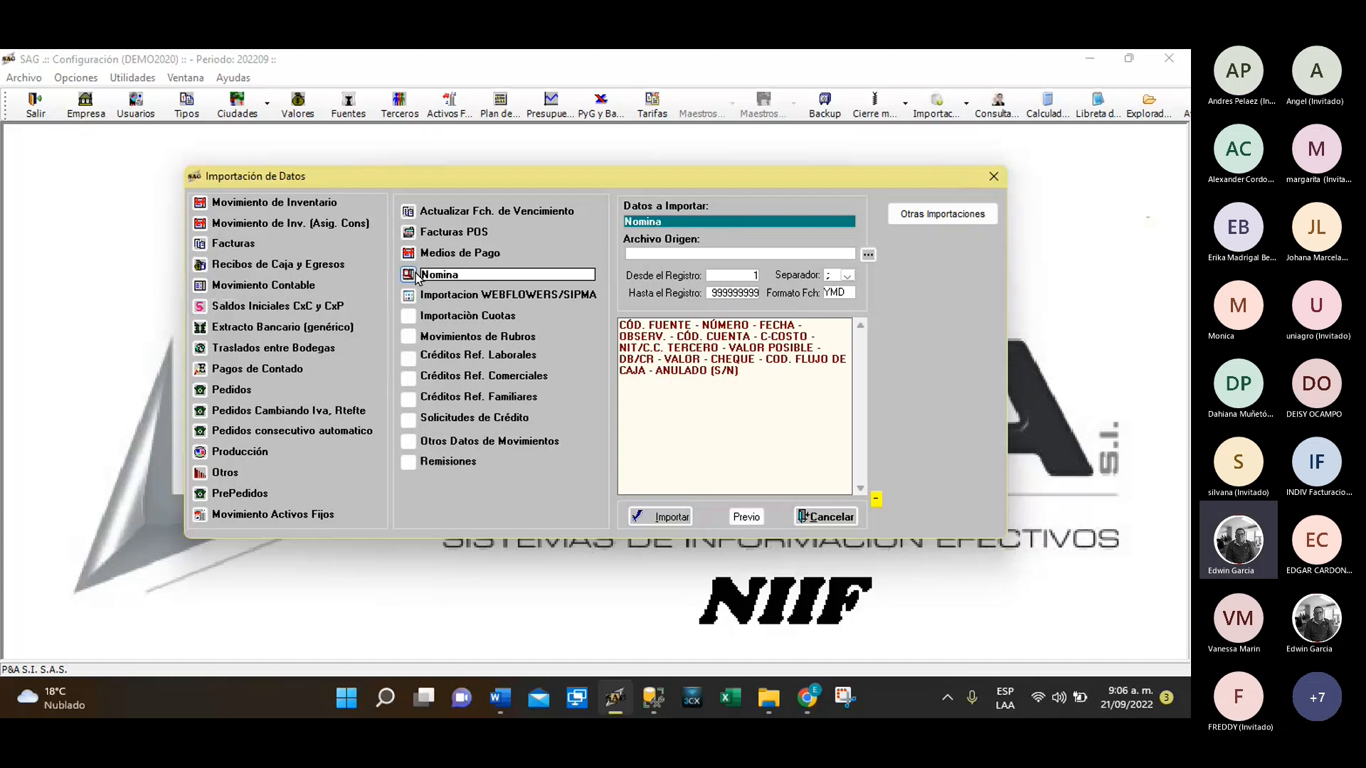
click(412, 241)
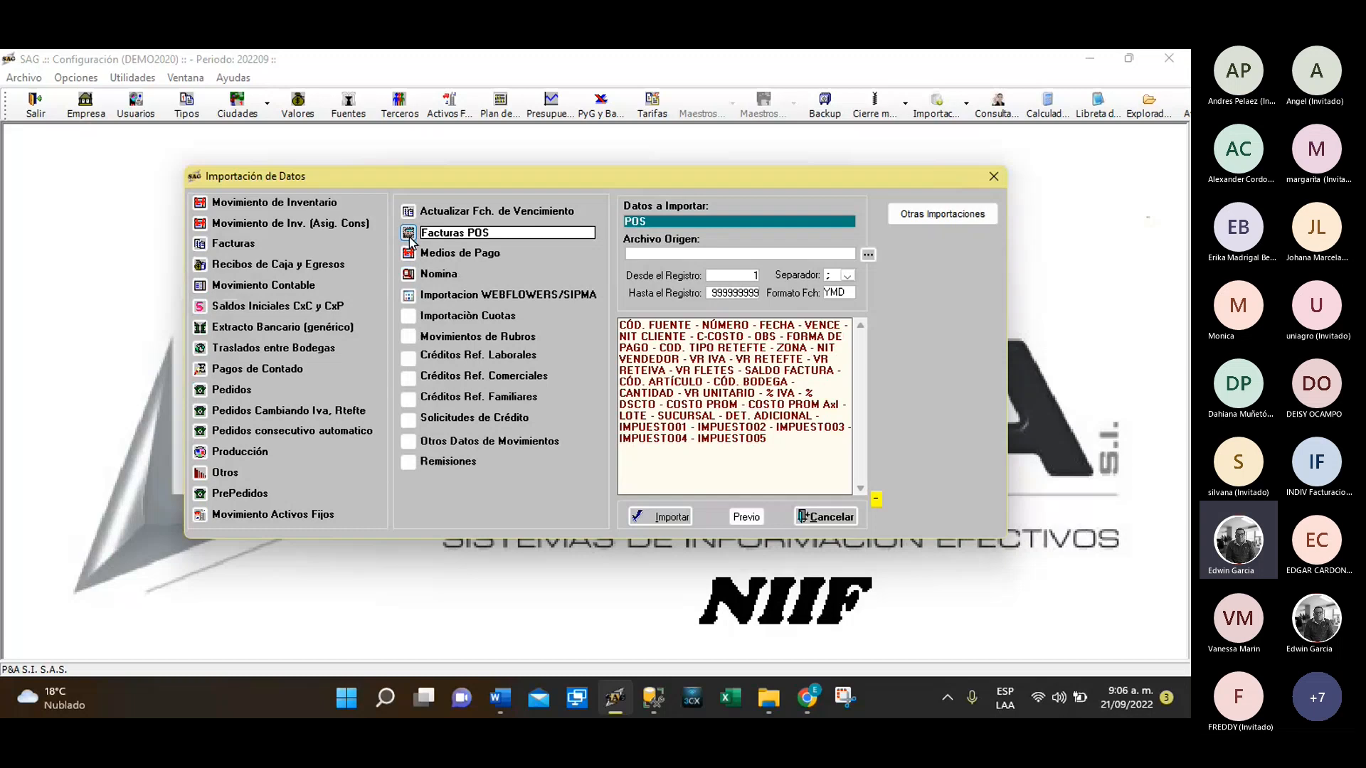
Recheck the Movimiento Contable structure, return to Movimiento de Inventario and highlight its full field list
click(265, 245)
click(217, 285)
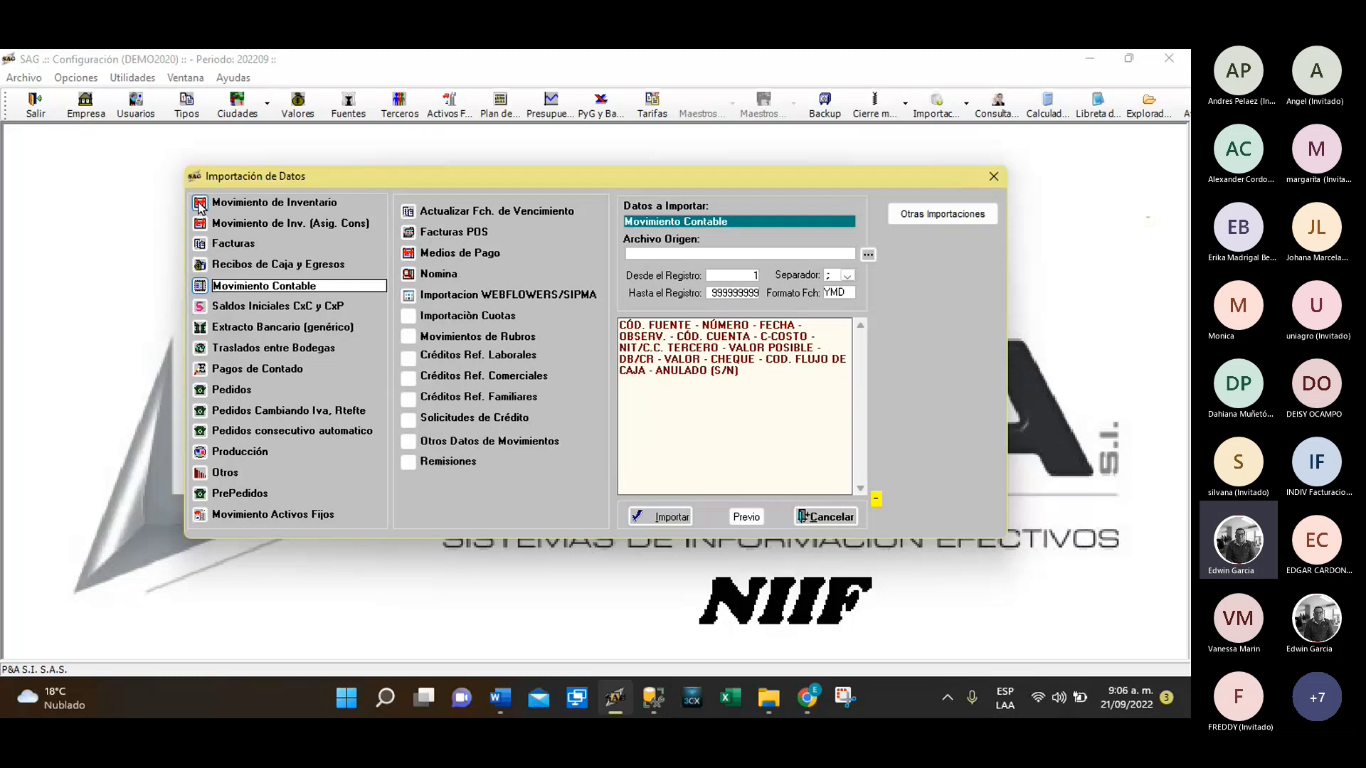
click(200, 205)
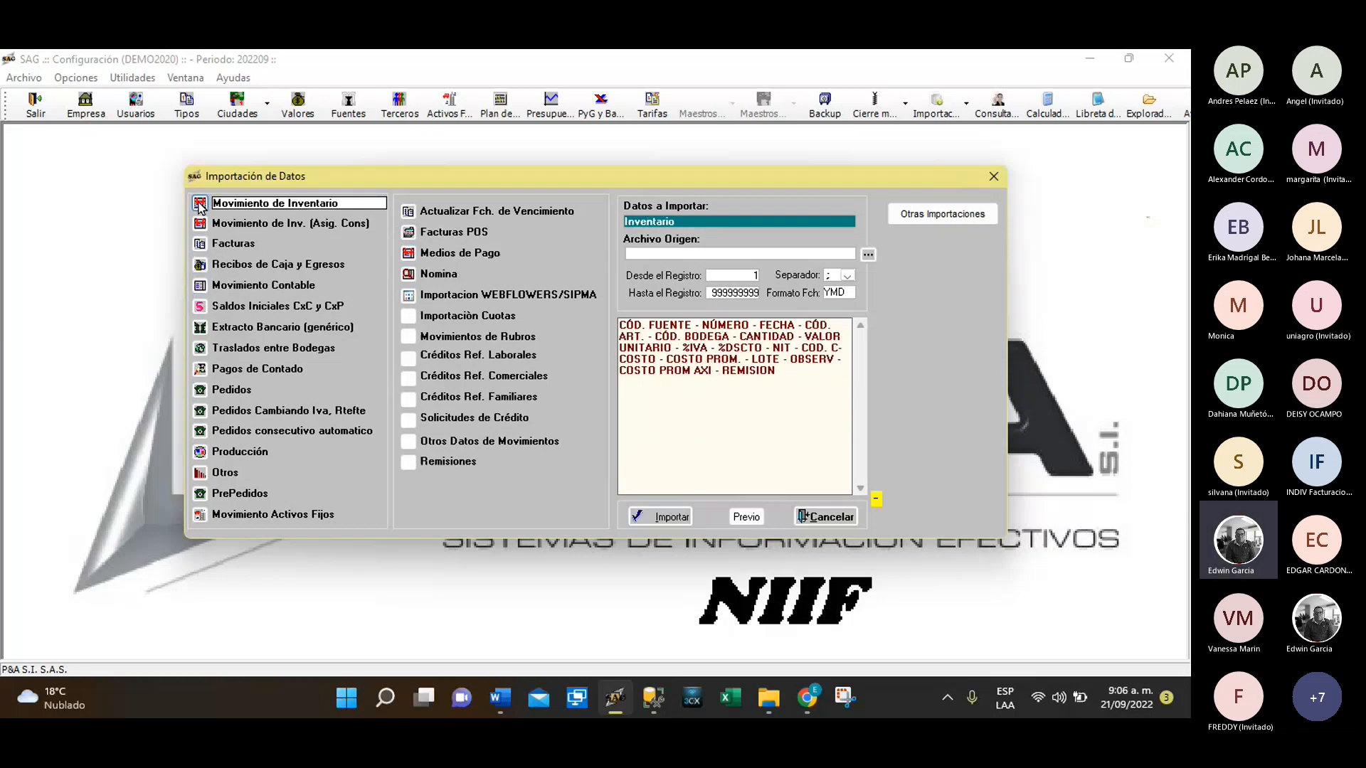
drag(619, 326, 817, 378)
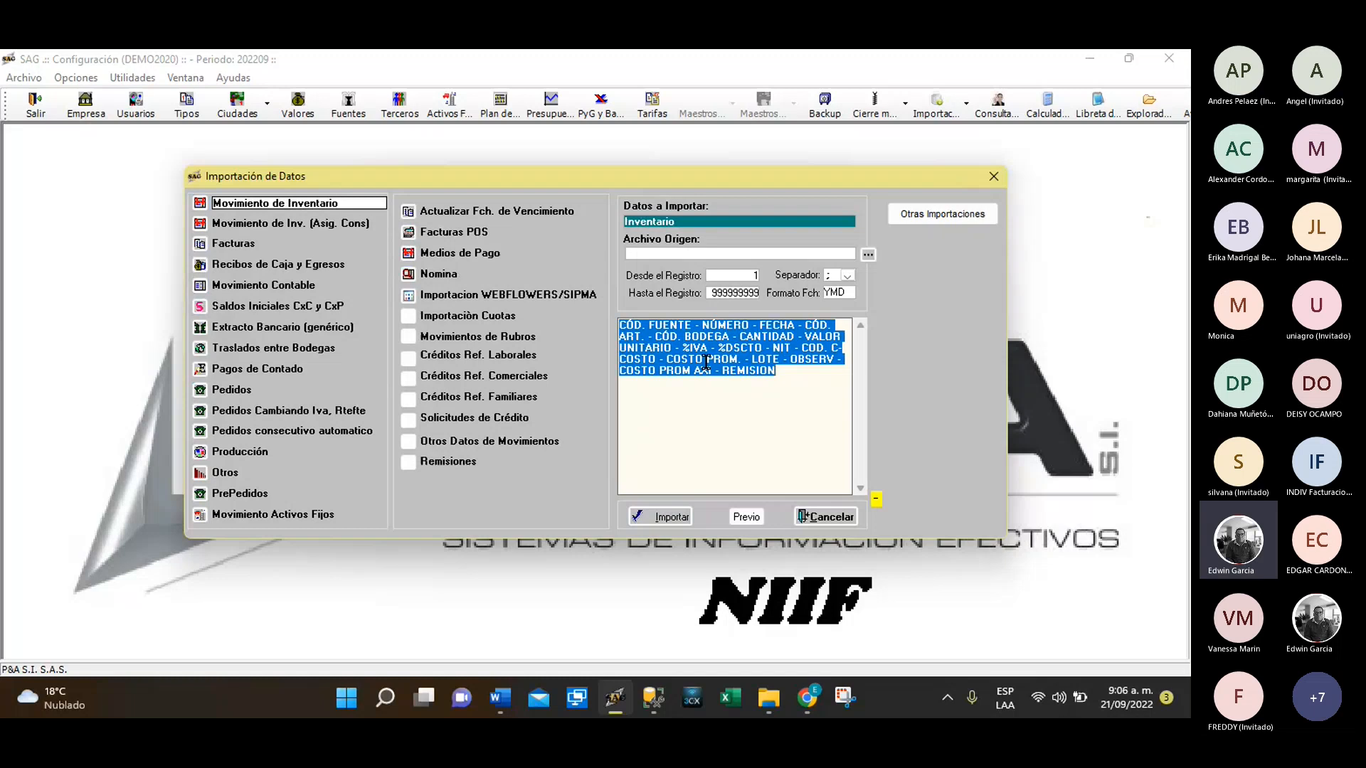
Open the other movement imports and look through the whole list of available structures down to Saldos Iniciales de Cartera
click(946, 216)
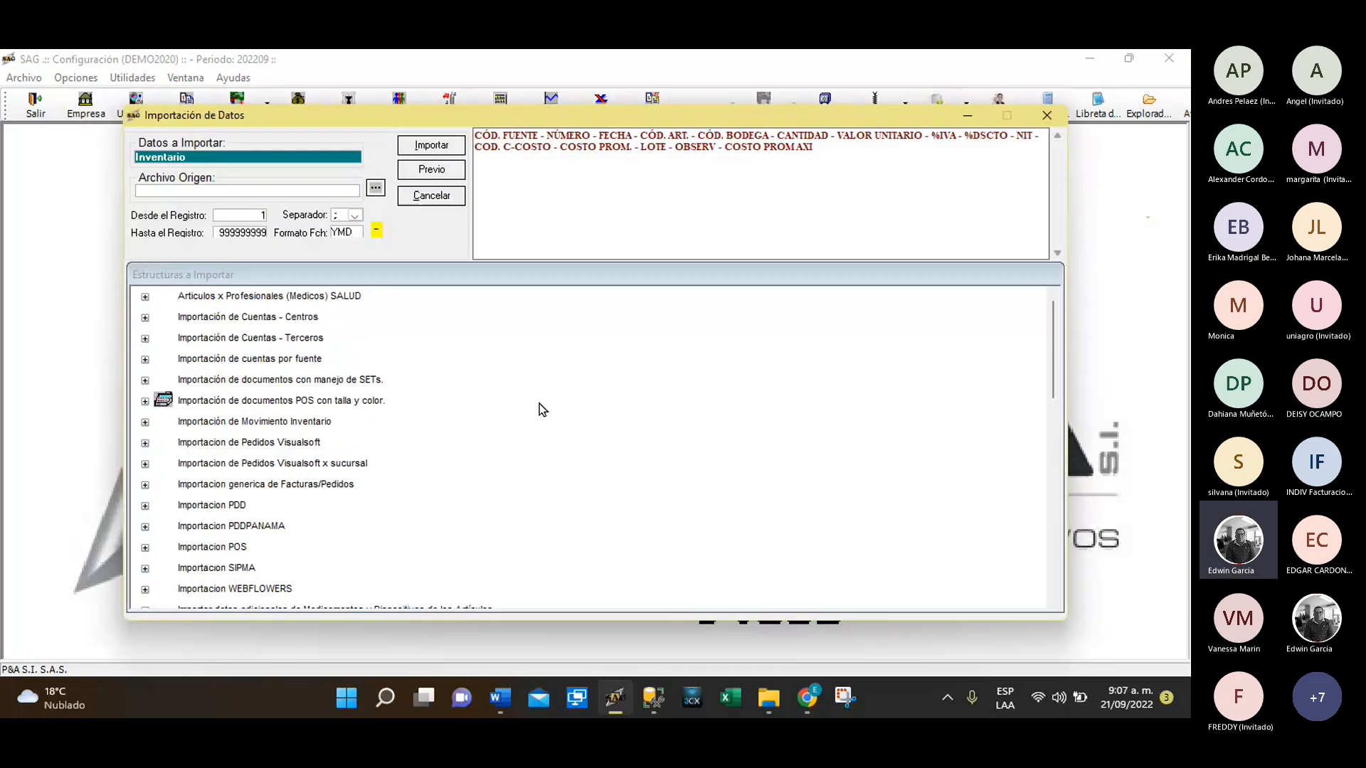
scroll(542, 410, down, 5)
scroll(539, 404, down, 5)
scroll(540, 403, up, 3)
scroll(539, 404, up, 2)
scroll(540, 404, up, 5)
scroll(540, 403, down, 2)
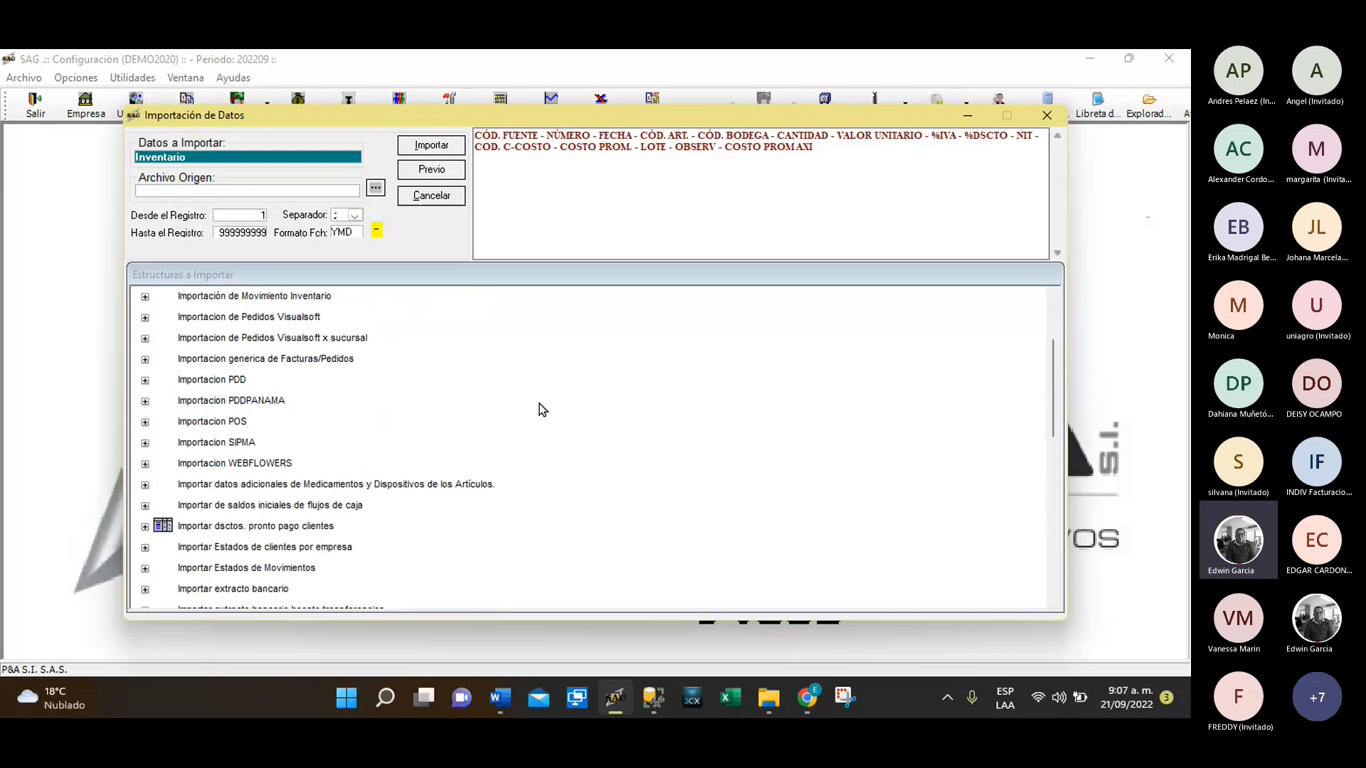
scroll(540, 403, down, 6)
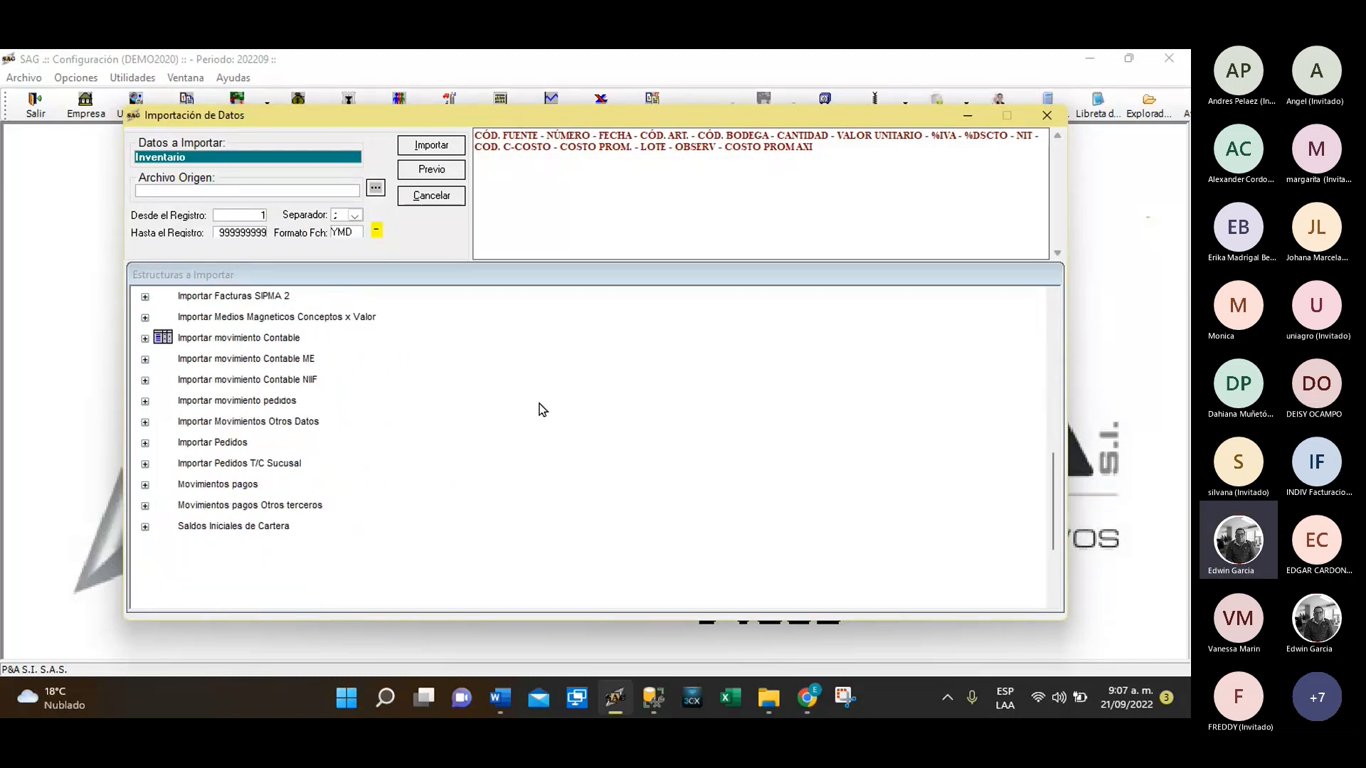
Close the movement import window and go back through the IMP DATOS presentation to the Índice slide
scroll(539, 404, up, 6)
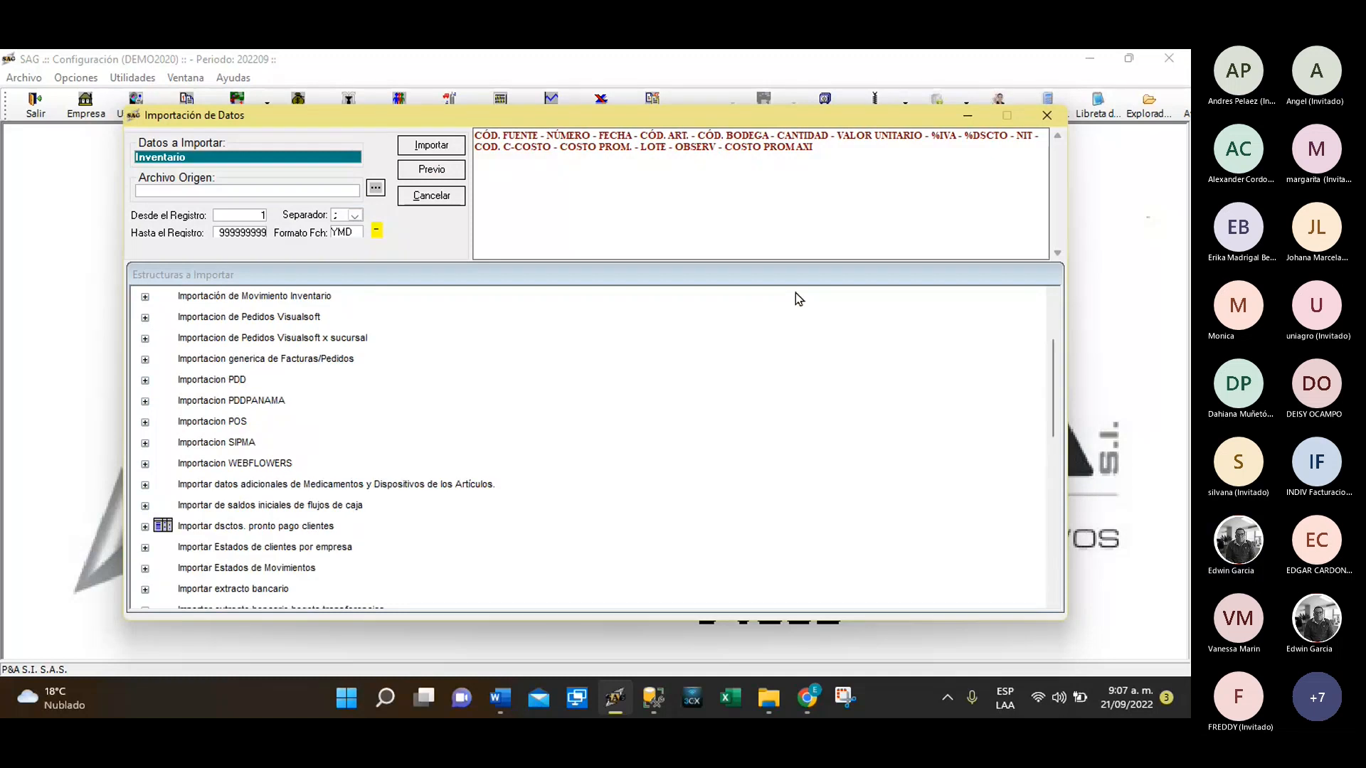
click(1046, 115)
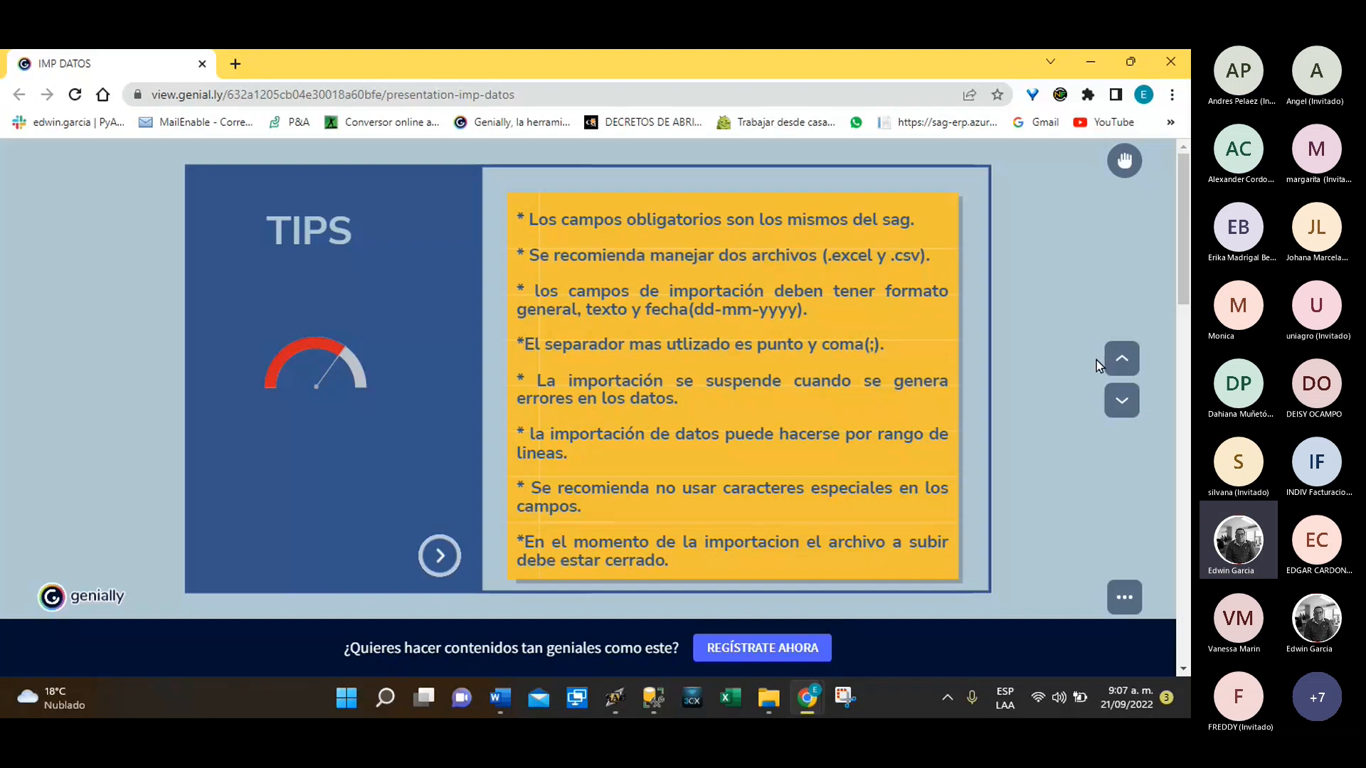
click(1120, 359)
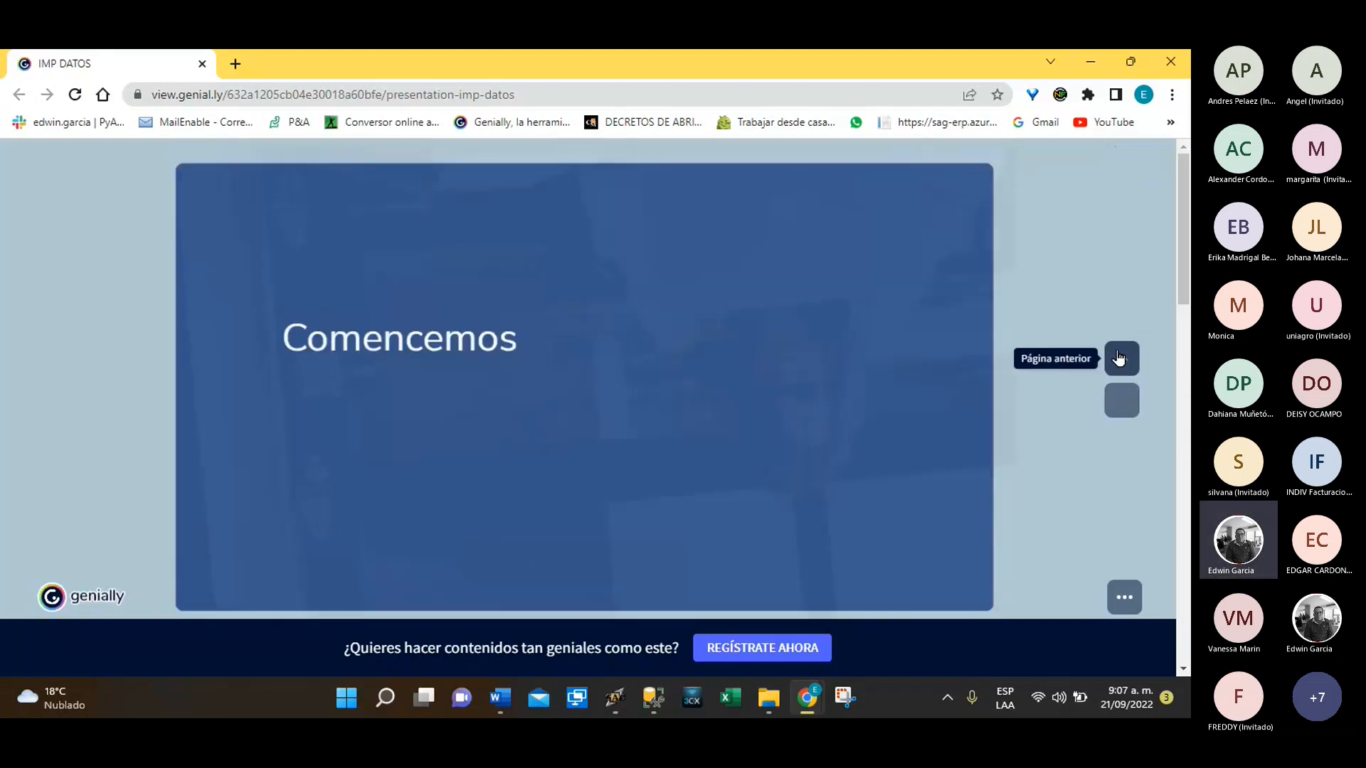
click(1120, 359)
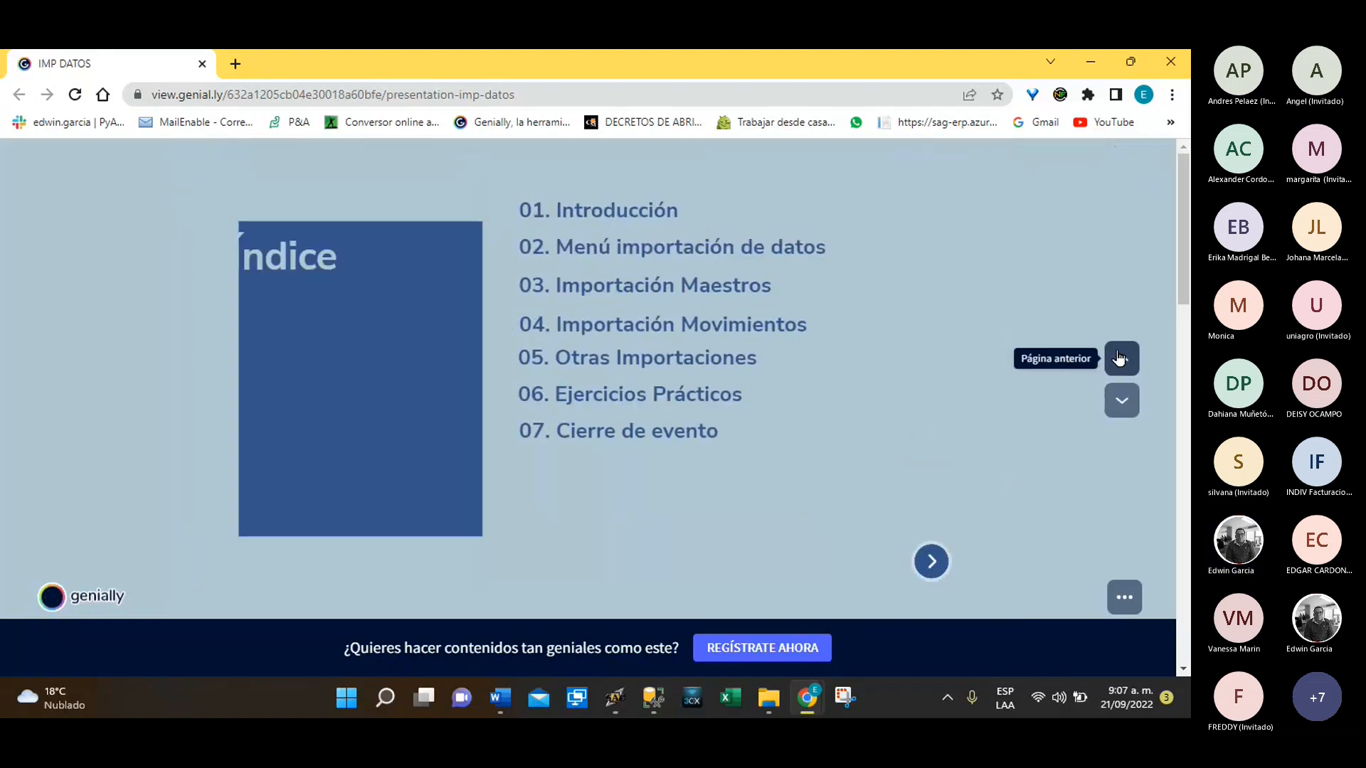
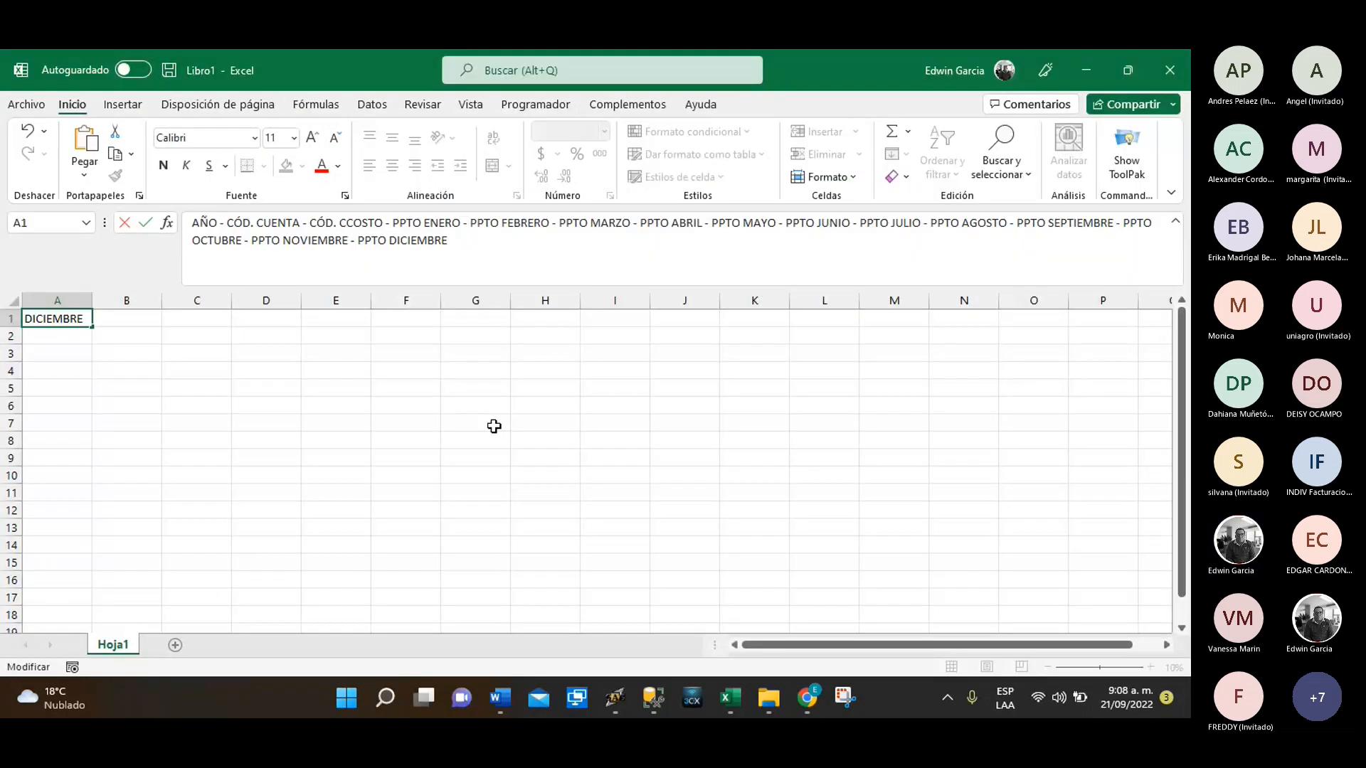
Commit the budget field list as text in cell A1 of Libro1 and inspect how it runs across the row
click(281, 434)
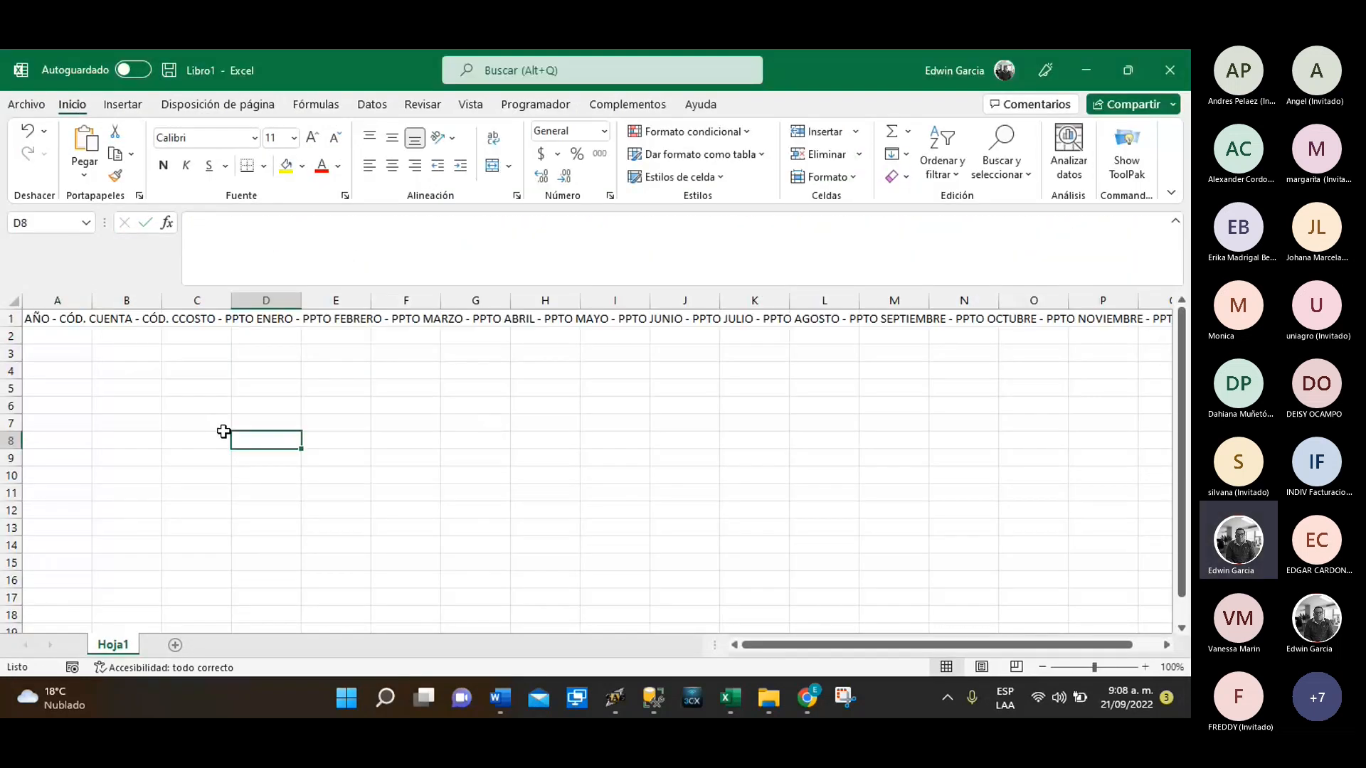
click(50, 318)
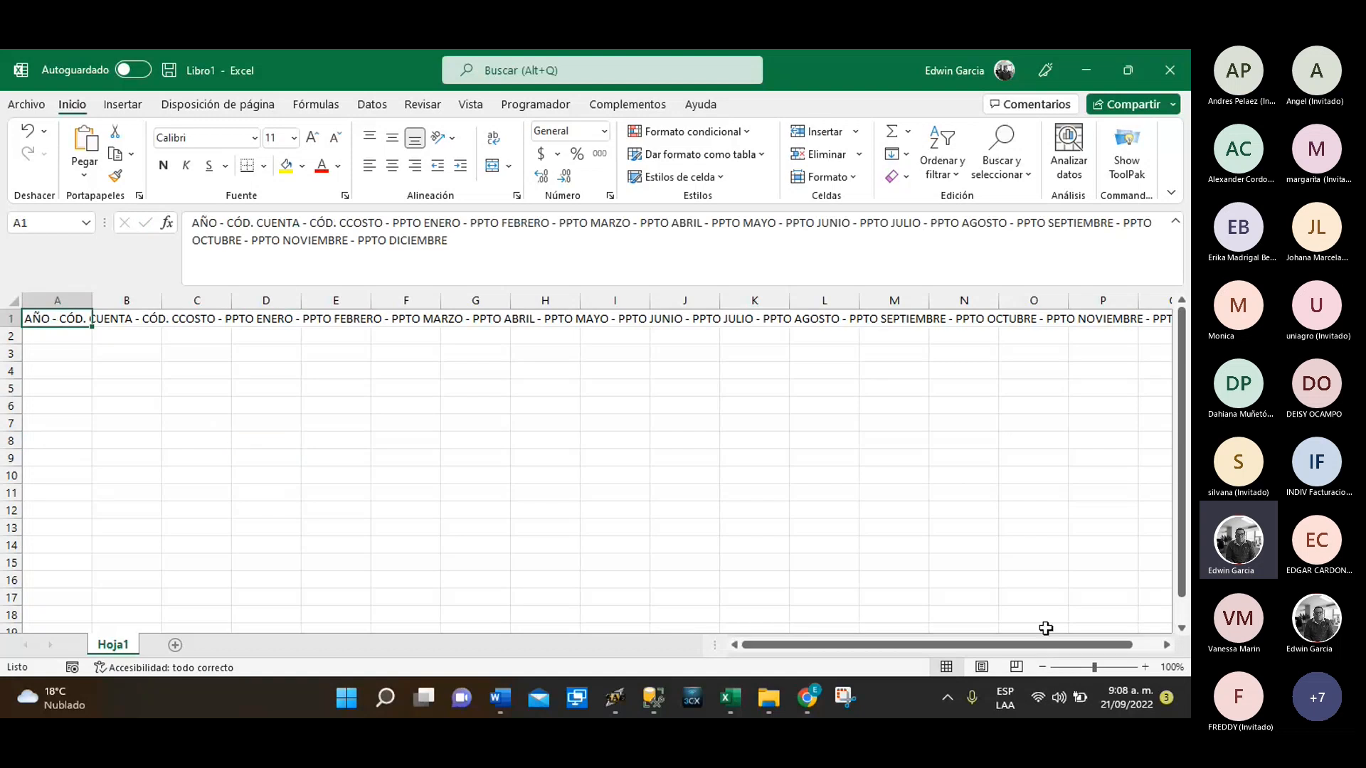
drag(1095, 670, 1108, 668)
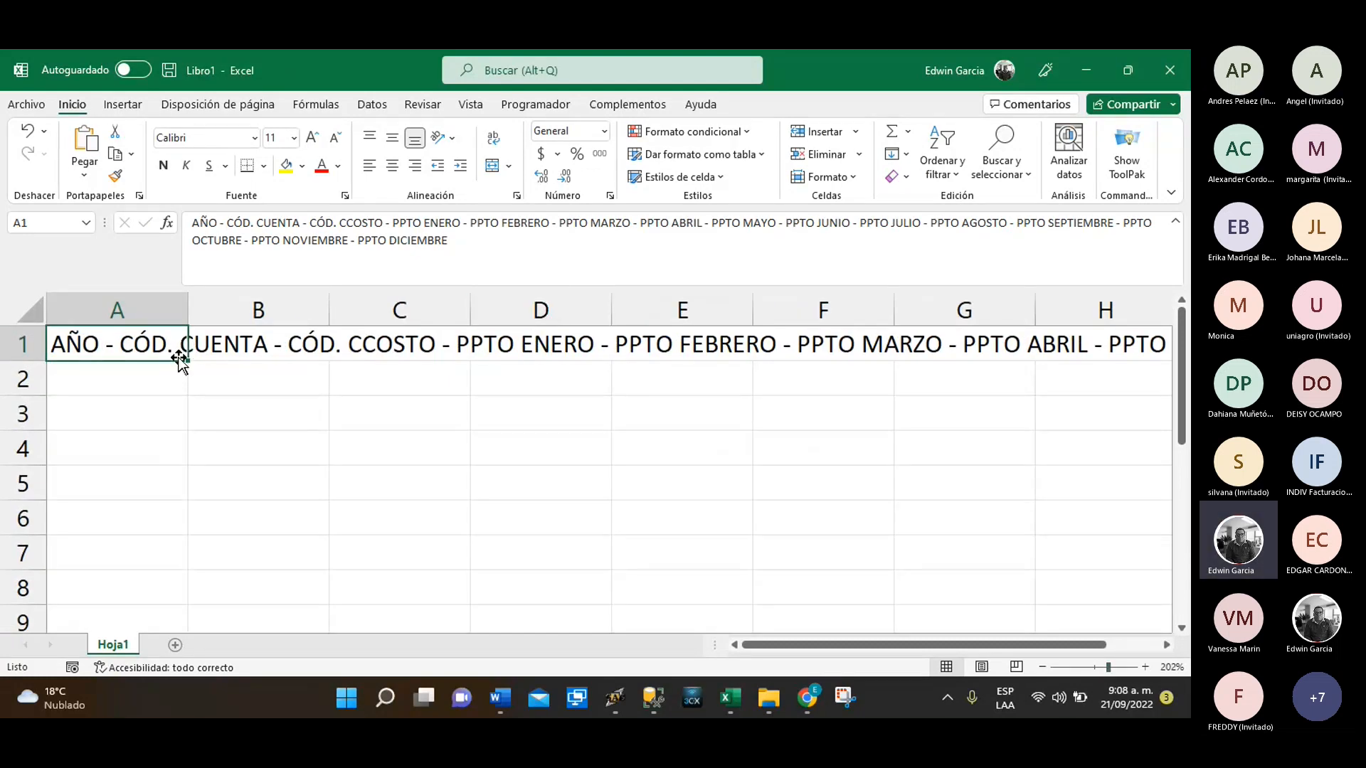
drag(829, 643, 746, 644)
click(206, 344)
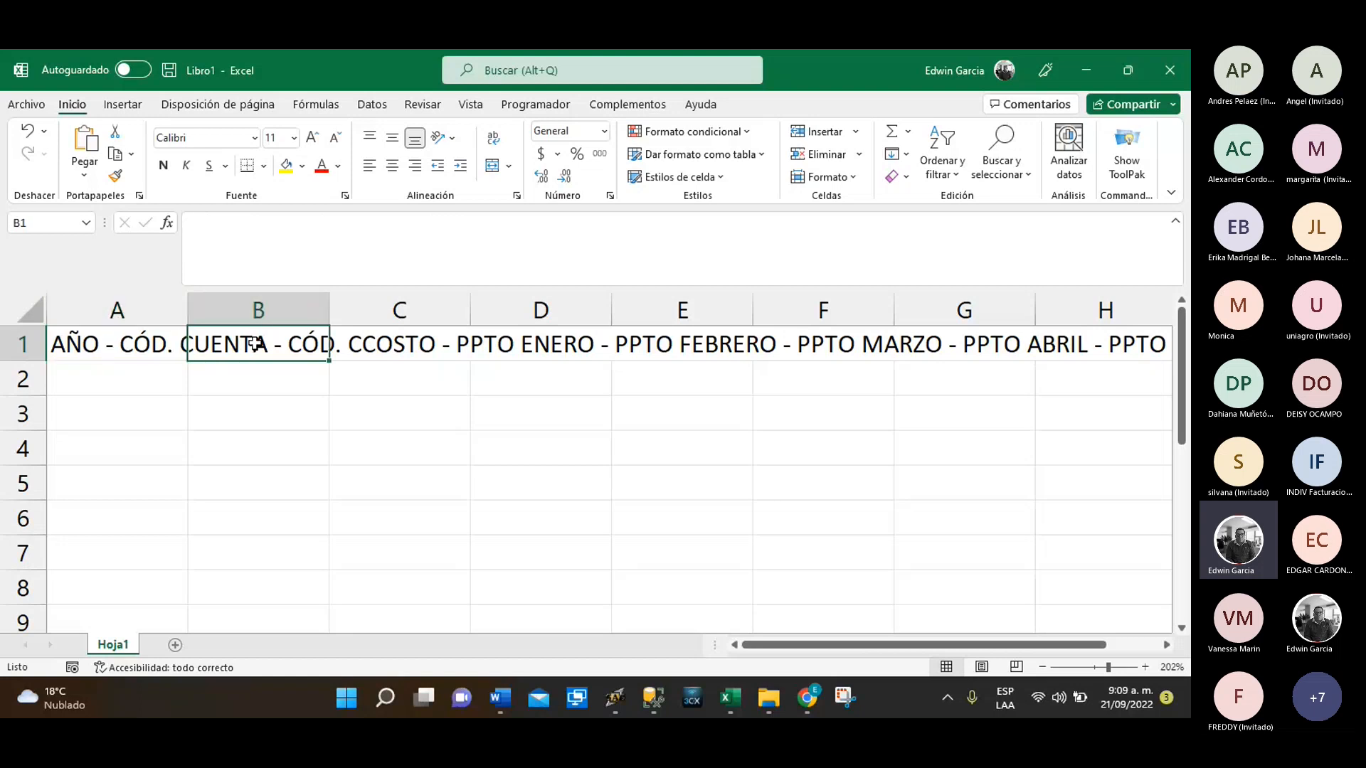
click(384, 345)
click(118, 341)
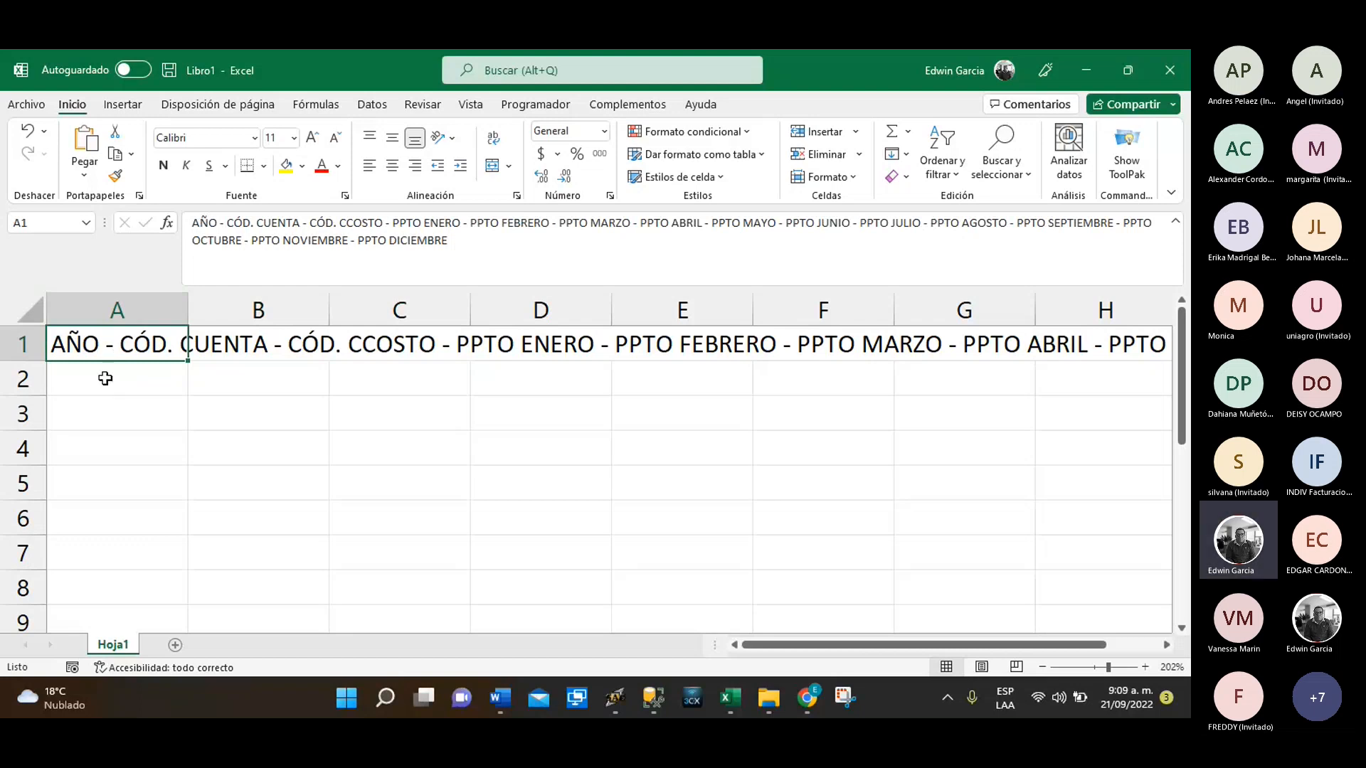
Split the field list in A1 into separate columns as delimited text, adding a hyphen (-) as the other separator
click(1095, 669)
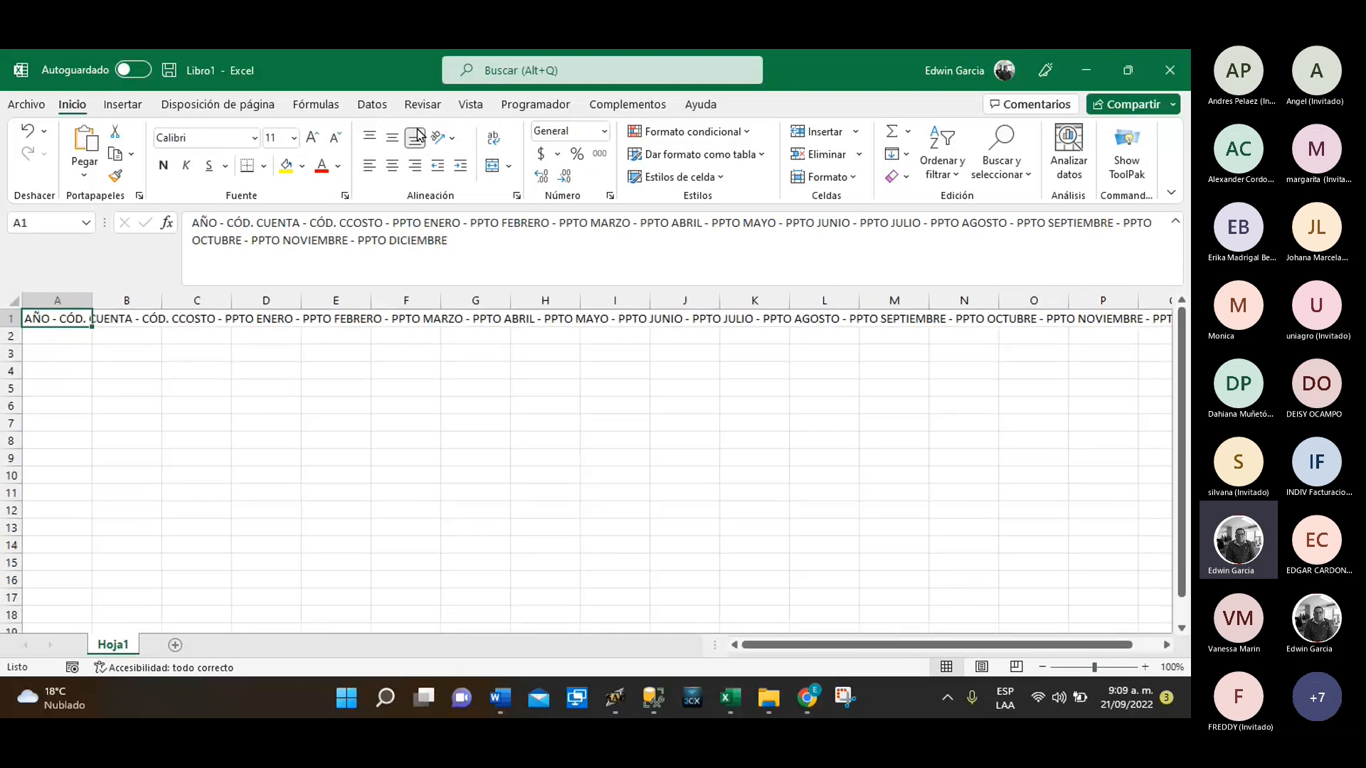
click(379, 106)
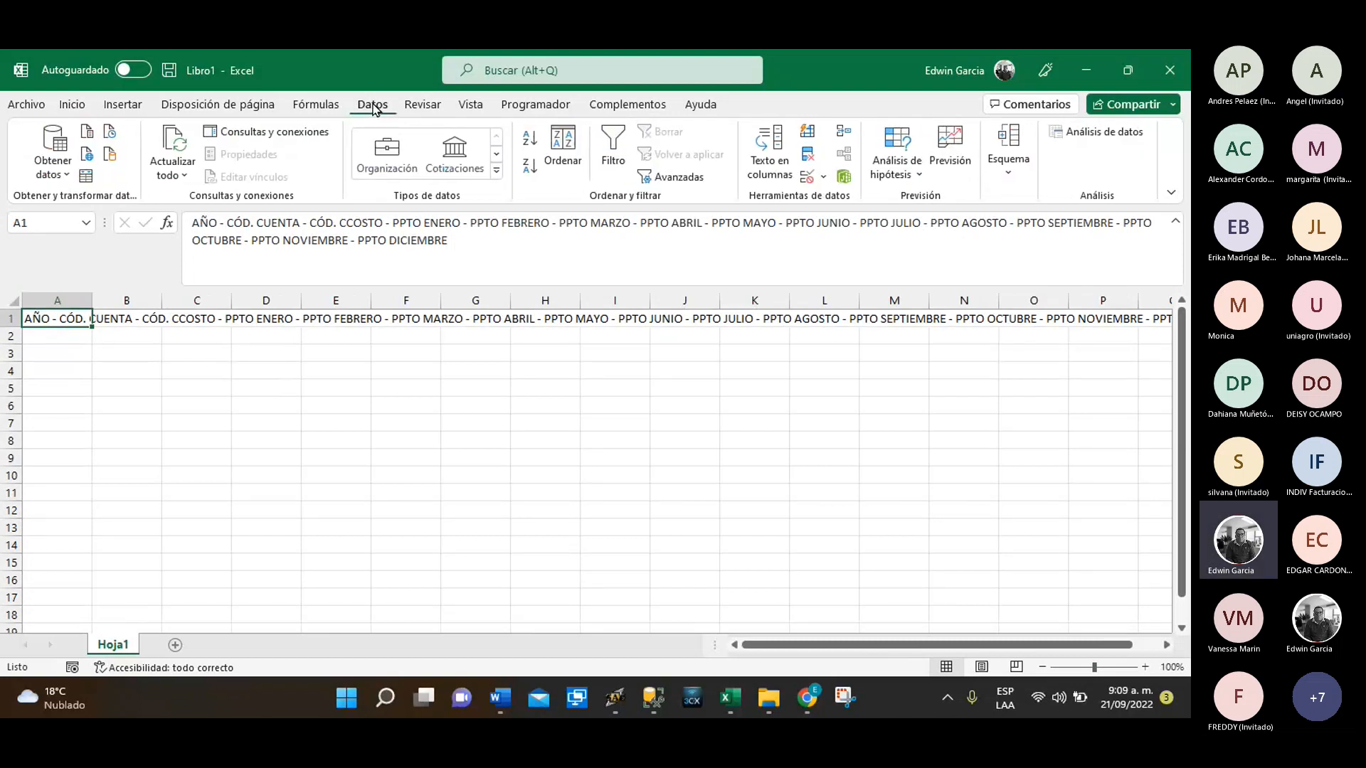
click(769, 156)
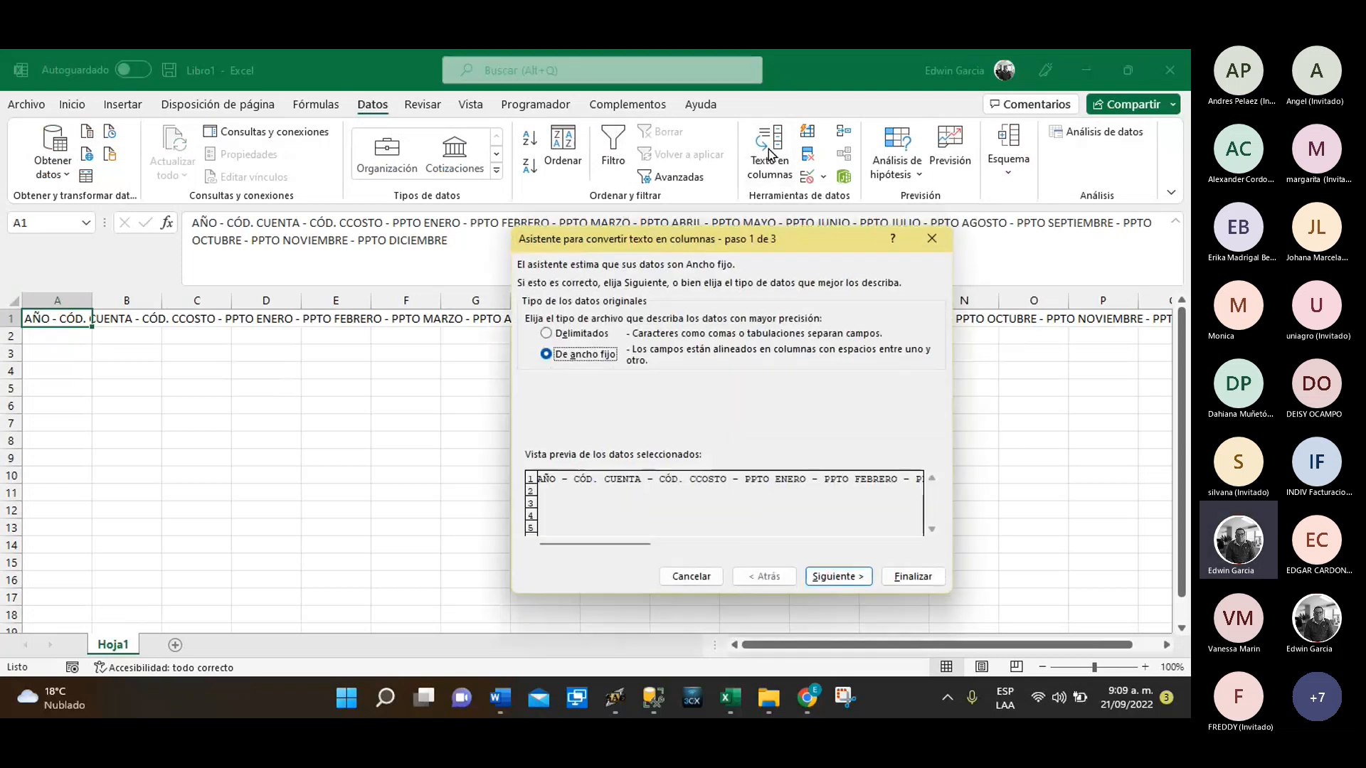
click(587, 335)
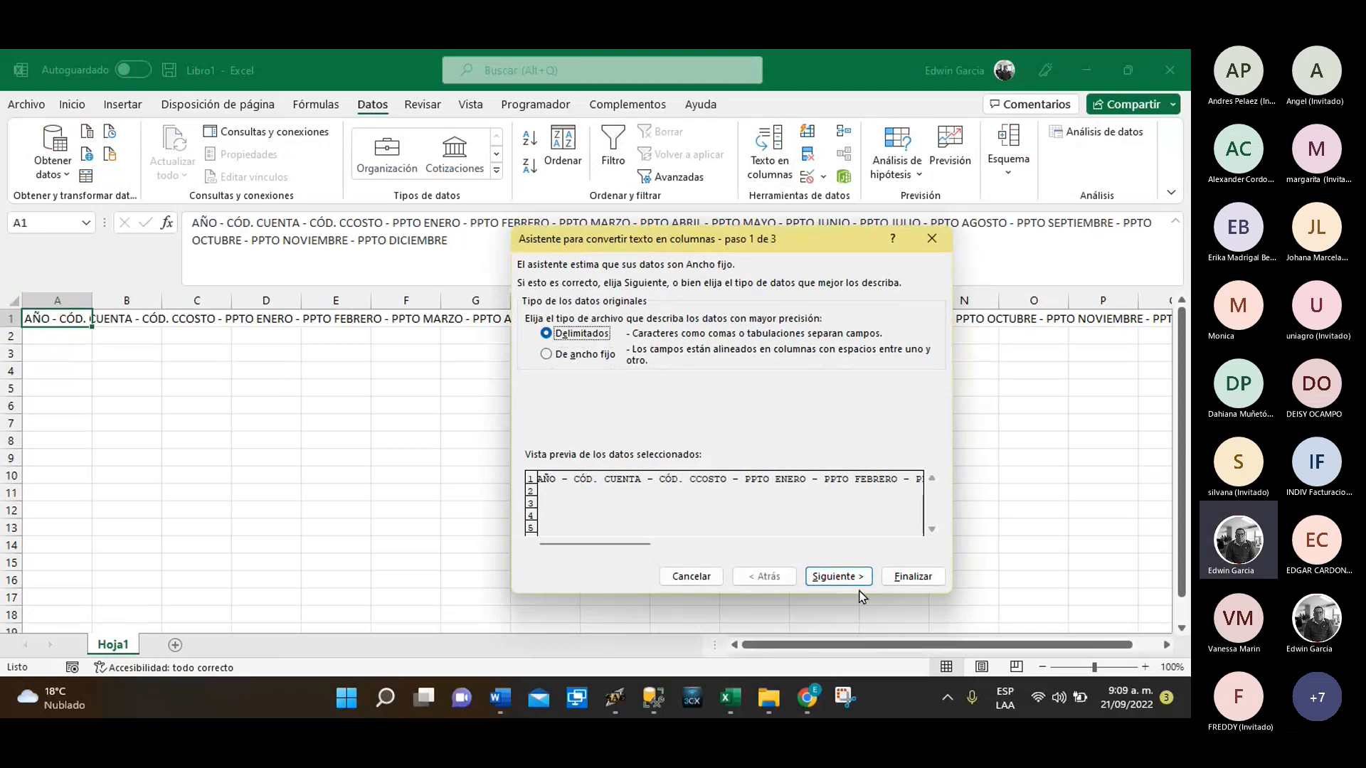
click(840, 578)
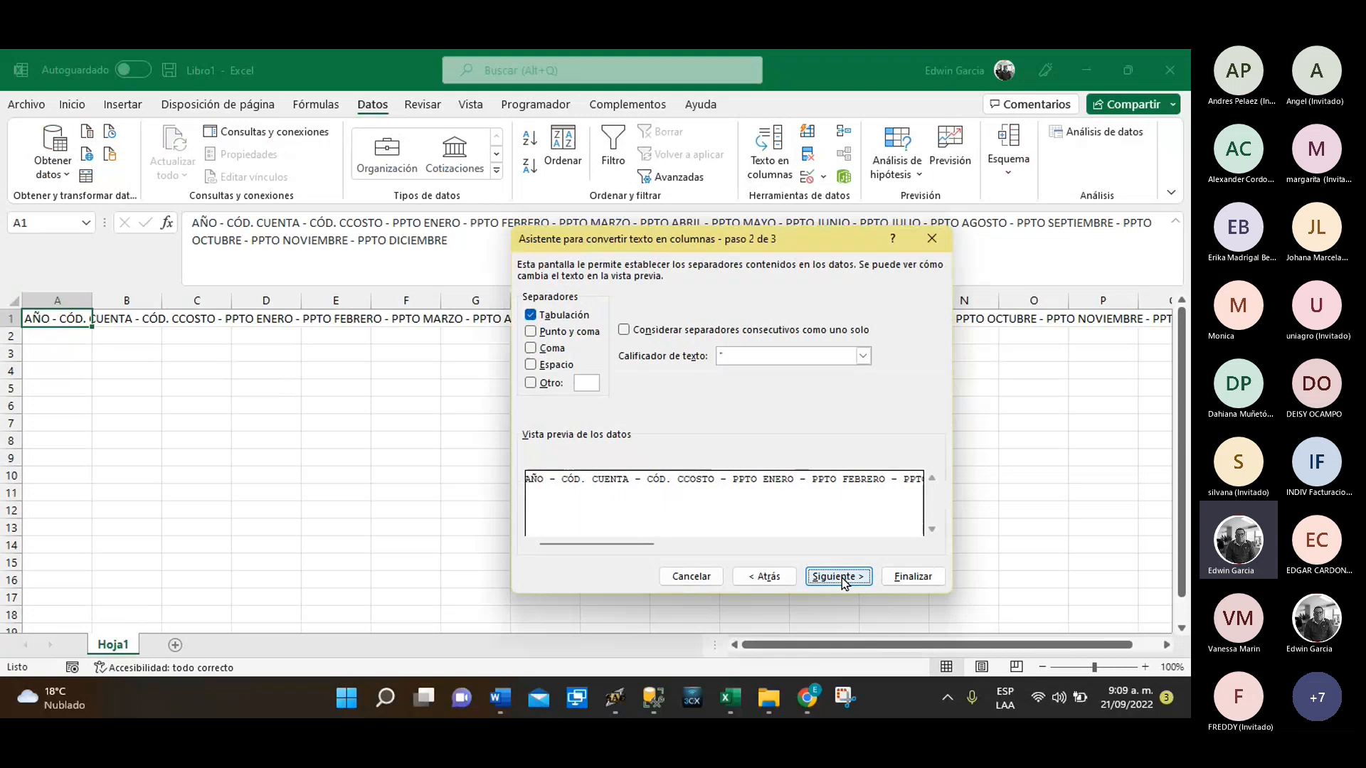
click(531, 385)
text(-)
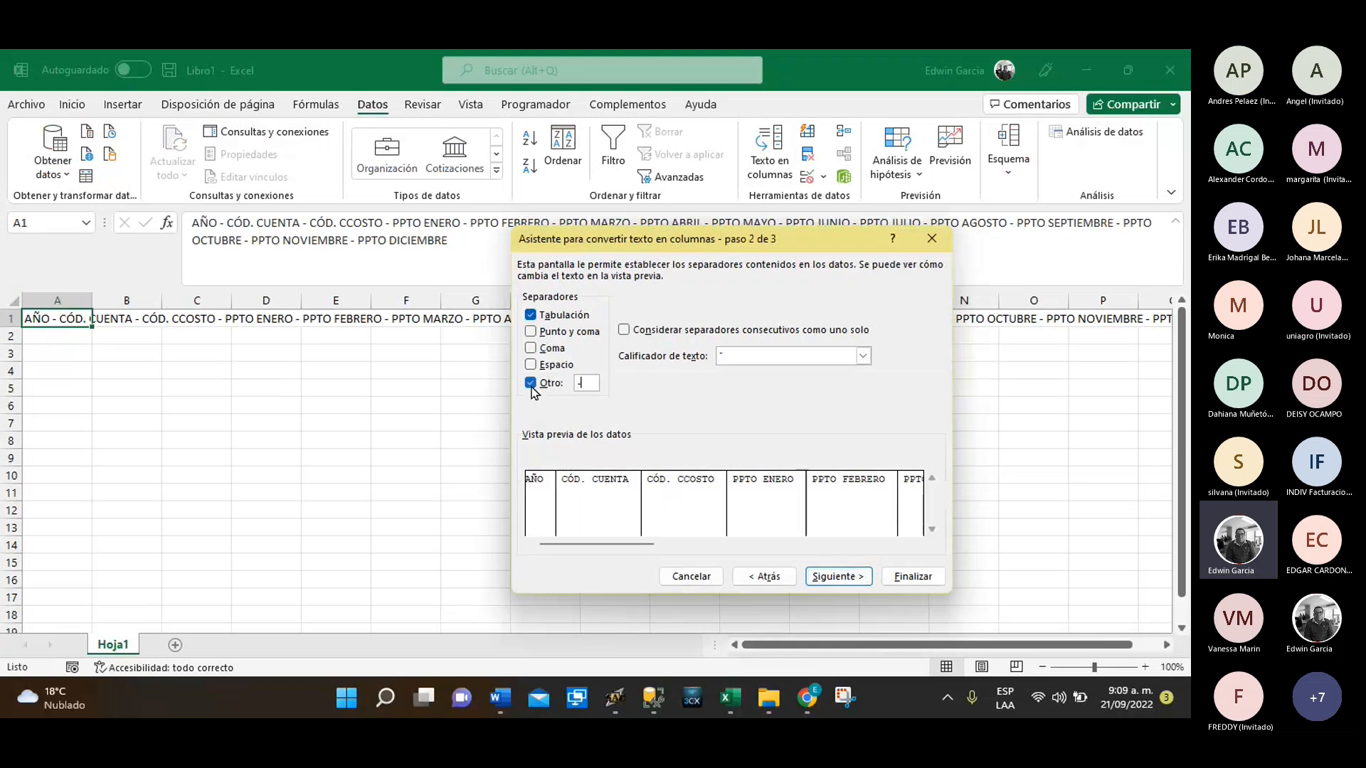
click(914, 578)
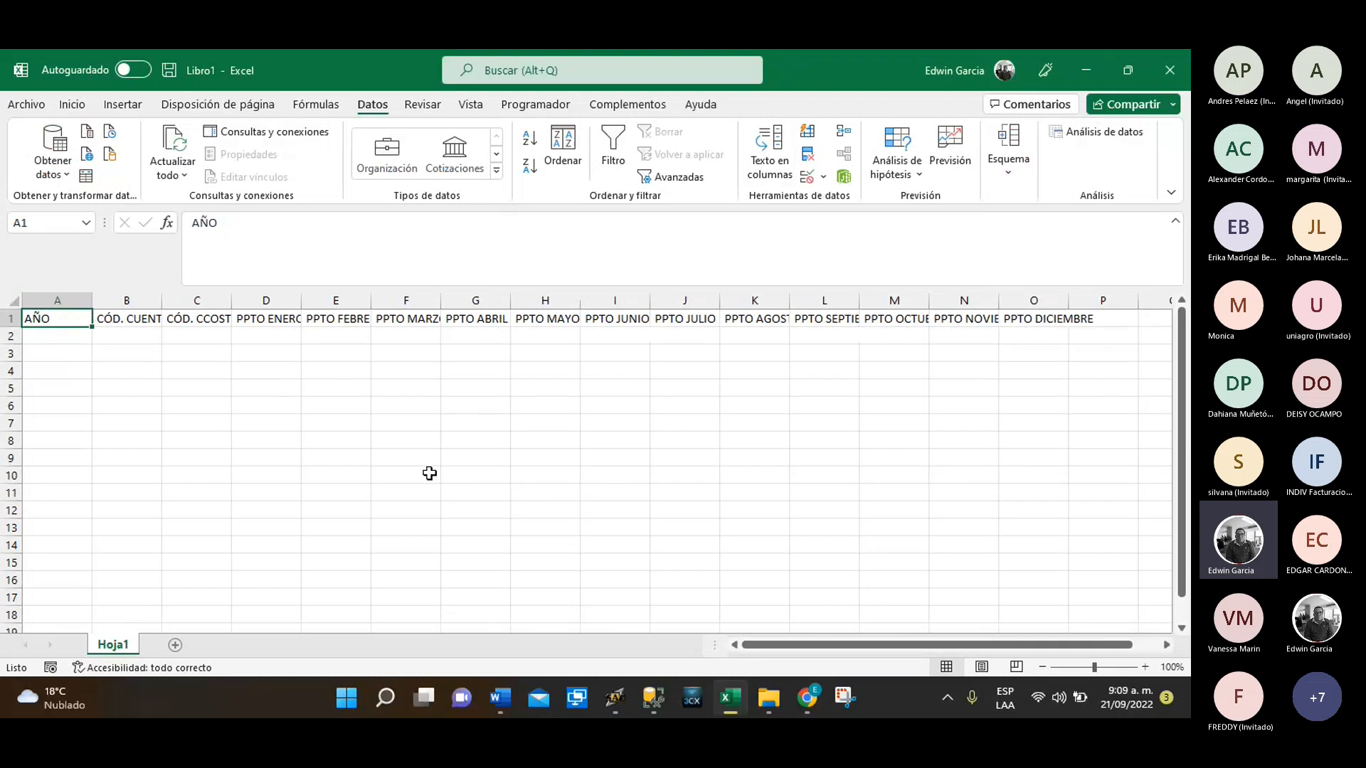
Check the separated headers in row 1 from CÓD. CUENTA through PPTO DICIEMBRE and return to AÑO
drag(140, 318, 265, 319)
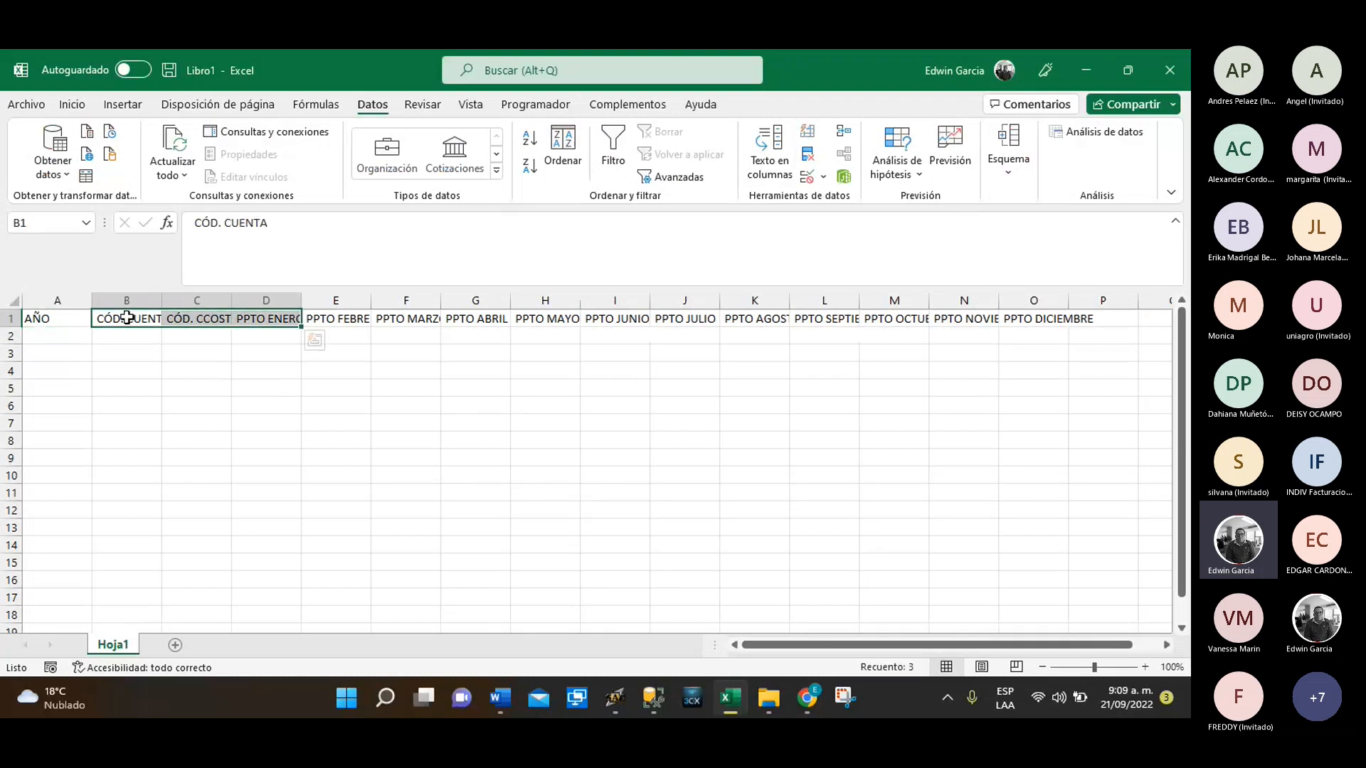
click(128, 316)
key(Right)
key(Right)
key(Right)
key(Right)
key(Right)
key(Right)
key(Right)
key(Right)
key(Right)
key(Right)
key(Right)
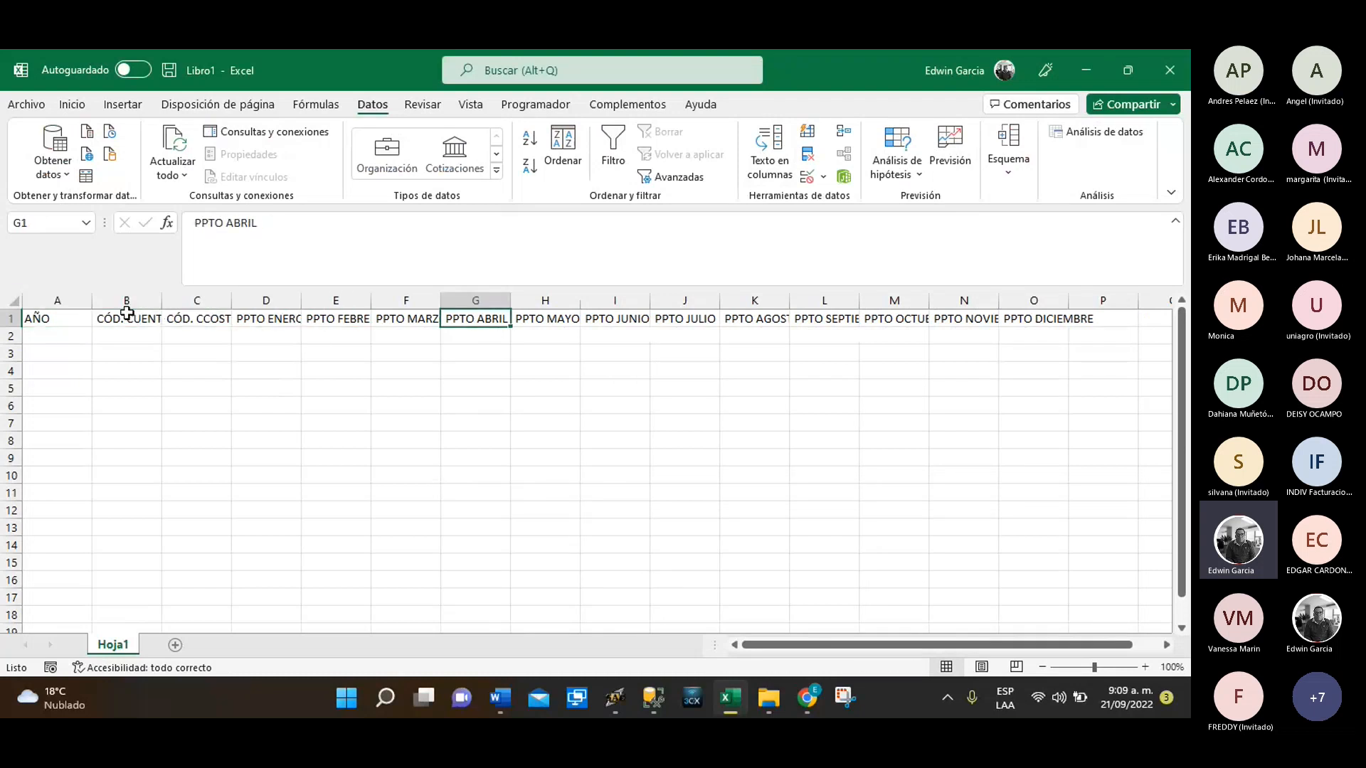
key(Right)
key(Right)
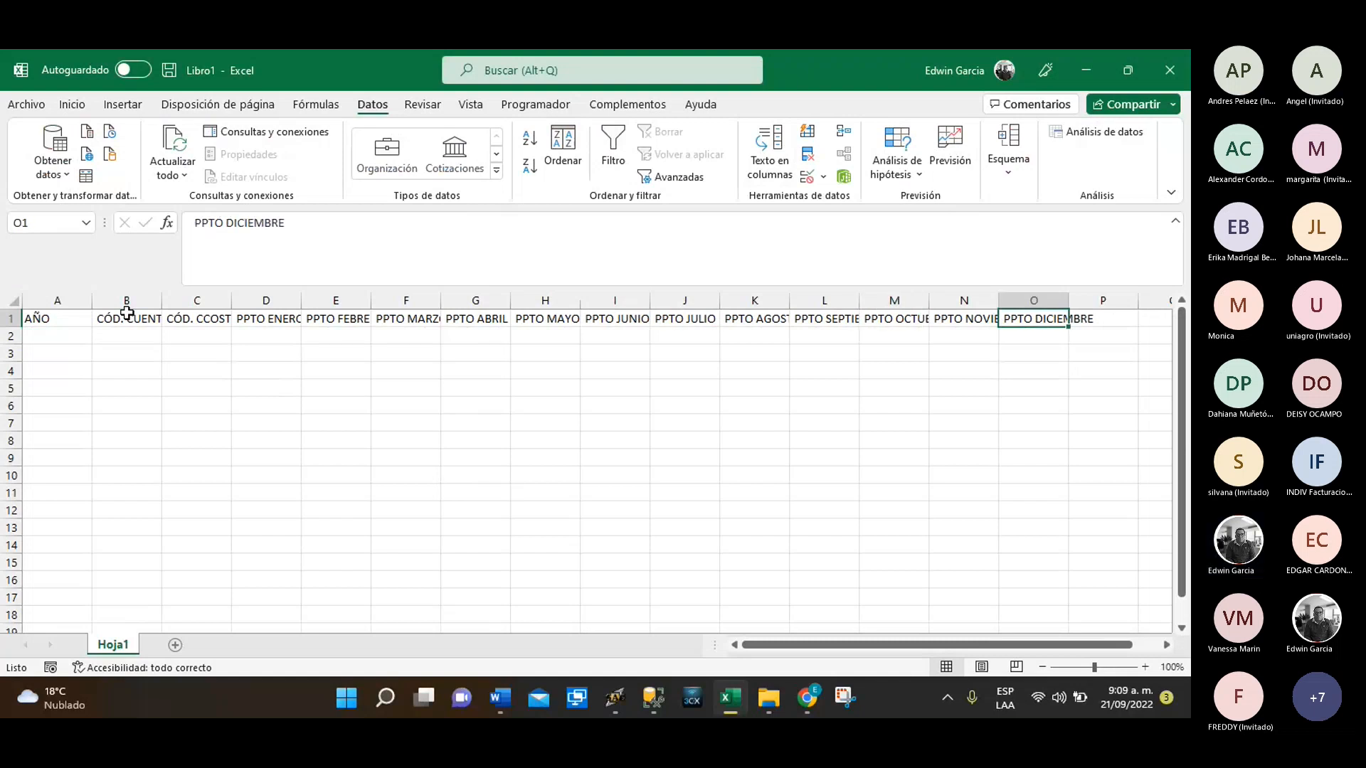
key(Left)
key(Home)
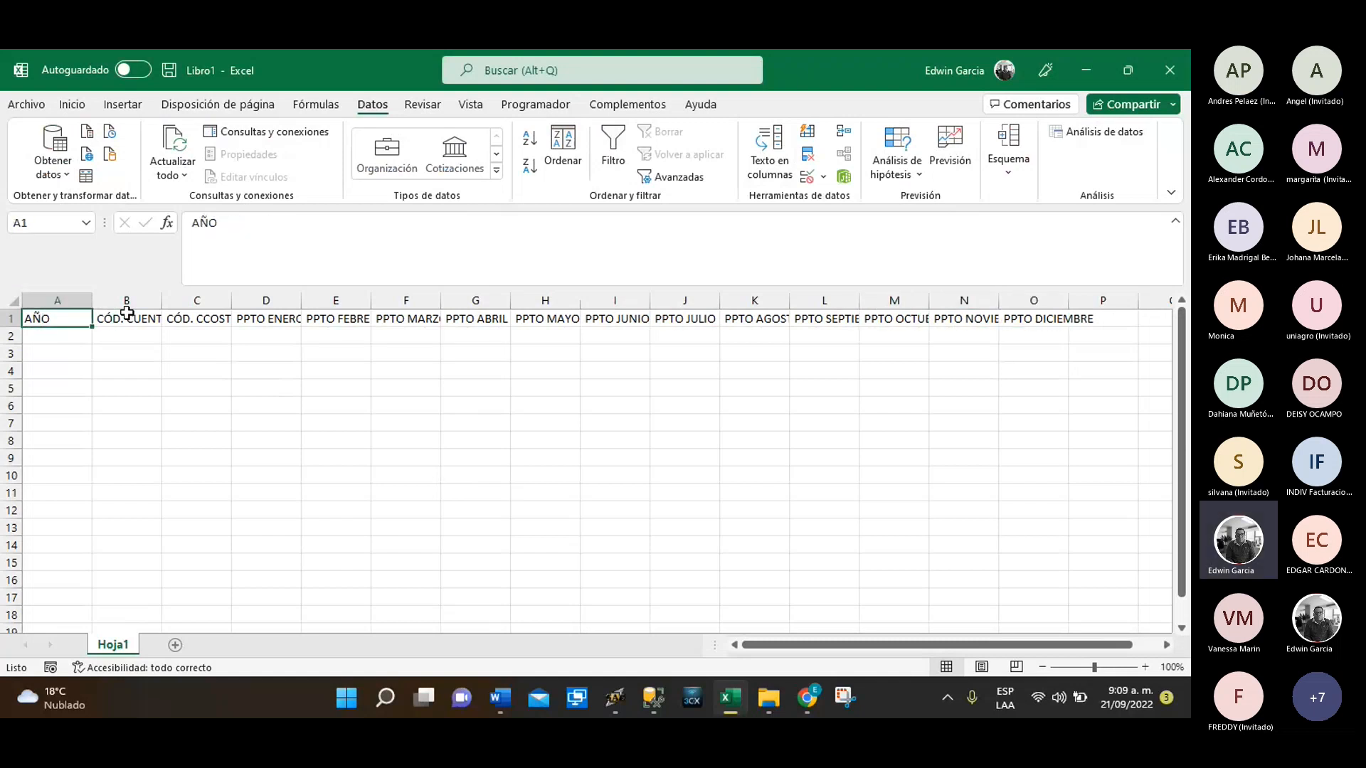
Go through the row 1 headers once more, cell by cell, from AÑO to PPTO DICIEMBRE
key(Right)
key(Right)
key(Right)
key(Right)
key(Right)
key(Right)
key(Right)
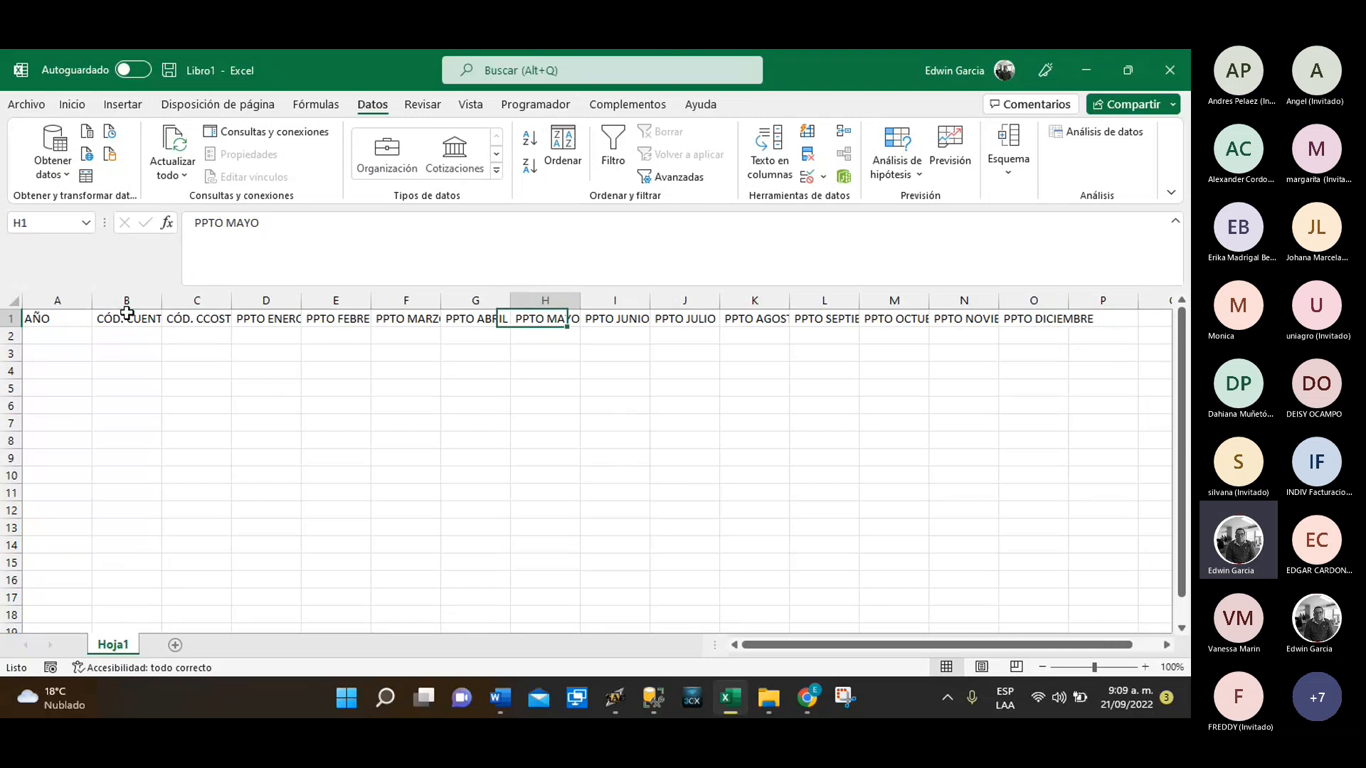
key(Right)
key(Right)
key(Right)
key(Right)
key(Right)
key(Right)
key(Right)
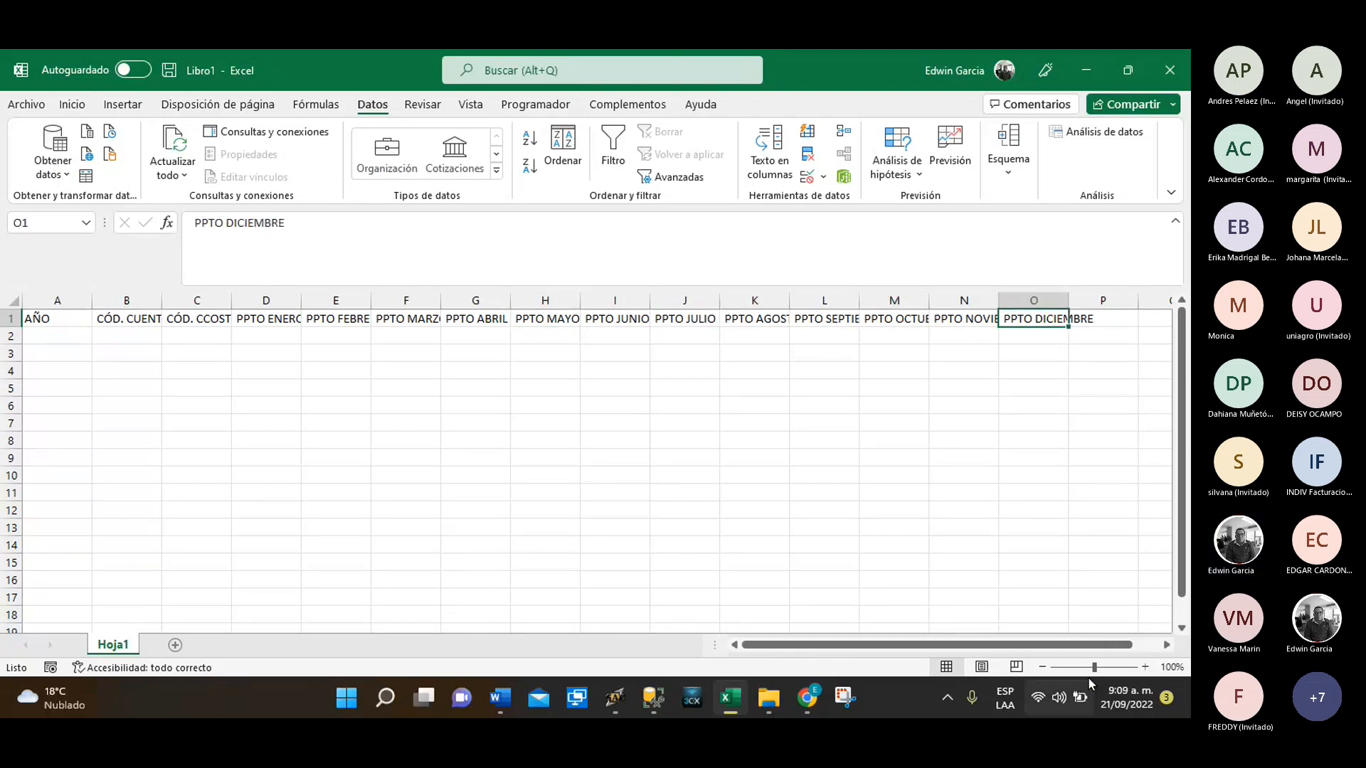
Review the enlarged headers backwards from PPTO JULIO to AÑO
drag(1095, 668, 1103, 669)
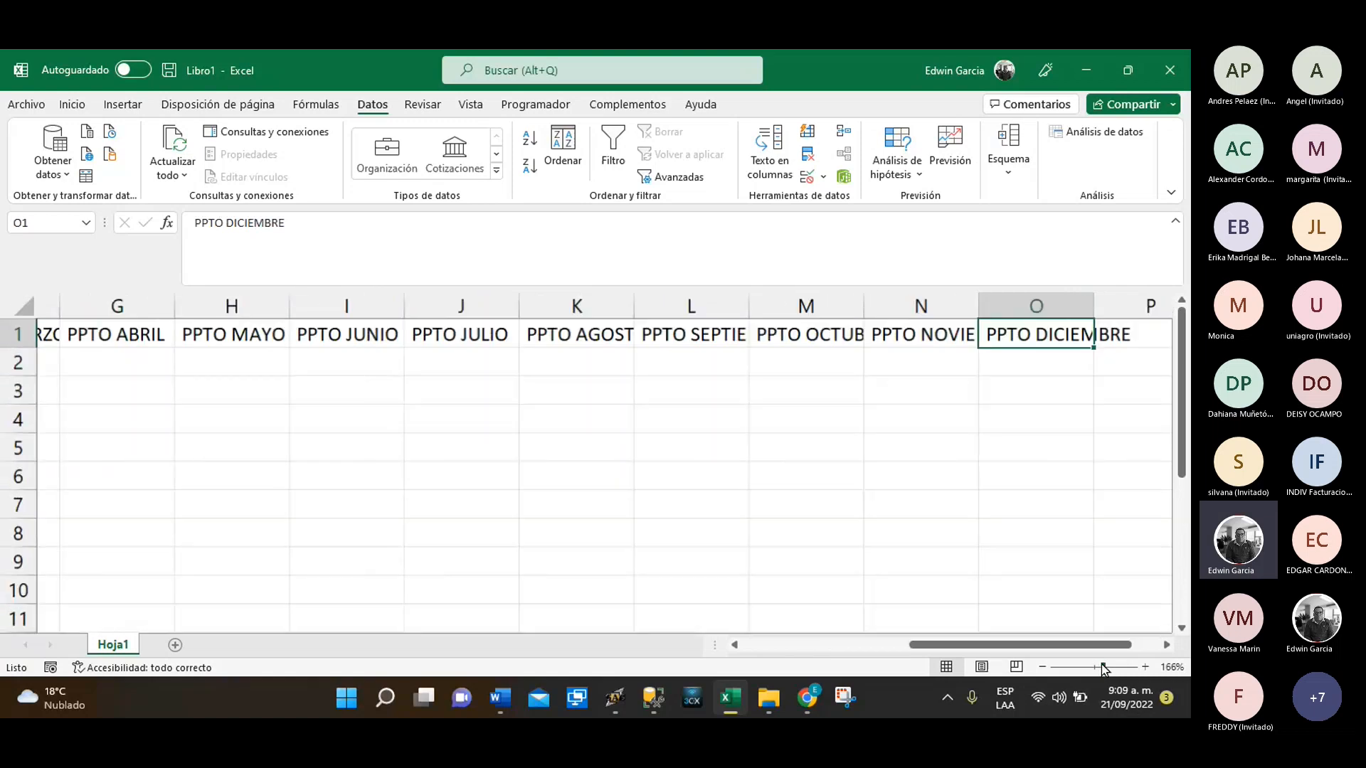
click(482, 331)
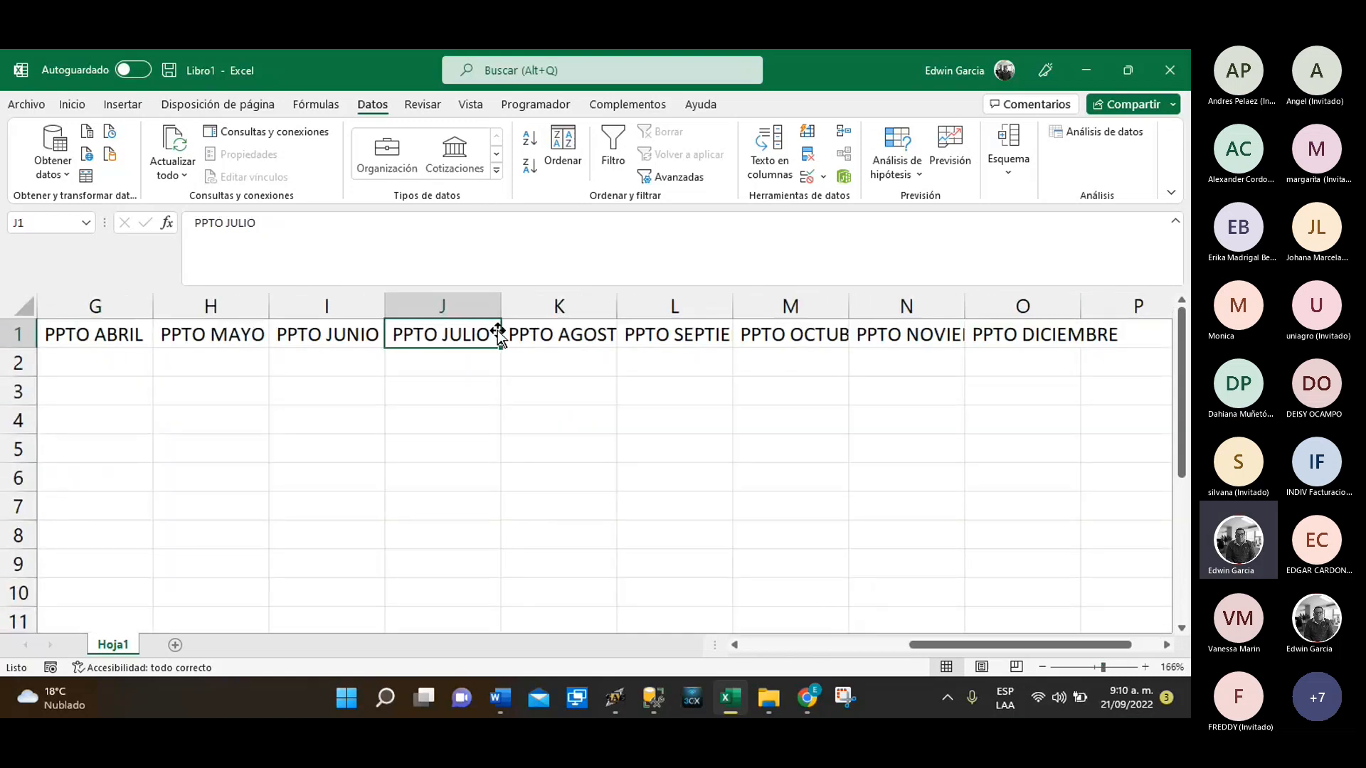
key(Left)
key(Left)
key(Left)
key(Left)
key(Left)
key(Left)
key(Left)
key(Left)
key(Left)
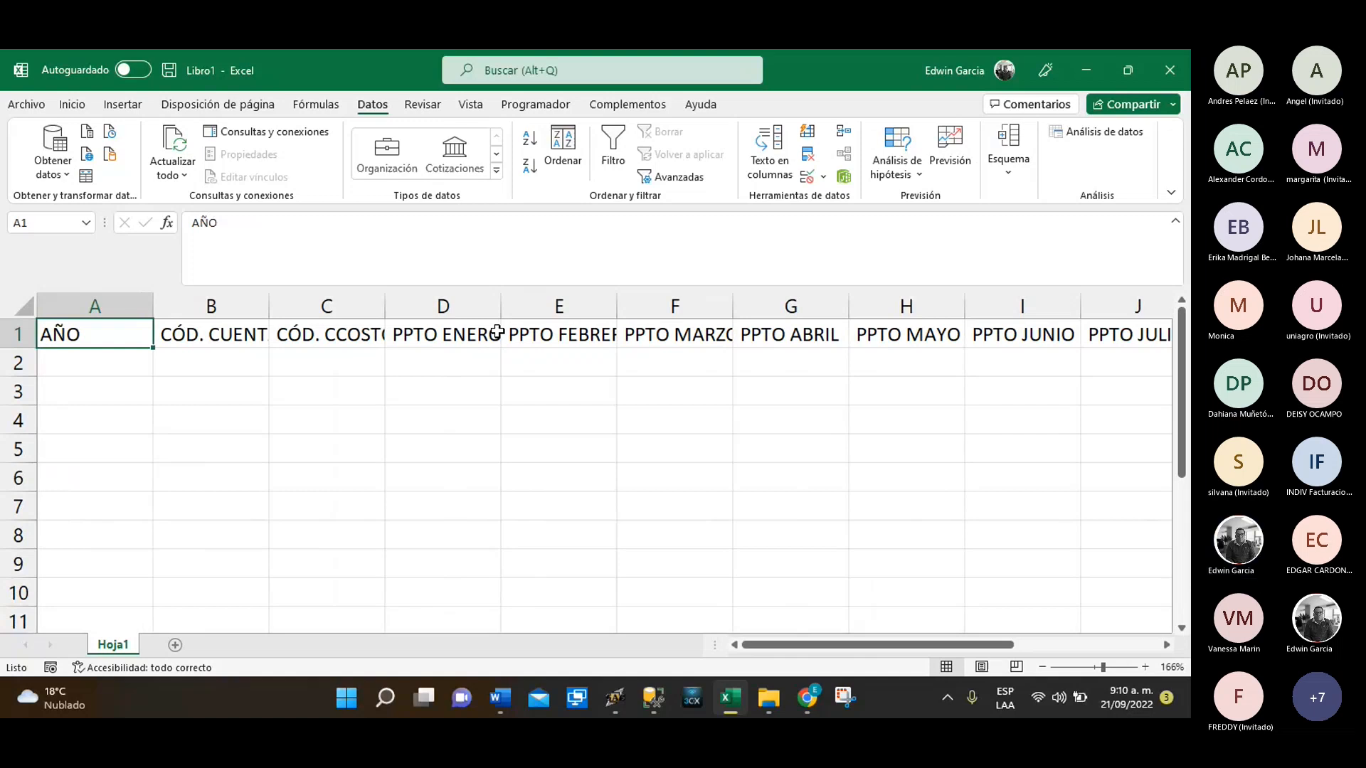
Examine the AÑO, CÓD. CUENTA and CÓD. CCOSTO headers, continue across the monthly budget headers and return to the first column
key(Down)
key(Up)
key(Right)
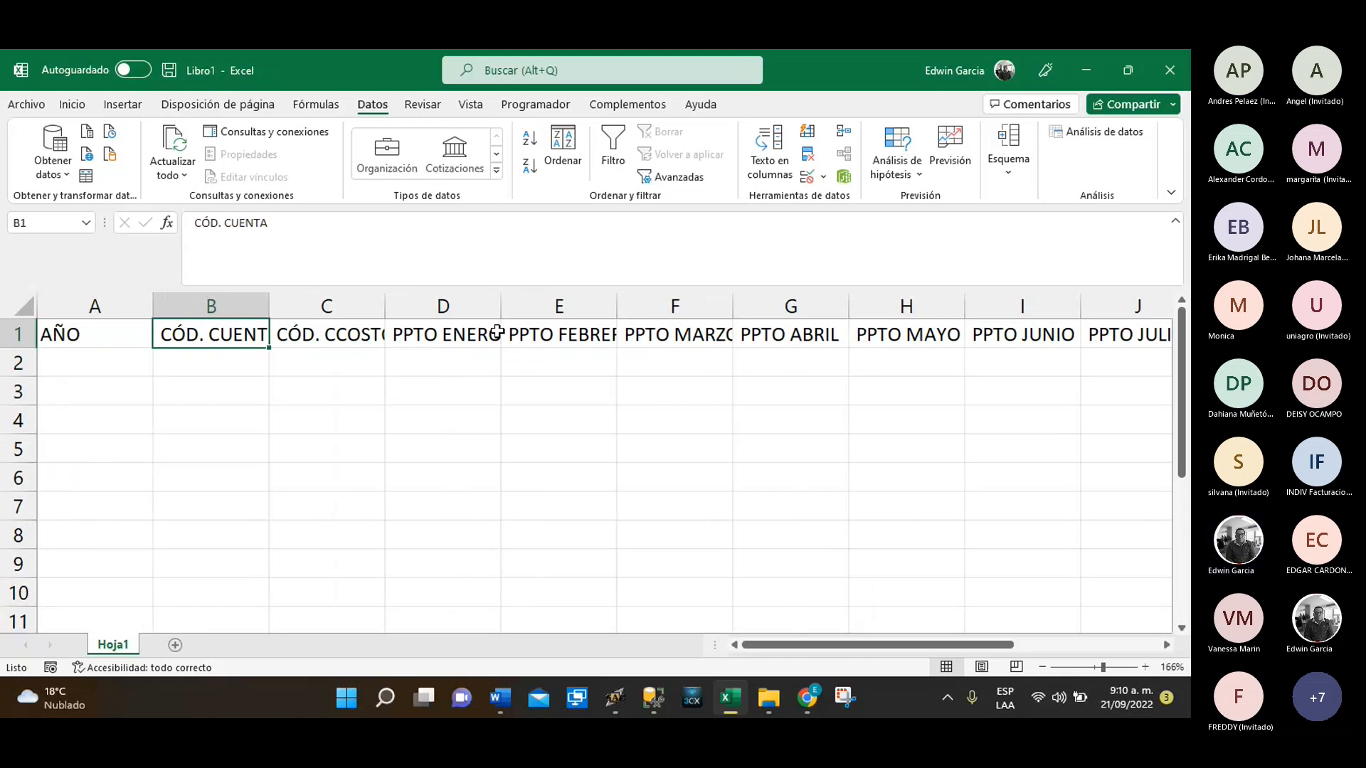
key(Right)
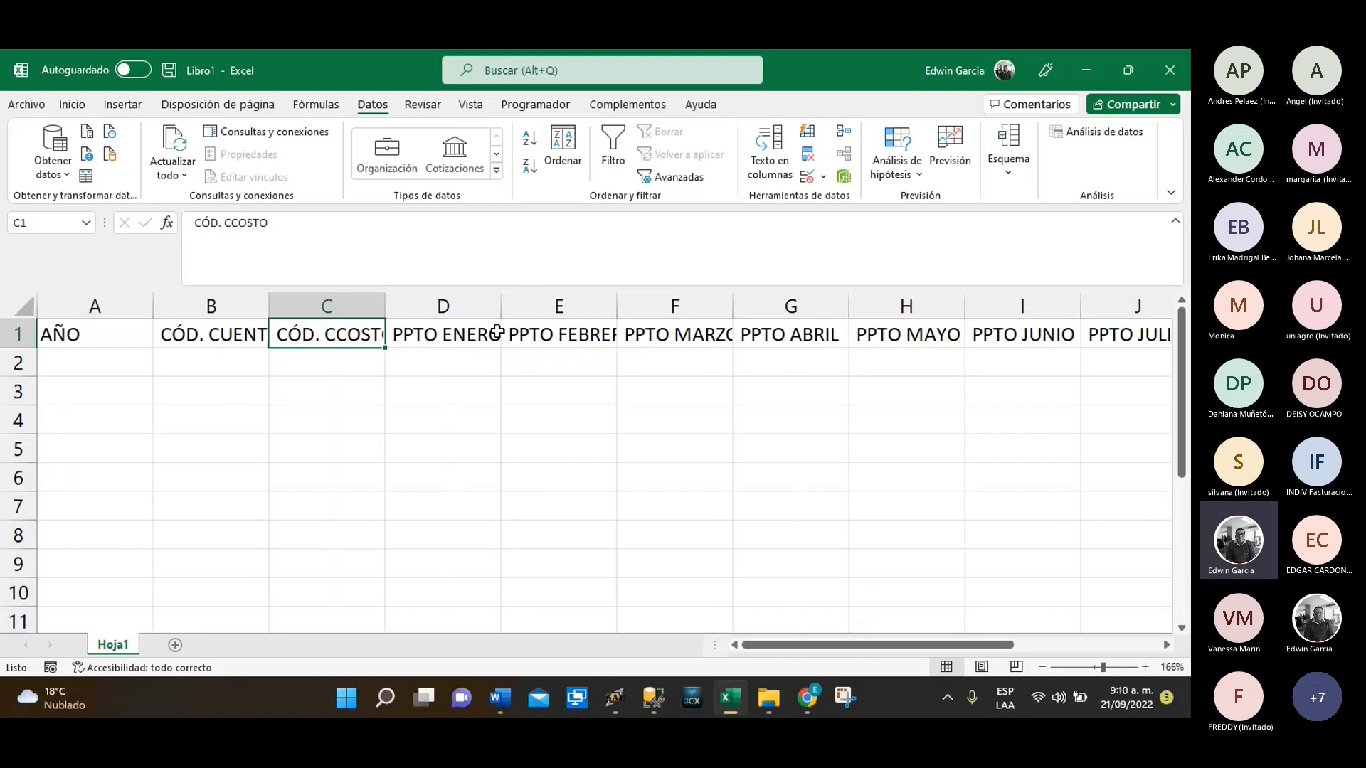
key(Right)
key(Right)
key(Right)
key(Right)
key(Right)
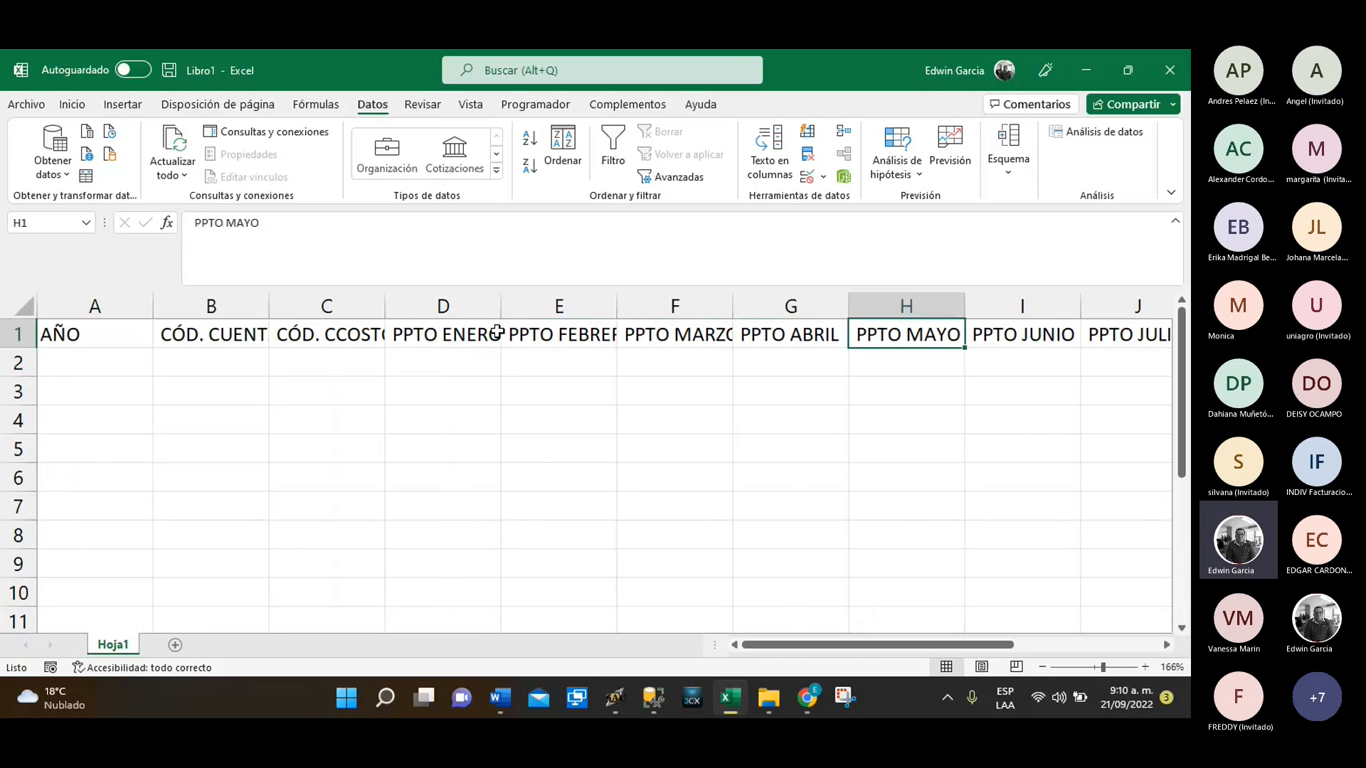
key(Right)
key(Right)
key(Right)
key(Right)
key(Right)
key(Right)
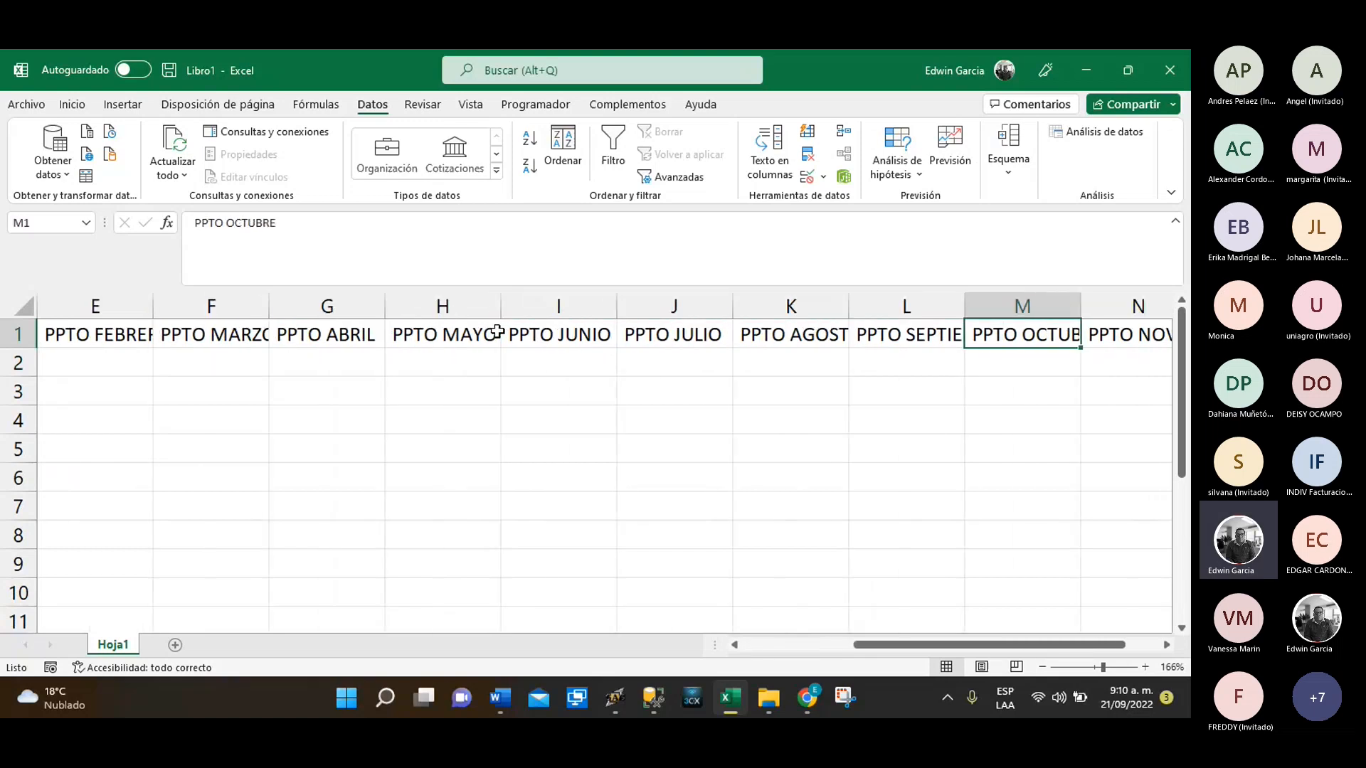
key(Right)
key(Left)
key(Home)
Inspect the PPTO ENERO and PPTO FEBRERO headers and the data cells beneath PPTO FEBRERO
key(Right)
key(Right)
key(Right)
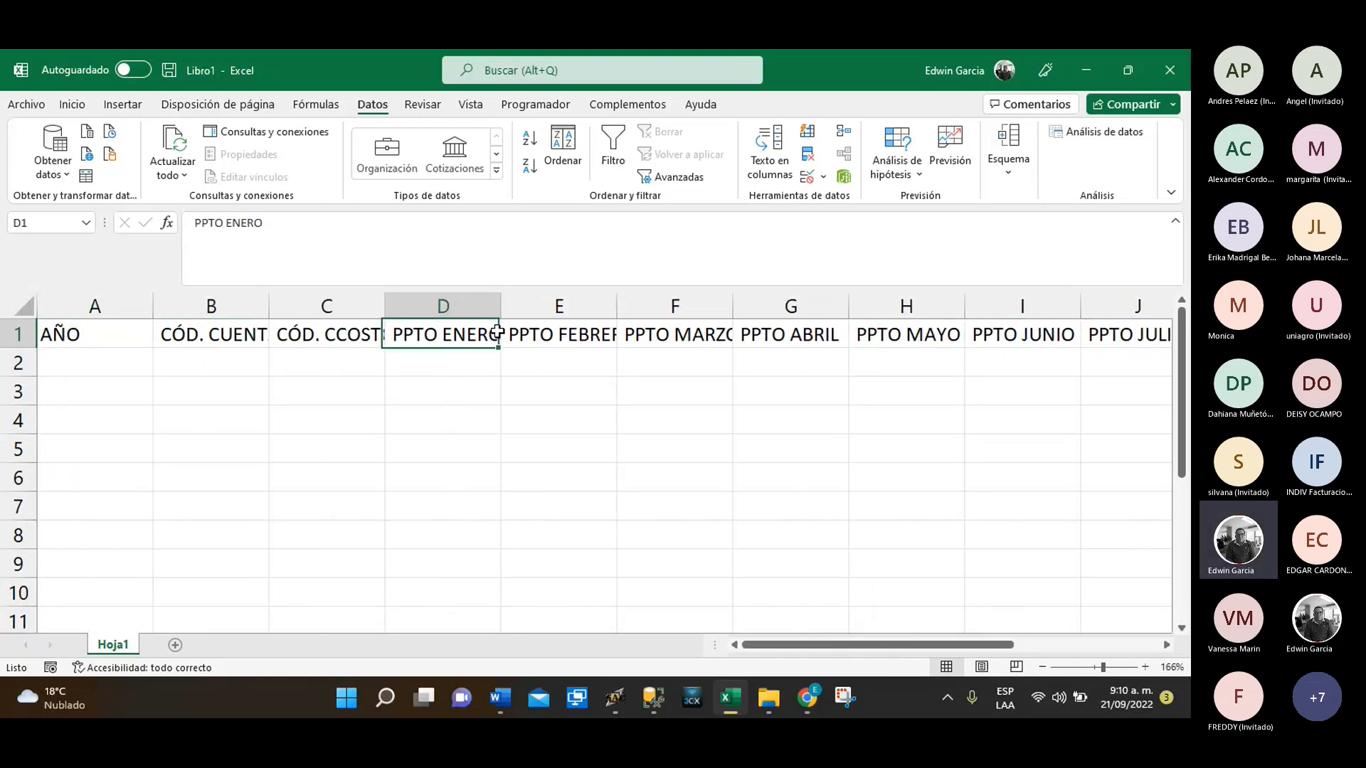
key(Right)
key(Right)
key(Left)
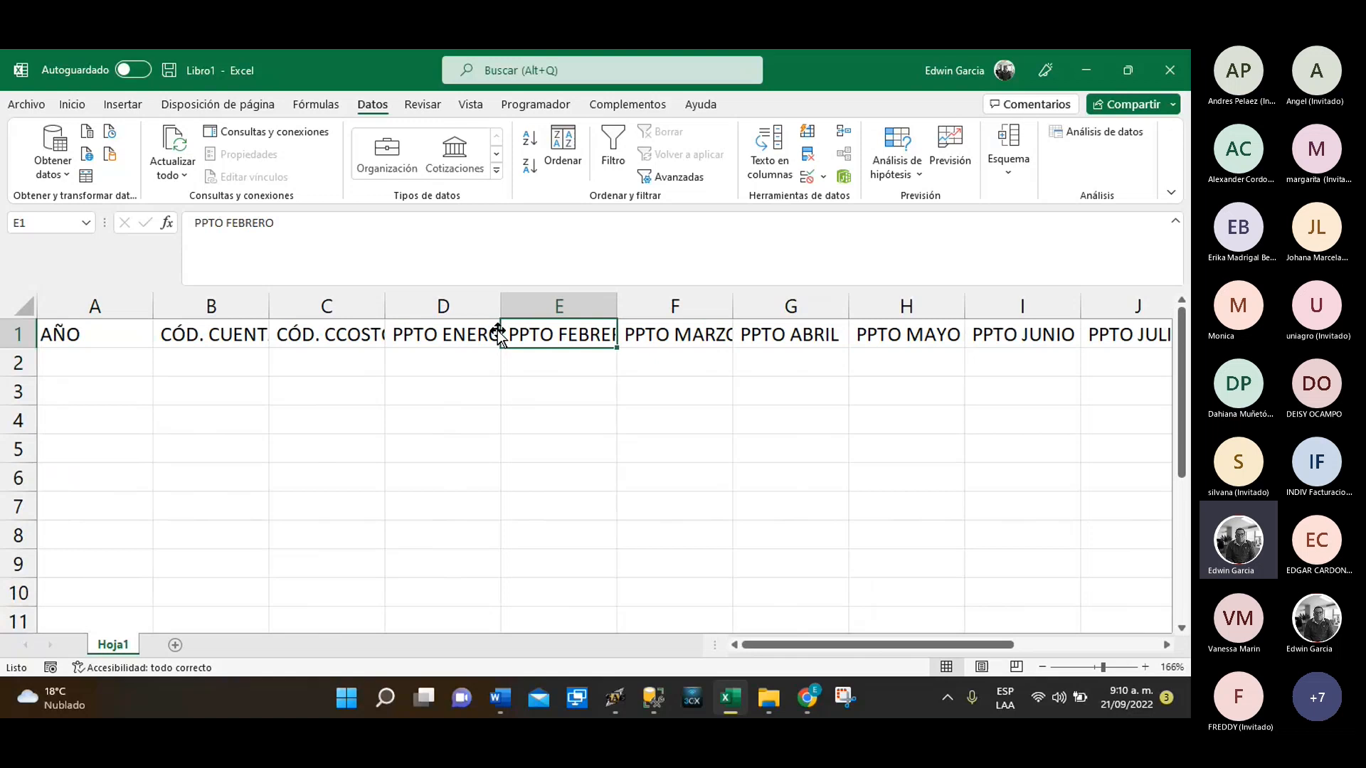
key(Down)
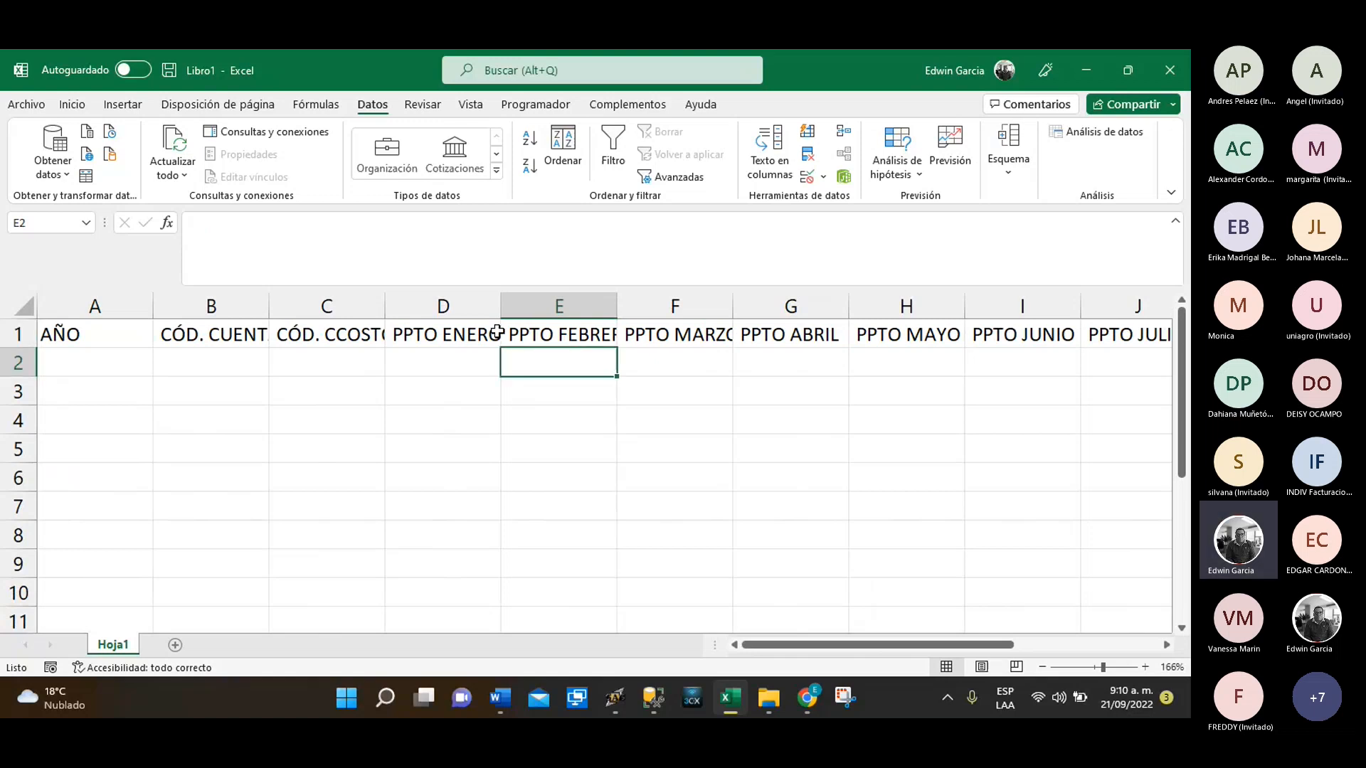
key(Down)
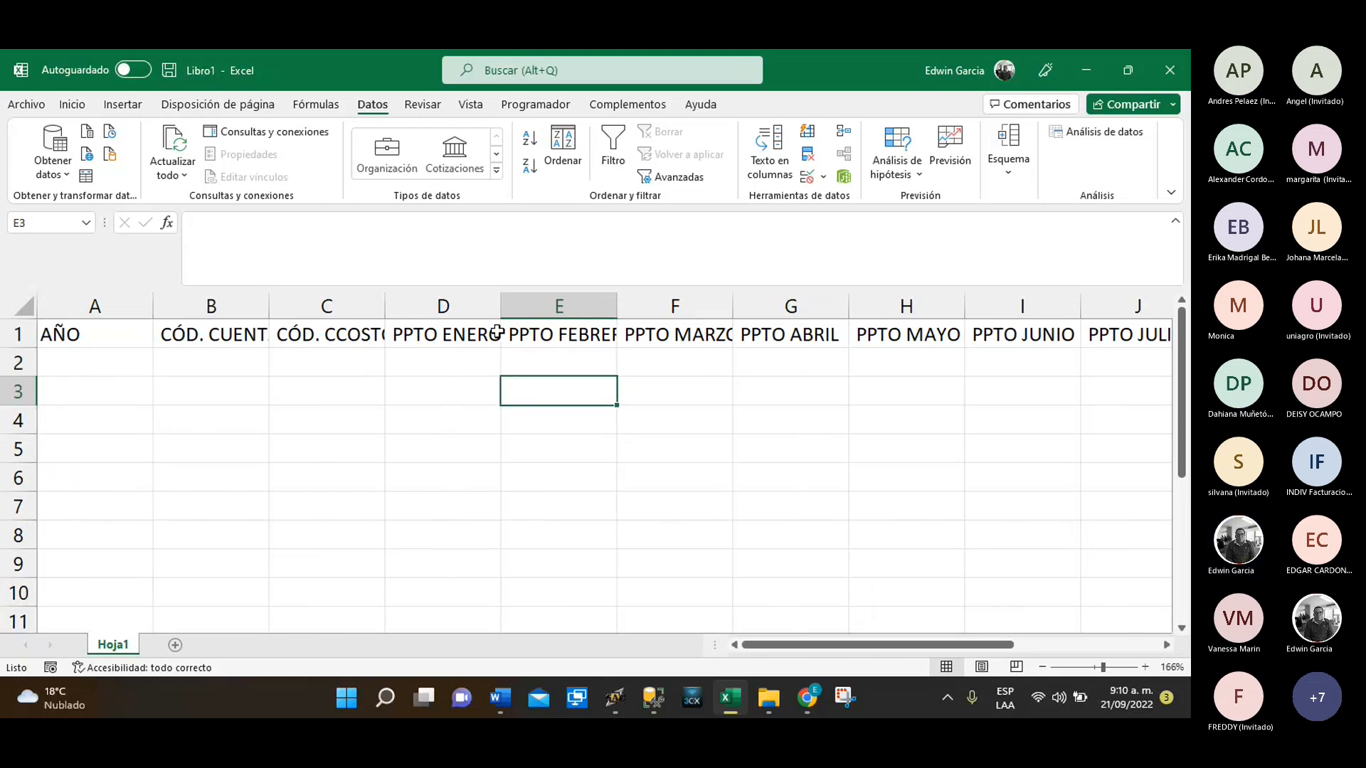
key(Up)
key(Up)
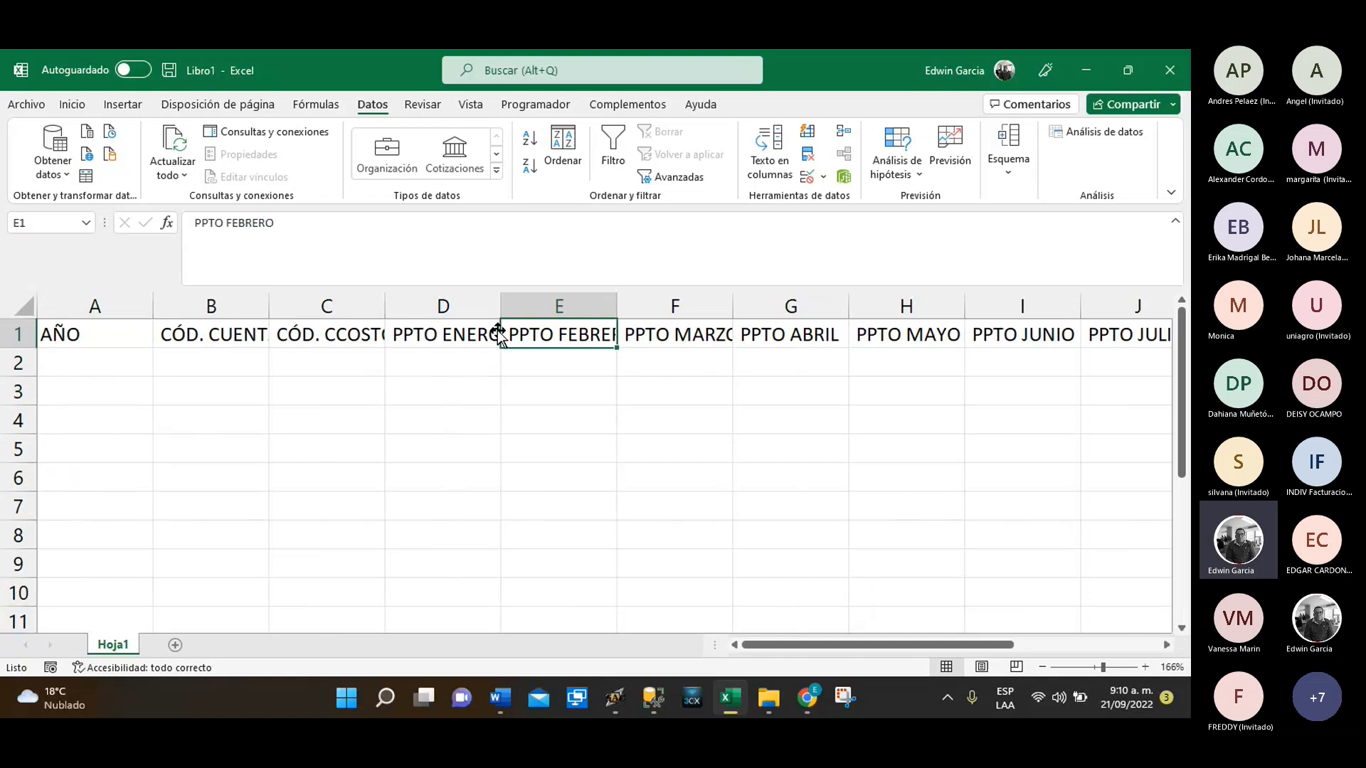
Close the unsaved header workbook without saving, then cancel SAG's master data import and minimise SAG to the desktop
click(1172, 73)
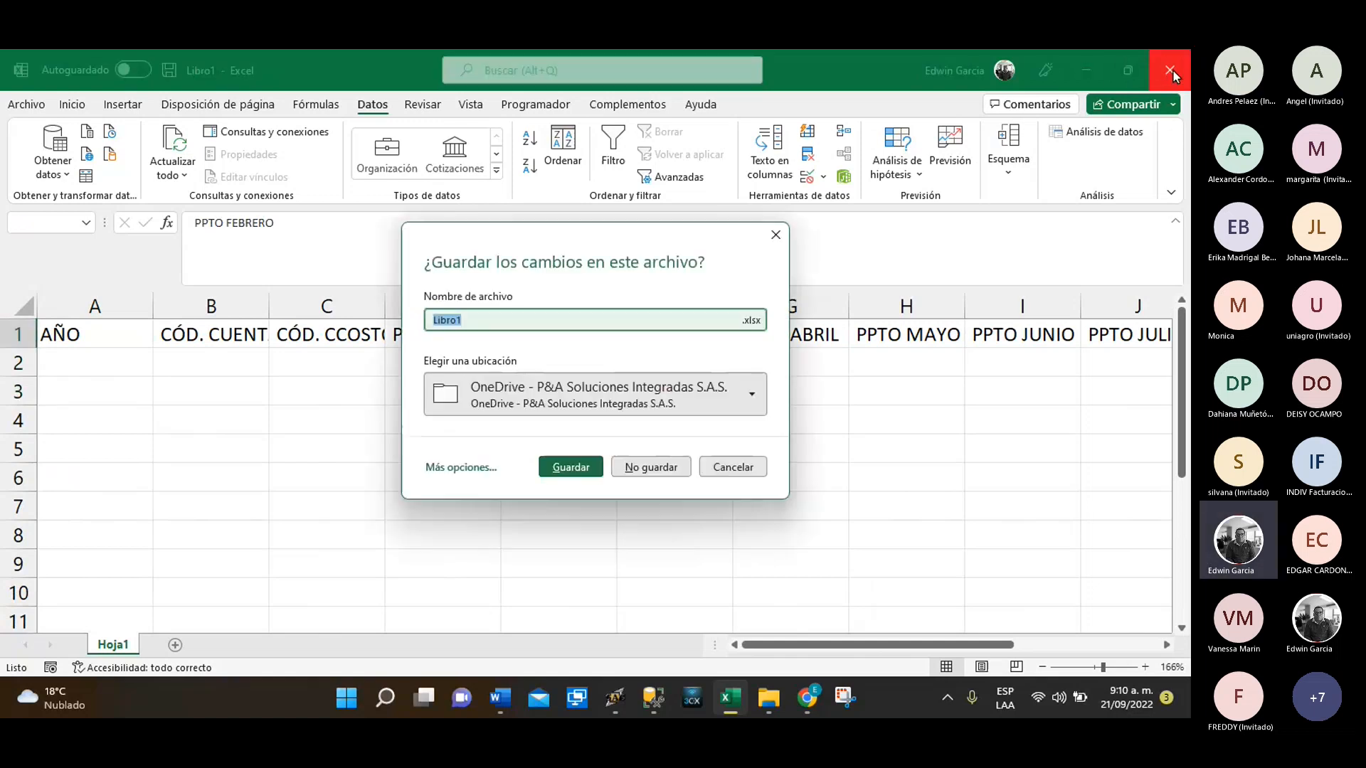
click(647, 468)
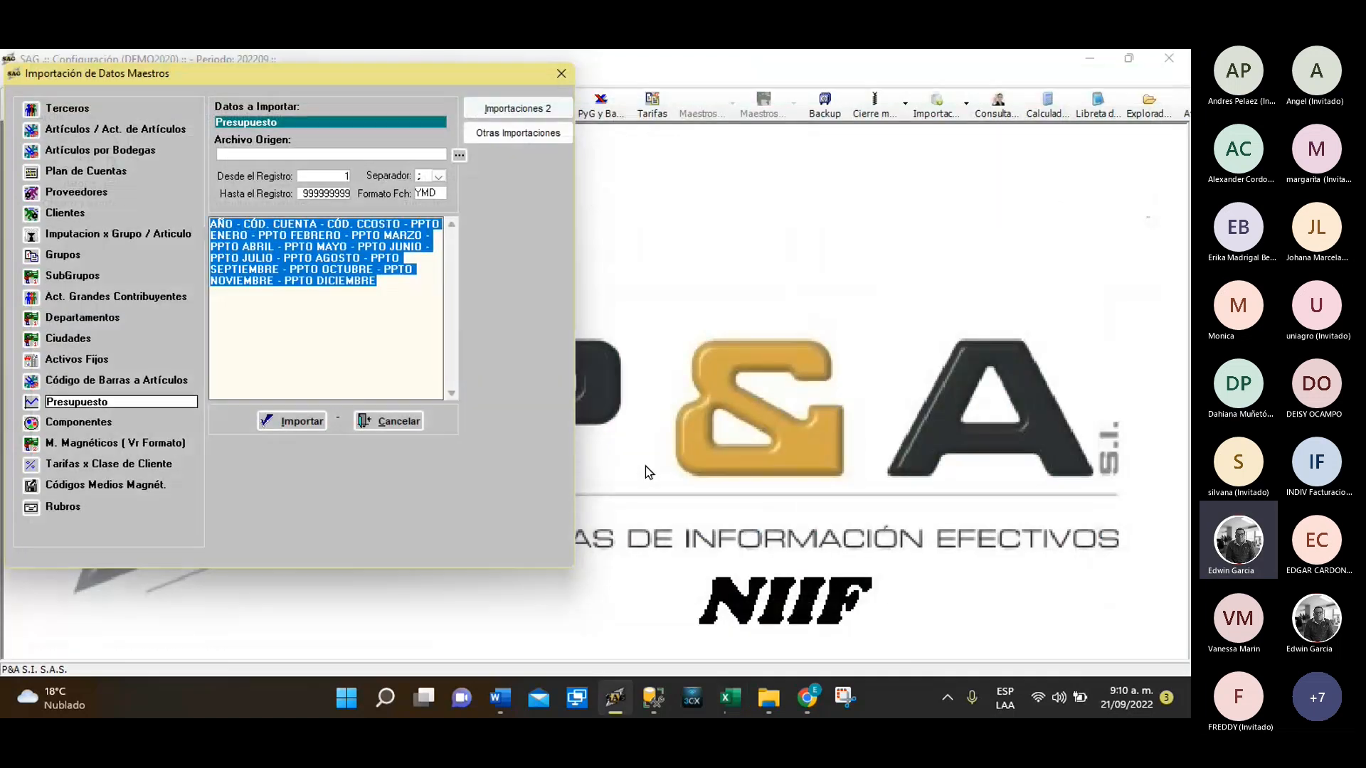
click(385, 421)
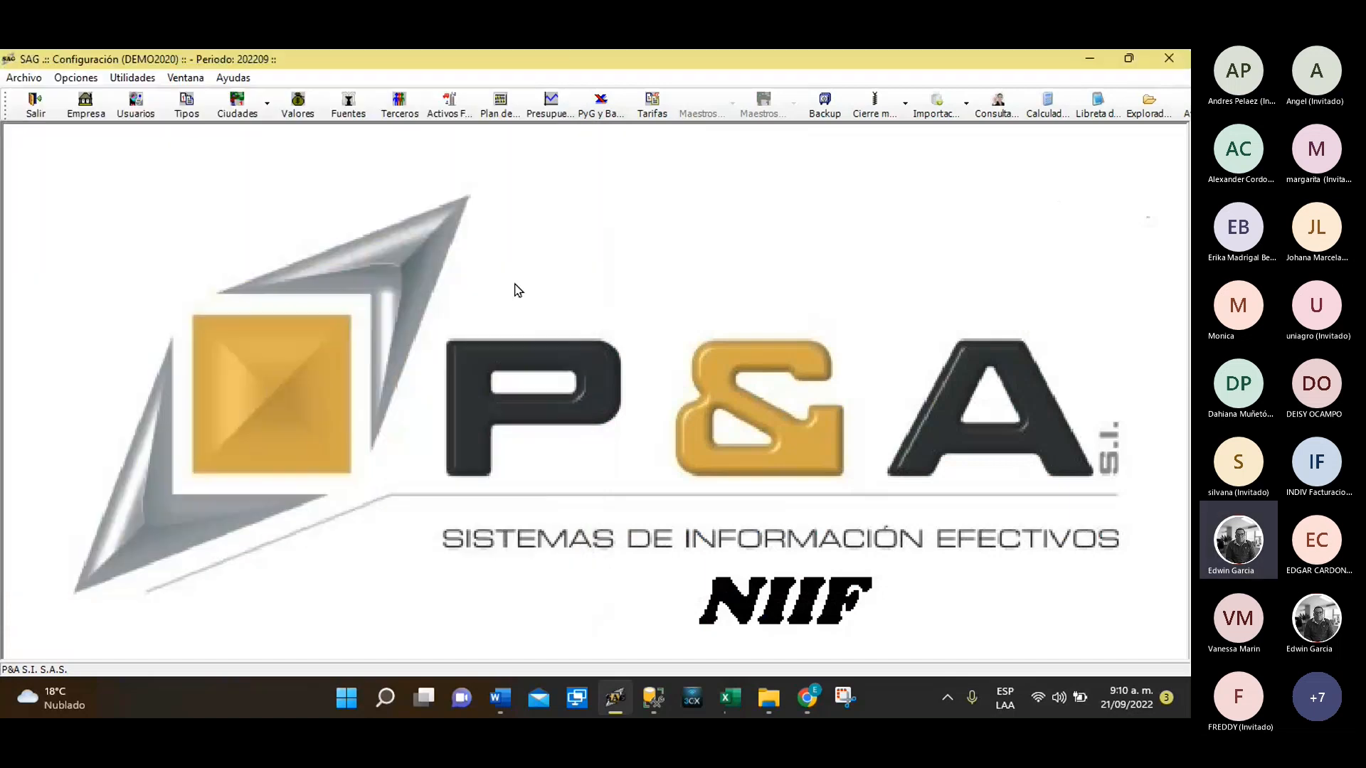
click(1099, 58)
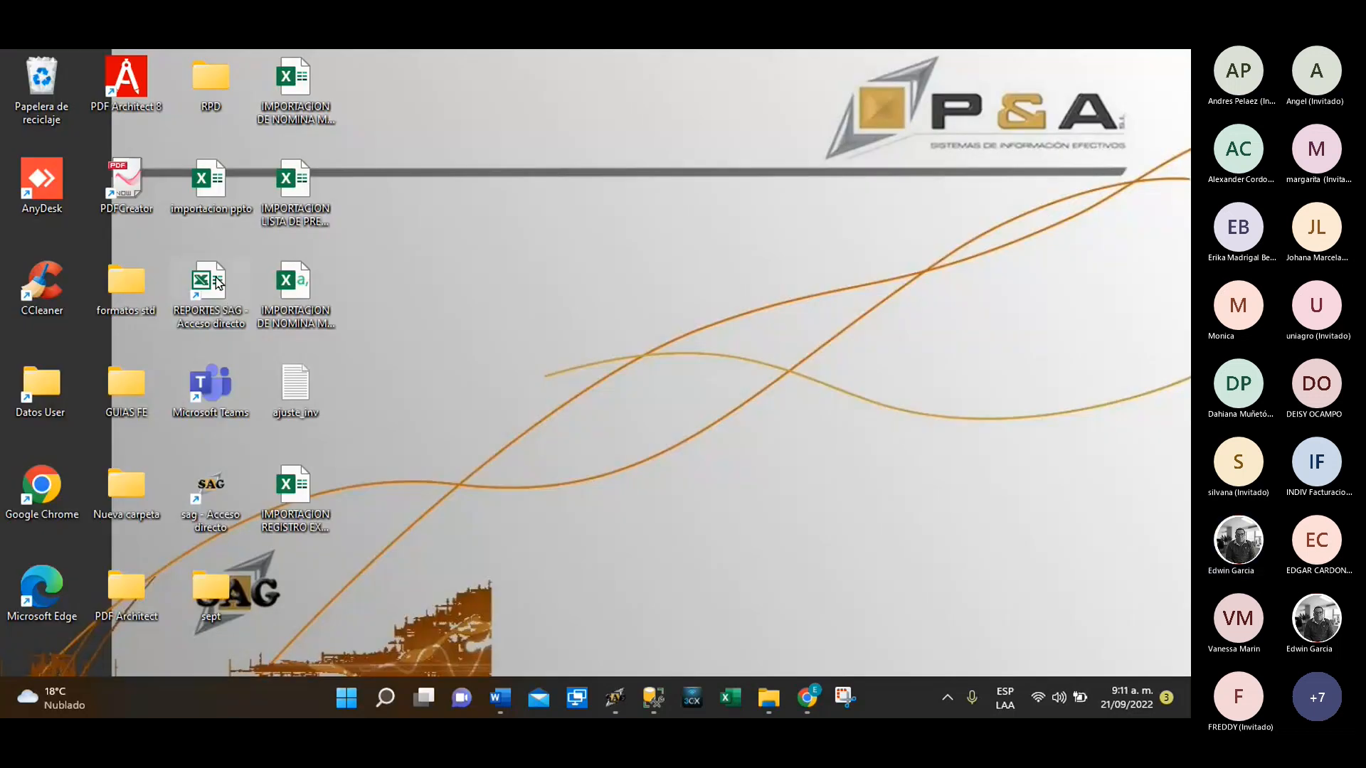
Open the importacion ppto workbook from the desktop and fill its whole CÓD. CUENTA column with yellow
double_click(211, 180)
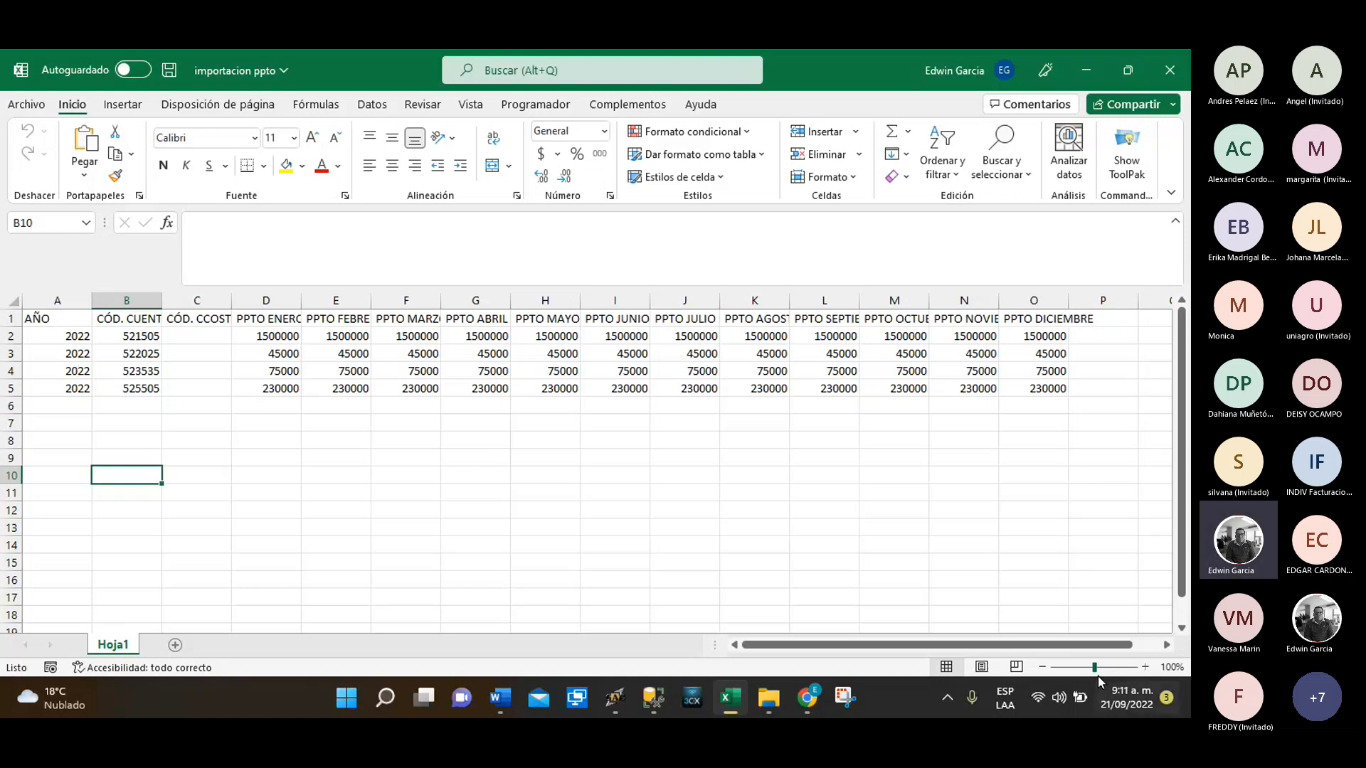
drag(1095, 667, 1099, 666)
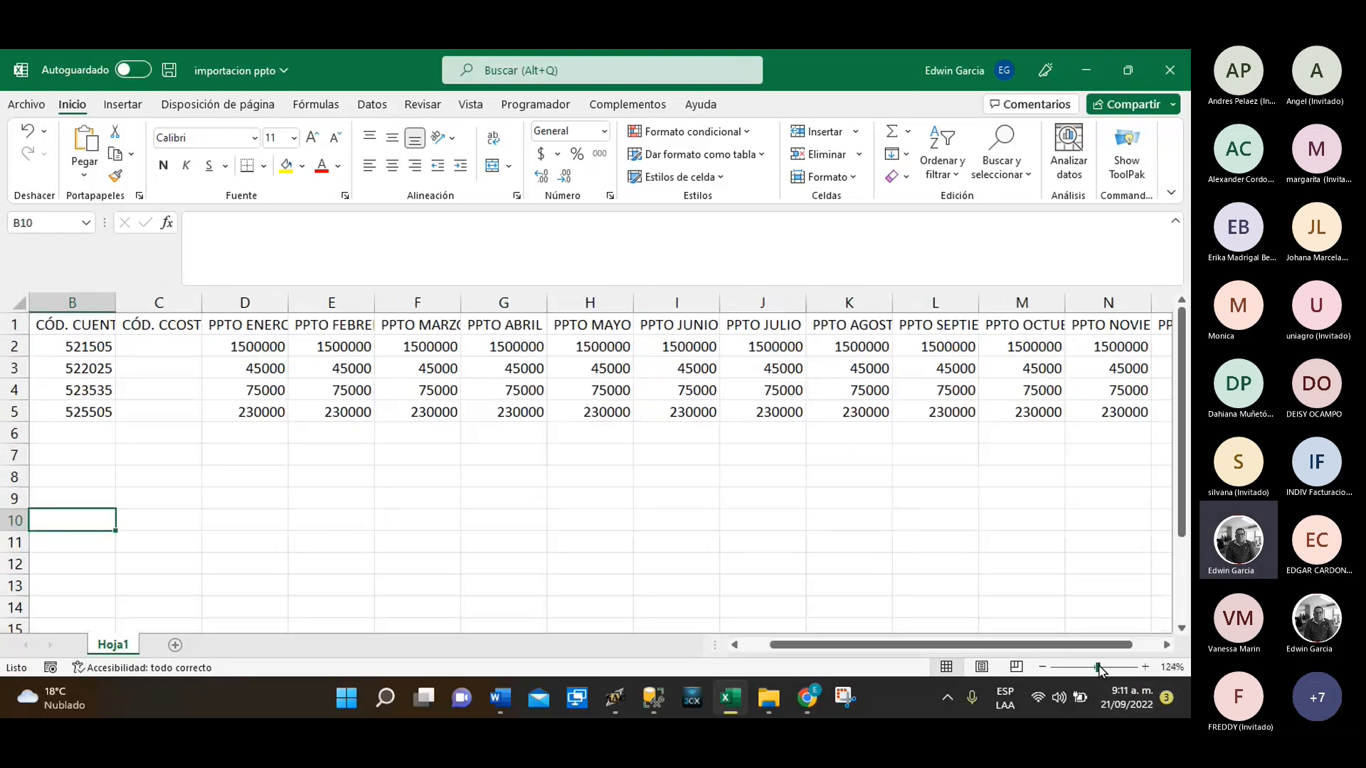
drag(946, 645, 641, 644)
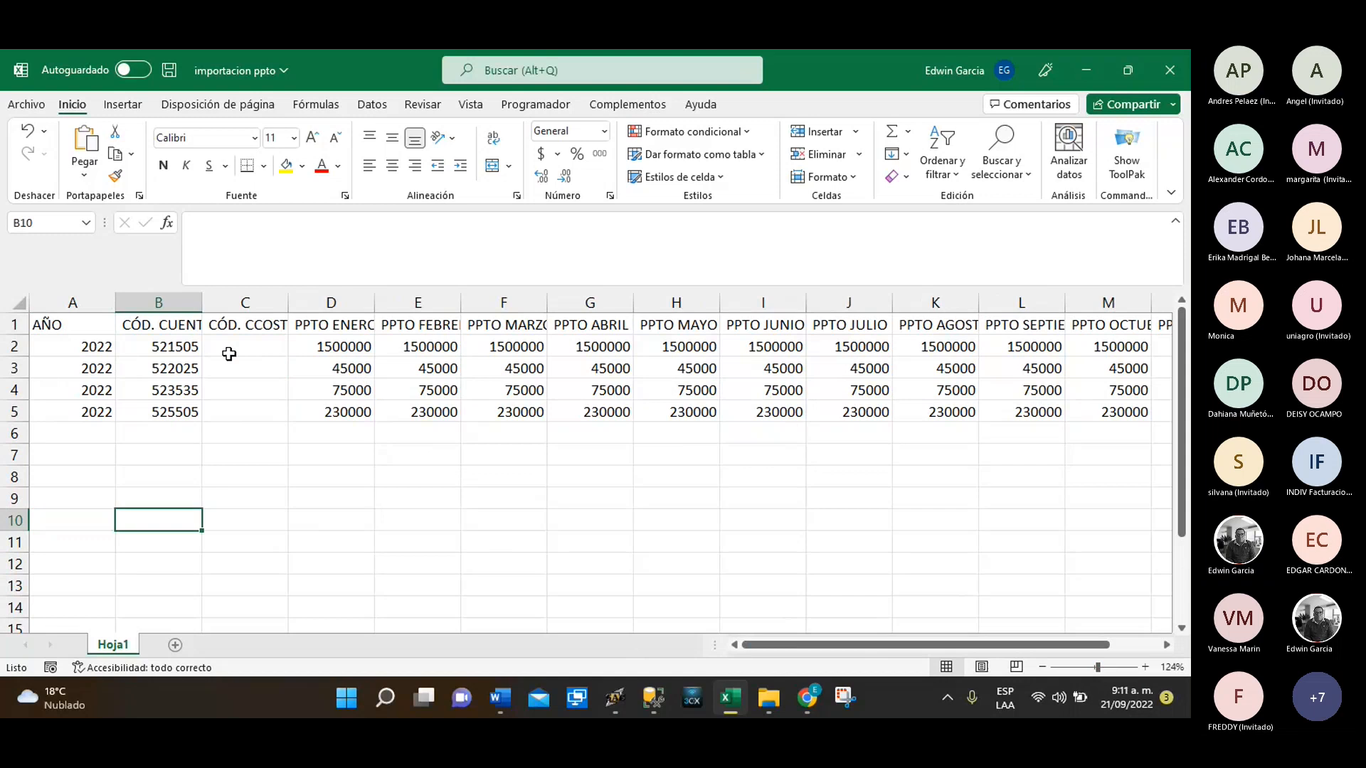
click(179, 302)
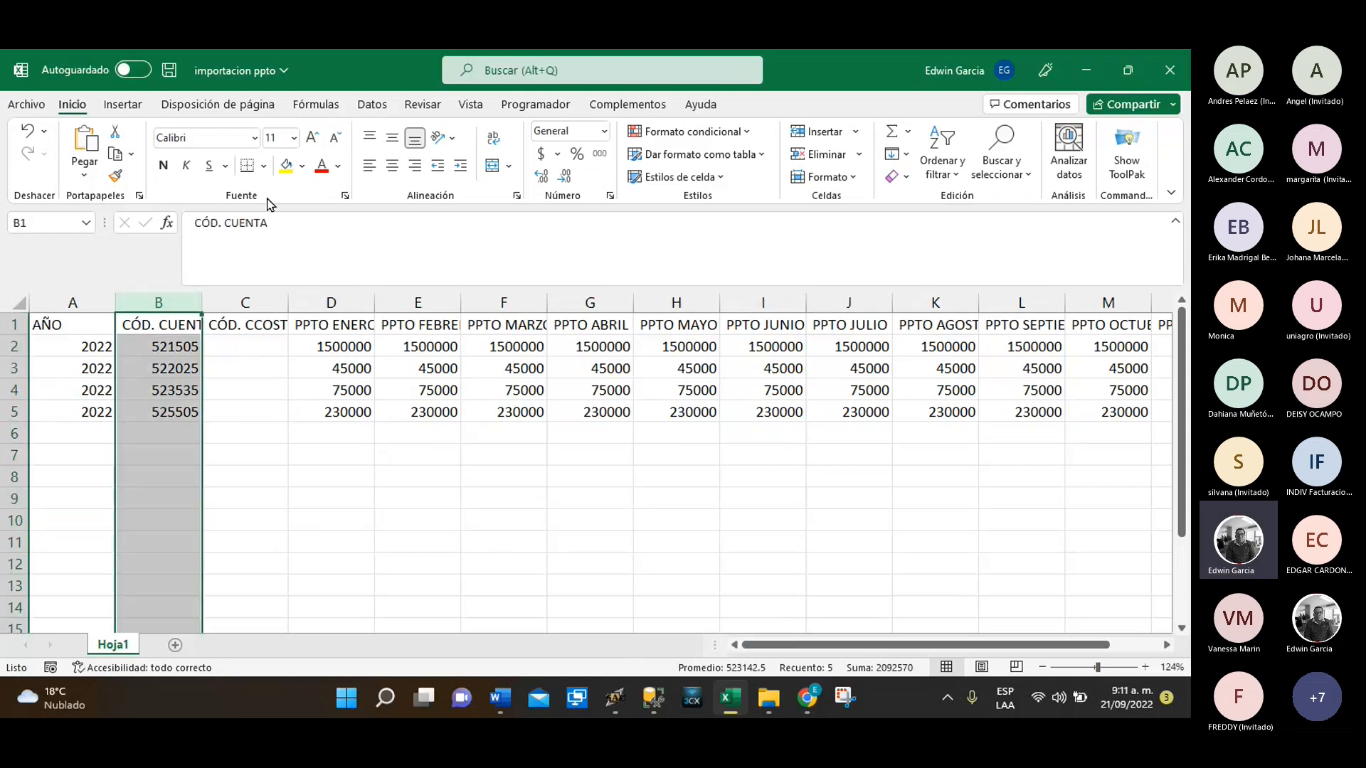
click(285, 166)
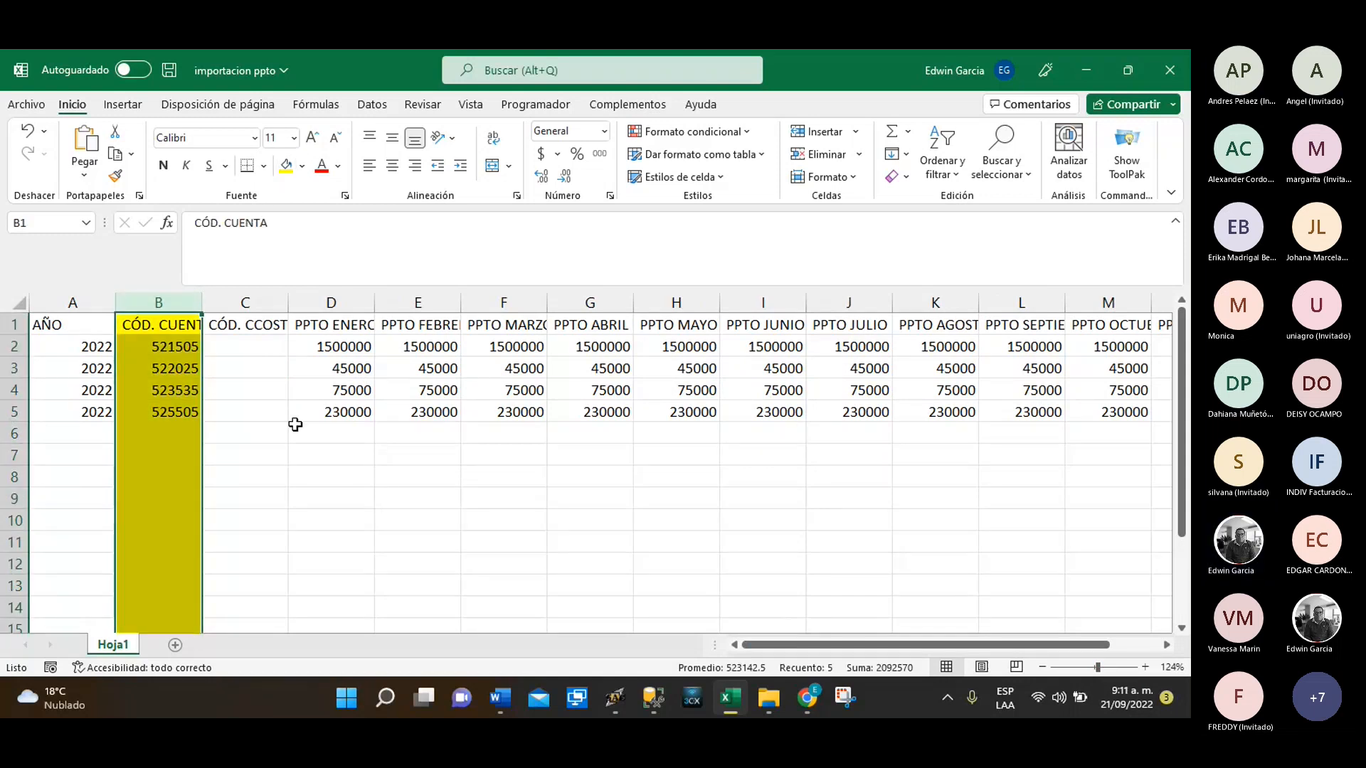
Examine the CÓD. CCOSTO header and its cells, and the monthly budget values across to PPTO DICIEMBRE
click(245, 346)
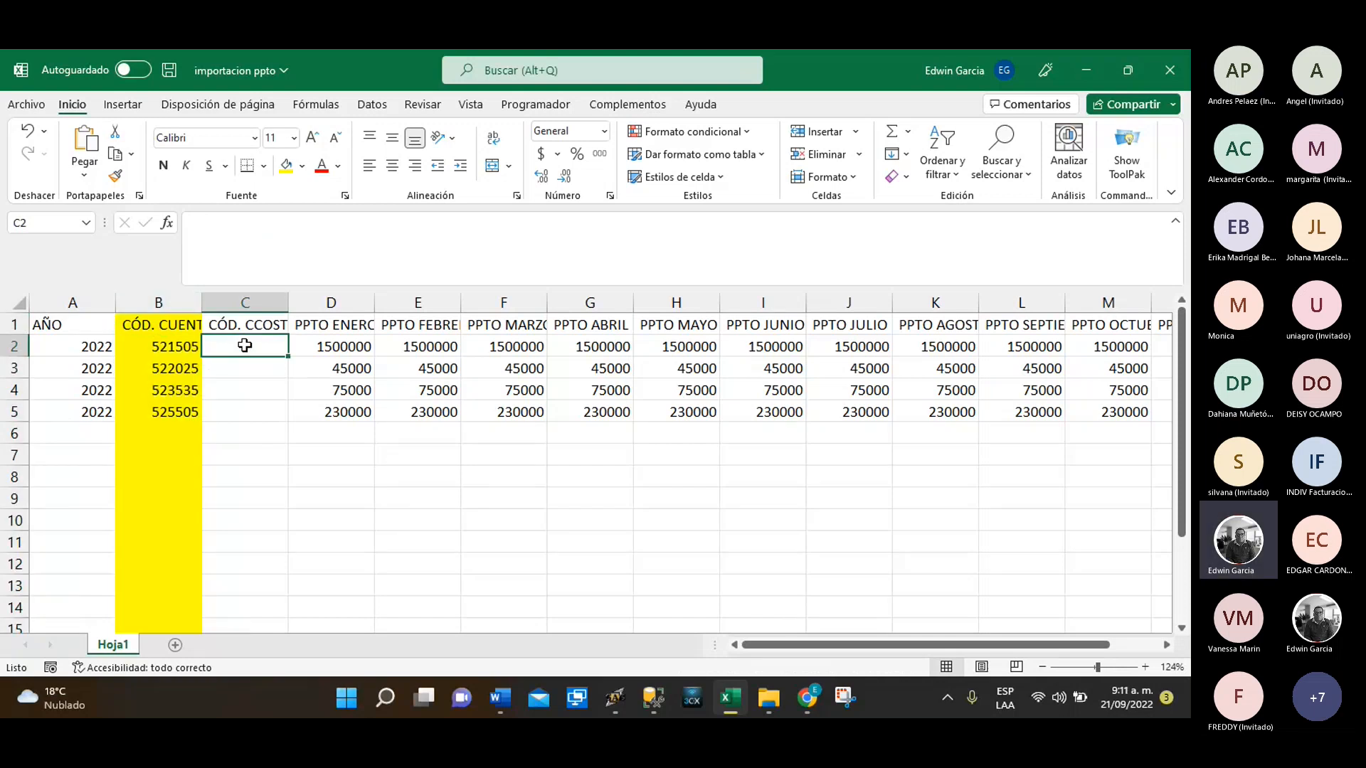
click(250, 325)
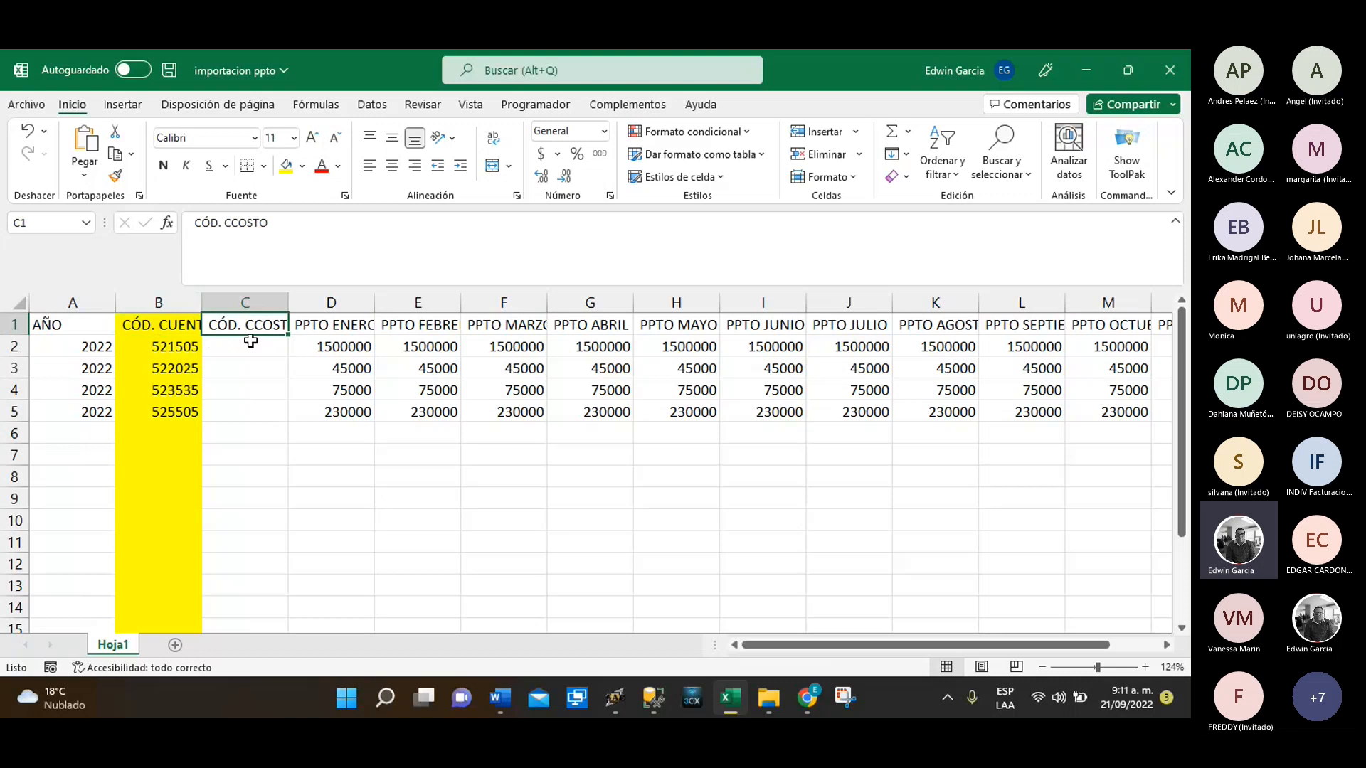
drag(250, 340, 250, 415)
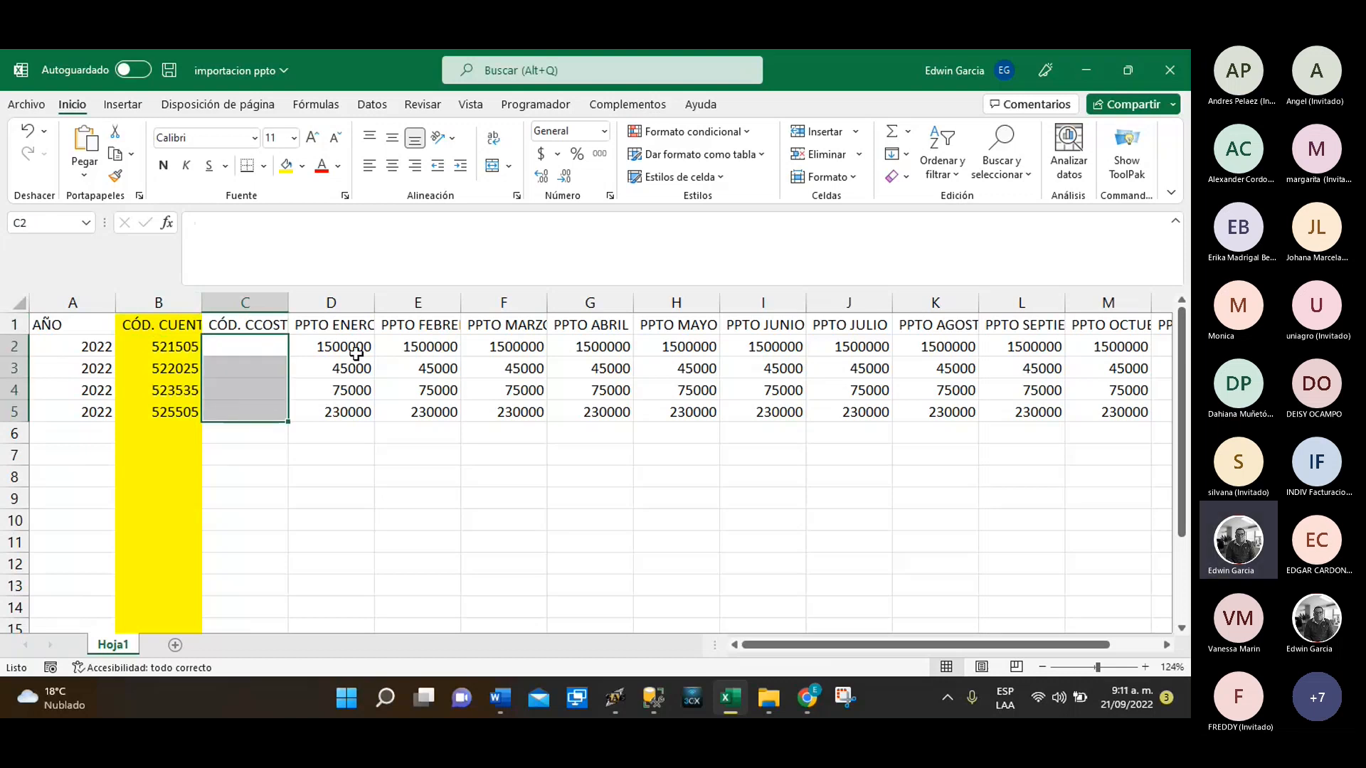
drag(360, 348, 1104, 412)
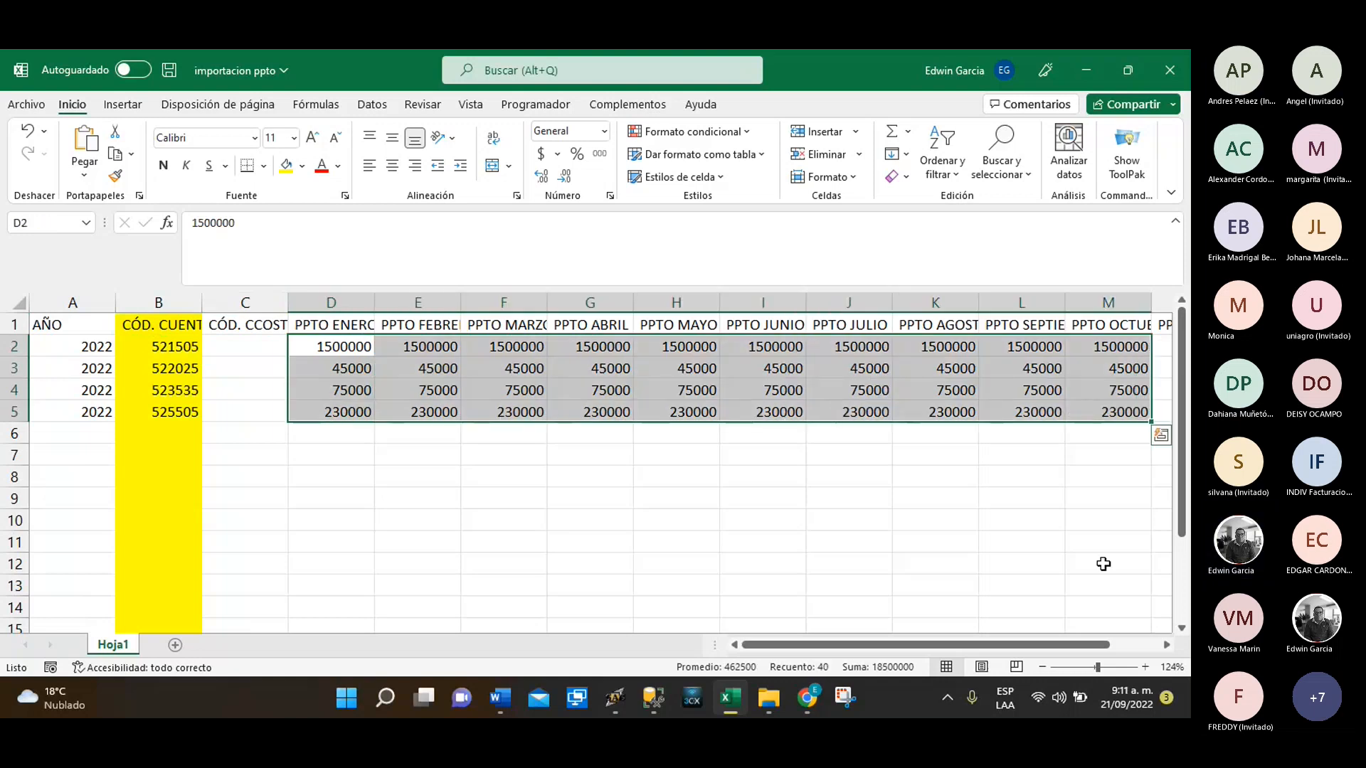
drag(1071, 647, 1137, 639)
click(440, 500)
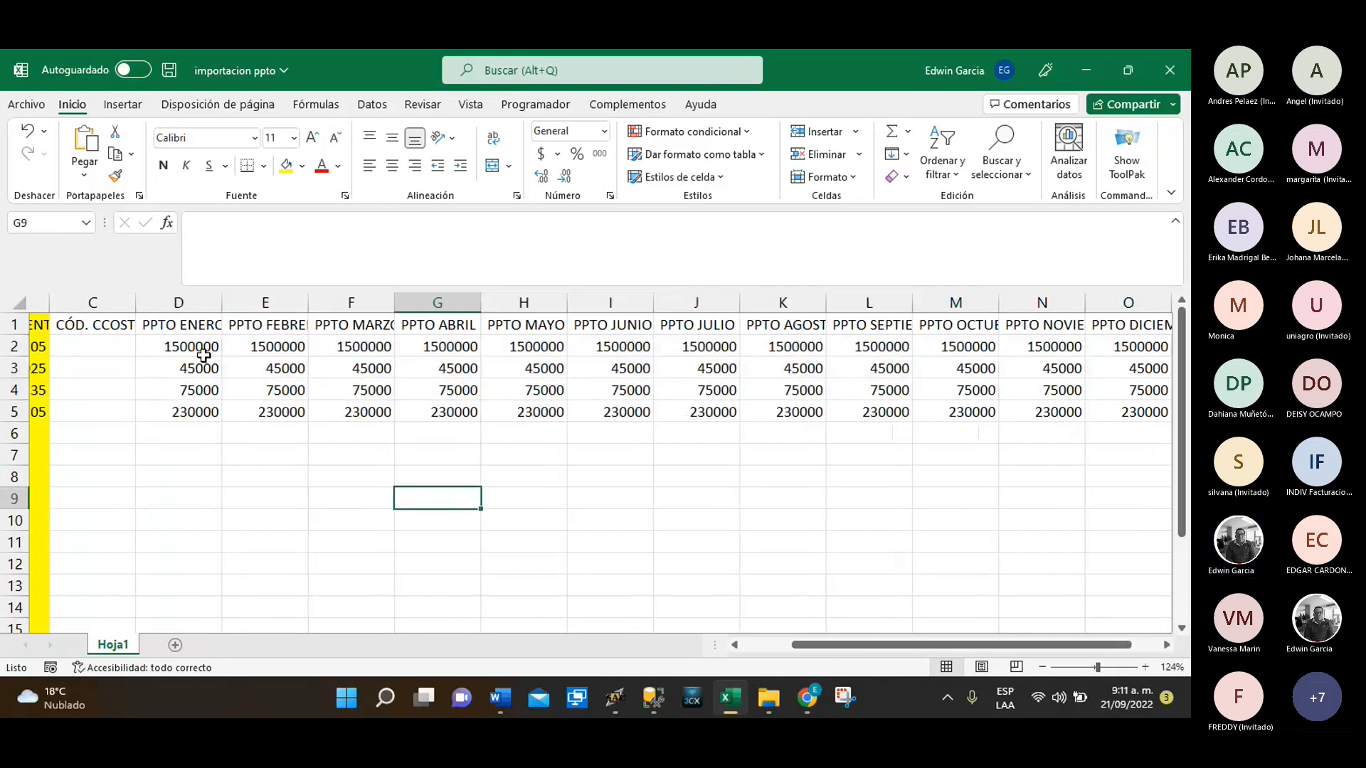
drag(856, 650, 793, 649)
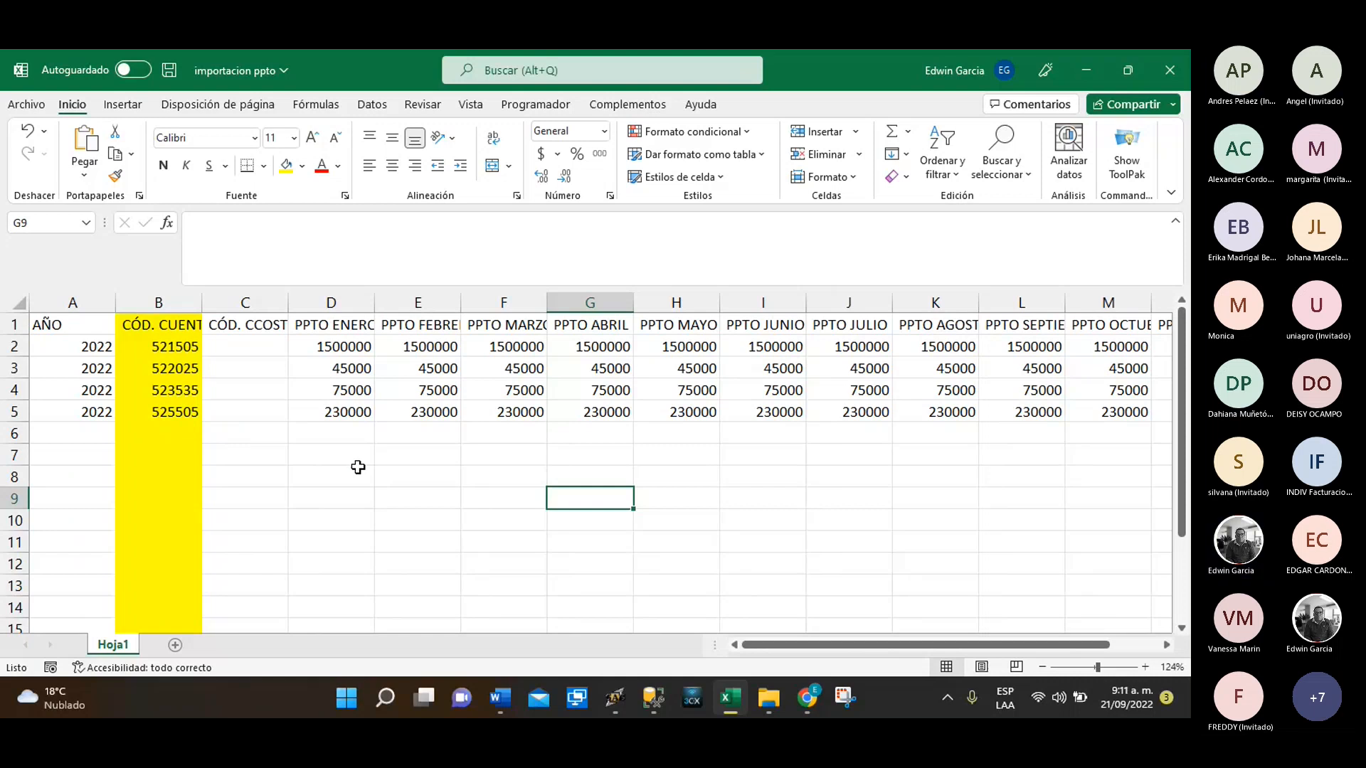
Try the accounting number format on the PPTO ENERO values in D2:D5 and undo it
drag(360, 346, 615, 416)
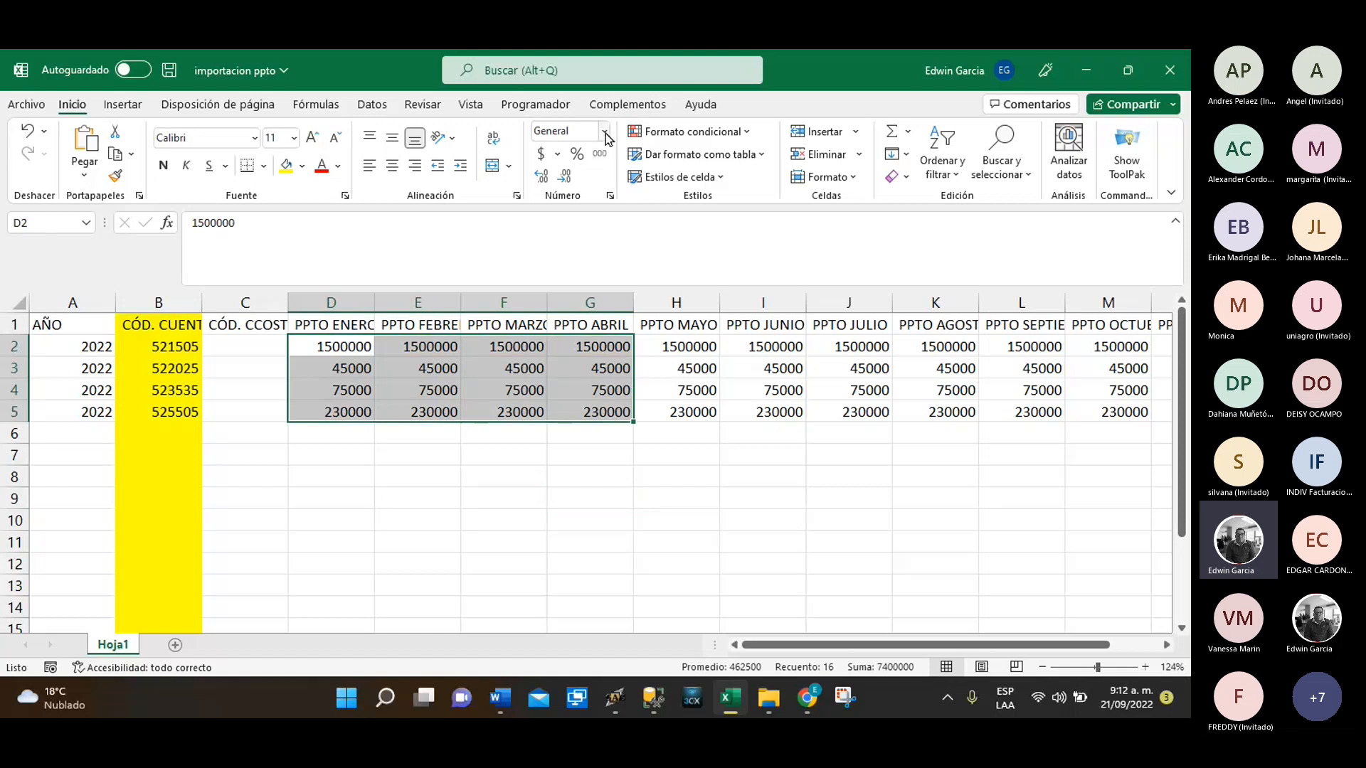
drag(366, 344, 366, 410)
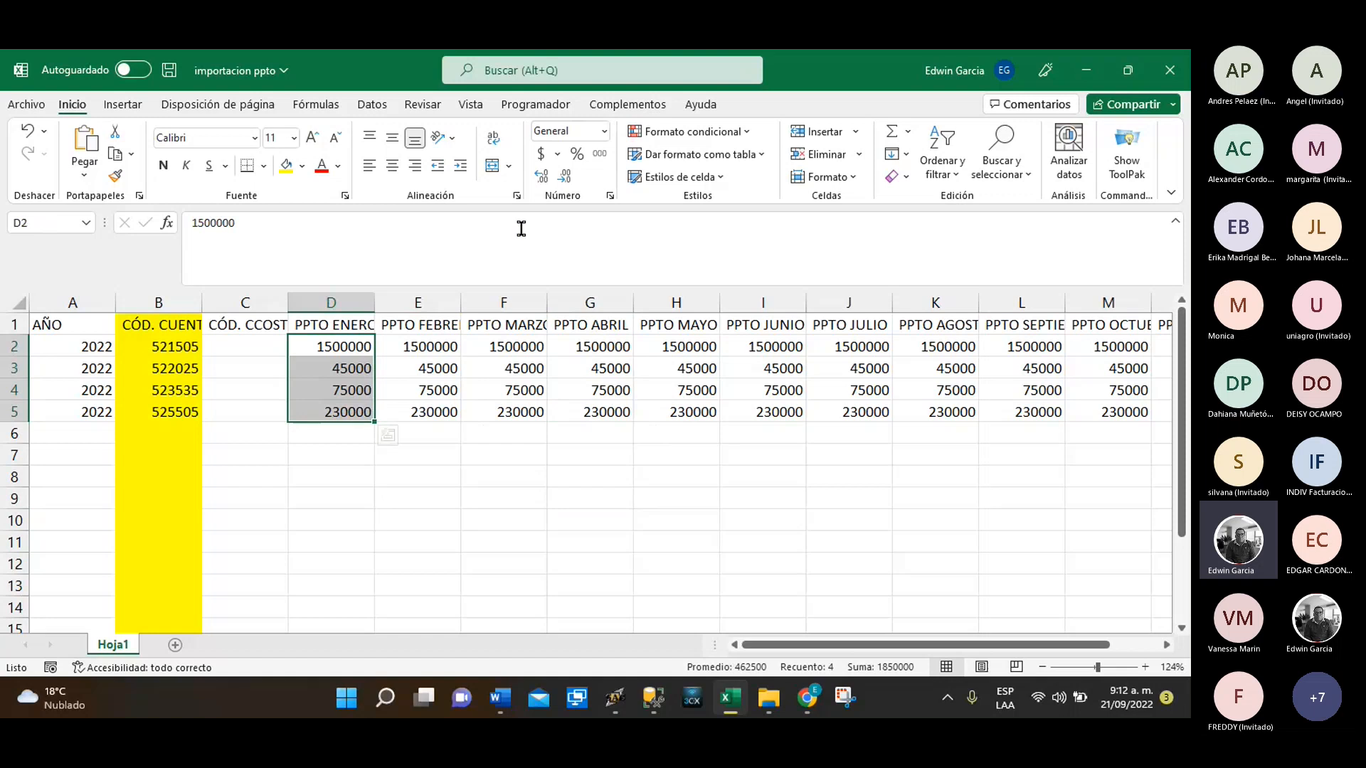
click(543, 154)
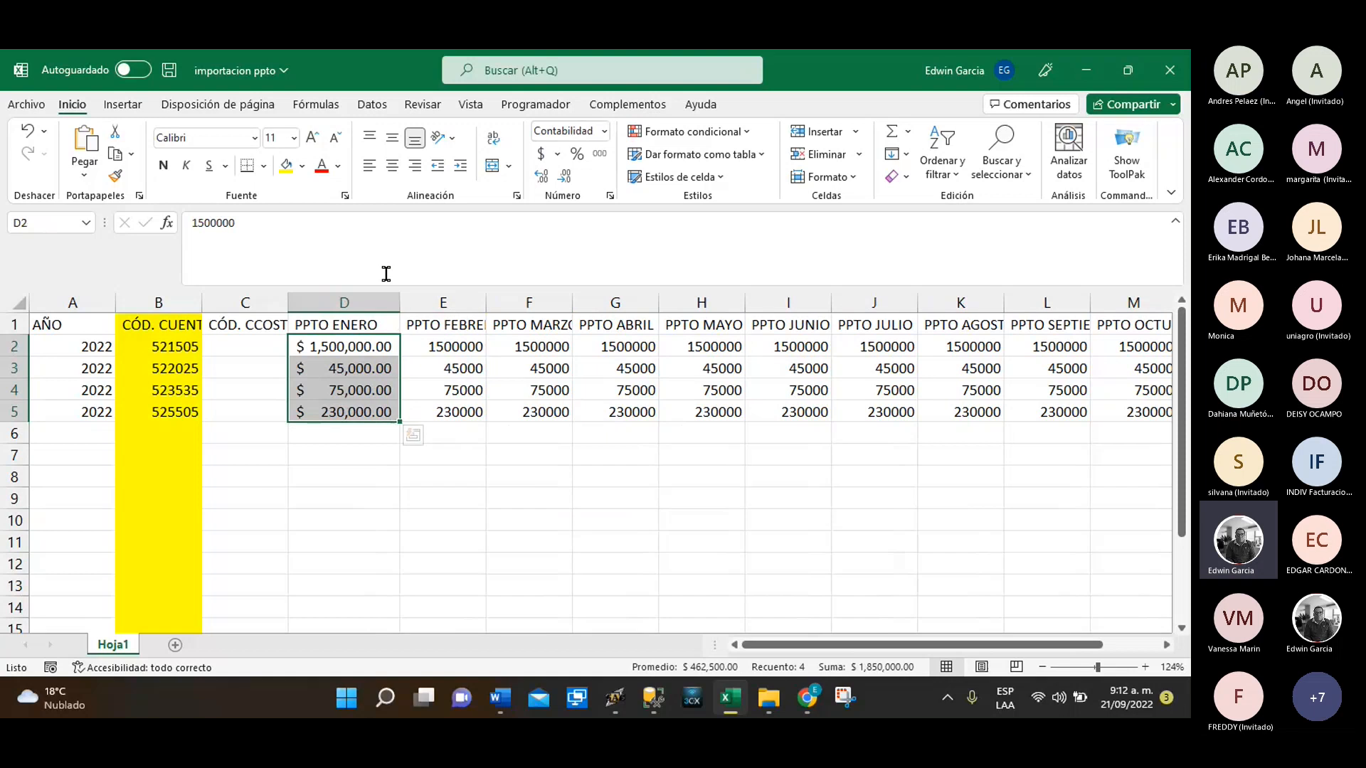
click(29, 133)
click(426, 537)
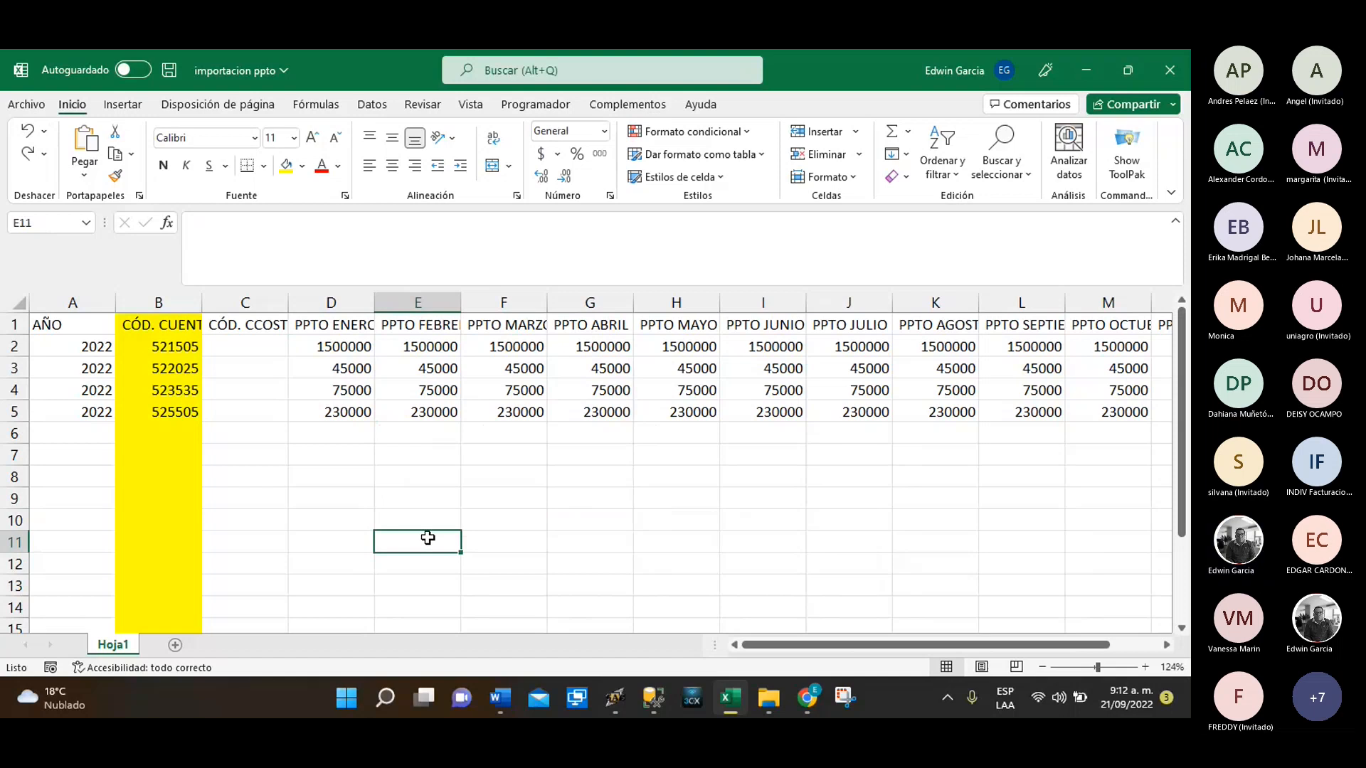
Save a copy of the workbook to the desktop as importacion ppto 2022 in CSV (delimitado por comas) format
click(26, 104)
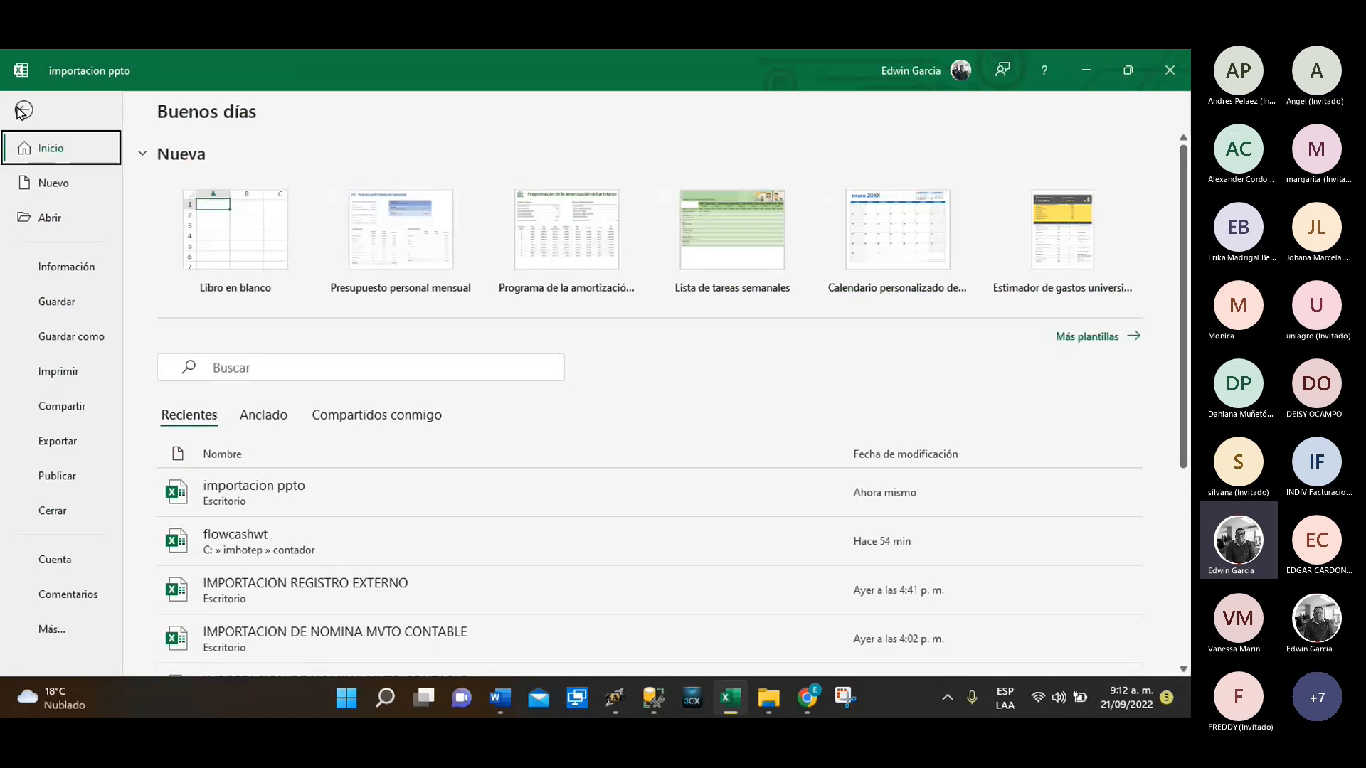
click(72, 341)
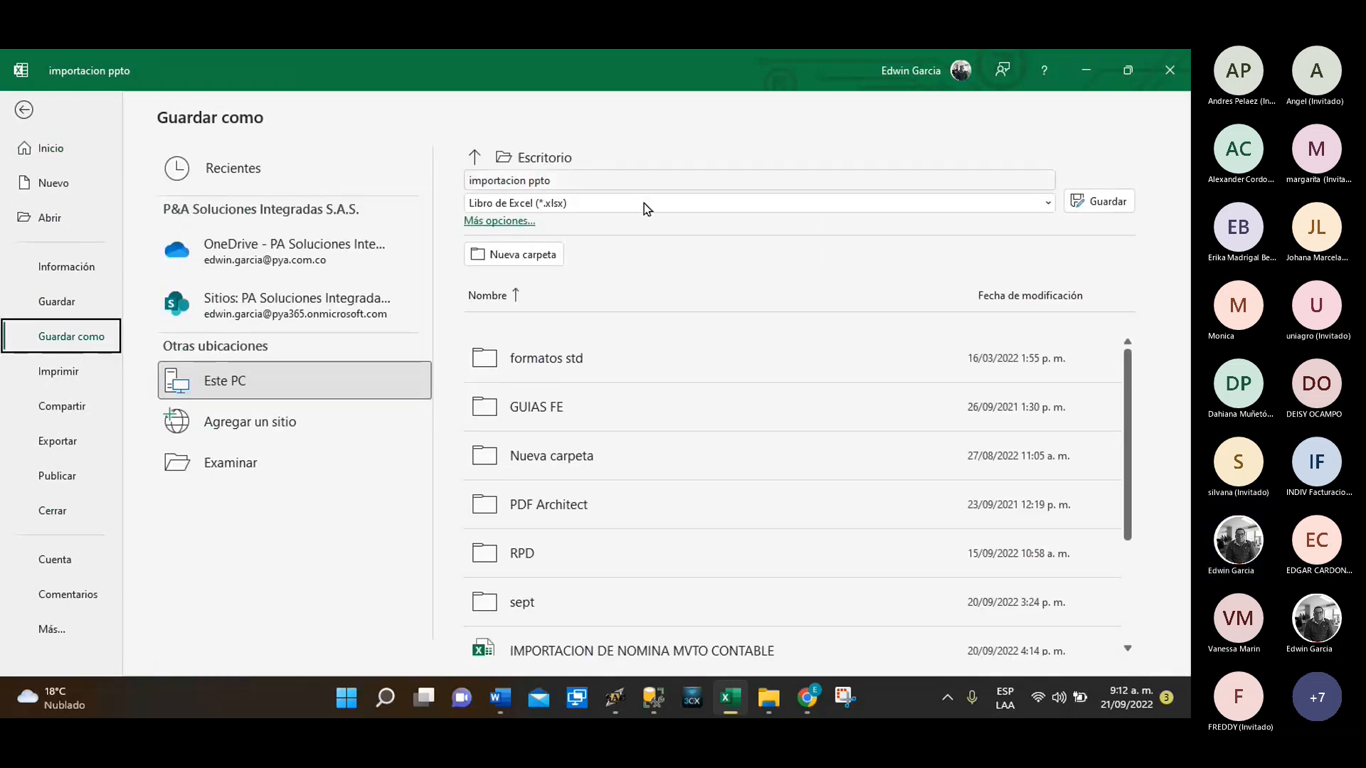
click(643, 202)
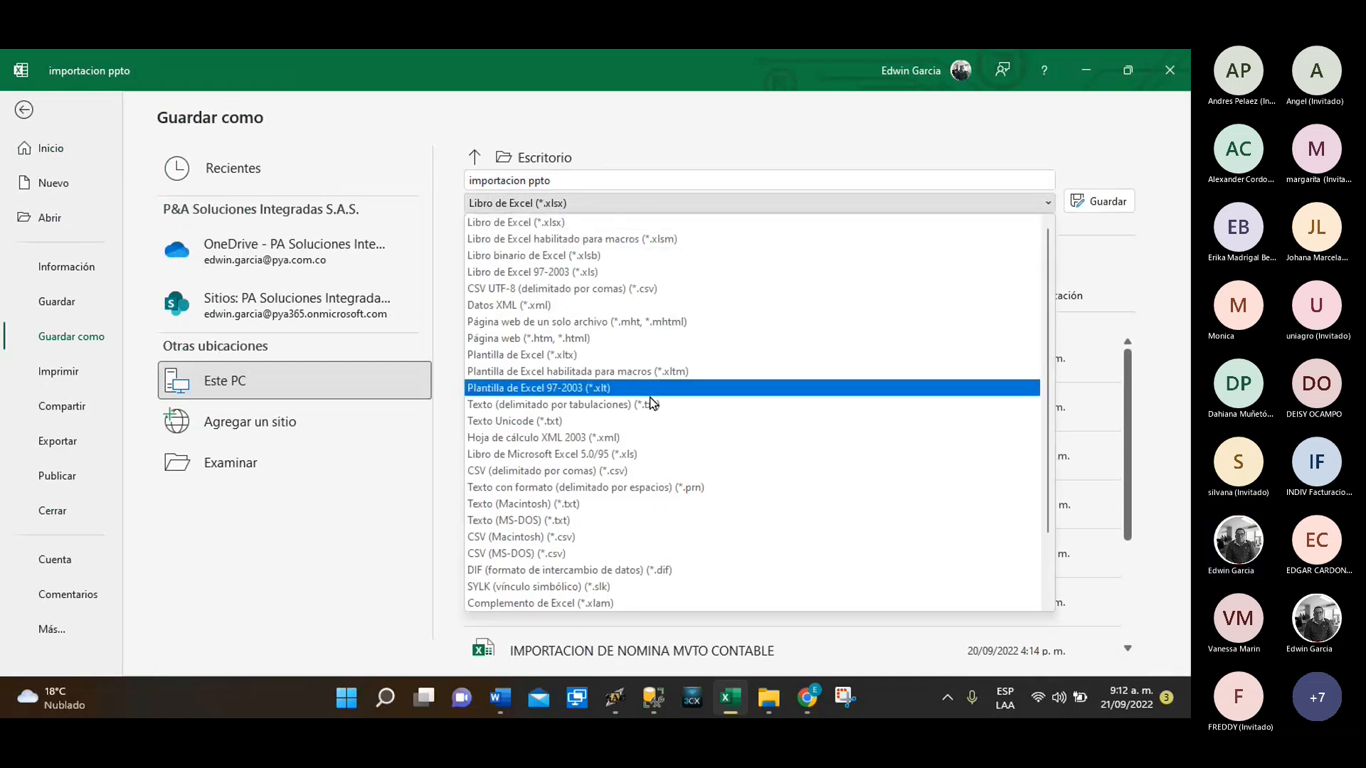
click(586, 471)
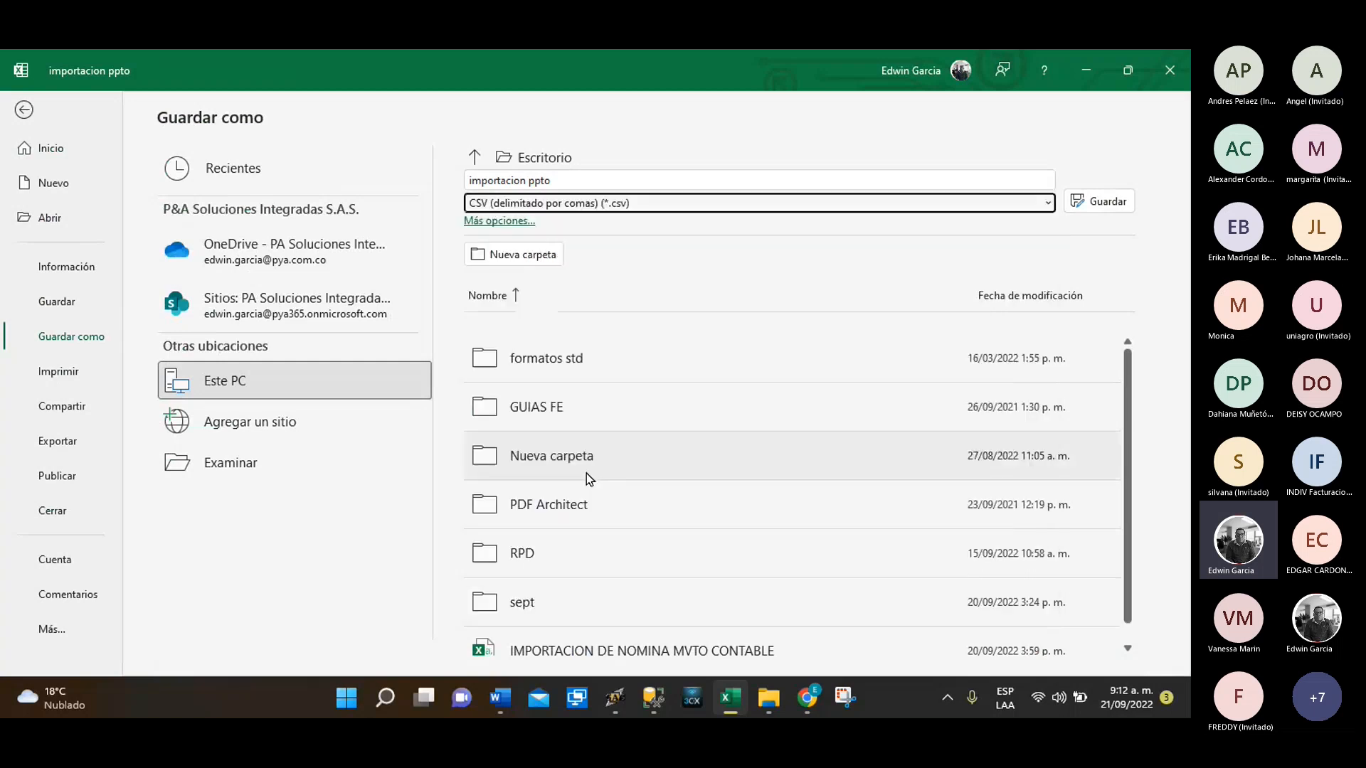
click(589, 179)
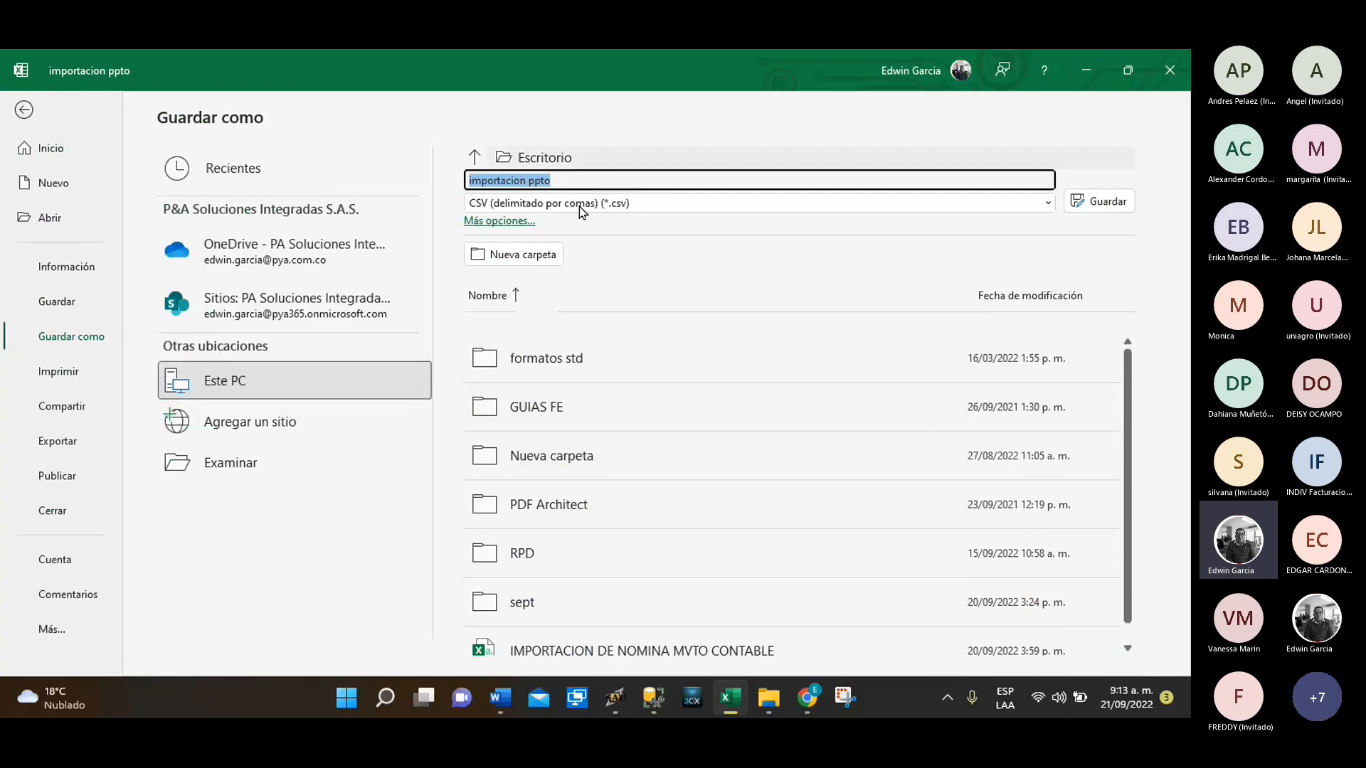
click(588, 175)
text(2022)
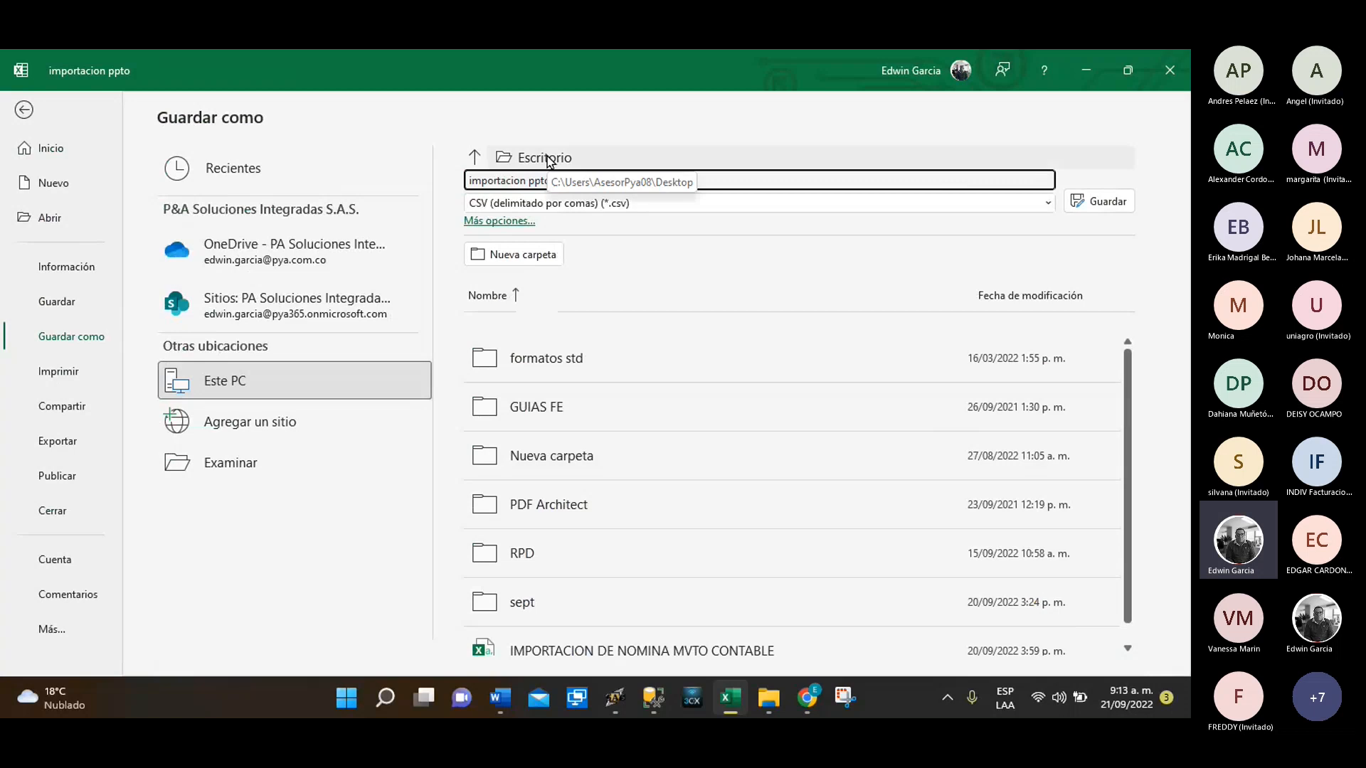
click(1099, 205)
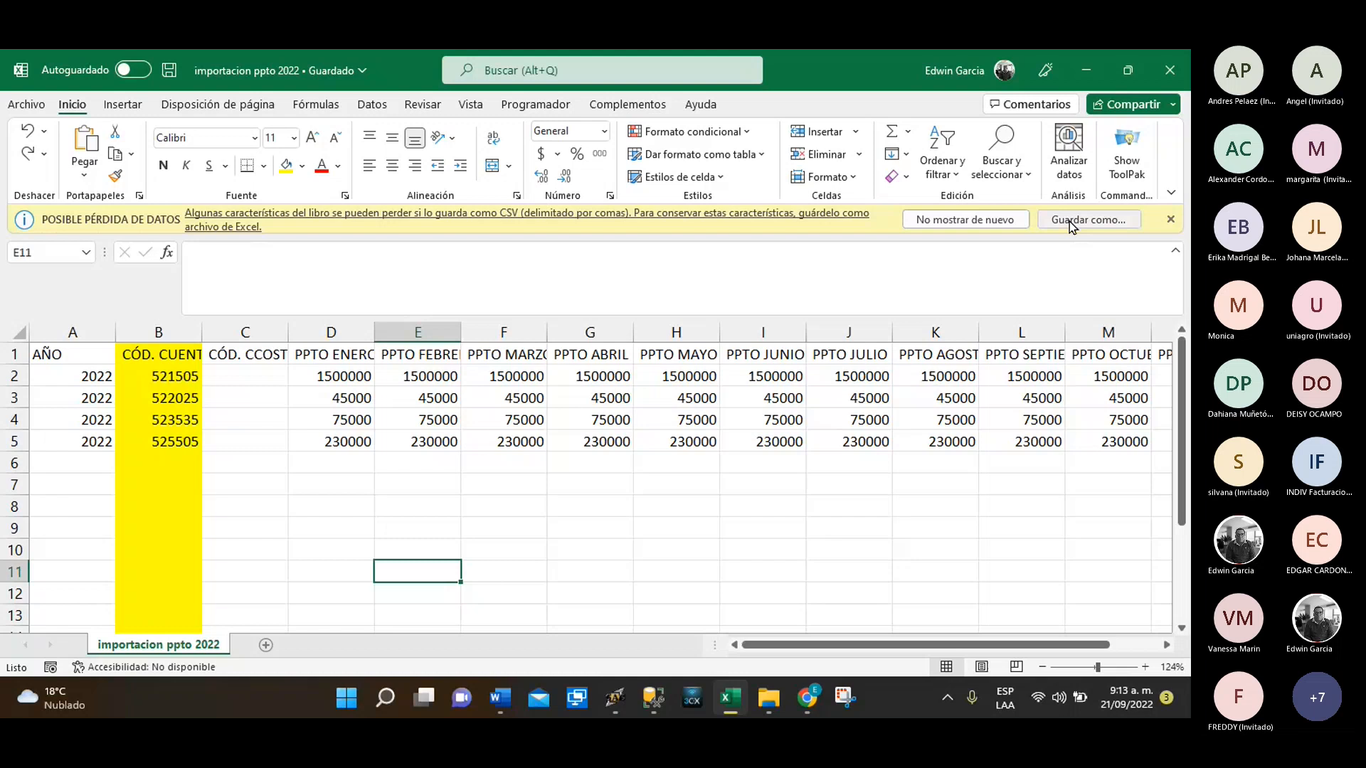
Close the CSV workbook, saving its changes over the existing importacion ppto 2022.csv on the desktop
click(503, 244)
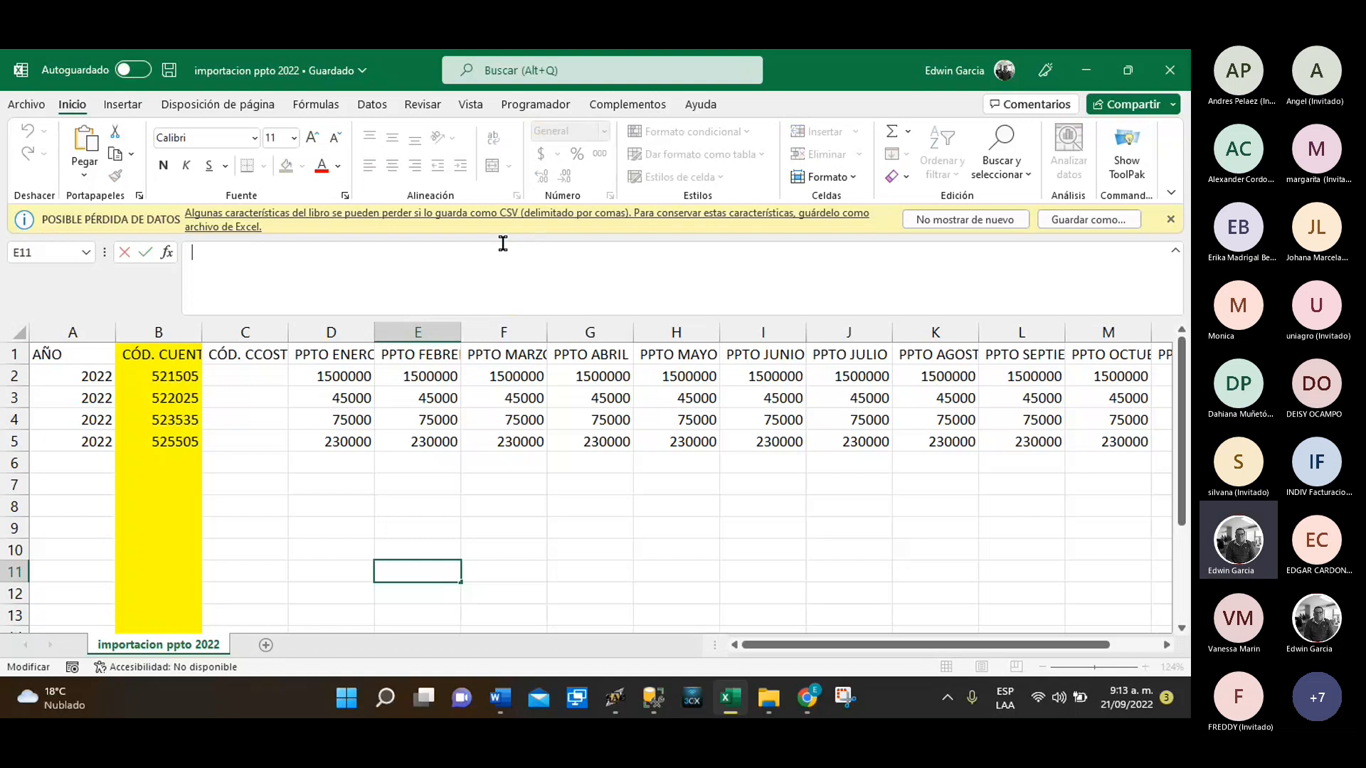
click(1167, 67)
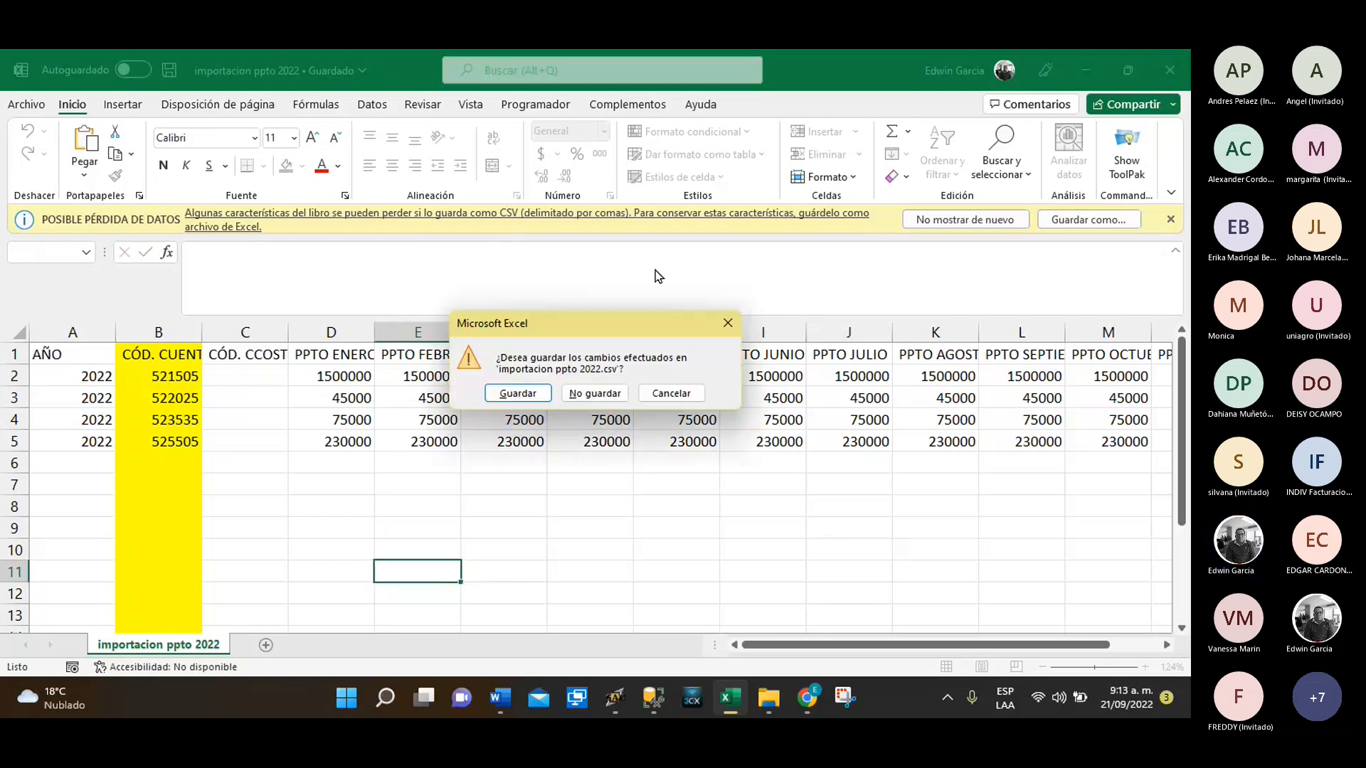
click(506, 397)
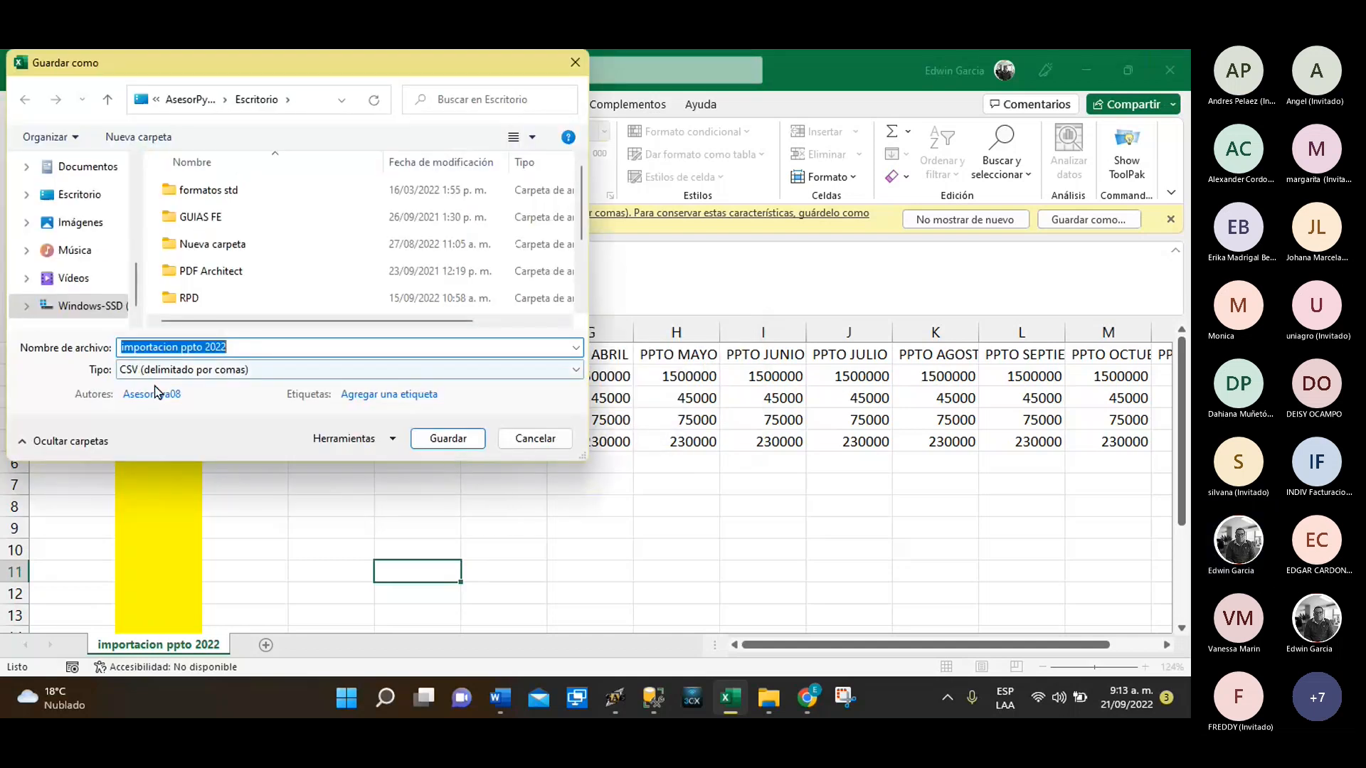
click(457, 444)
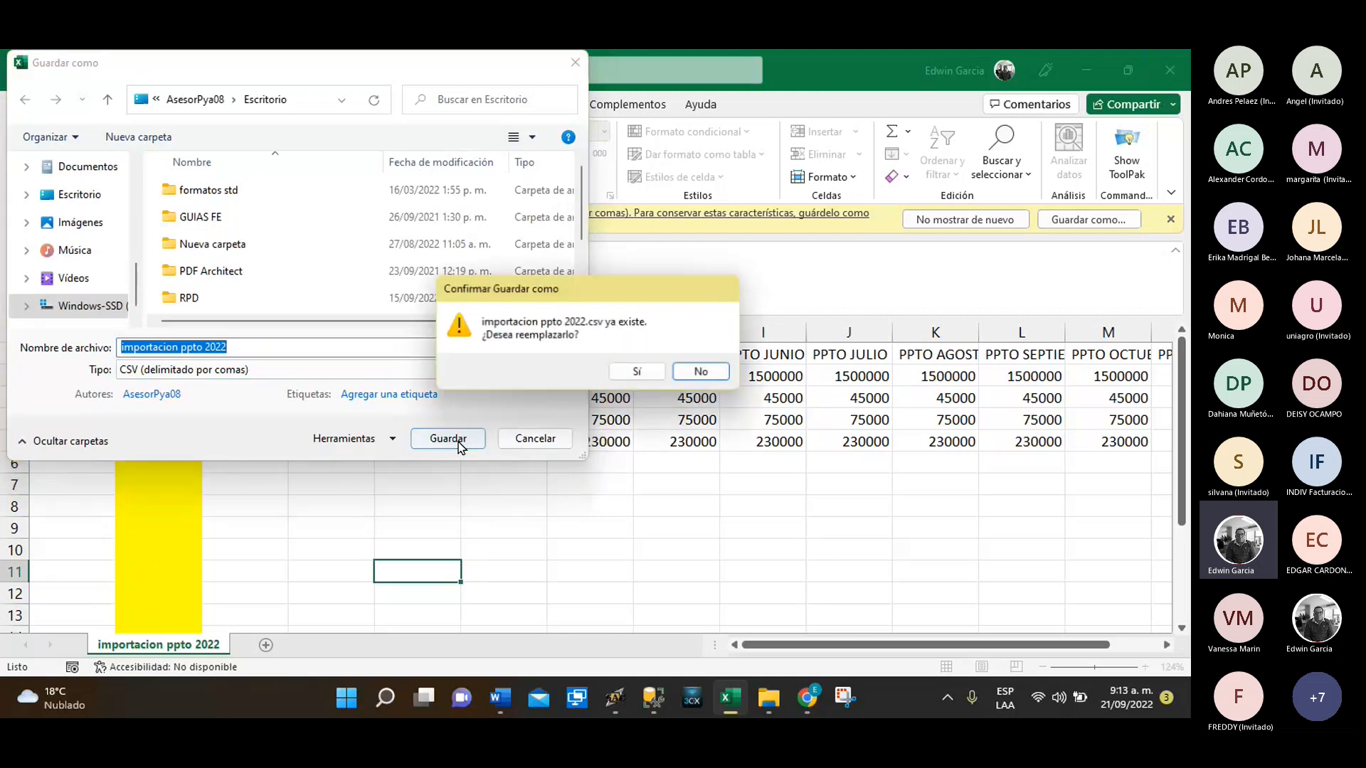
click(632, 370)
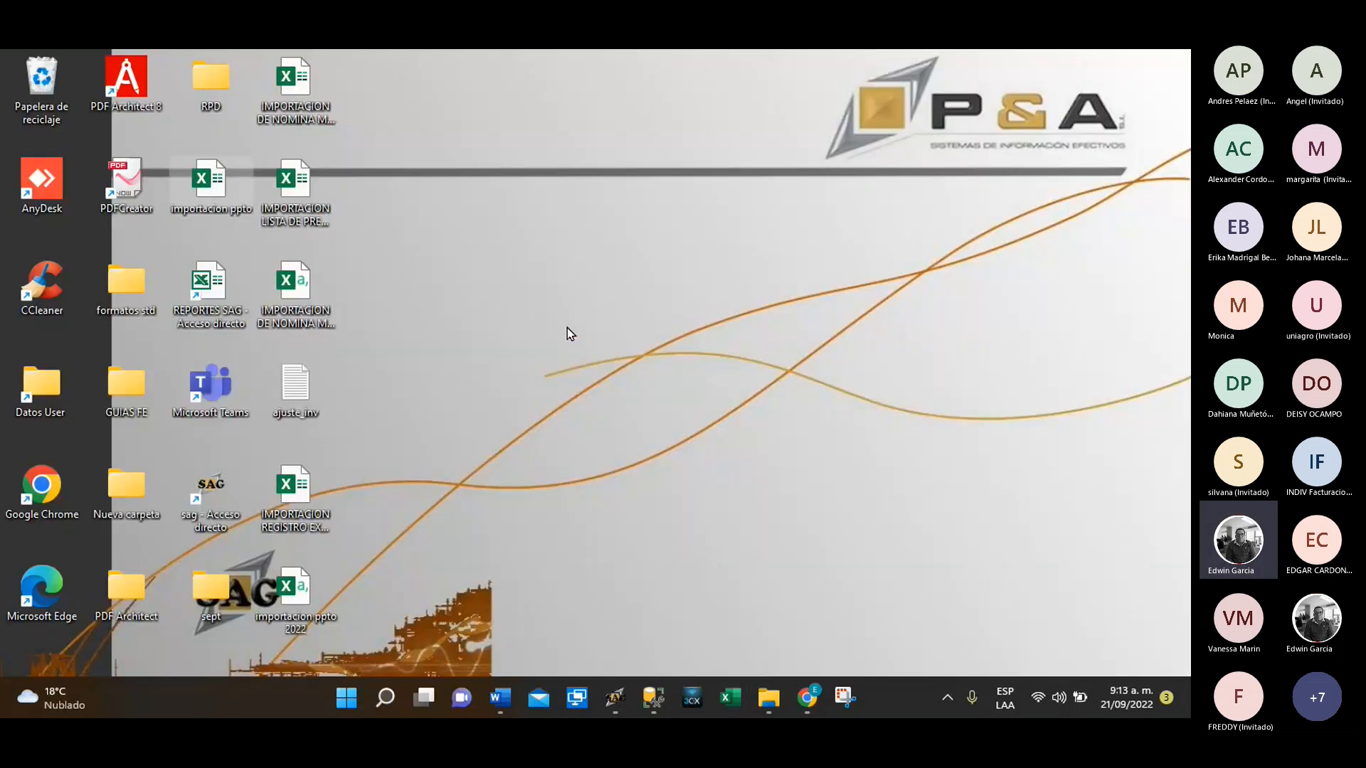
Place the importacion ppto workbook and the importacion ppto 2022 CSV side by side on an empty area of the desktop
click(299, 582)
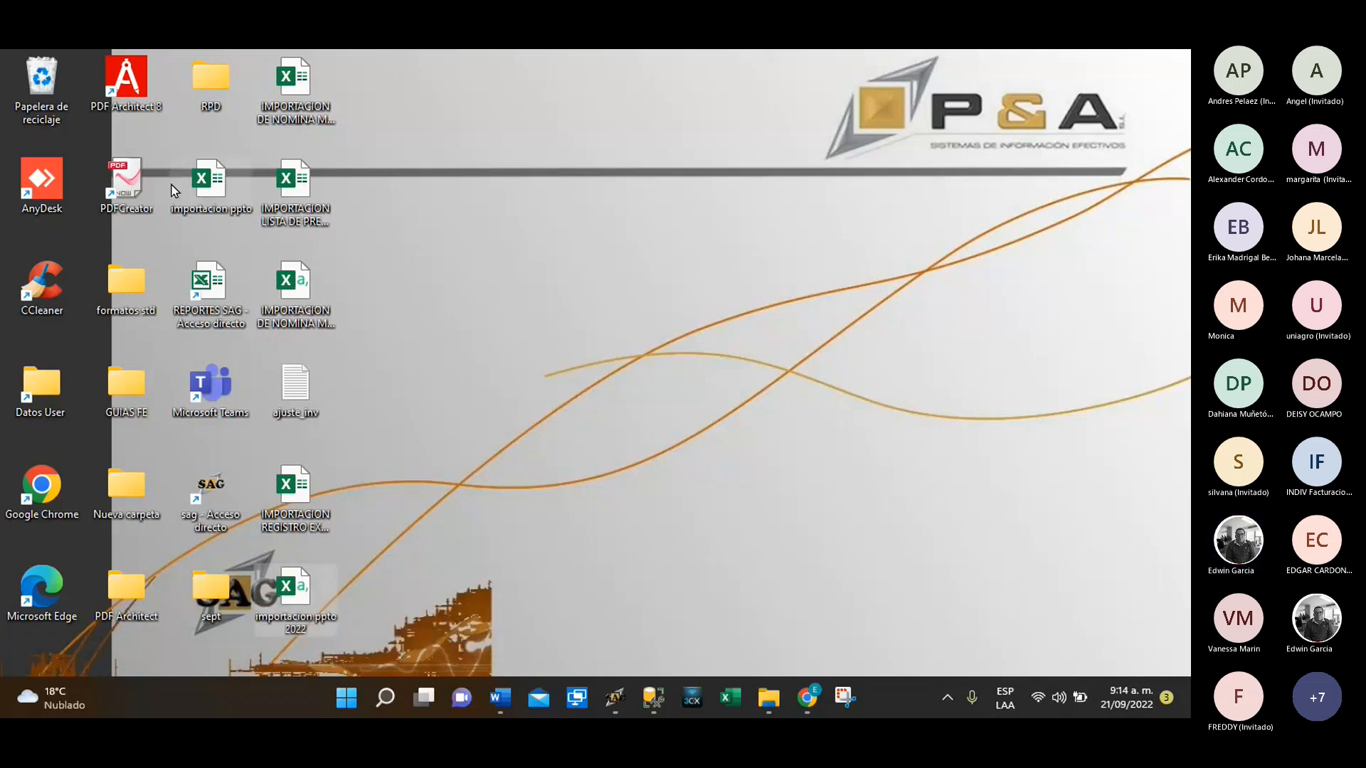
drag(209, 182, 653, 314)
drag(320, 601, 721, 293)
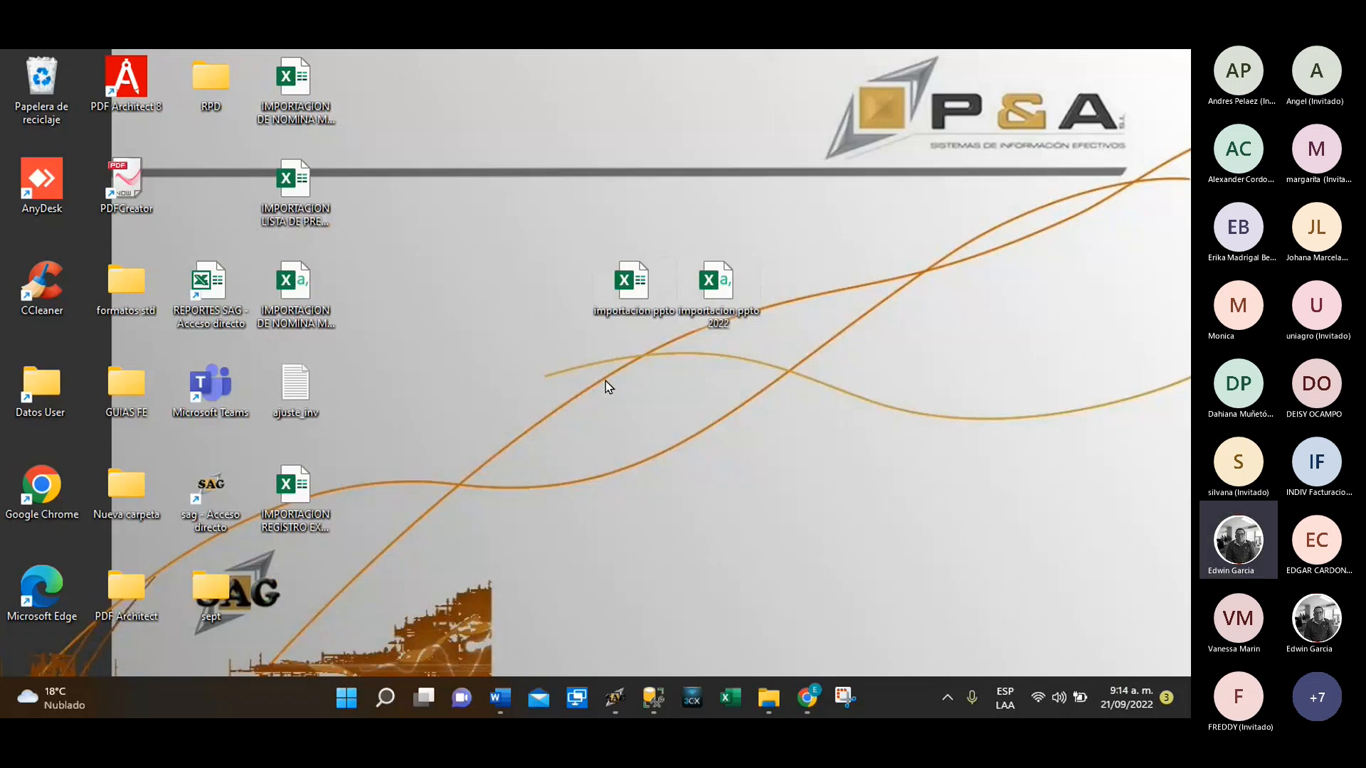
drag(720, 281, 735, 282)
Switch to SAG and look up the budget for ENERO 2022 in the Presupuesto module
click(612, 696)
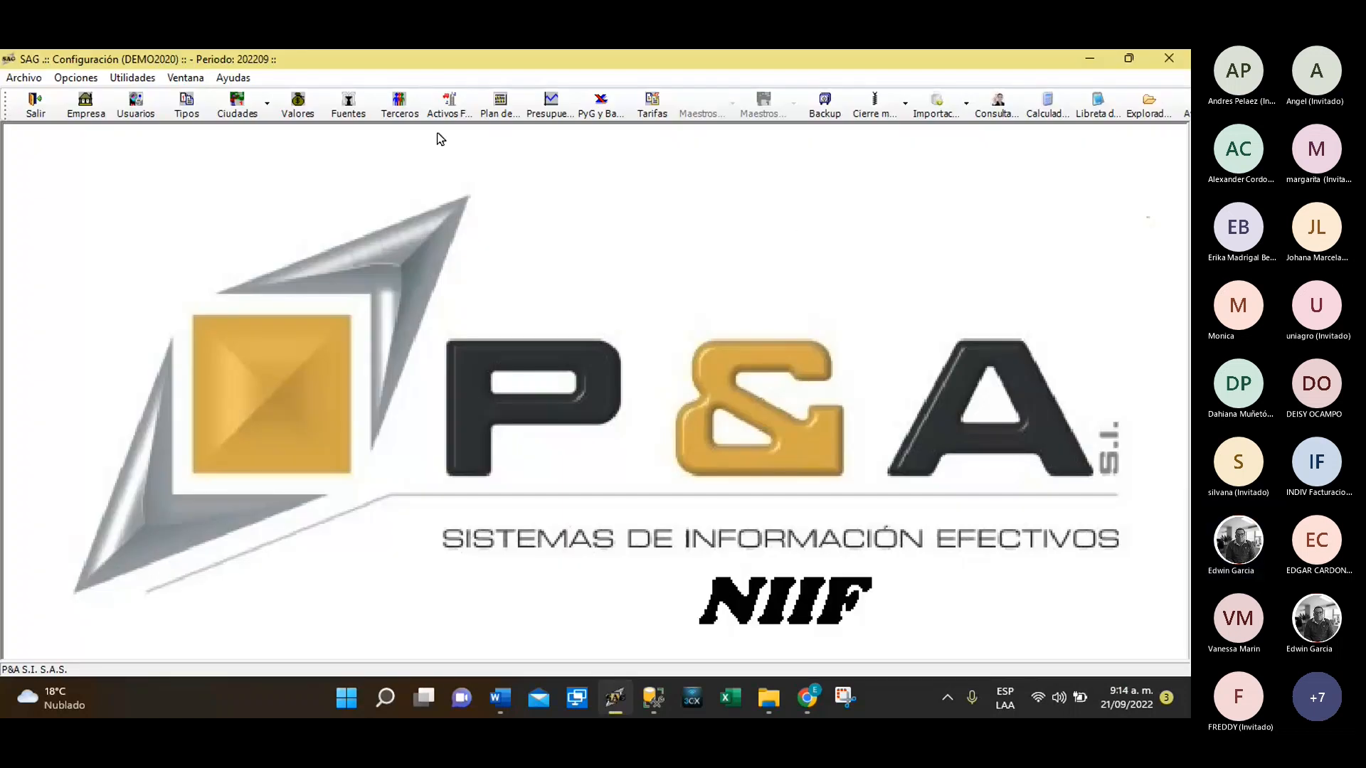
click(548, 107)
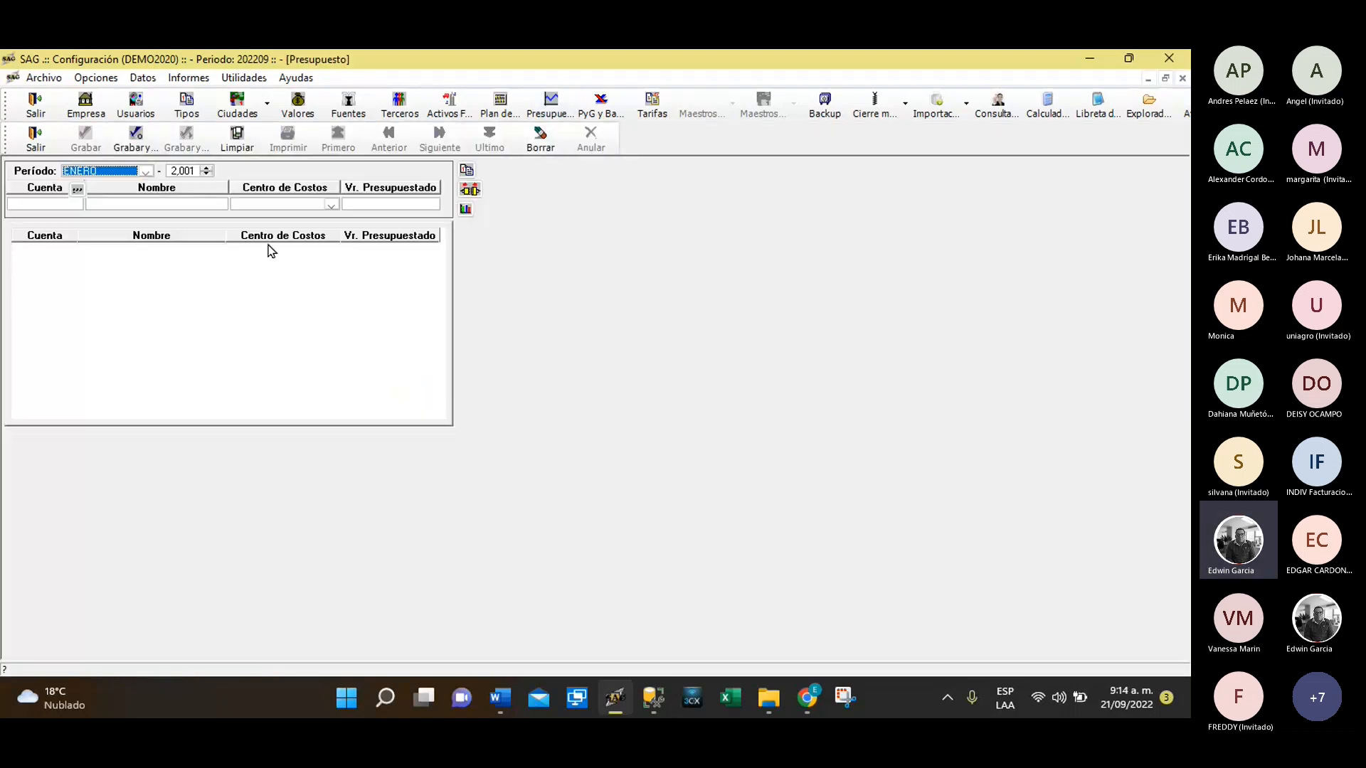
key(Tab)
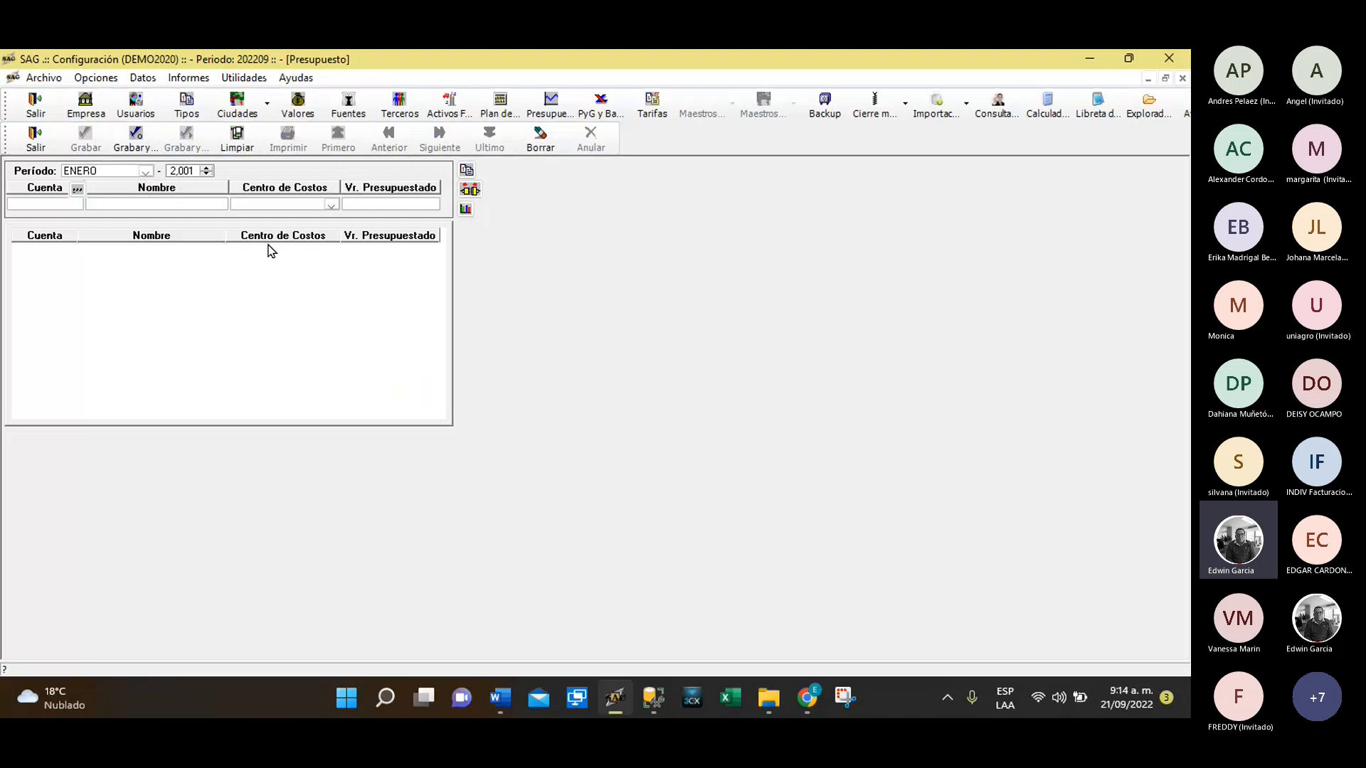
text(022)
key(Tab)
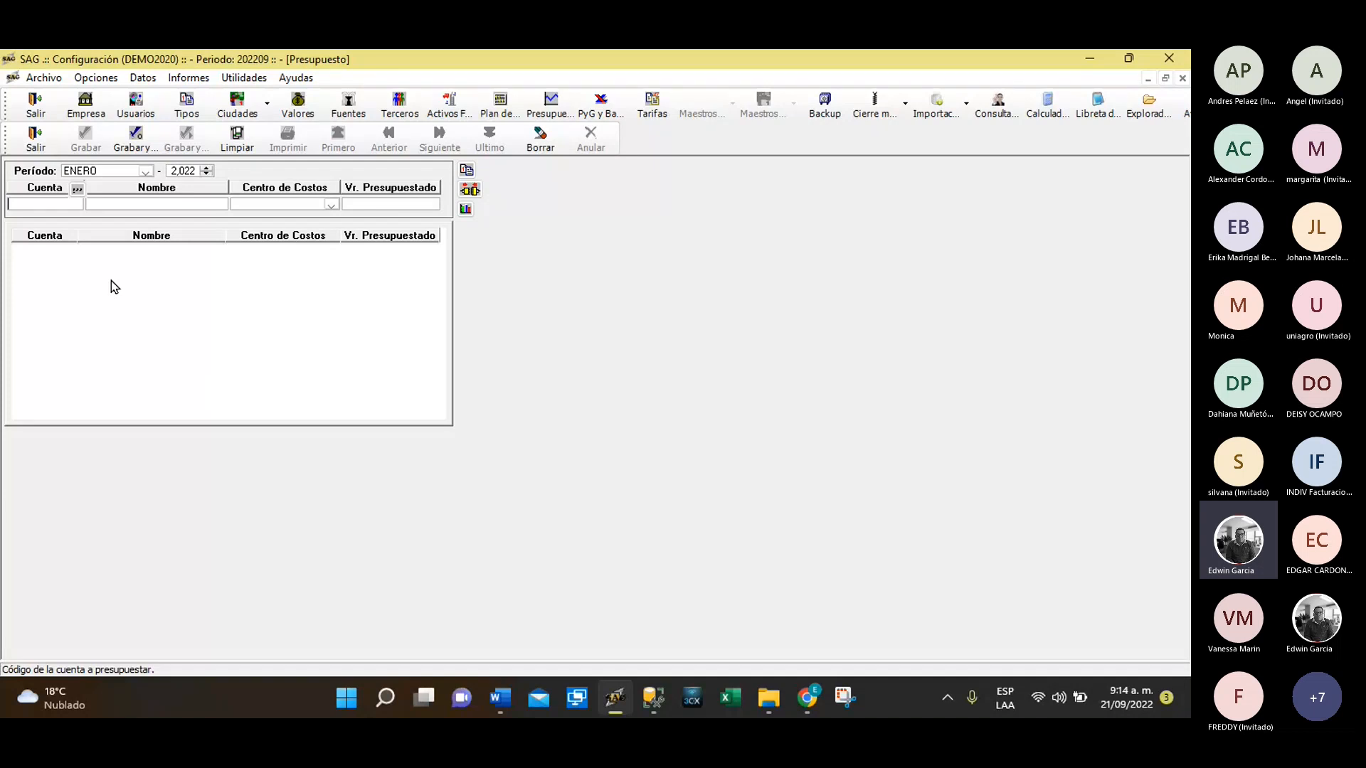
Check the budget for SEPTIEMBRE 2022 and close the Presupuesto window
click(147, 173)
scroll(131, 244, down, 1)
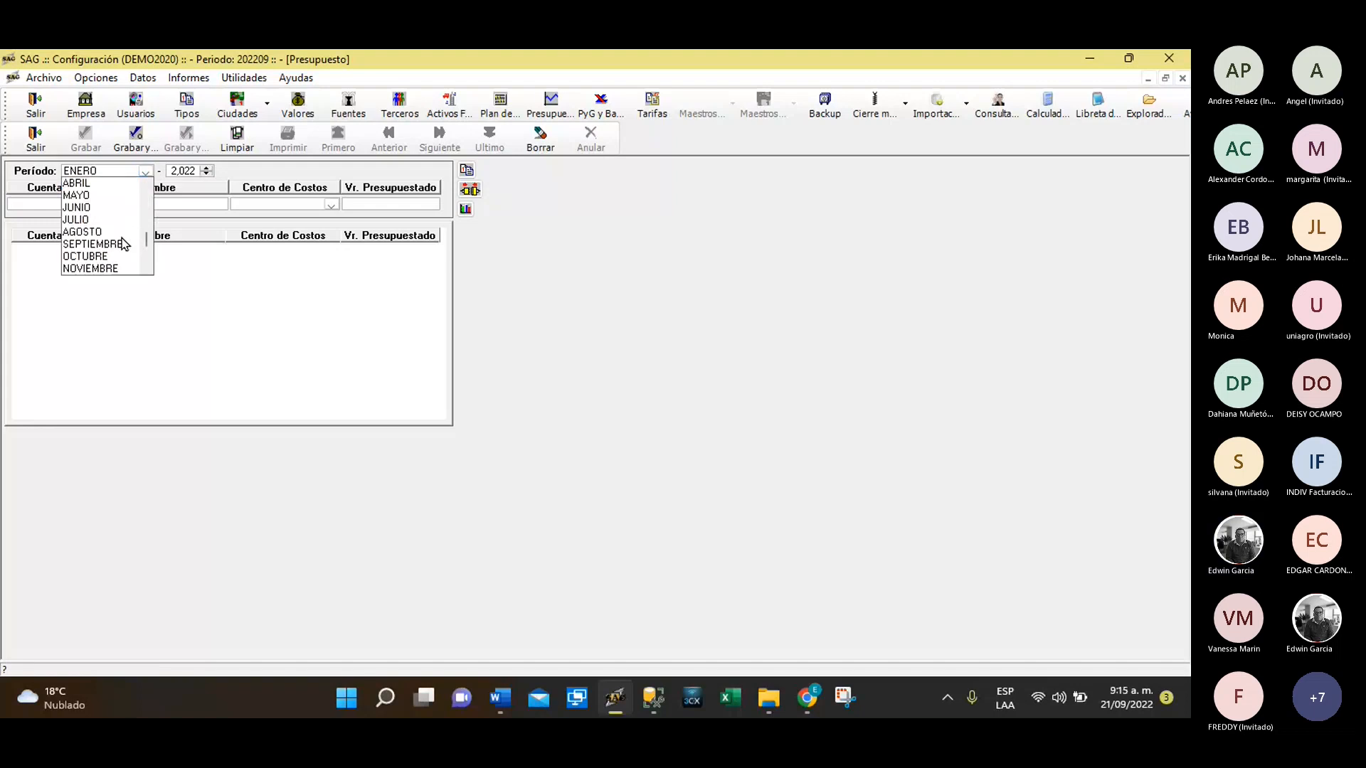
click(105, 245)
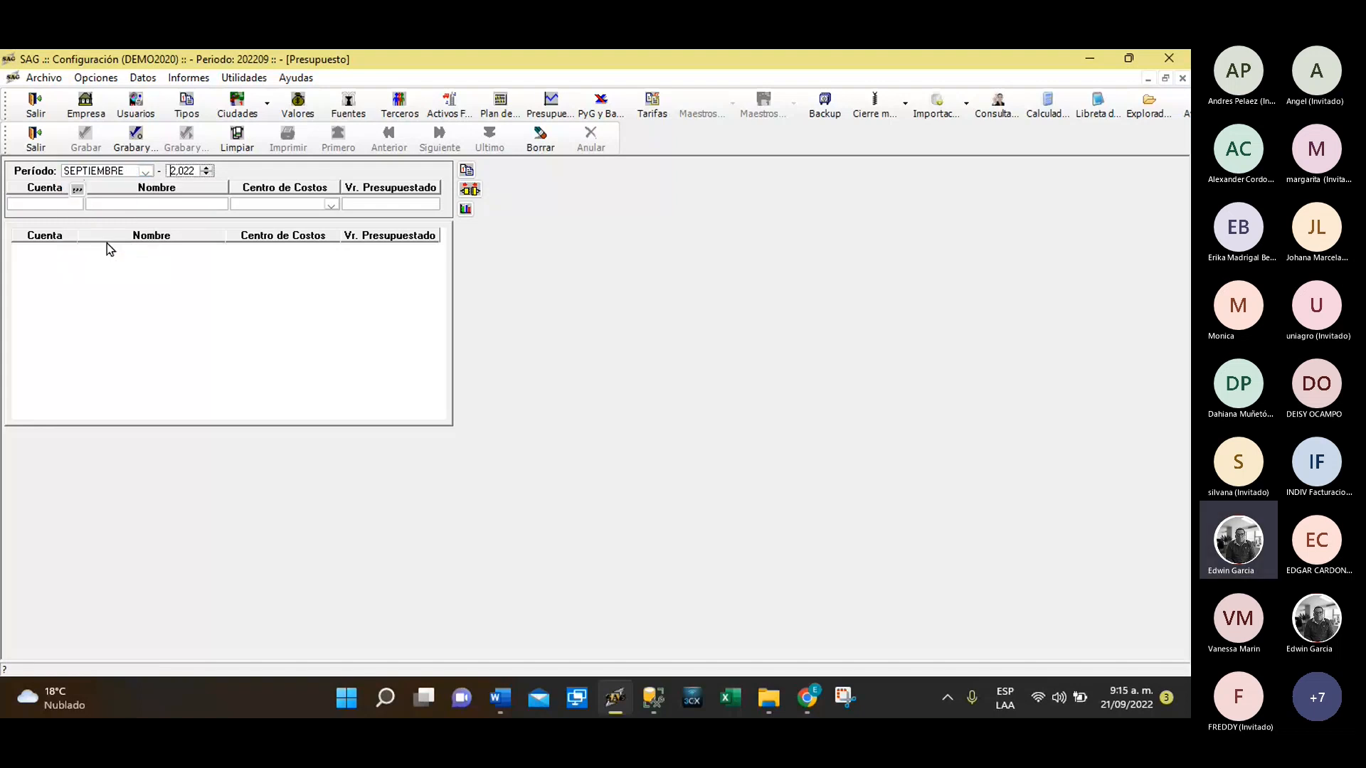
key(Tab)
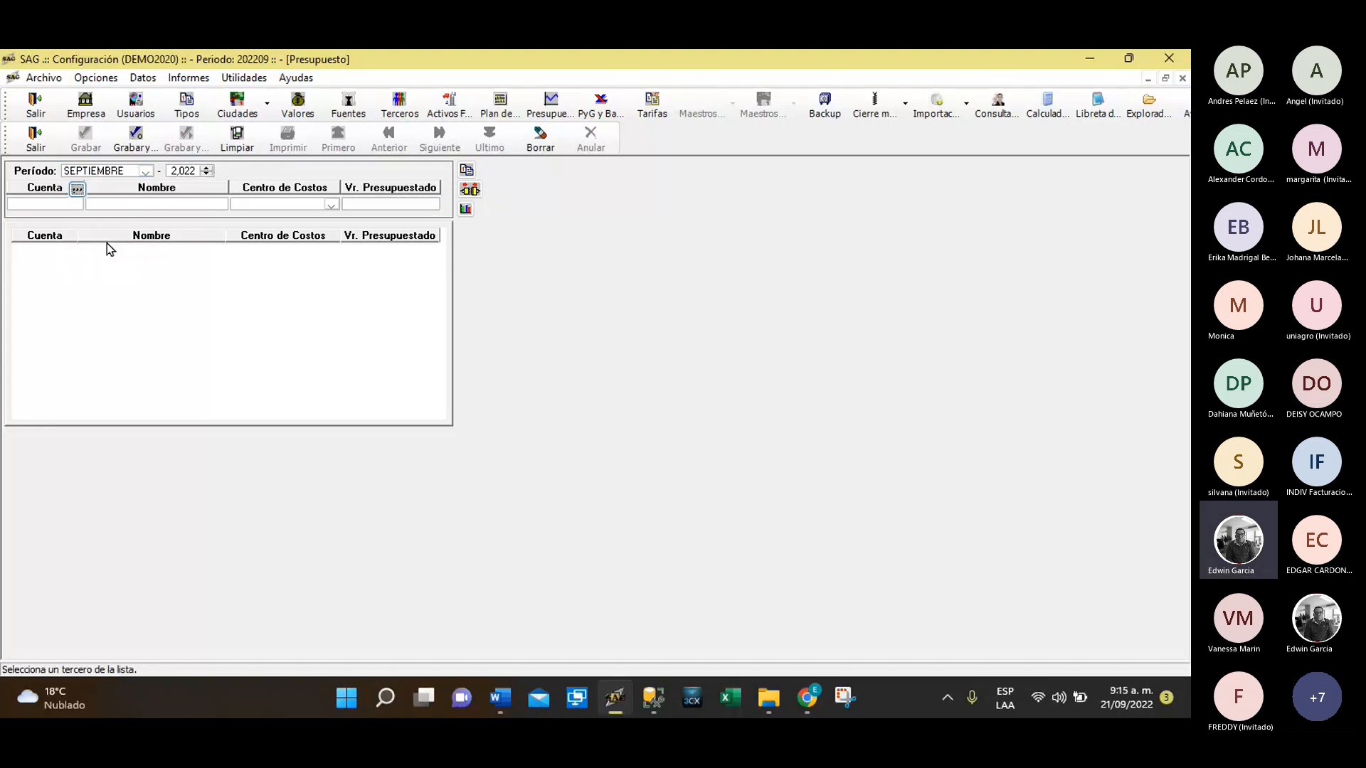
click(41, 135)
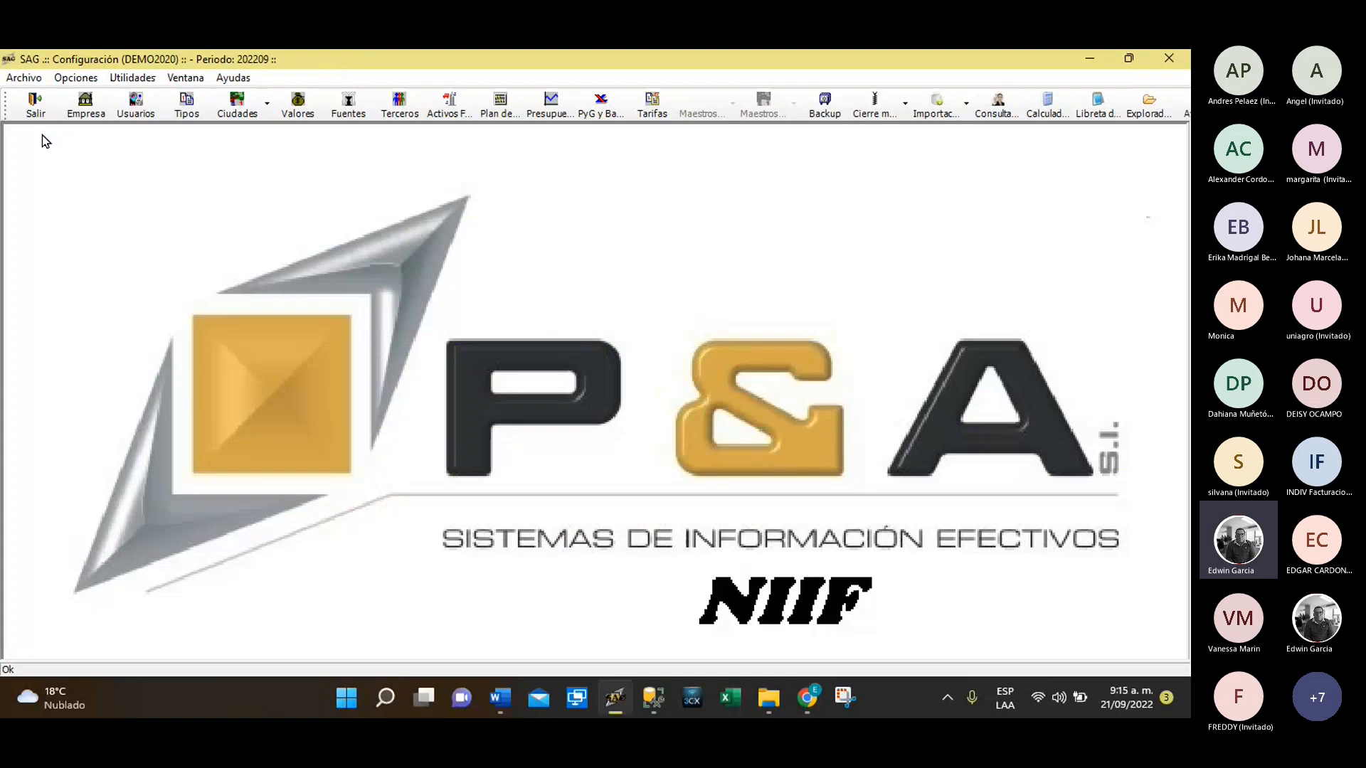
Open the master data import (Importacion de Maestros) and choose Presupuesto as the data to import
click(130, 80)
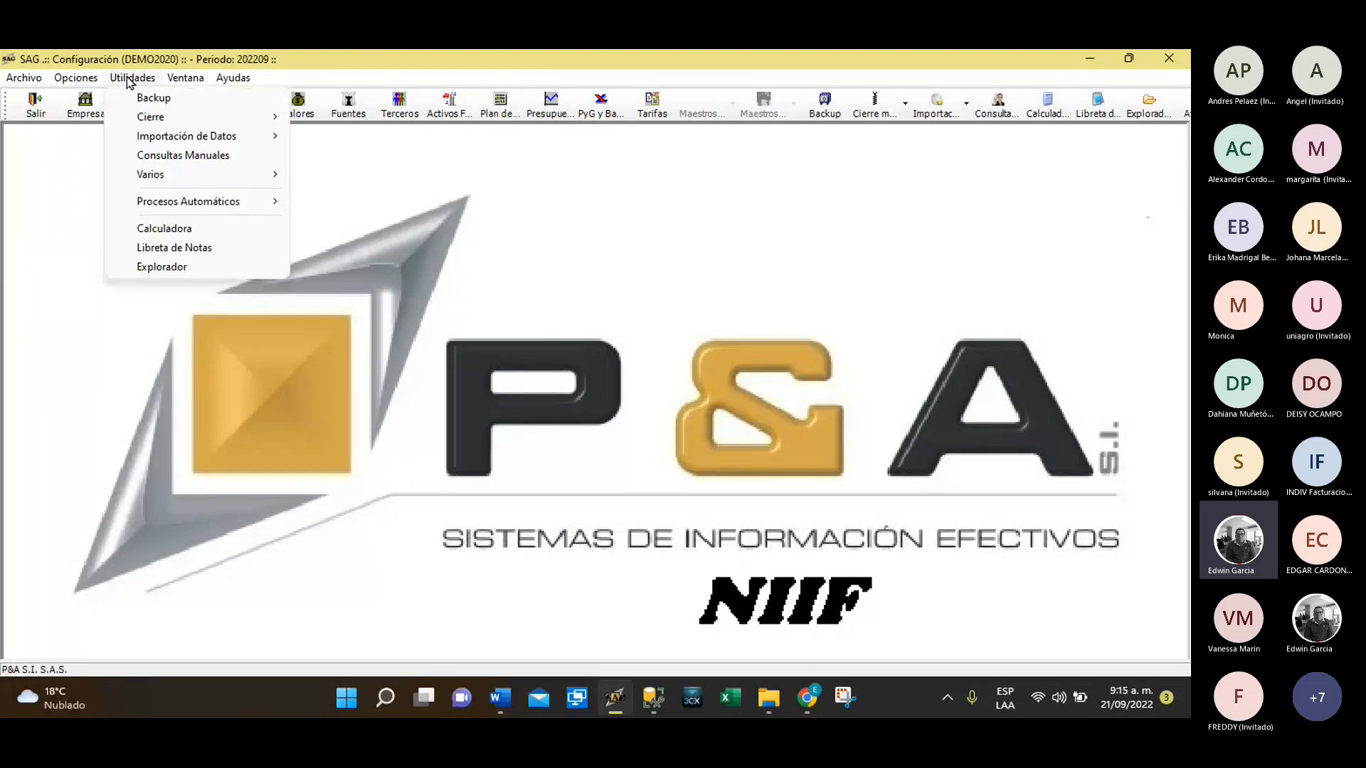
mouse_move(190, 148)
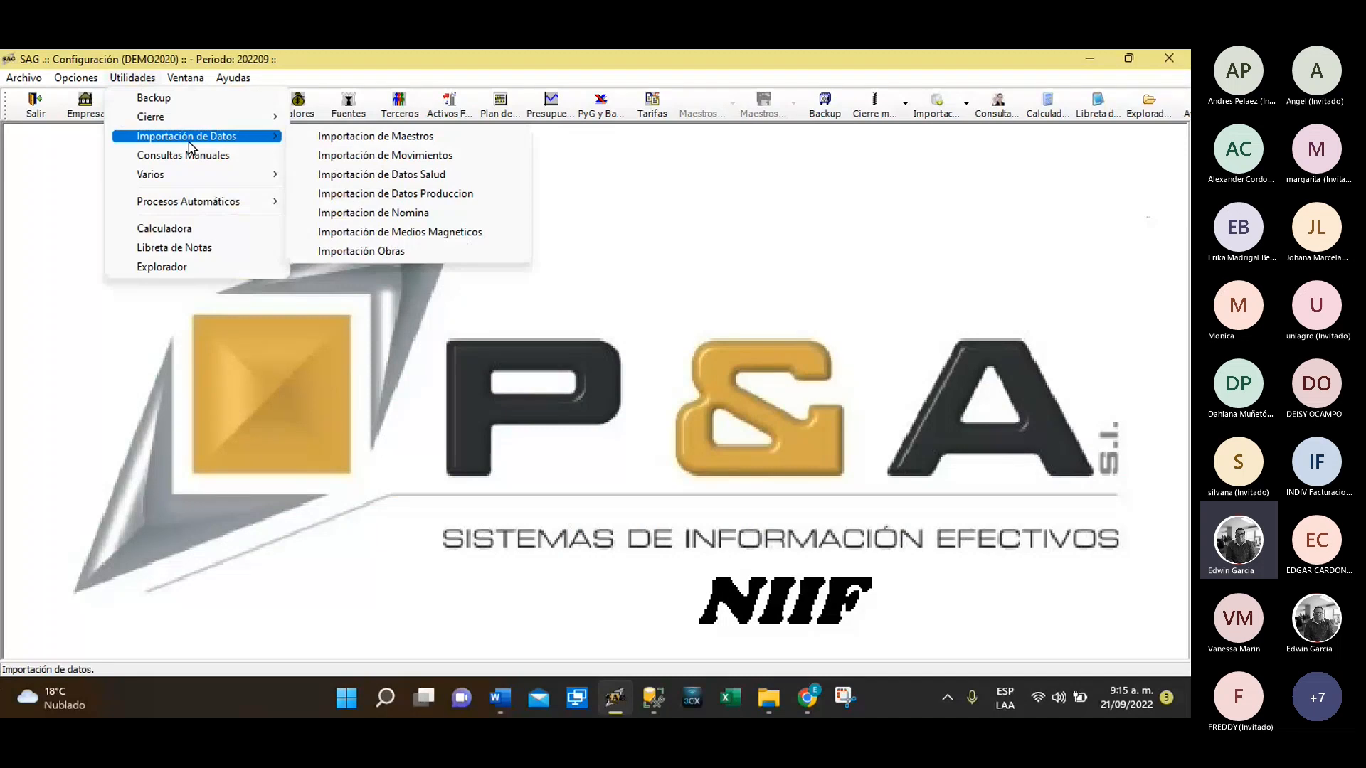
click(402, 137)
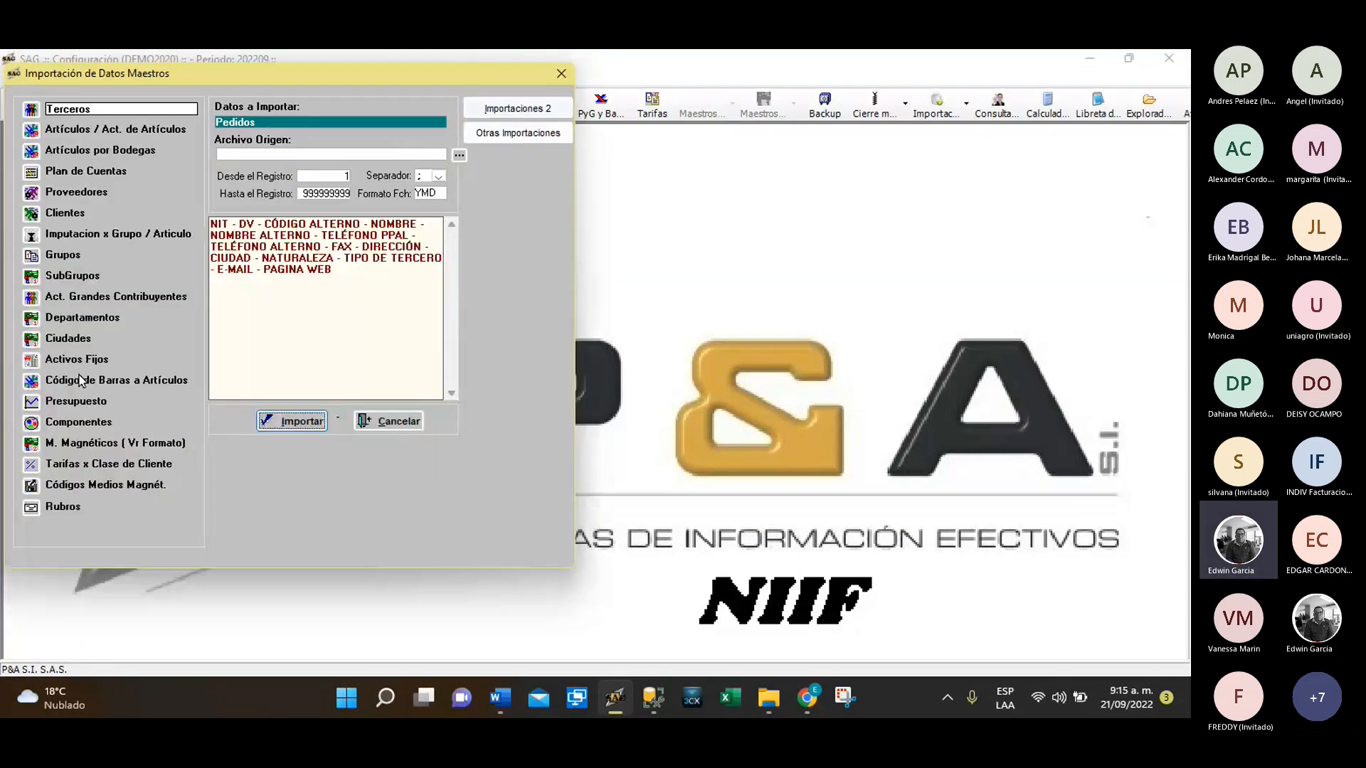
click(39, 403)
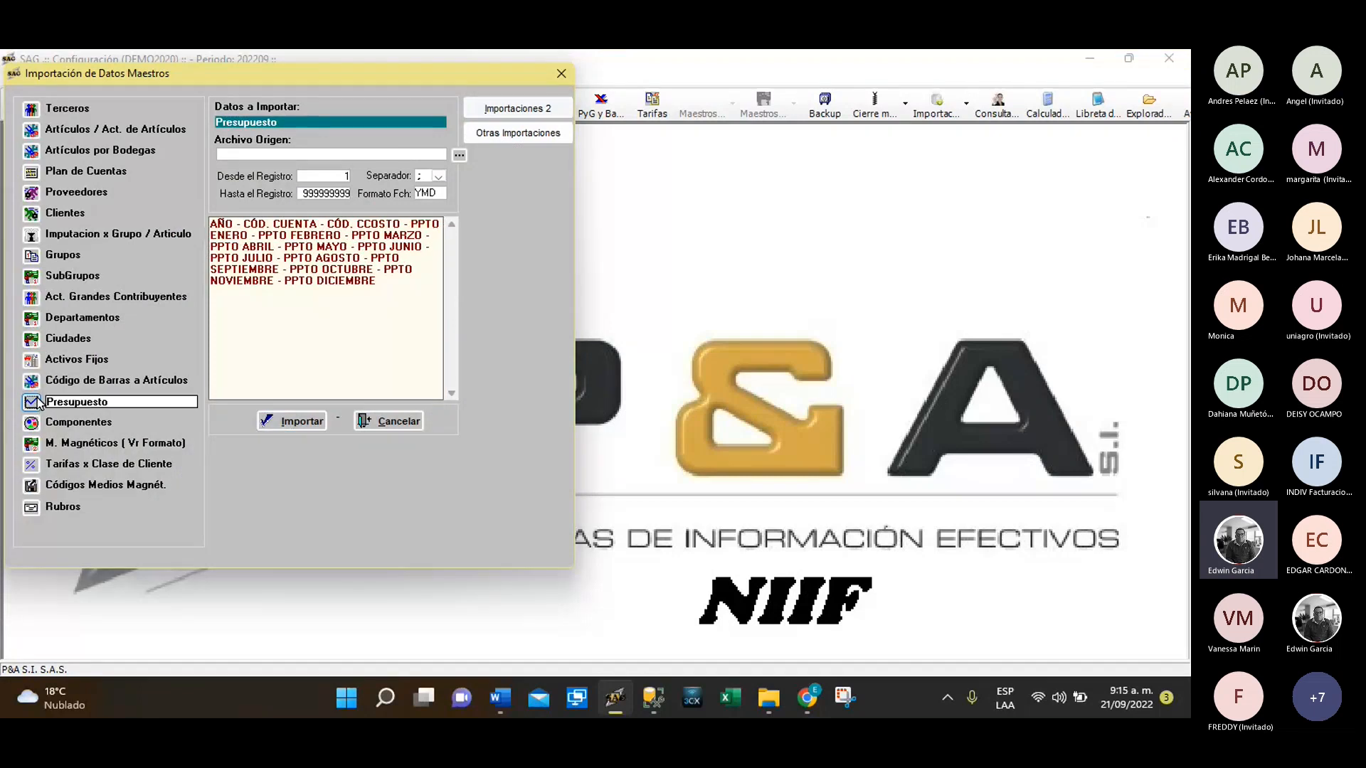
Select the importacion ppto 2022 CSV on the desktop as the source file for the import
click(459, 156)
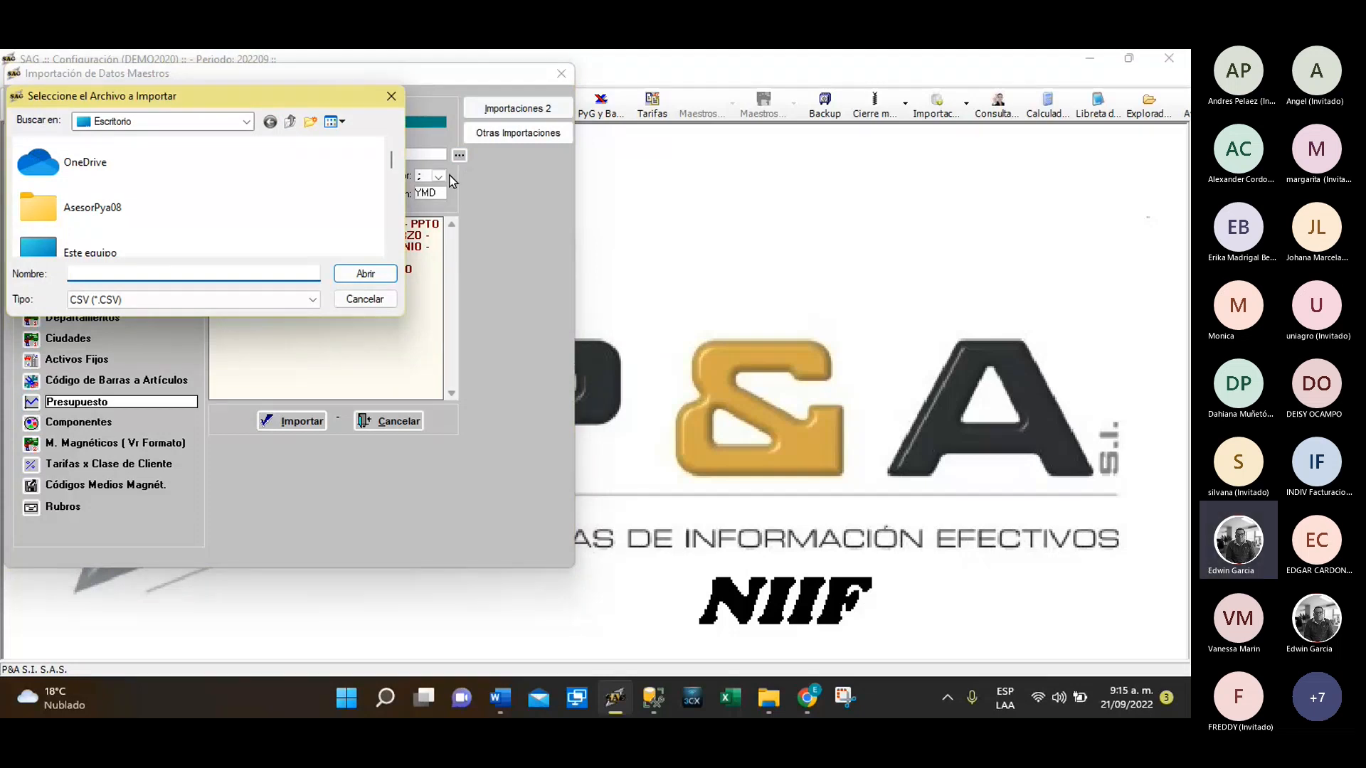
scroll(394, 252, down, 5)
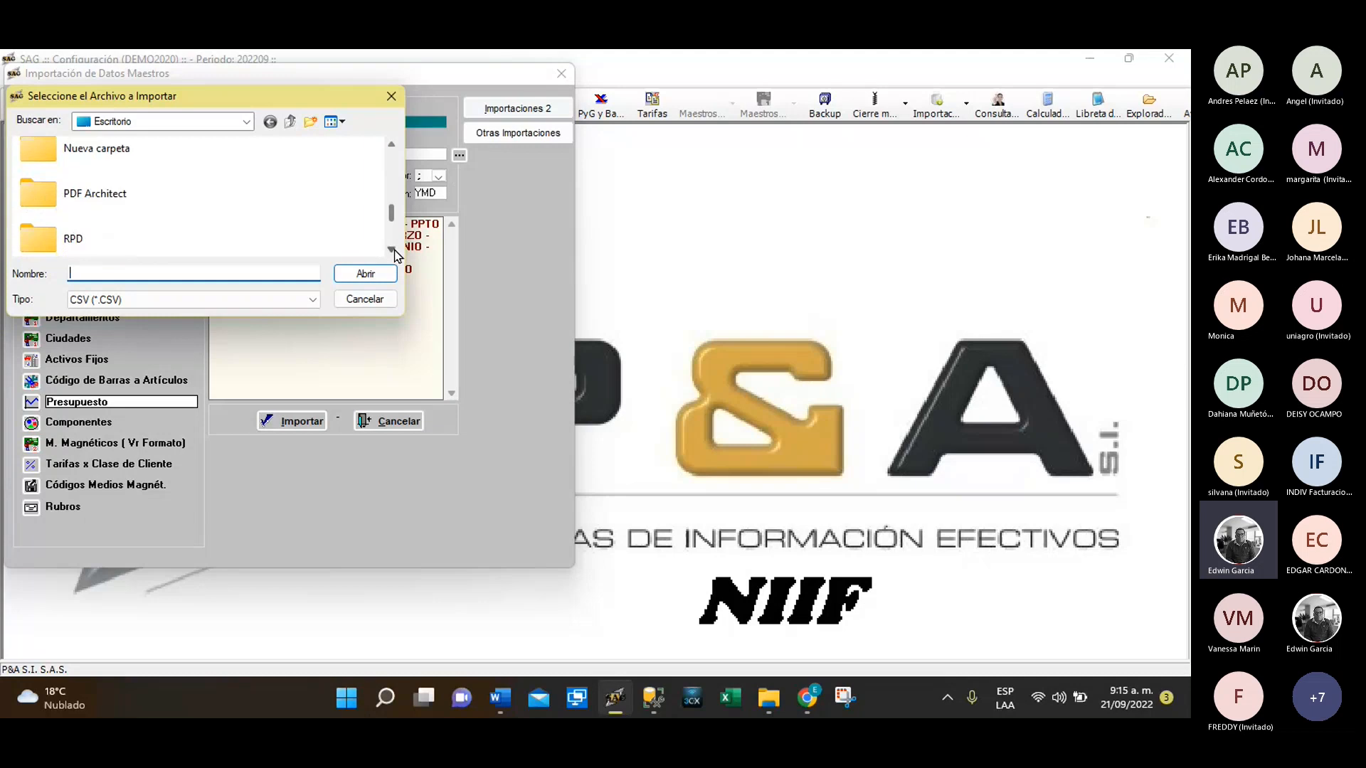
scroll(396, 255, down, 3)
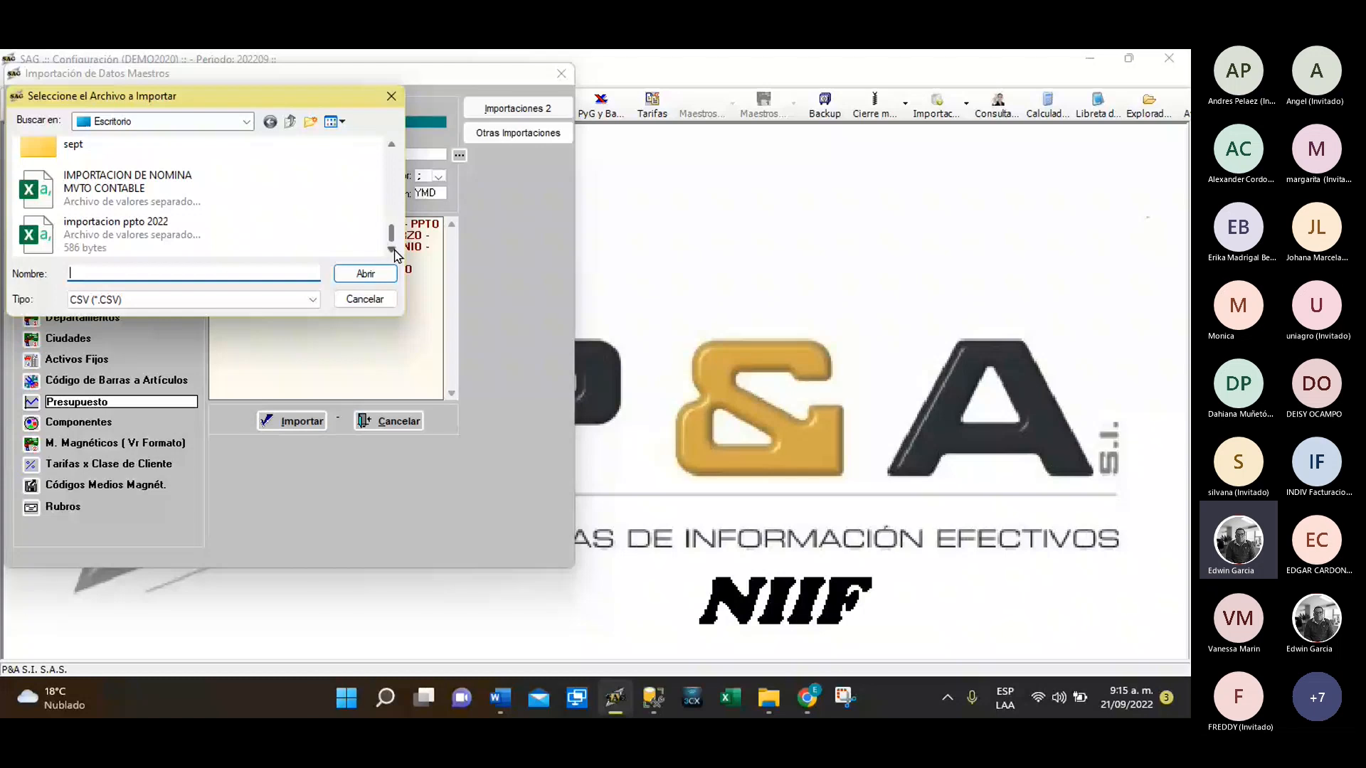
click(118, 233)
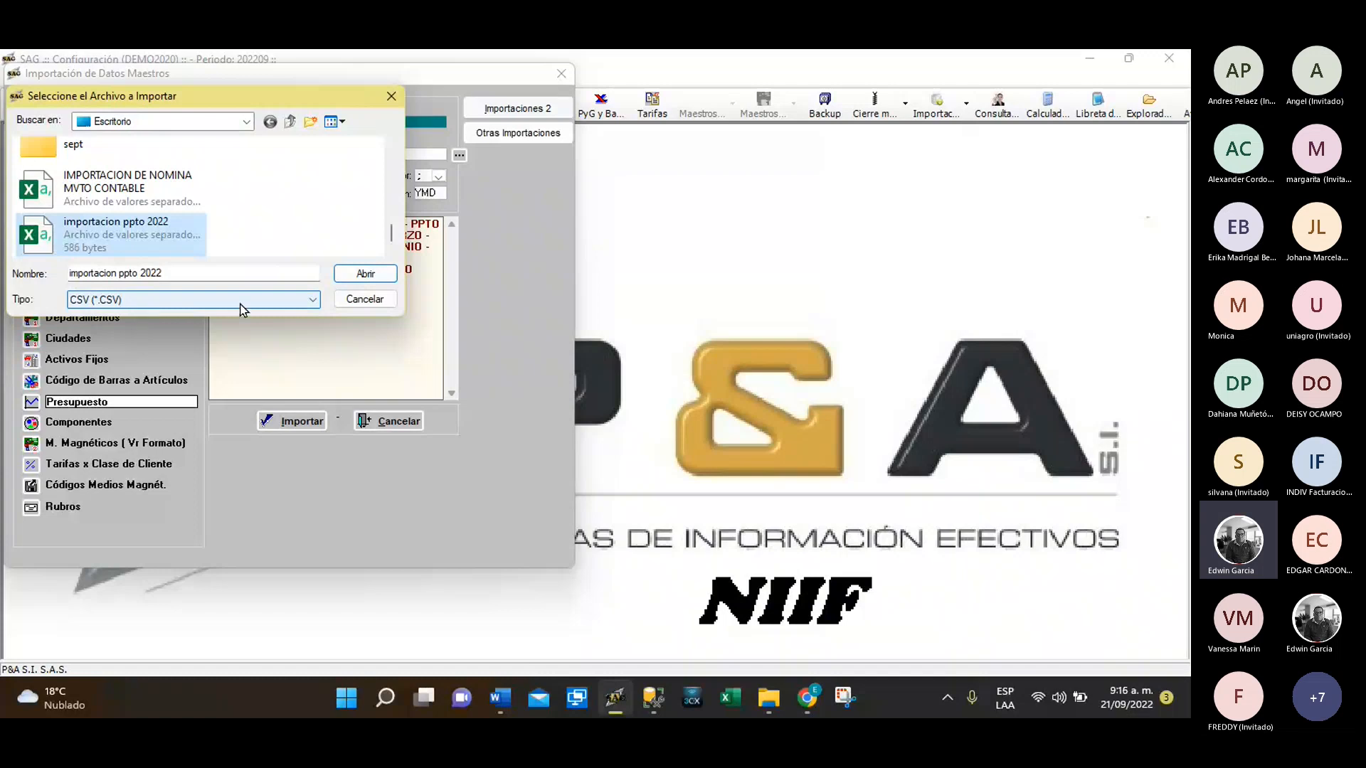
click(366, 276)
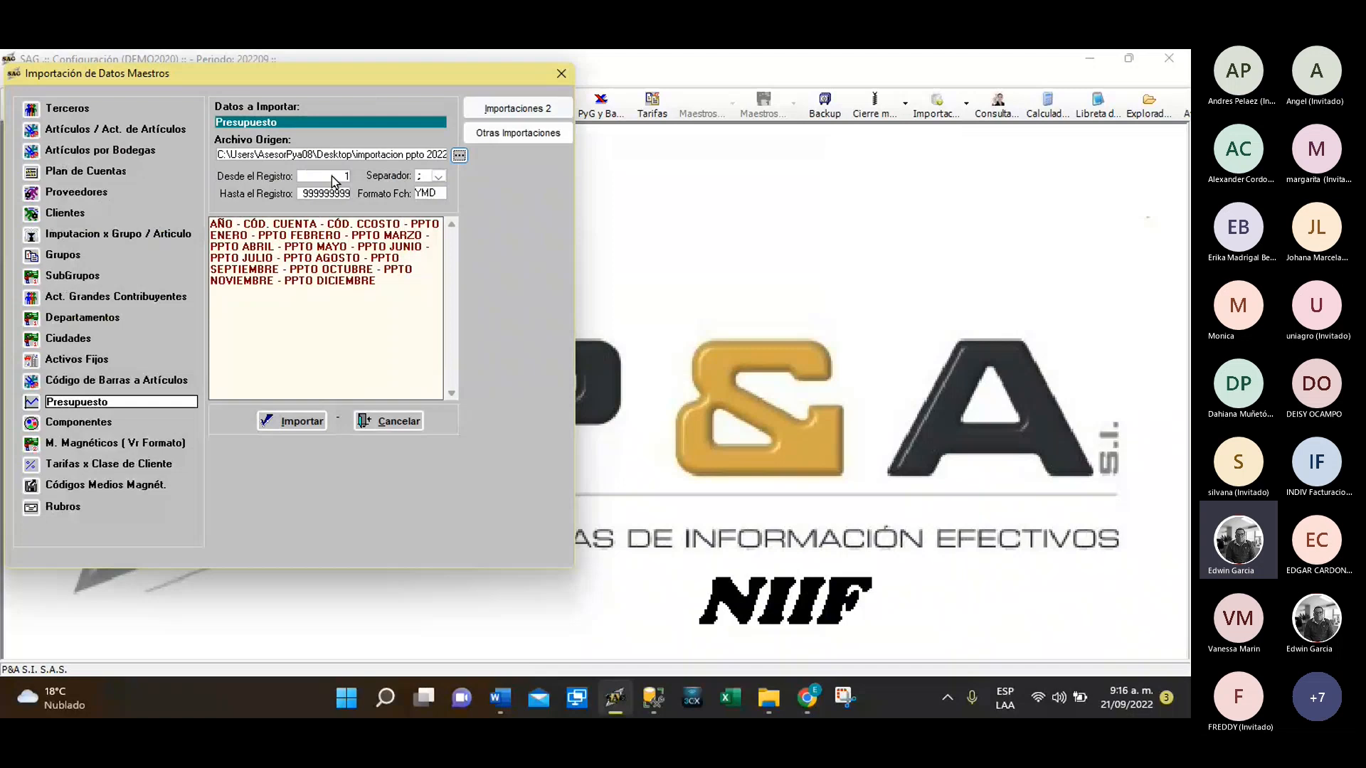
Import the budget from record 2 to record 6 without multiplying the values by 1000
click(331, 177)
text(2)
key(Tab)
key(BackSpace)
key(Tab)
click(274, 422)
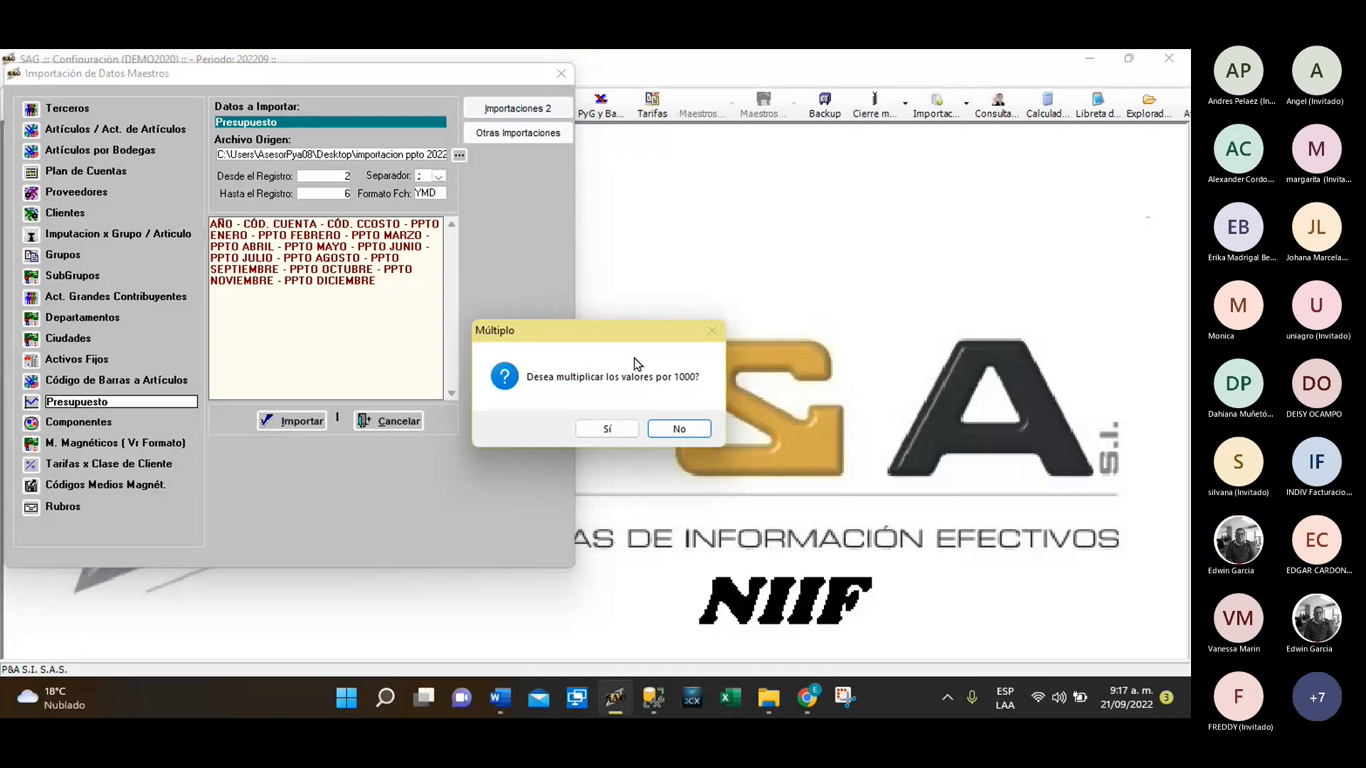
drag(621, 343, 606, 252)
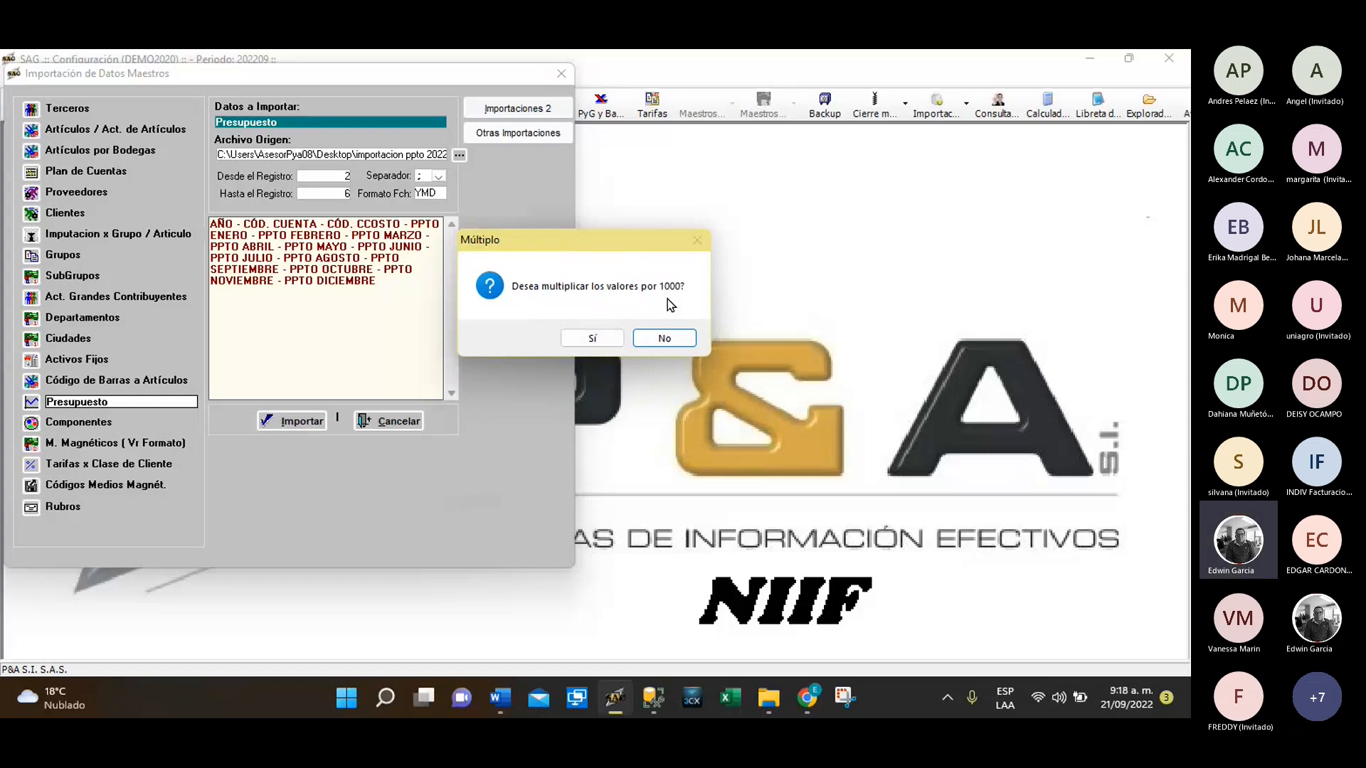
click(664, 340)
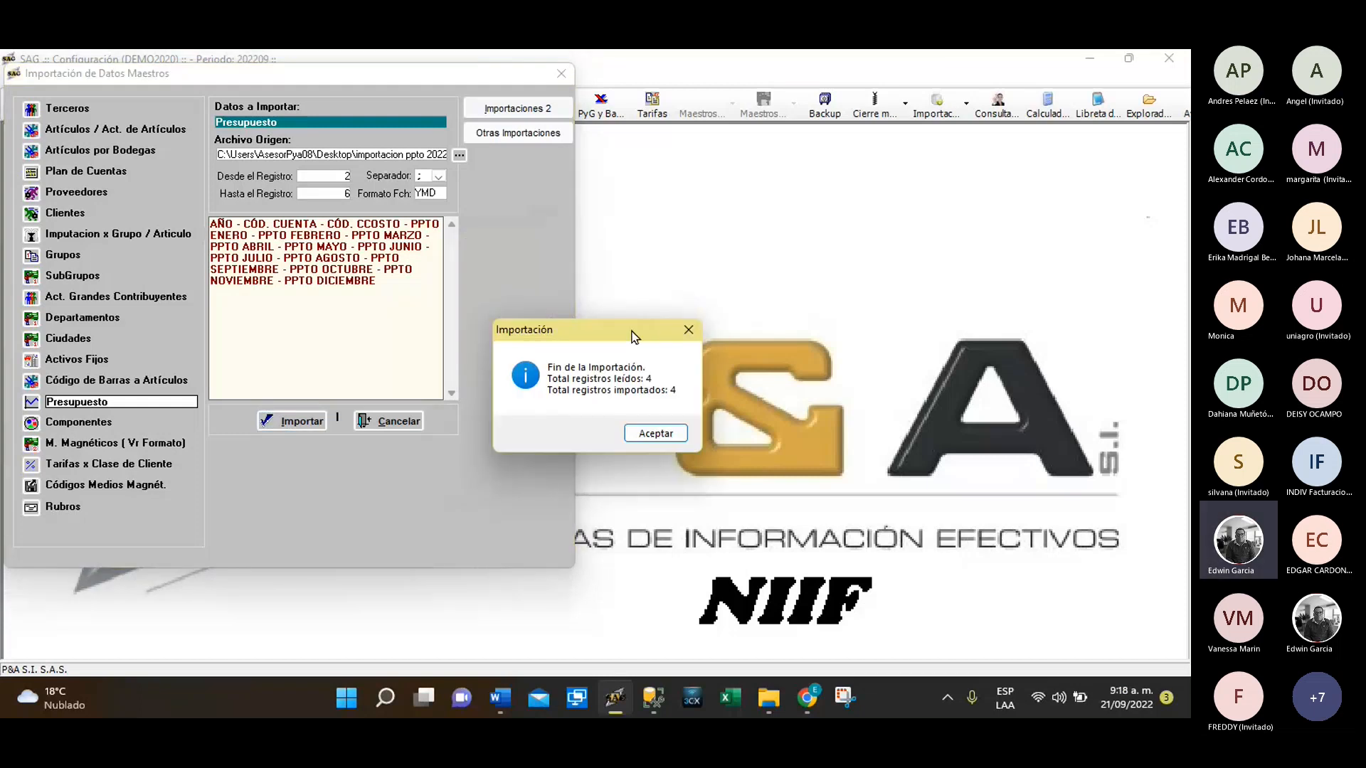
Take a rectangular snip of the import result message with Herramienta Recortes
drag(632, 332, 630, 282)
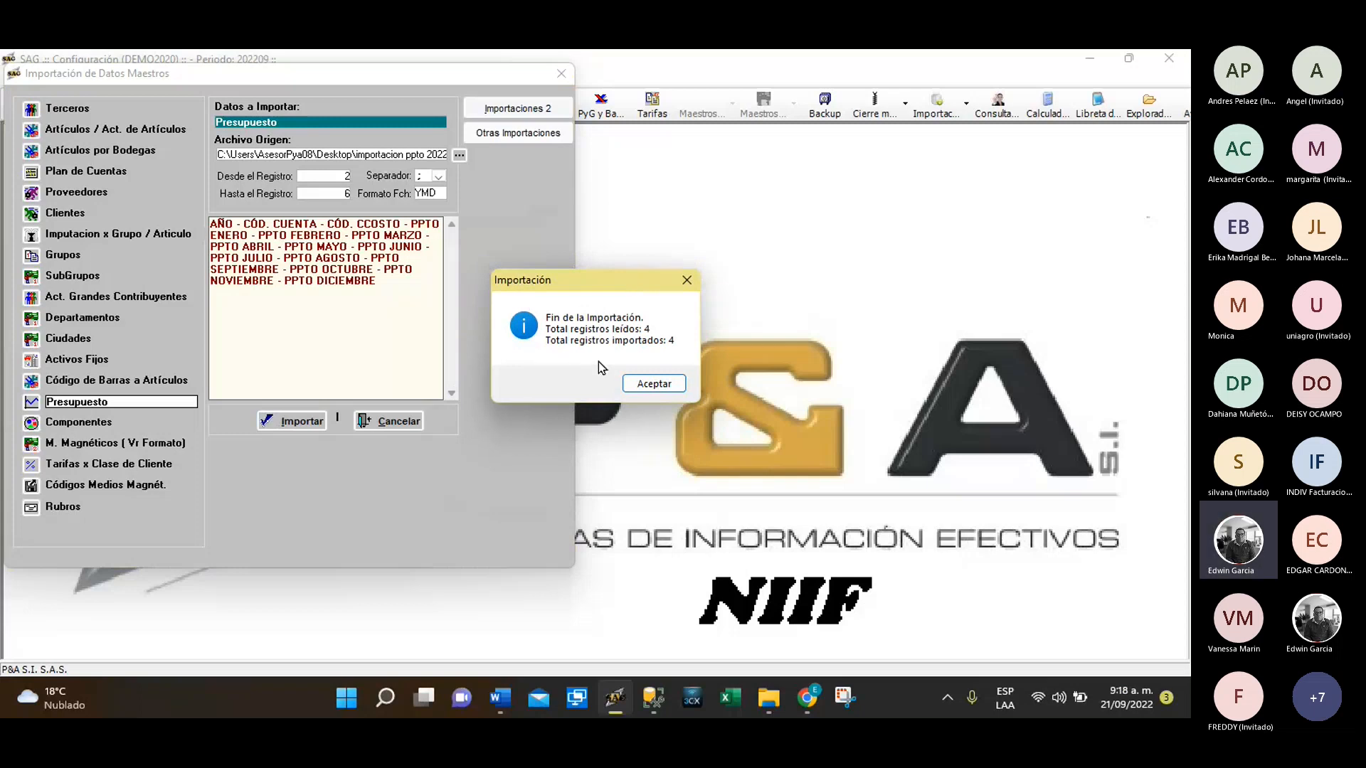
click(845, 699)
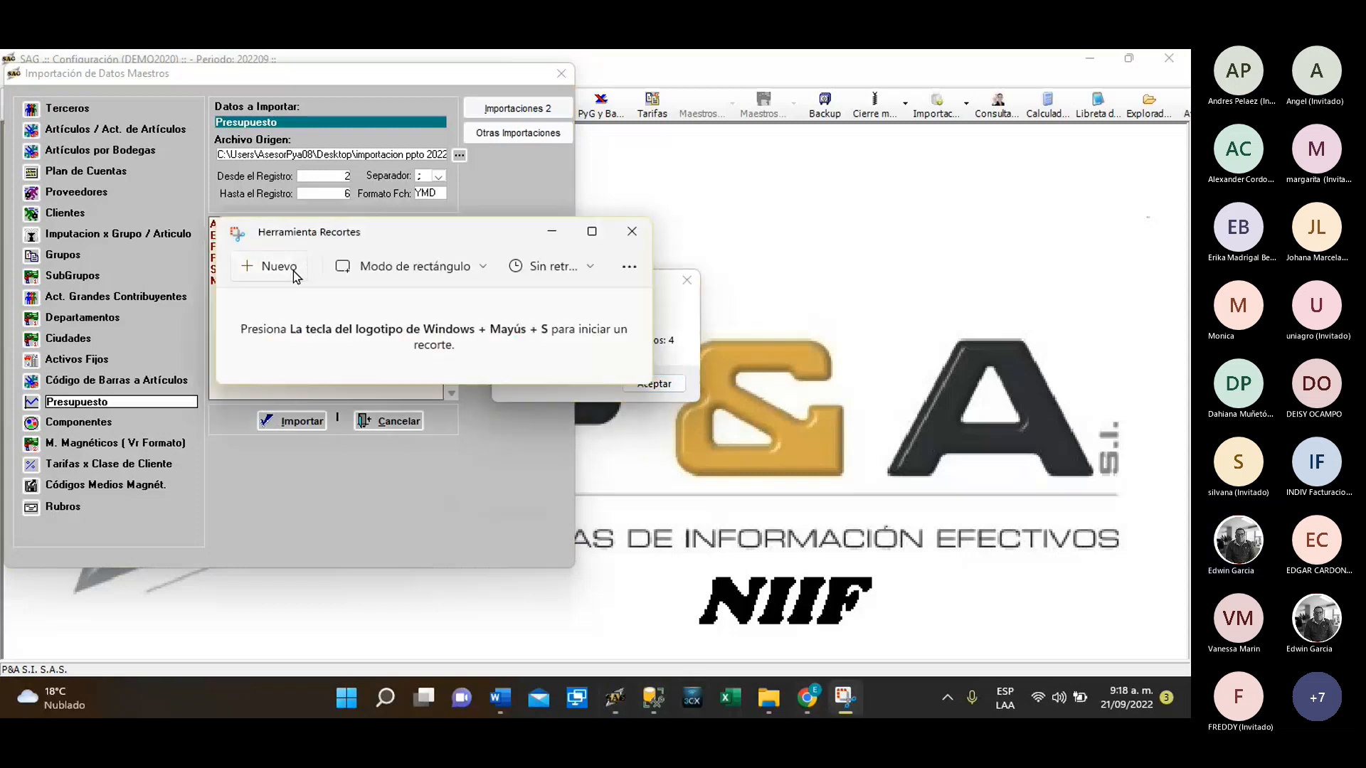
click(279, 266)
drag(483, 198, 780, 449)
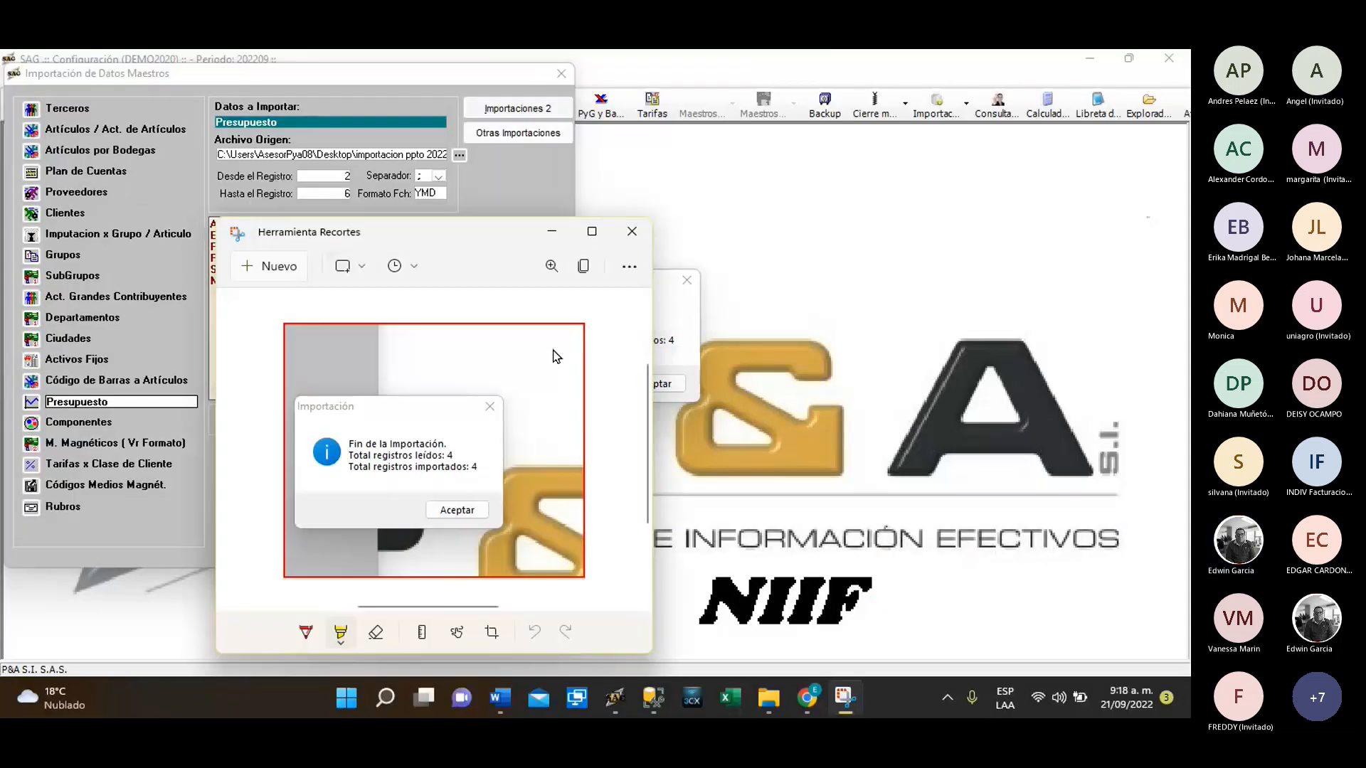
Enlarge the snip to examine the read and imported record totals, and close Herramienta Recortes
click(591, 231)
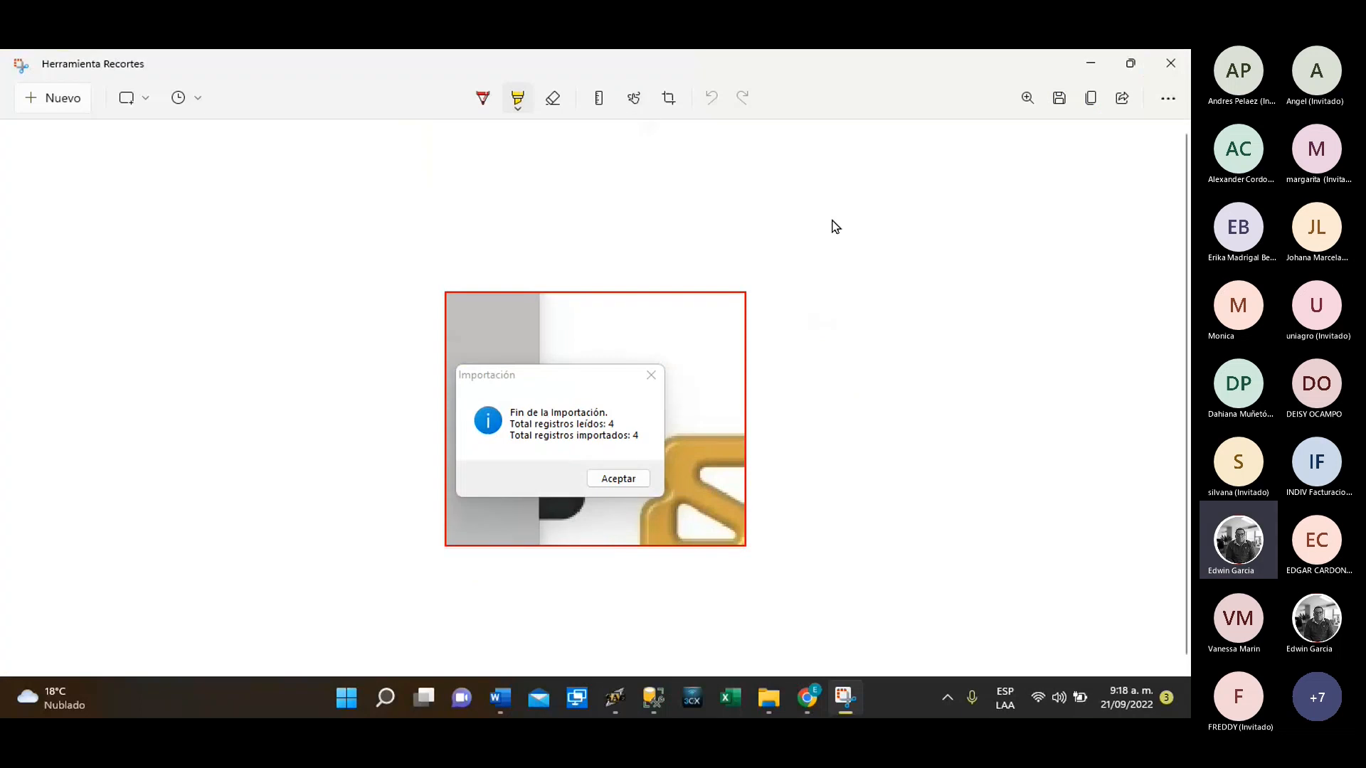
click(1028, 99)
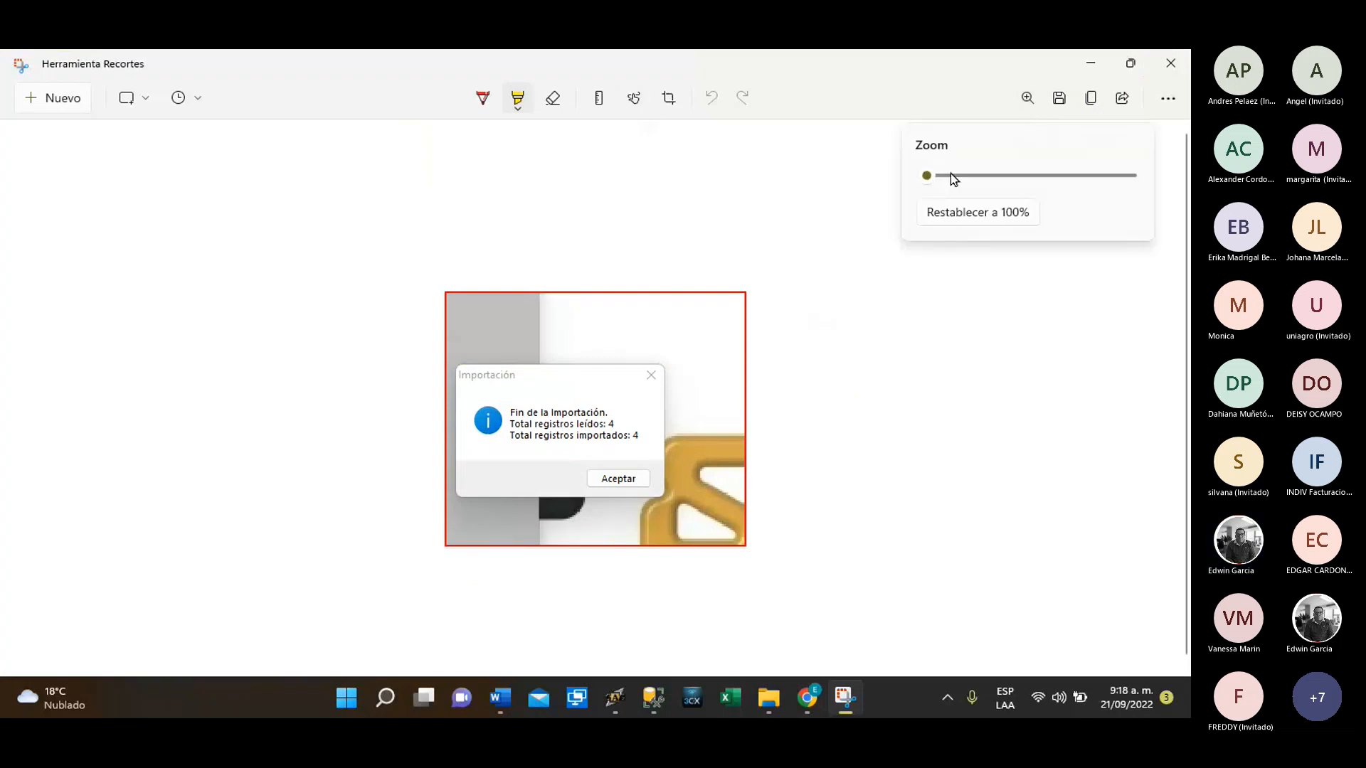
click(950, 175)
drag(942, 177, 1002, 177)
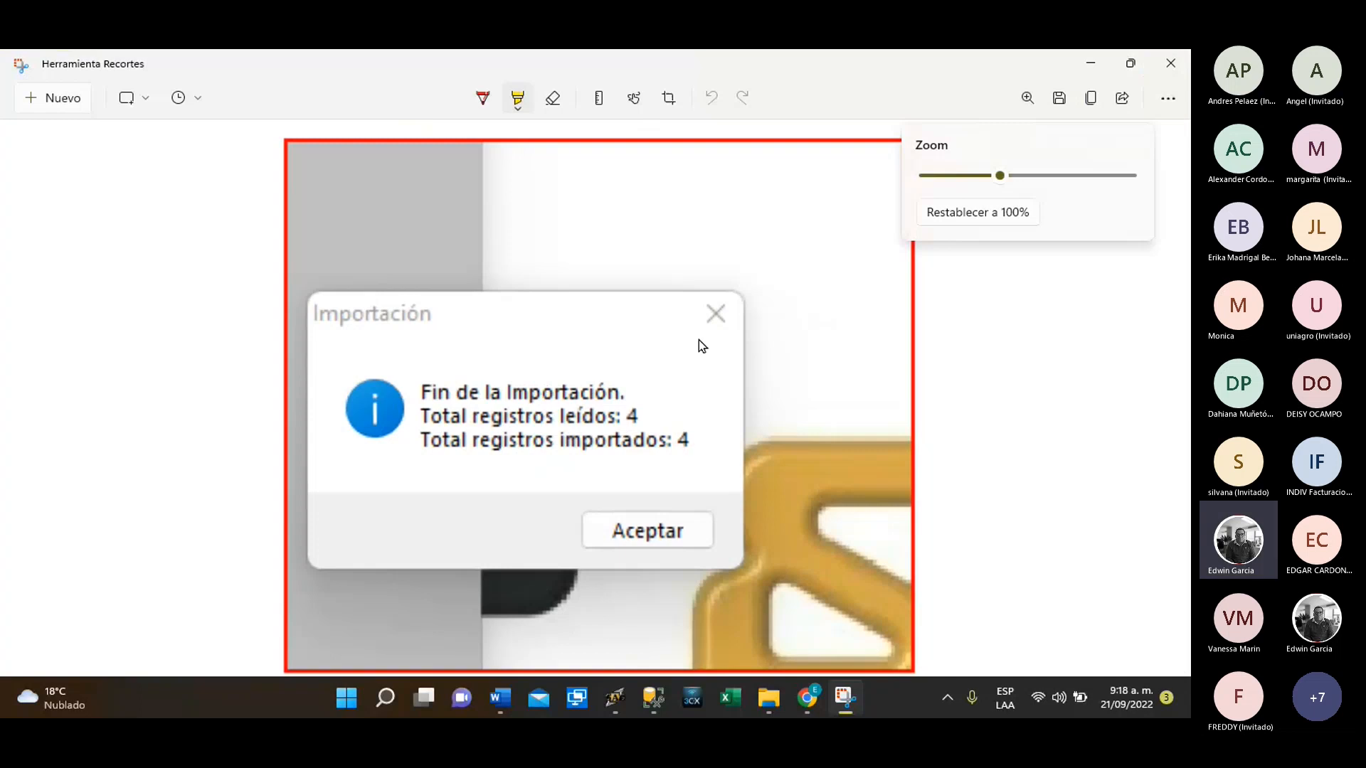
click(1176, 68)
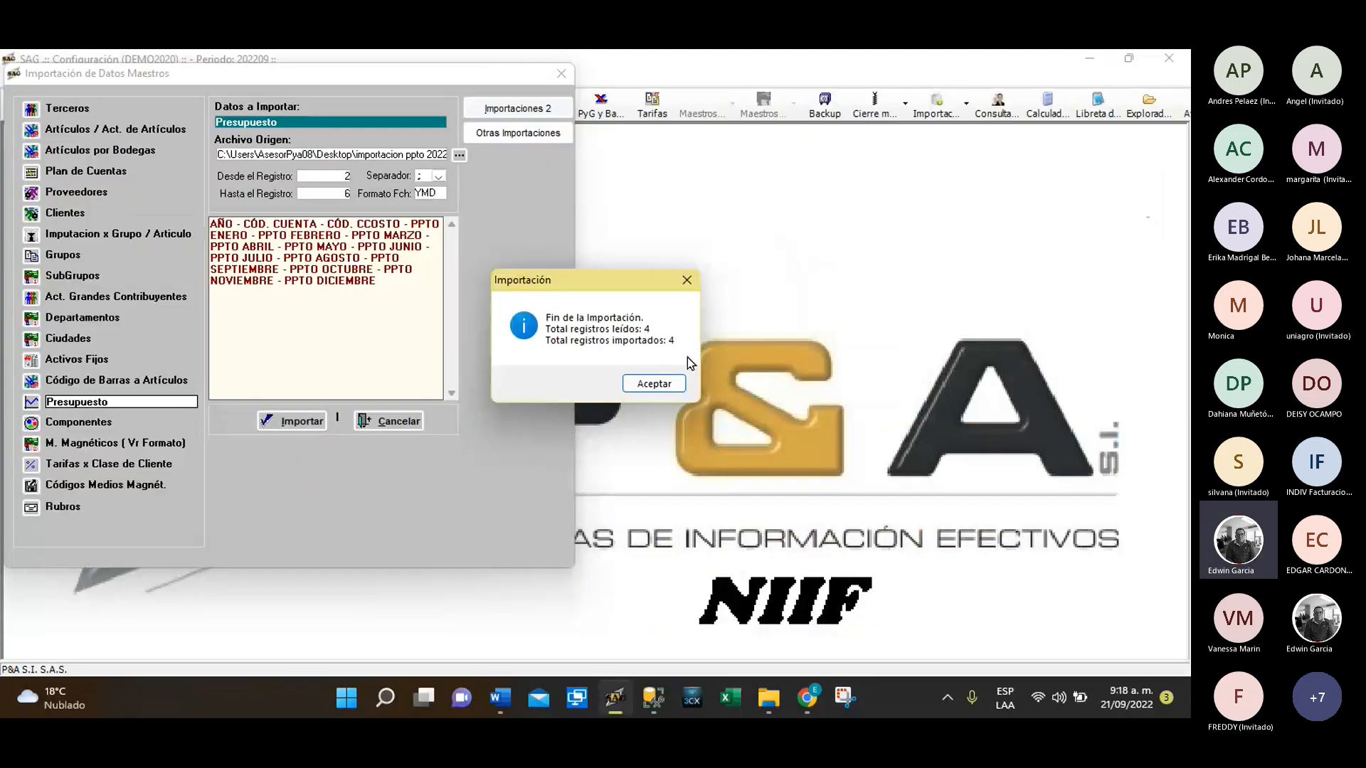
Close the master data import and display the budget for ENERO 2022 in the Presupuesto module
click(675, 391)
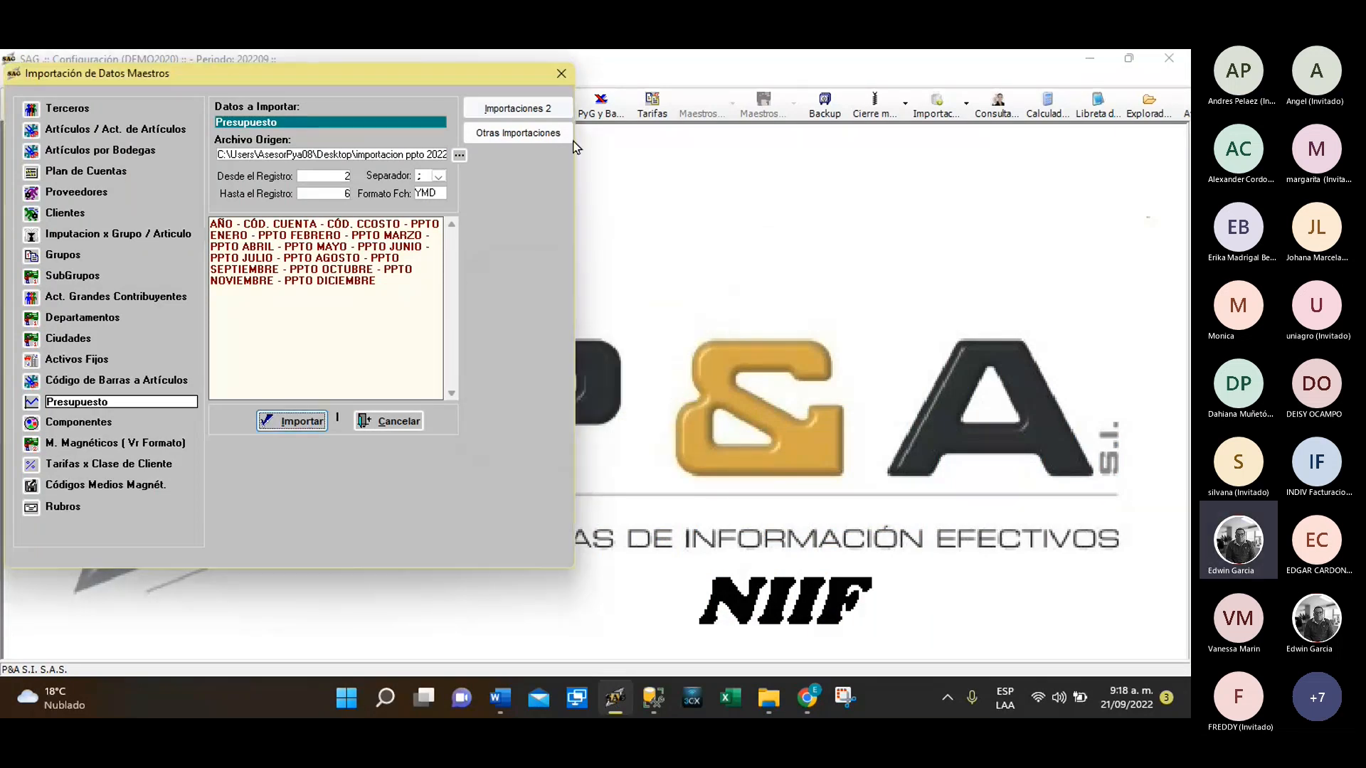
click(561, 74)
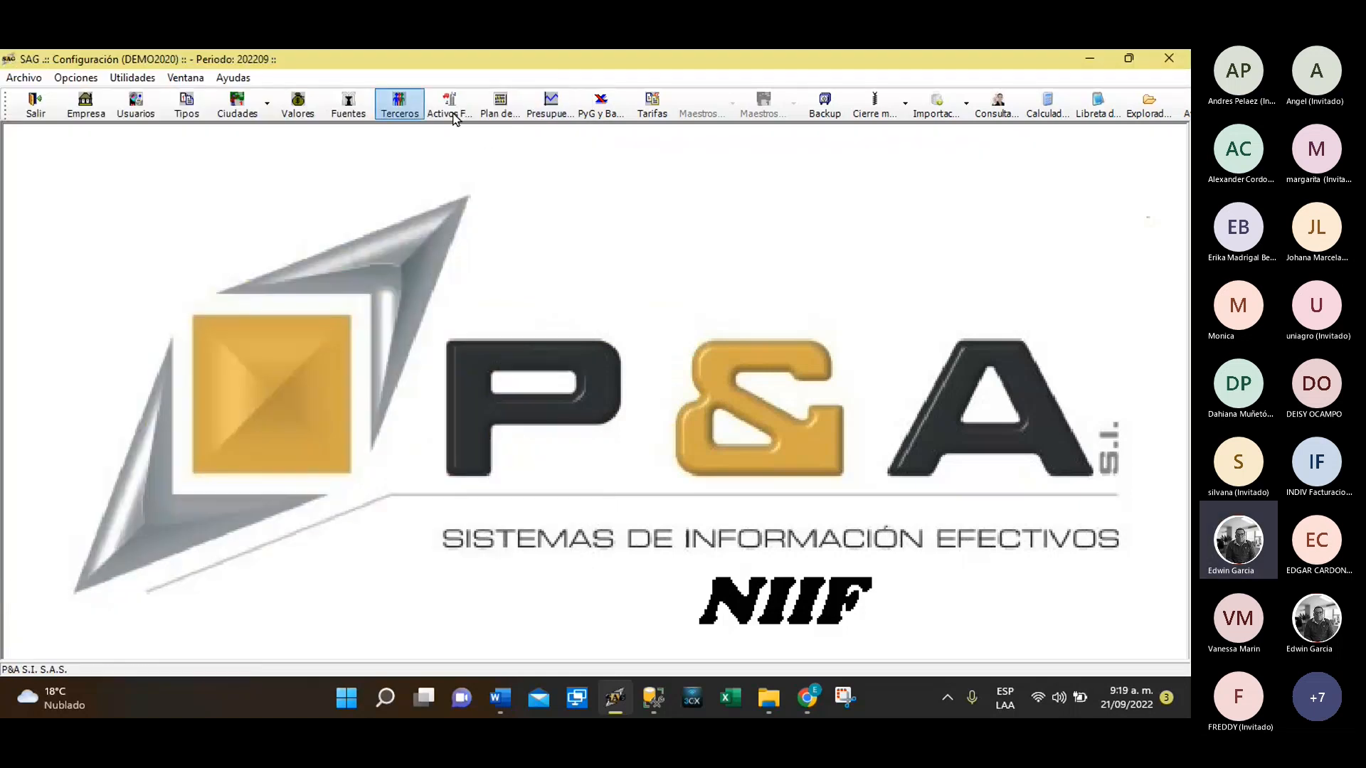
click(595, 116)
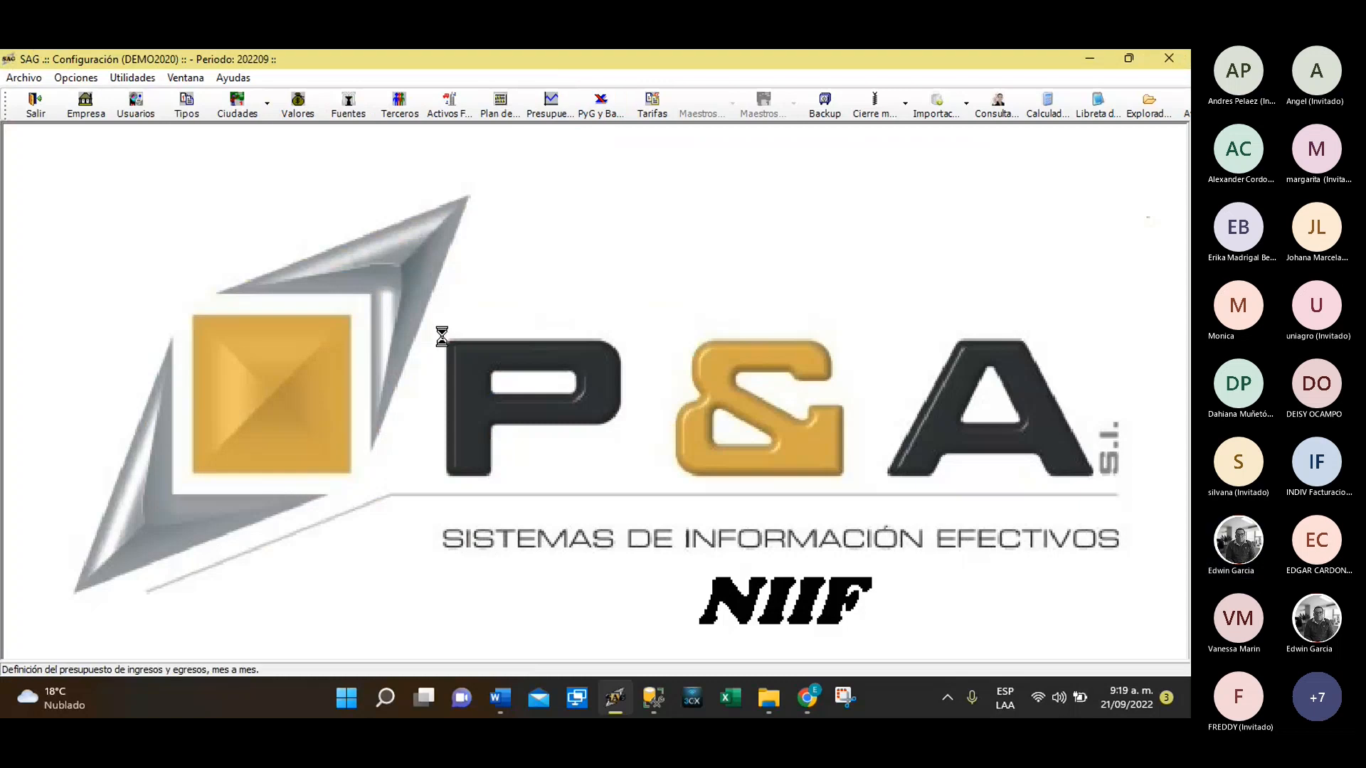
key(Tab)
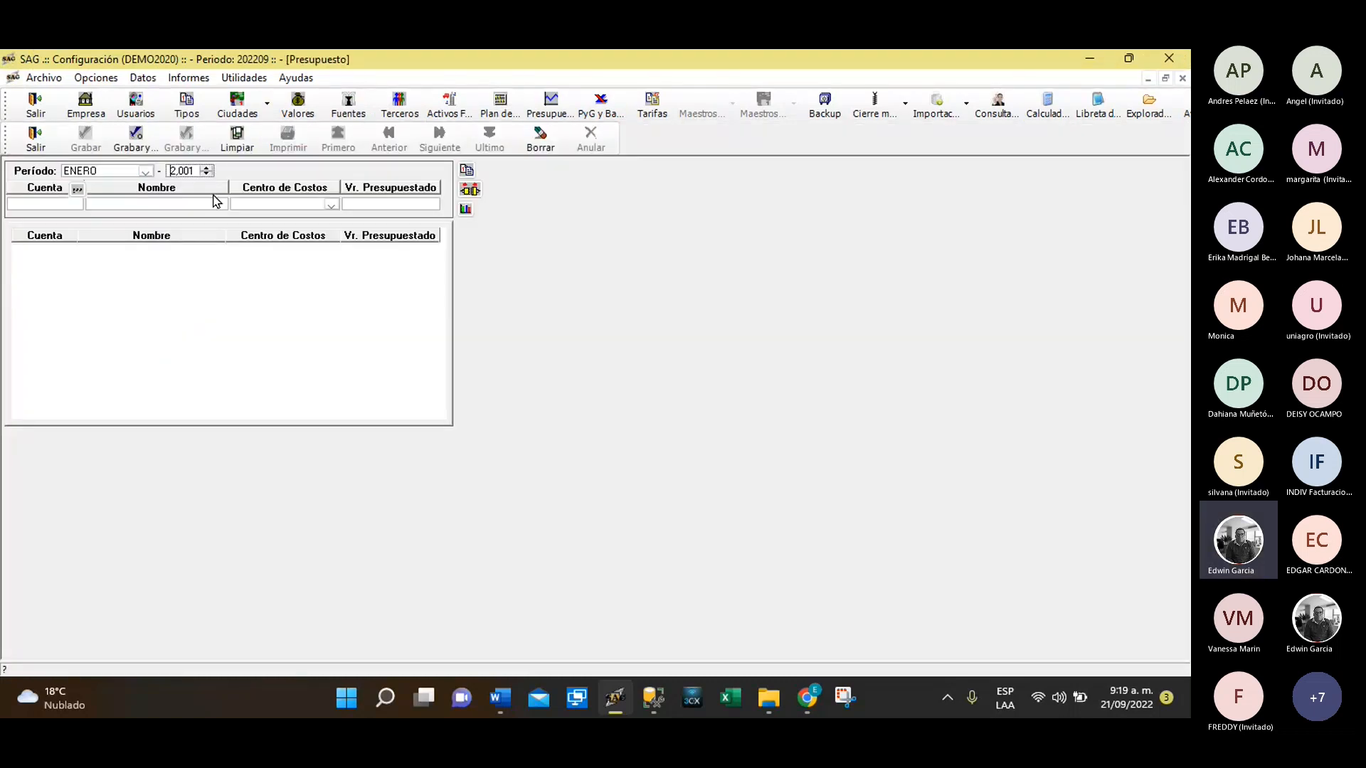
text(22)
key(Tab)
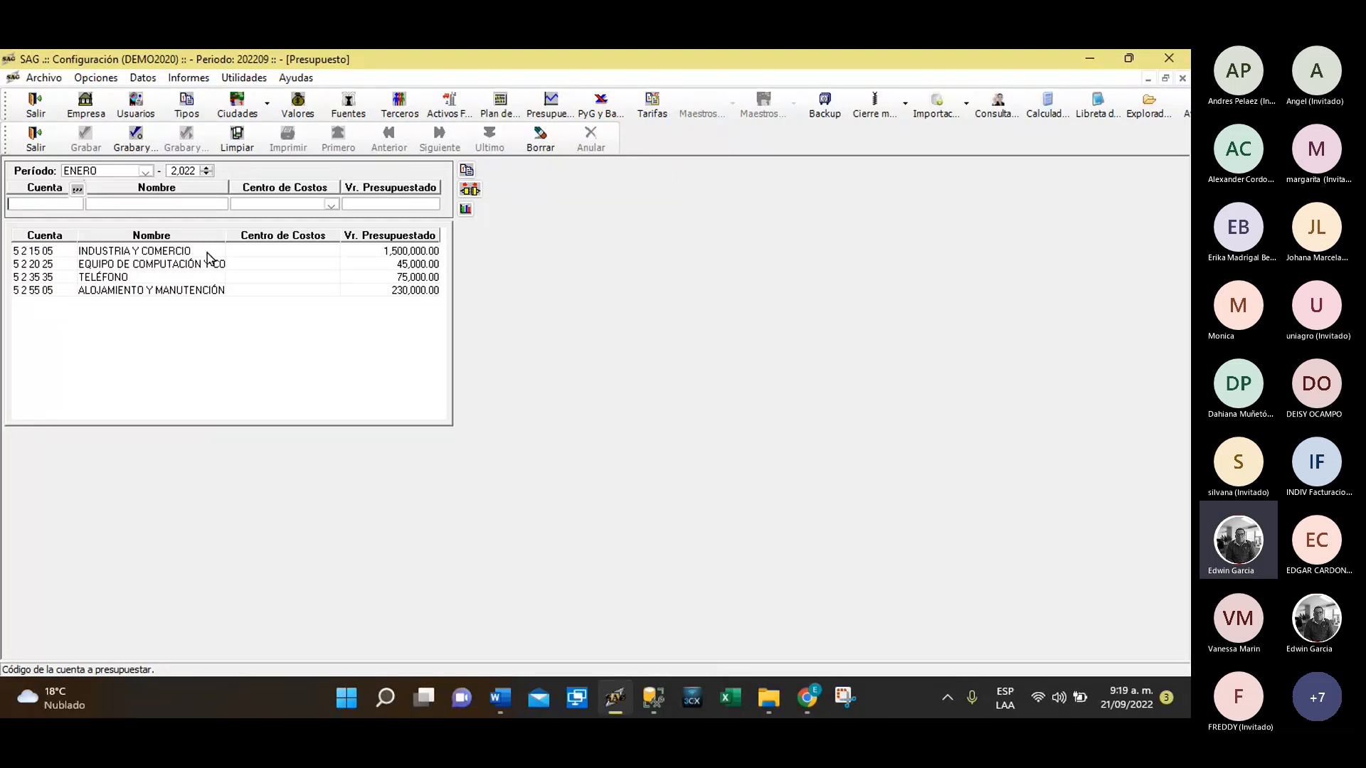
Change the budget period to JUNIO 2022 to check that month's imported accounts and values
click(145, 172)
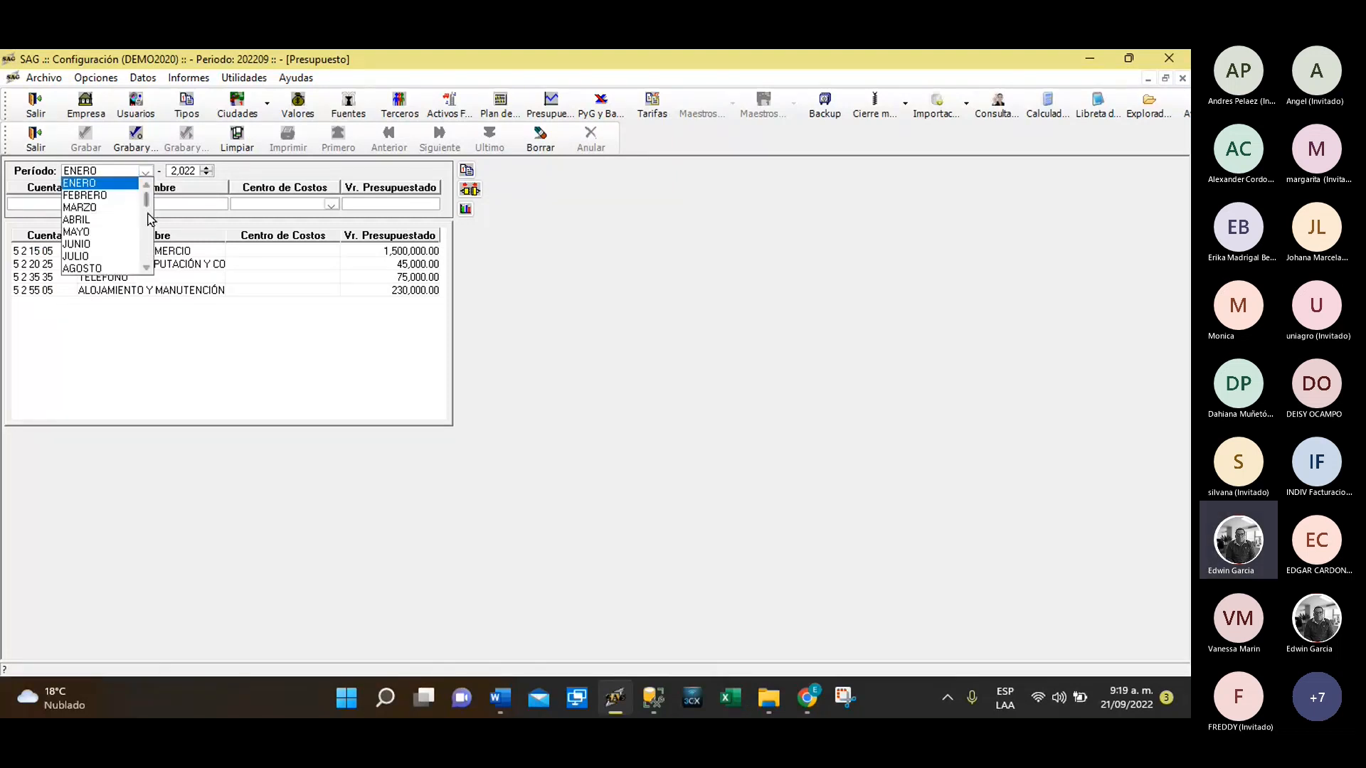
scroll(151, 219, down, 1)
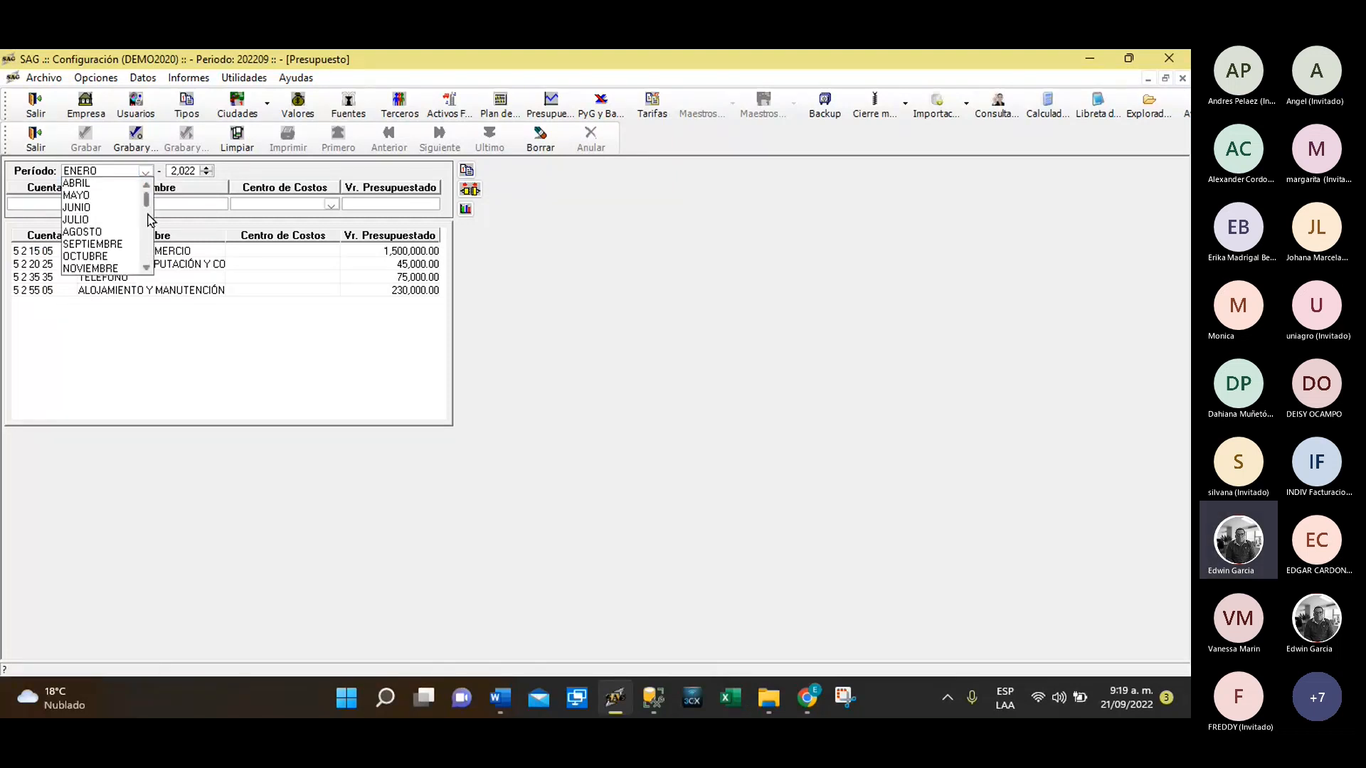
click(86, 209)
key(Tab)
key(Tab)
key(Tab)
key(Tab)
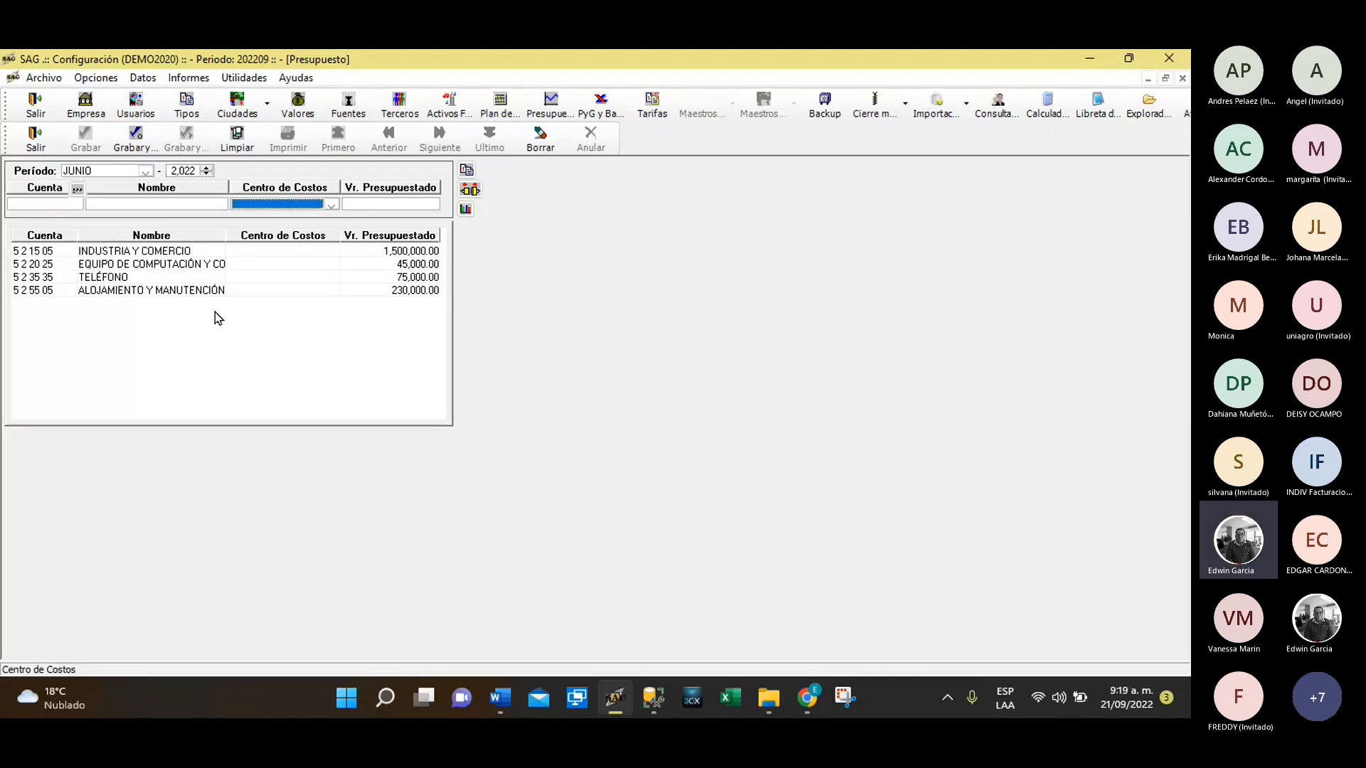
Change the budget period to DICIEMBRE 2022 to check that month's imported accounts and values
click(145, 173)
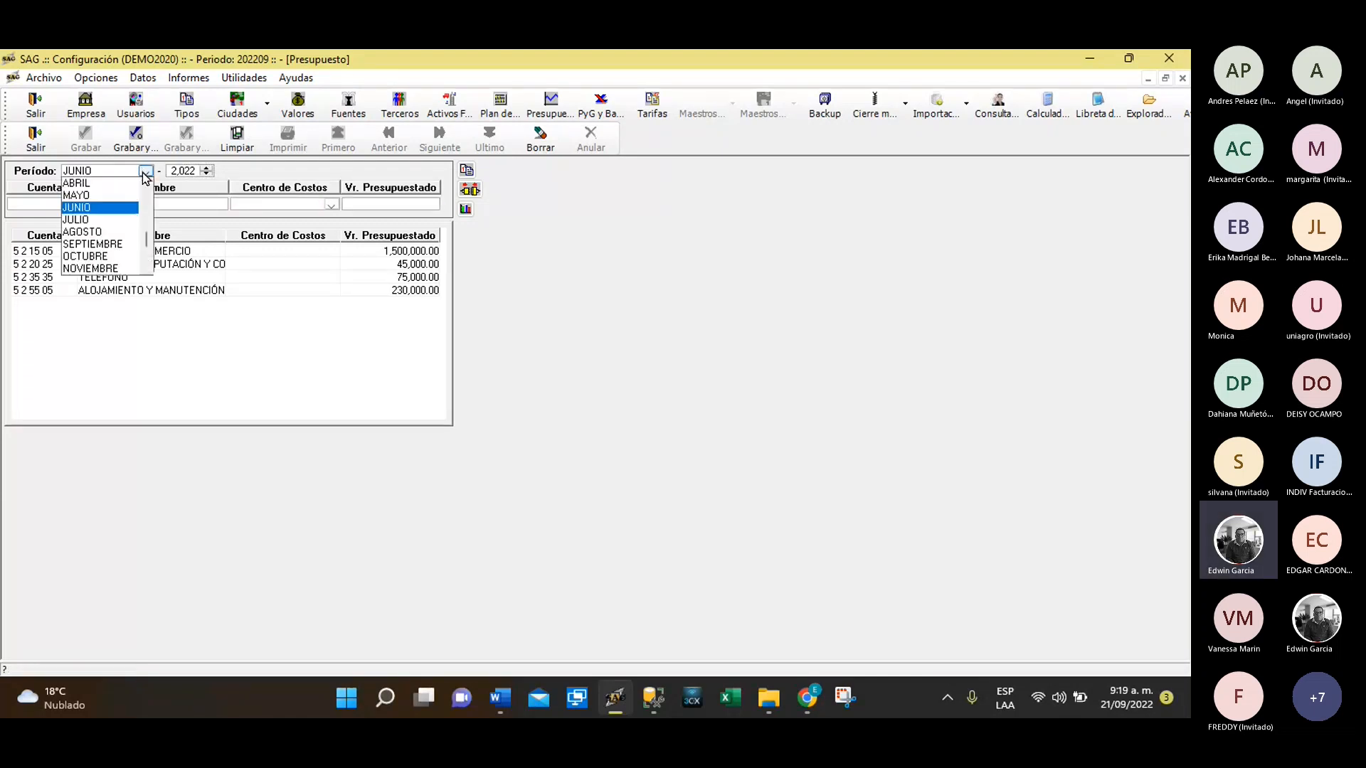
scroll(107, 235, down, 1)
click(105, 274)
key(Tab)
key(Tab)
key(Tab)
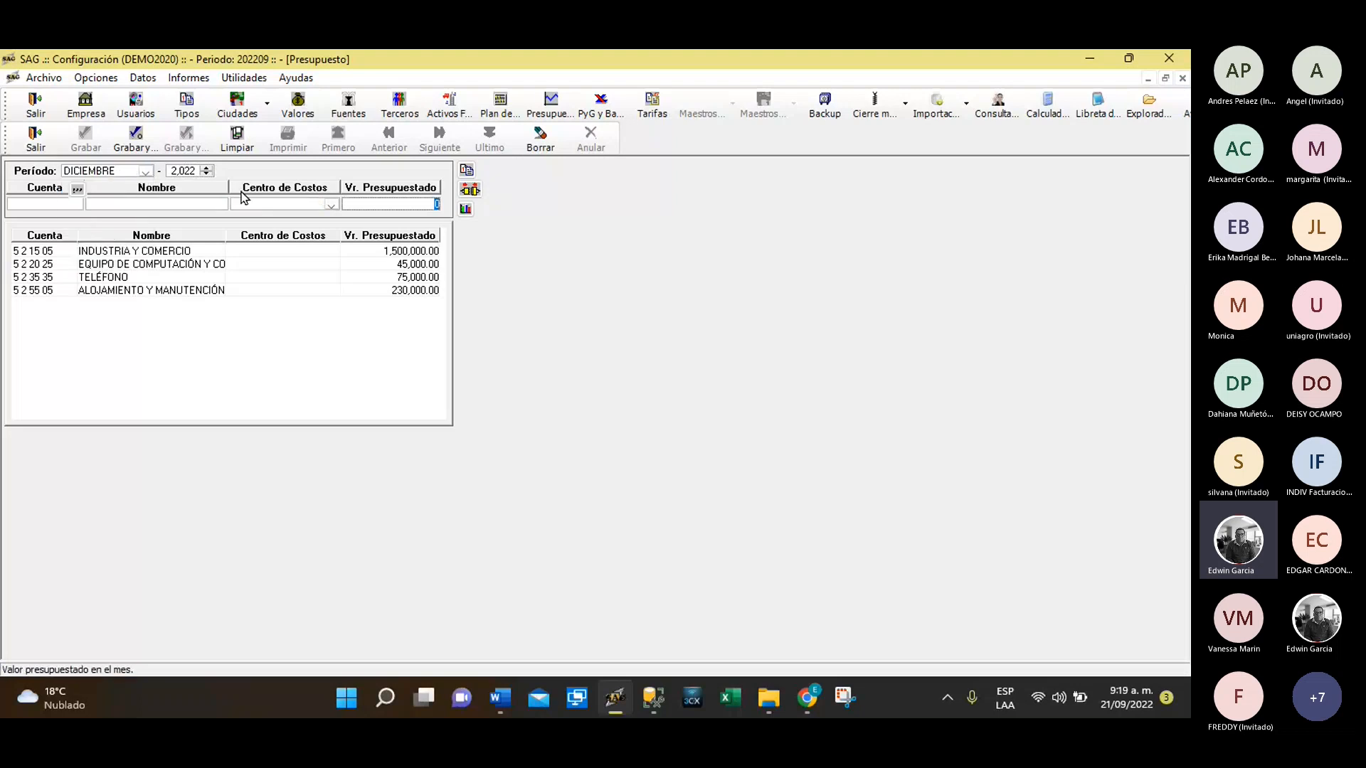
Check the budget for DICIEMBRE 2023, then close the Presupuesto module and minimize SAG
click(206, 173)
text(3)
key(Tab)
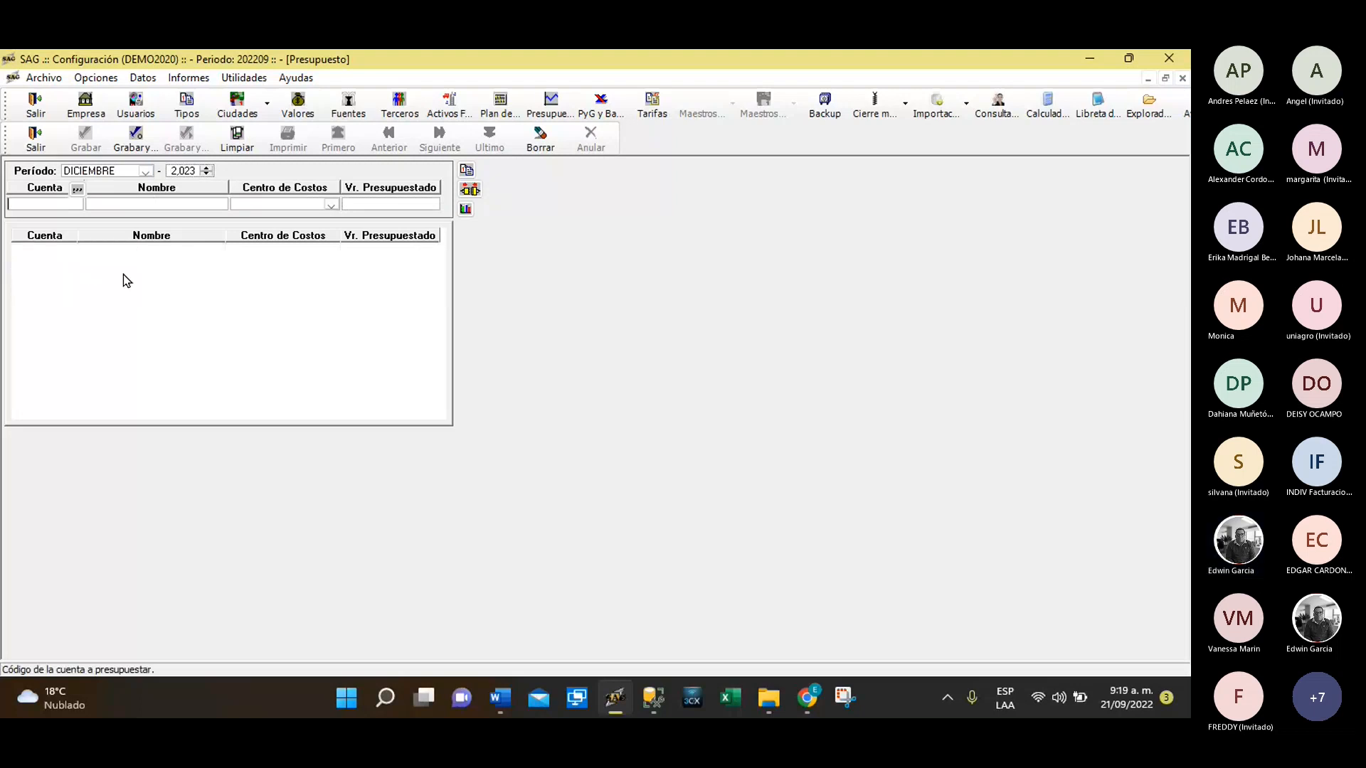
click(34, 142)
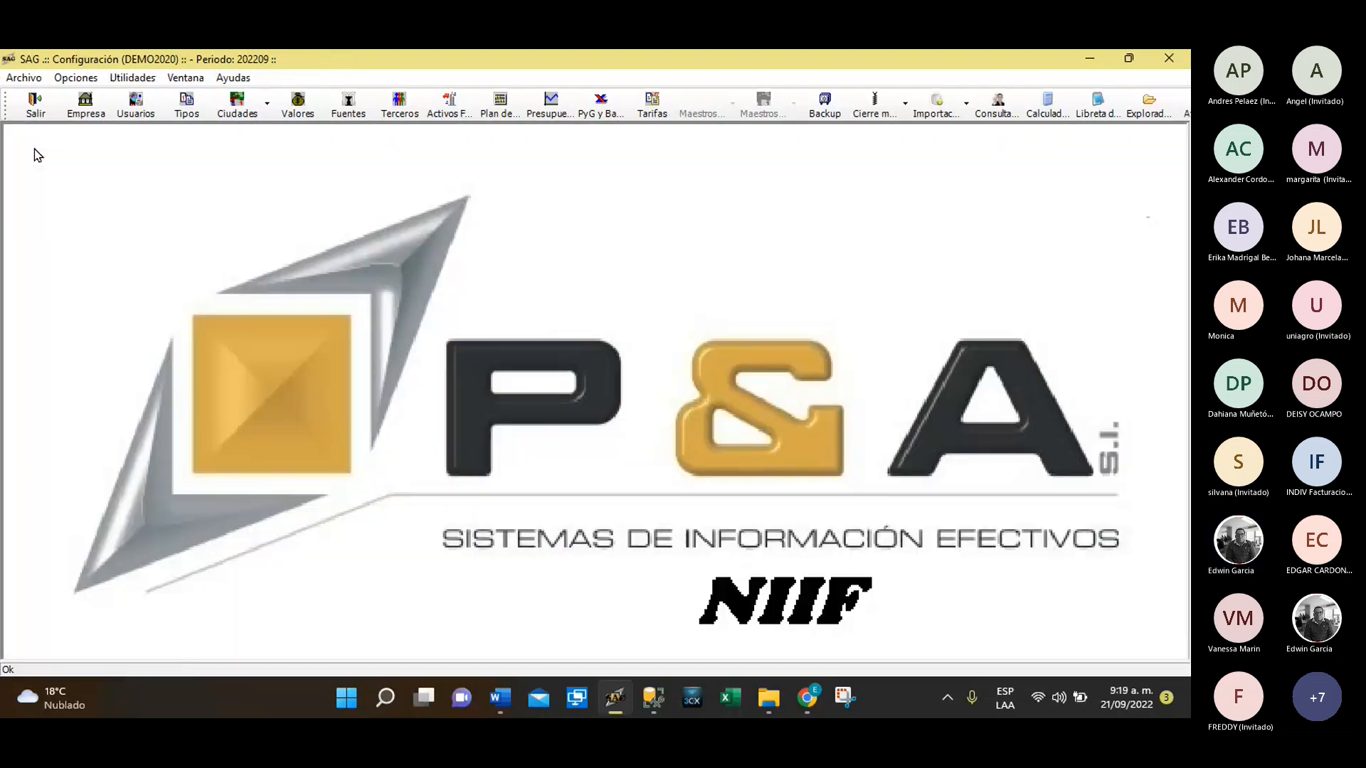
click(1092, 57)
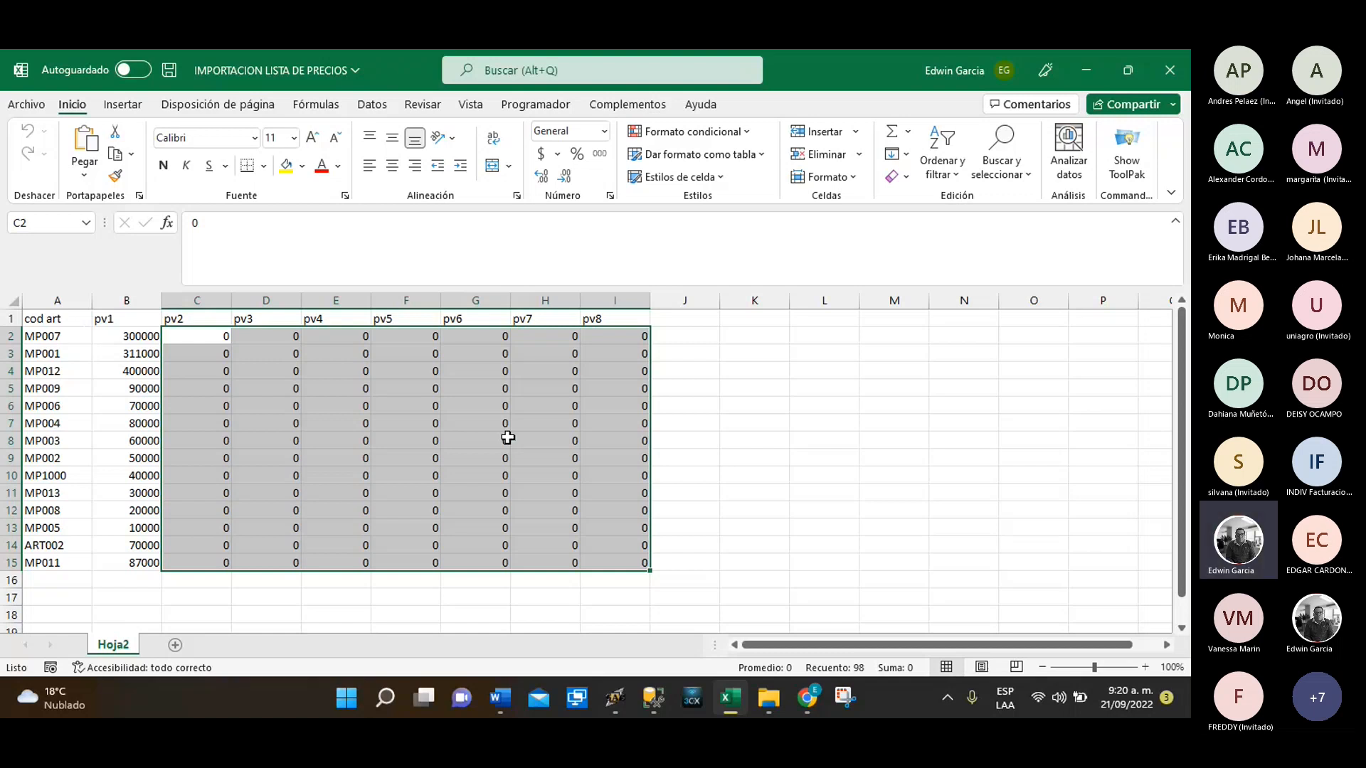
Enlarge the IMPORTACION LISTA DE PRECIOS sheet and fill the header cells from cod art to pv8 with yellow
drag(1095, 668, 1099, 667)
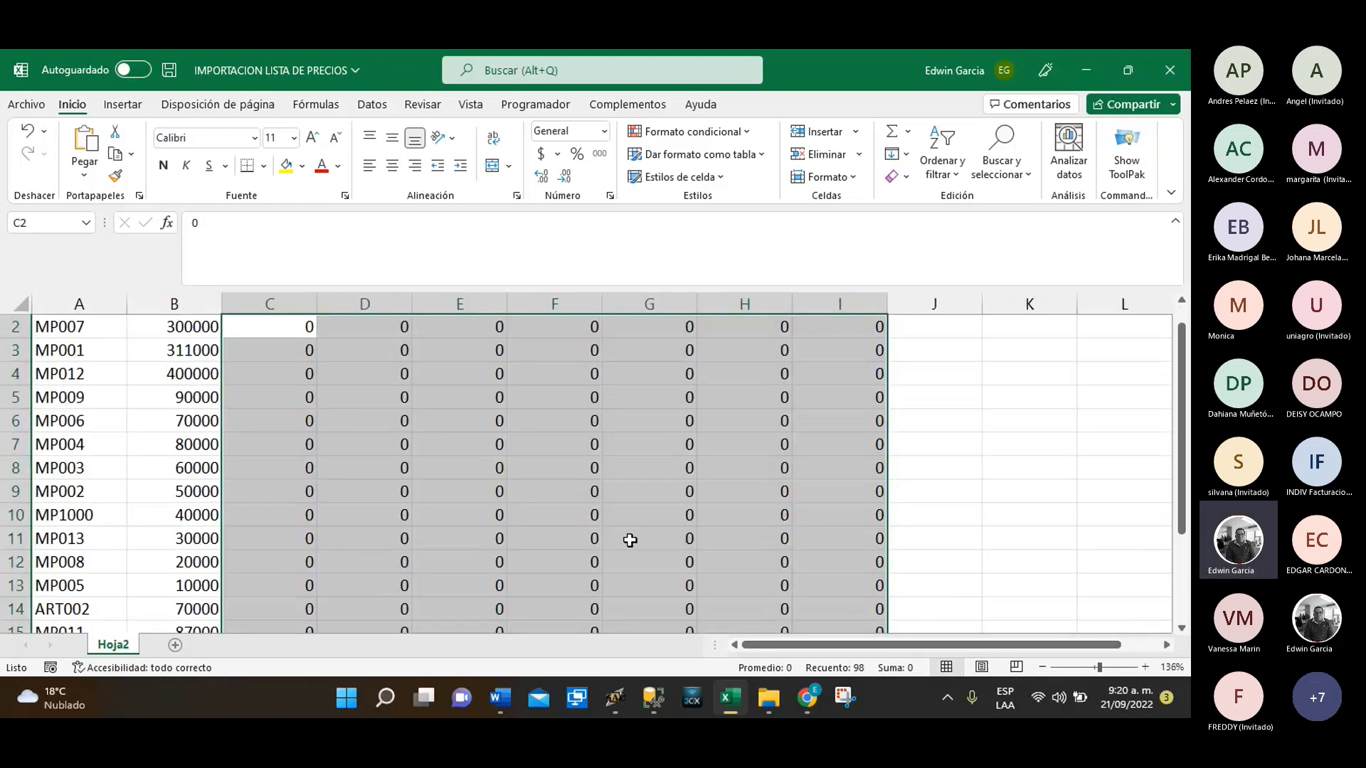
scroll(631, 541, up, 1)
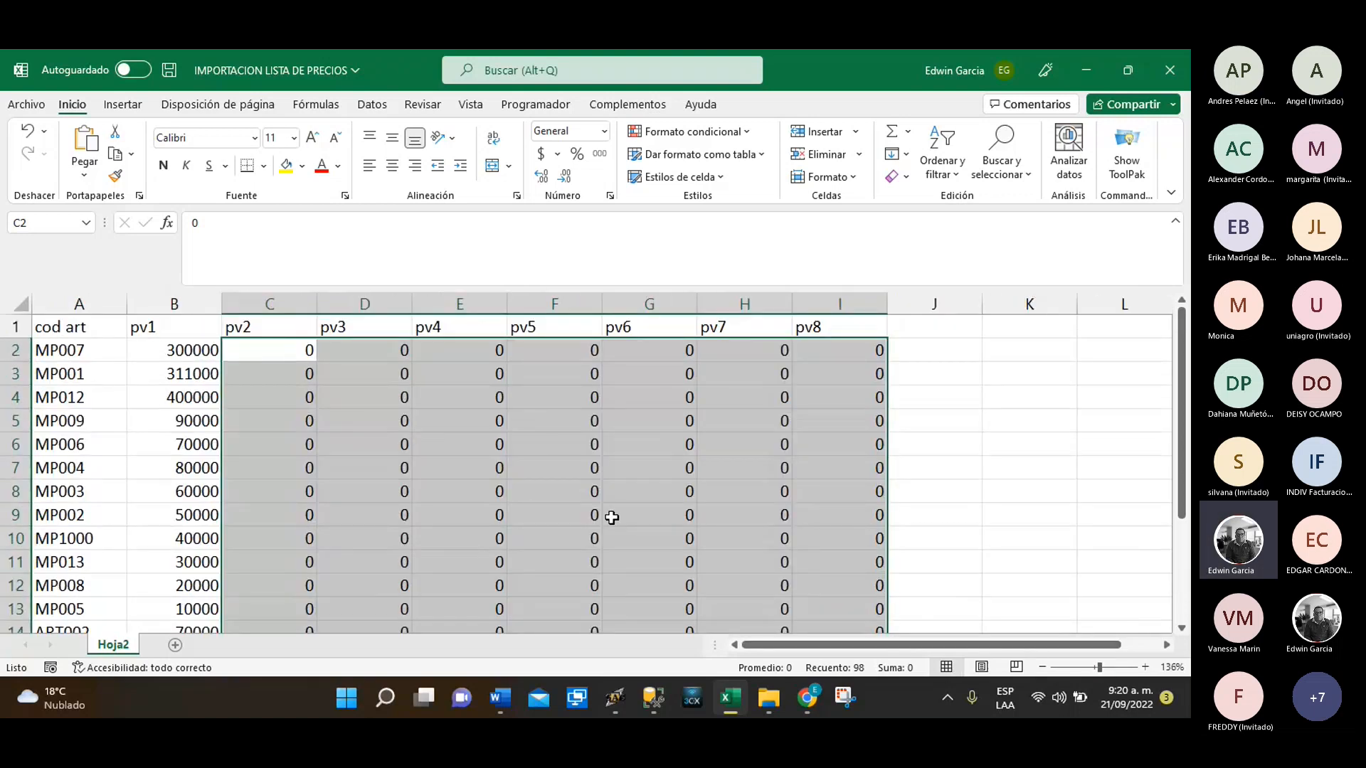
click(71, 328)
drag(71, 327, 853, 328)
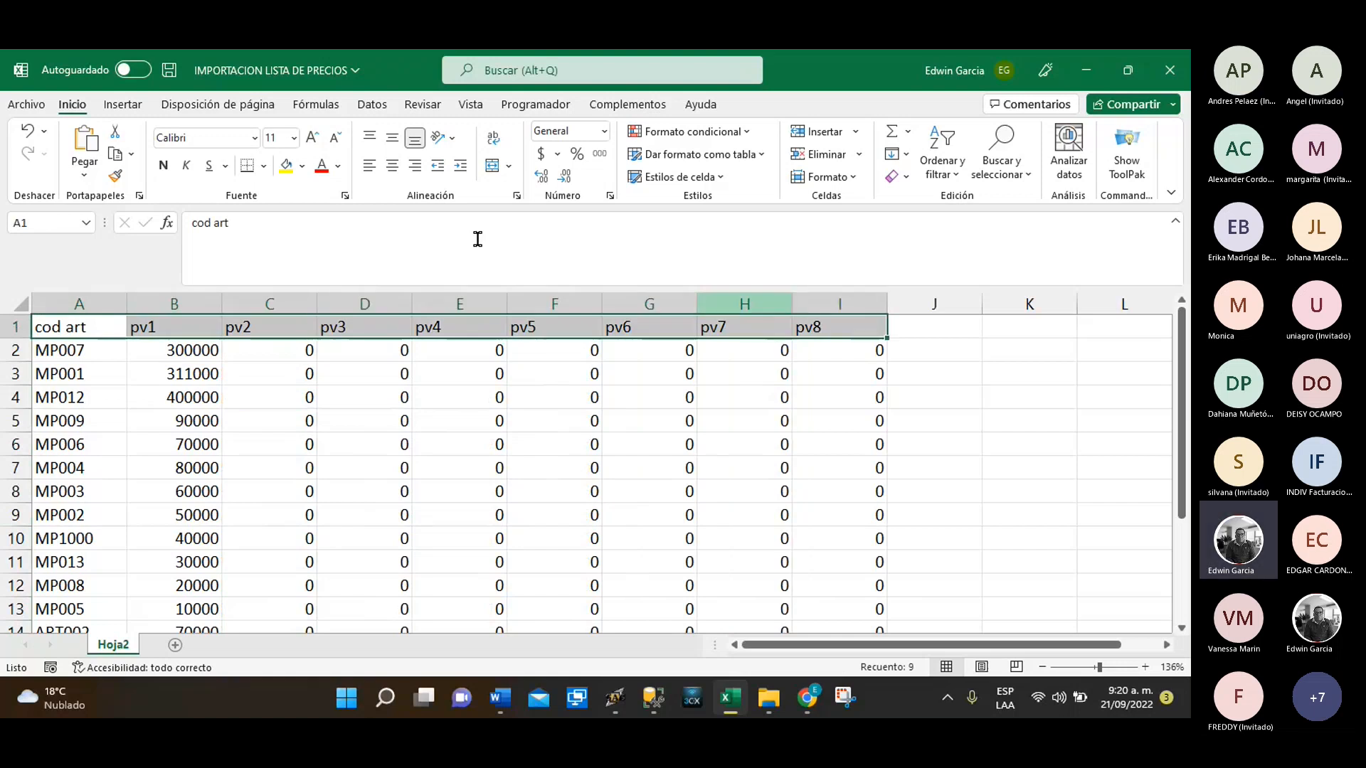
click(285, 165)
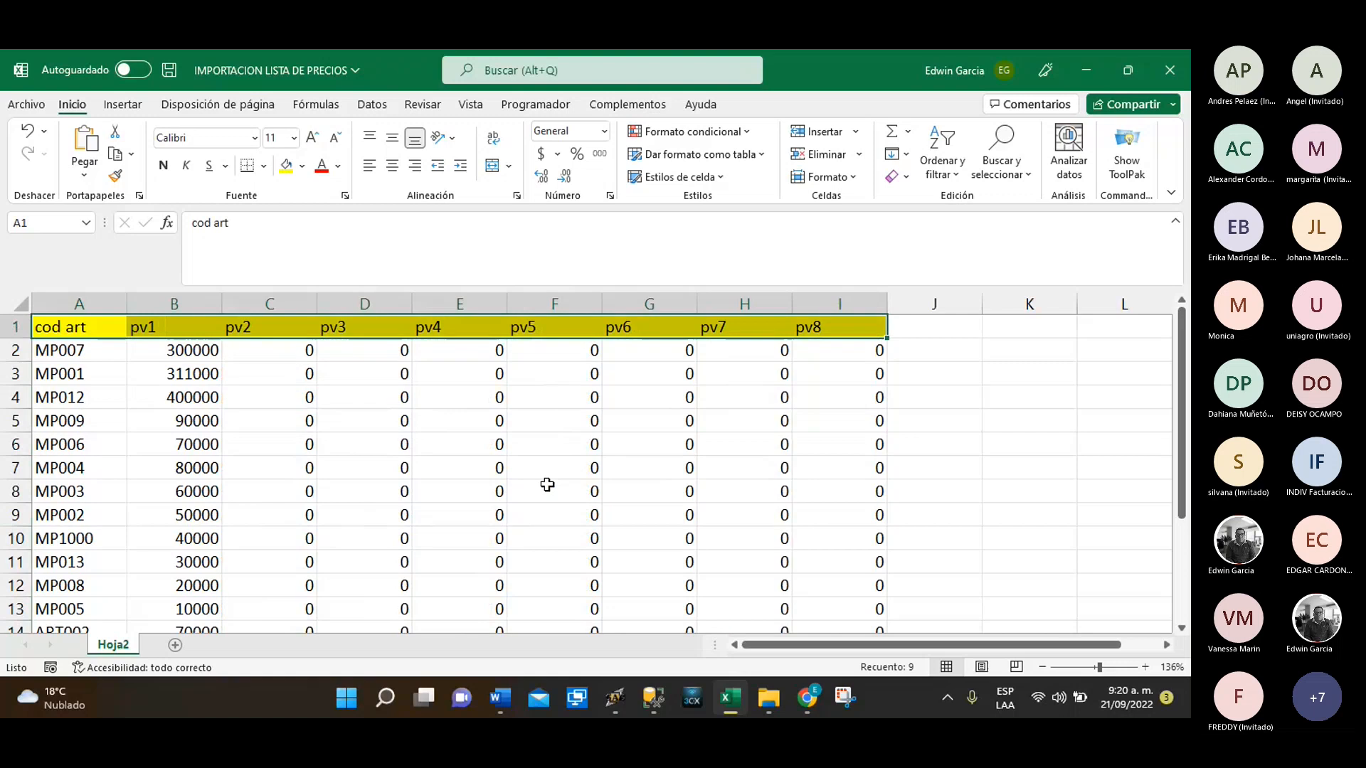
Examine the price list's article code column and its pv1, pv2 and pv8 price headers
scroll(548, 484, down, 2)
scroll(547, 485, up, 2)
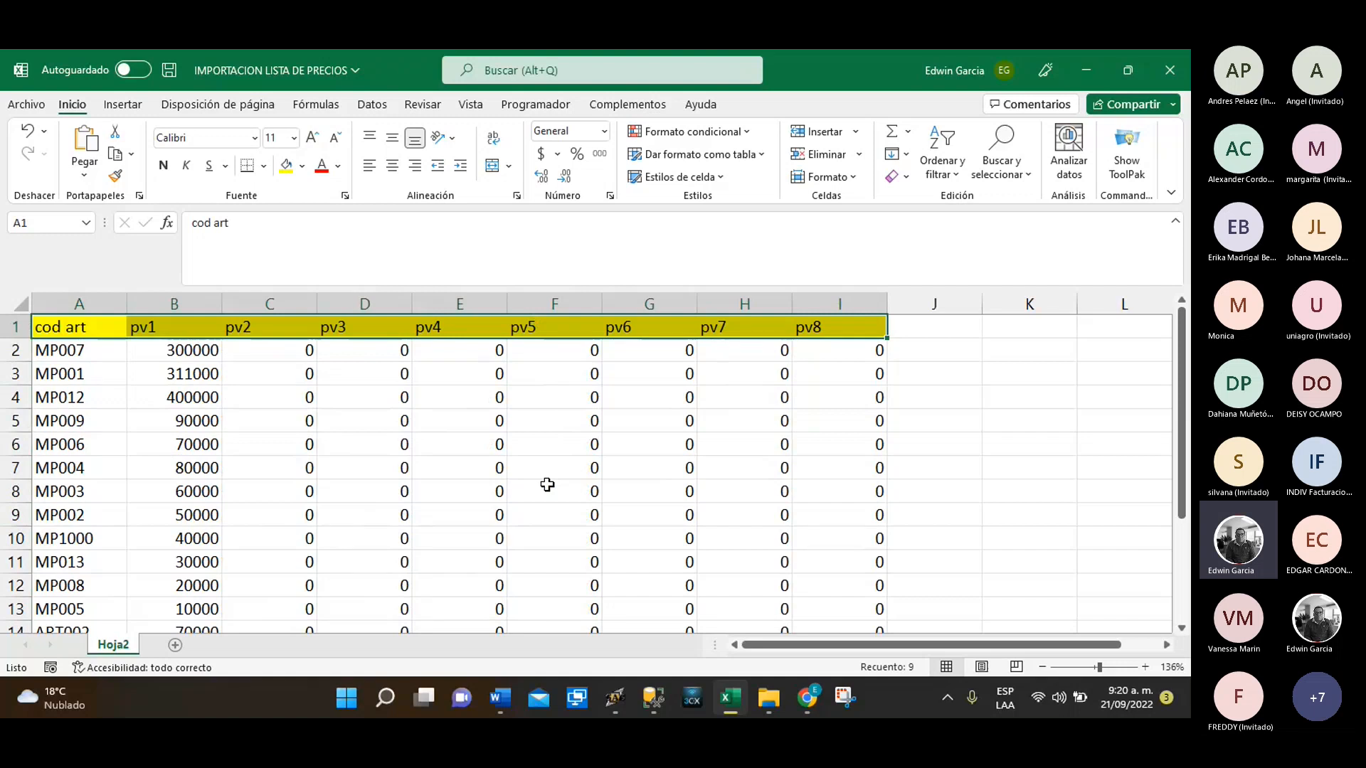
click(73, 305)
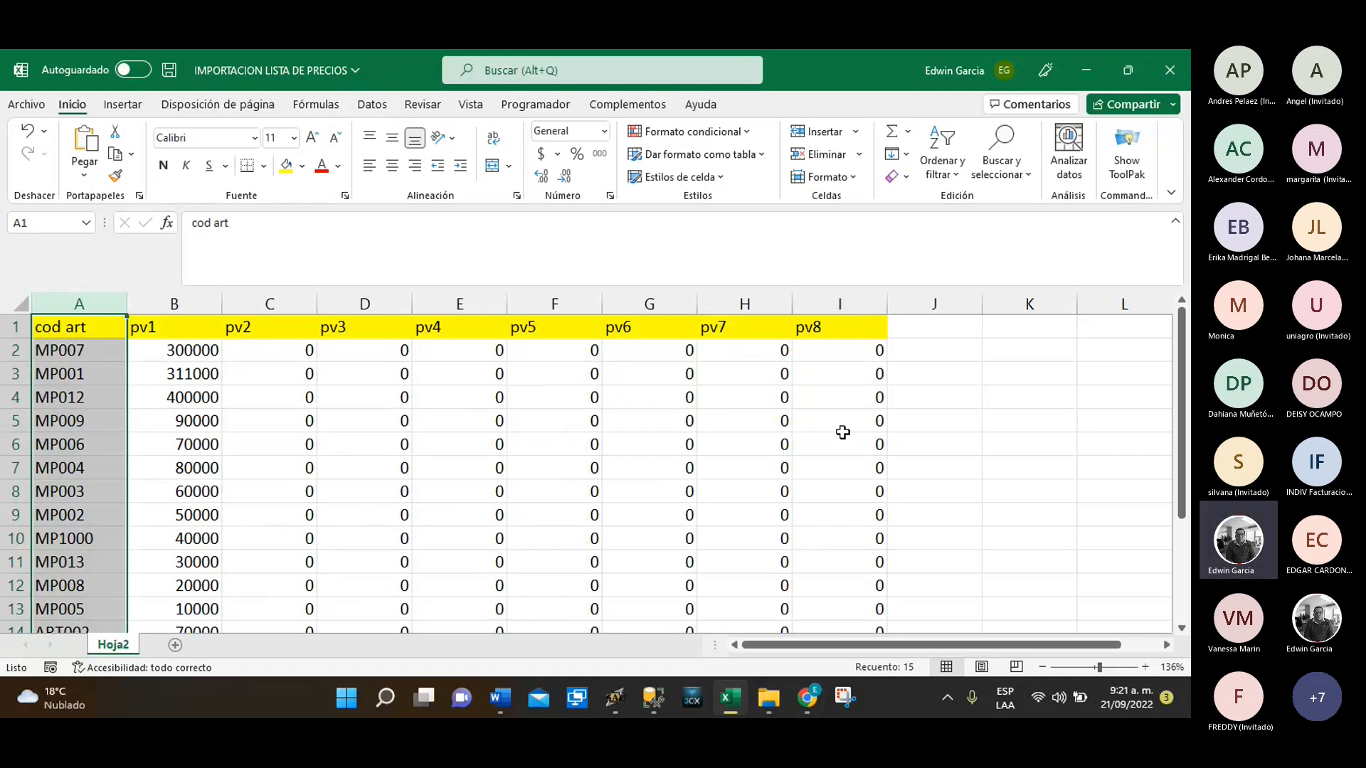
click(178, 326)
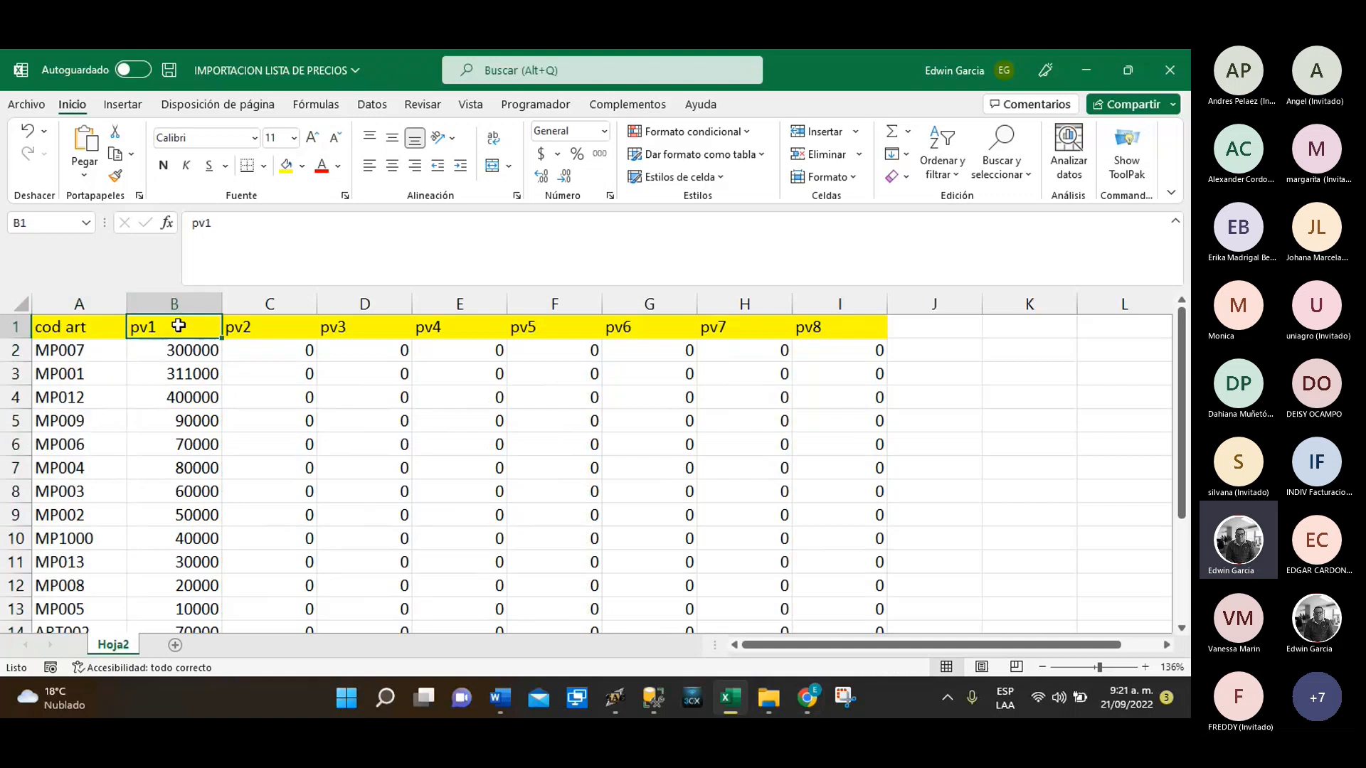
click(266, 326)
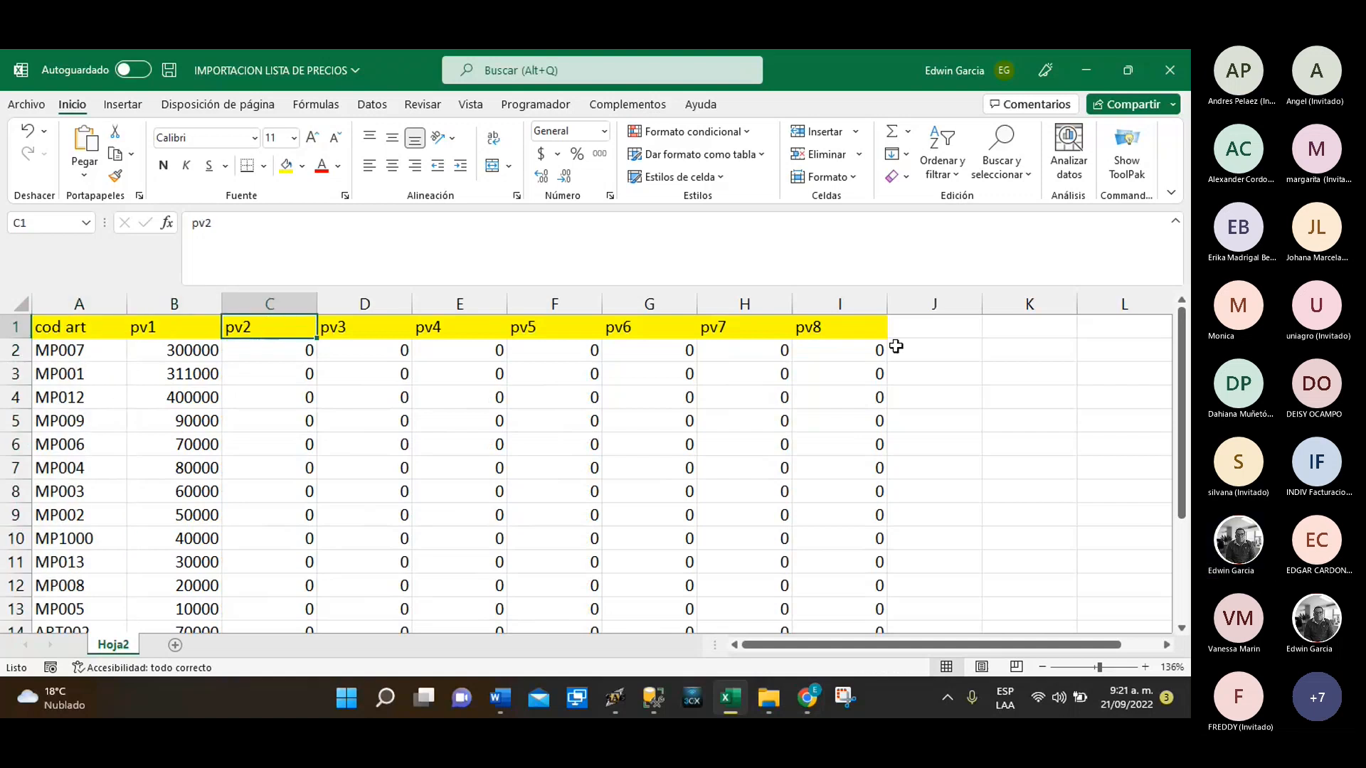
click(851, 326)
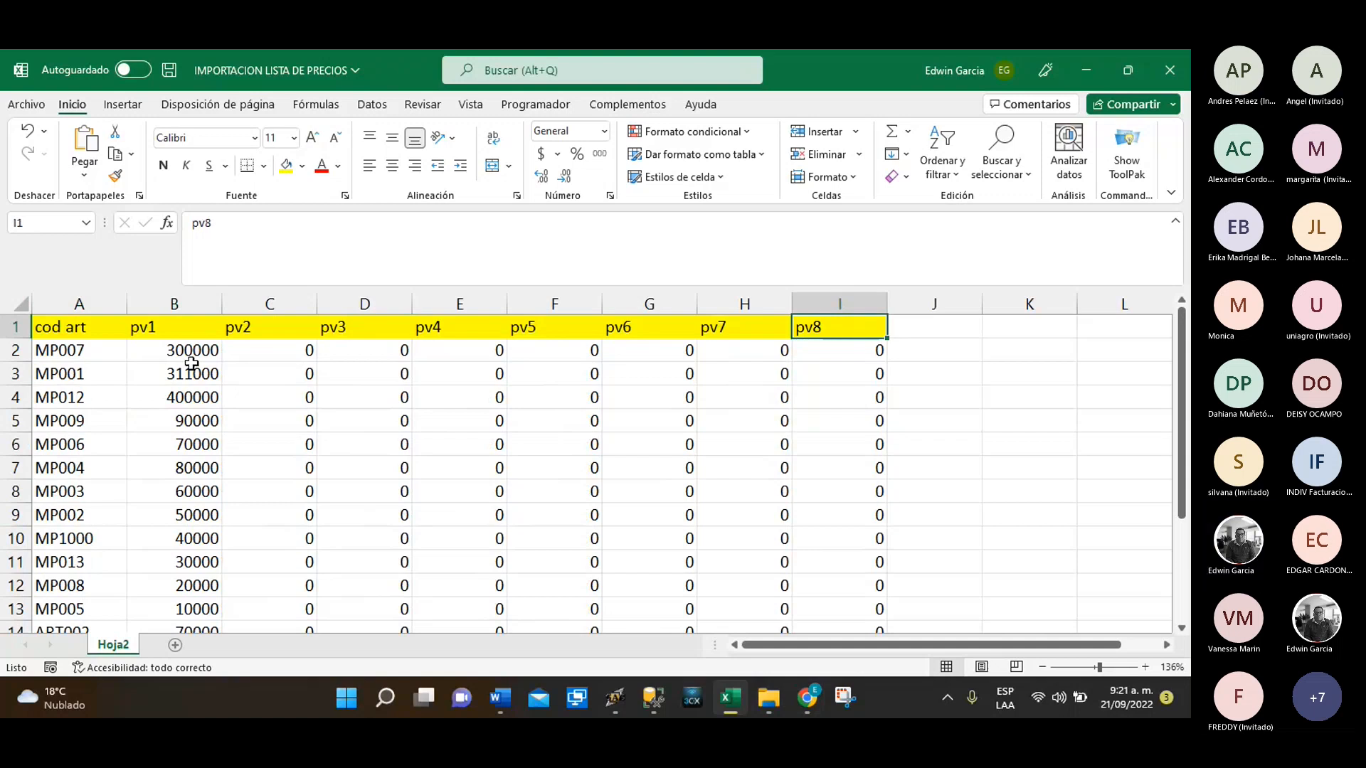
scroll(192, 364, down, 5)
scroll(194, 394, up, 5)
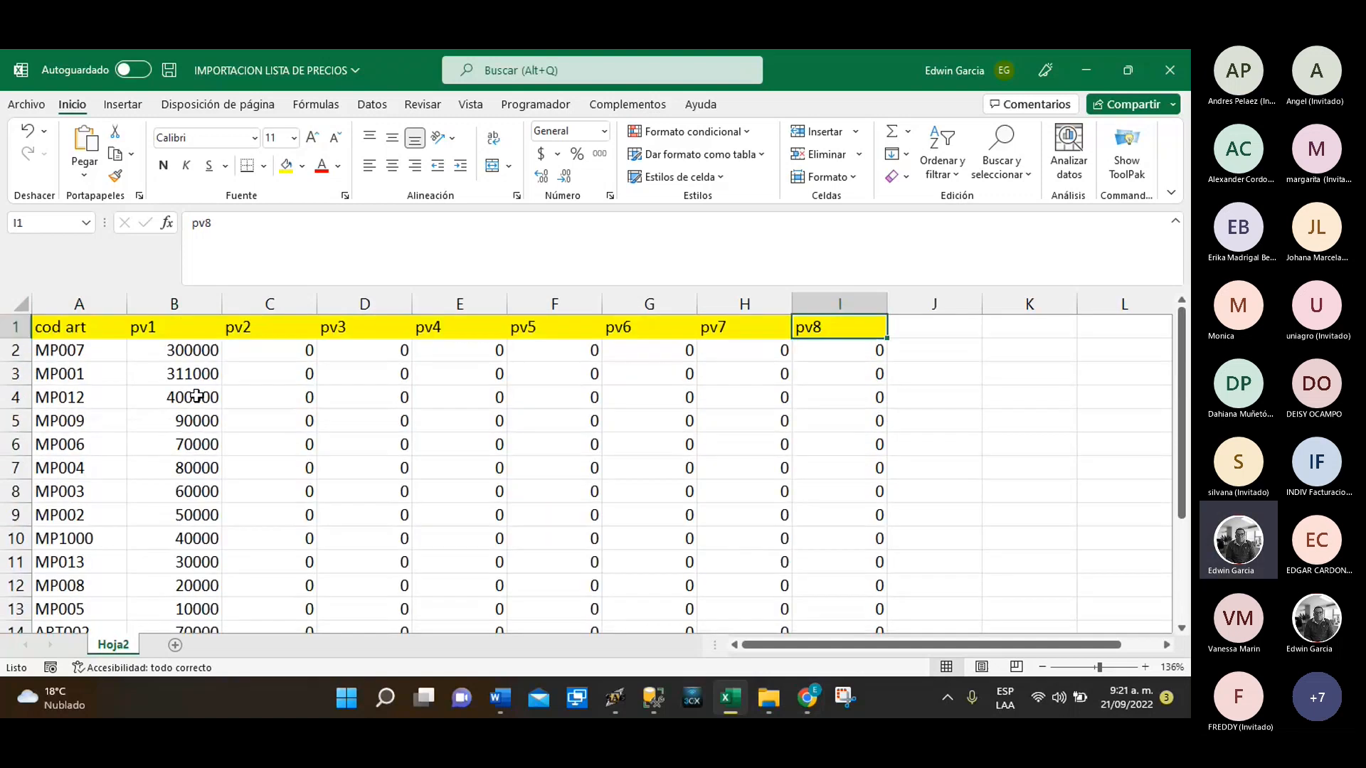
Highlight the pv1 prices and the pv2 to pv8 value block to review how the price columns are filled
drag(190, 348, 188, 590)
scroll(257, 514, up, 1)
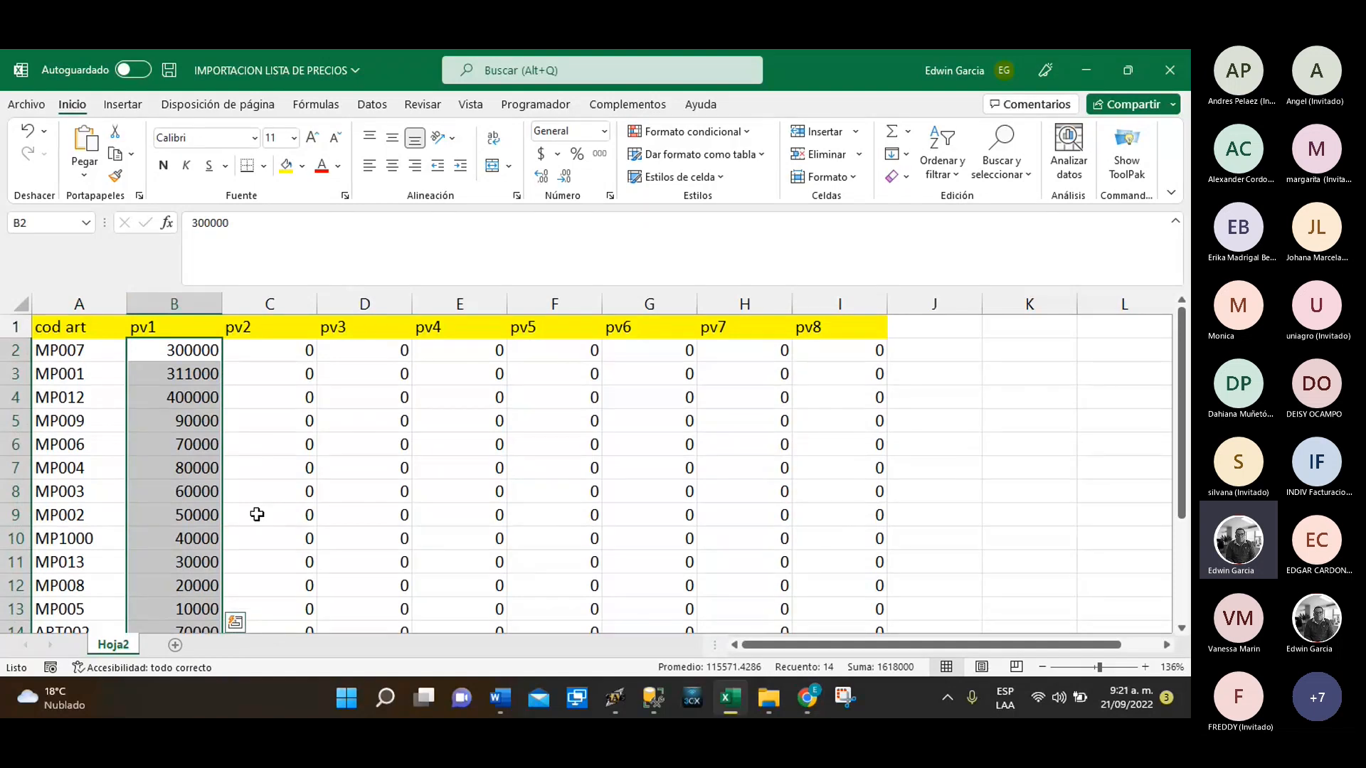
scroll(256, 515, down, 1)
scroll(257, 514, up, 1)
drag(299, 353, 841, 585)
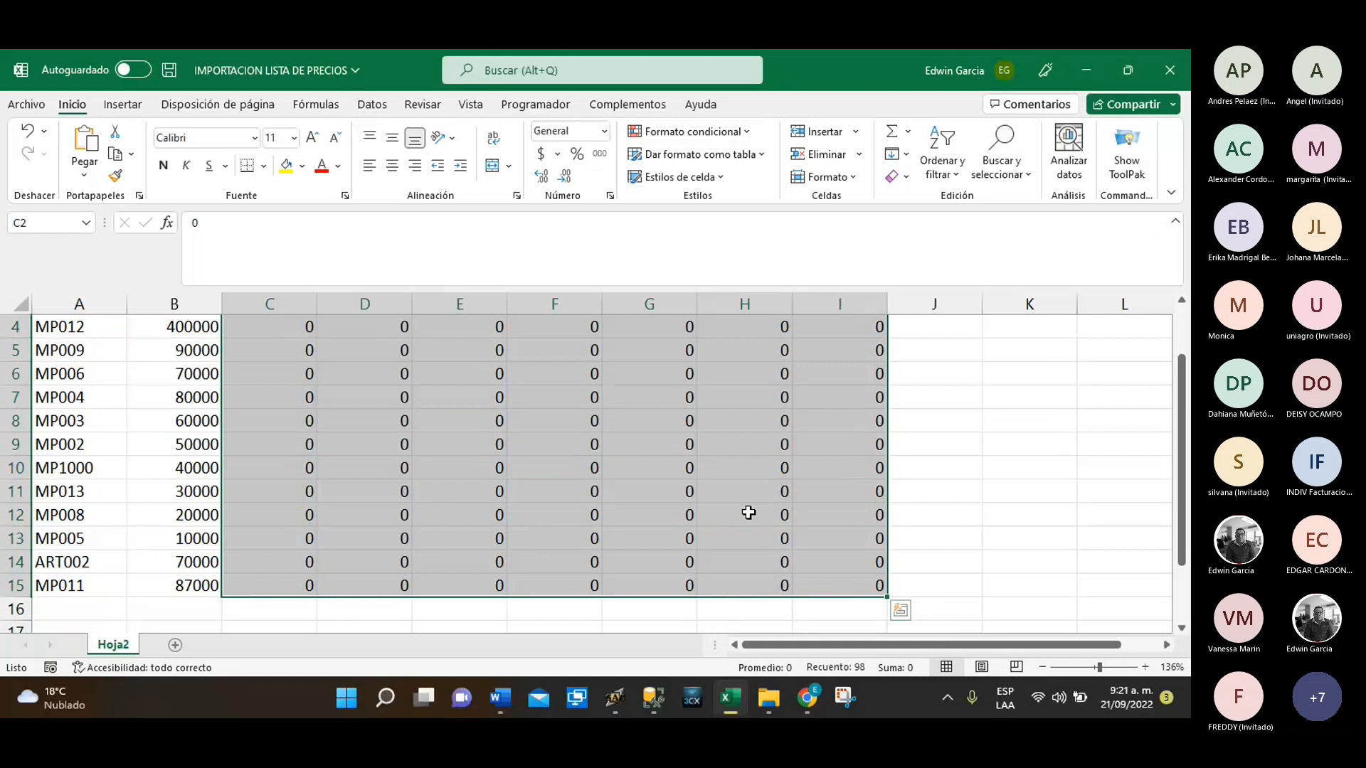
scroll(749, 513, up, 1)
Set the pv5 price to 88000 for article MP009 and to 50000 for article MP003
click(571, 426)
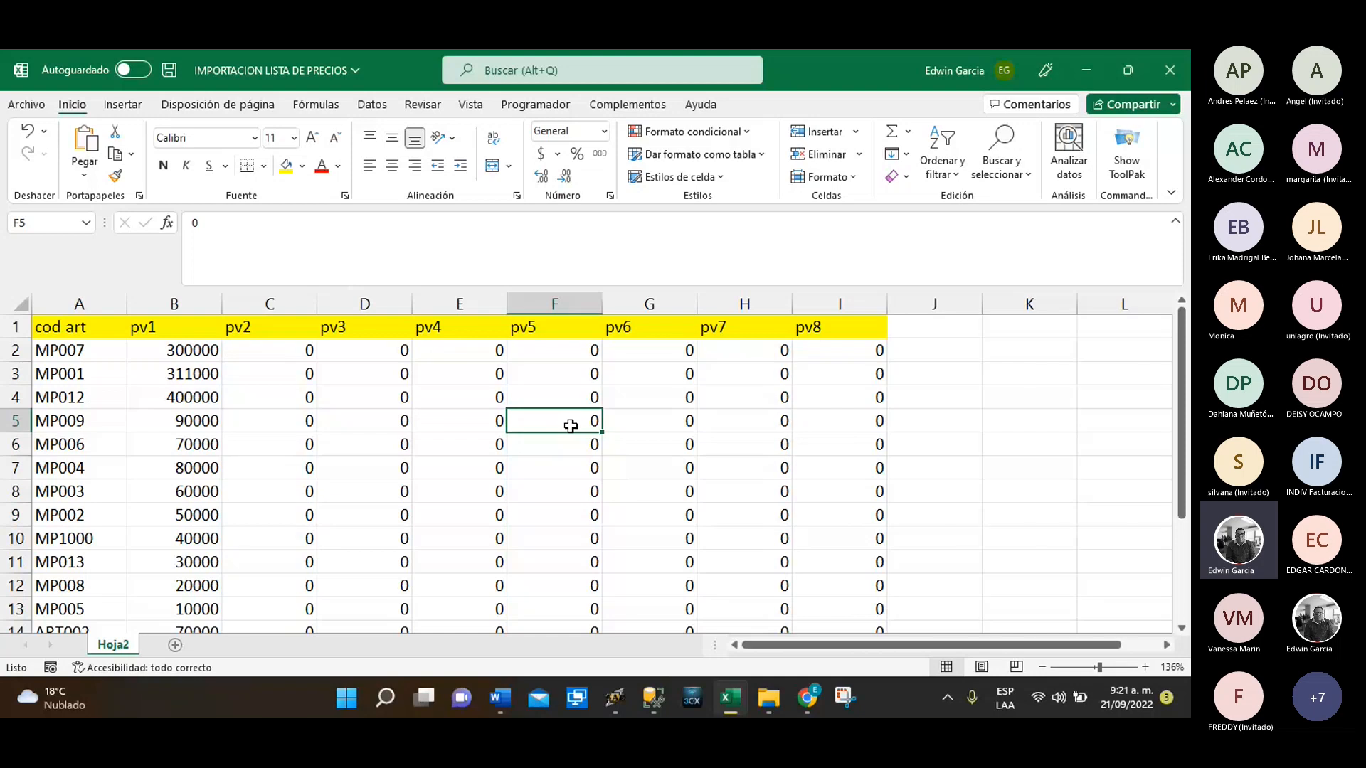
text(88000)
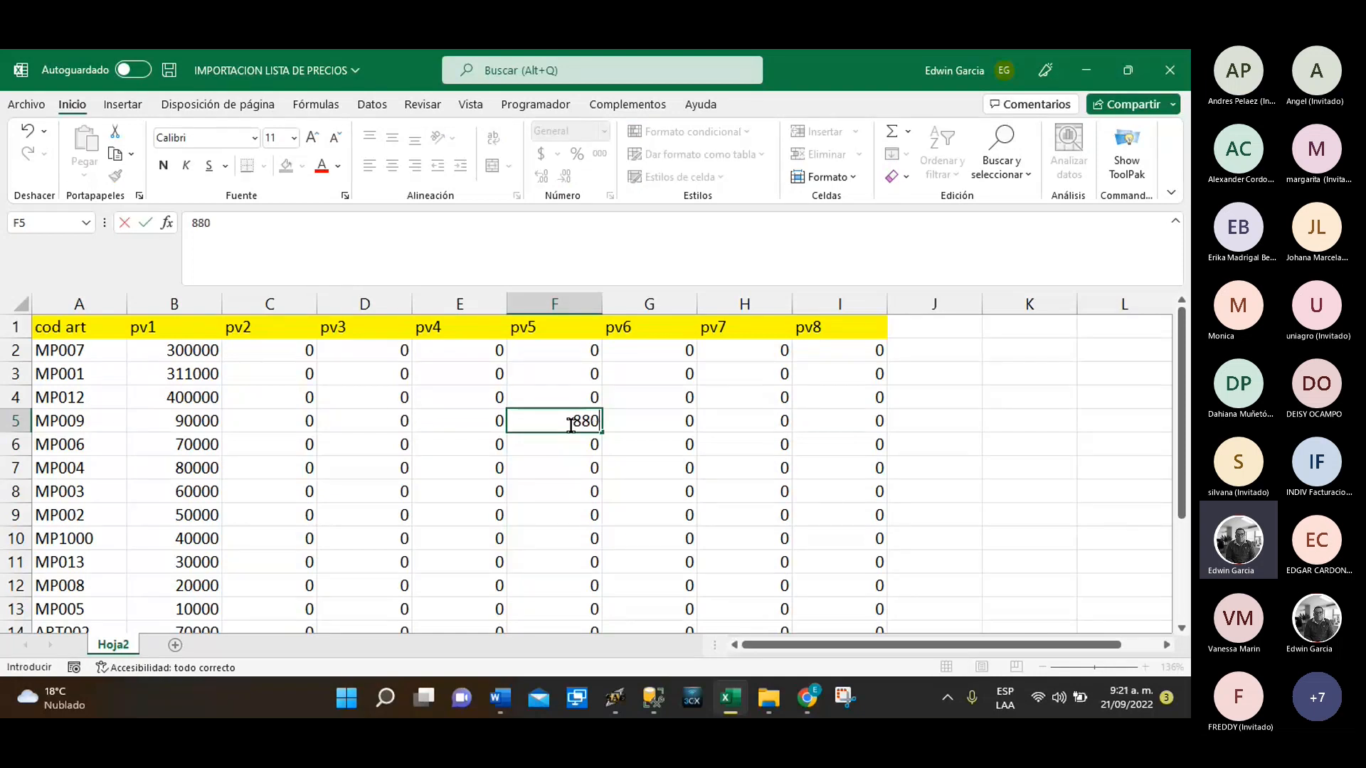
key(Return)
key(Down)
key(Down)
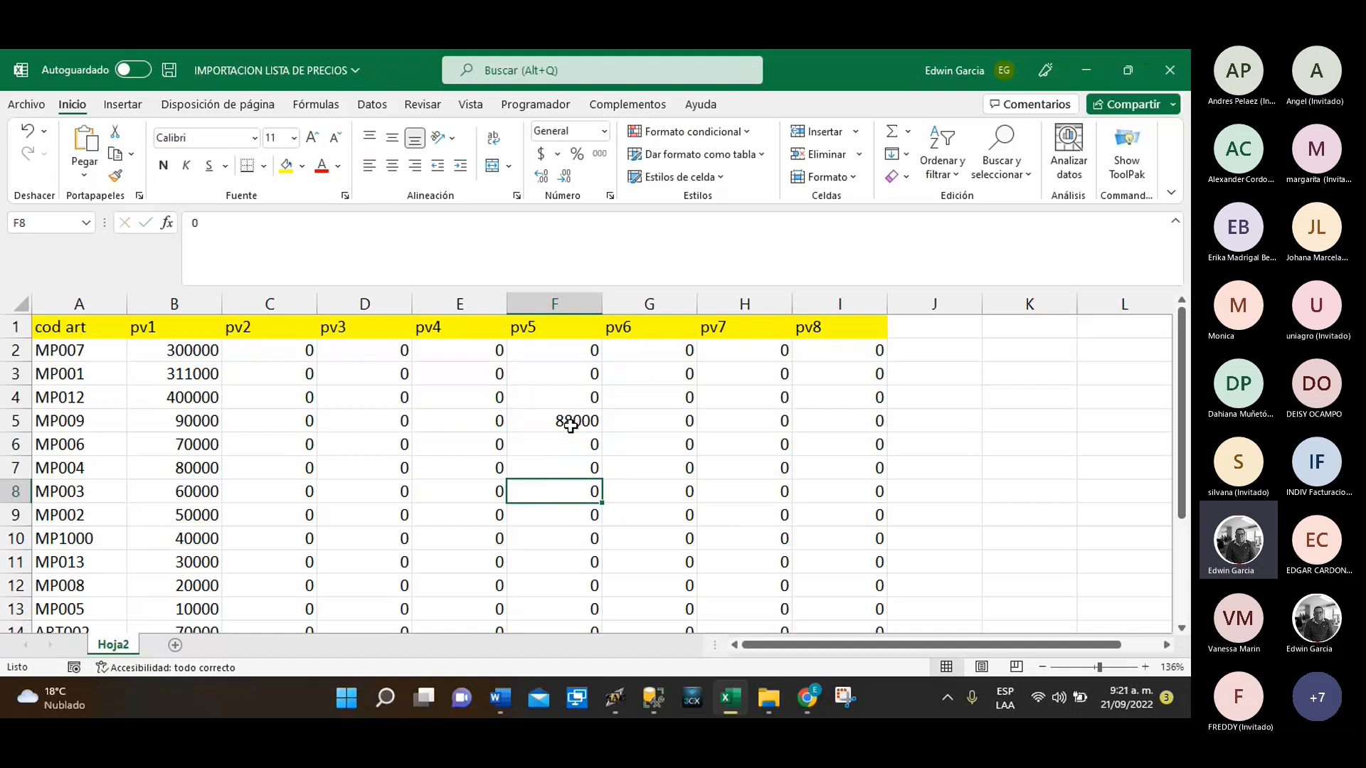
text(50)
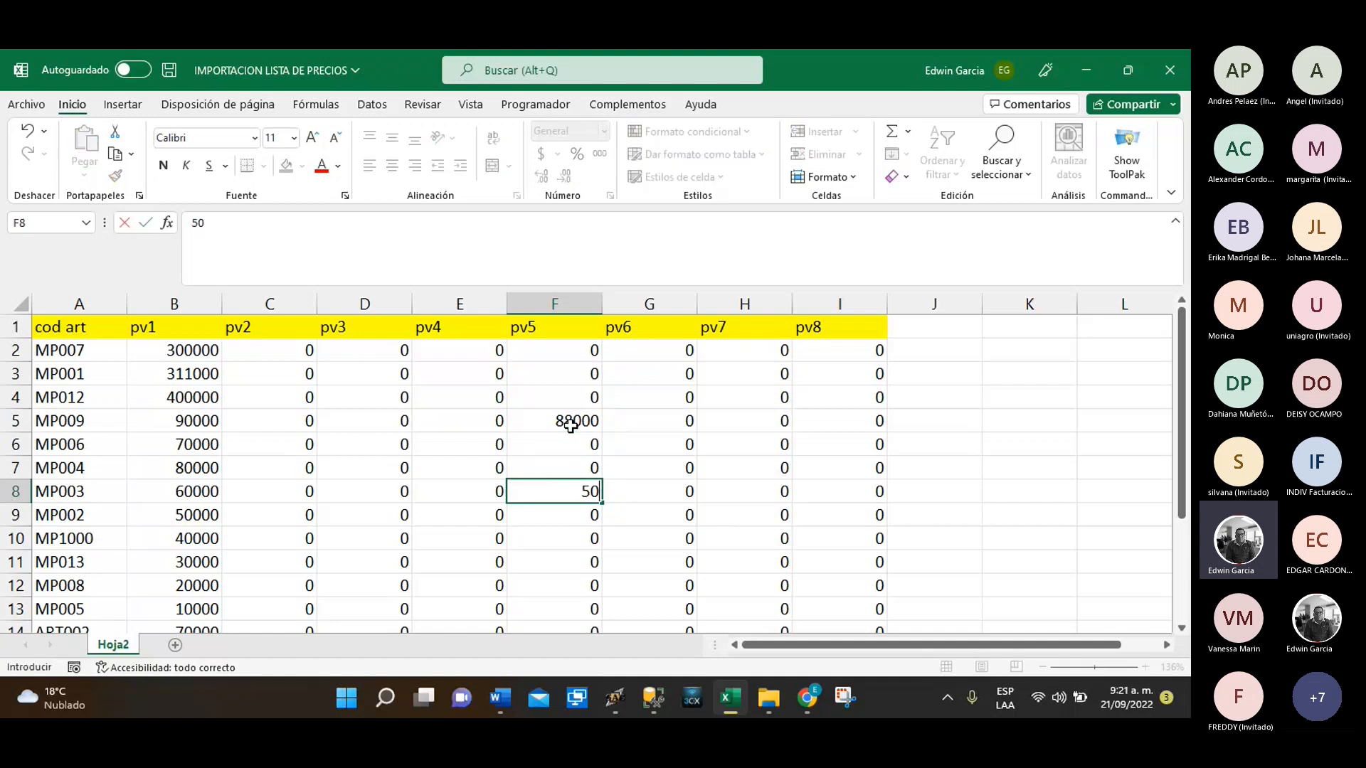
text(000)
key(Return)
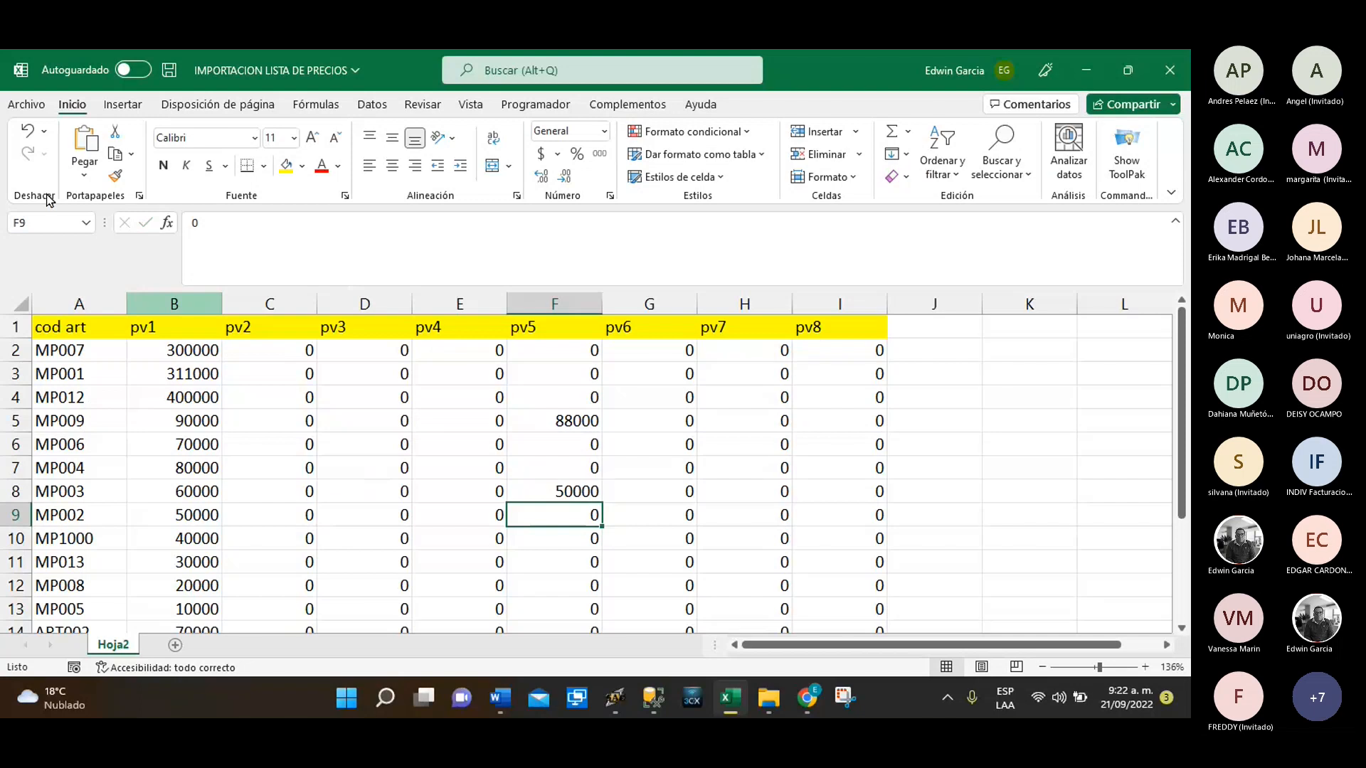
Save the price list on the Escritorio as a CSV (delimitado por comas) file named IMPORTACION LISTA DE PRECIOS sept 2022
click(21, 107)
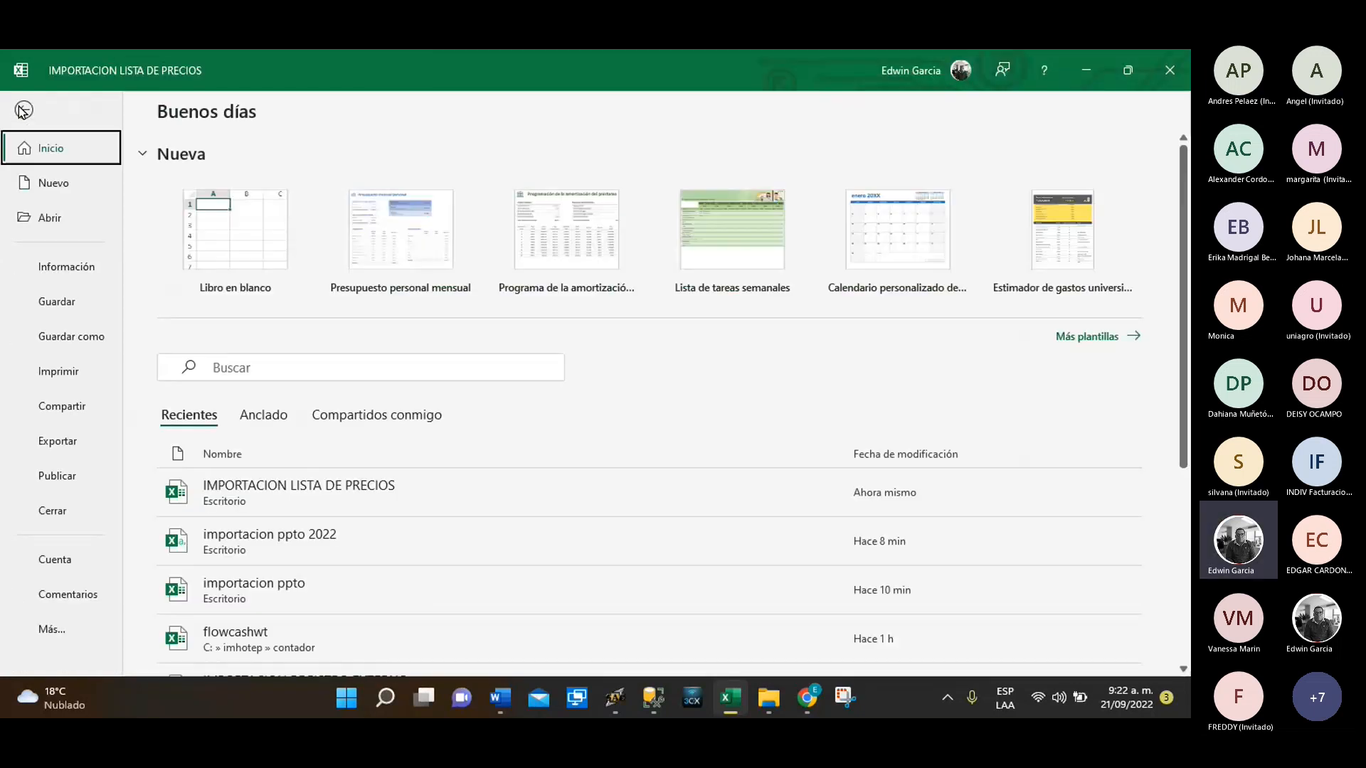
click(64, 347)
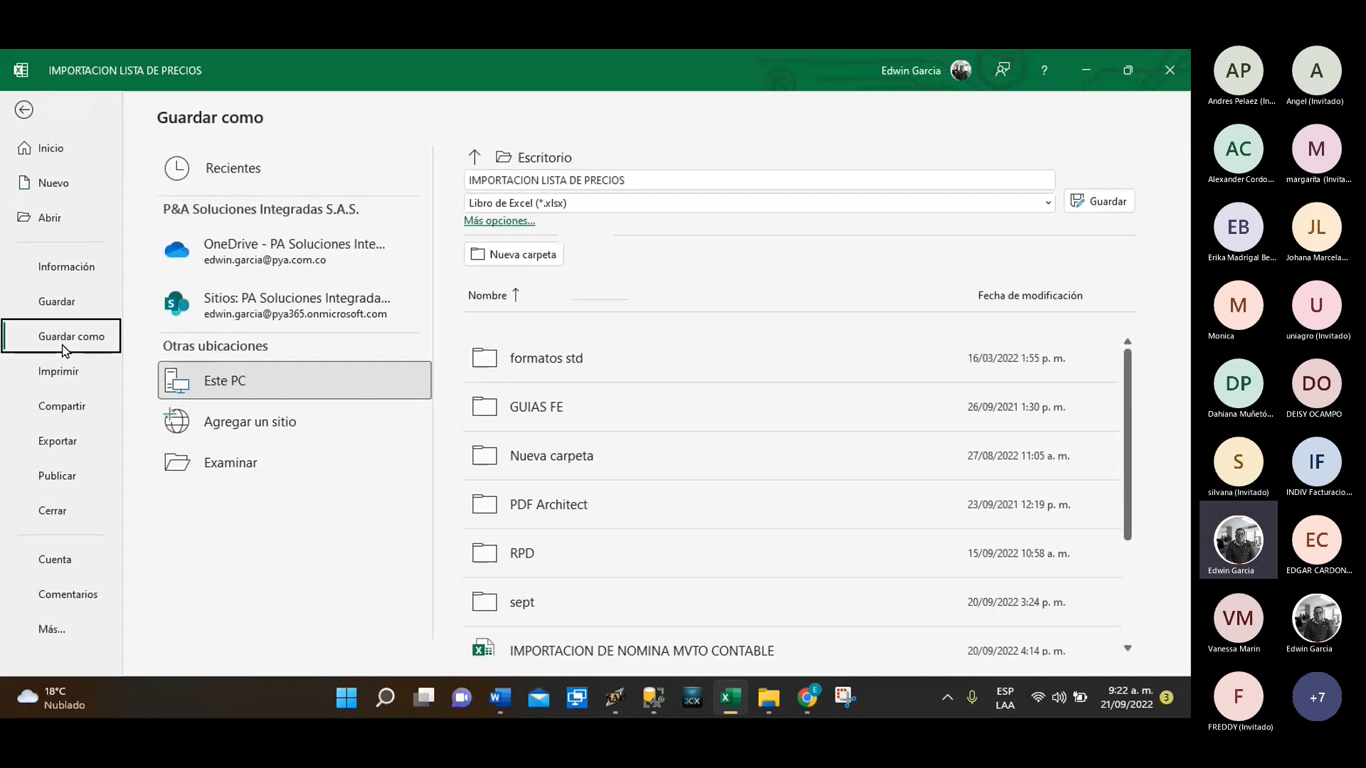
click(694, 207)
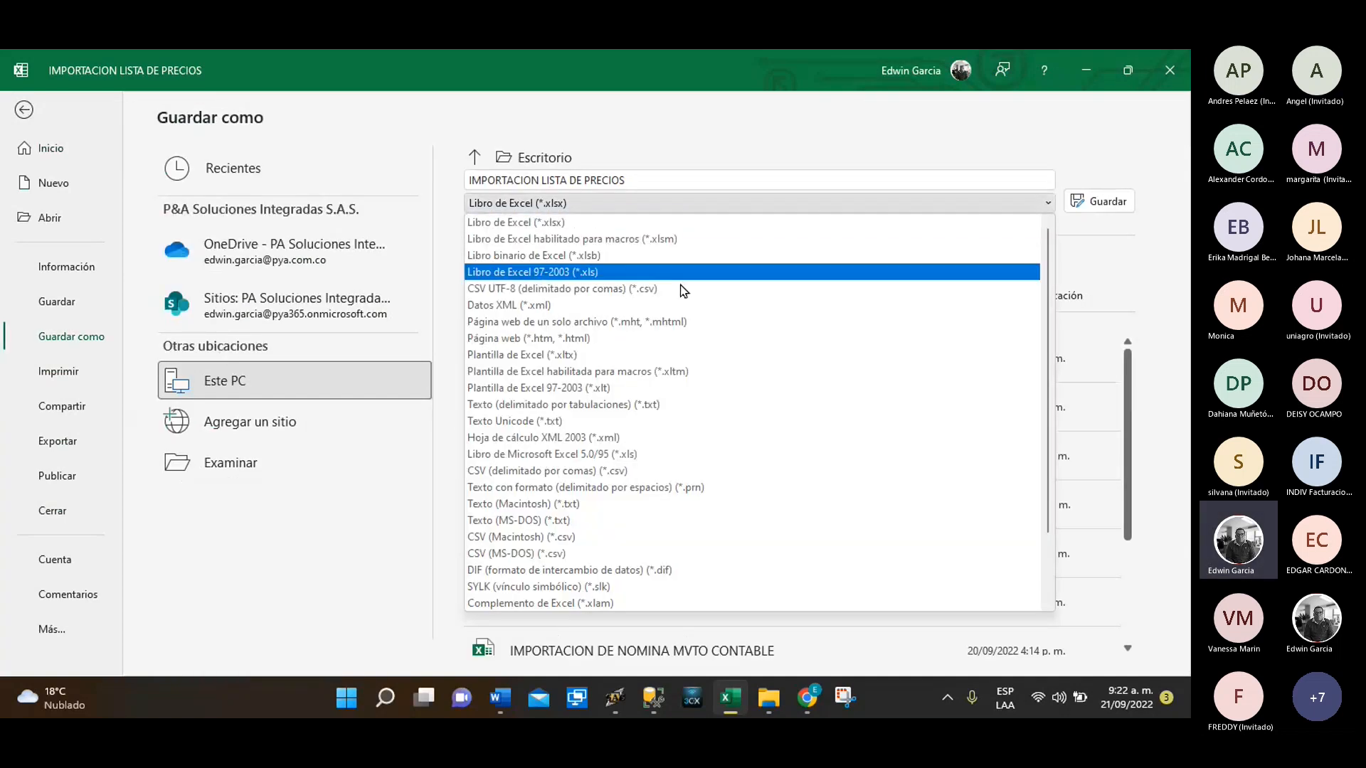
click(587, 473)
click(681, 174)
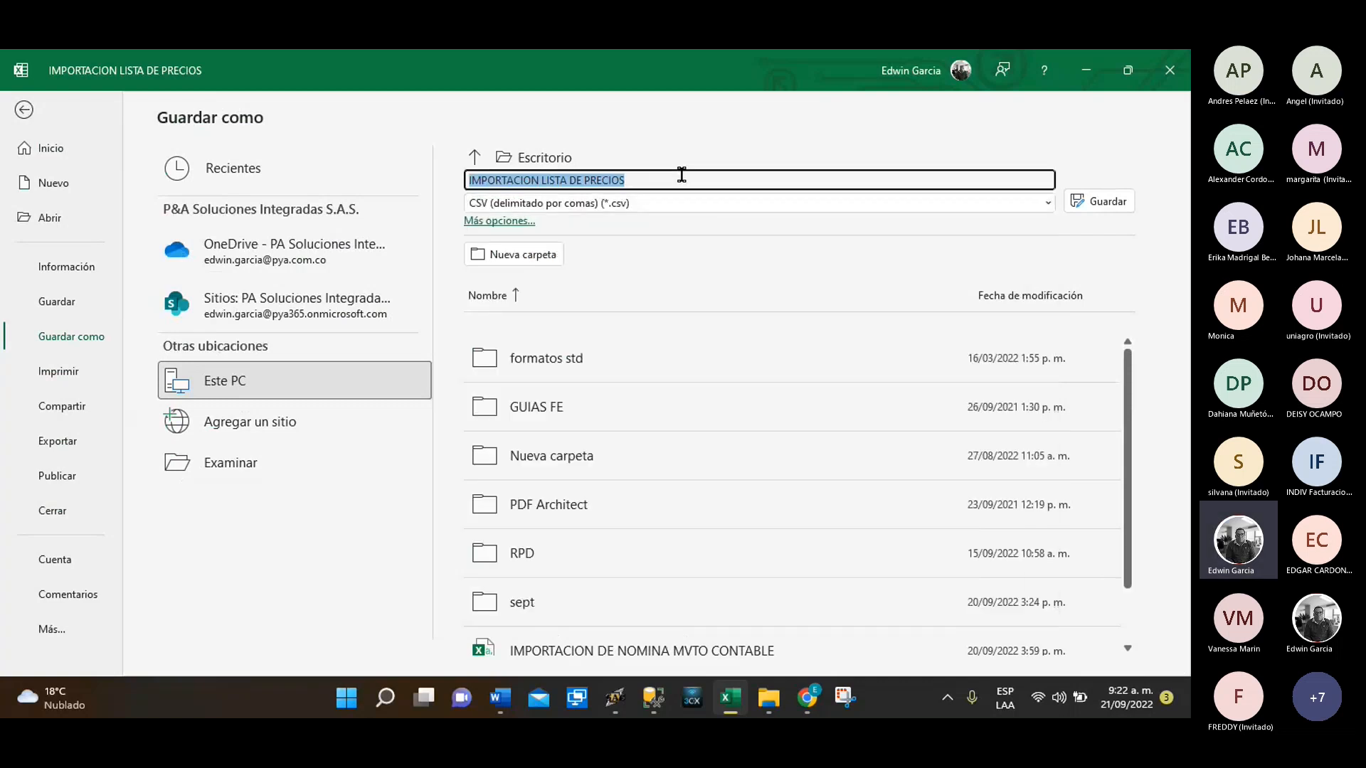
click(681, 175)
text(20)
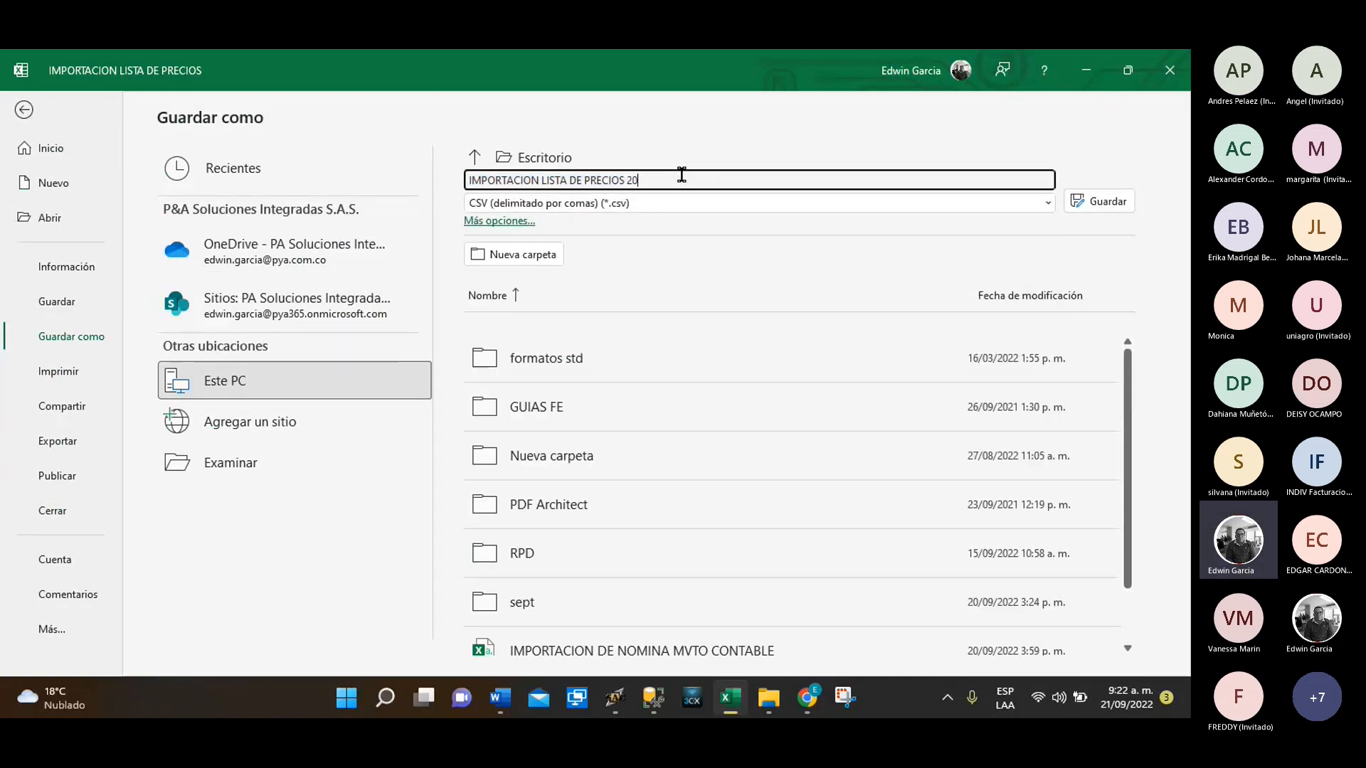
key(BackSpace)
key(BackSpace)
text(sept 2022)
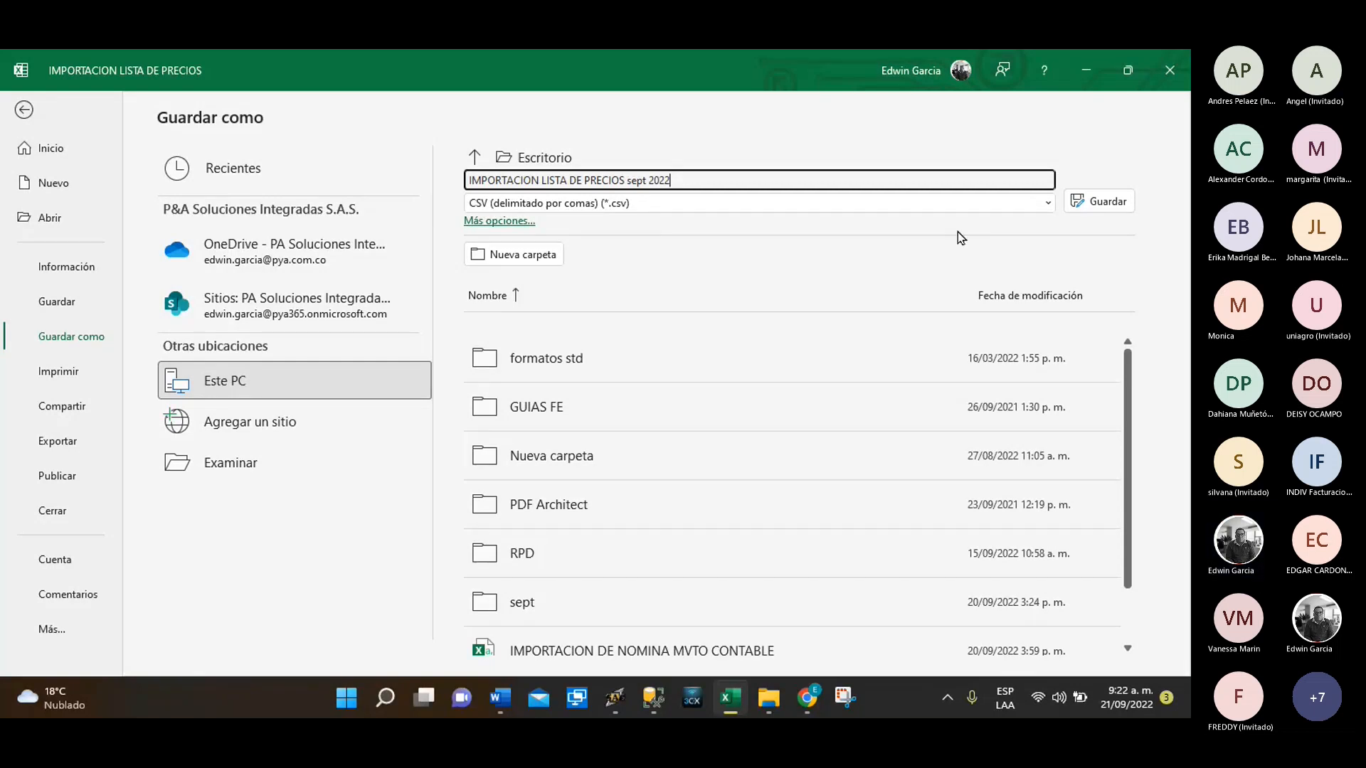
click(1111, 202)
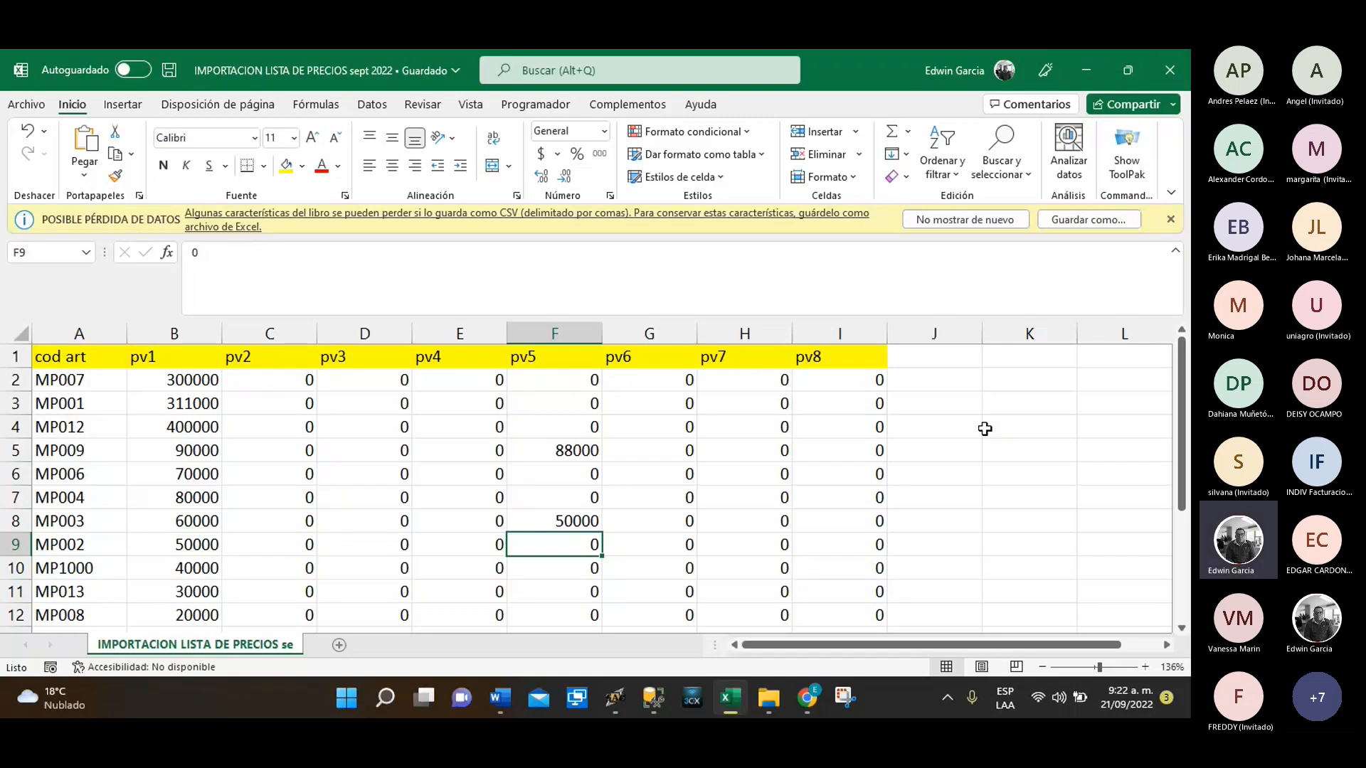
Close the price list workbook and move its new CSV file to an empty area of the desktop
click(1171, 69)
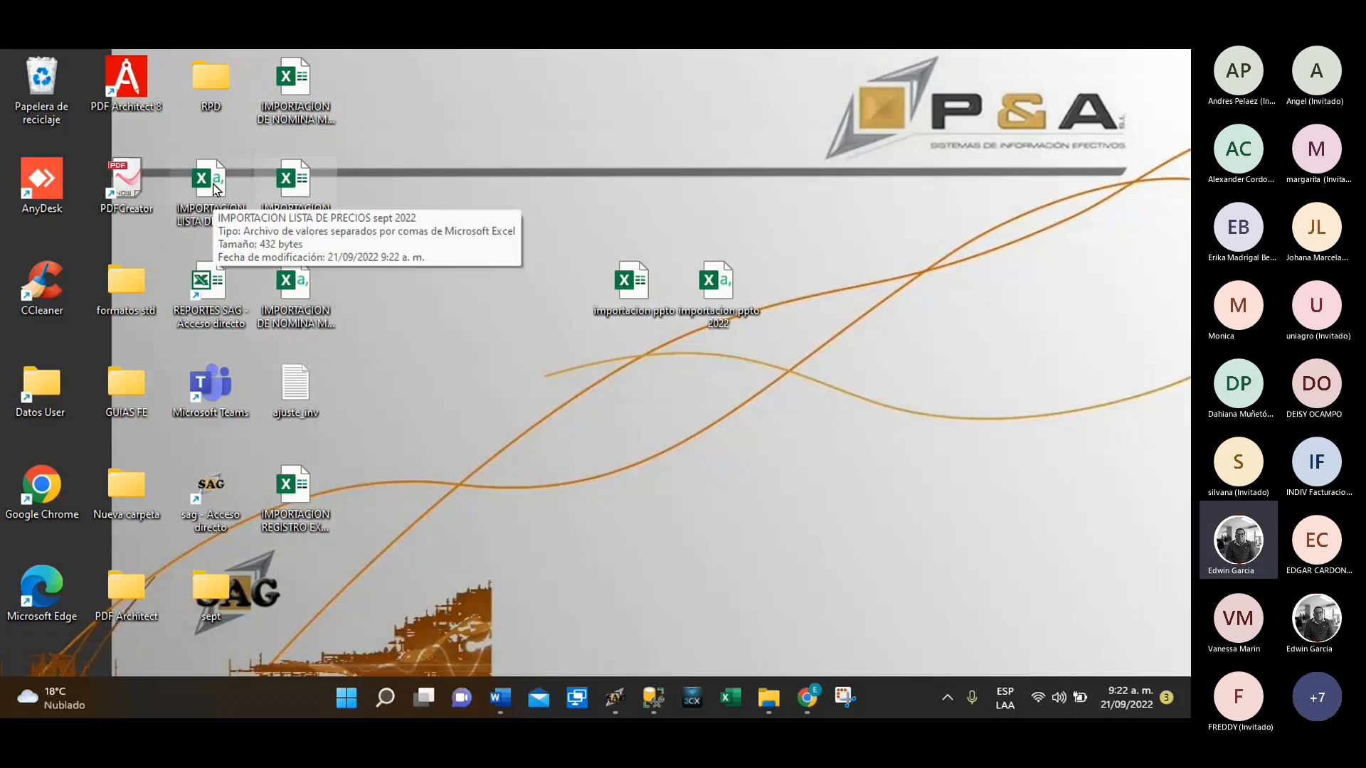
drag(215, 188, 814, 480)
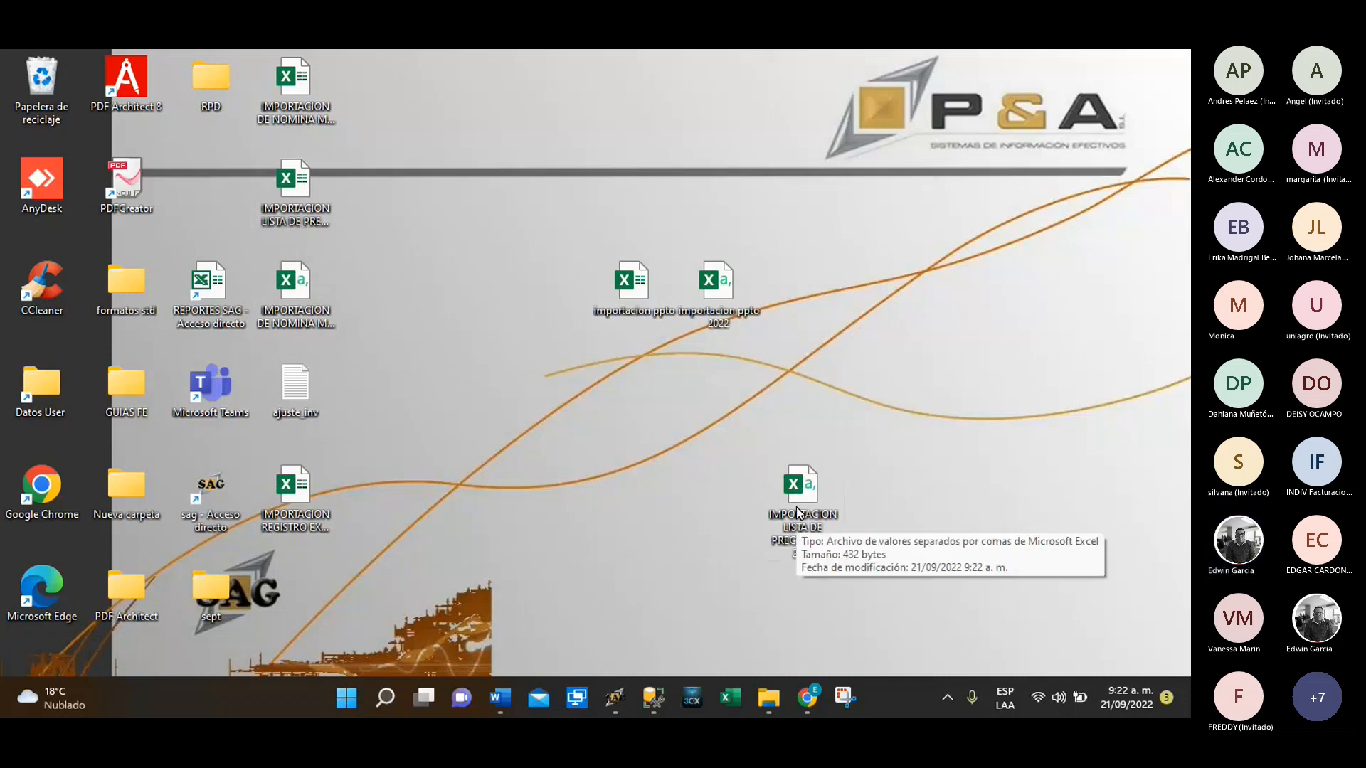
Switch to SAG and open the master data import (Importacion de Maestros)
mouse_move(615, 701)
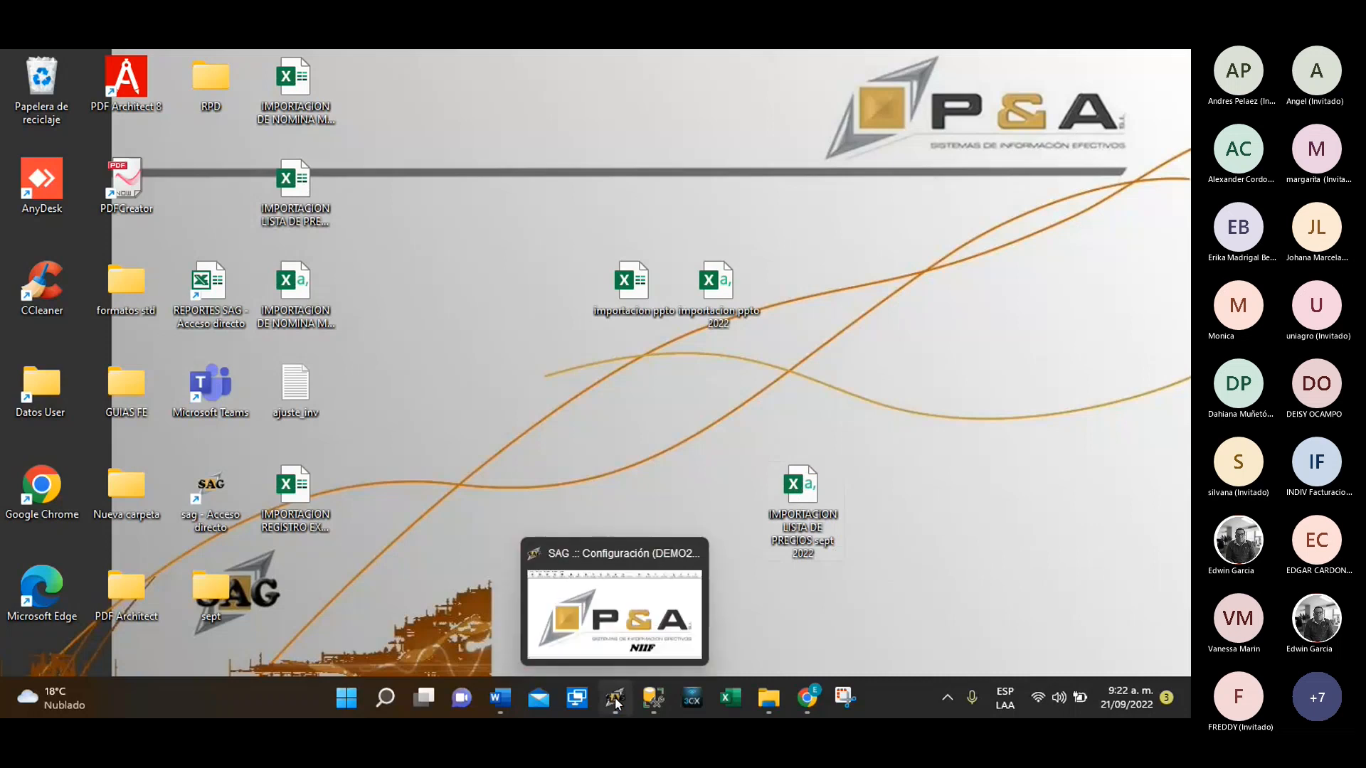
click(616, 703)
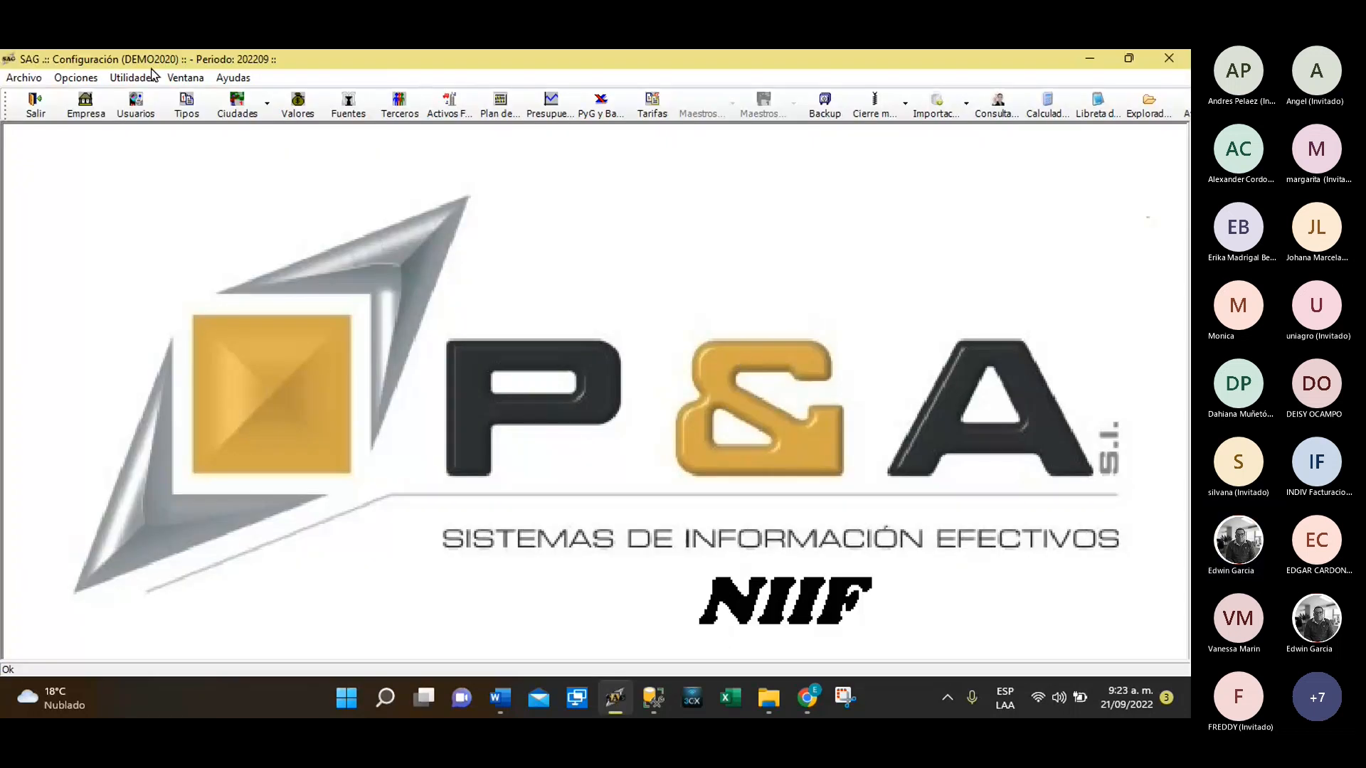
click(132, 77)
mouse_move(178, 142)
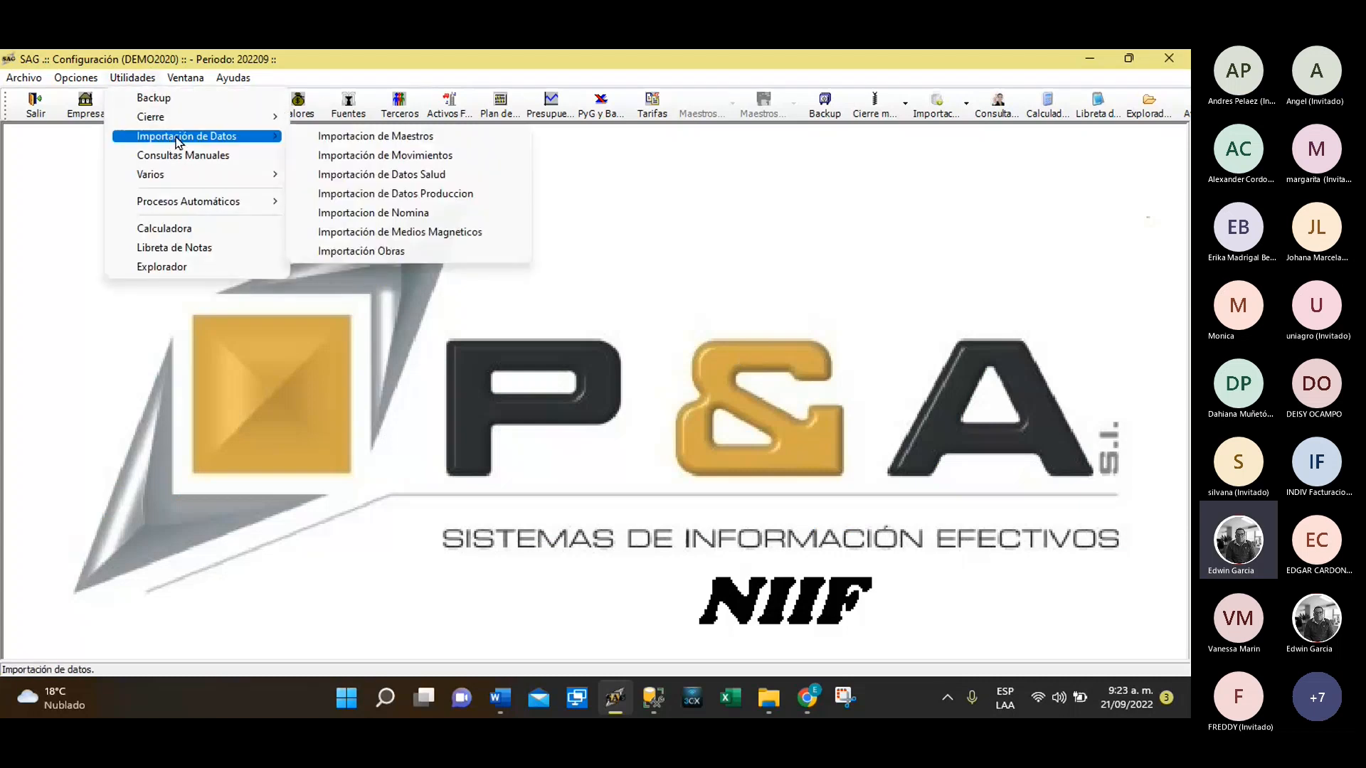
click(366, 138)
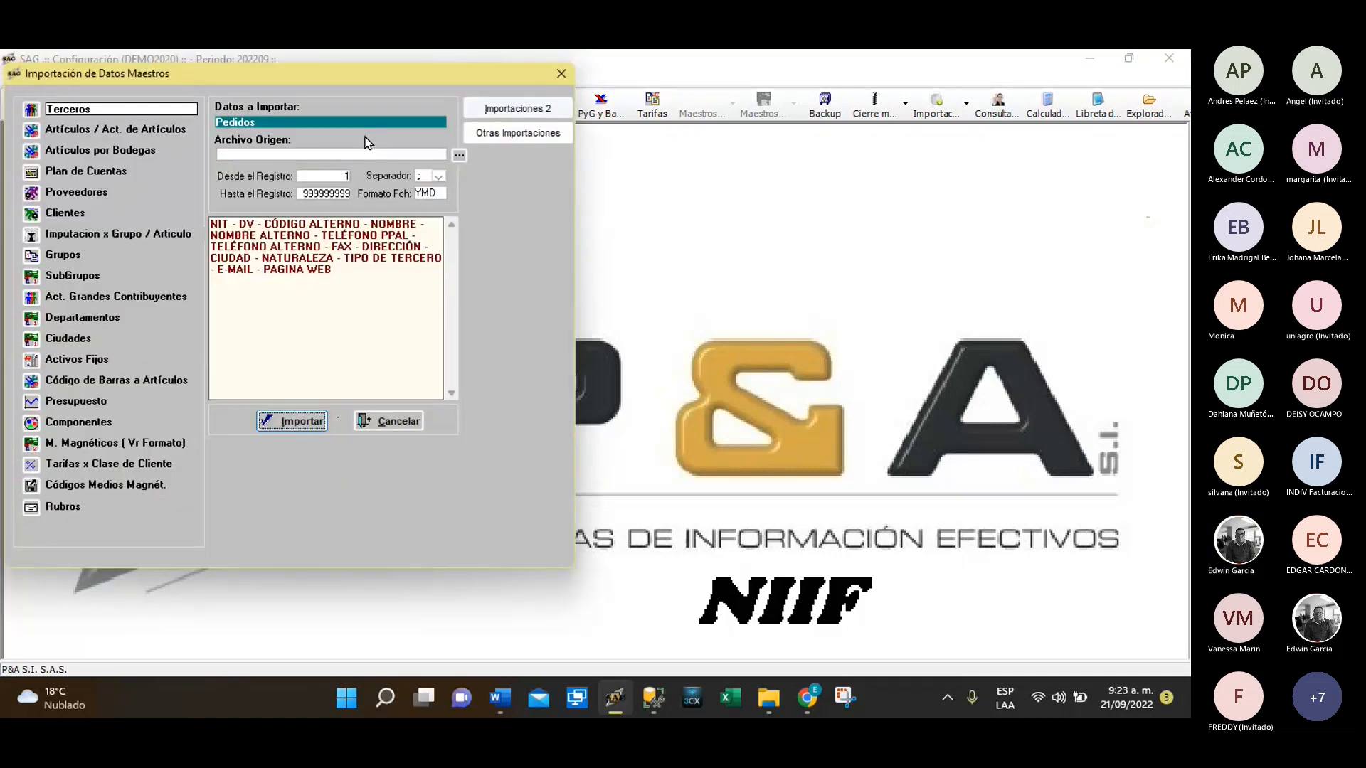
Choose Artículos / Act. de Artículos as the data to import and review its full list of file fields
click(28, 132)
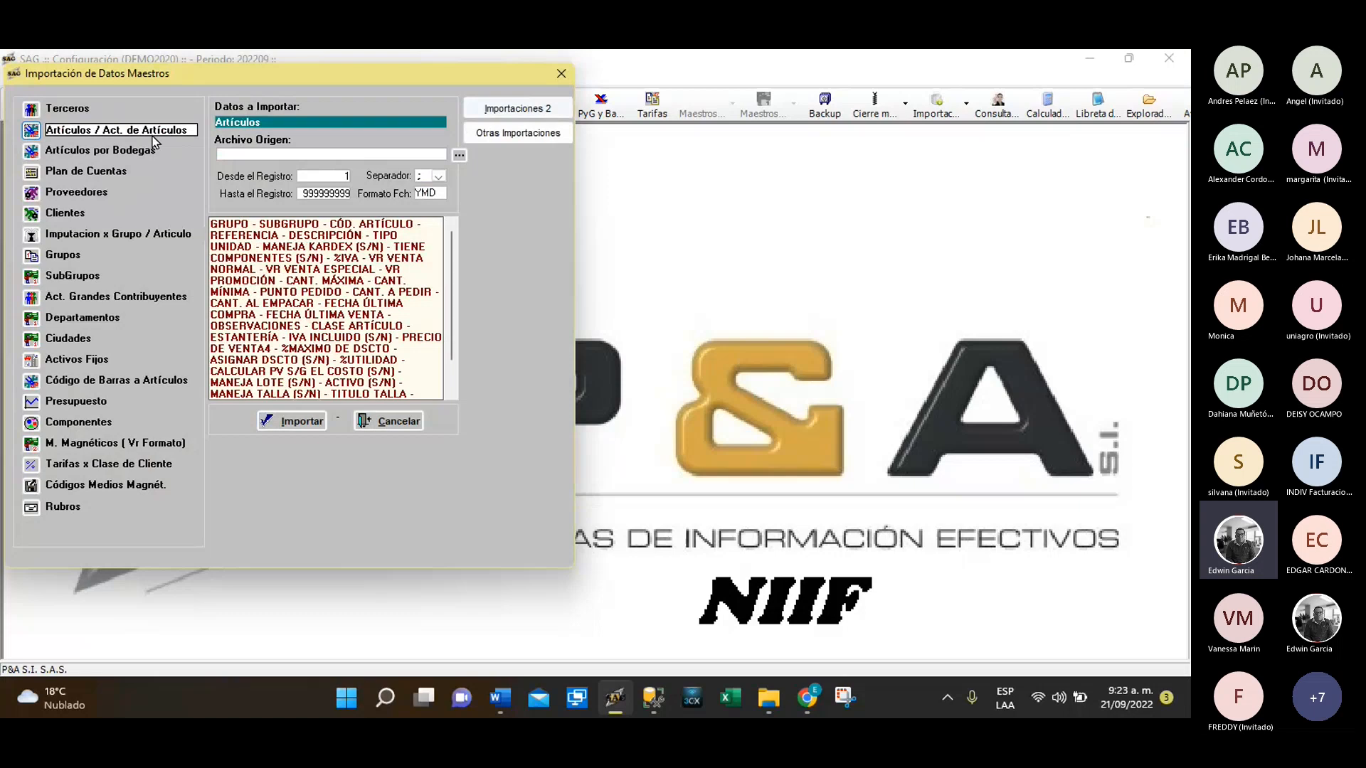
scroll(364, 266, down, 1)
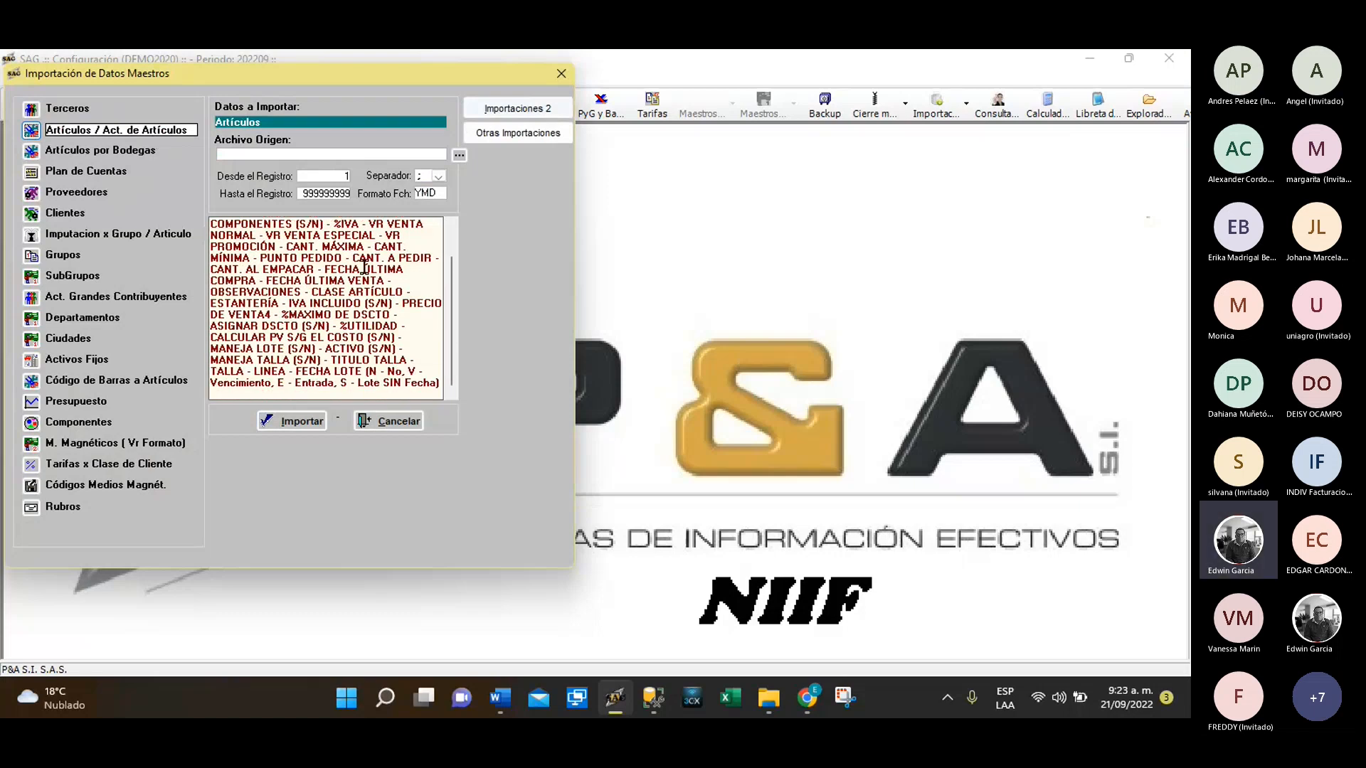
scroll(364, 266, up, 1)
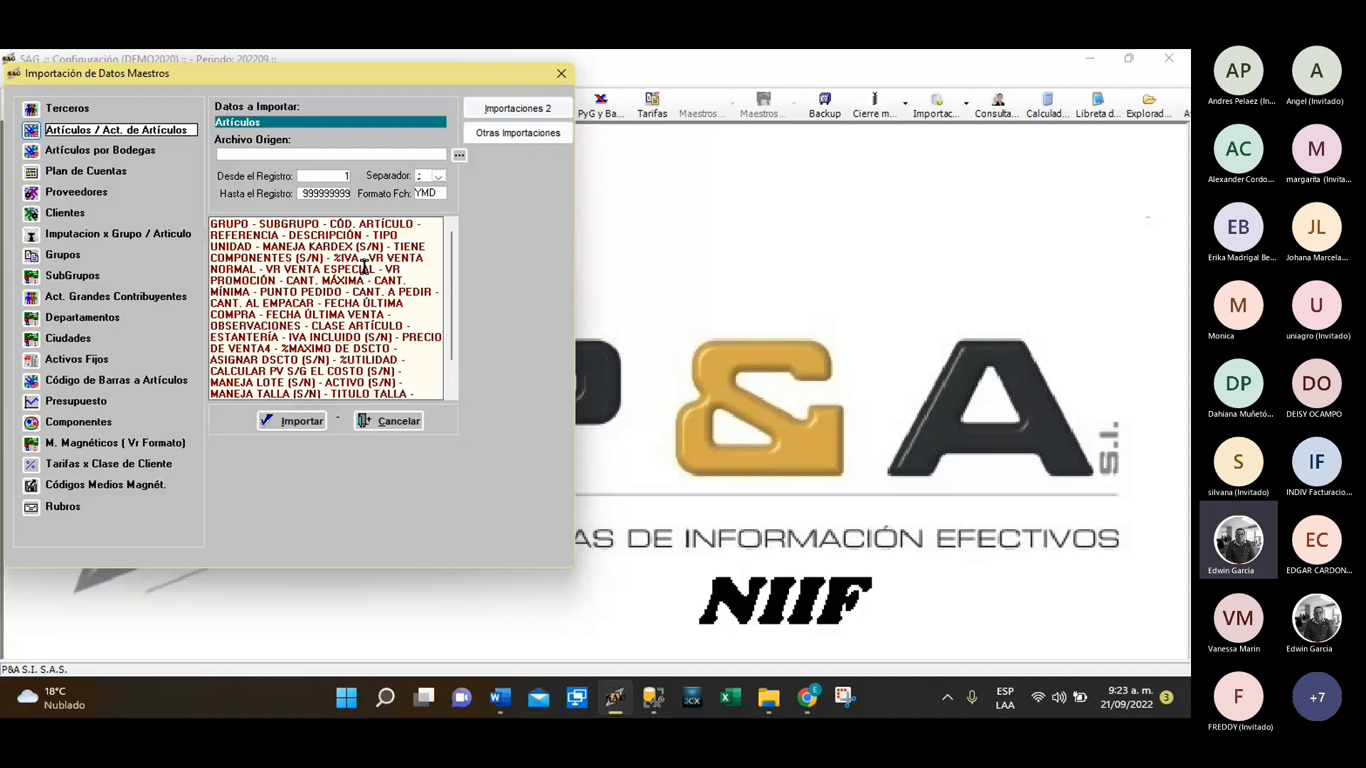
click(457, 157)
drag(391, 159, 392, 194)
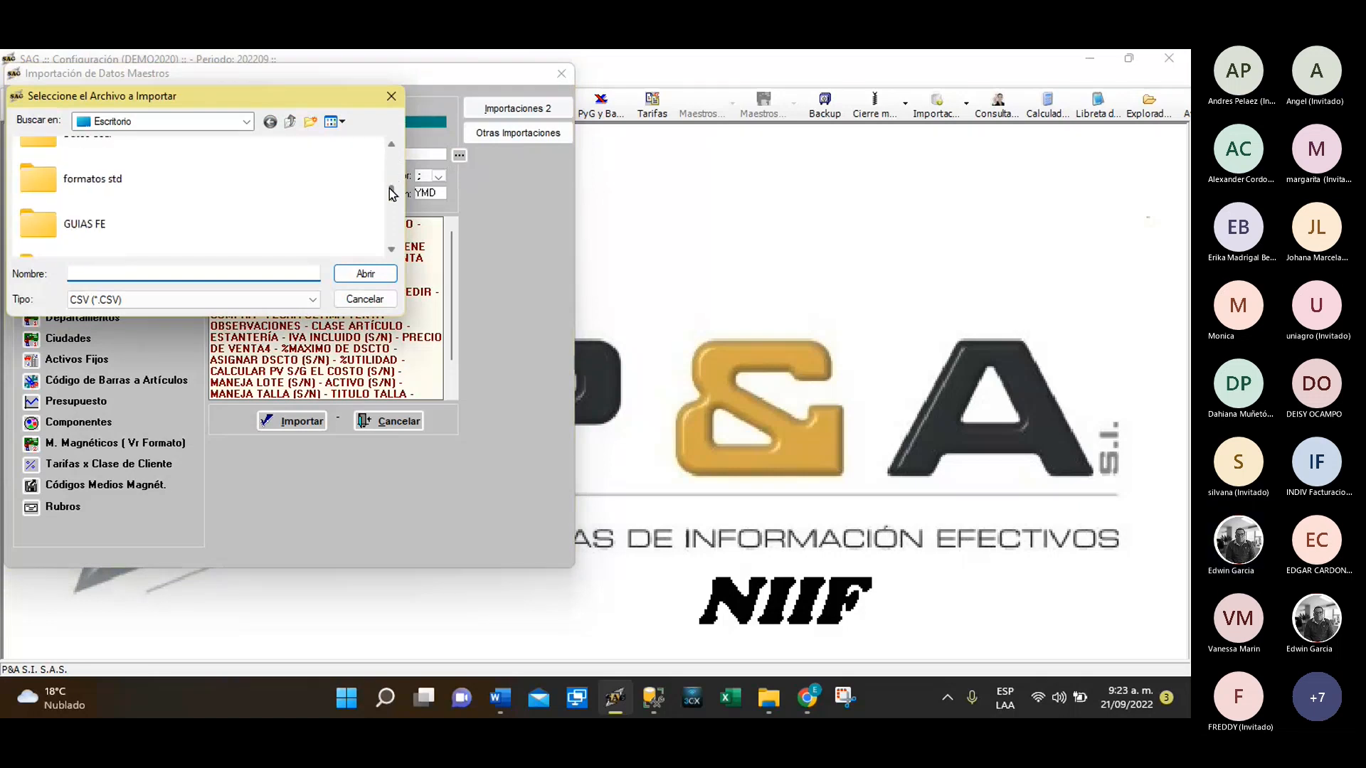
click(375, 302)
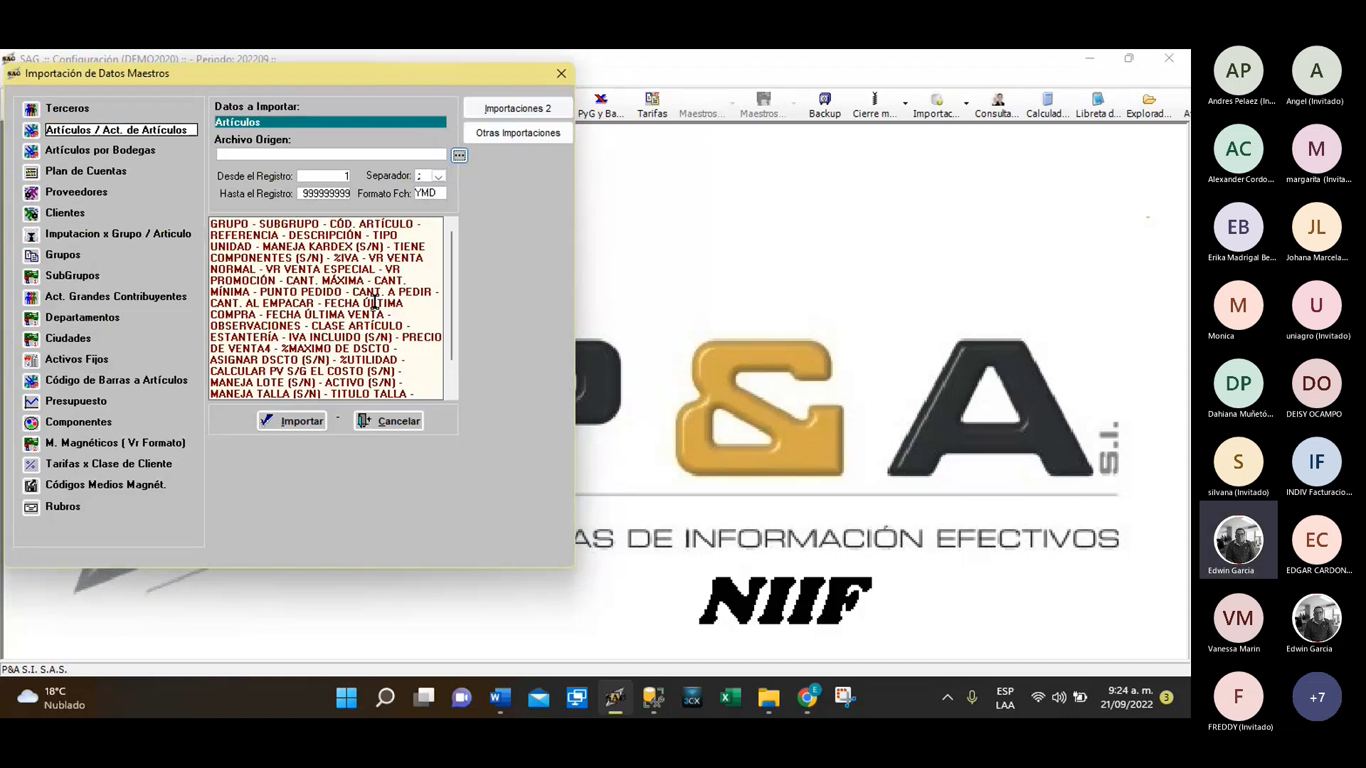
Start the article import and decline importing only prices, code and description changes, Precio de Venta 4, and references
click(31, 135)
click(270, 423)
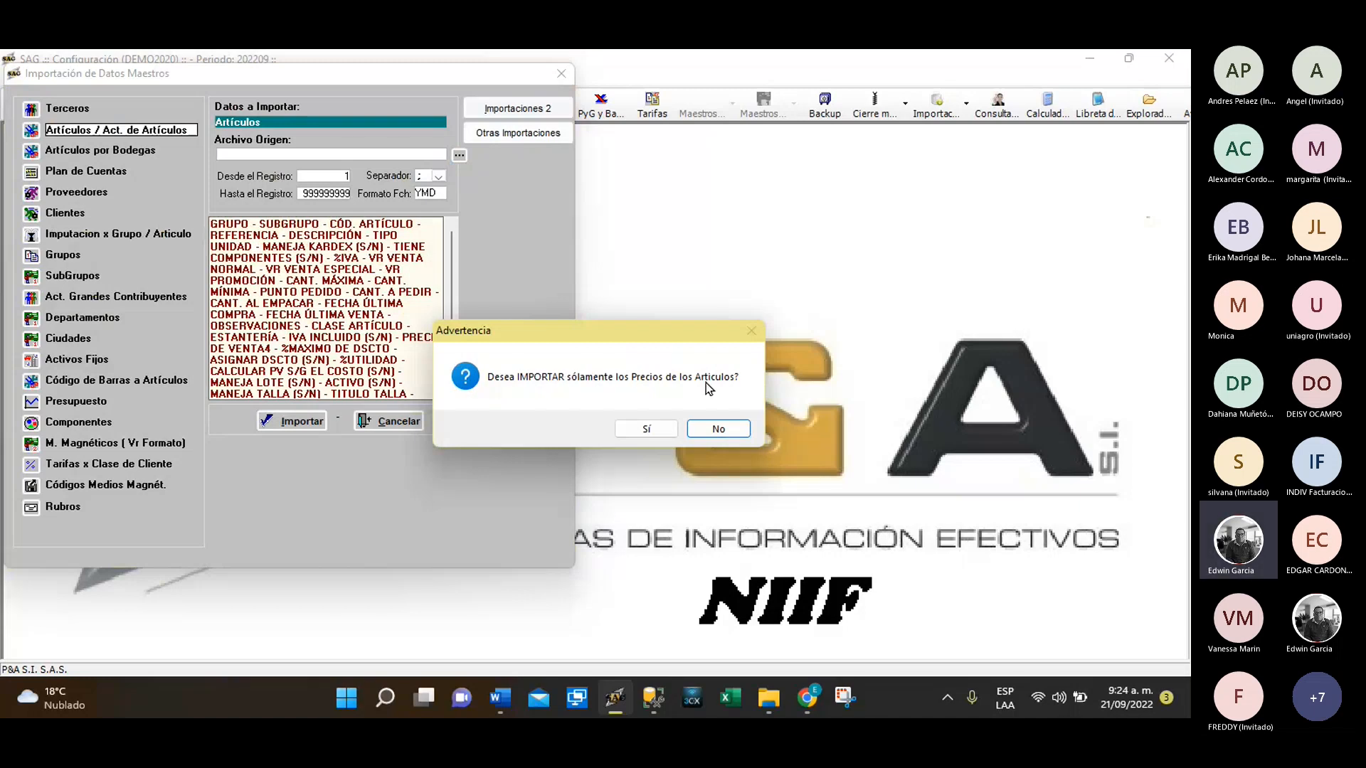
click(723, 429)
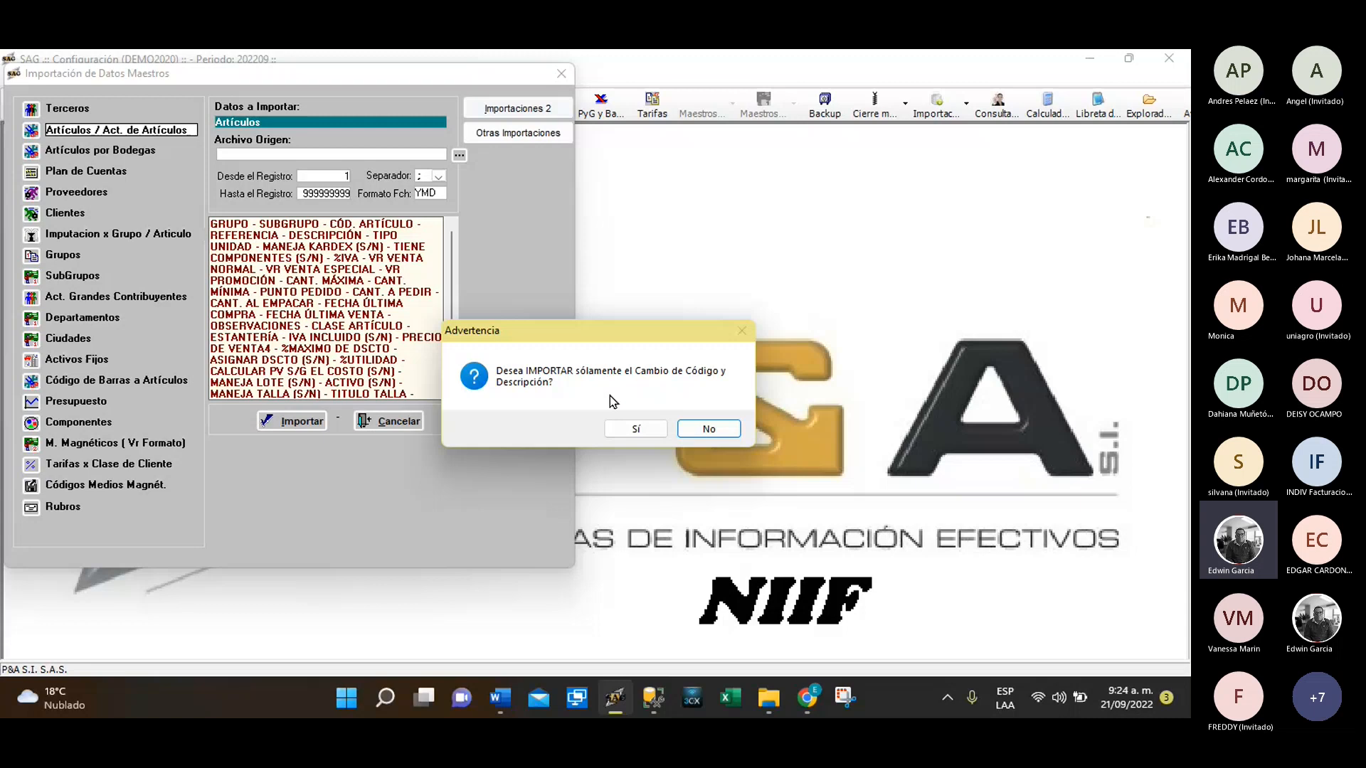
click(718, 427)
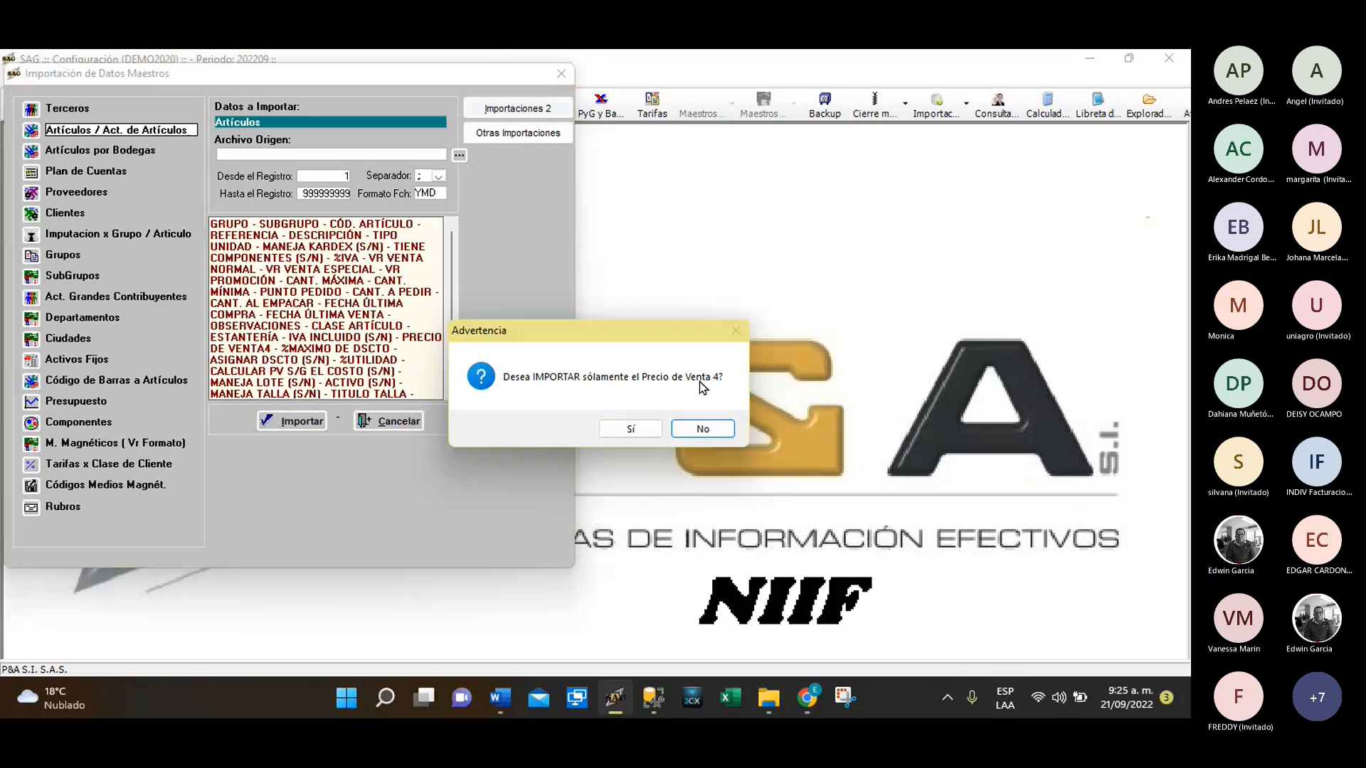
click(714, 434)
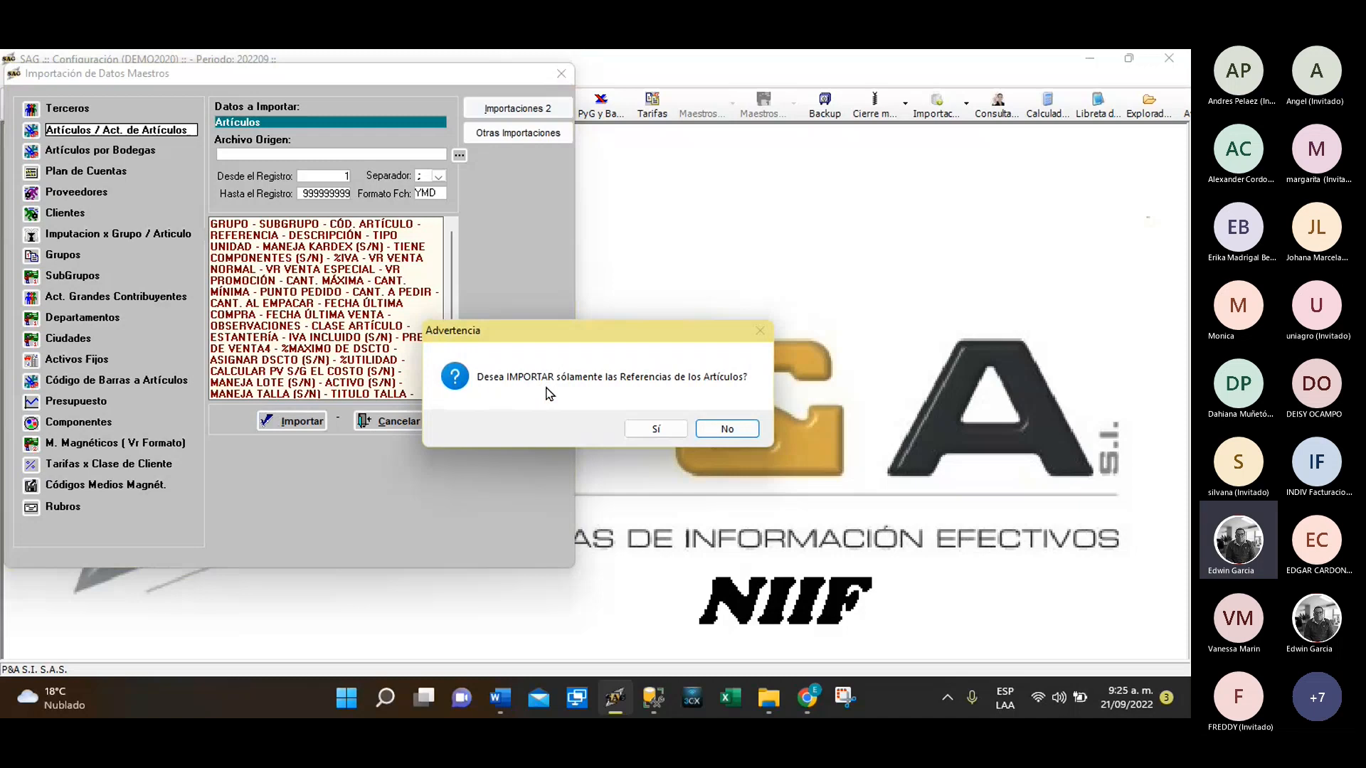
click(727, 428)
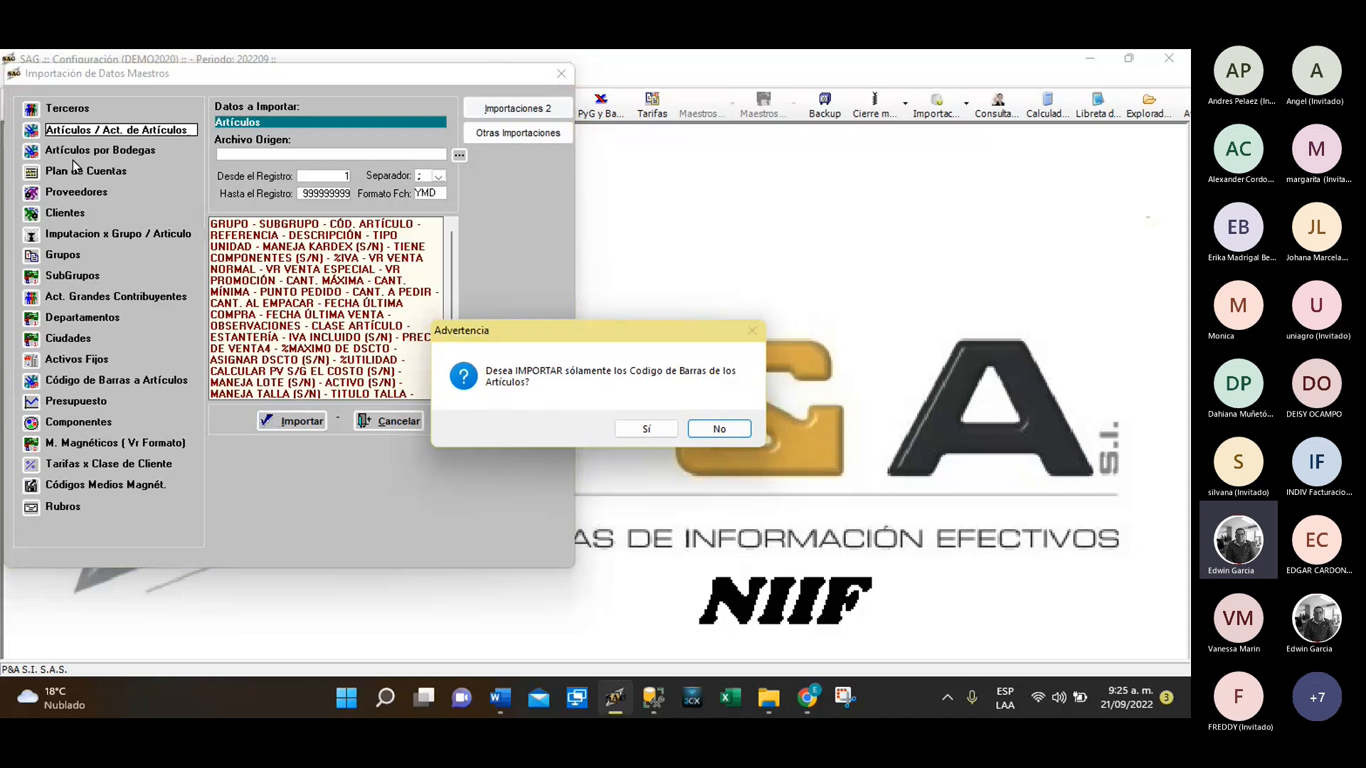
Switch to the Teams meeting in Chrome, mute the microphone and return to SAG
mouse_move(801, 699)
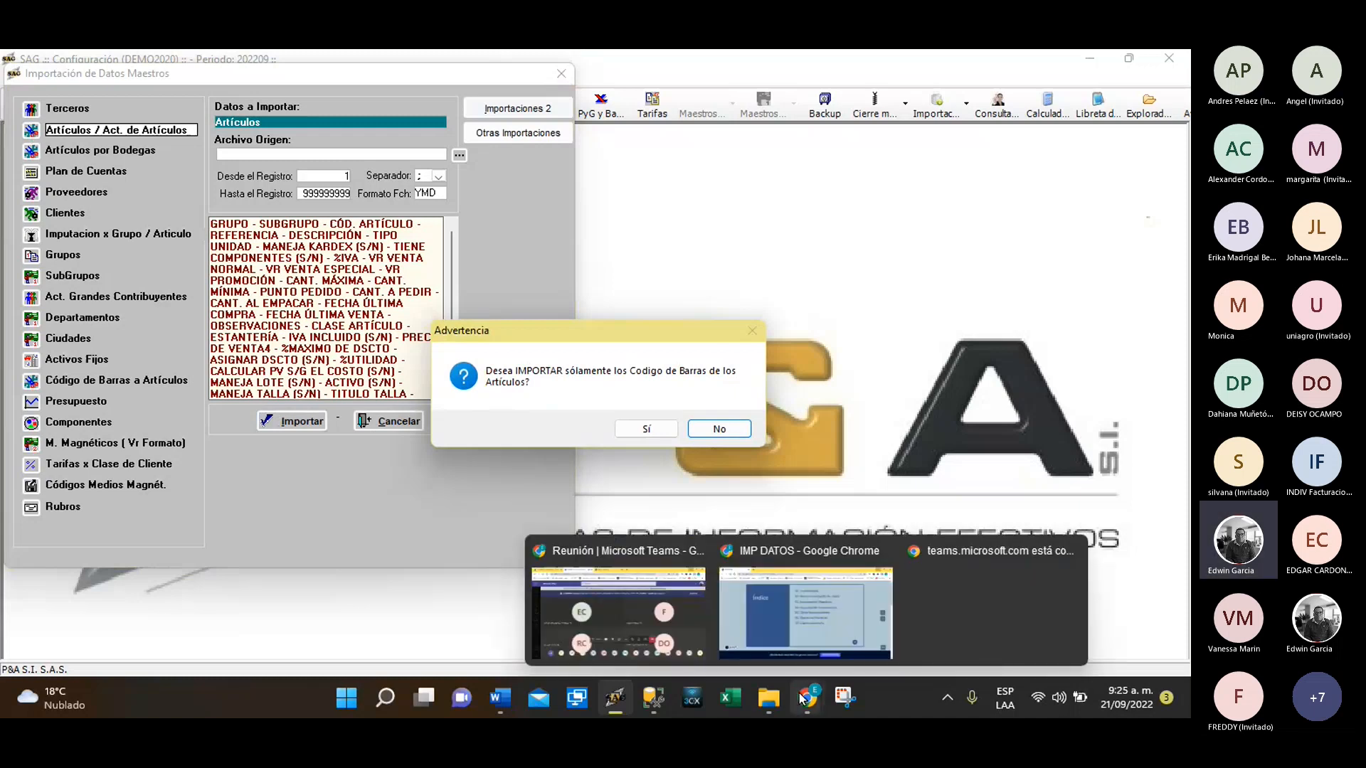
click(619, 605)
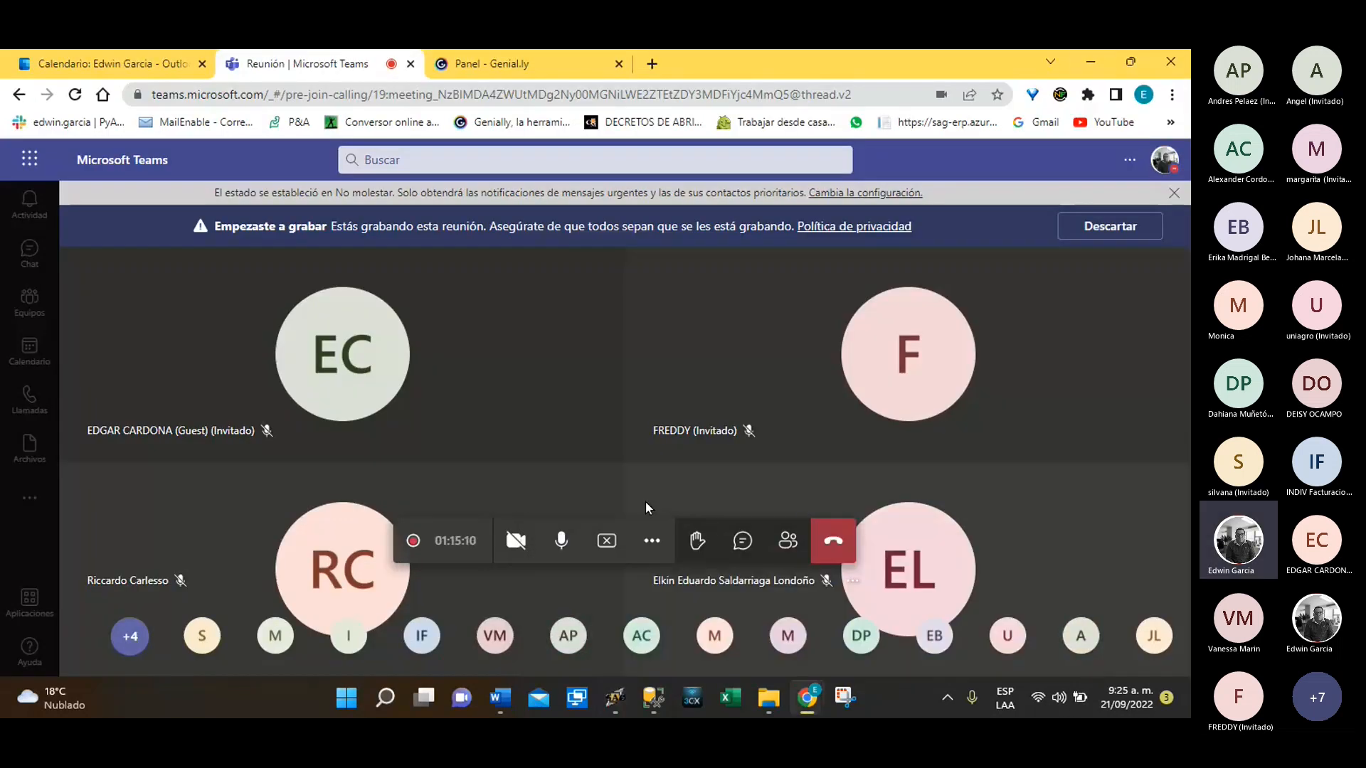
click(561, 545)
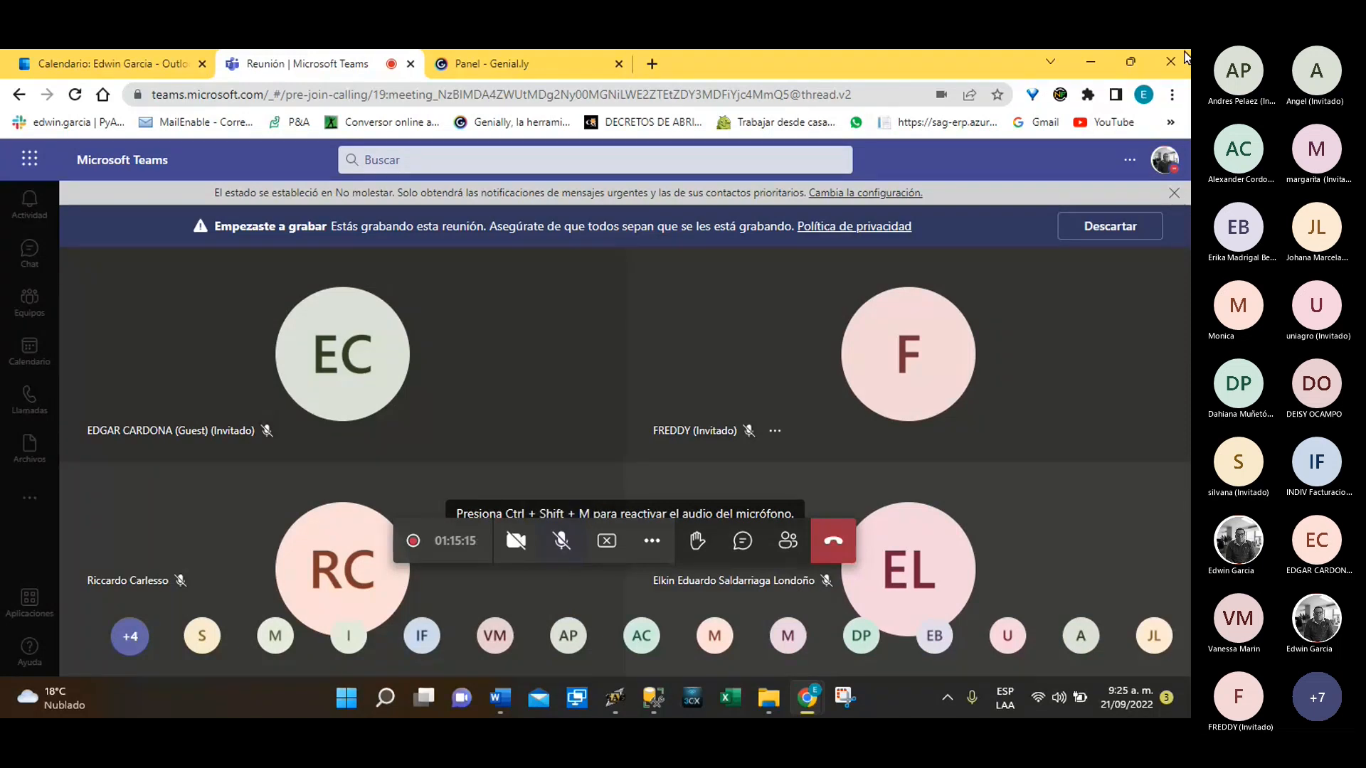
click(1090, 62)
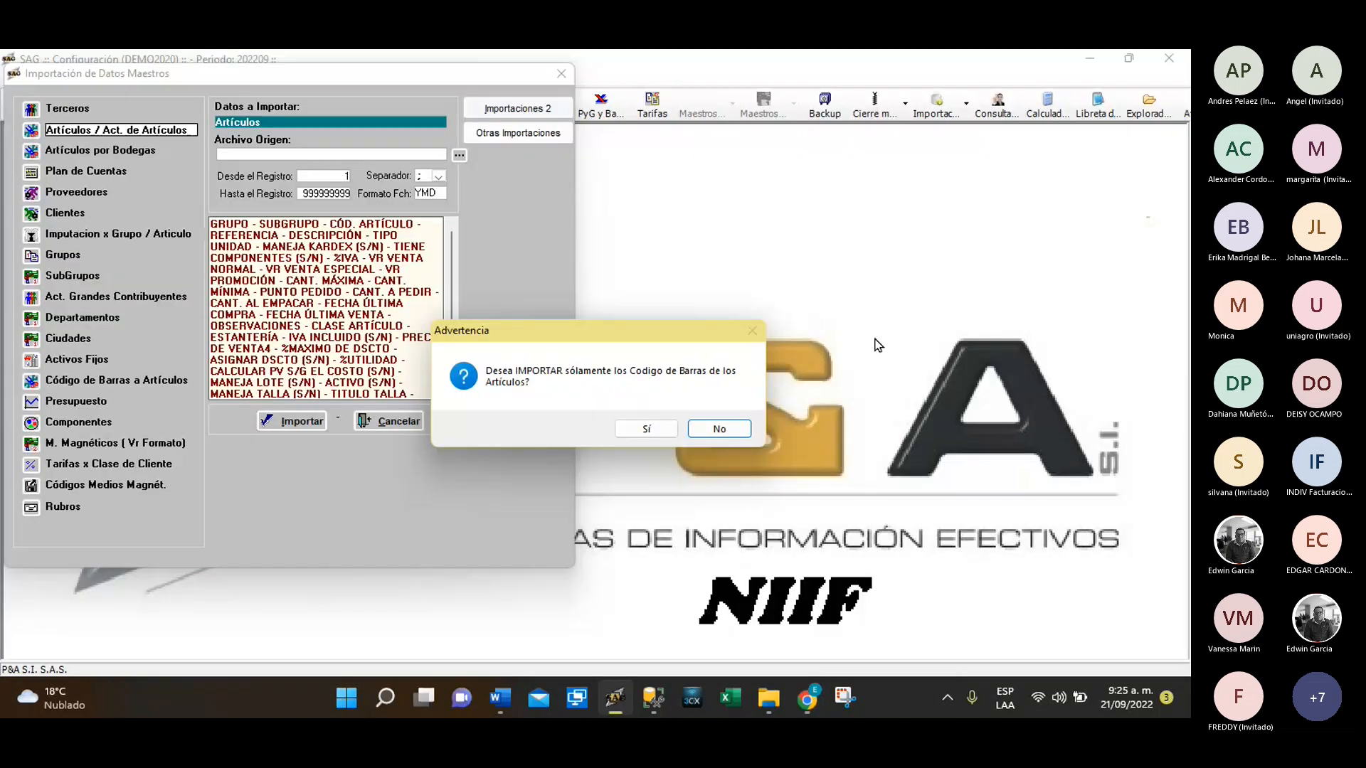
Decline importing only the articles' bar codes and close the import attempt made without a source file
click(719, 429)
click(655, 430)
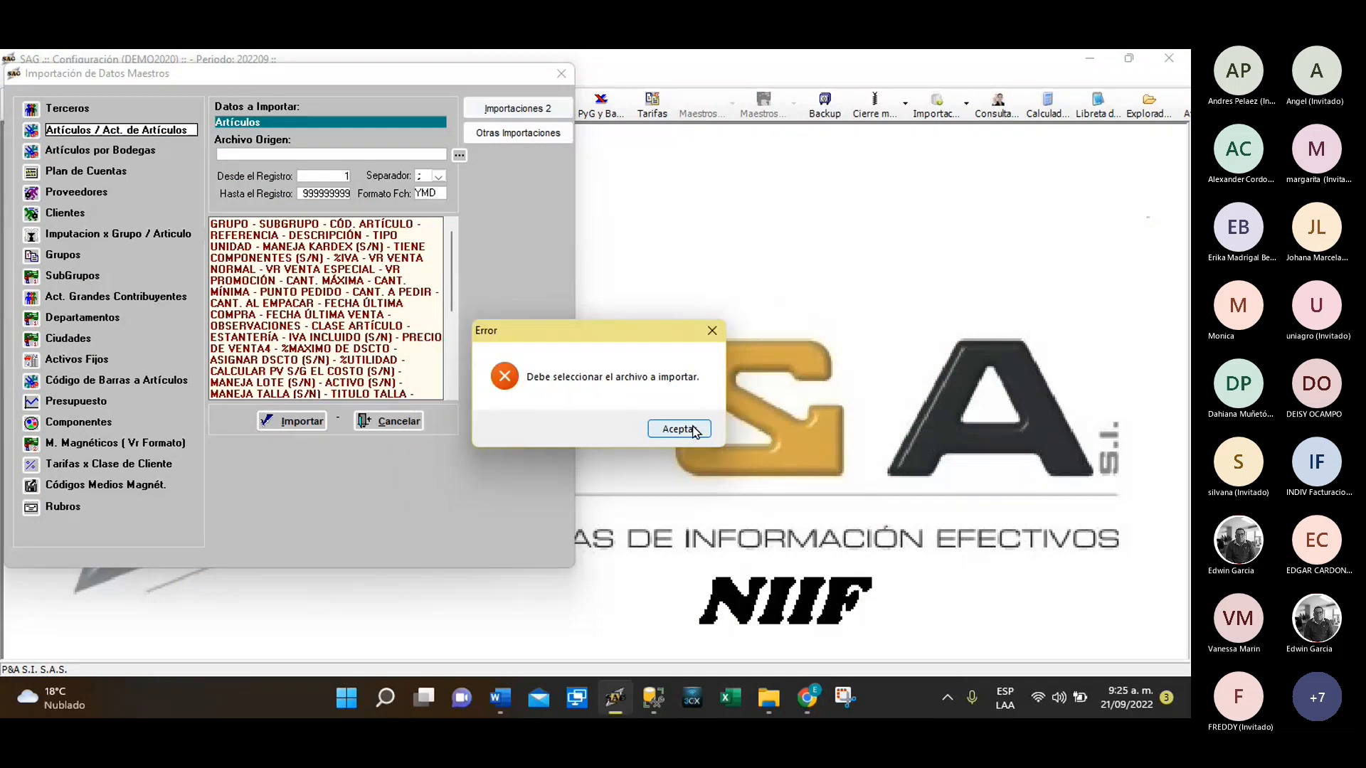
click(694, 430)
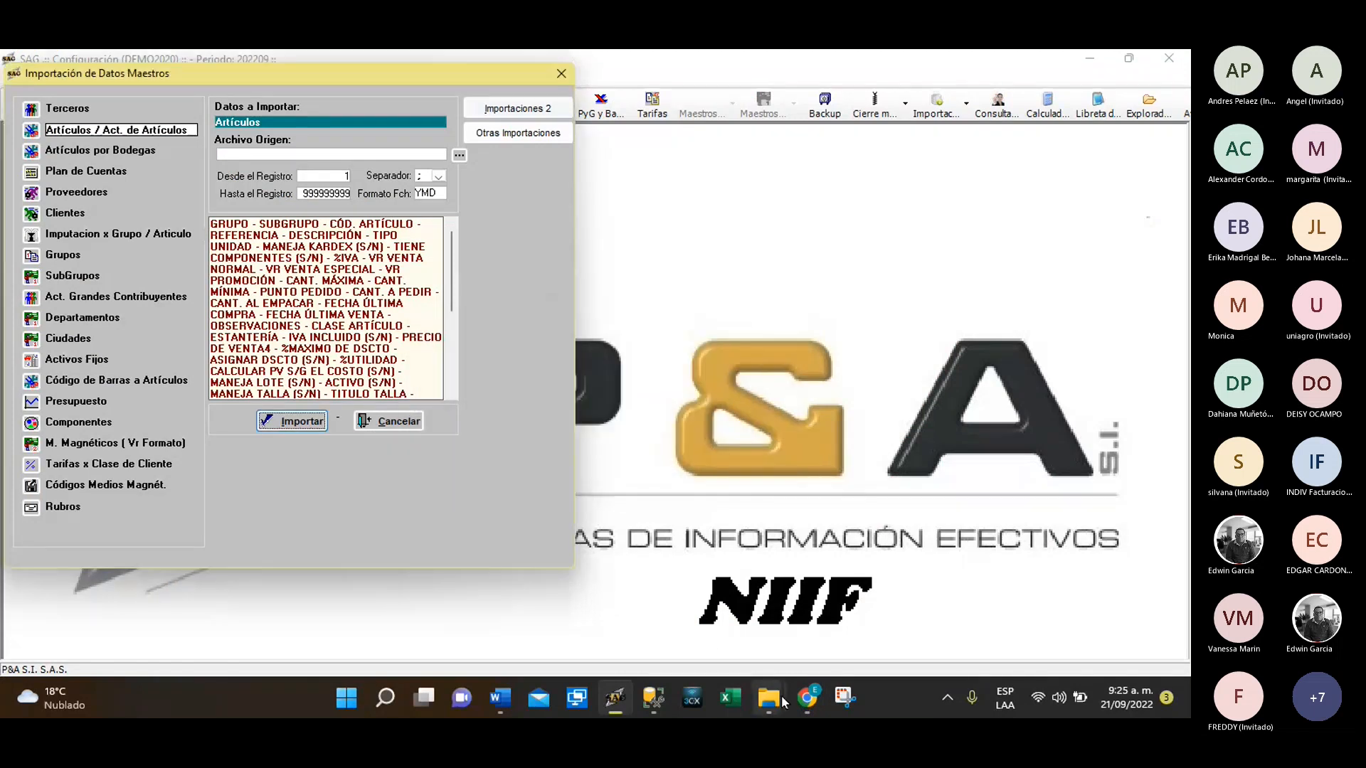
Switch to the Teams meeting in Chrome, unmute the microphone and go back to SAG
click(808, 699)
click(622, 621)
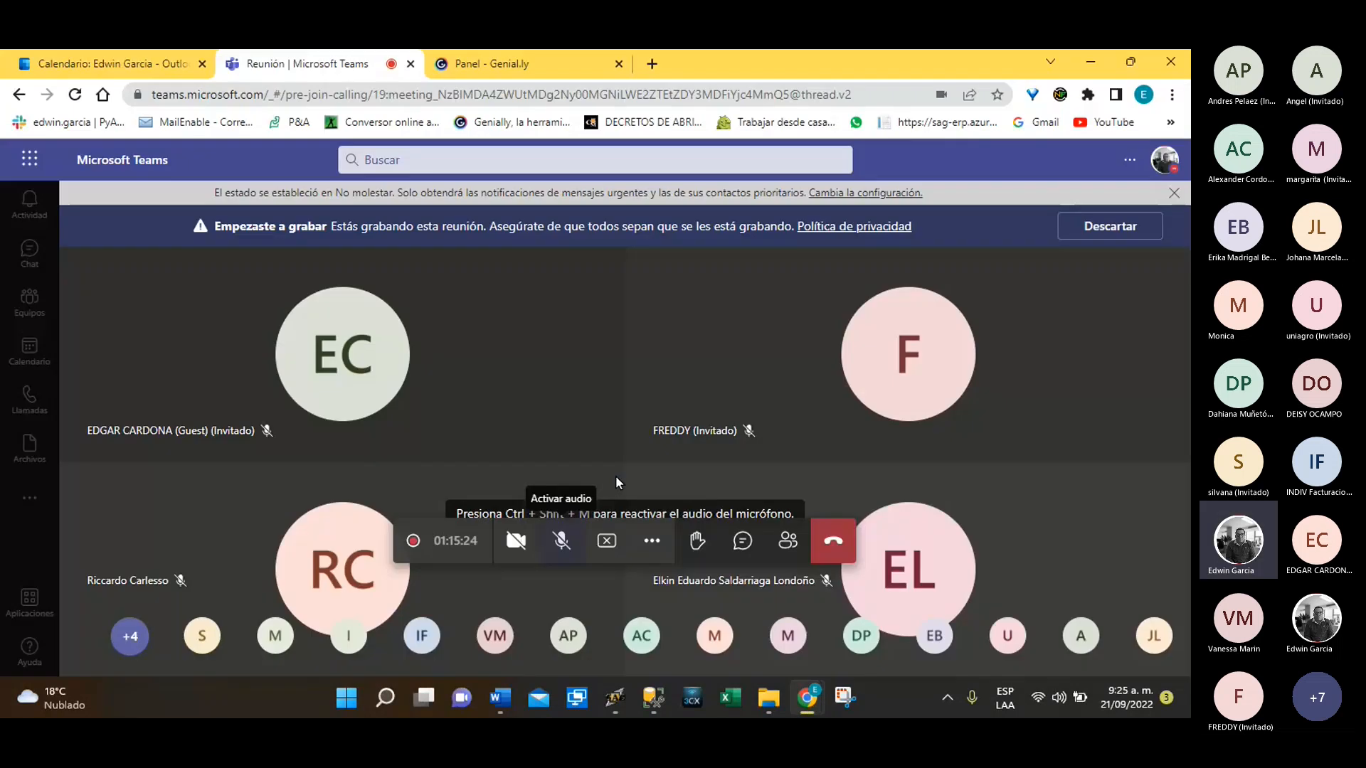
click(562, 541)
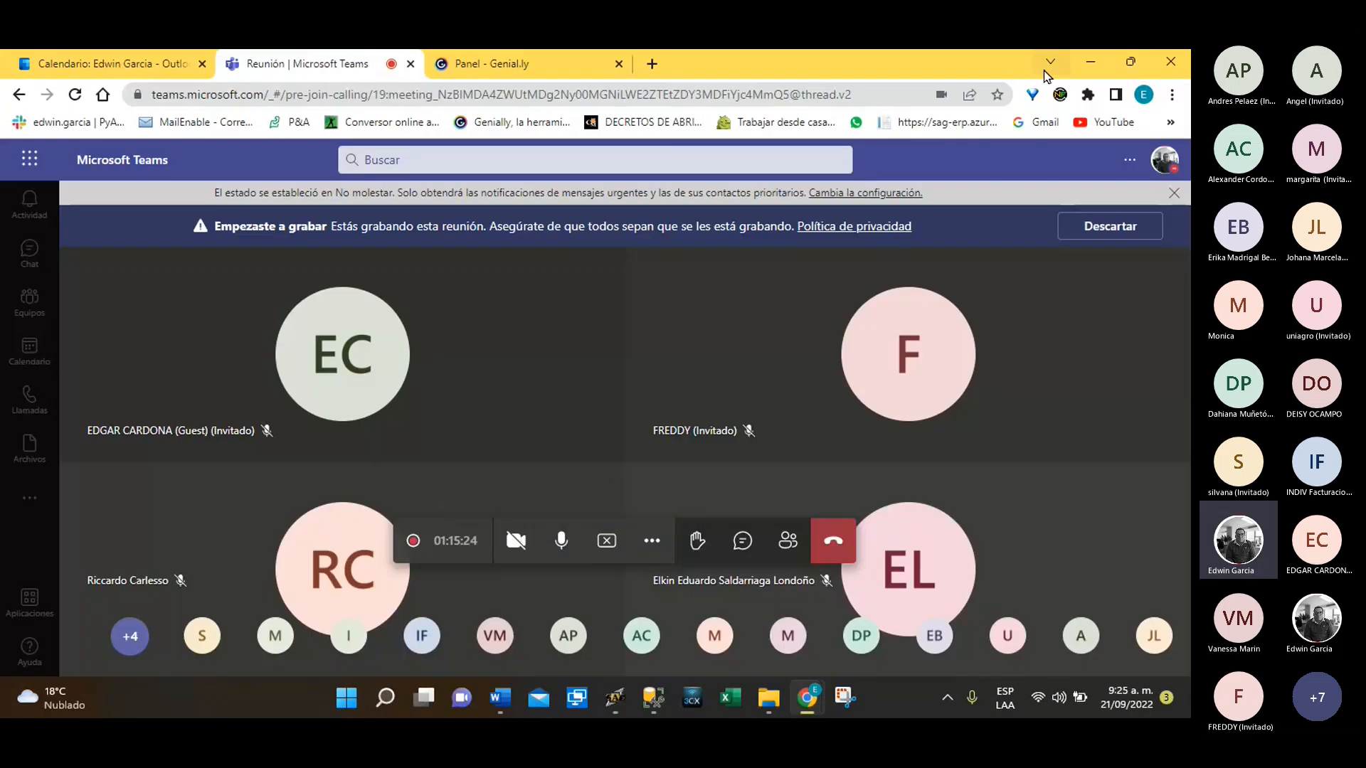
click(1089, 62)
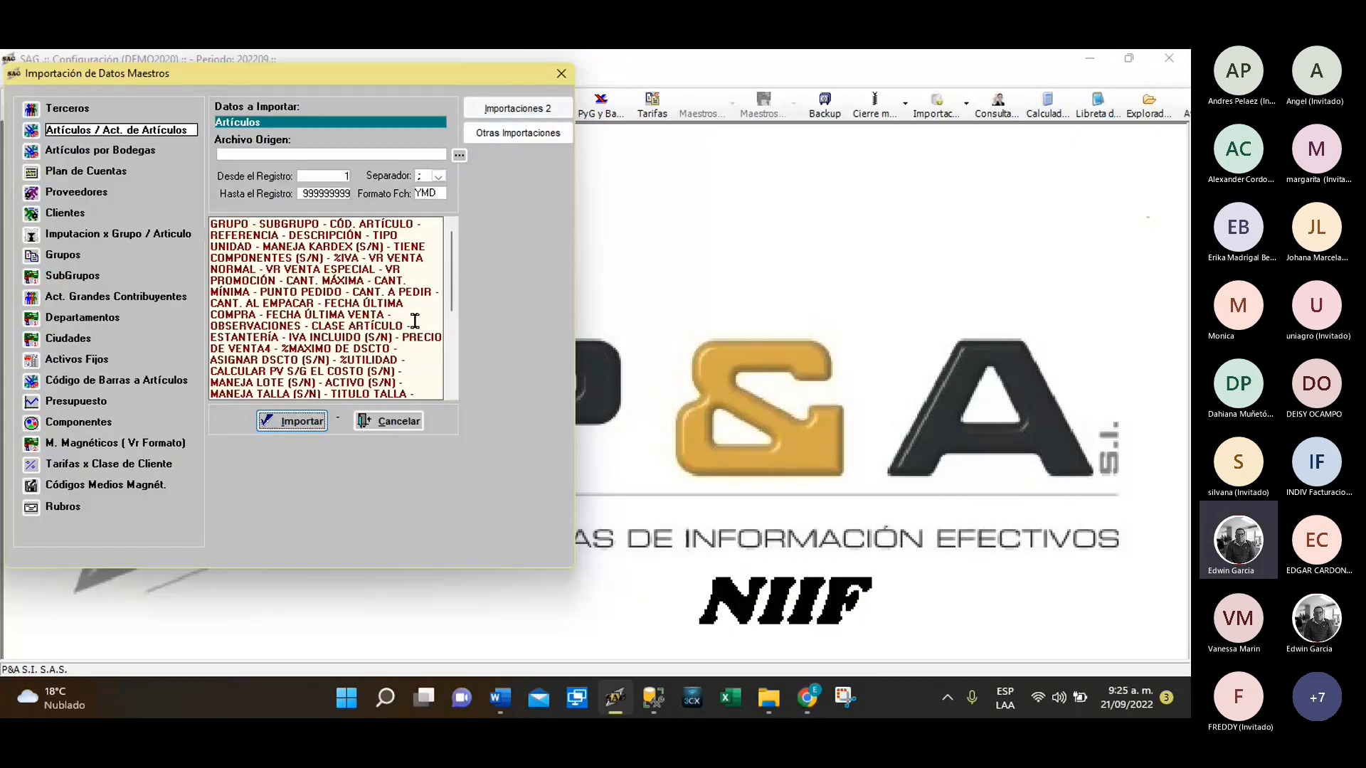
click(459, 156)
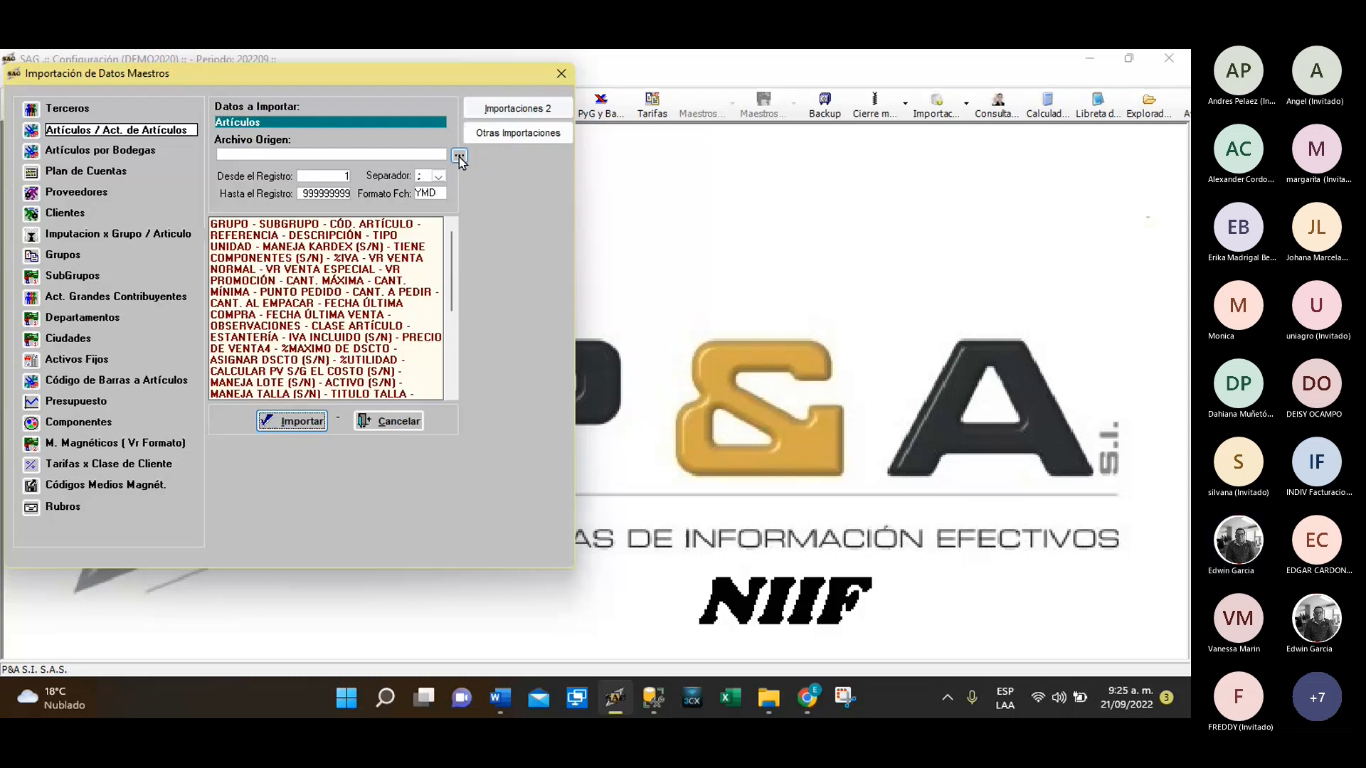
click(459, 156)
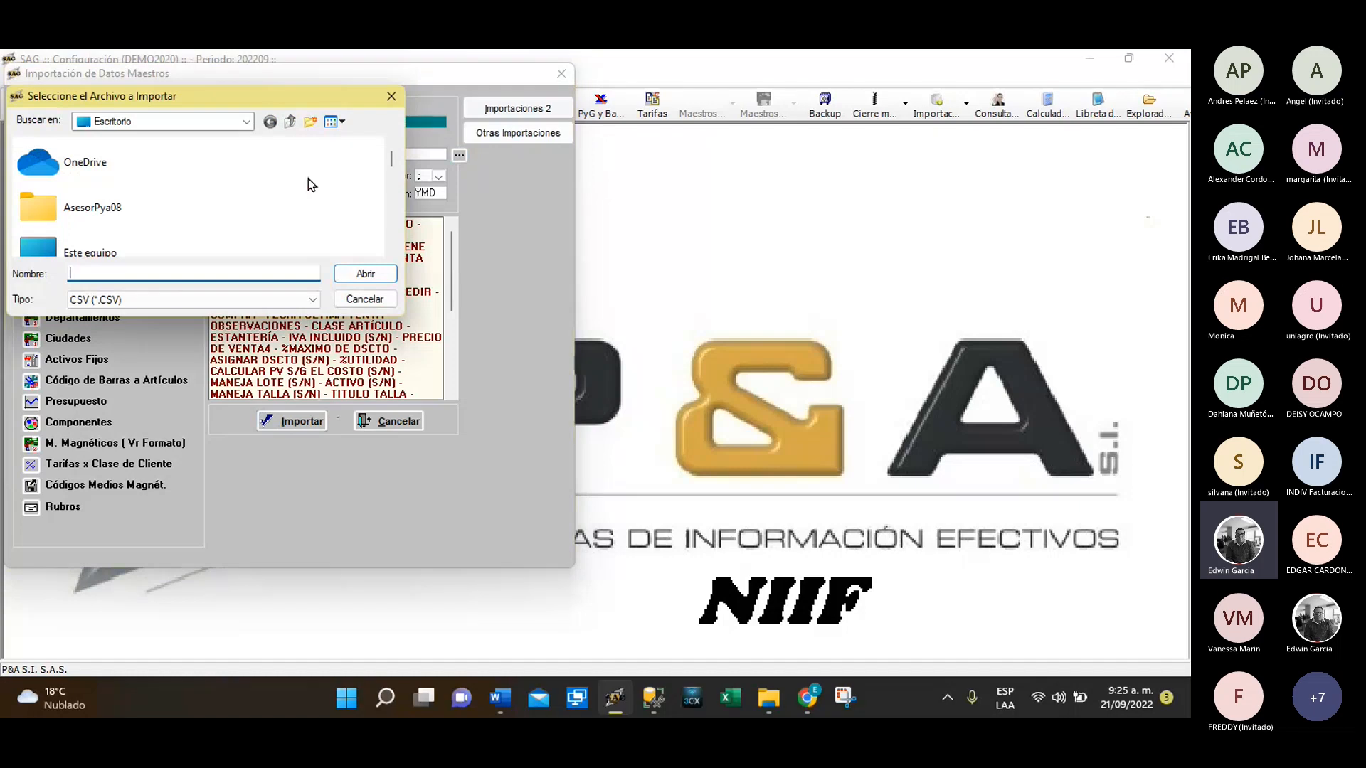
scroll(309, 177, down, 4)
scroll(309, 178, down, 3)
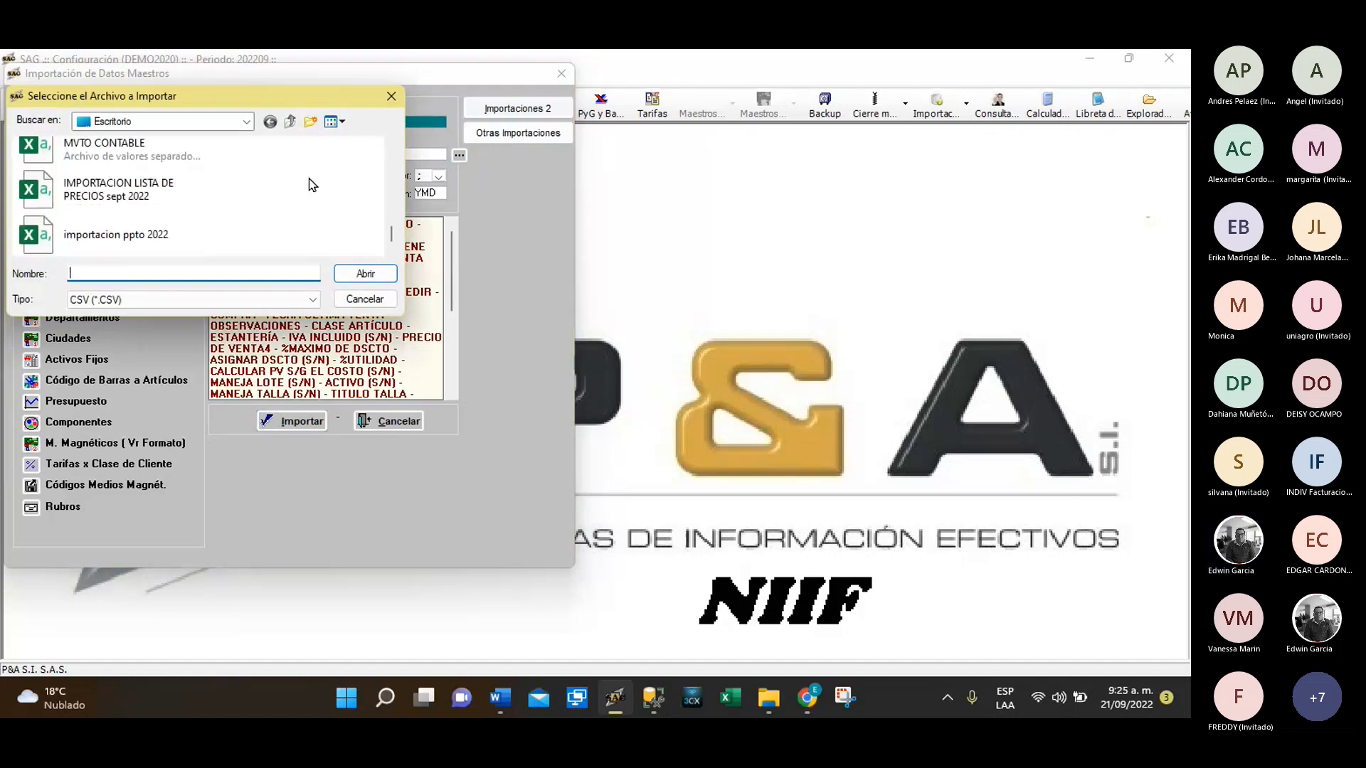
click(128, 191)
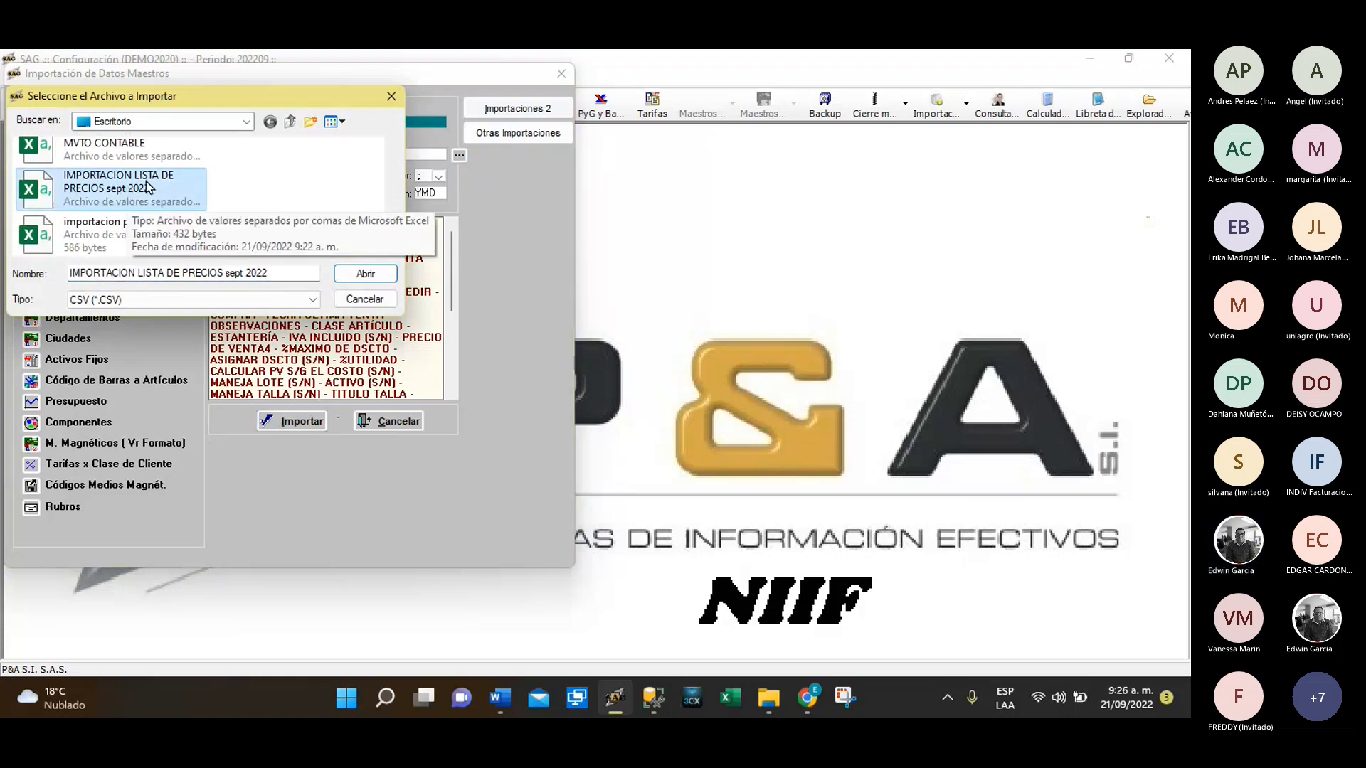
click(366, 301)
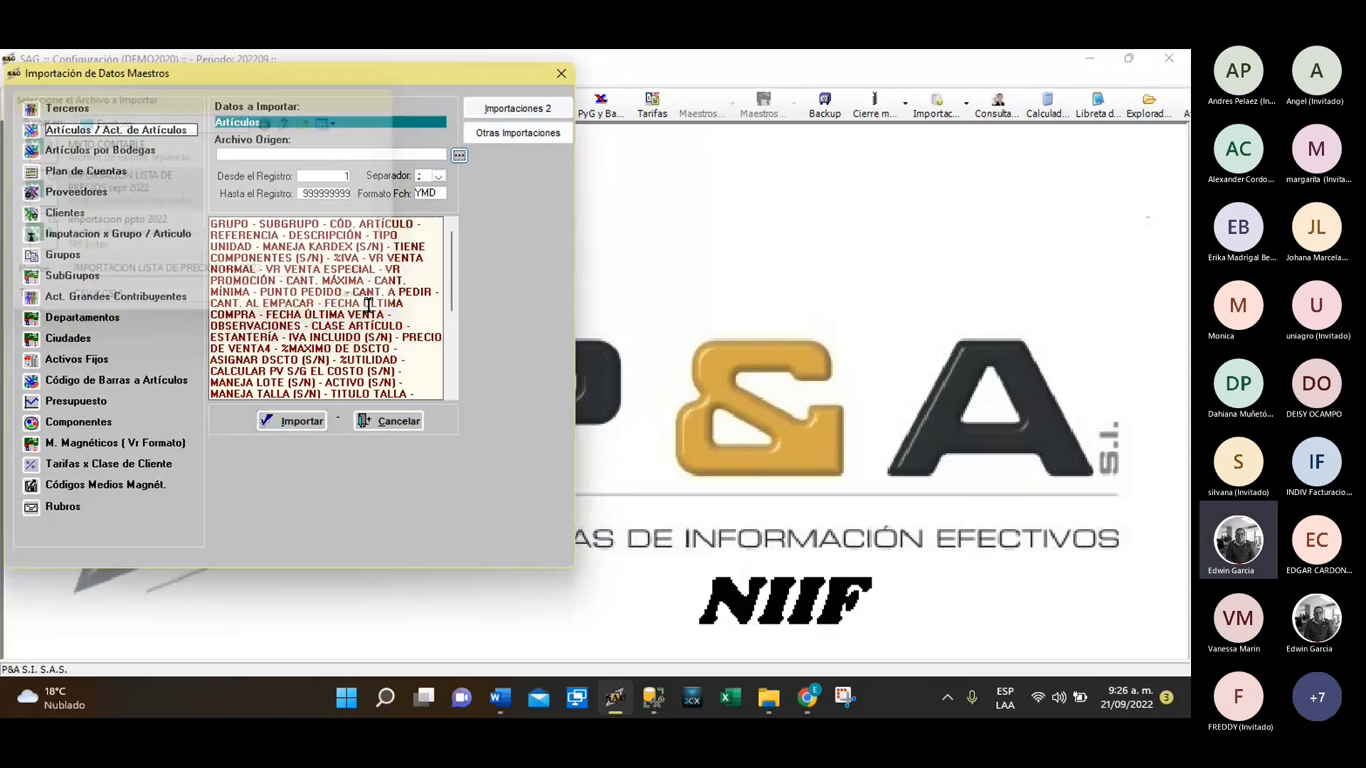
Try to import only the article prices with the source file field left empty, and close the import summary
click(286, 424)
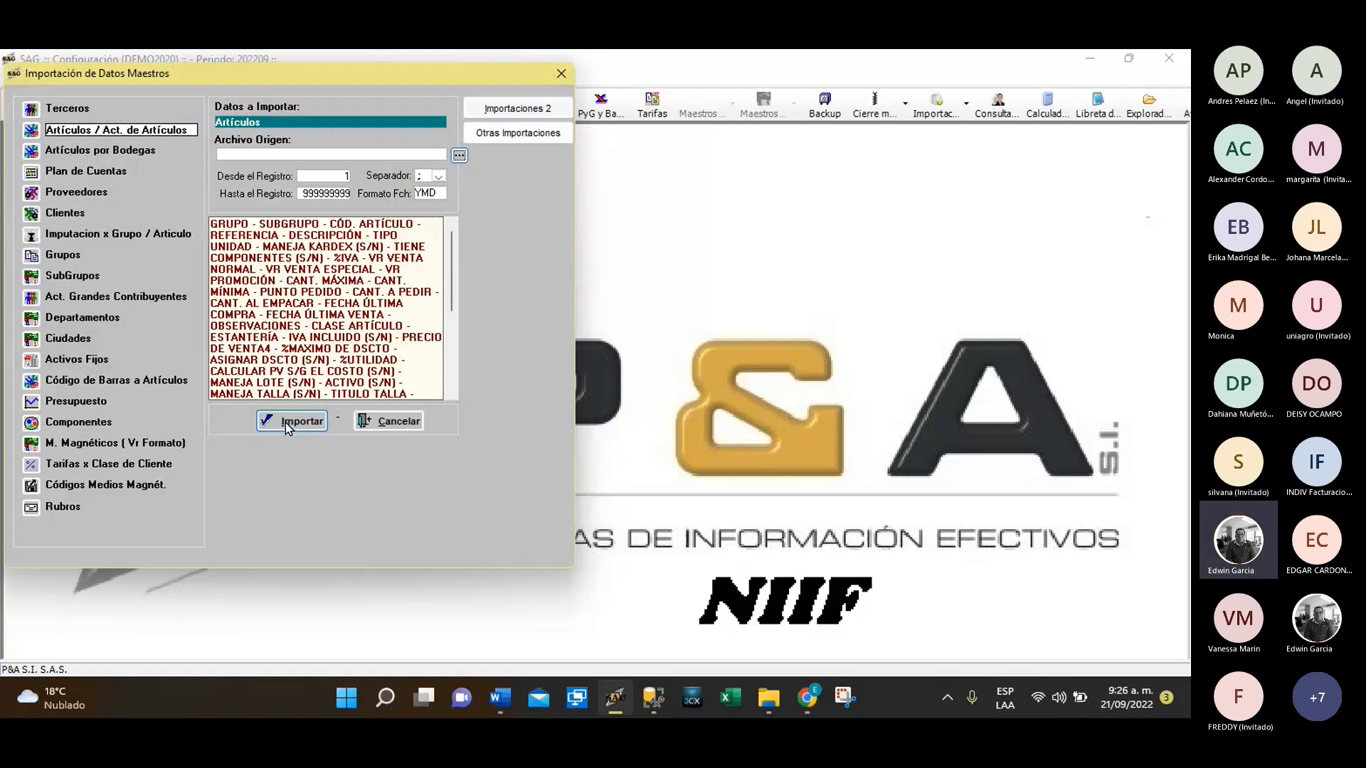
click(288, 424)
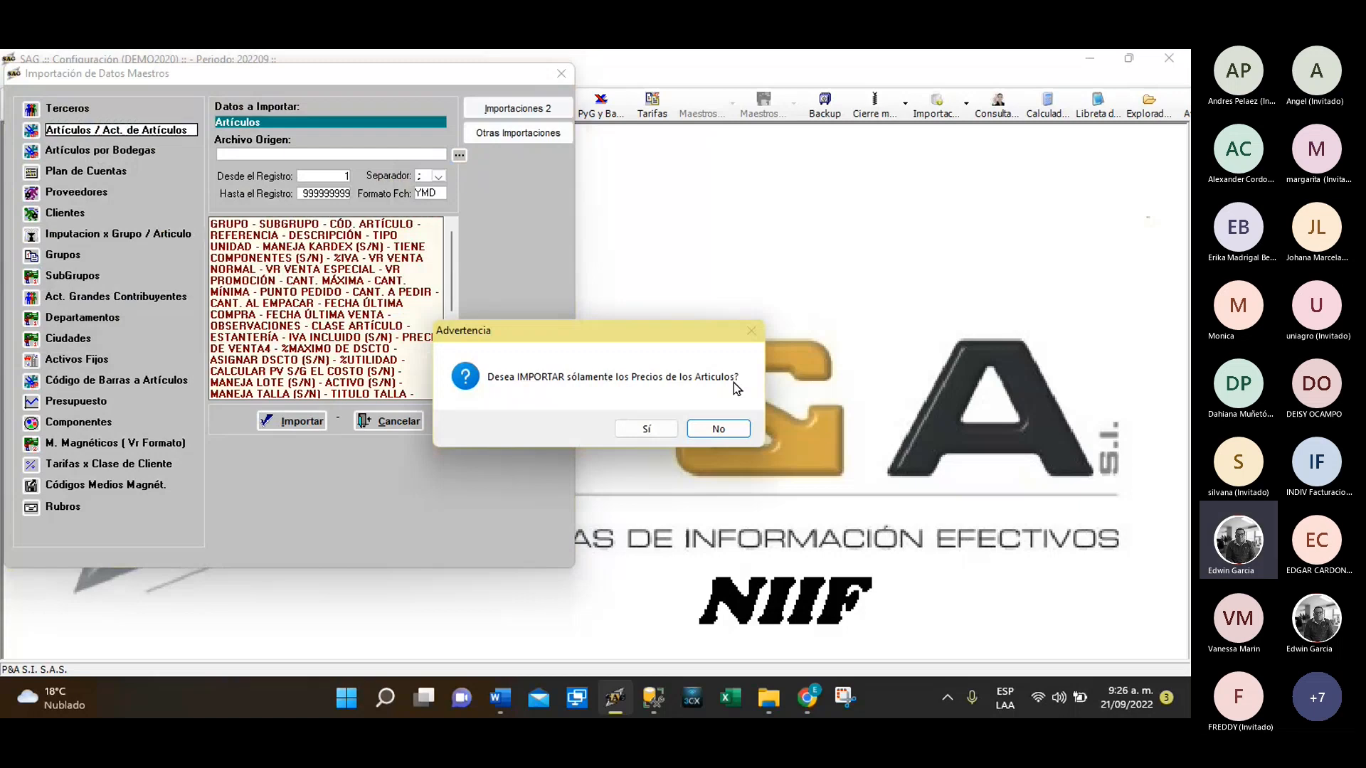
click(642, 427)
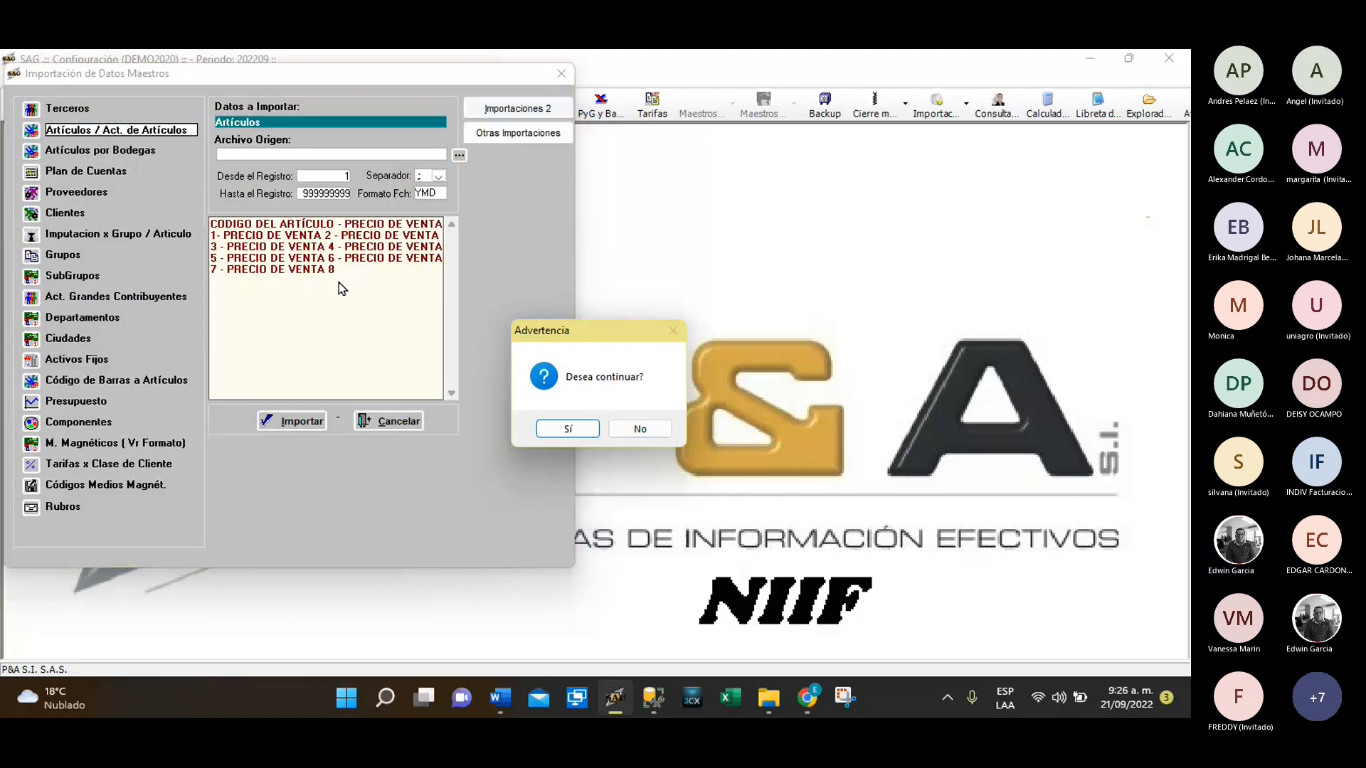
click(571, 429)
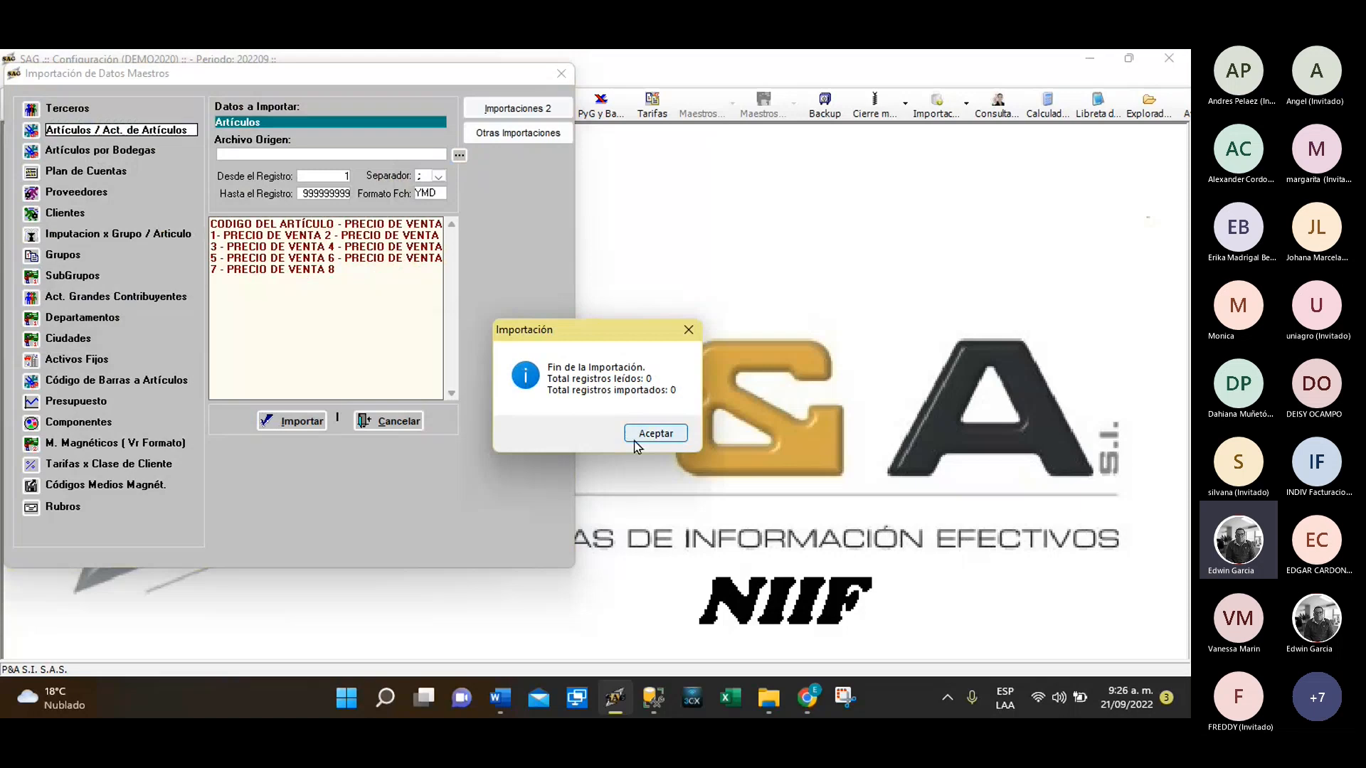
click(654, 437)
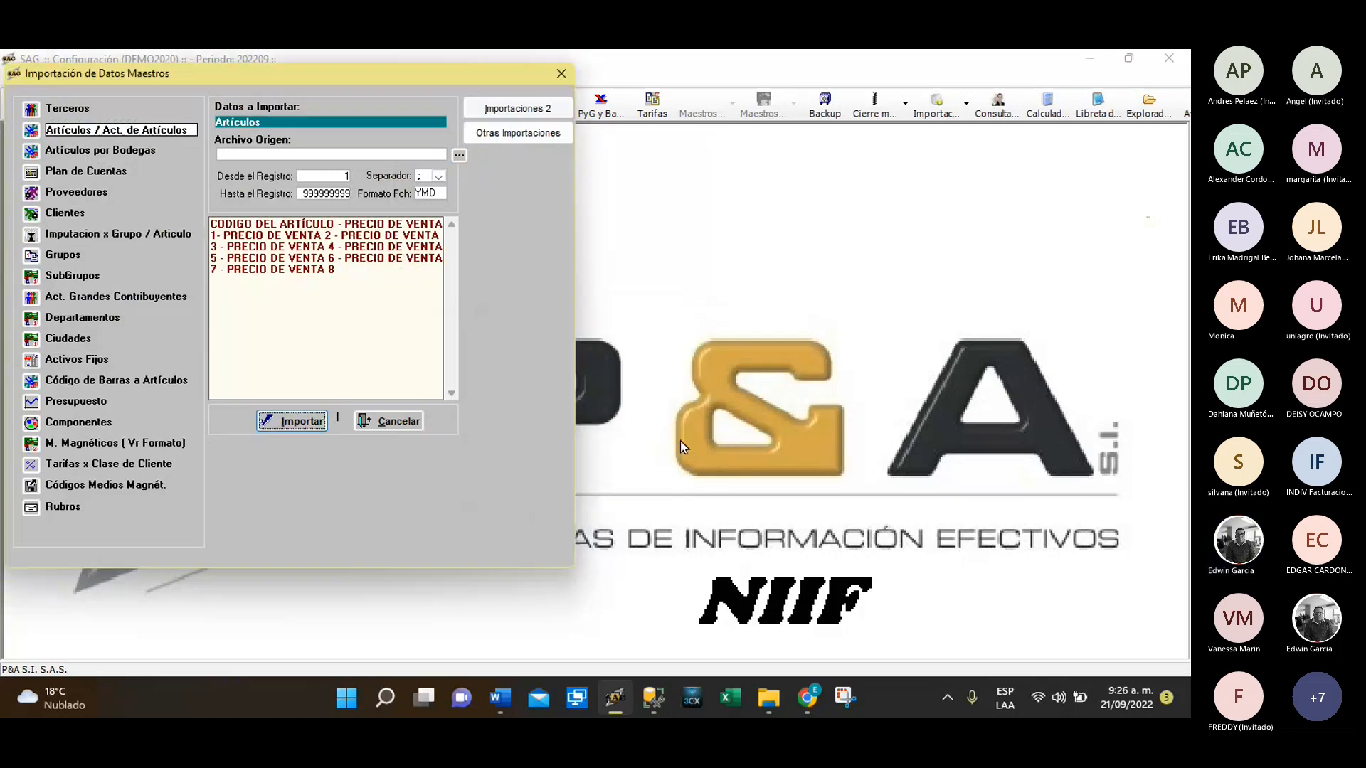
Select IMPORTACION LISTA DE PRECIOS sept 2022 on the Escritorio as the source file for the article import
click(460, 157)
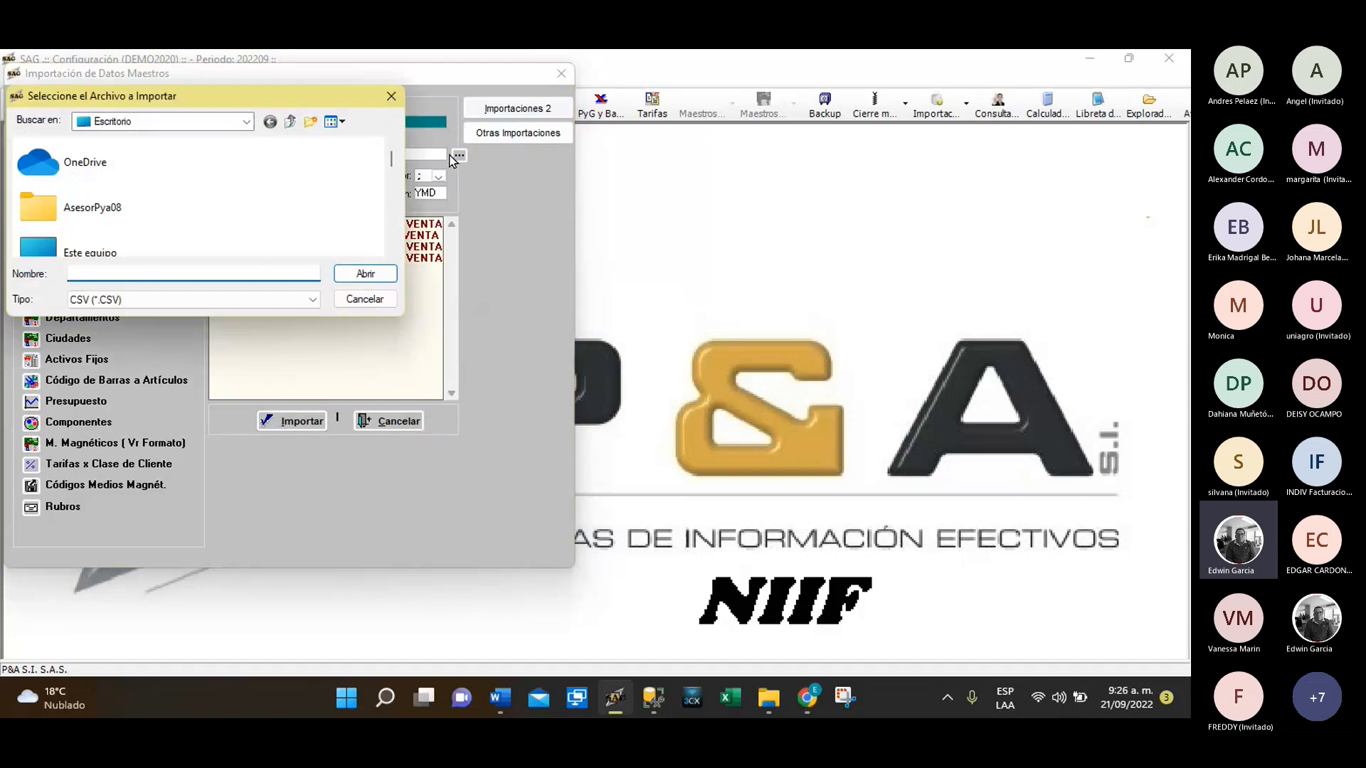
drag(395, 158, 399, 261)
click(135, 189)
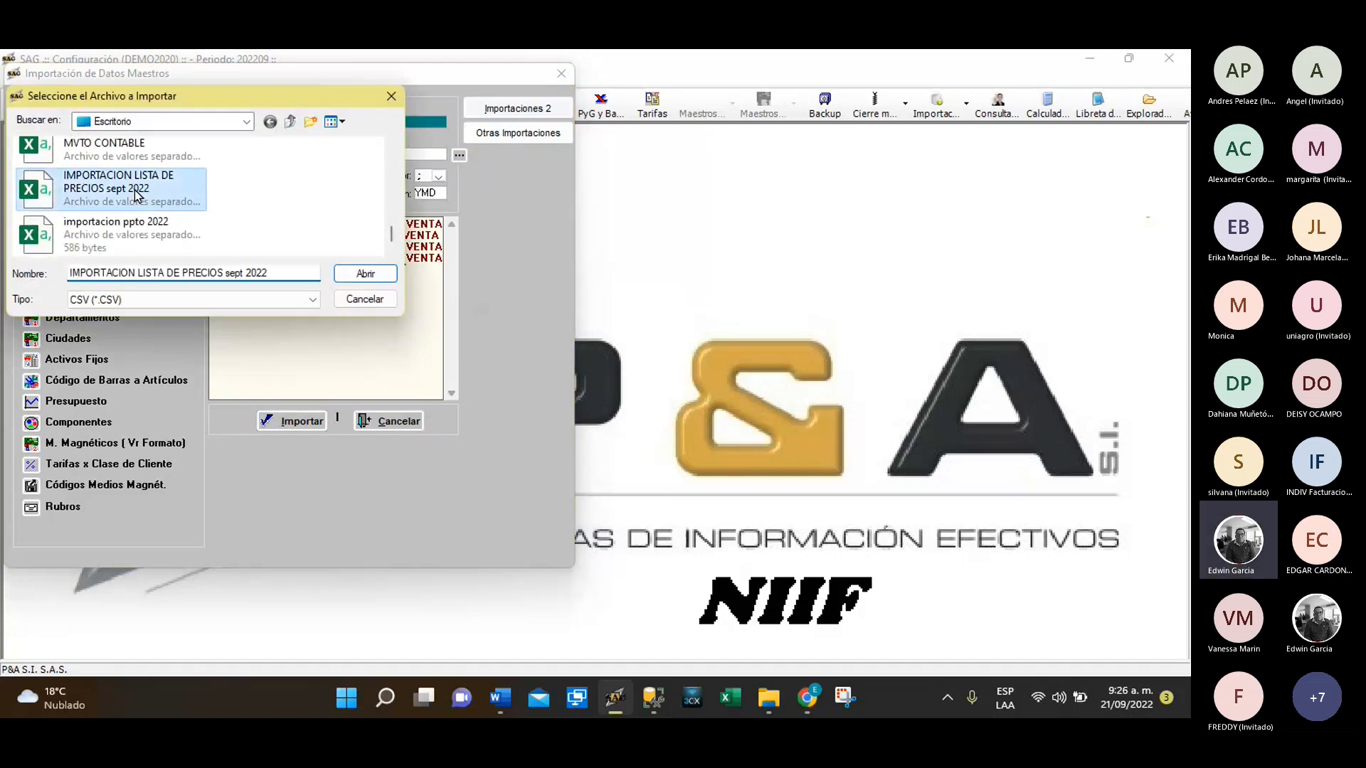
click(361, 275)
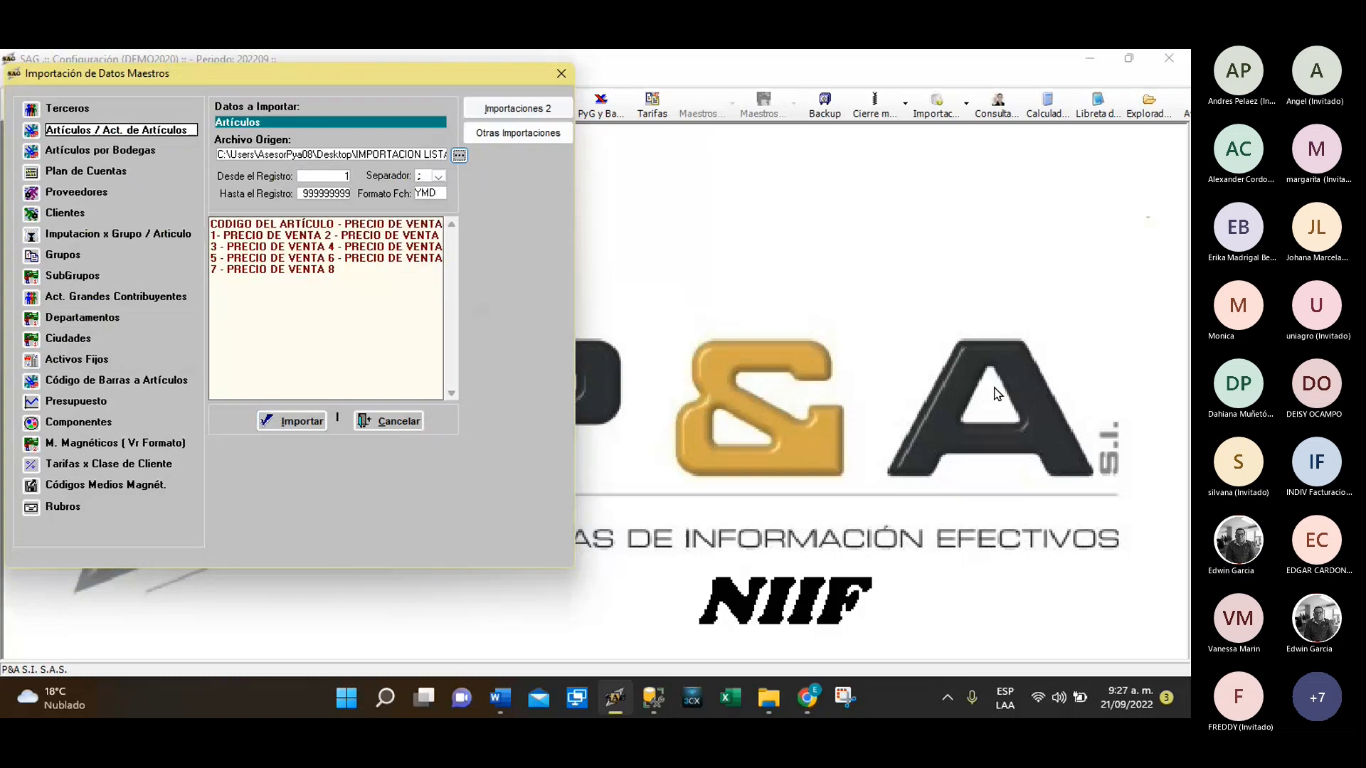
Import only the article prices from the selected price list file, starting from record 2
click(335, 178)
text(2)
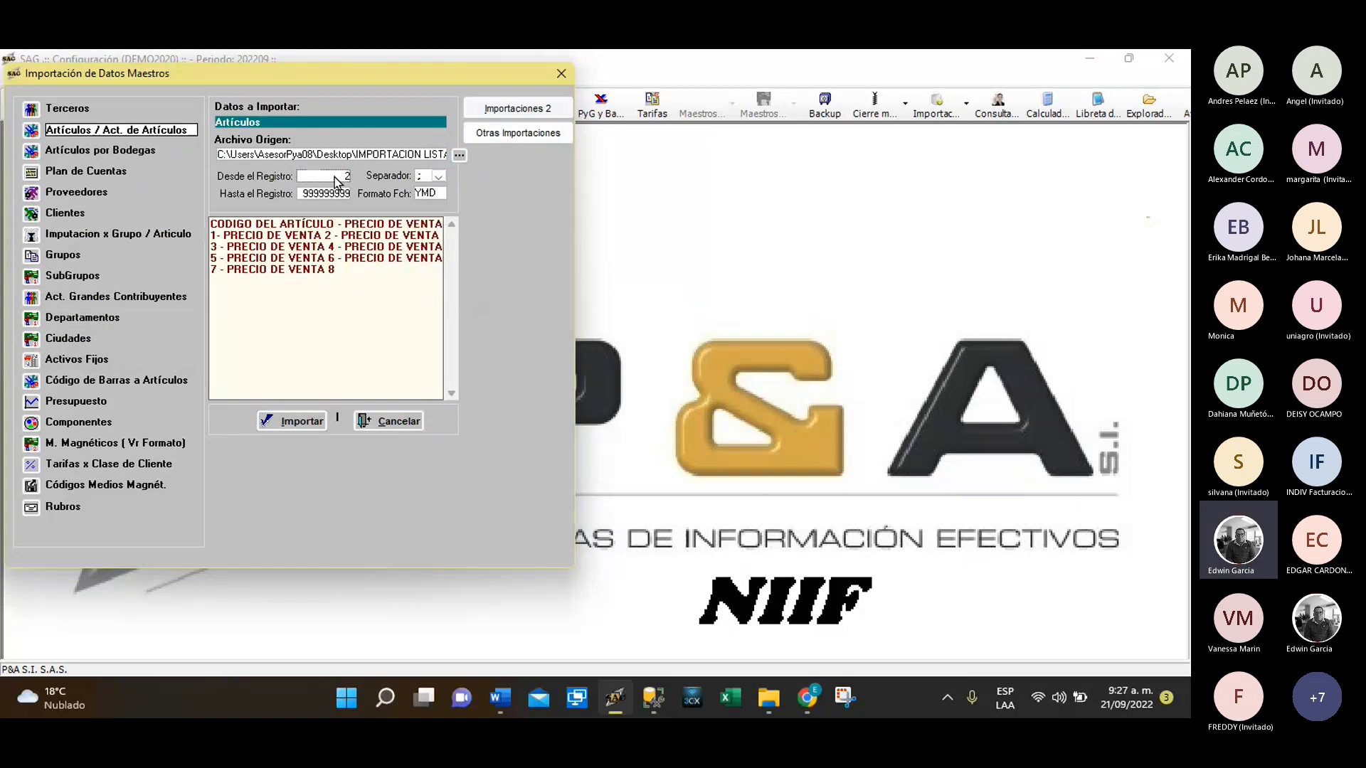
click(283, 425)
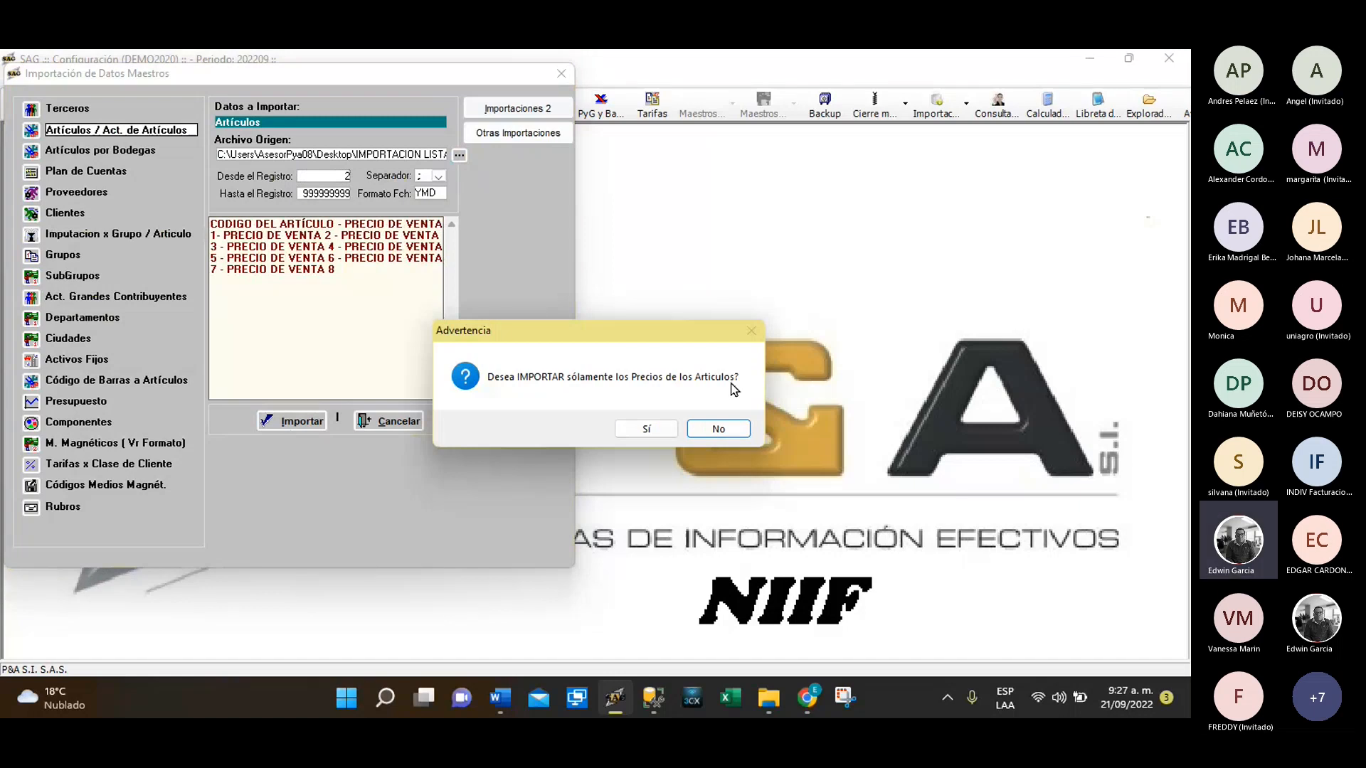
click(642, 429)
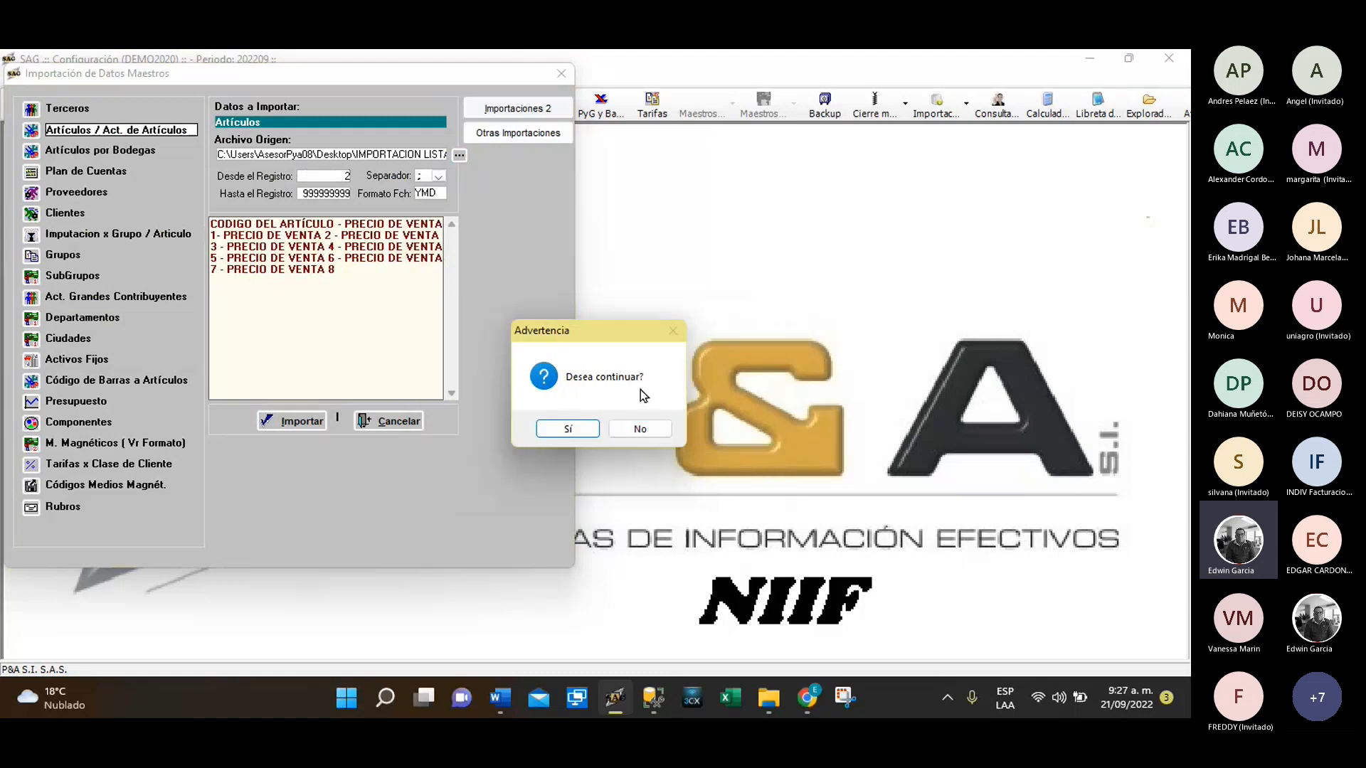
click(569, 430)
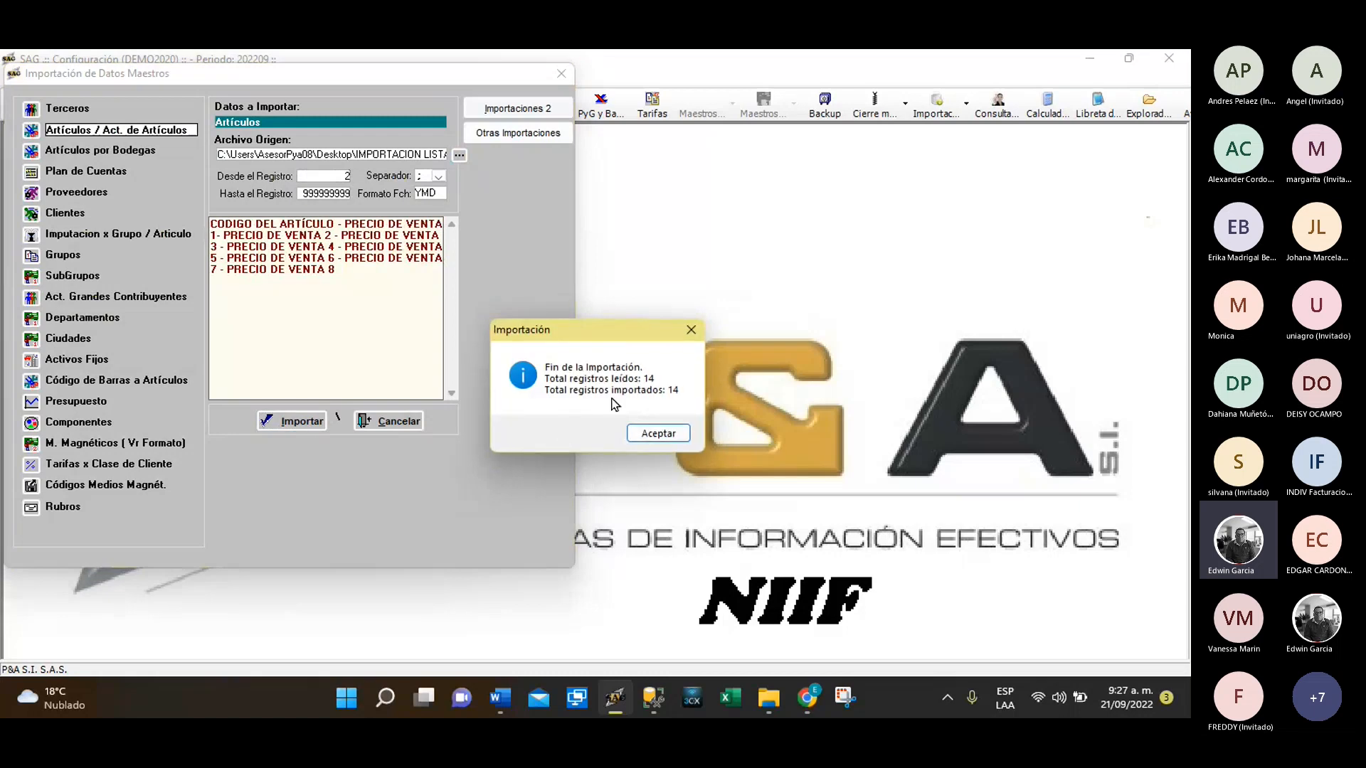
Capture the import summary with a rectangular snip and enlarge the snip for reading
click(845, 698)
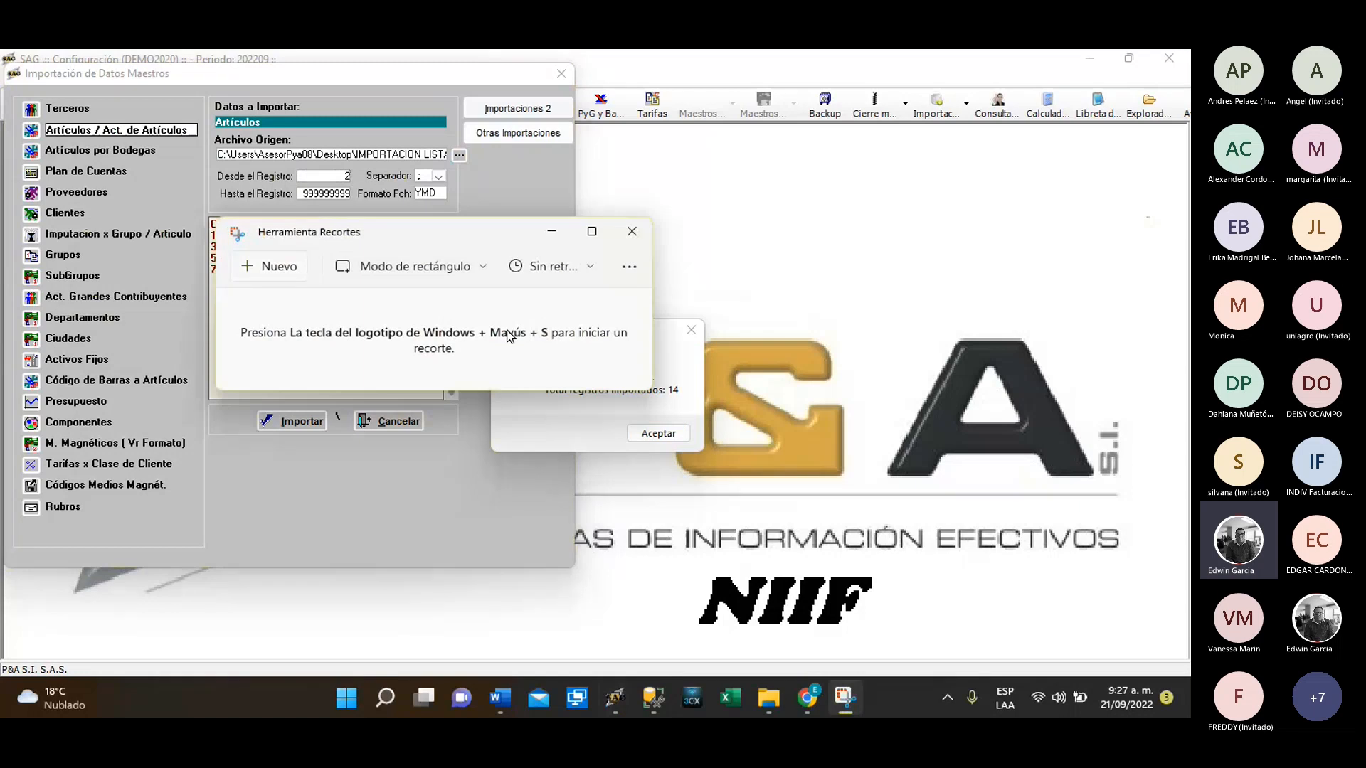
key(super+shift+s)
drag(456, 266, 784, 498)
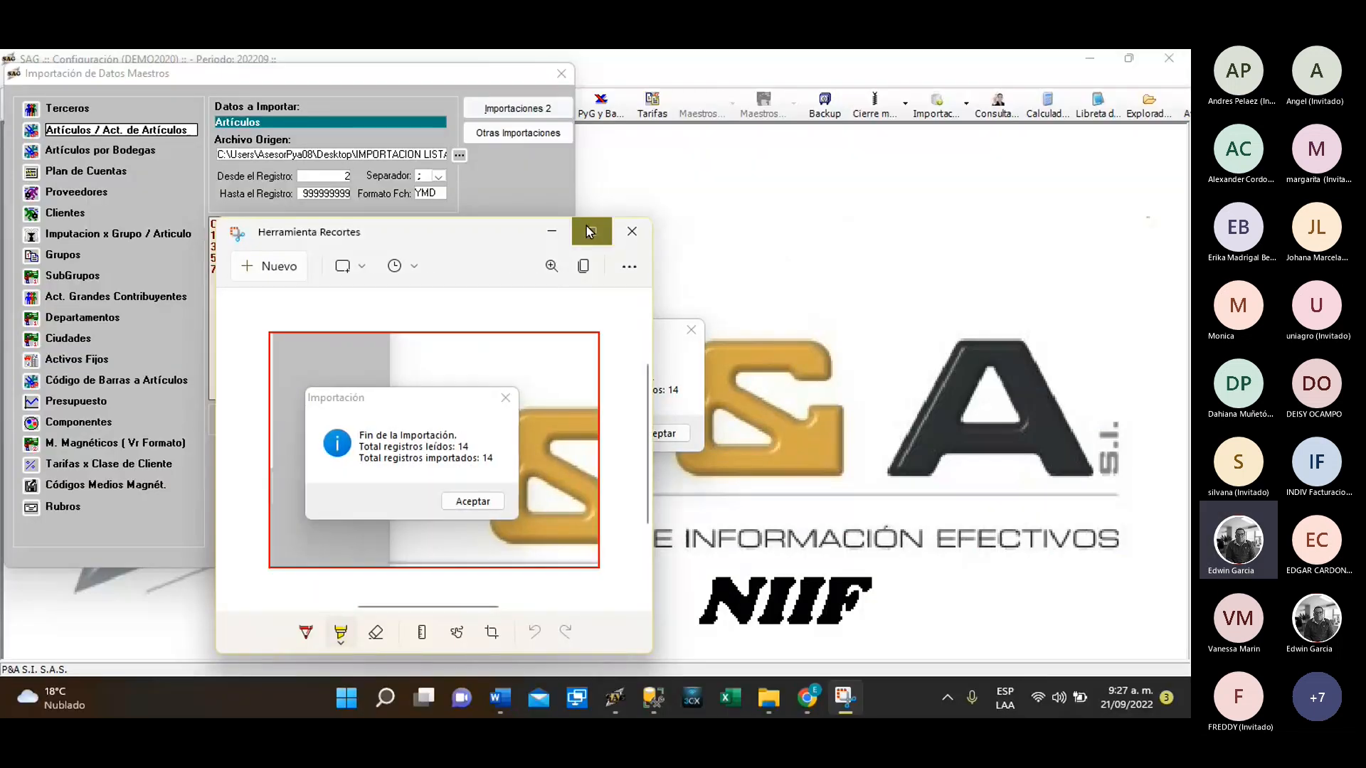
click(590, 229)
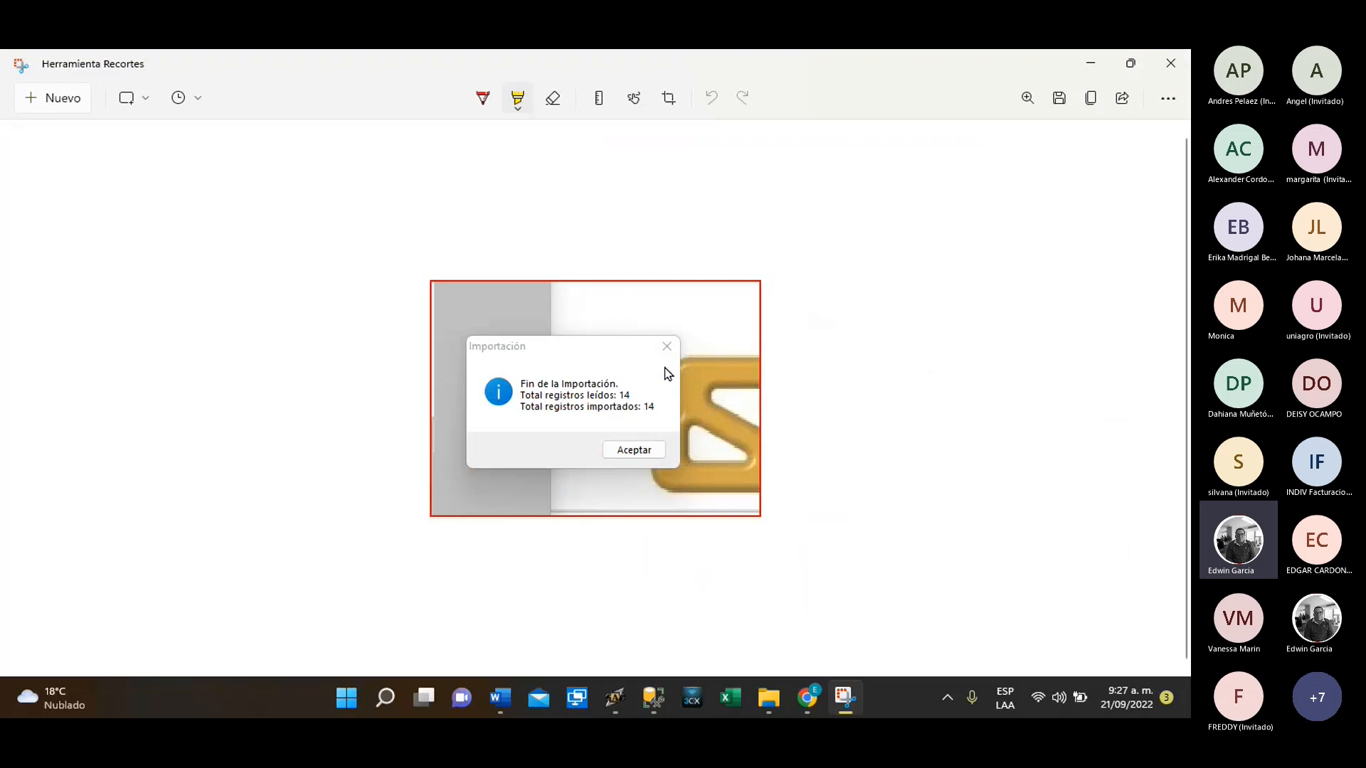
click(1027, 98)
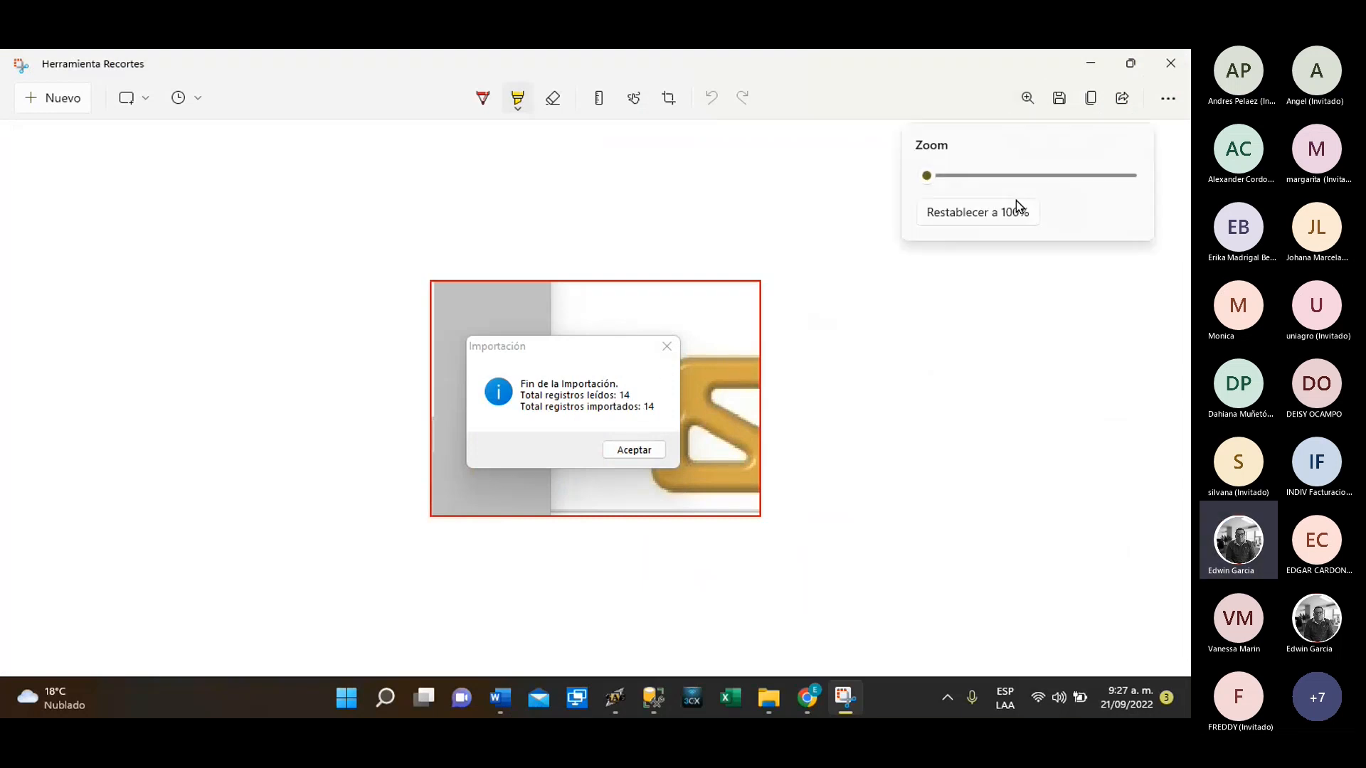
drag(936, 178, 1019, 178)
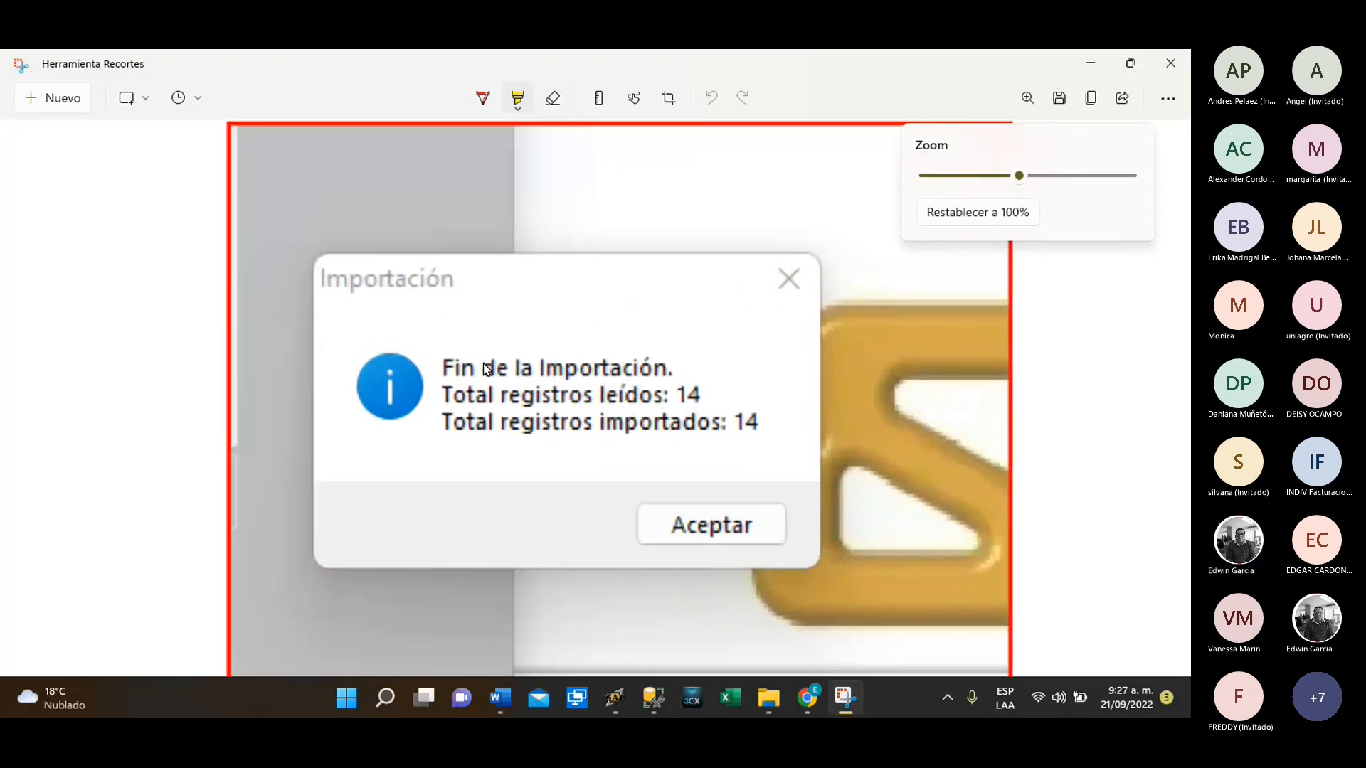
Close the snip and the import windows, and move from Configuración to the article form in Operación
click(1170, 71)
click(649, 438)
click(384, 418)
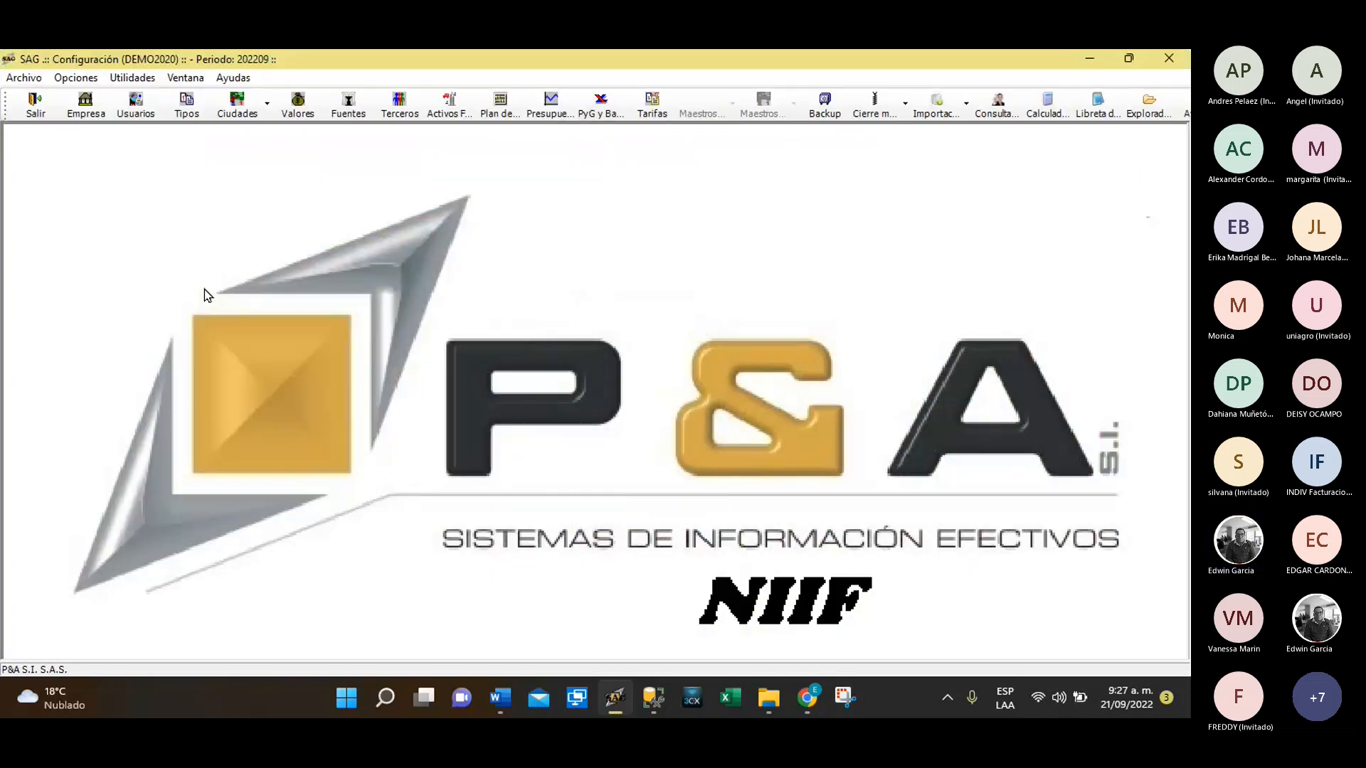
click(34, 105)
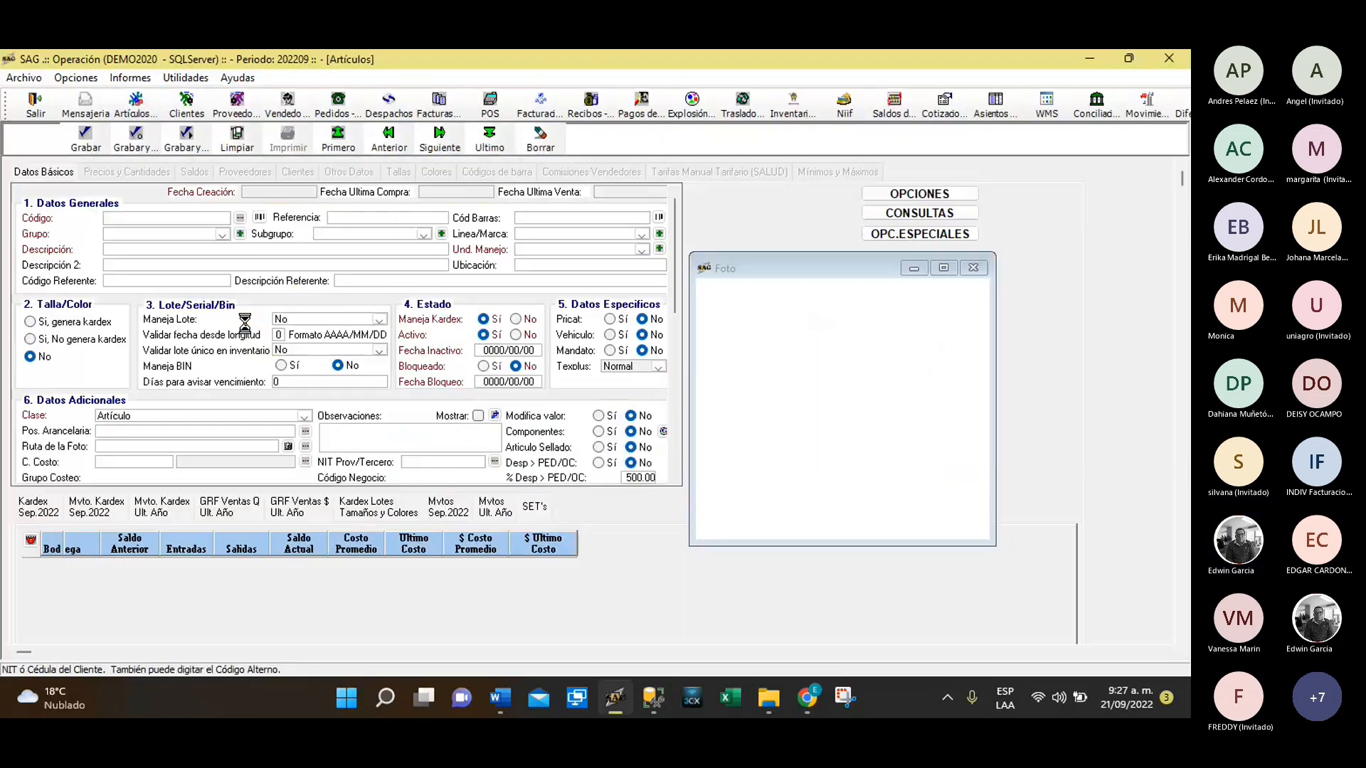
Open the IMPORTACION LISTA DE PRECIOS workbook in Excel and switch back to SAG's article form
click(769, 698)
click(824, 606)
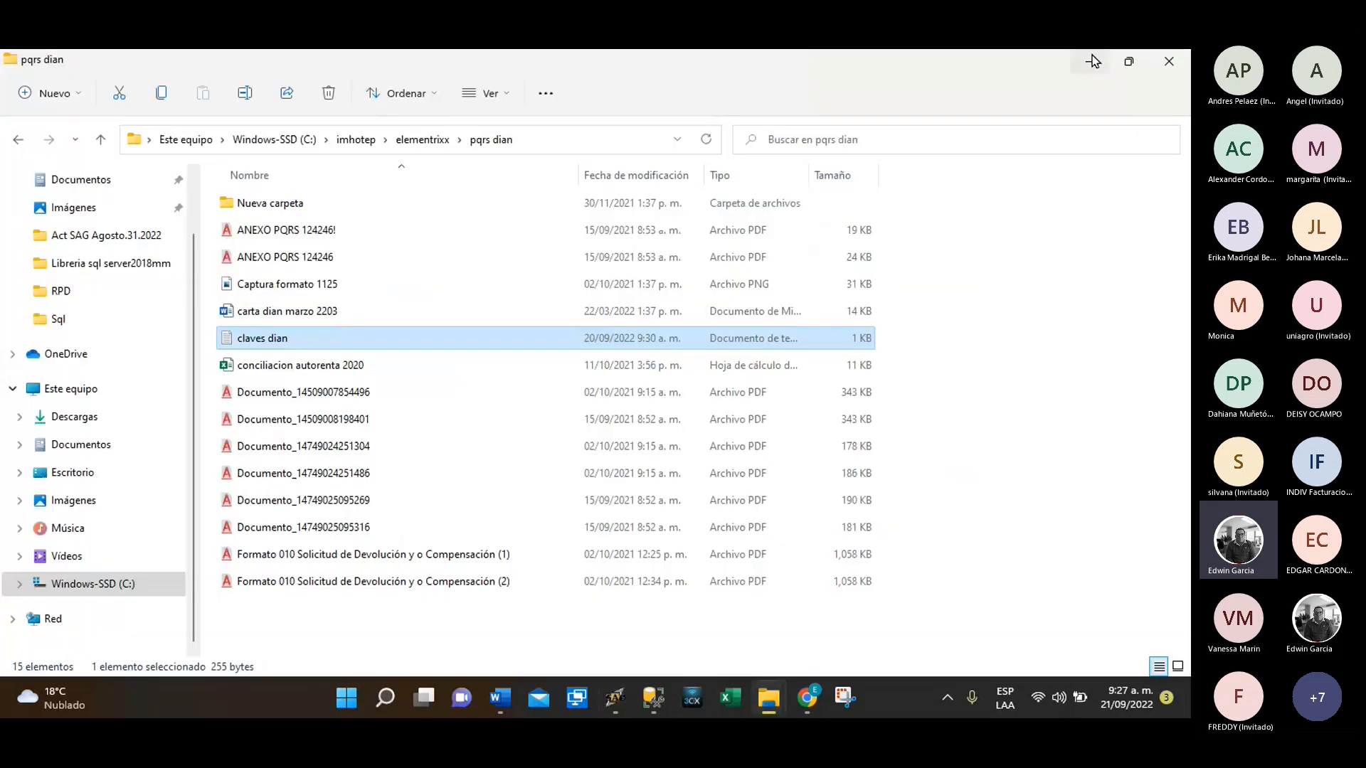
click(1093, 62)
click(1093, 62)
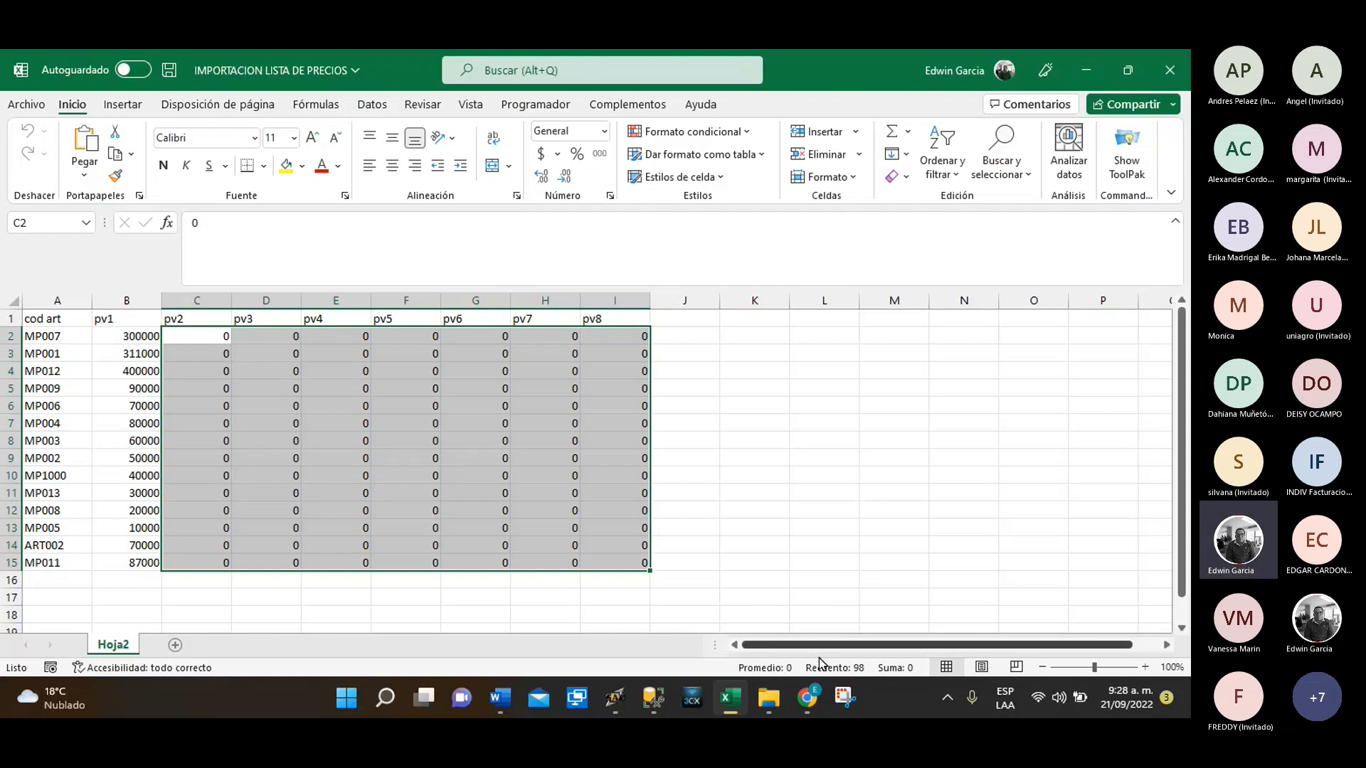
click(615, 697)
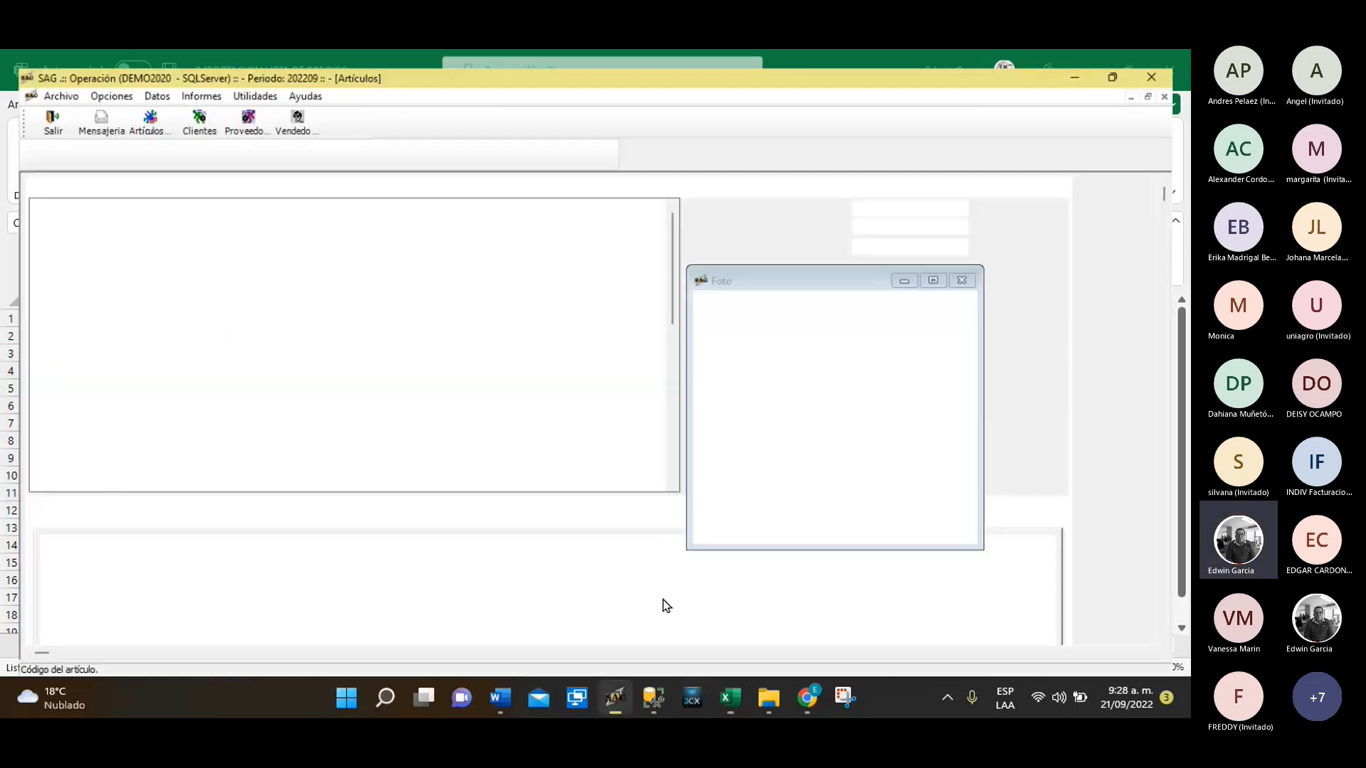
Look up article MP002 and show its prices and quantities
text(MP00)
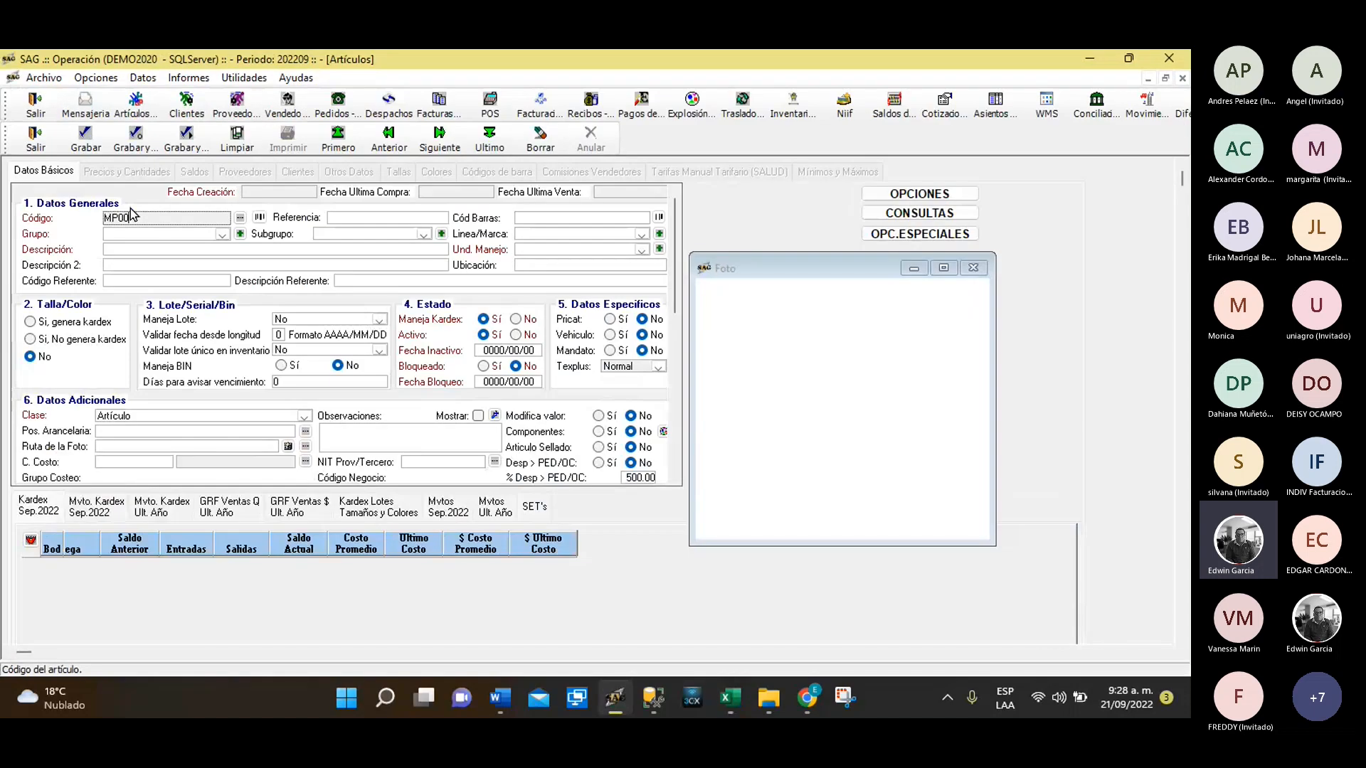
text(2)
key(Return)
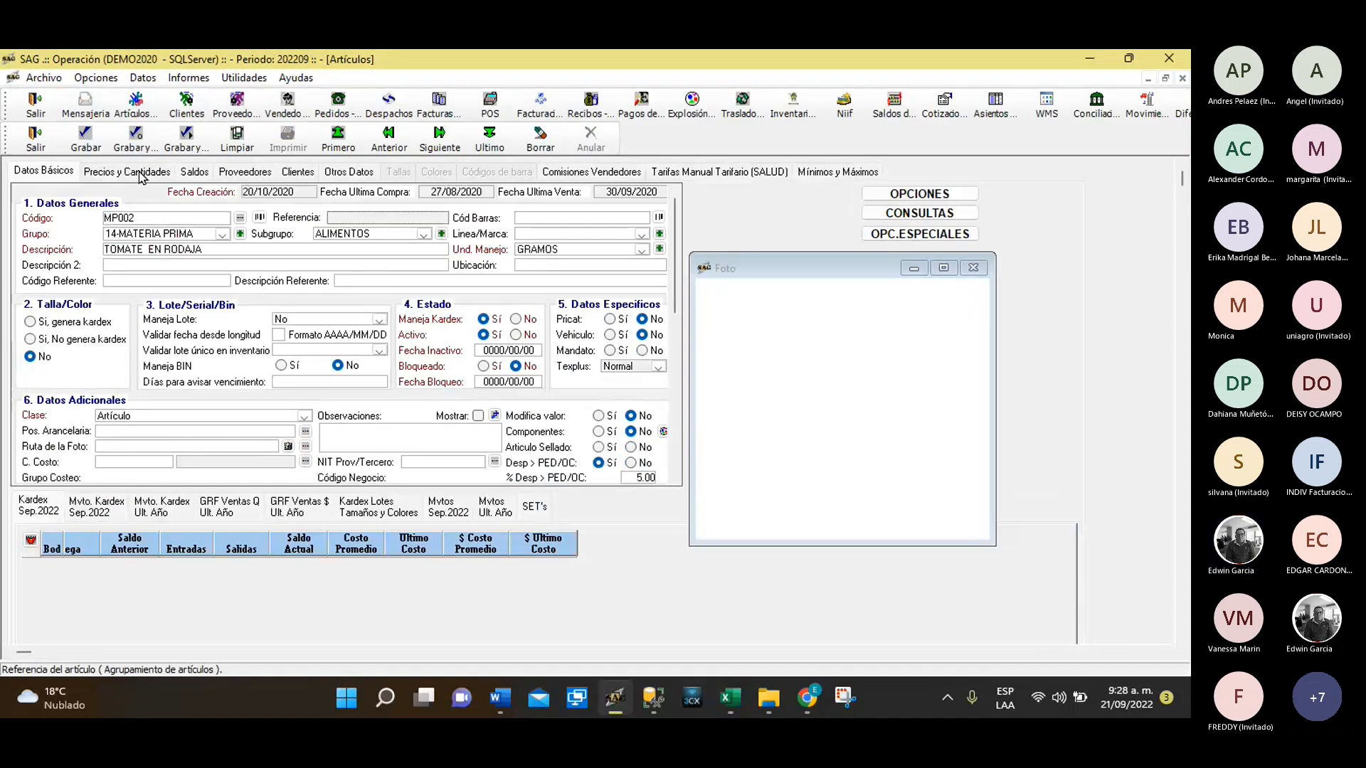
click(142, 173)
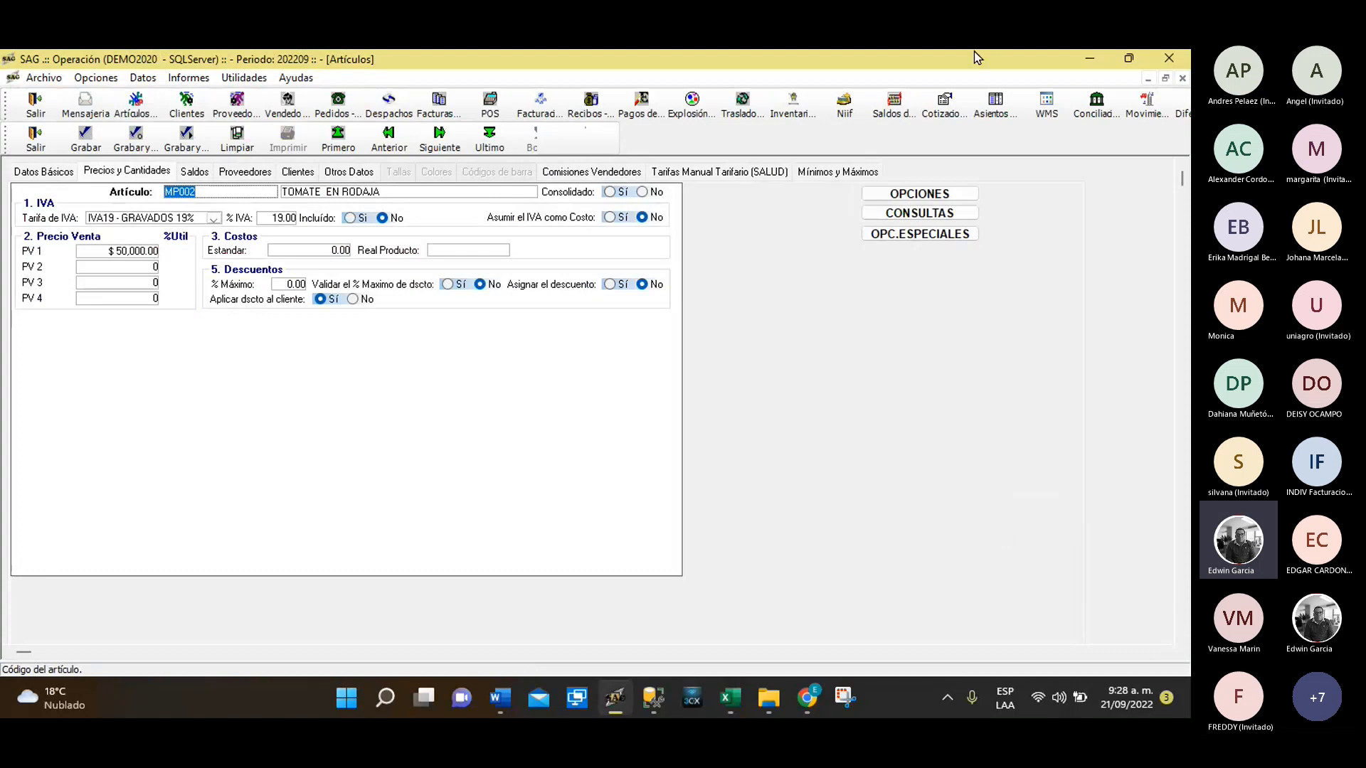
Shrink the SAG window and place it over the workbook with the code and pv1 columns uncovered
click(1131, 59)
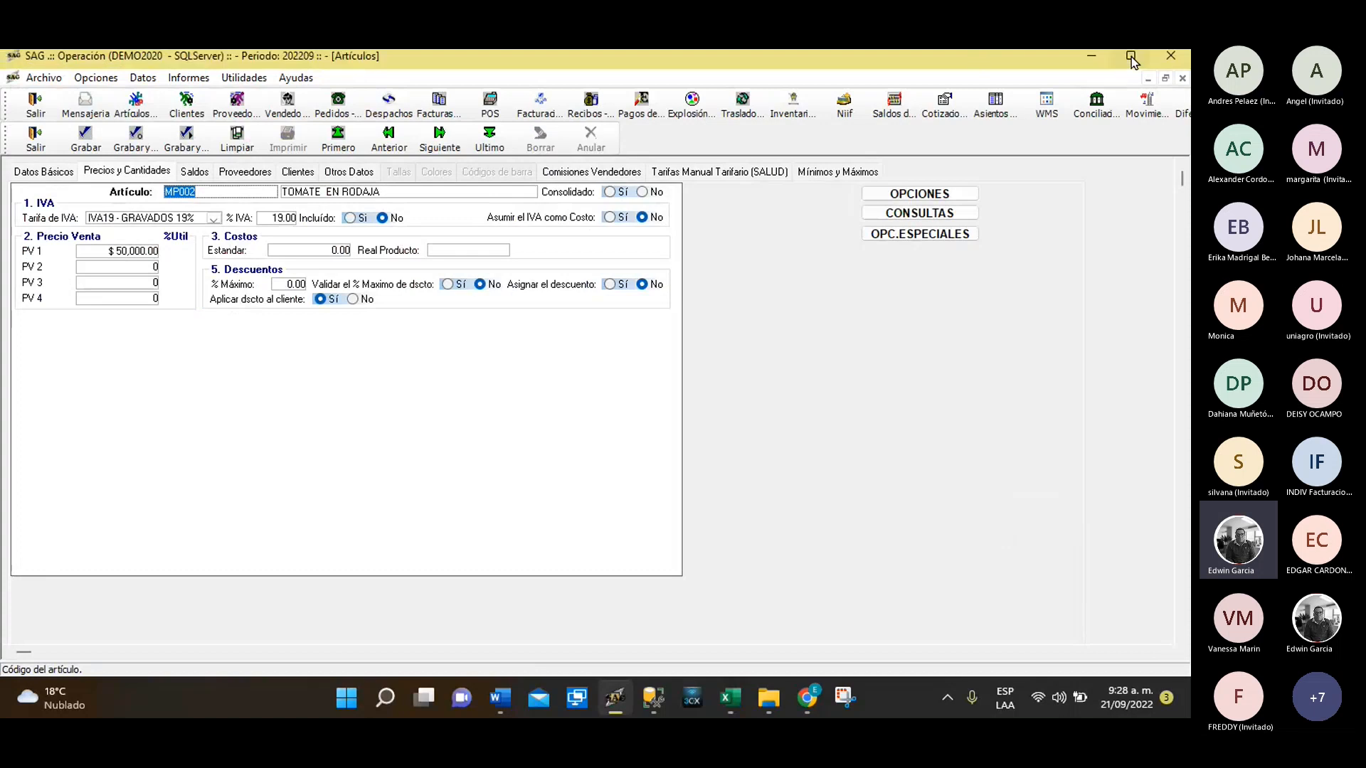
click(1132, 58)
drag(348, 73, 655, 158)
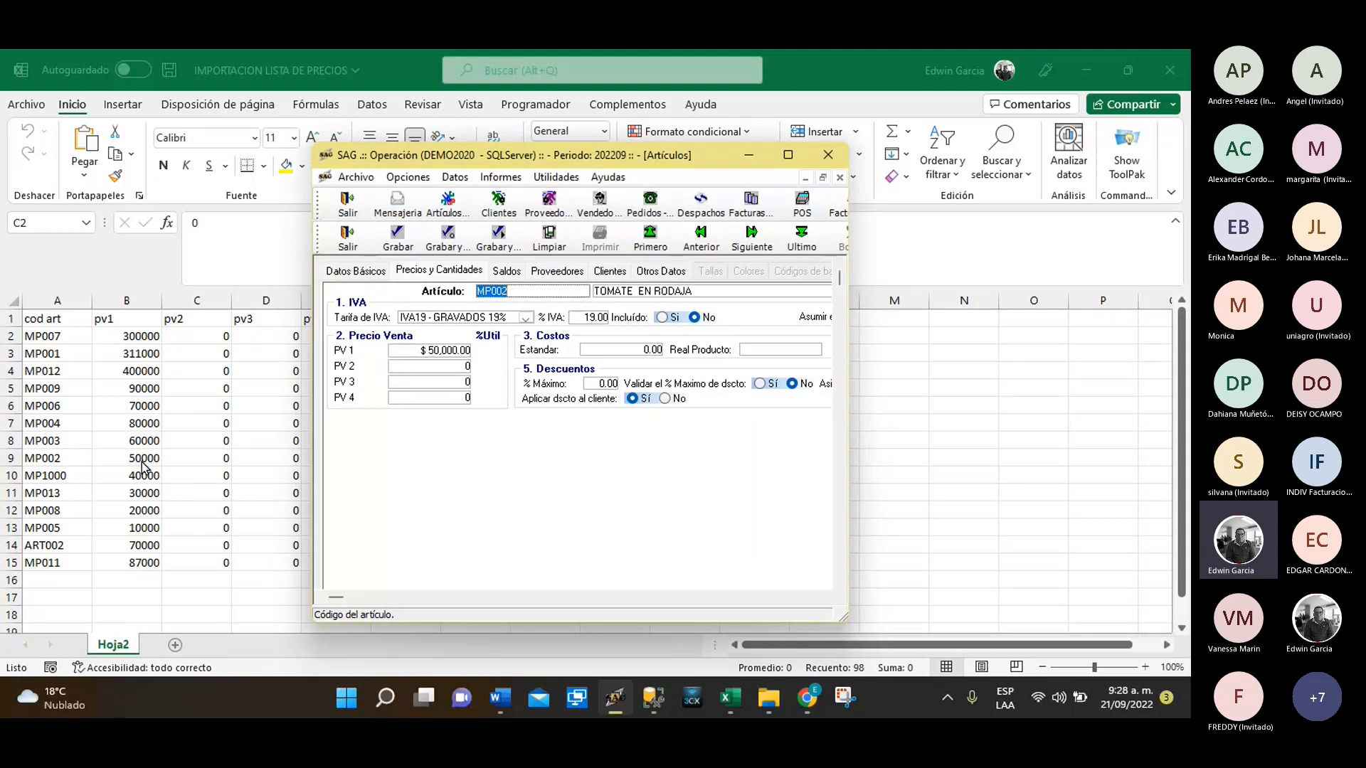
Highlight the MP002 code and its pv1 price in the price list sheet with yellow fill
click(145, 467)
drag(32, 458, 129, 457)
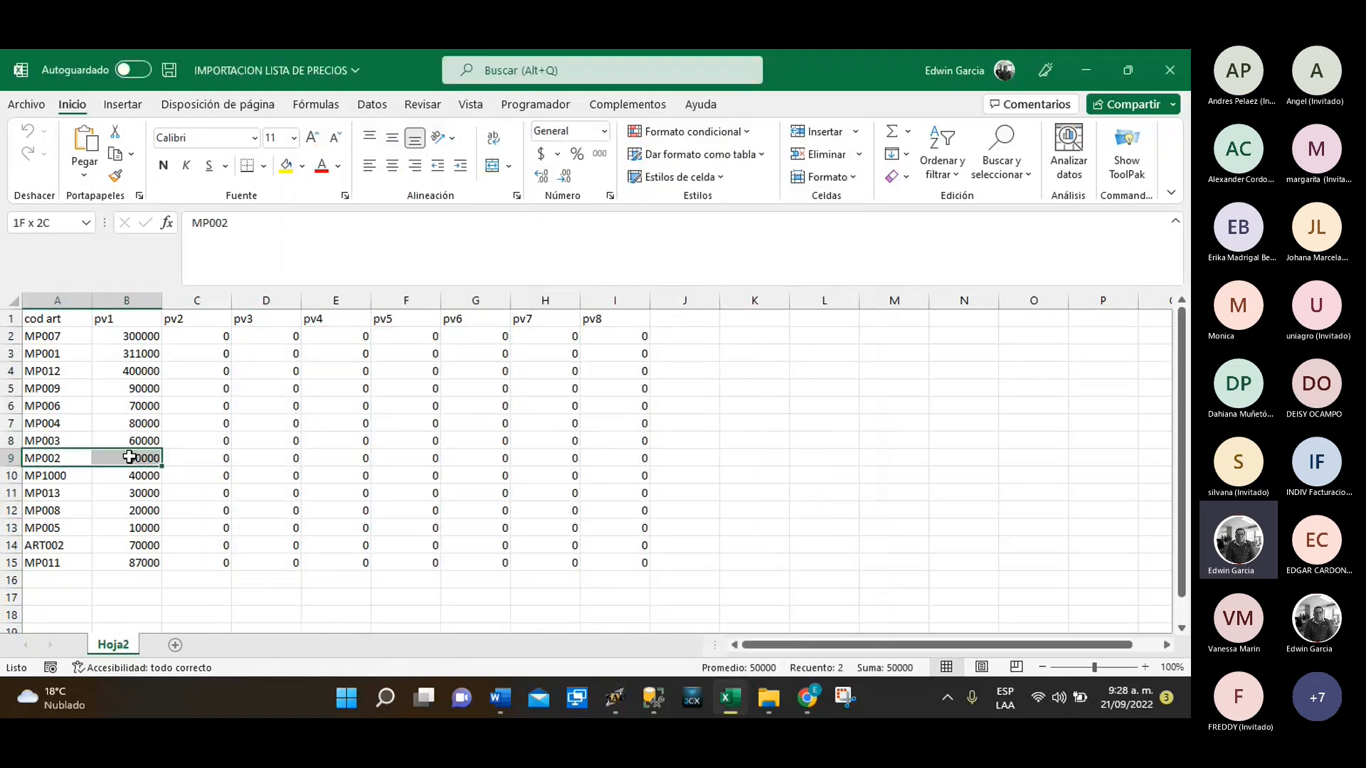
click(286, 165)
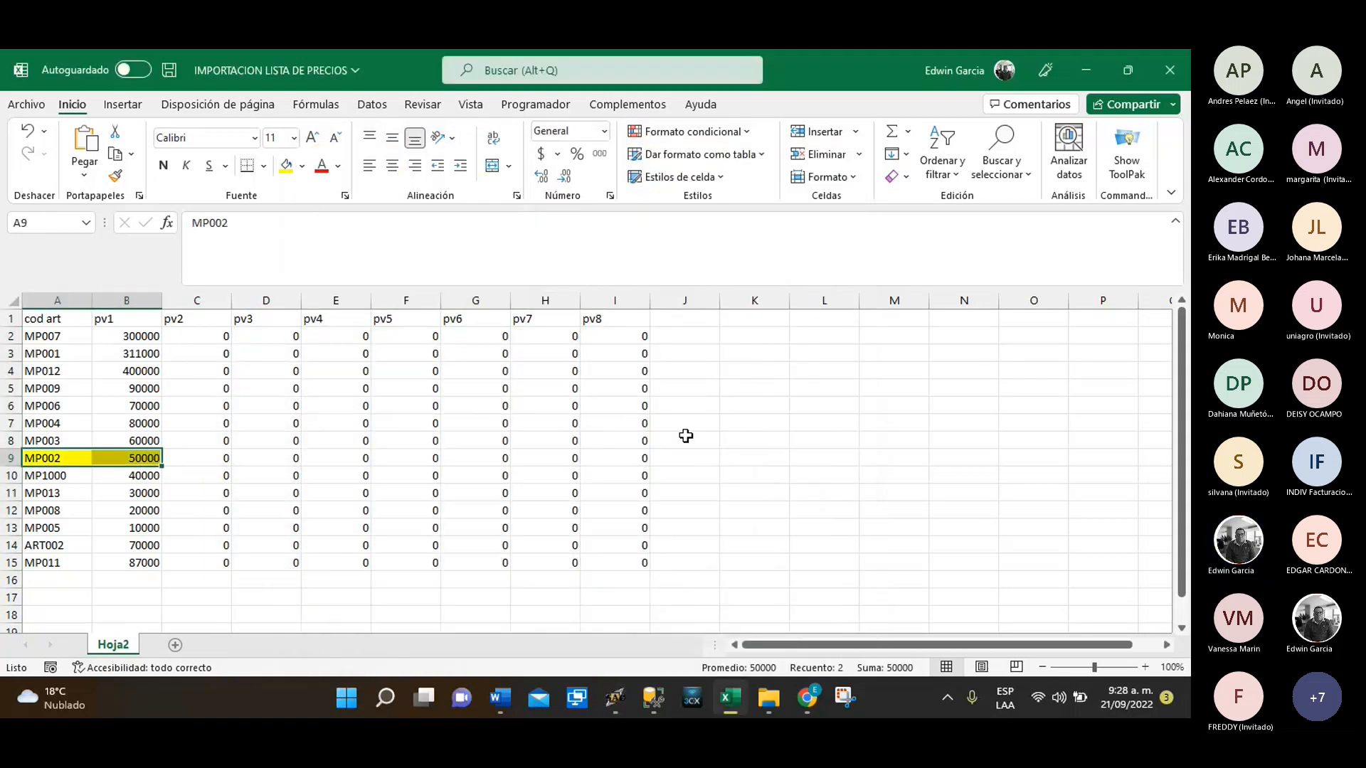
Zoom the price list sheet to 148% and compare MP002's pv1 with its PV 1 in SAG
click(621, 704)
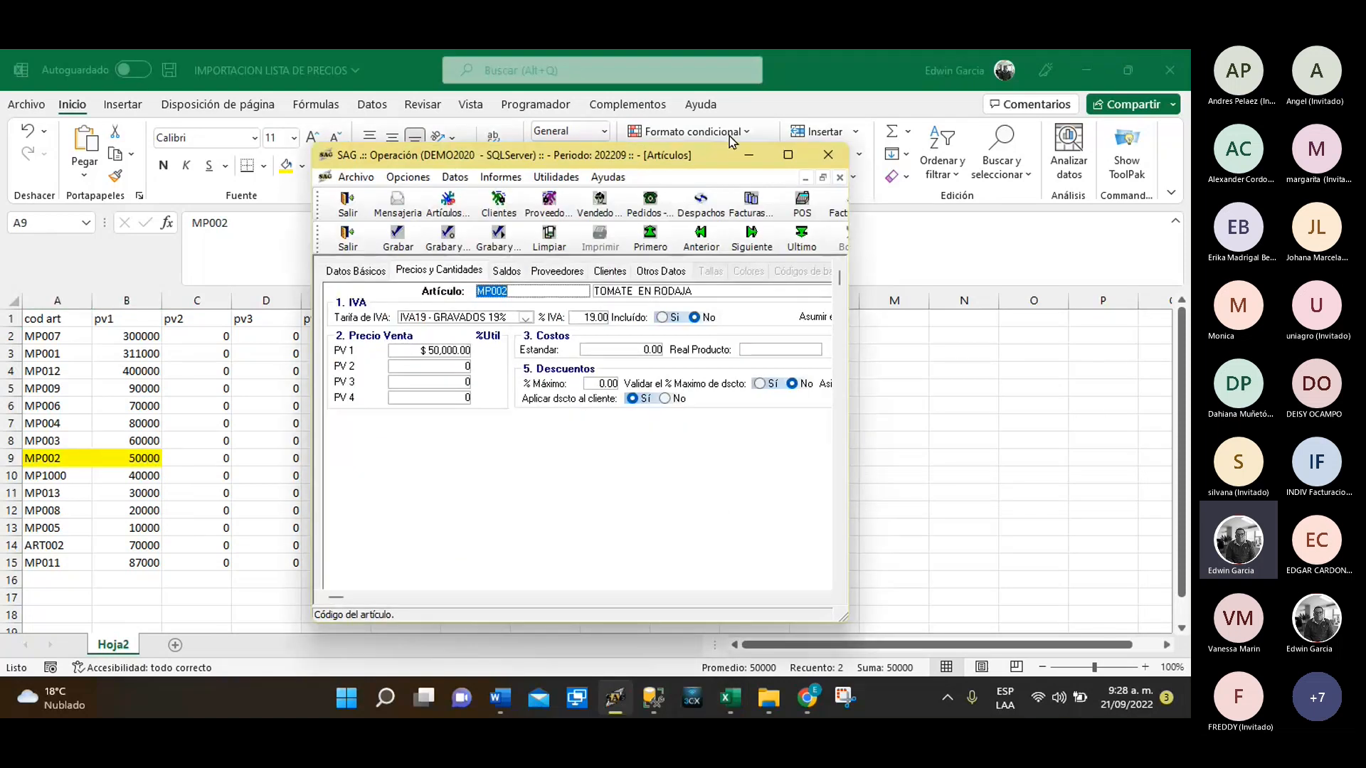
click(1100, 667)
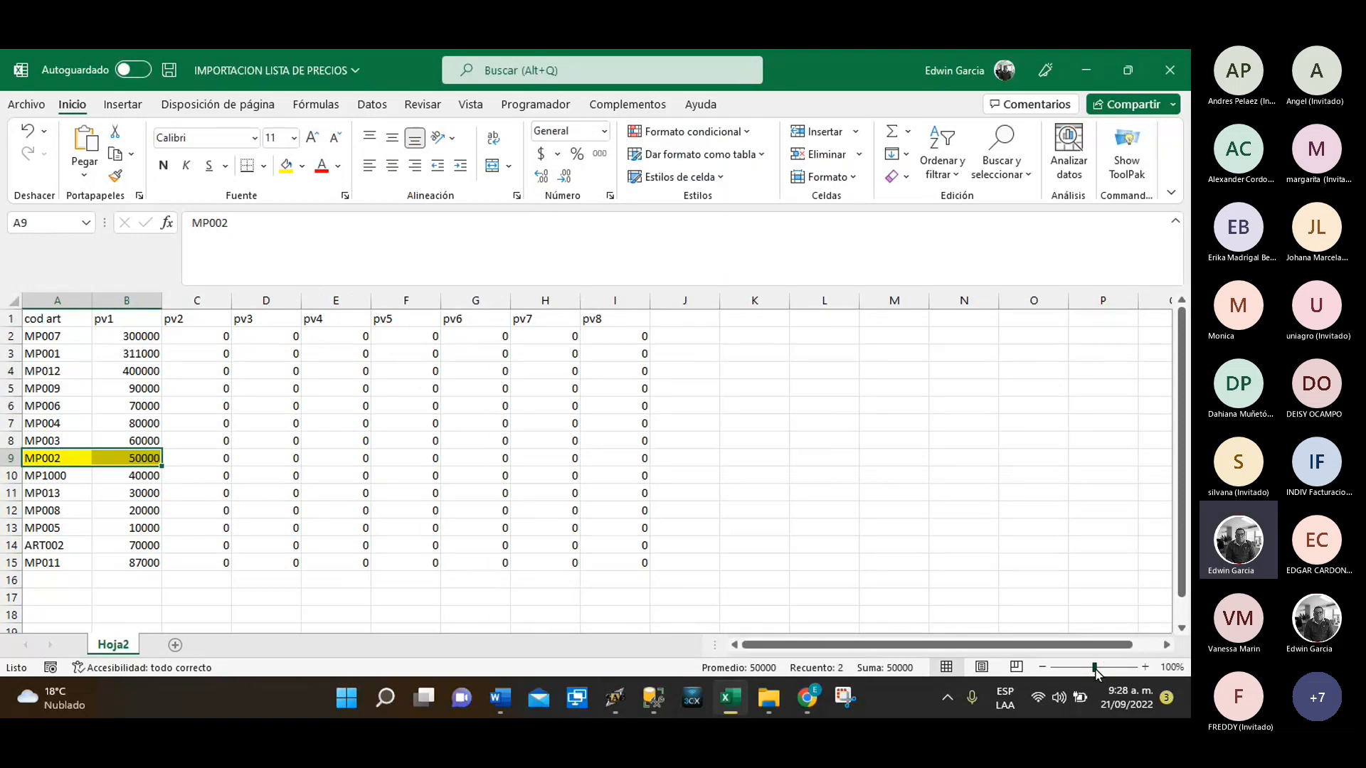
drag(1095, 668, 1101, 667)
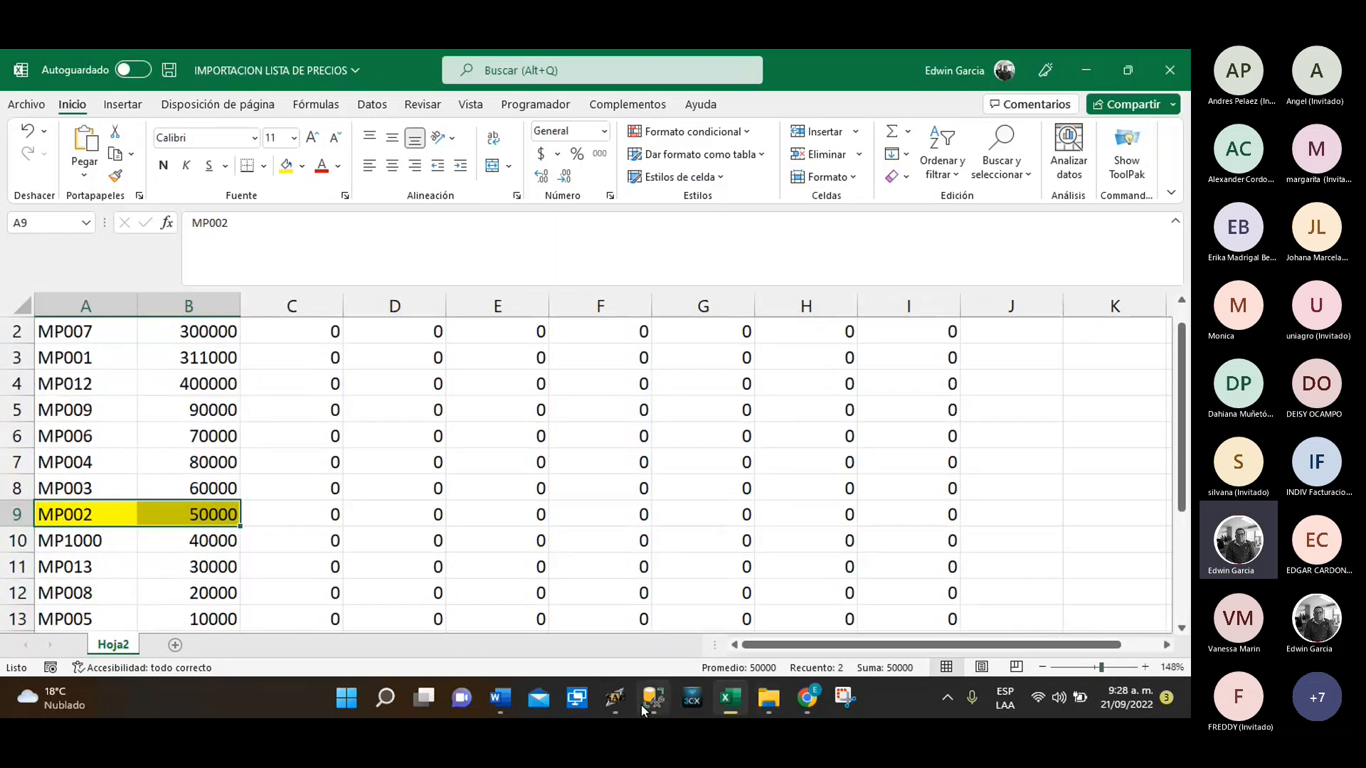
click(615, 699)
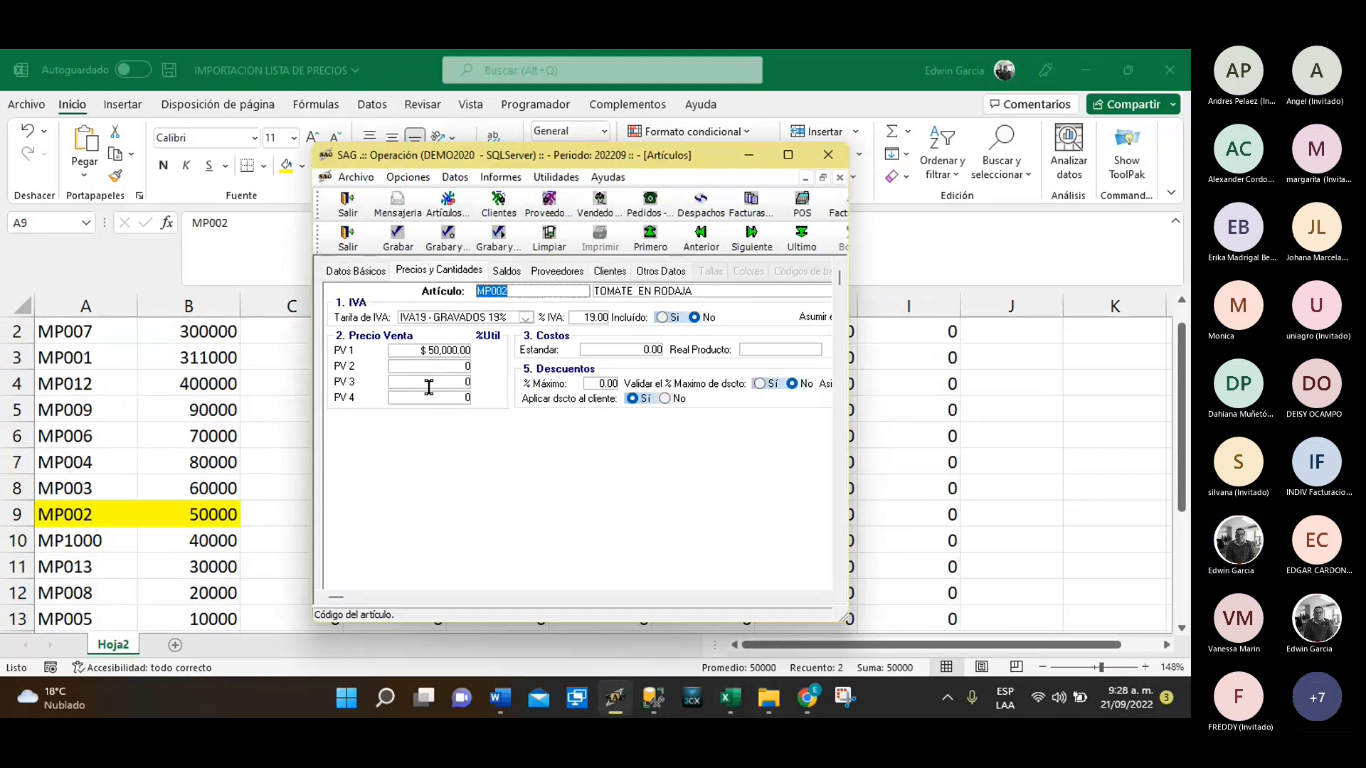
Close the MP002 article form and leave SAG's Operación module
click(347, 238)
click(785, 156)
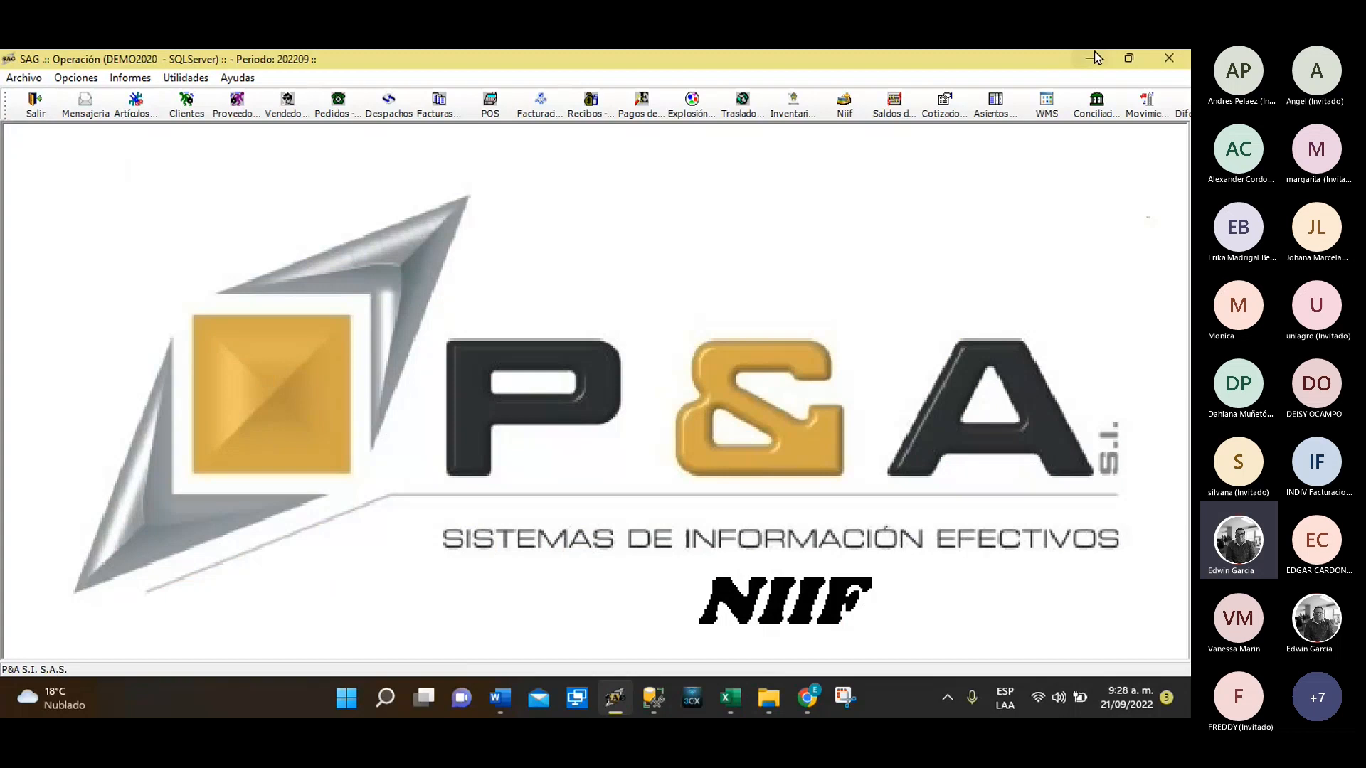
click(34, 107)
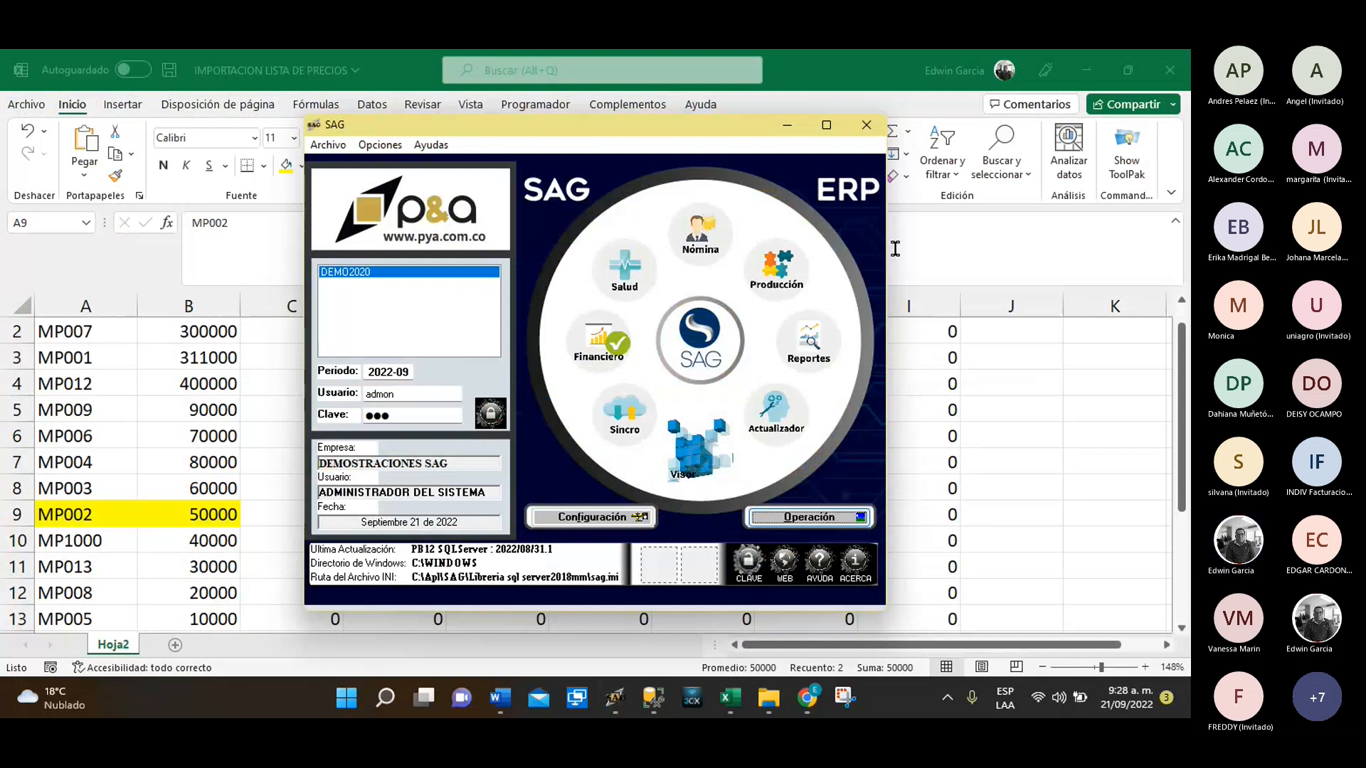
Return to the top of the price list workbook and close it without saving the changes
click(1012, 429)
scroll(1012, 429, up, 1)
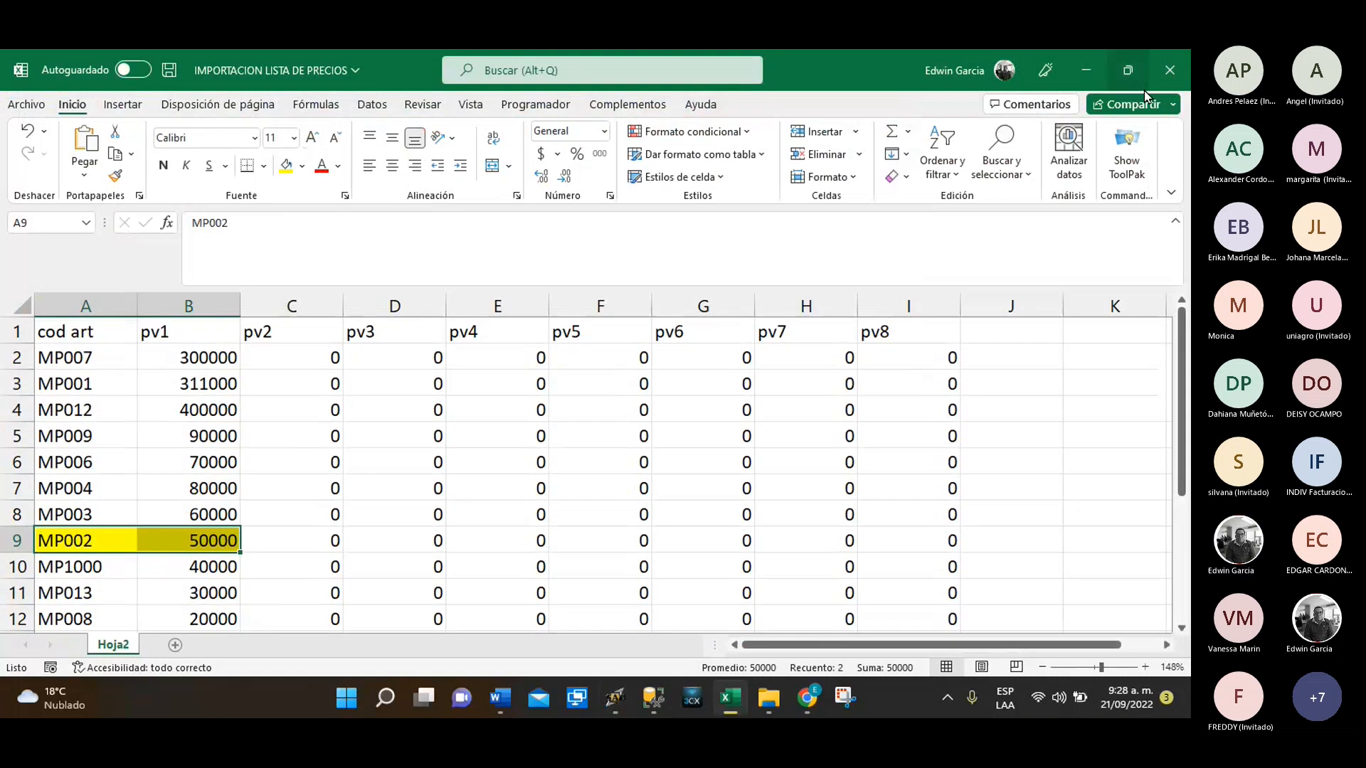
click(1179, 65)
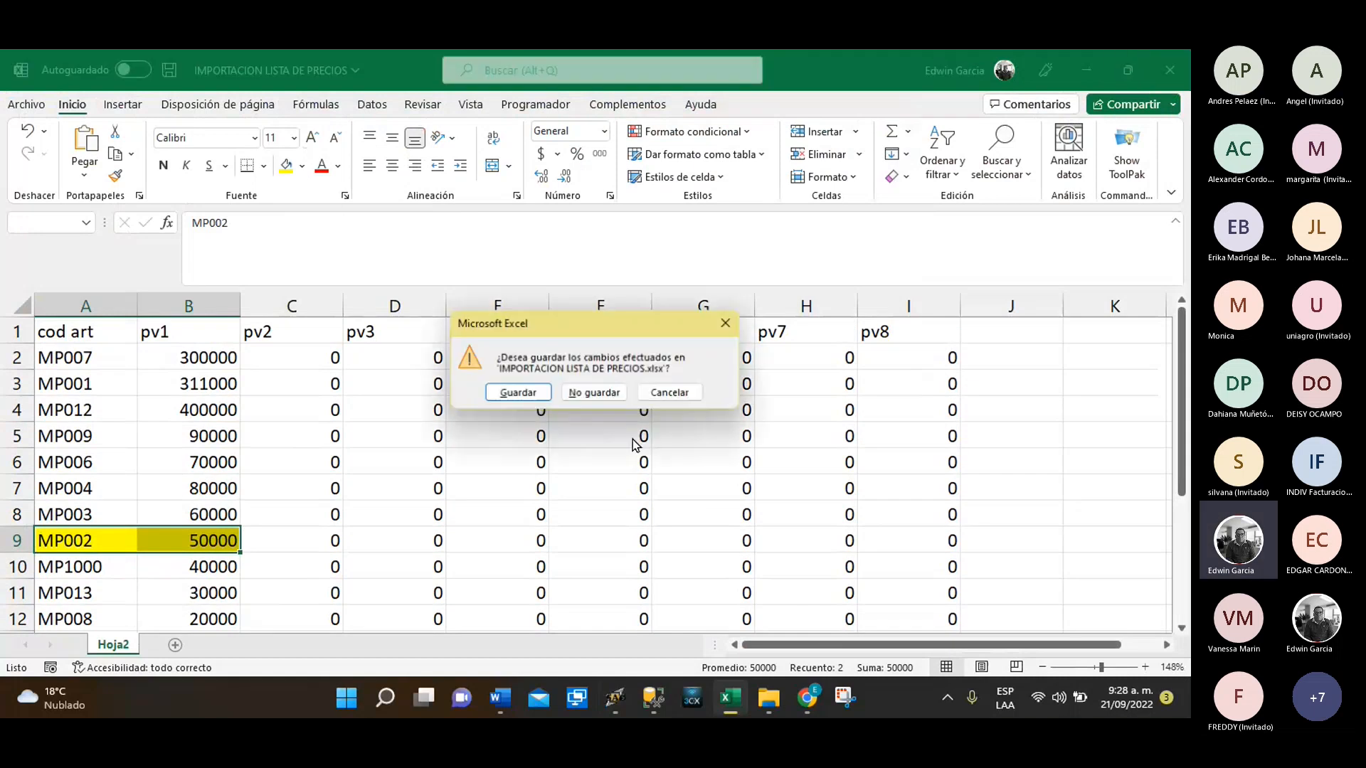
click(595, 395)
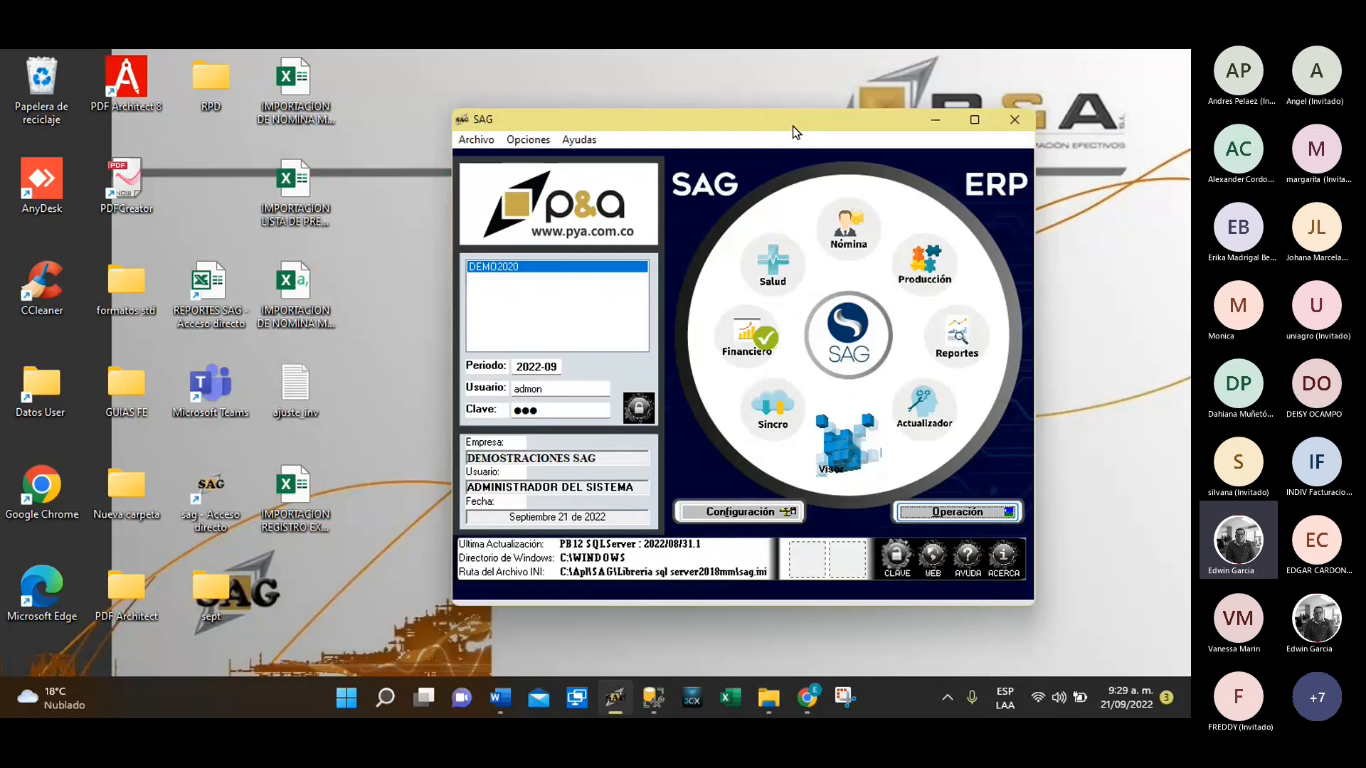
Open the IMPORTACION DE NOMINA MVTO CONTABLE workbook from the desktop and zoom its sheet to 154% from the first column
click(324, 309)
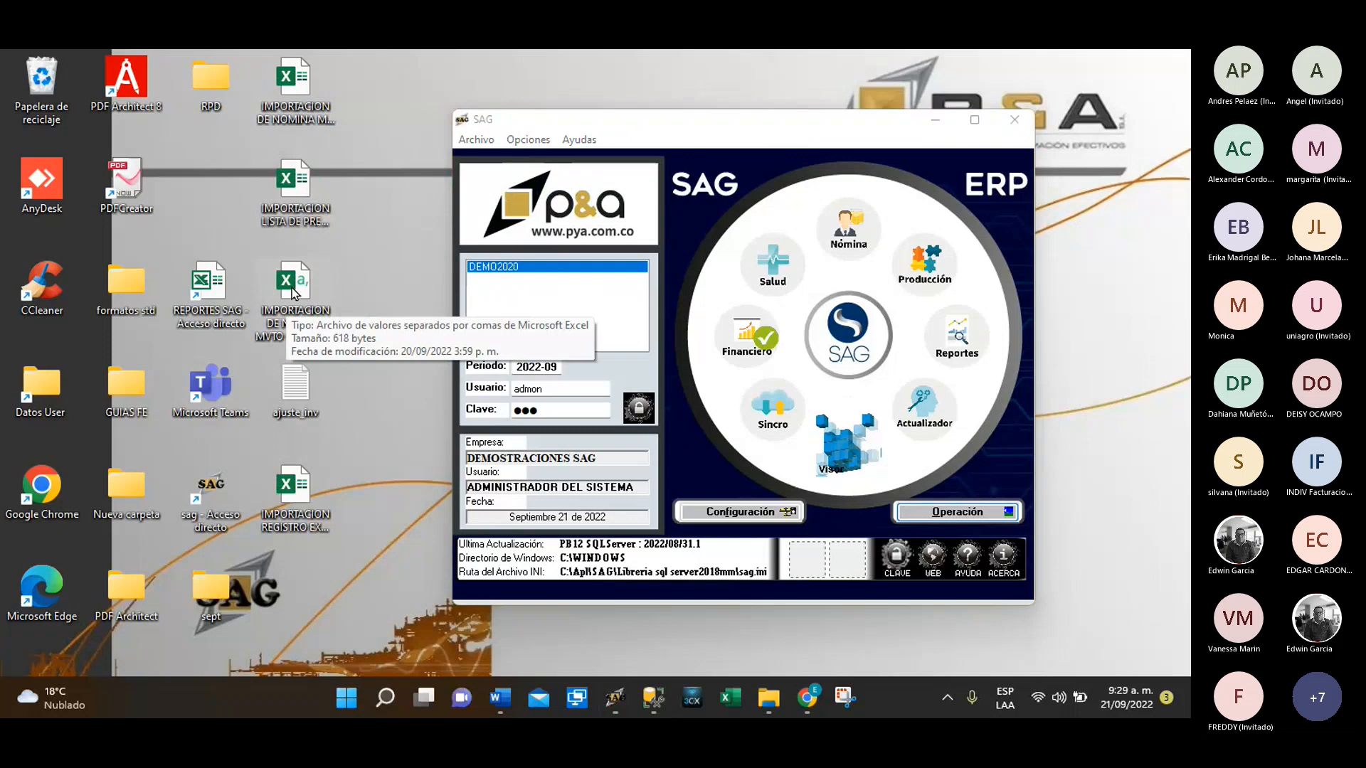
click(306, 88)
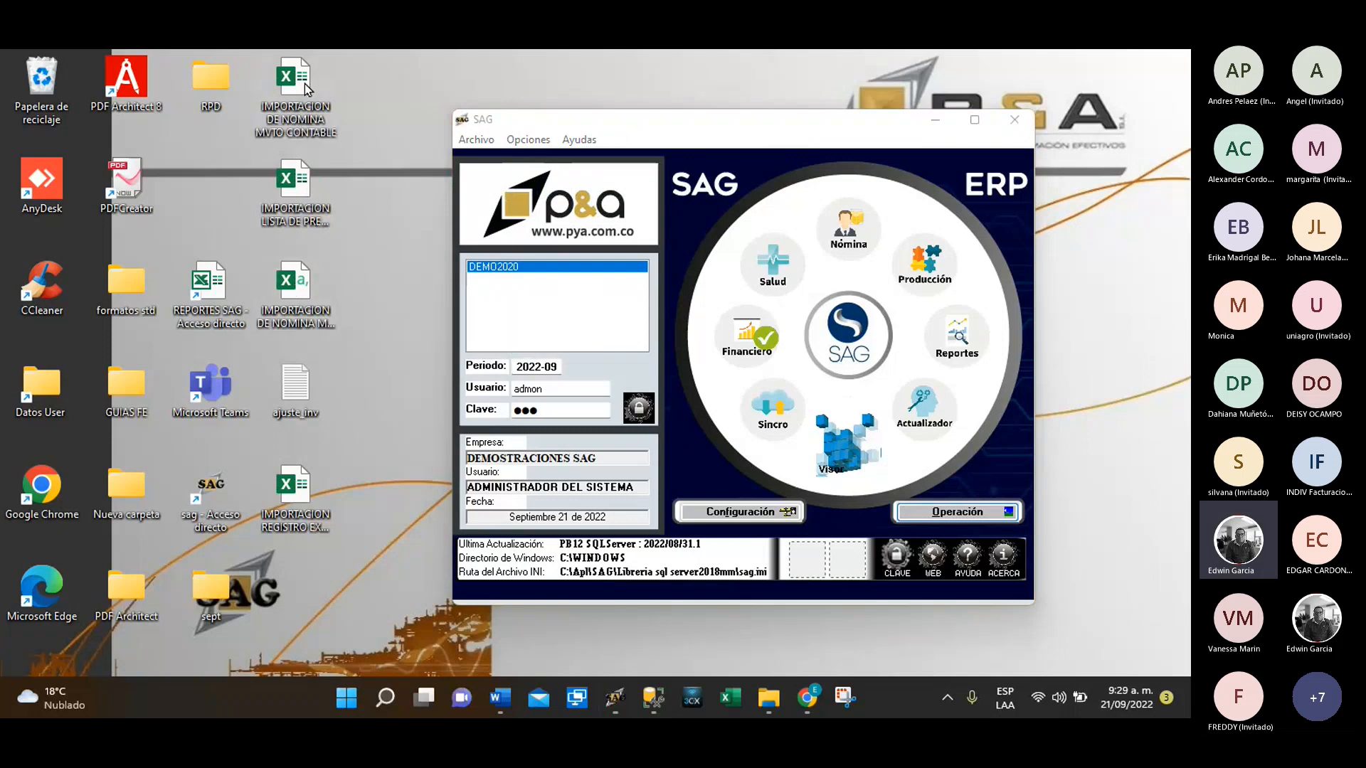
double_click(305, 89)
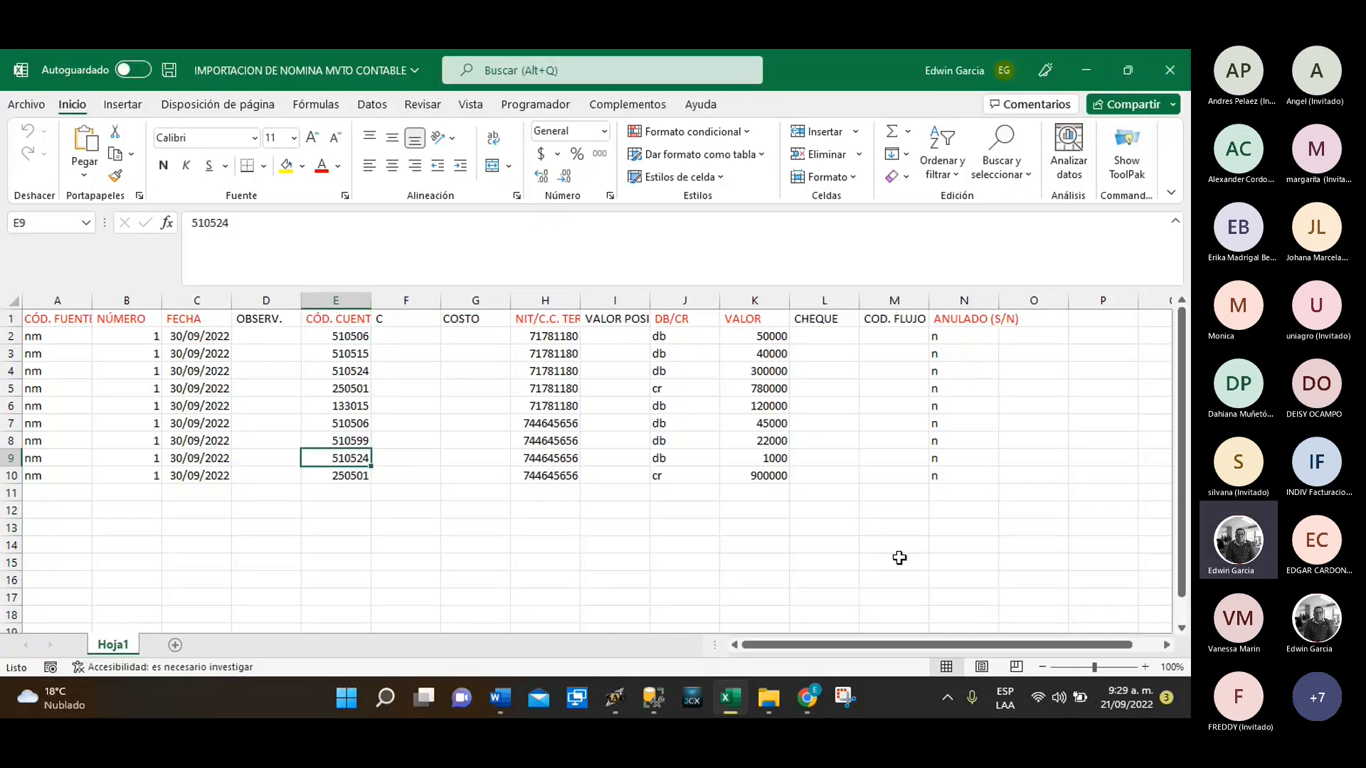
drag(1094, 666, 1102, 667)
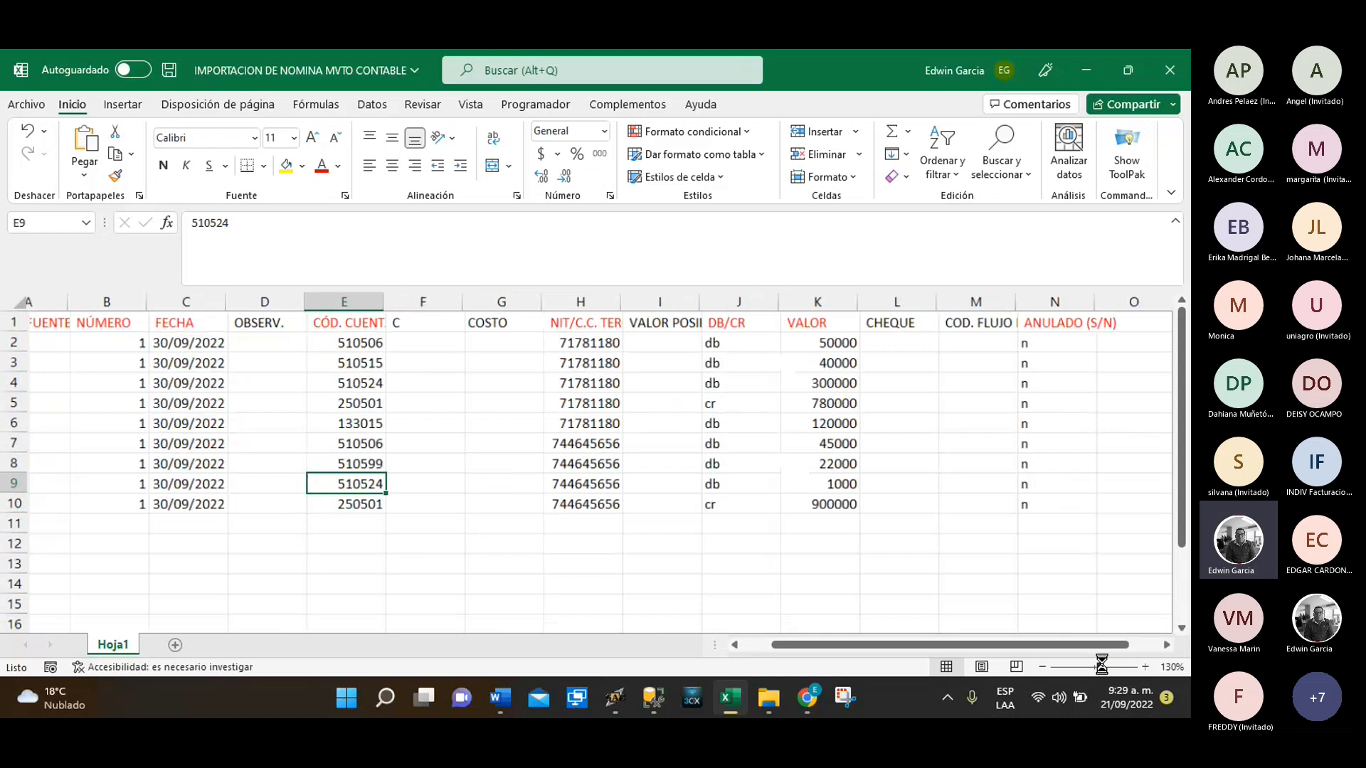
drag(928, 647, 796, 649)
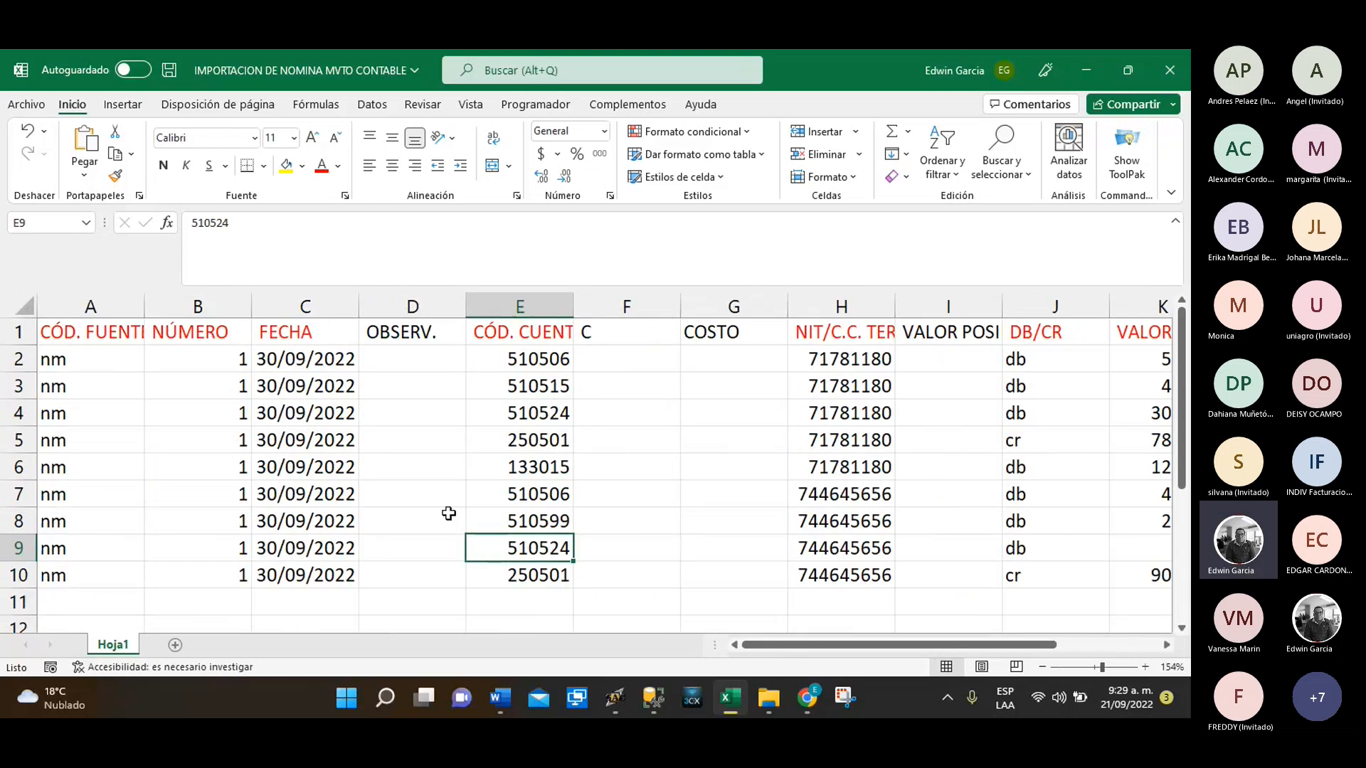
Review the header cells A1 to N1 of the payroll sheet and zoom the sheet out to 106%
click(114, 334)
drag(114, 334, 987, 333)
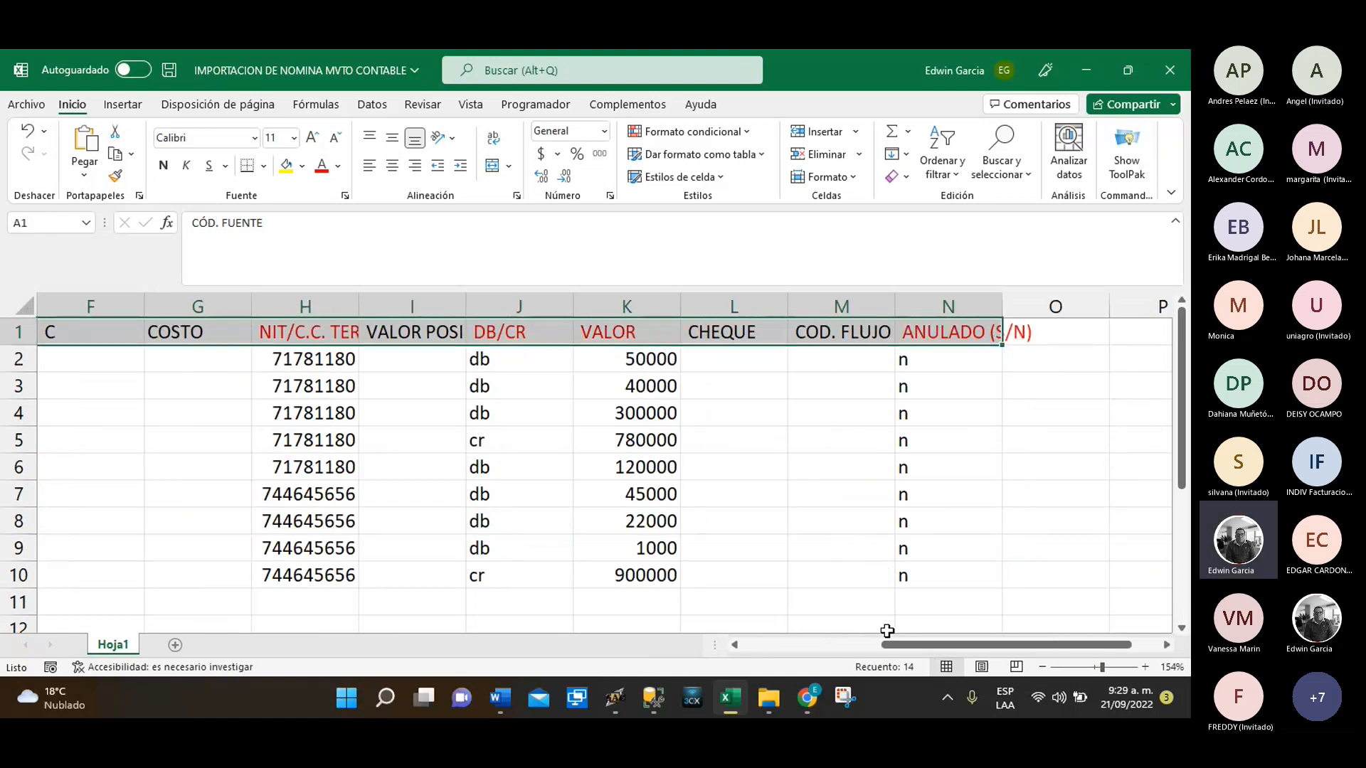
drag(1099, 672, 1095, 669)
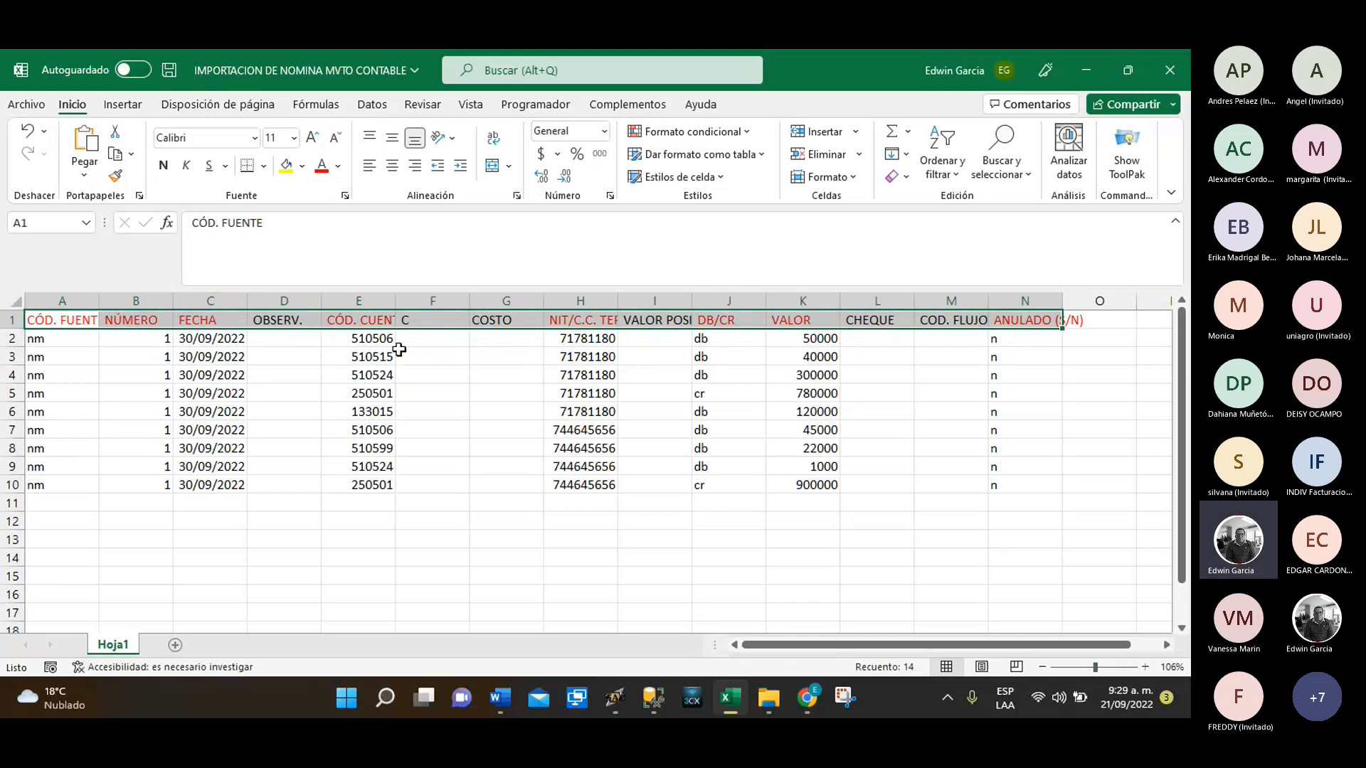
Examine the red-header columns one by one: CÓD. FUENTE, NÚMERO, FECHA, CÓD. CUENTA, NIT/C.C. TERCERO, DB/CR, VALOR and ANULADO (S/N)
click(60, 301)
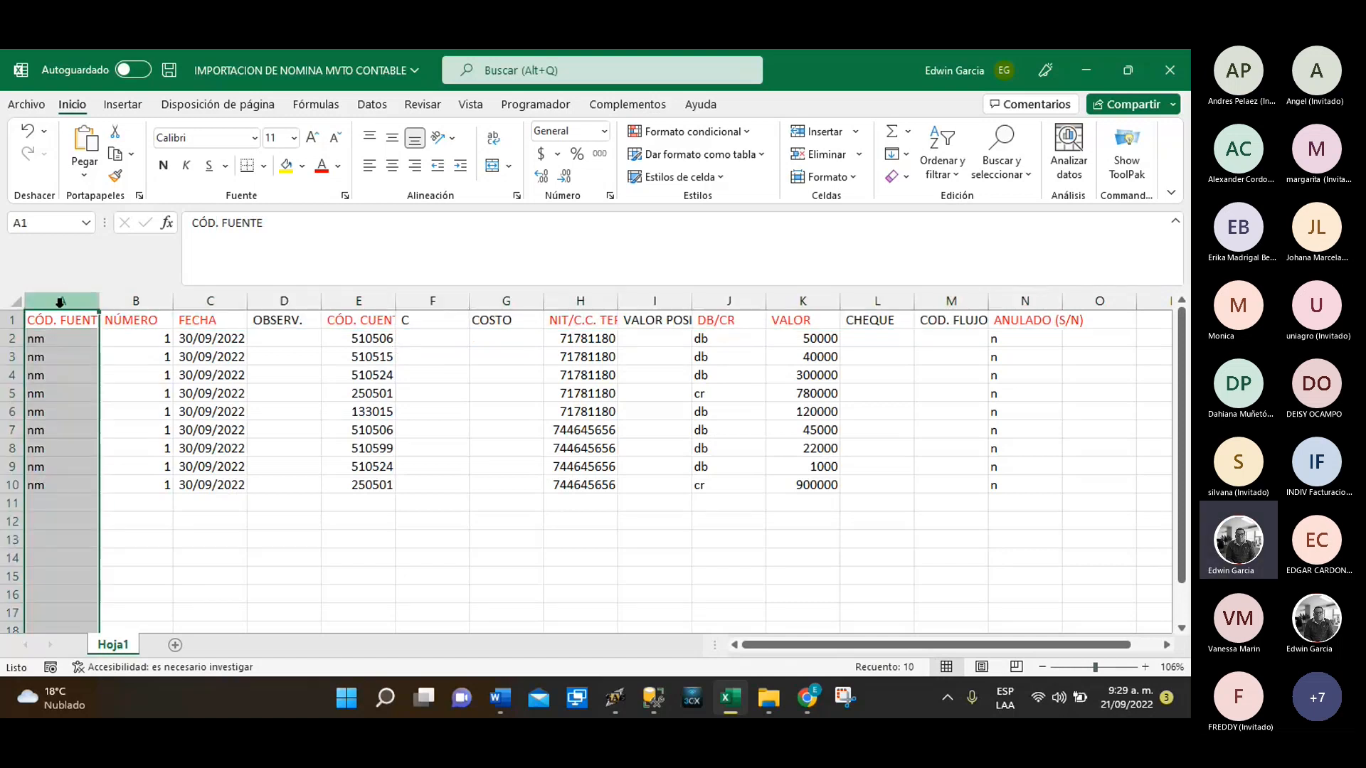
click(136, 297)
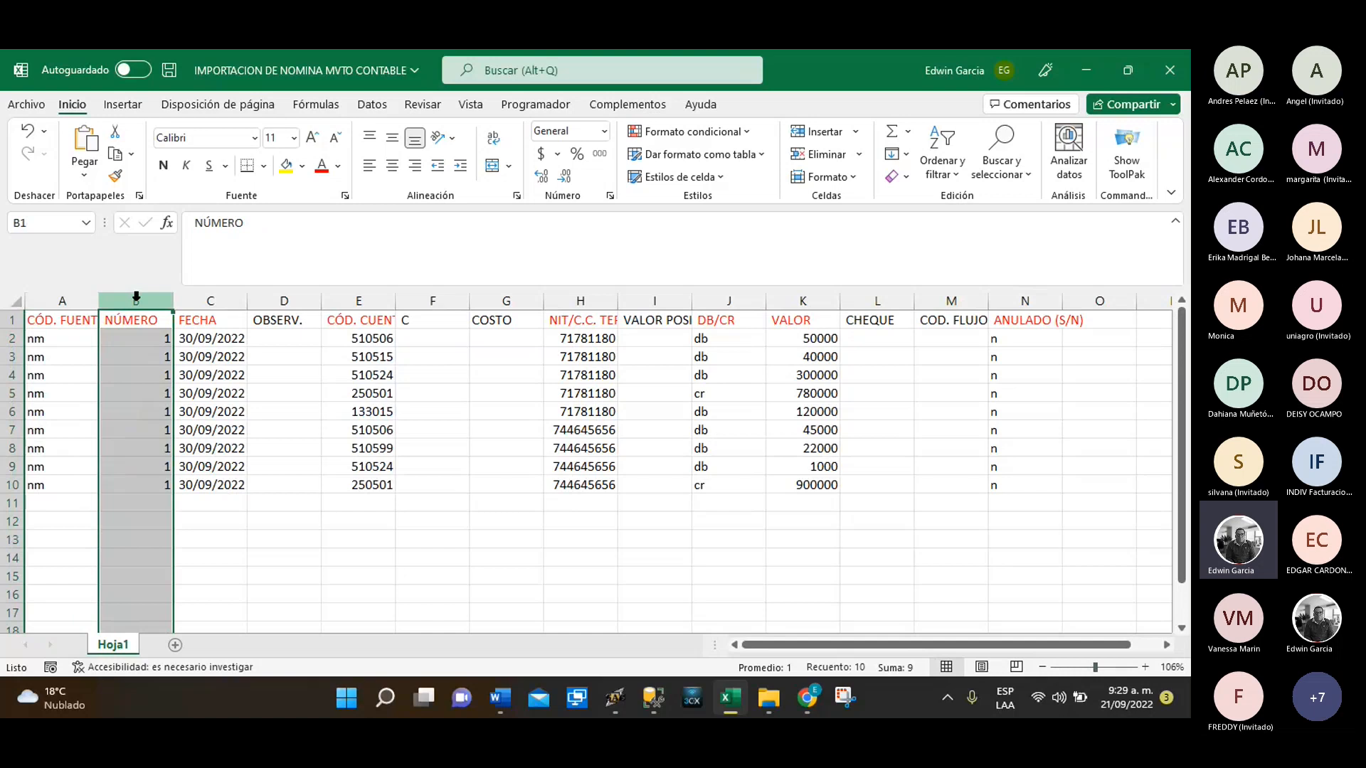
click(211, 299)
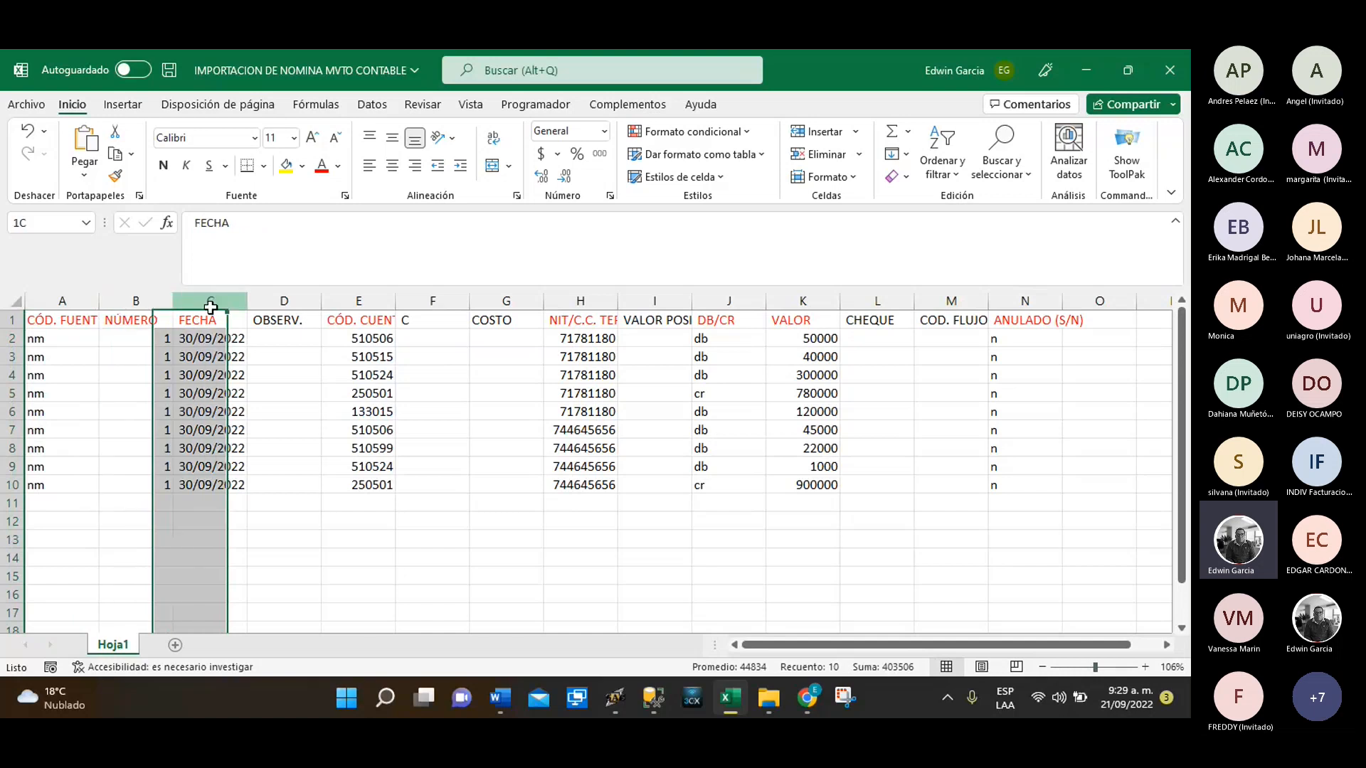
click(365, 299)
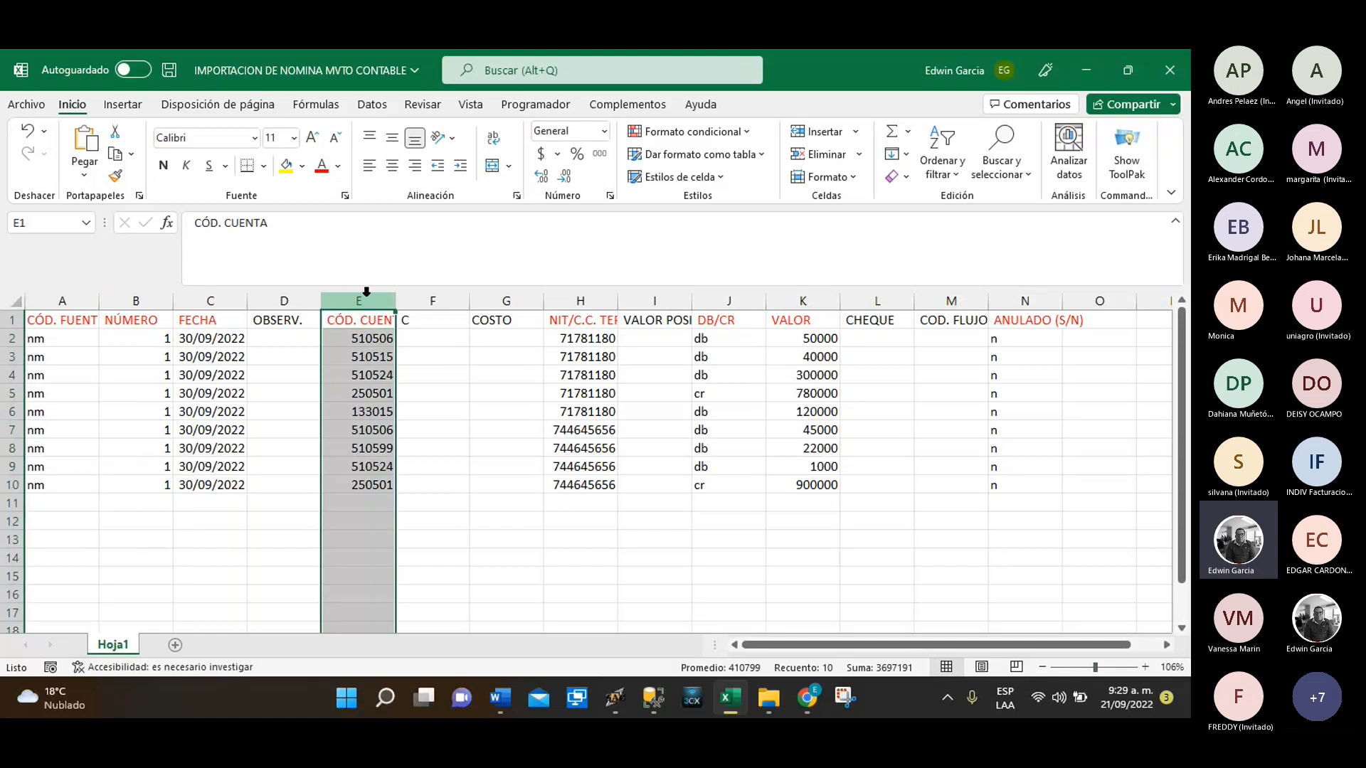
click(584, 302)
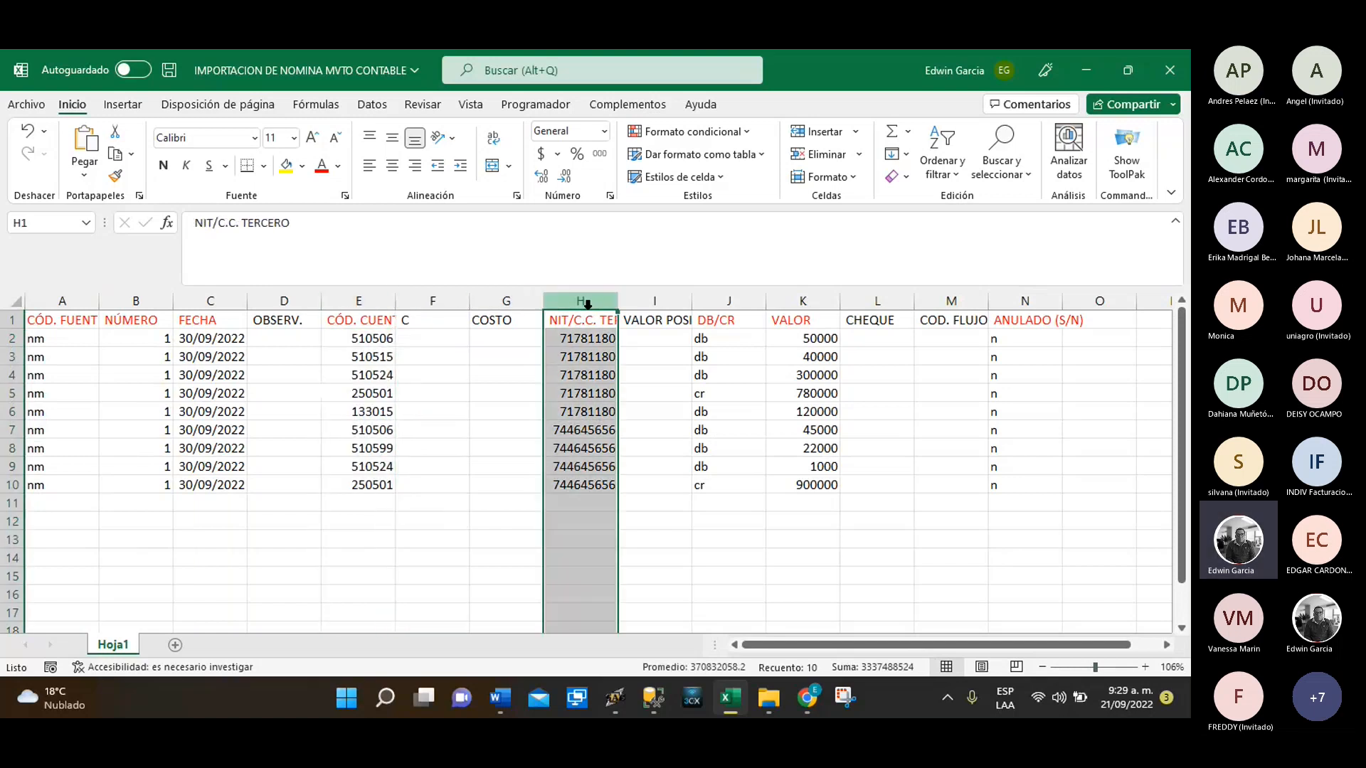
click(726, 301)
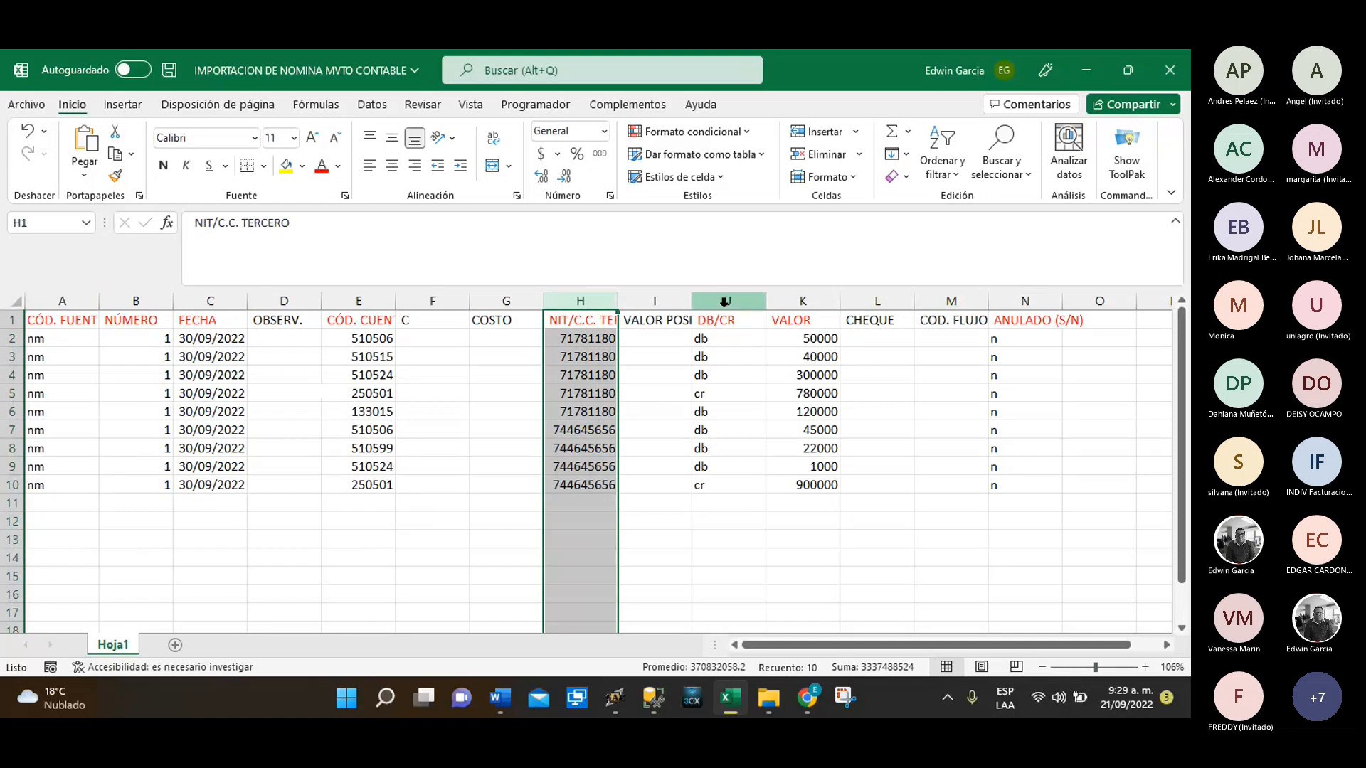
drag(723, 306, 724, 302)
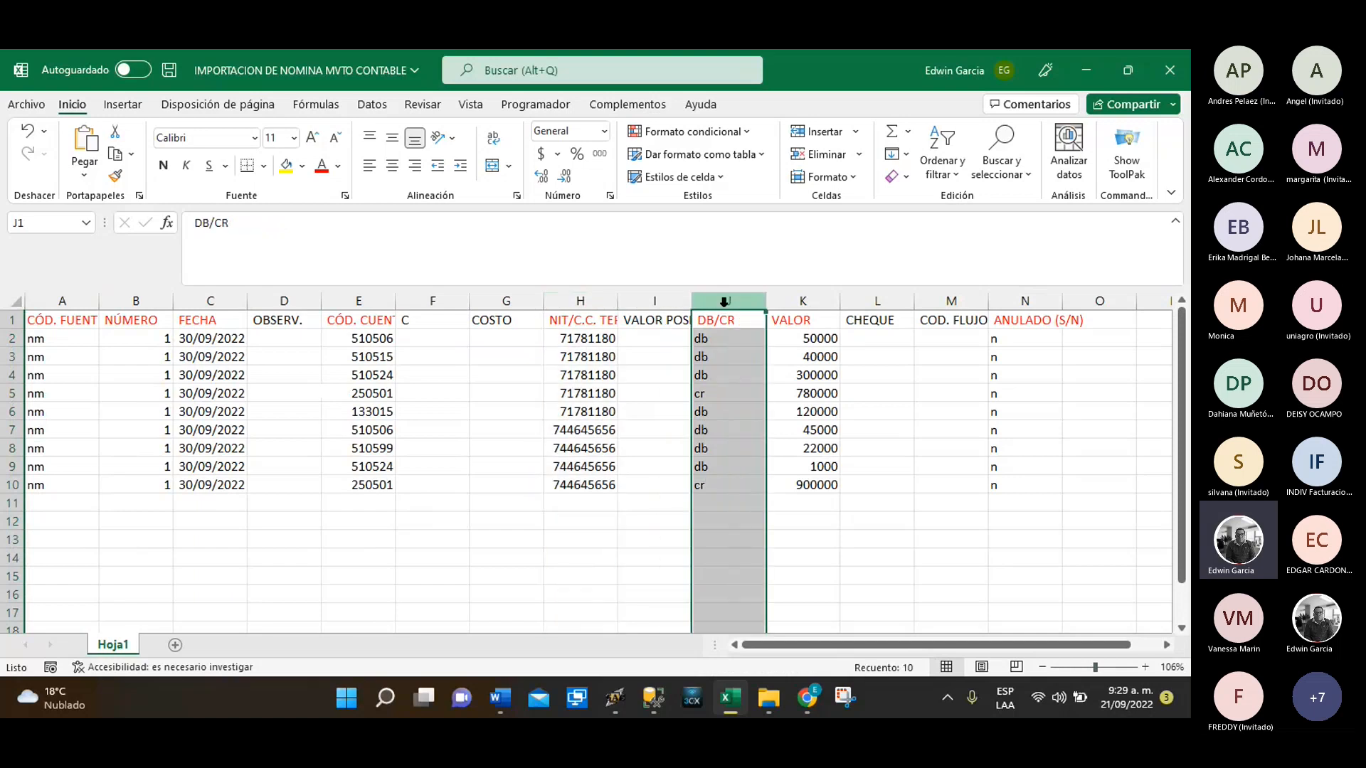
click(803, 302)
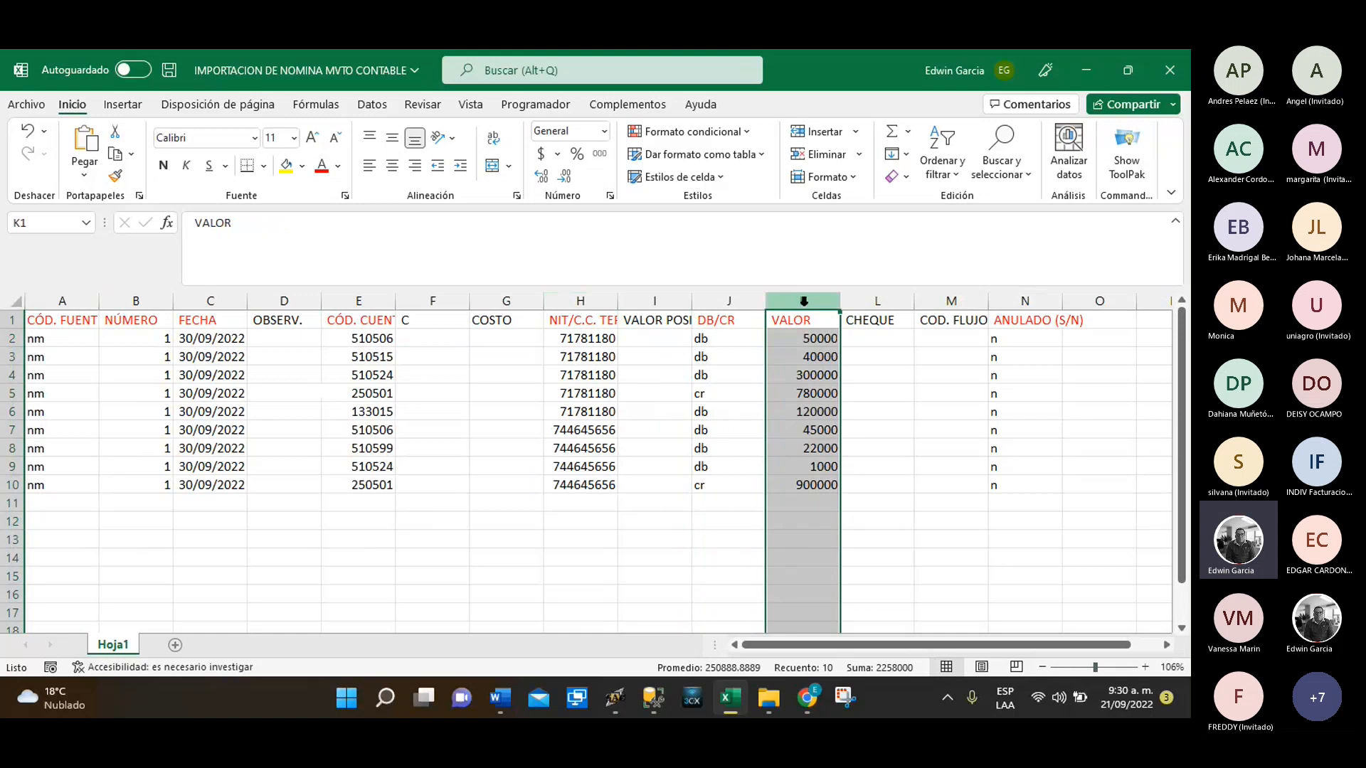
click(1029, 301)
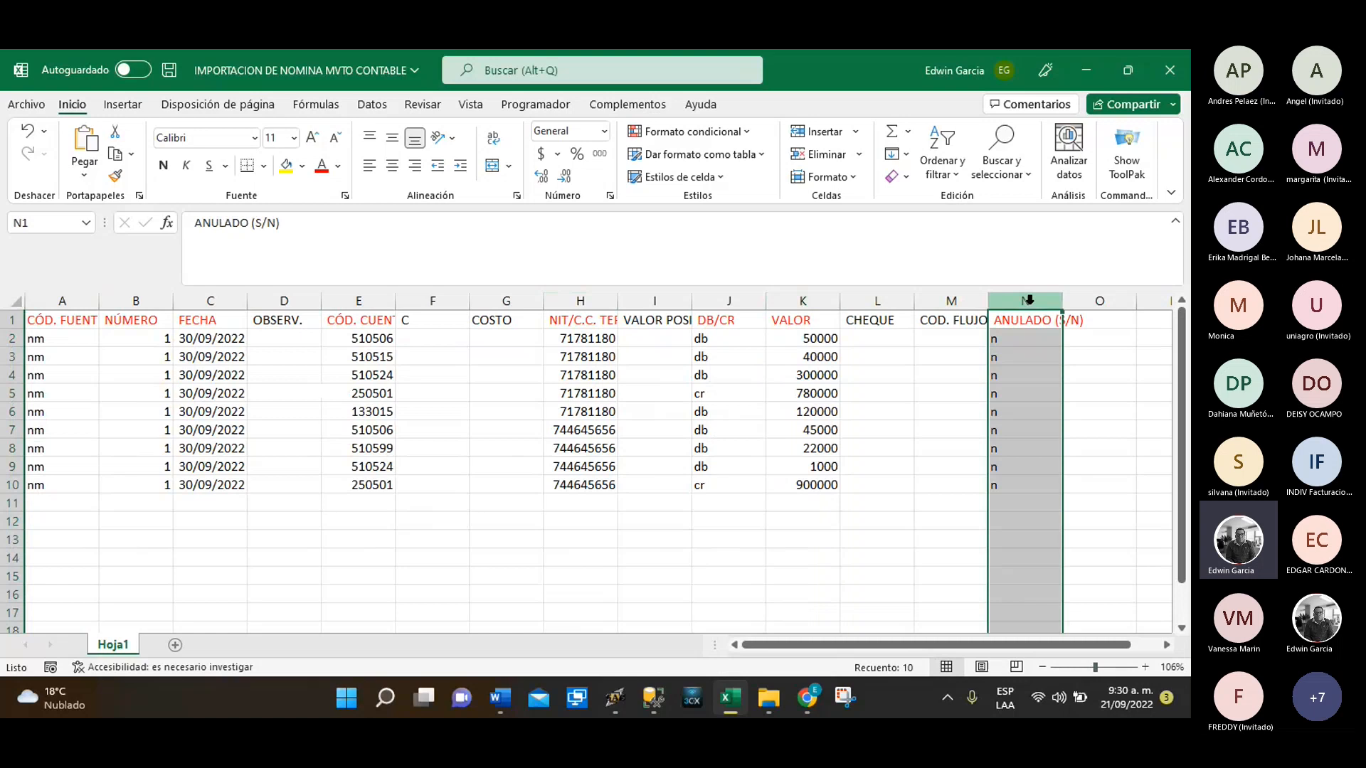
Fill the CÓD. FUENTE, NÚMERO, FECHA, CÓD. CUENTA, NIT/C.C. TERCERO, DB/CR, VALOR and ANULADO (S/N) headers yellow and zoom the sheet to 154%
drag(51, 320, 196, 320)
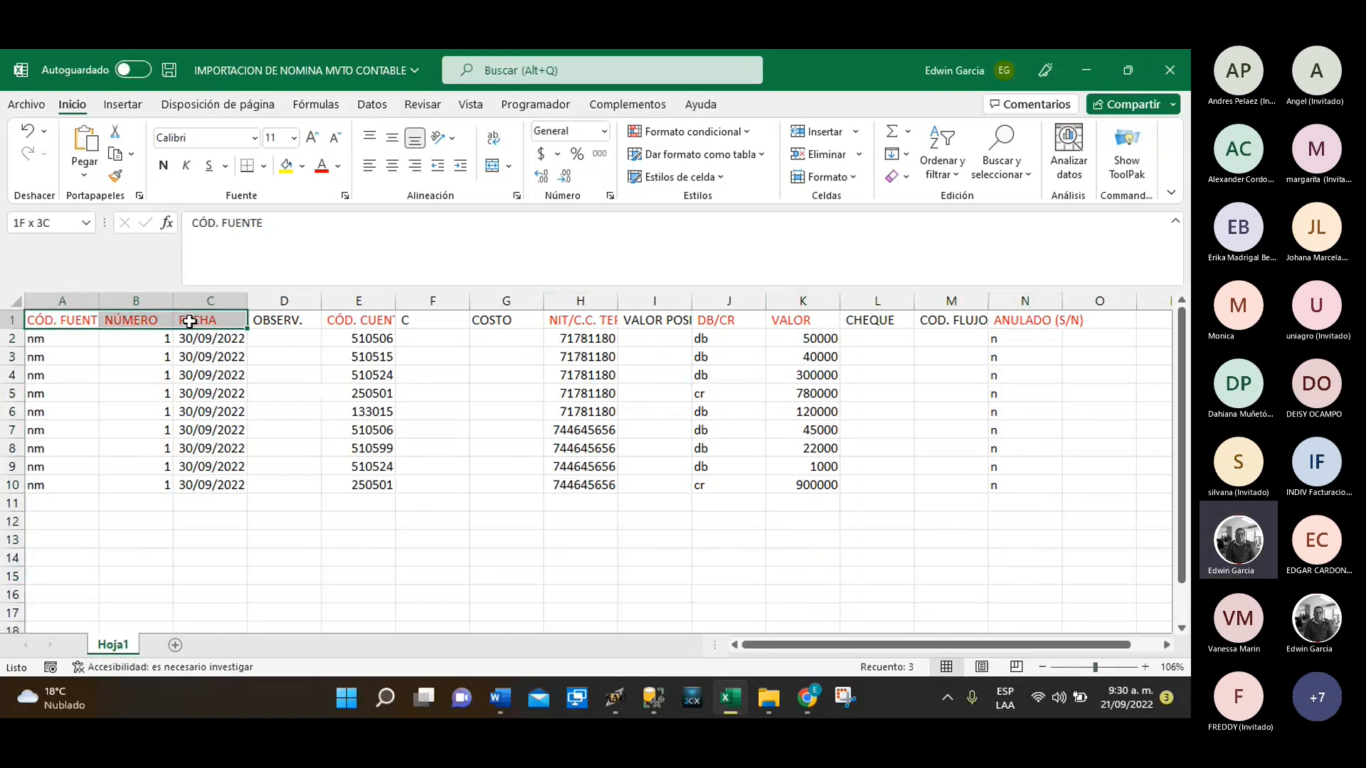
click(286, 165)
click(358, 320)
click(286, 165)
click(572, 321)
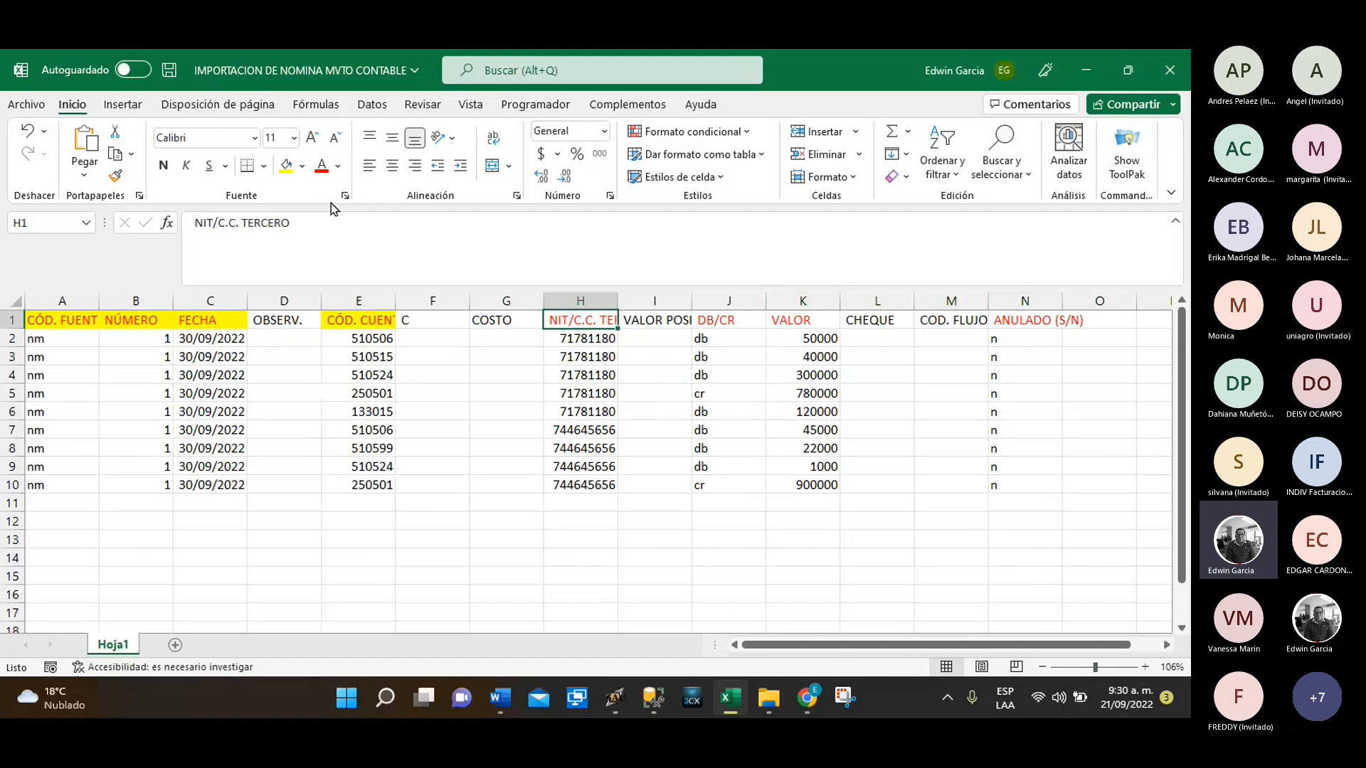
click(286, 165)
click(729, 320)
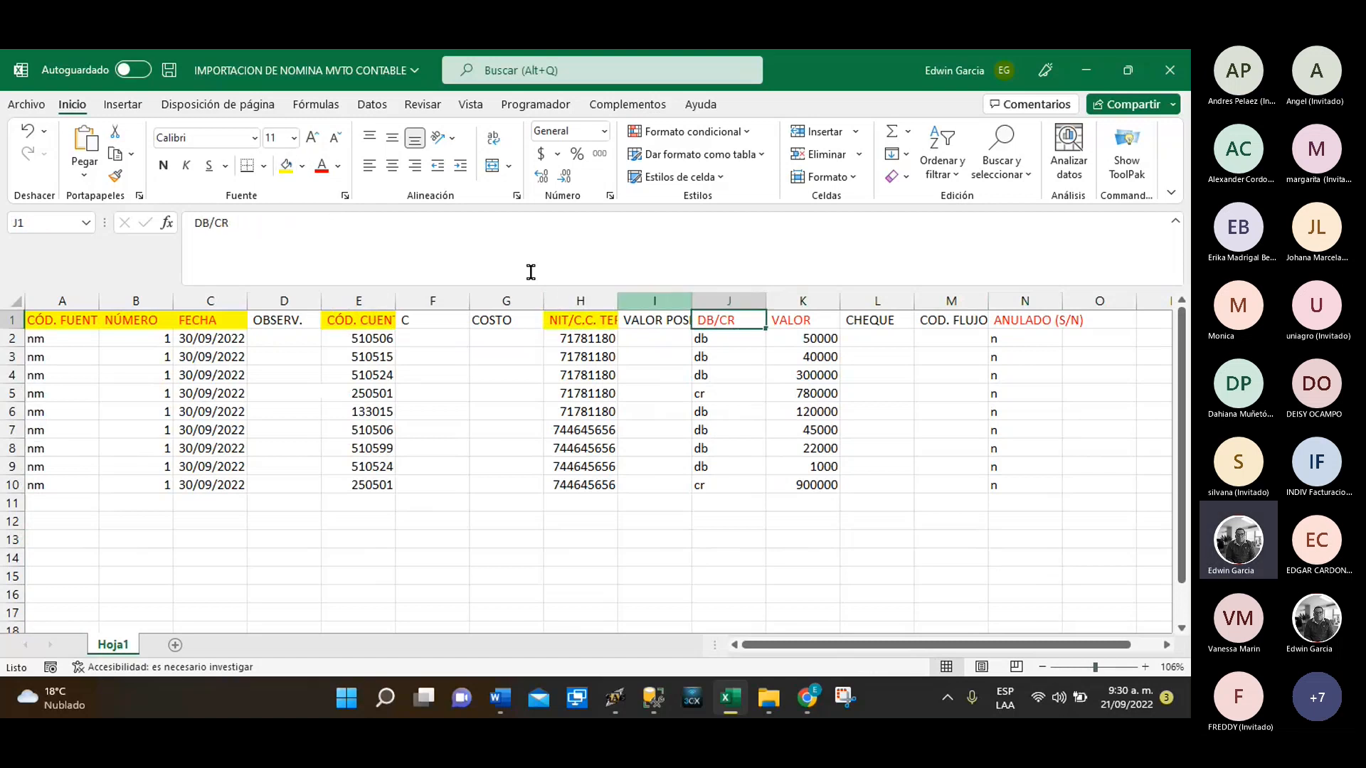
click(286, 165)
click(802, 321)
click(286, 165)
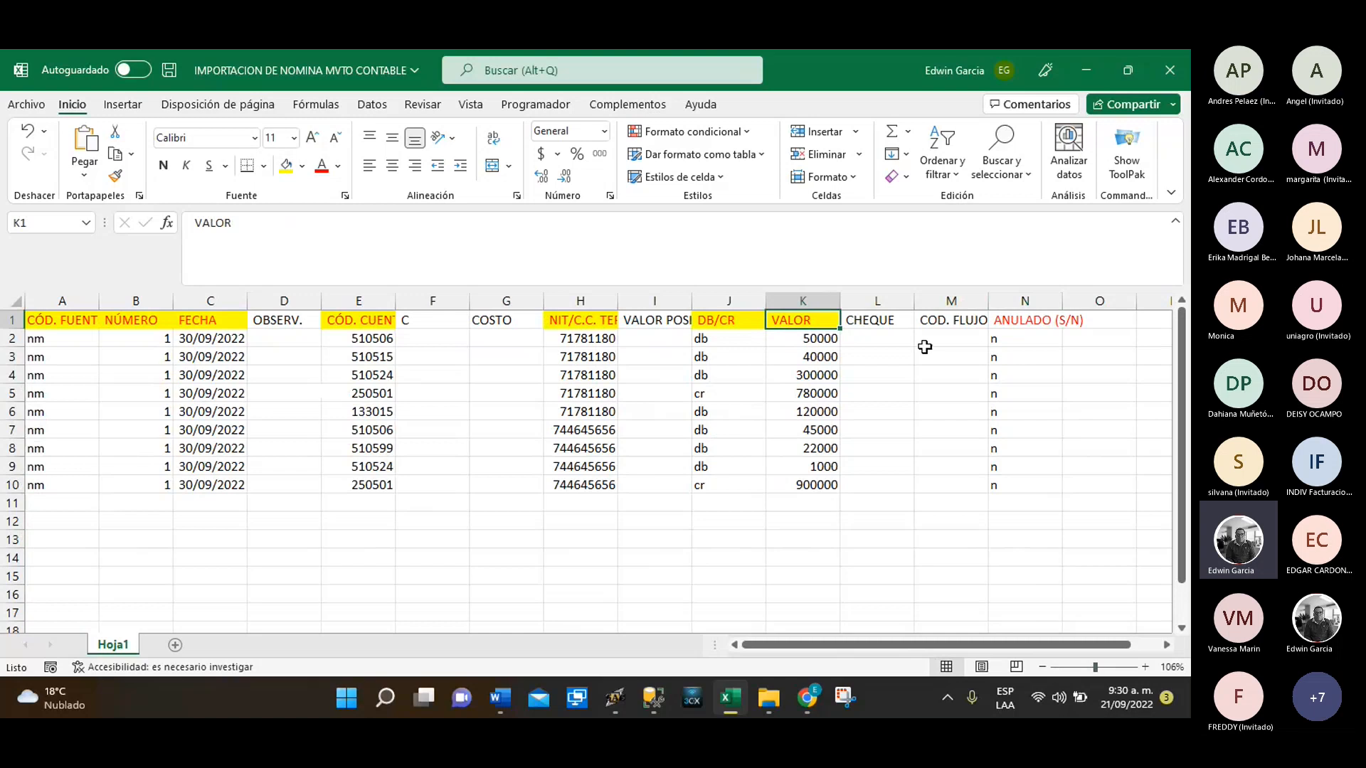
click(1018, 320)
click(286, 165)
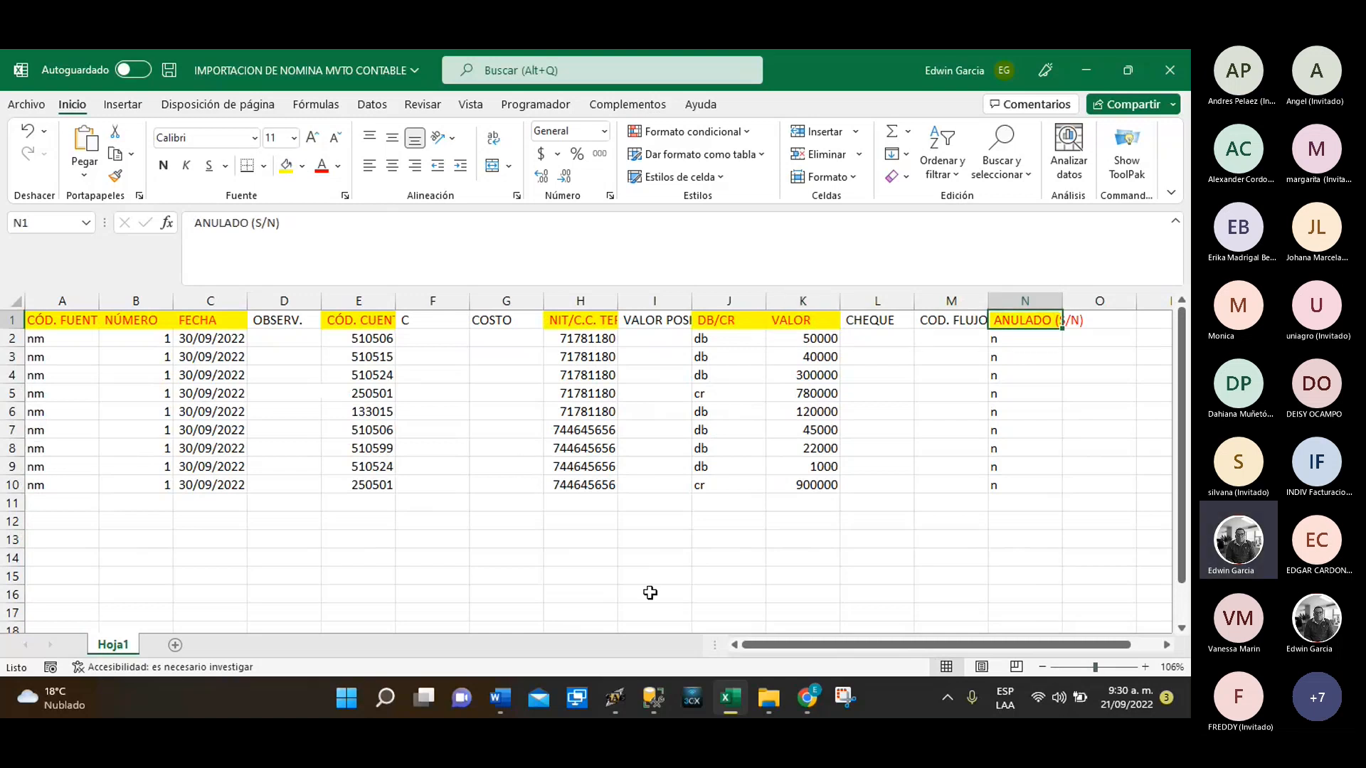
drag(1097, 671, 1104, 669)
drag(1019, 646, 861, 646)
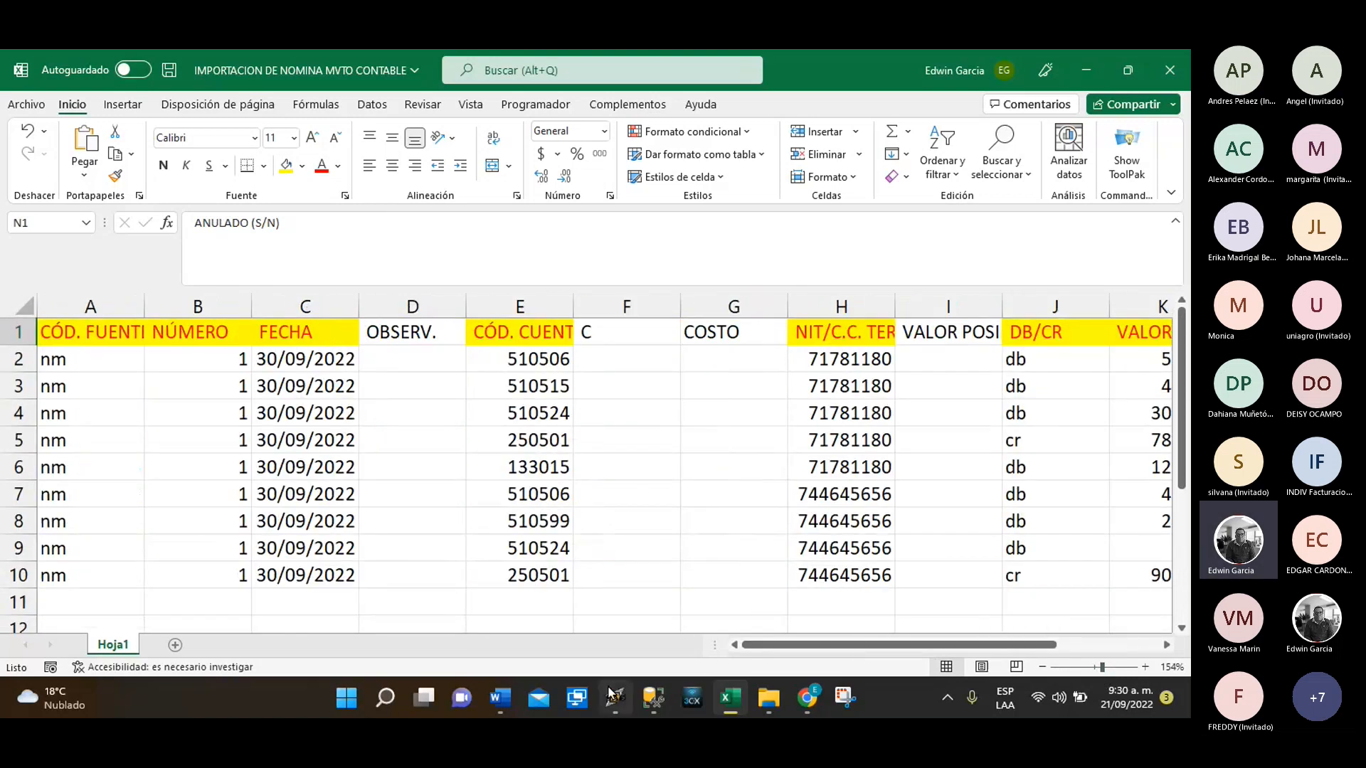
Switch to SAG, enter its Configuración module and choose Nomina in the movements data import
click(613, 696)
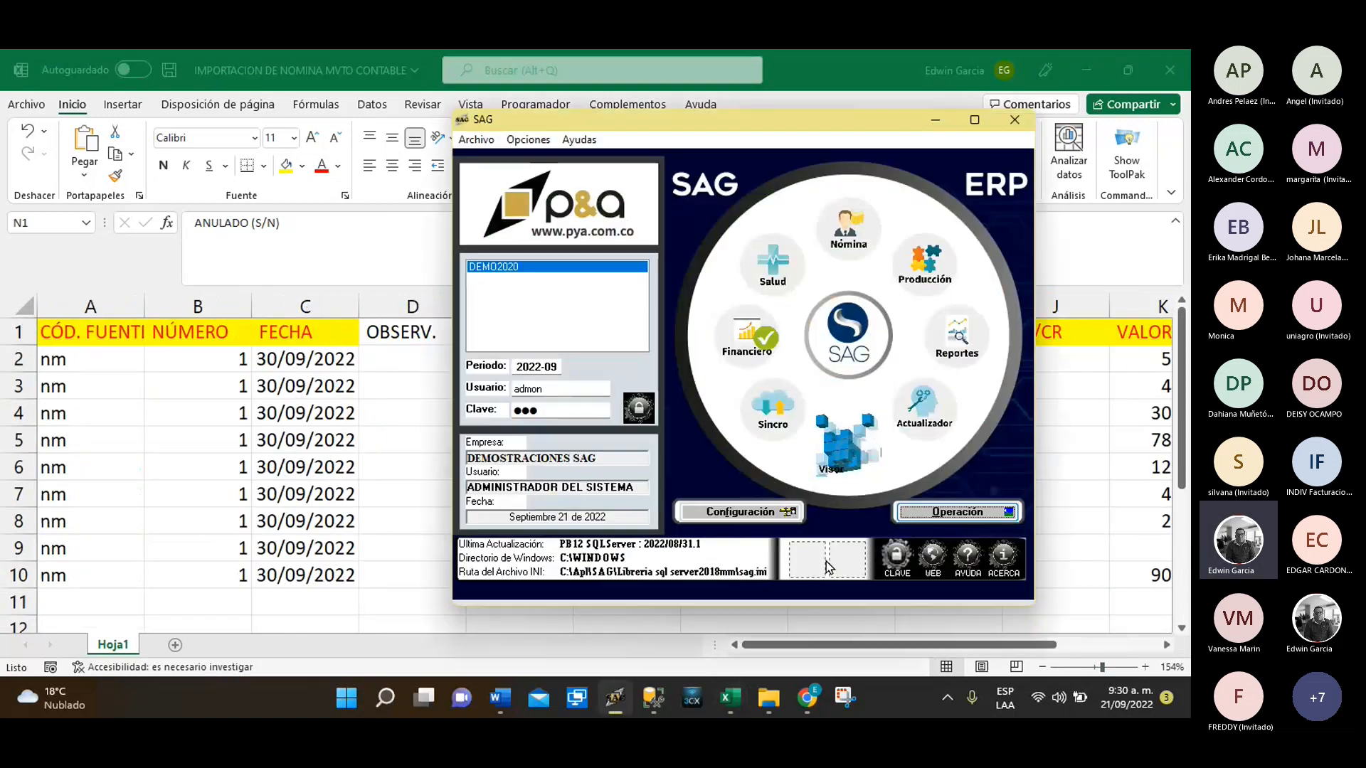
click(736, 512)
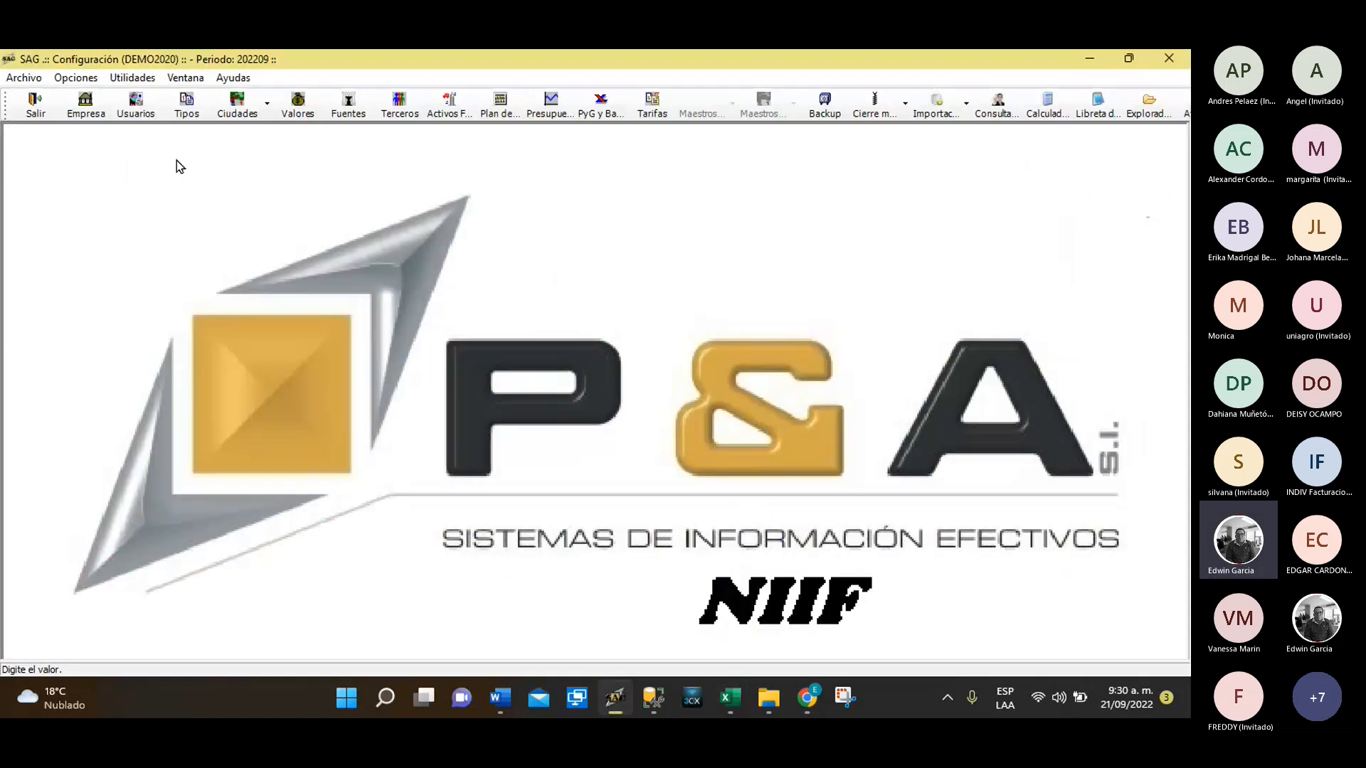
click(135, 78)
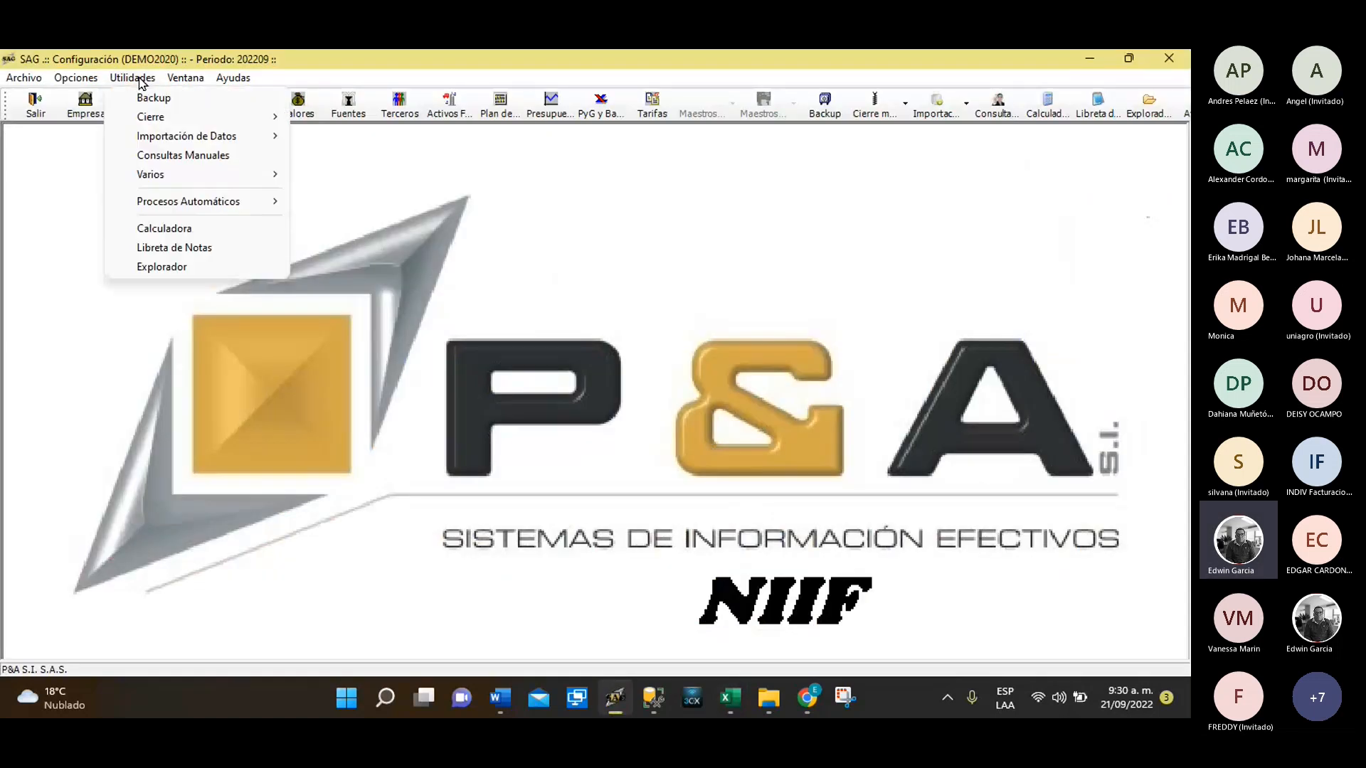
mouse_move(204, 139)
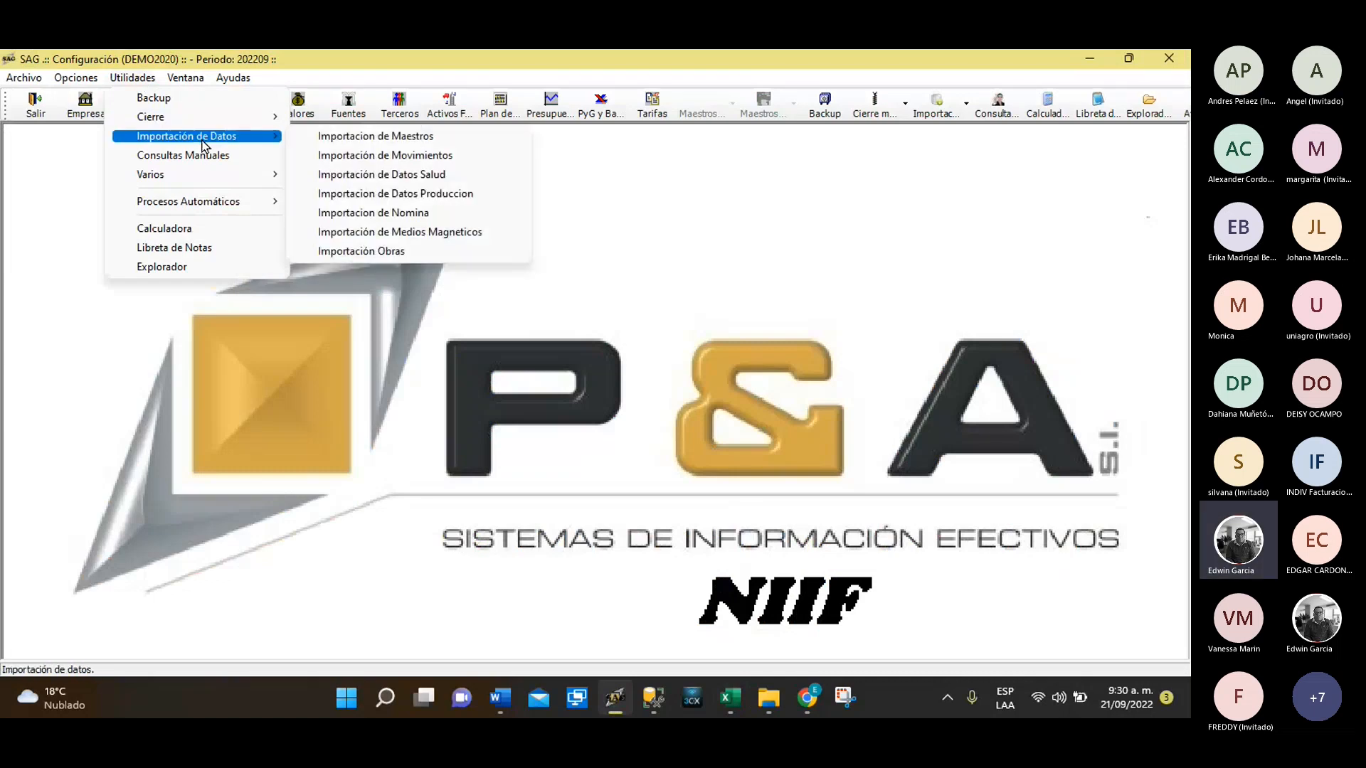
click(393, 156)
click(410, 276)
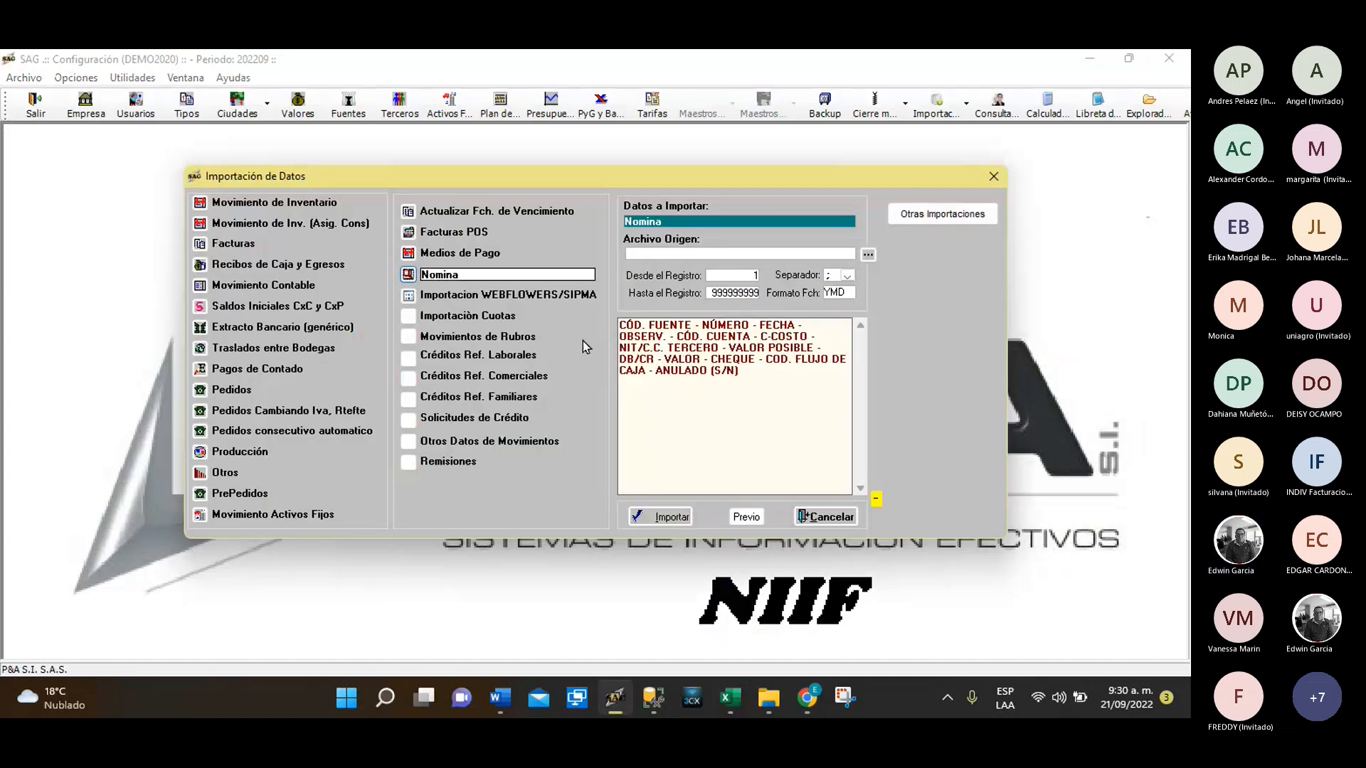
Copy the complete field list shown for the Nomina import, from CÓD. FUENTE to ANULADO (S/N)
drag(619, 325, 763, 380)
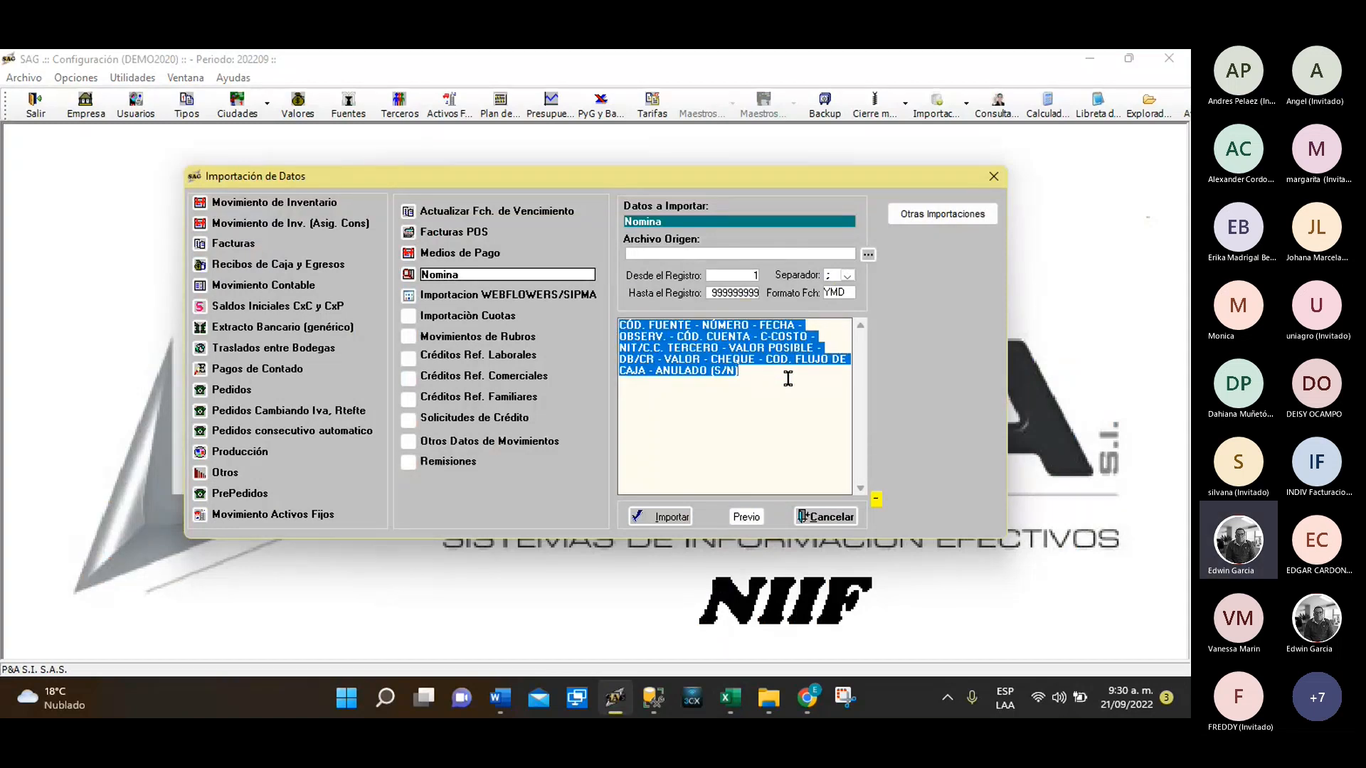
right_click(700, 344)
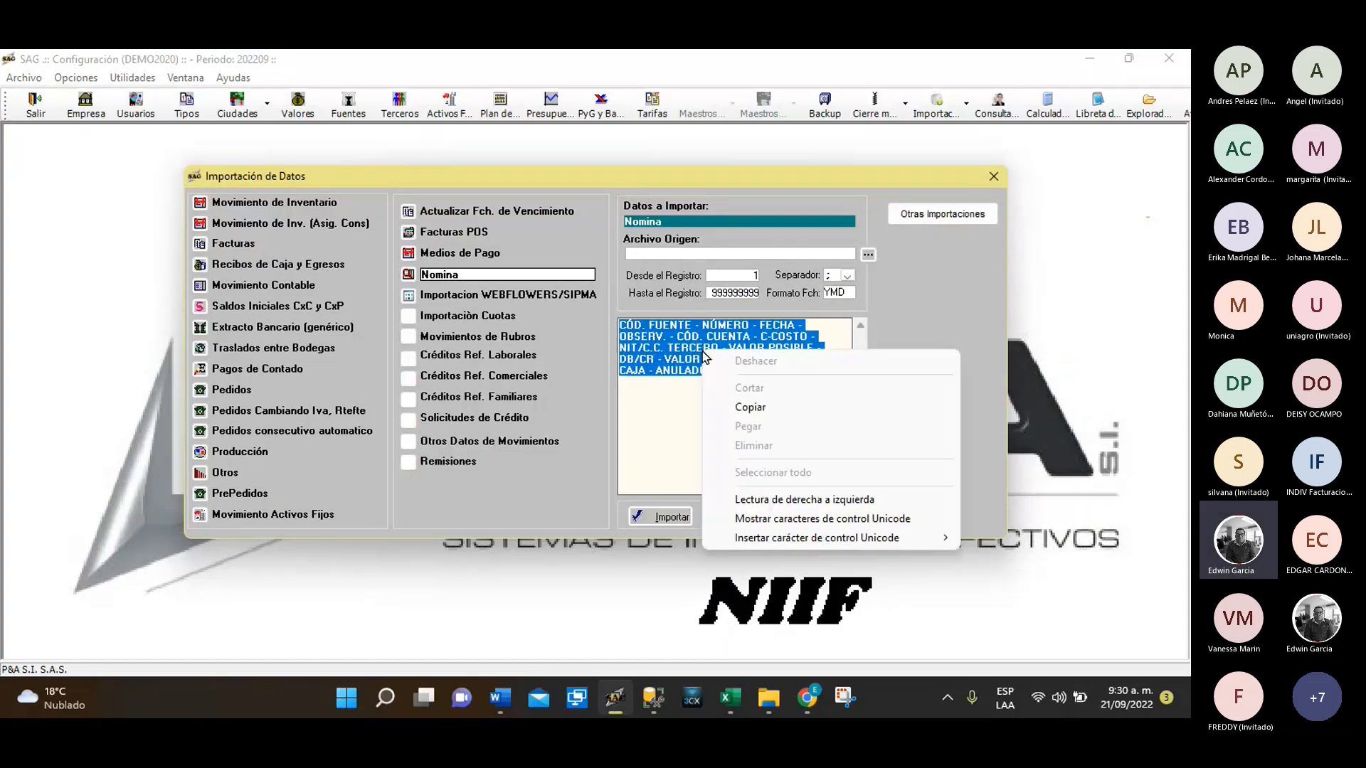
click(751, 407)
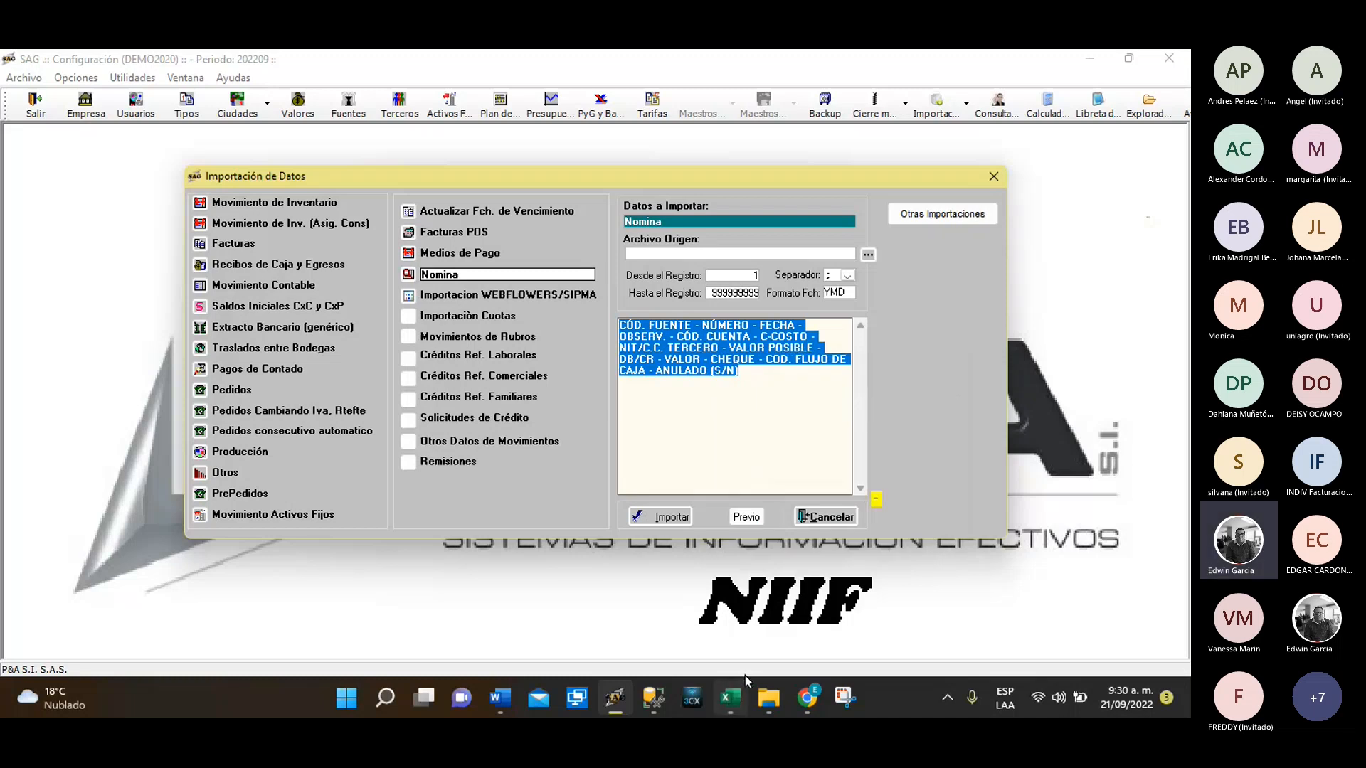
Switch to the payroll workbook in Excel, insert a row above the headers and paste the copied field list into A1
click(733, 696)
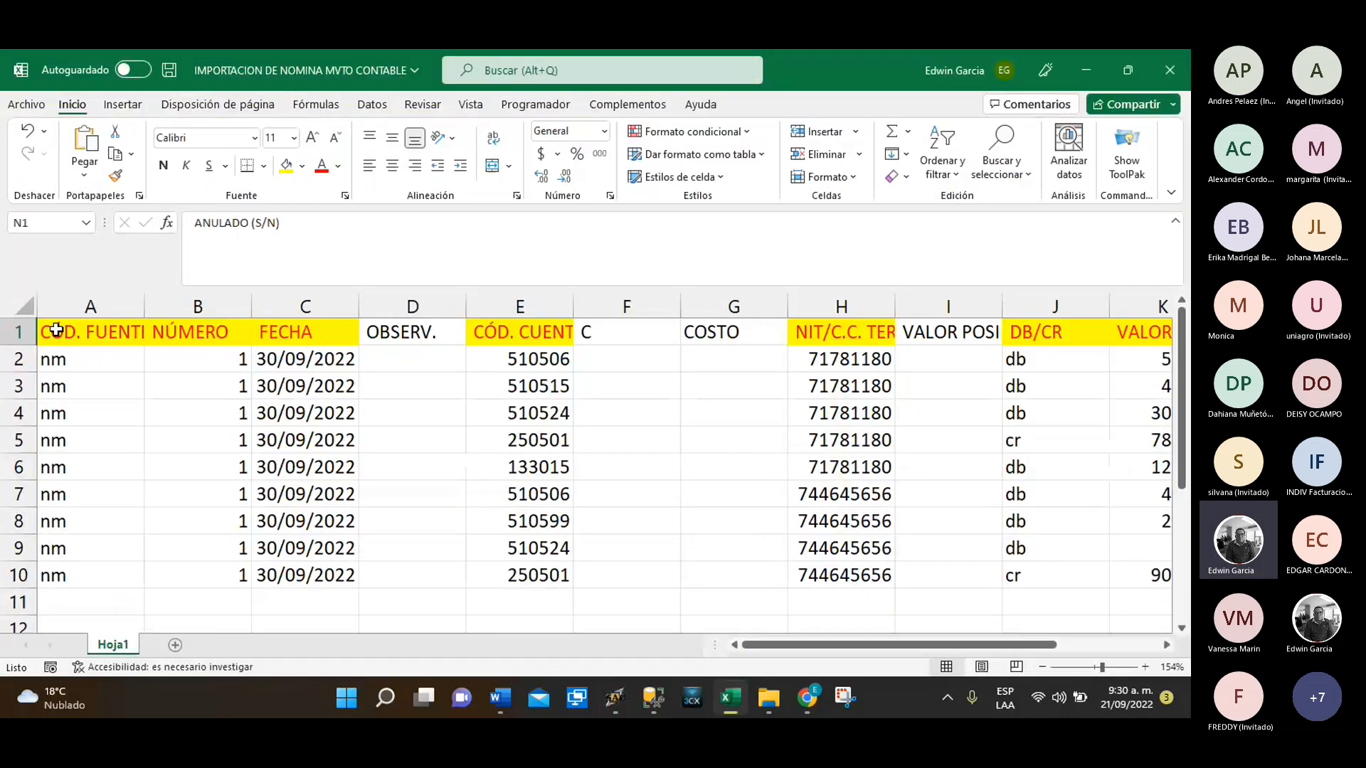
click(22, 332)
key(ctrl+plus)
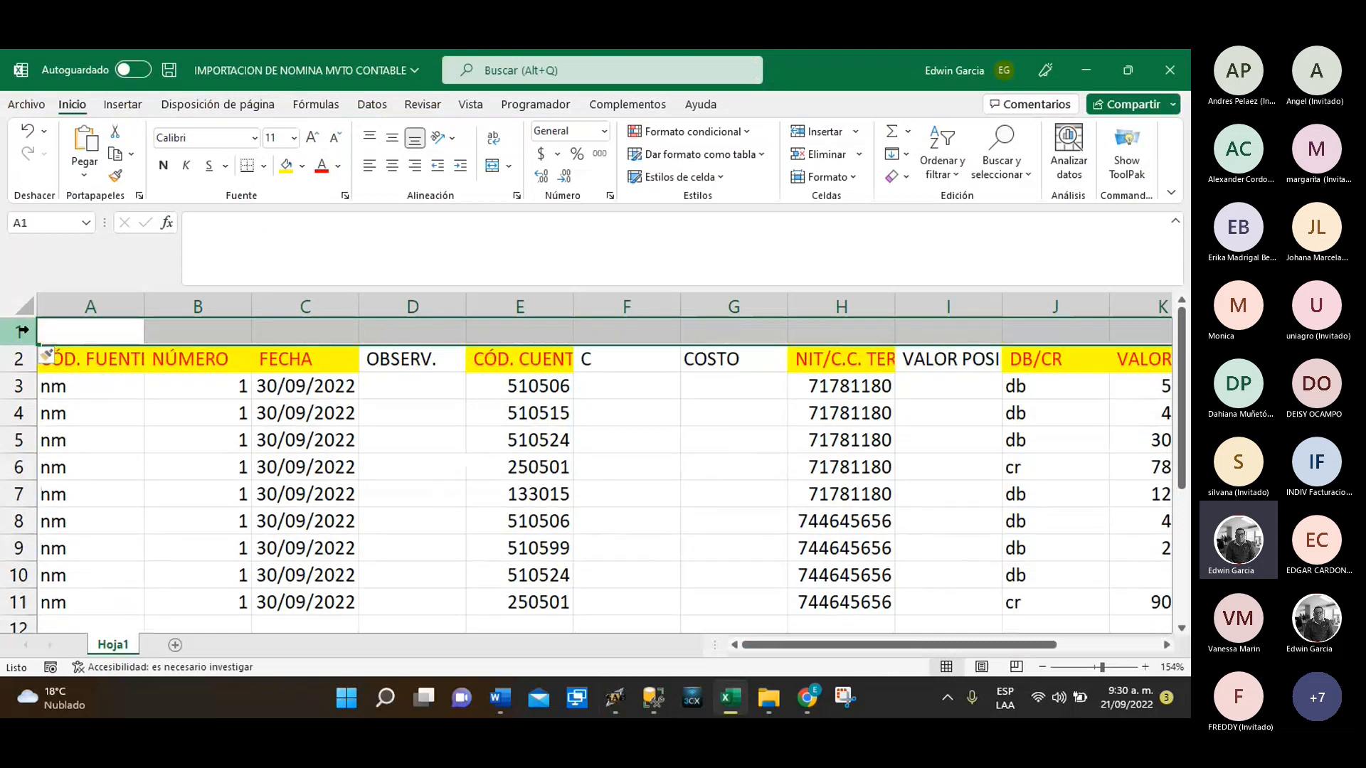
click(90, 326)
right_click(91, 326)
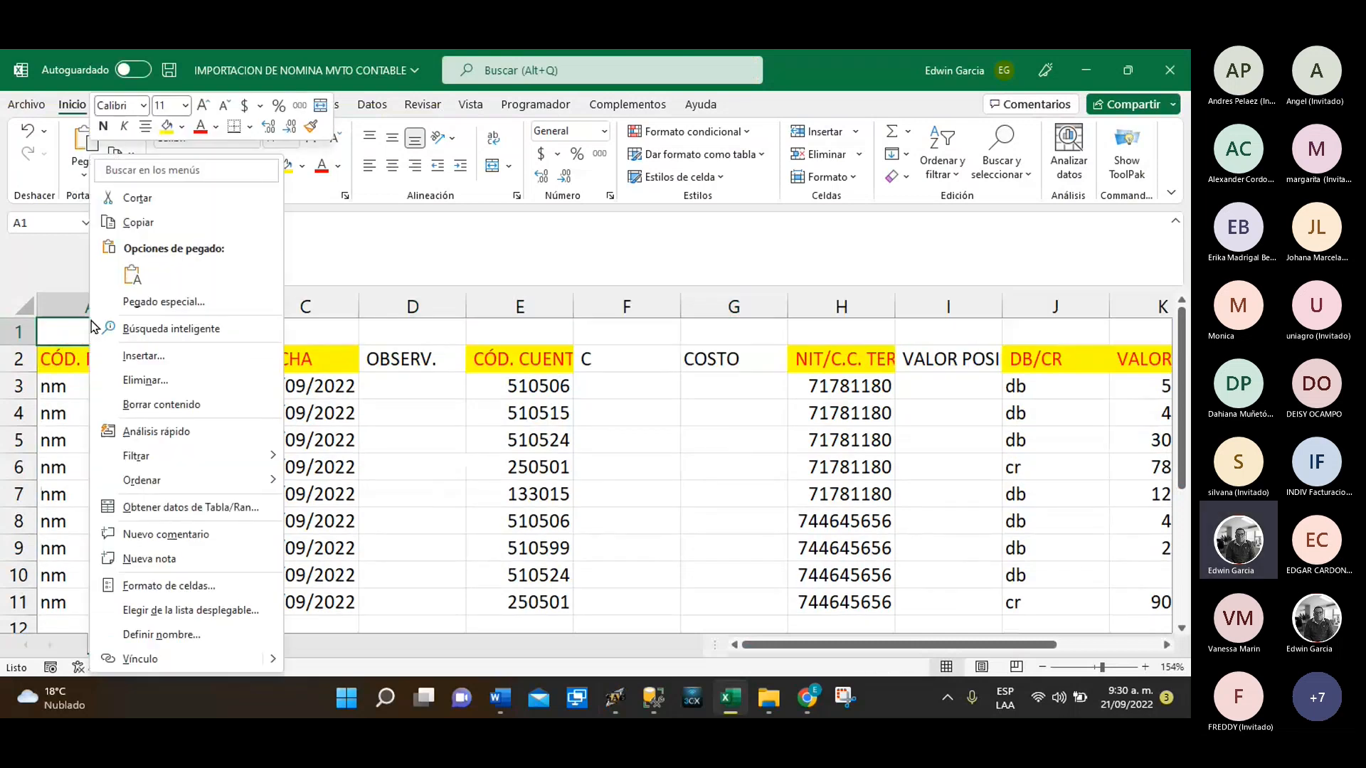
click(130, 278)
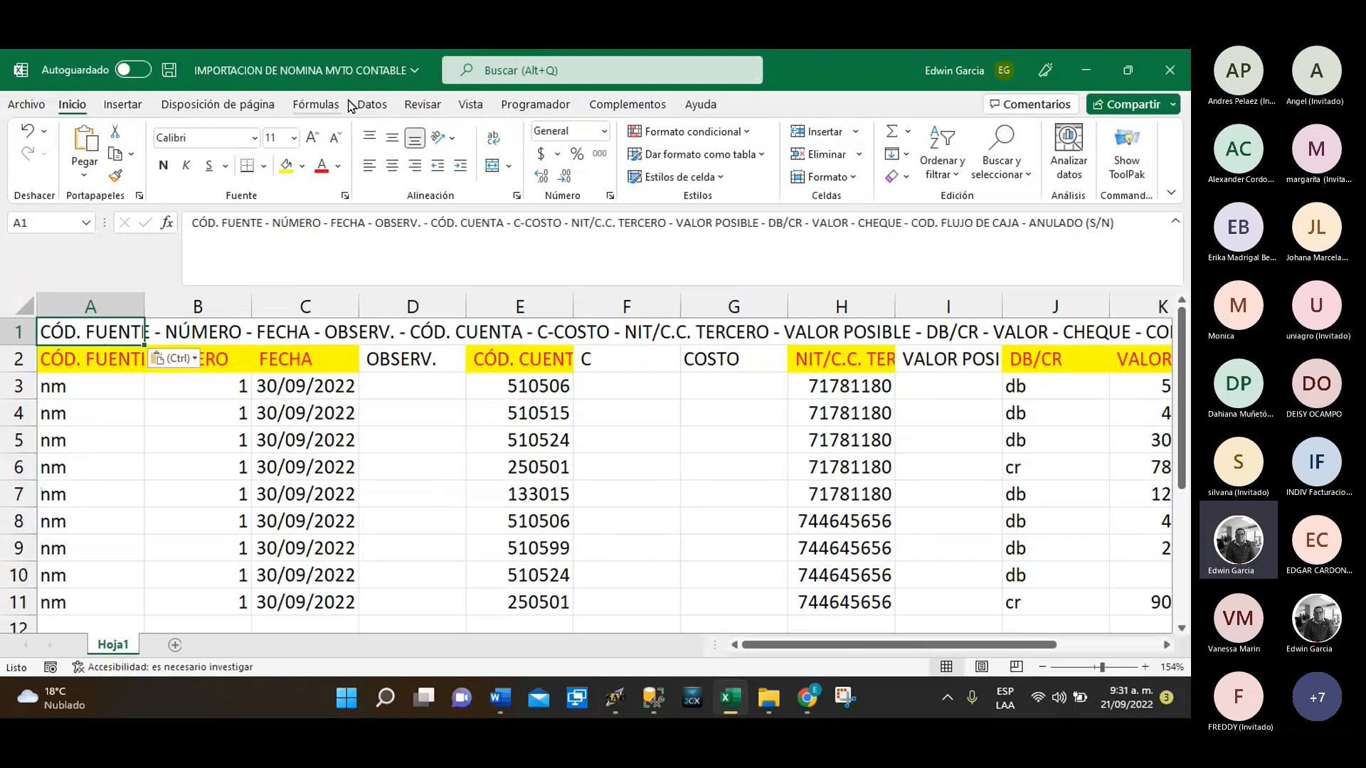
Split the field list in A1 into columns as delimited text, using "-" as an additional separator
click(367, 106)
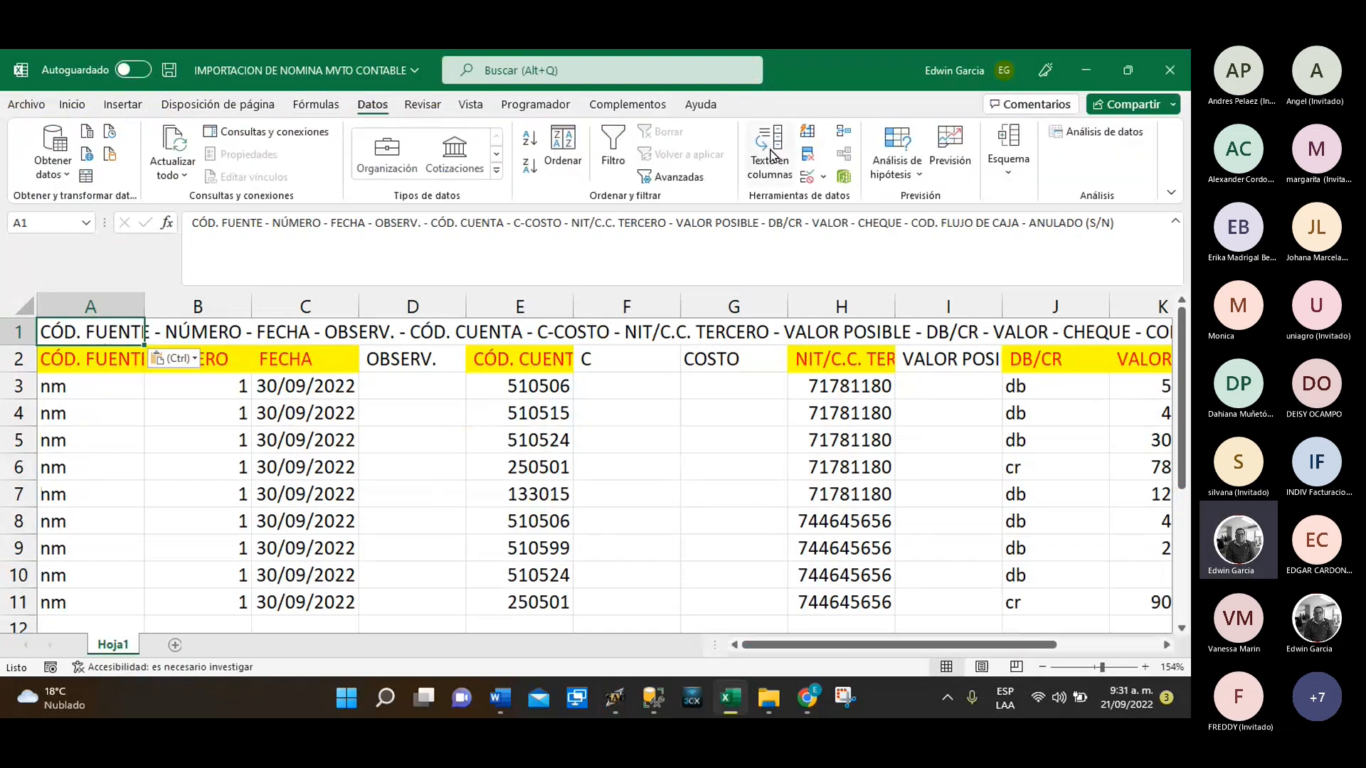
click(770, 155)
click(587, 333)
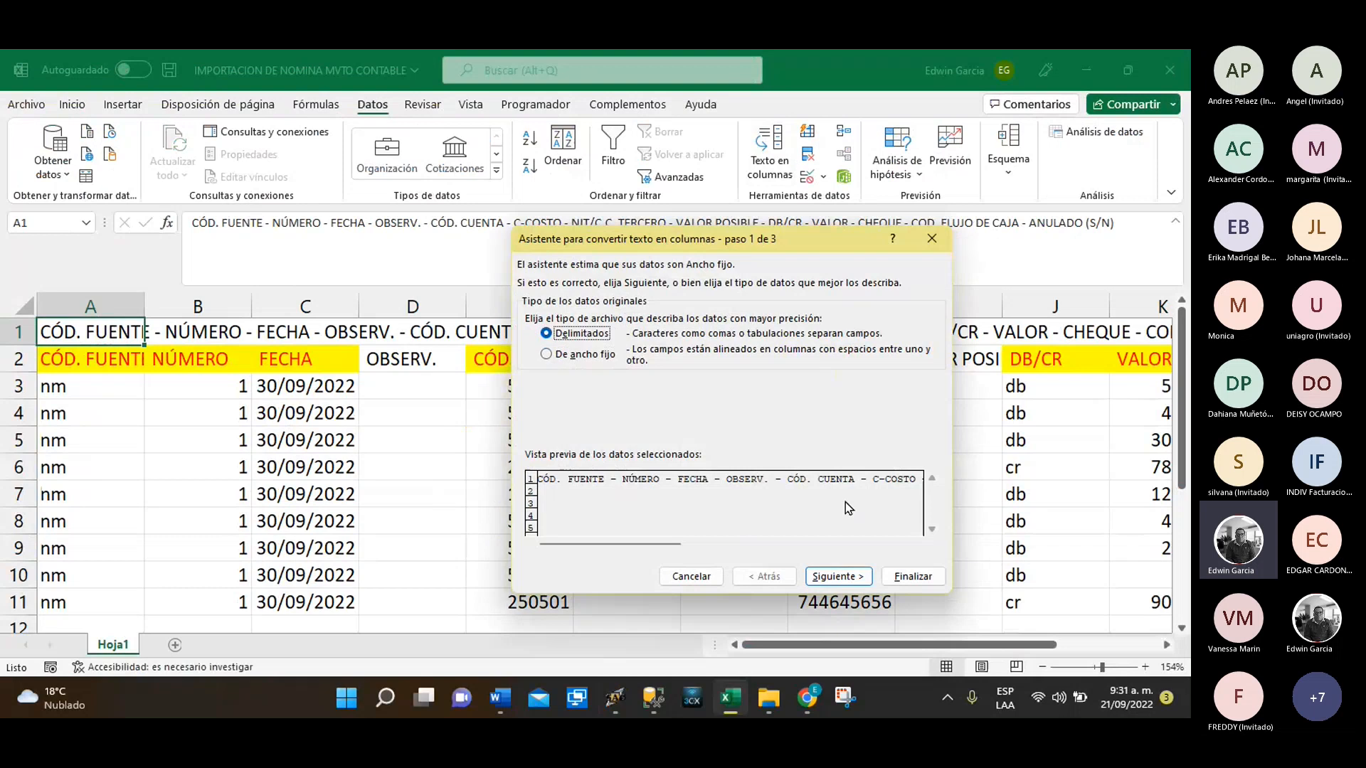
click(859, 580)
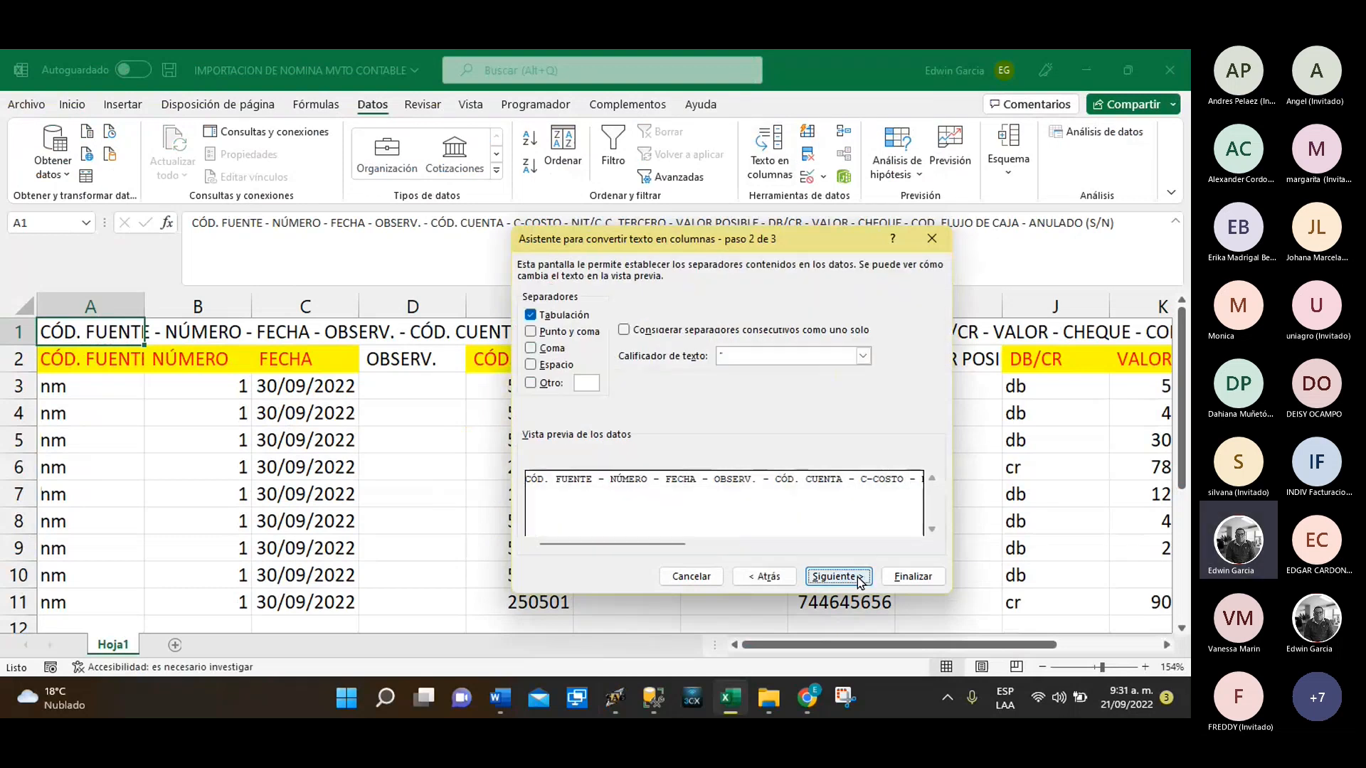
click(530, 385)
text(-)
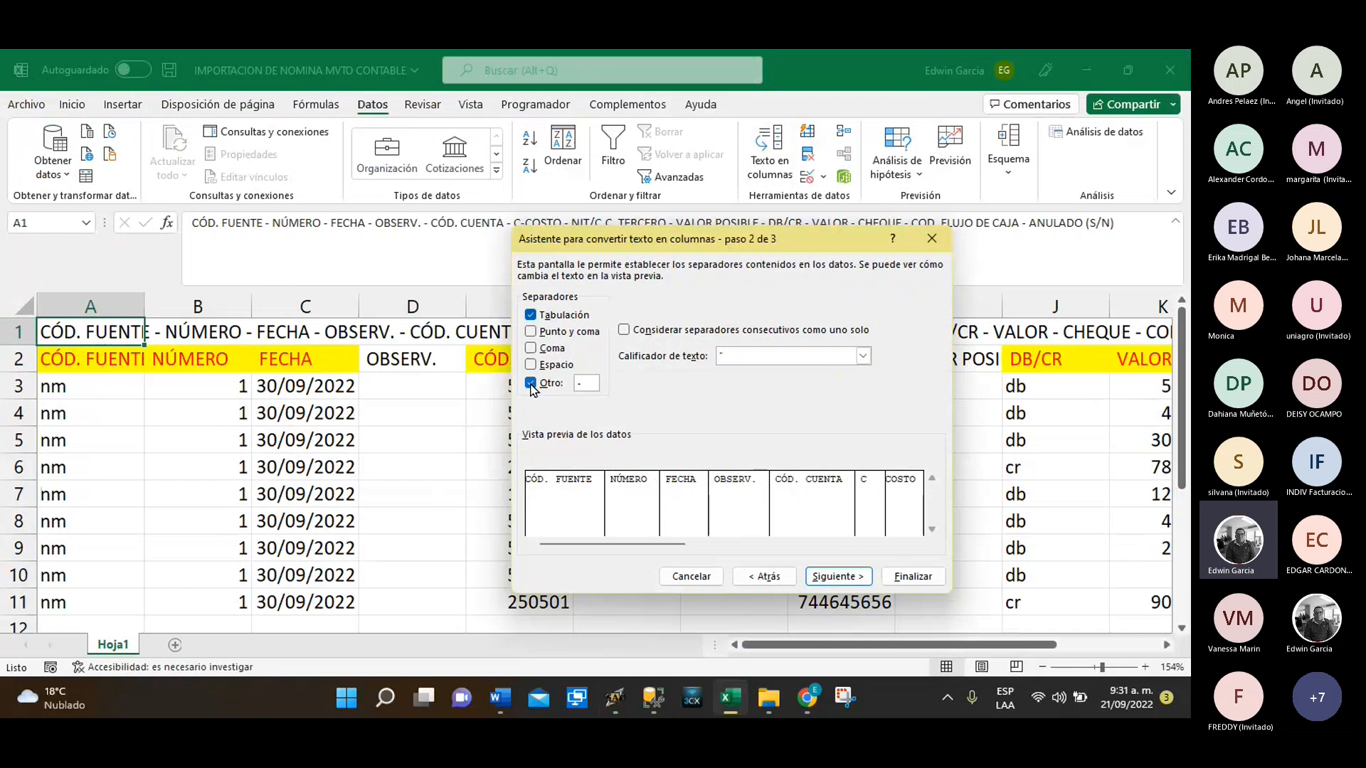
click(929, 577)
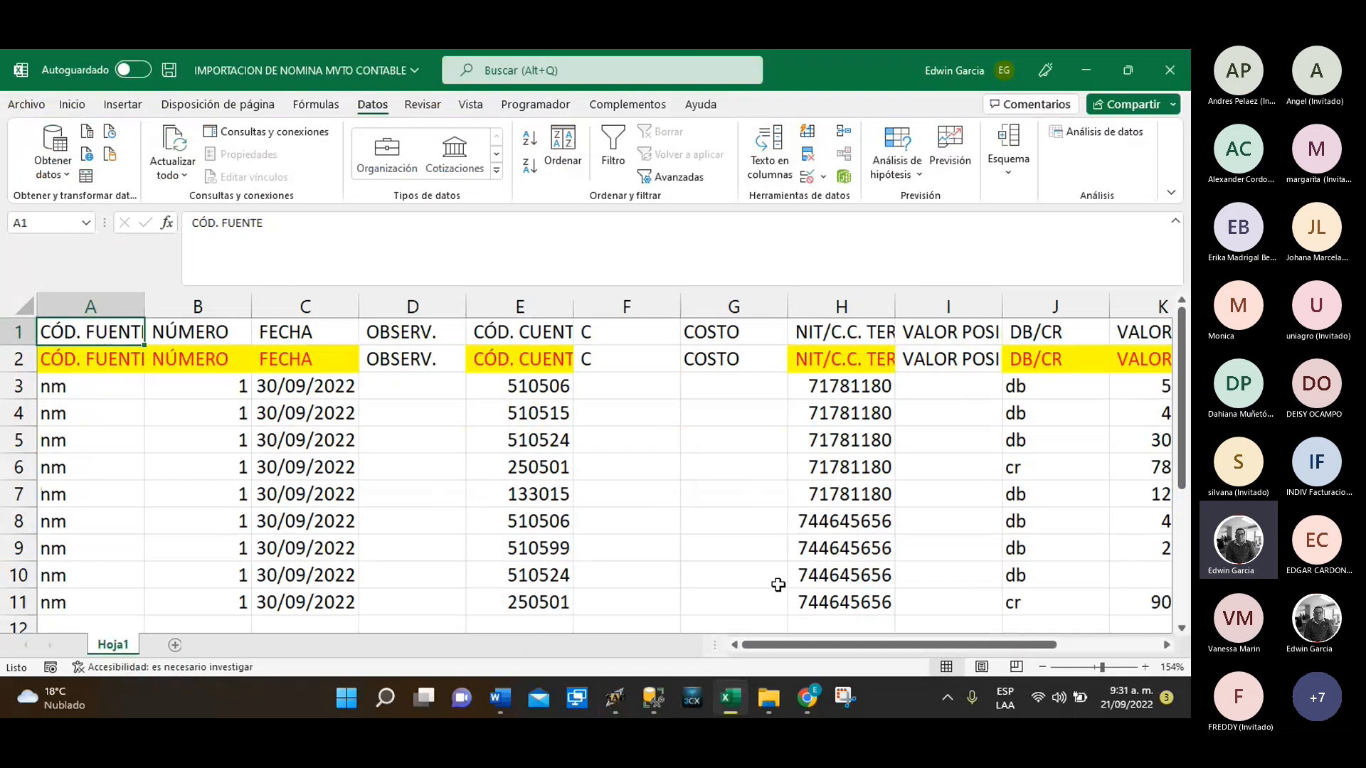
drag(811, 647, 754, 645)
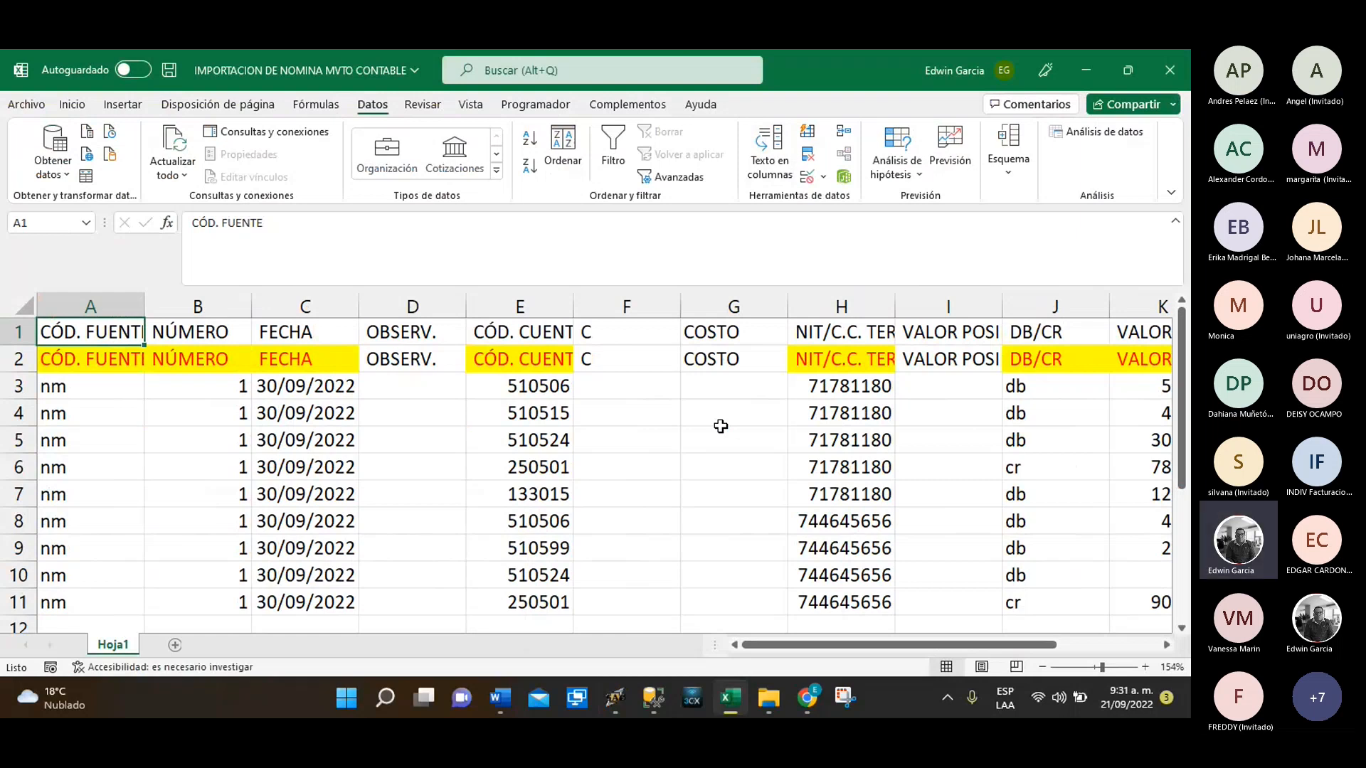
Switch to SAG and check how the C-COSTO field is written in the Nomina import field list
click(615, 697)
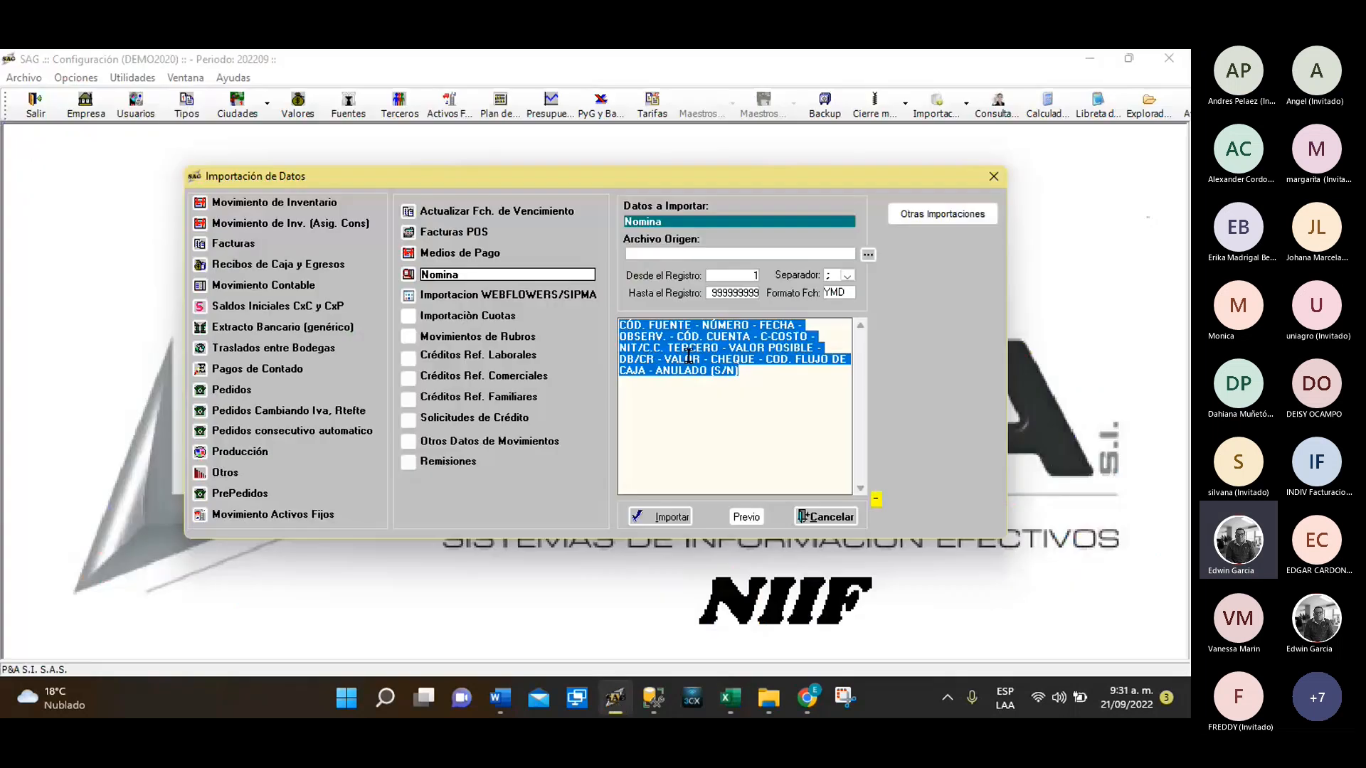
click(770, 400)
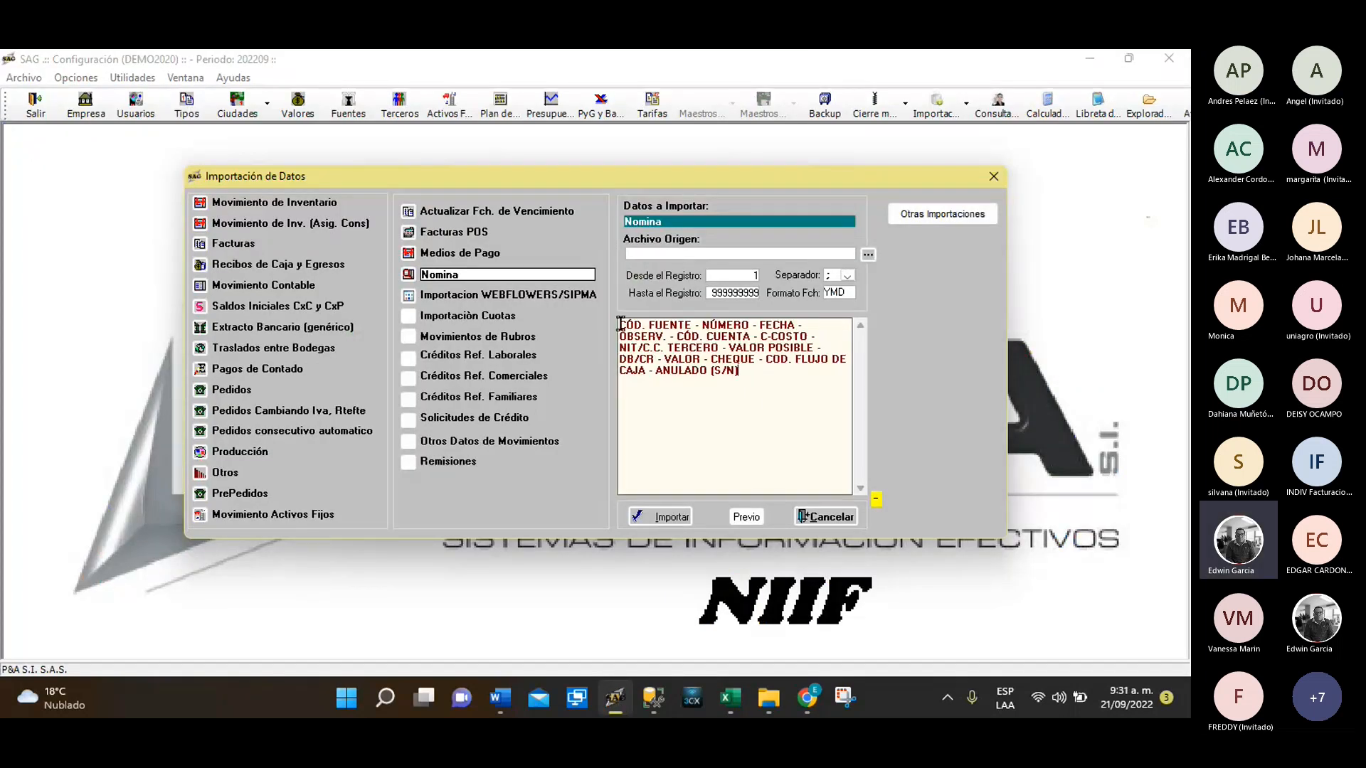
drag(631, 325, 787, 390)
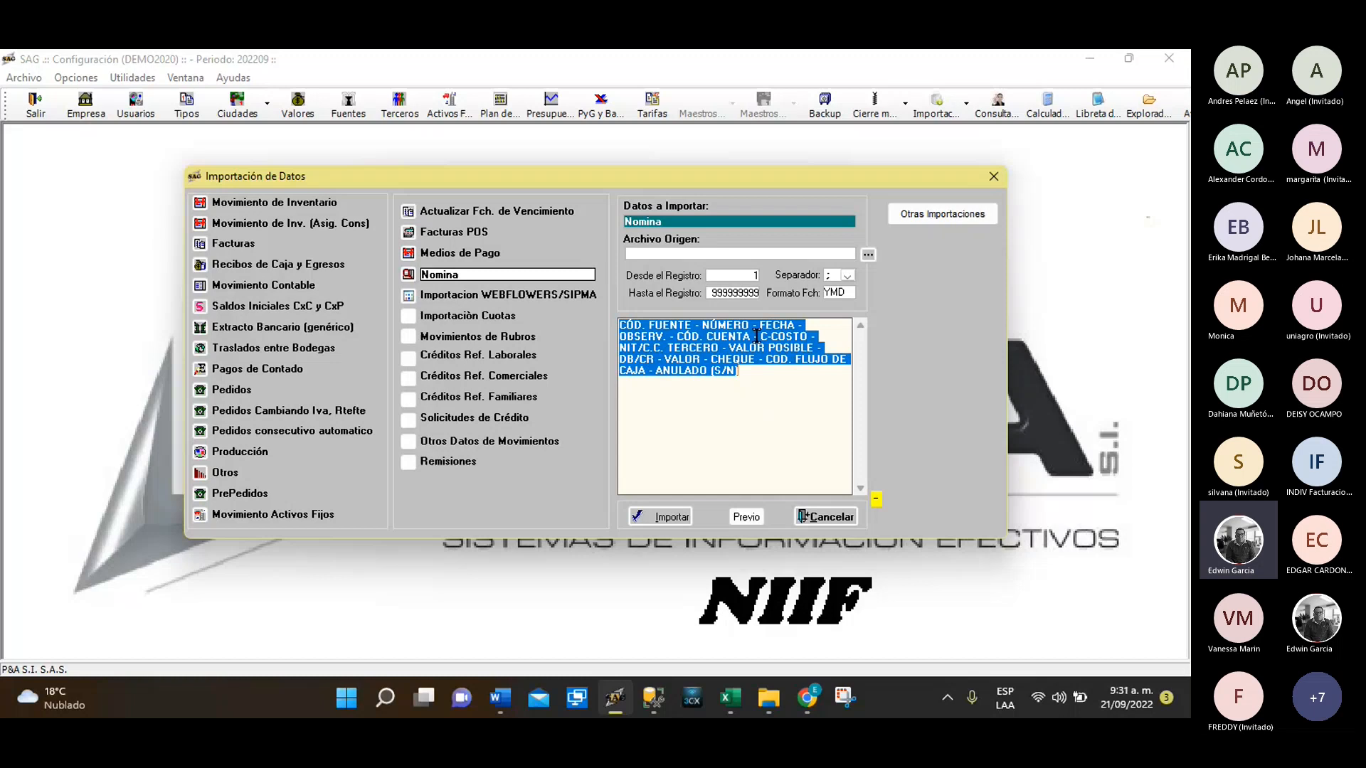
drag(758, 336, 804, 336)
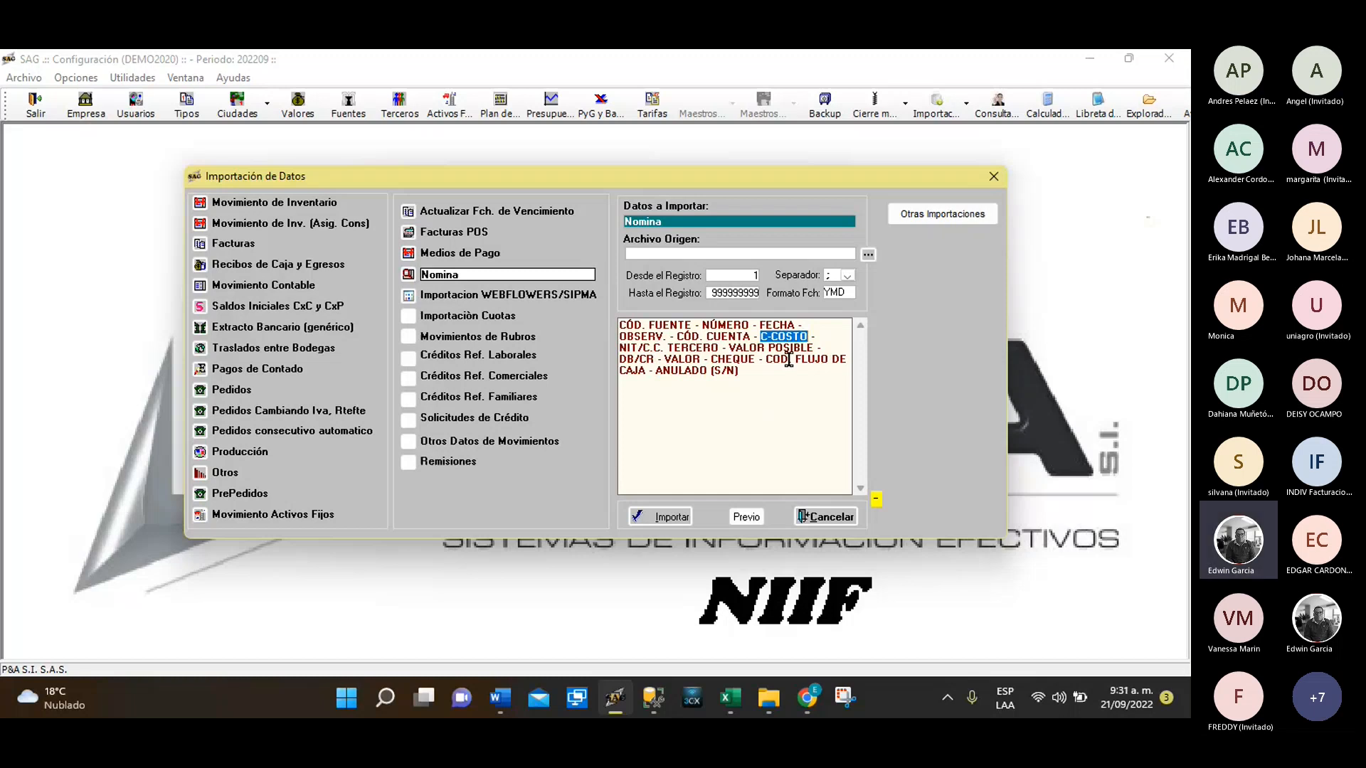
Switch back to the payroll workbook in Excel and delete column F, which holds only the stray "C" header
click(742, 702)
click(699, 545)
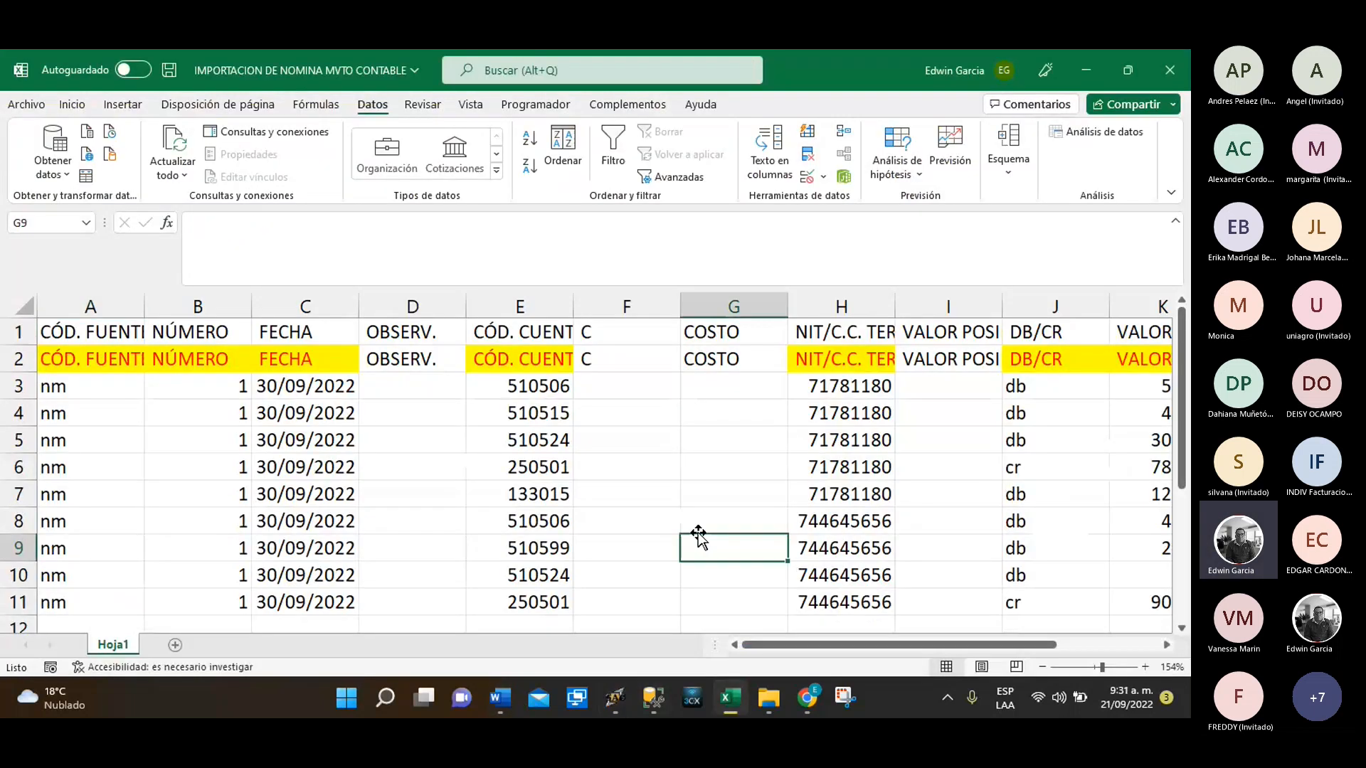
click(611, 307)
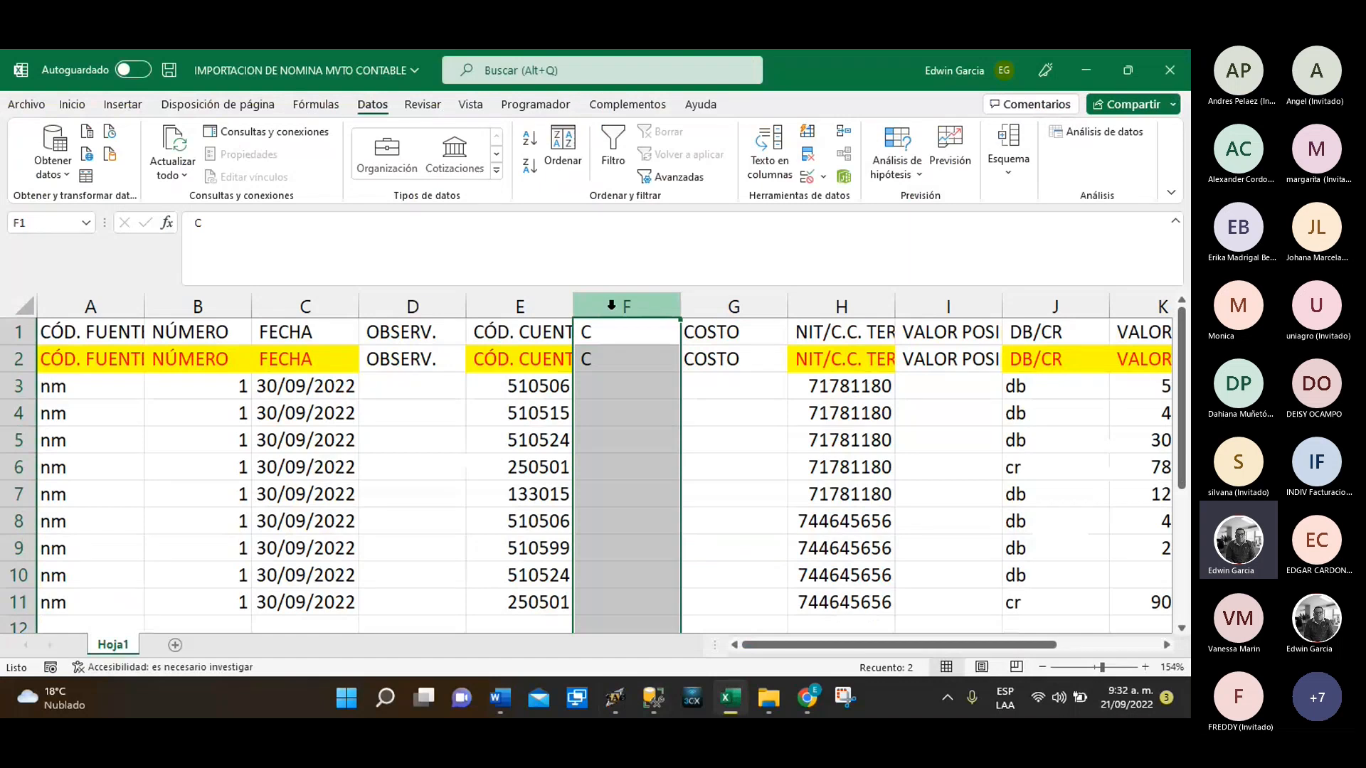
right_click(610, 307)
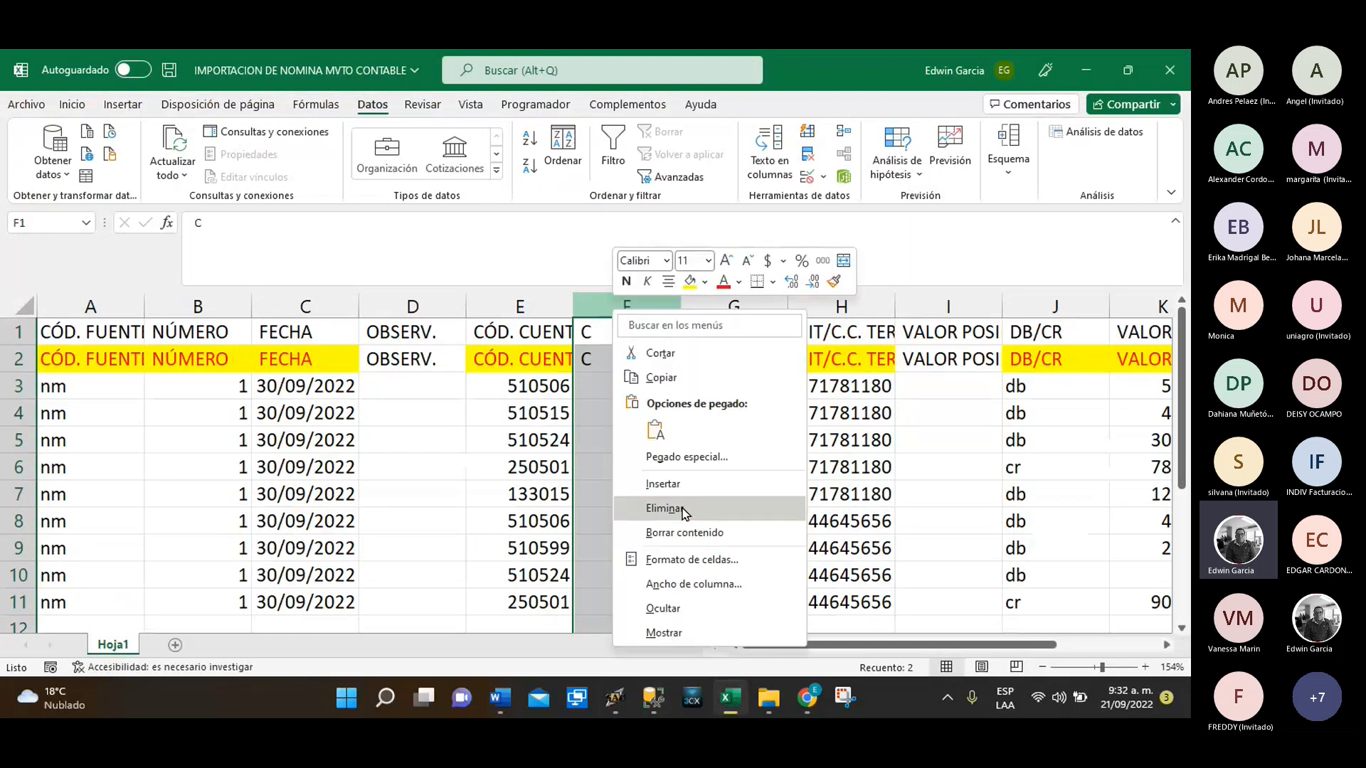
click(701, 509)
Add "centro" in front of COSTO in the header cell F1
click(625, 335)
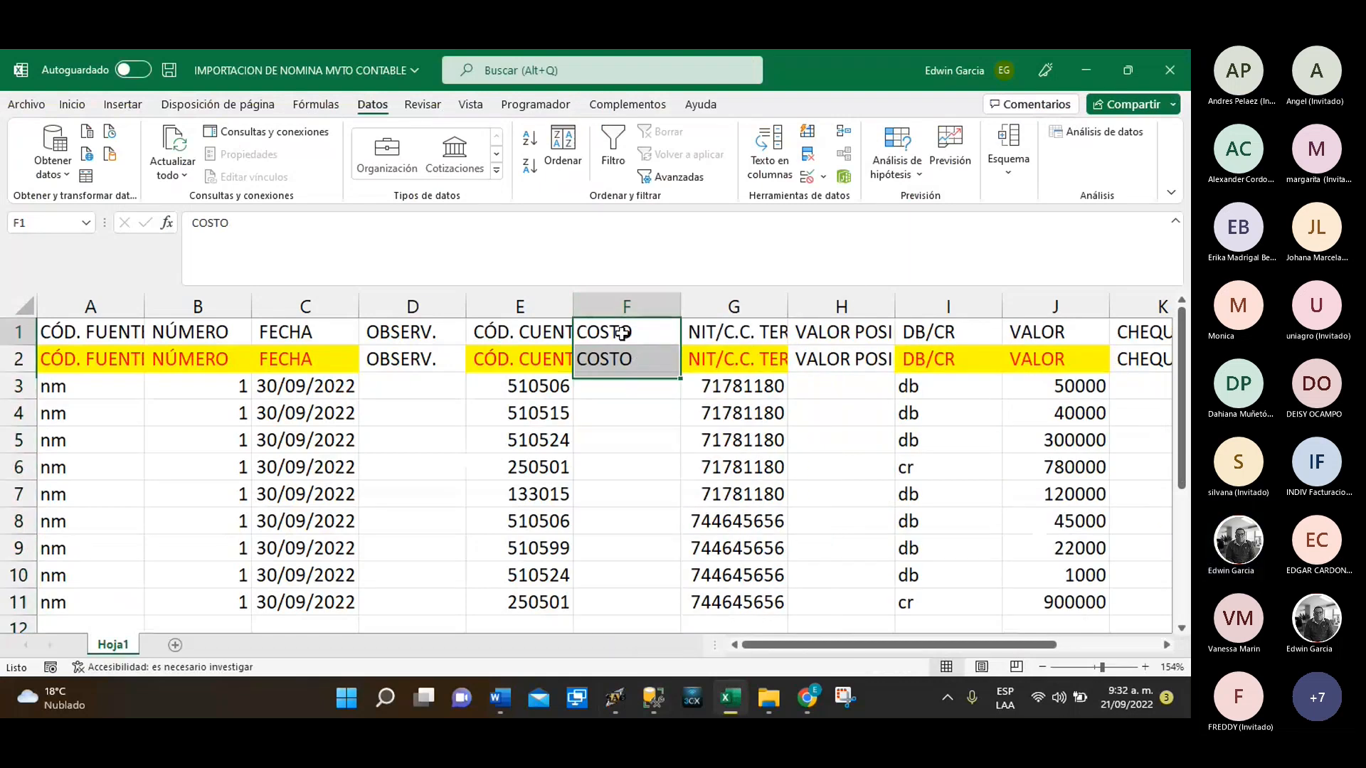
click(190, 221)
text(cent)
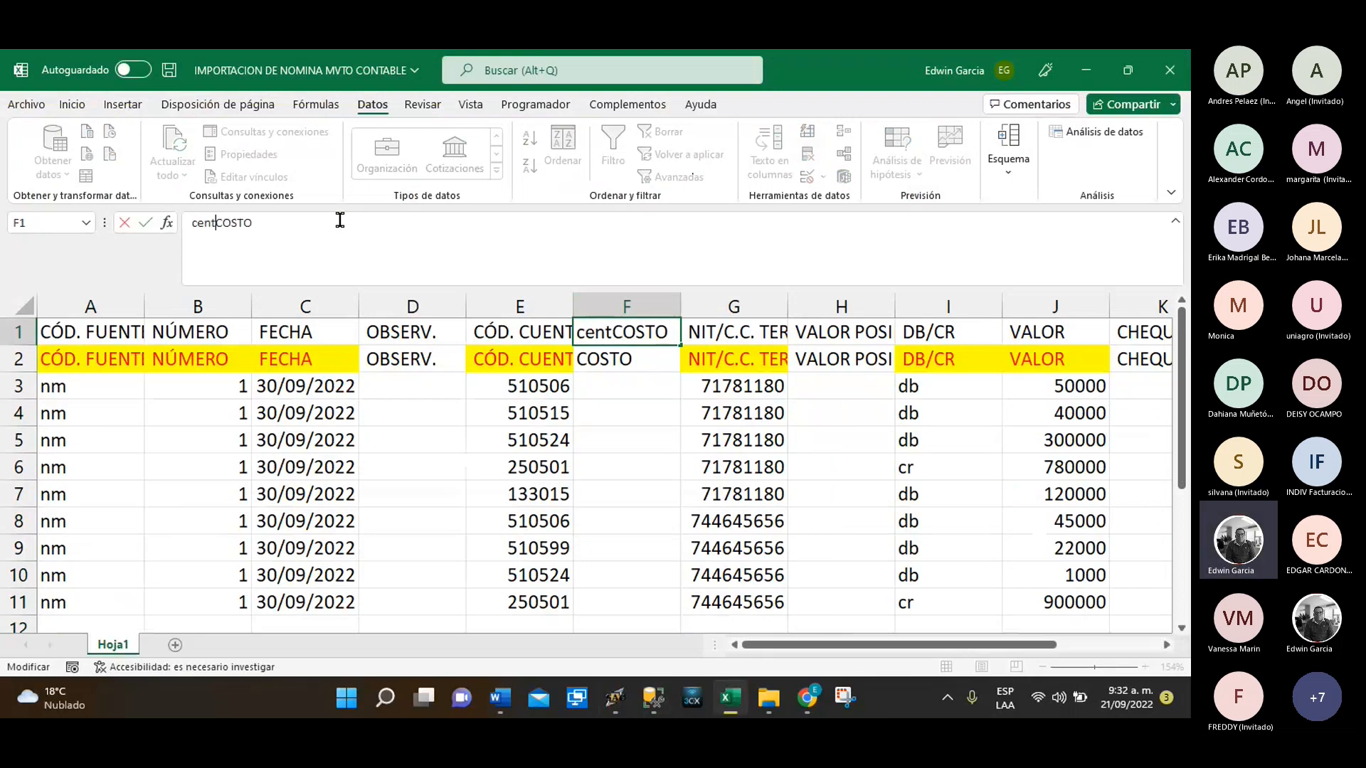
text(ro)
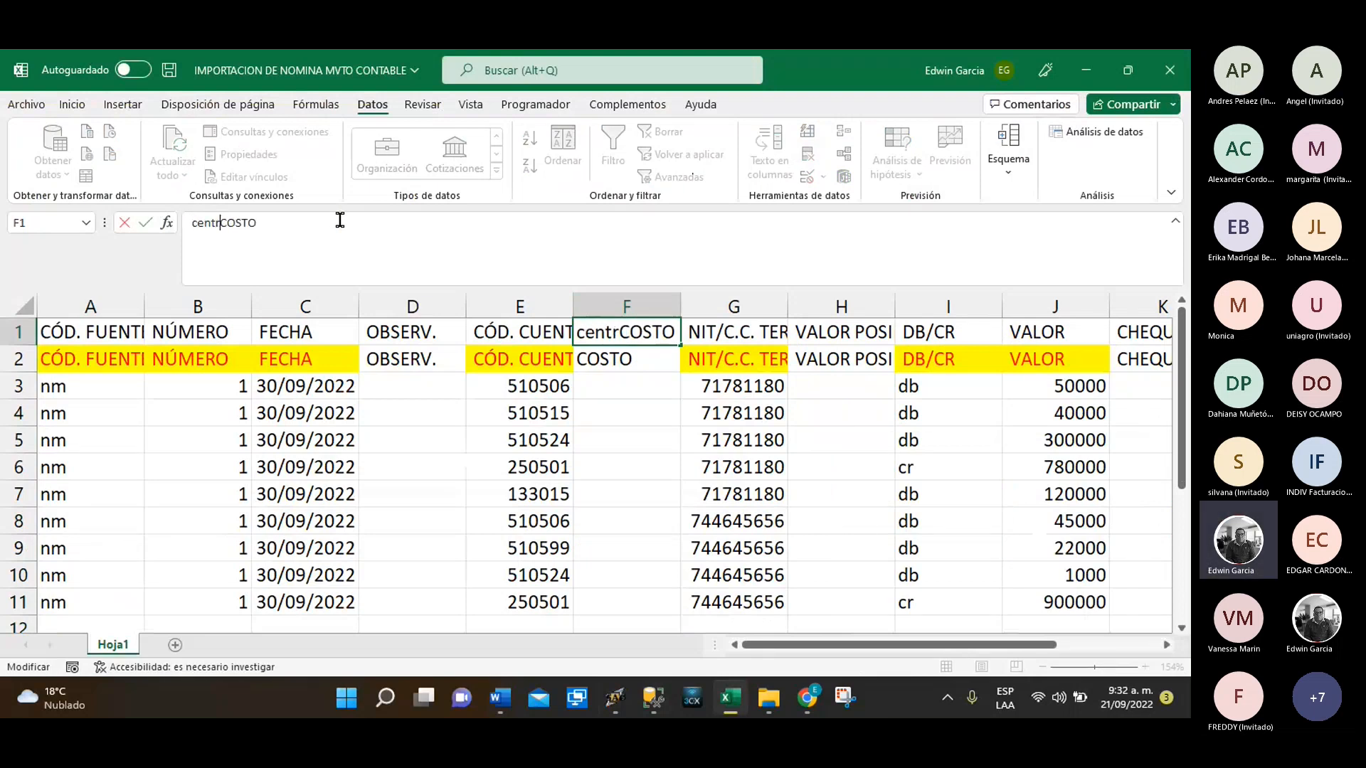
Rename the COSTO header in F1 as centroCOSTO and copy it over the header in F2
text(-)
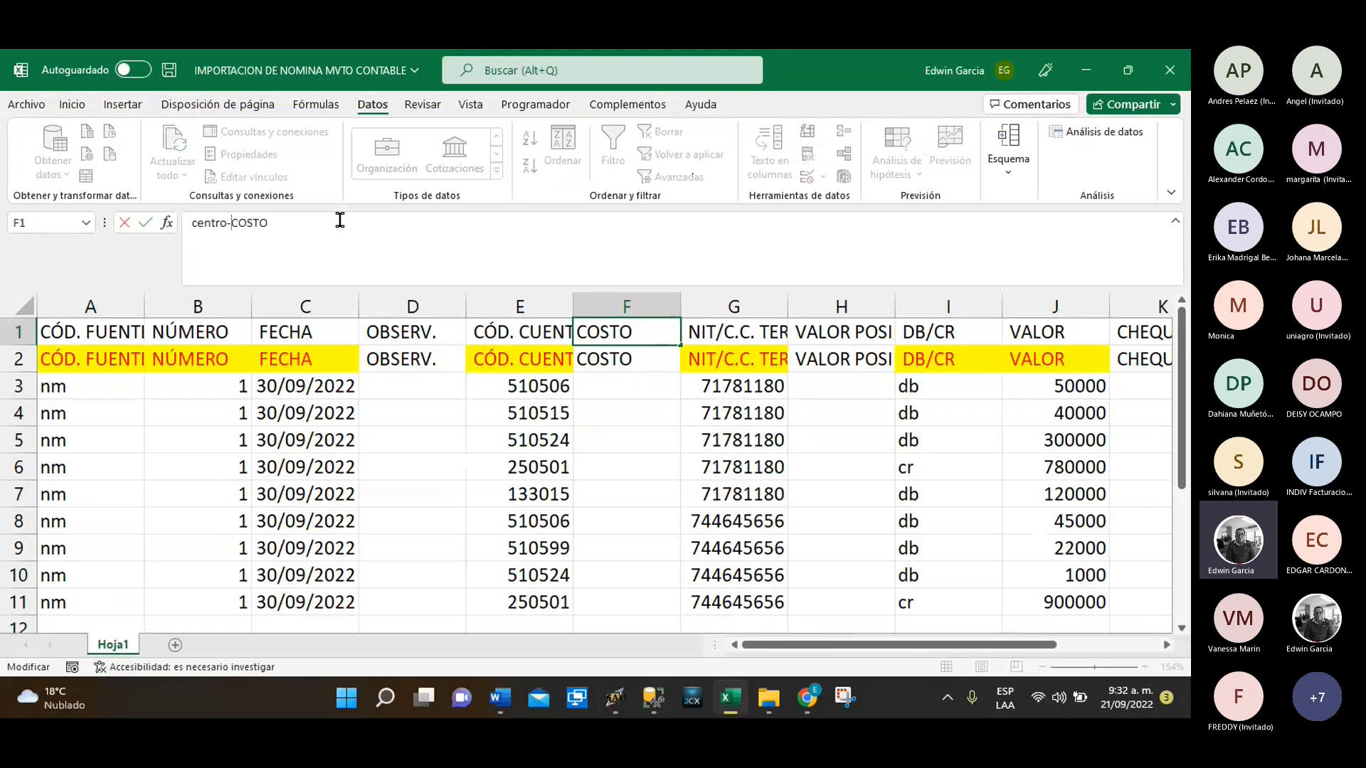
key(Return)
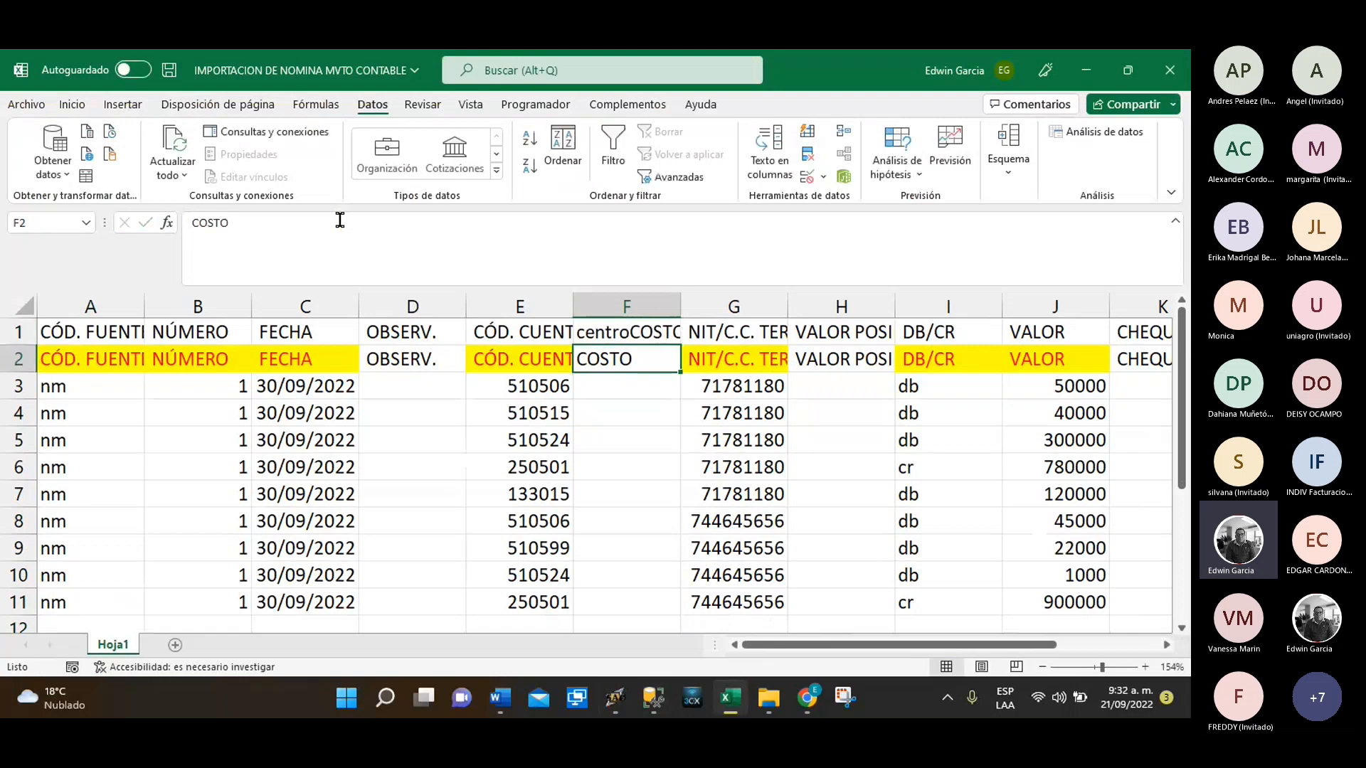
shift+click(638, 336)
key(ctrl+c)
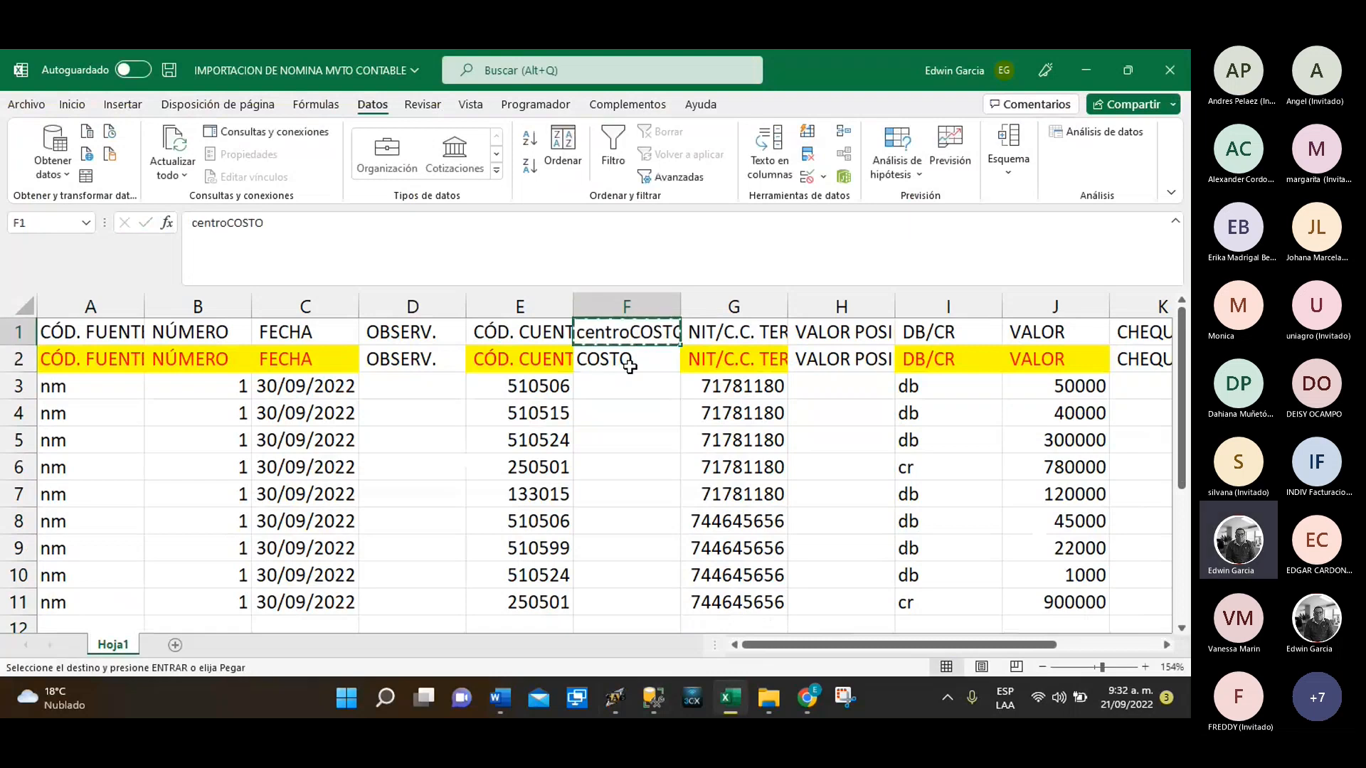
key(ctrl+v)
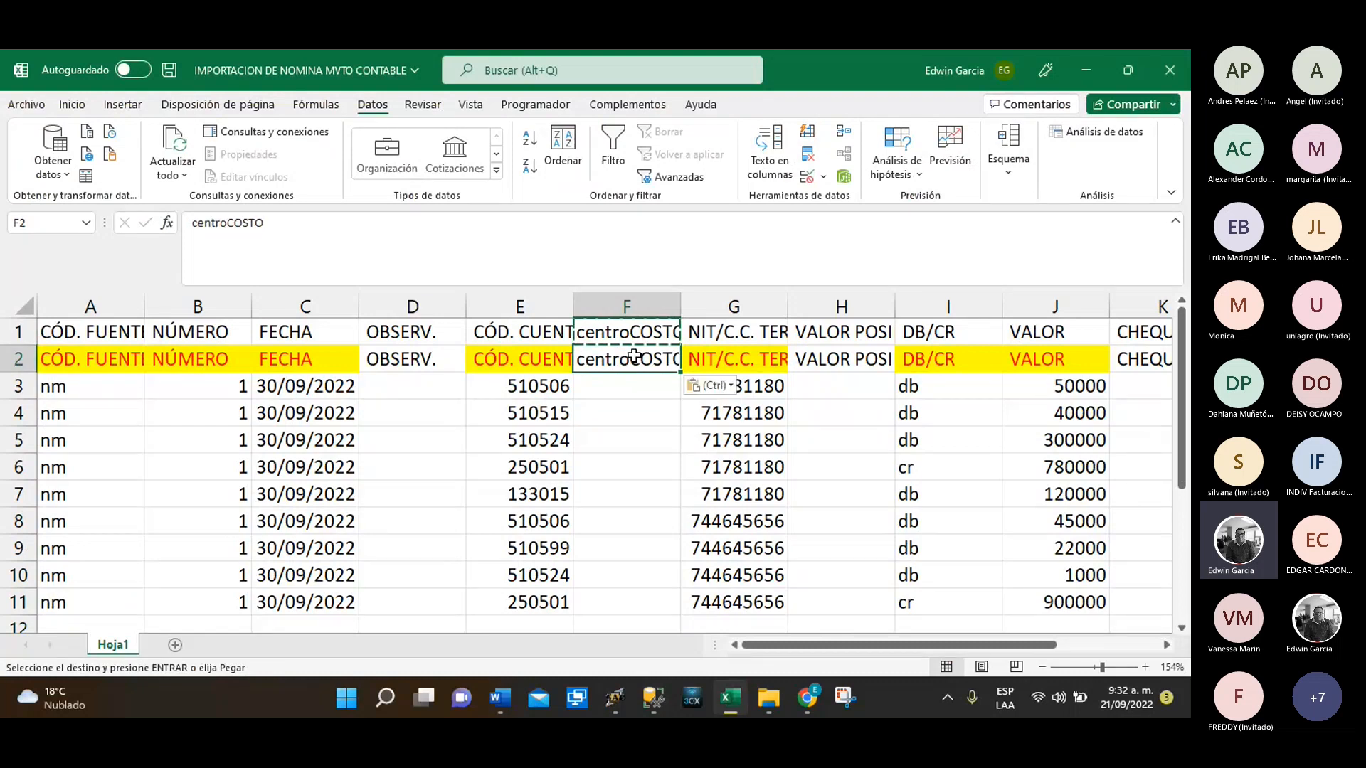
key(Escape)
Fit column F to its text and format headers F1:F2 with a yellow fill and red font
double_click(681, 306)
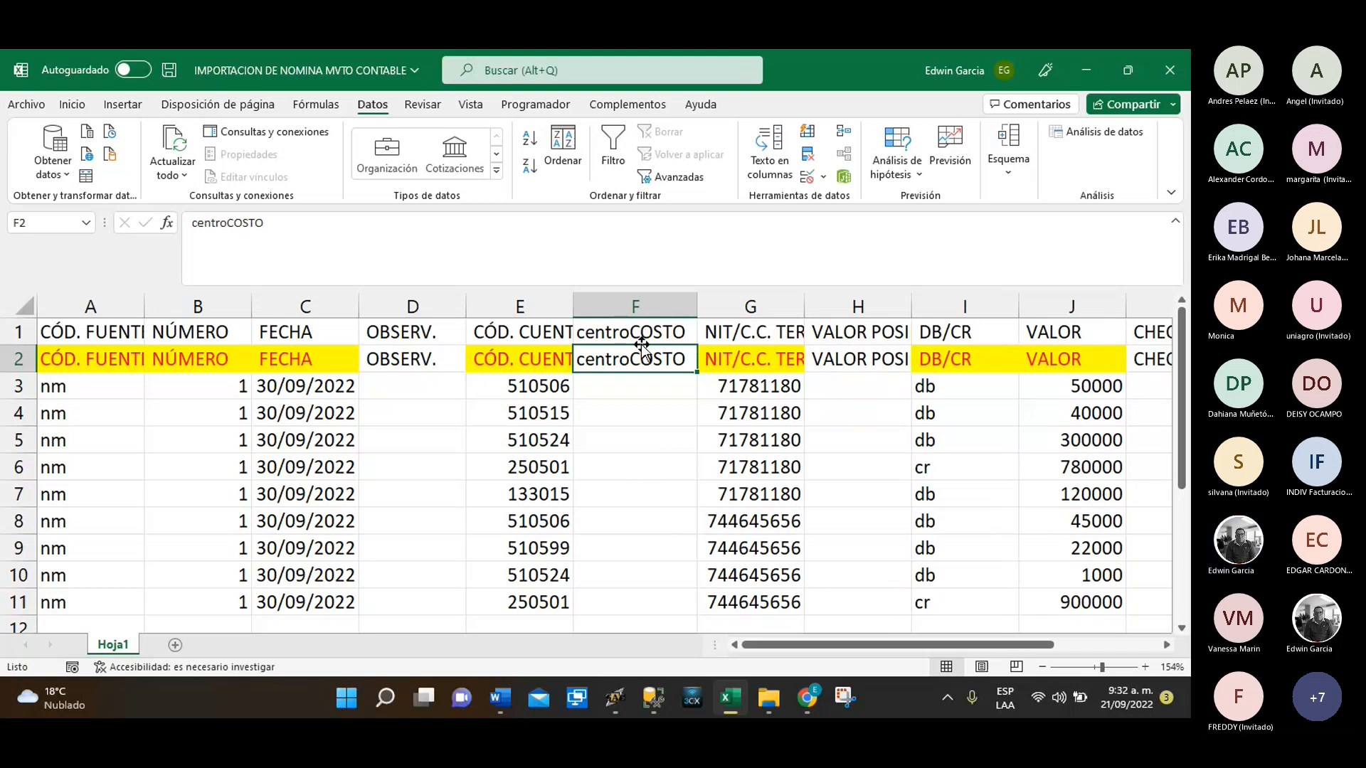
drag(642, 339, 641, 359)
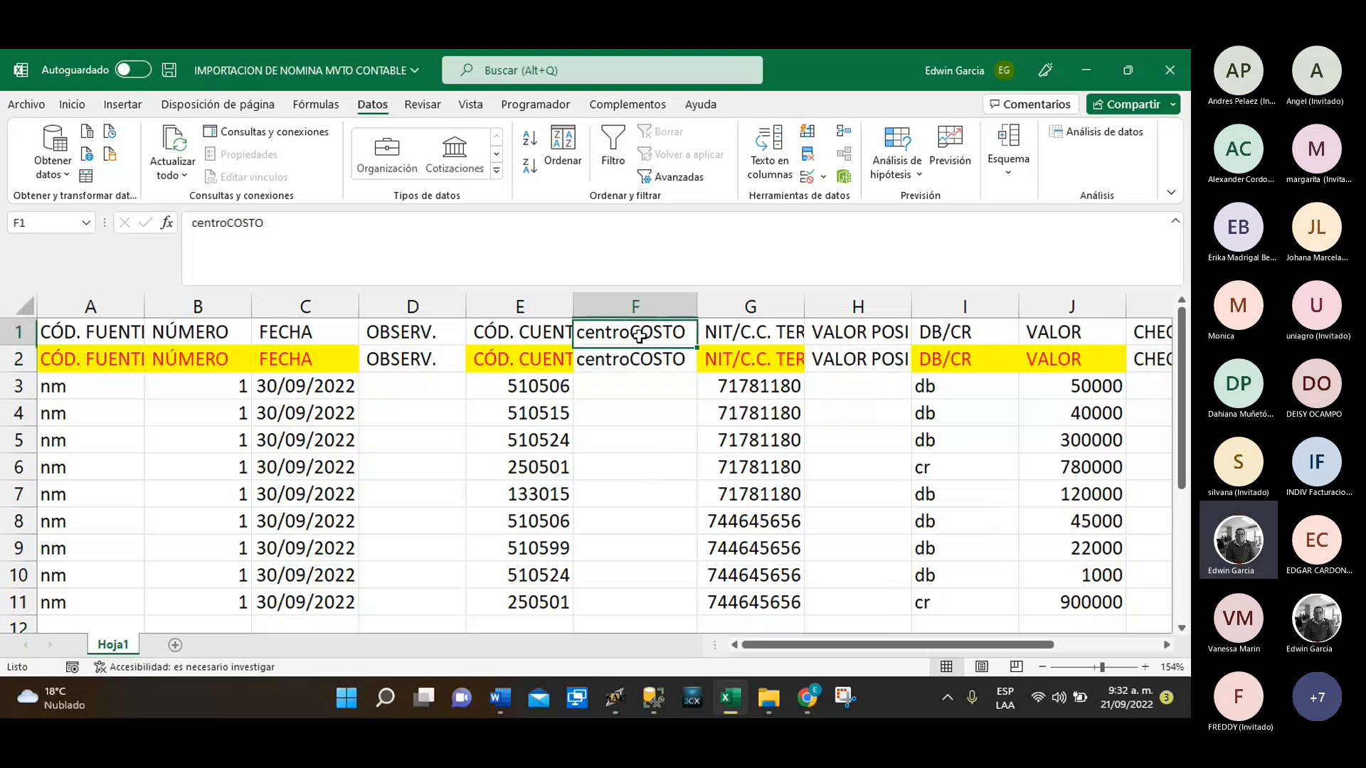
click(74, 105)
click(285, 166)
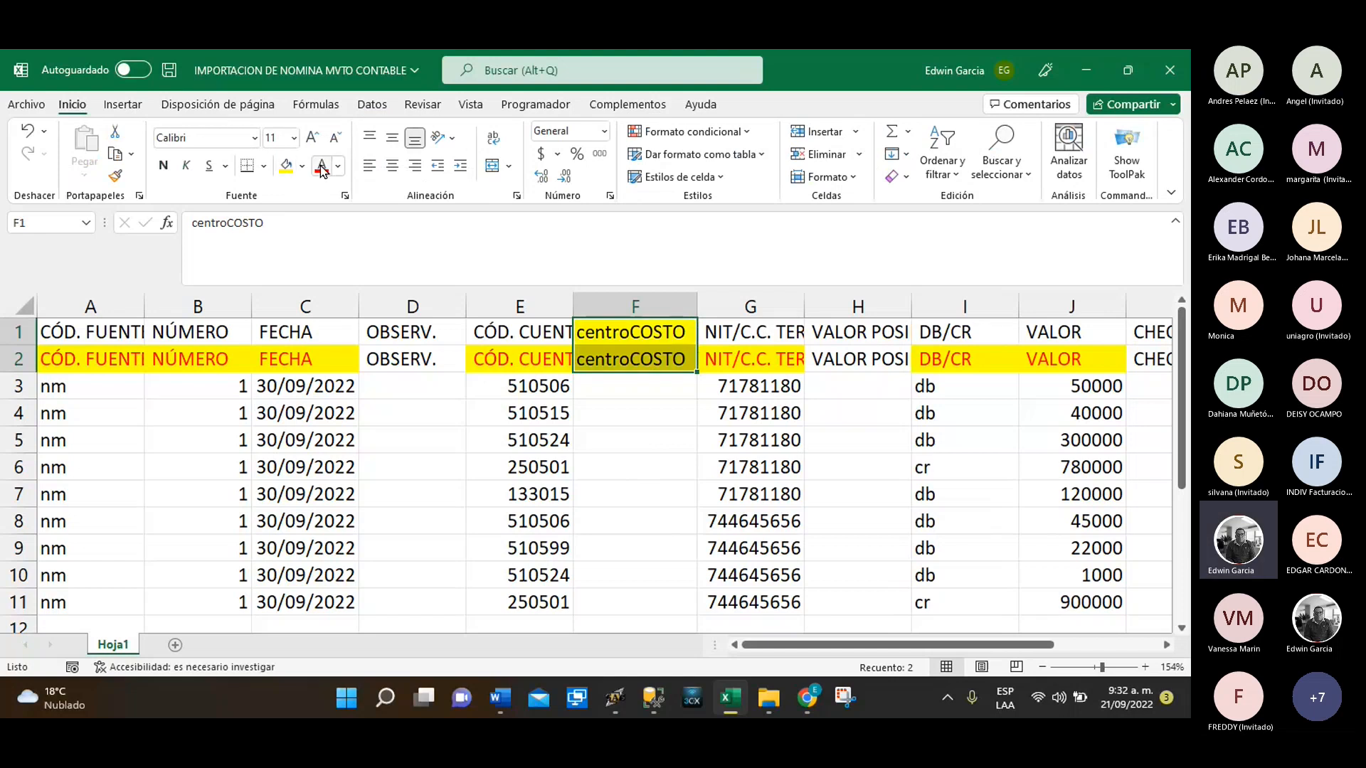
click(321, 168)
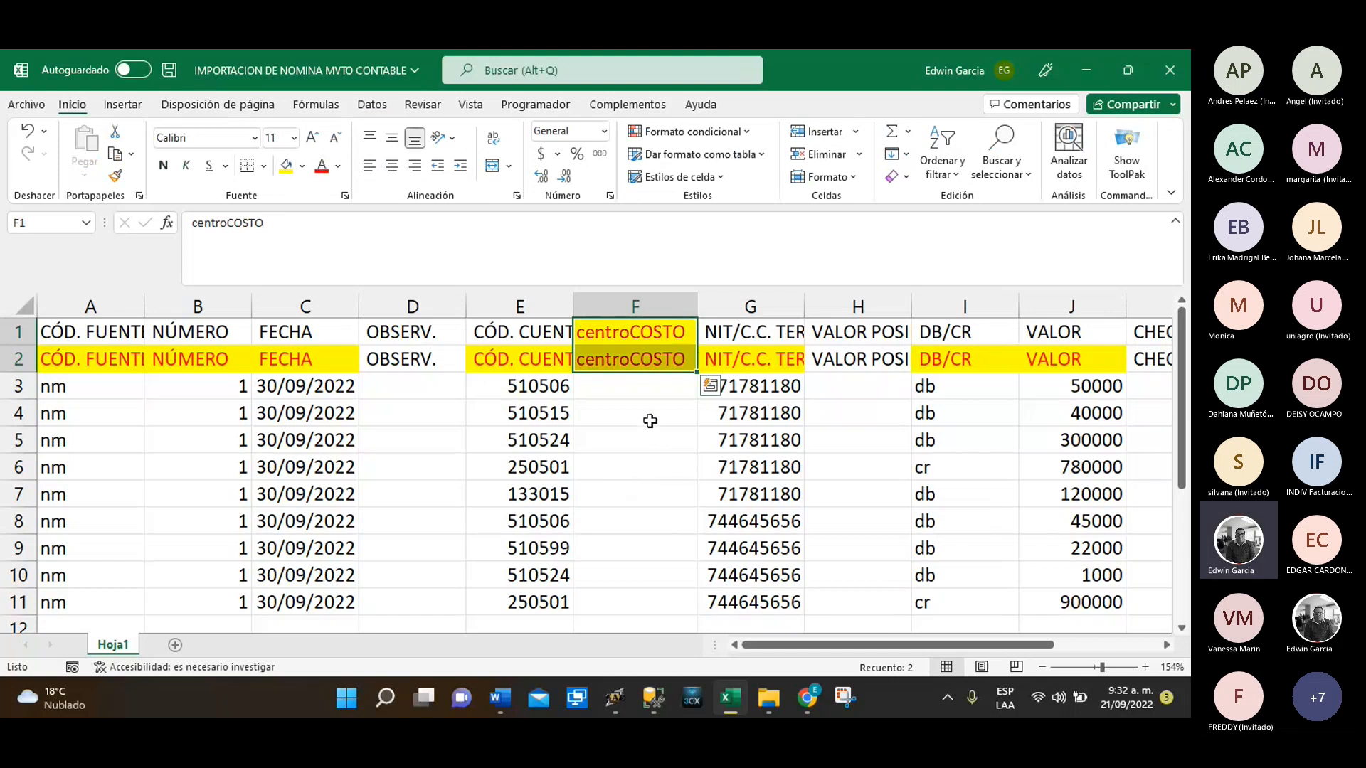
Enter the sample cost centre codes vta, 4 and 98 in cells F3 to F5
click(655, 399)
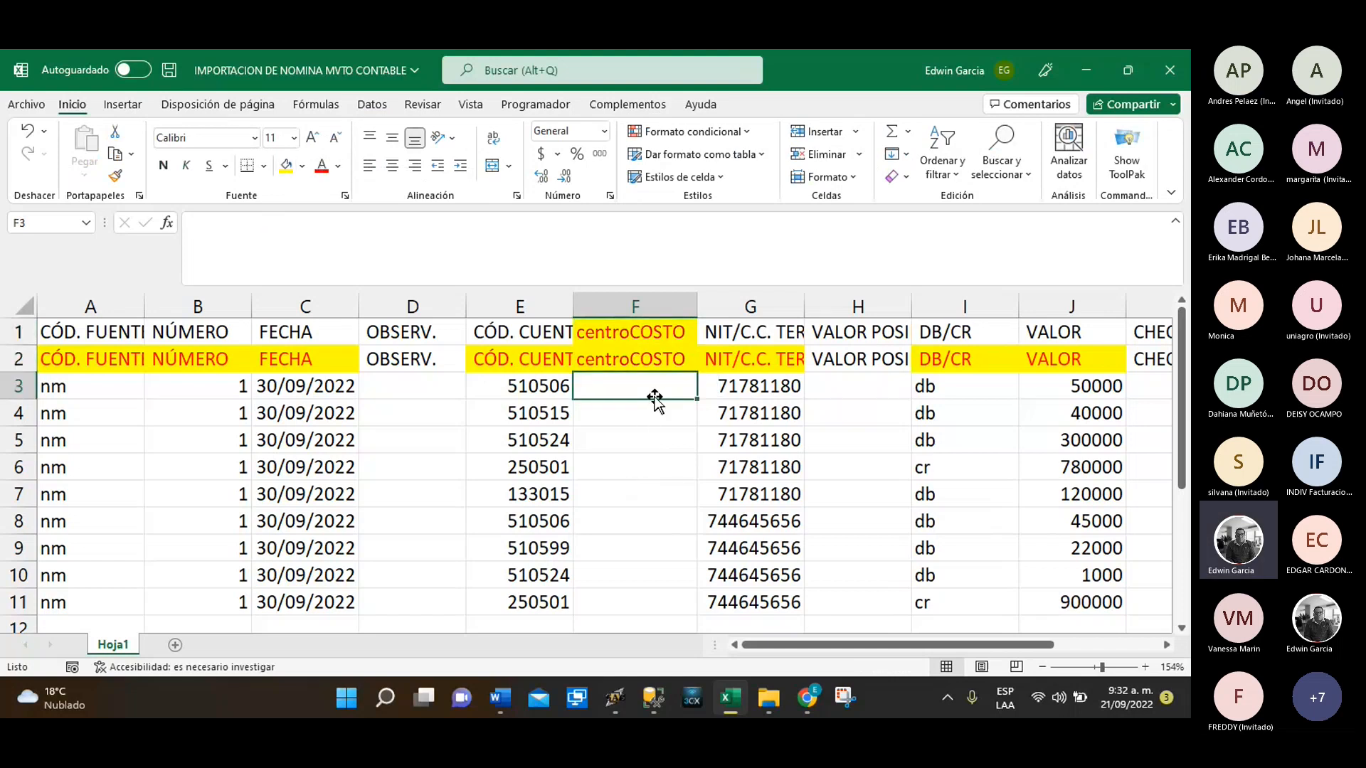
text(ta)
key(Return)
key(Up)
text(c)
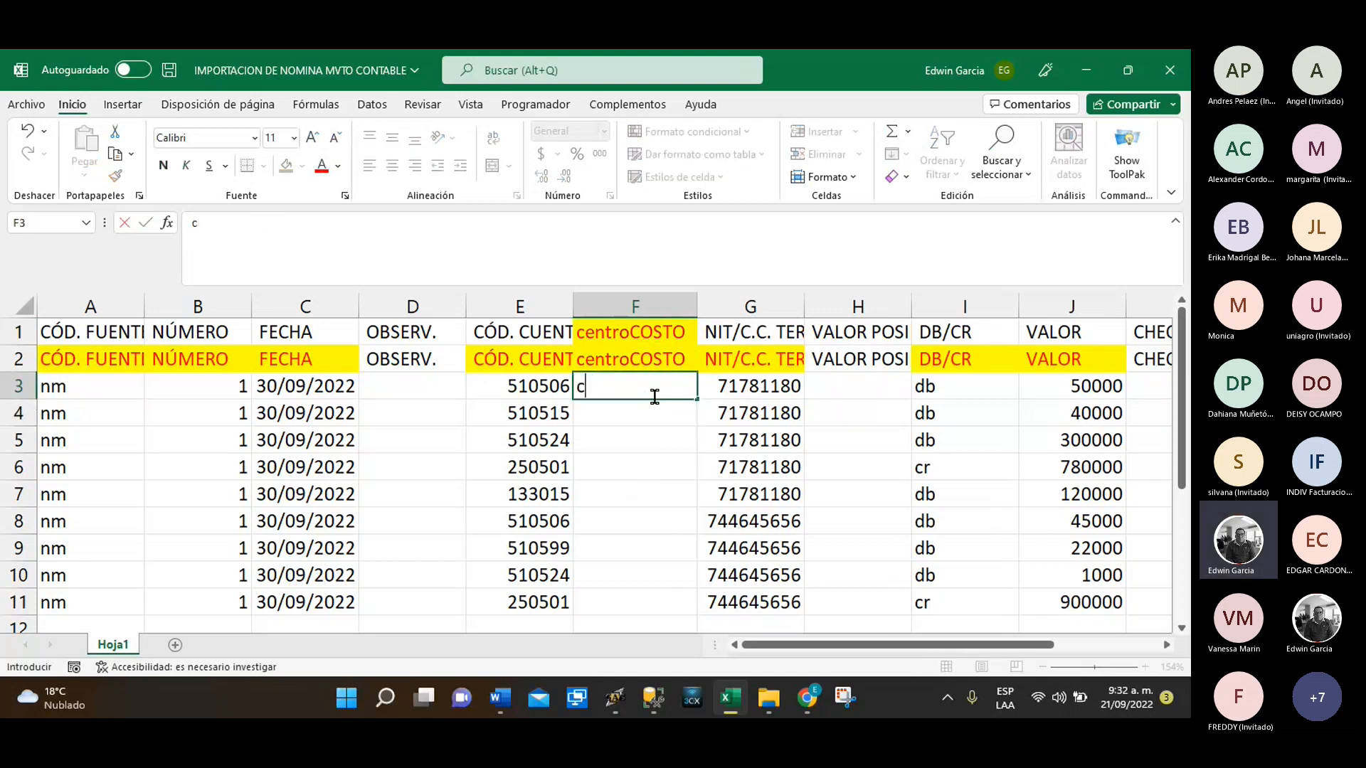
text(vta)
key(BackSpace)
key(BackSpace)
key(BackSpace)
key(BackSpace)
text(vta)
key(Return)
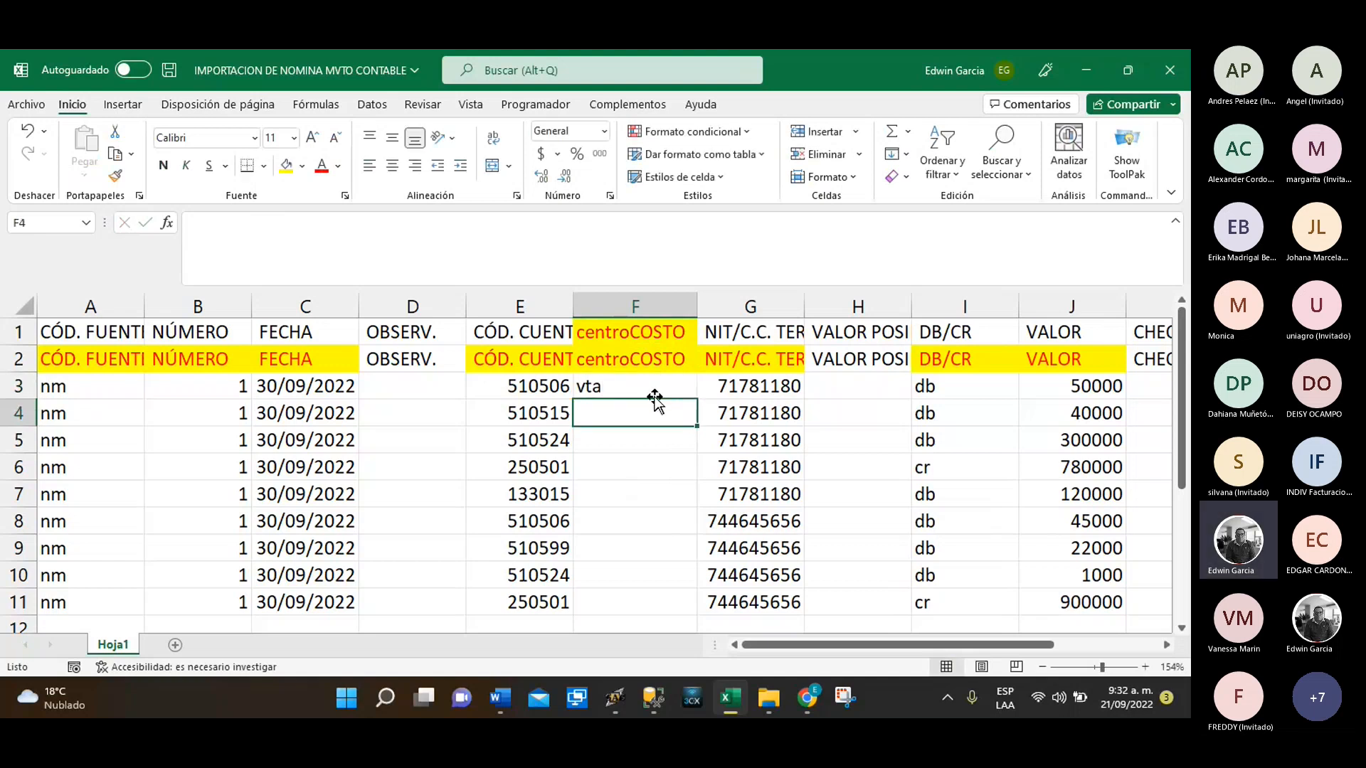
text(4)
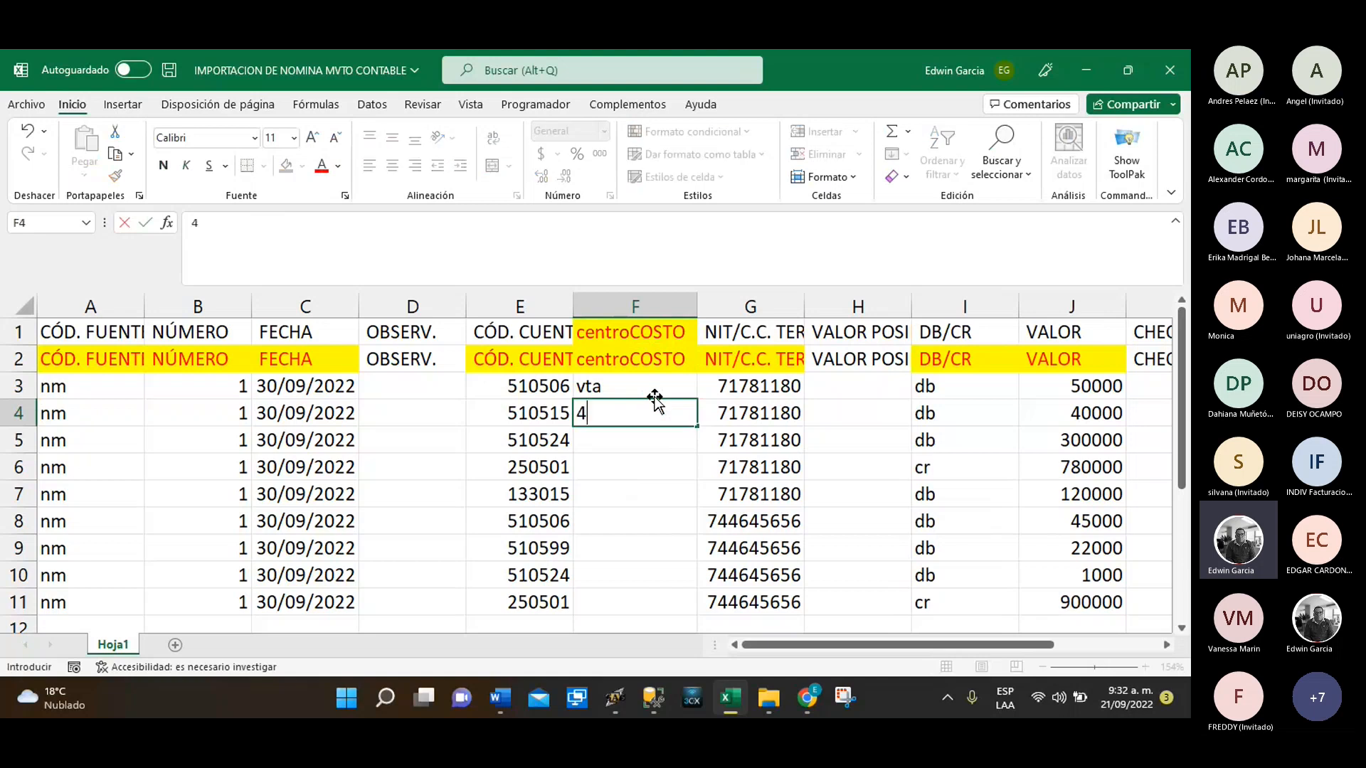
key(Return)
text(98)
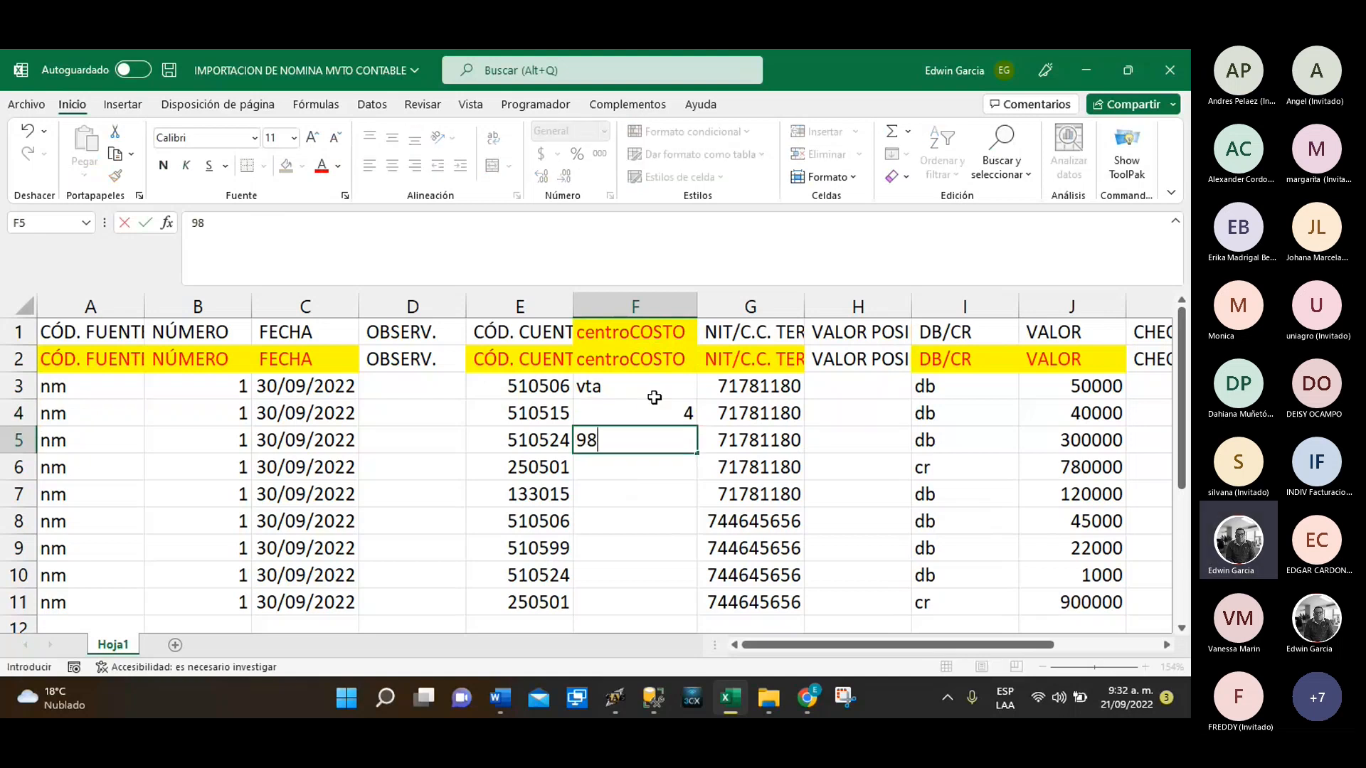
key(Return)
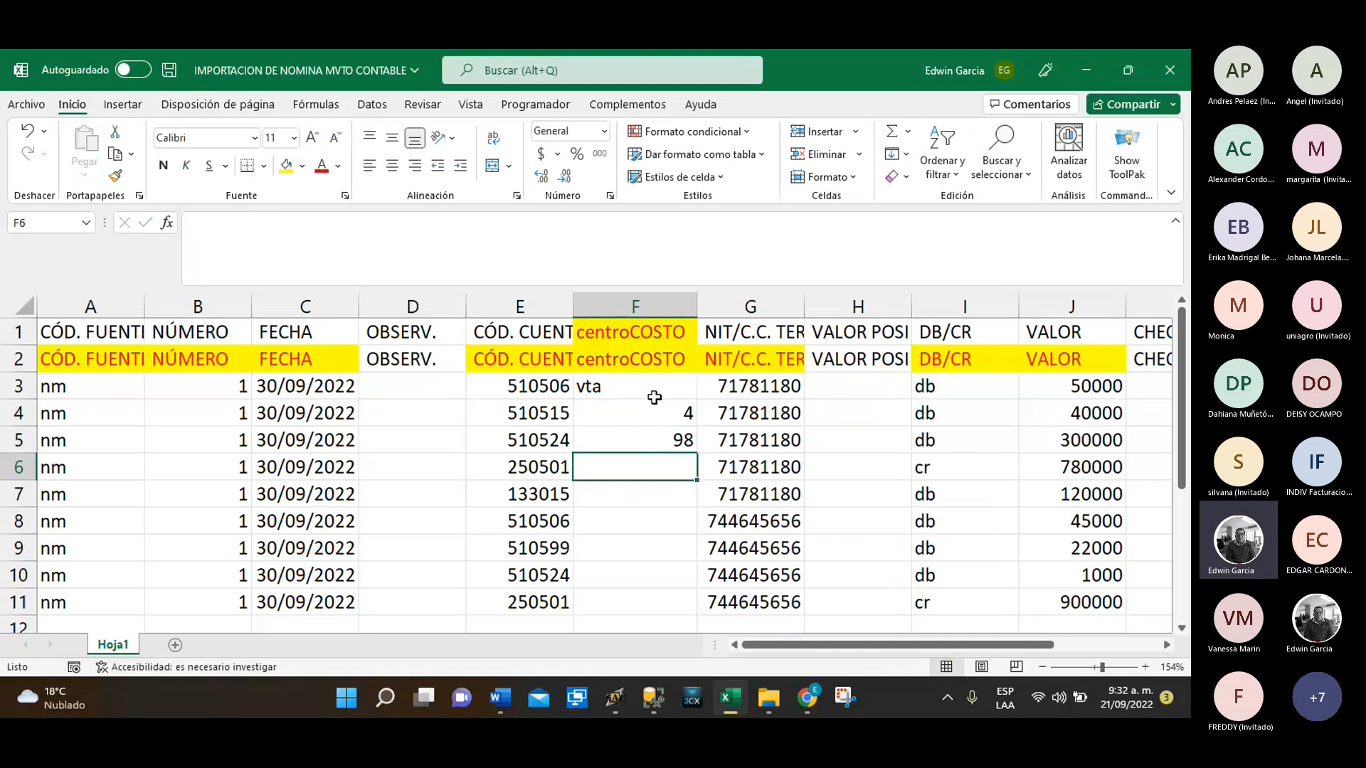
Clear the sample cost centre codes from F3:F5
drag(654, 398, 666, 435)
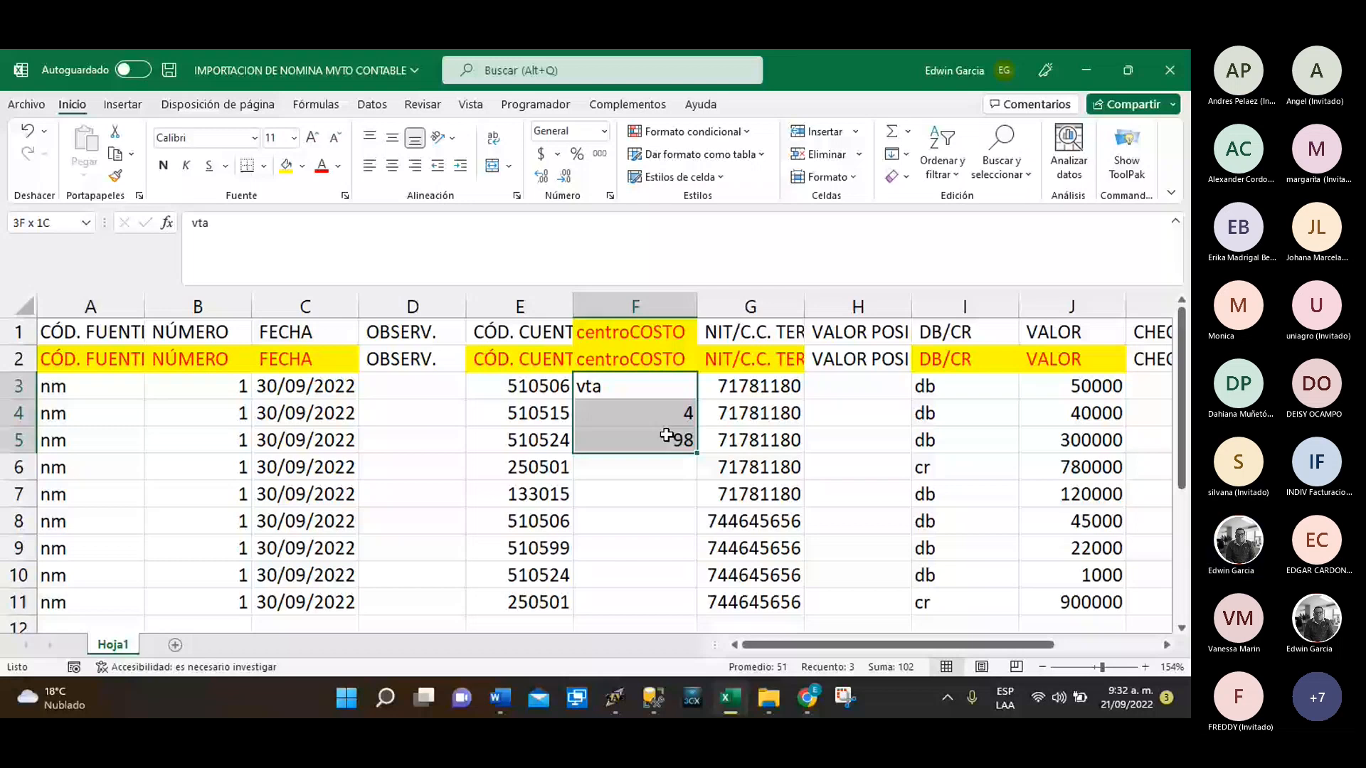
drag(667, 436, 667, 435)
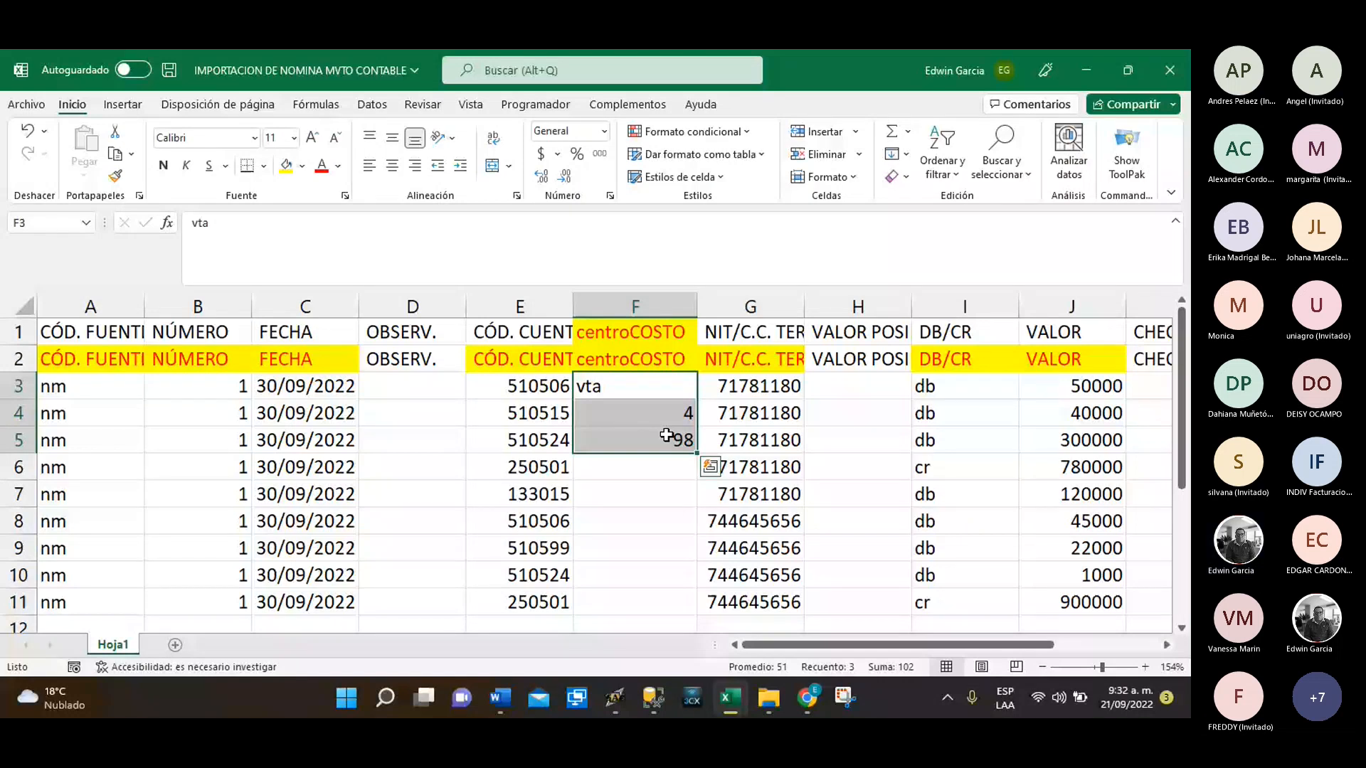
key(Delete)
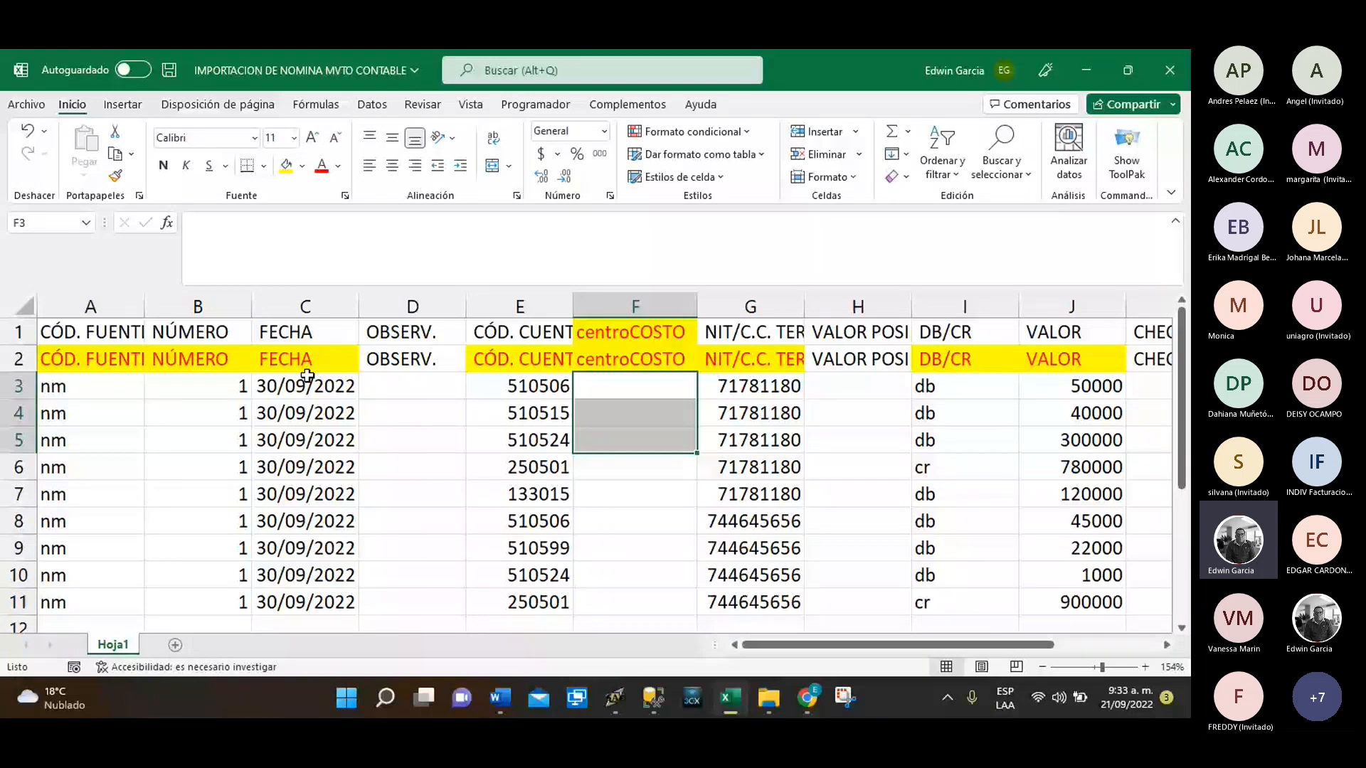
Examine the date, value, third-party ID, account code and DB/CR columns of the payroll records
click(307, 378)
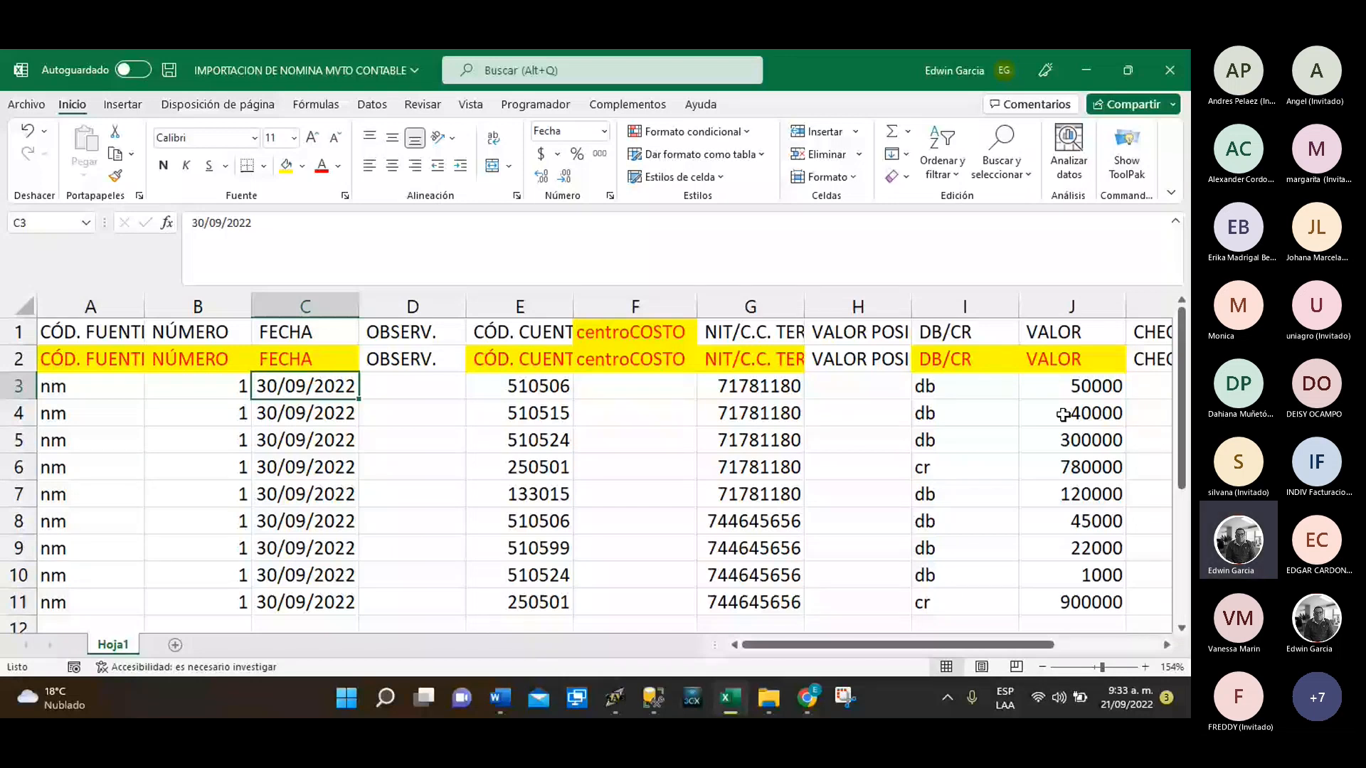
click(1068, 393)
key(ctrl+shift+Down)
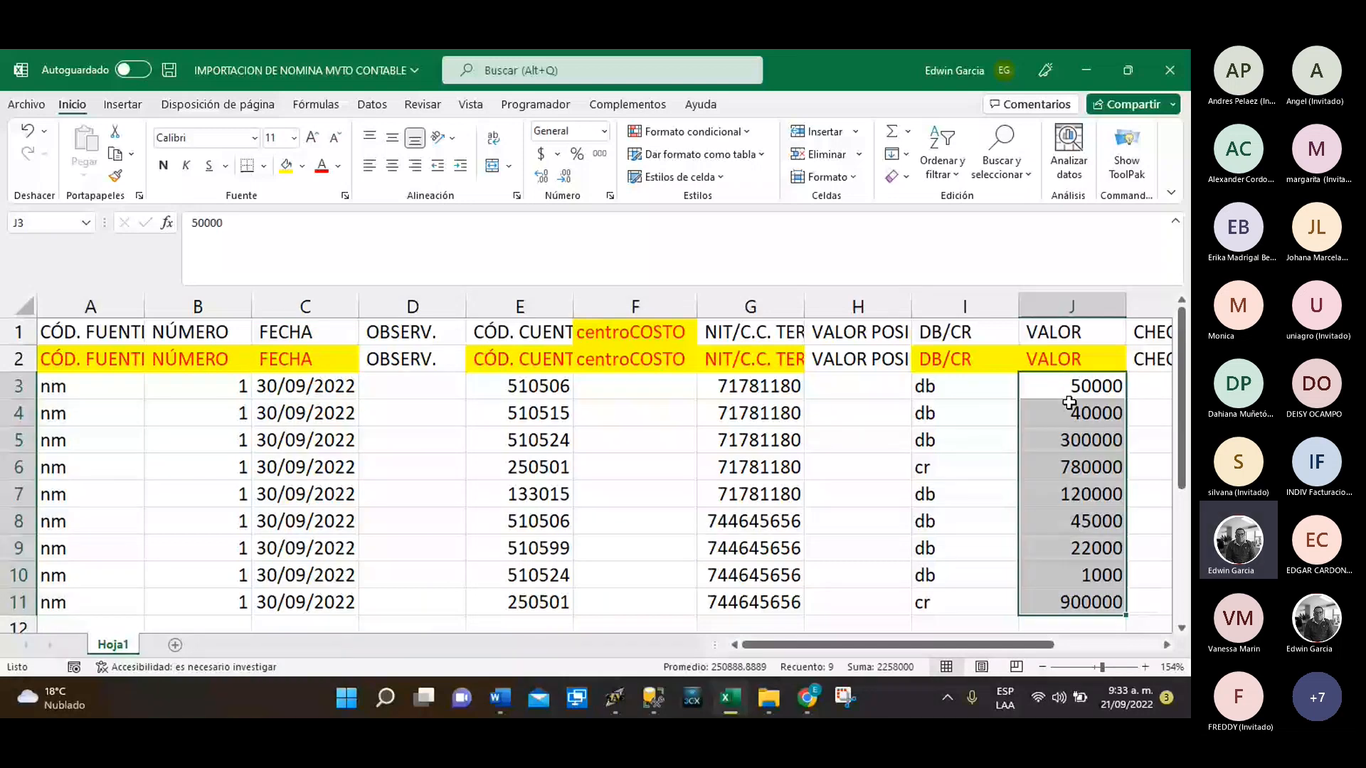
drag(751, 385, 780, 595)
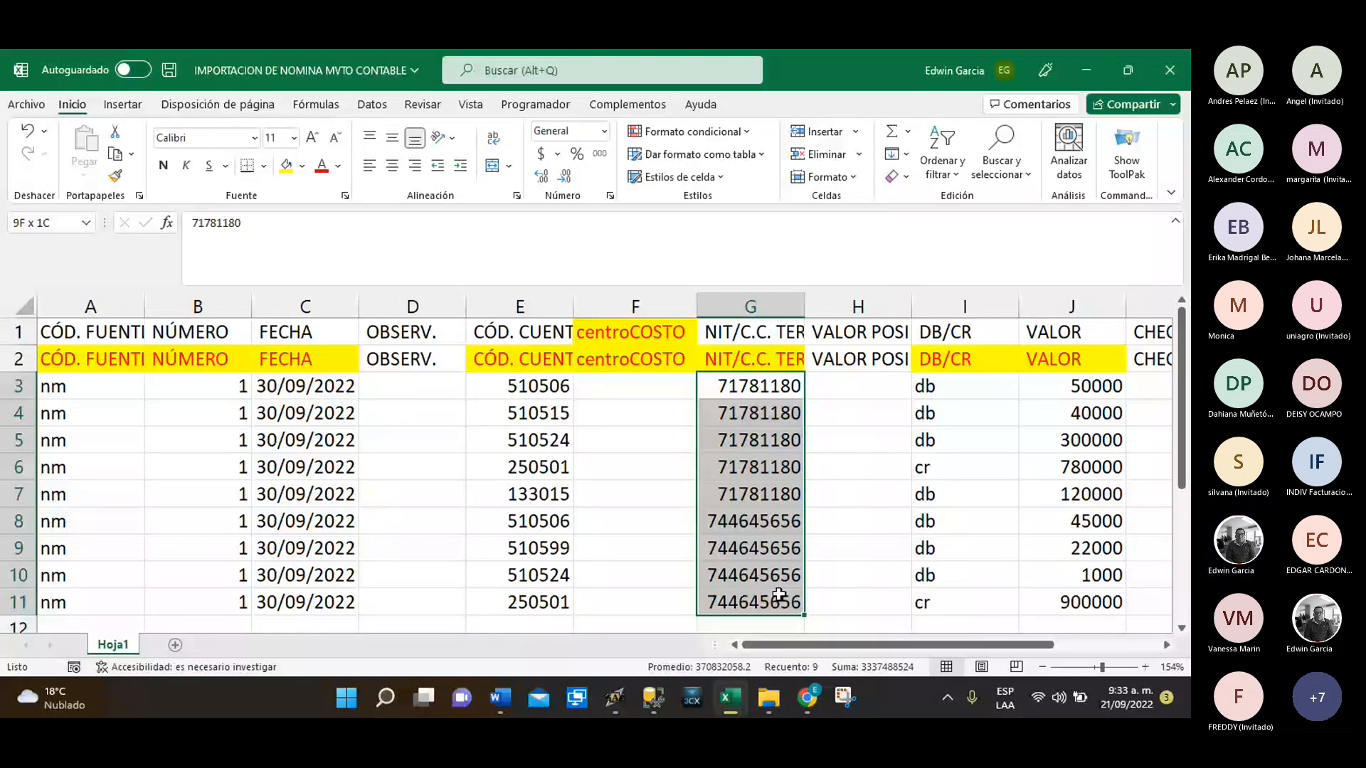
drag(780, 595, 780, 595)
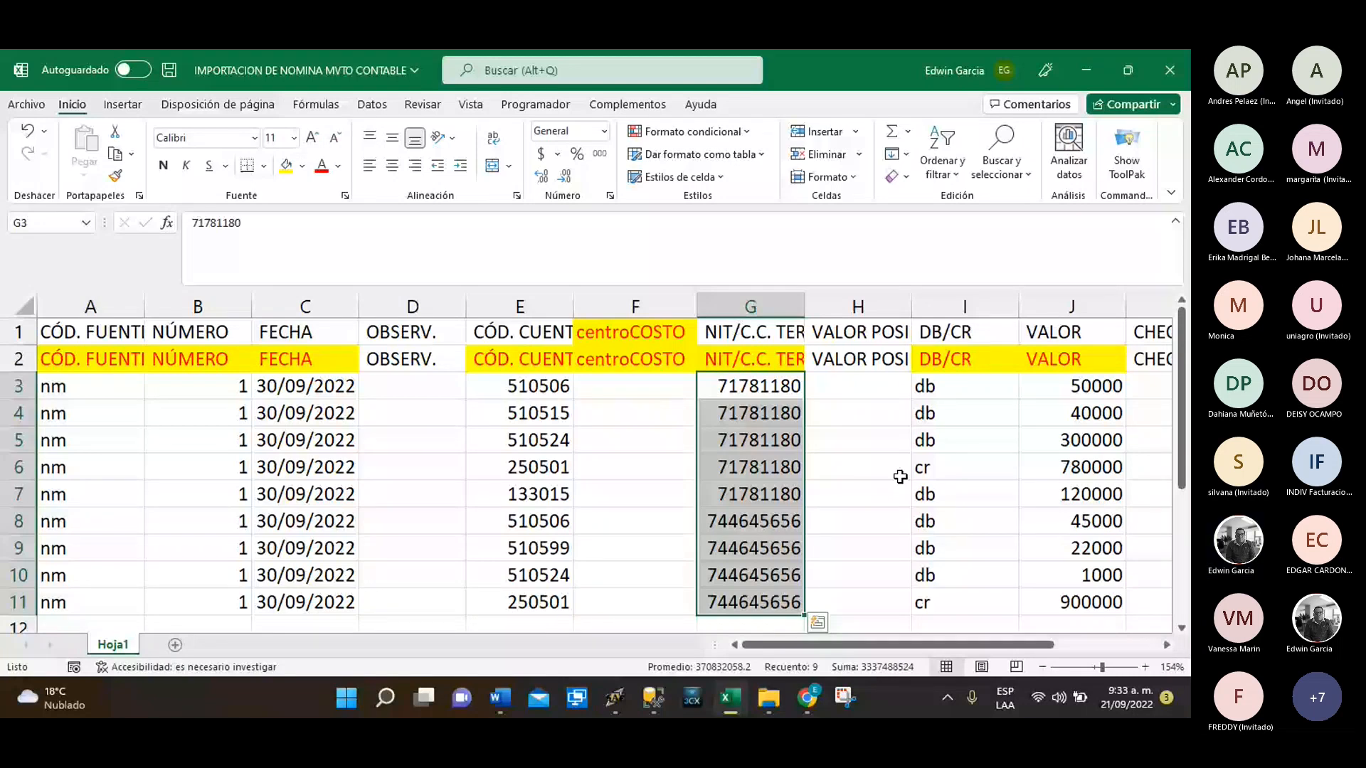
drag(520, 386, 520, 603)
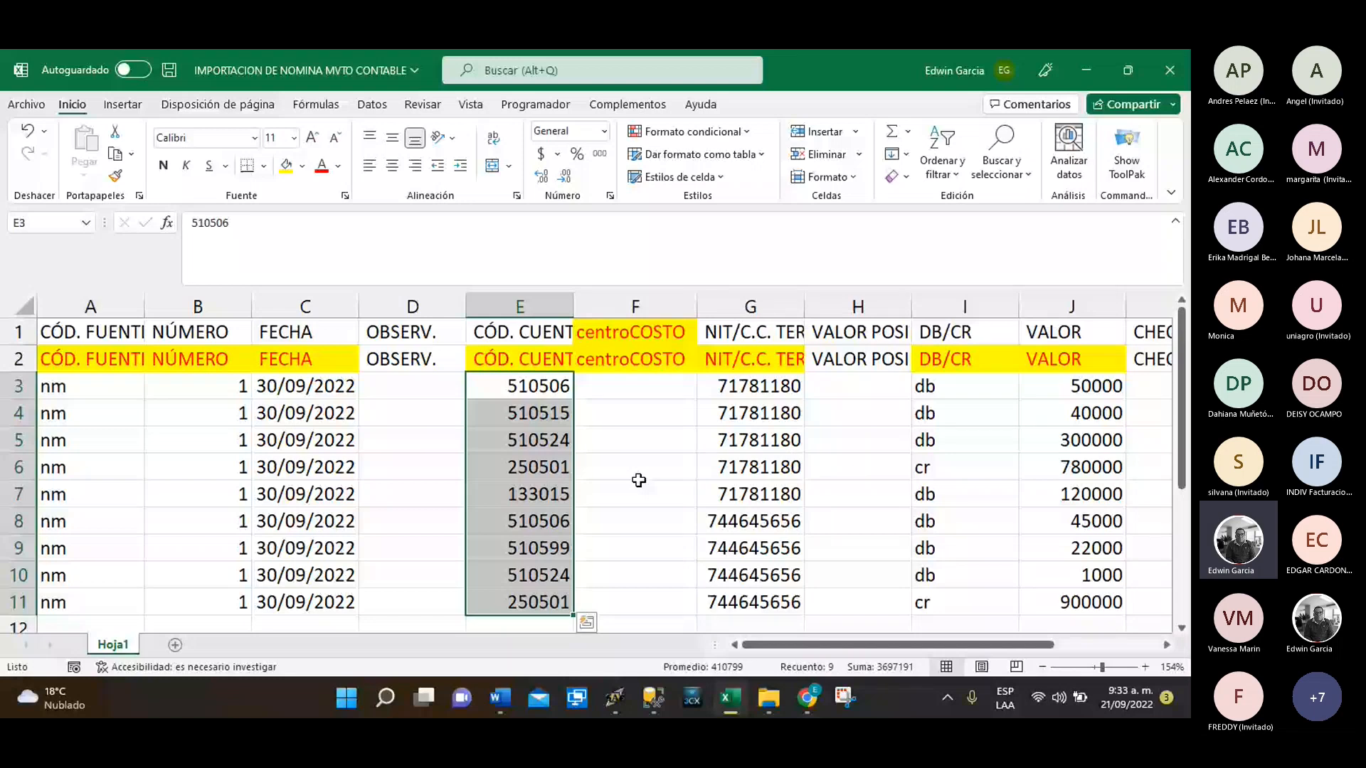
drag(939, 387, 939, 594)
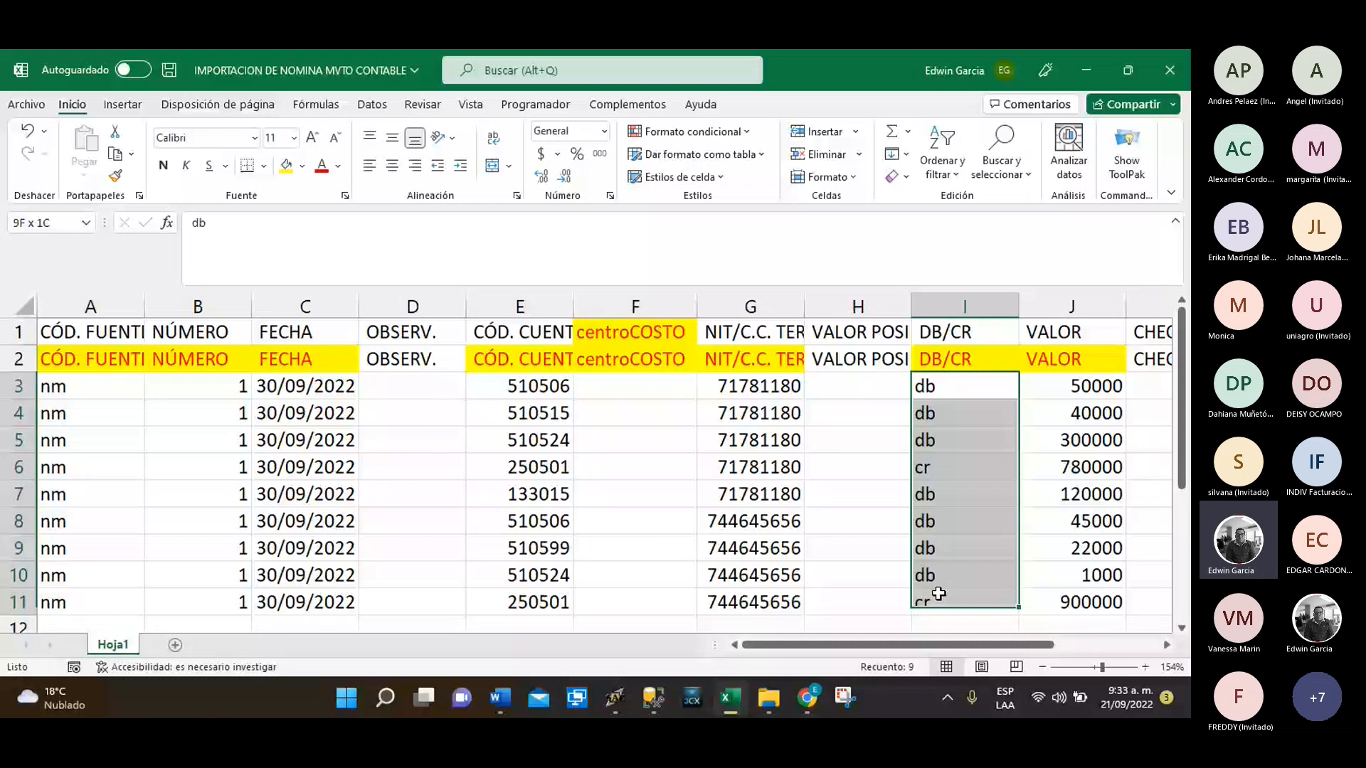
drag(940, 594, 939, 593)
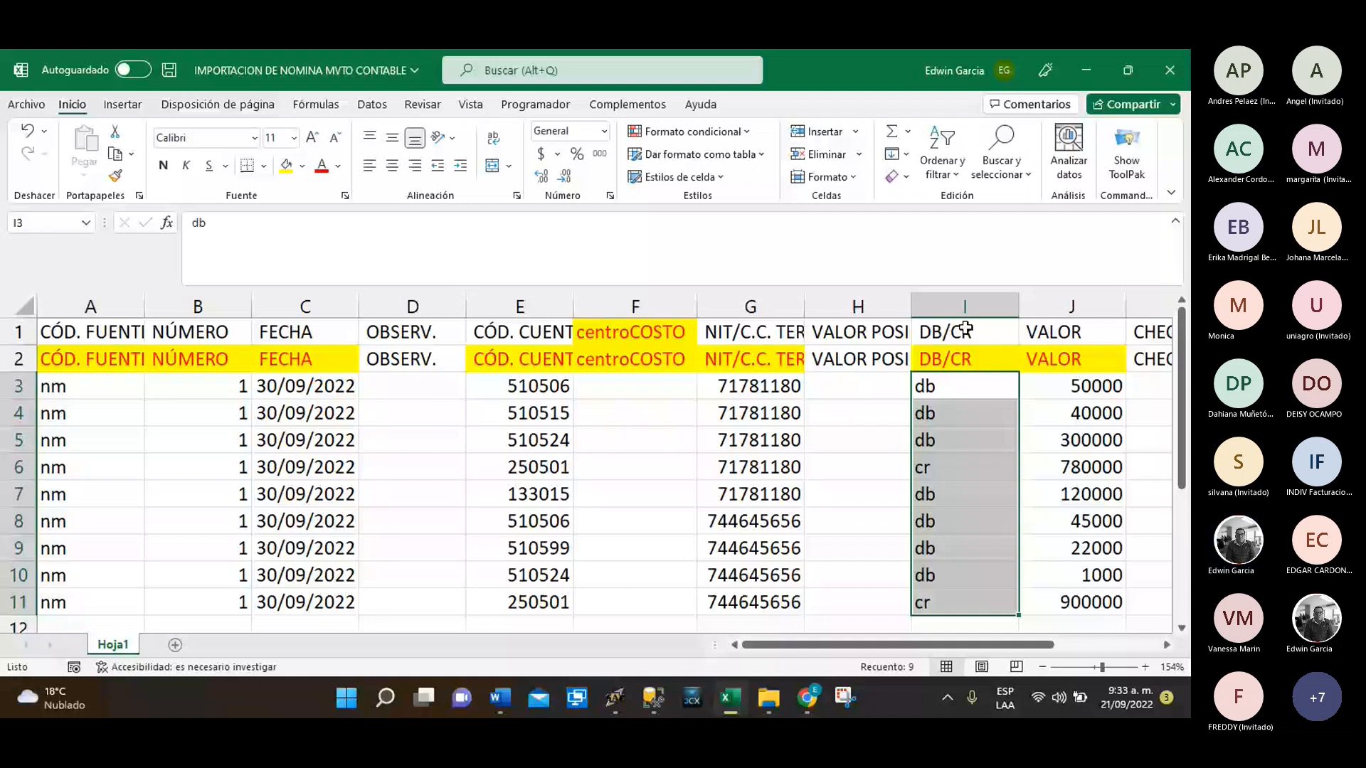
Save the workbook to Escritorio as a comma-delimited CSV named IMPORTACION DE NOMINA MVTO CONTABLE 2022
key(ctrl+s)
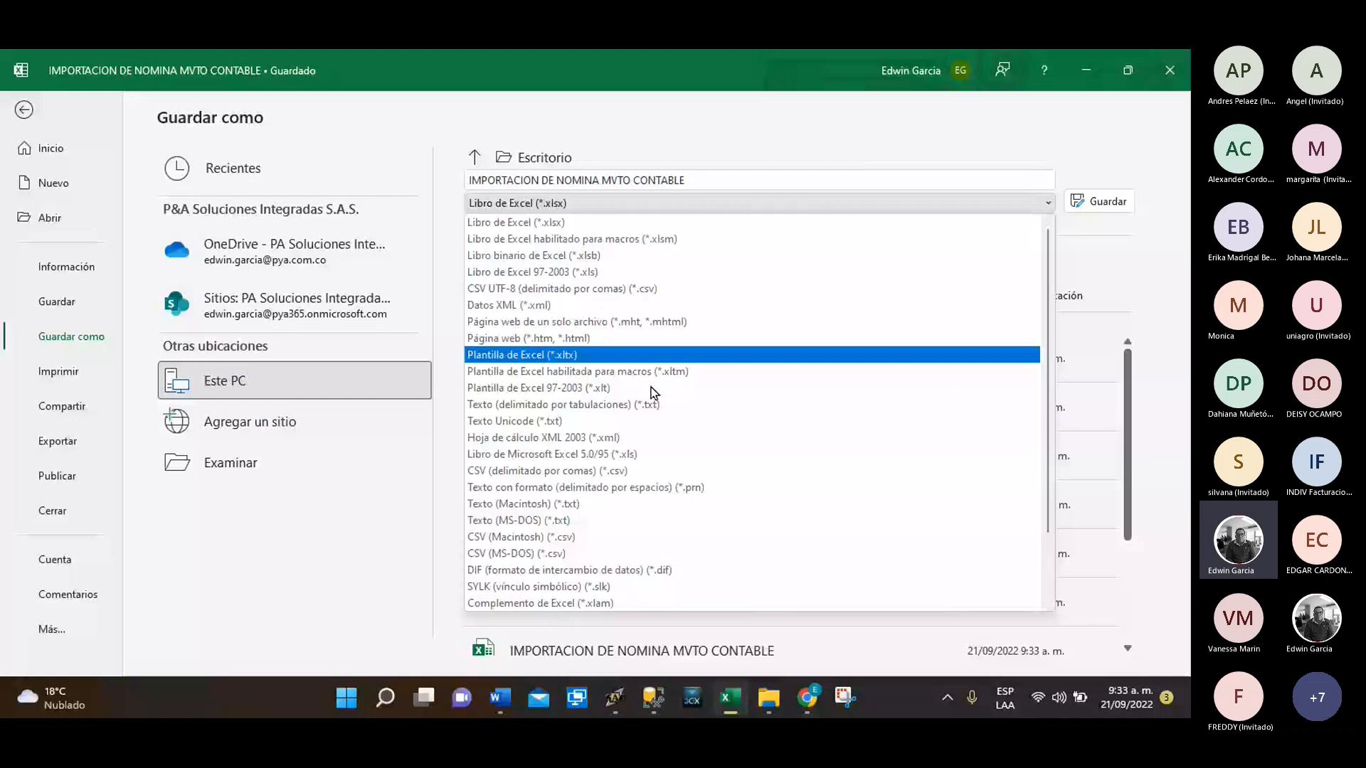
click(644, 470)
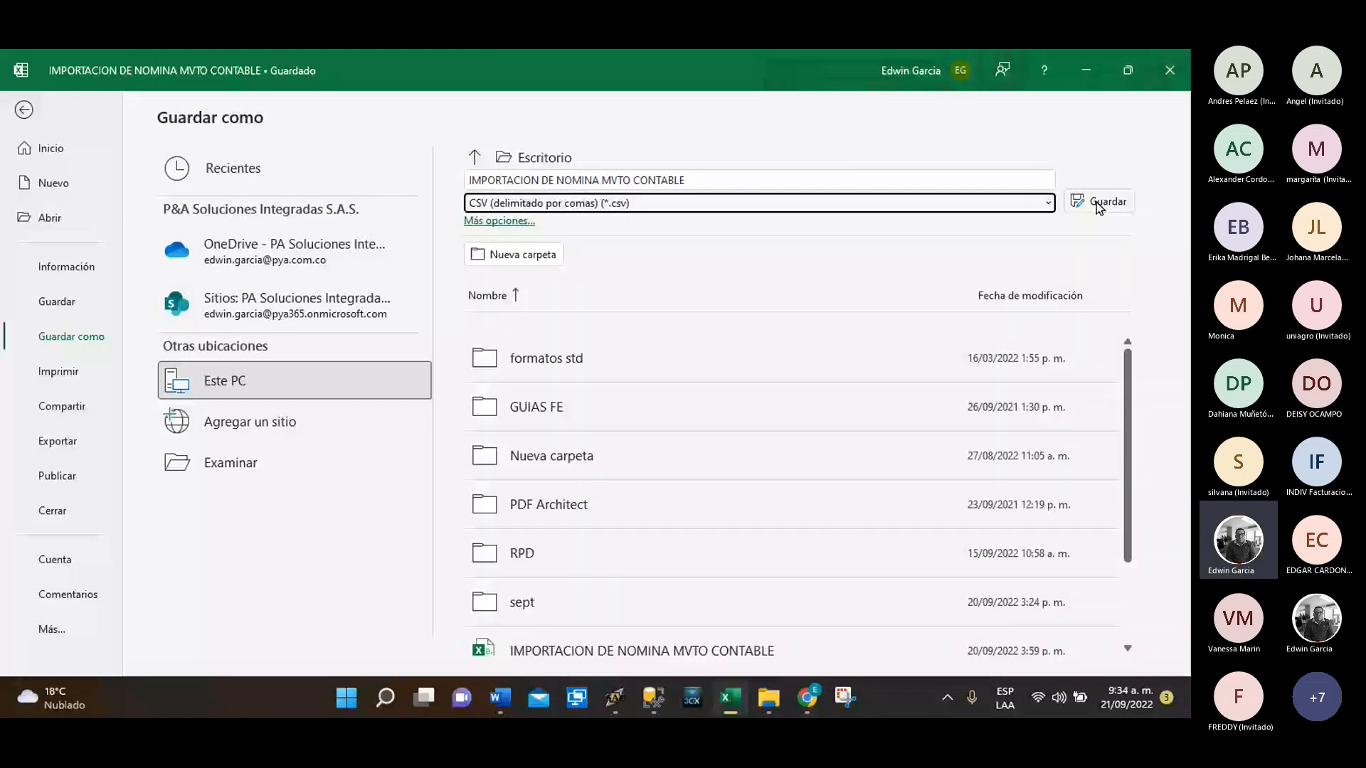
click(742, 179)
text(2022)
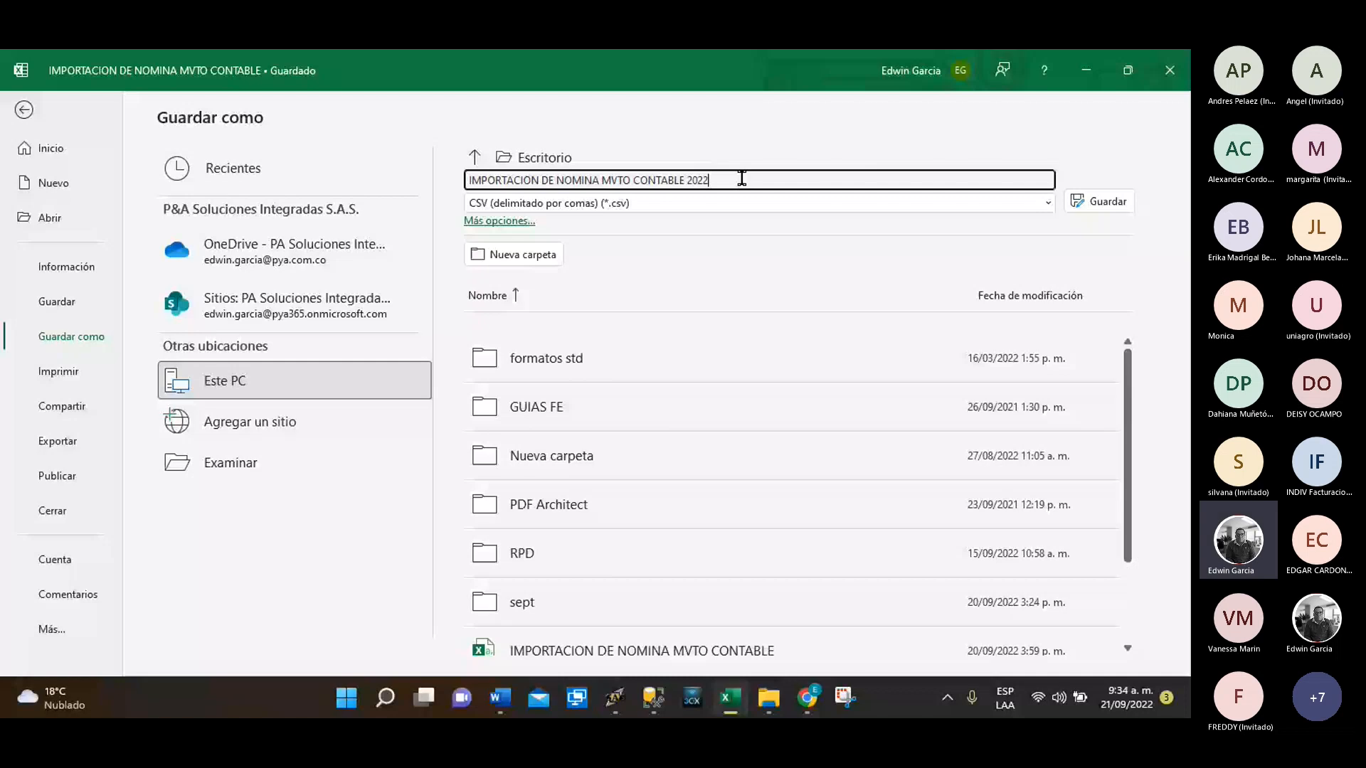
key(Return)
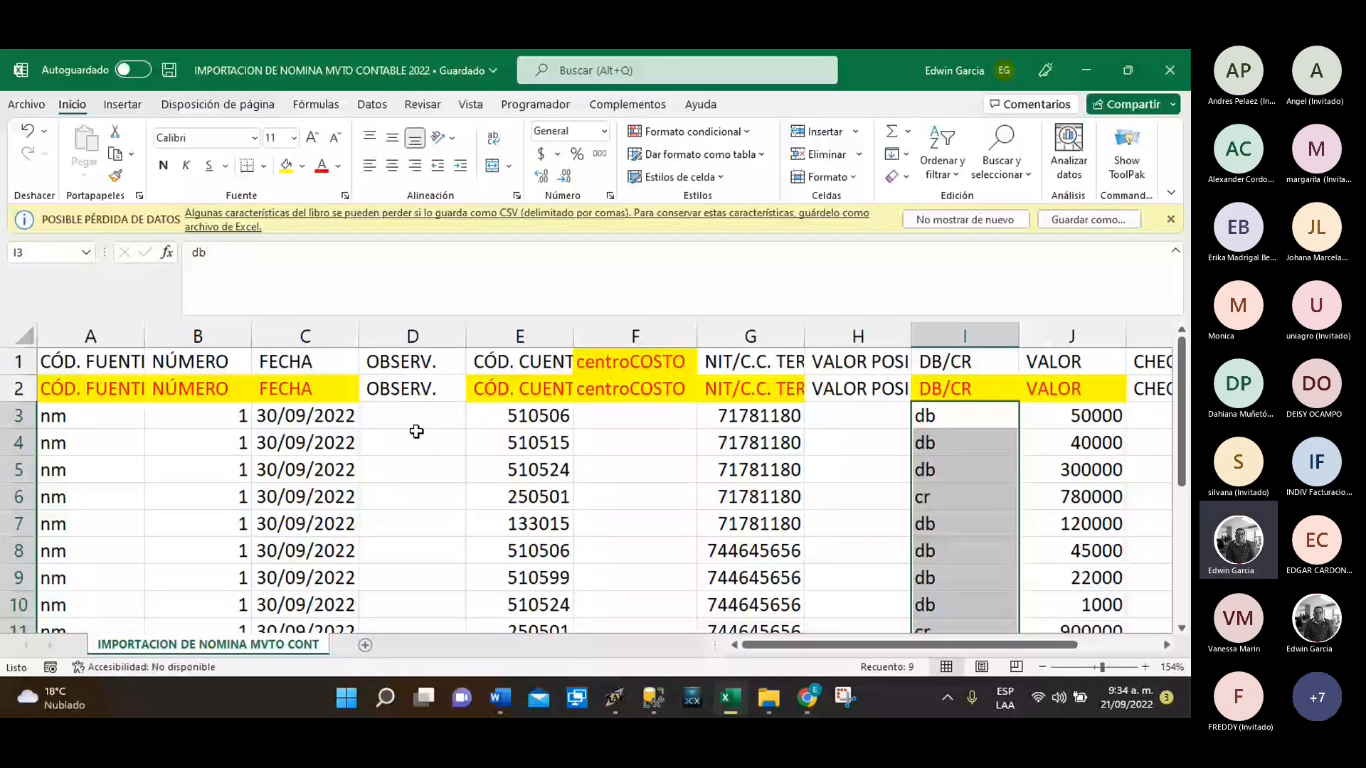
Switch to SAG, cancel the data import dialog and exit the Configuración module
key(alt+Tab)
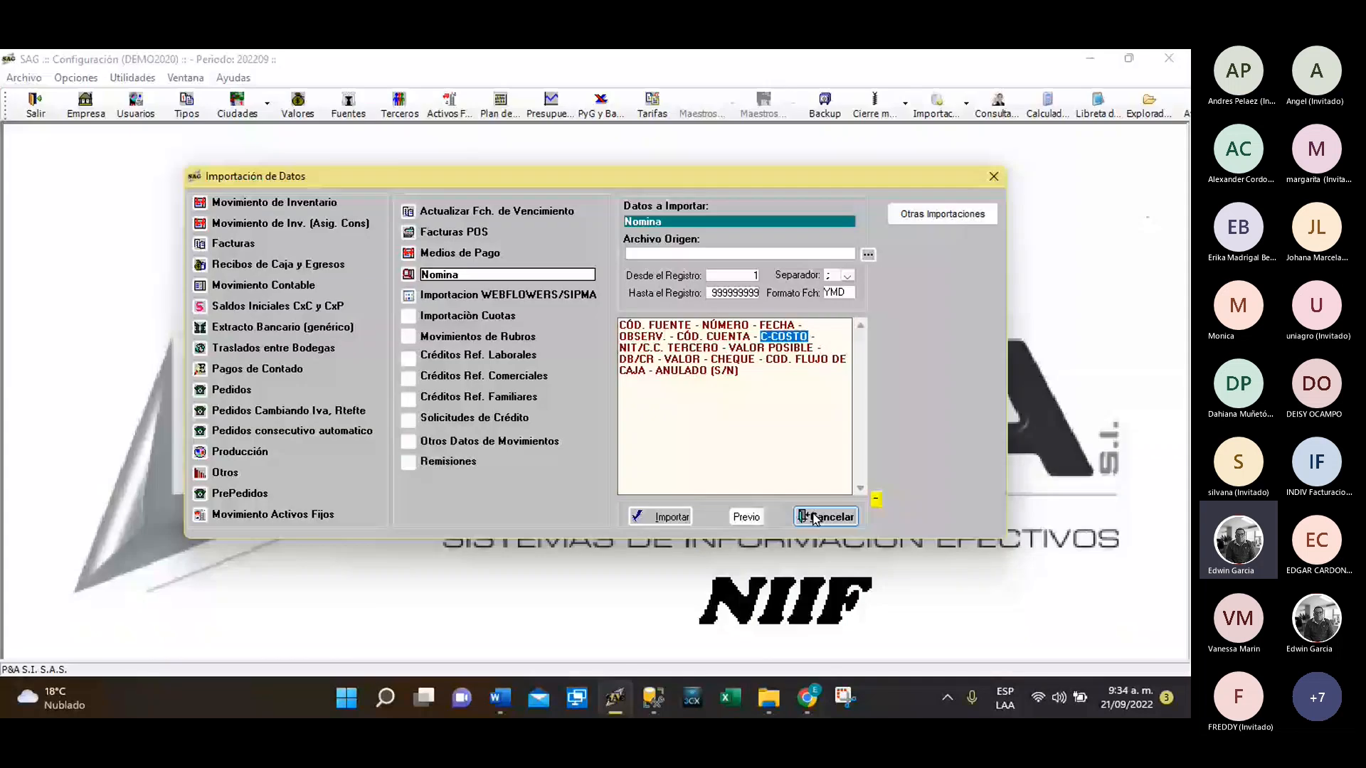
click(816, 517)
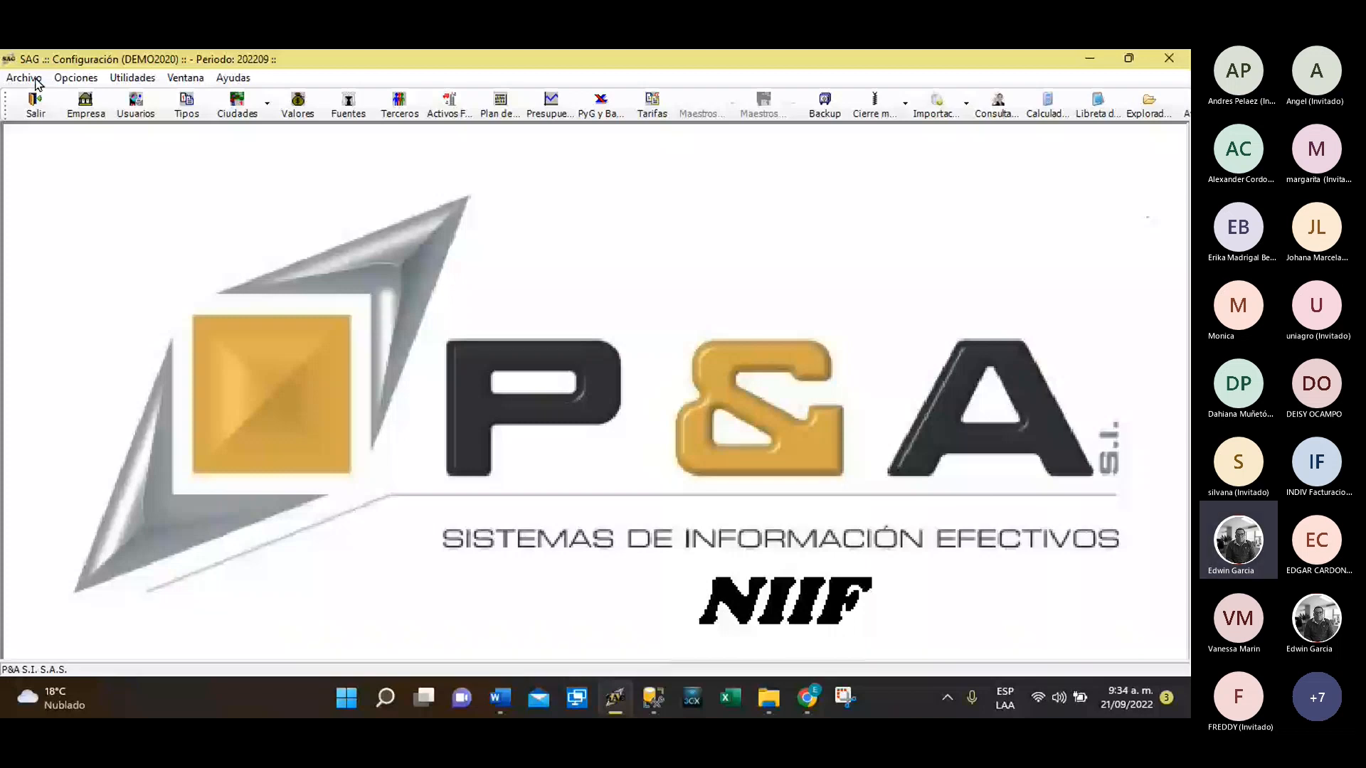
click(36, 105)
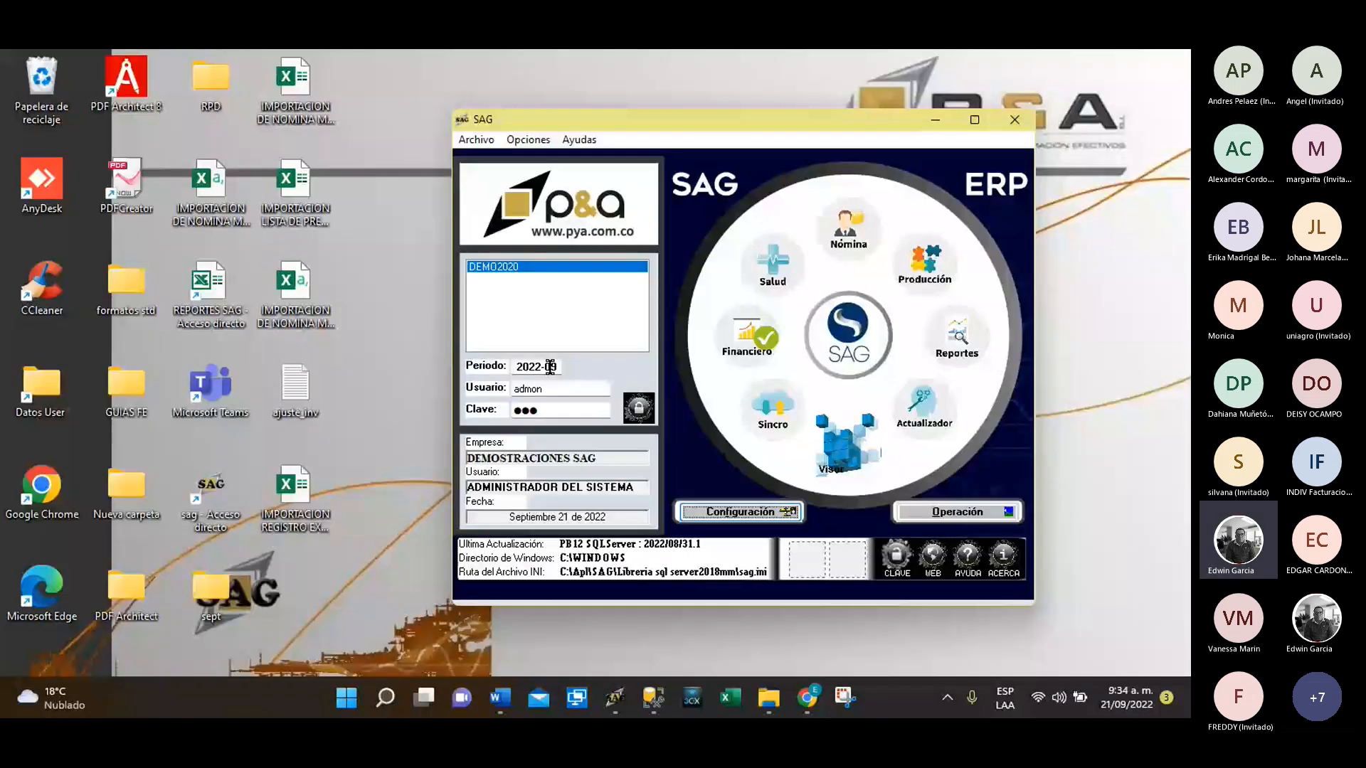
Set the working period to 2022-09 for the DEMO2020 company
drag(557, 367, 518, 363)
text(2022-01)
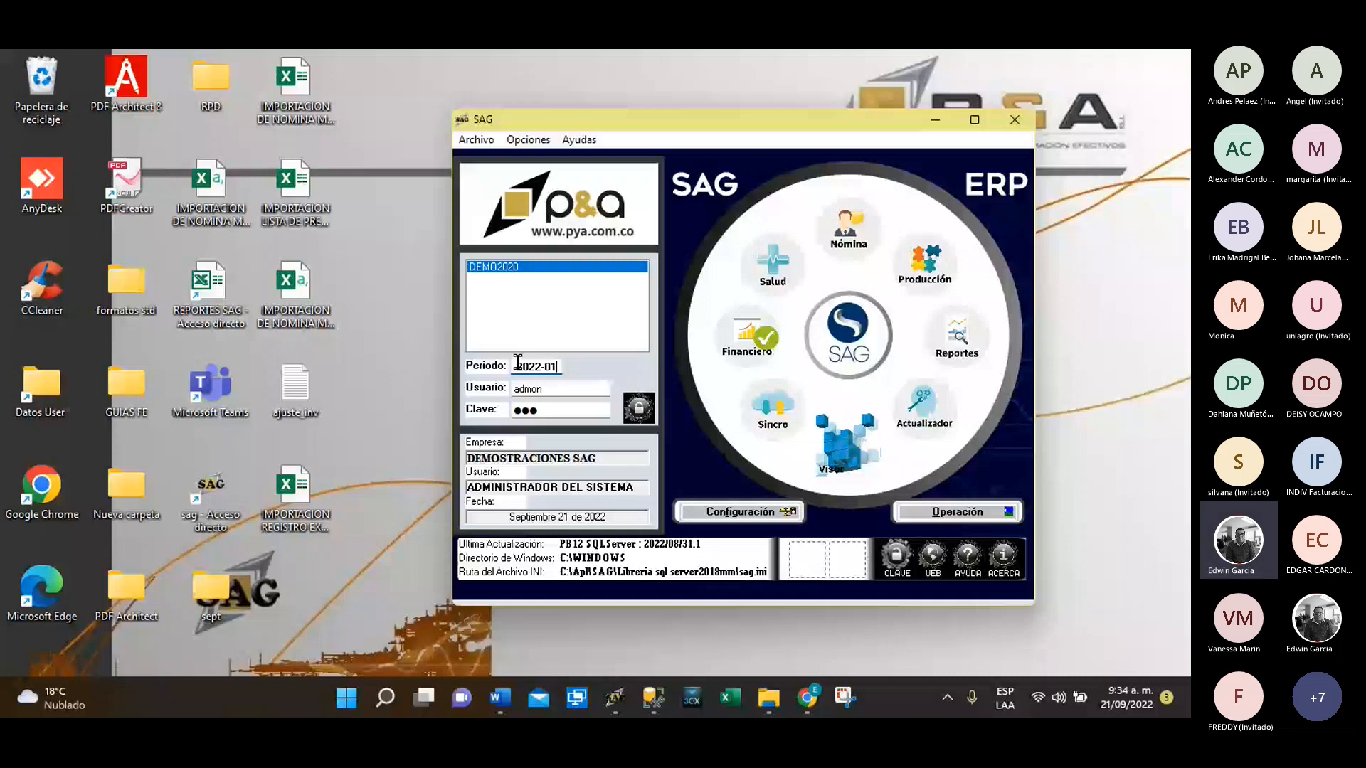
key(BackSpace)
text(9)
key(Return)
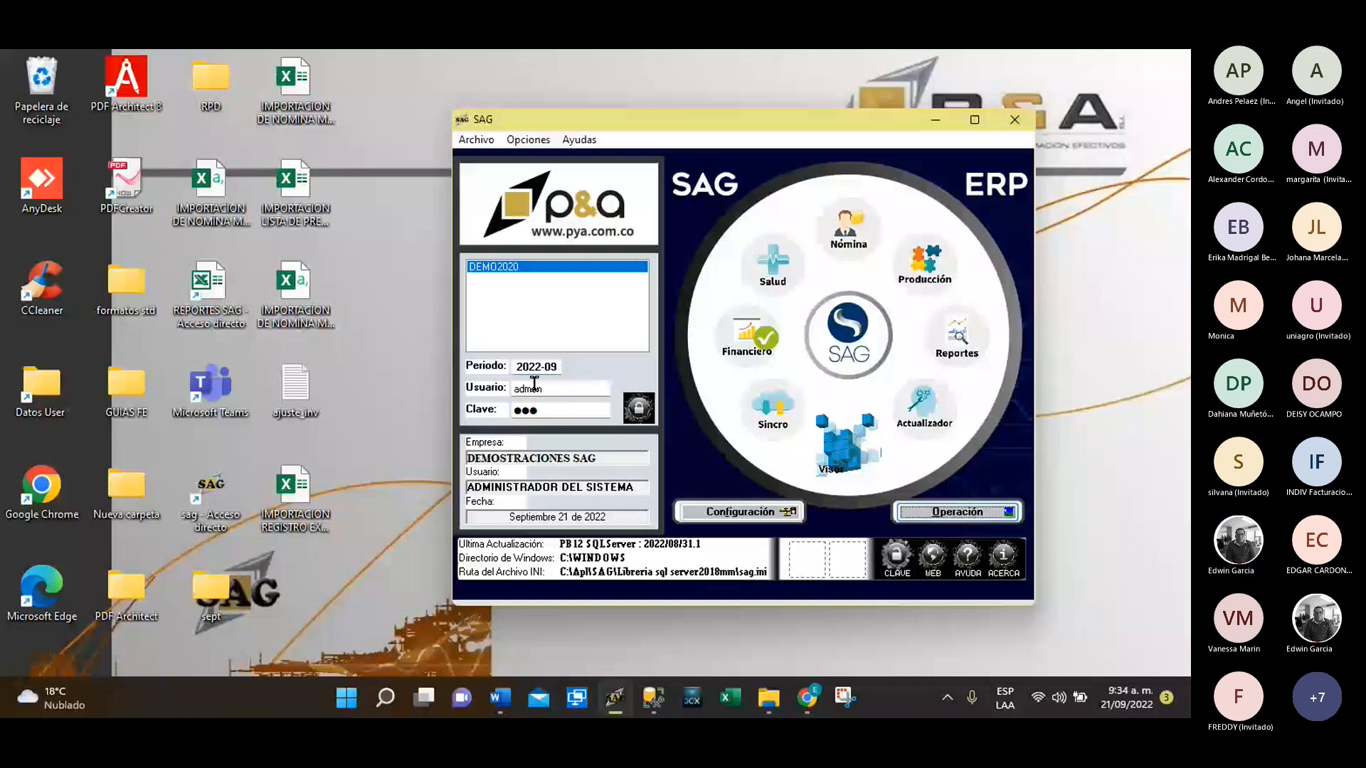
Enter the Configuración module, open the movements import dialog and choose Nomina as the data to import
click(726, 514)
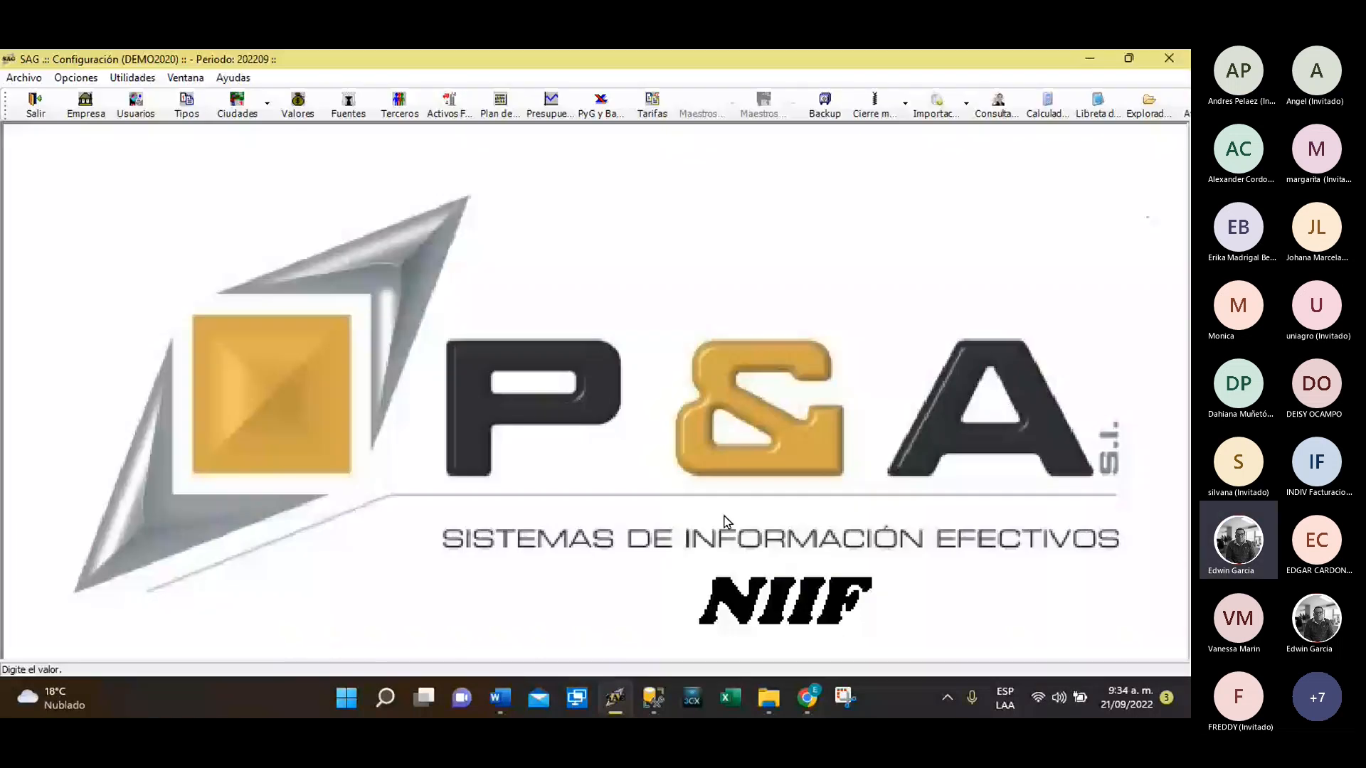
click(132, 78)
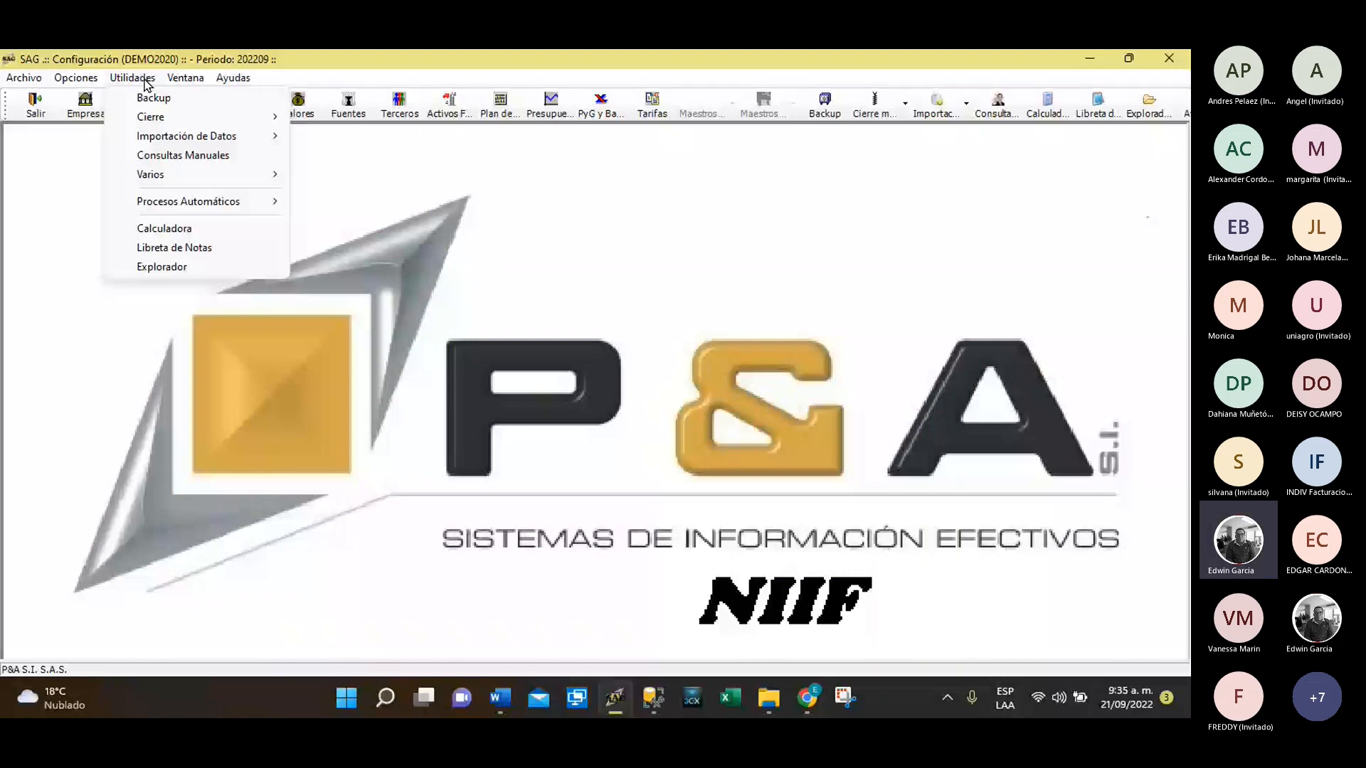
mouse_move(192, 138)
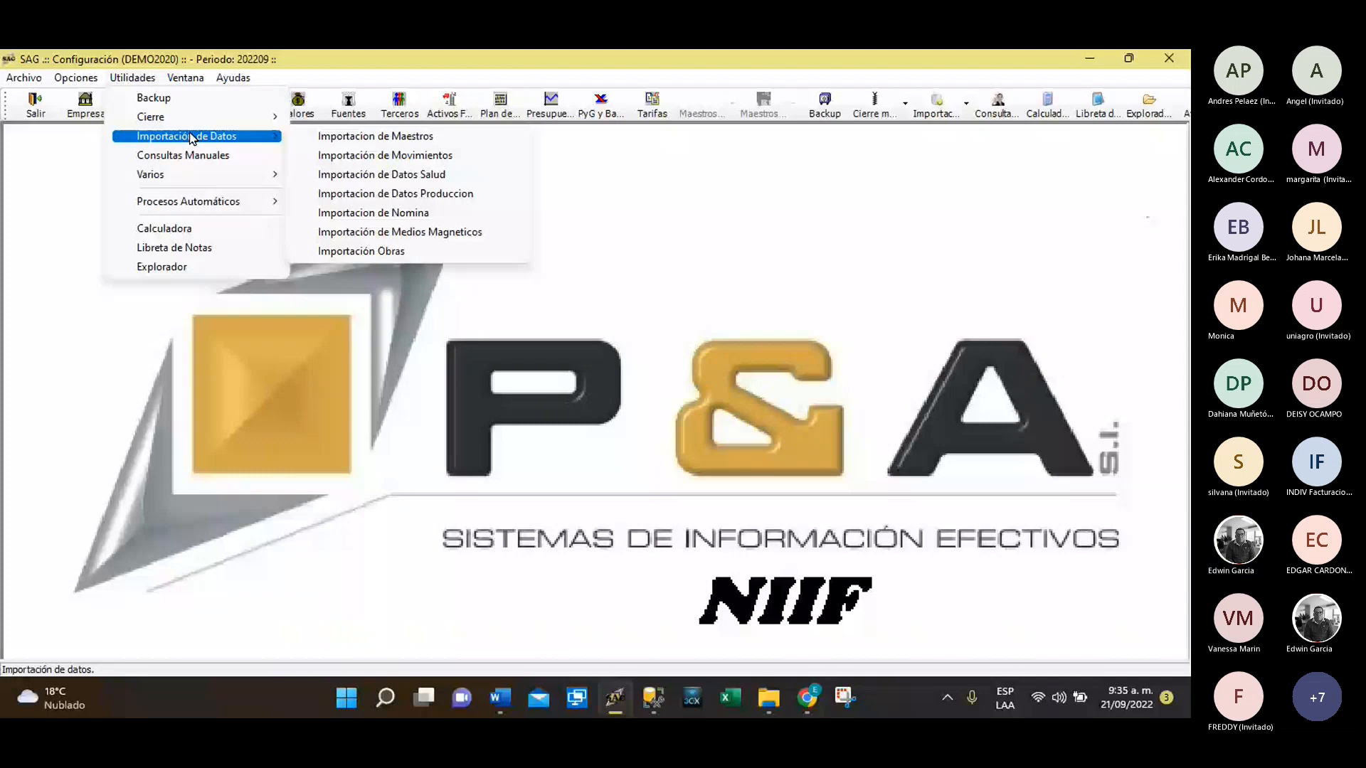
click(378, 156)
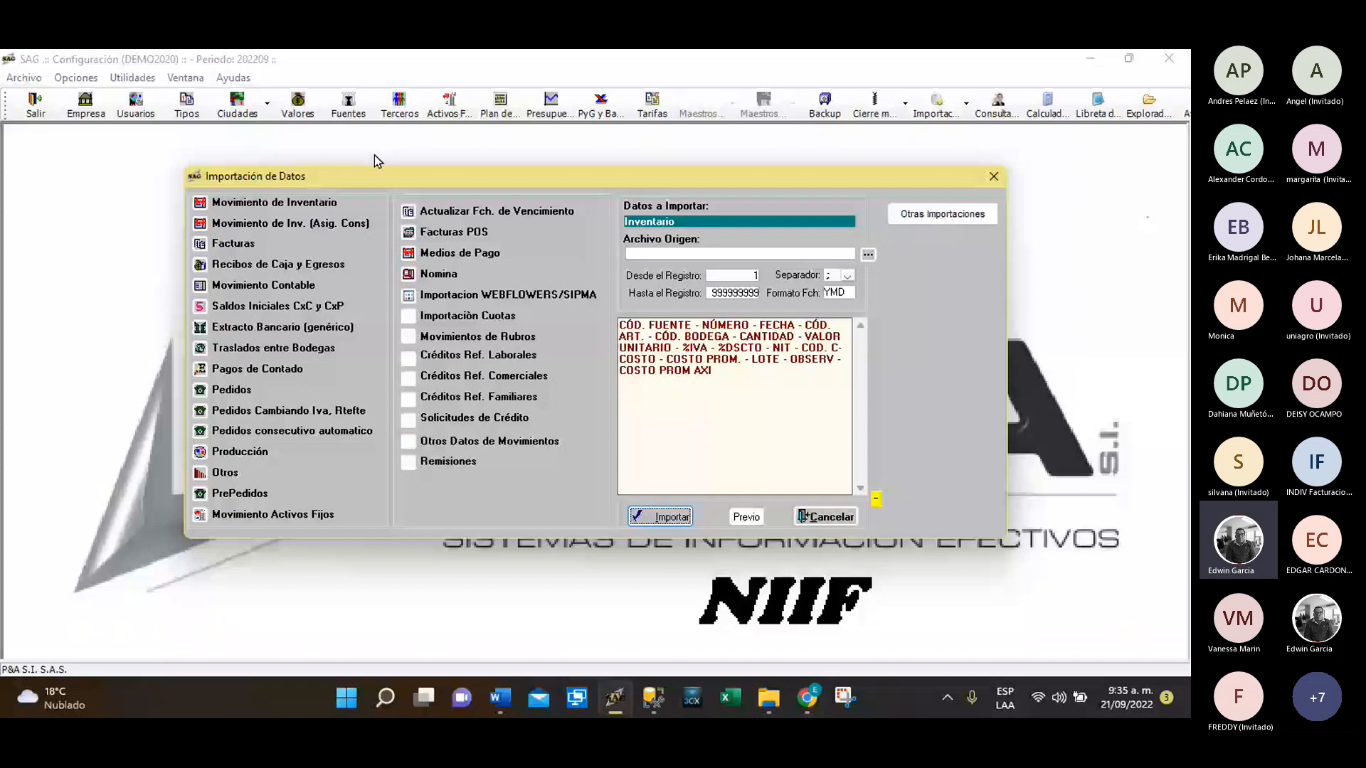
click(439, 274)
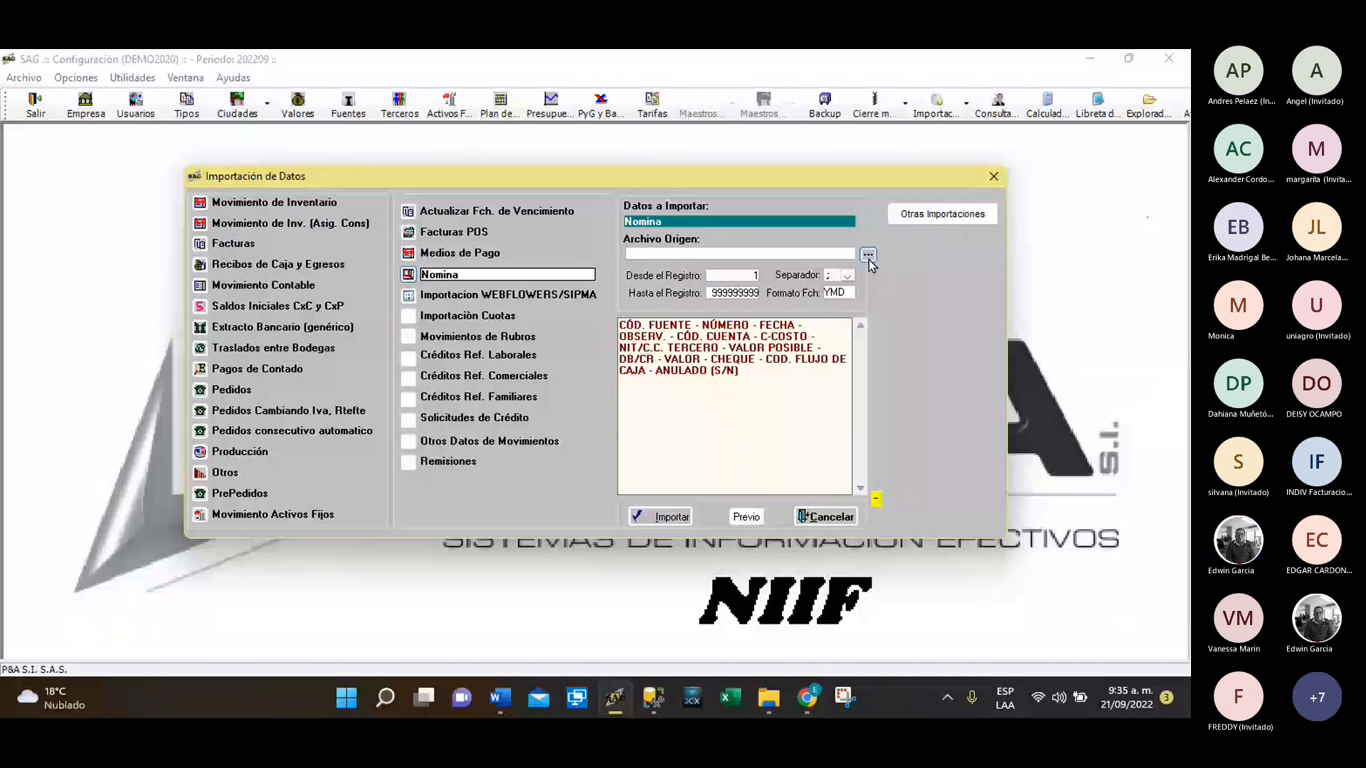
Select IMPORTACION DE NOMINA MVTO CONTABLE 2022 from Escritorio as the CSV source file
click(868, 255)
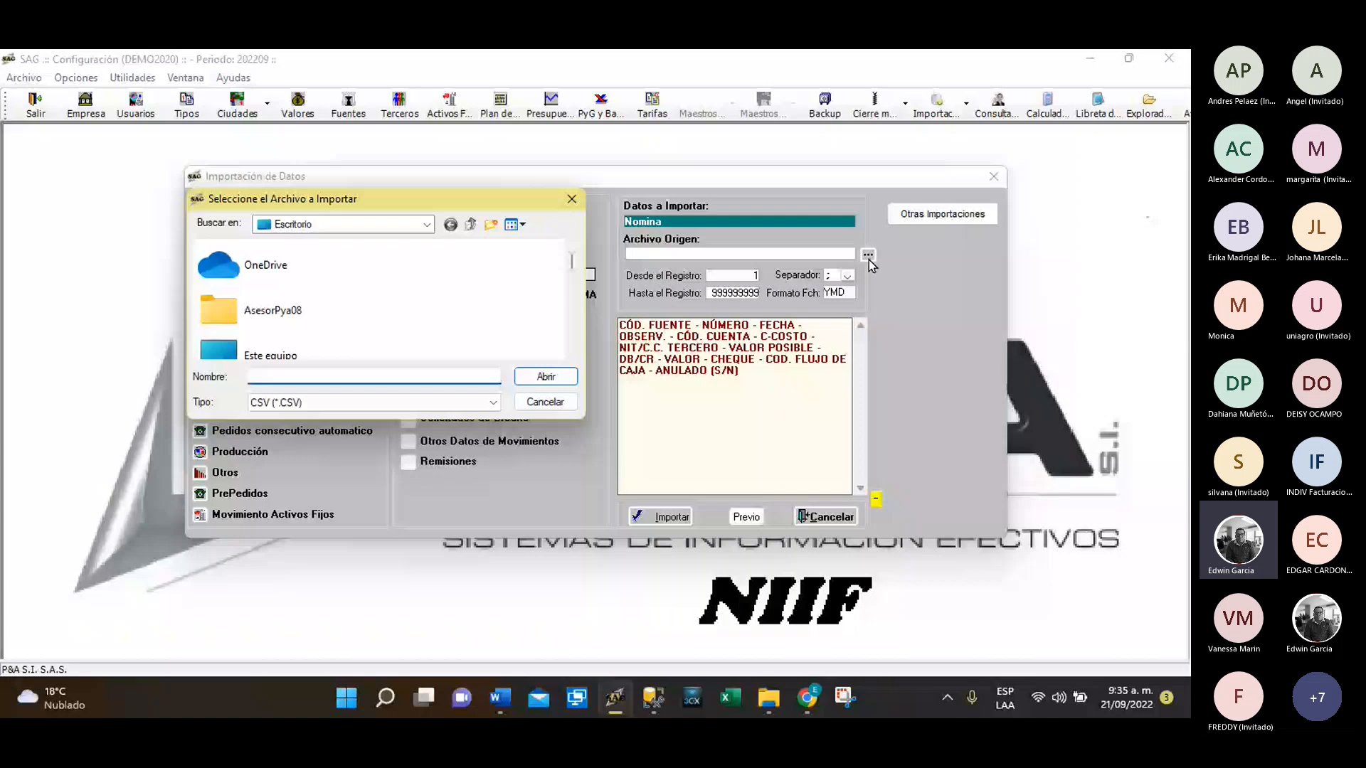
click(572, 352)
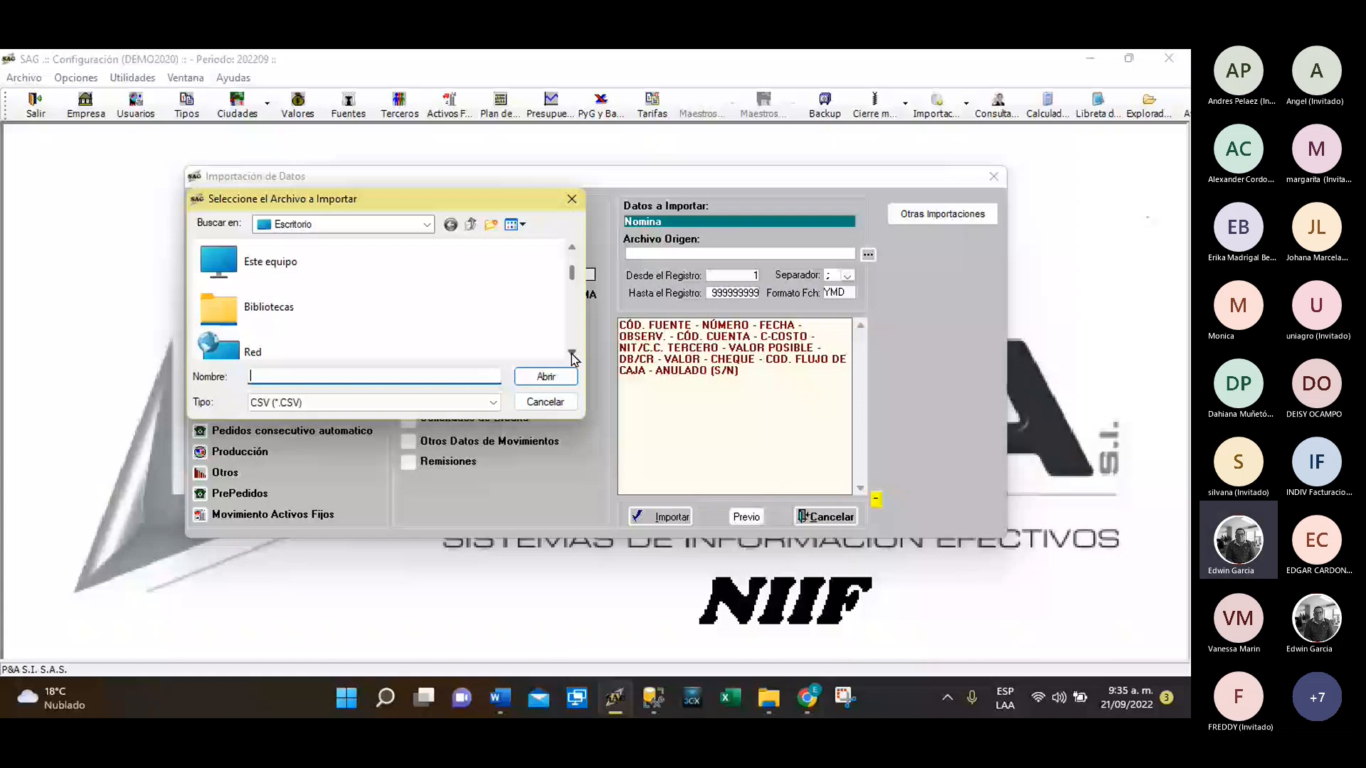
scroll(572, 352, down, 5)
click(360, 290)
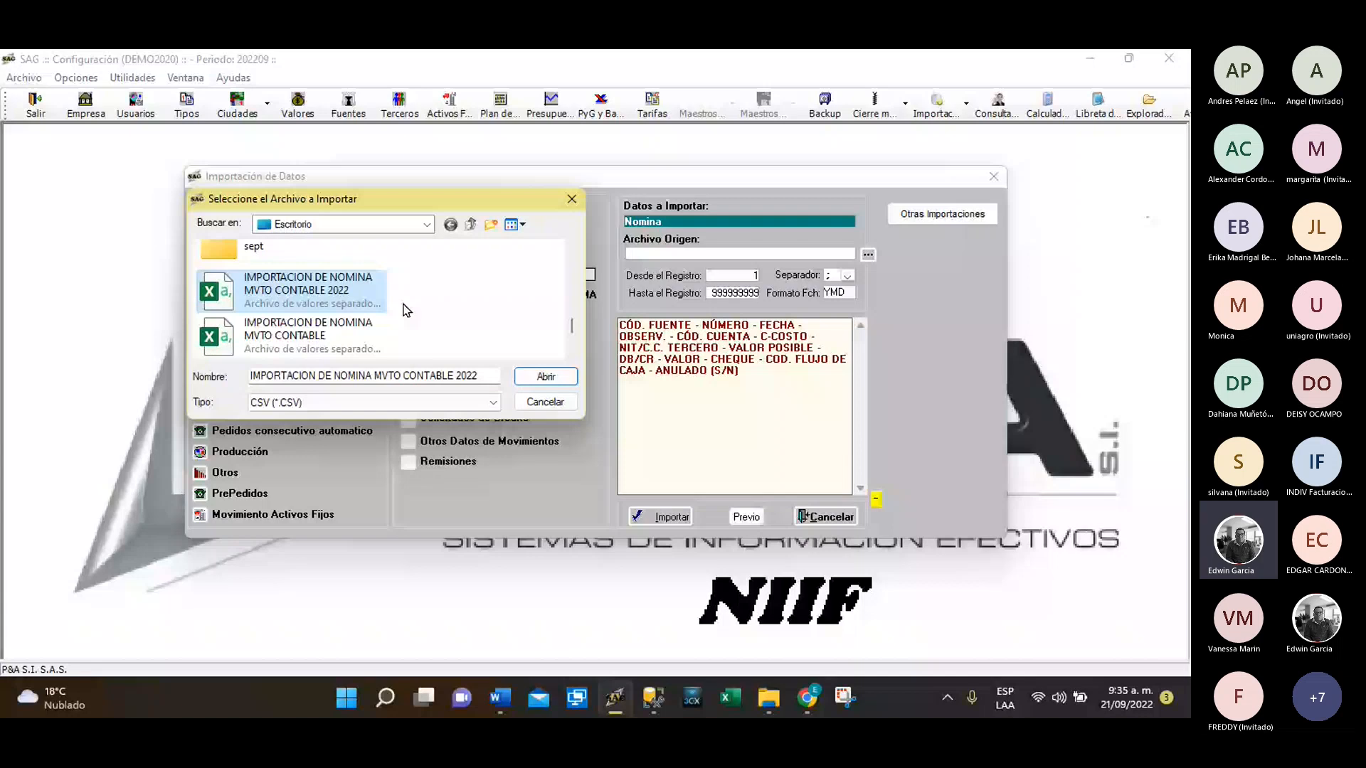
click(547, 377)
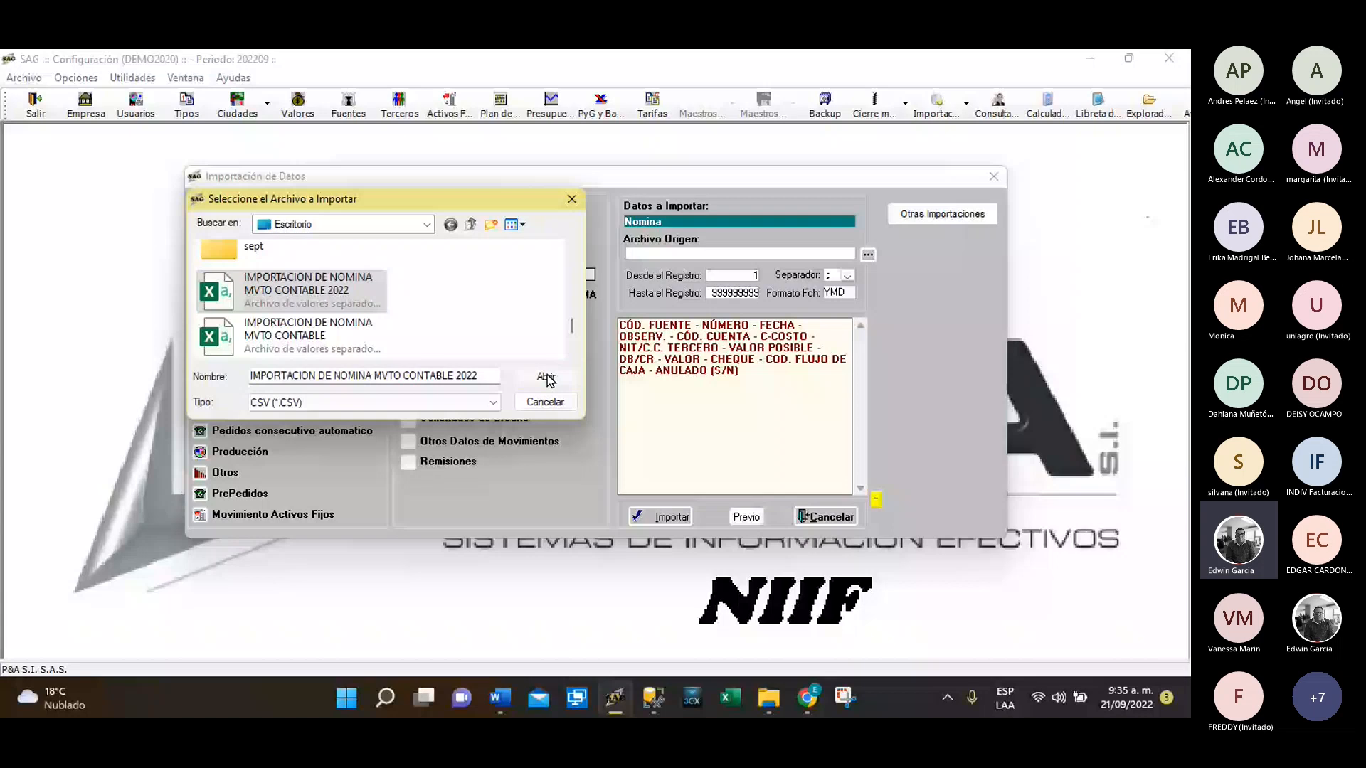
click(547, 378)
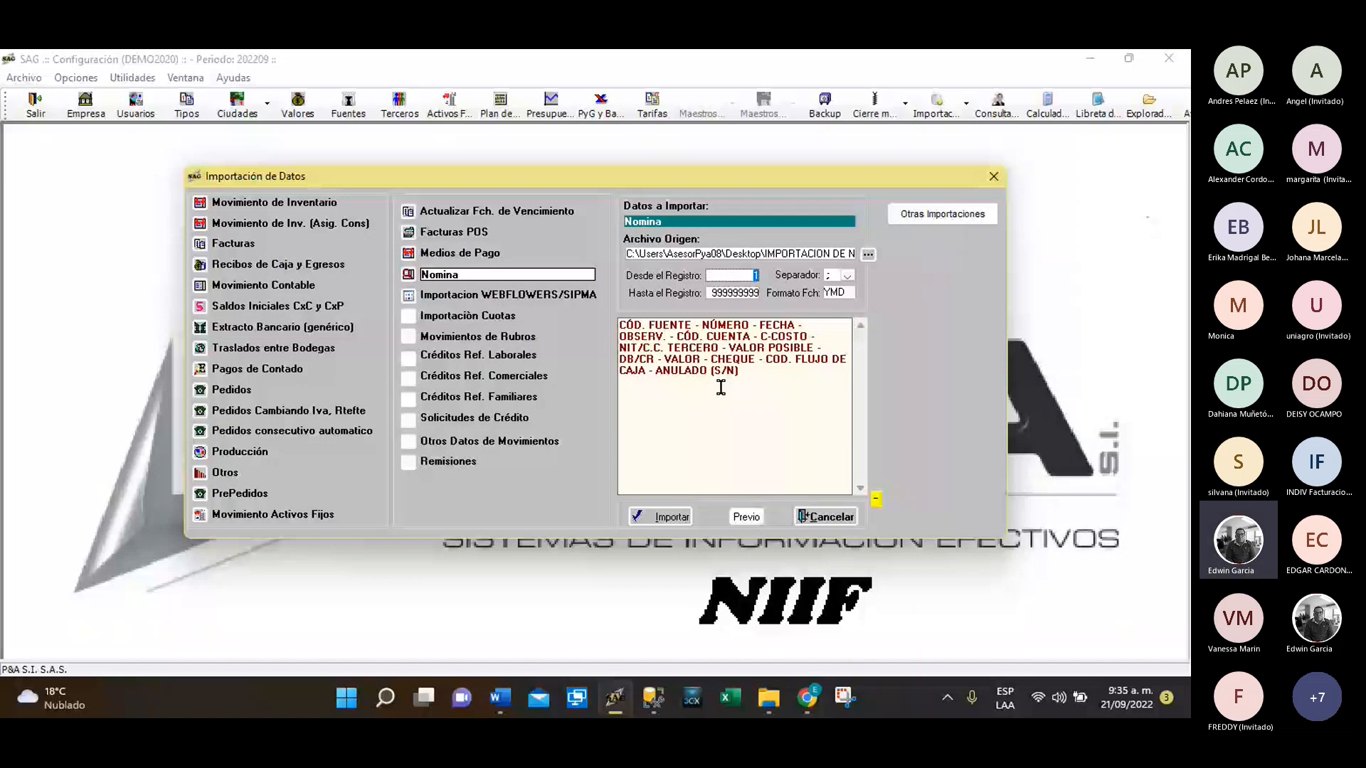
Set the starting record to 3 and the date format to DMY, and try importing without summing similar employee accounts
text(3)
key(Tab)
key(Tab)
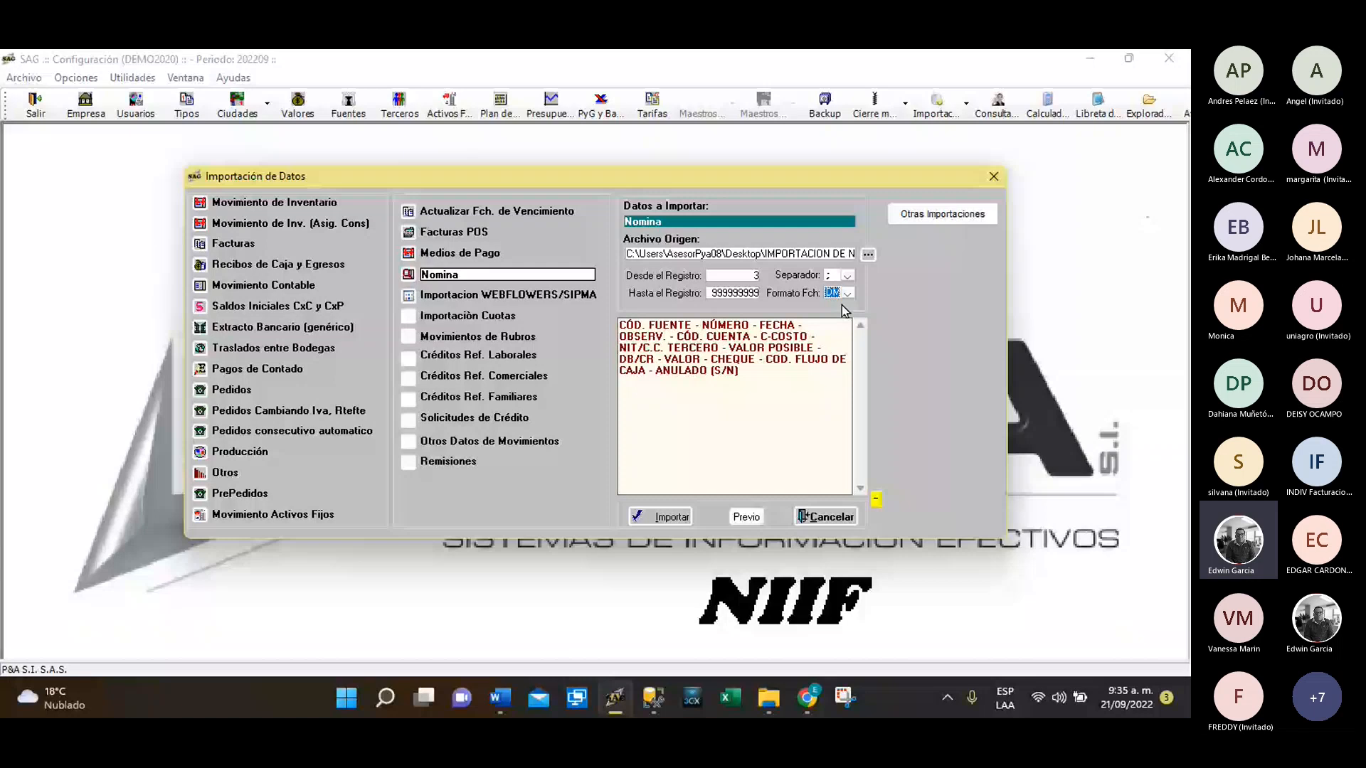
click(662, 517)
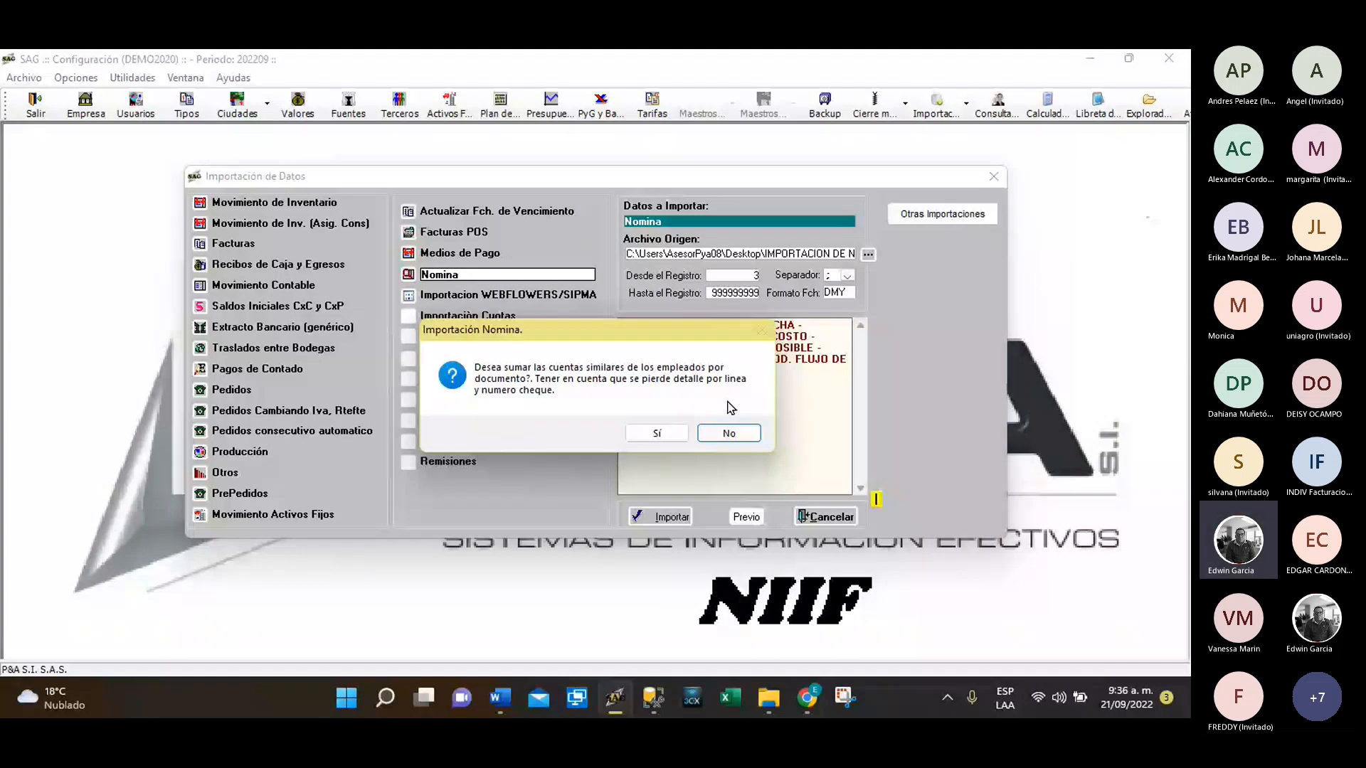
click(727, 434)
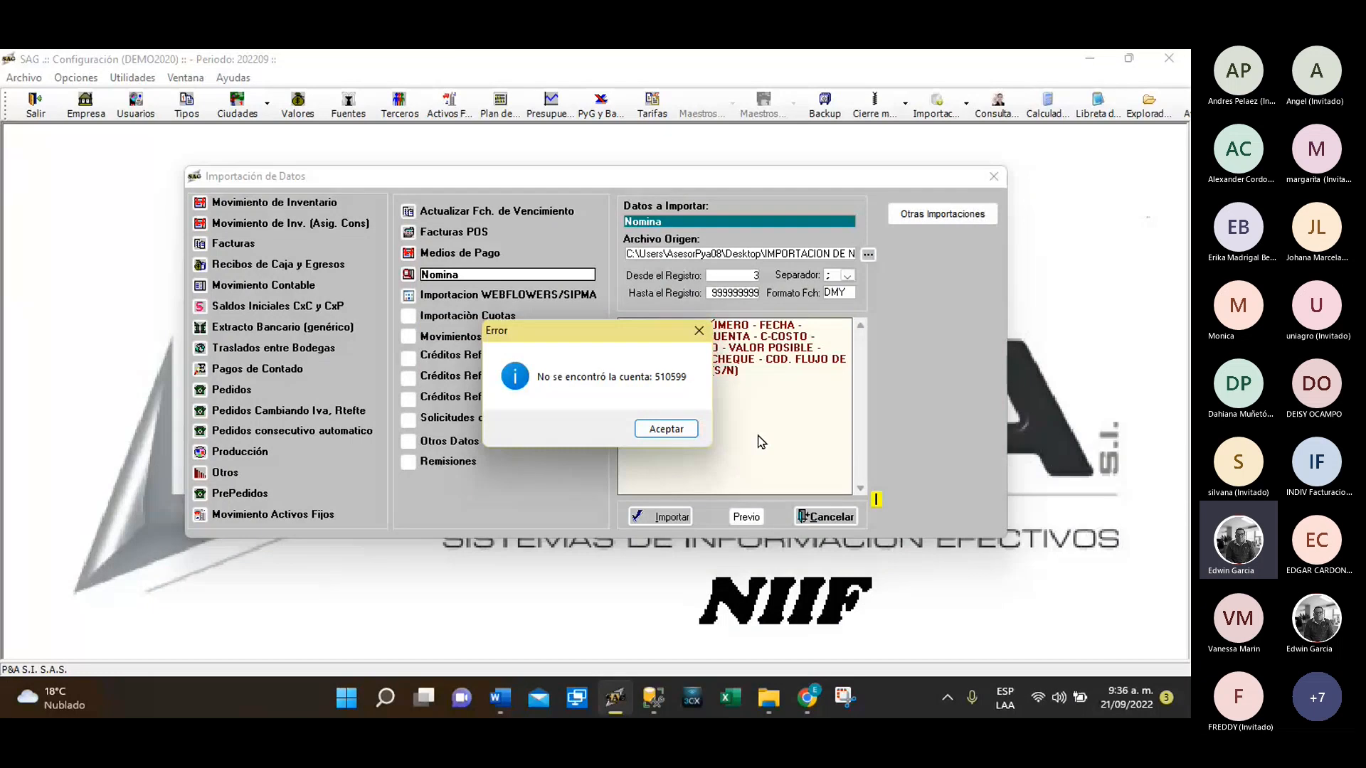
Capture the import error message with Herramienta Recortes, enlarge the snip for reading and minimize the tool
click(845, 698)
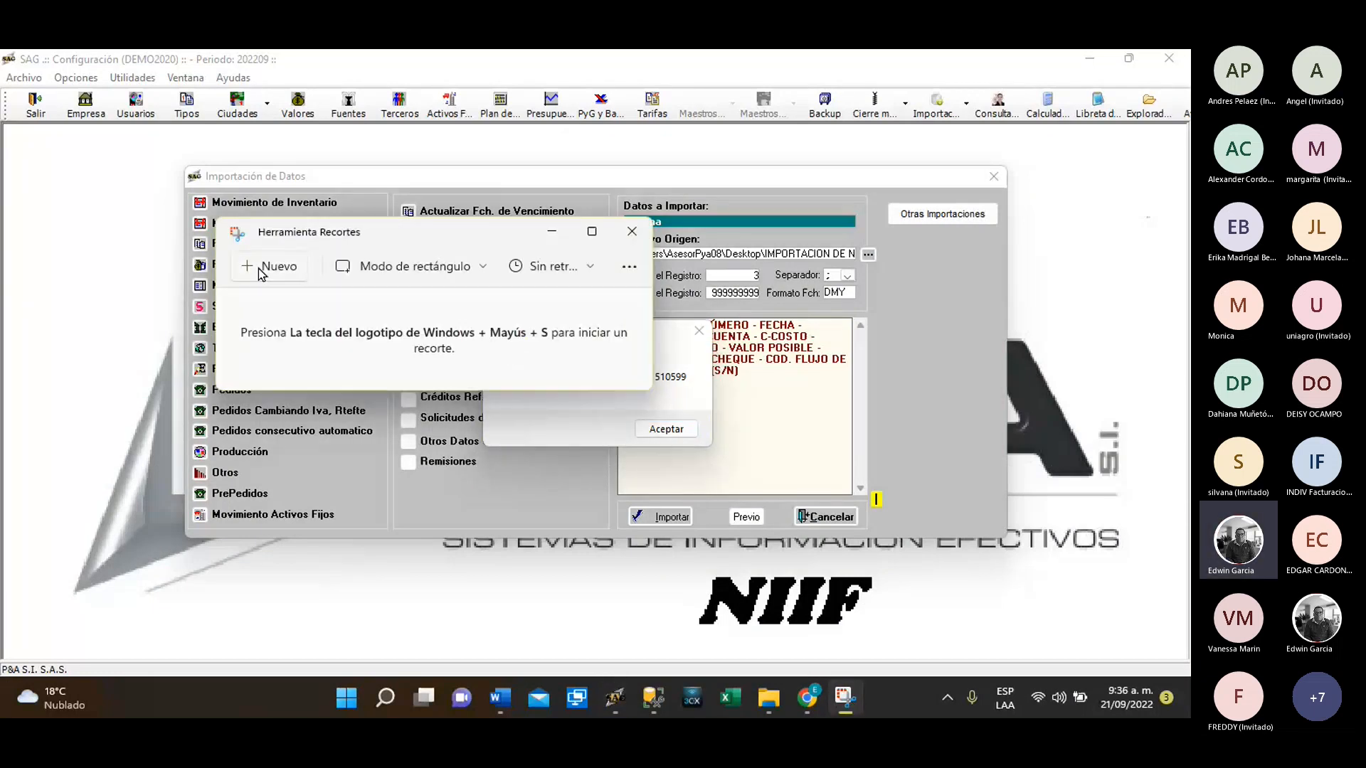
click(268, 266)
drag(429, 244, 782, 517)
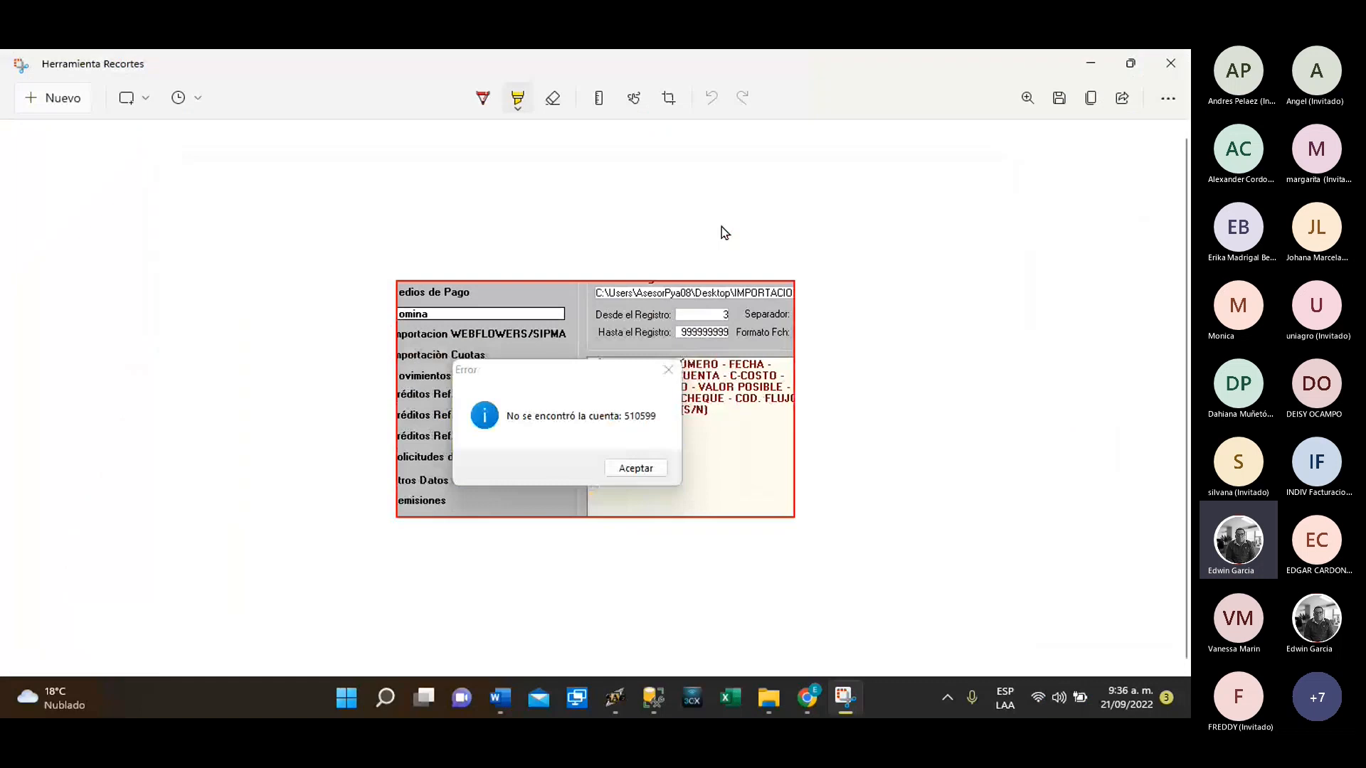
click(1027, 97)
drag(939, 180, 993, 178)
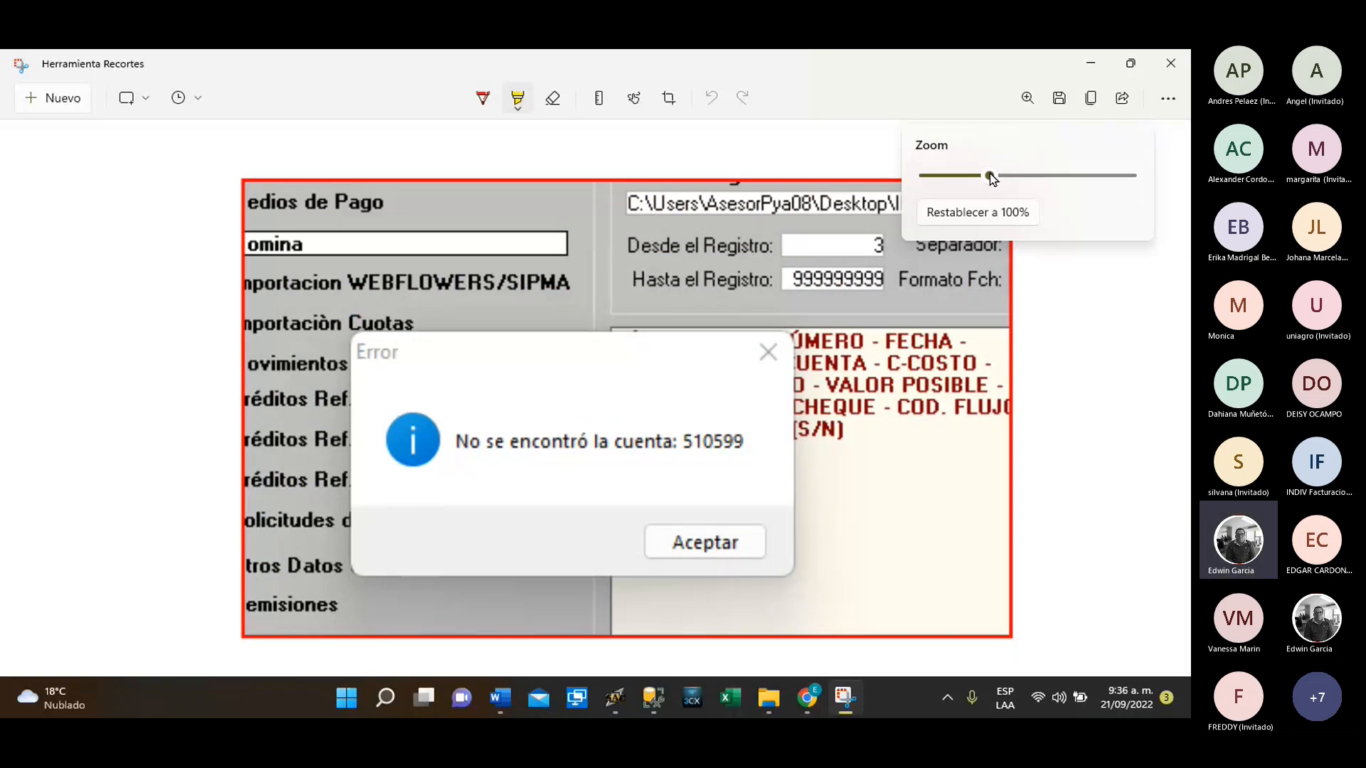
click(1091, 63)
Dismiss the import errors, set the last record to 8 and import the payroll without summing similar employee accounts
click(672, 425)
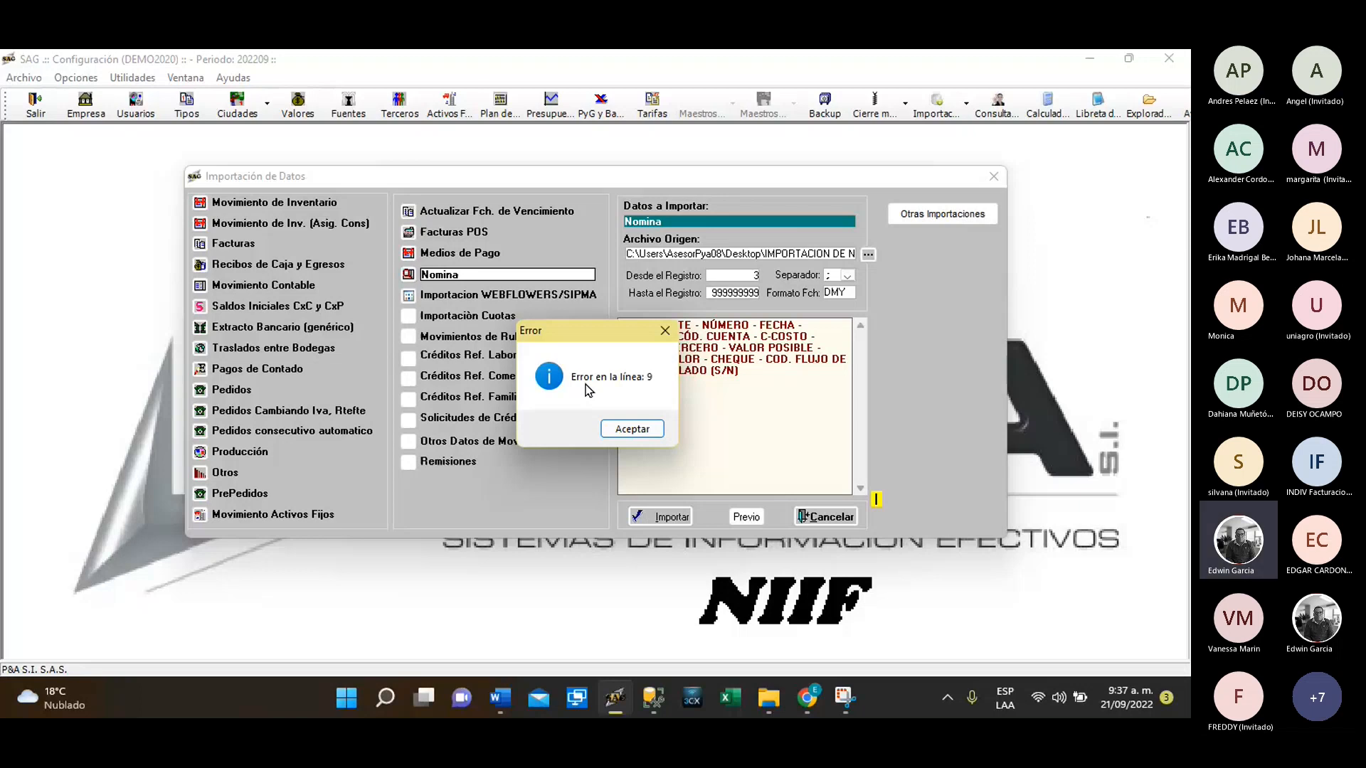
click(632, 430)
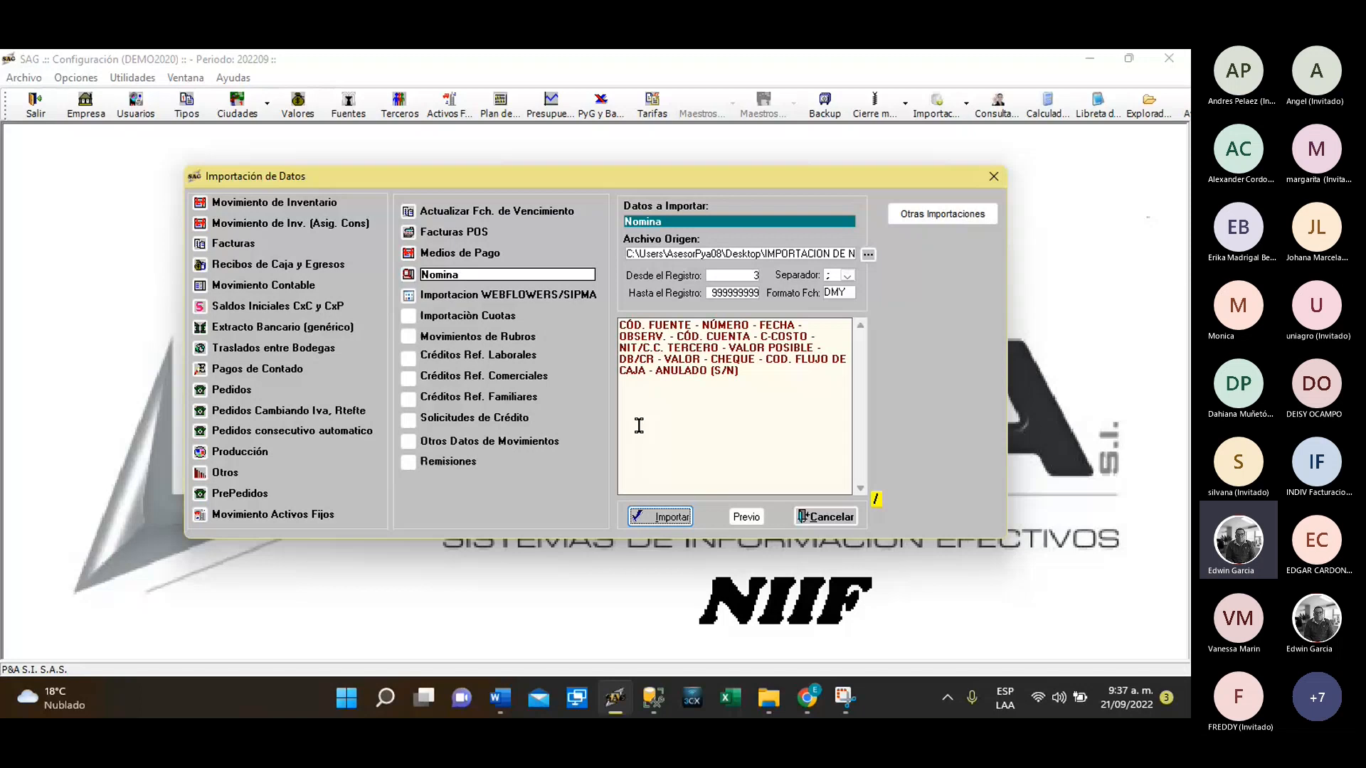
double_click(754, 293)
text(8)
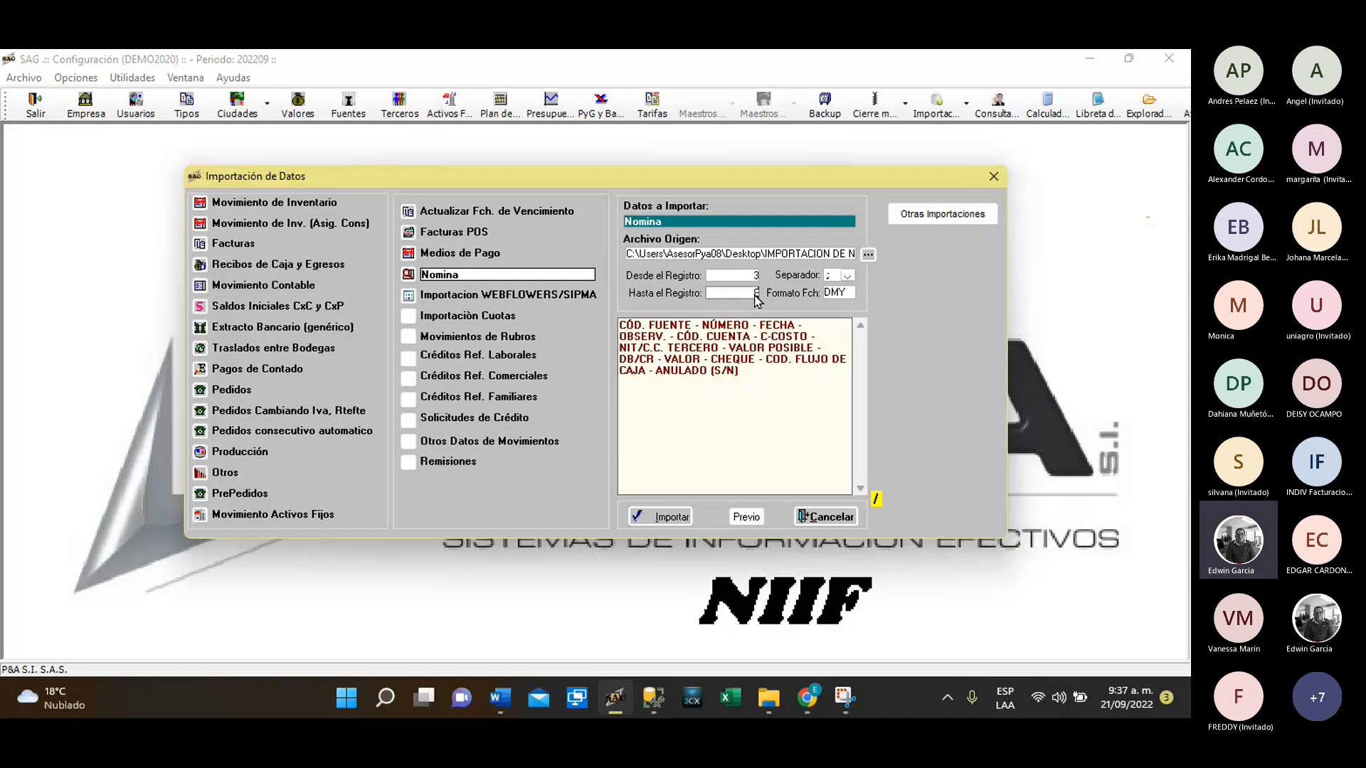
click(663, 524)
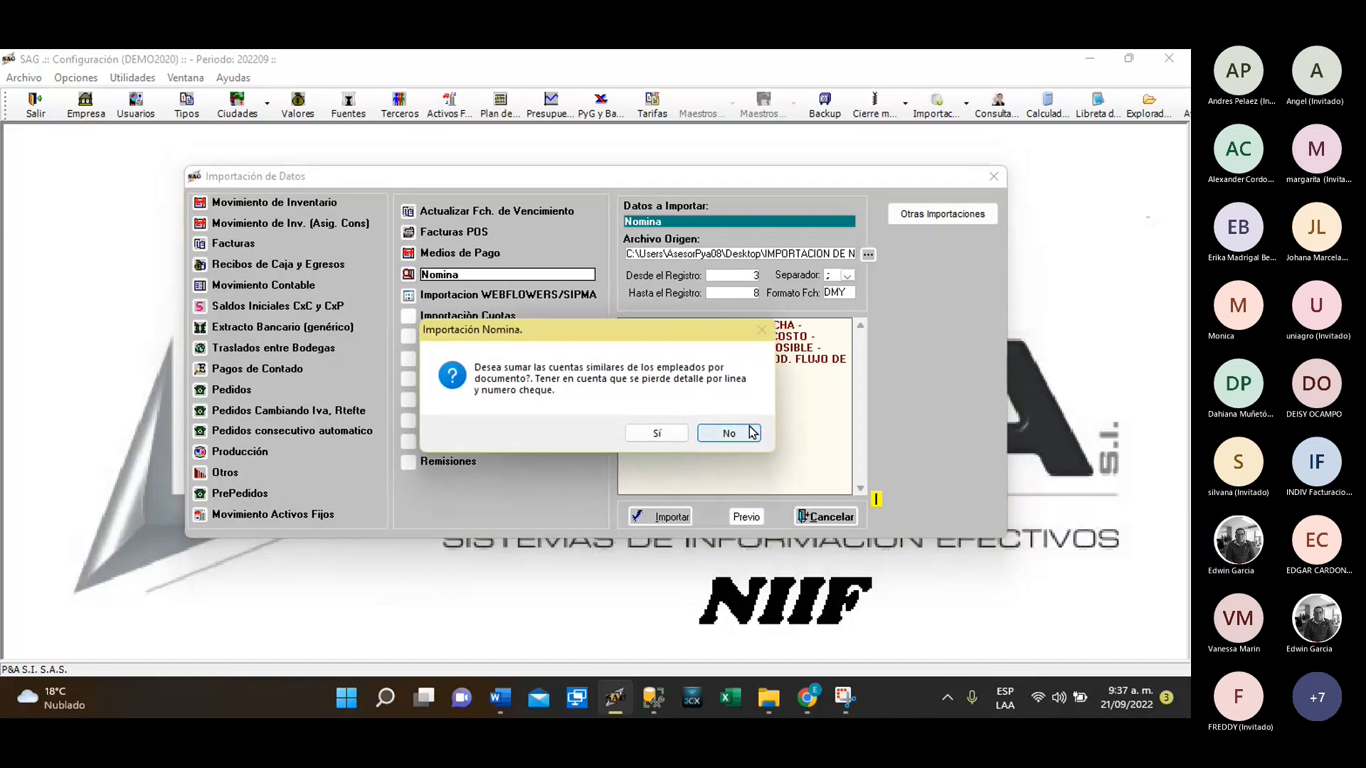
click(751, 432)
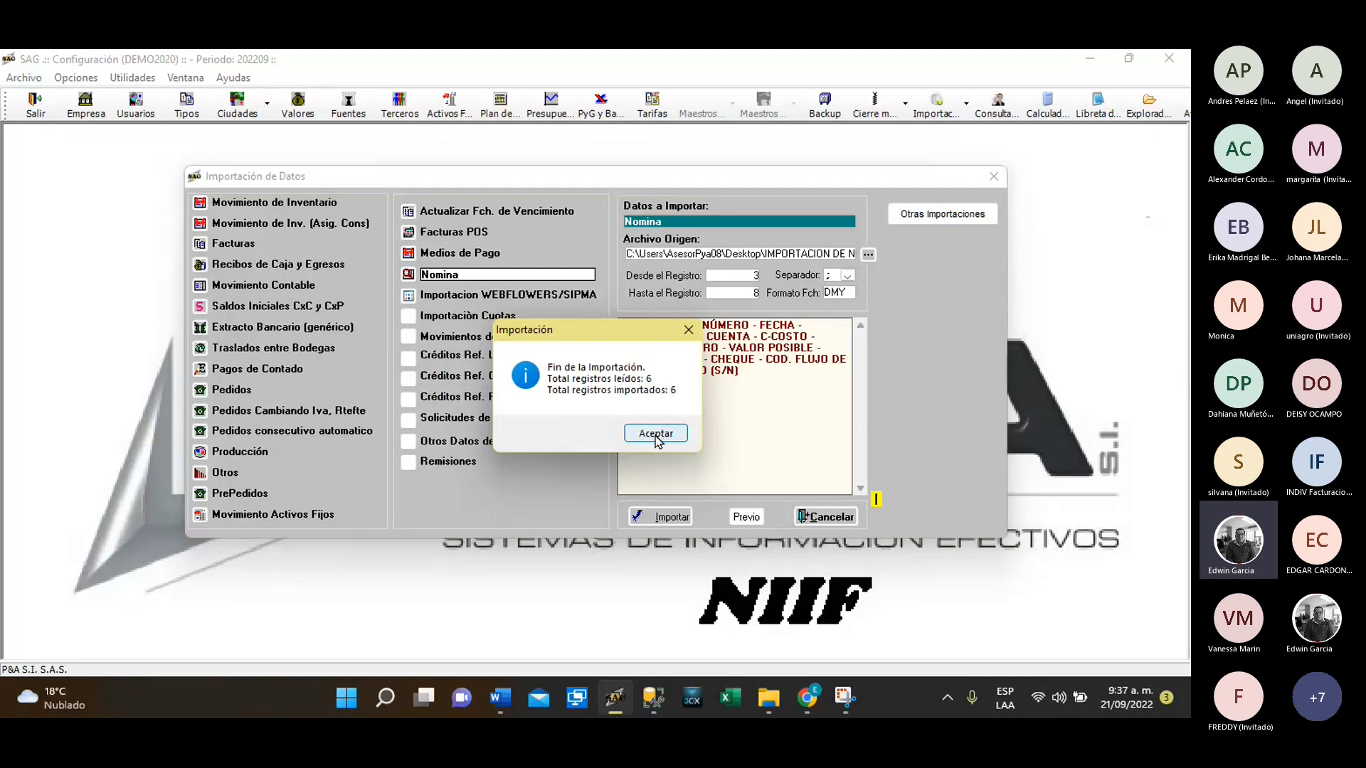
click(656, 436)
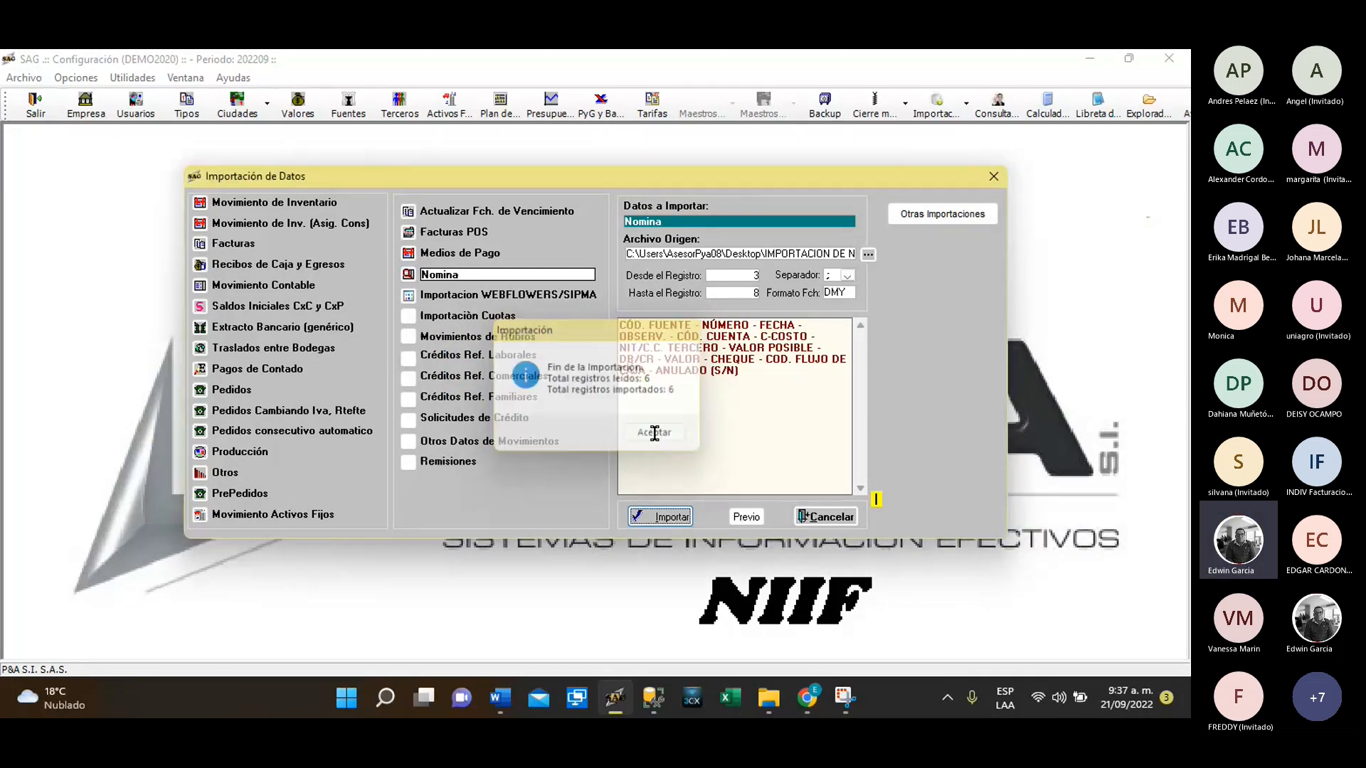
Leave Configuración, open Asientos Contables in Operación and display the local accounting detail of payroll document NM 1
click(830, 518)
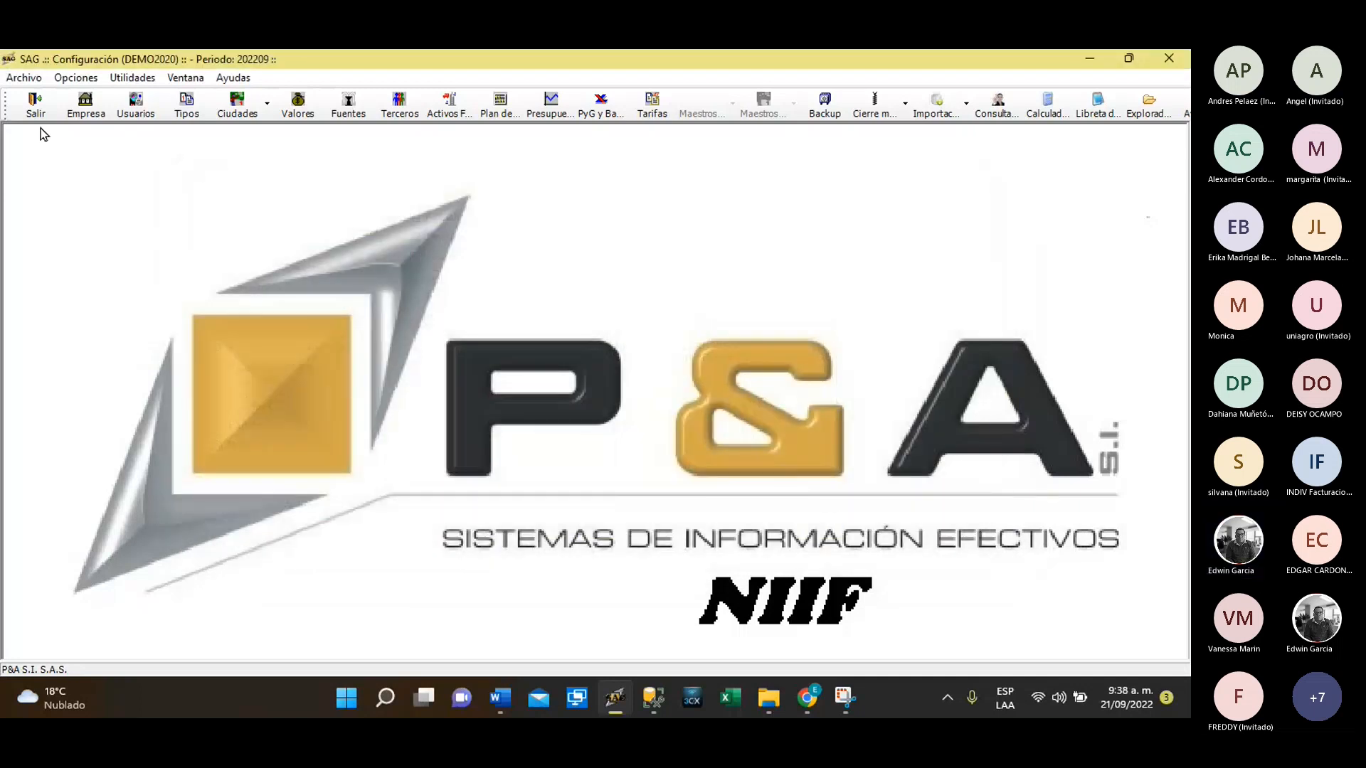
click(31, 107)
click(971, 513)
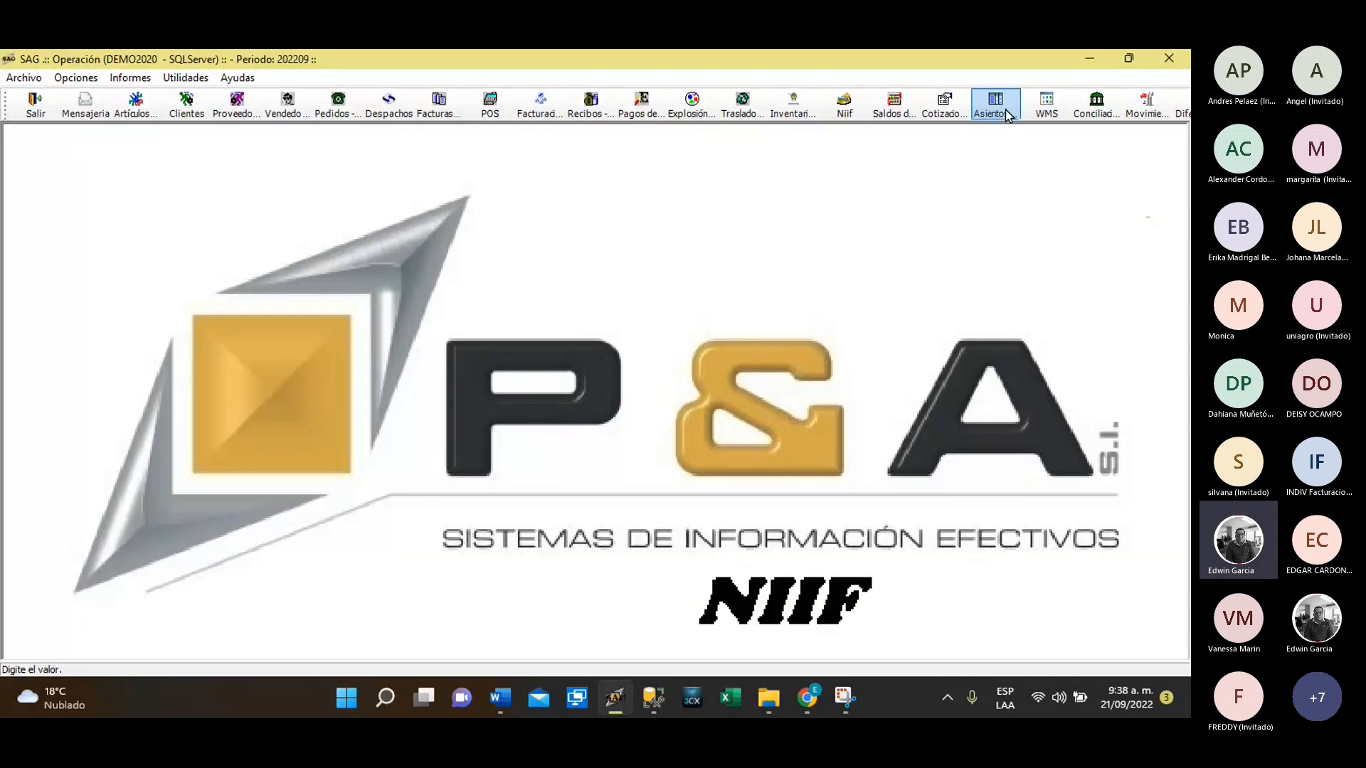
click(1006, 112)
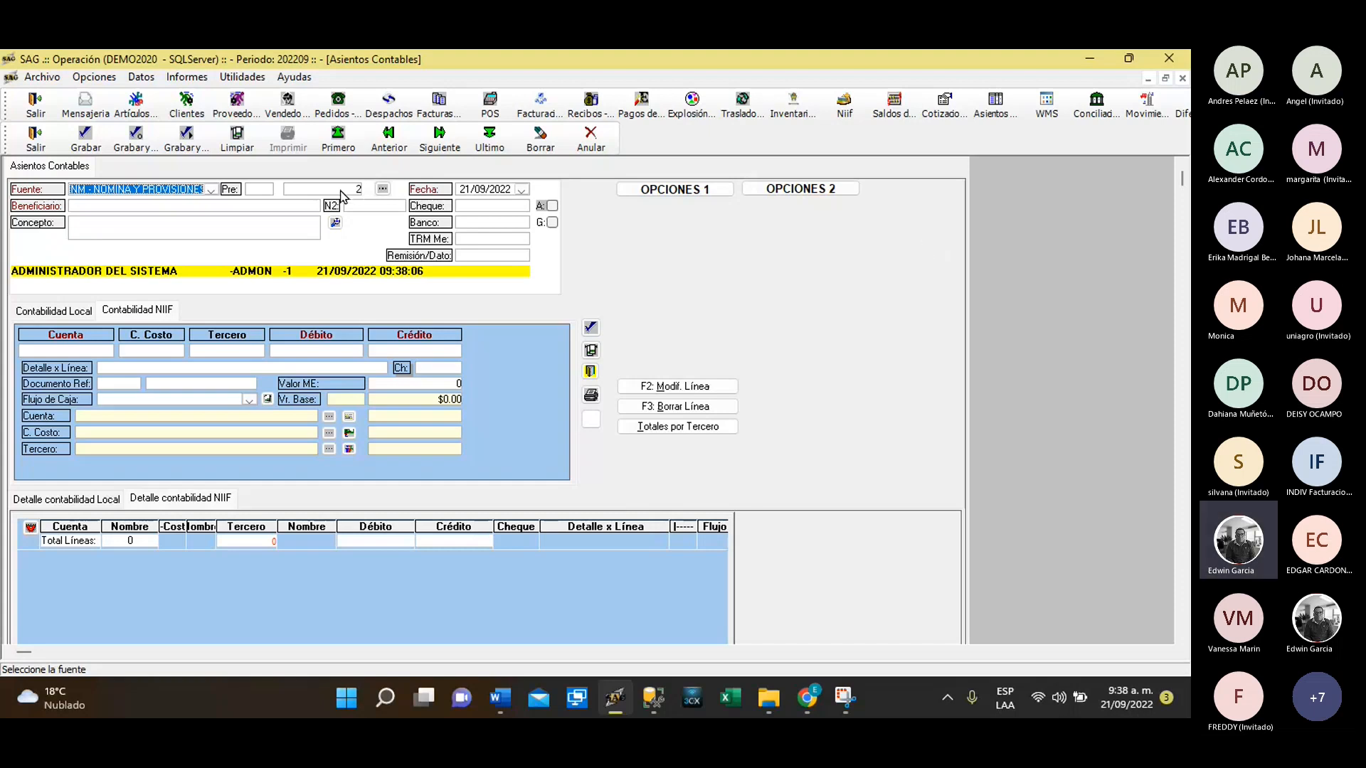
click(379, 133)
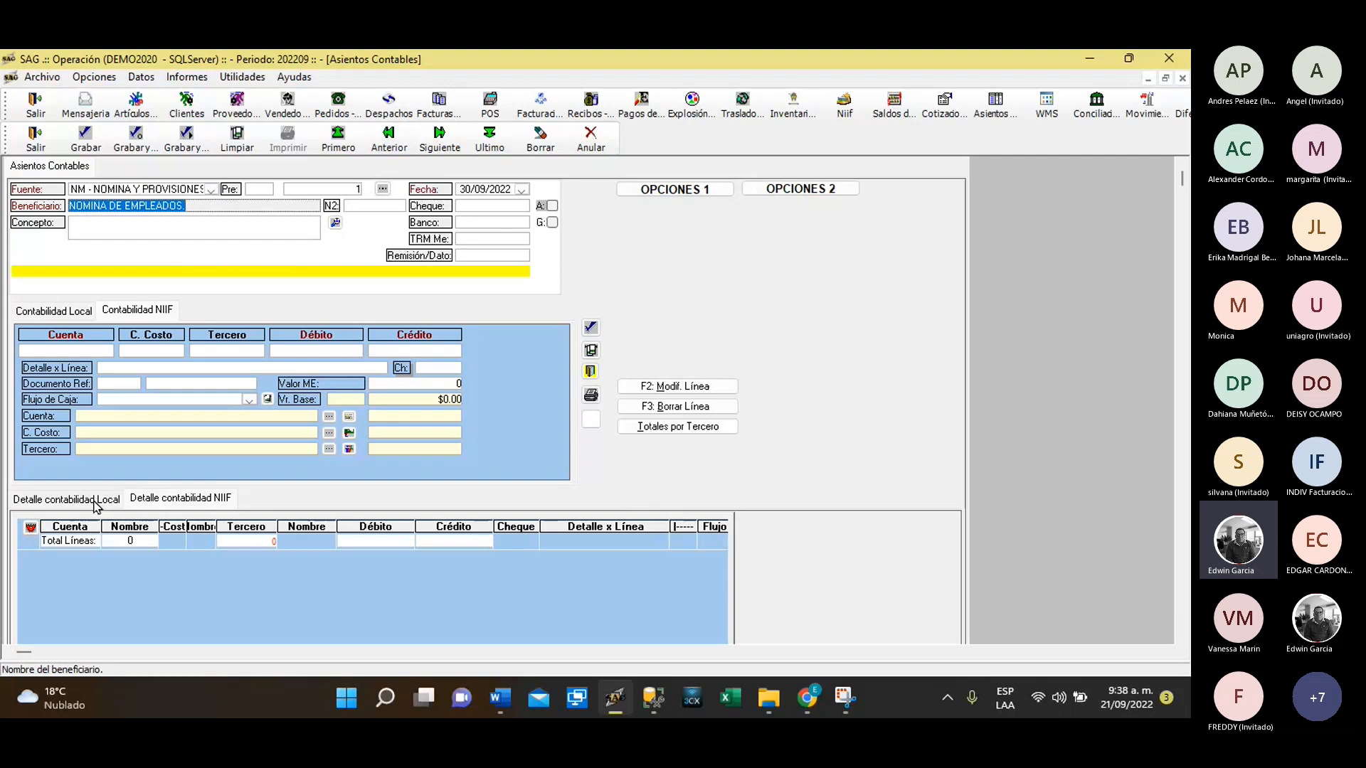
click(94, 502)
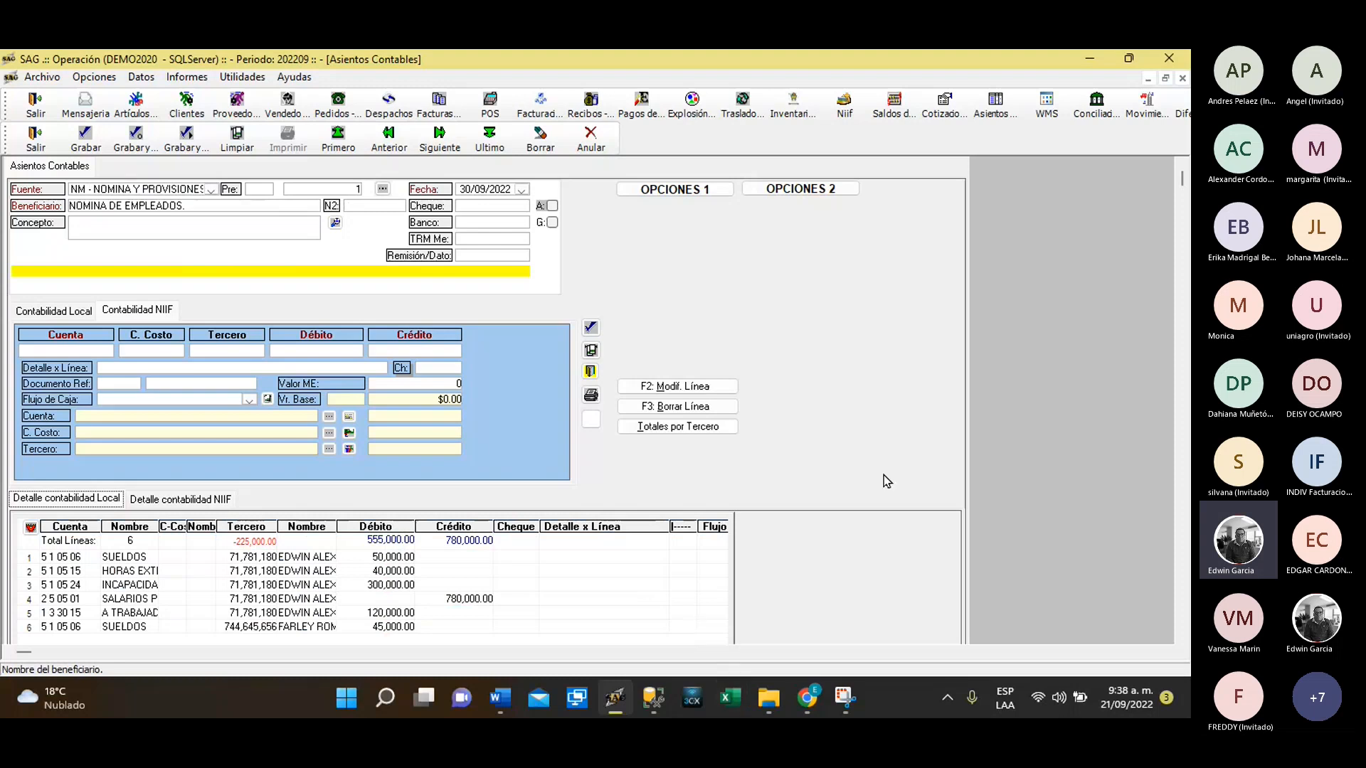
Open the IMPORTACION DE NOMINA MVTO CONTABLE 2022 CSV from the desktop and resize its window to occupy the right half
click(768, 699)
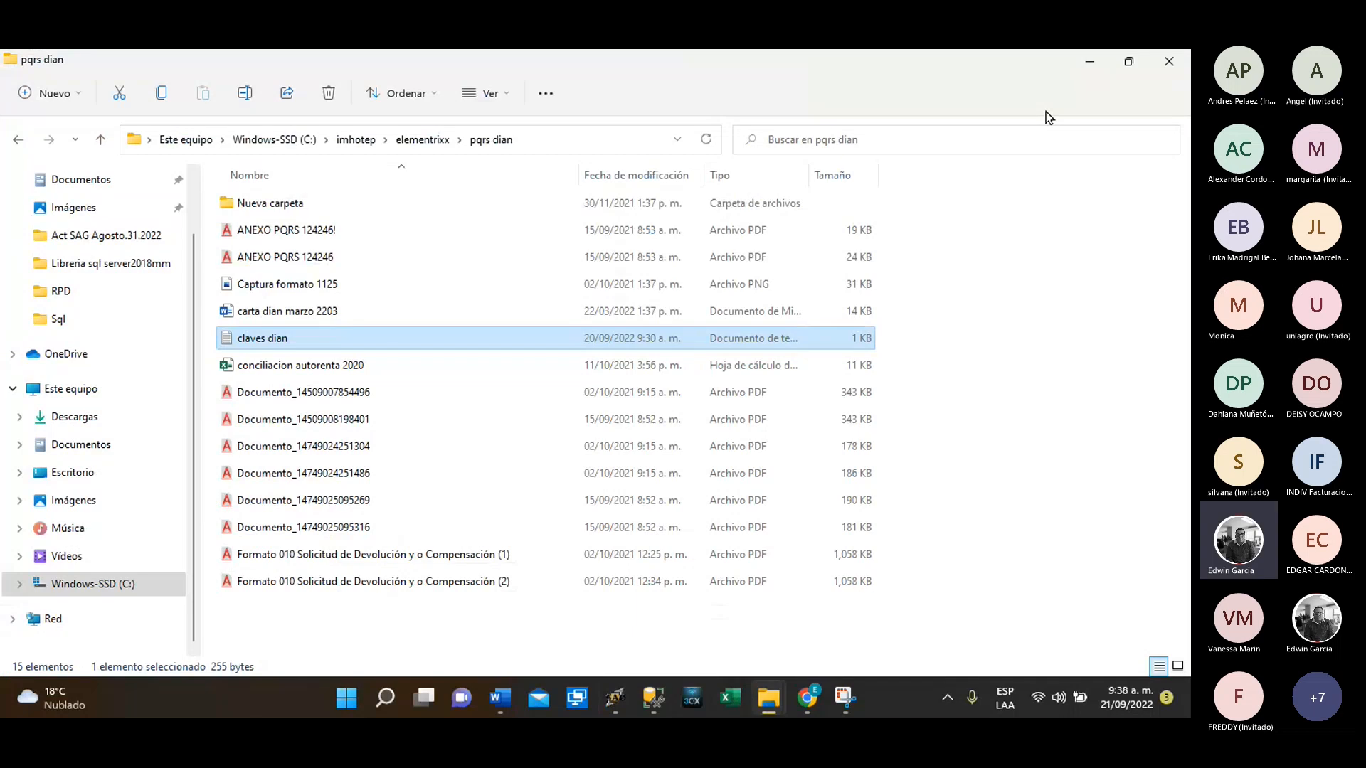
click(1096, 54)
click(1094, 59)
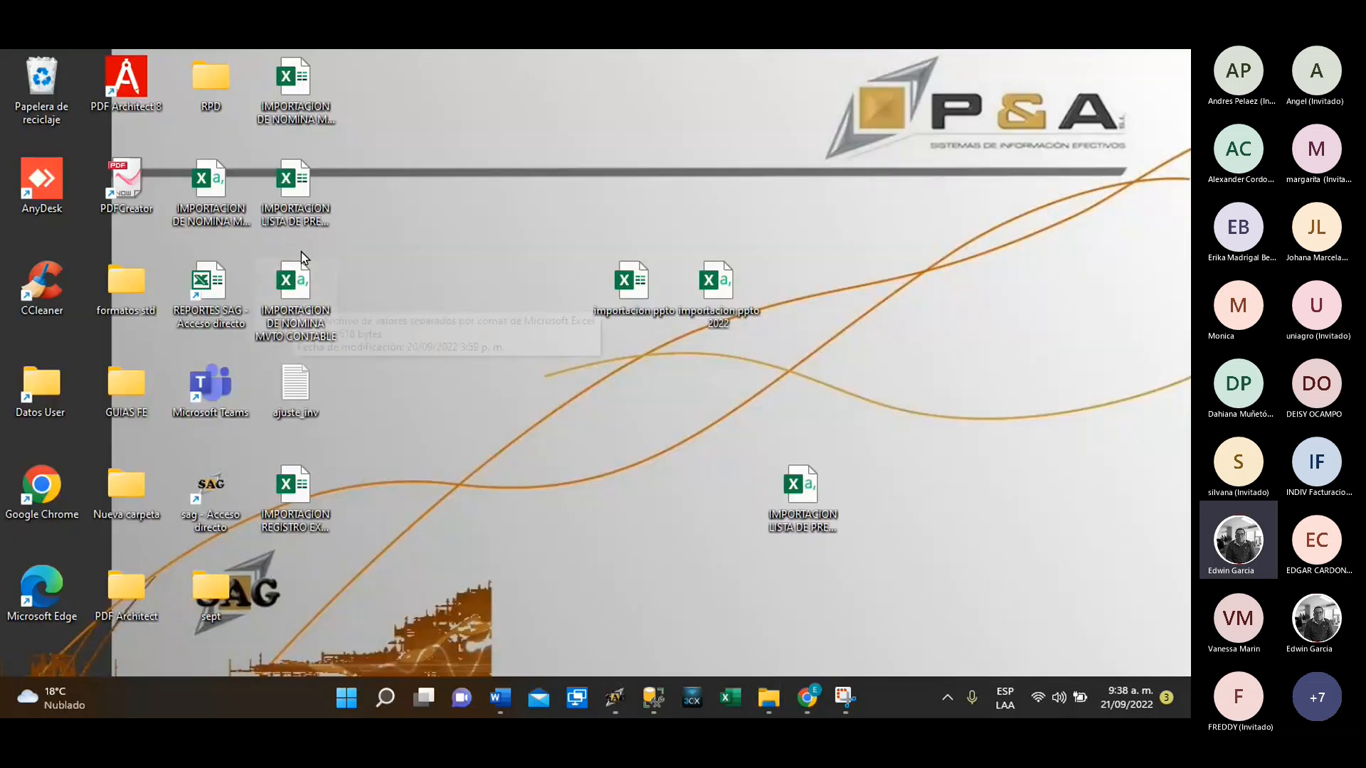
double_click(225, 193)
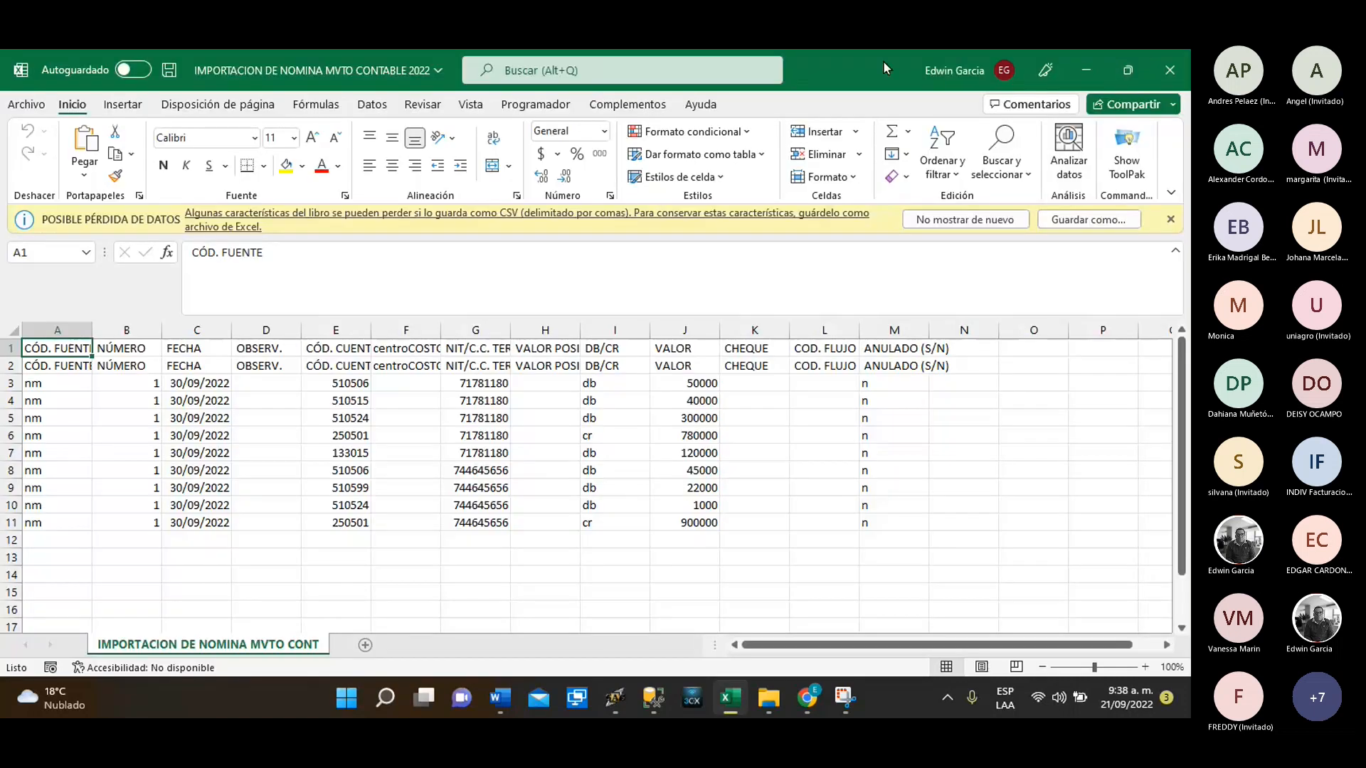
click(1125, 71)
drag(644, 169, 751, 86)
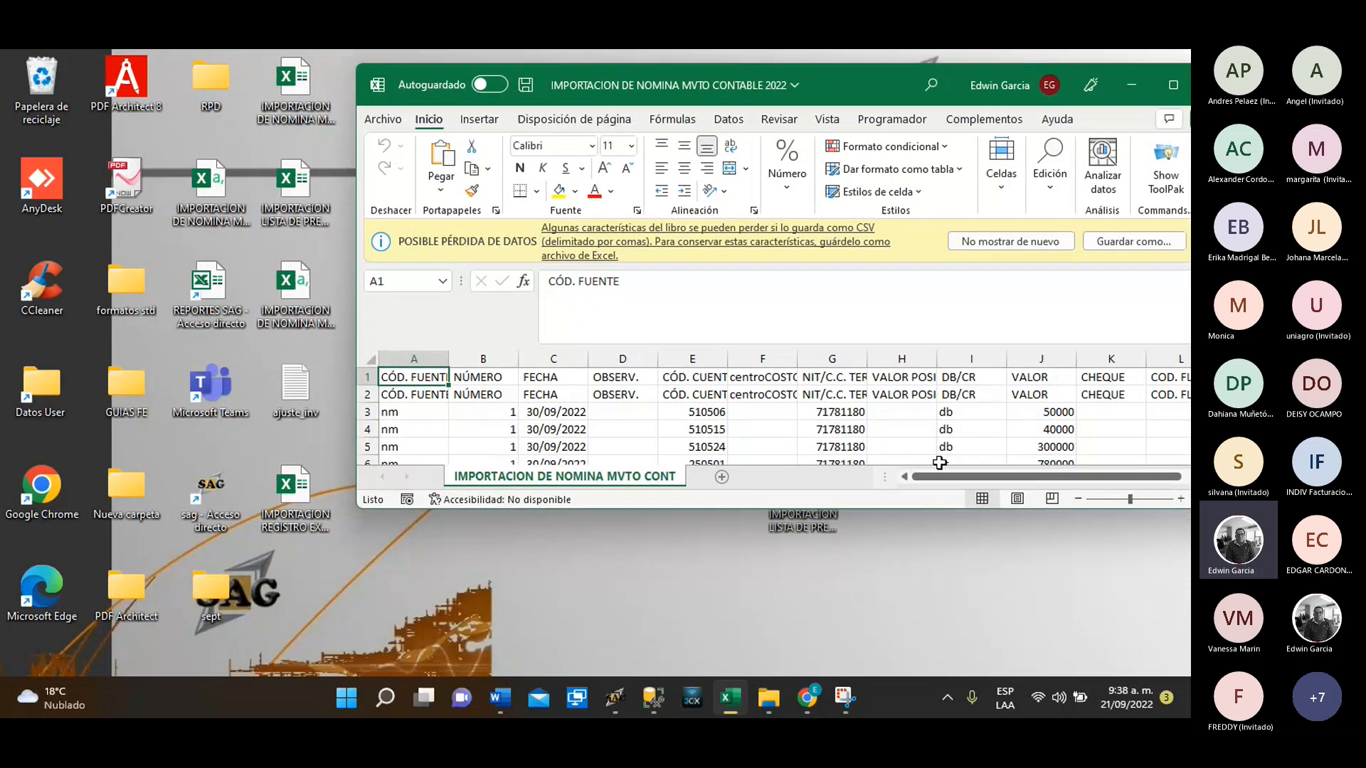
drag(945, 510, 950, 658)
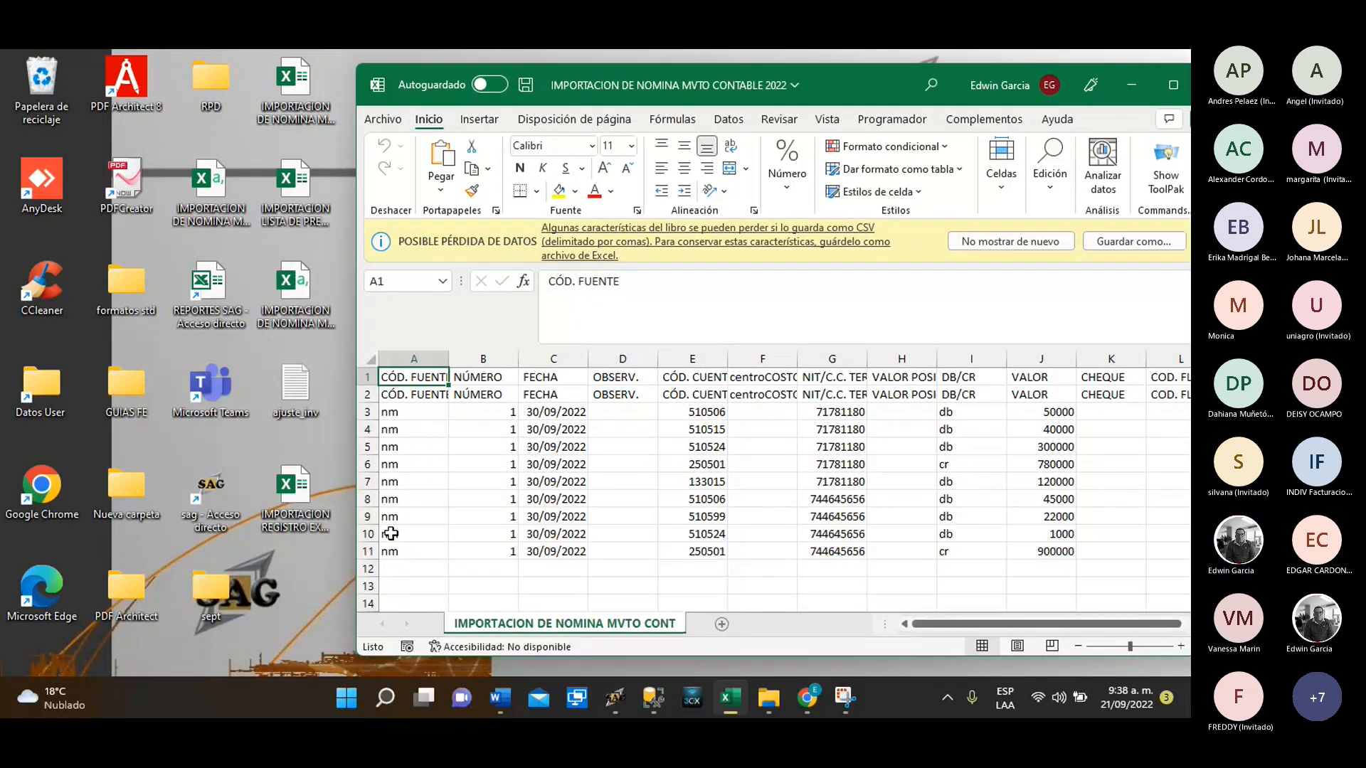
drag(356, 468, 649, 468)
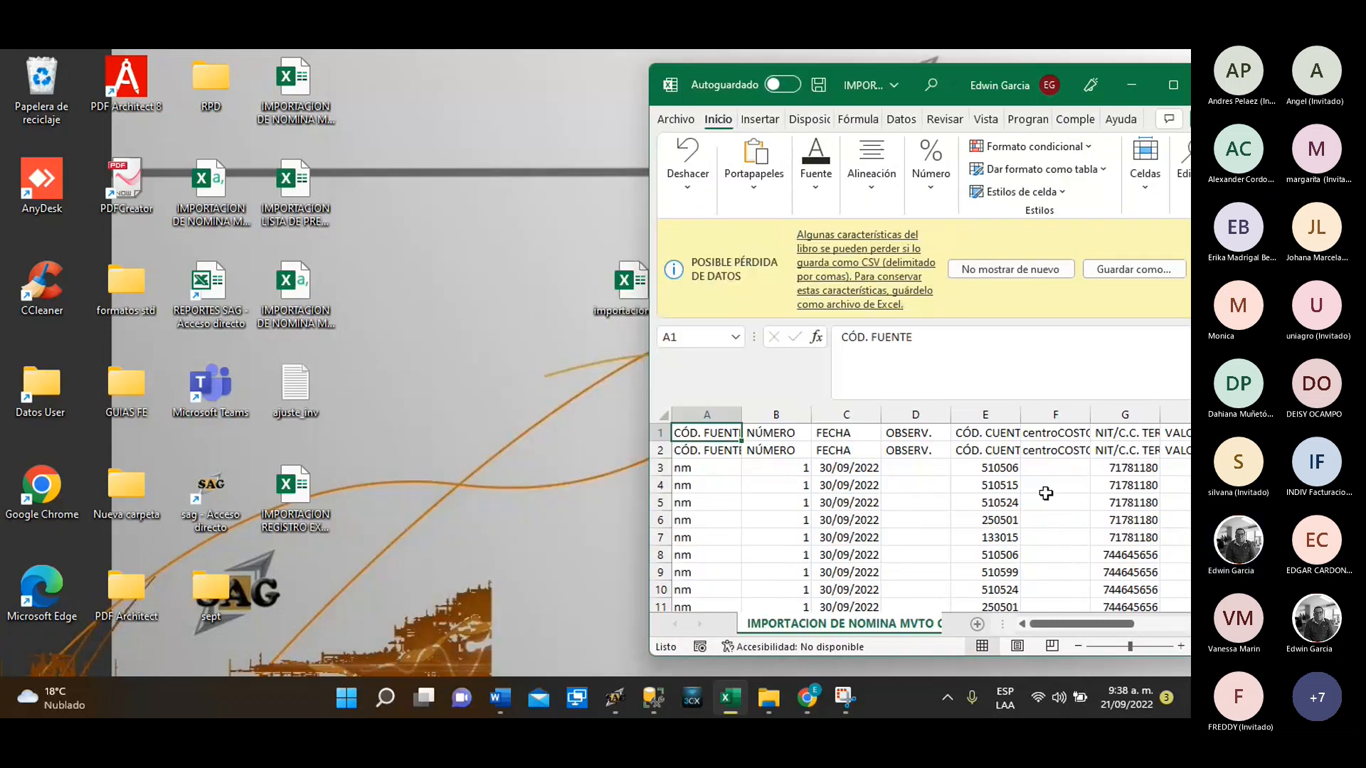
Switch to SAG, restore its window beside the spreadsheet and show the Contabilidad Local section of the entry
click(616, 701)
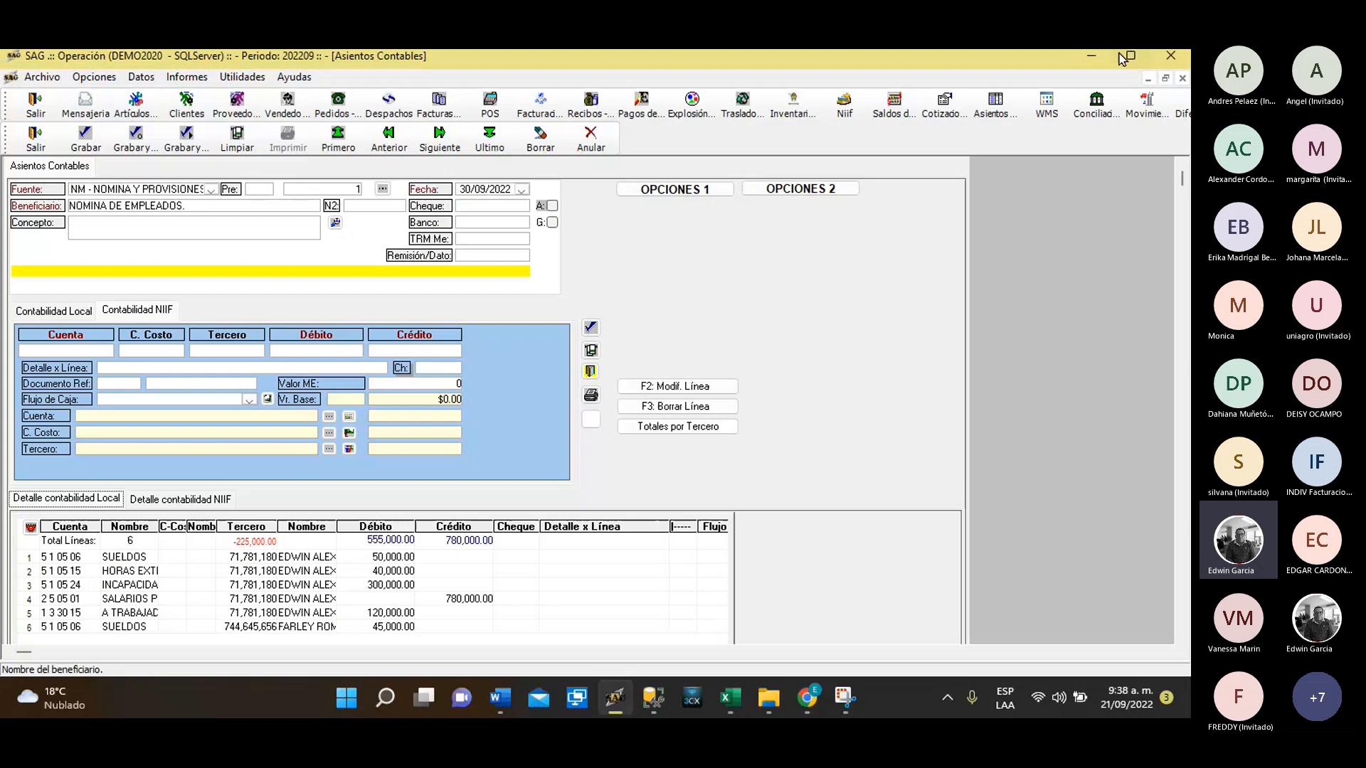
click(1124, 57)
click(63, 324)
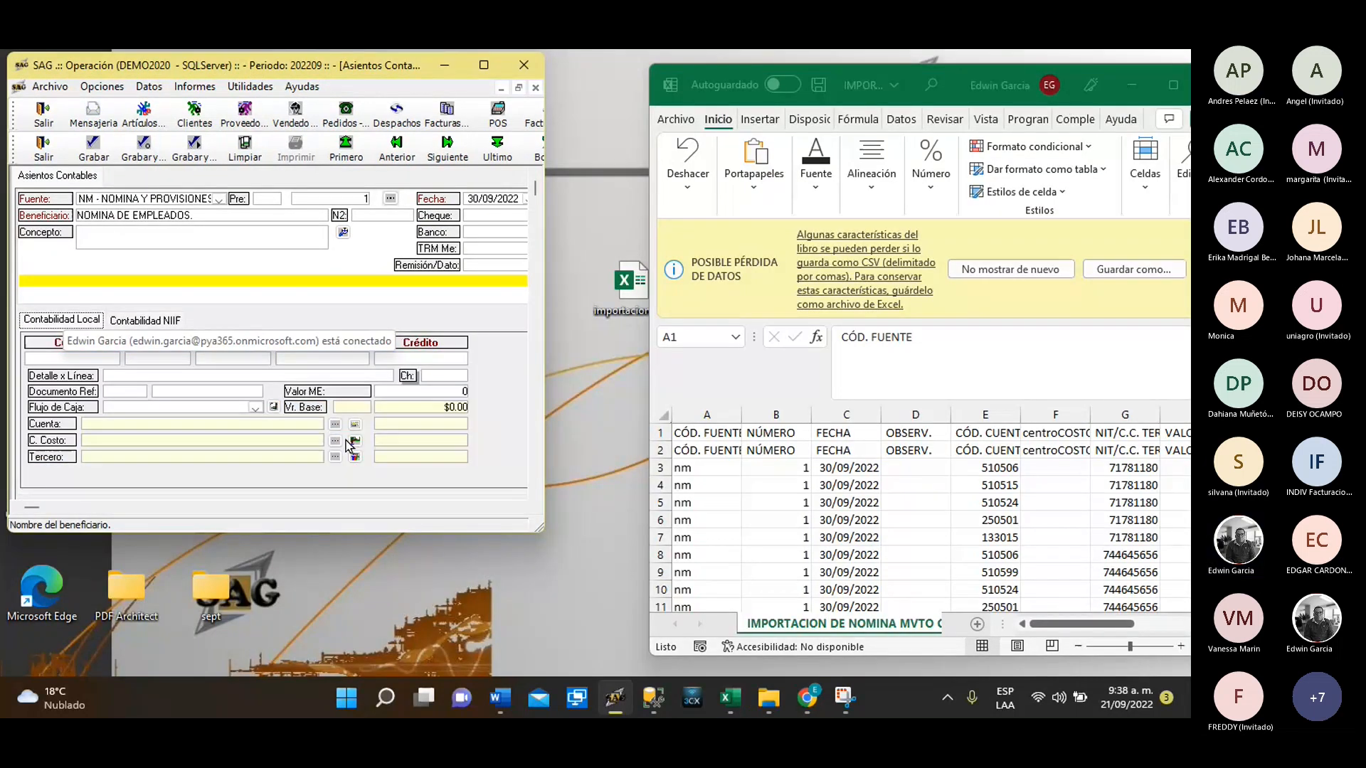
Enlarge the SAG window to show the local accounting detail lines beside the spreadsheet and select the HORAS EXTRAS line
drag(540, 533, 614, 682)
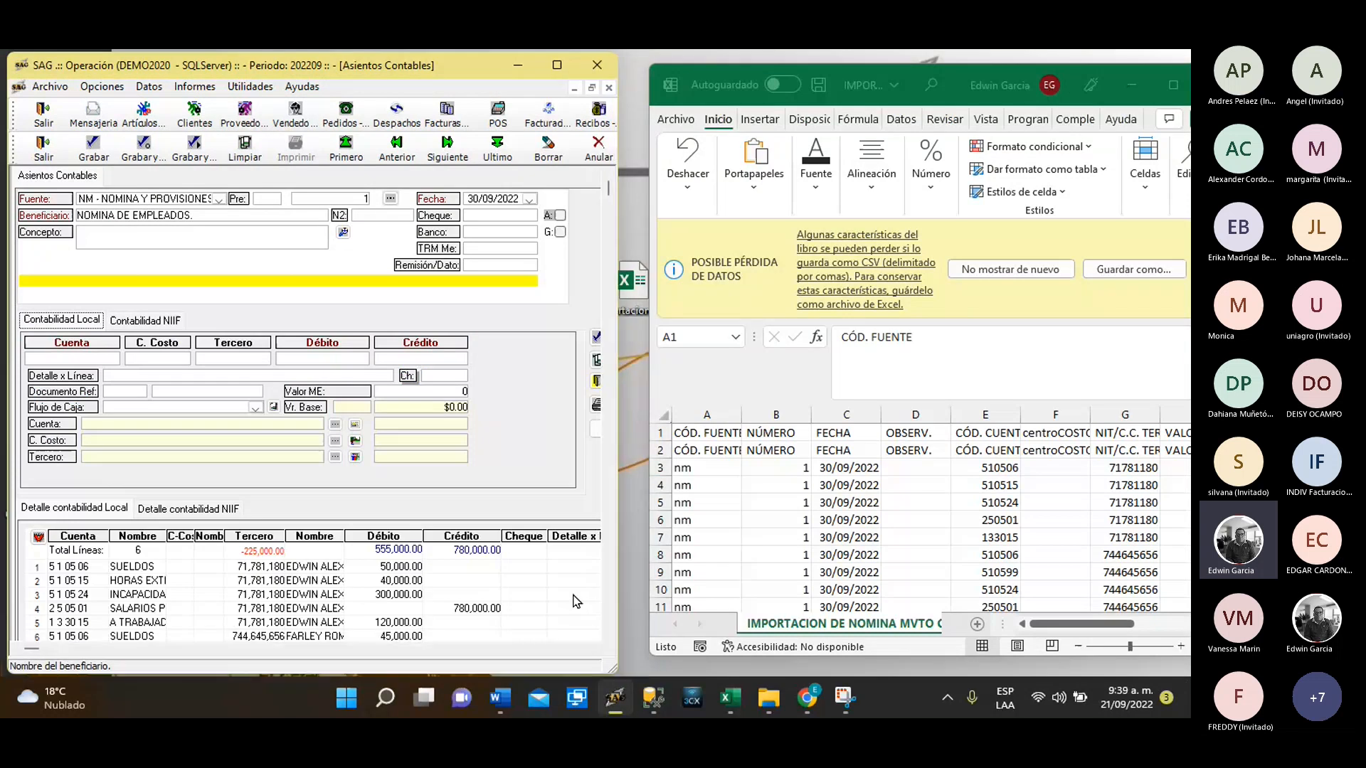
click(1016, 490)
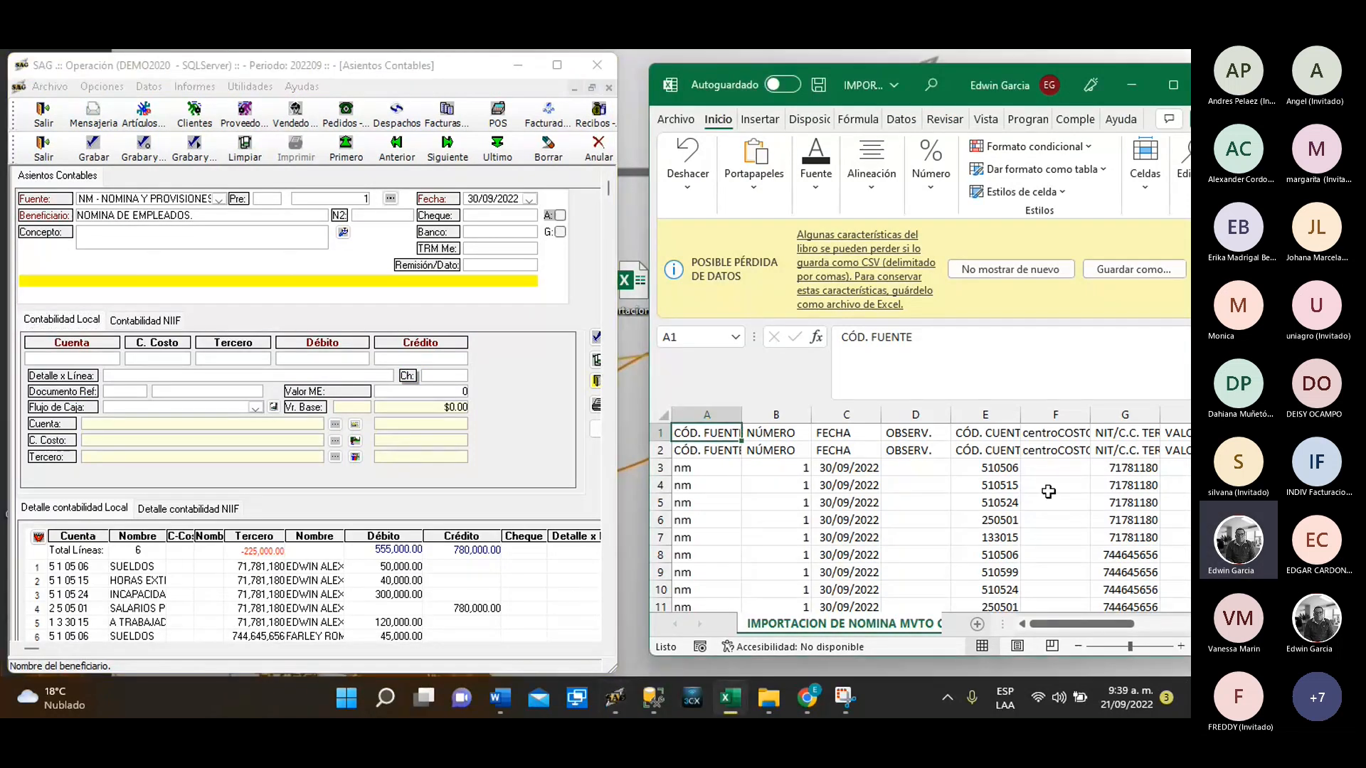
click(212, 584)
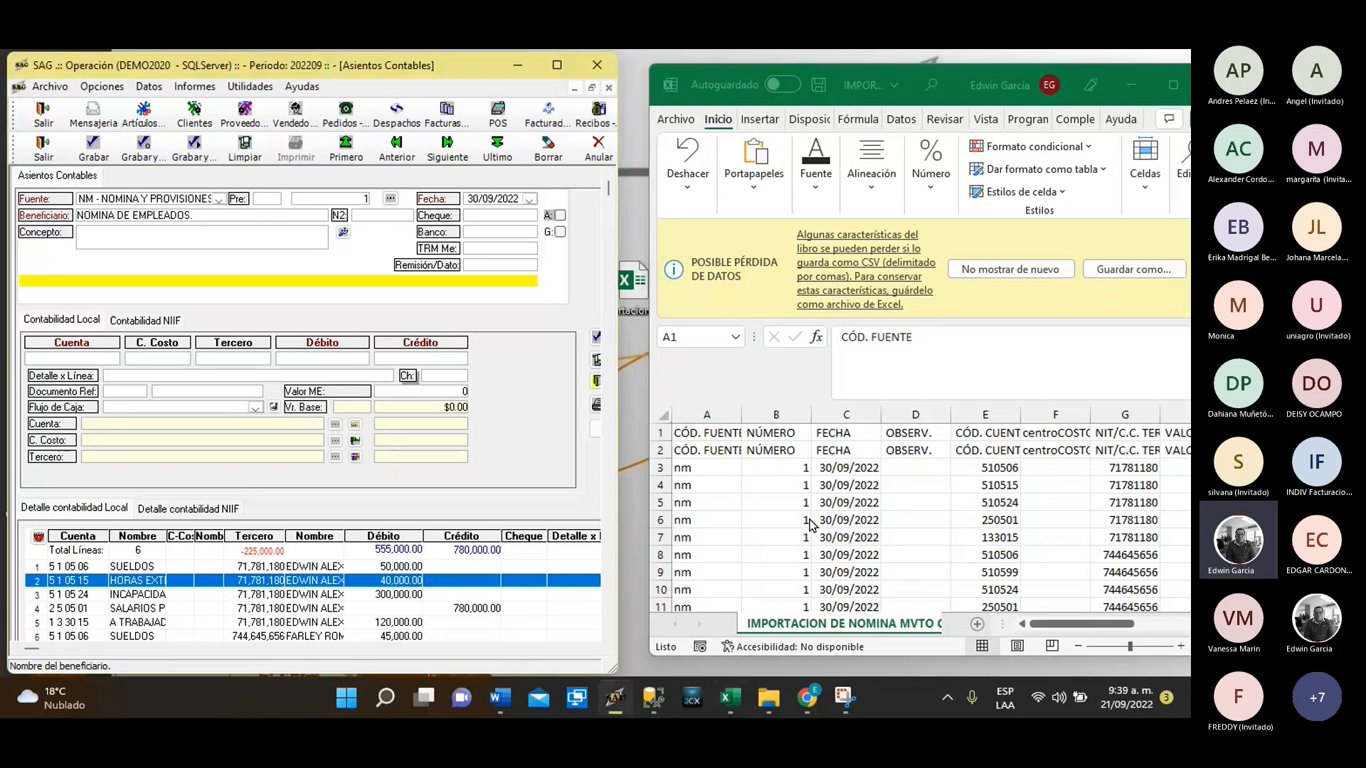
Compare the VALOR amounts in spreadsheet rows 3 to 8 with the debit and credit lines of the SAG entry
click(804, 477)
click(864, 468)
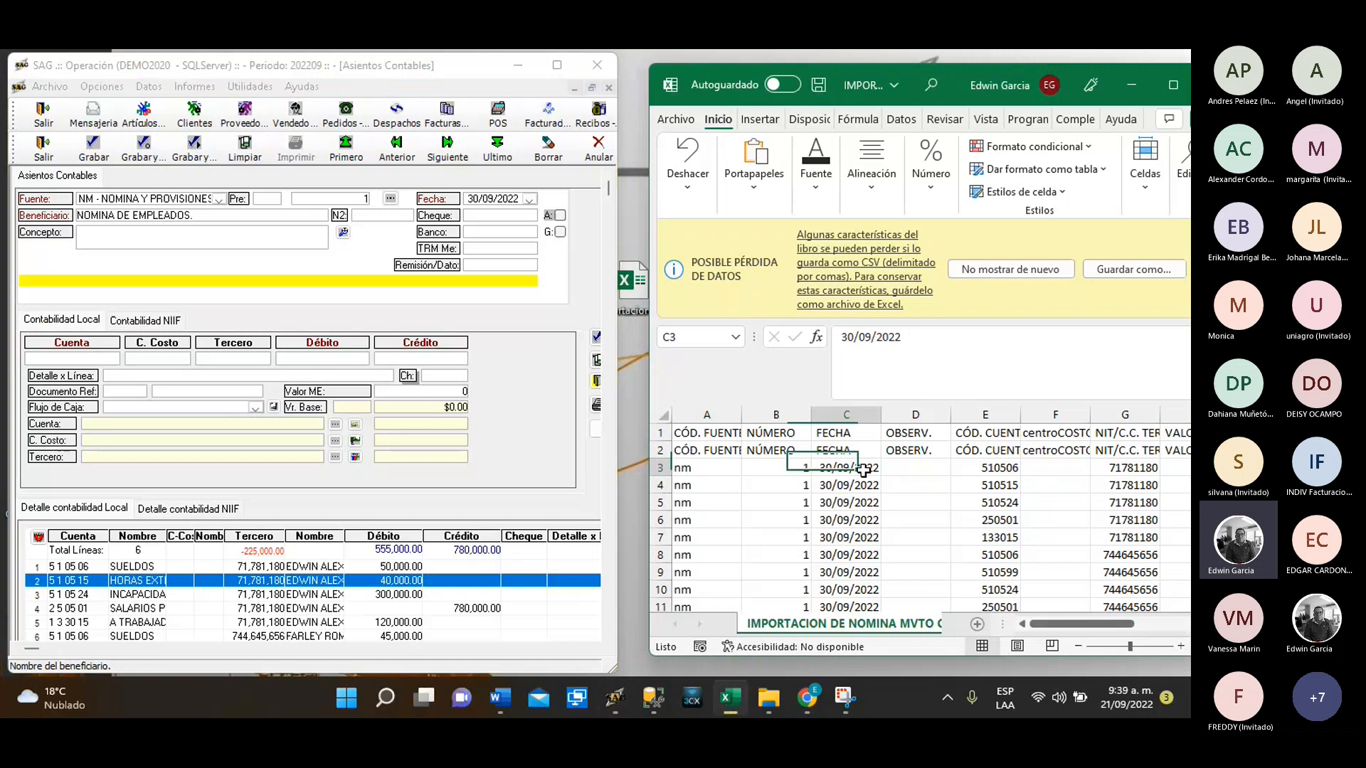
key(Right)
key(Right)
key(Right)
key(Right)
key(Right)
key(Right)
key(Right)
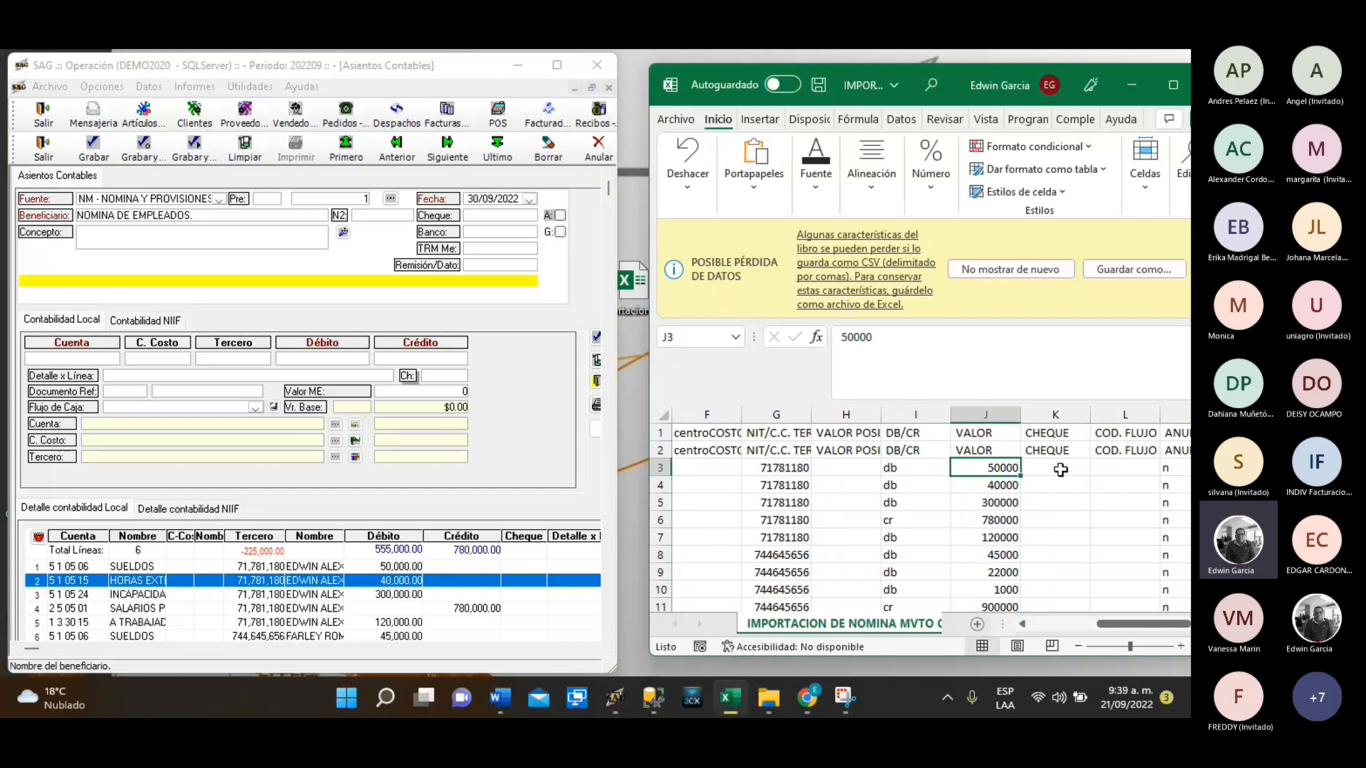
key(Down)
click(994, 506)
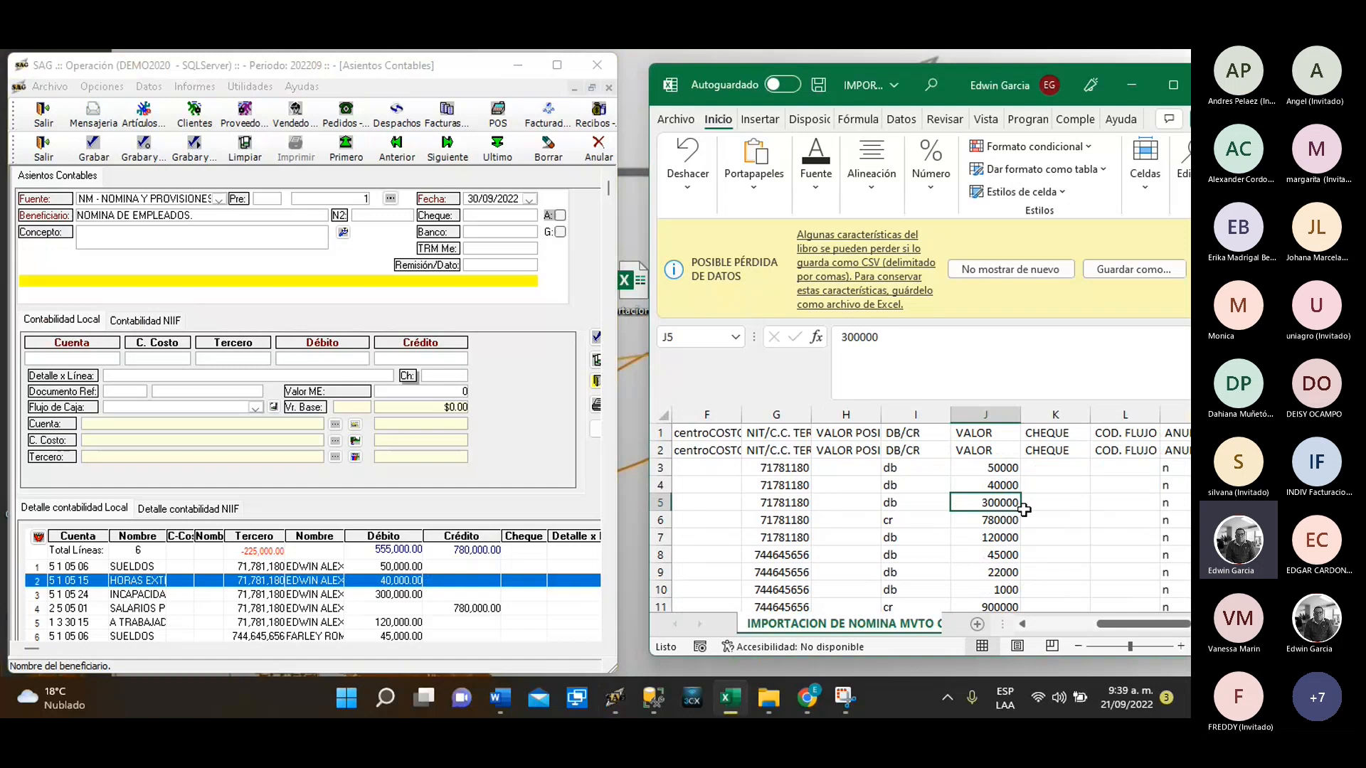
click(1012, 525)
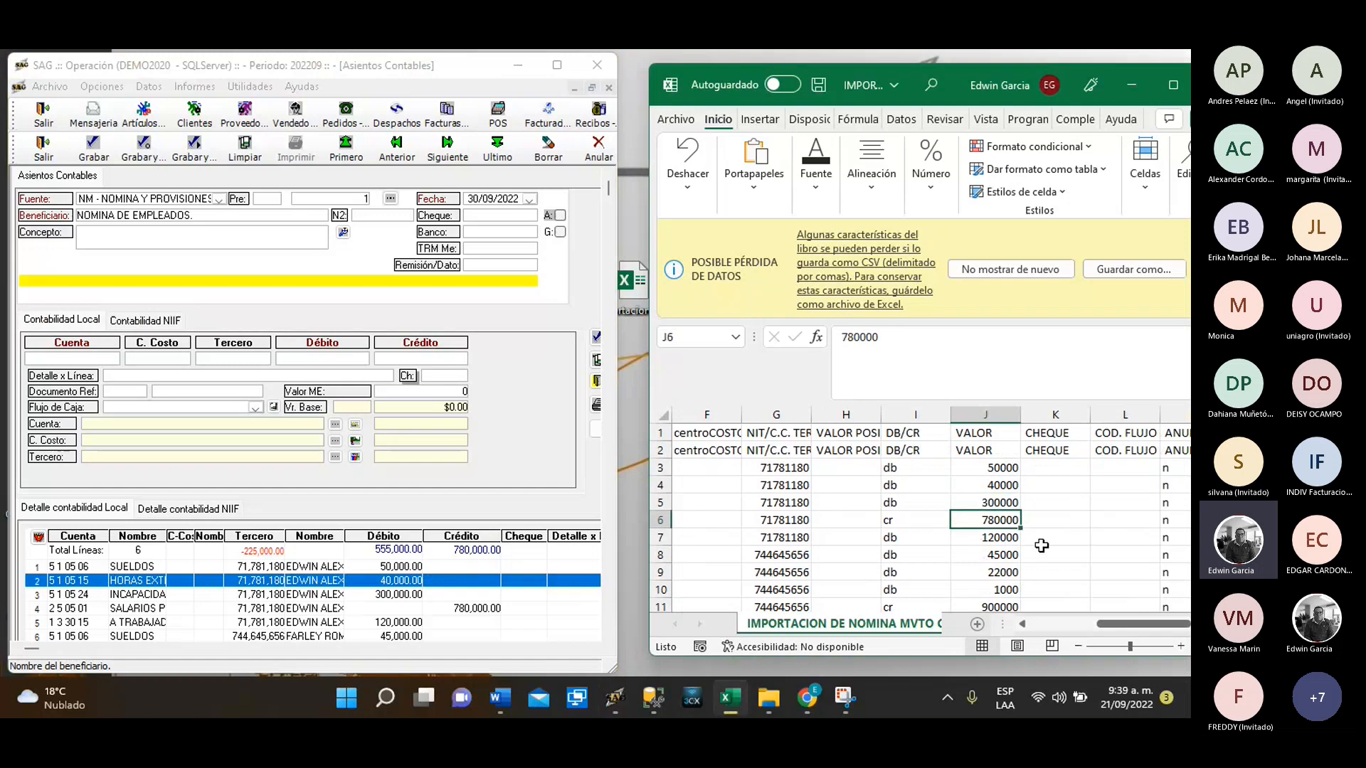
click(1006, 538)
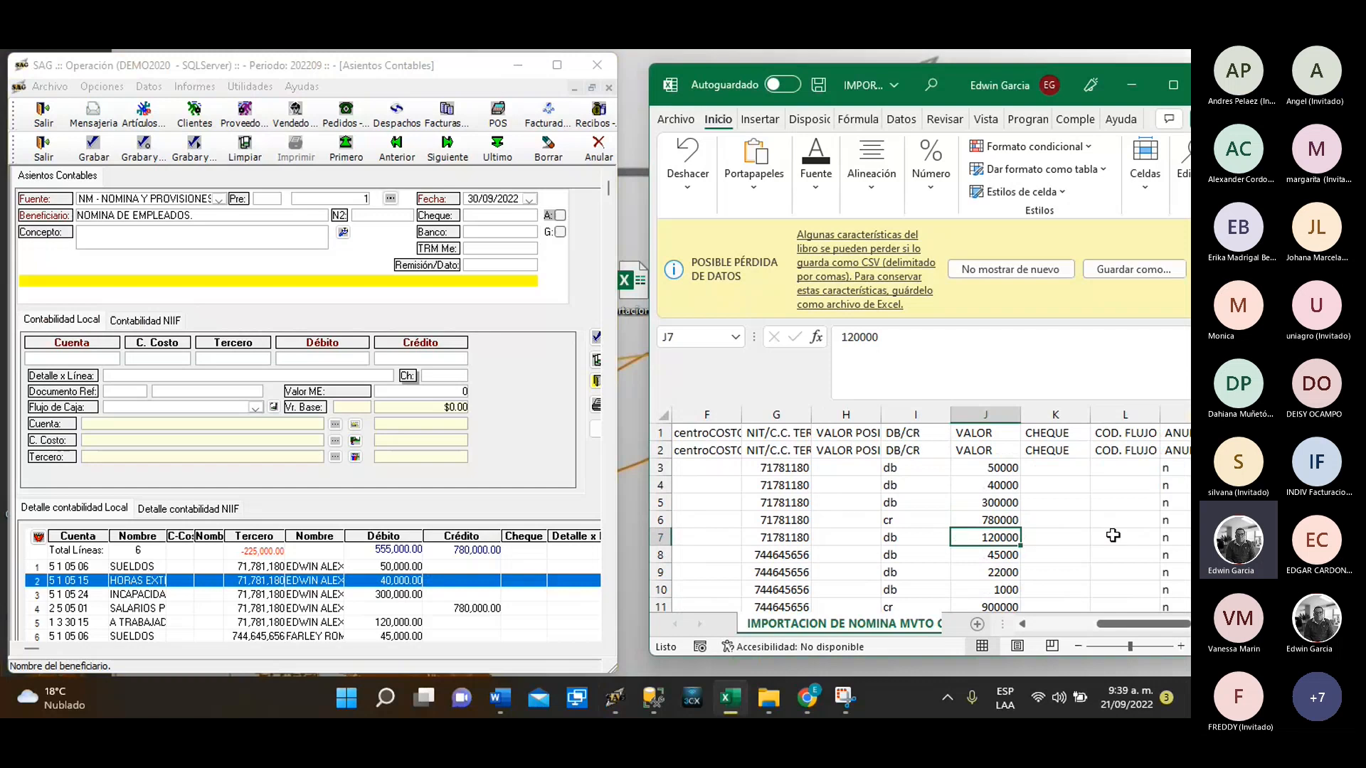
click(1009, 559)
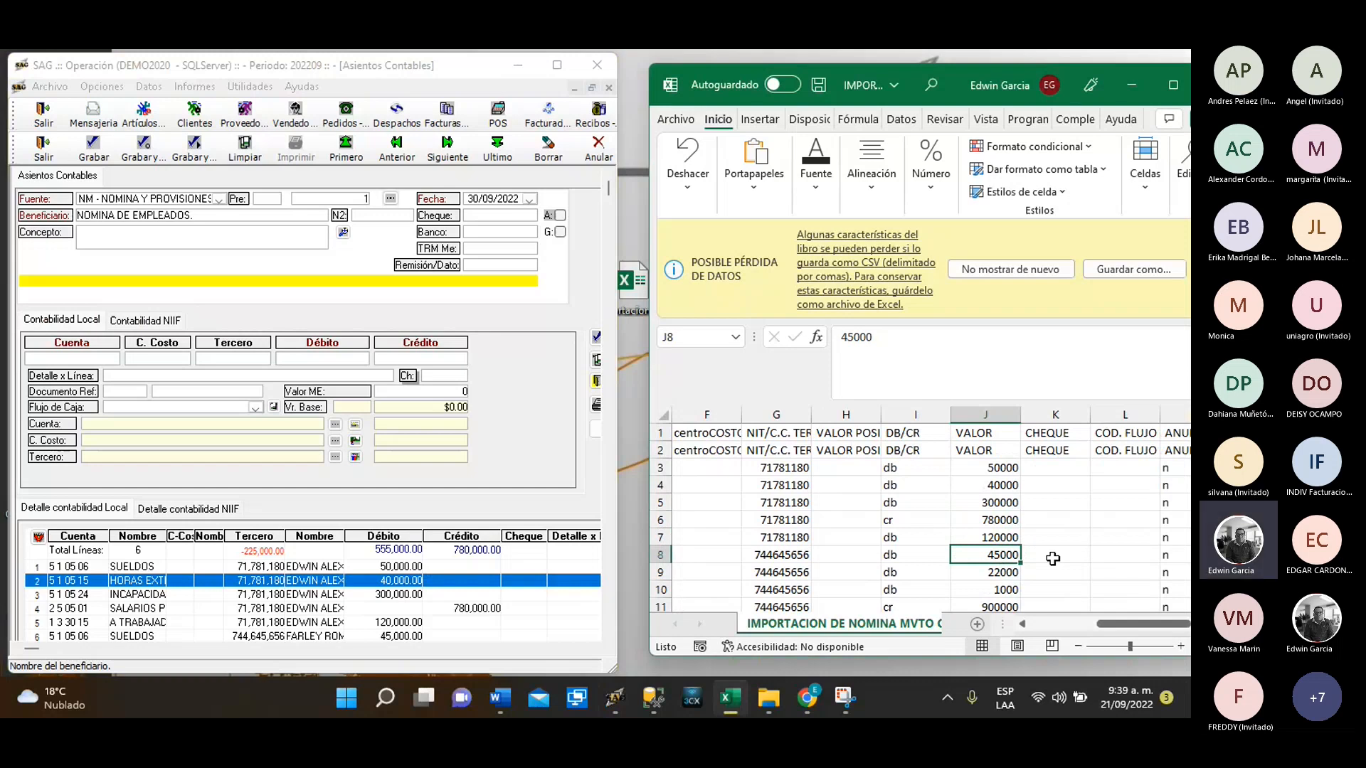
Examine the fields of spreadsheet rows 8 and 9, from source code to amount, ending on the account code in E9
key(Left)
key(Left)
key(Left)
key(Left)
key(Left)
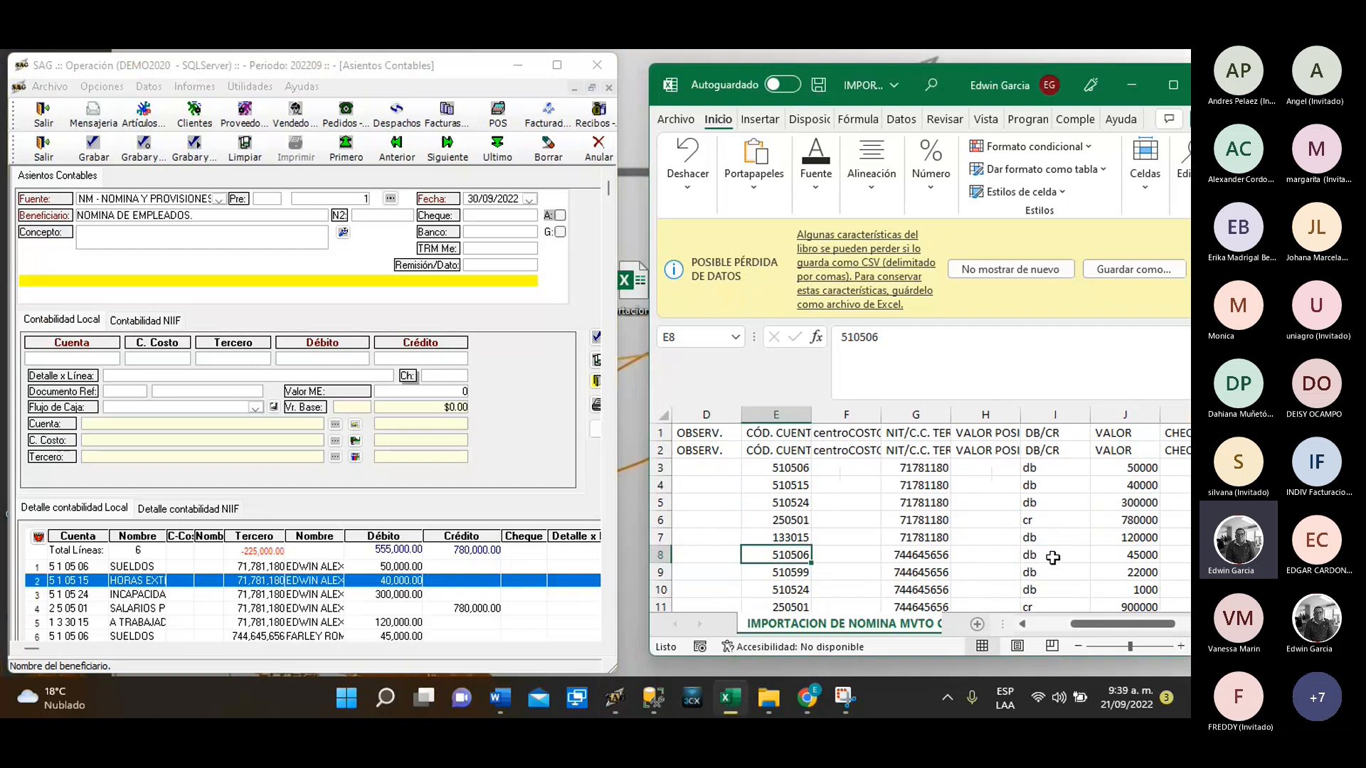
key(Left)
key(Left)
key(Left)
key(Down)
key(Right)
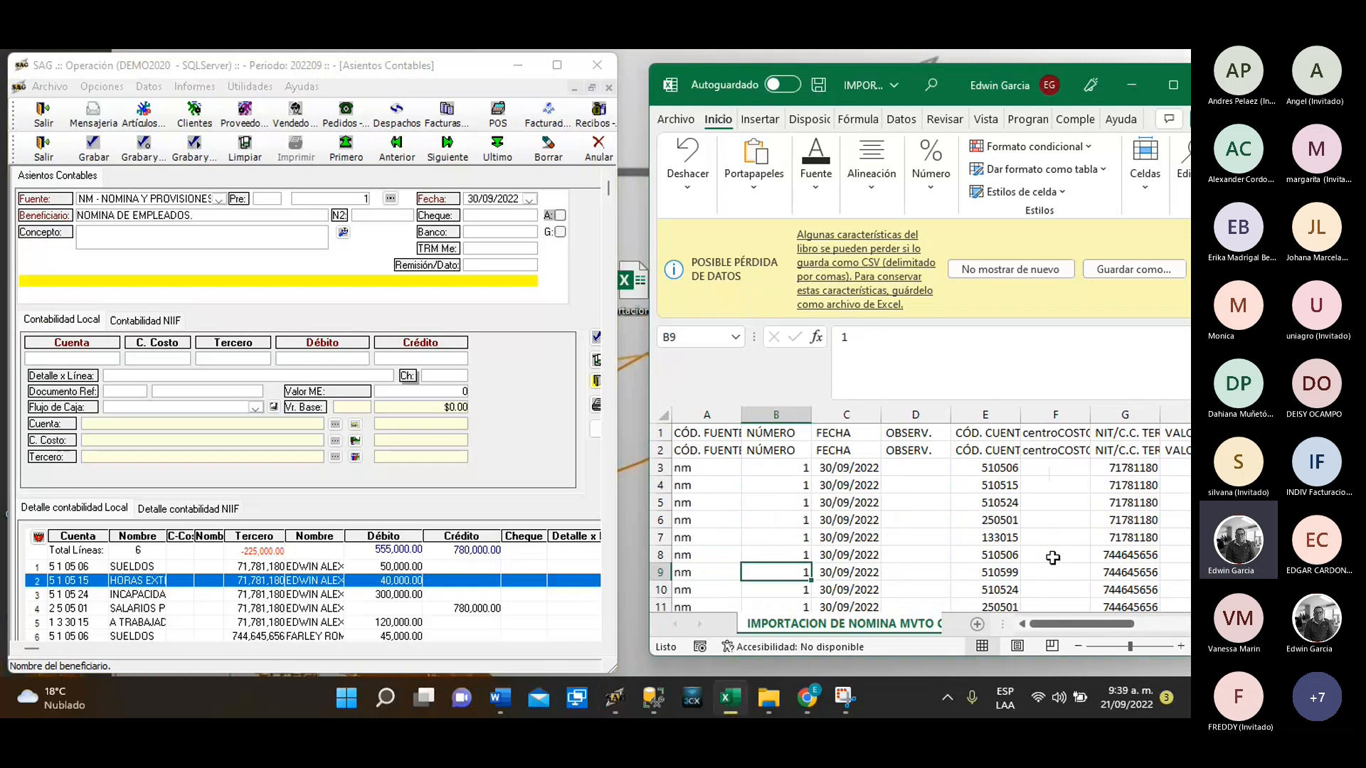
key(Right)
key(Left)
key(Left)
key(Left)
key(Right)
key(Right)
key(Right)
key(Right)
key(Right)
key(Right)
key(Right)
key(Right)
key(Right)
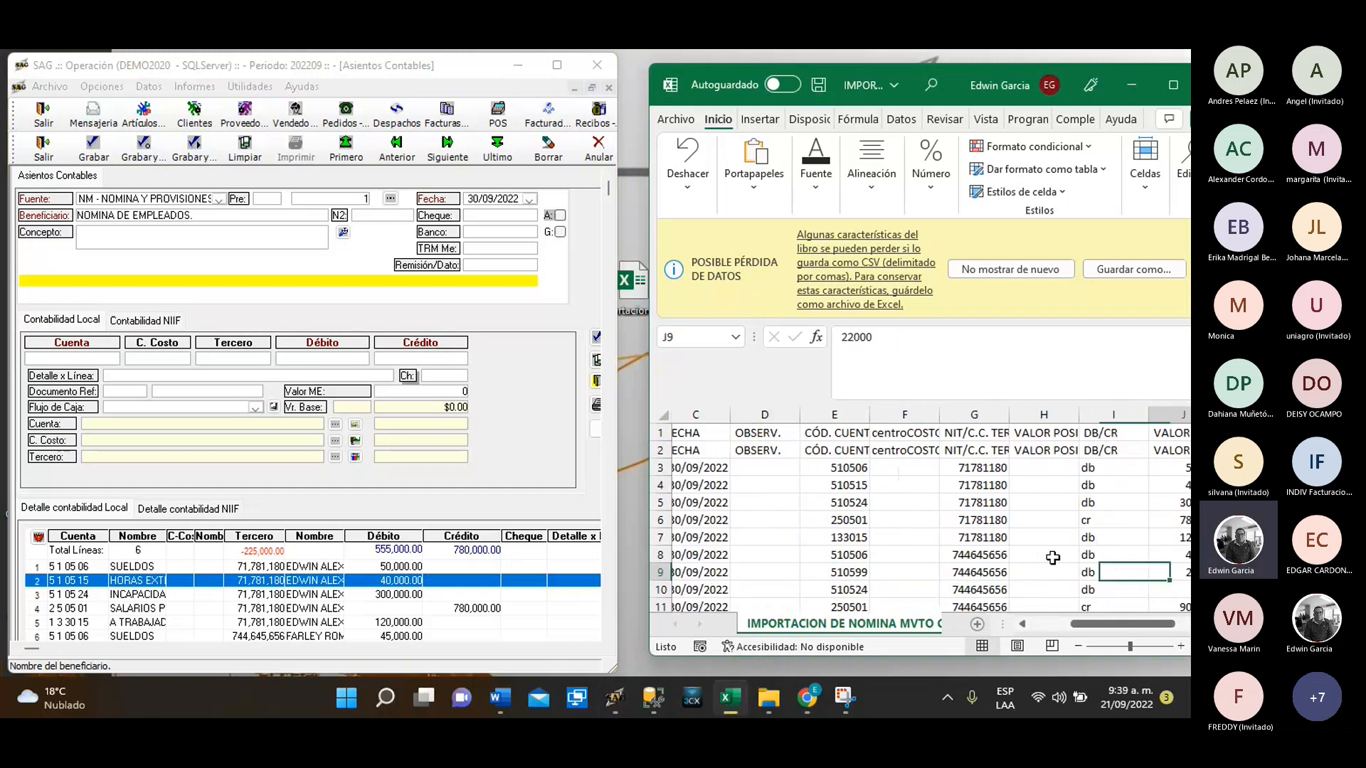
key(Left)
key(Left)
key(Left)
key(Left)
key(Left)
key(Left)
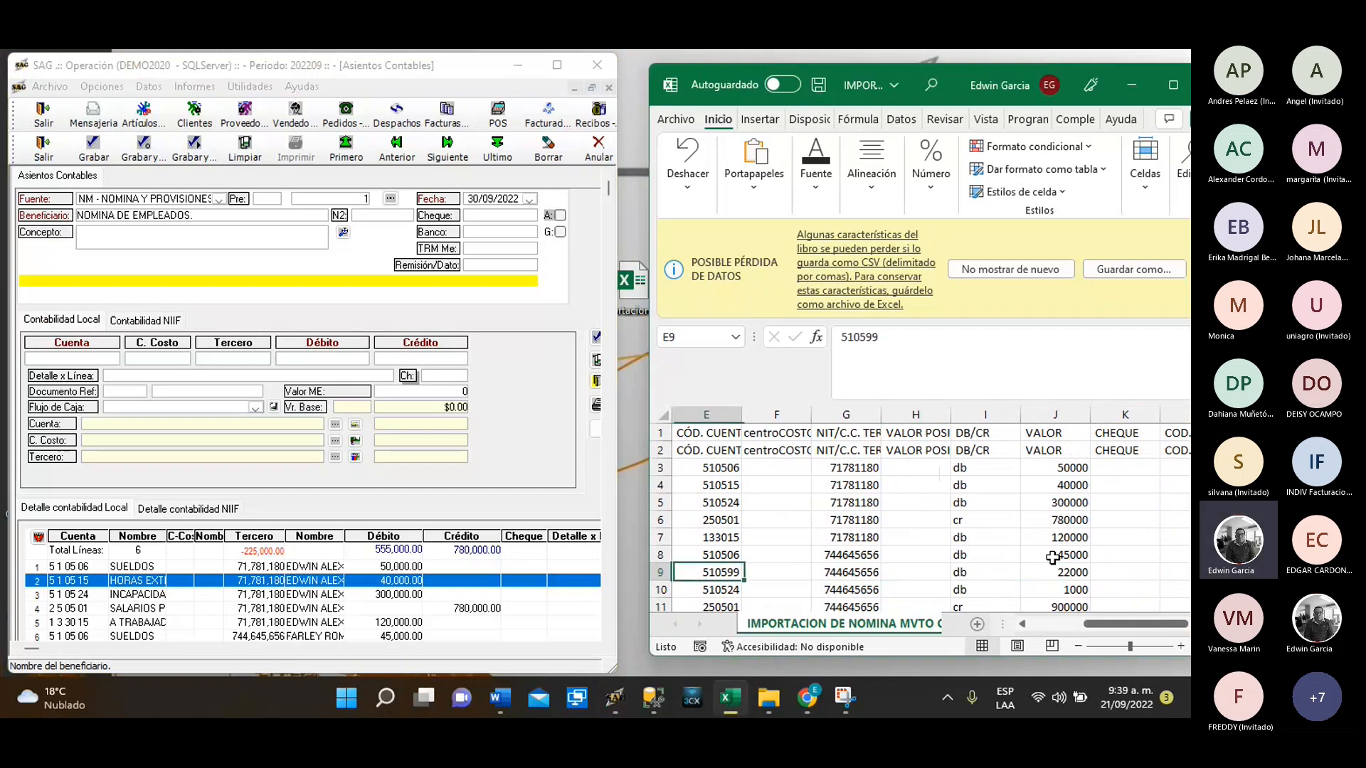
key(Right)
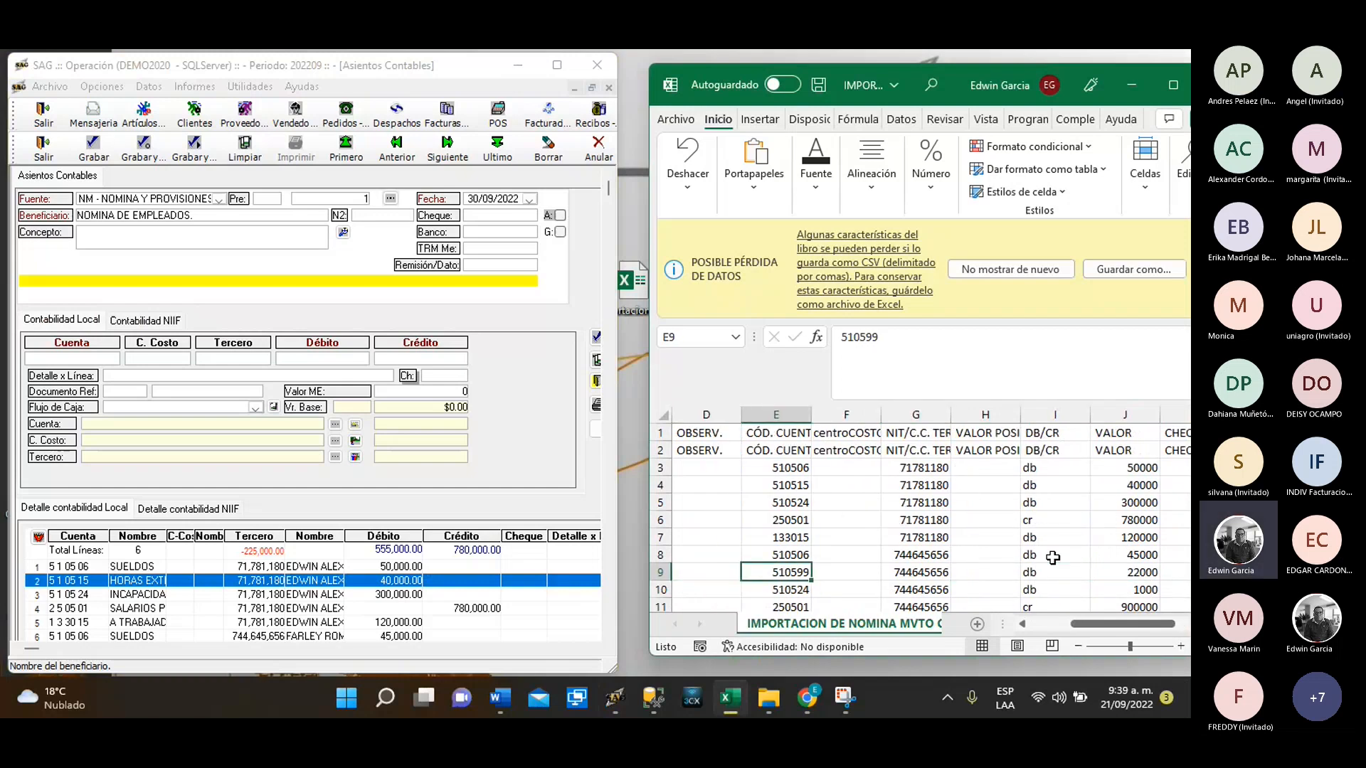
Maximize the spreadsheet, fill the account code cell E9 with yellow and minimize the workbook to return to SAG
click(1176, 86)
click(286, 167)
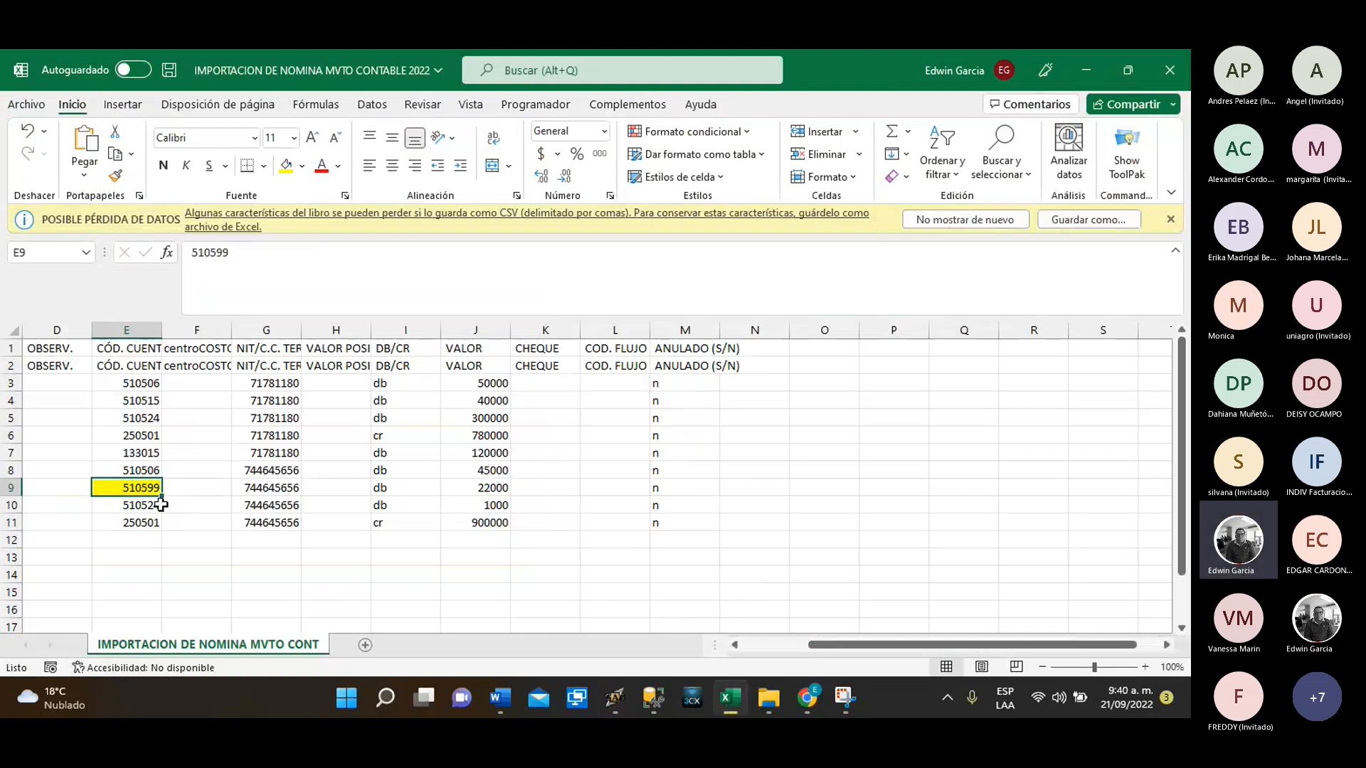
click(1087, 59)
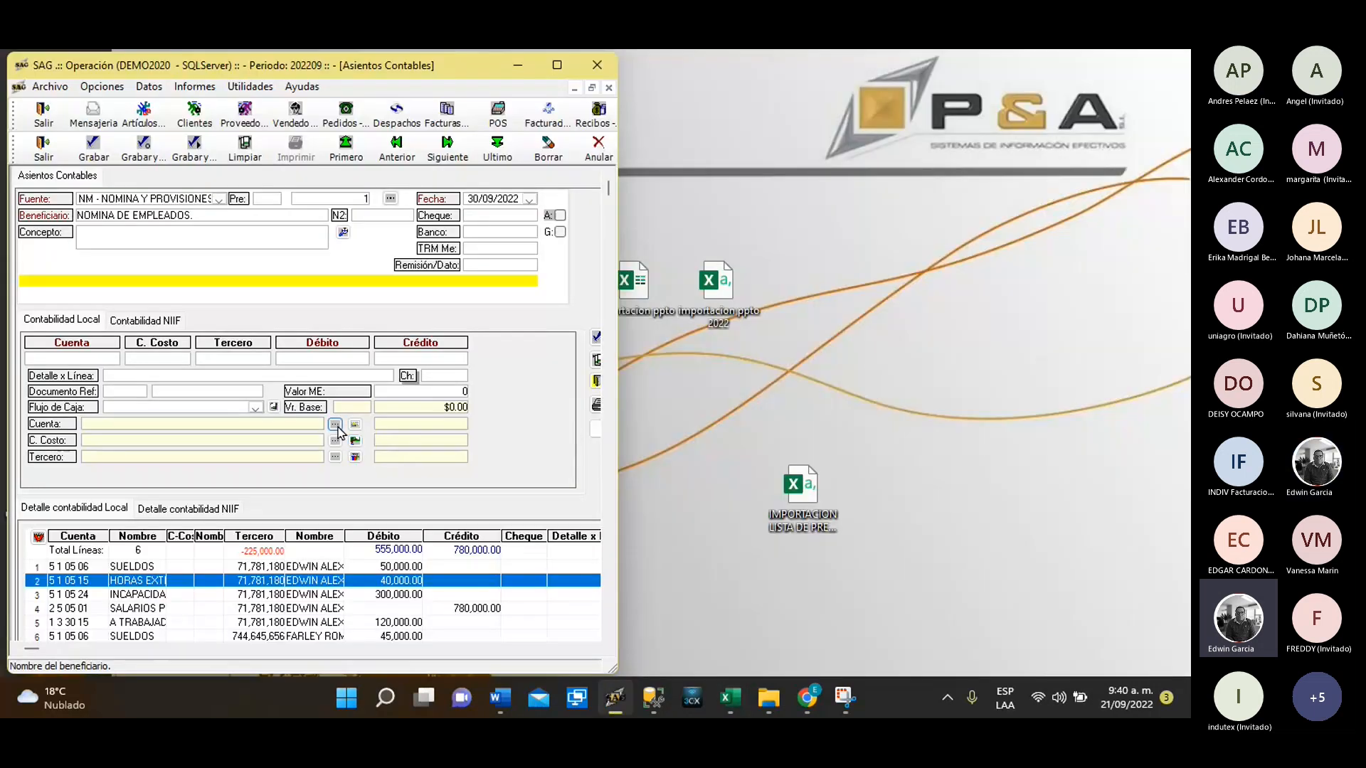
Look up account 5105 in the auxiliary account list, review its subaccounts and close the list without choosing one
click(335, 425)
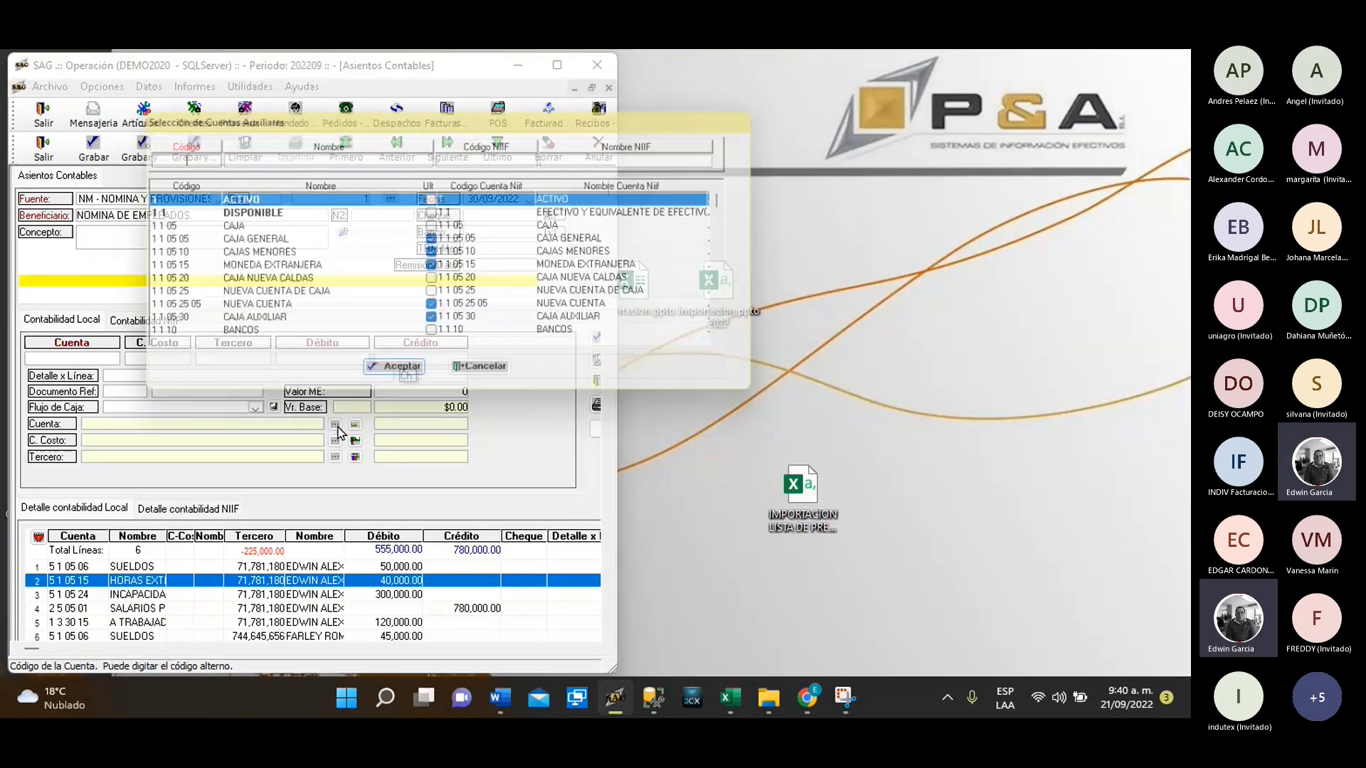
text(5105)
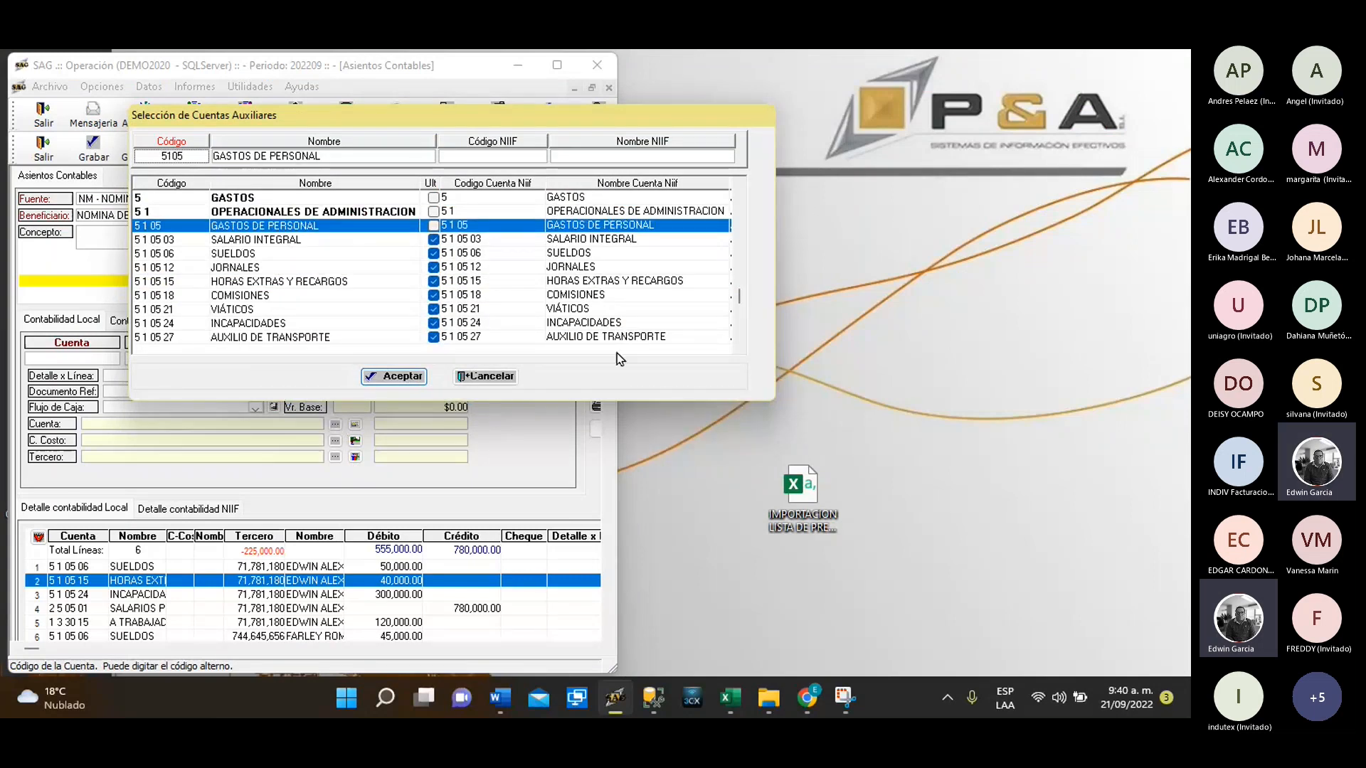
click(739, 350)
drag(739, 350, 739, 350)
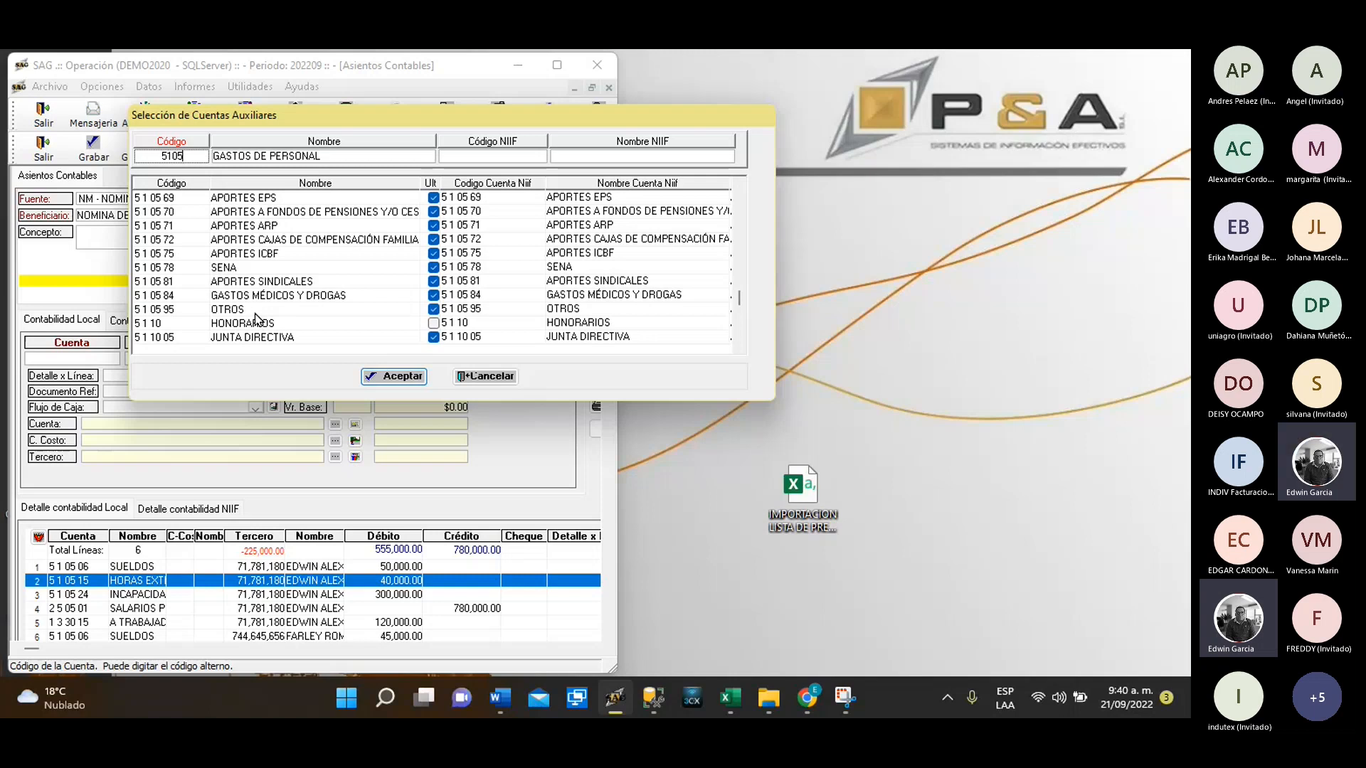
click(510, 384)
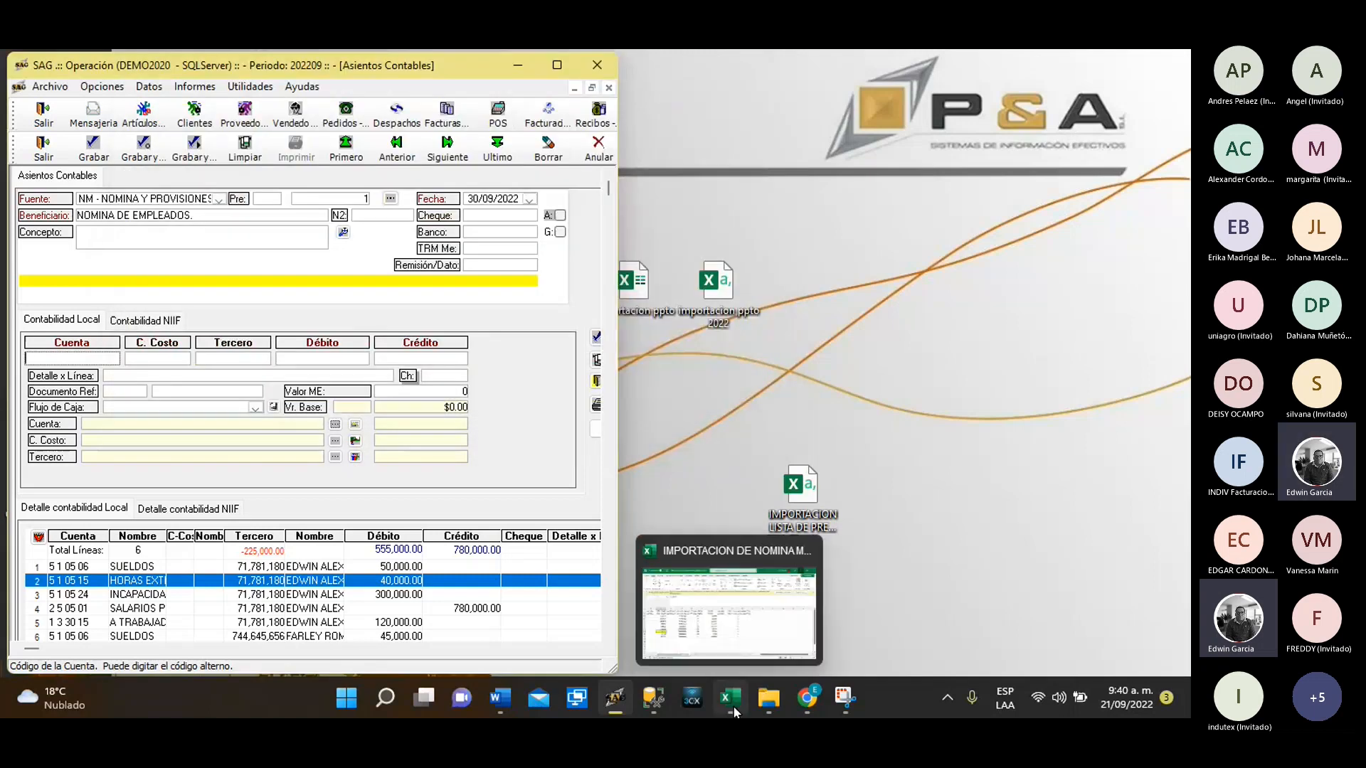
Switch to the payroll CSV in Excel, set the account code in E9 to 510595, then save and close the file
click(735, 712)
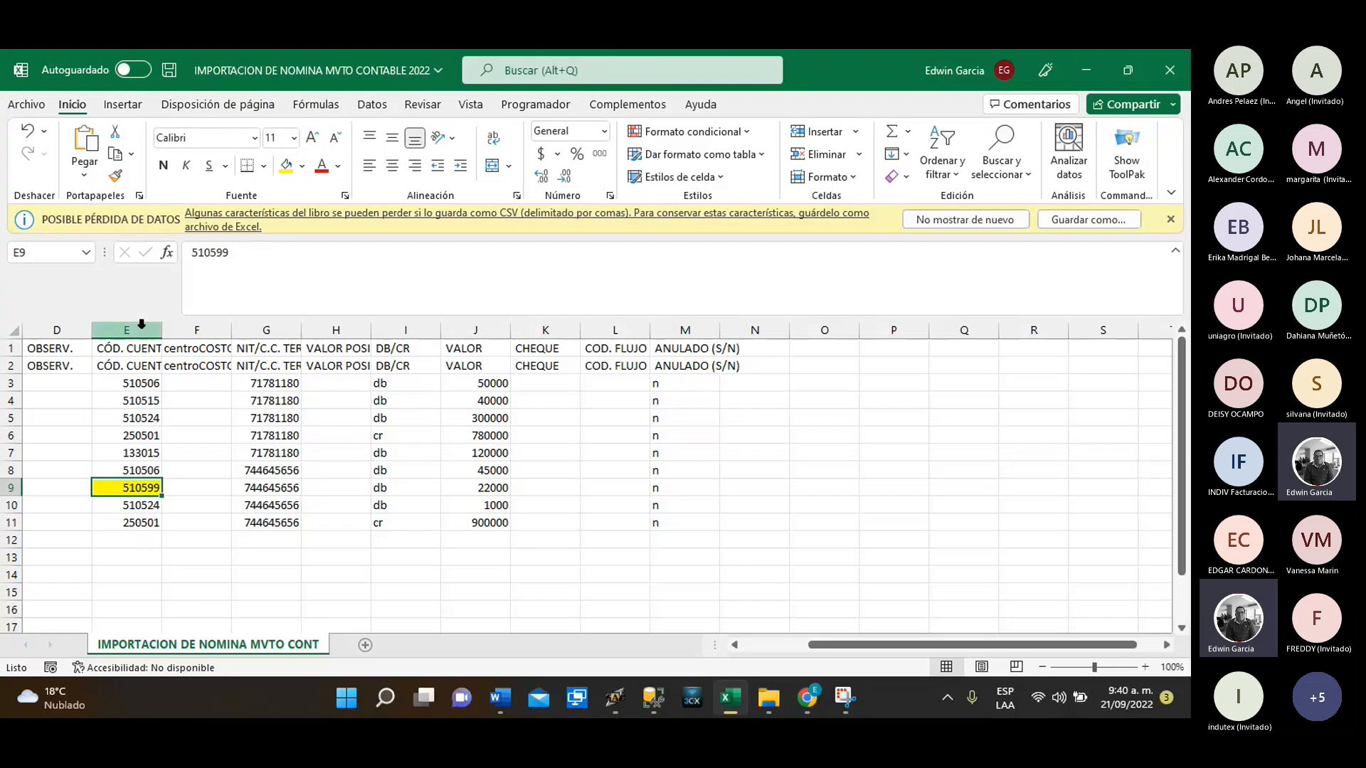
click(295, 268)
key(BackSpace)
text(5)
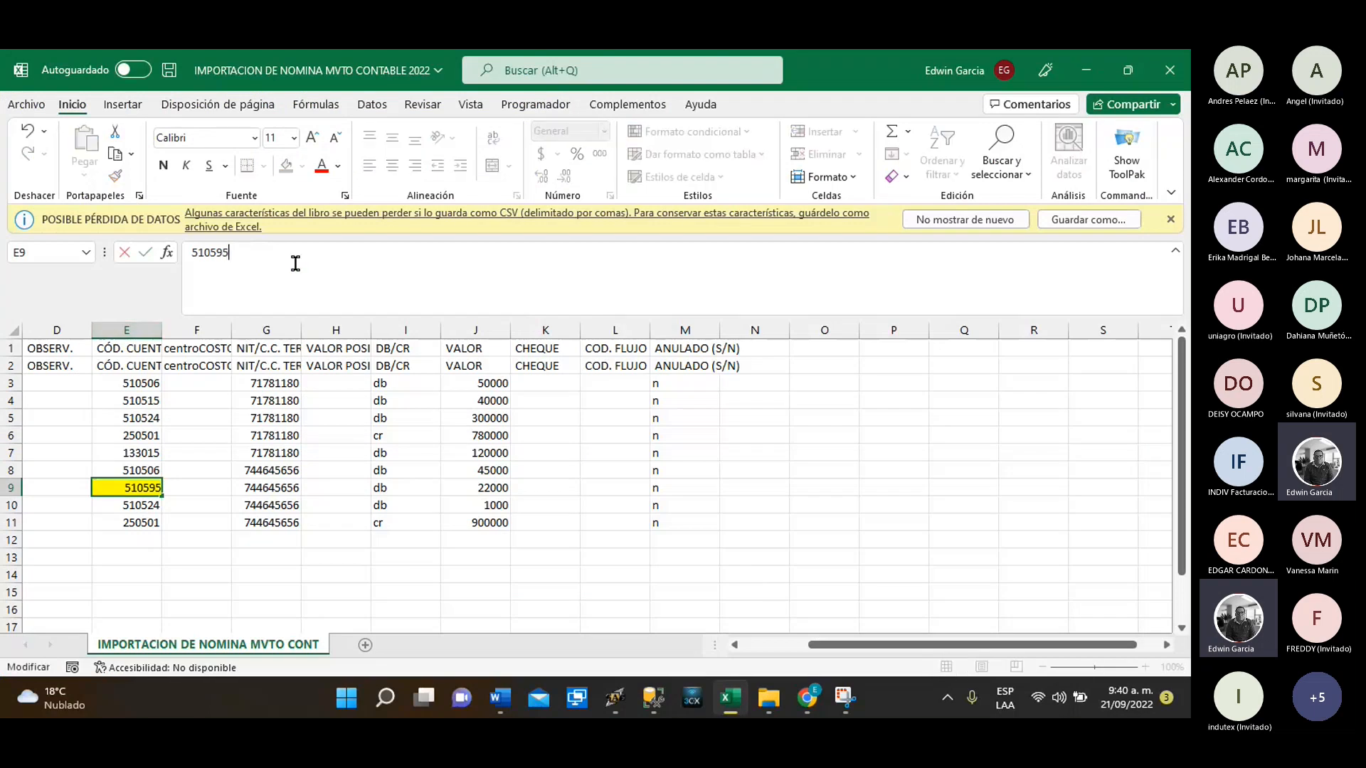
key(Return)
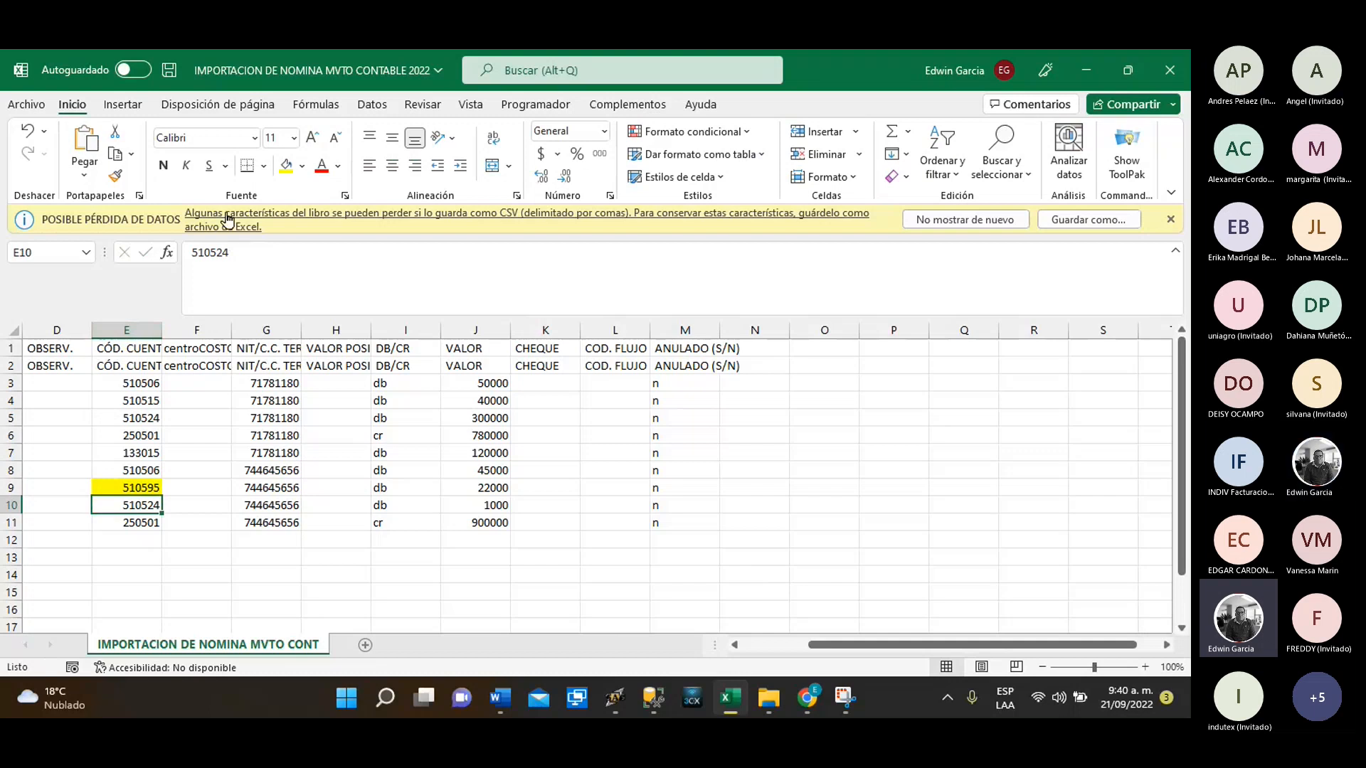
click(168, 72)
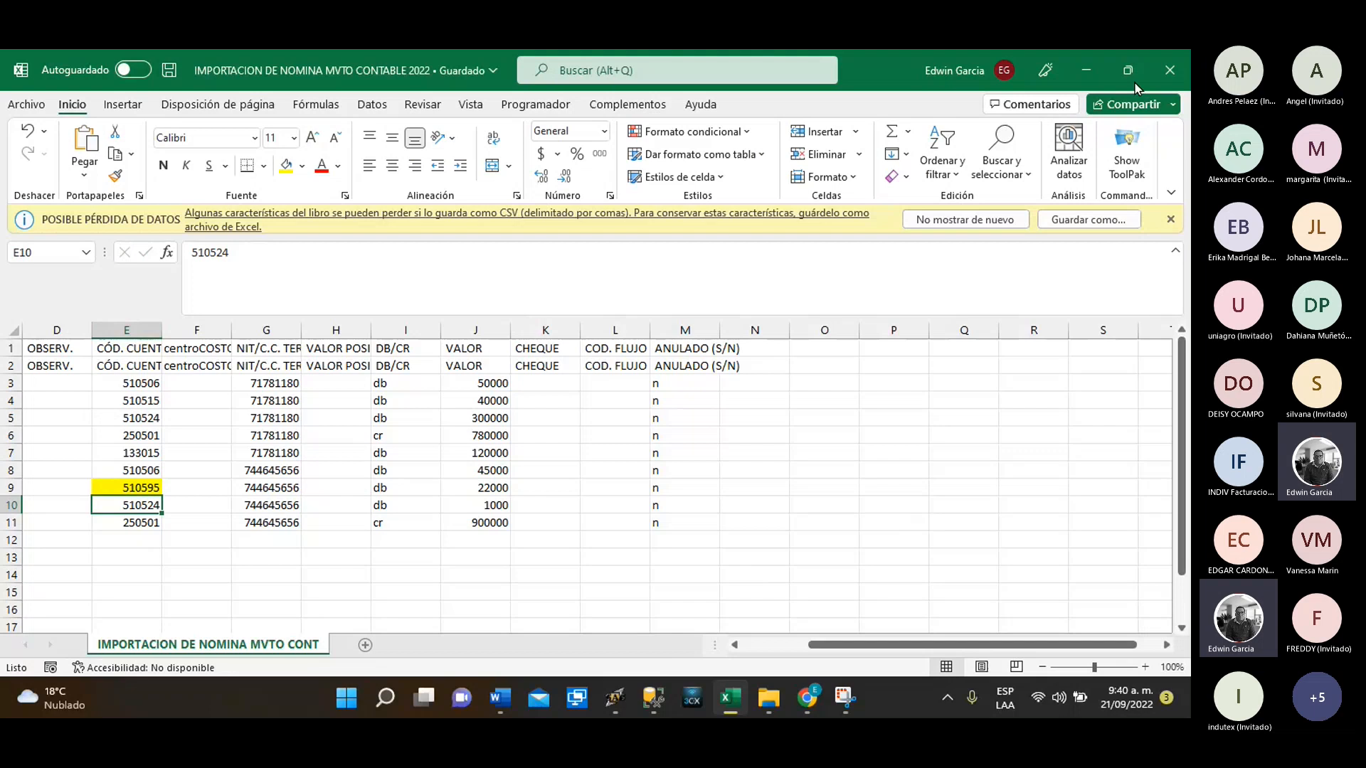
click(1170, 69)
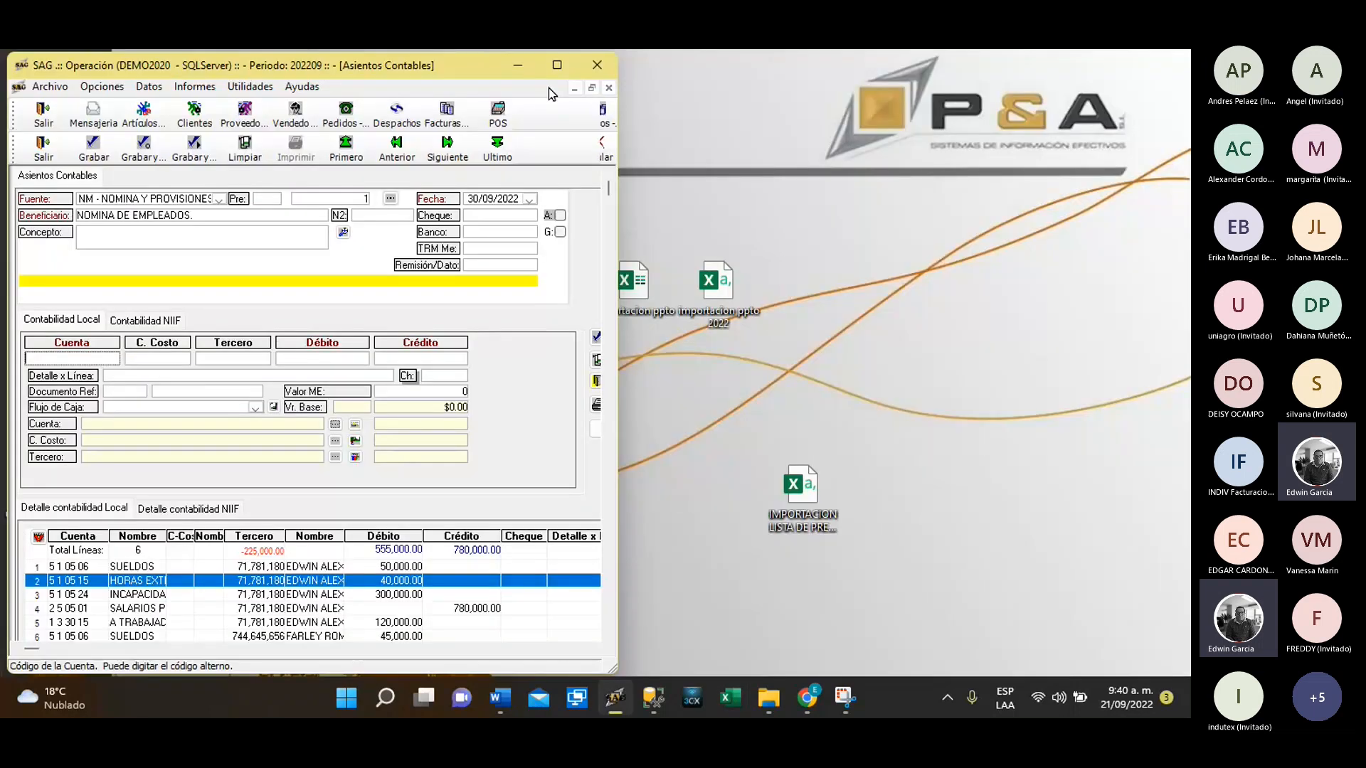
Maximize SAG, exit the accounting entry despite the unclosed document and open the Configuración module
click(556, 67)
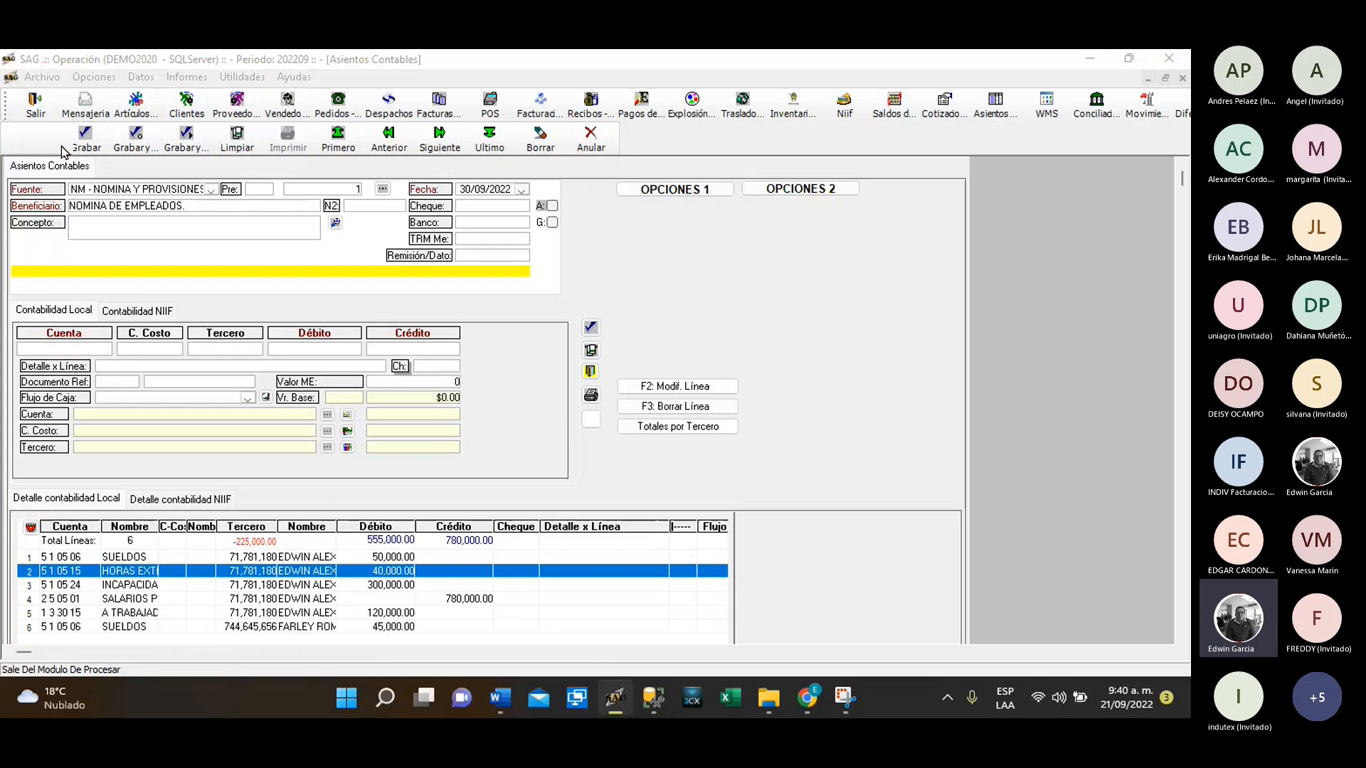
click(35, 105)
click(643, 428)
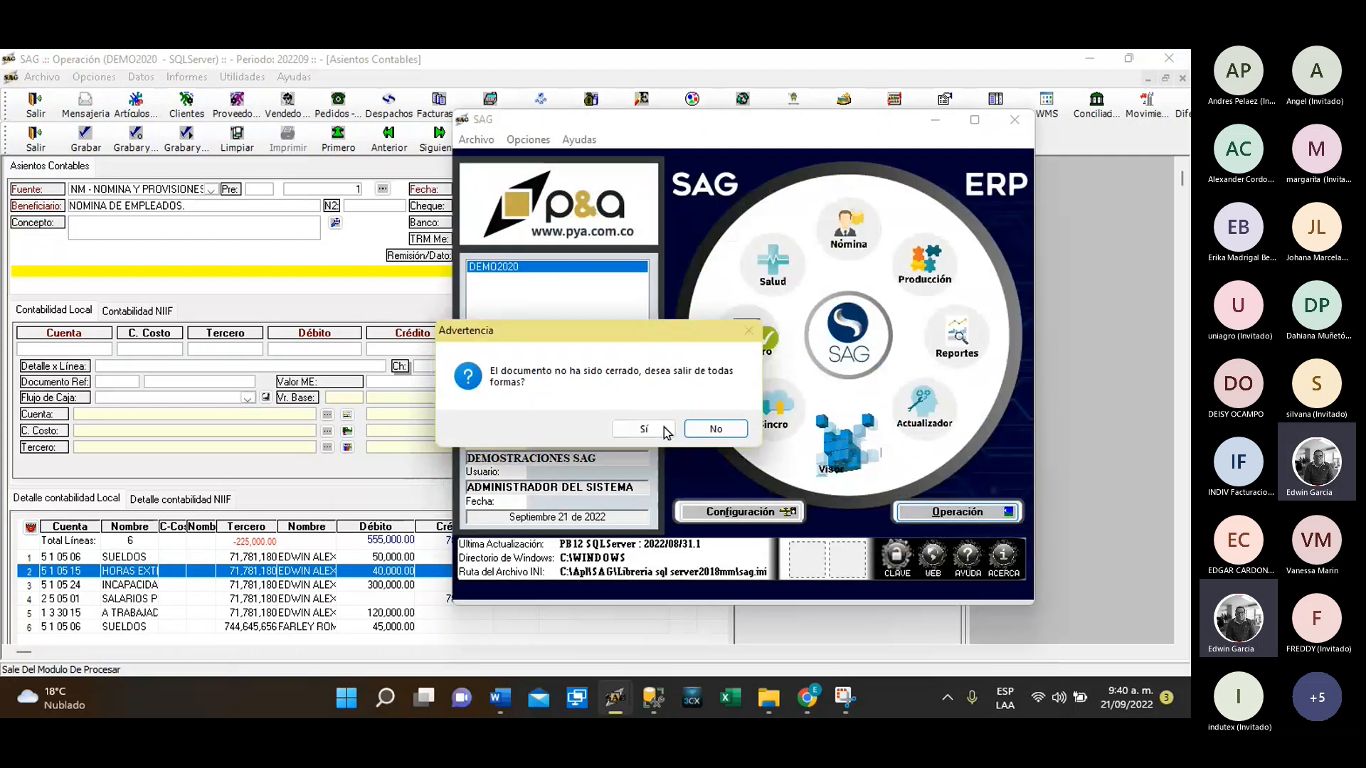
click(664, 428)
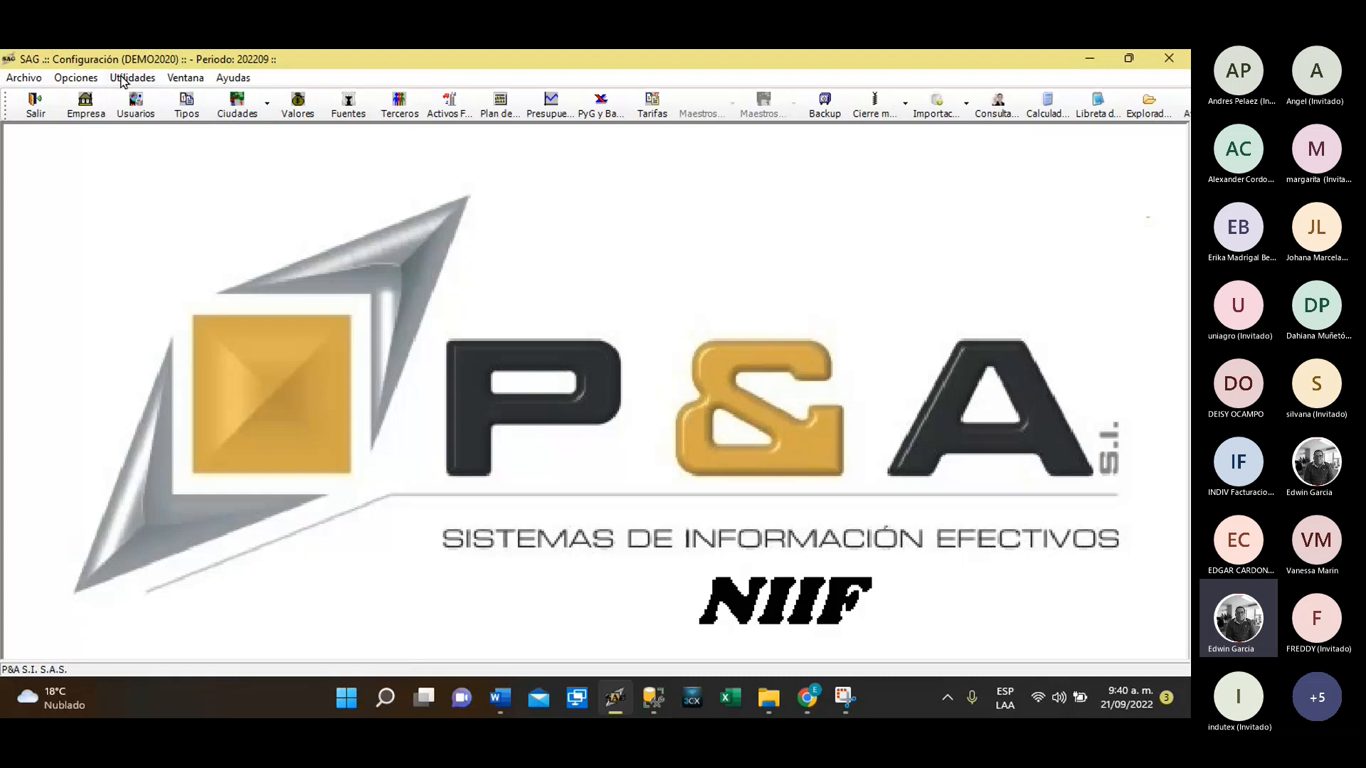
Open the movement import, choose Nomina and select IMPORTACION DE NOMINA MVTO CONTABLE 2022 from the desktop as the source file
click(132, 77)
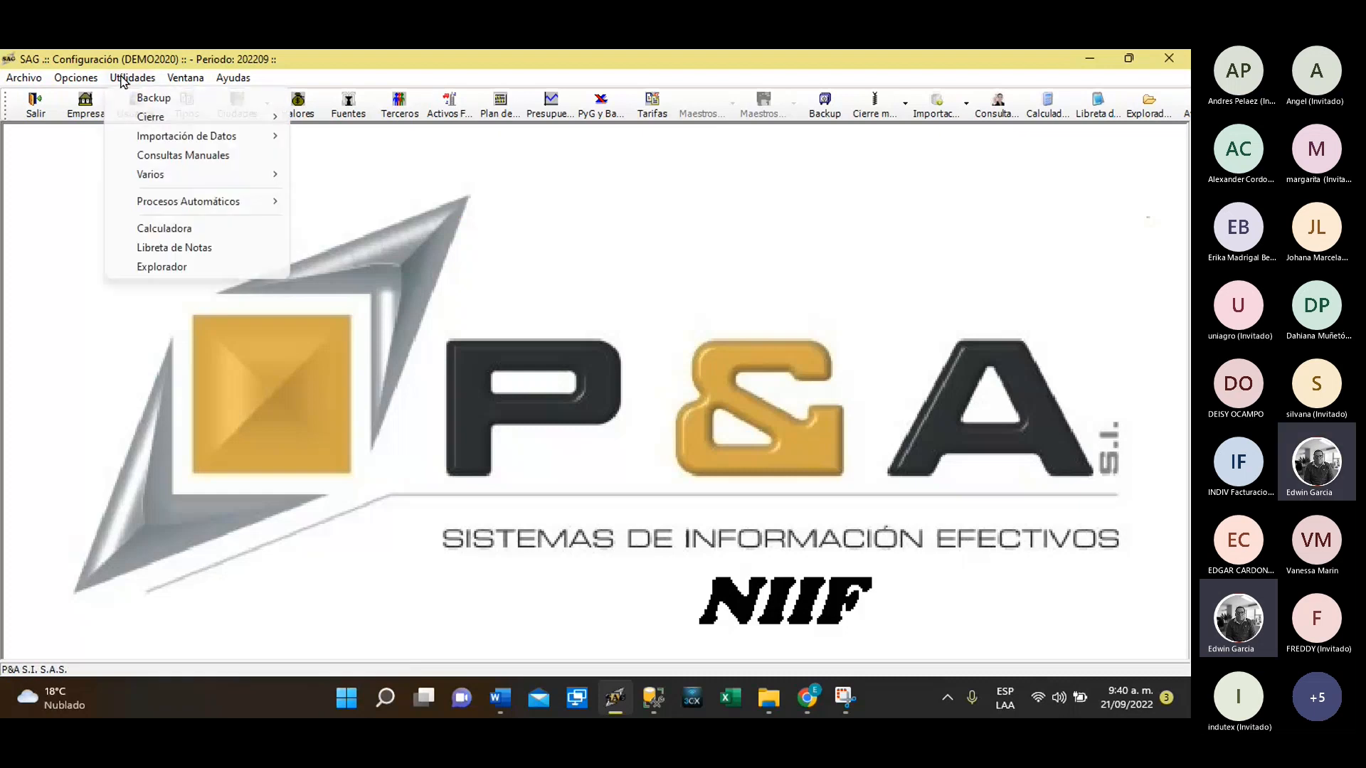
mouse_move(185, 136)
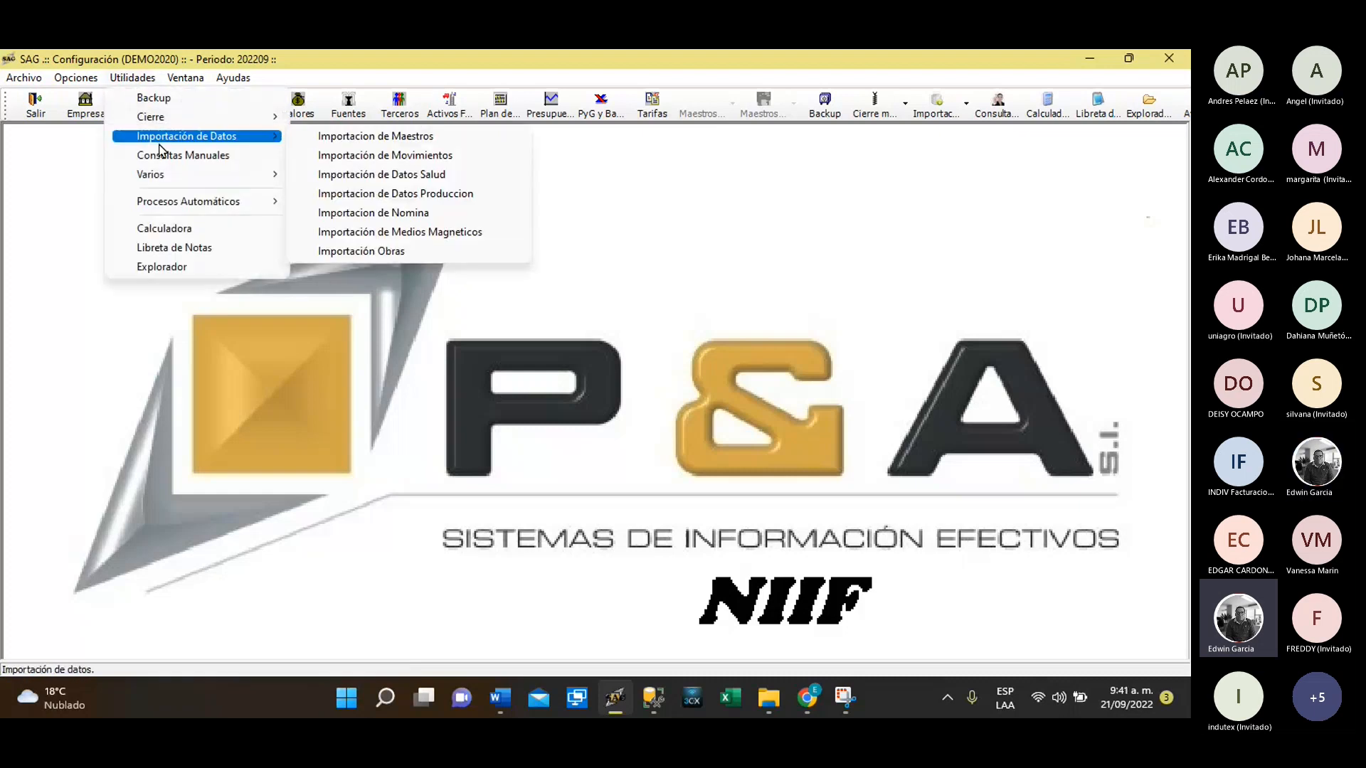
click(424, 159)
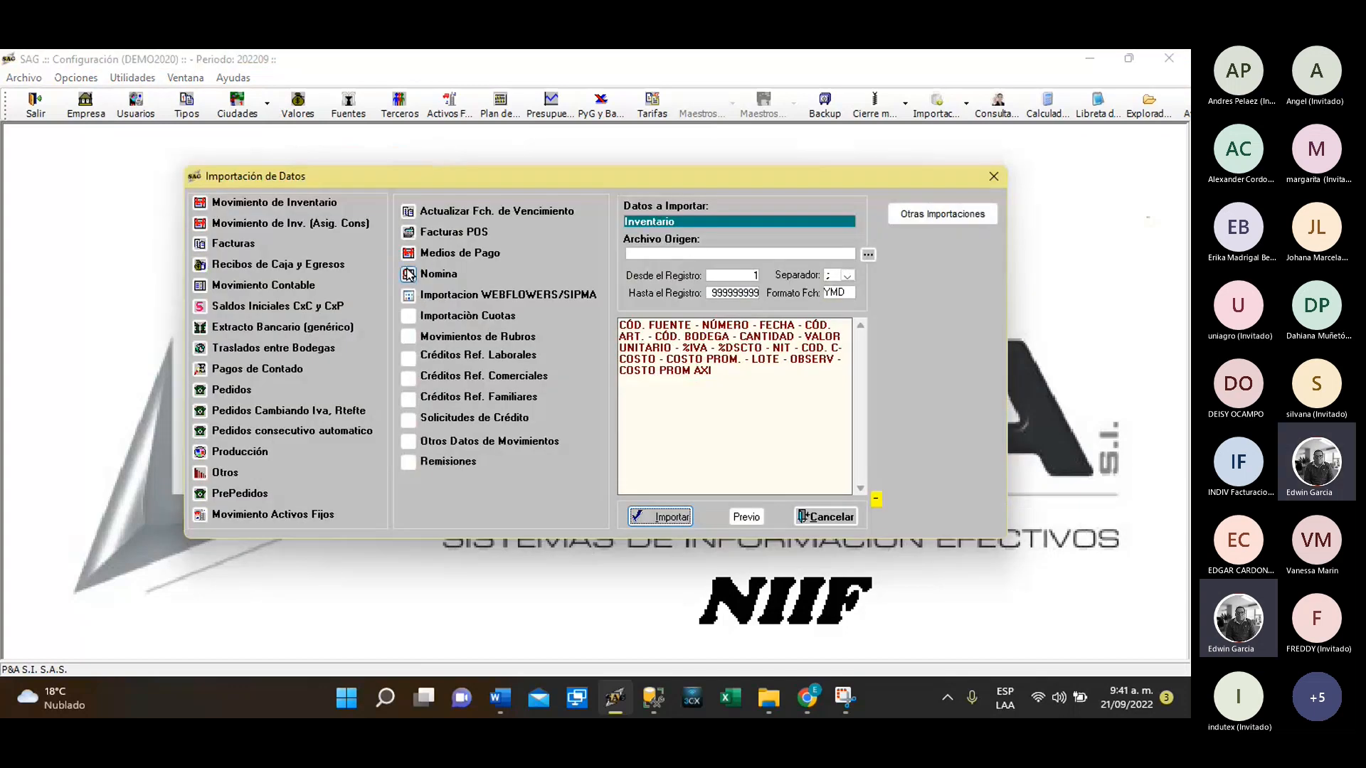
click(409, 275)
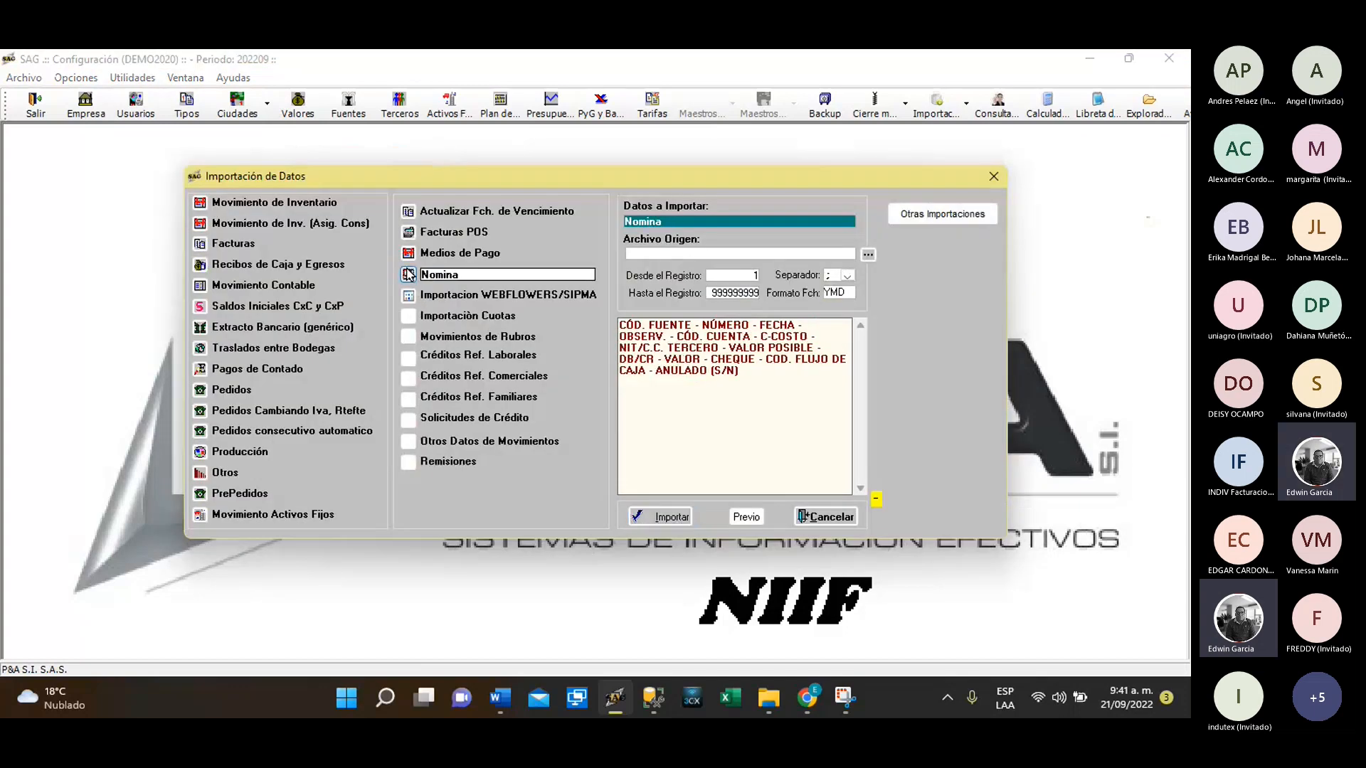
click(868, 255)
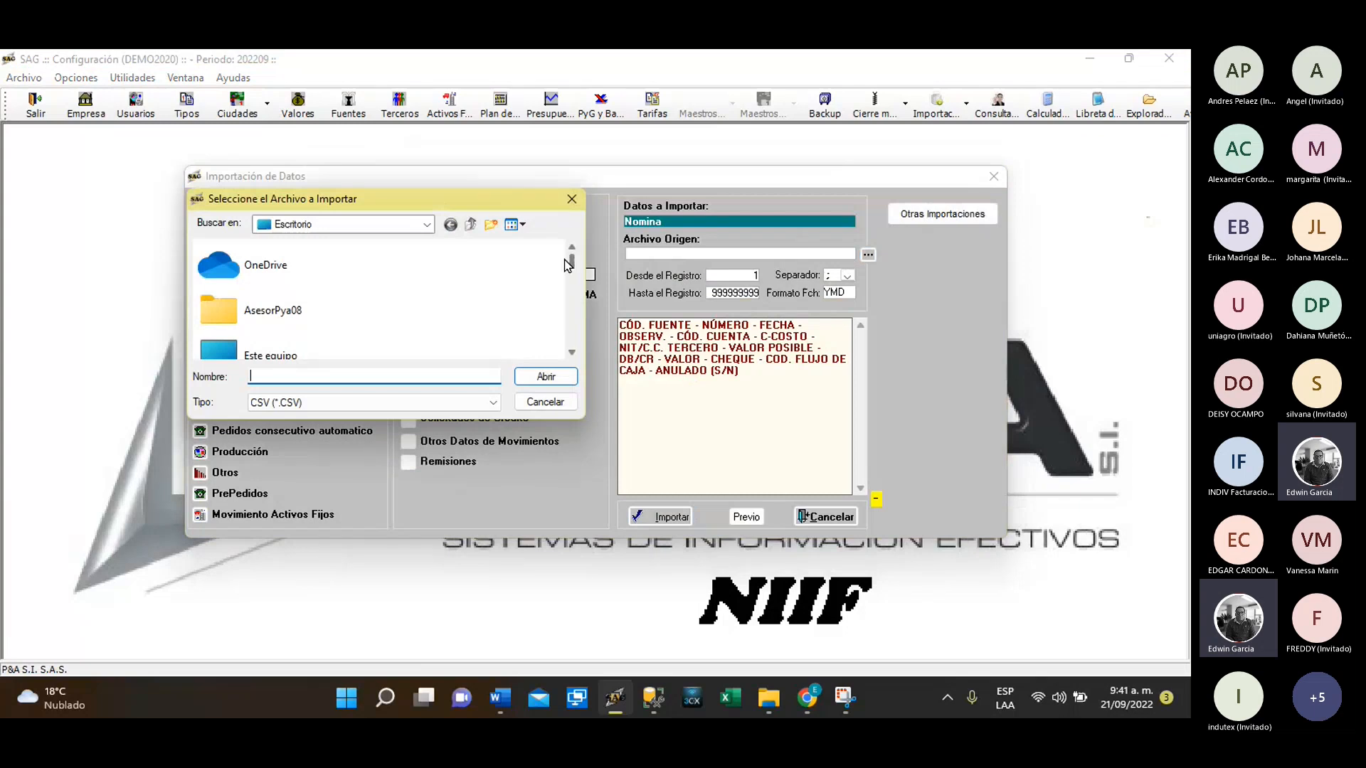
drag(573, 267, 532, 327)
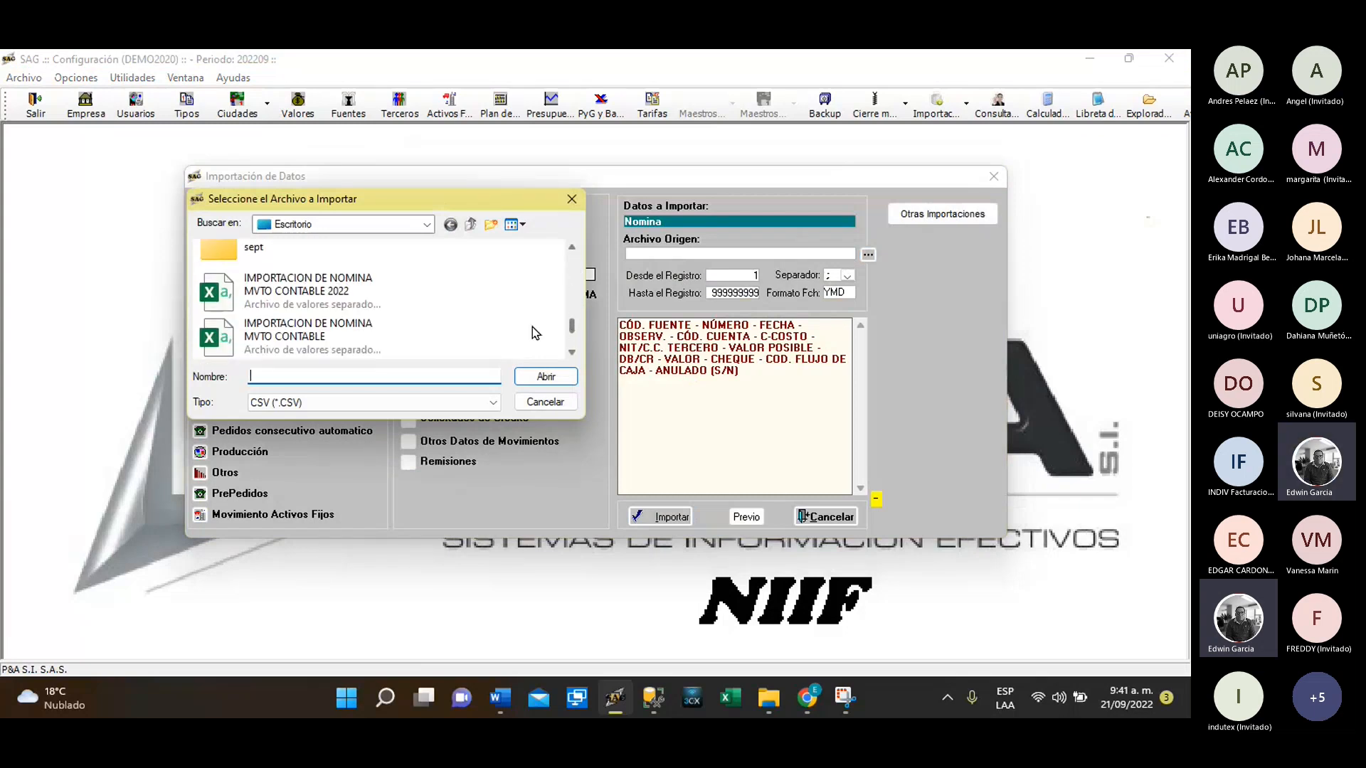
click(315, 301)
click(543, 376)
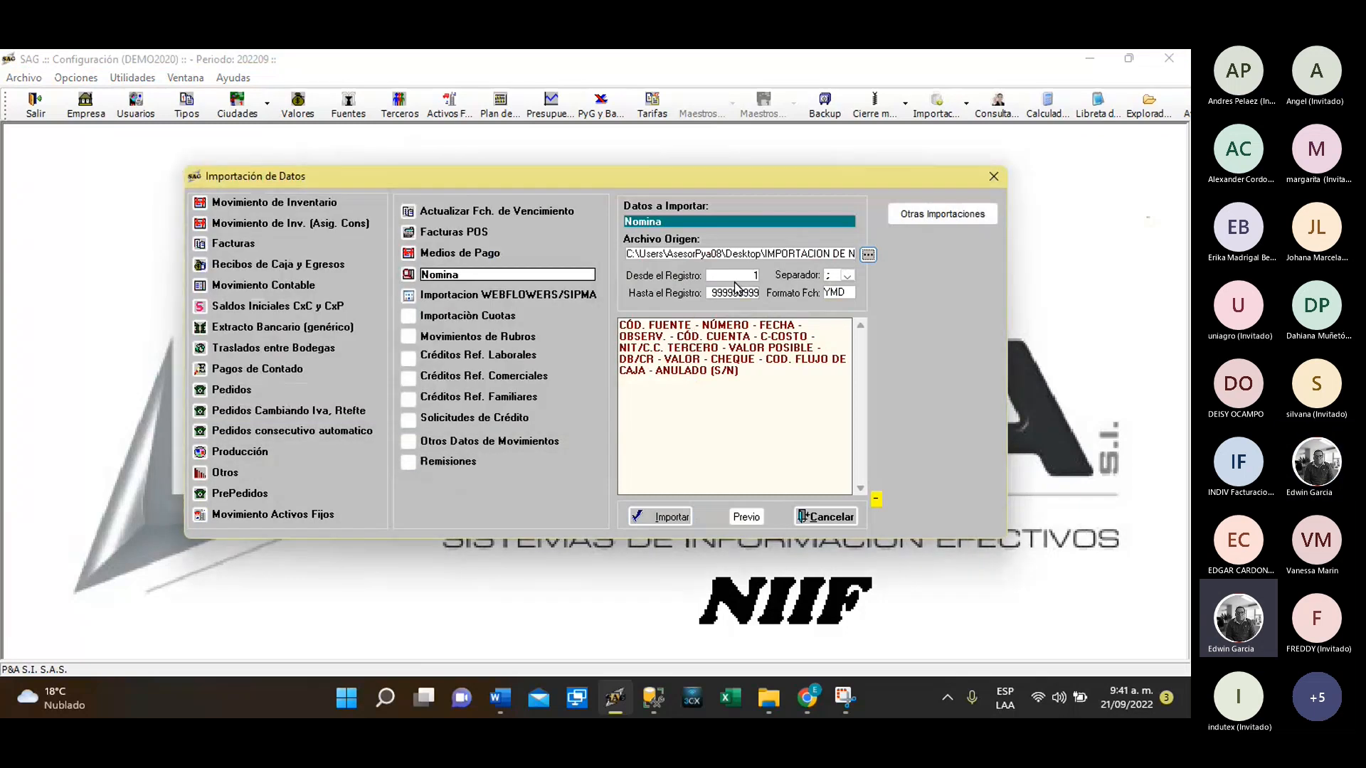
Import the payroll file from record 9 with date format DMY, without summing similar accounts and always adding records to the existing document
text(9)
click(846, 299)
click(836, 313)
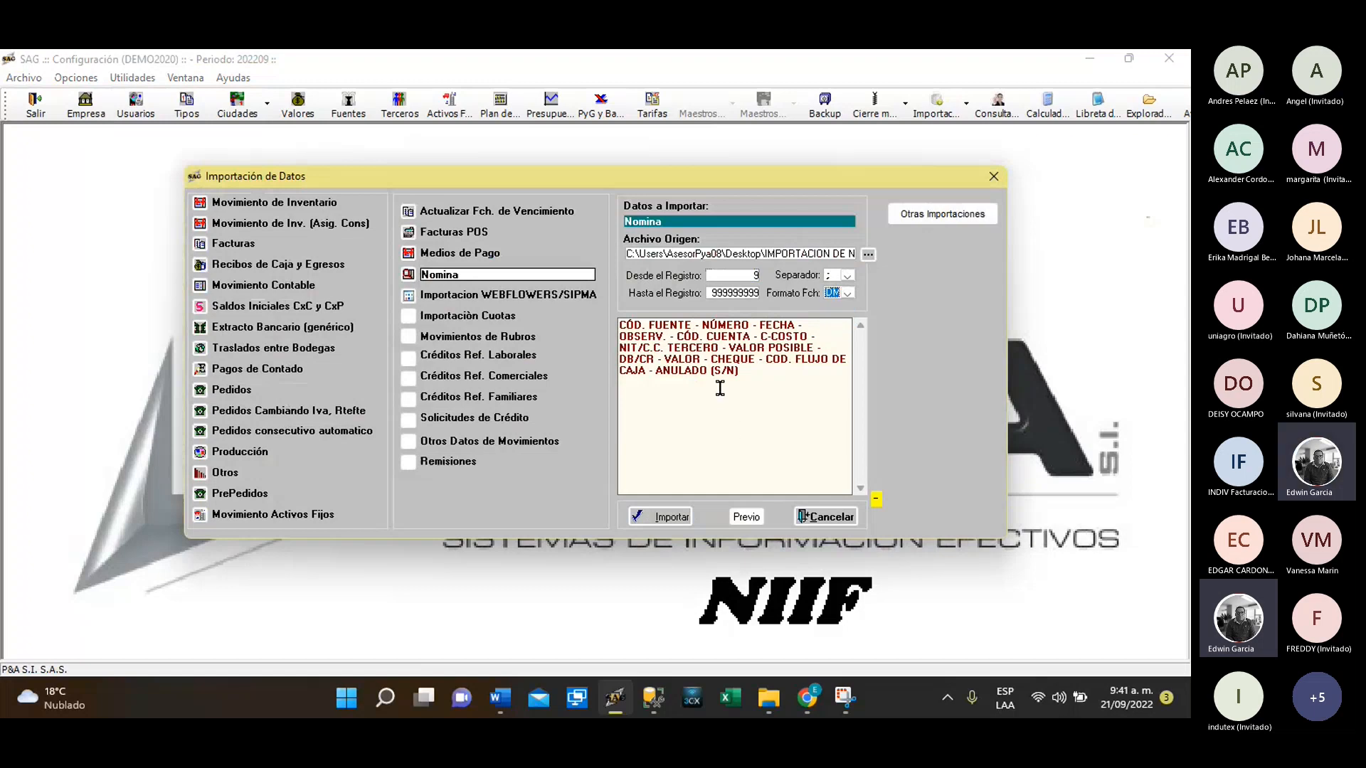
click(659, 518)
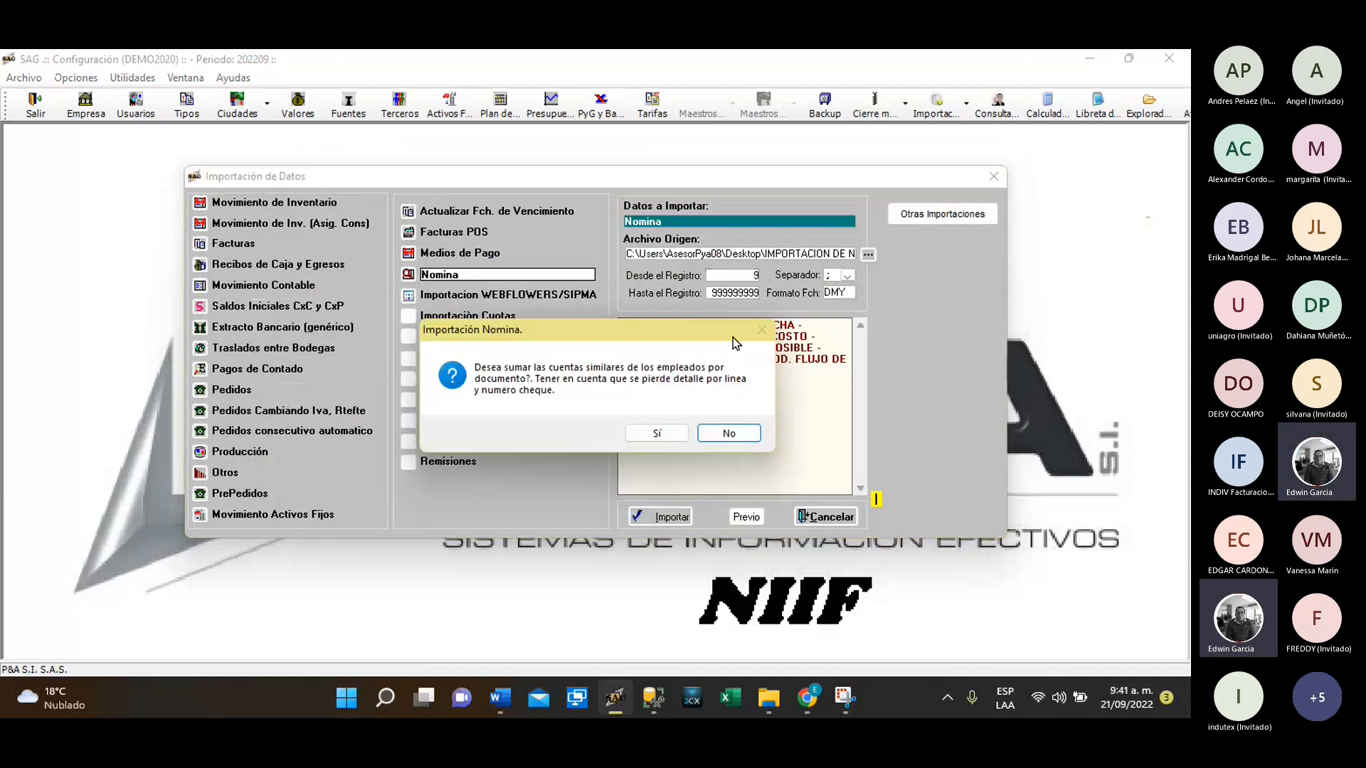
click(733, 436)
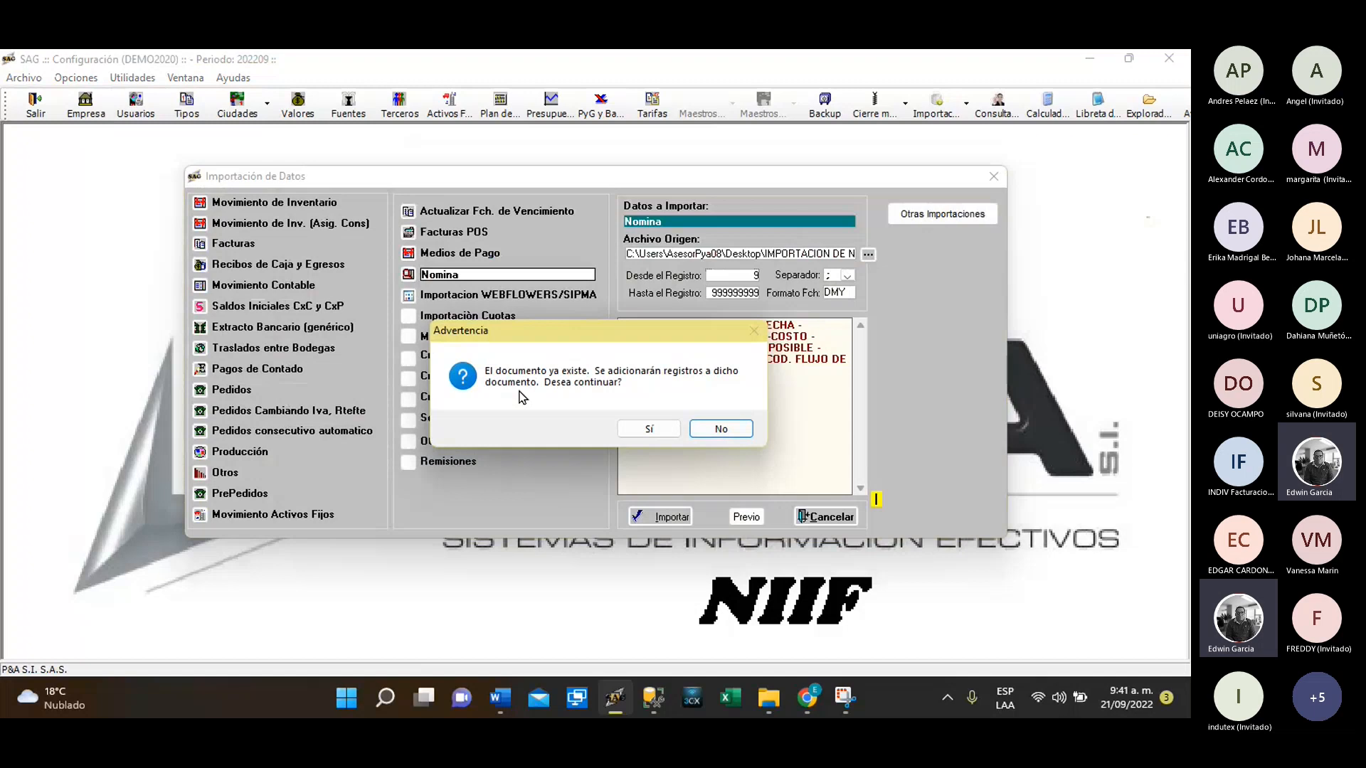
click(650, 431)
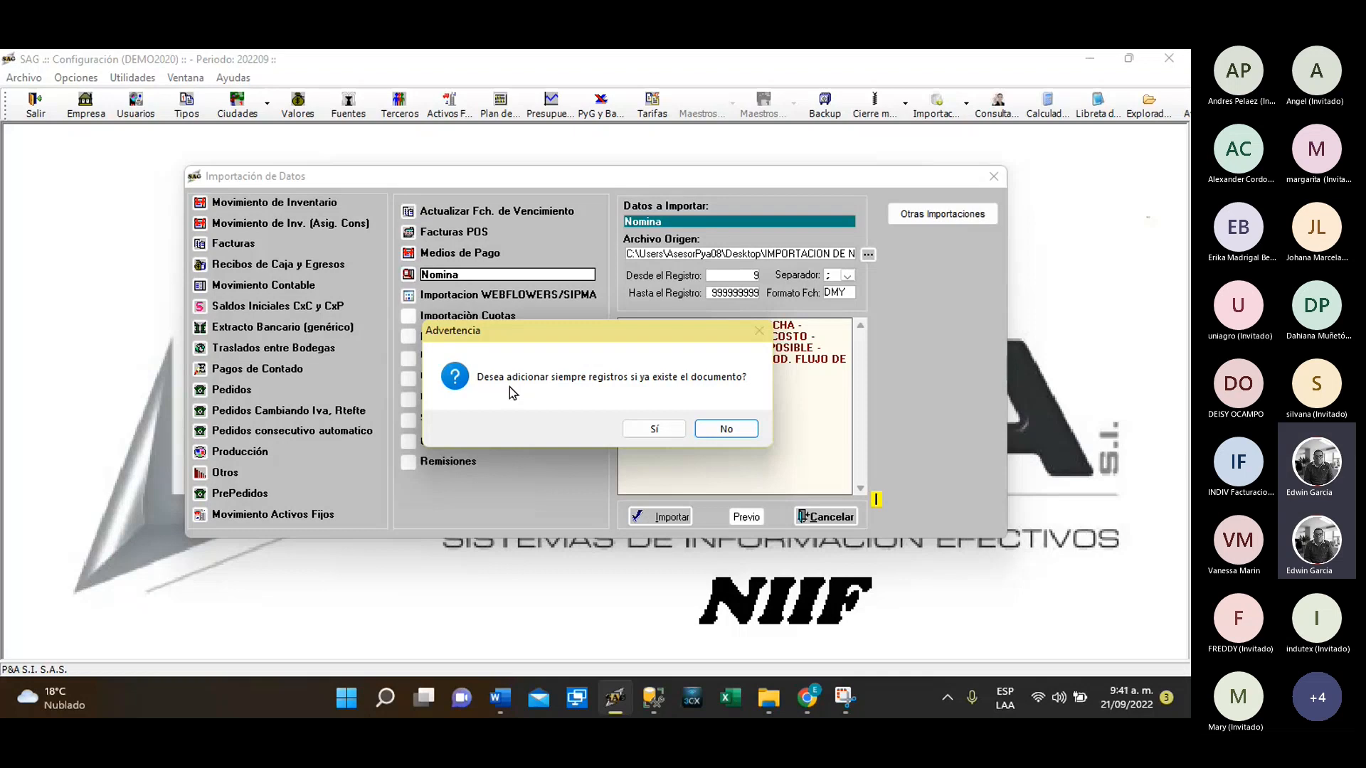
click(653, 429)
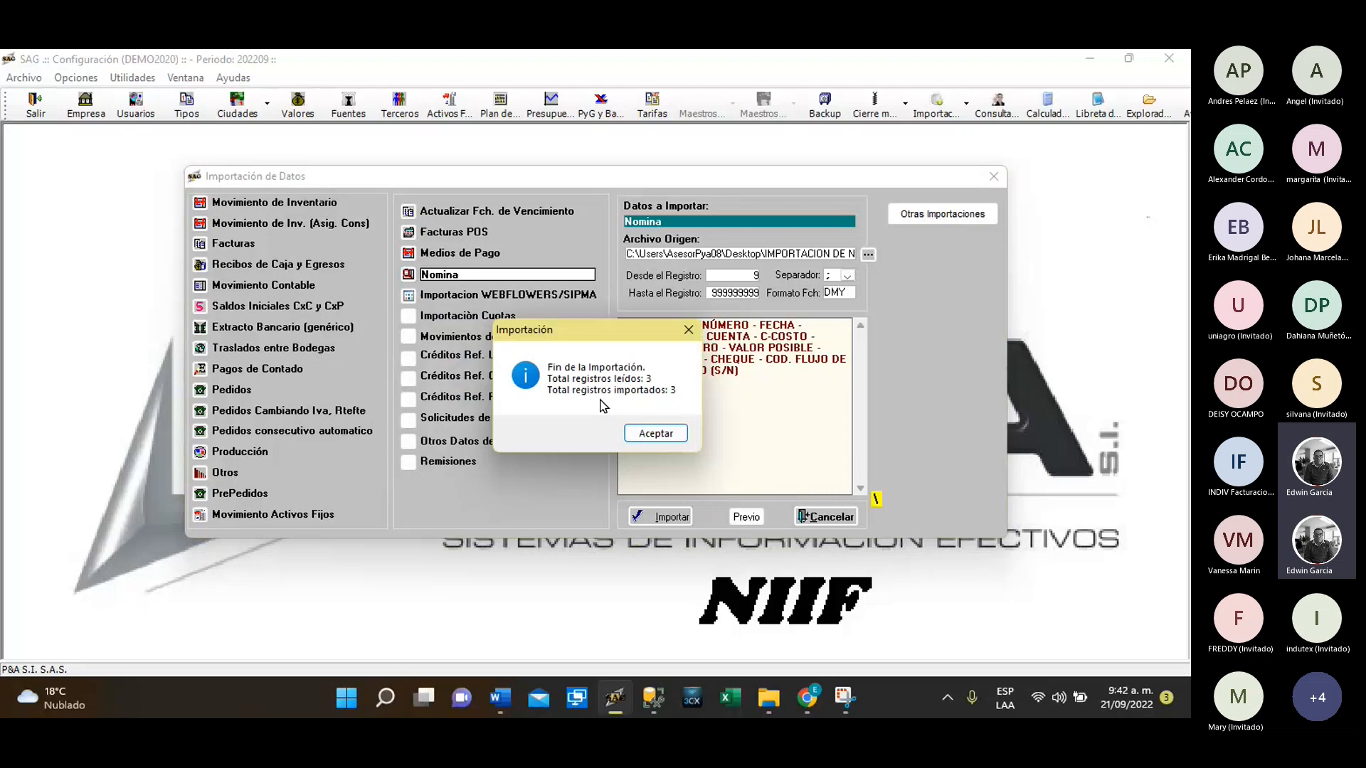
click(640, 439)
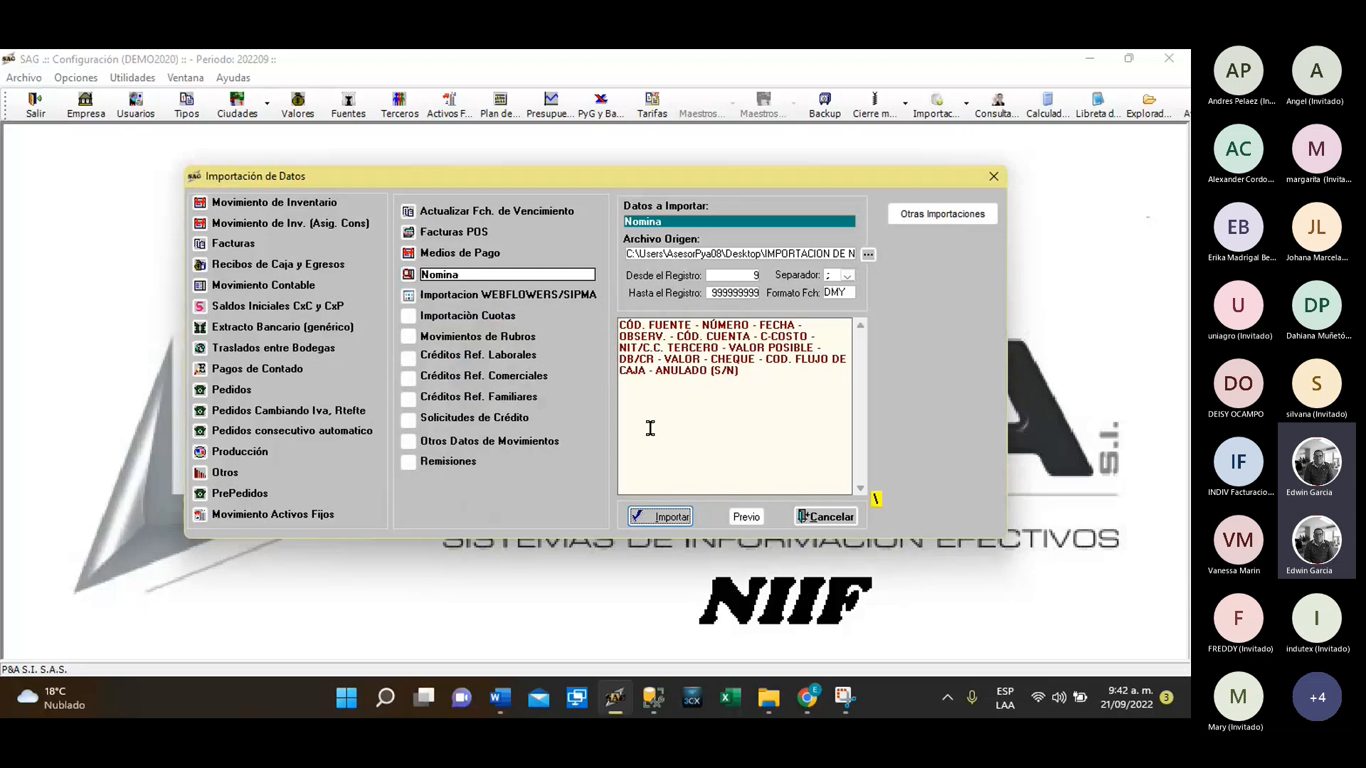
click(853, 523)
Leave Configuración, open the accounting entries in the Operación module and bring up document 1 of source NM
click(38, 114)
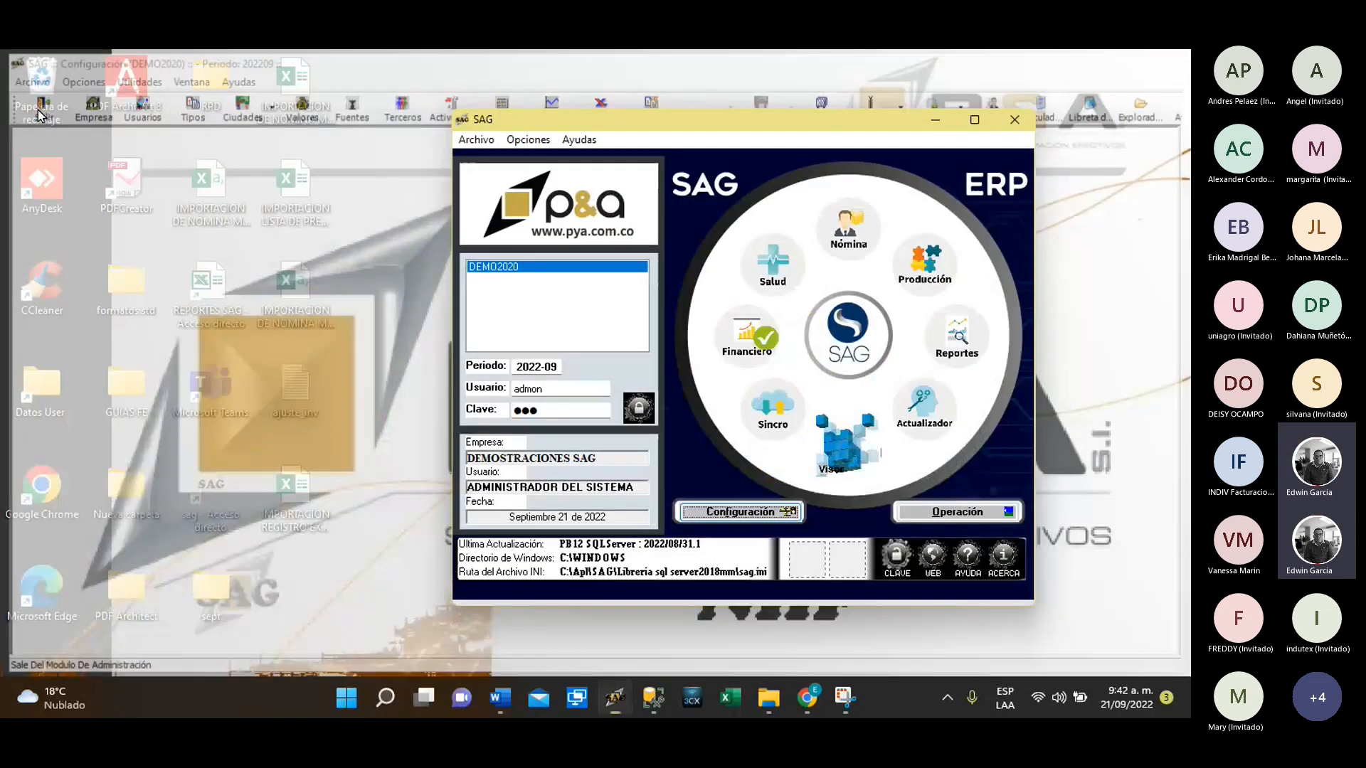
click(925, 512)
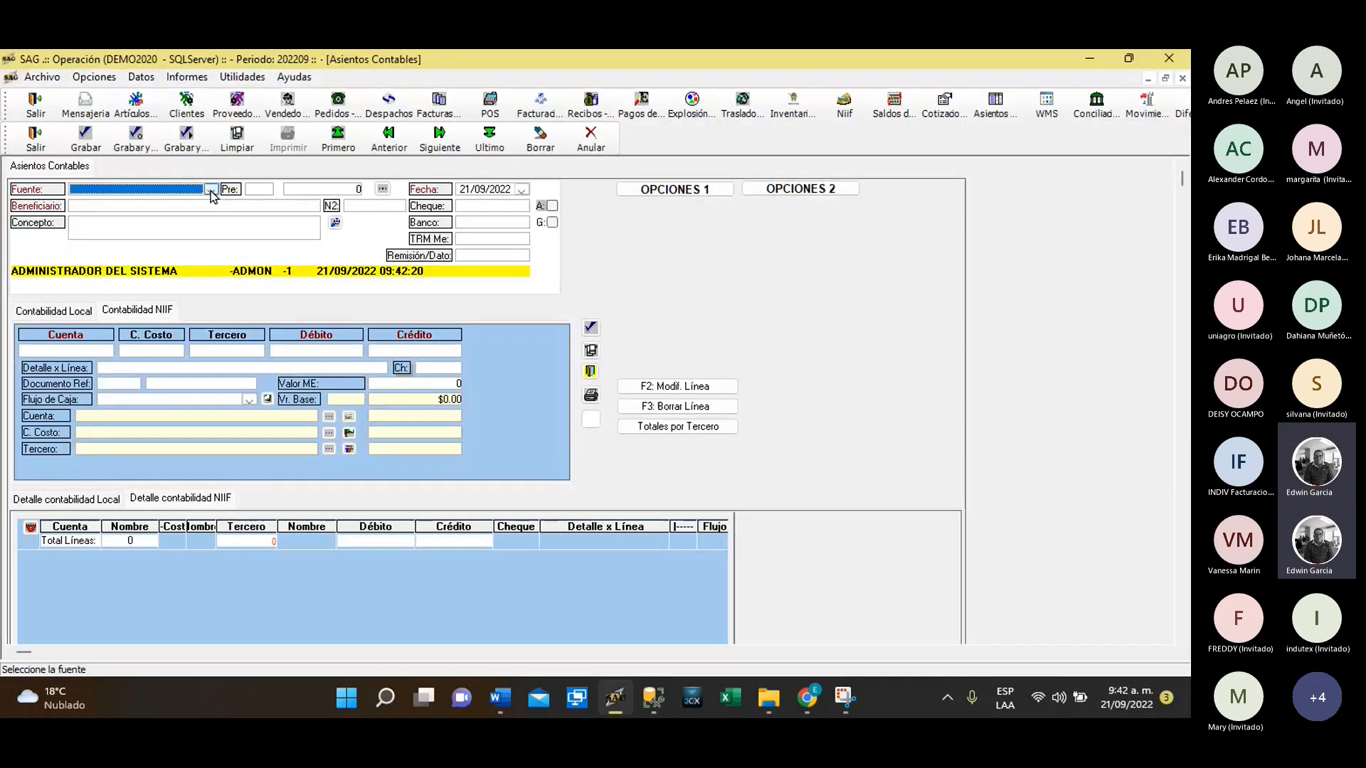
click(211, 190)
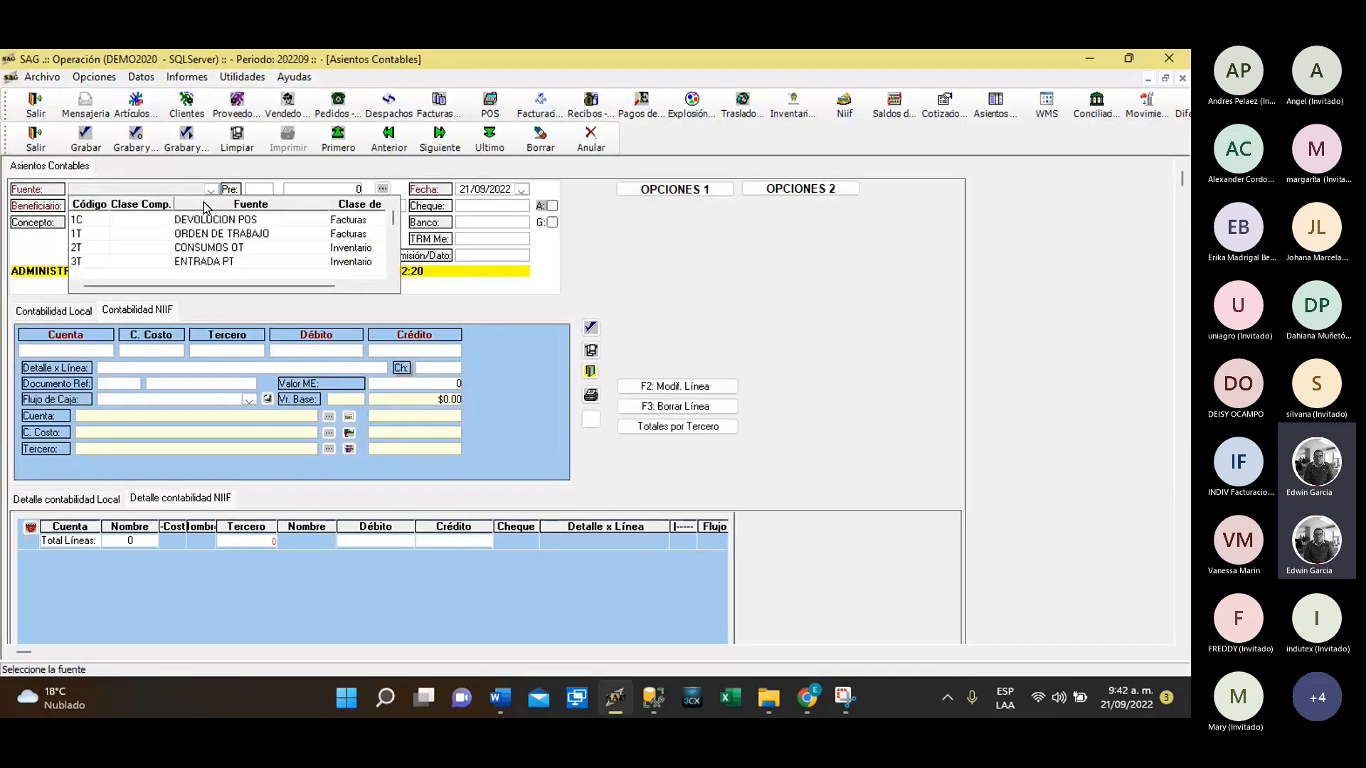
text(NM)
key(Return)
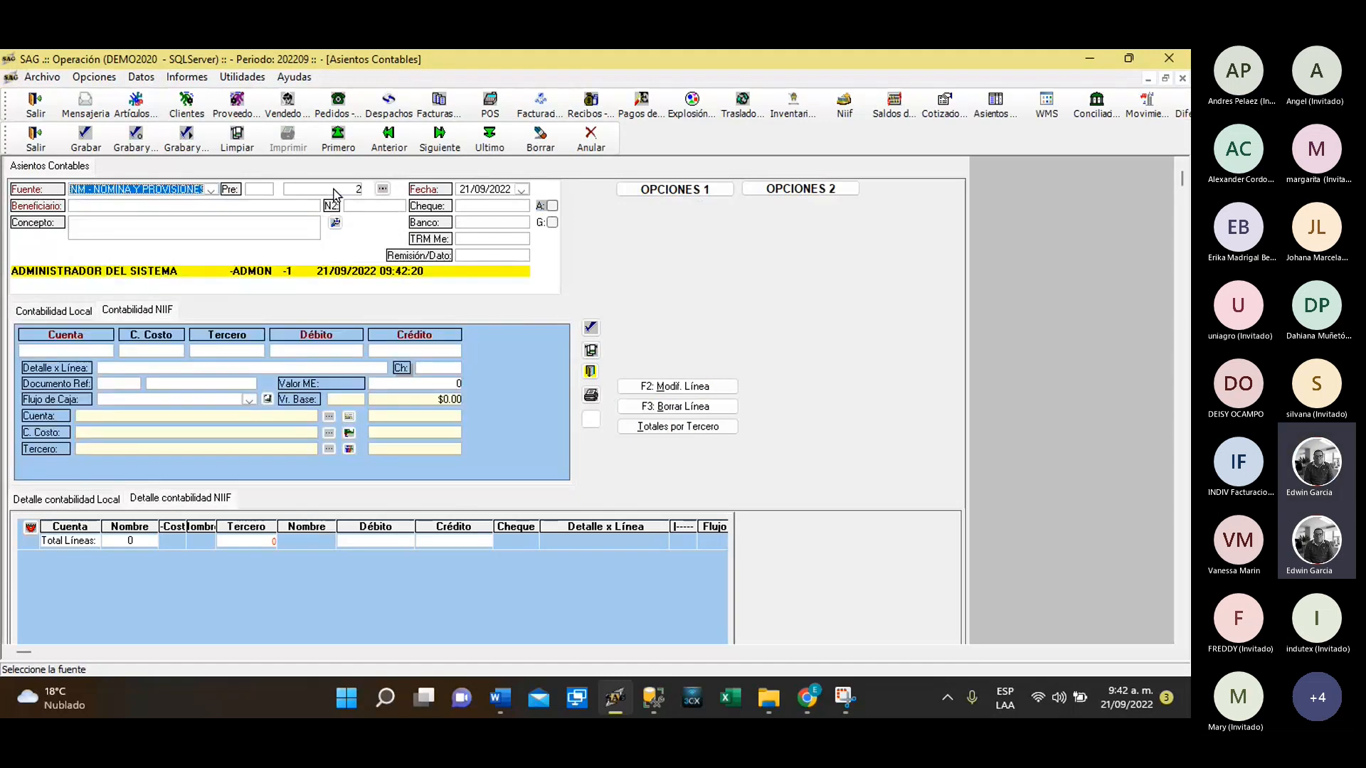
click(388, 138)
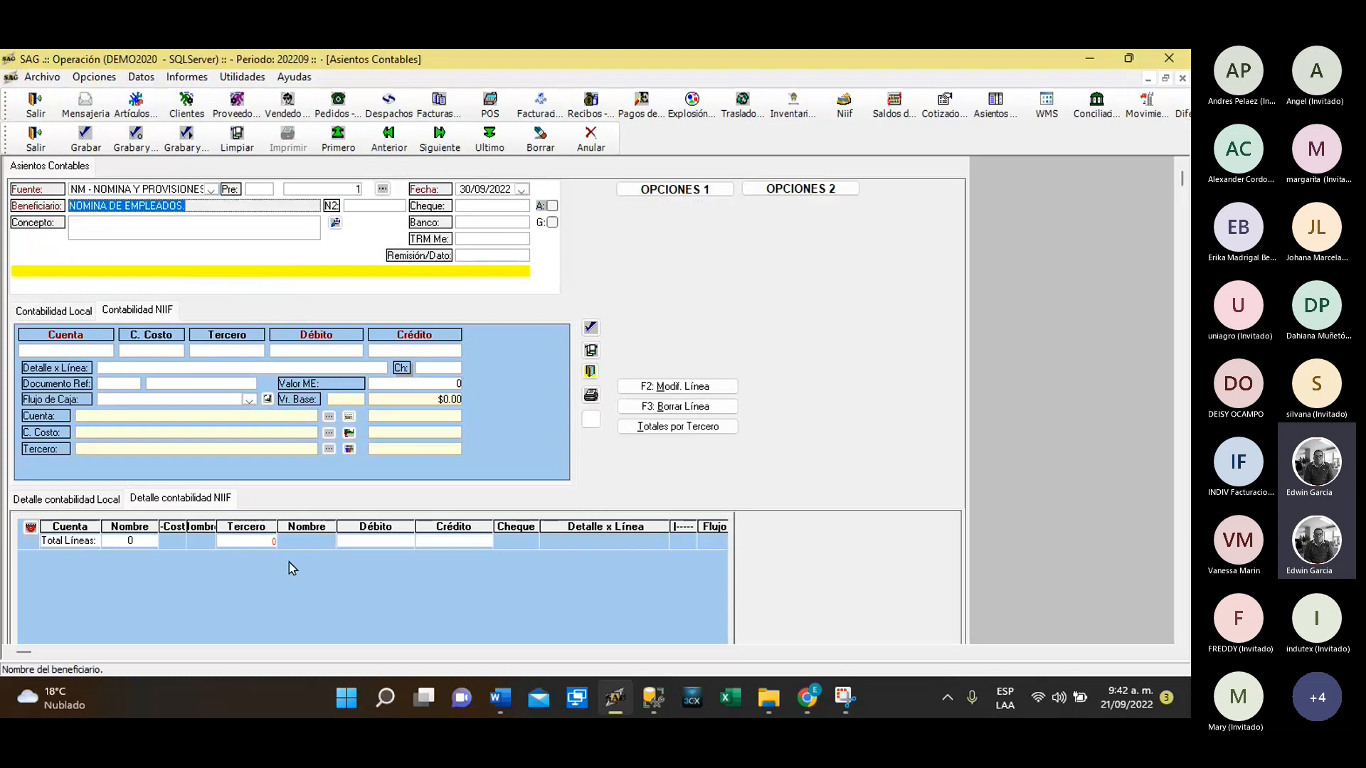
Show the local accounting detail of the payroll document and review all its imported lines
click(71, 502)
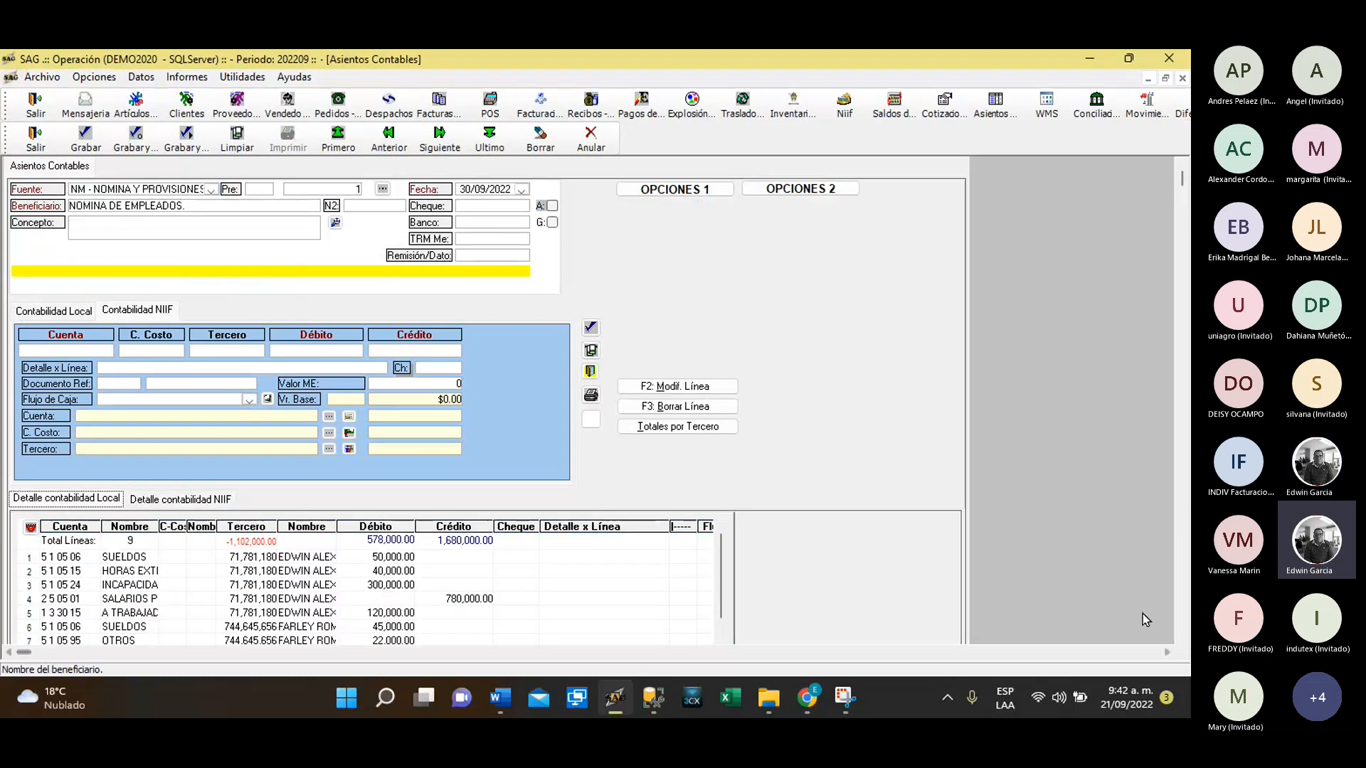
scroll(1181, 644, down, 3)
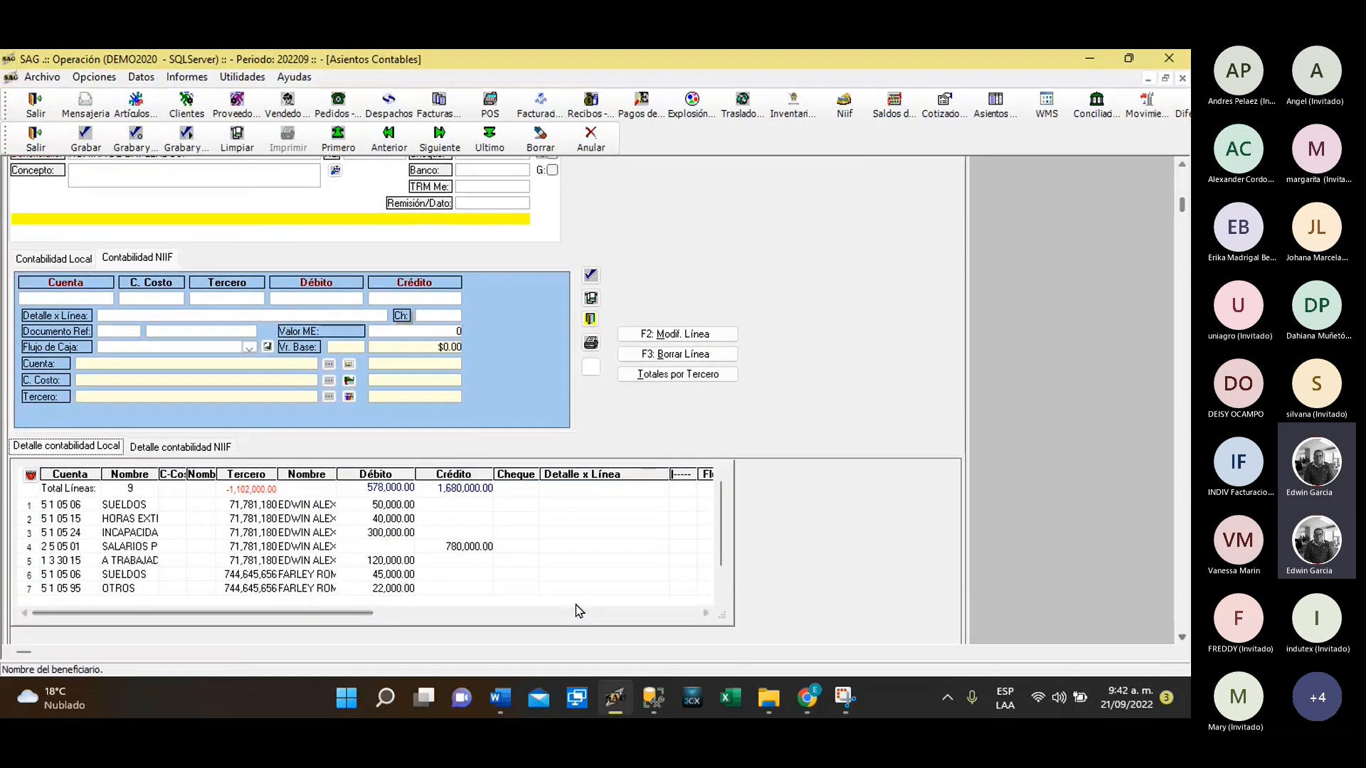
scroll(638, 545, down, 1)
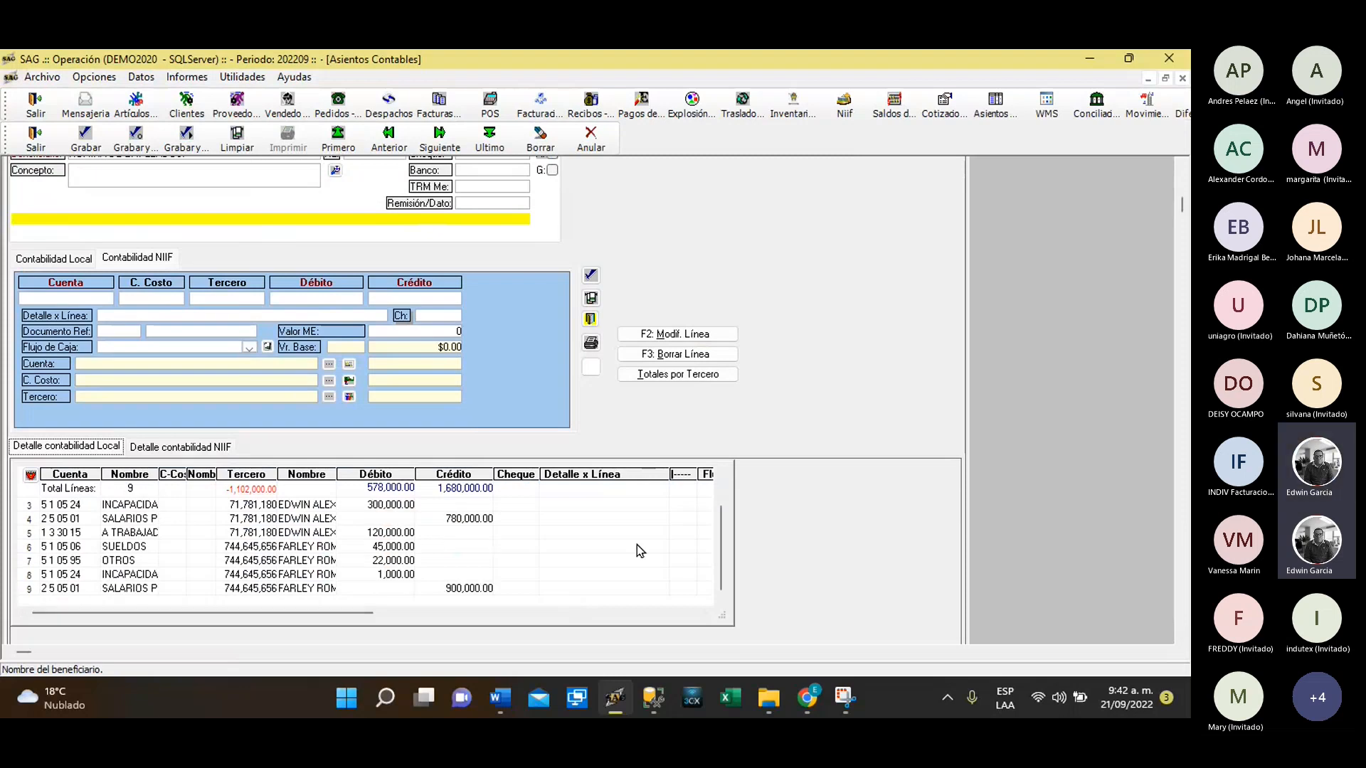
scroll(637, 550, up, 1)
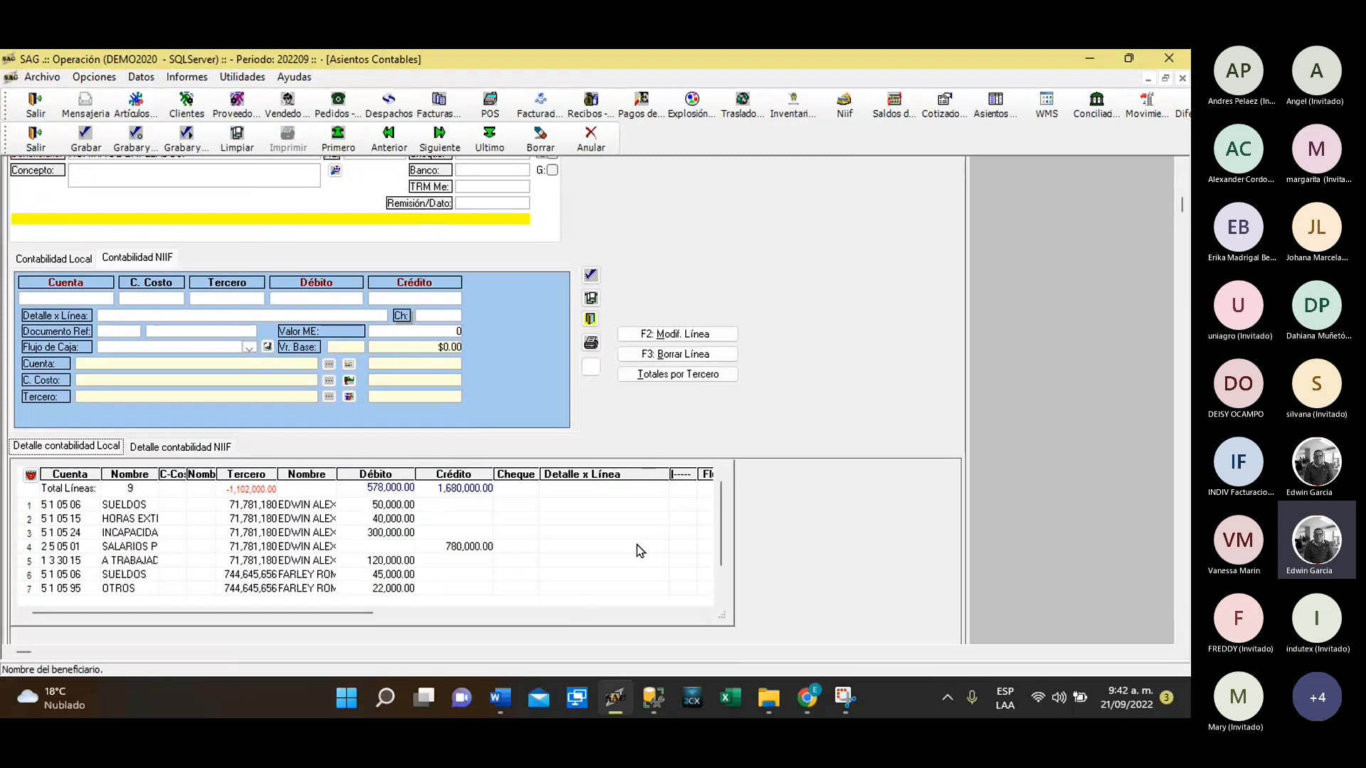
scroll(638, 550, down, 1)
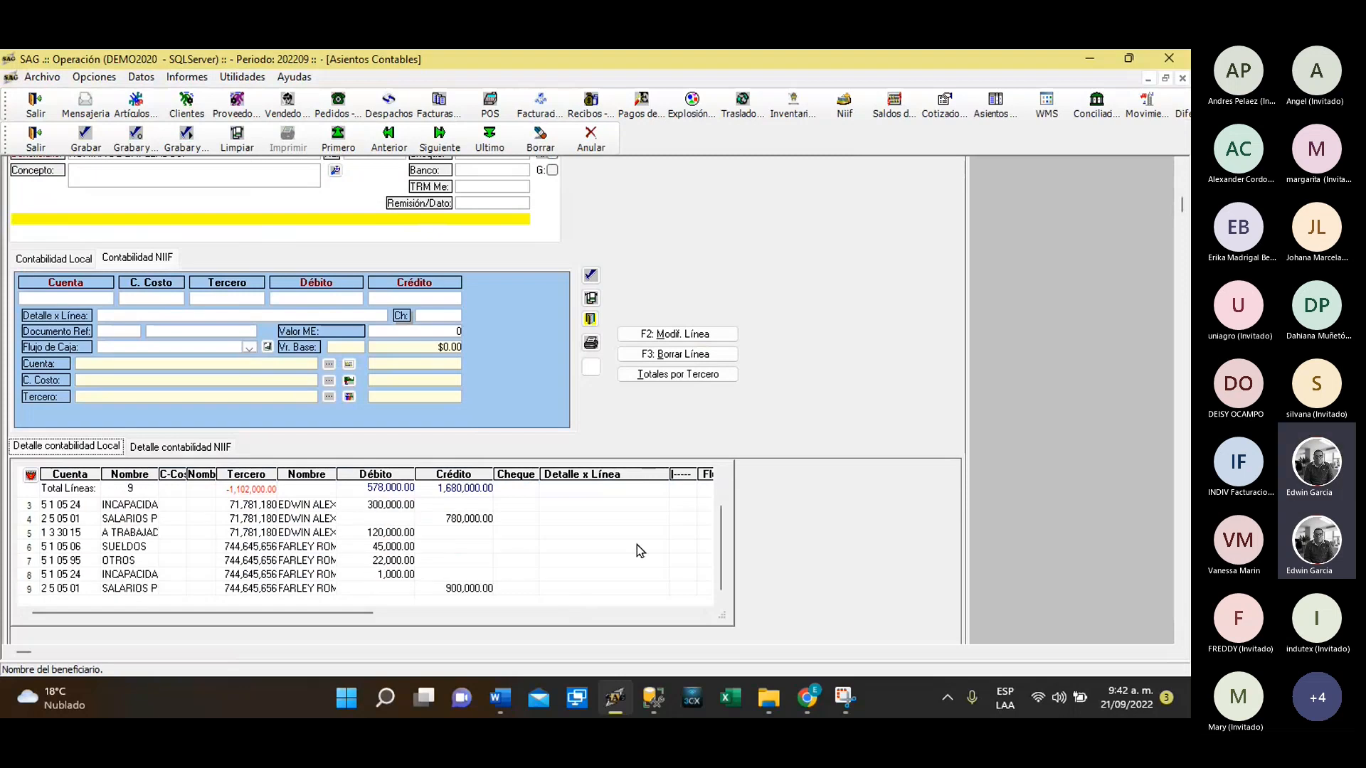
Exit the accounting entry despite the unclosed document, leave Operación and open the Configuración module
click(33, 146)
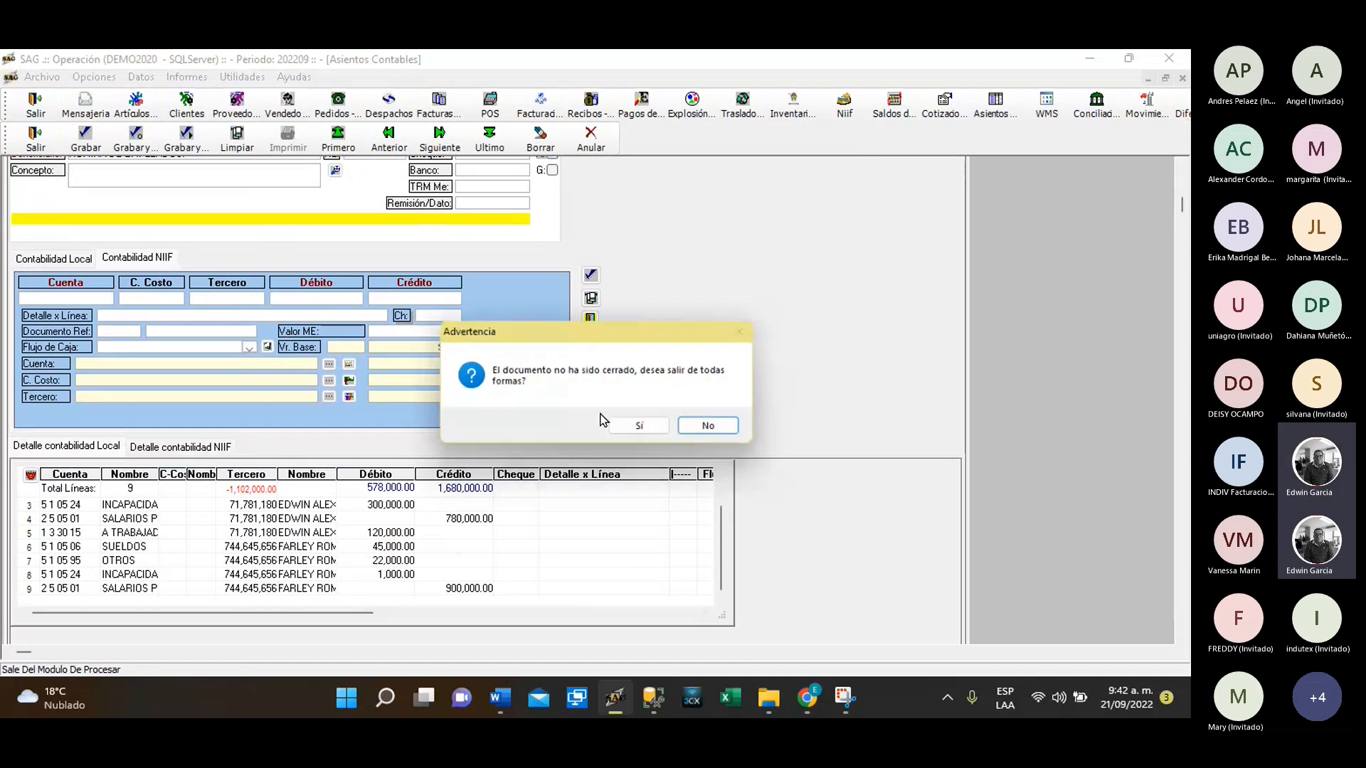
click(637, 425)
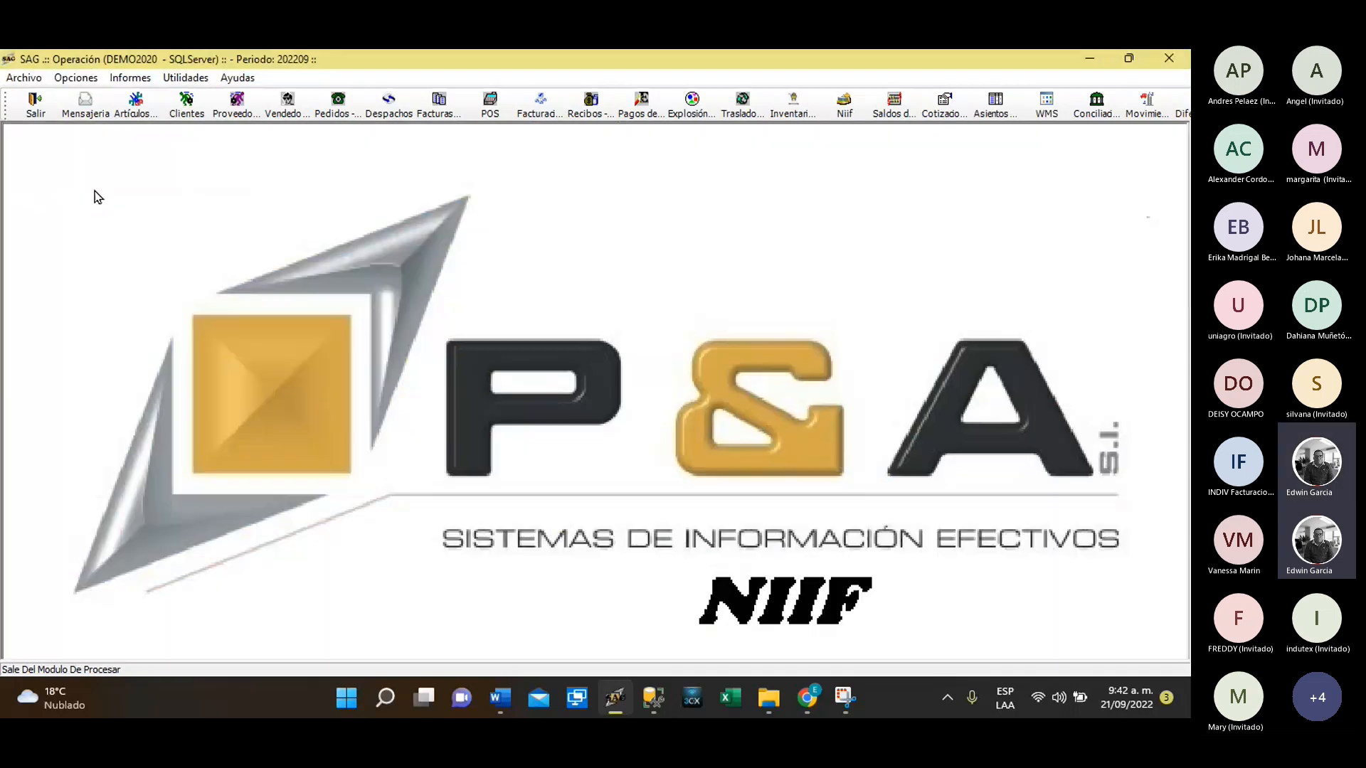
click(35, 103)
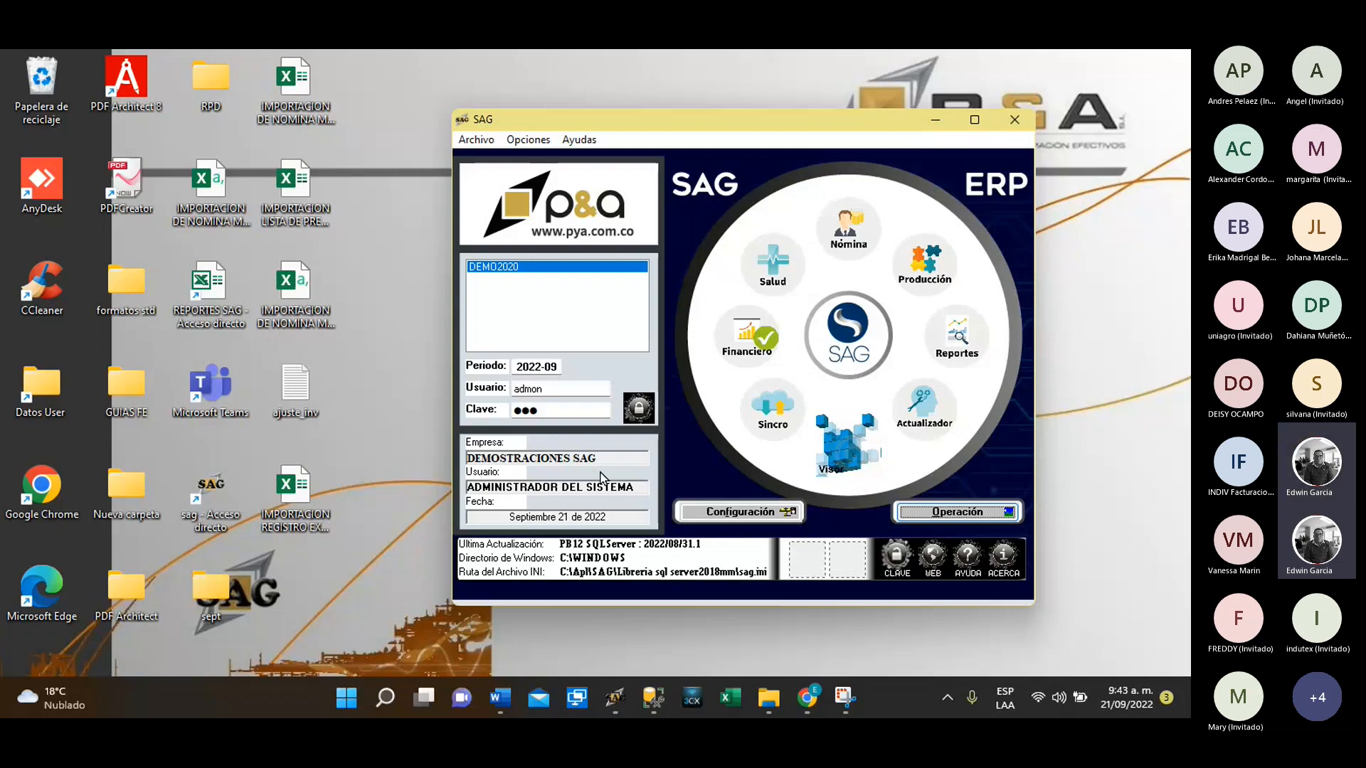
click(756, 517)
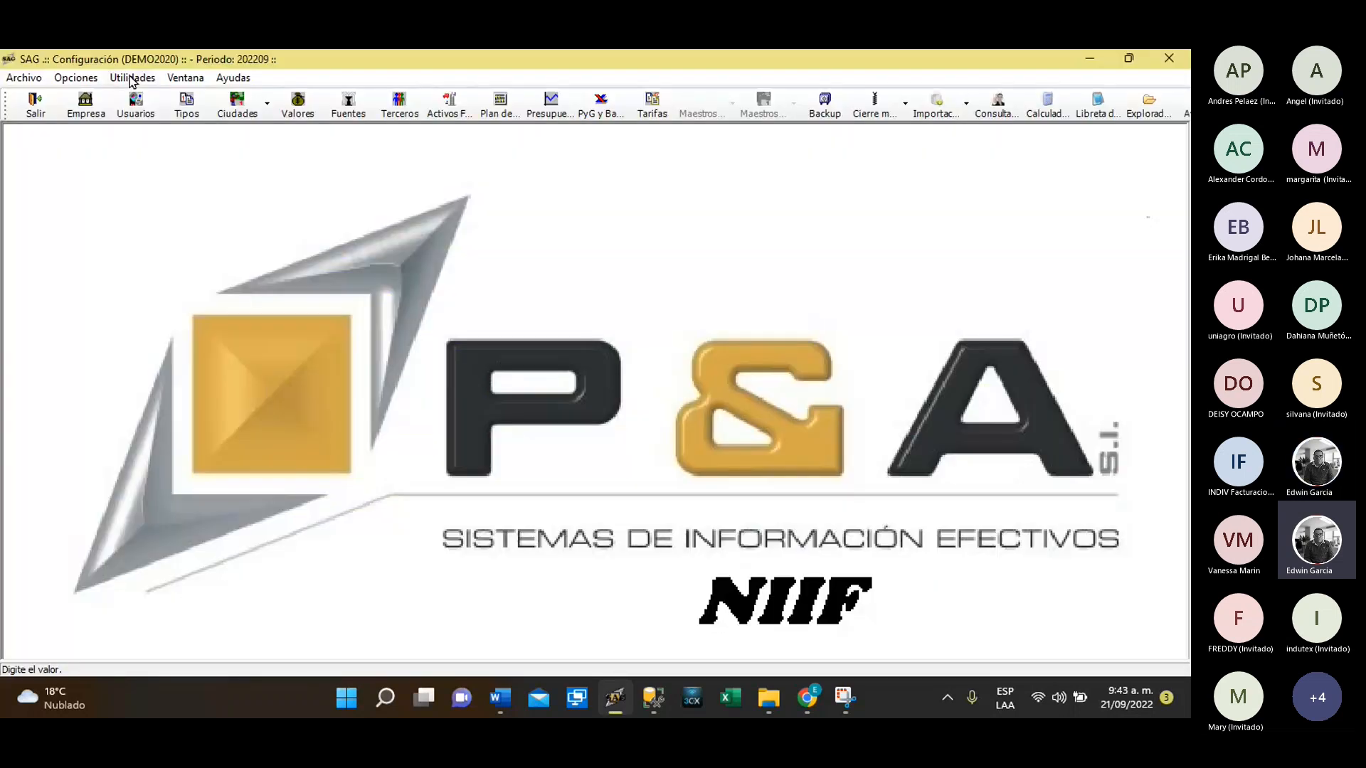
Open the master data import, choose SubGrupos and copy its field layout text GRUPO - SUBGRUPO - DATO 1
click(132, 79)
mouse_move(178, 141)
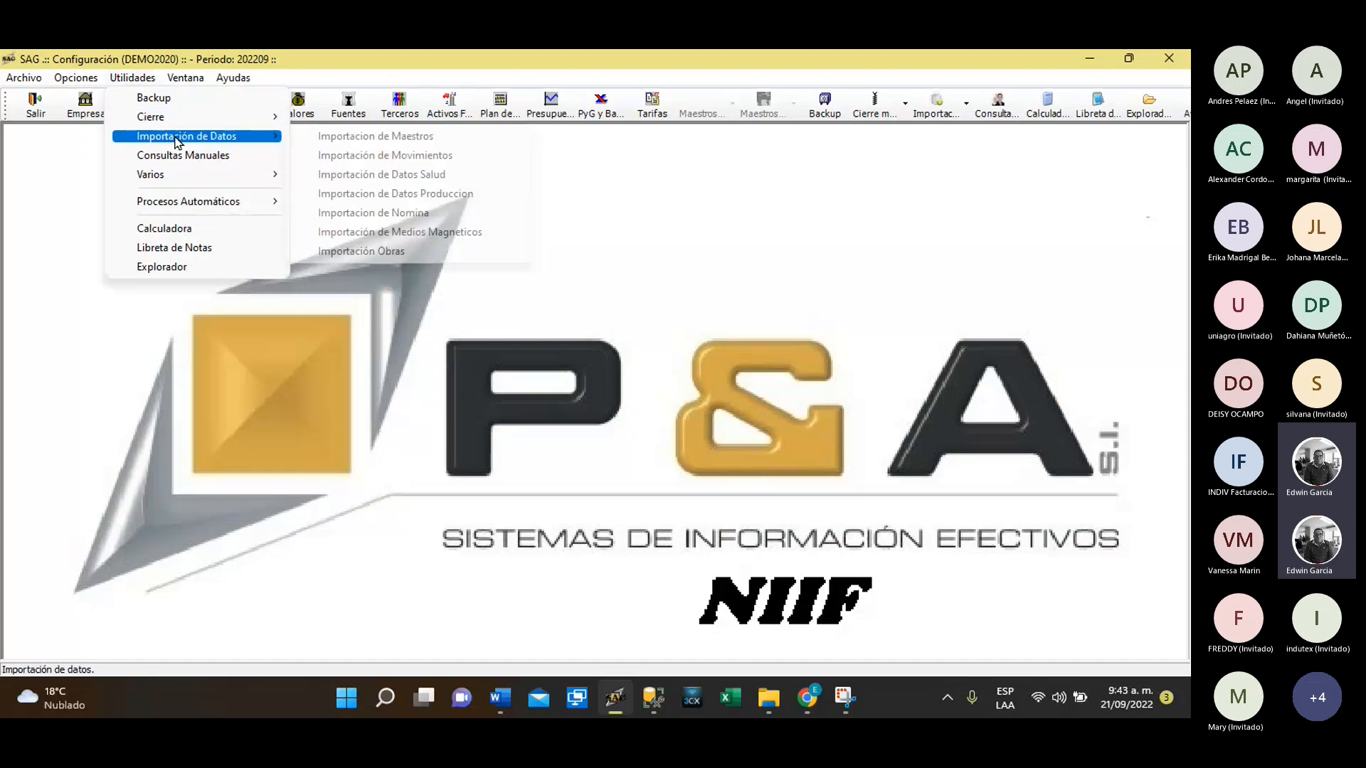
click(444, 142)
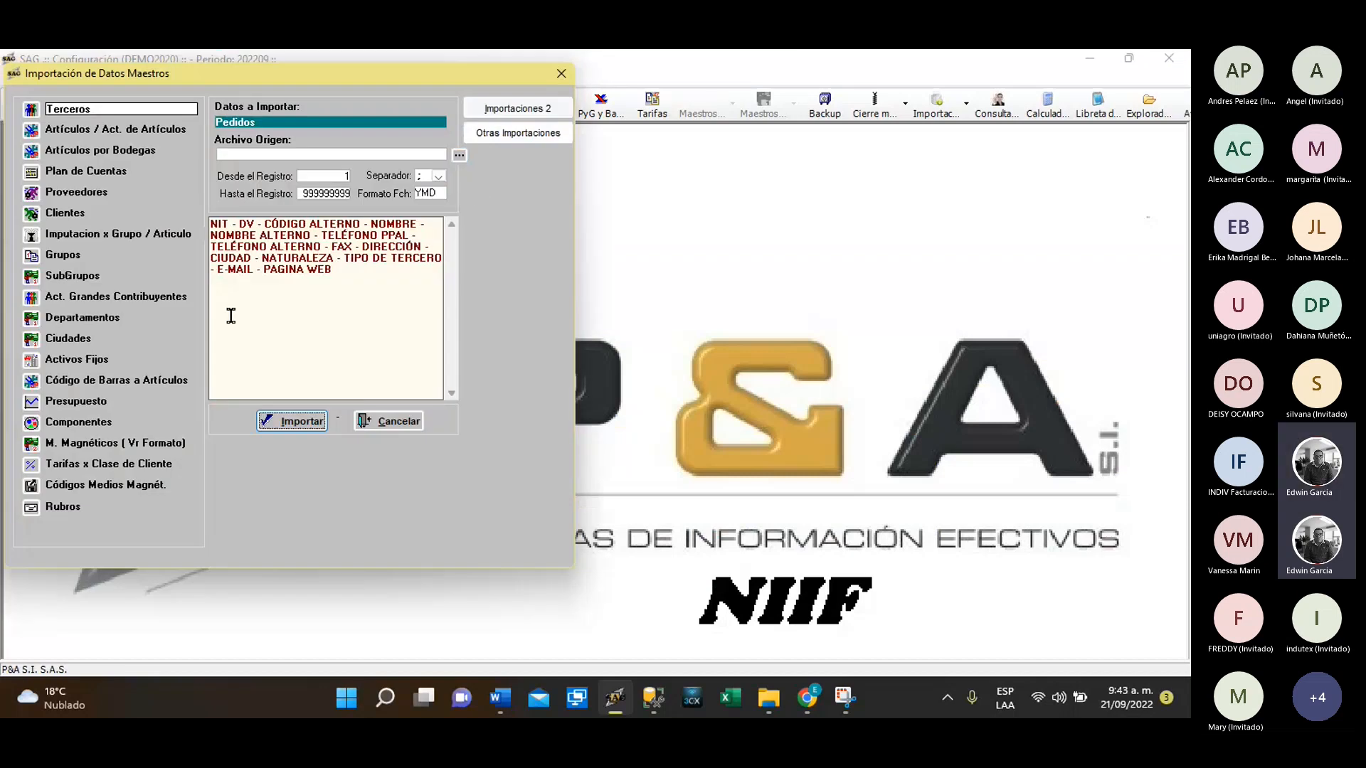
click(28, 278)
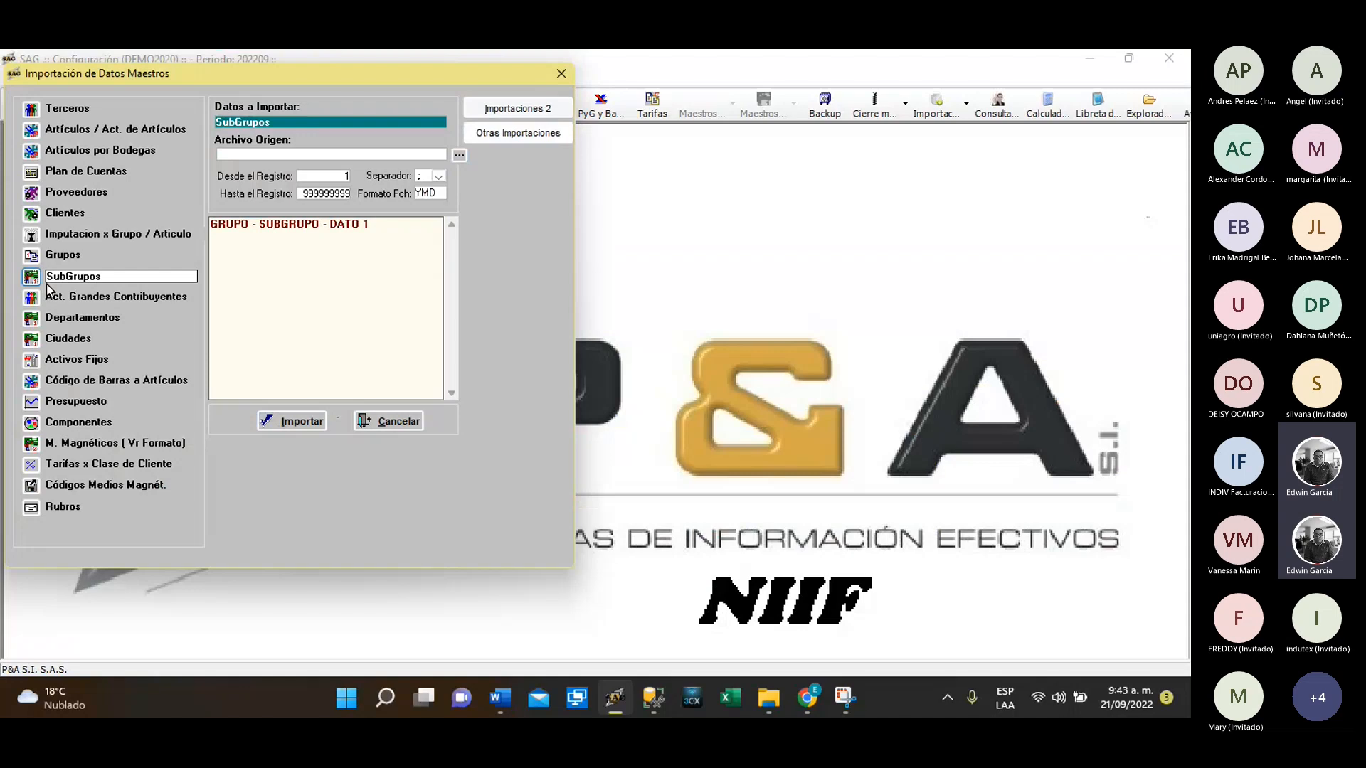
drag(396, 226, 201, 223)
right_click(235, 227)
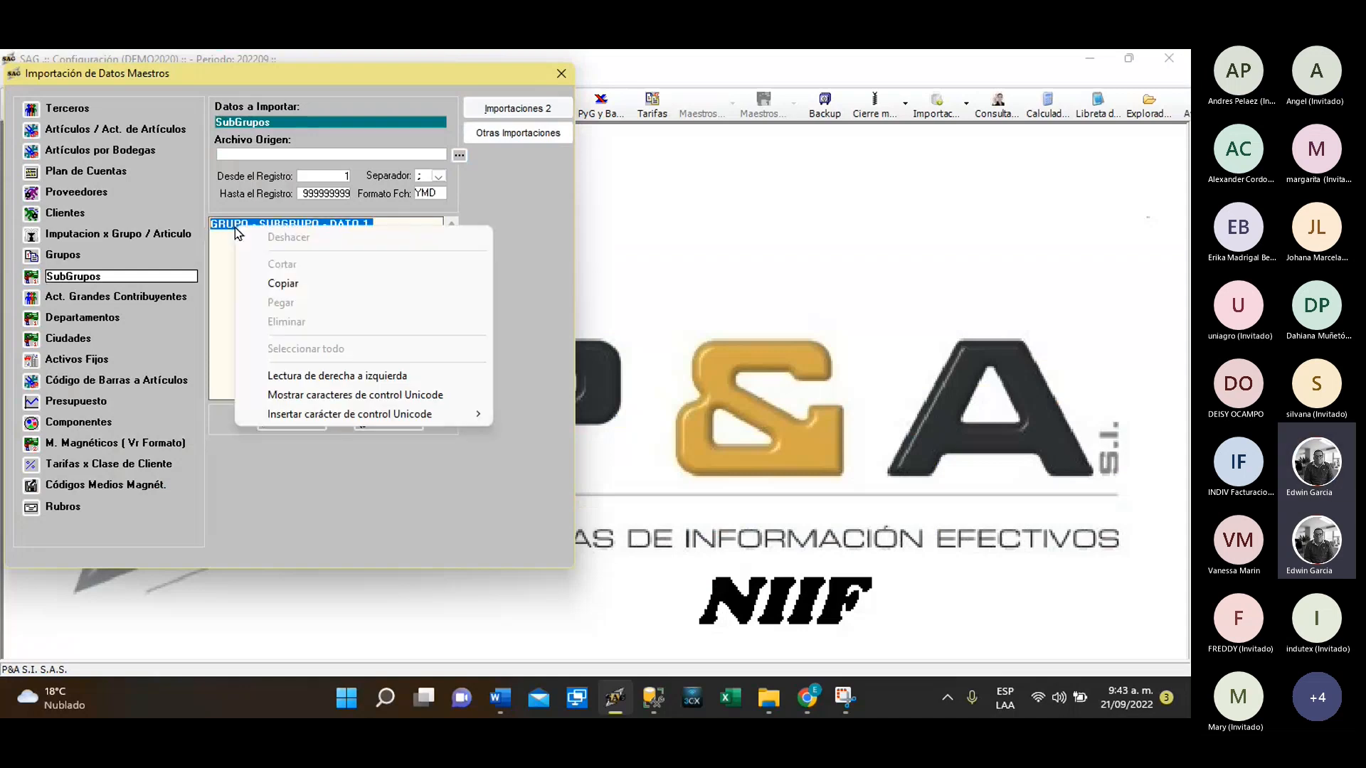
click(279, 285)
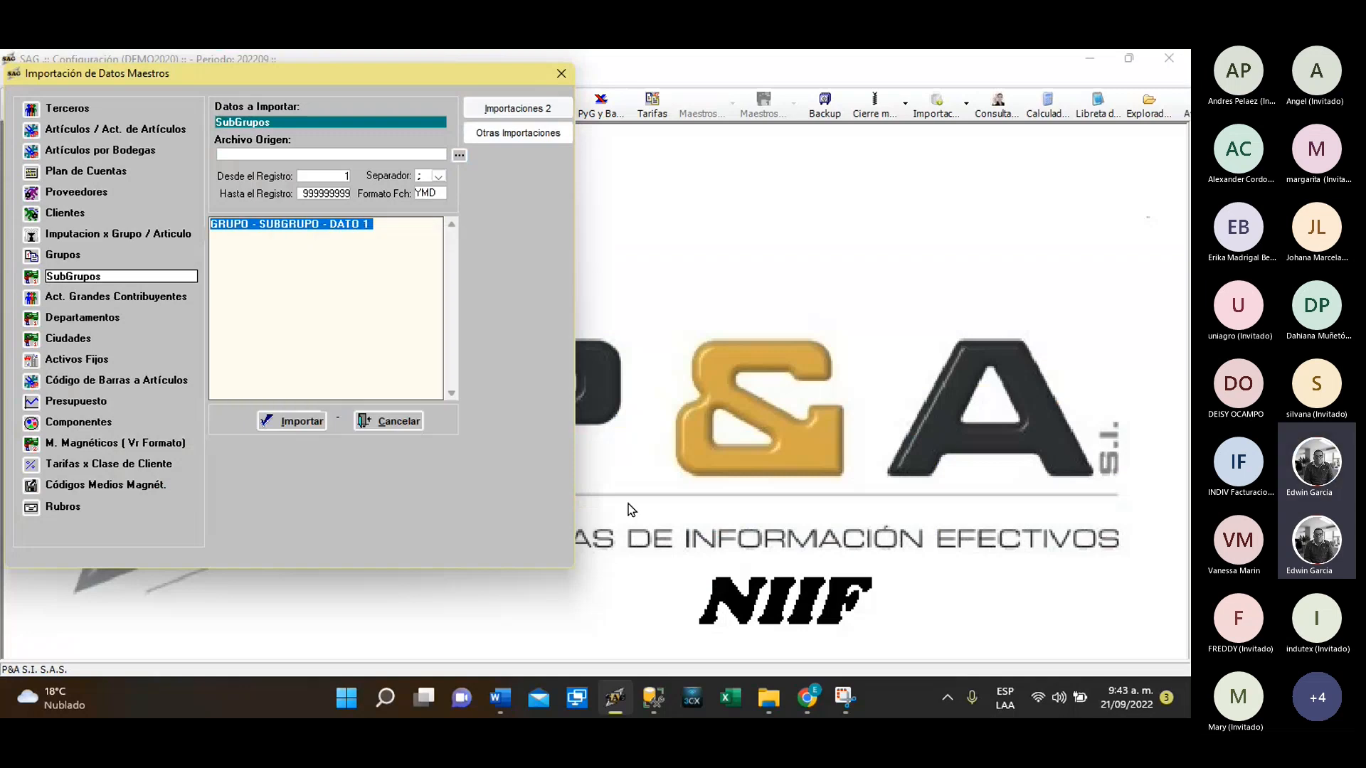
Switch to Excel, create a blank workbook and paste the copied field layout into cell A1
click(724, 698)
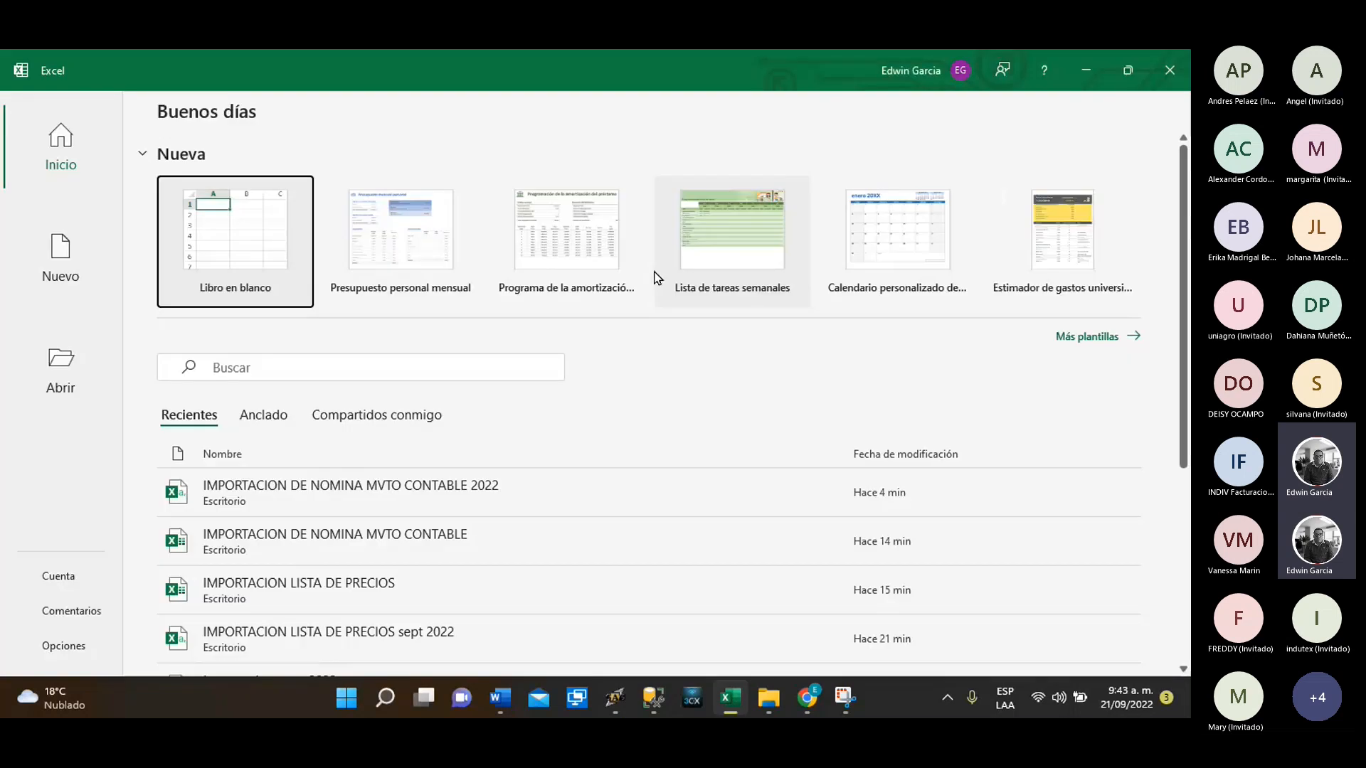
click(227, 240)
click(226, 240)
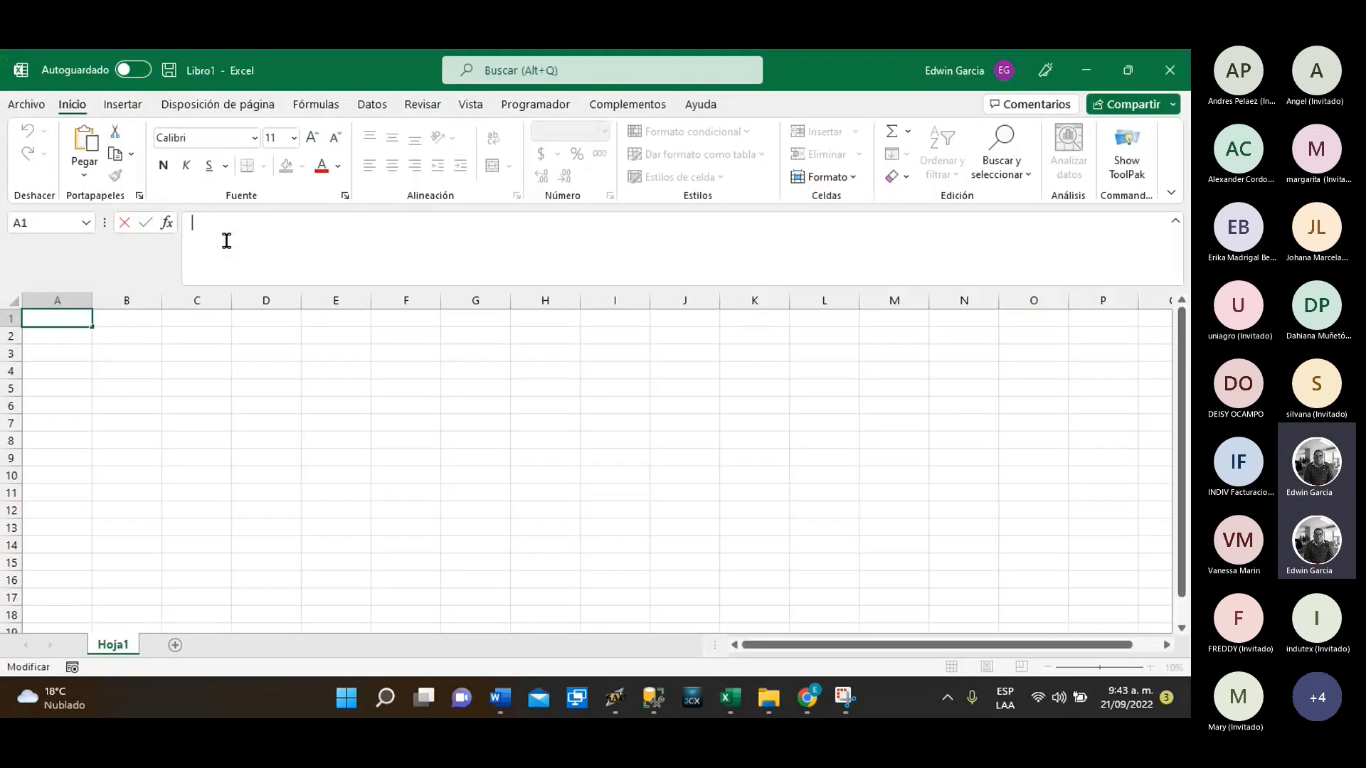
key(ctrl+v)
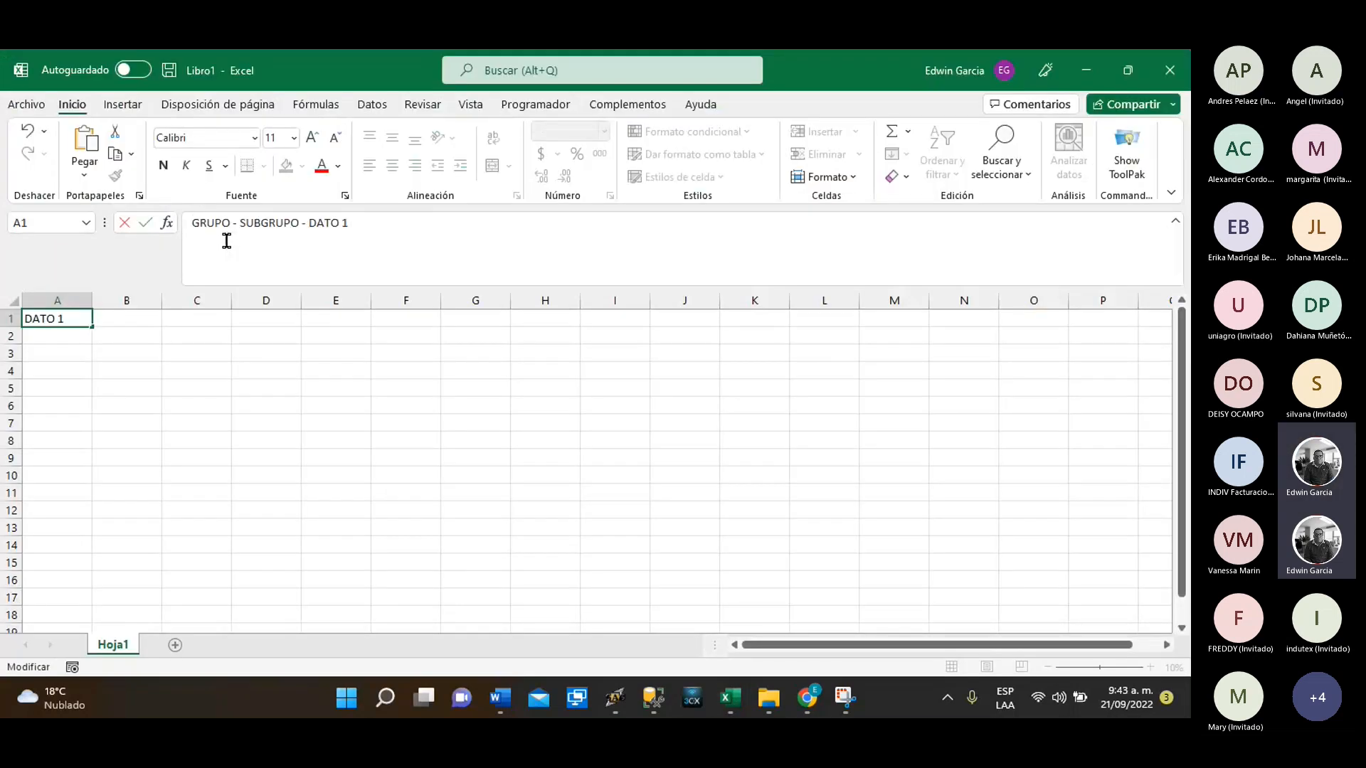
click(335, 396)
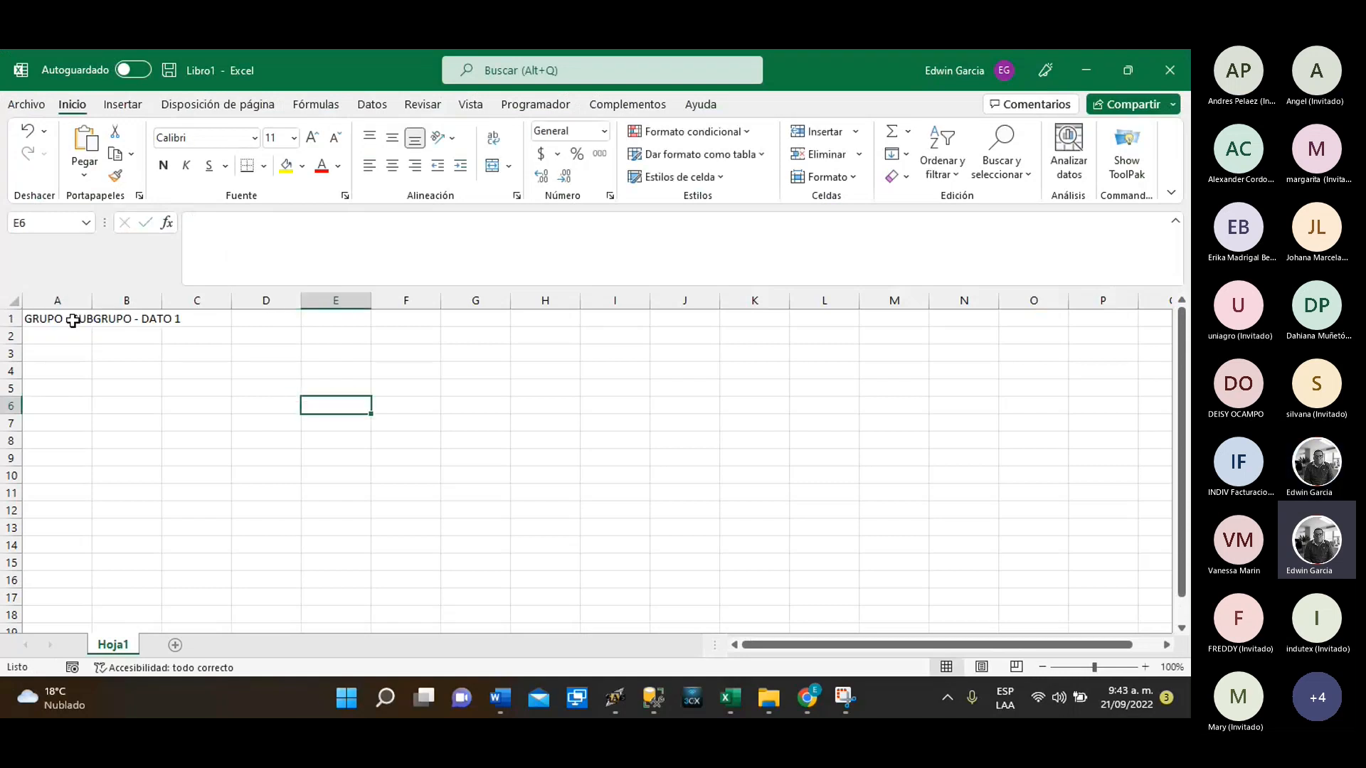
Split the text in A1 into separate columns using Text to Columns, delimited with a hyphen as the other separator
click(73, 318)
click(381, 105)
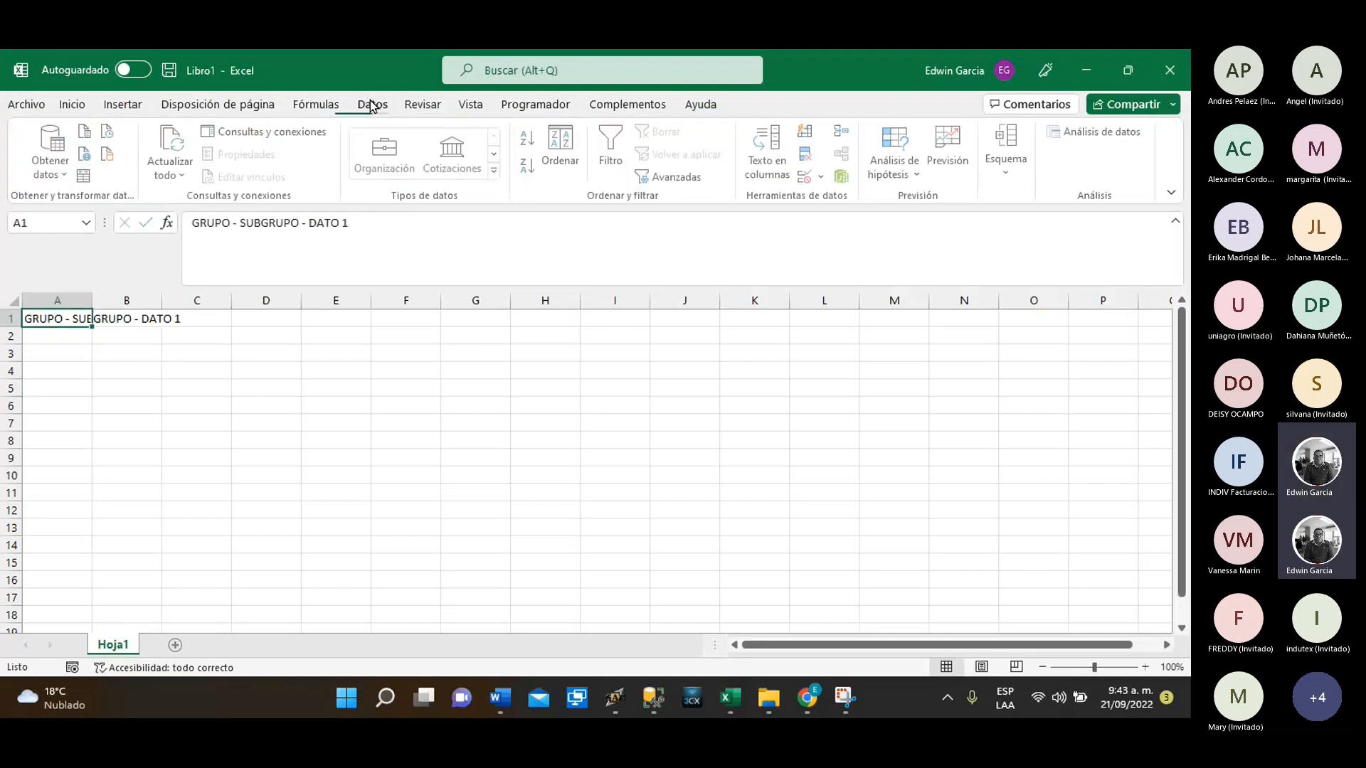
click(770, 151)
click(546, 333)
click(841, 577)
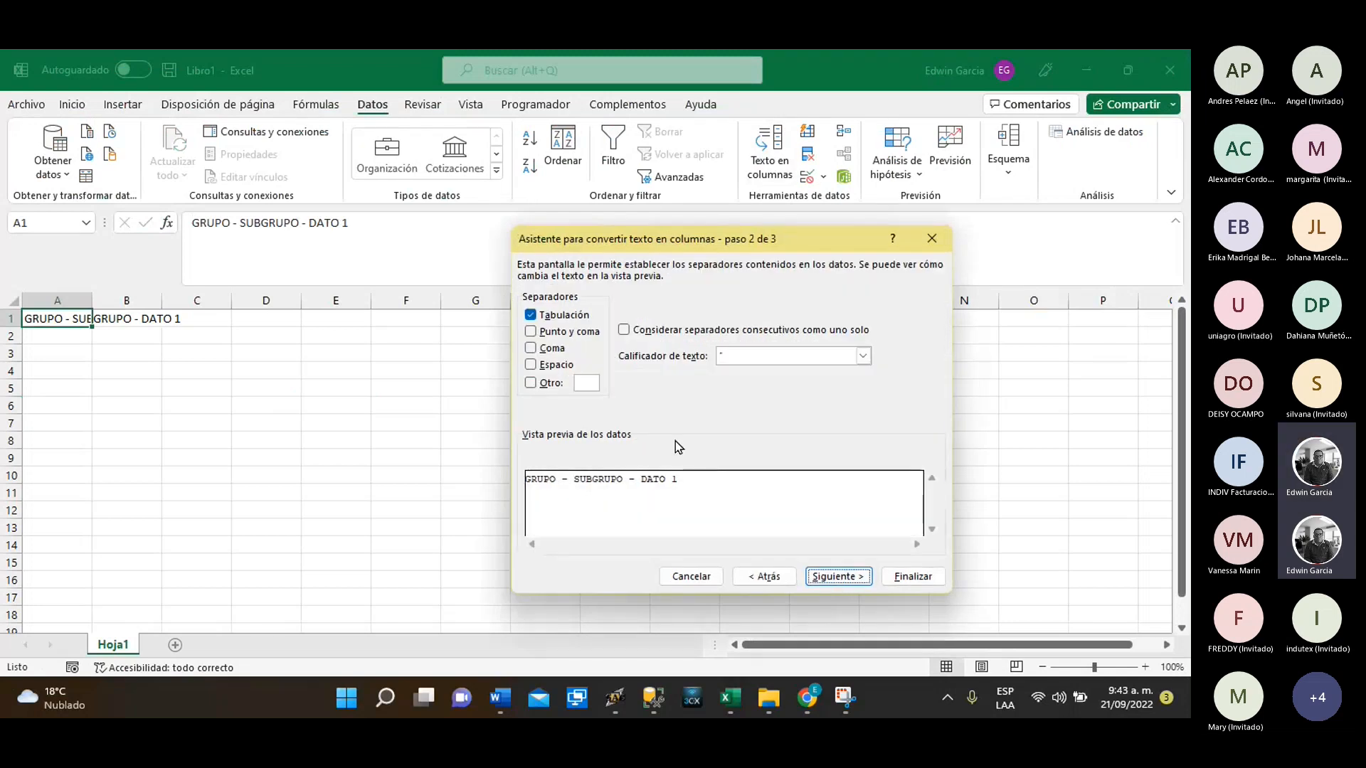
click(530, 384)
text(-)
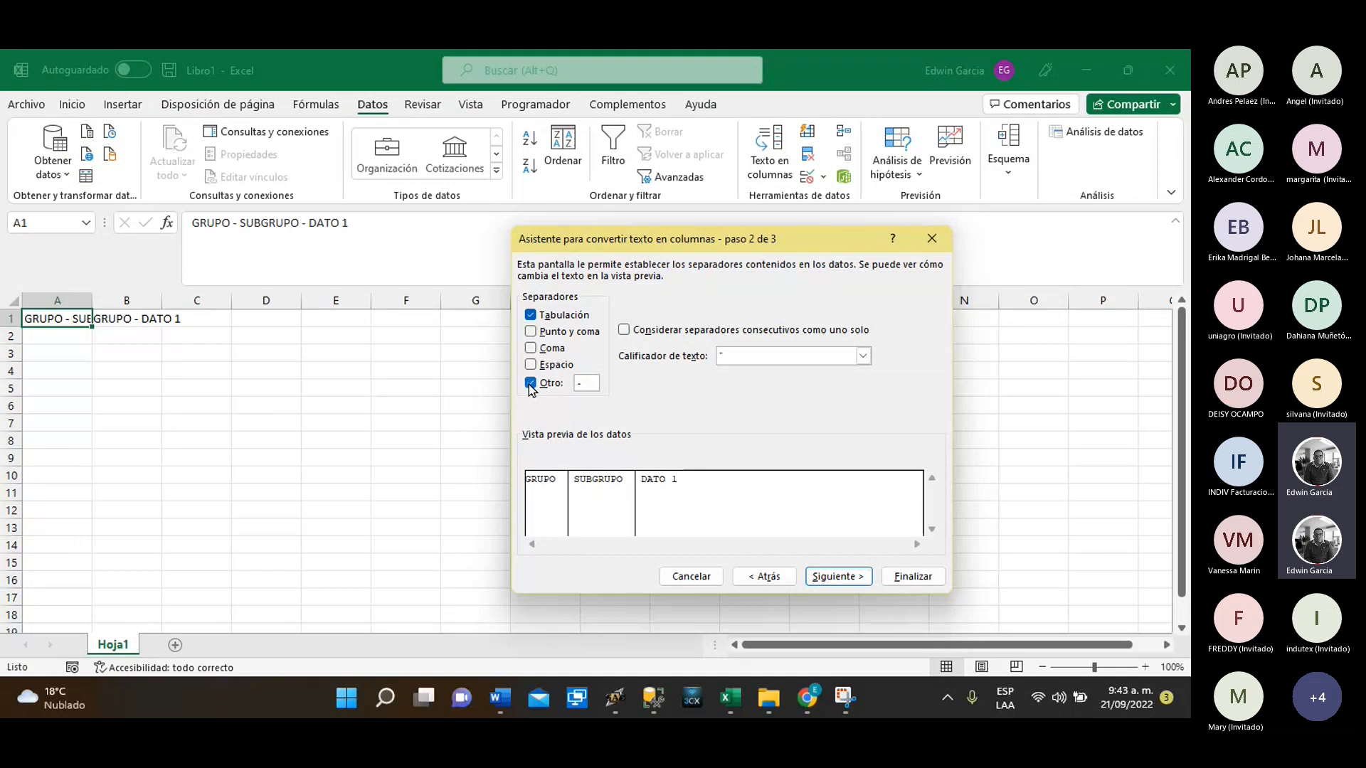
click(912, 582)
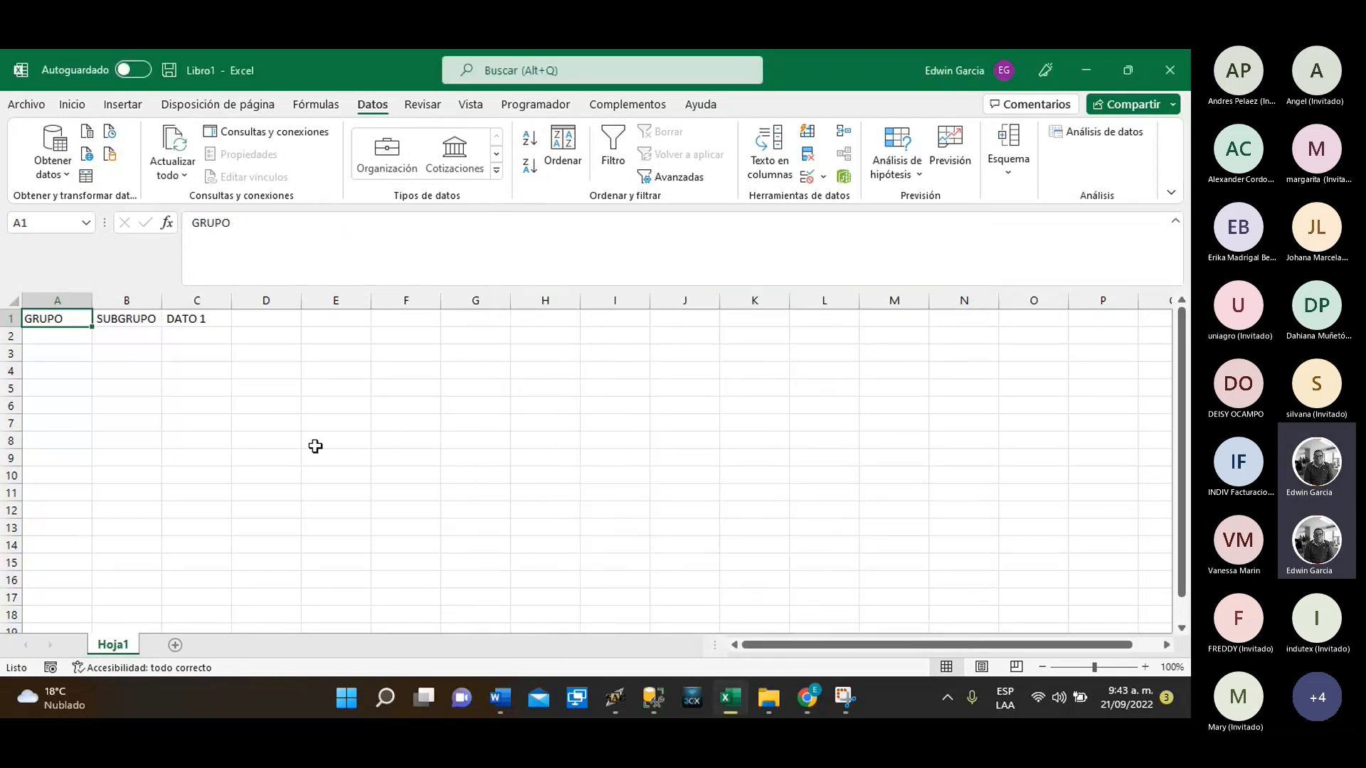
Fill the header cells A1:C1 (GRUPO, SUBGRUPO, DATO 1) with yellow
drag(163, 301, 163, 303)
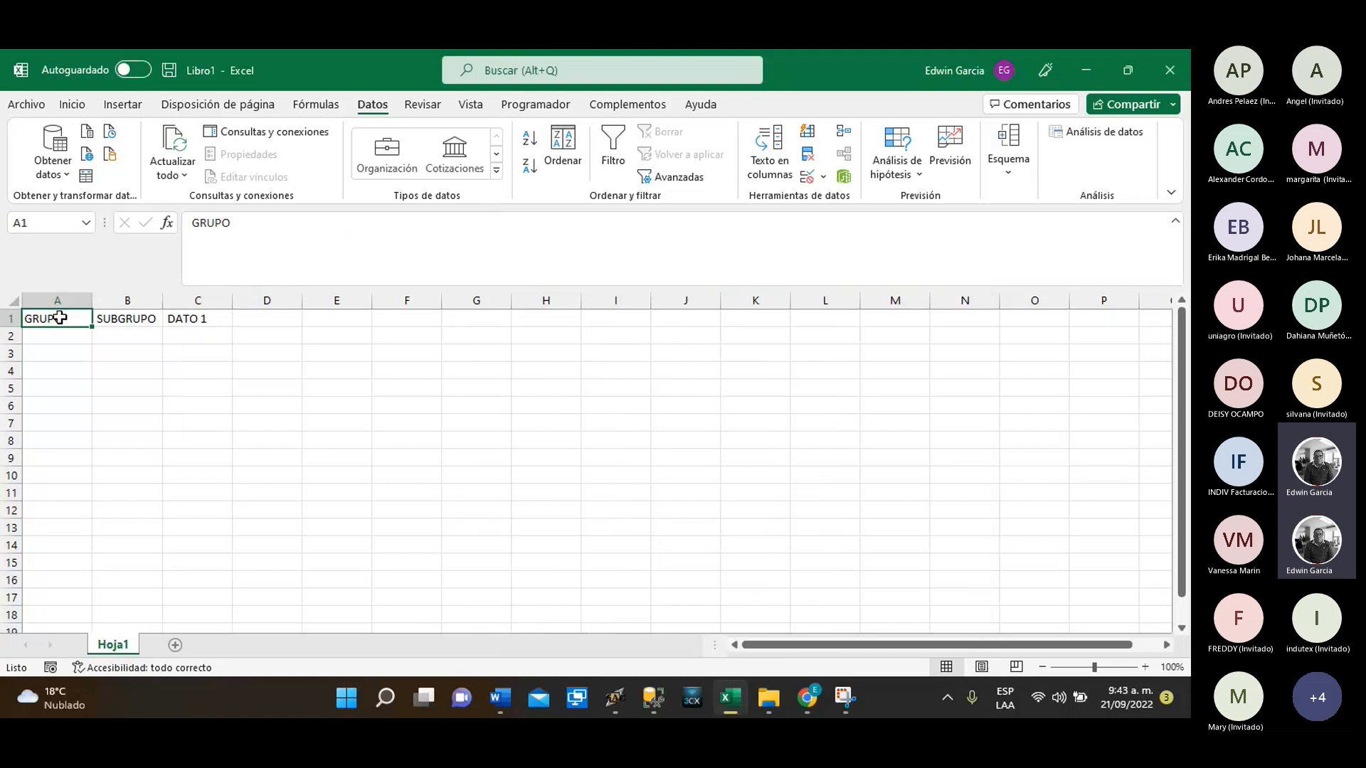
drag(59, 318, 170, 318)
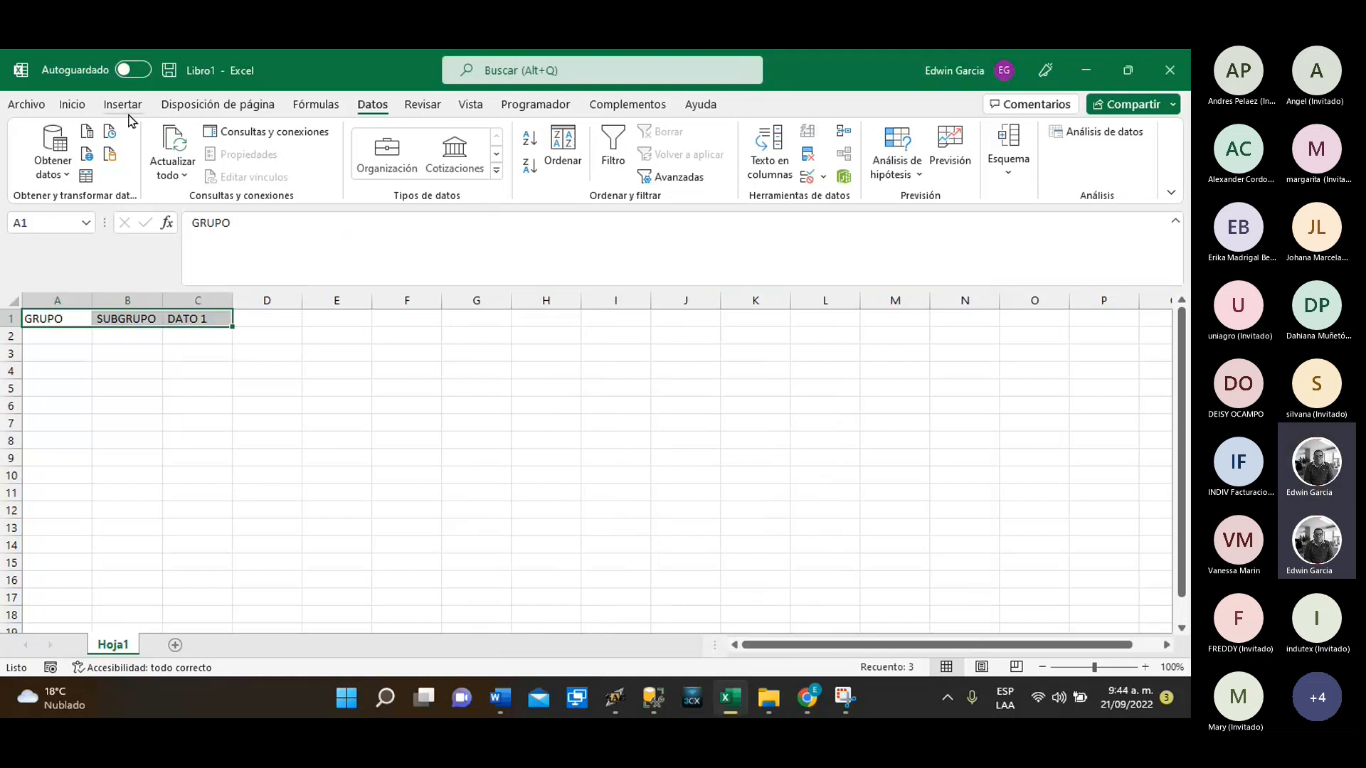
click(71, 104)
click(285, 165)
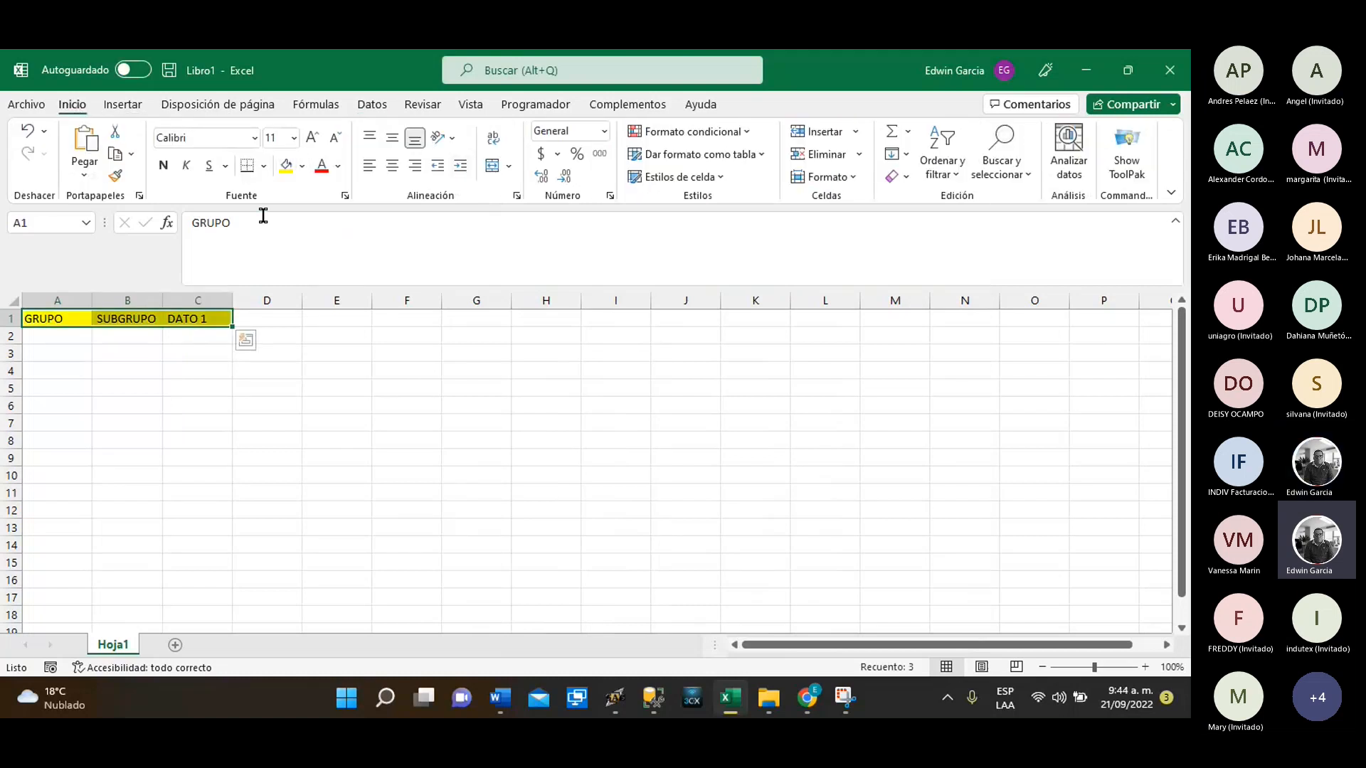
click(213, 437)
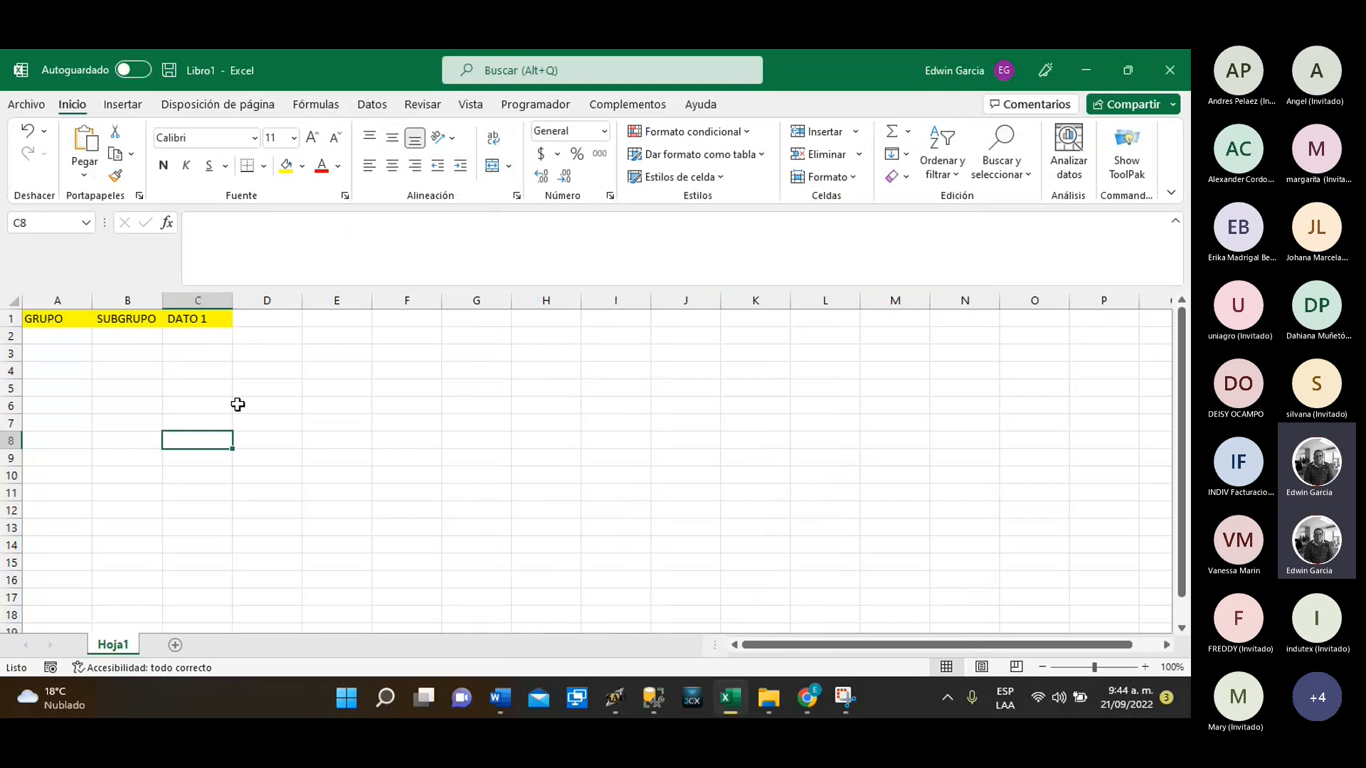
click(50, 337)
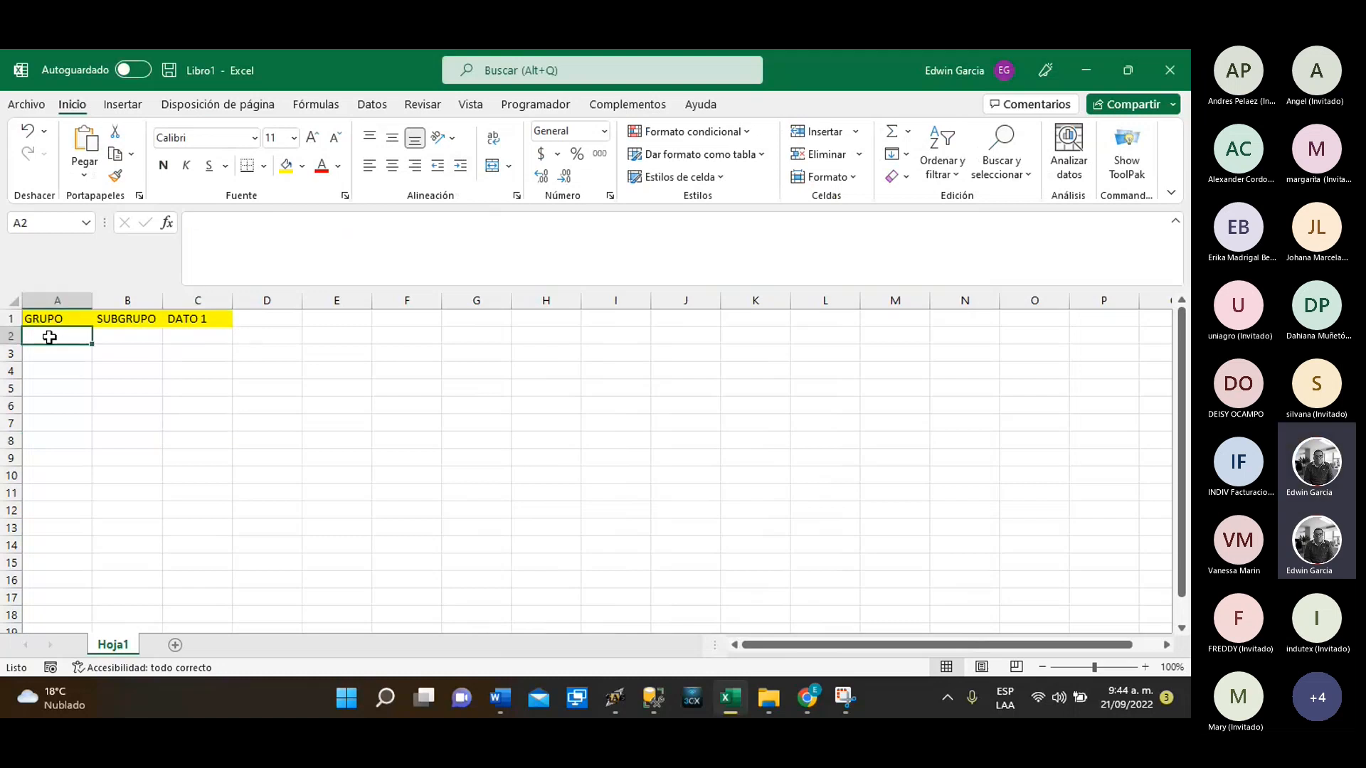
click(127, 338)
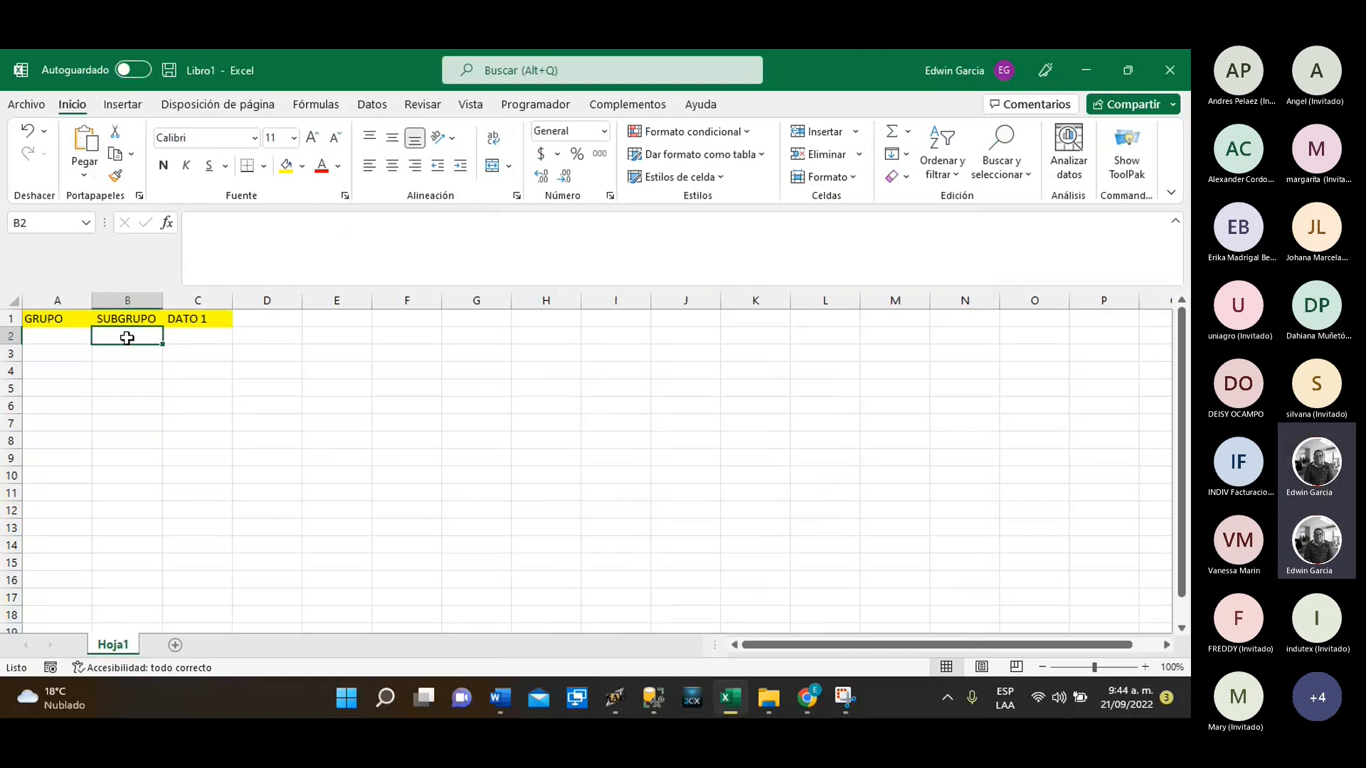
Switch to SAG, open the Grupos list in the Tipos master and copy the existing group name 10-CABALLERO
click(616, 700)
click(390, 426)
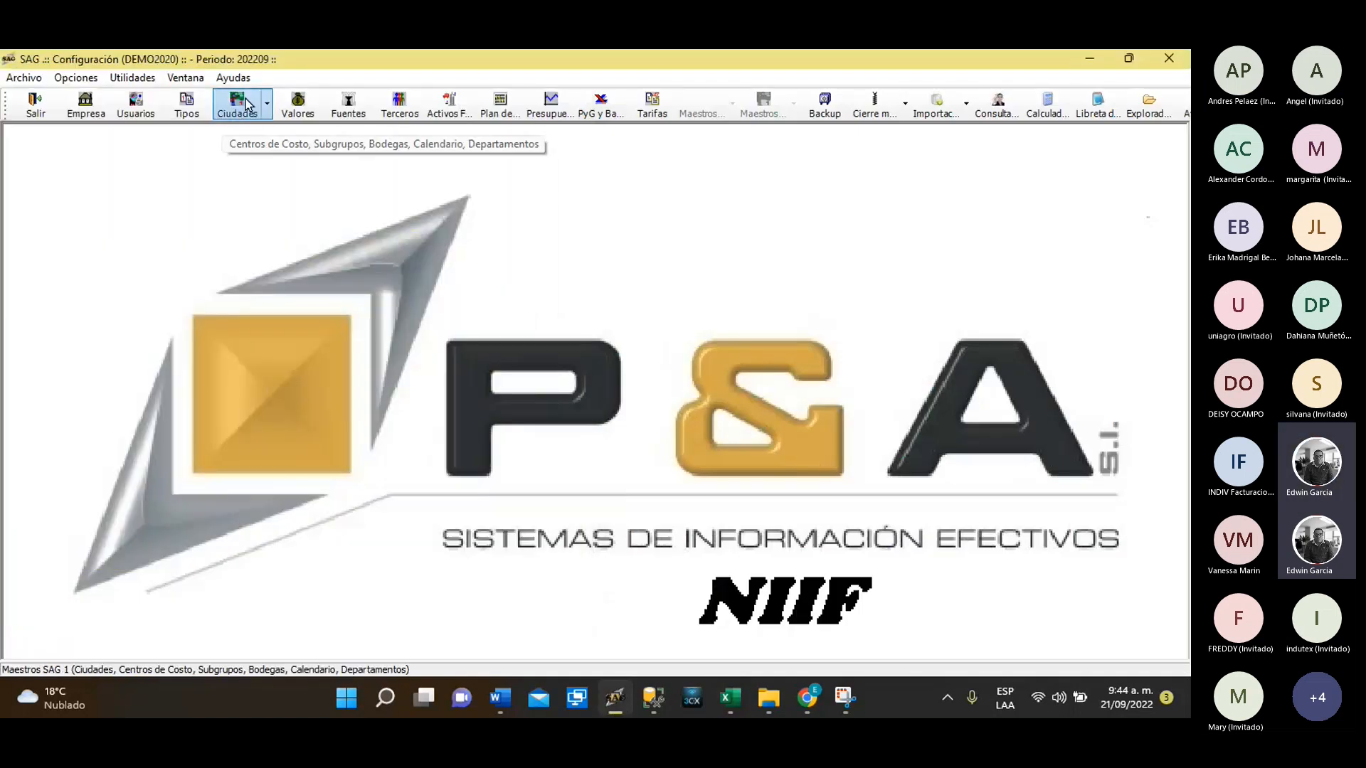
click(185, 108)
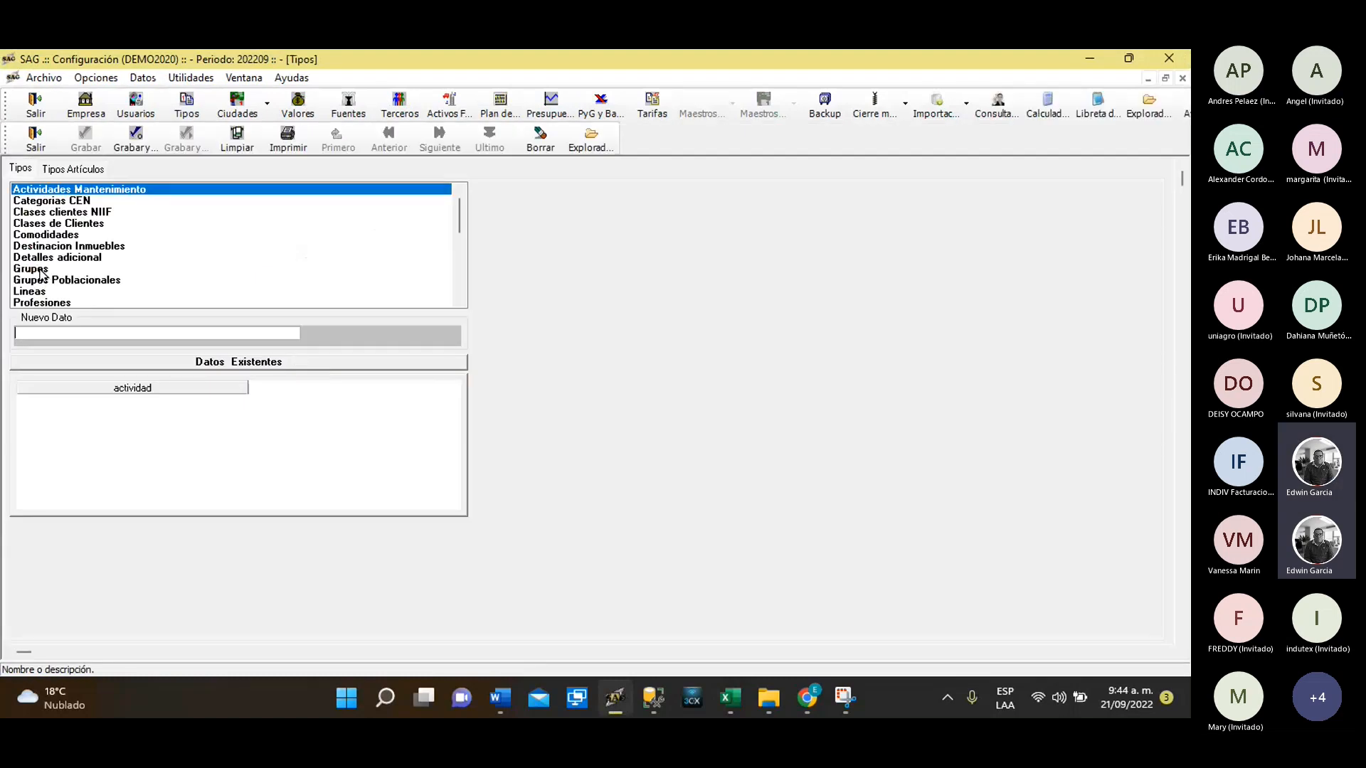
click(41, 269)
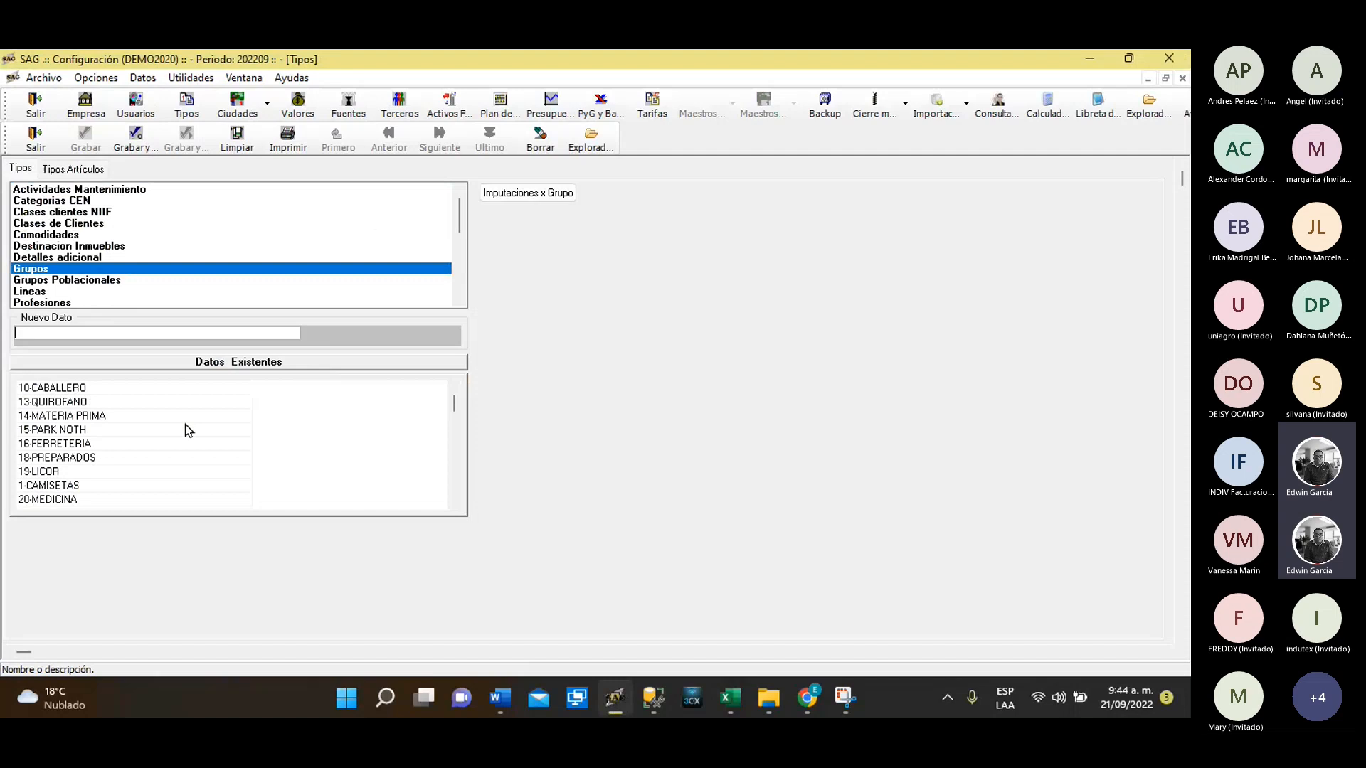
click(82, 391)
drag(103, 333, 5, 324)
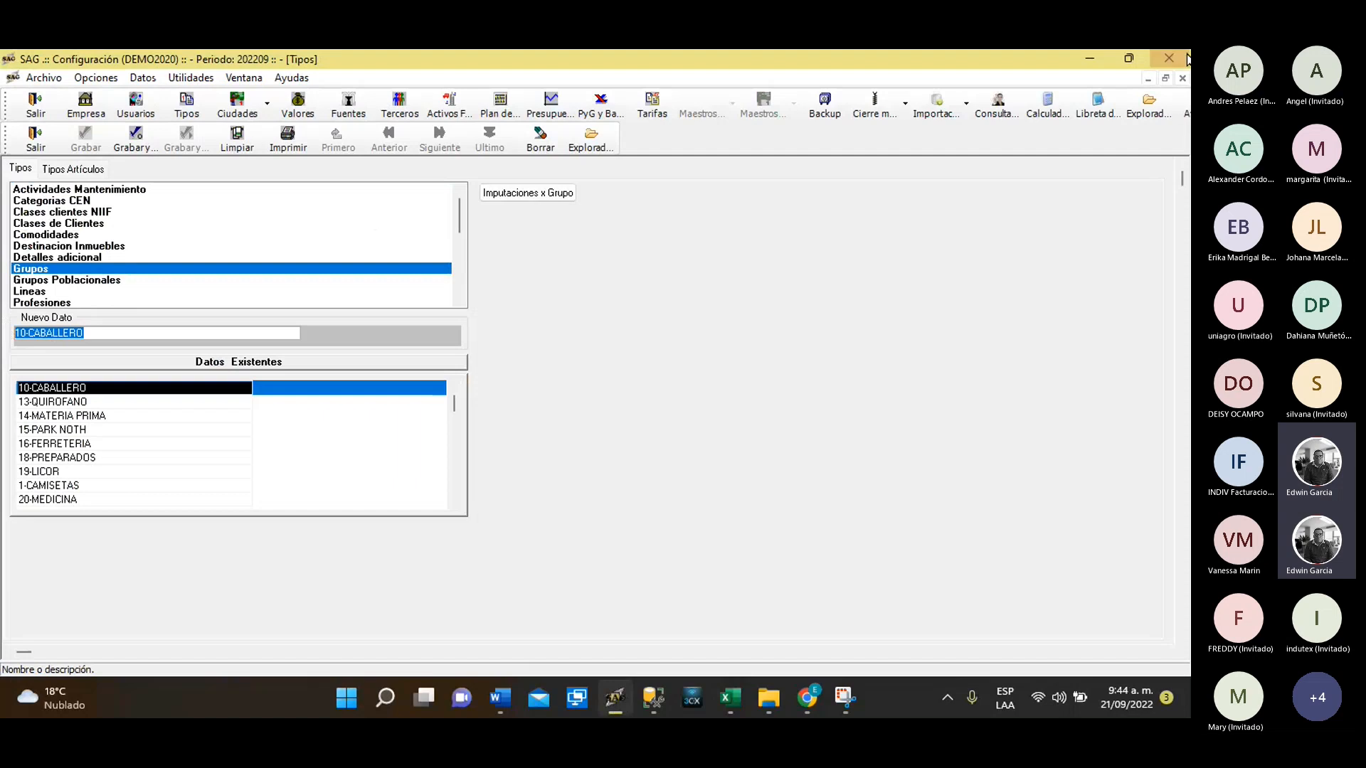
Return to the Excel workbook and paste the copied group into cell A2
click(1099, 59)
click(80, 335)
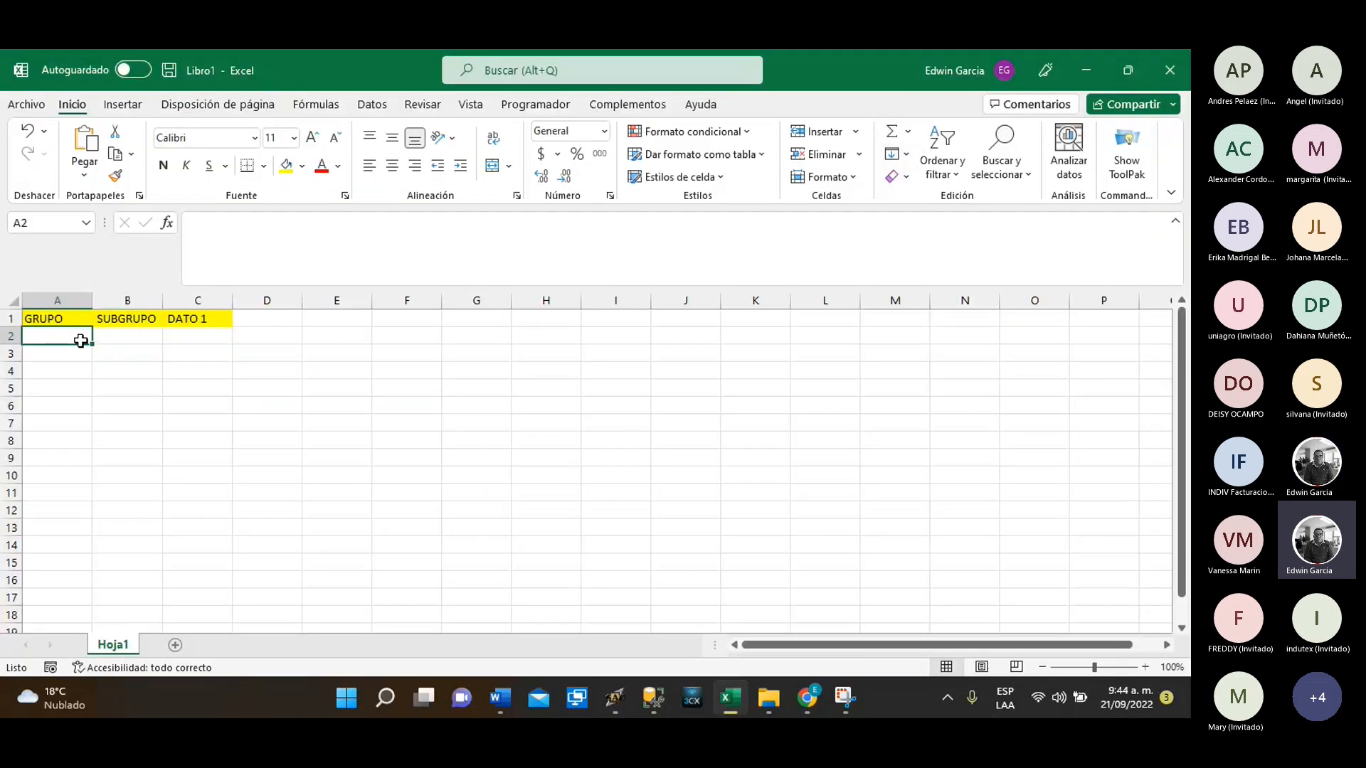
text(10	CABALLERO)
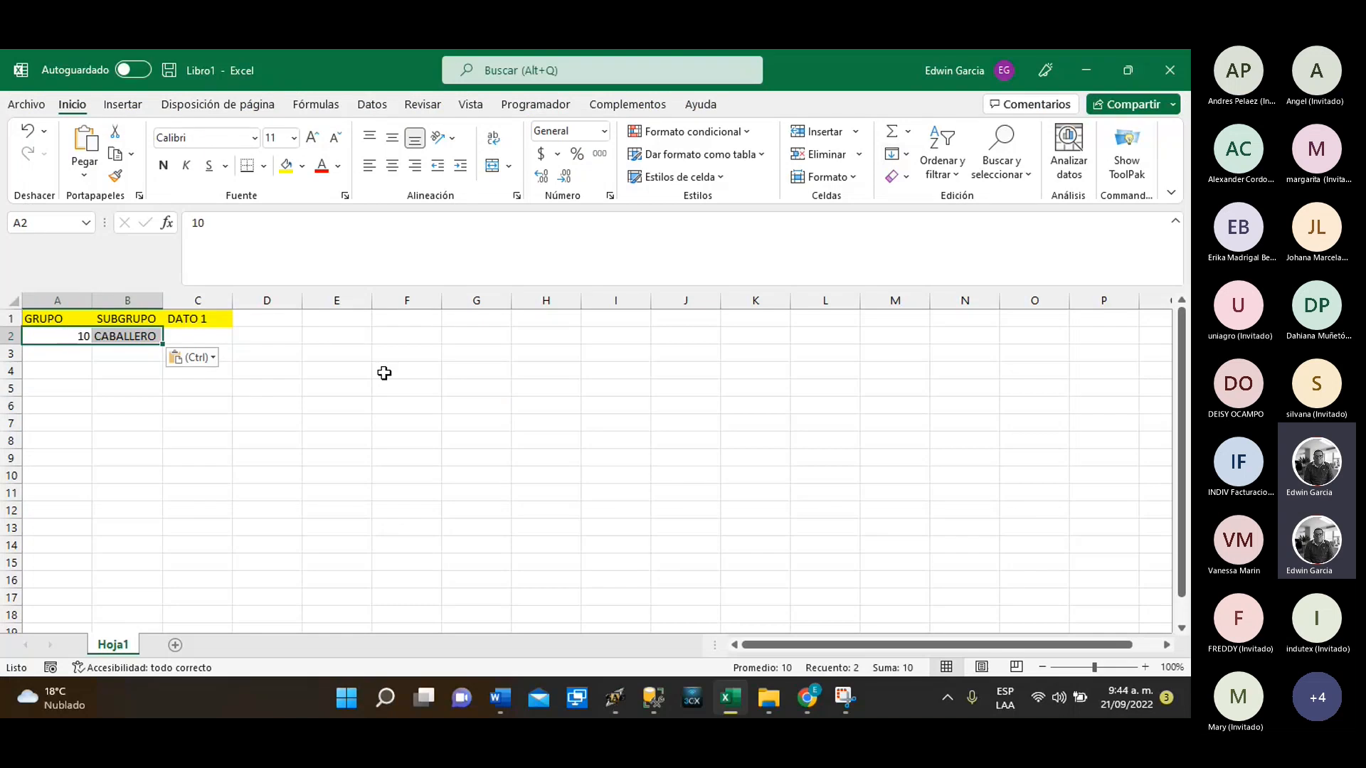
click(273, 405)
Replace the pasted entry in A2 with 10- CABALLERO, clear B2 and autofit the width of column A
click(67, 335)
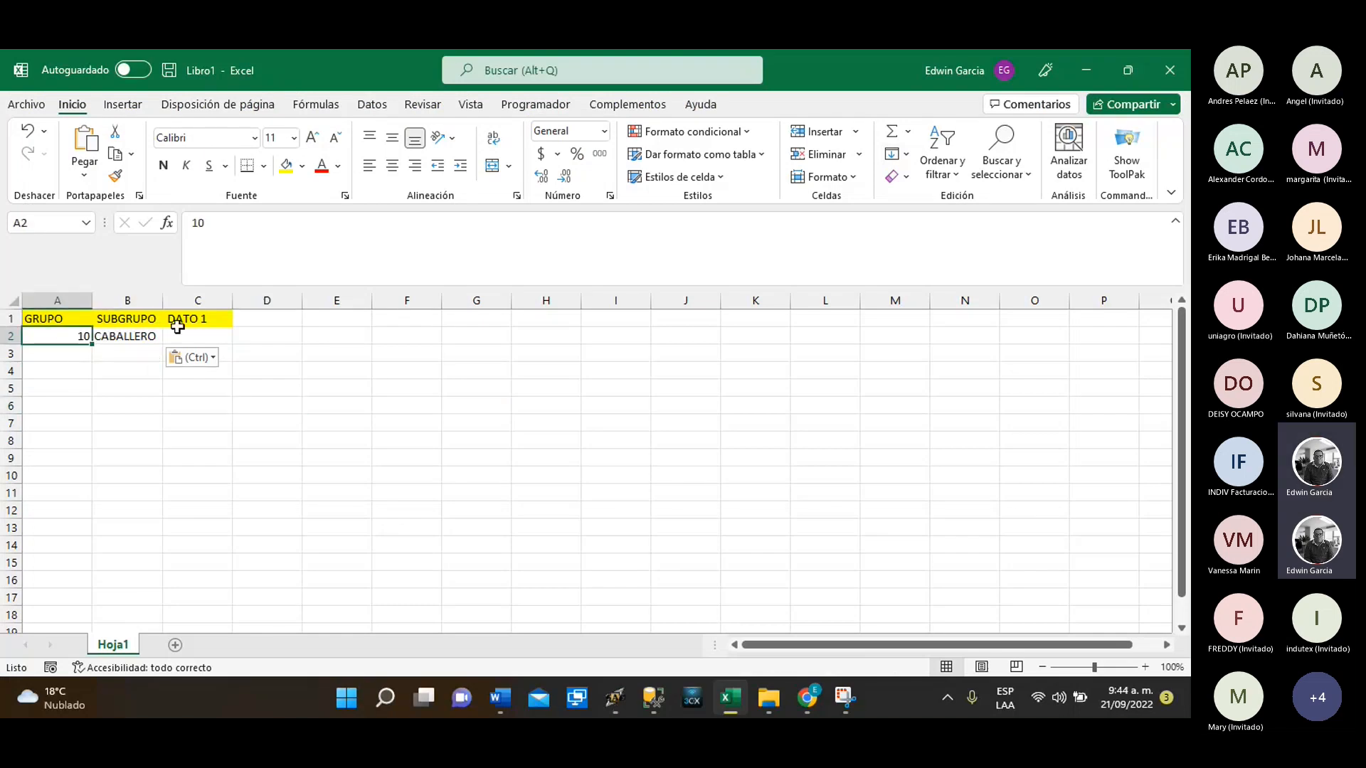
text(10-ca)
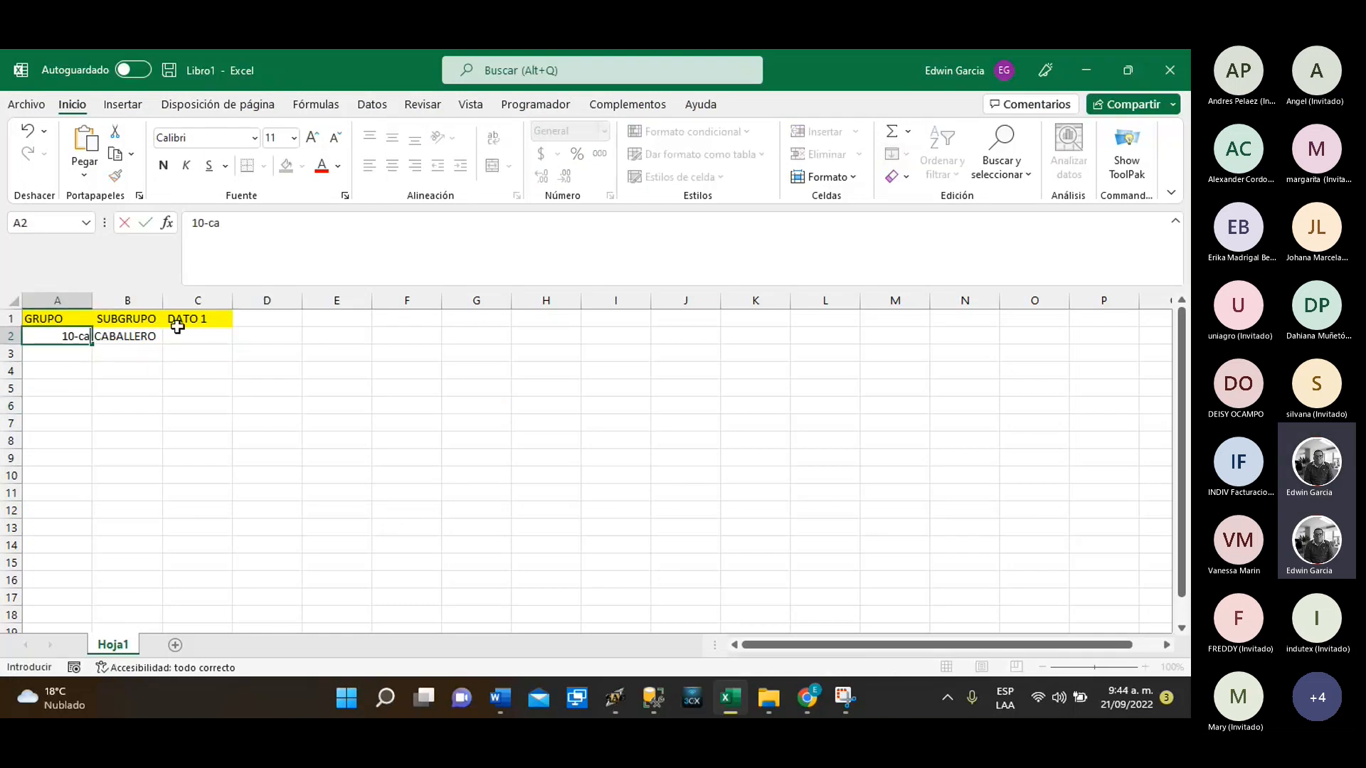
key(BackSpace)
key(BackSpace)
text(AB)
key(BackSpace)
key(BackSpace)
text(CABALLERO)
key(Return)
key(Up)
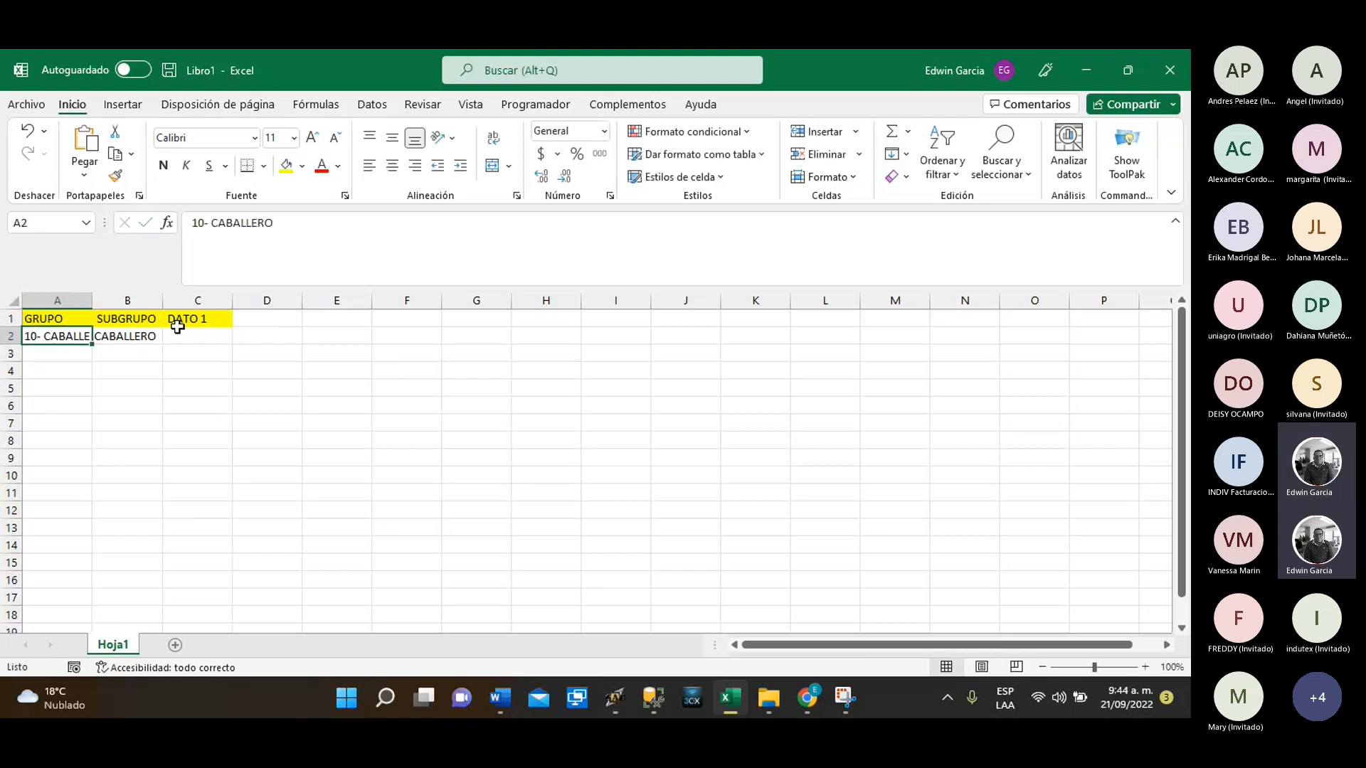
key(Right)
key(Delete)
key(Right)
key(Left)
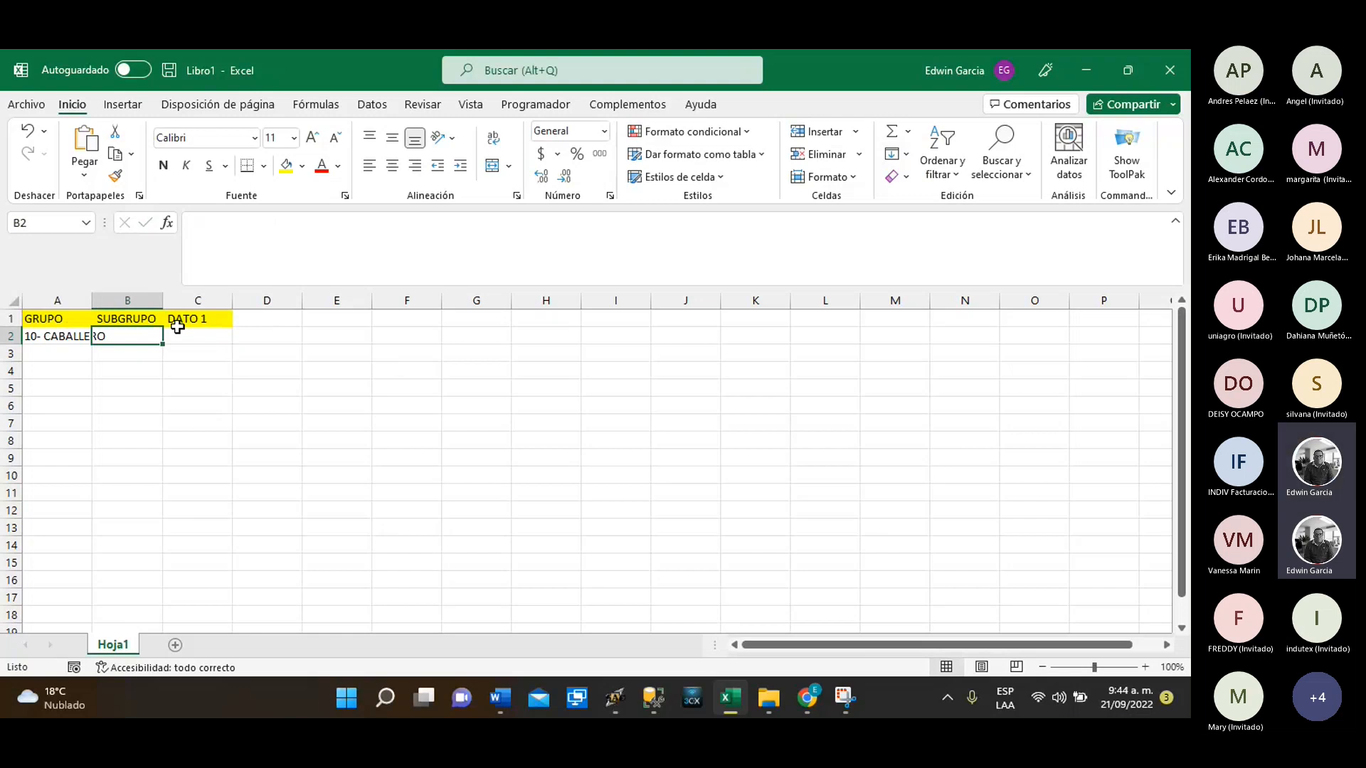
double_click(92, 300)
Enter the subgroups CALZADO, ROPA DEPORTIVA and GORRAS in cells B2 to B4
text(CALZADO)
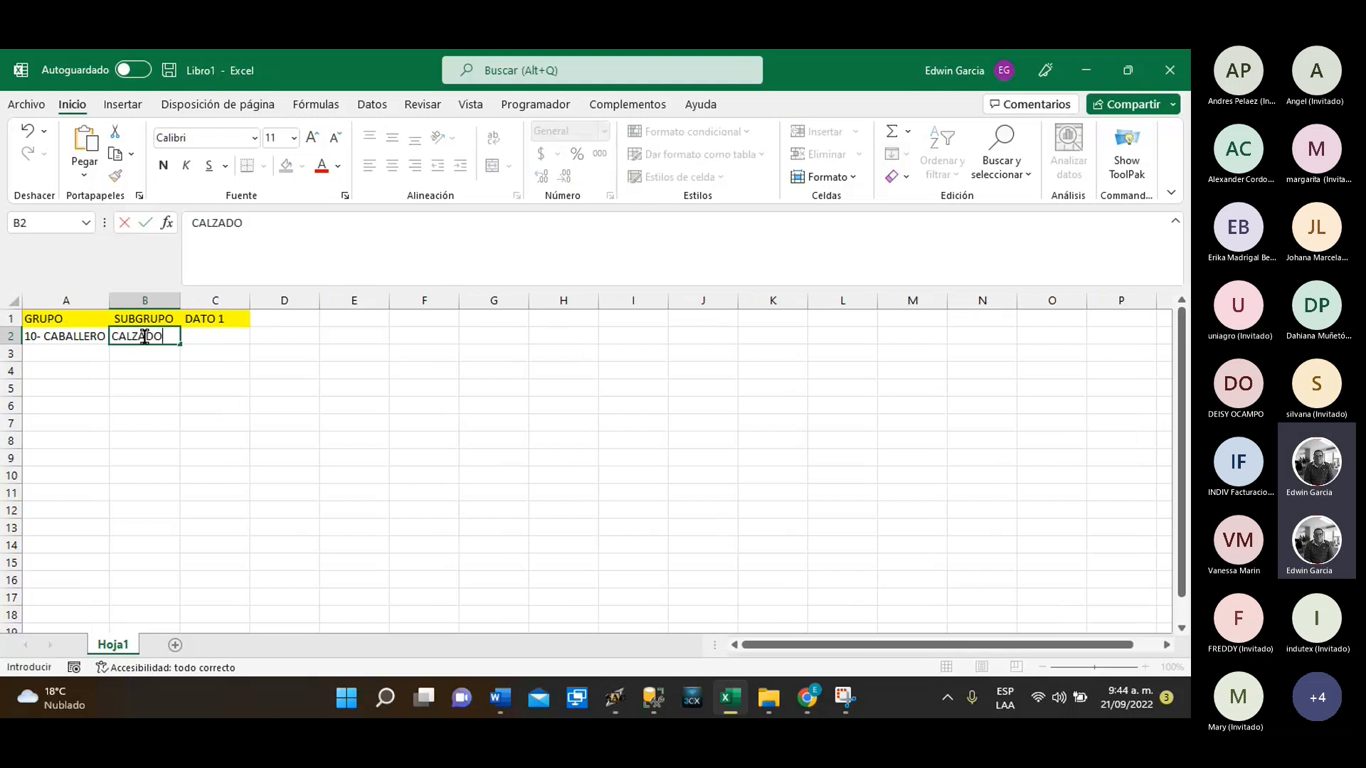
key(Return)
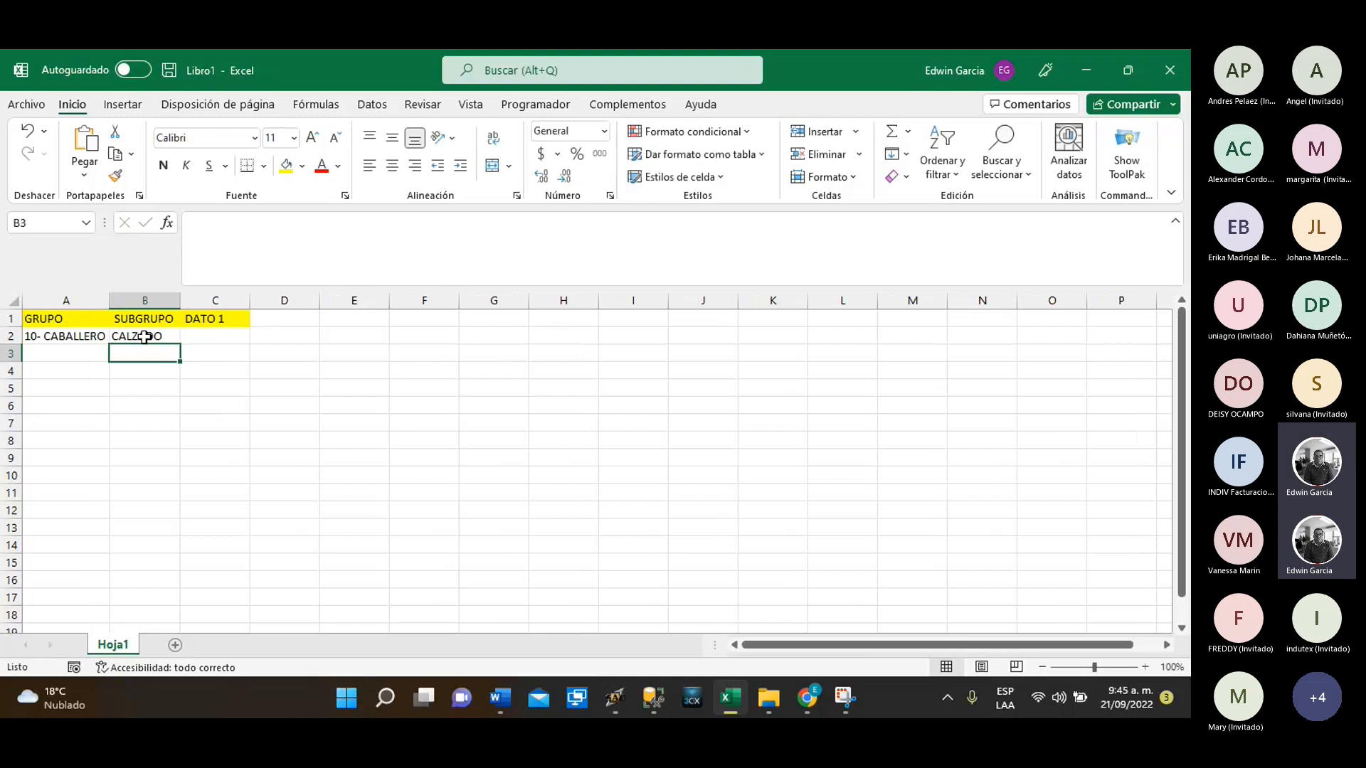
text(ROPA )
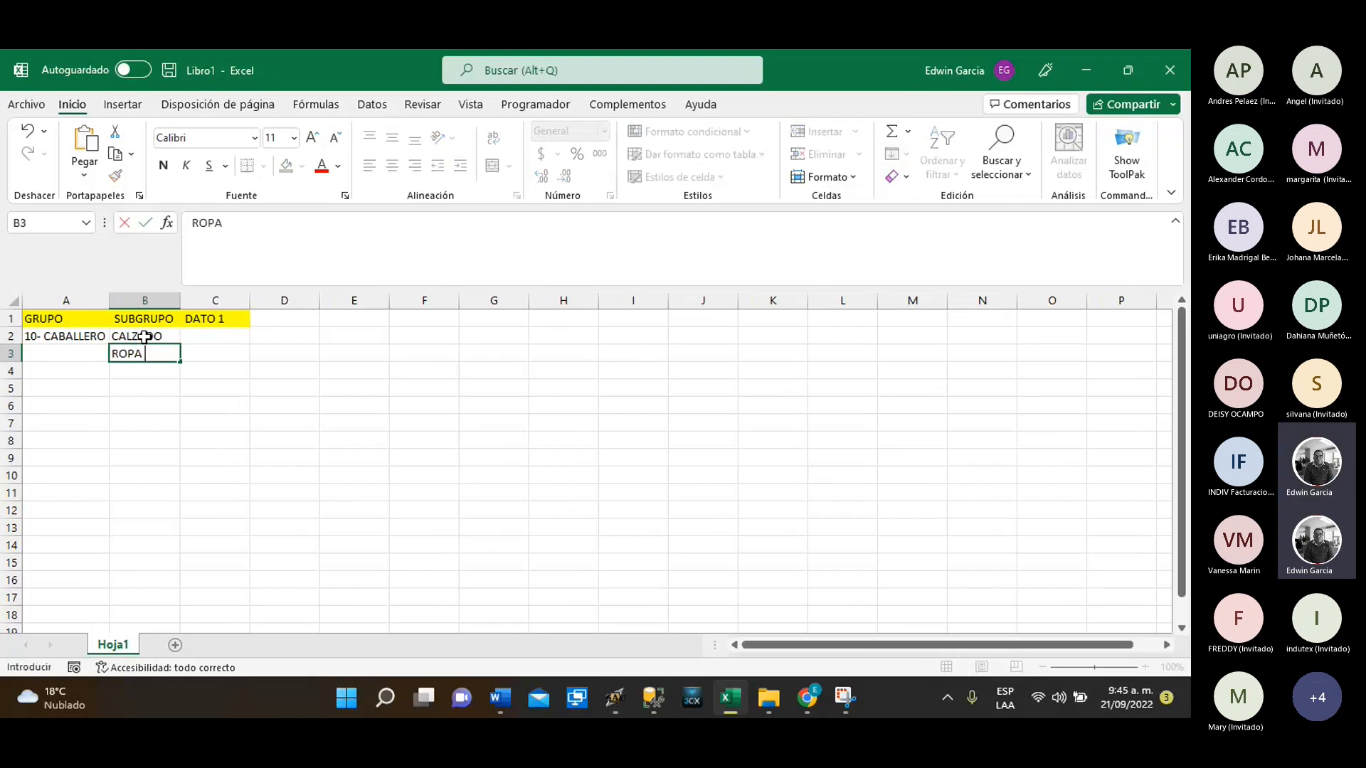
text(DEPORTIVA)
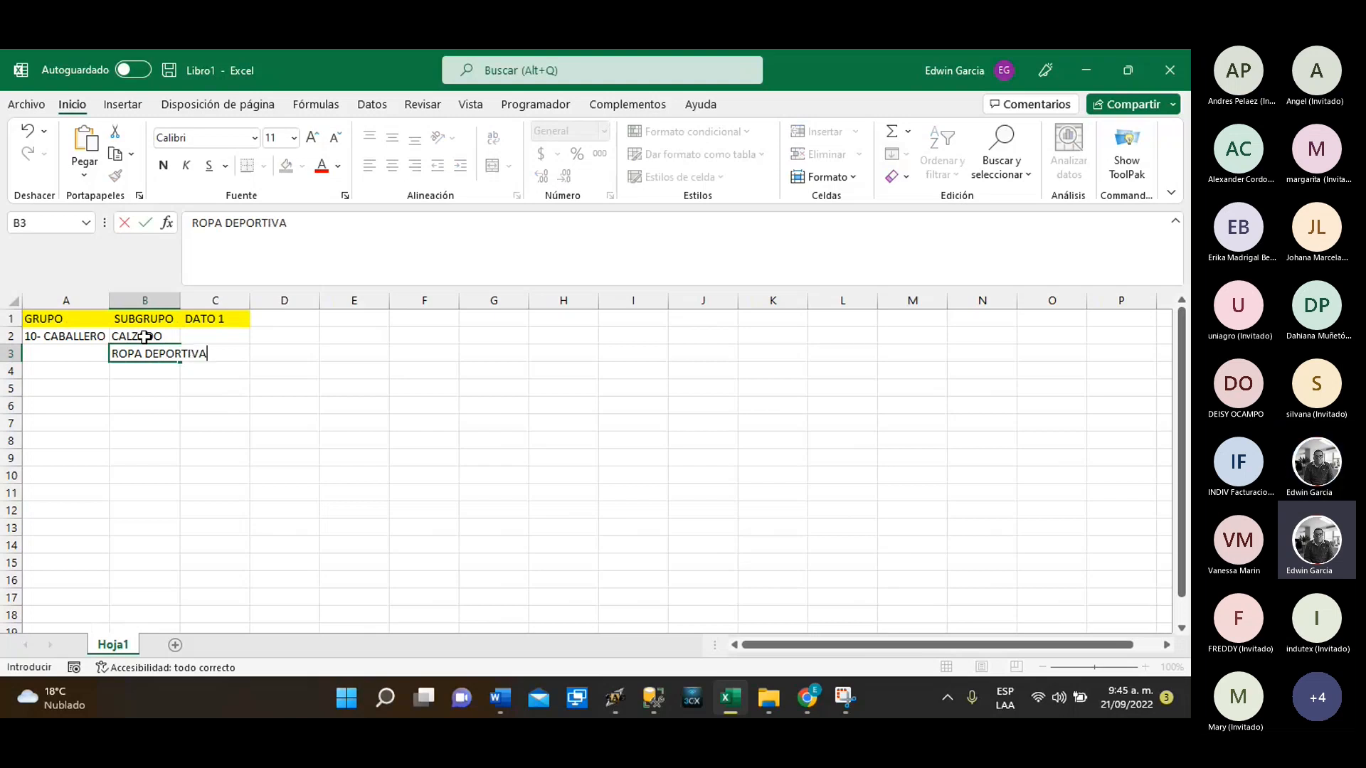
key(Return)
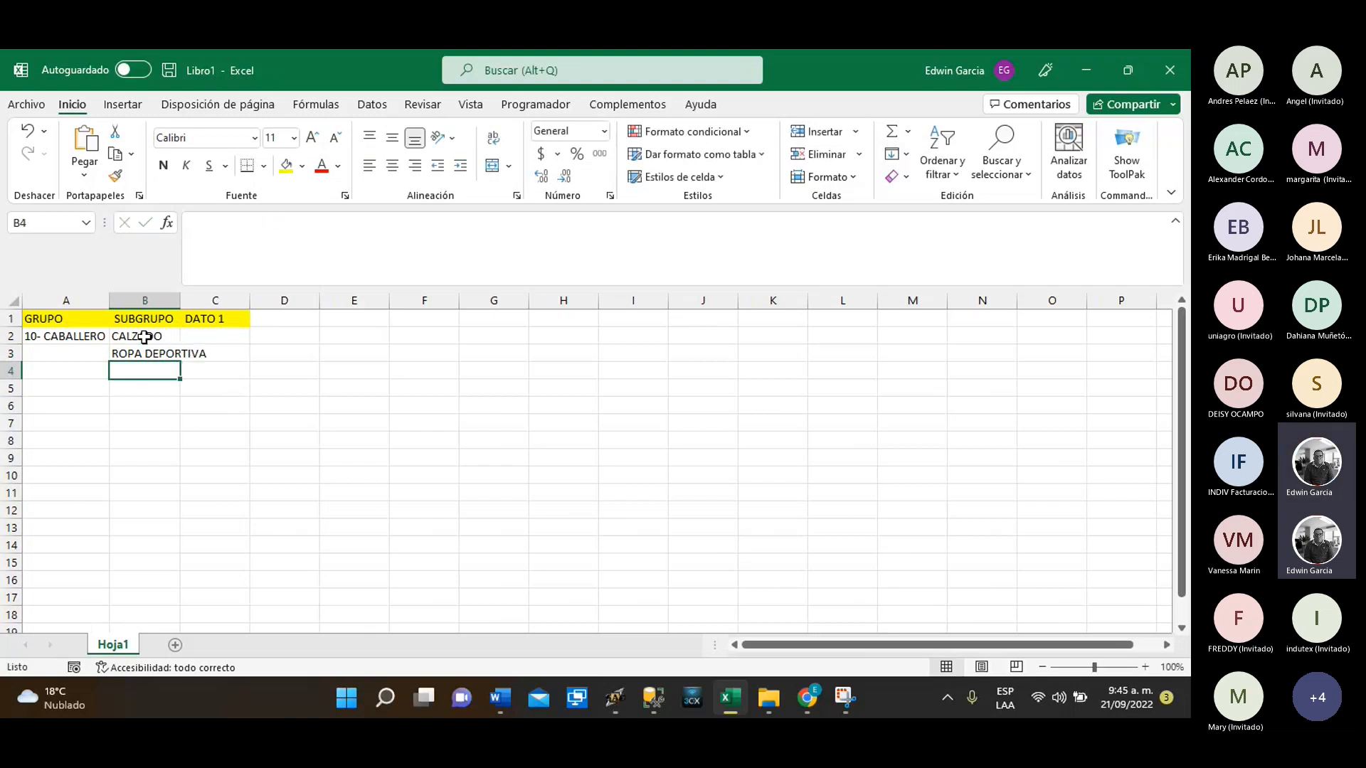
text(GORRAS)
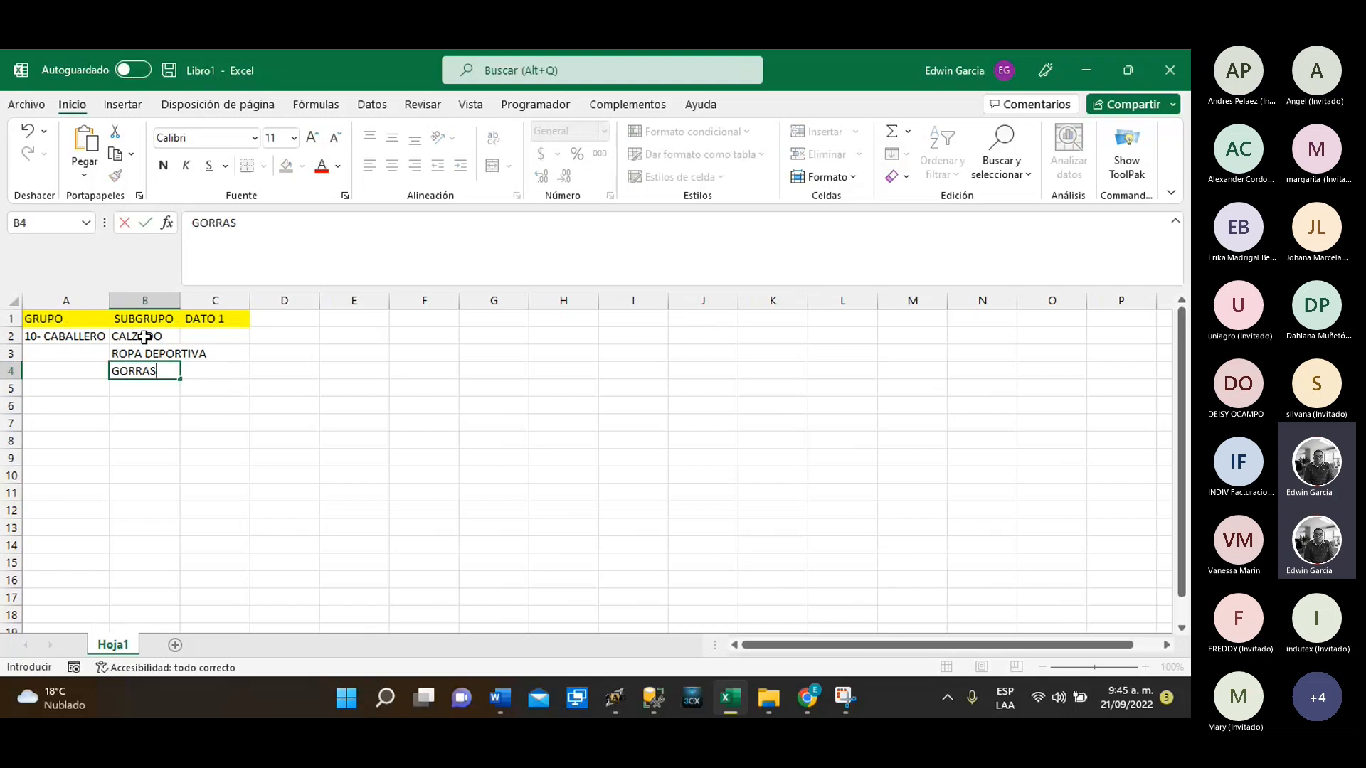
key(Return)
Continue the subgroup list with CAMISETAS, PANTALONES, JEANS and CORBATAS in cells B5 to B8
text(CAMISEN)
key(BackSpace)
text(TAS)
key(Return)
text(PANTA)
text(ES)
key(Return)
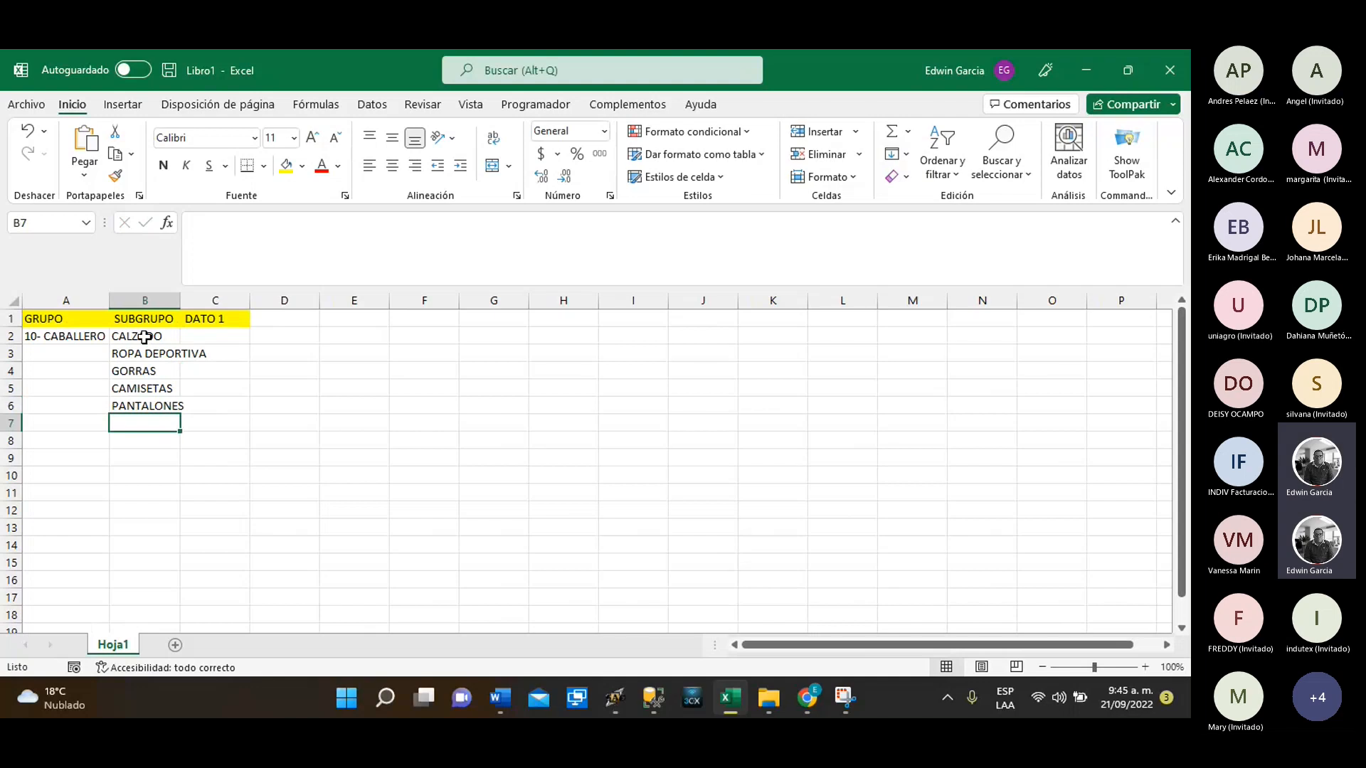
text(JEANS)
key(Return)
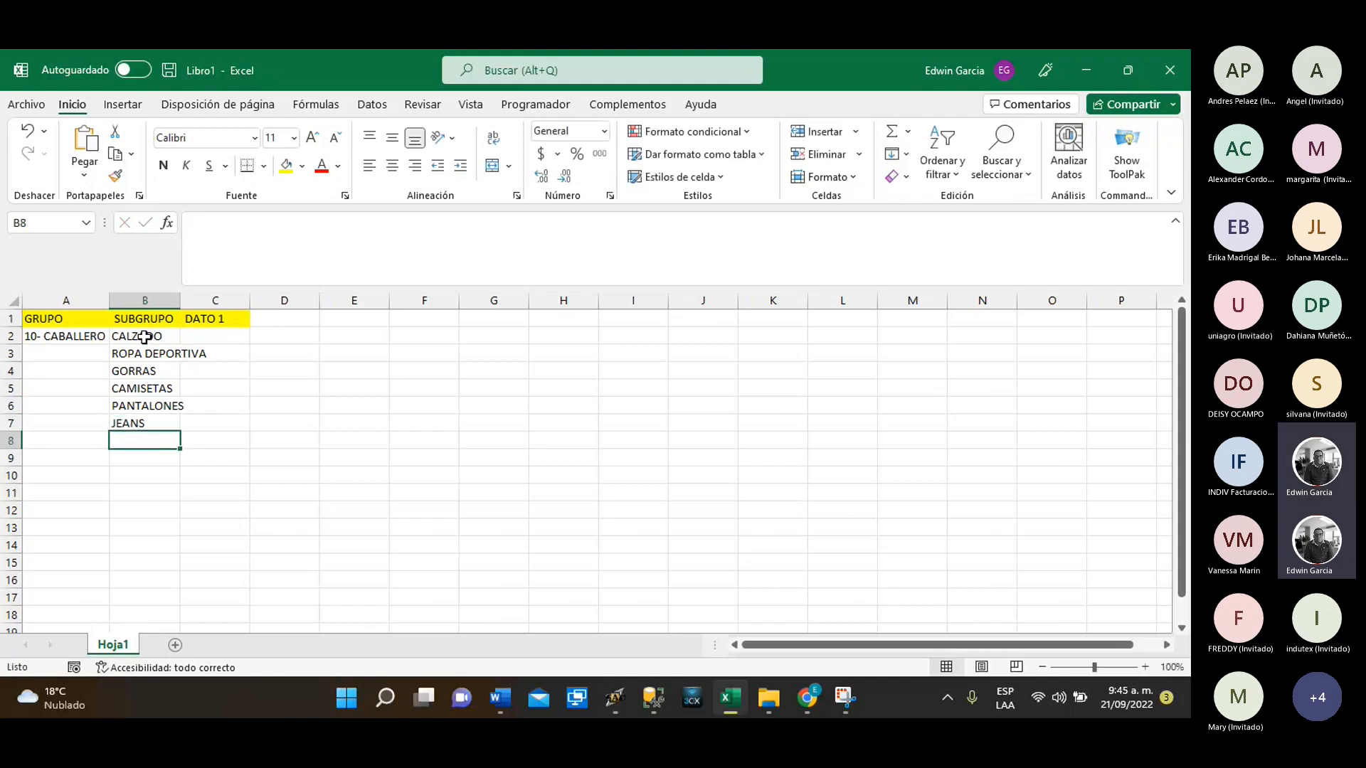
text(C)
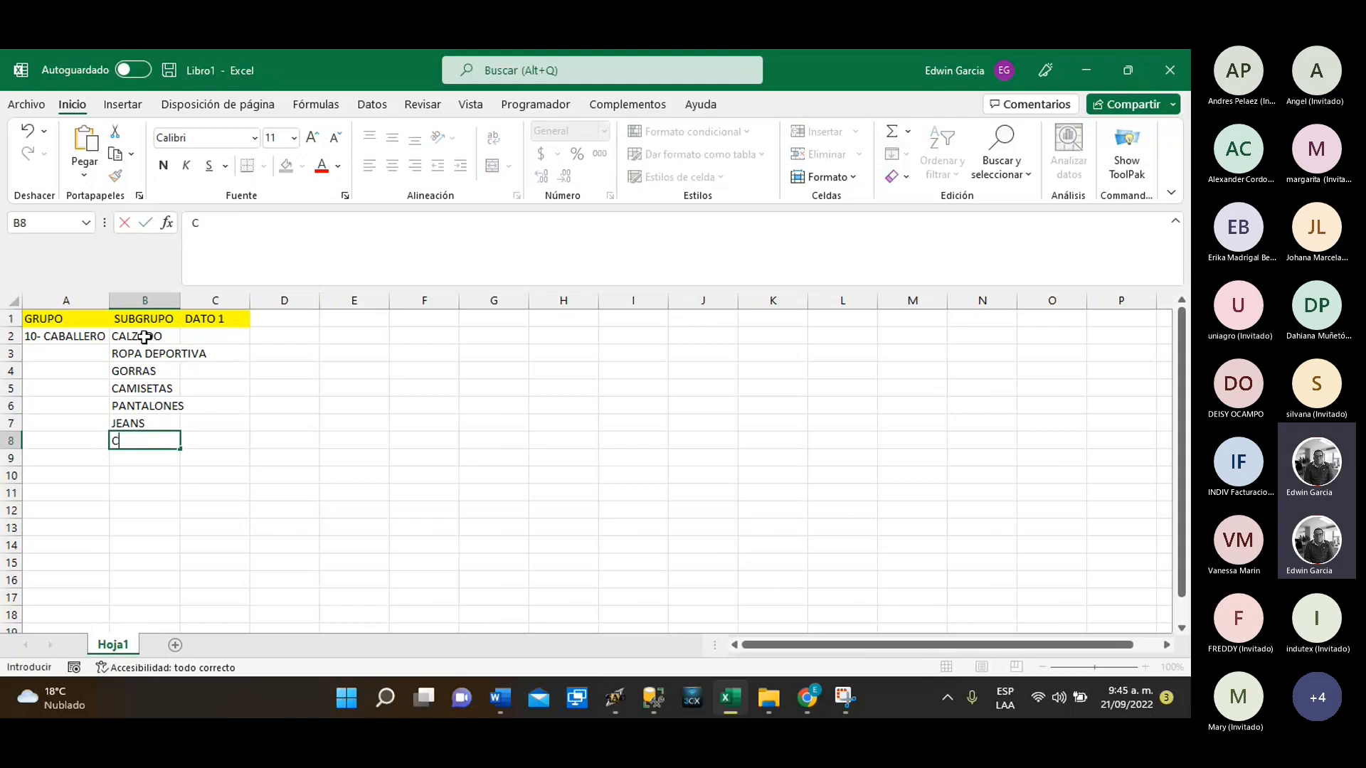
text(ORBATAS)
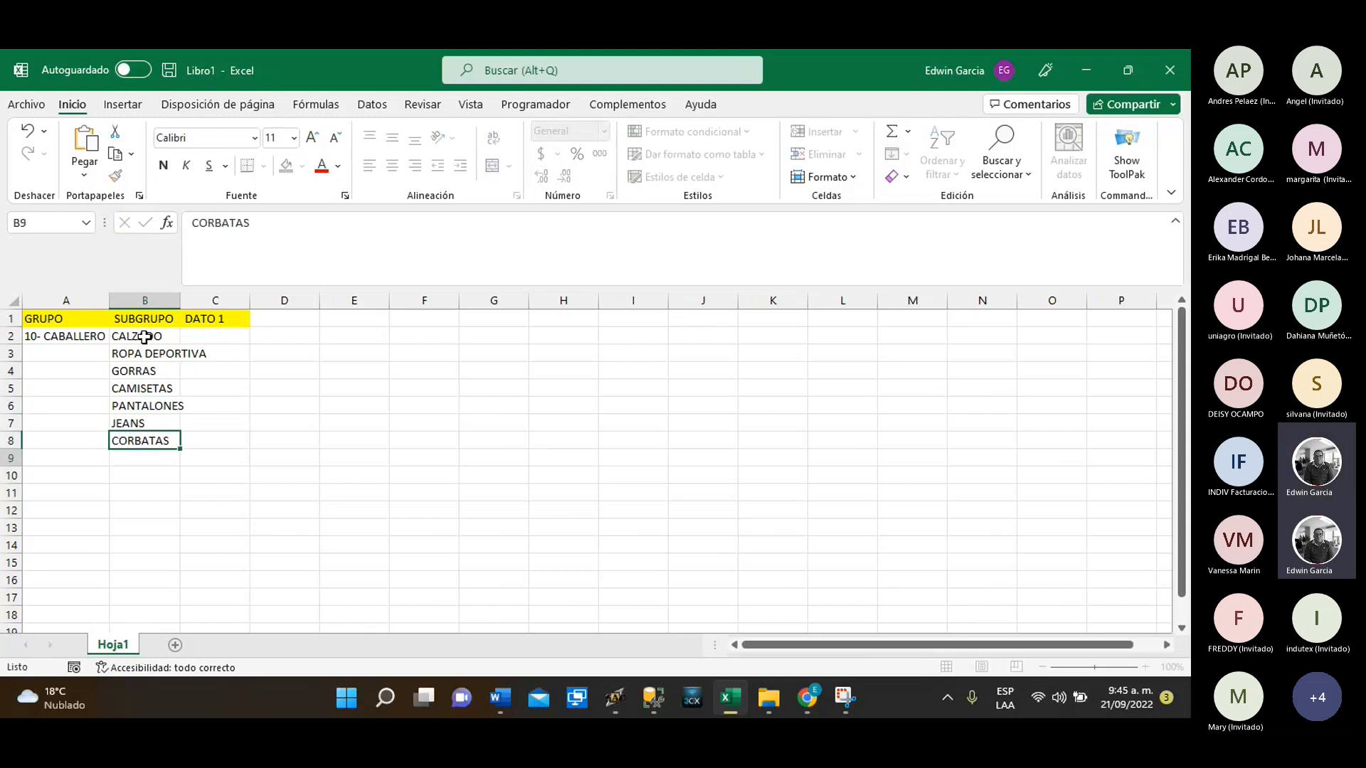
key(Return)
Fill the group 10- CABALLERO from A2 down to A8 beside every subgroup
click(26, 338)
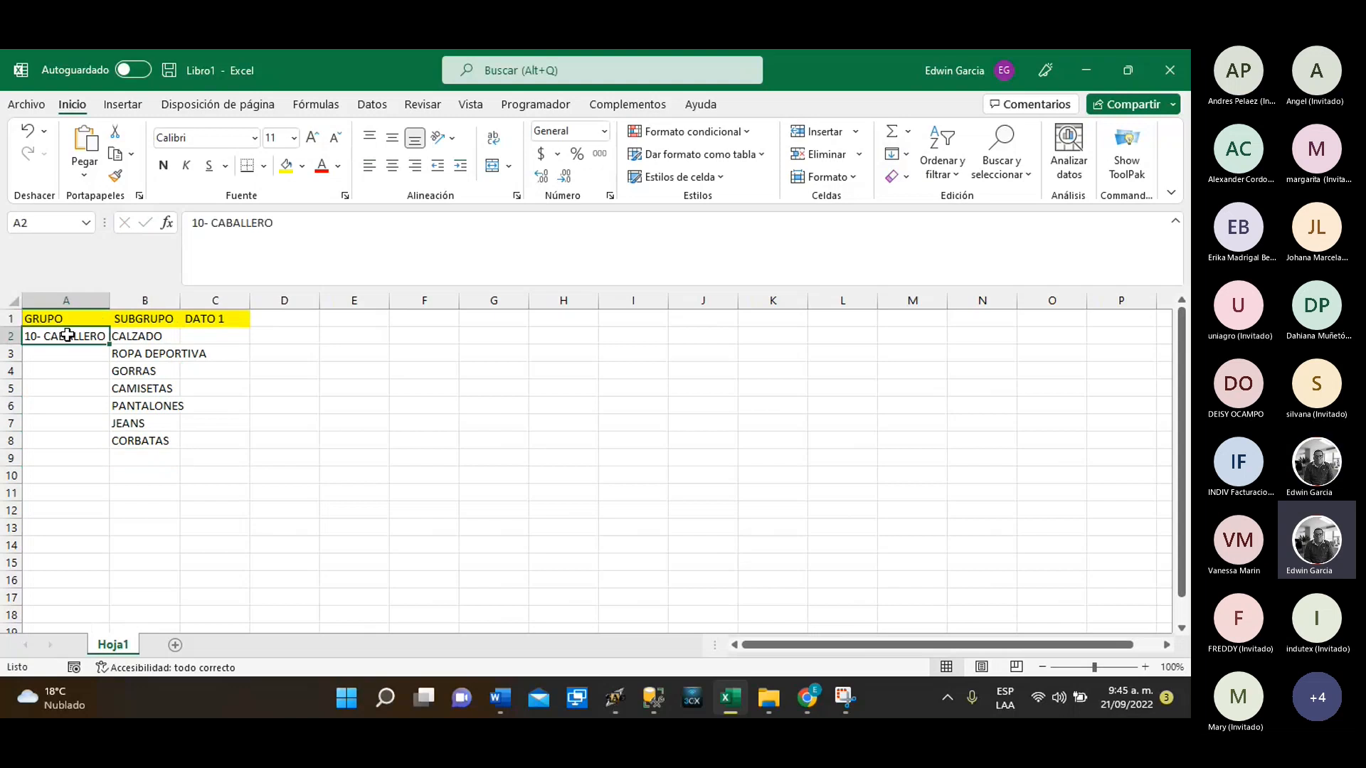
drag(108, 349, 108, 448)
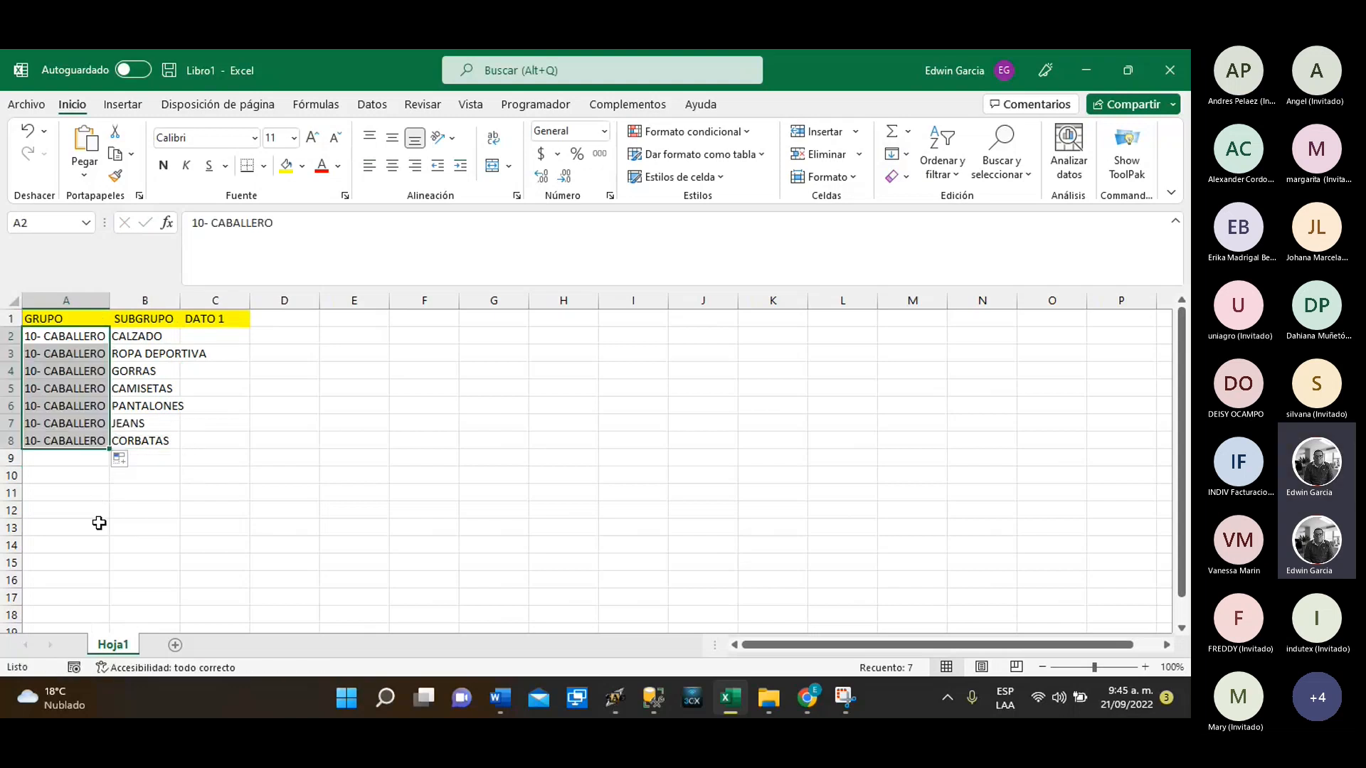
click(215, 496)
Switch to SAG, close the Tipos form and open the SubGrupos master data to review its Grupo, Subgrupo and Dato01 fields
click(217, 318)
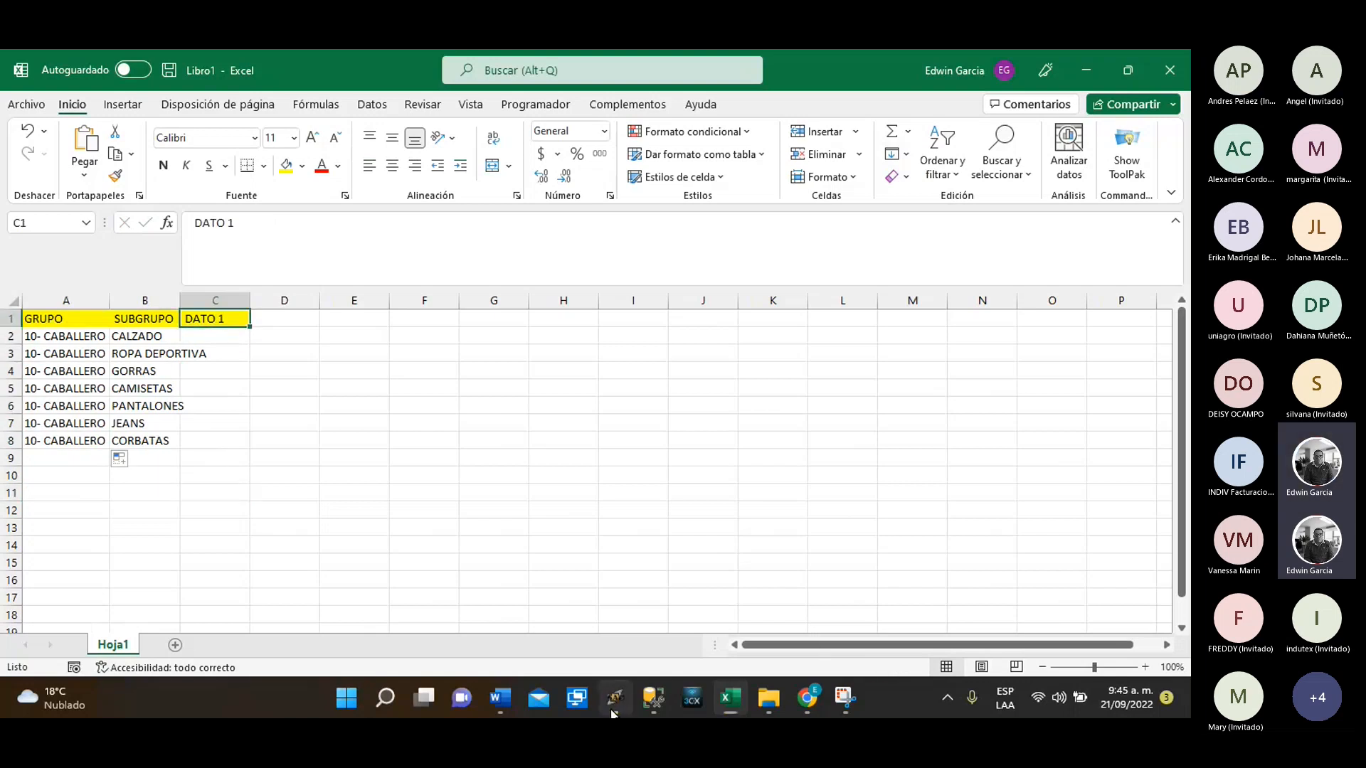
click(612, 712)
click(35, 139)
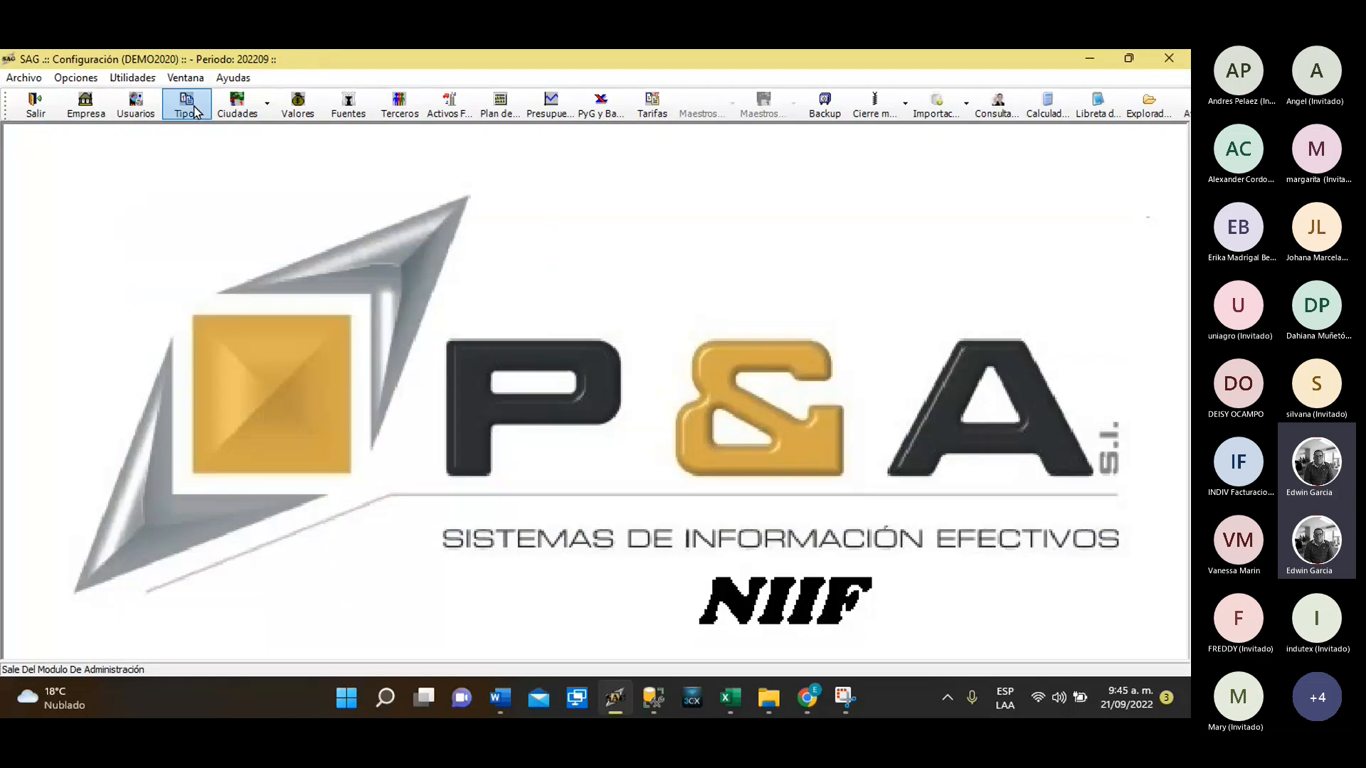
click(240, 107)
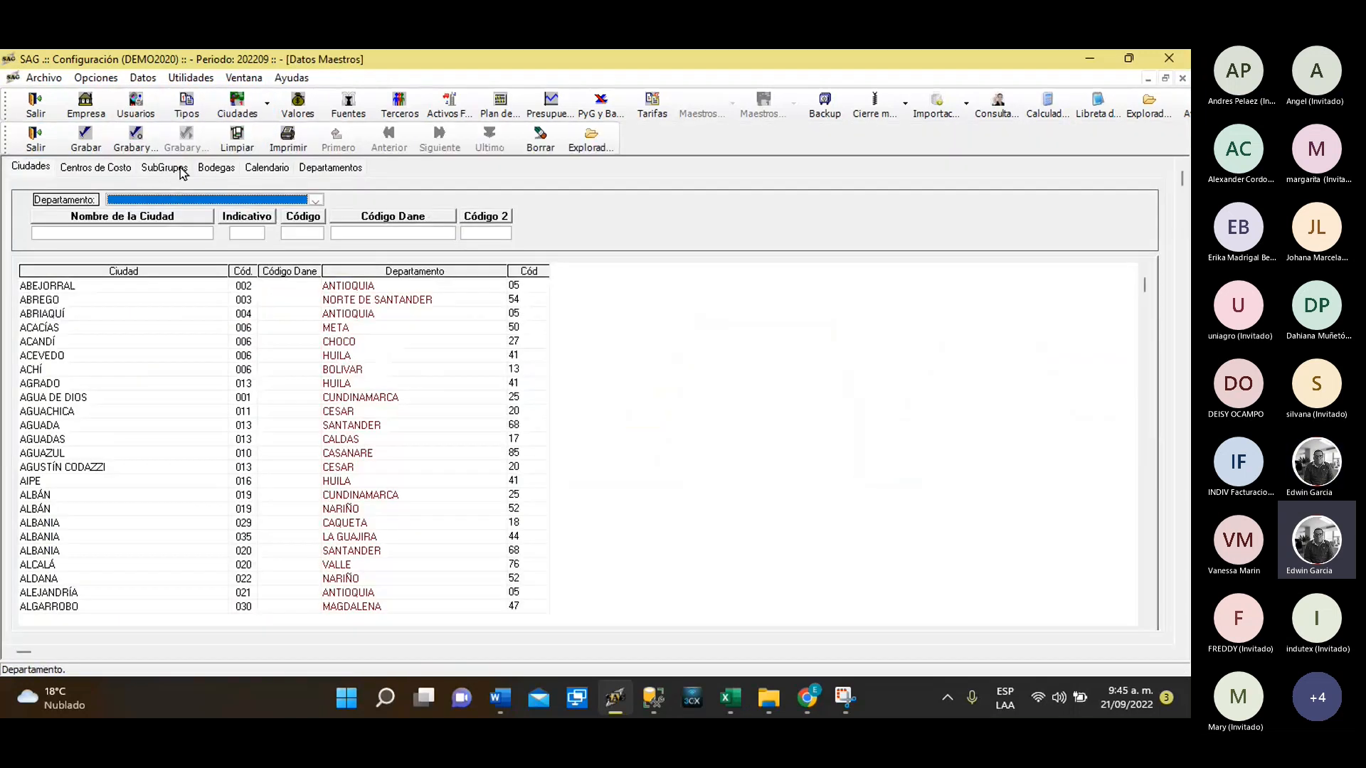
click(165, 172)
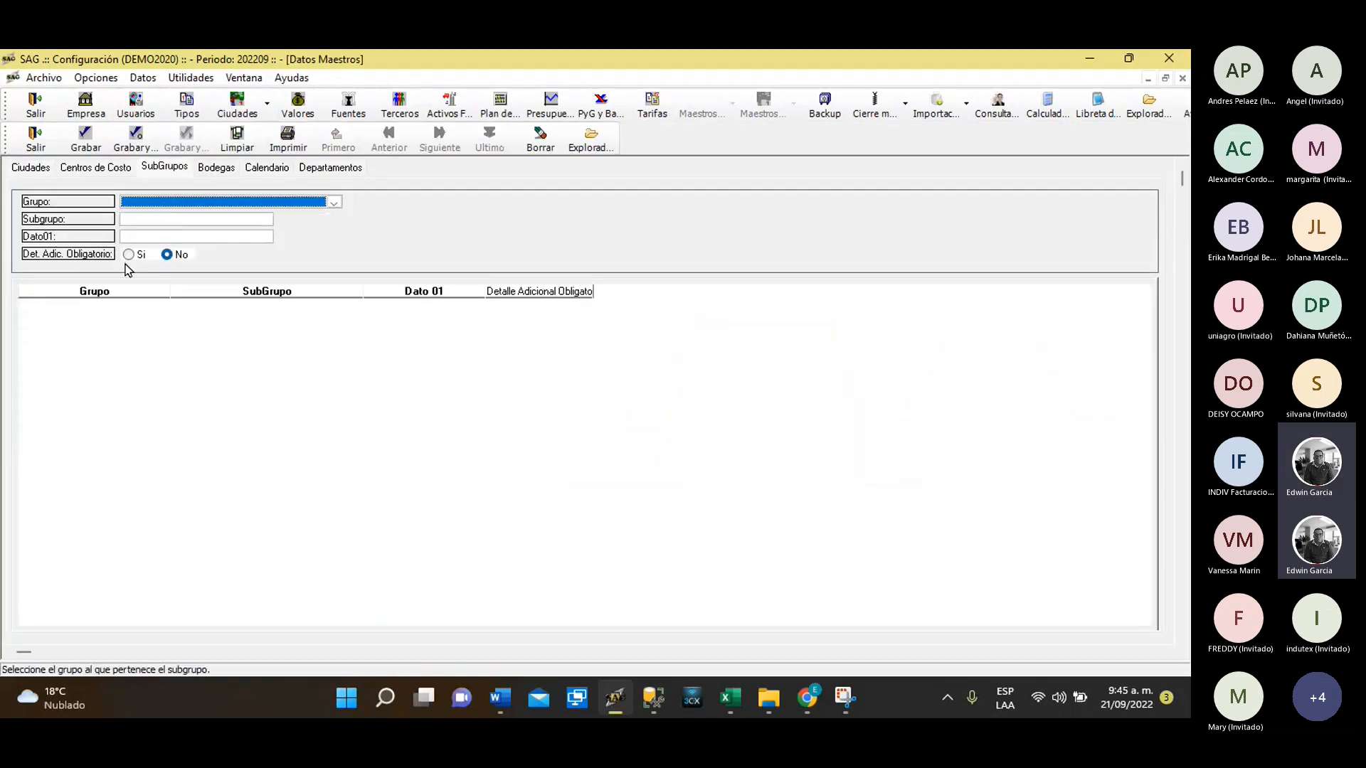
Return to Excel and remove the fill colour from the DATO 1 header in C1
click(1093, 58)
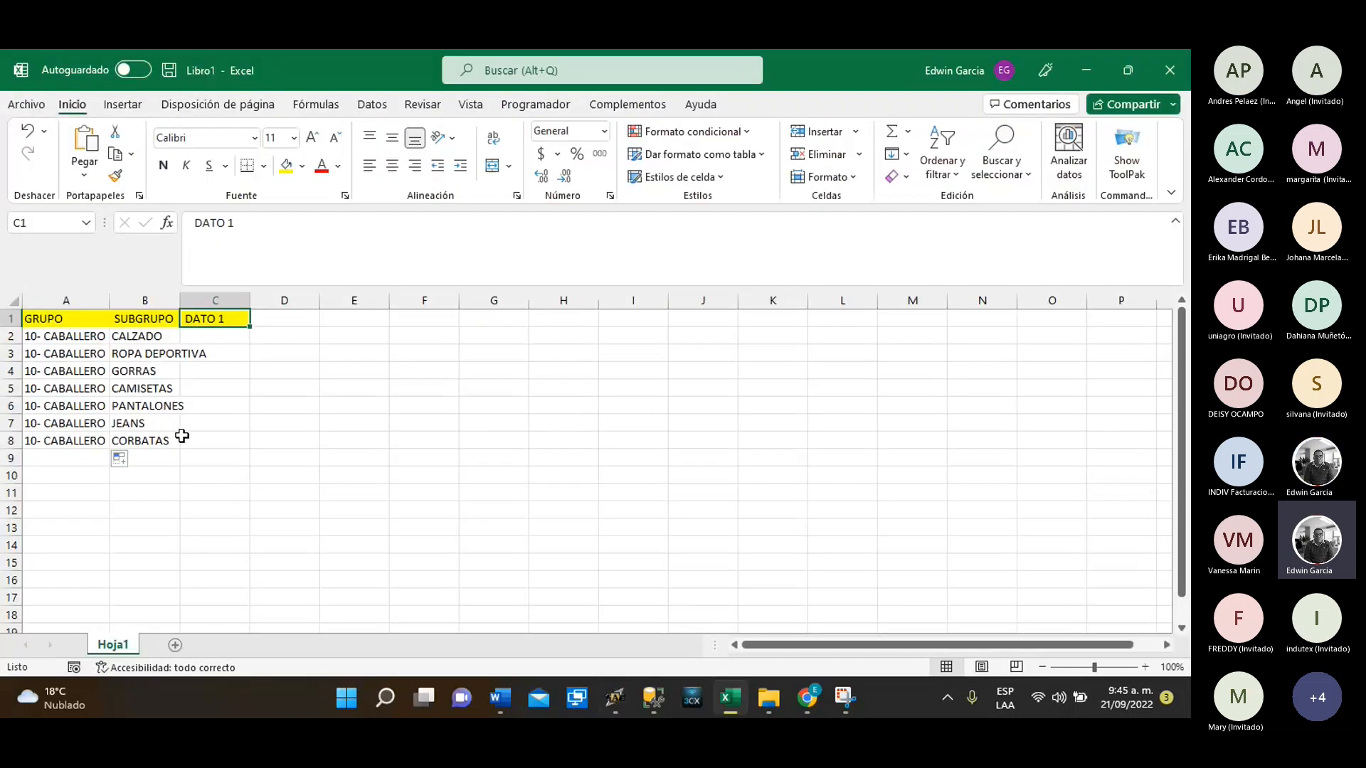
click(301, 166)
click(334, 358)
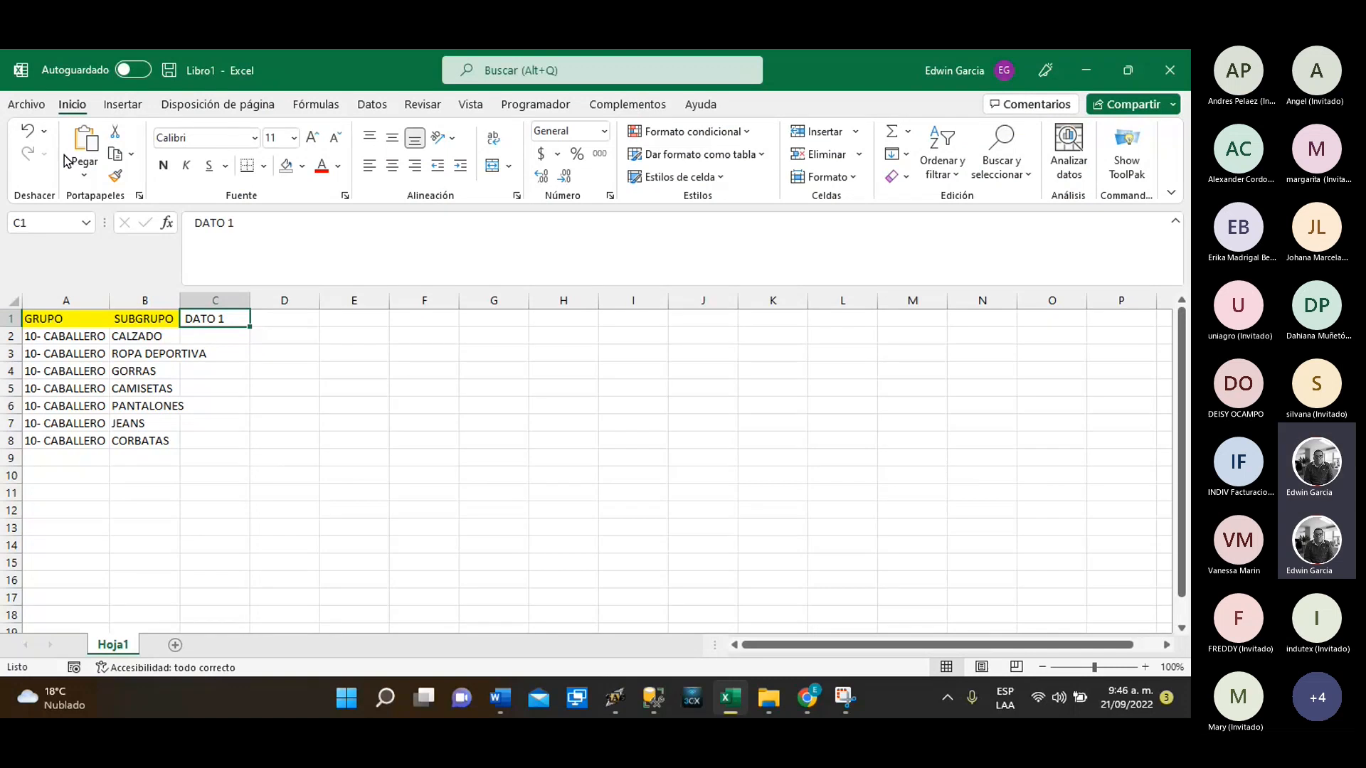
Save the workbook in the Escritorio folder as IMPORTACION DE SUBGRUPO
click(24, 107)
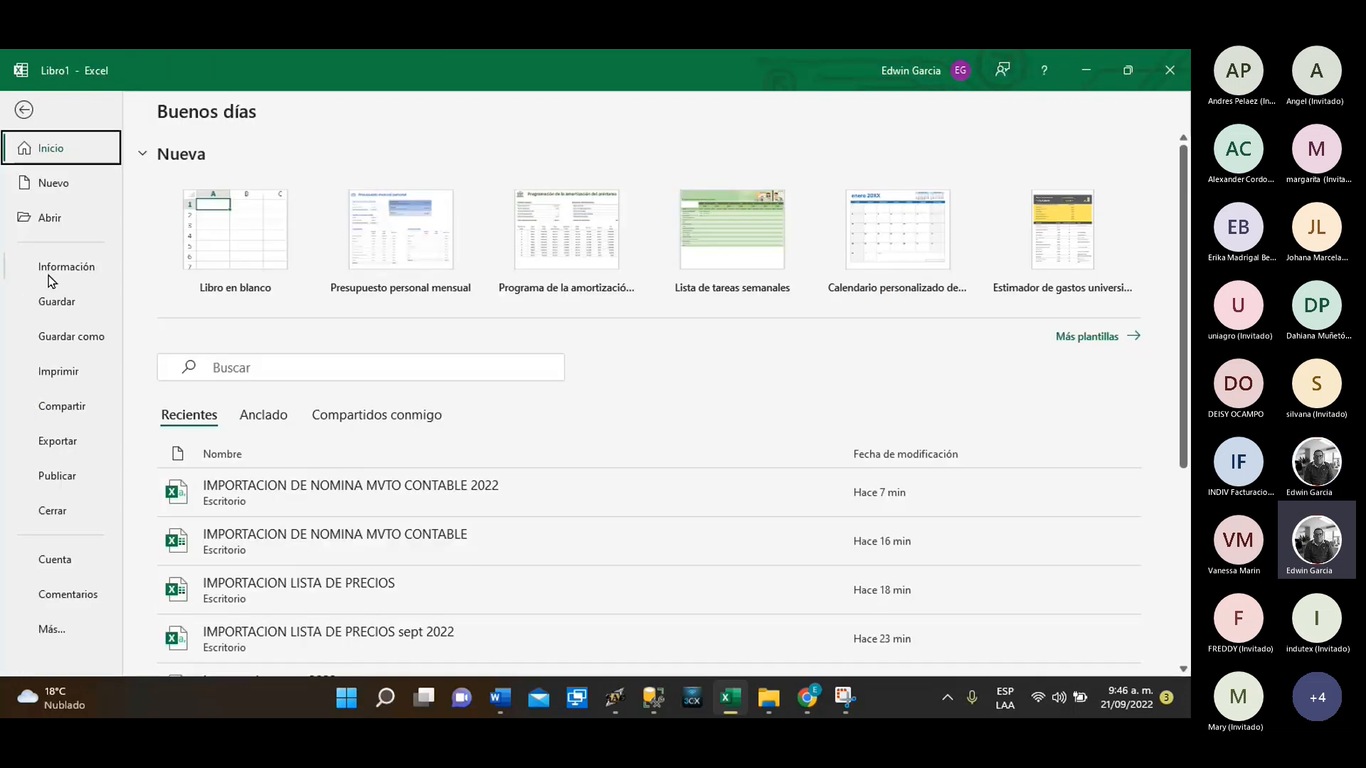
click(58, 310)
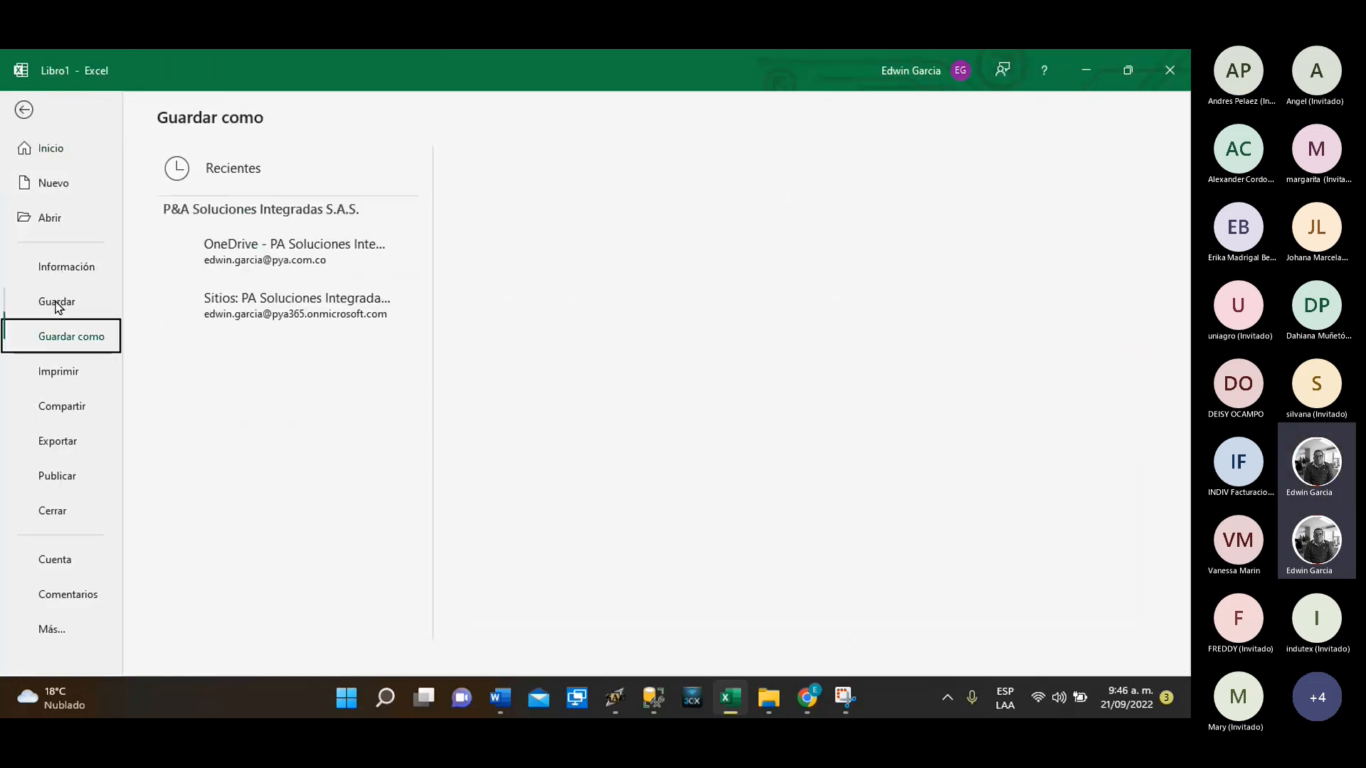
click(534, 274)
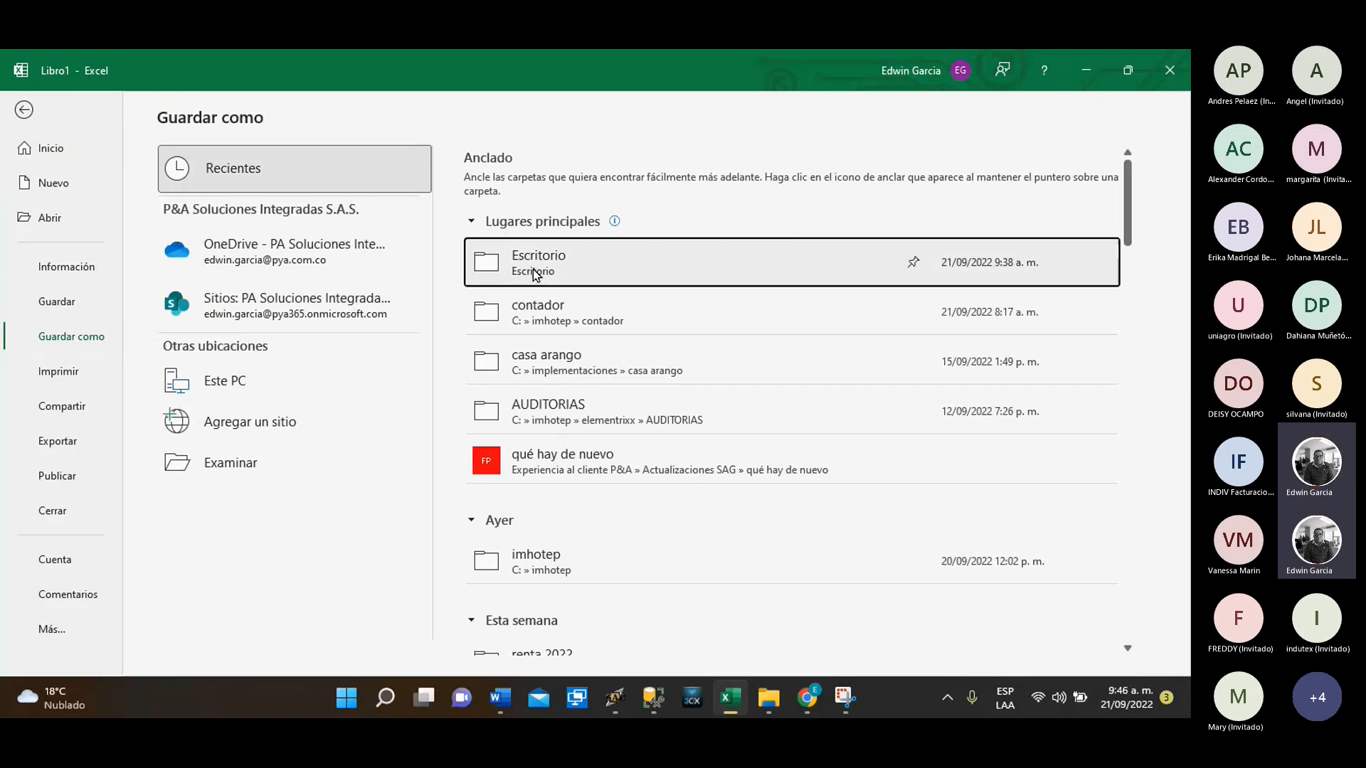
click(607, 180)
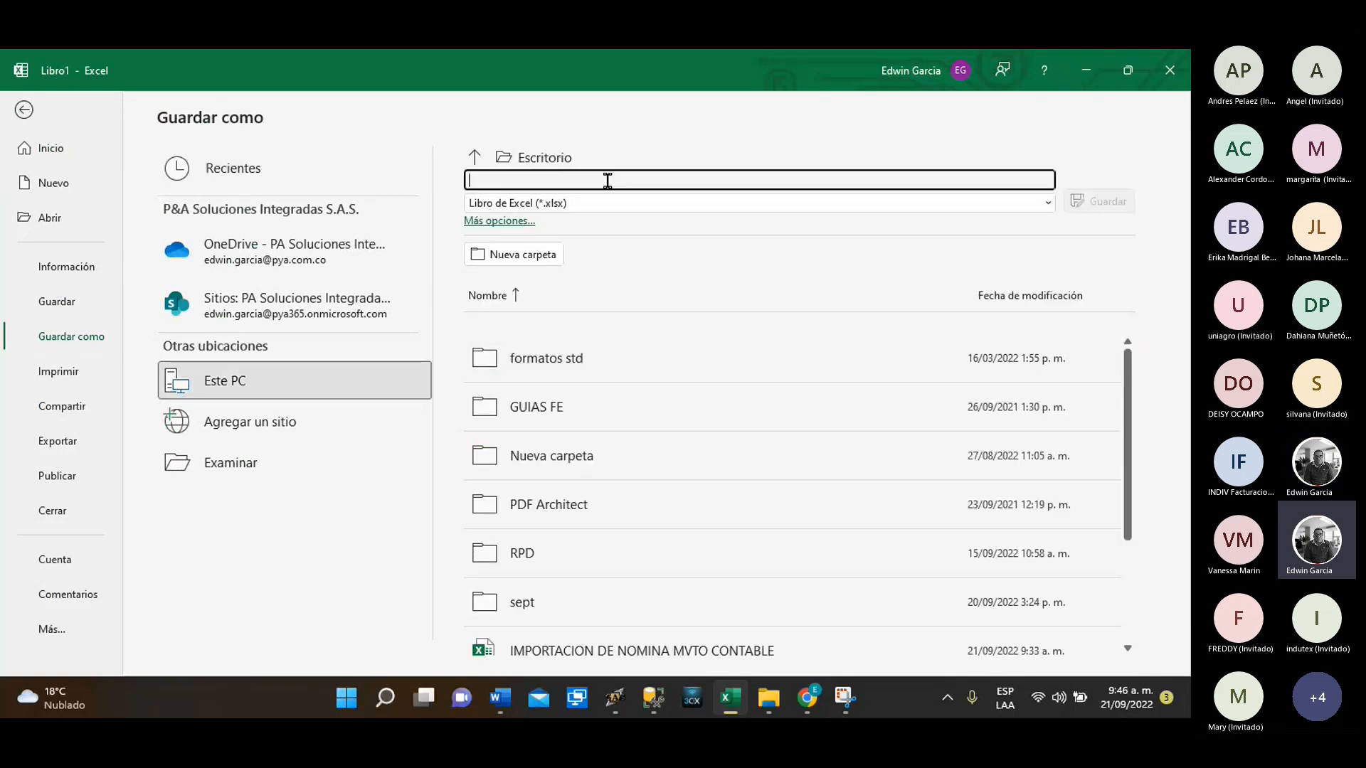
text(IMPORTACIO)
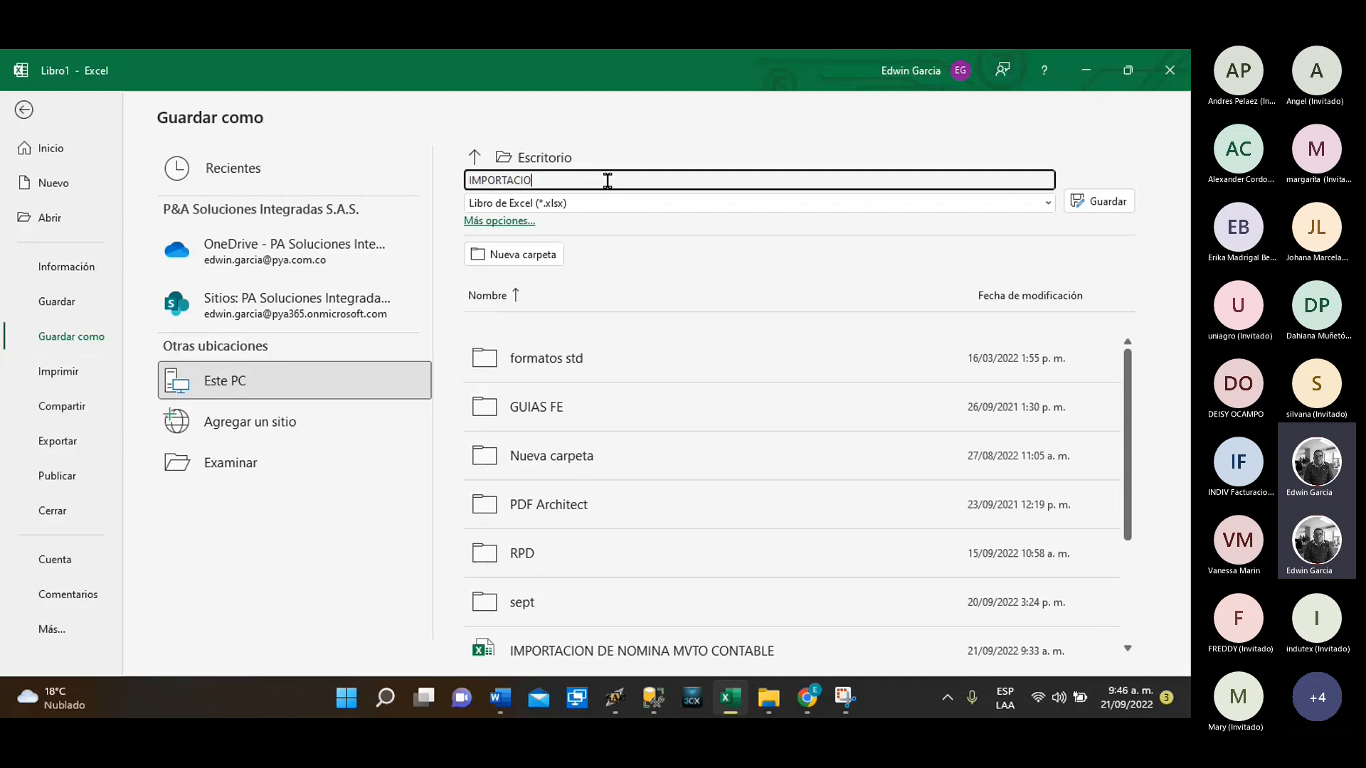
text(N DE SUBGRUPO)
key(Return)
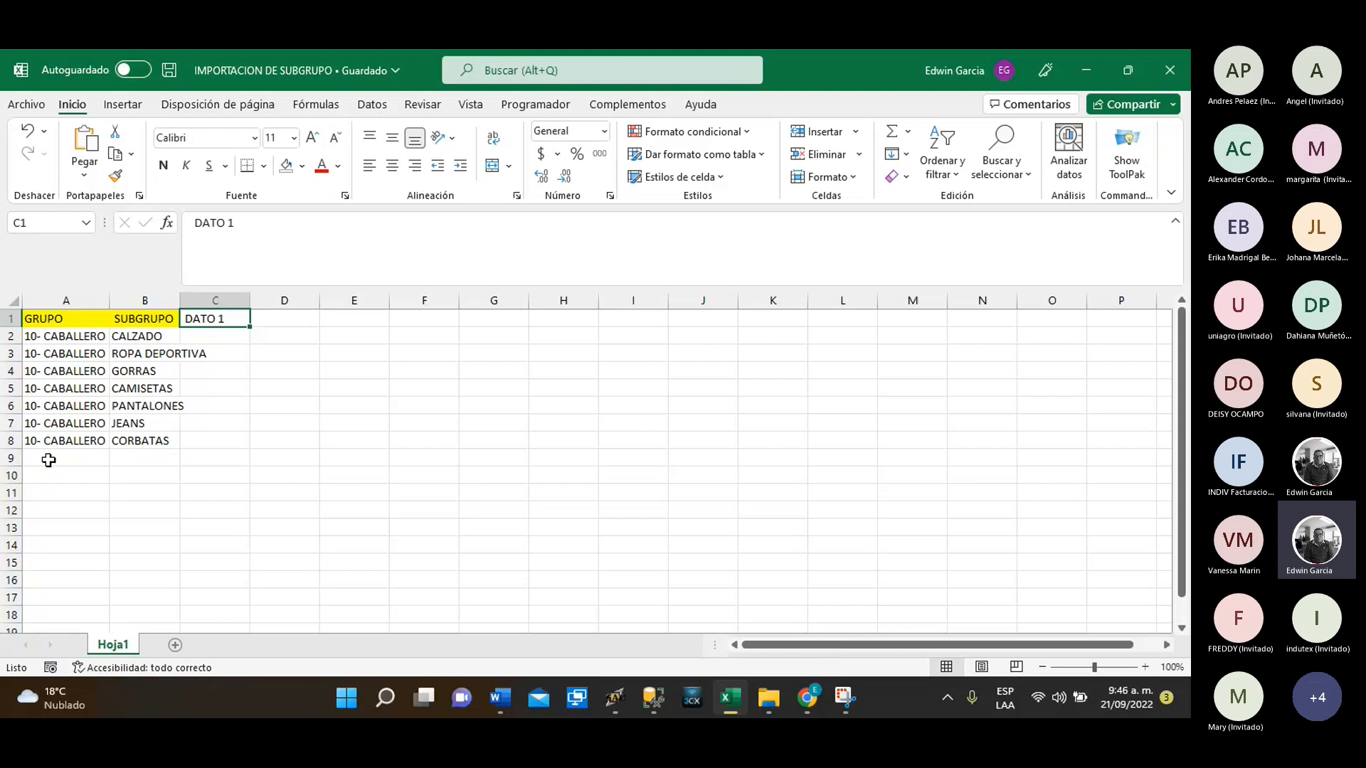
Save a copy of IMPORTACION DE SUBGRUPO in CSV (delimitado por comas) format on the Escritorio and close the workbook
click(25, 105)
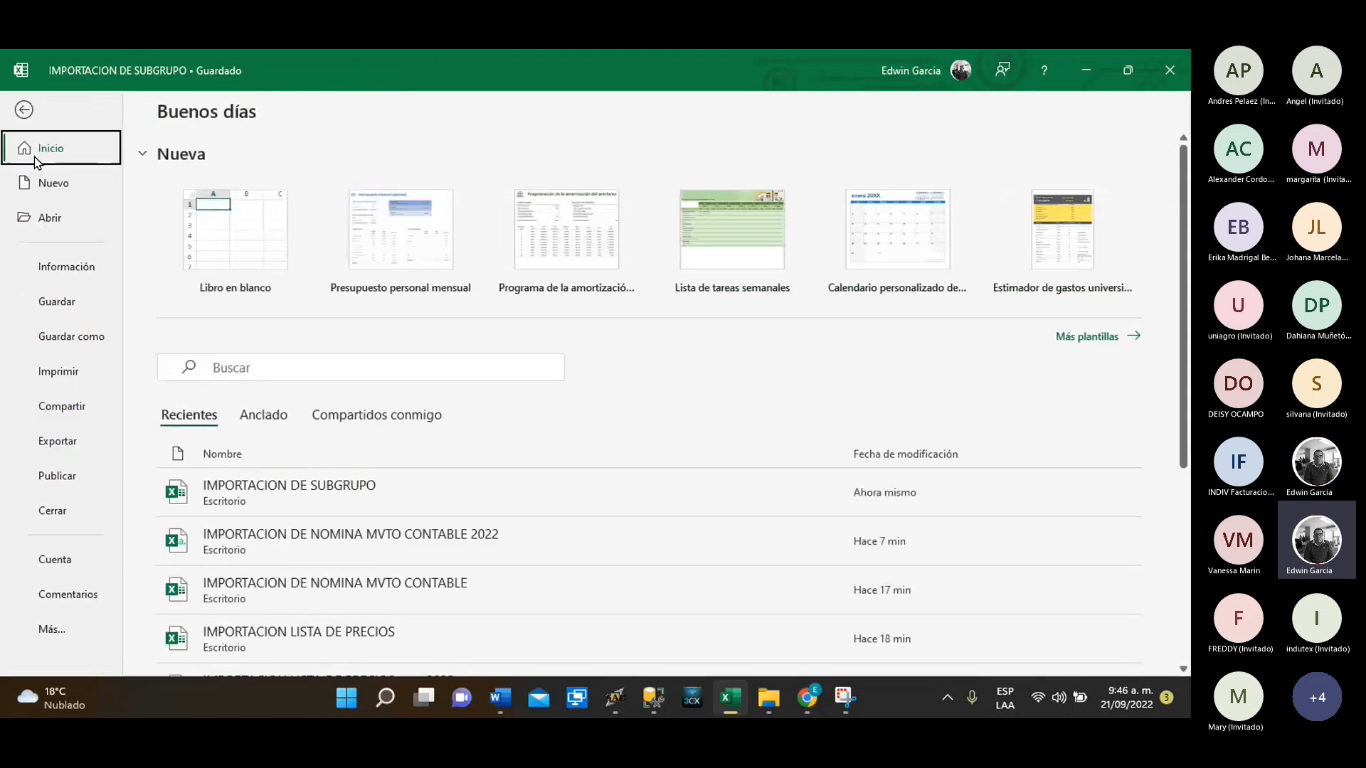
click(85, 342)
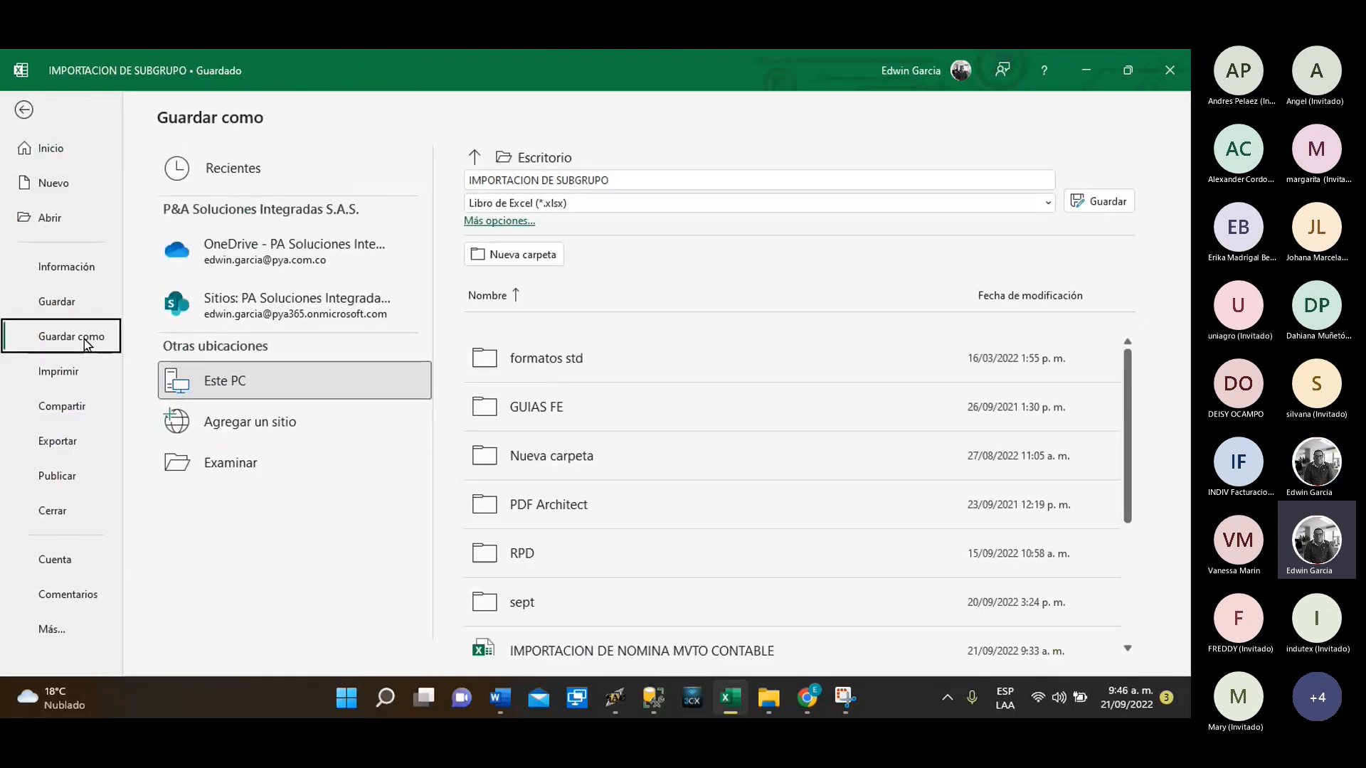
click(643, 205)
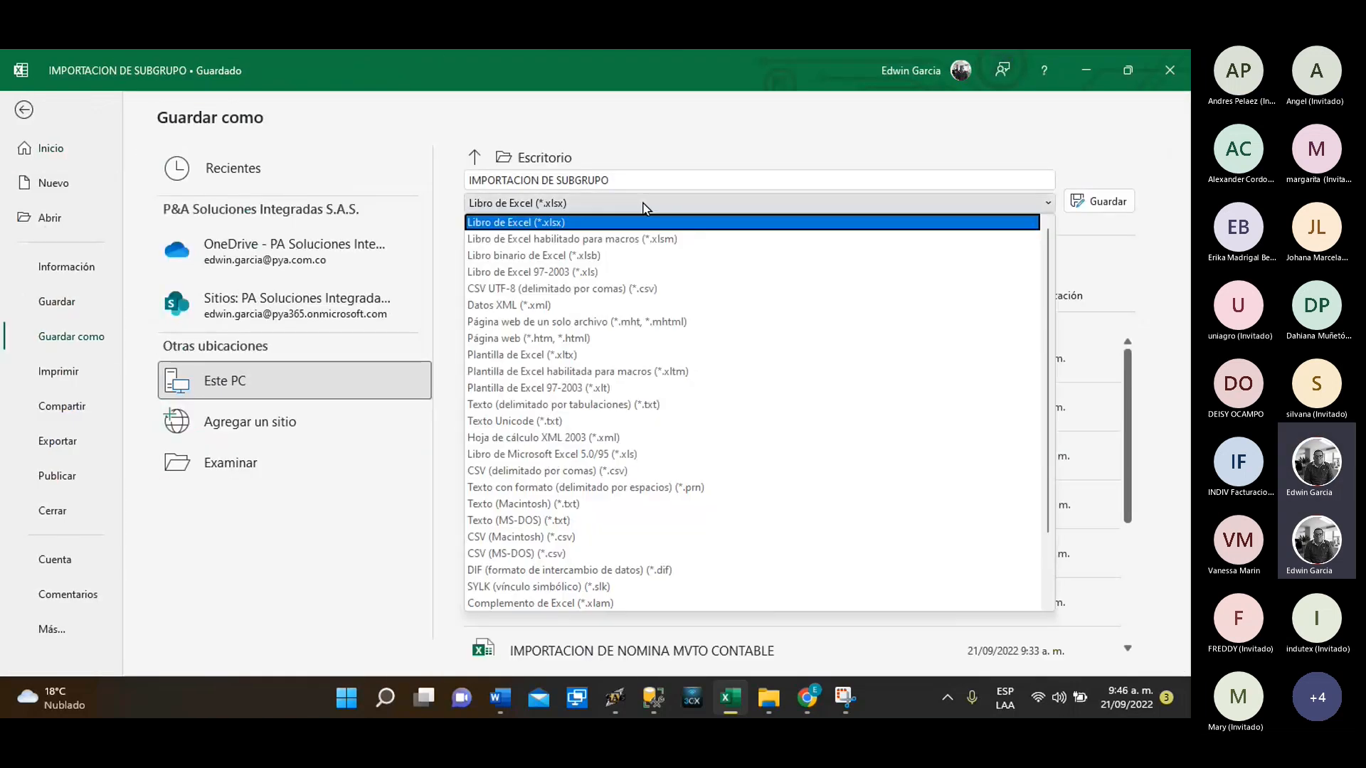
click(579, 470)
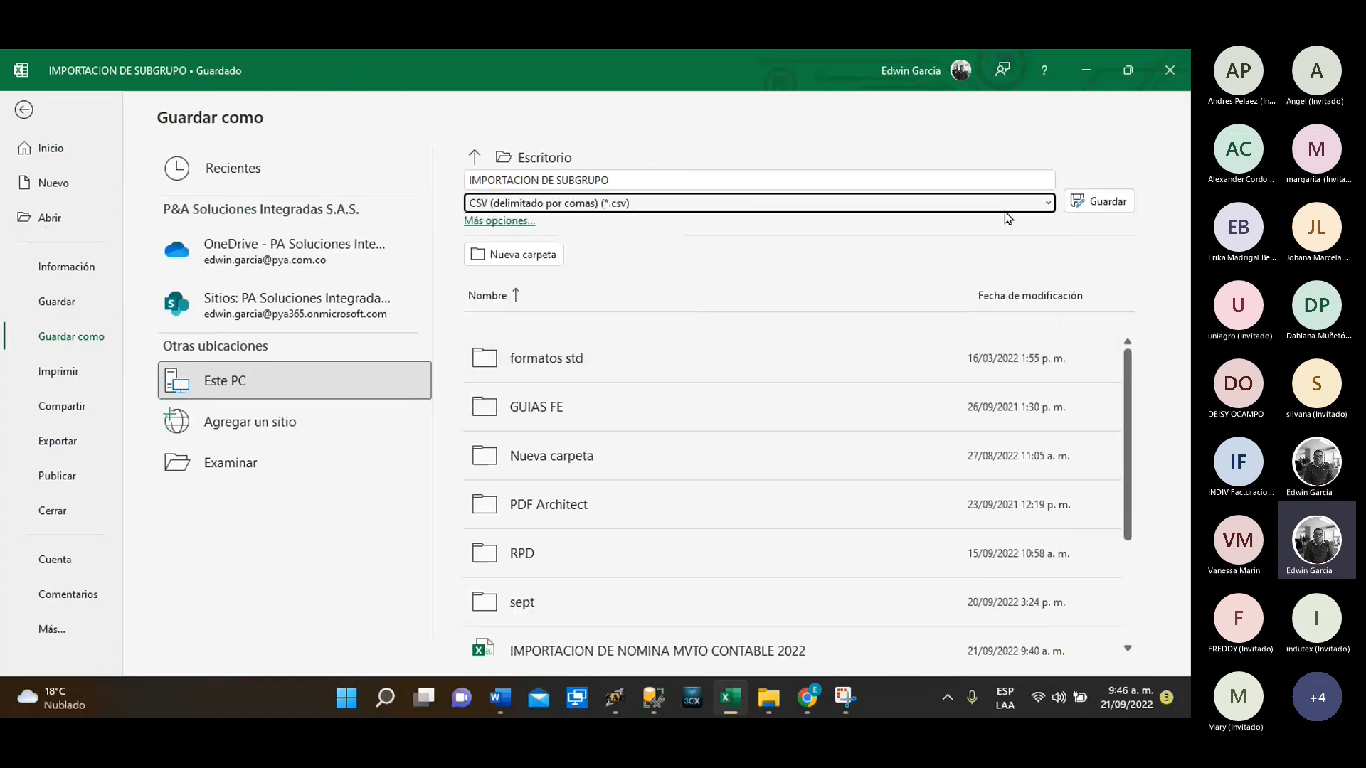
click(1098, 203)
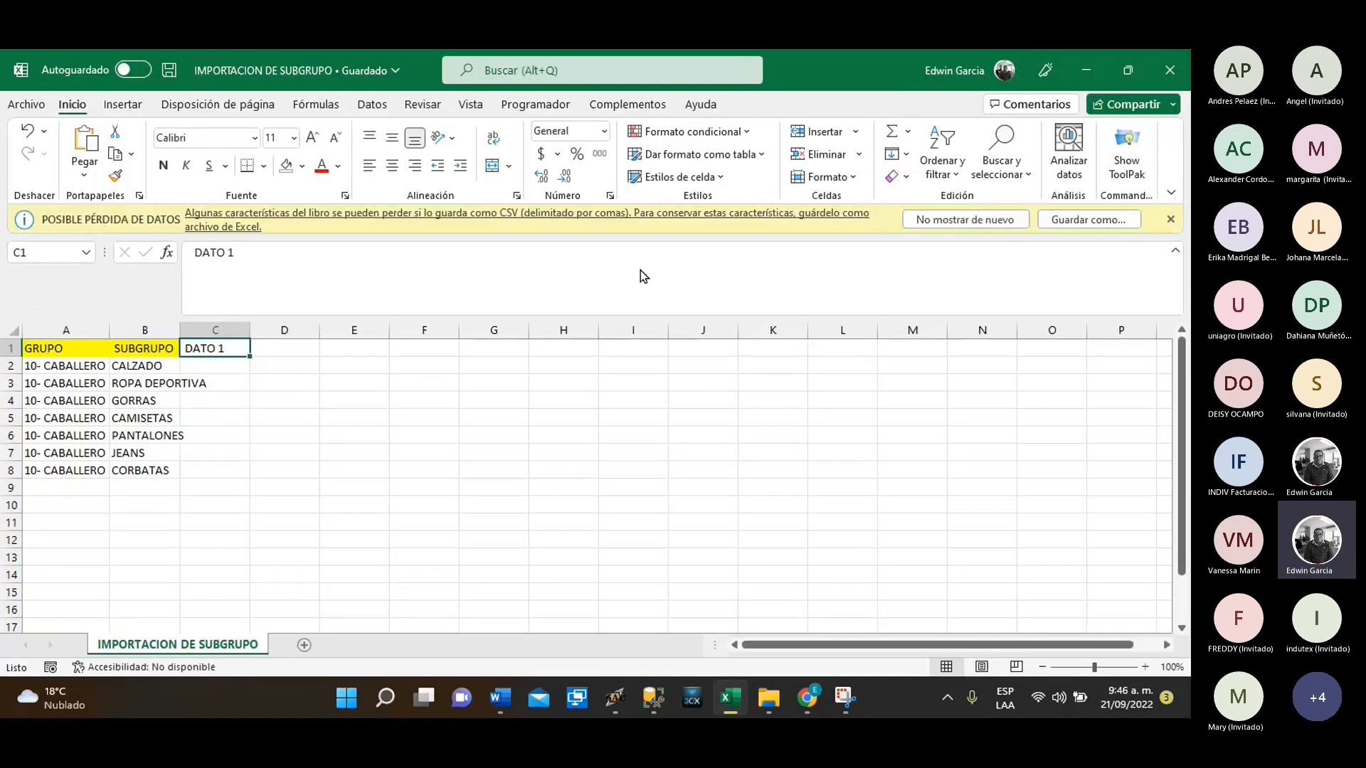
click(1180, 69)
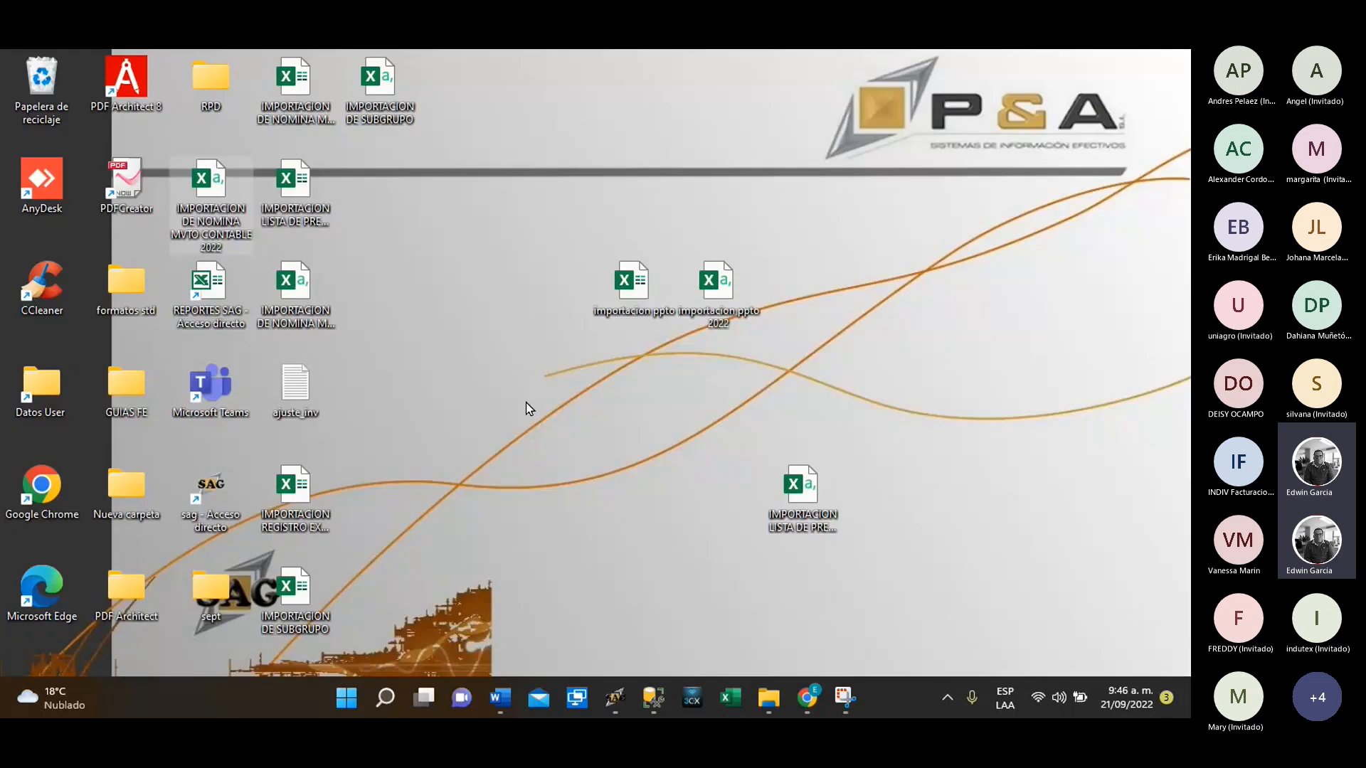
Switch to SAG, reopen the SubGrupos master data, review the existing subgroups of group 10-CABALLERO and close the form
click(610, 703)
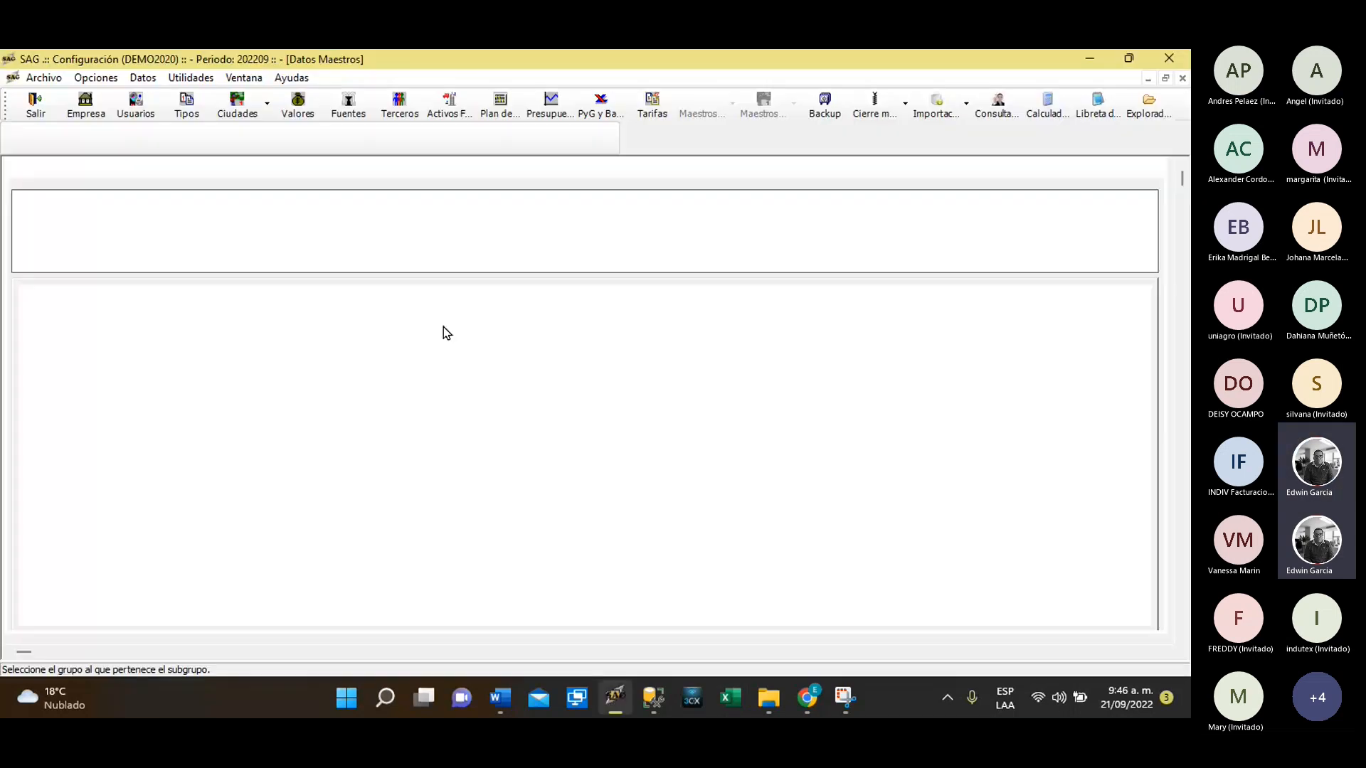
click(34, 138)
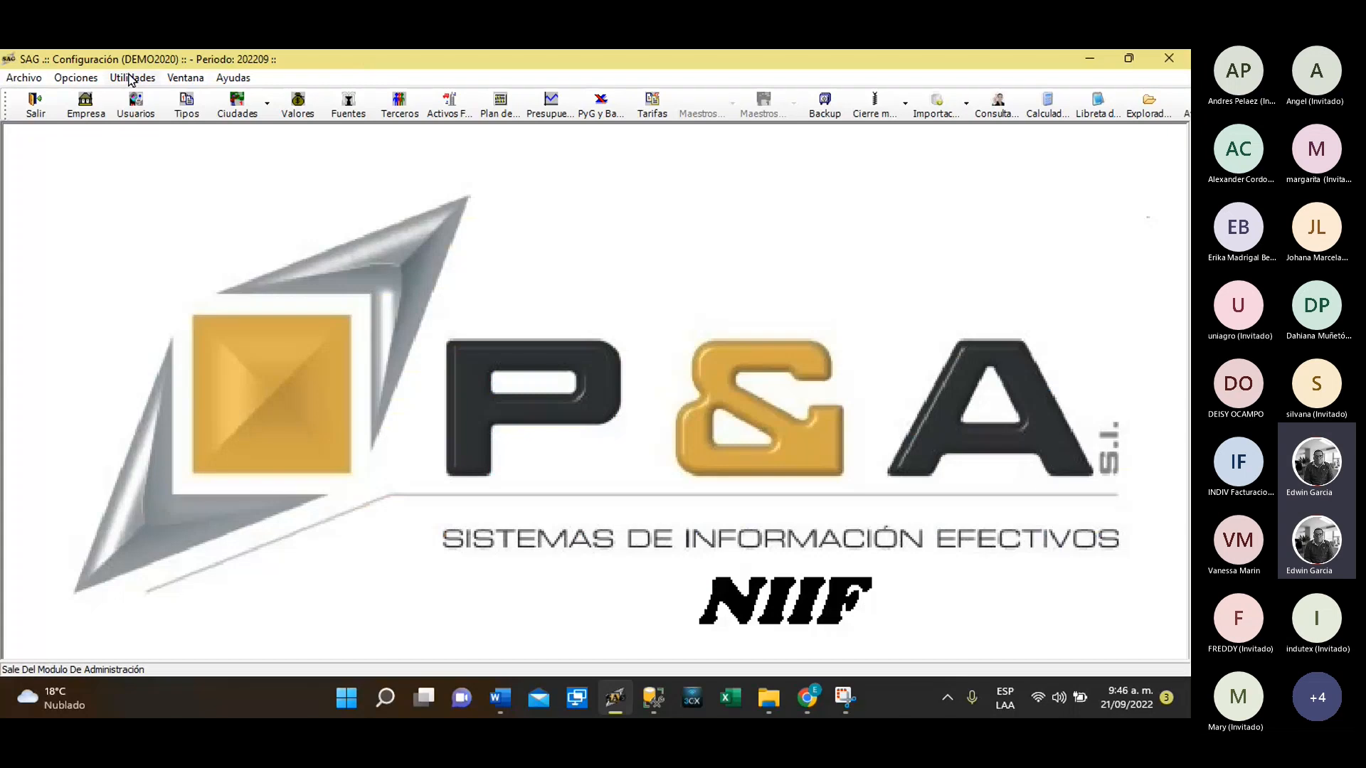
click(132, 78)
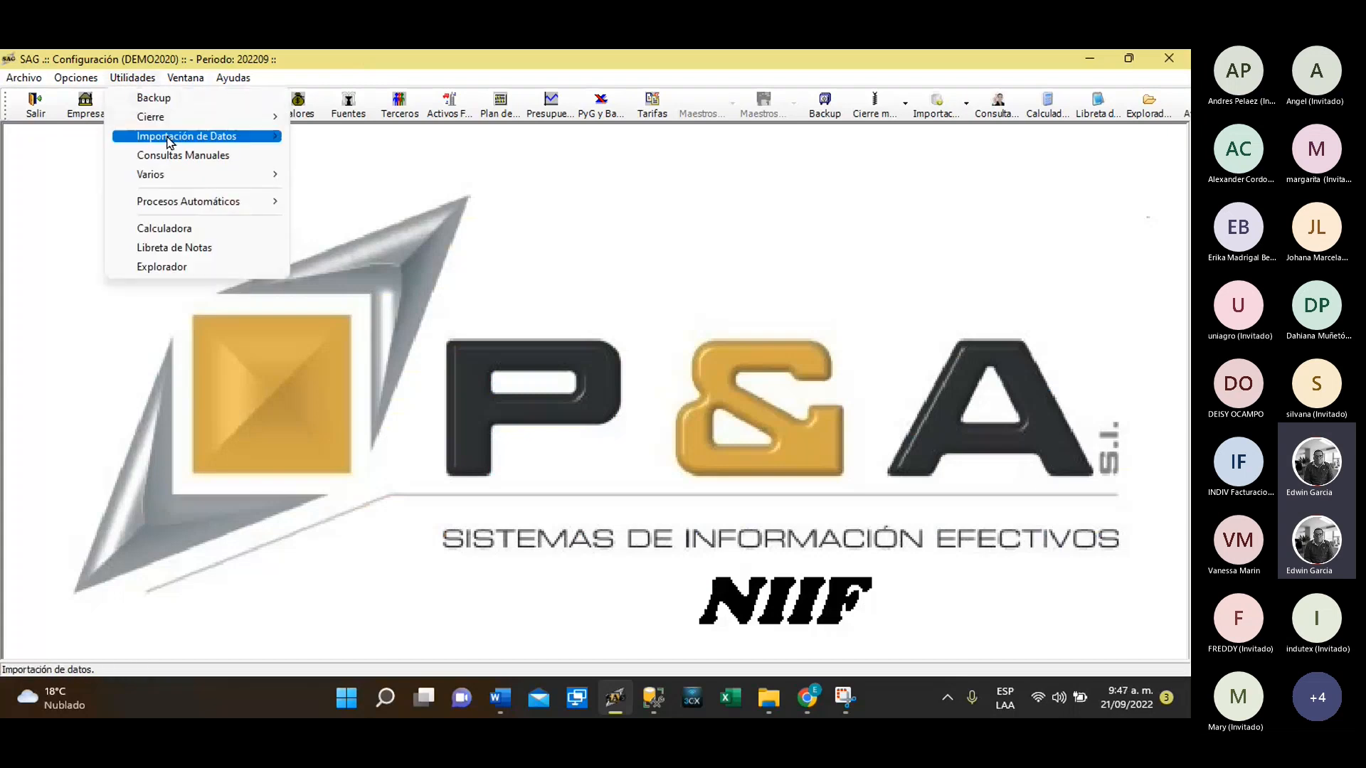
mouse_move(213, 136)
click(45, 284)
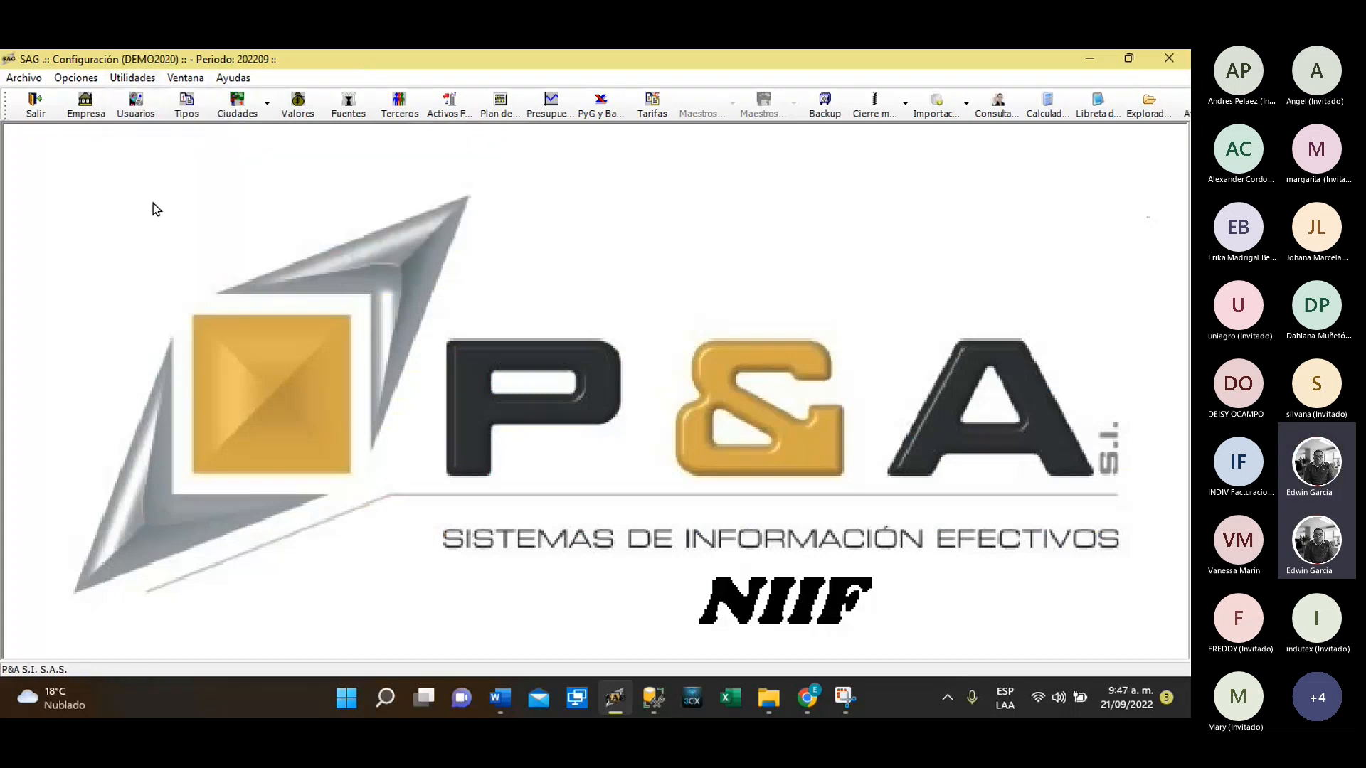
click(237, 114)
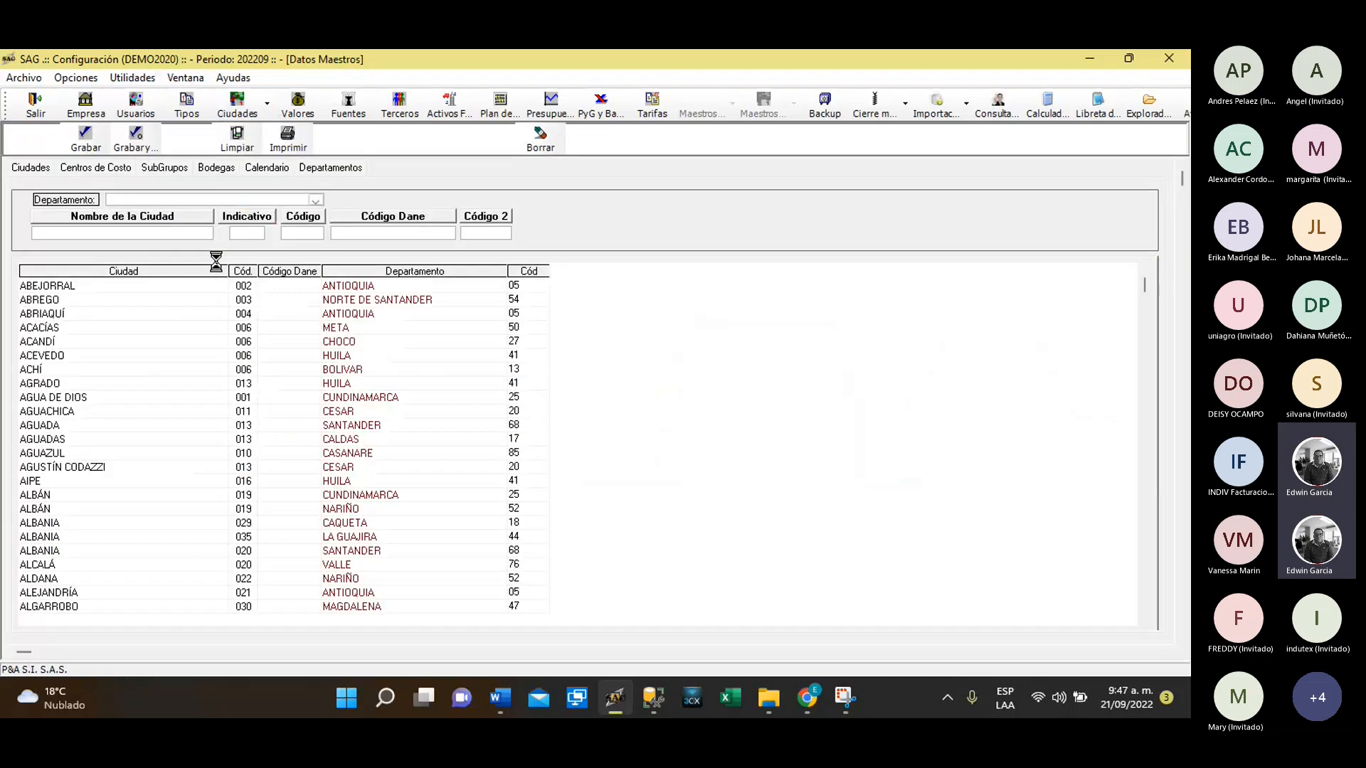
click(160, 169)
click(201, 202)
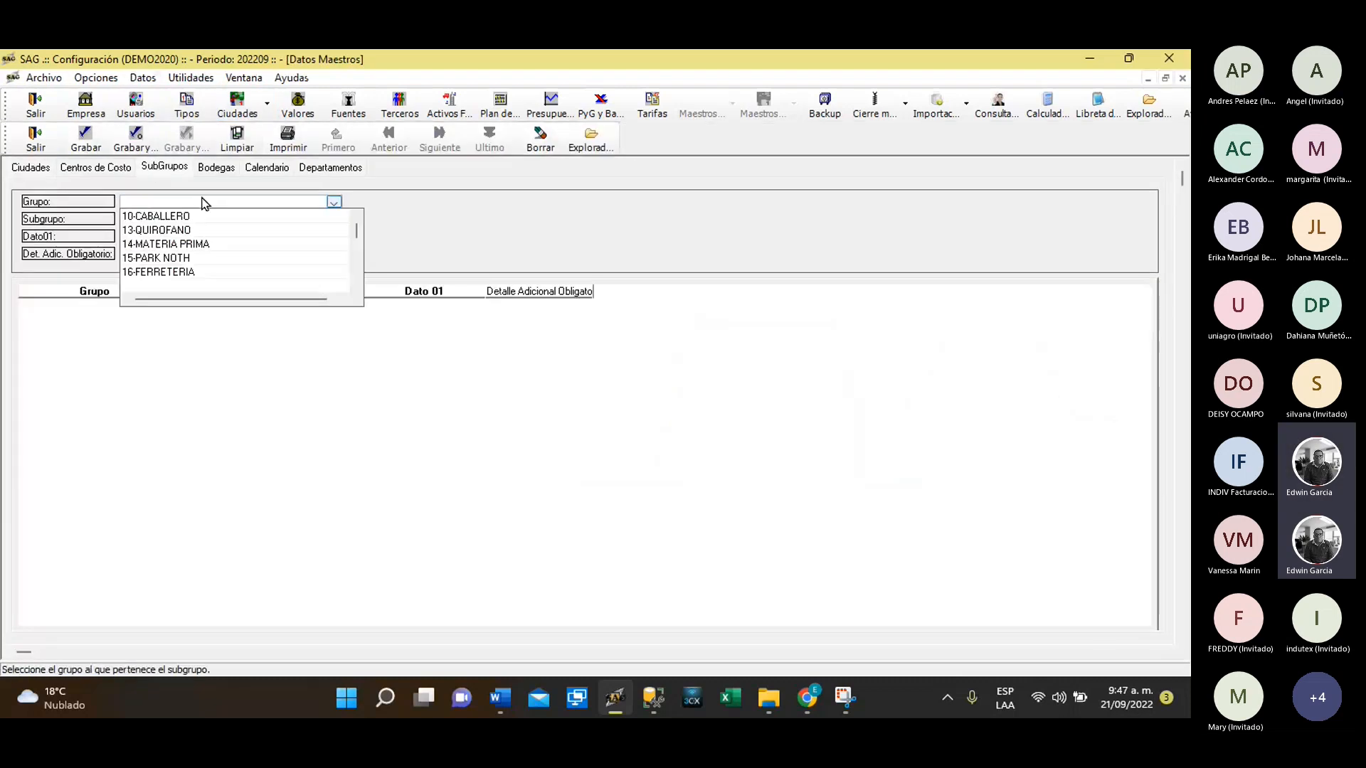
click(188, 211)
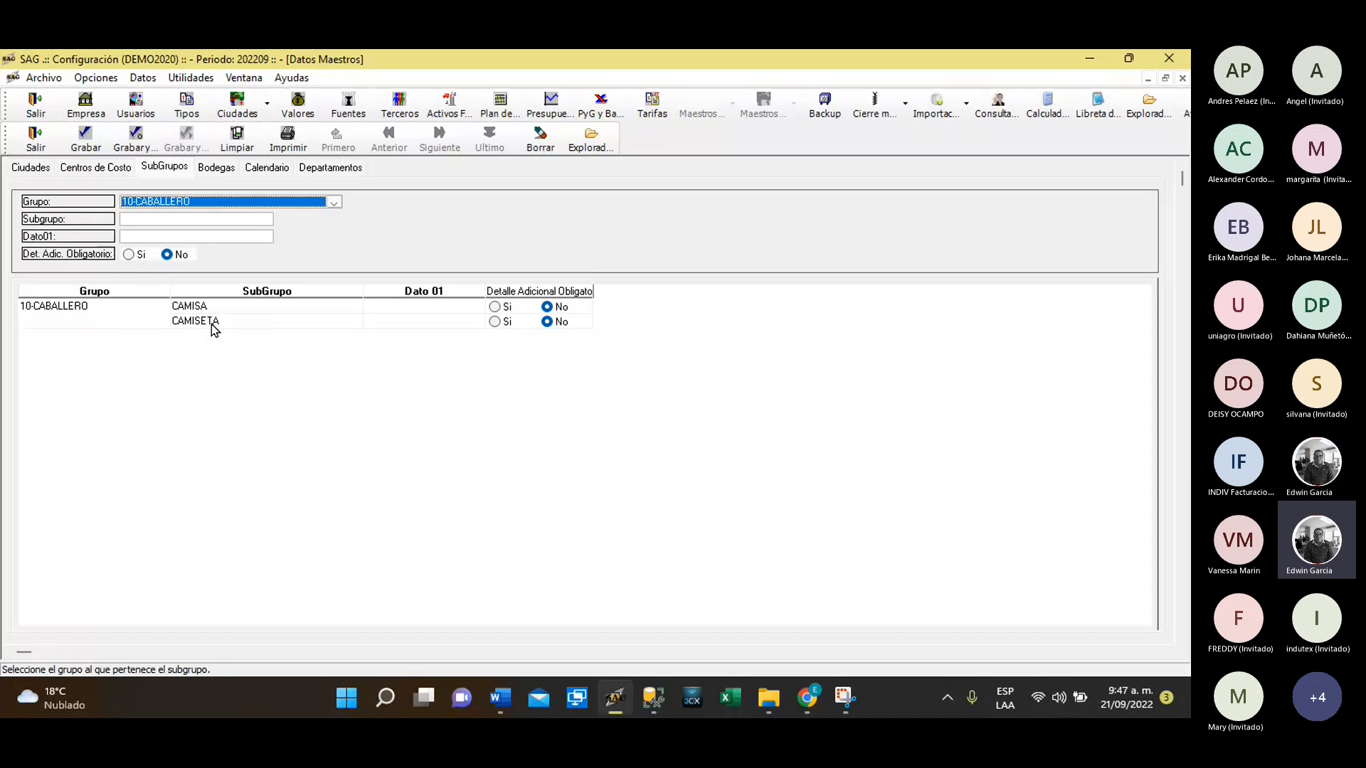
click(30, 135)
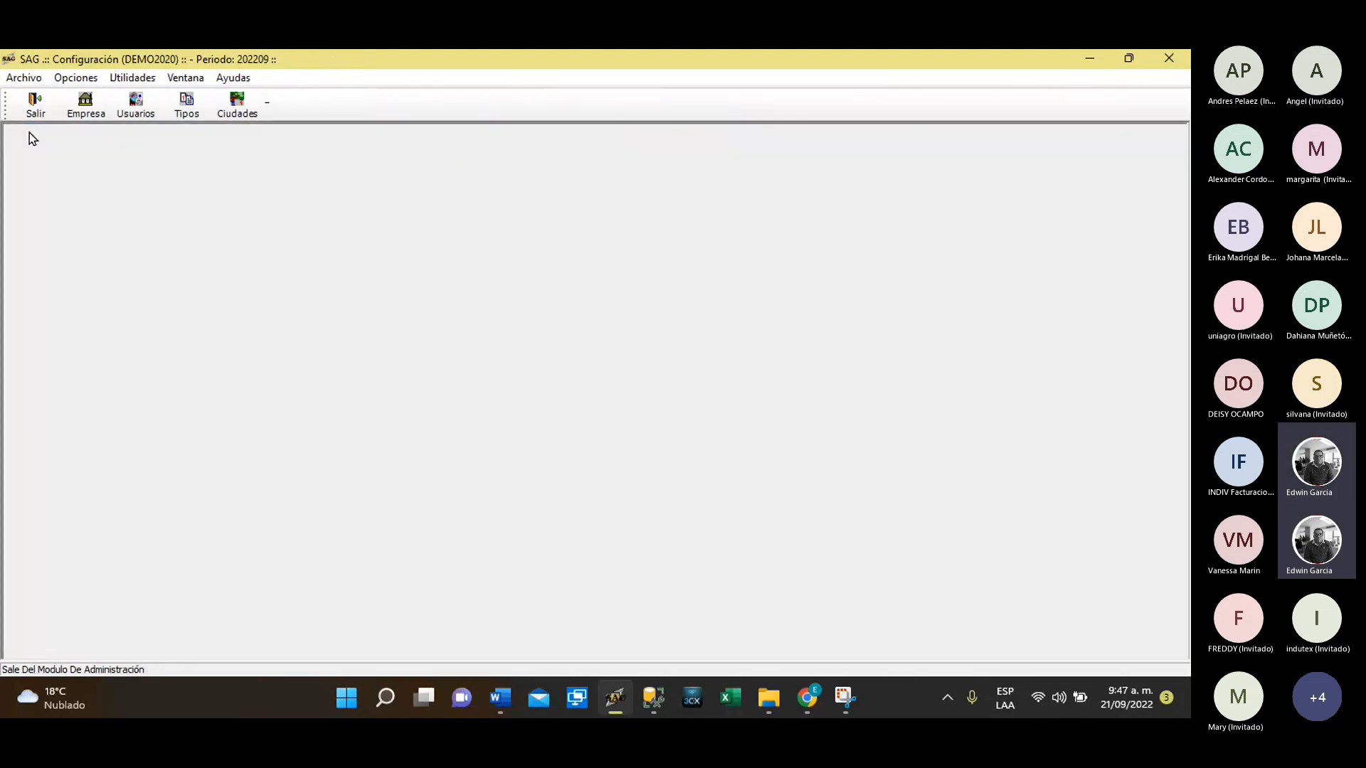
Open the Importacion de Maestros utility and choose SubGrupos as the data to import
click(132, 78)
mouse_move(165, 146)
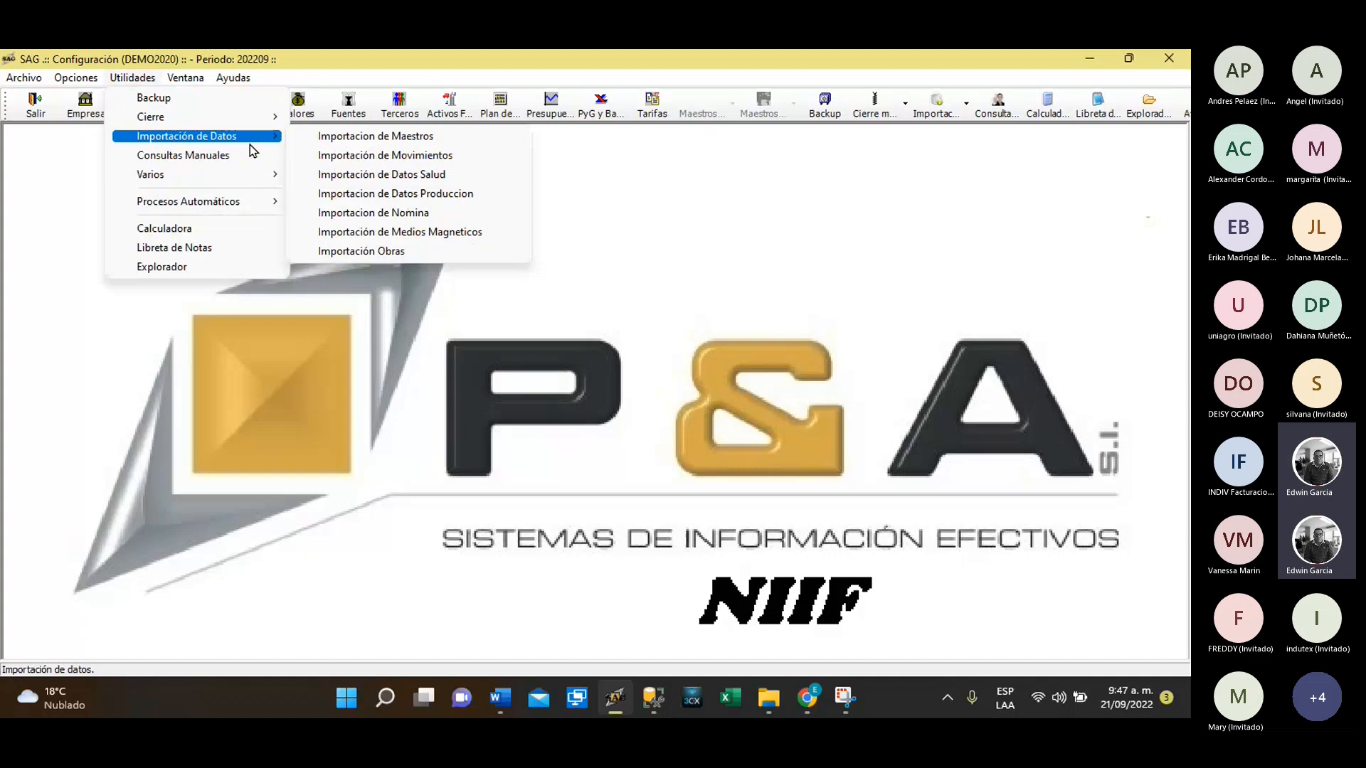
click(366, 137)
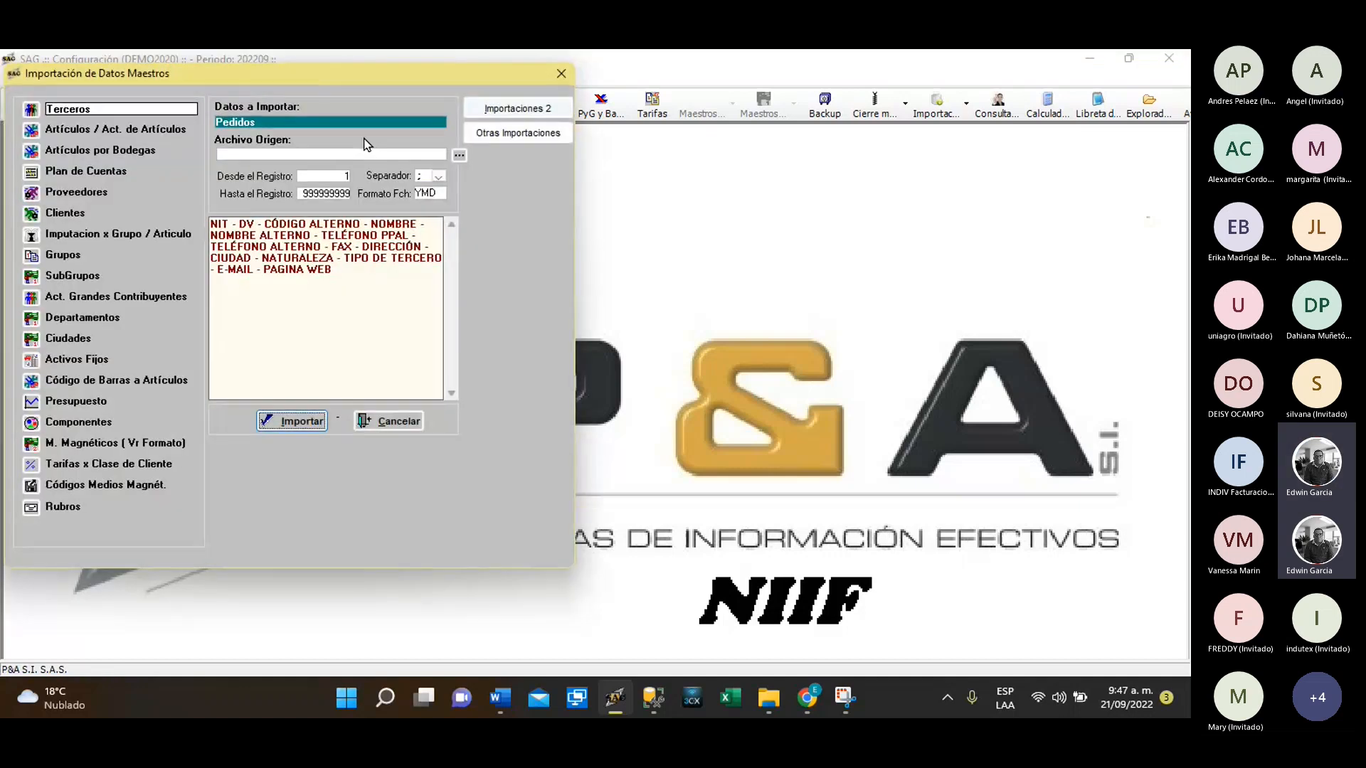
click(32, 277)
Load the CSV file IMPORTACION DE SUBGRUPO from the Escritorio as the import's source file
click(459, 155)
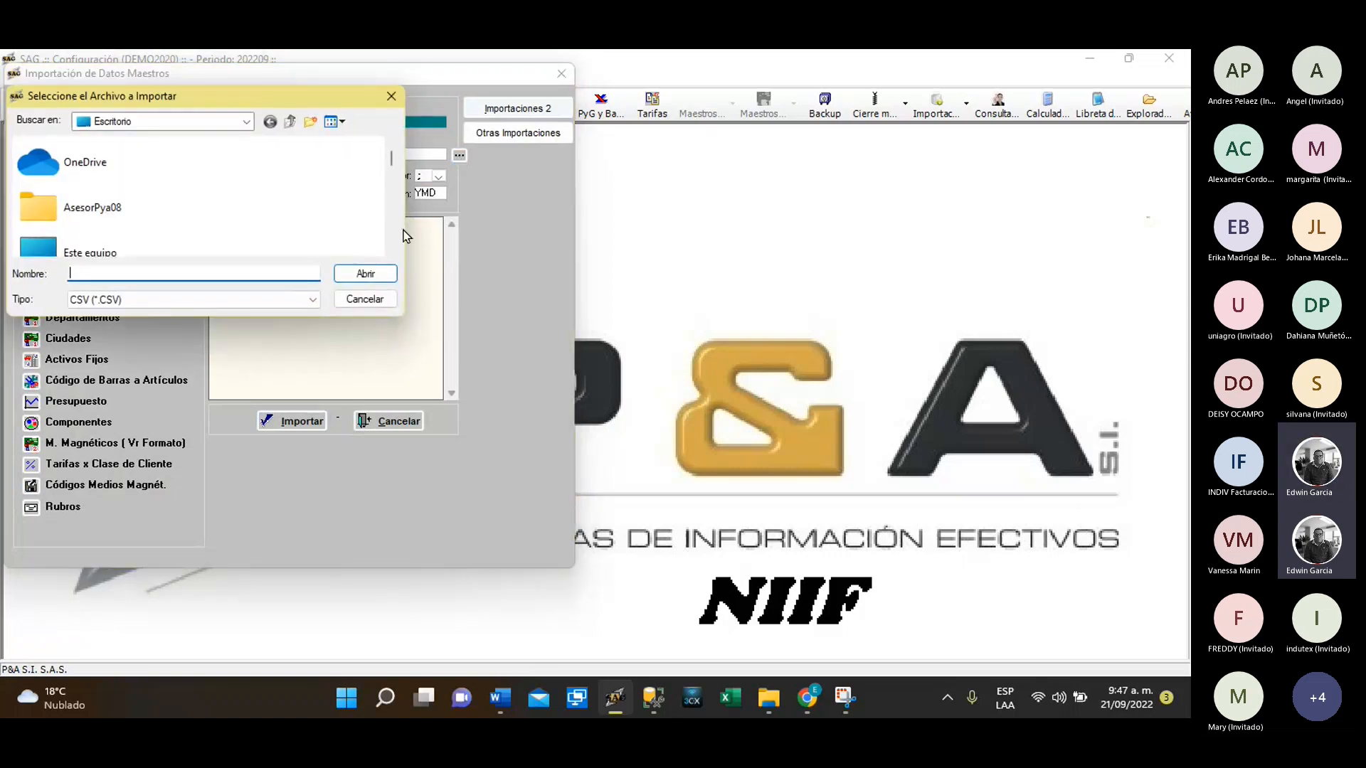
click(390, 251)
click(390, 252)
click(391, 251)
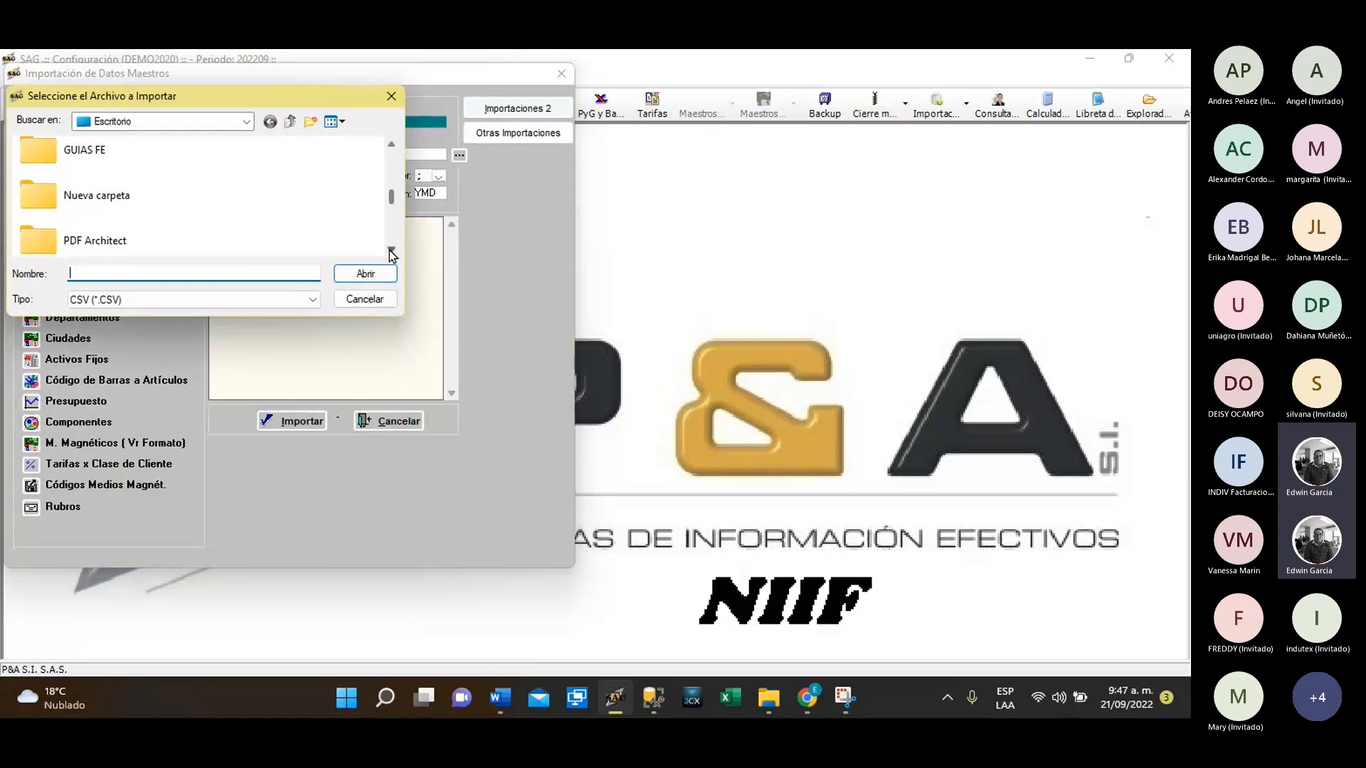
click(391, 251)
click(391, 251)
click(391, 251)
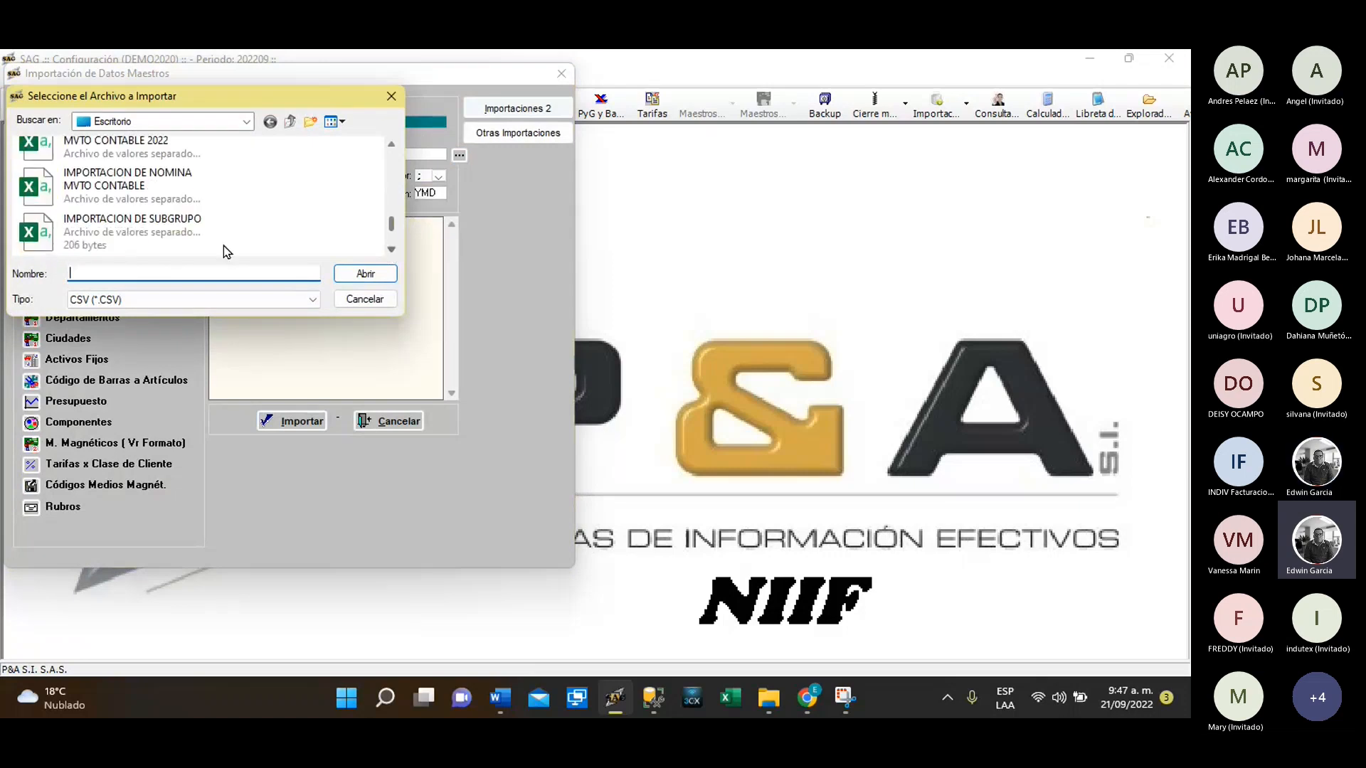
click(135, 239)
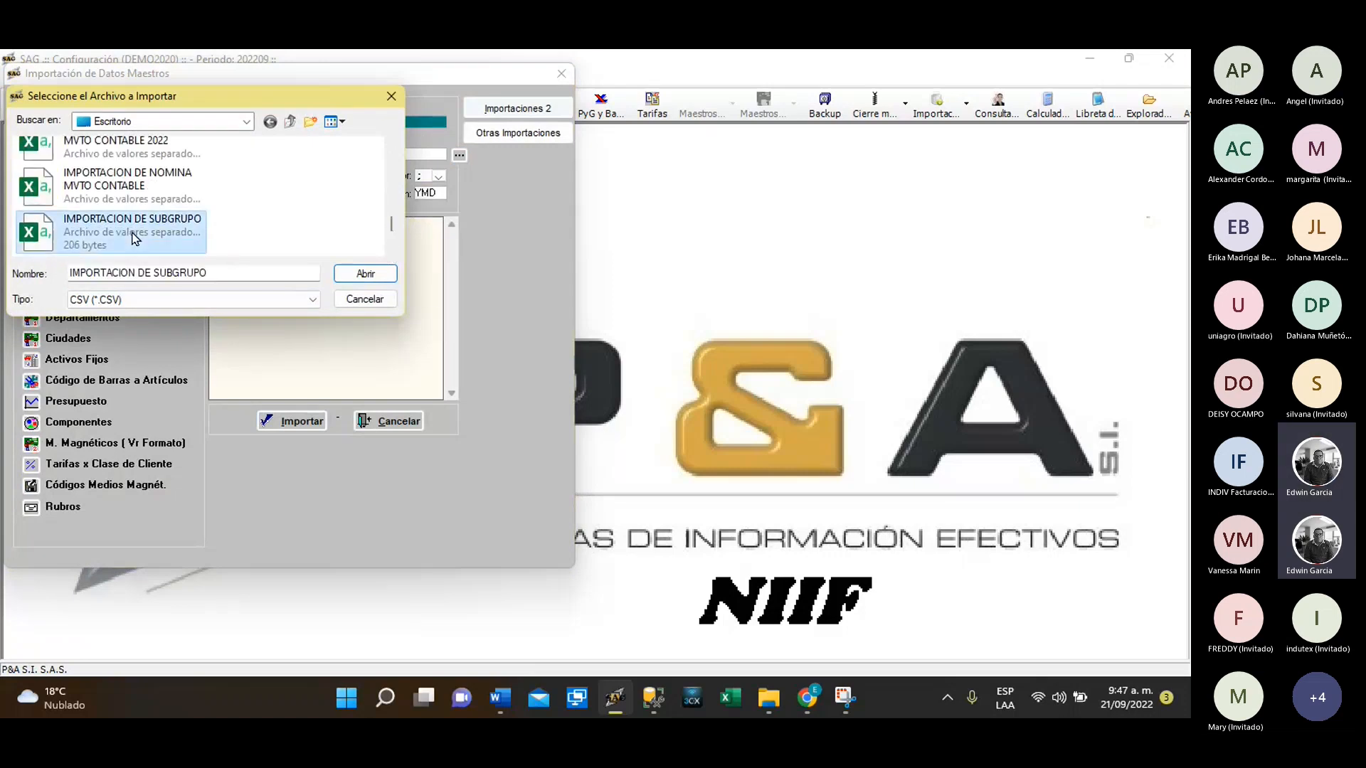
click(363, 276)
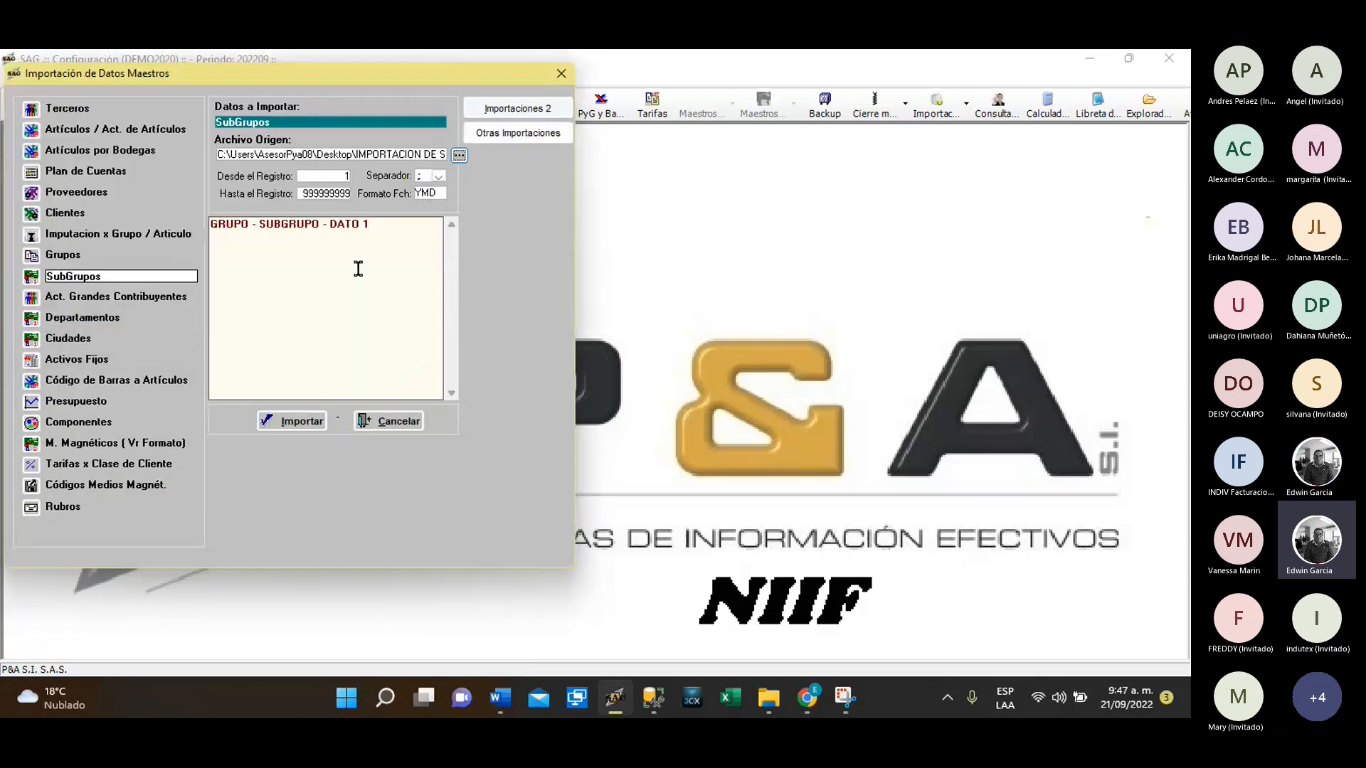
Try to import the subgroups starting from record 2, and close the master data import window
click(337, 179)
text(2)
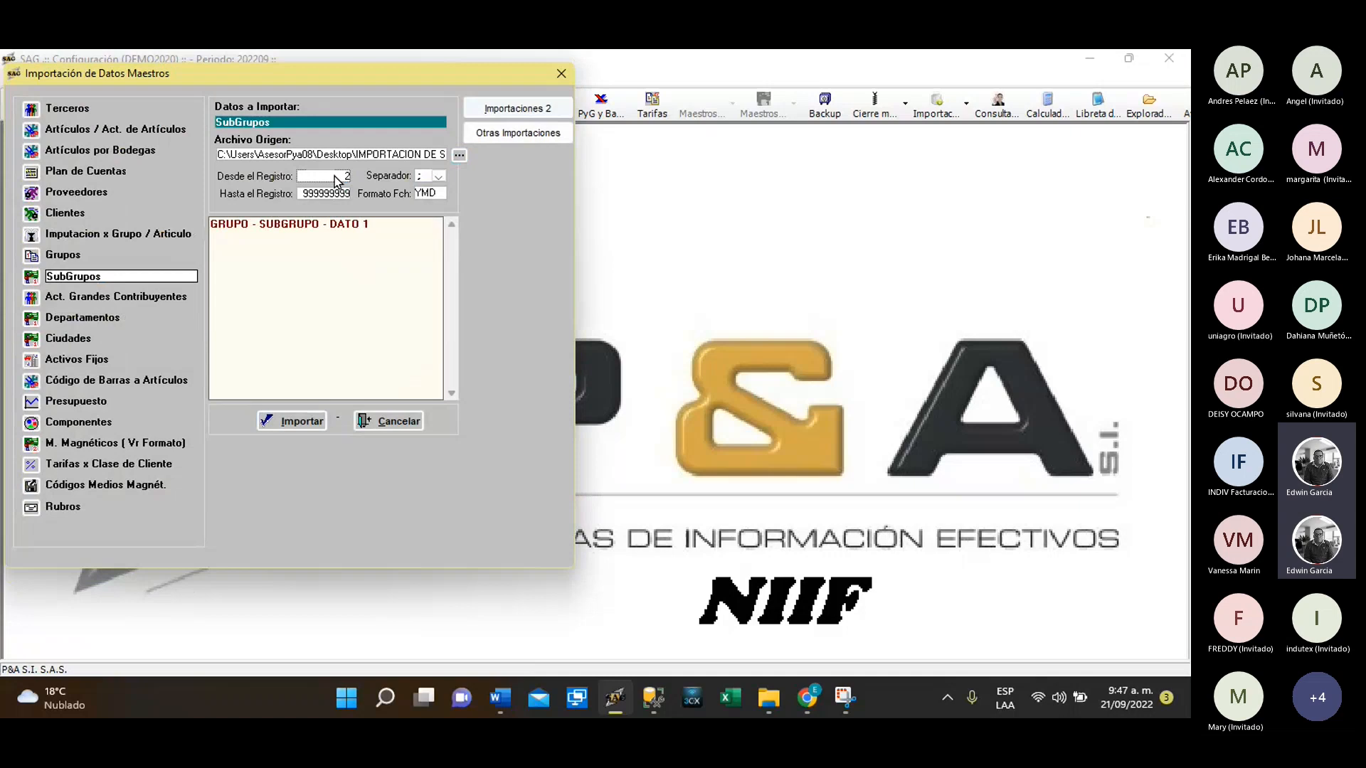
click(298, 423)
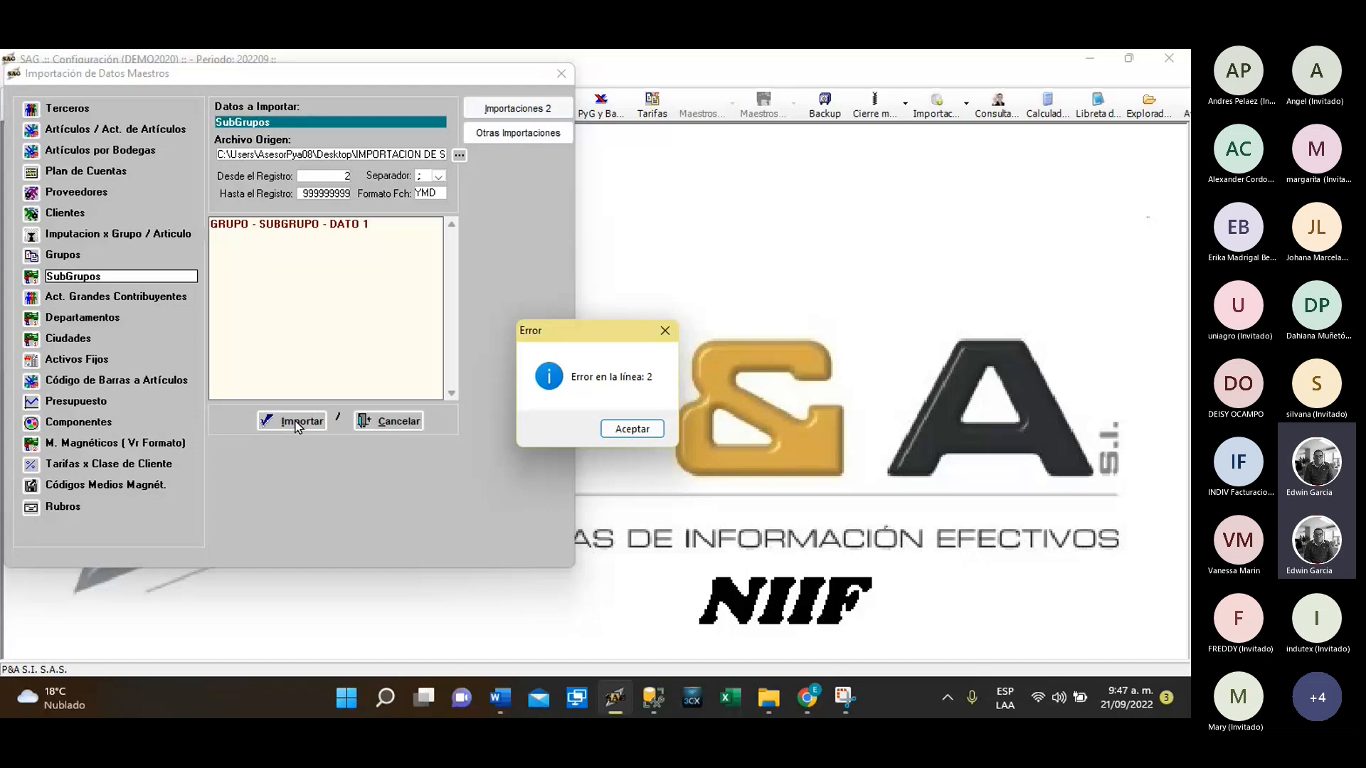
click(626, 429)
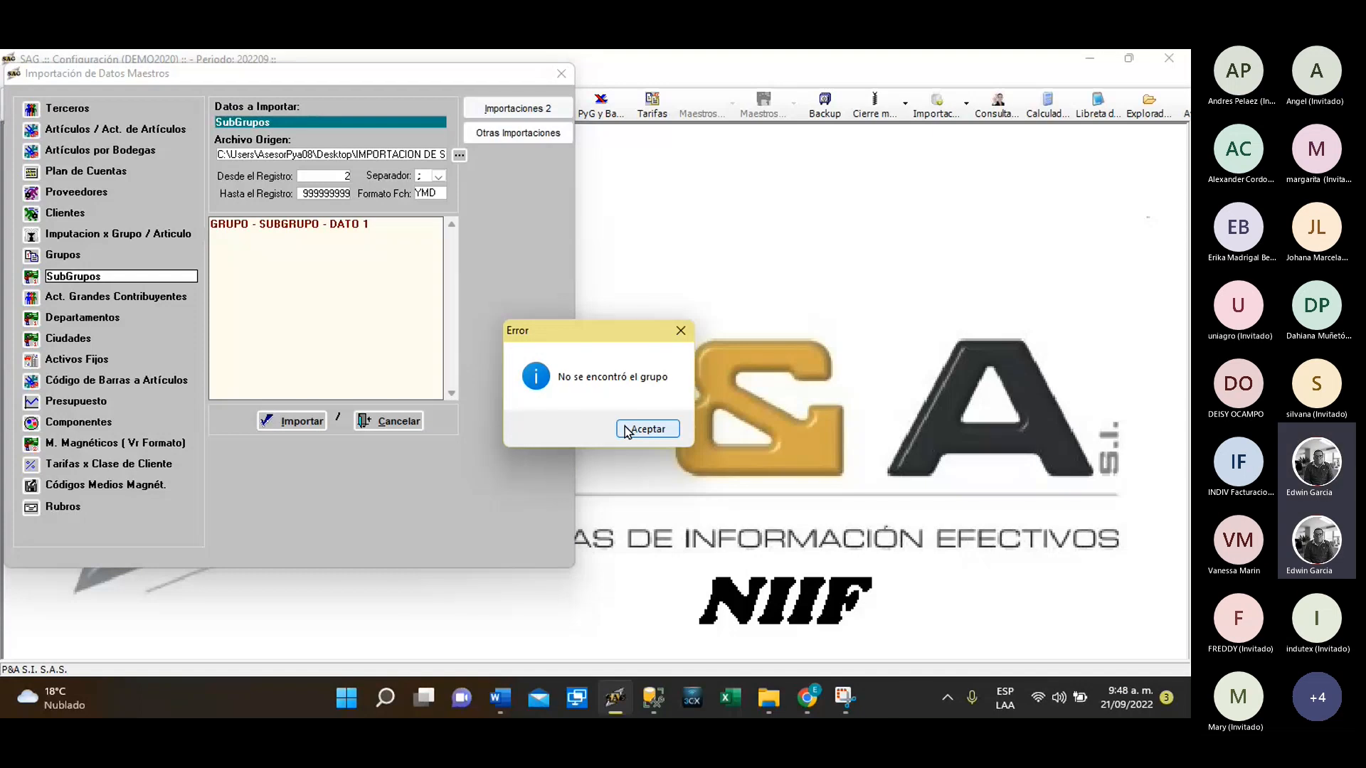
click(626, 429)
click(423, 426)
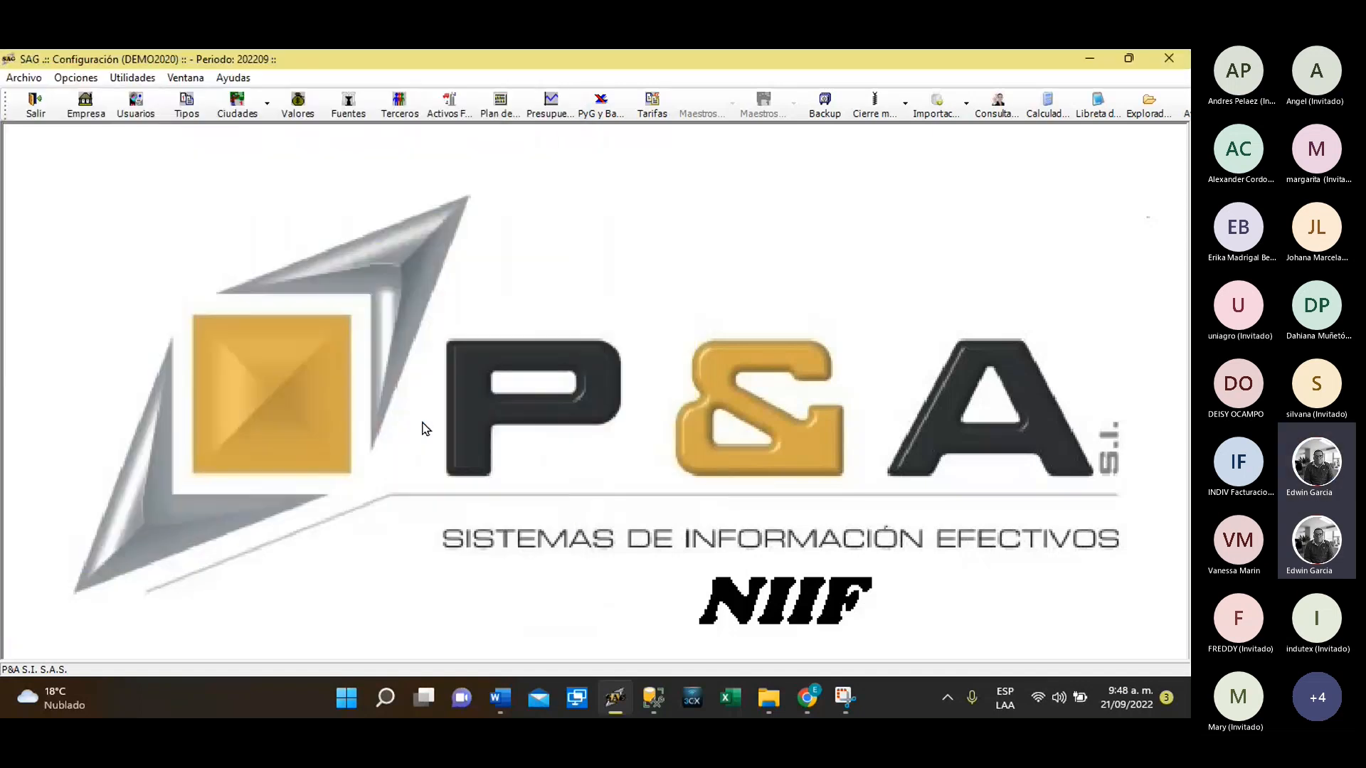
Open the IMPORTACION DE SUBGRUPO workbook from the desktop and correct the GRUPO value to 10-CABALLERO in cells A2 to A8
click(1076, 54)
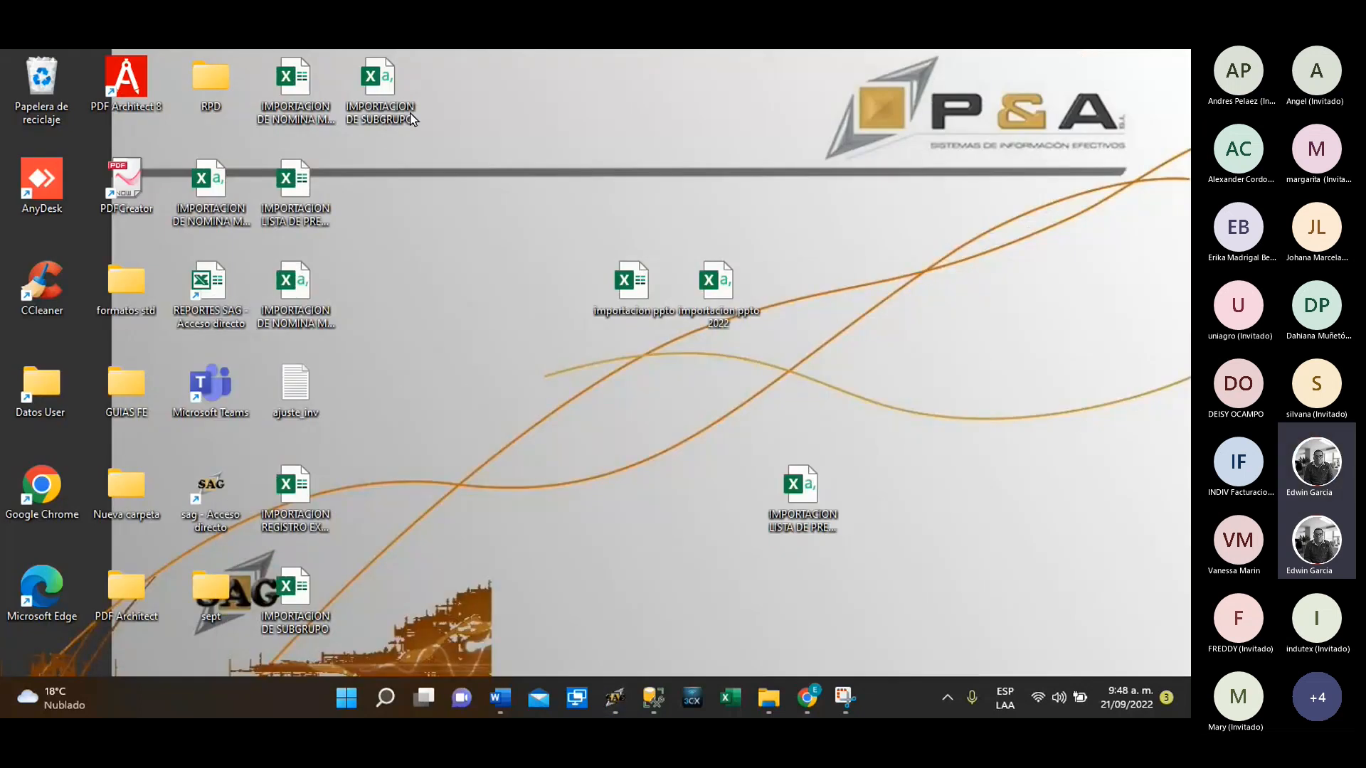
double_click(291, 594)
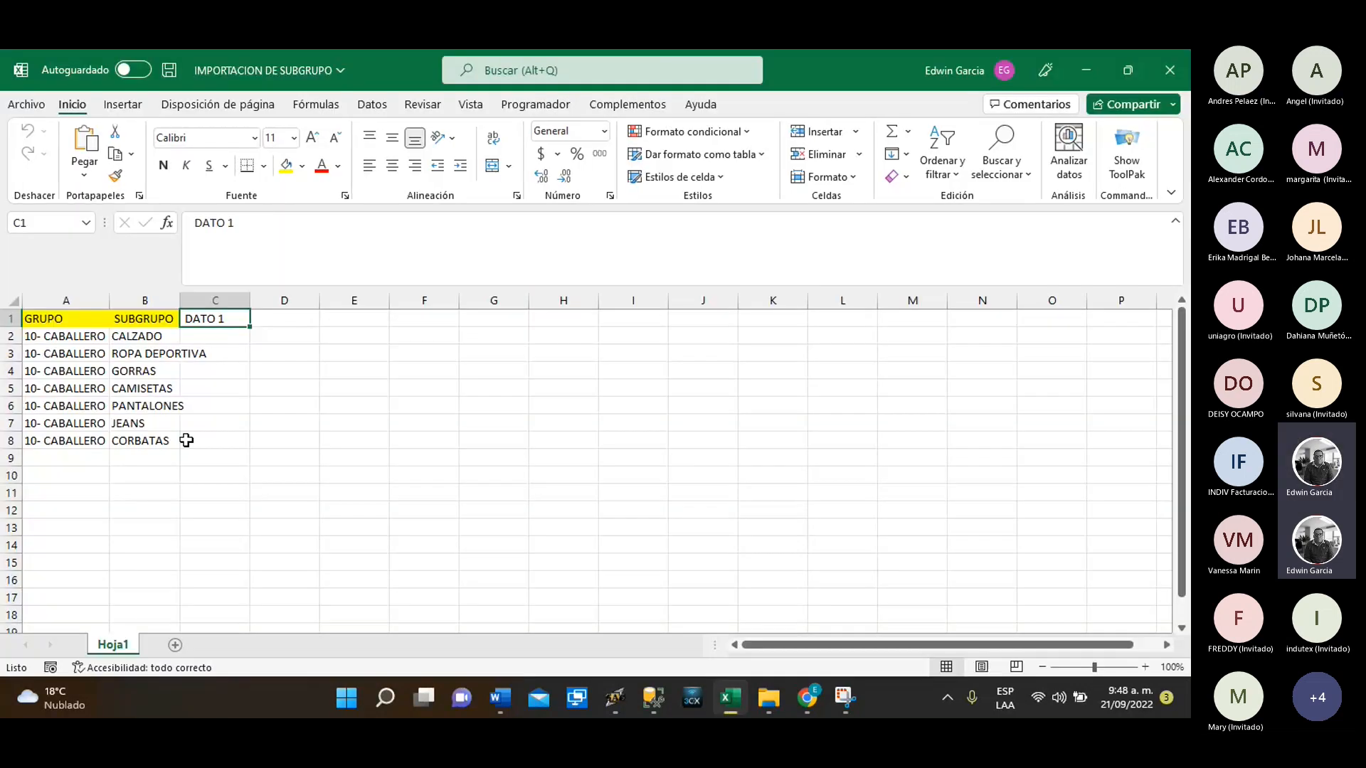
click(60, 337)
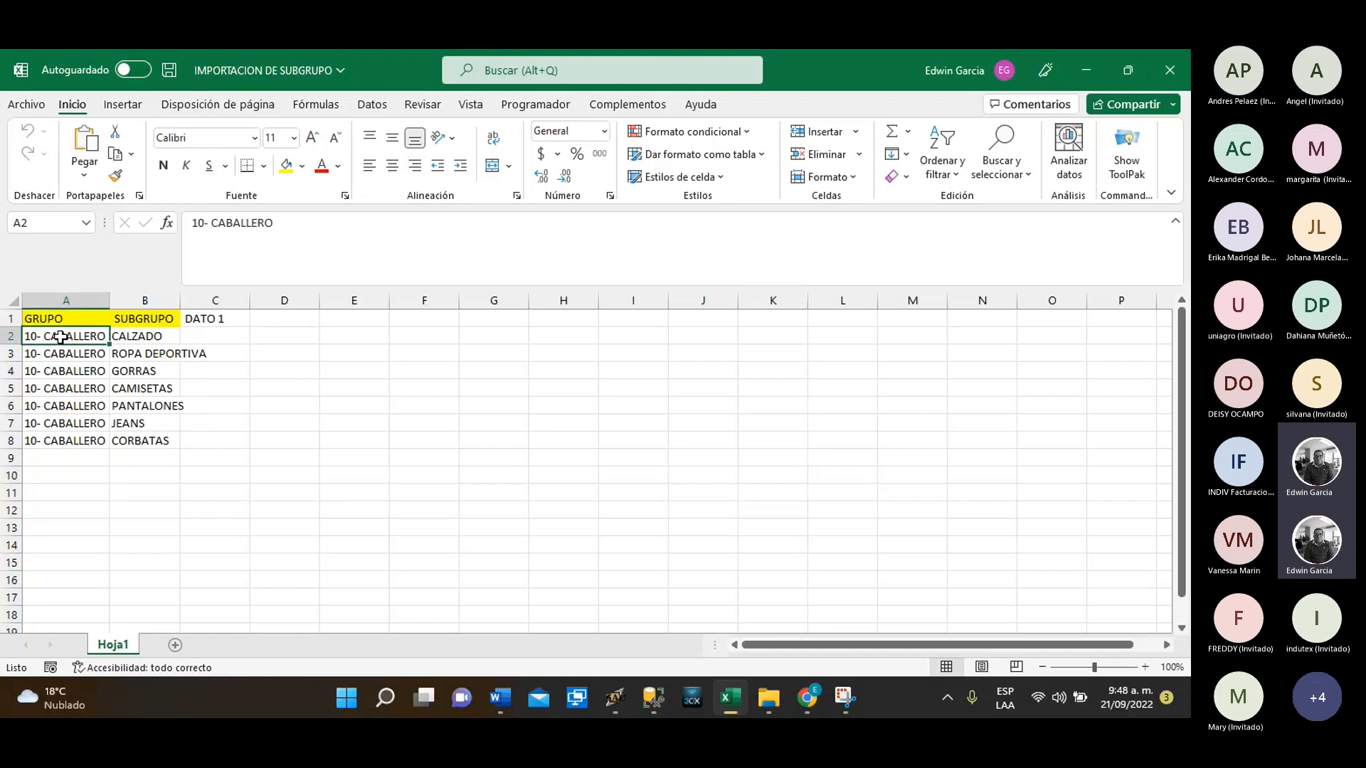
click(211, 223)
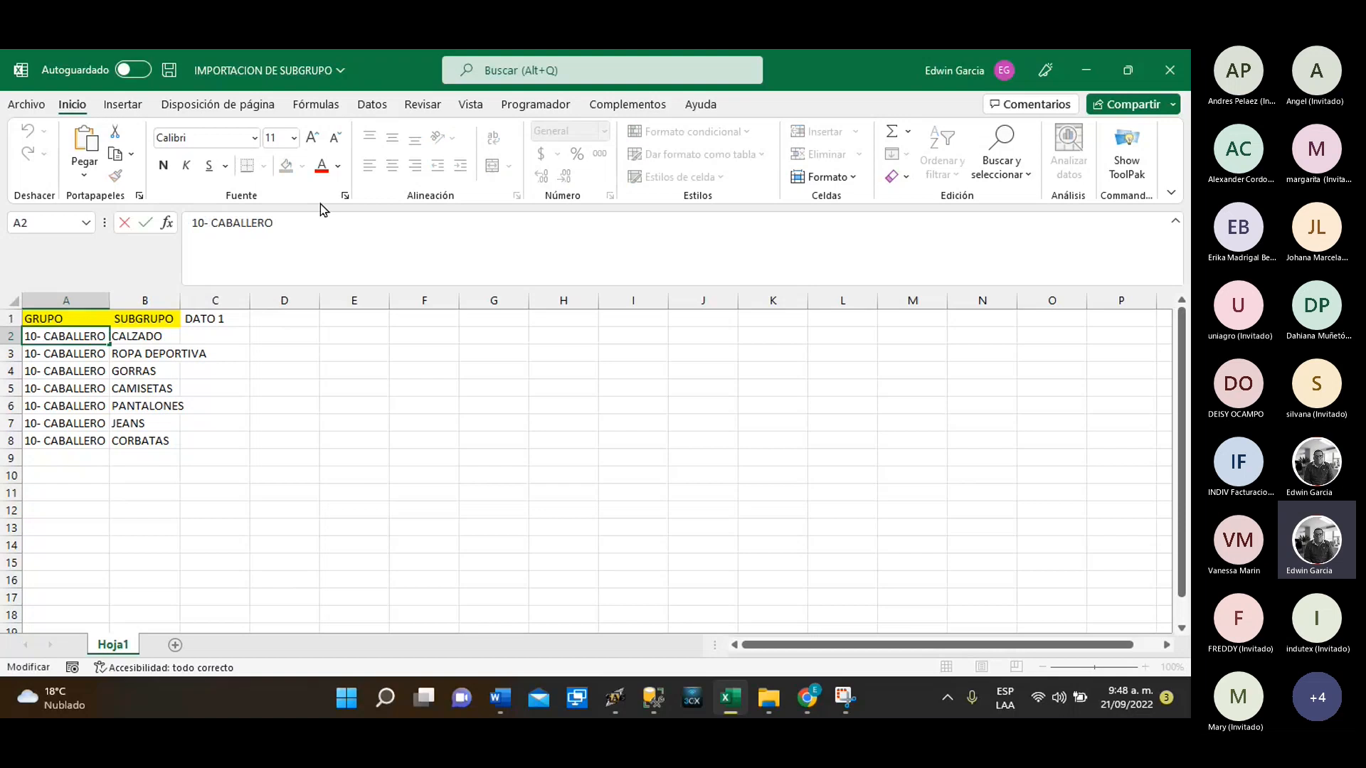
key(BackSpace)
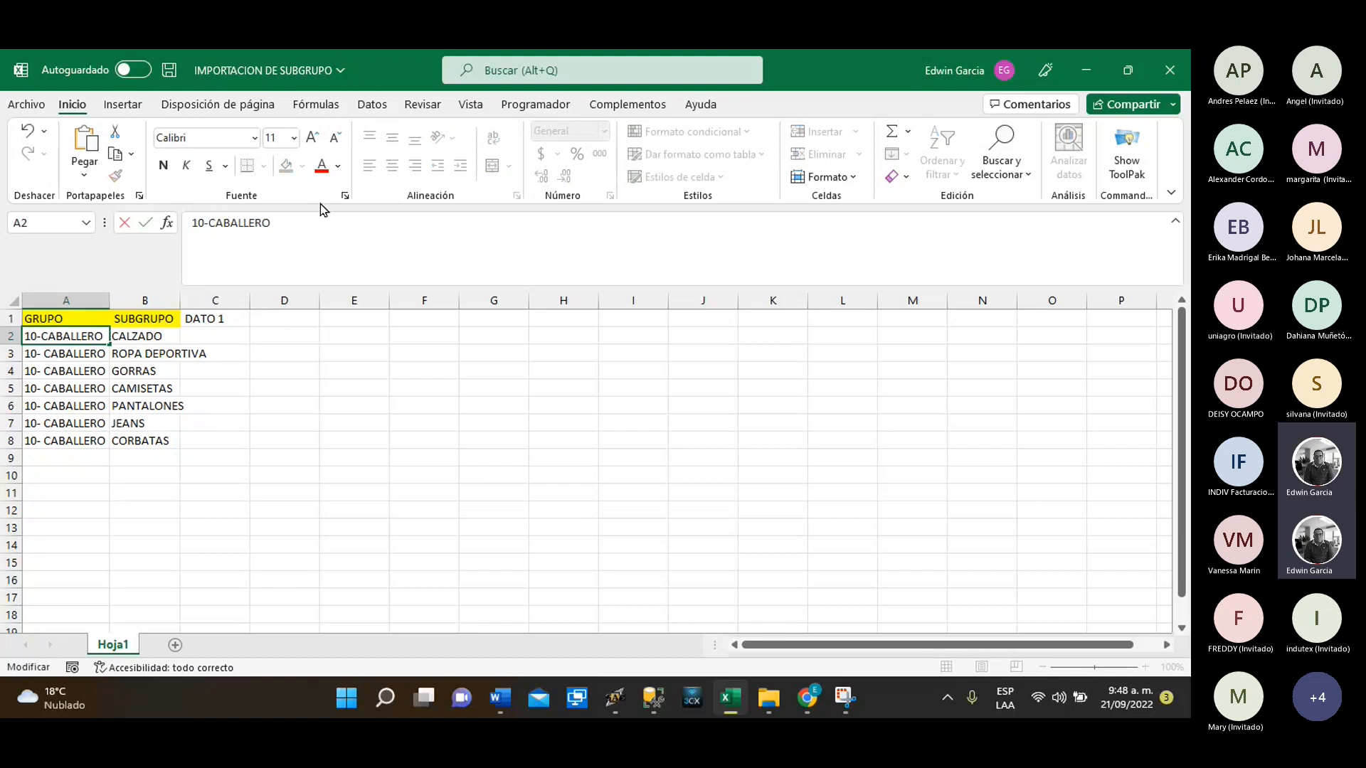
key(Return)
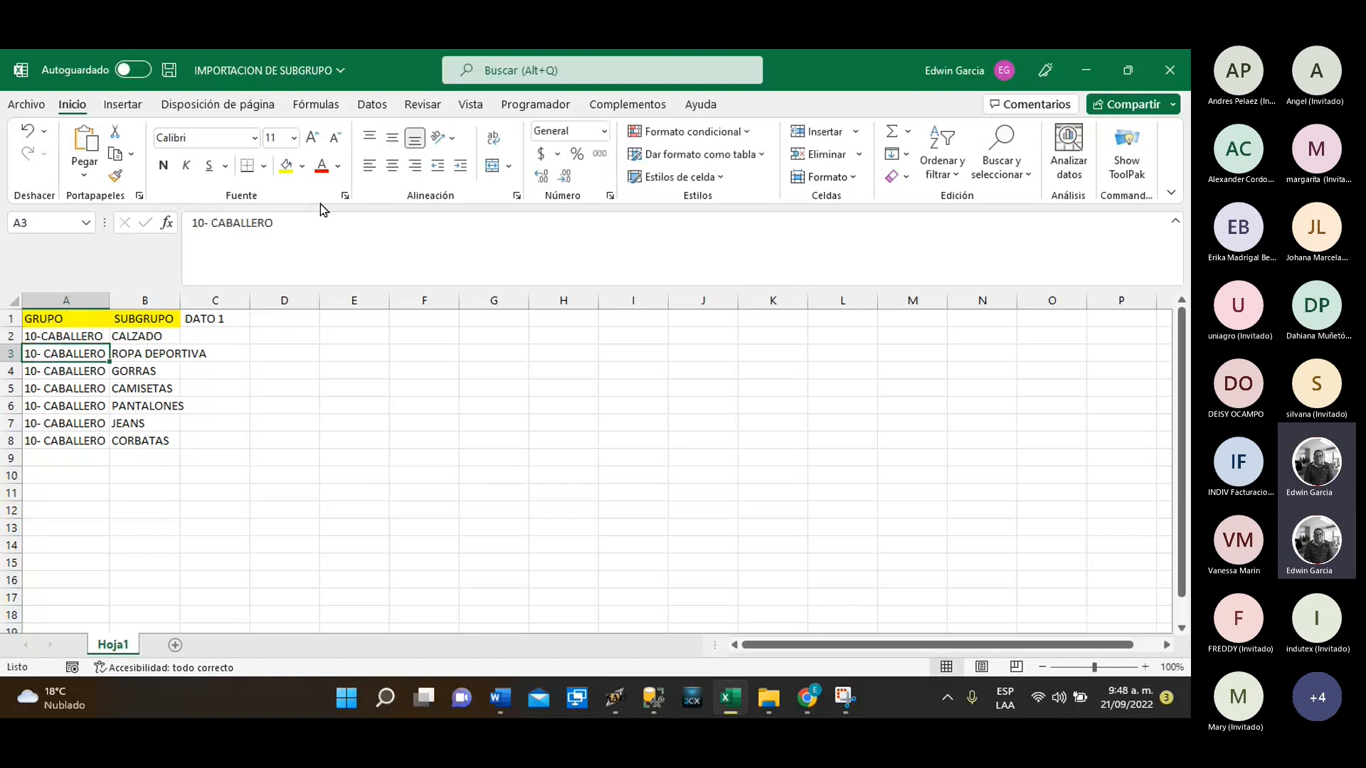
click(82, 337)
drag(111, 342, 109, 444)
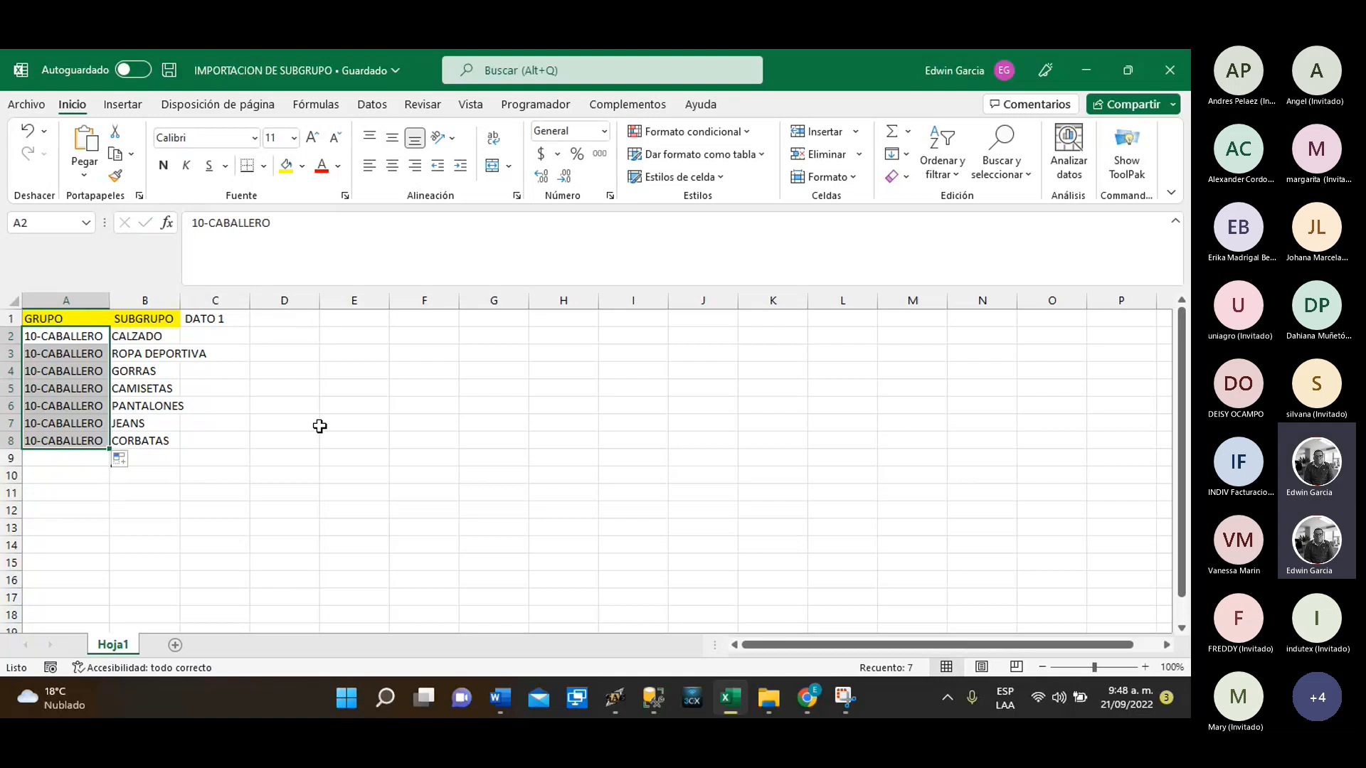
Save the workbook as a comma-delimited CSV on the Escritorio, replacing the existing IMPORTACION DE SUBGRUPO file, and close Excel
click(32, 107)
click(71, 336)
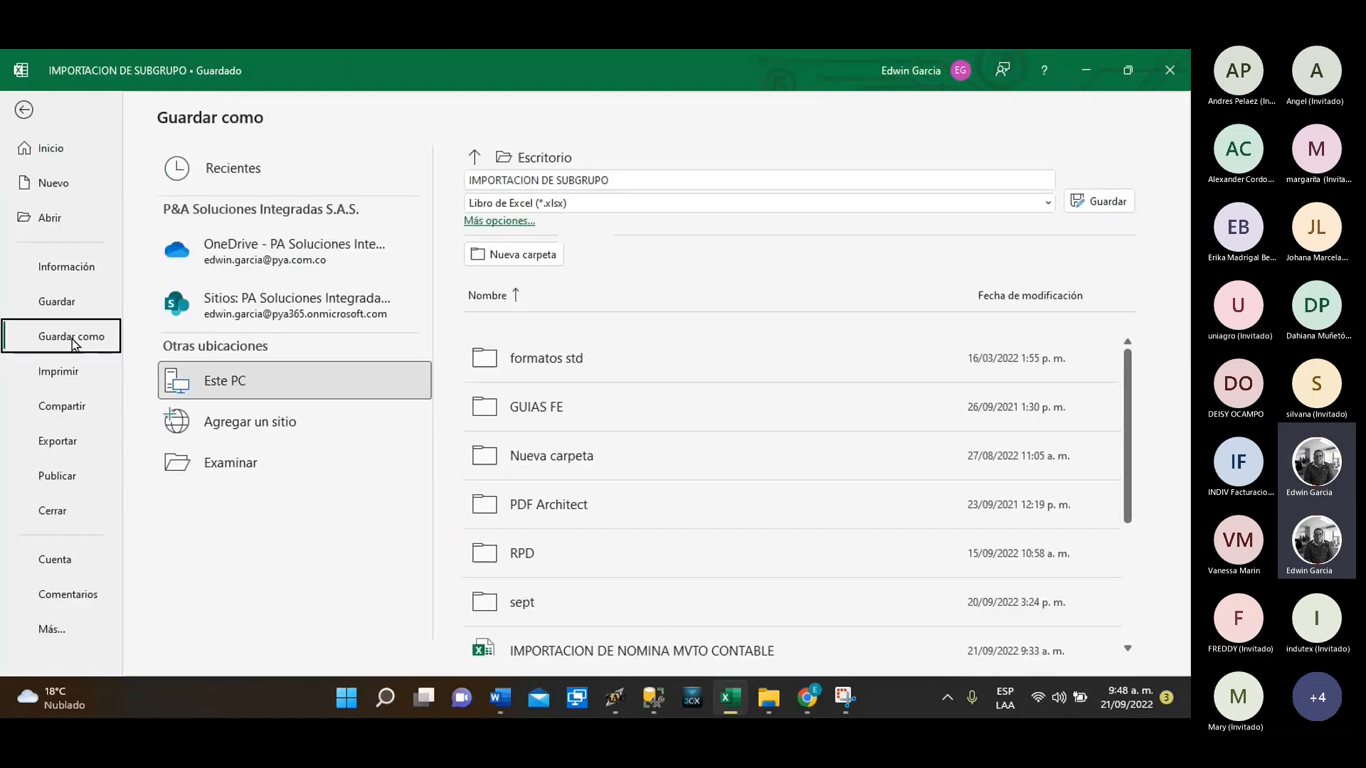
click(561, 203)
click(595, 471)
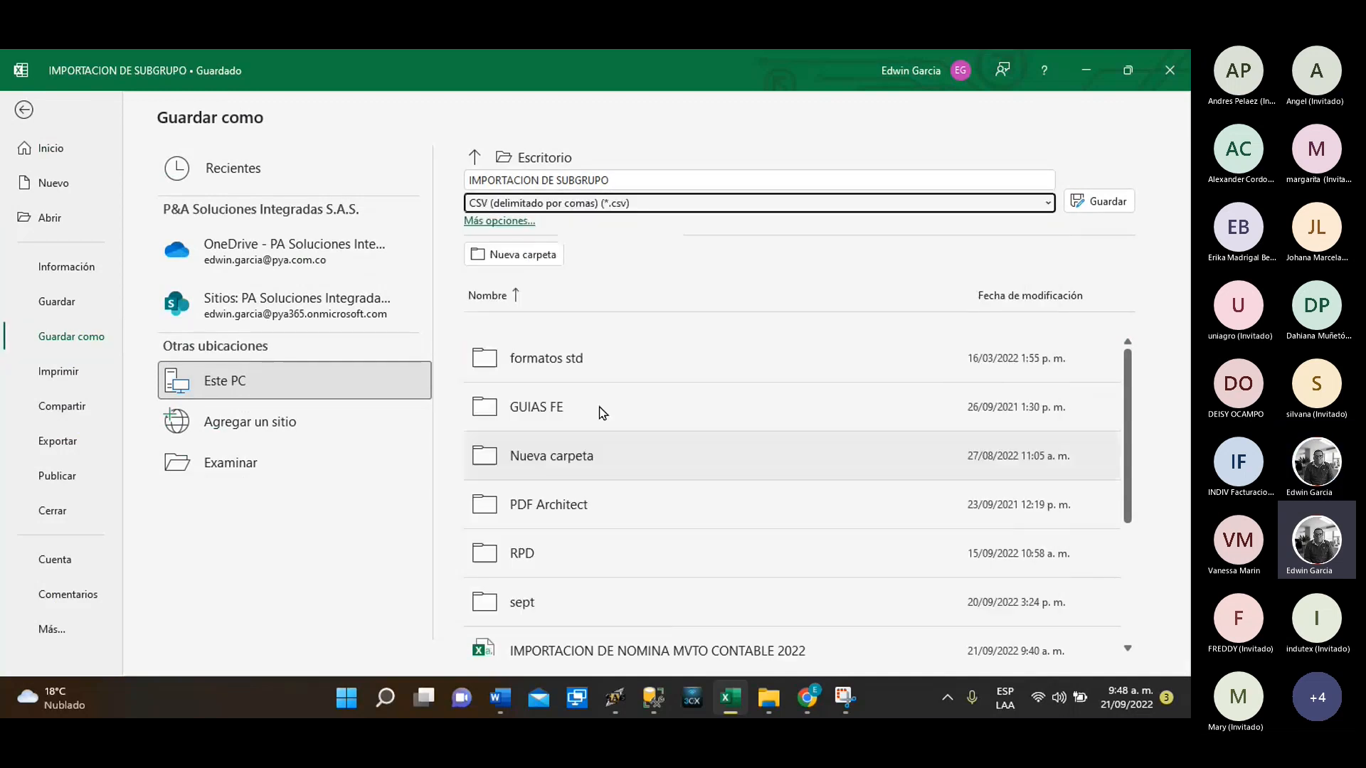
click(1089, 201)
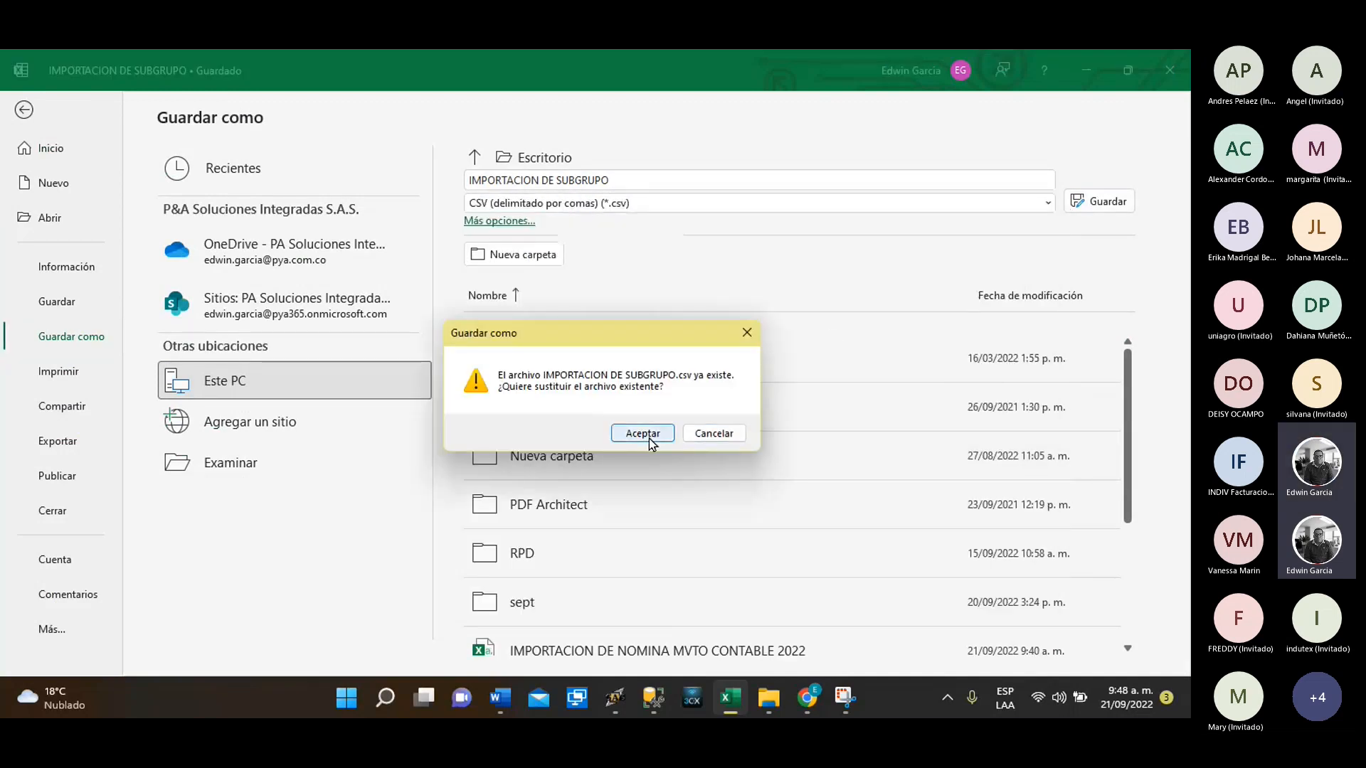
click(649, 438)
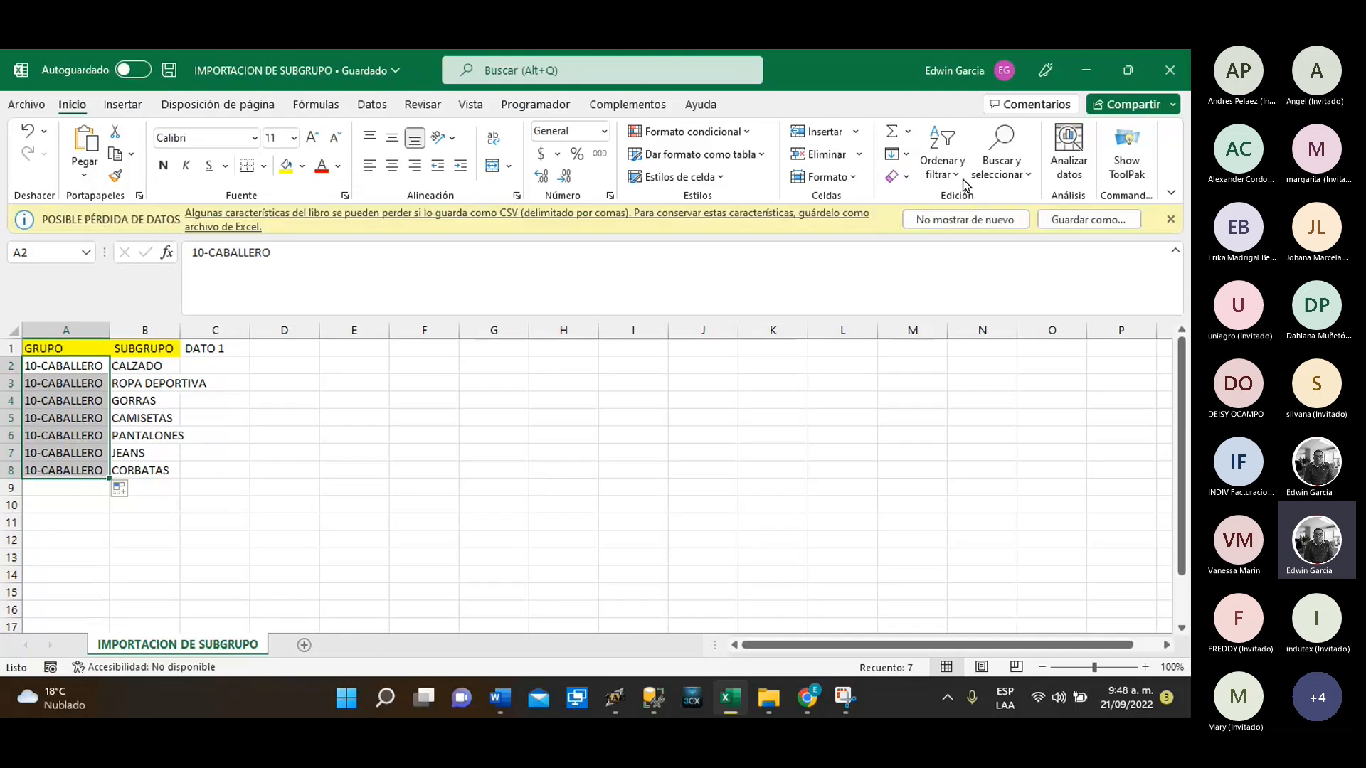
click(1168, 72)
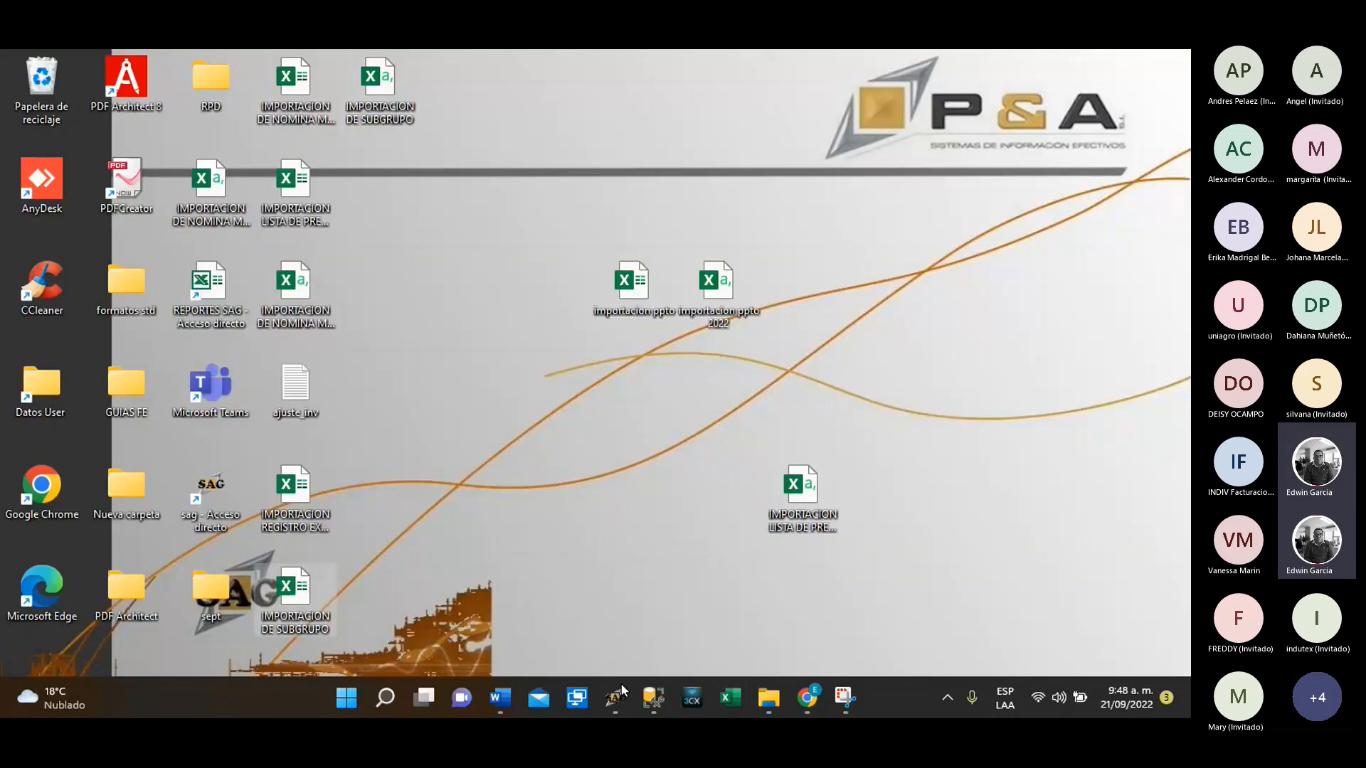
Switch to SAG, open the Importacion de Maestros utility and choose SubGrupos as the data to import
click(615, 699)
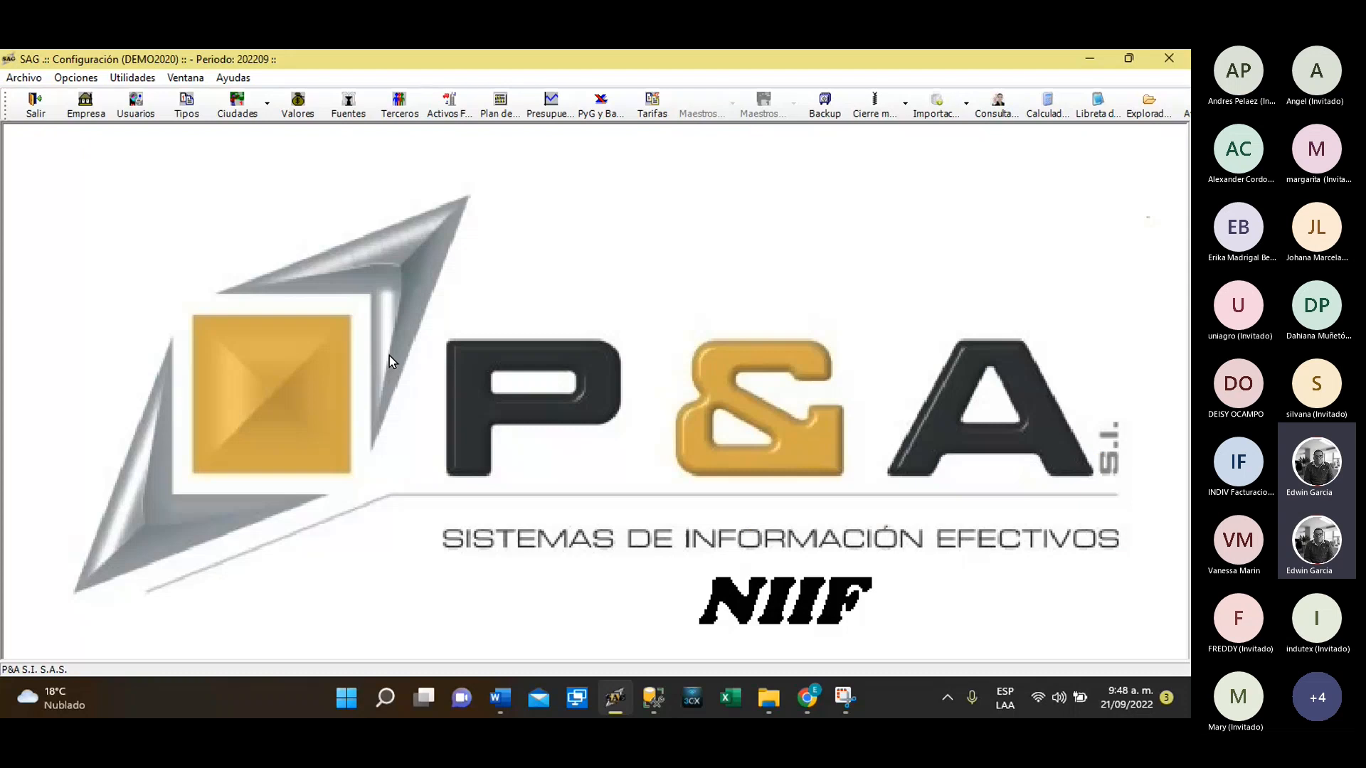
click(132, 78)
mouse_move(179, 140)
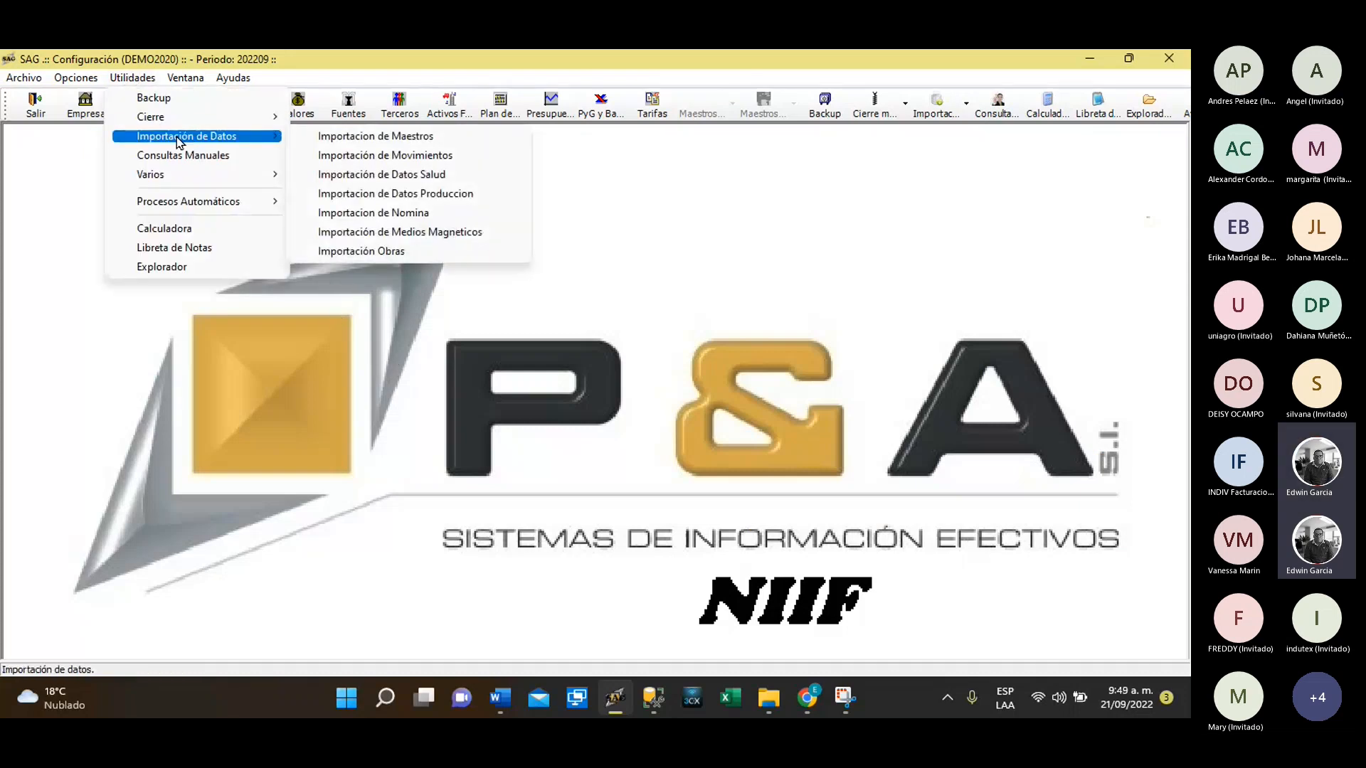
click(354, 135)
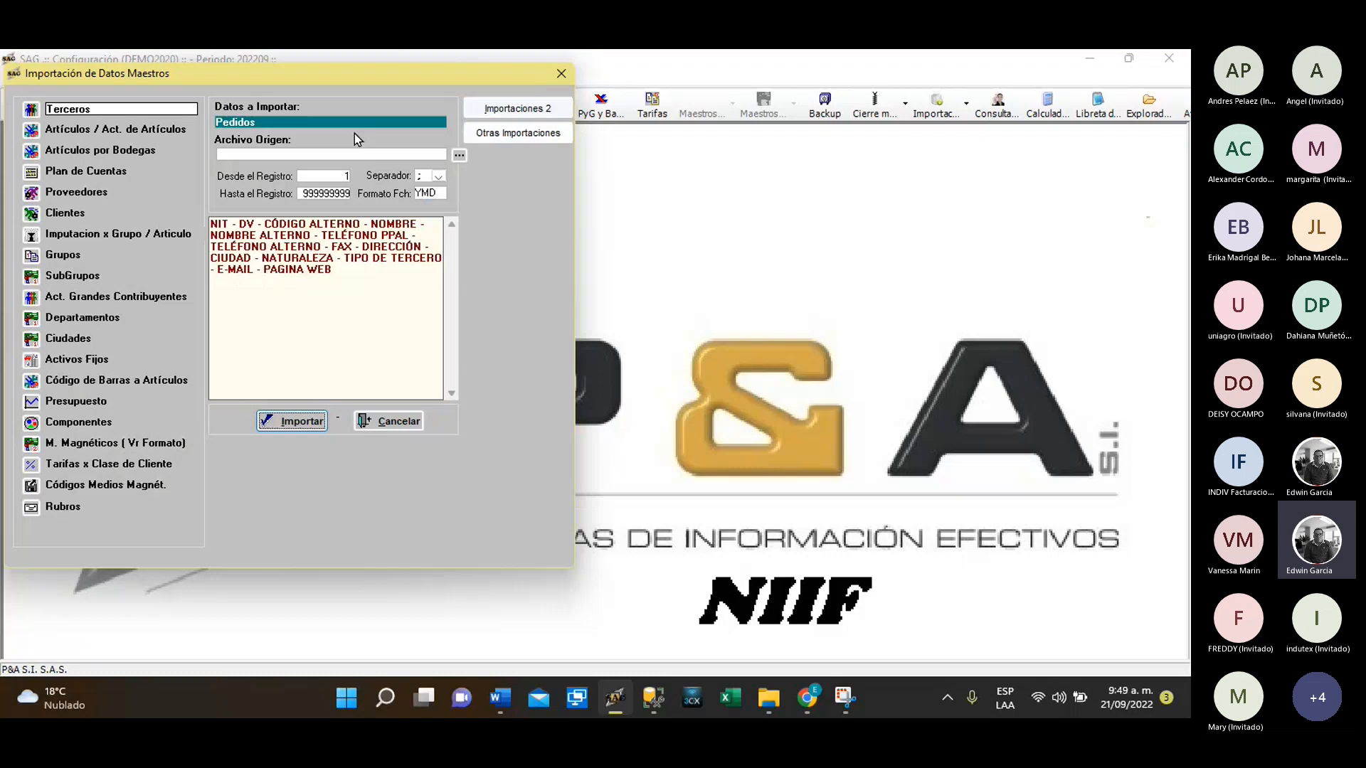
click(32, 281)
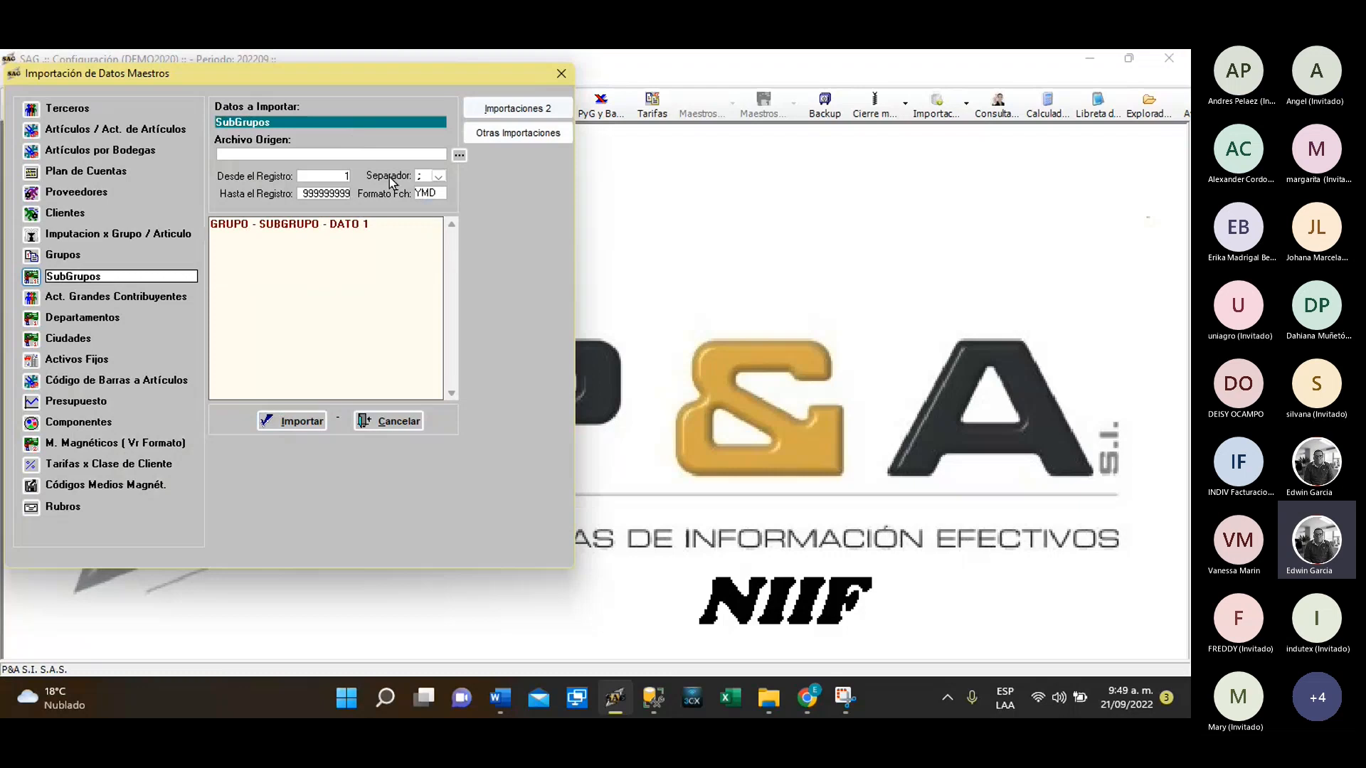
Load the corrected IMPORTACION DE SUBGRUPO CSV file from the Escritorio as the import's source file
click(459, 155)
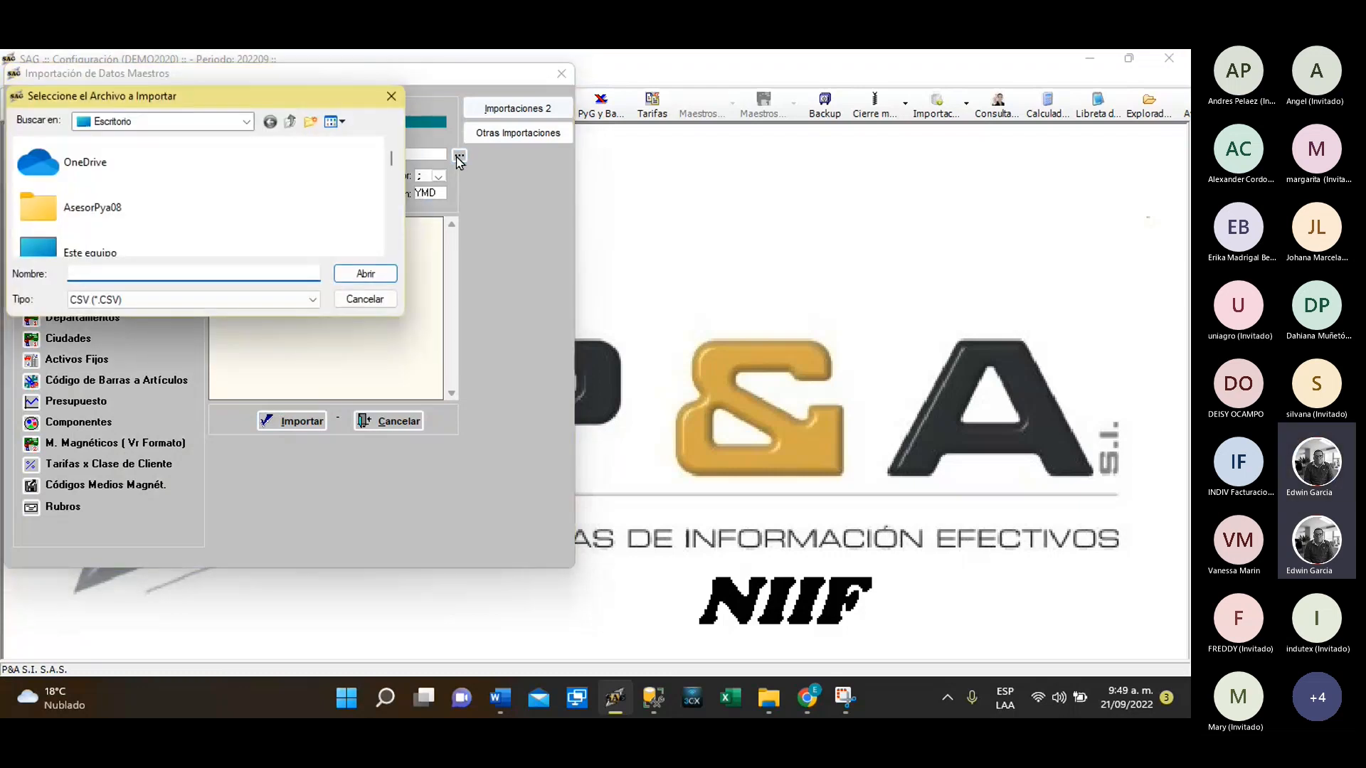
scroll(320, 214, down, 3)
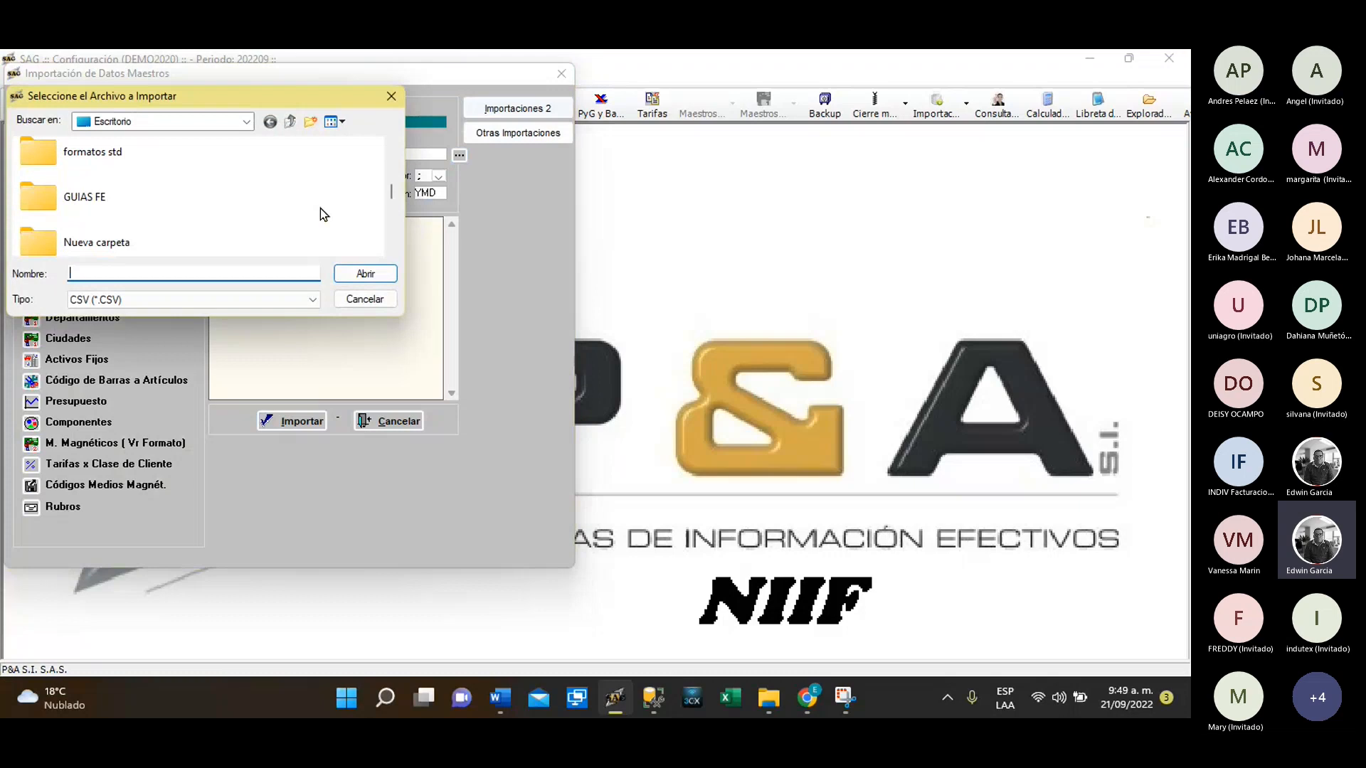
scroll(320, 208, down, 3)
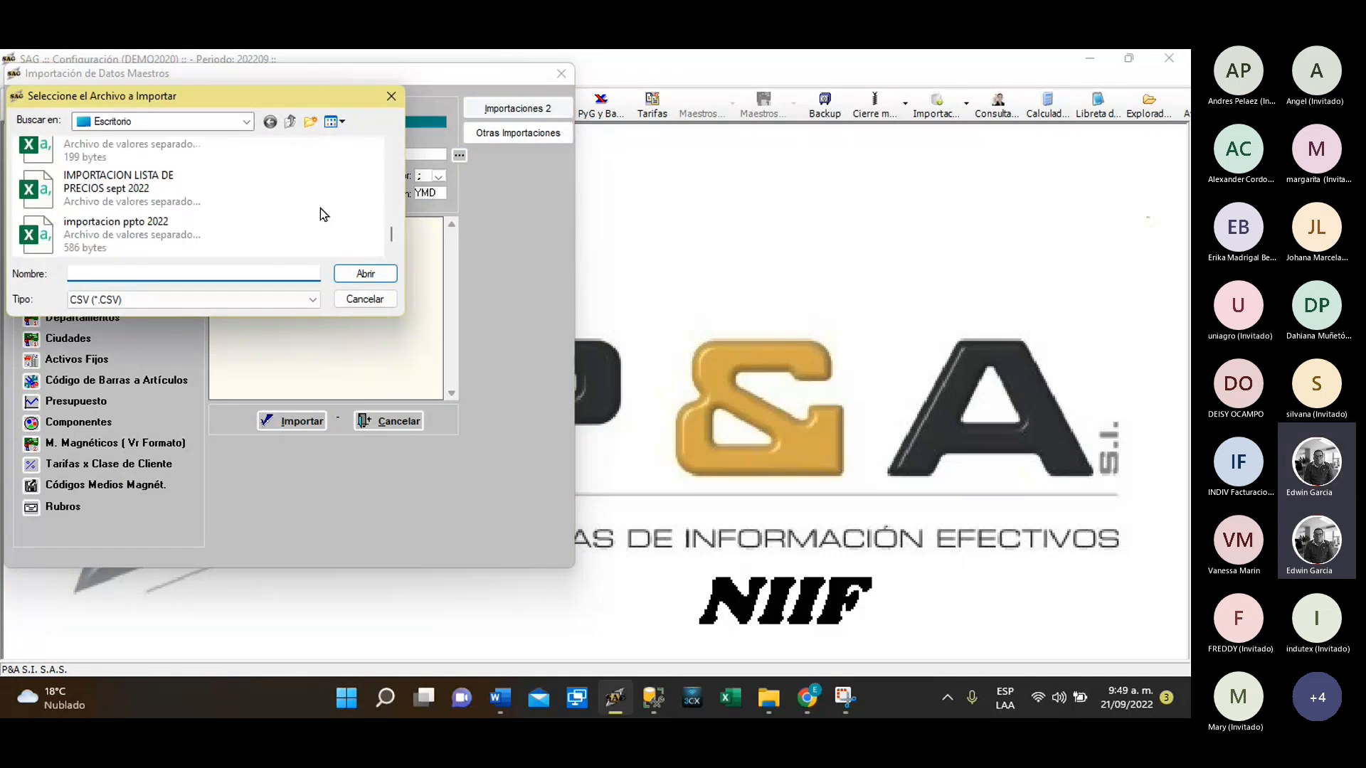
scroll(320, 211, up, 1)
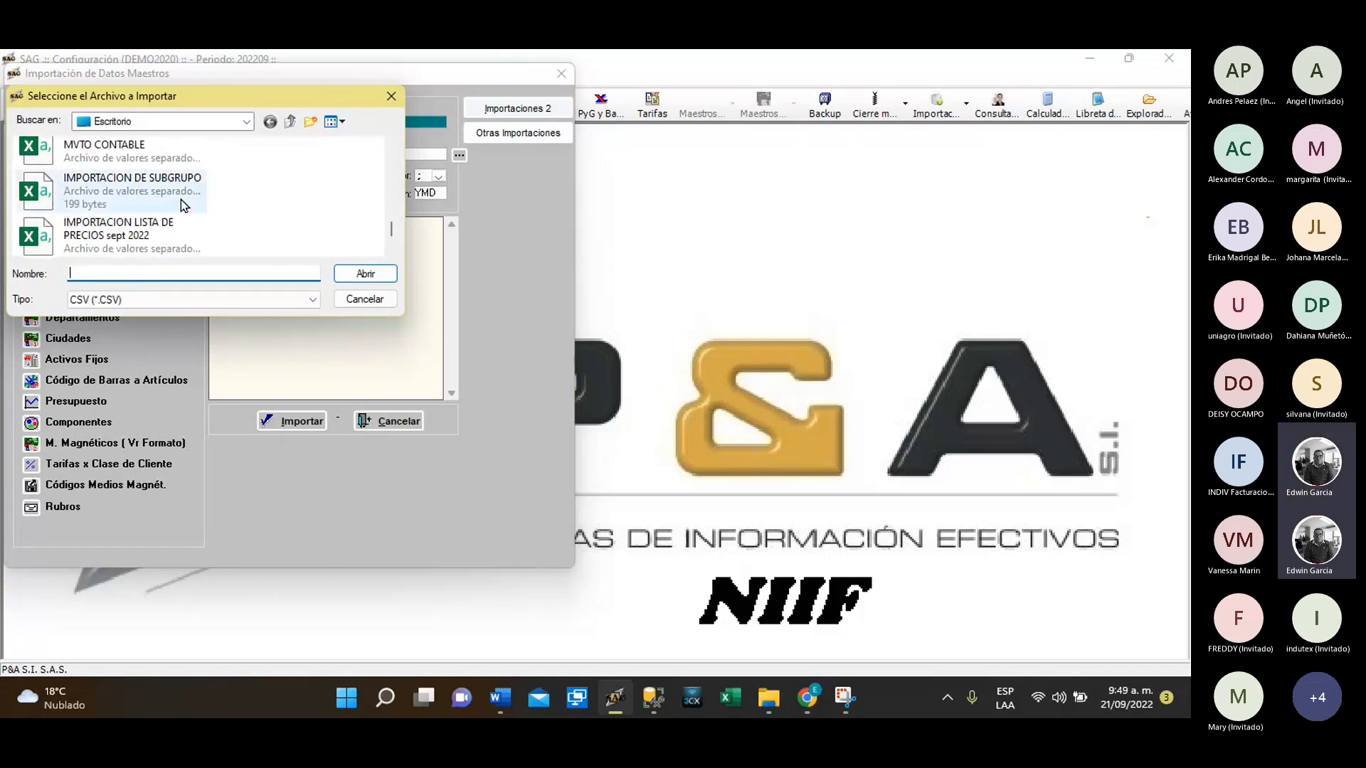
click(159, 191)
click(360, 275)
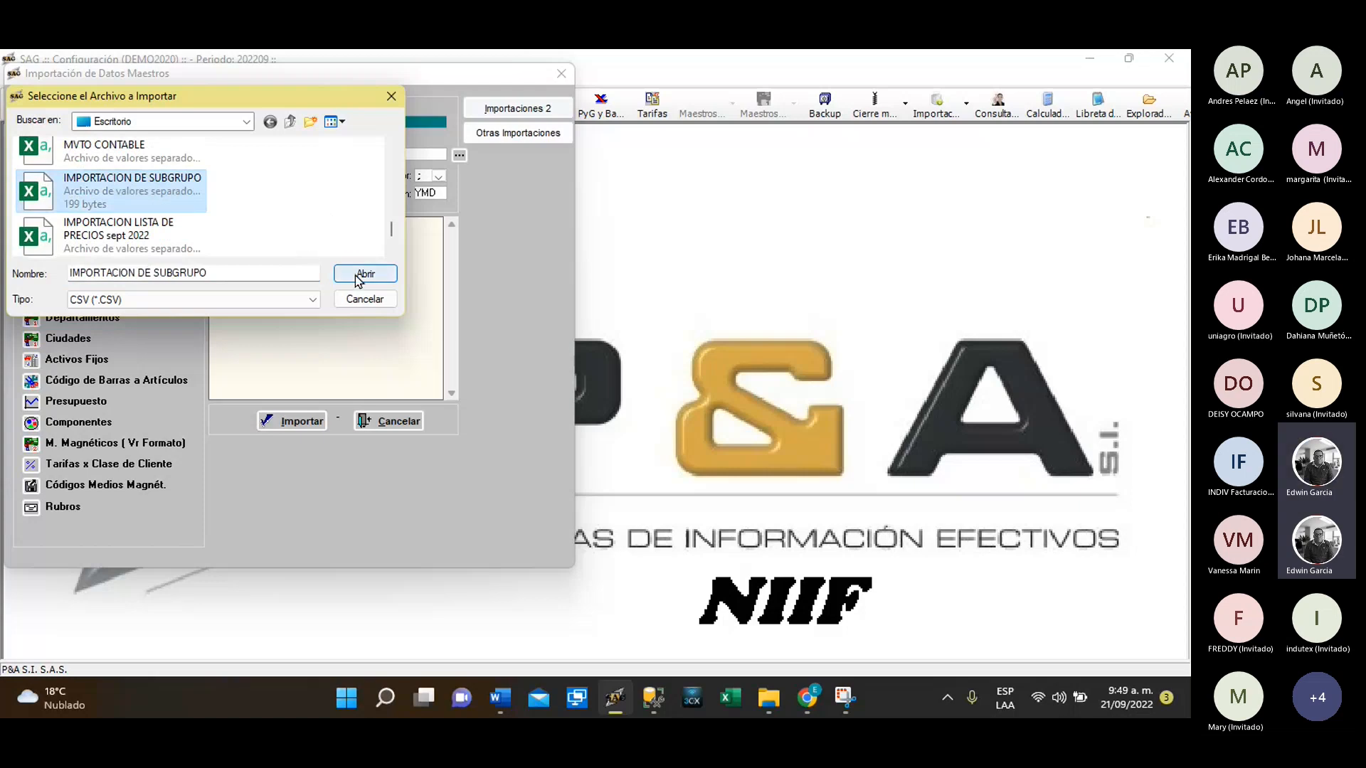
Import the subgroups starting from record 2 and close the master data import window
click(322, 178)
text(2)
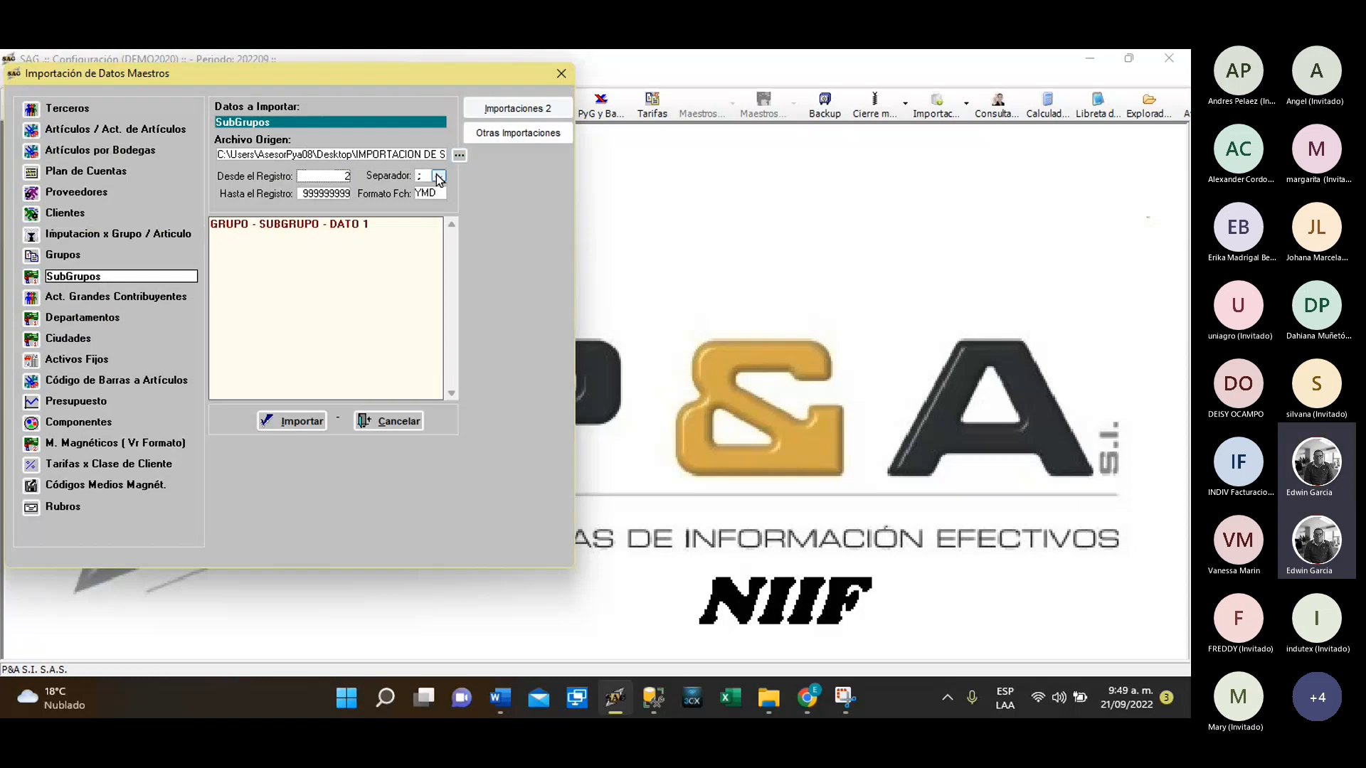
click(291, 421)
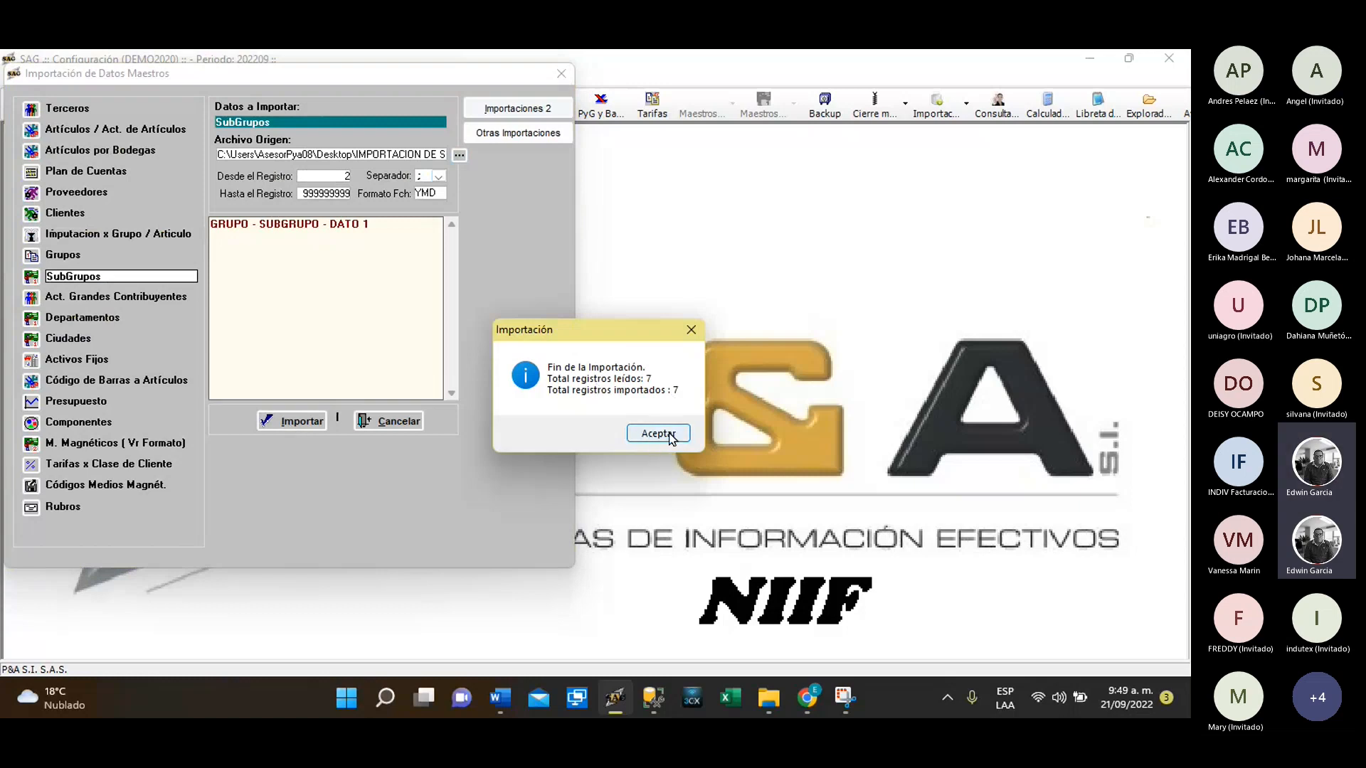
click(658, 433)
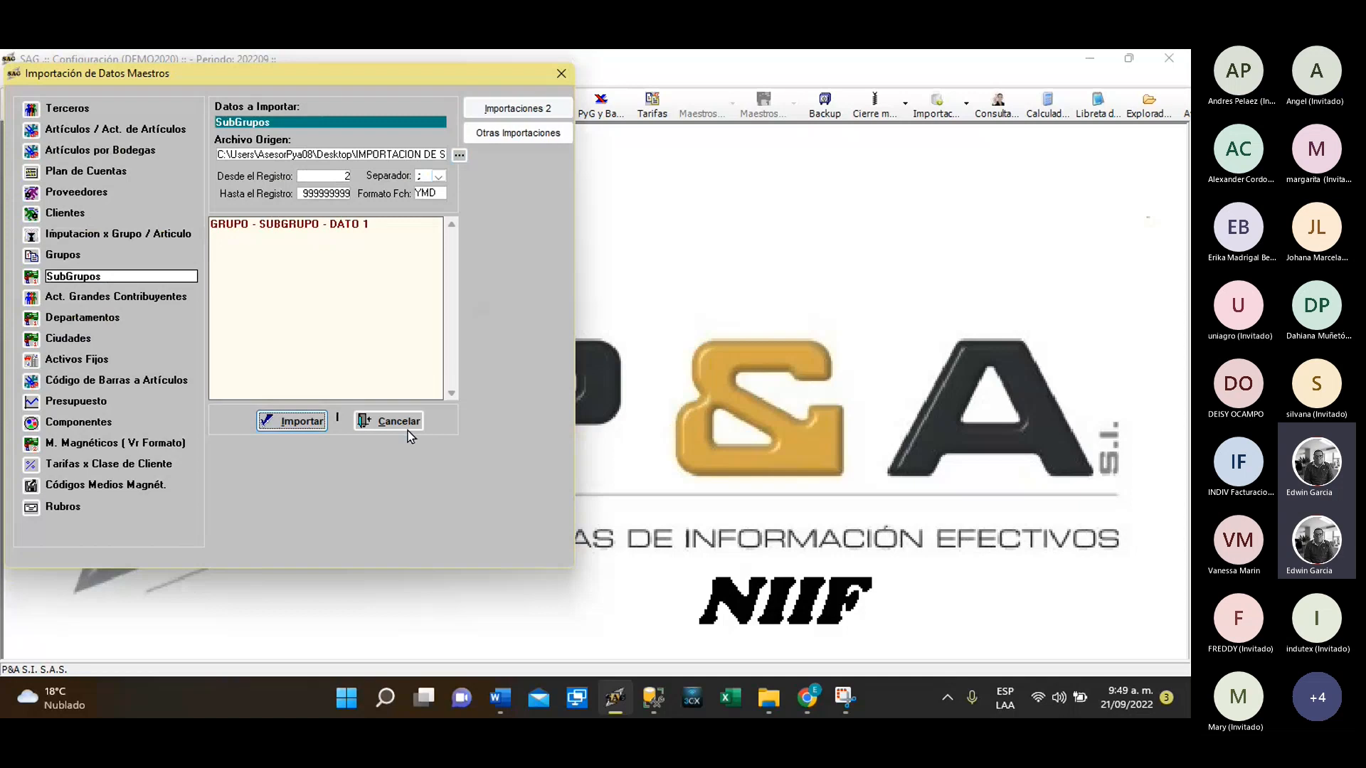
click(382, 427)
Open the SubGrupos master data, review the subgroups of group 10-CABALLERO and close the form
click(237, 105)
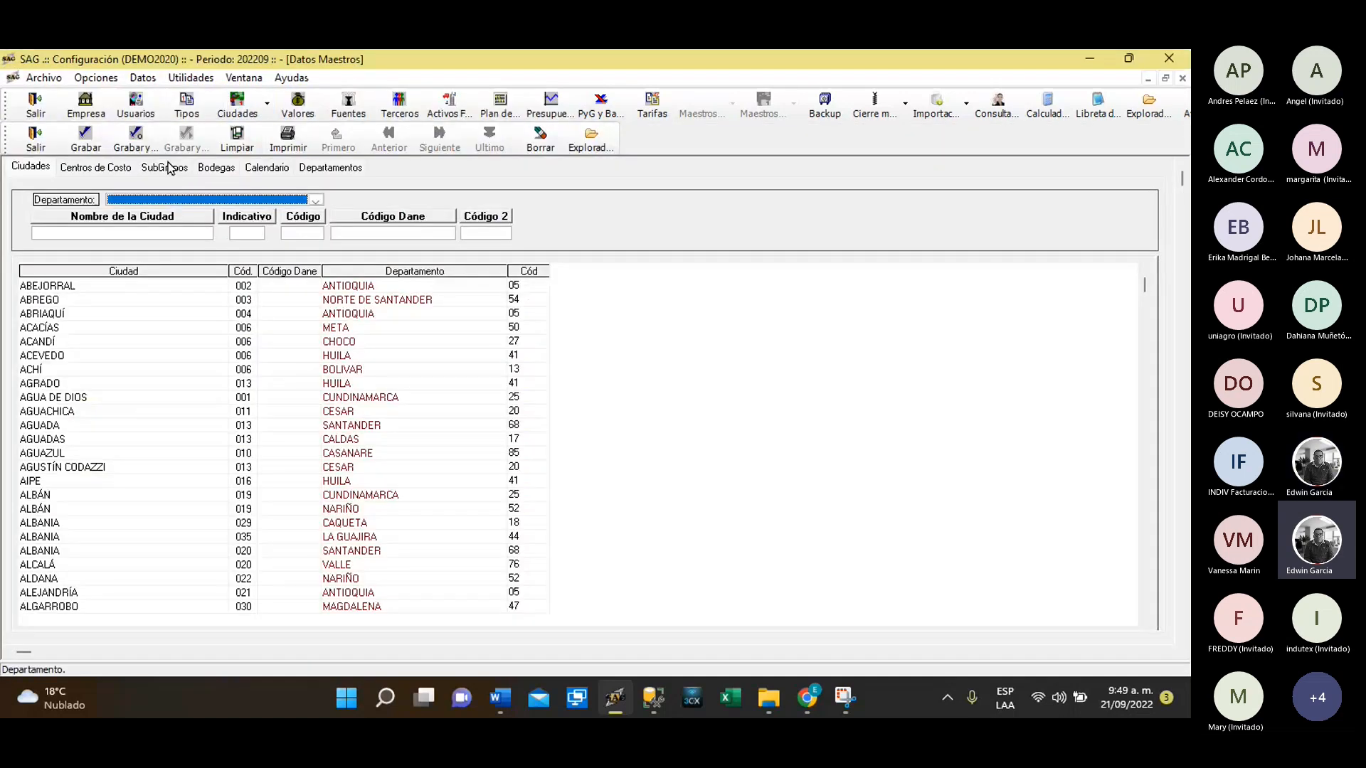
click(165, 167)
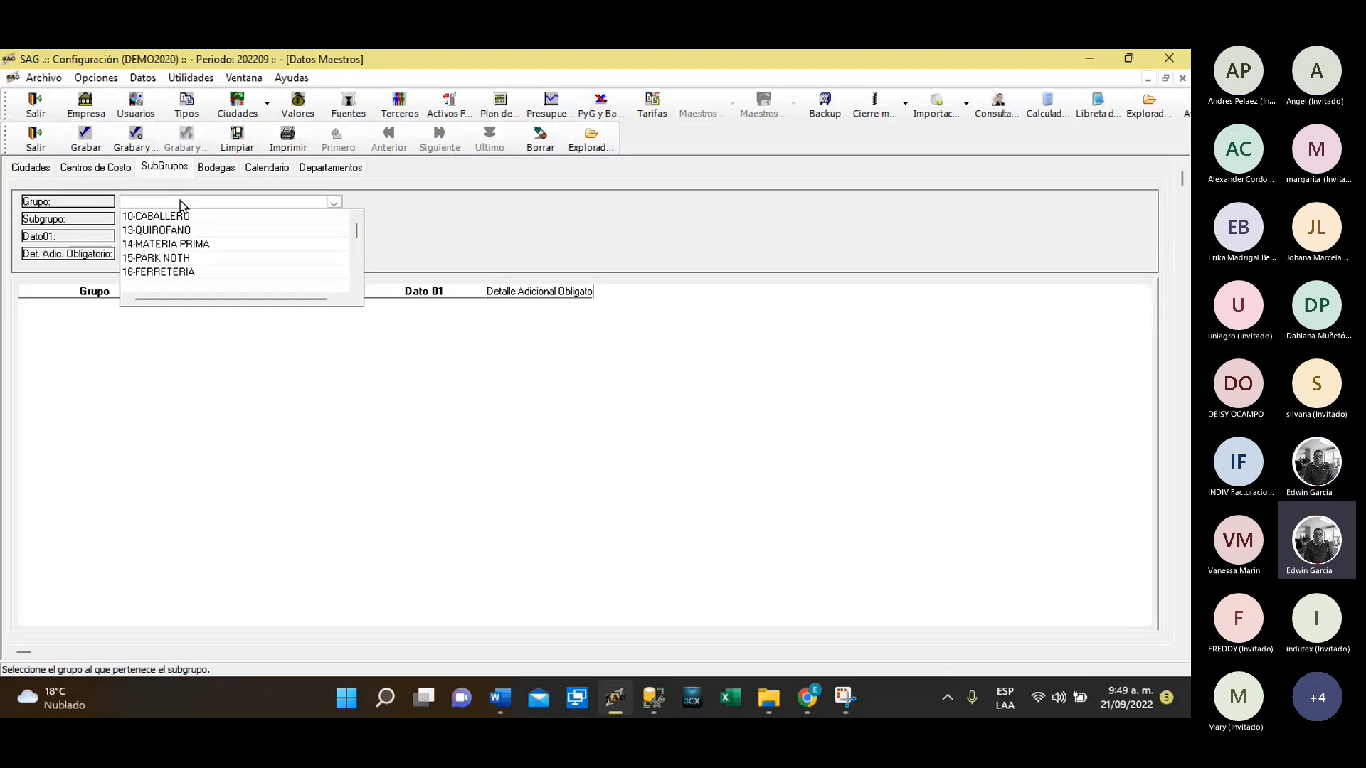
click(178, 212)
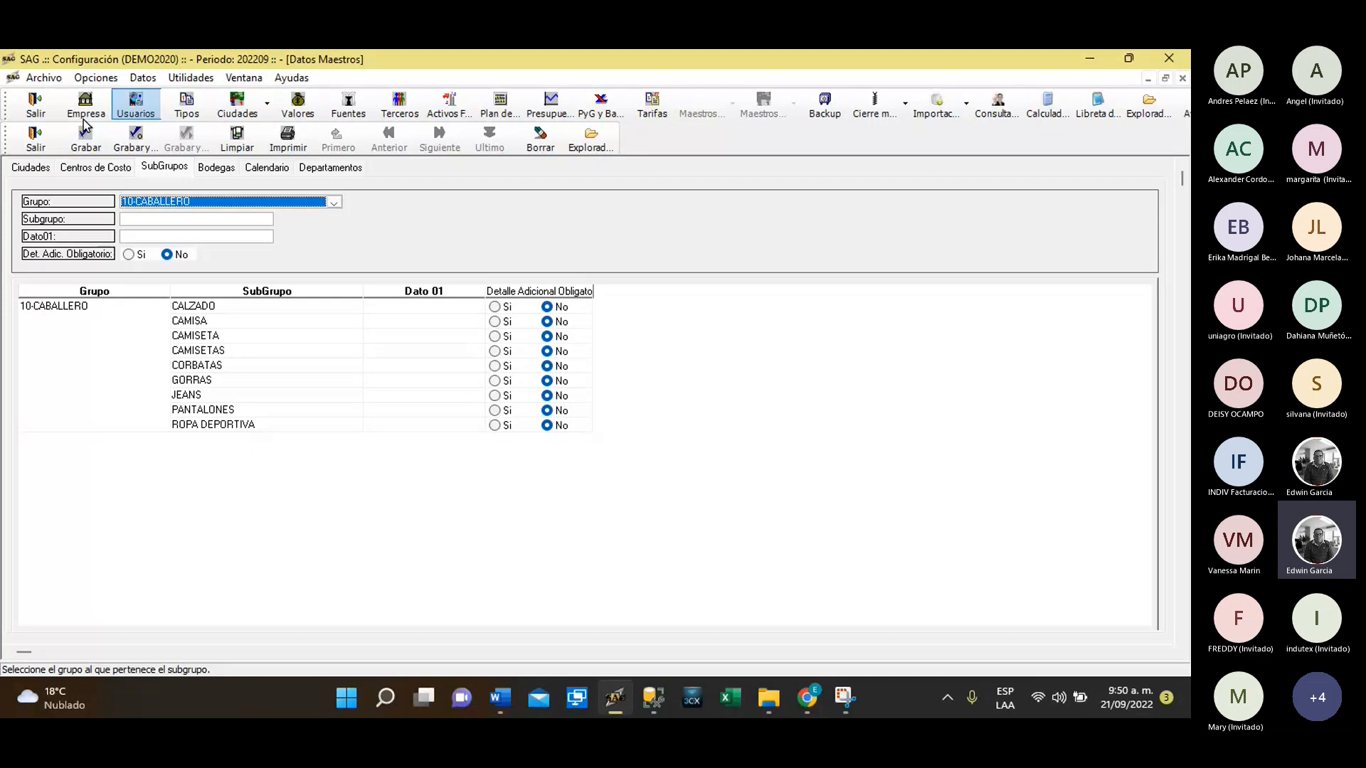
click(36, 139)
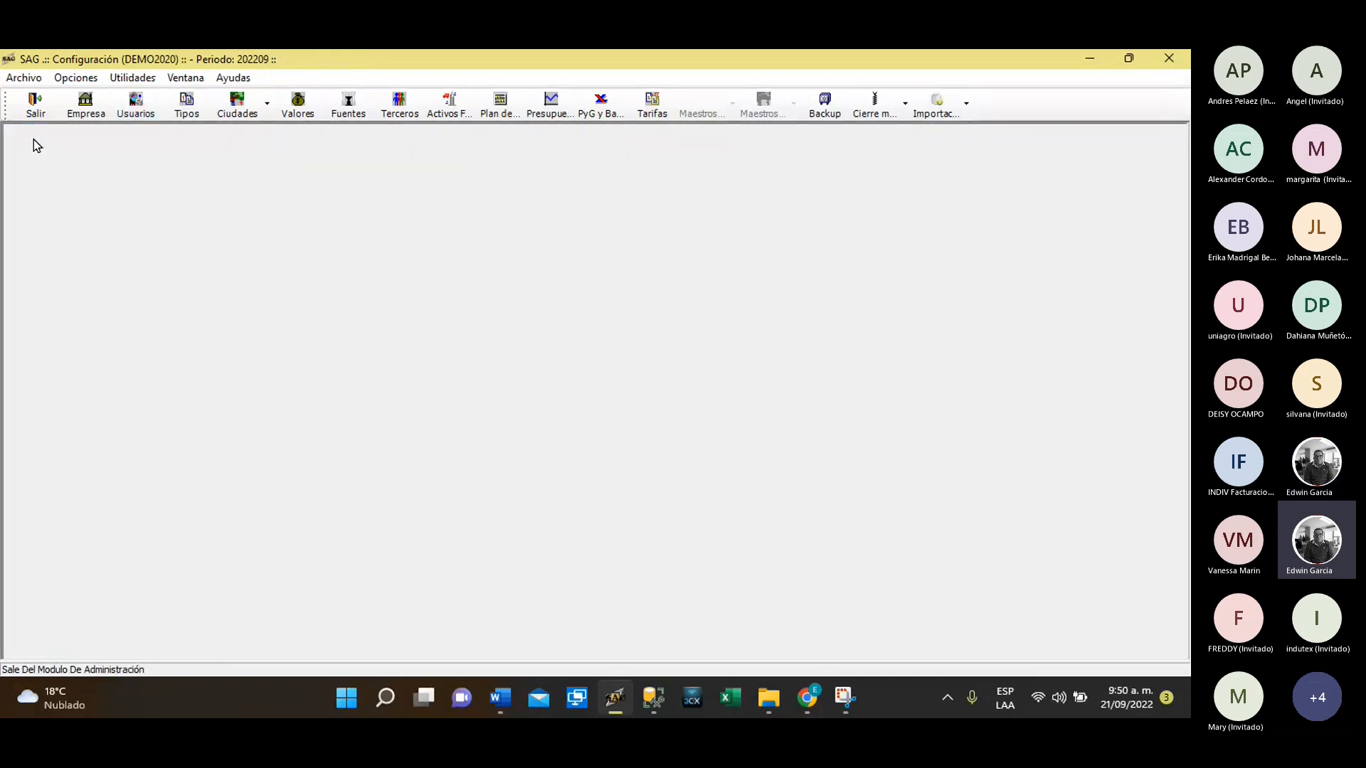
Leave SAG's Configuración module and enter the Operación module for DEMO2020
click(35, 103)
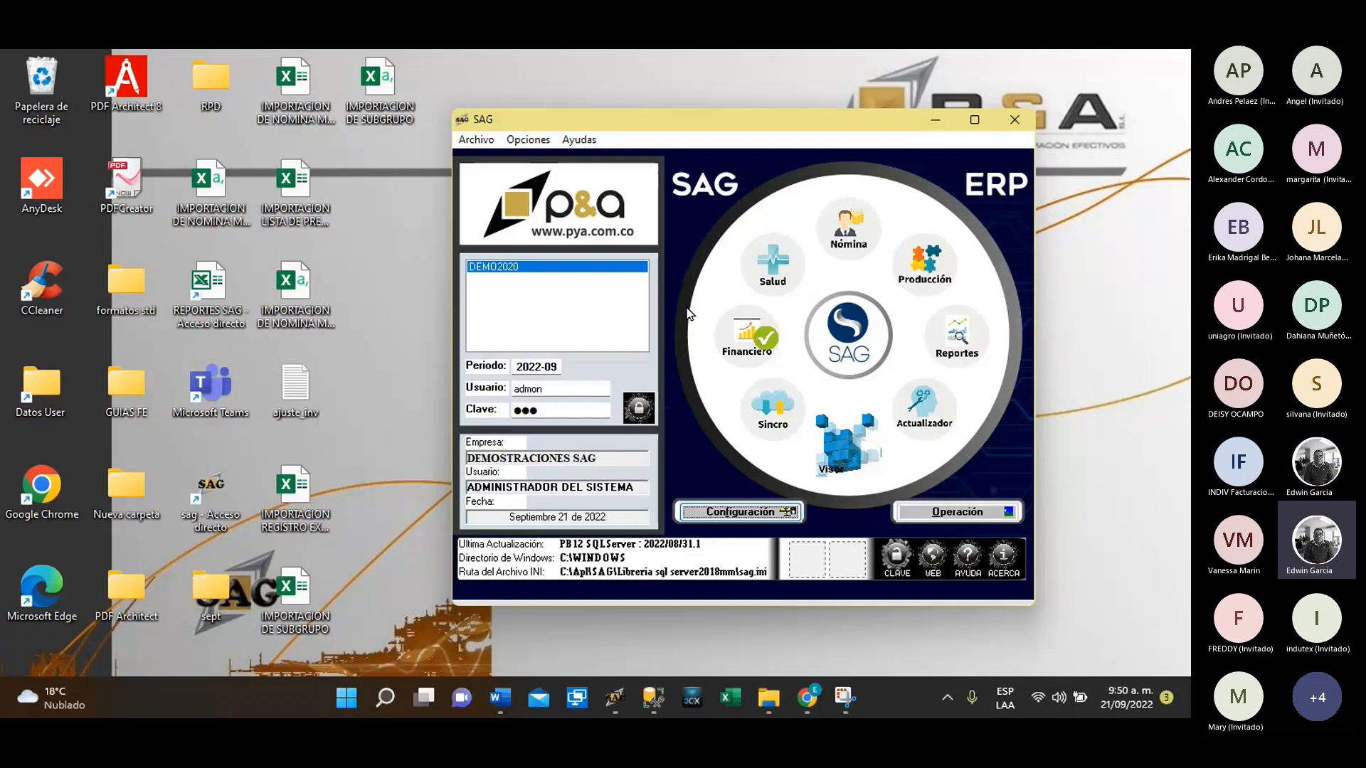
click(976, 514)
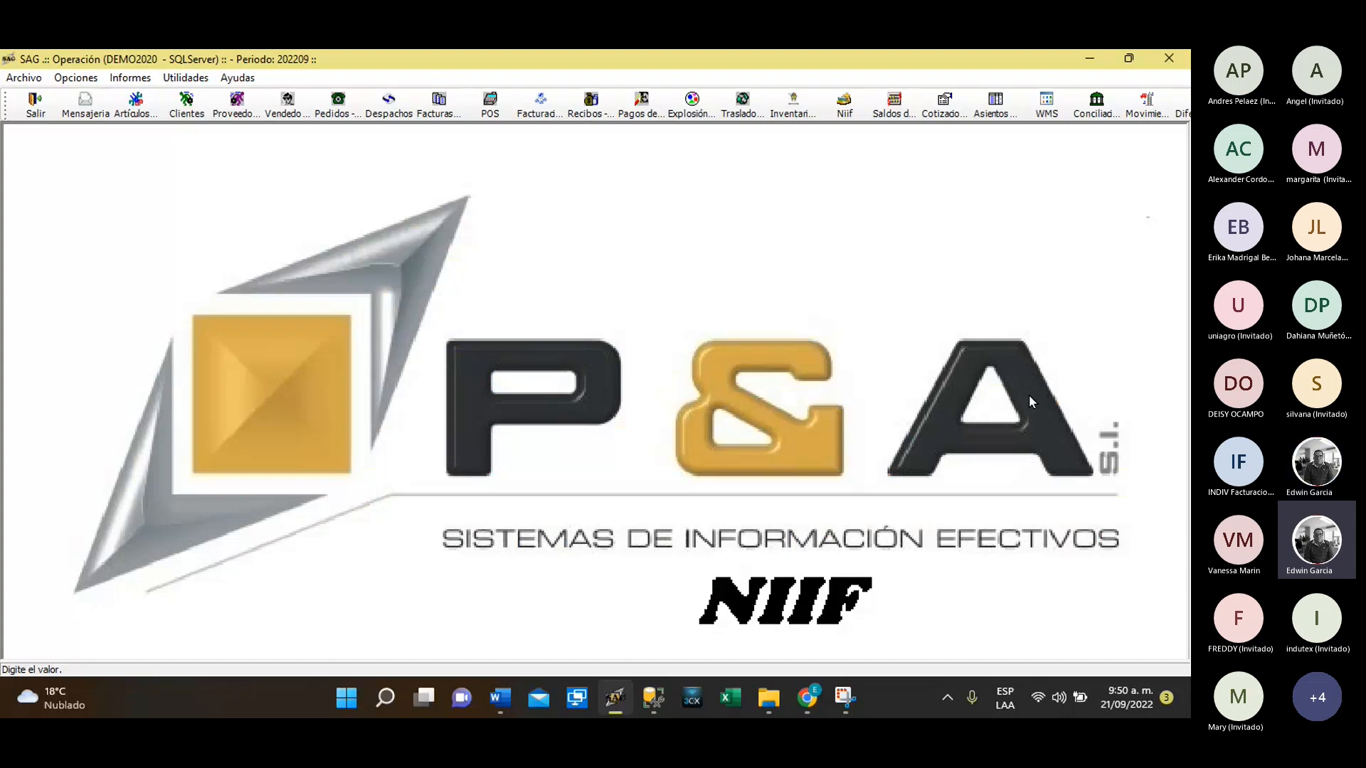
Switch to Word, create a blank document in a maximized window and enter the heading IMPORTACION DATOS EXTERNOS
click(500, 697)
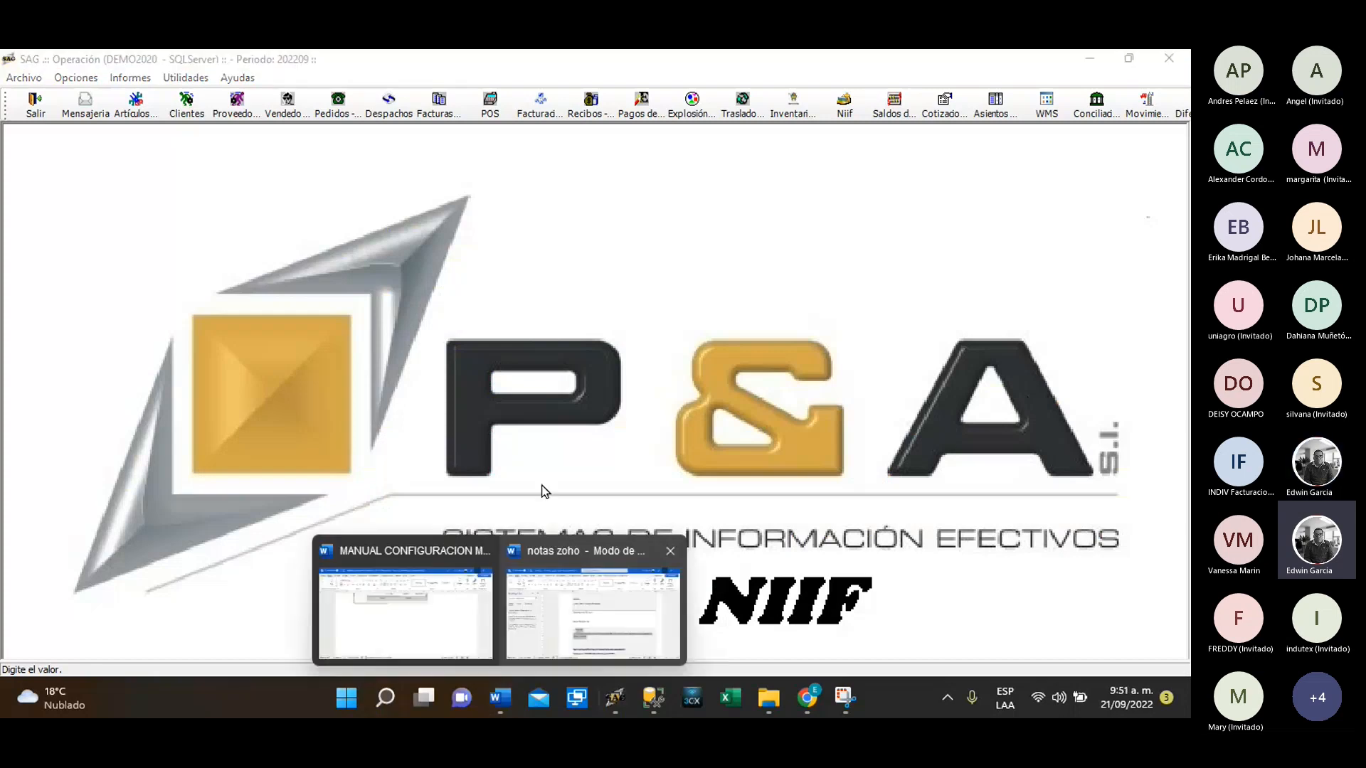
click(396, 624)
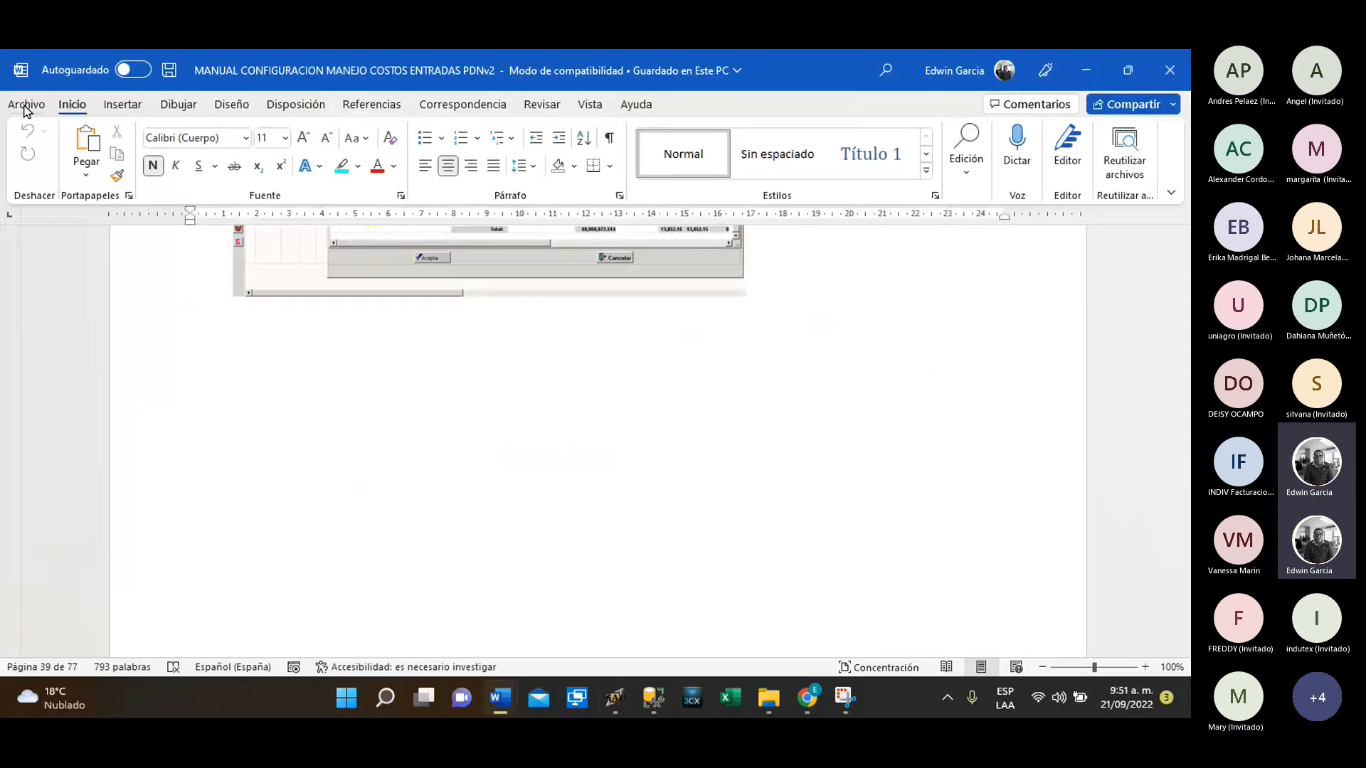
click(25, 104)
key(Escape)
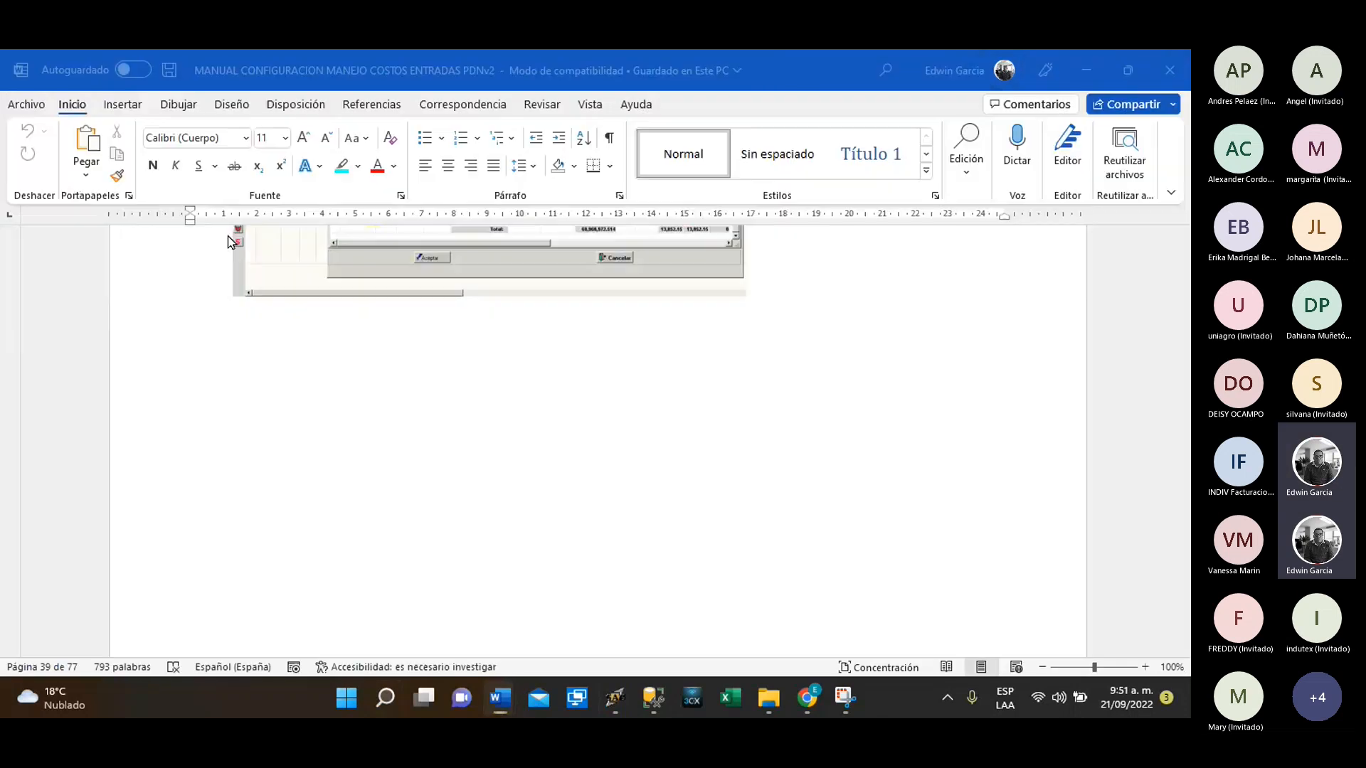
drag(1188, 129, 284, 153)
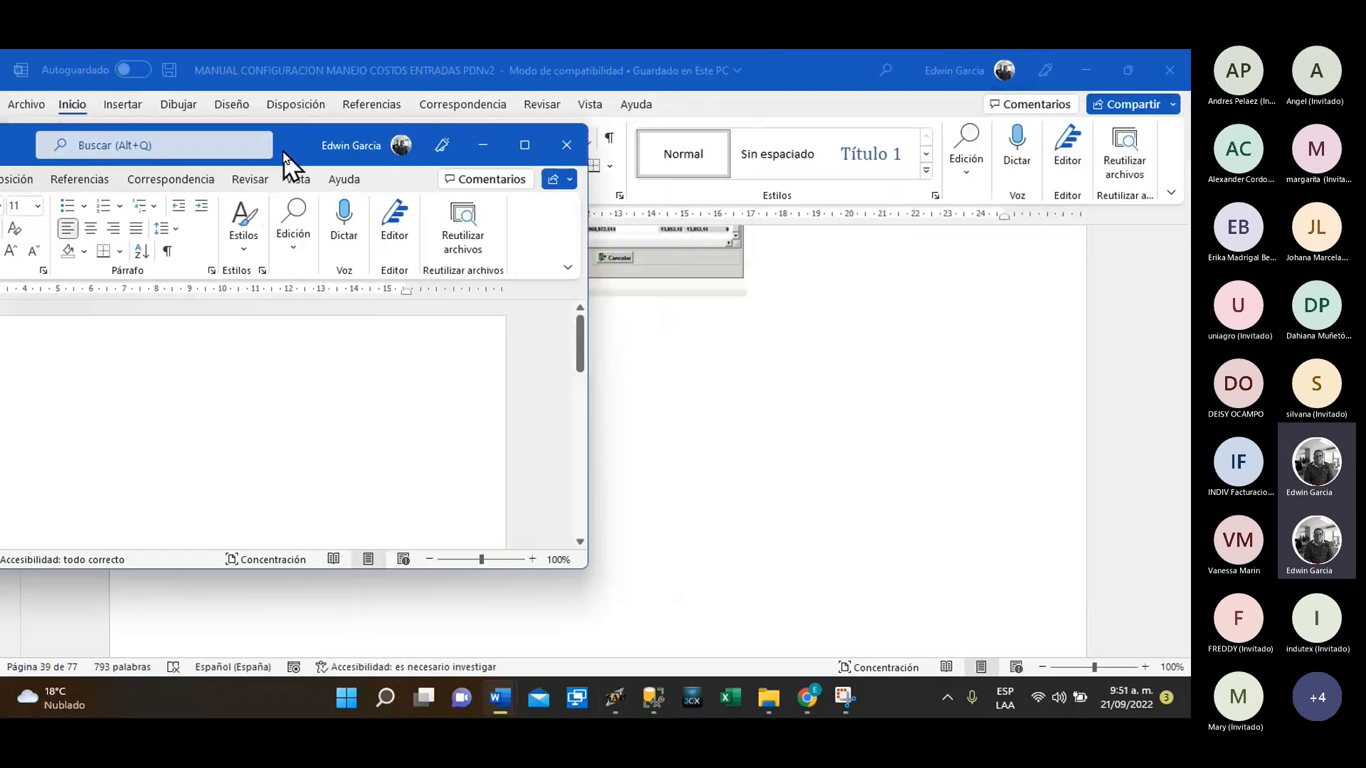
click(528, 145)
text(IMPORTACION DATOS EXTERNOS)
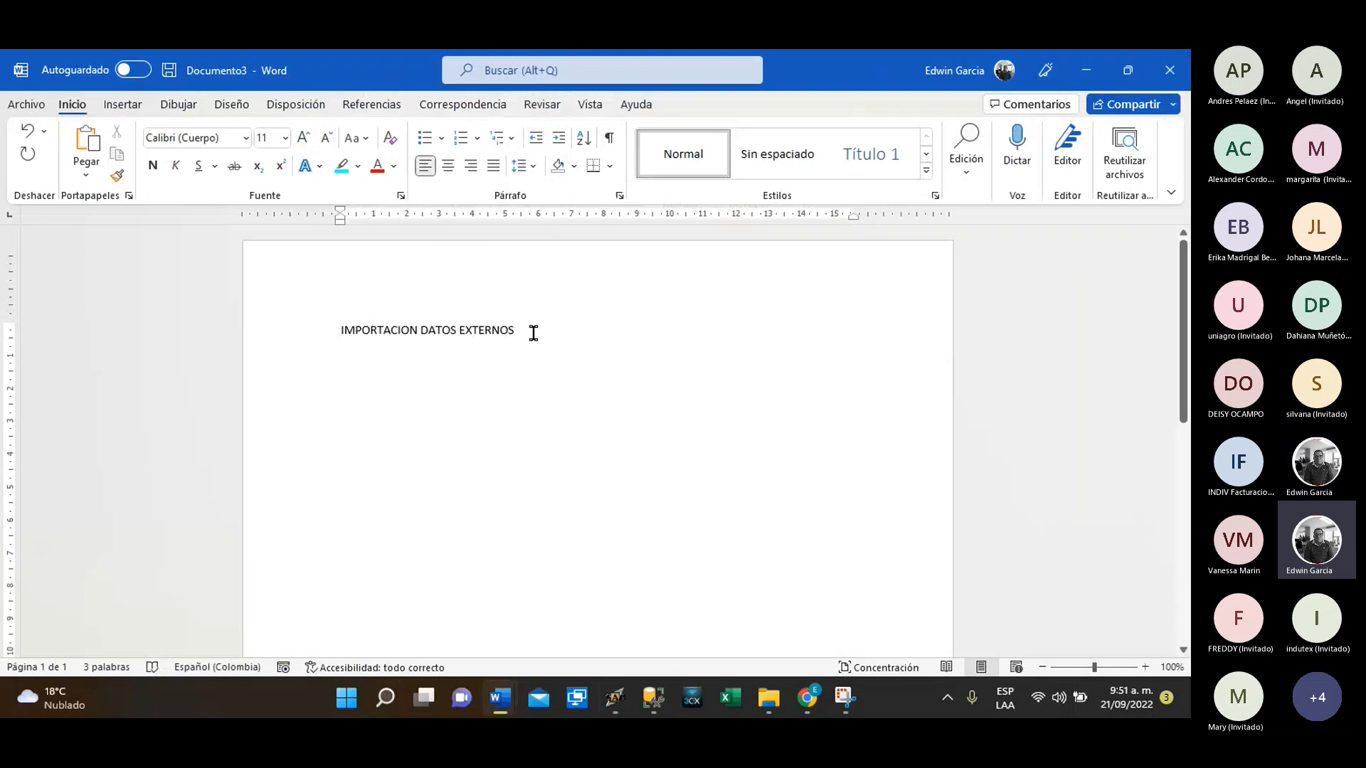
Format the heading IMPORTACION DATOS EXTERNOS with the Título 1 style, font size 36 and centered alignment
drag(533, 333, 324, 339)
click(881, 156)
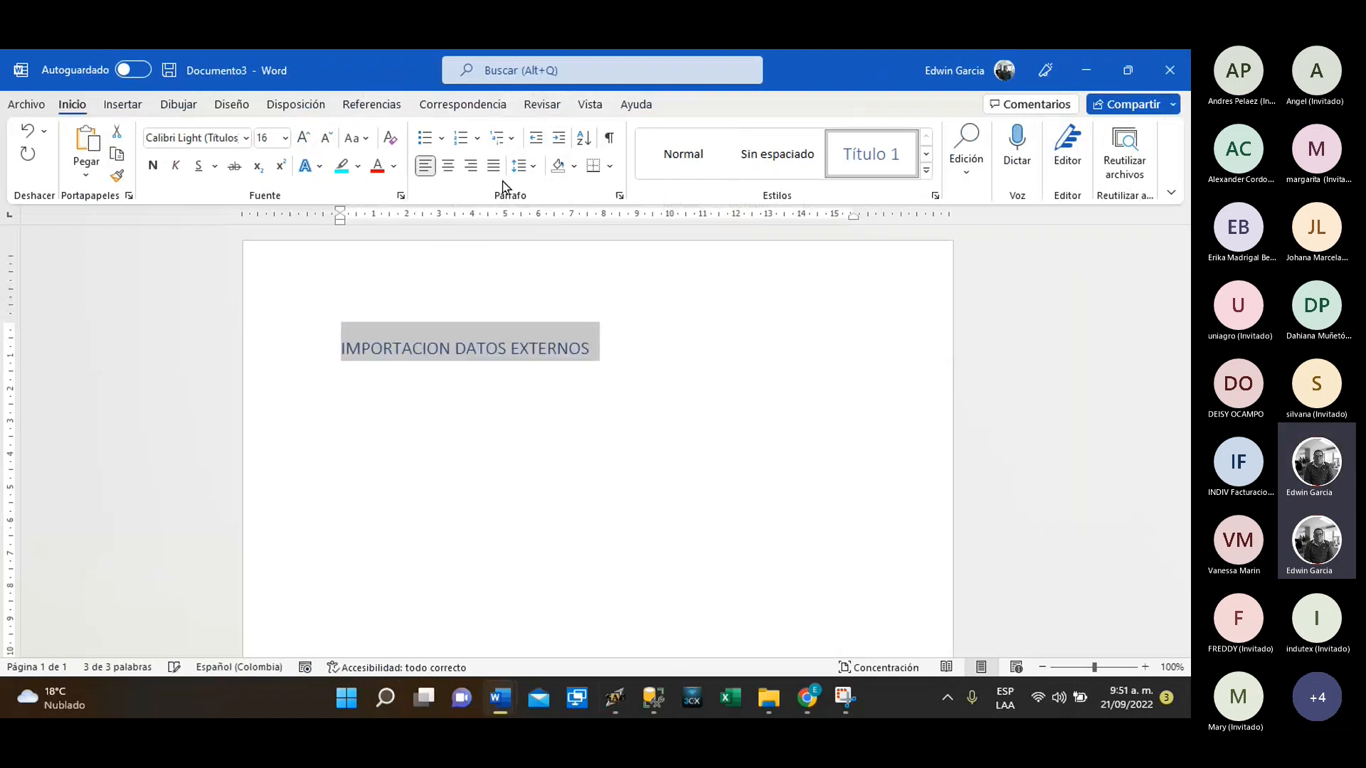
click(285, 138)
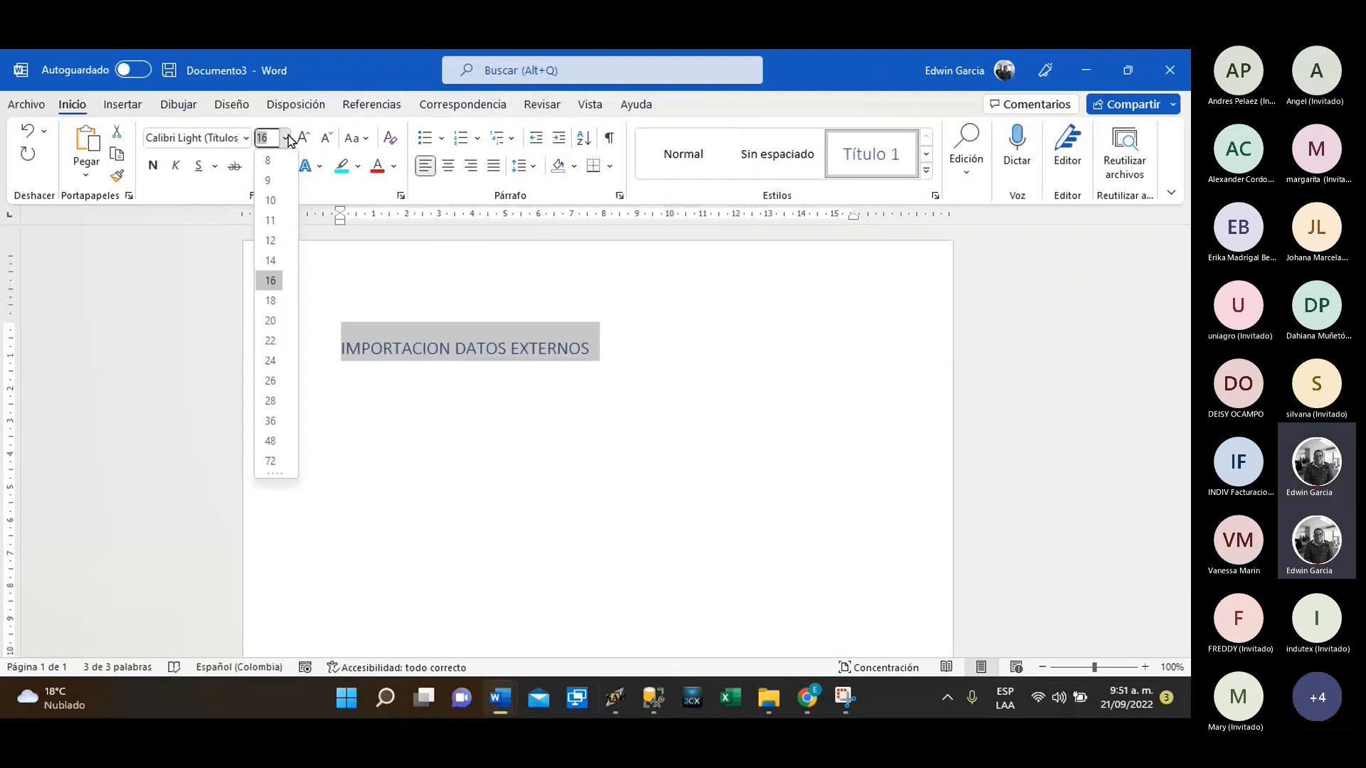
click(268, 426)
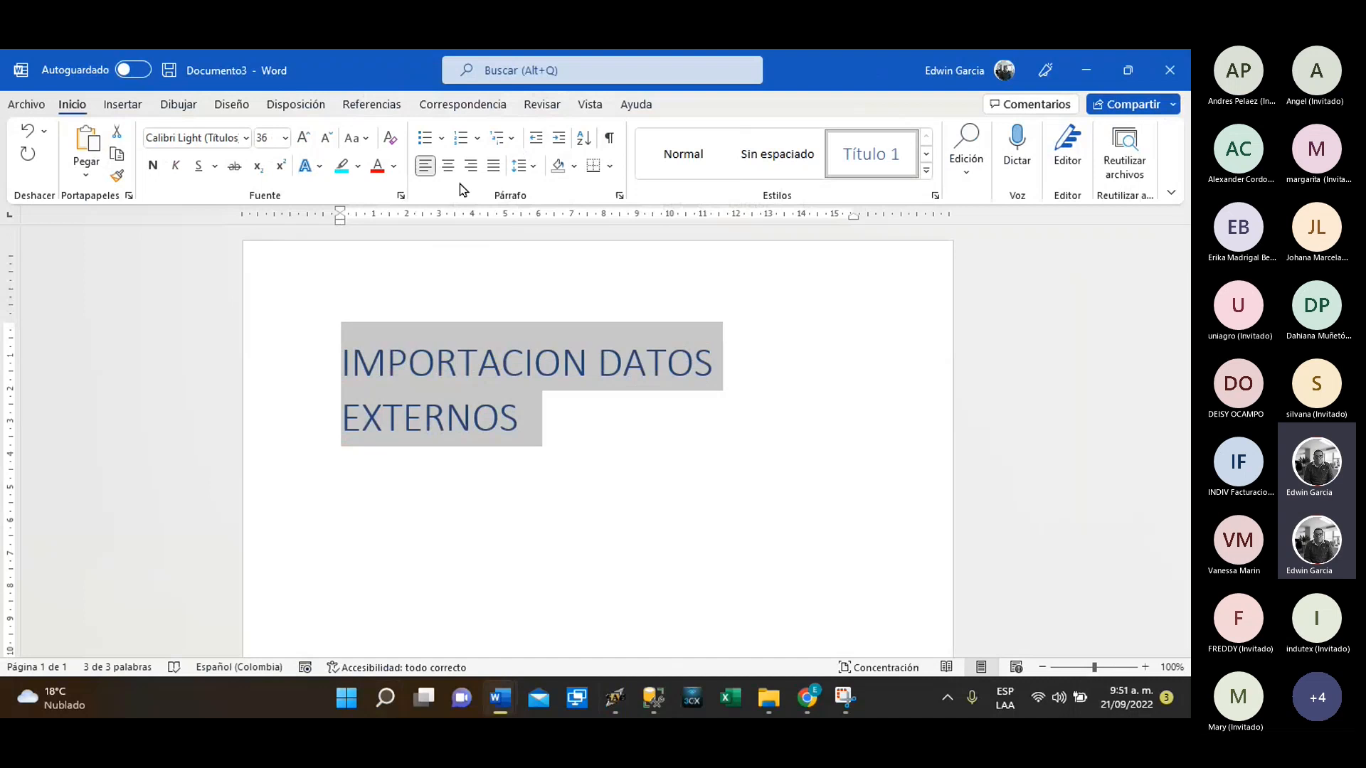
click(448, 168)
Add the line "ICONO DE FACTURAS-INVENTARIOS Y DEVOLUCIONES." in a new paragraph below the heading
click(688, 419)
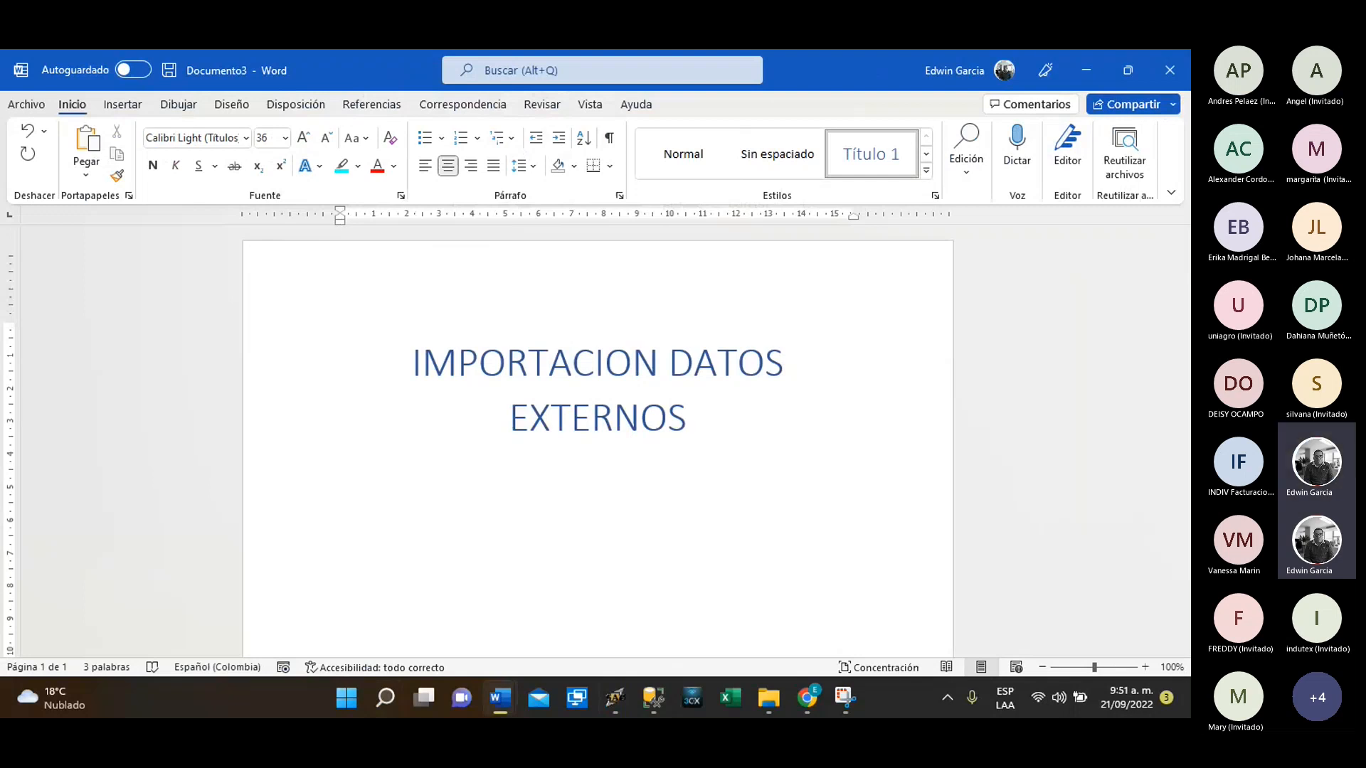
key(Return)
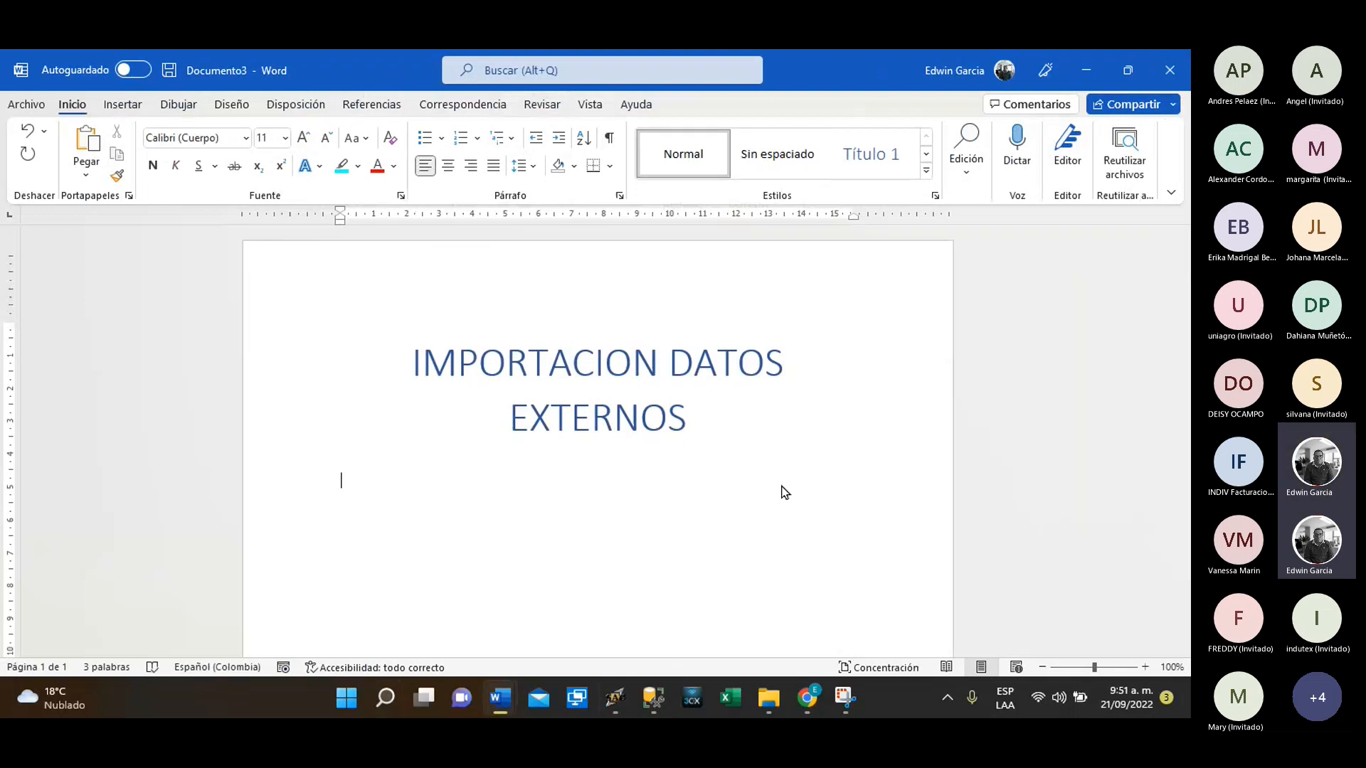
text(ICONO DE FACTR)
key(BackSpace)
text(U)
text(-INVEET)
key(BackSpace)
key(BackSpace)
text(NTARIOS Y CE)
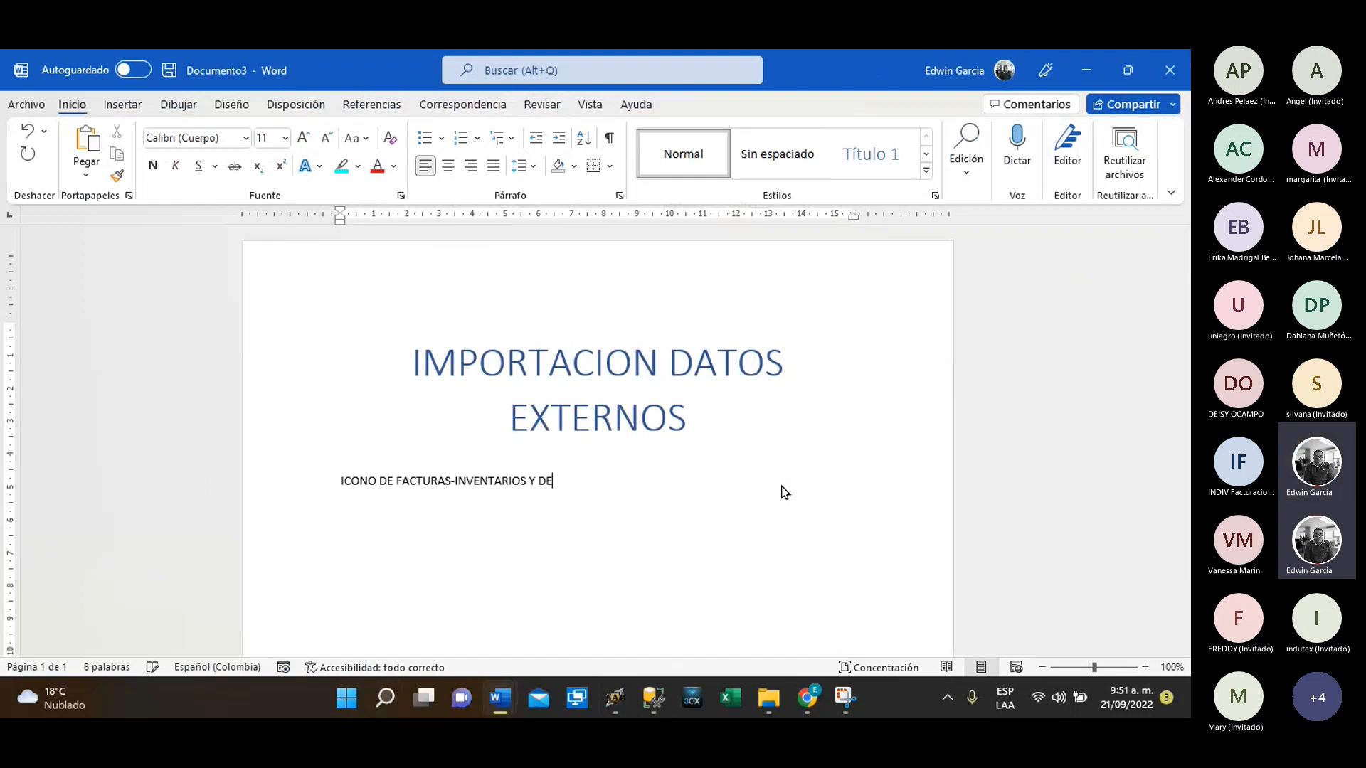
text(VOLUCIONES.)
Set the font size of the ICONO DE FACTURAS-INVENTARIOS Y DEVOLUCIONES line to 26
drag(631, 481, 338, 488)
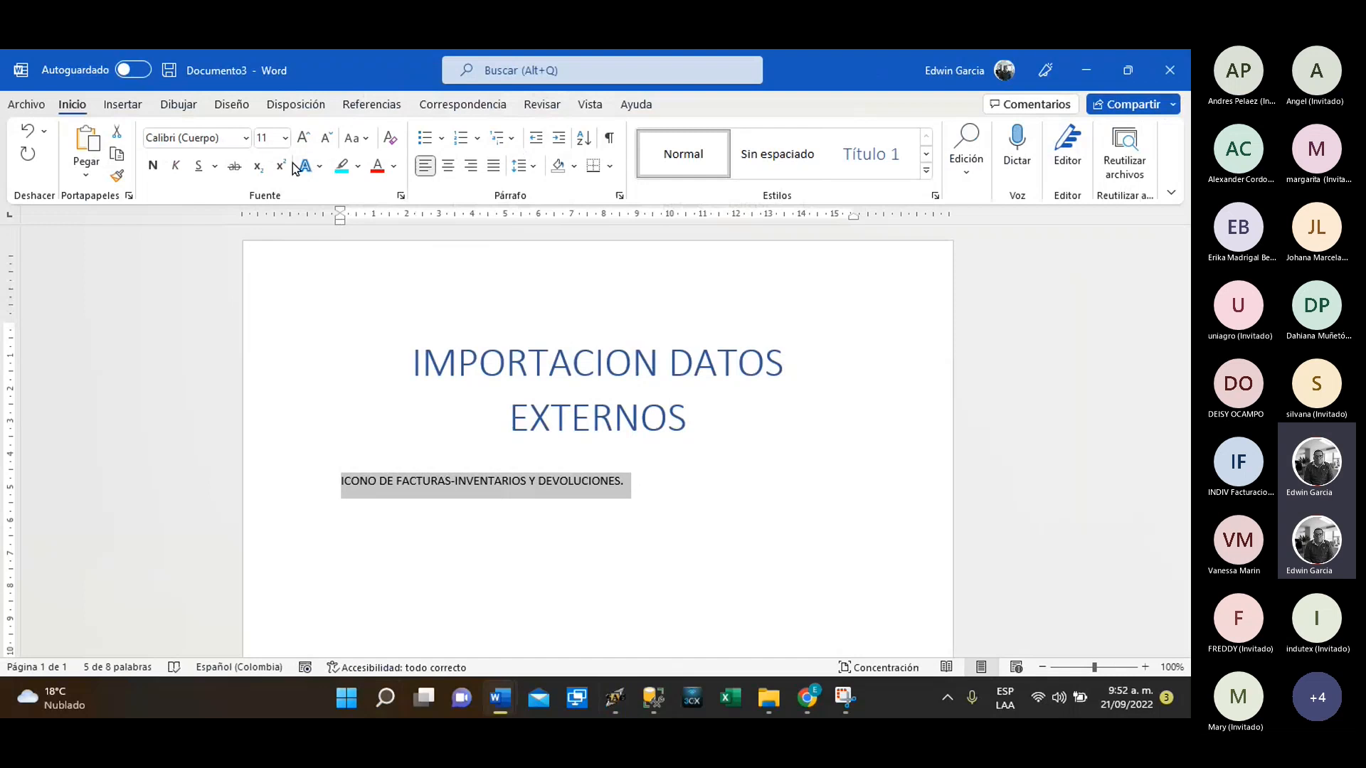
click(285, 137)
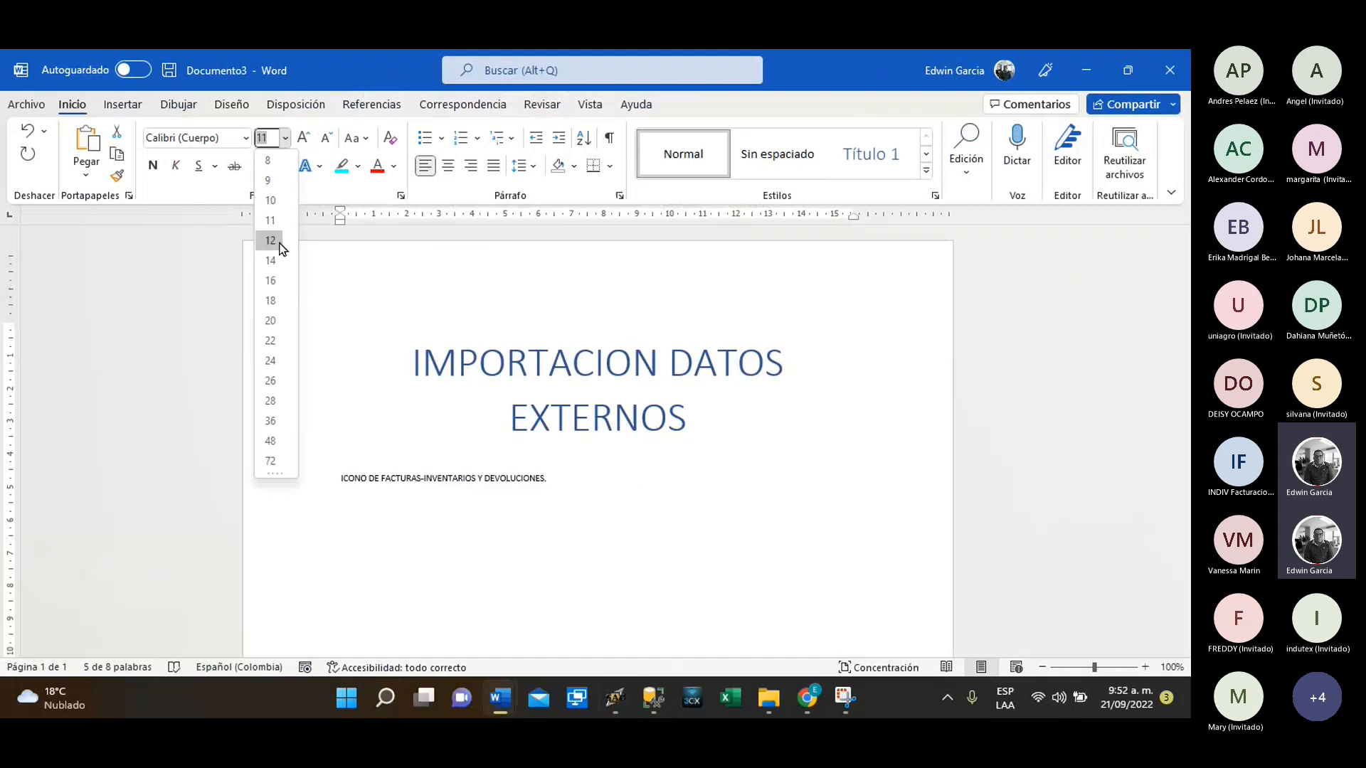
click(270, 382)
click(644, 538)
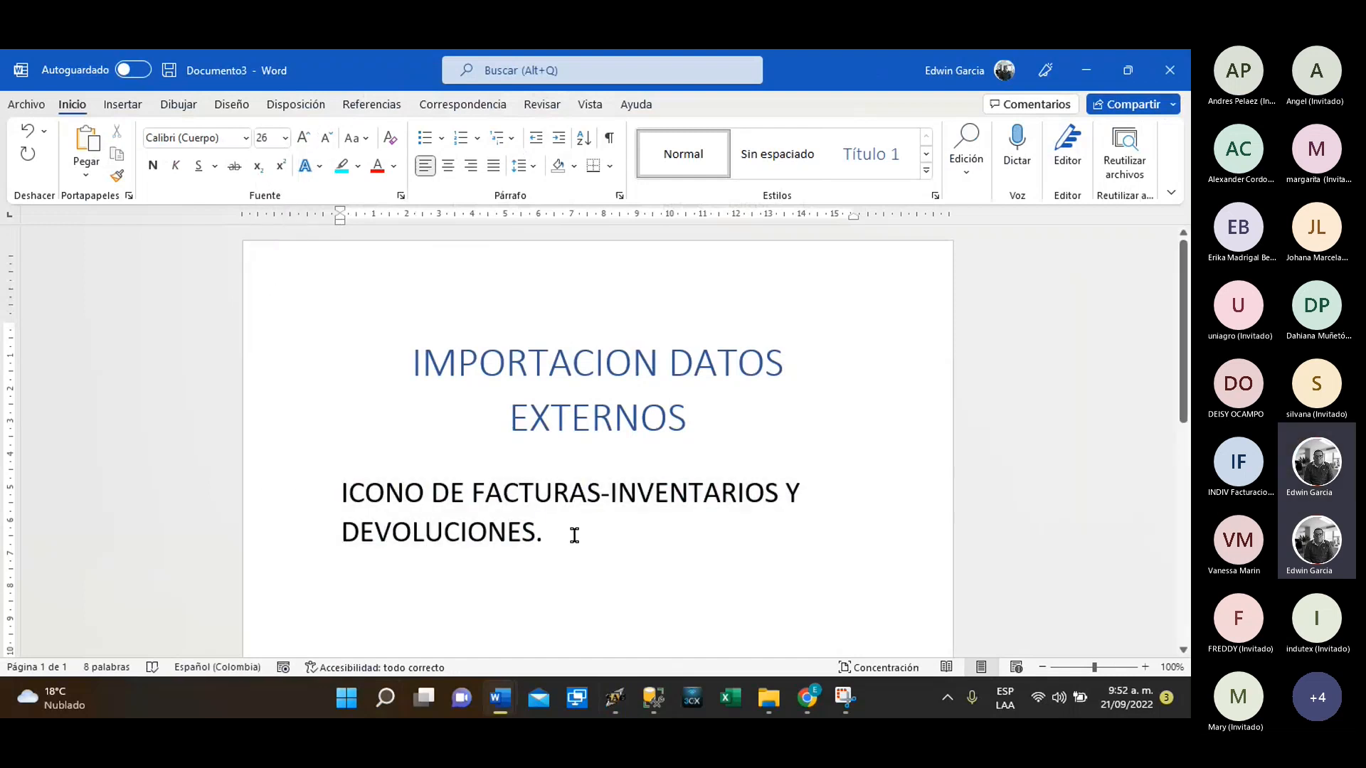
Highlight the heading IMPORTACION DATOS EXTERNOS in pink
drag(575, 535, 322, 491)
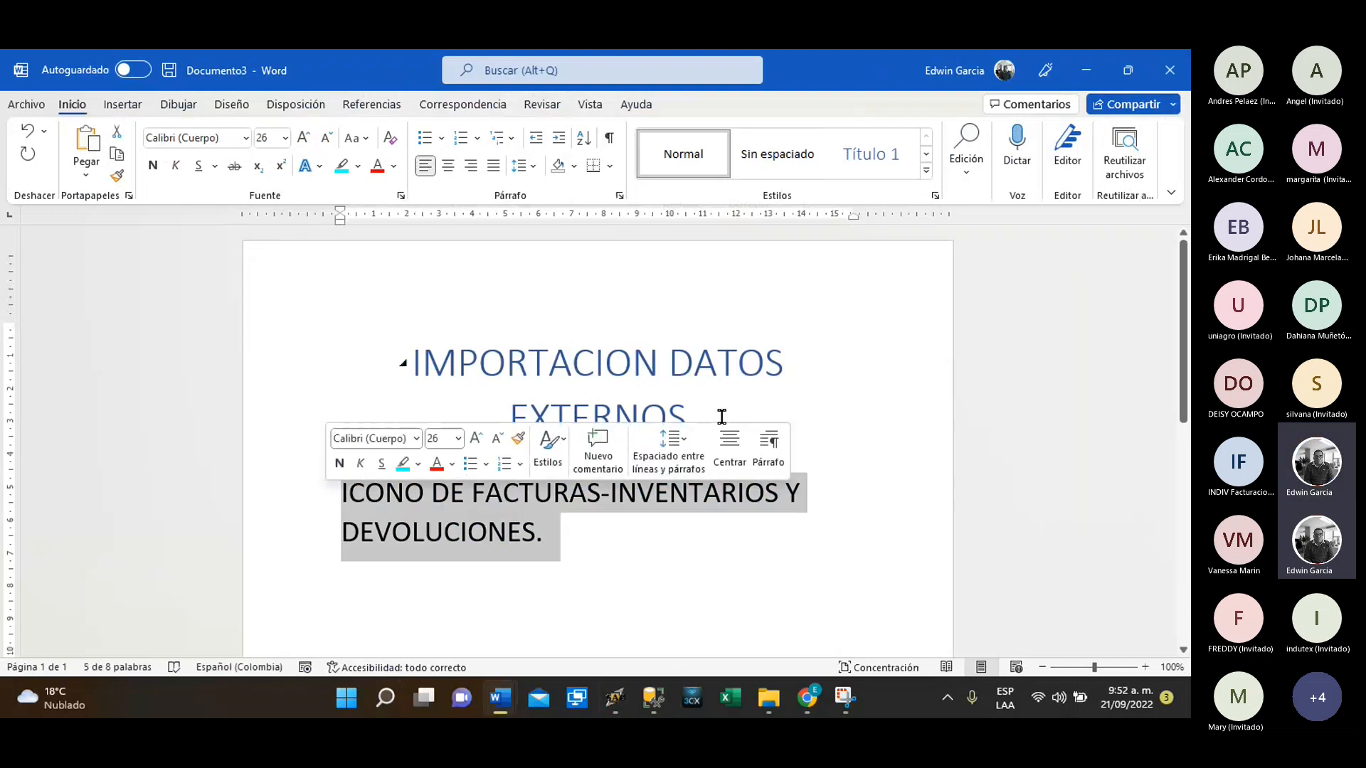
drag(698, 418, 421, 360)
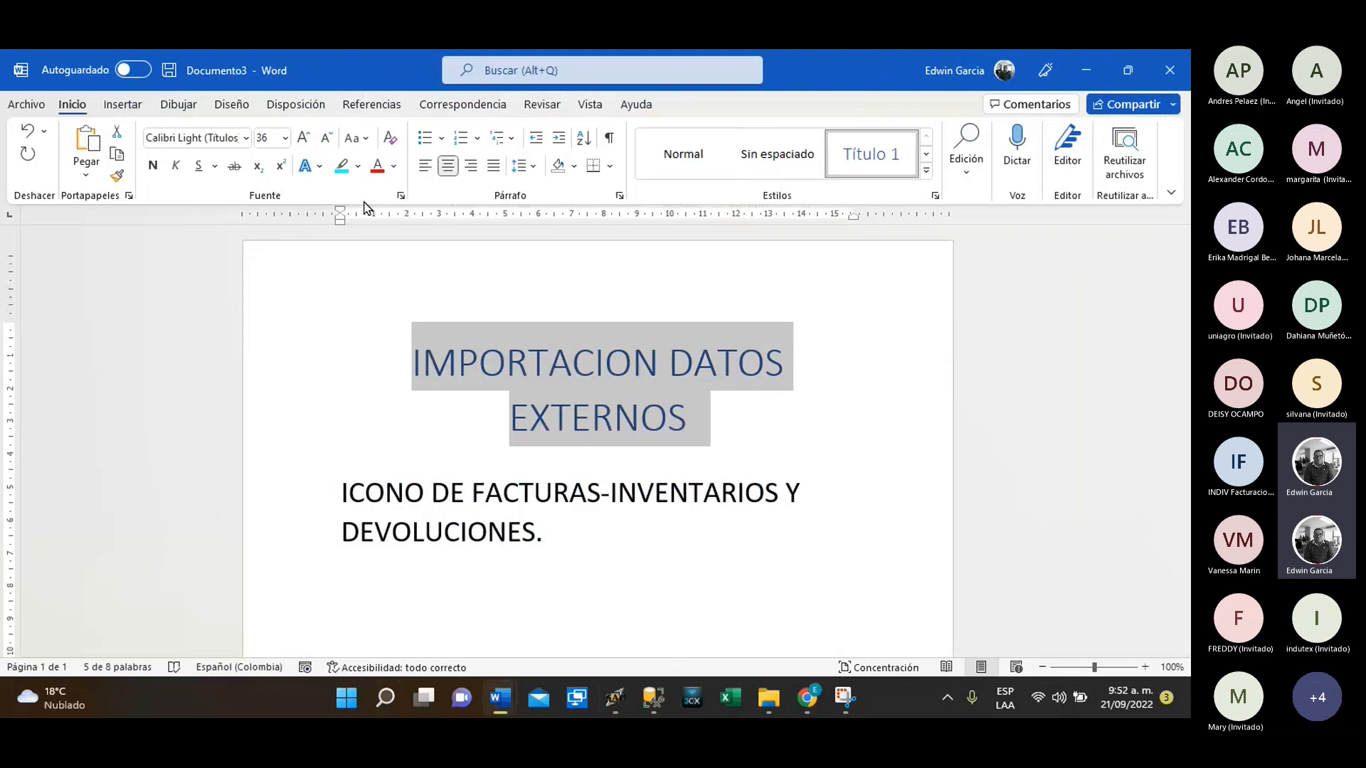
click(358, 171)
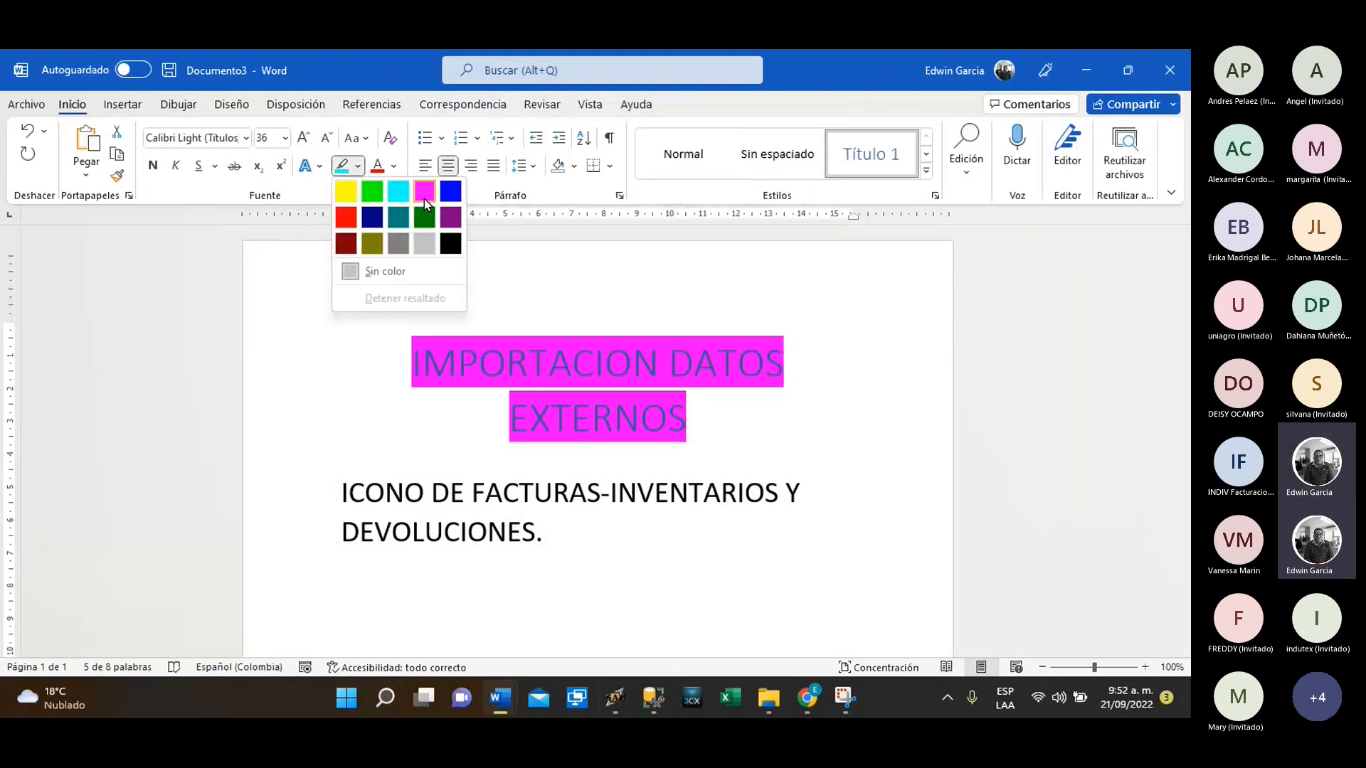
click(424, 190)
click(696, 538)
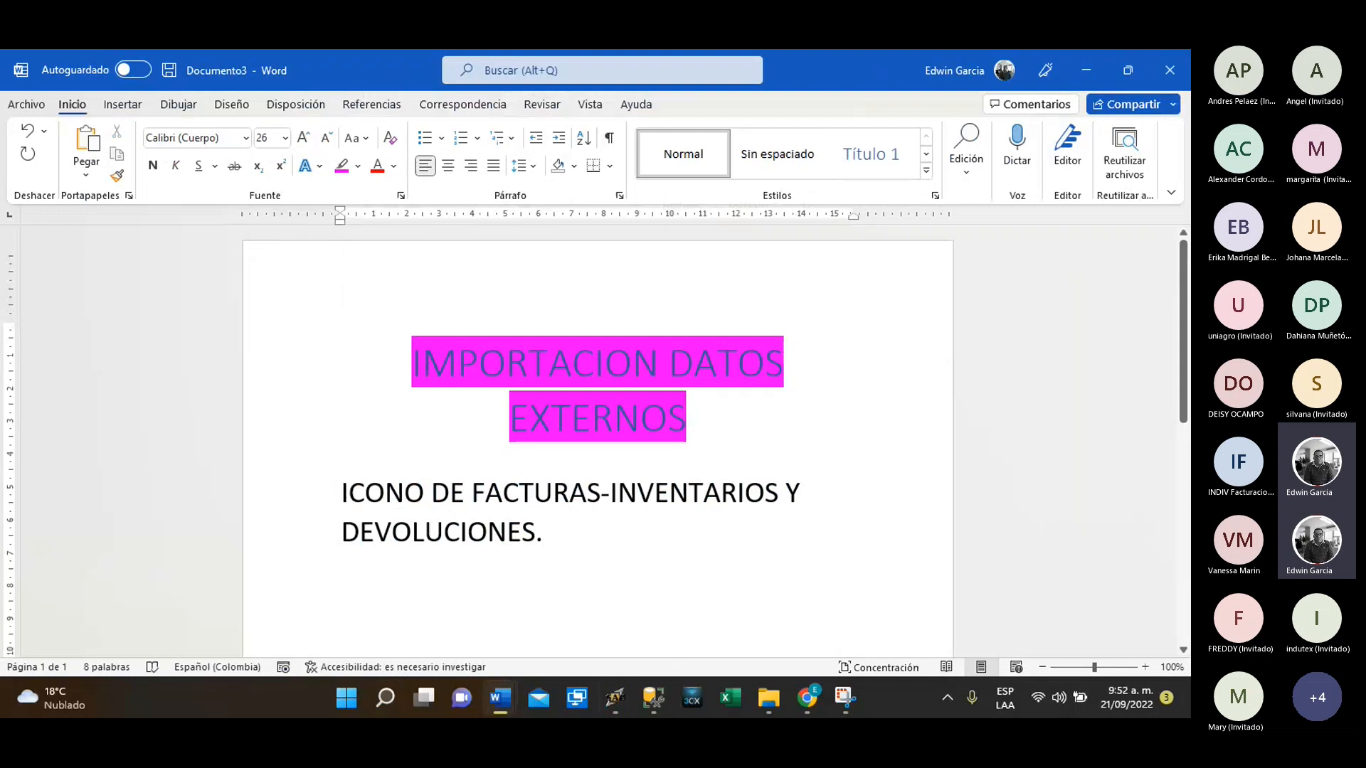
Switch to SAG, re-enter the Operación module and open the item data of the Facturas - Devoluciones - Inventarios form
mouse_move(653, 698)
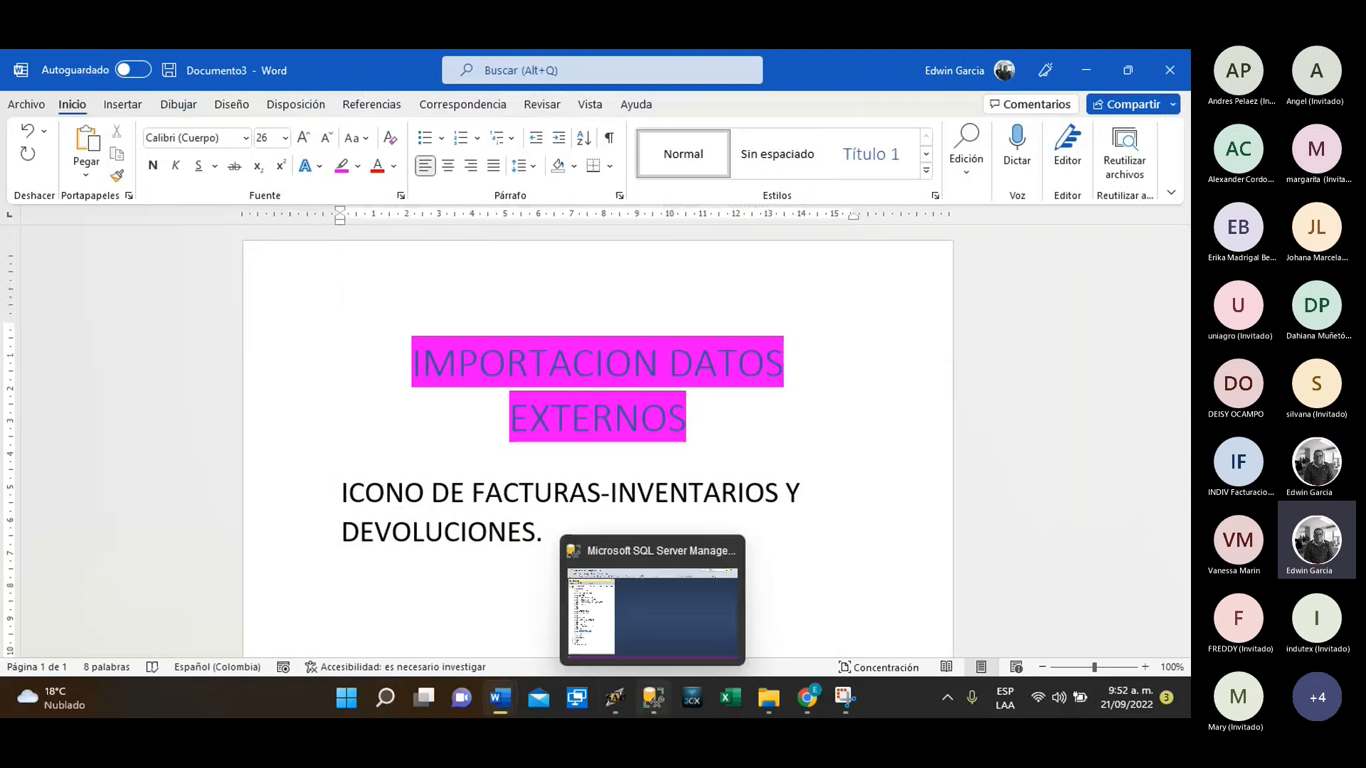
click(616, 697)
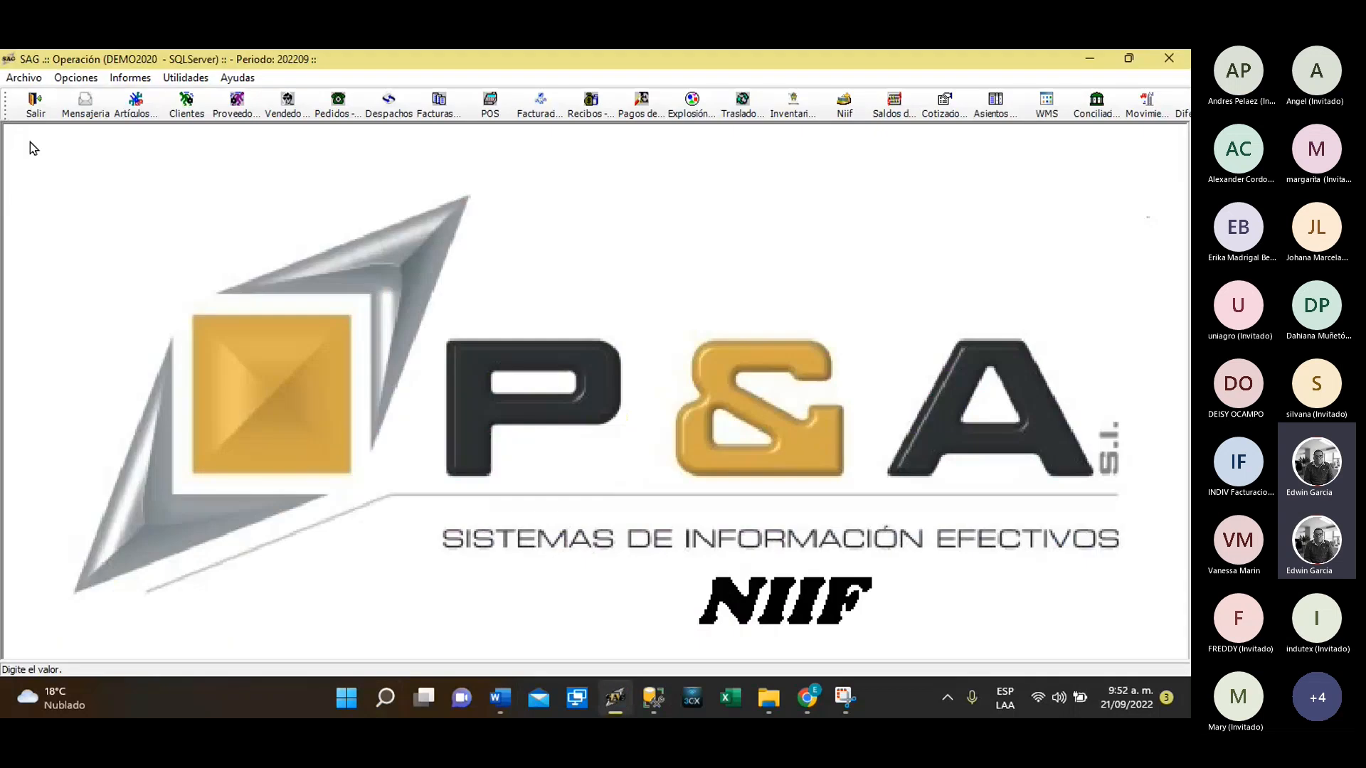
click(28, 116)
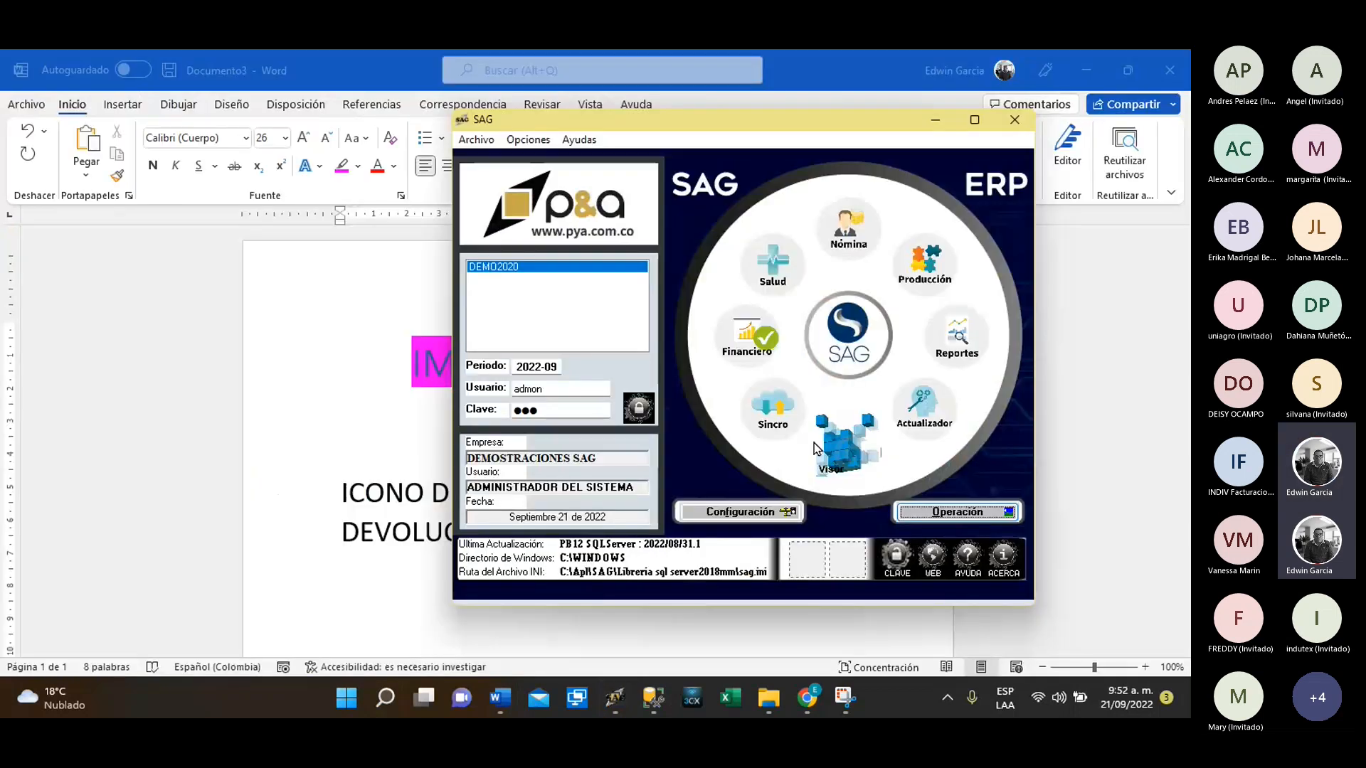
click(955, 511)
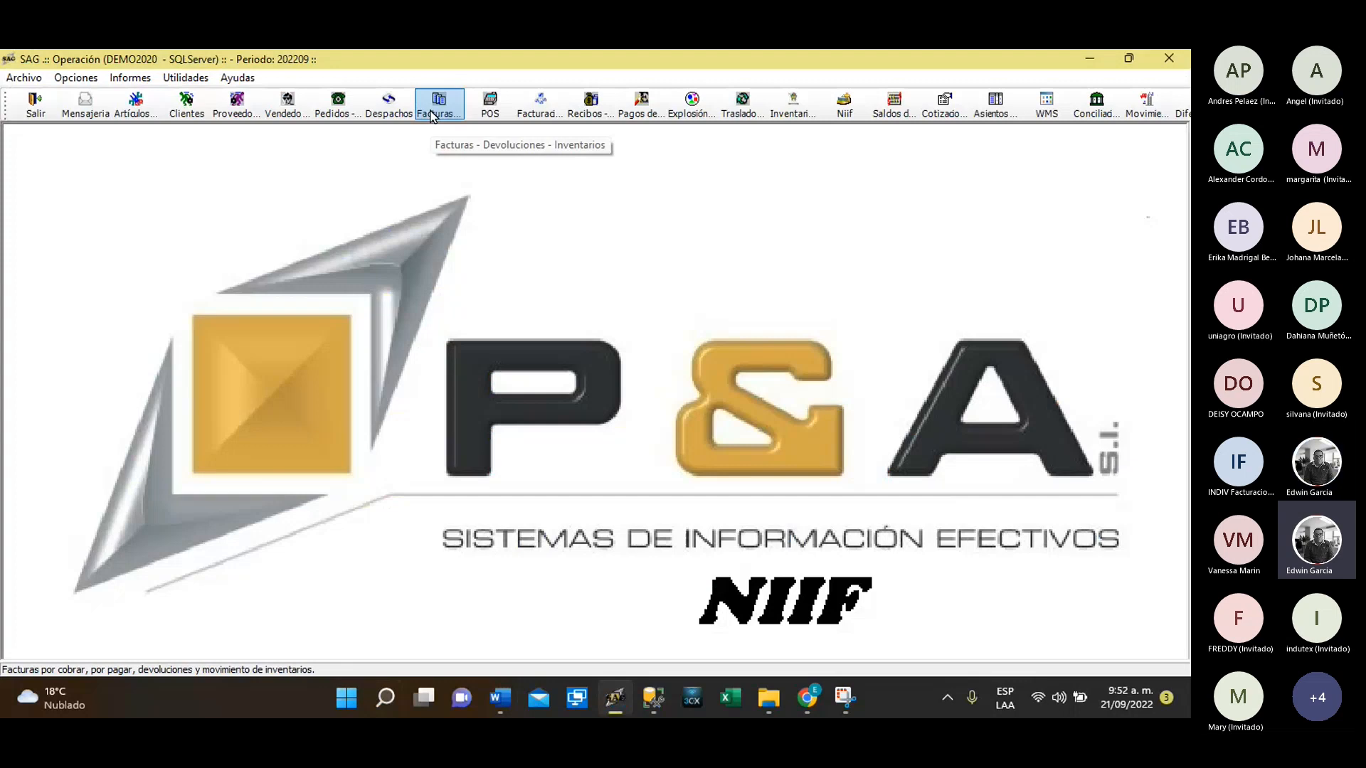
click(431, 114)
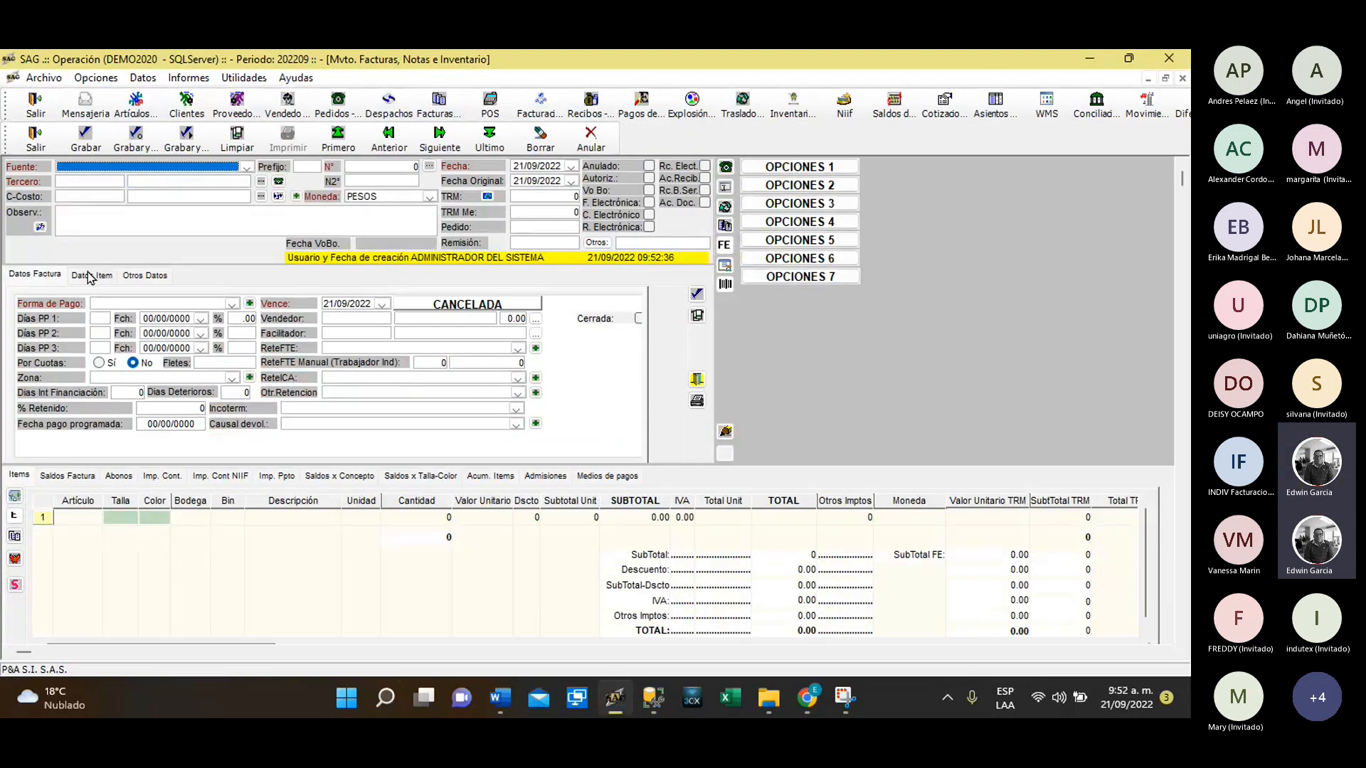
click(92, 276)
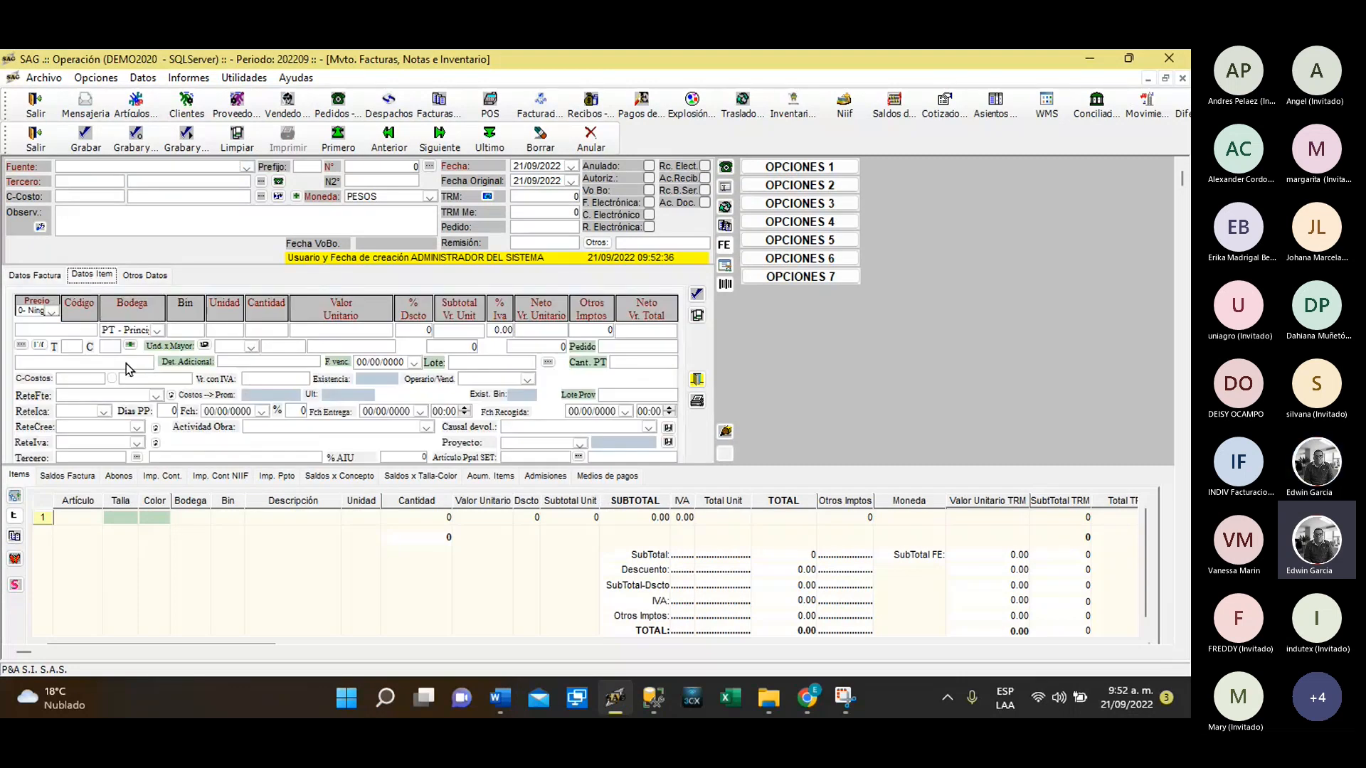
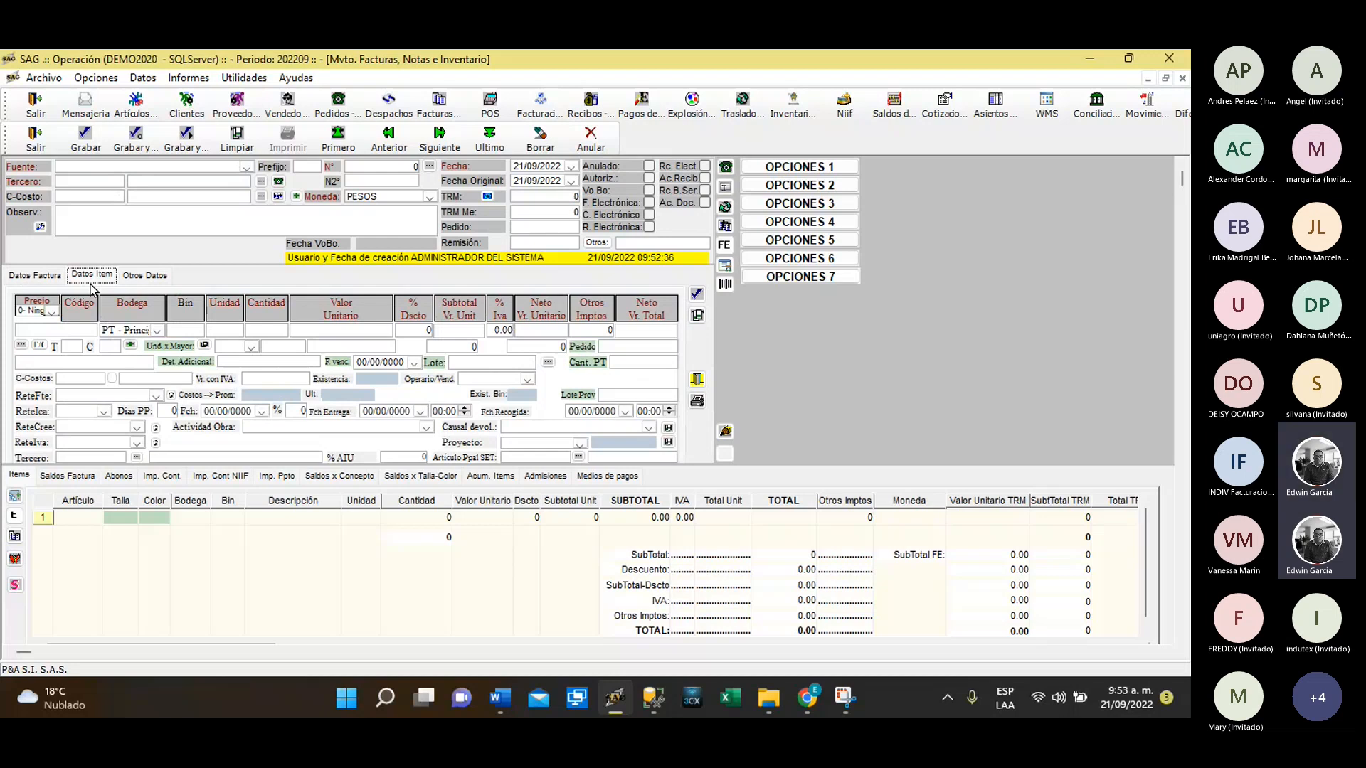
Set the document's source to GC - GASTOS CAUSADOS and choose the supplier based in Bahía Solano as the third party
click(246, 167)
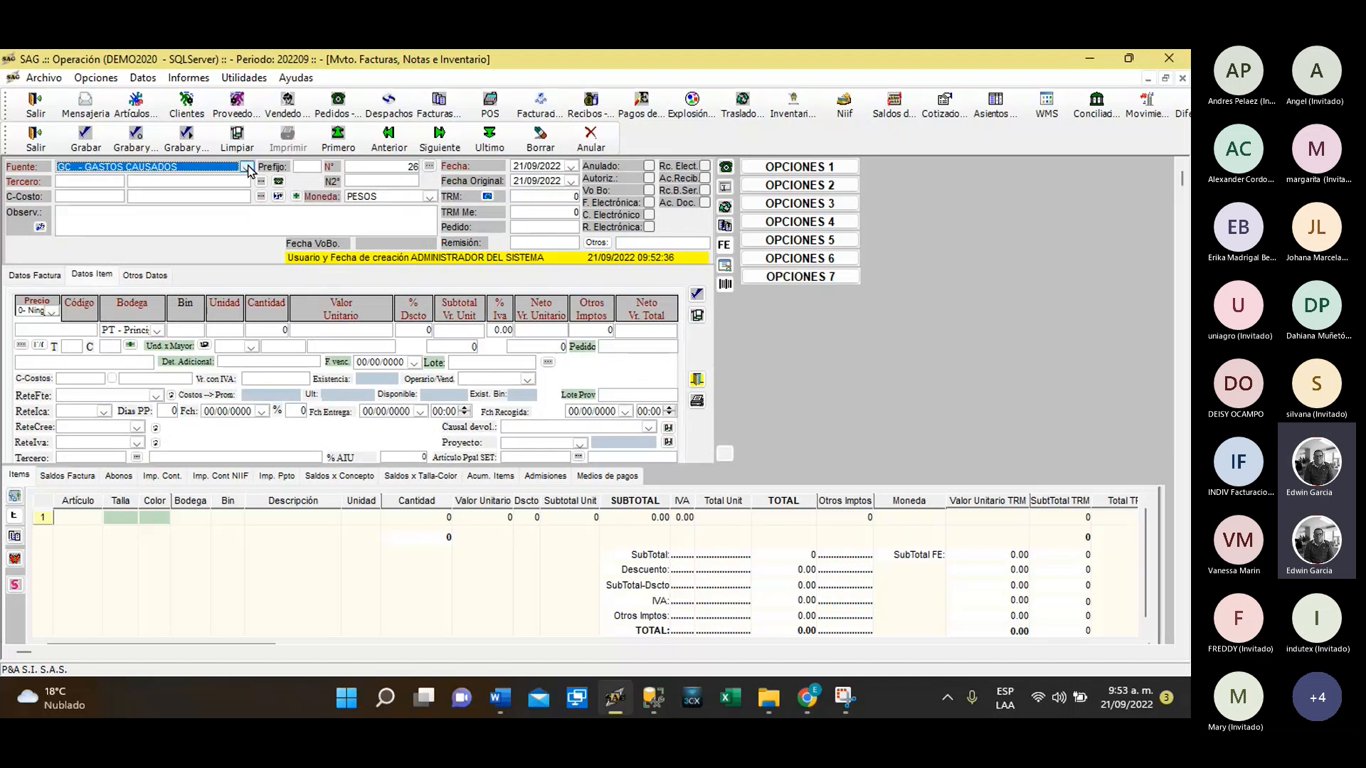
click(91, 183)
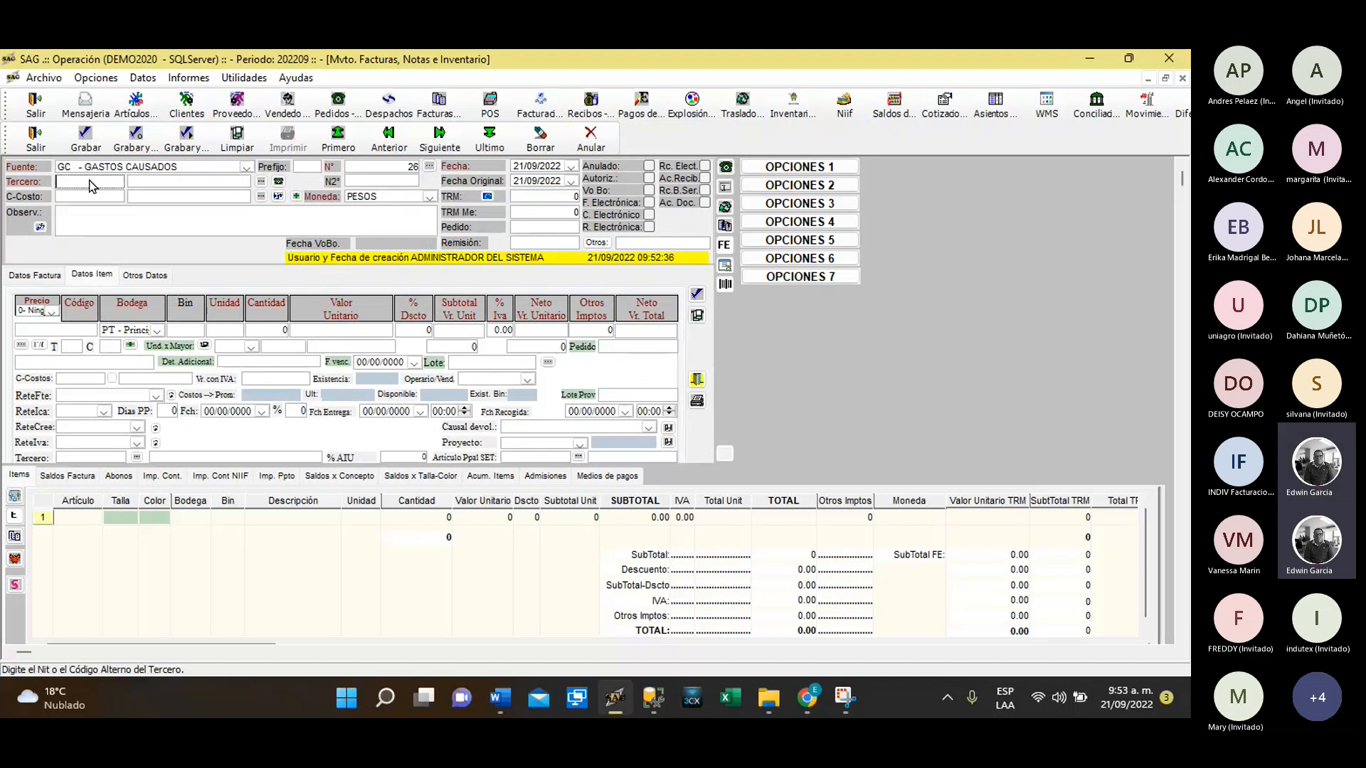
click(262, 181)
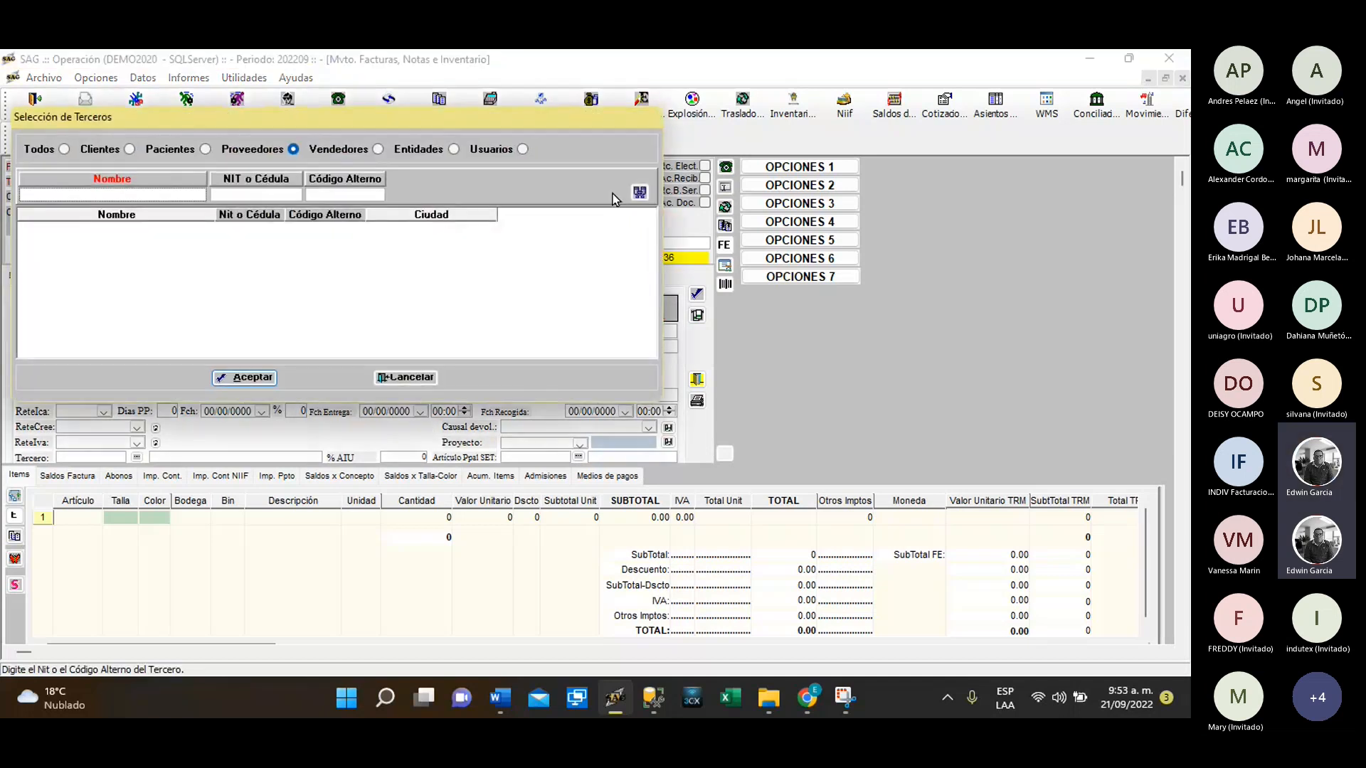
click(640, 193)
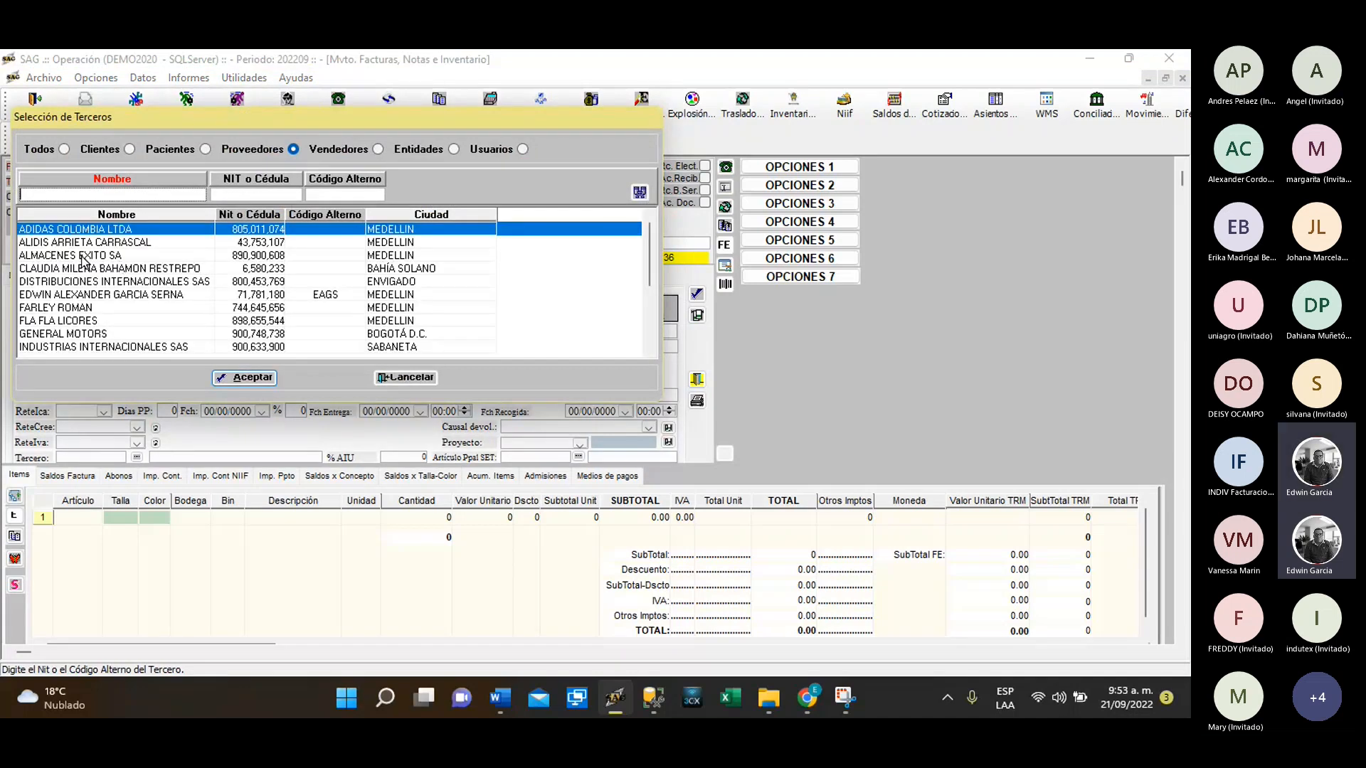
click(90, 270)
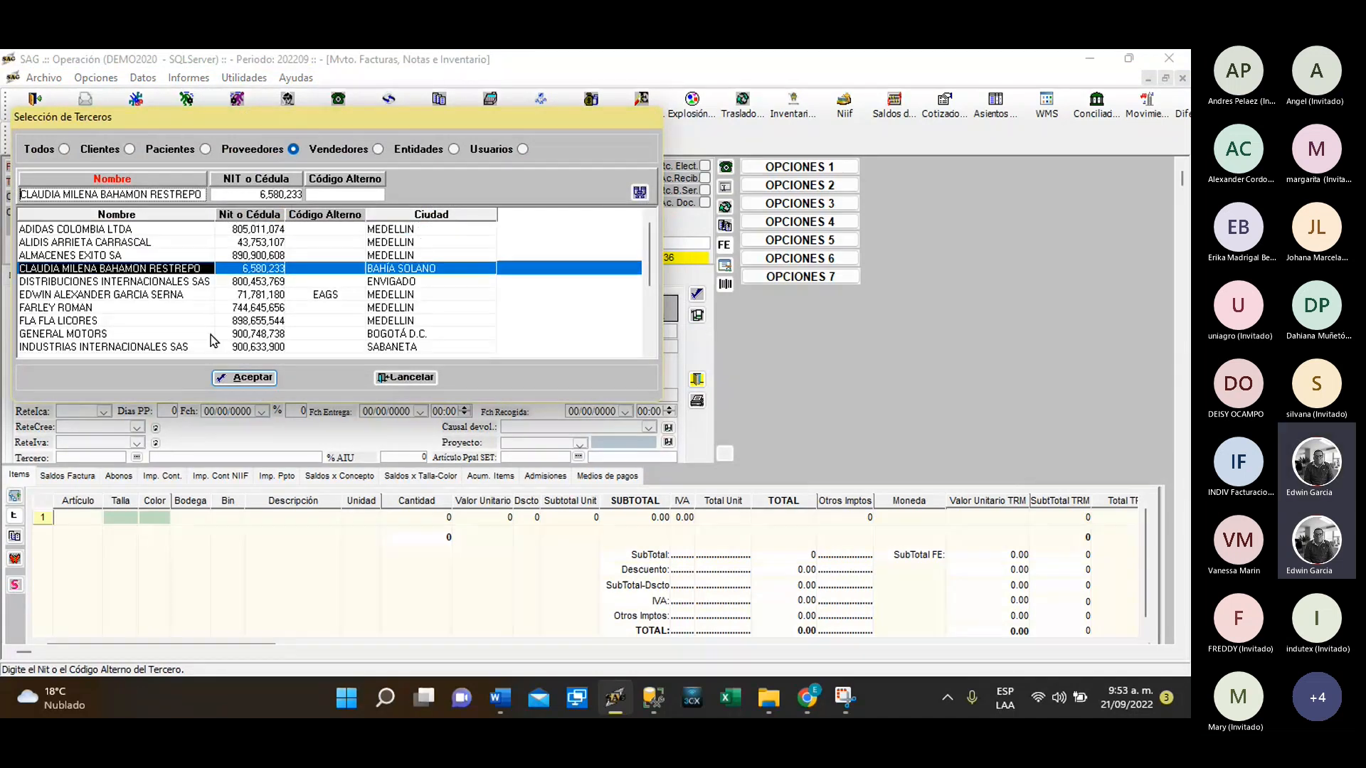
key(Return)
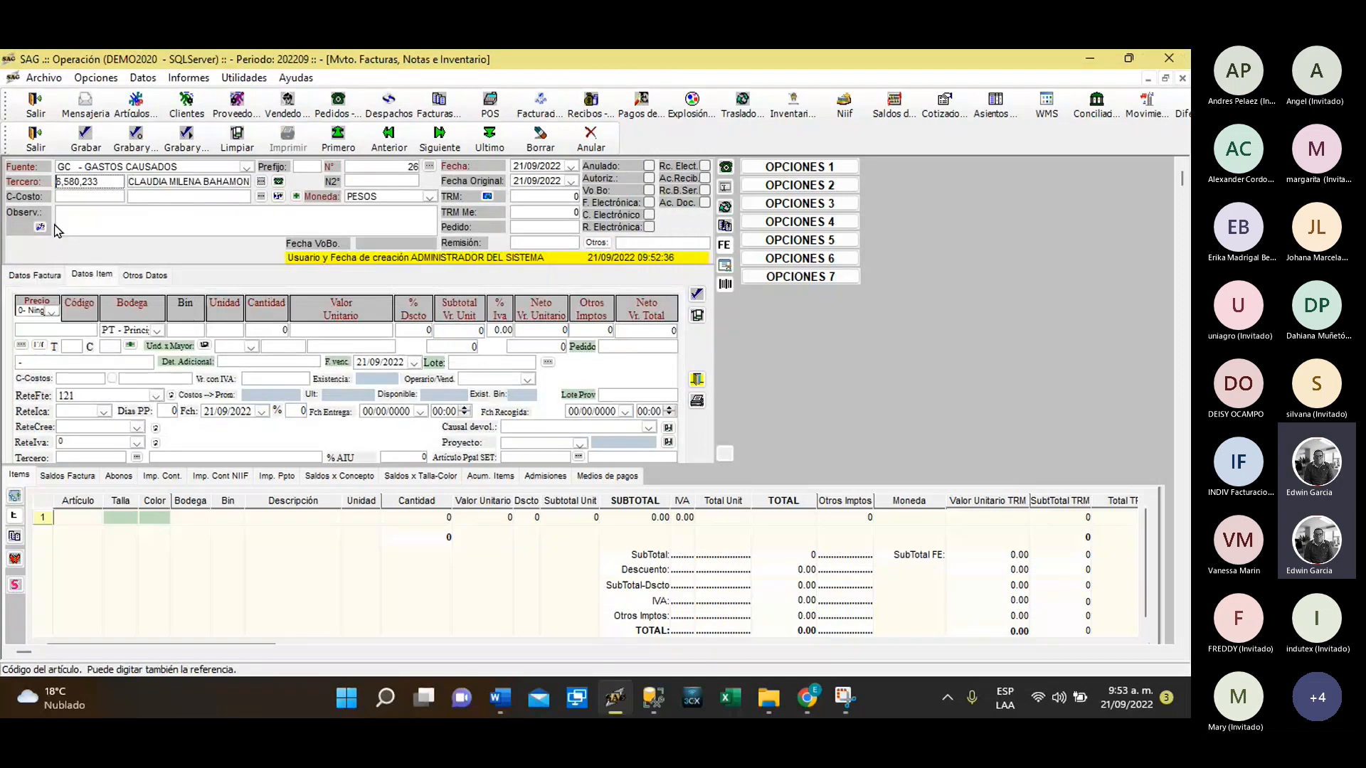
Assign the cost centre VTA - VENTAS to the document
double_click(75, 197)
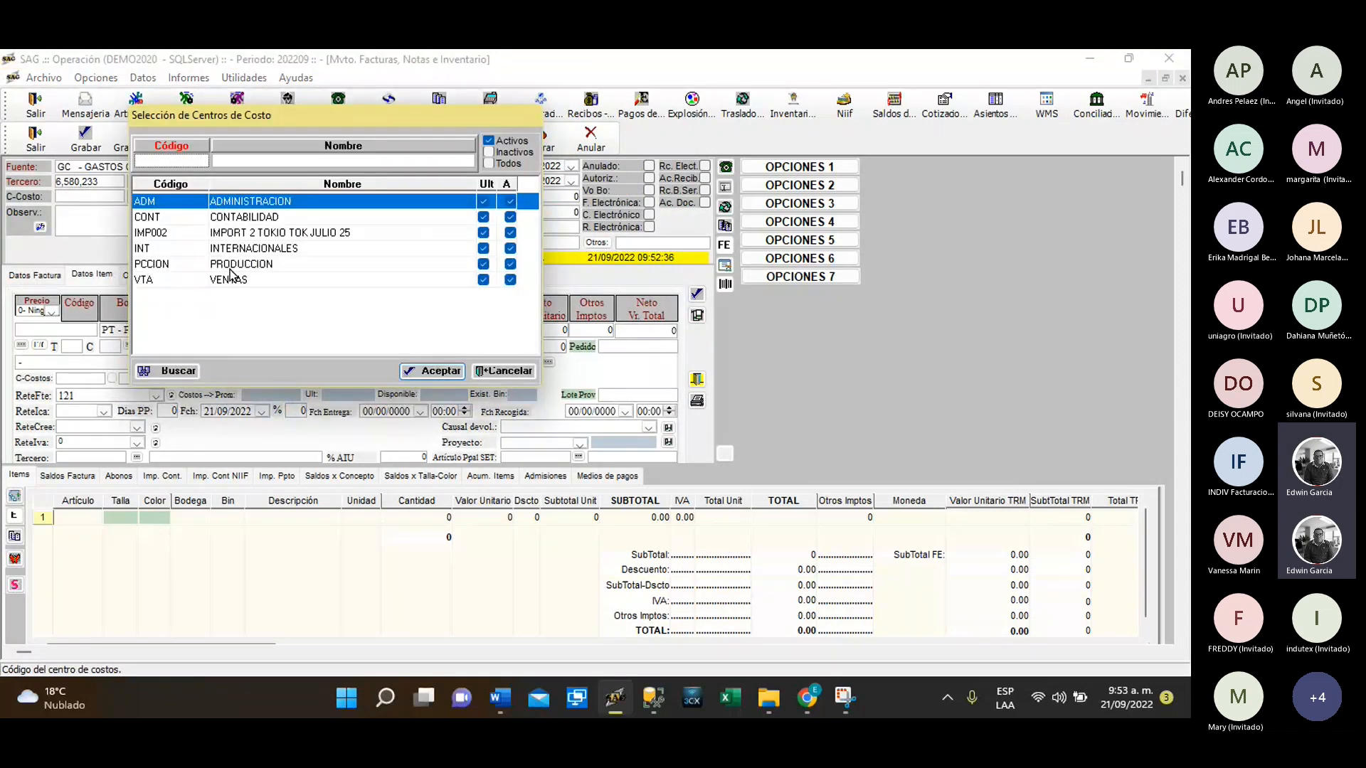
click(232, 277)
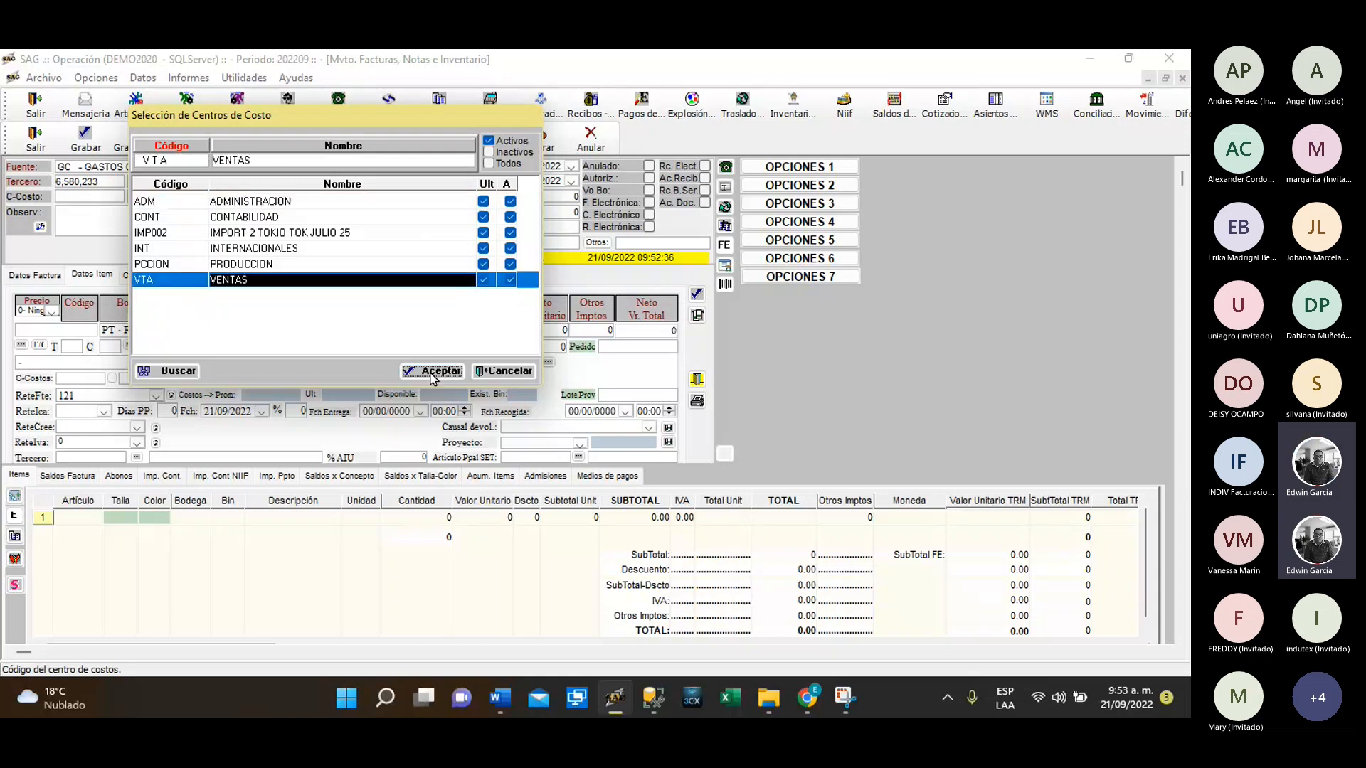
click(432, 372)
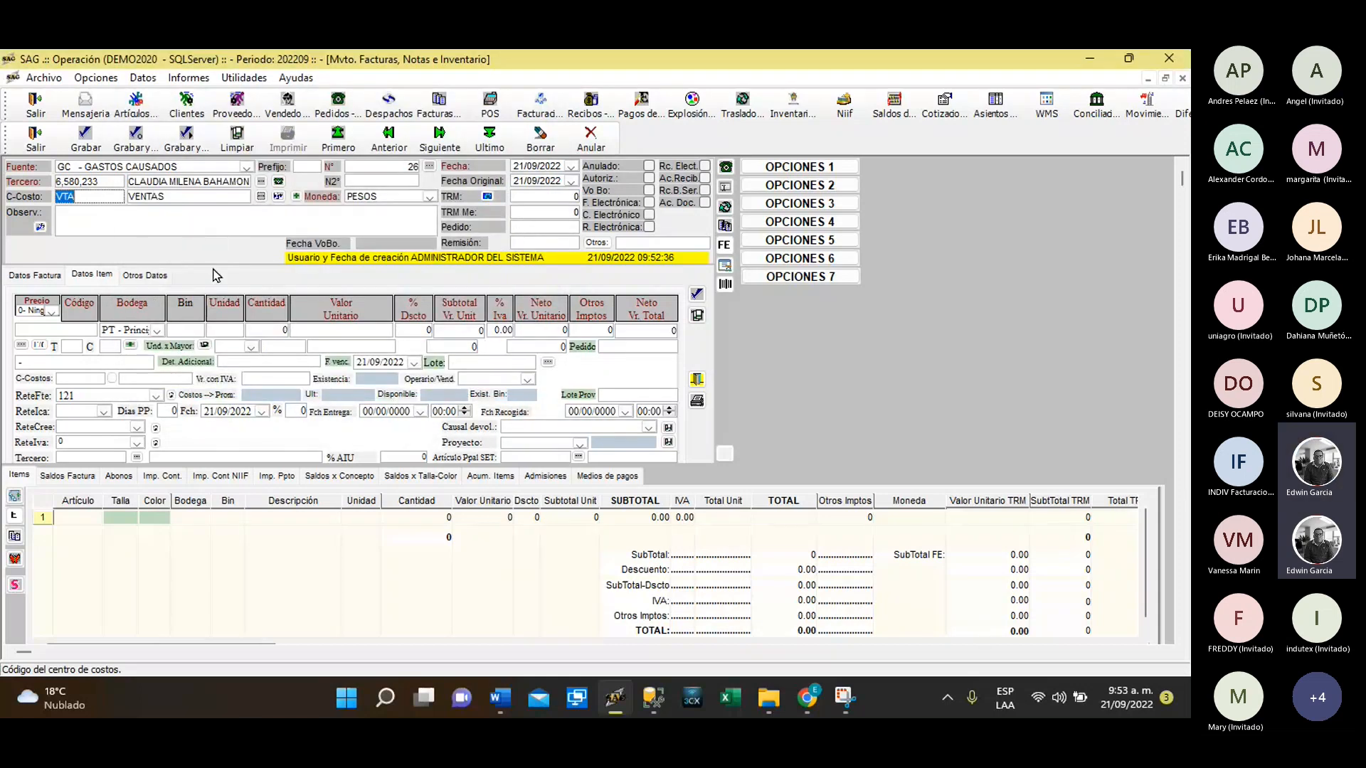
Open the multiple article selection window and show its Registros Externos import options
click(131, 349)
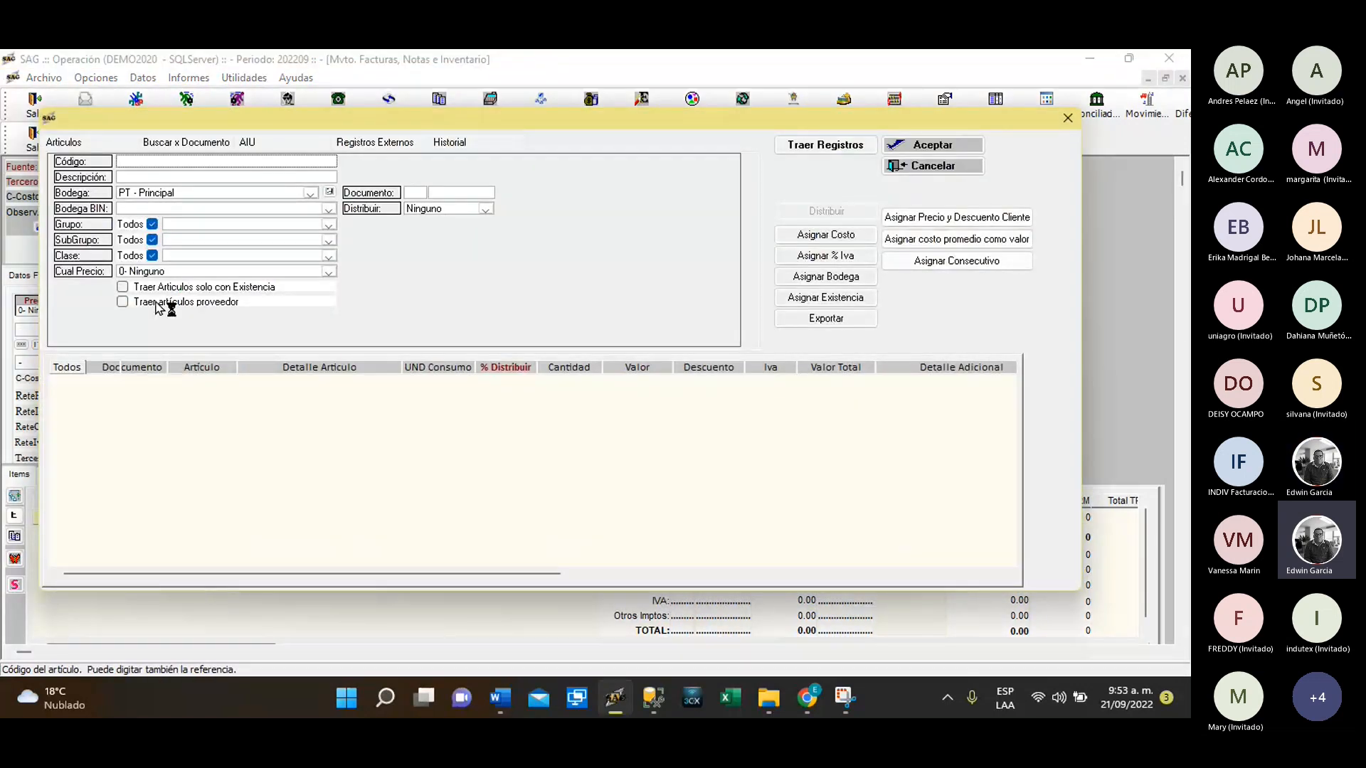
click(363, 146)
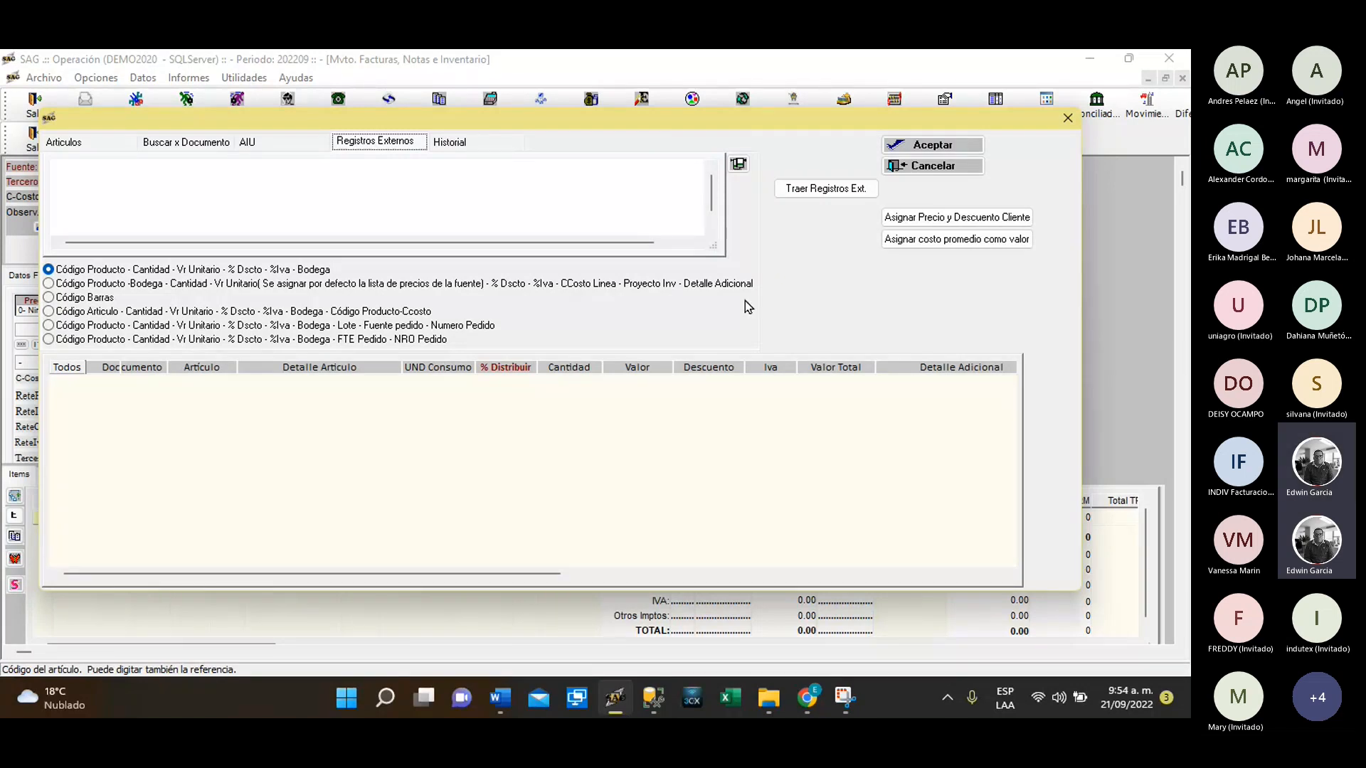
mouse_move(773, 711)
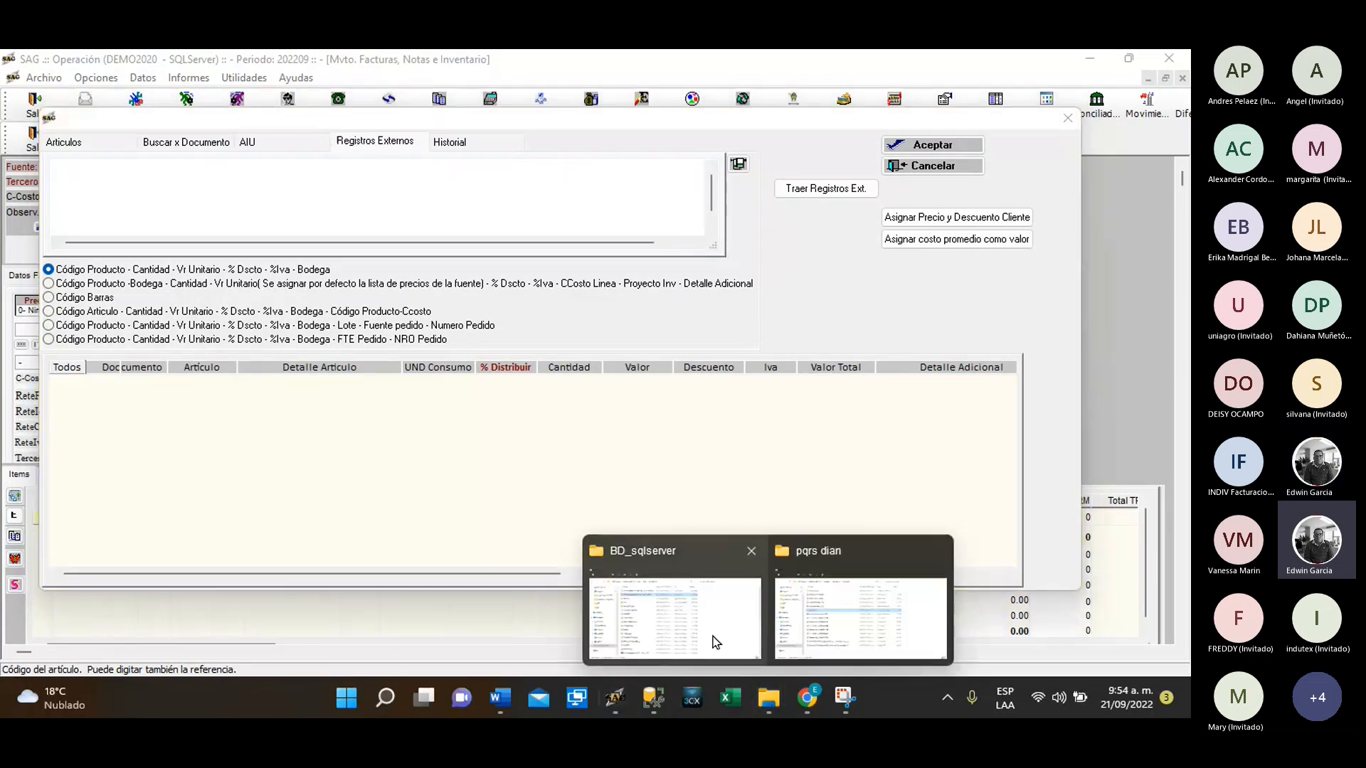
click(711, 641)
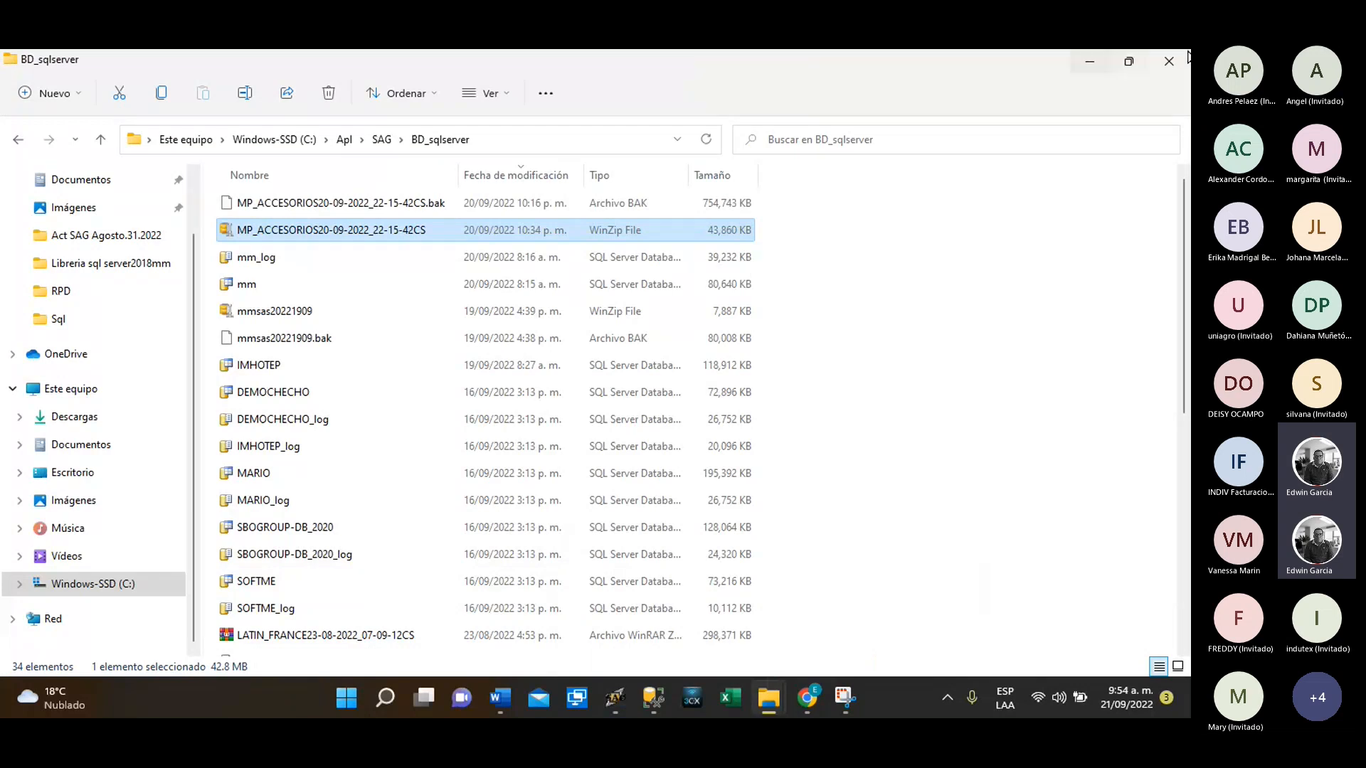
click(1170, 59)
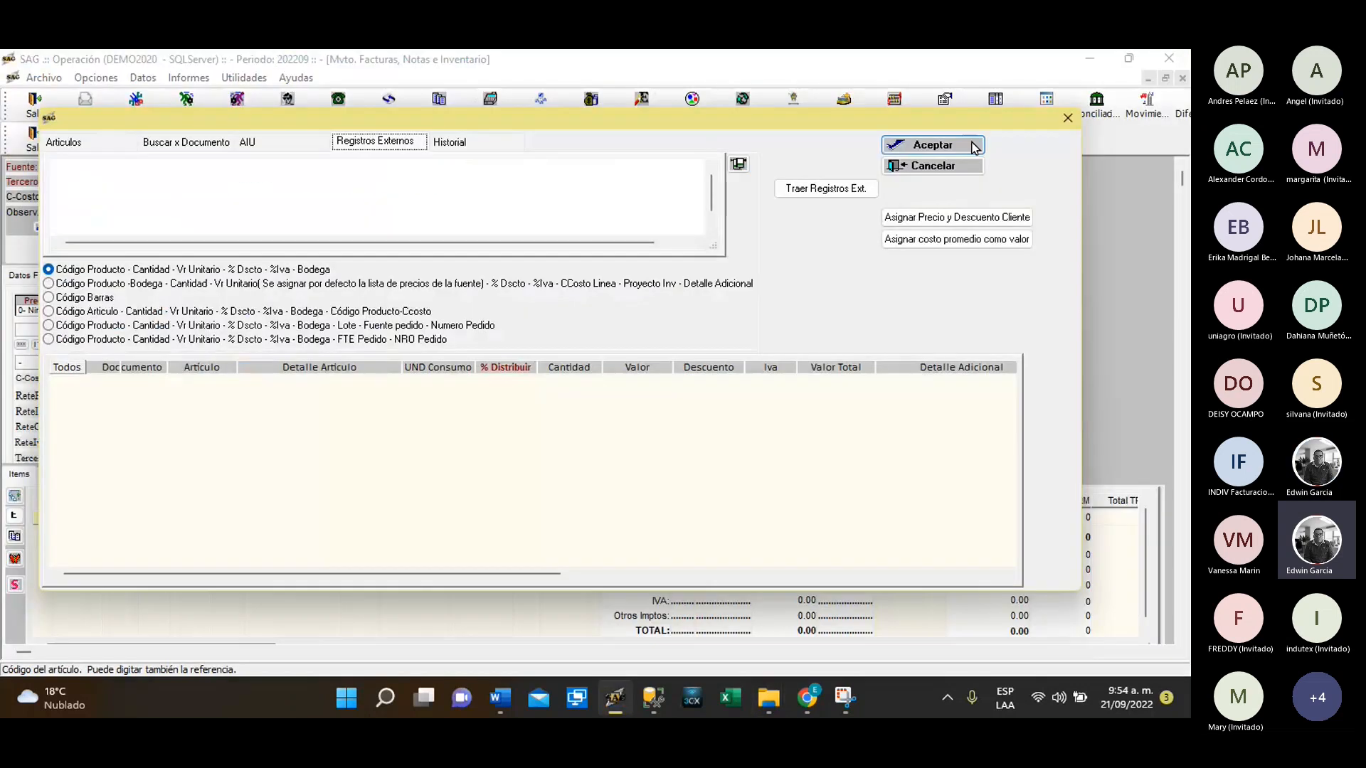
Cancel the article selection window and minimize SAG to return to the Word document
click(950, 173)
click(1089, 57)
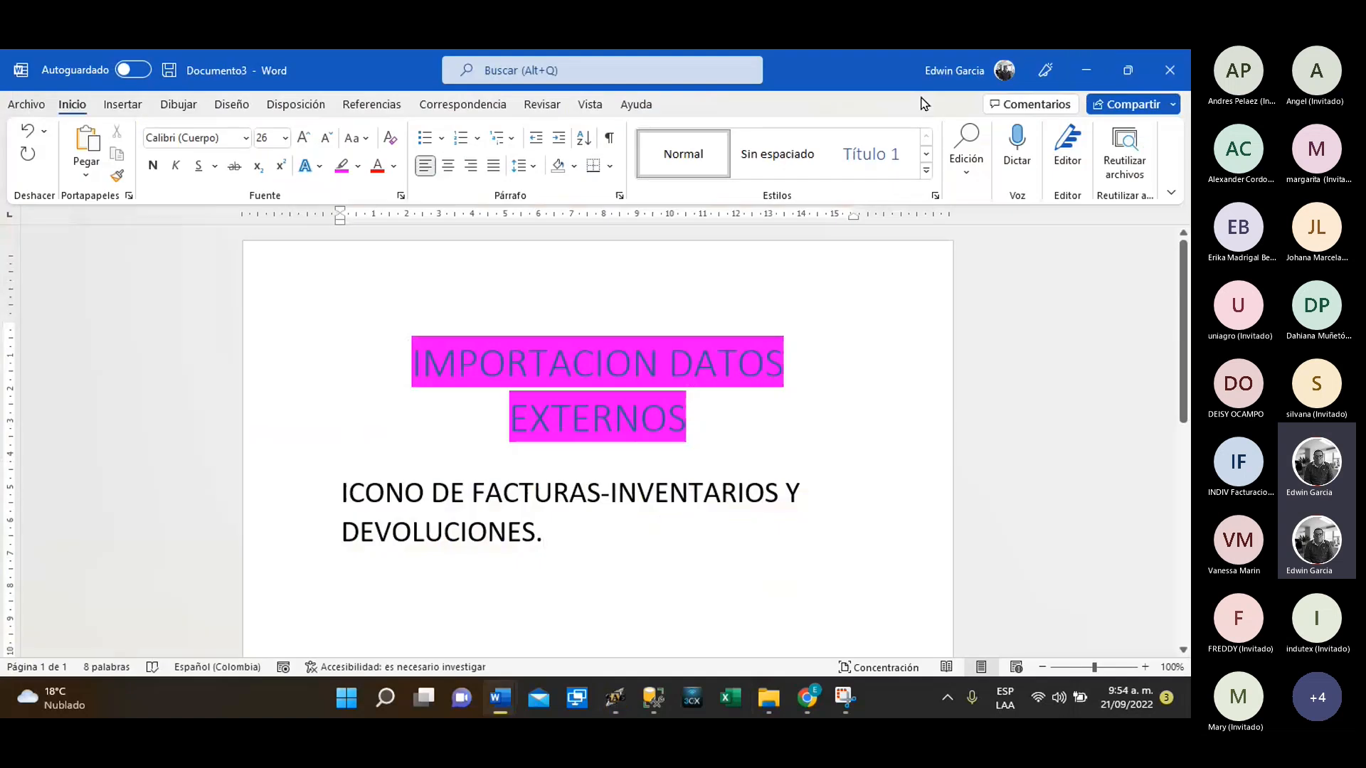
Switch to the Excel workbook IMPORTACION REGISTRO EXTERNO and fill the header cells A1:F1 with yellow
click(1087, 66)
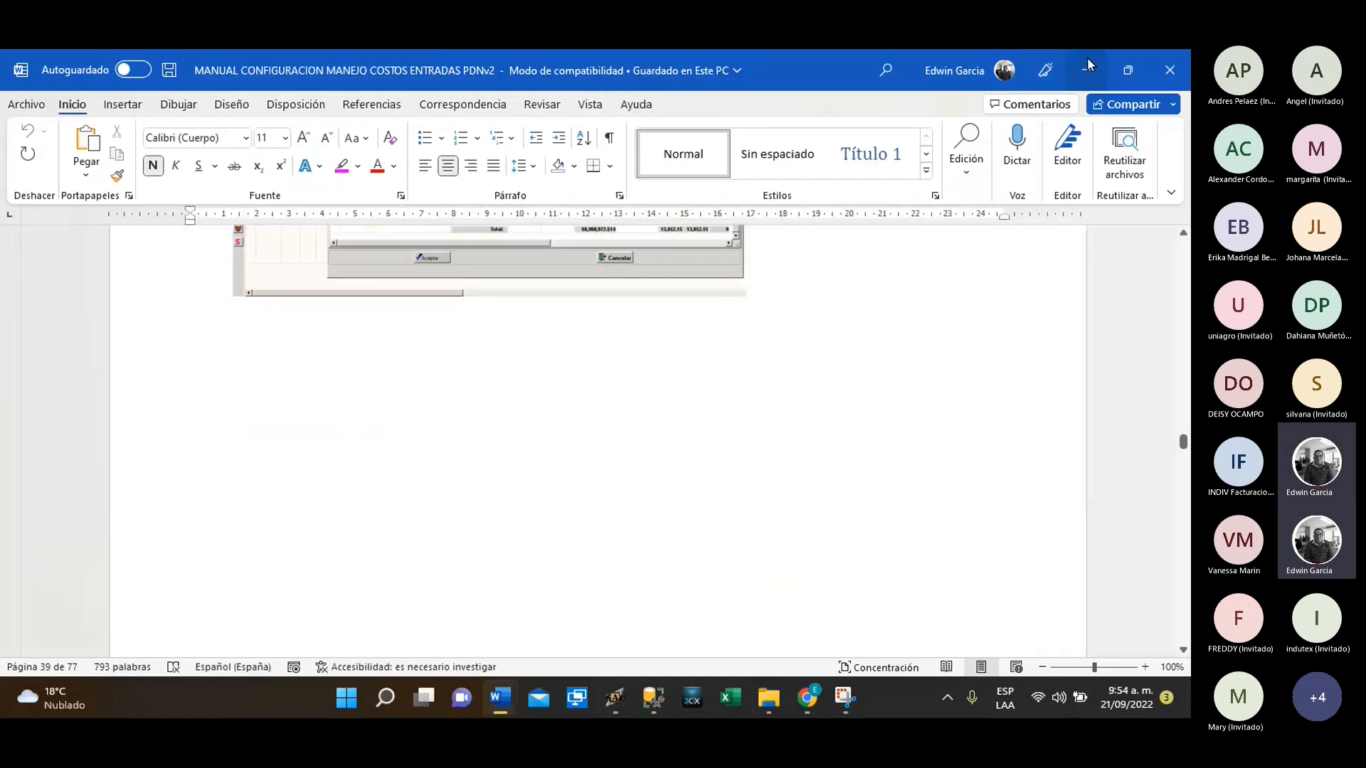
click(1087, 57)
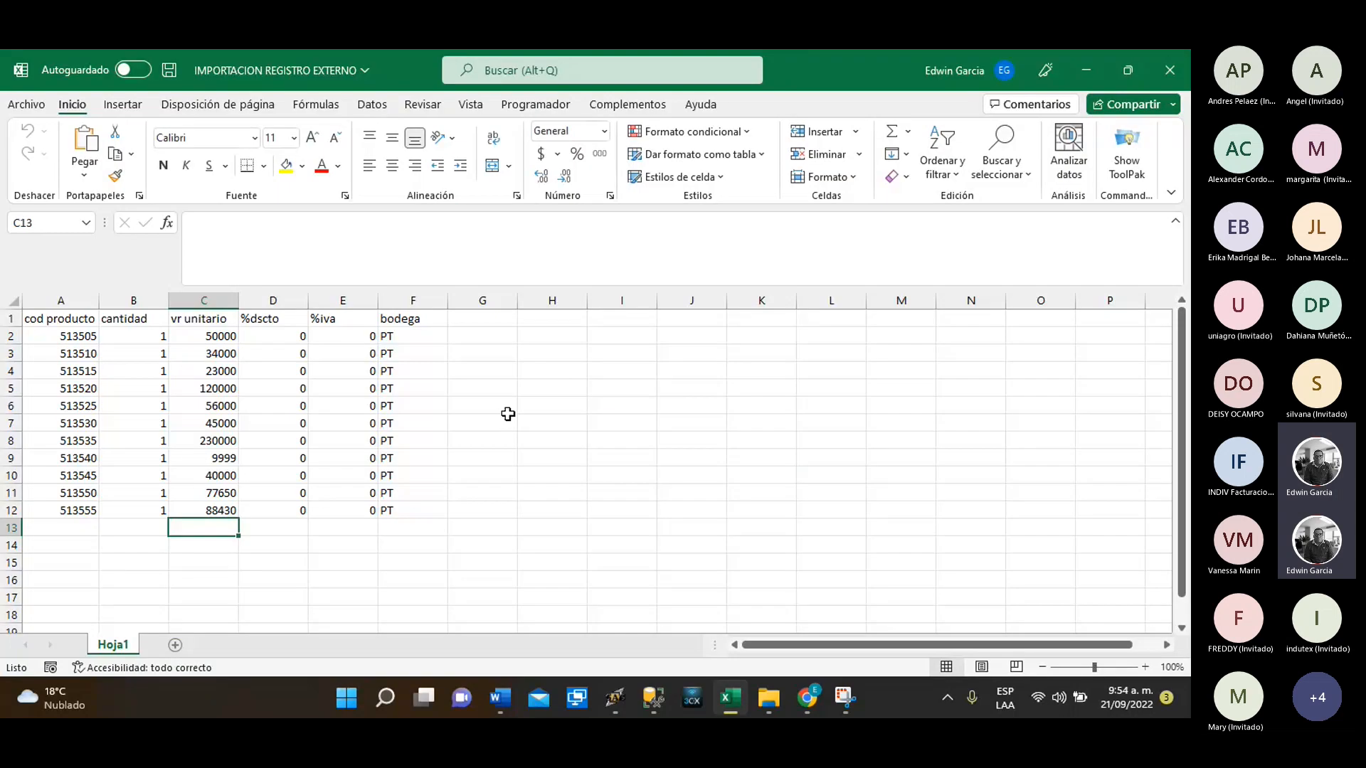
drag(37, 318, 413, 318)
click(287, 165)
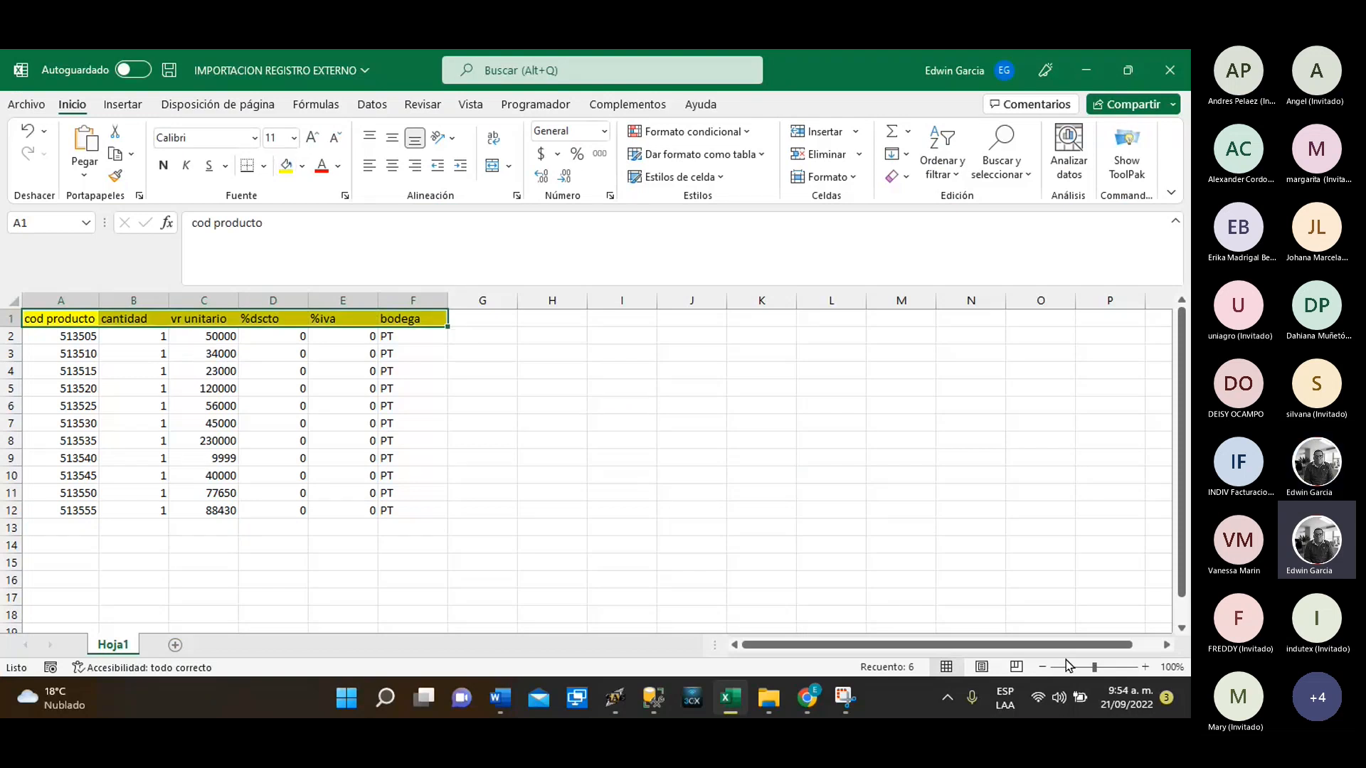
drag(1095, 668, 1103, 668)
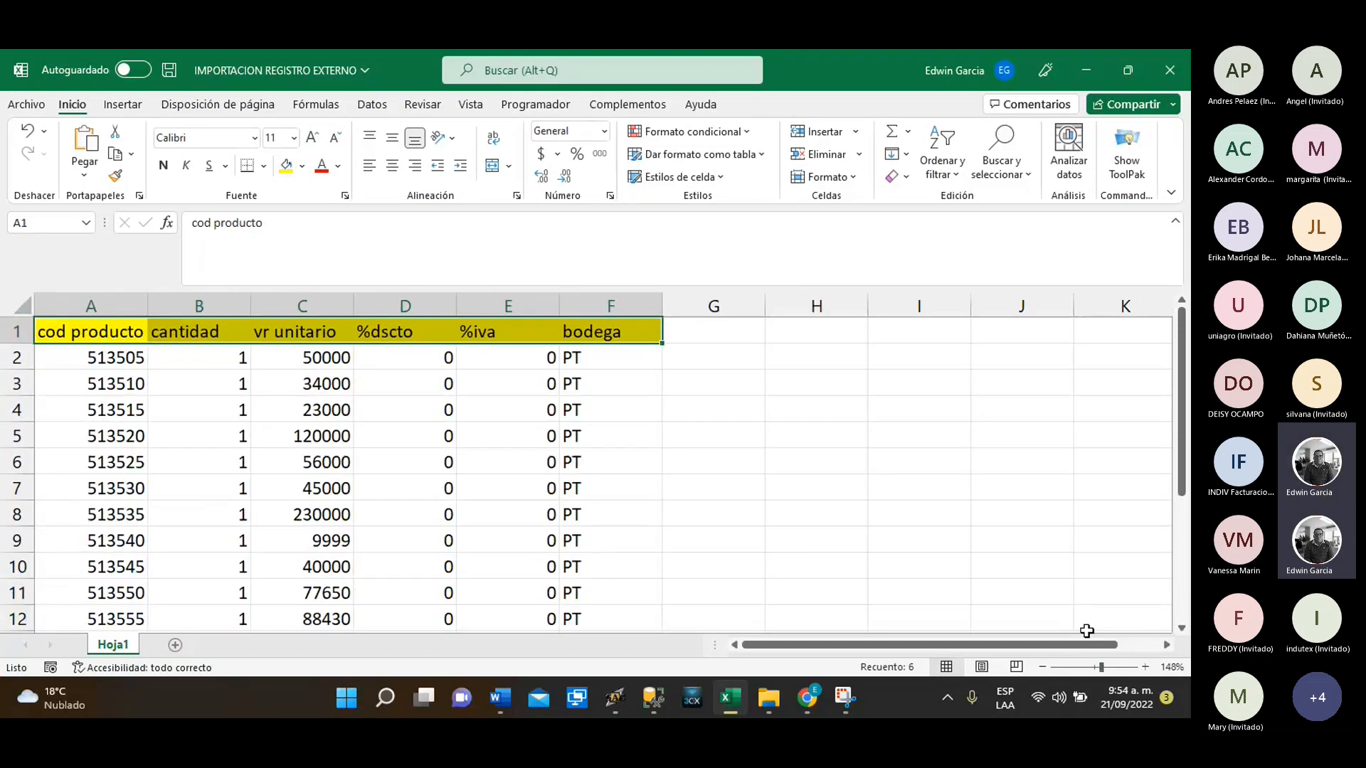
Change the header in A1 to "cod producto/ARTICULO" and fit column A's width to the text
scroll(875, 463, down, 1)
scroll(876, 461, up, 1)
click(100, 324)
click(309, 226)
text(/ARTIU)
key(BackSpace)
text(CI)
key(BackSpace)
text(ULO)
key(Return)
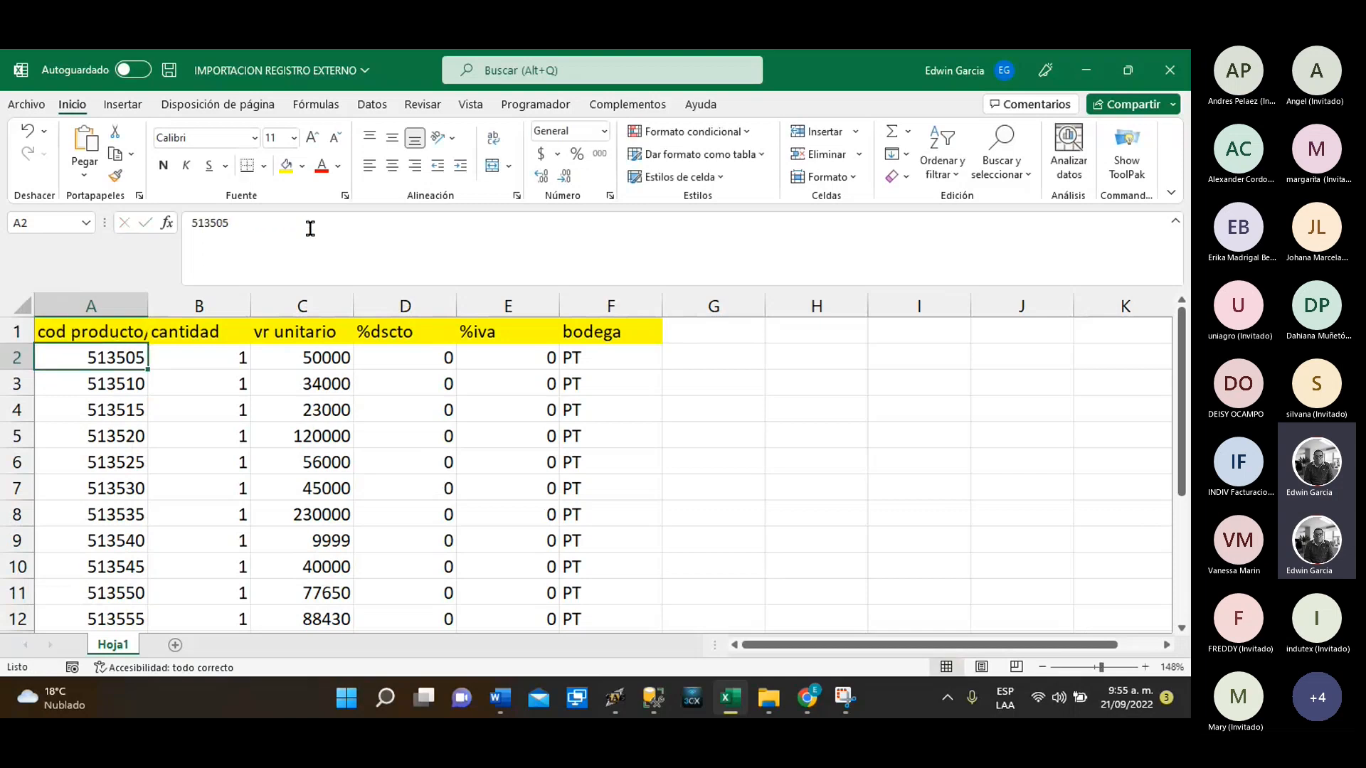
double_click(148, 306)
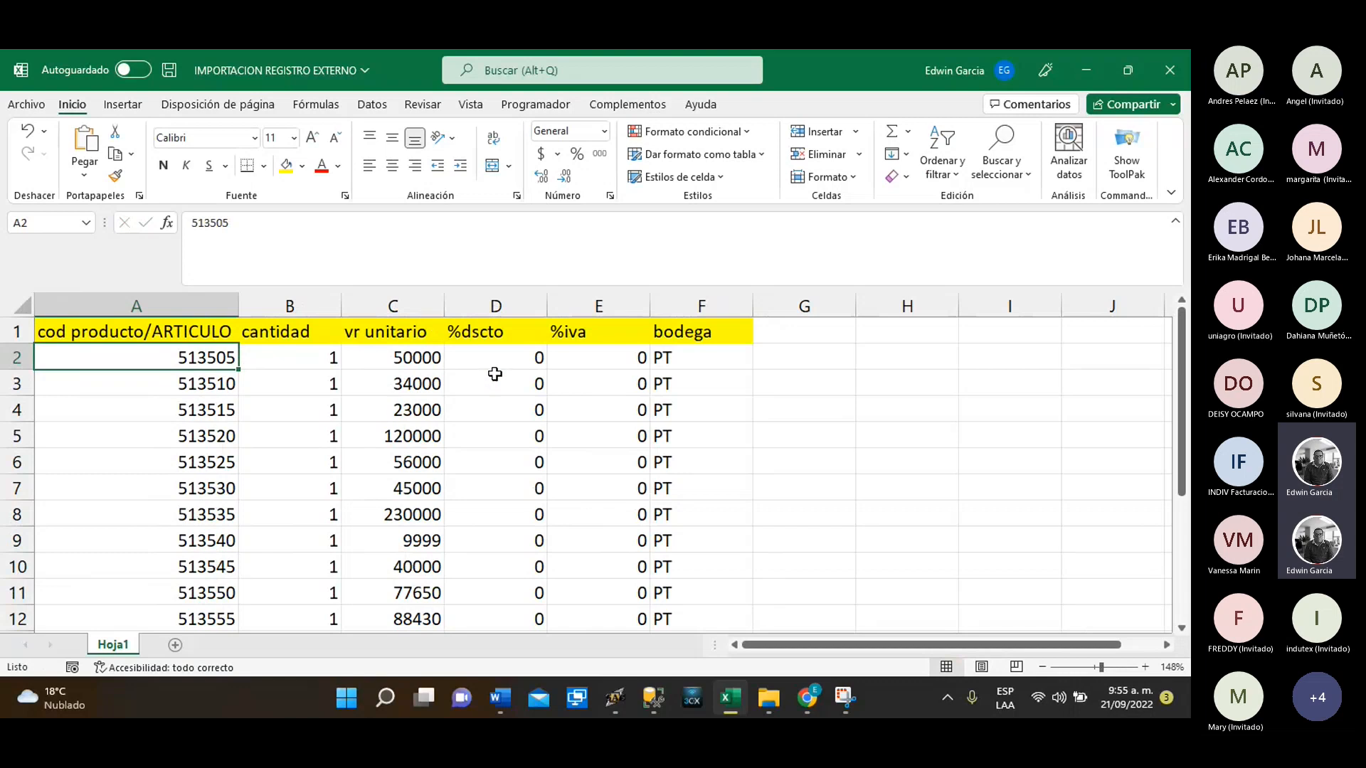
Enter the sample warehouse code 01 in cell G2, beside the bodega column
scroll(495, 373, down, 4)
scroll(496, 374, up, 4)
scroll(605, 343, down, 2)
scroll(605, 342, up, 2)
click(808, 357)
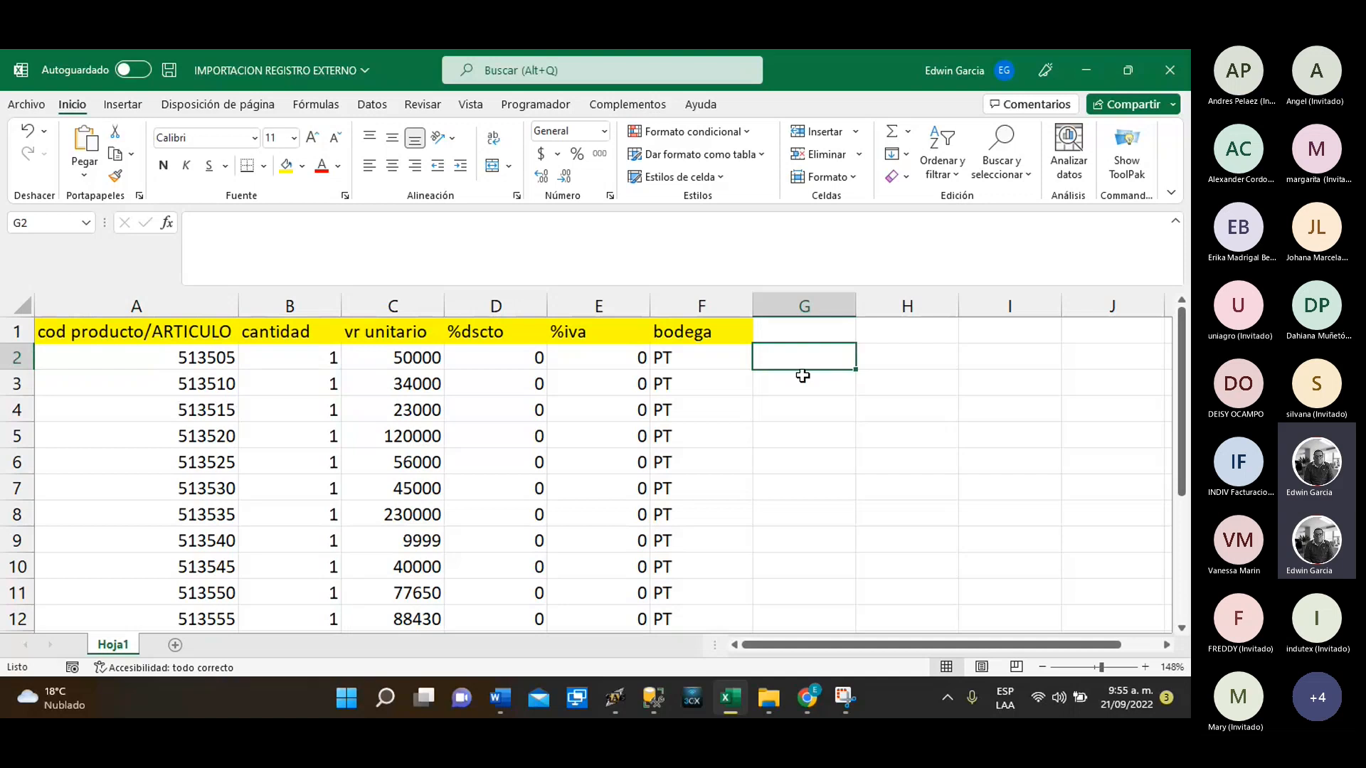
text(01)
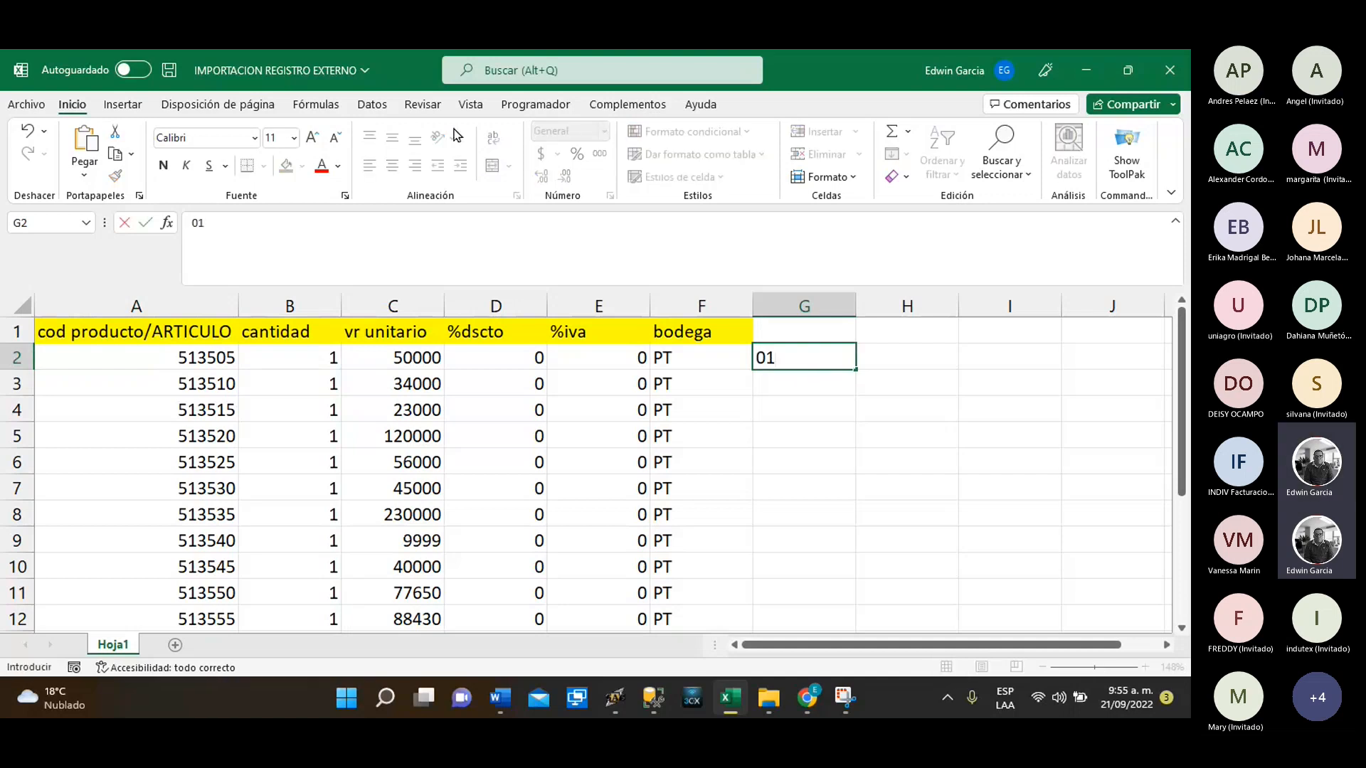
key(Return)
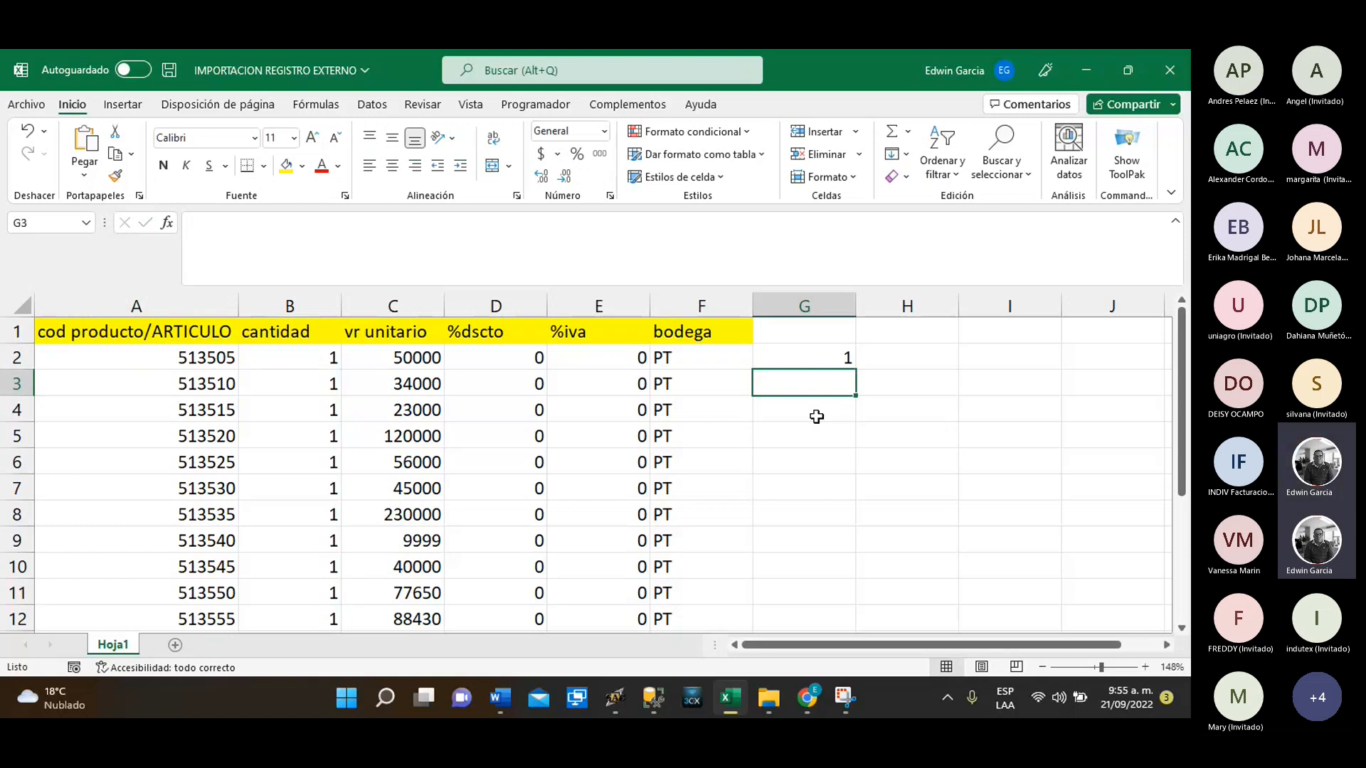
Format column G as text and enter 01 again in cell G2
click(812, 305)
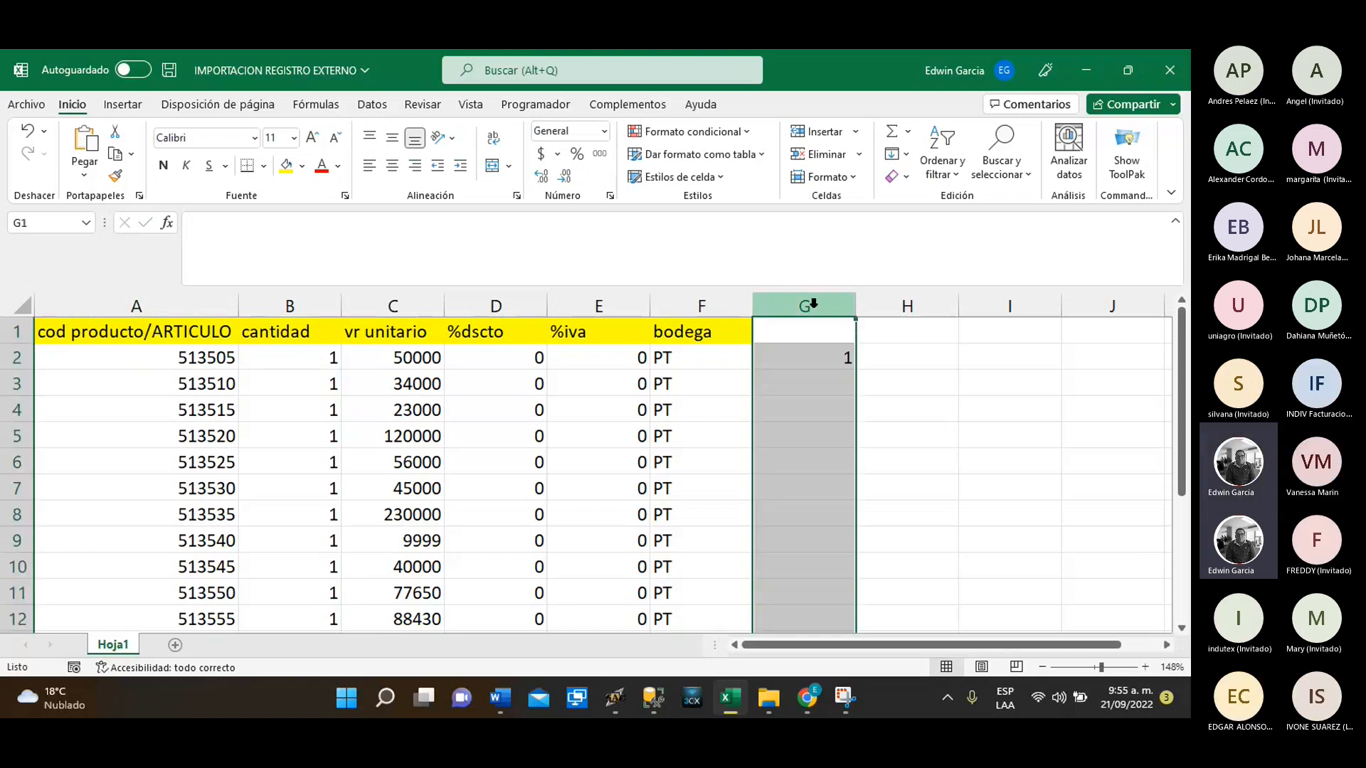
click(603, 131)
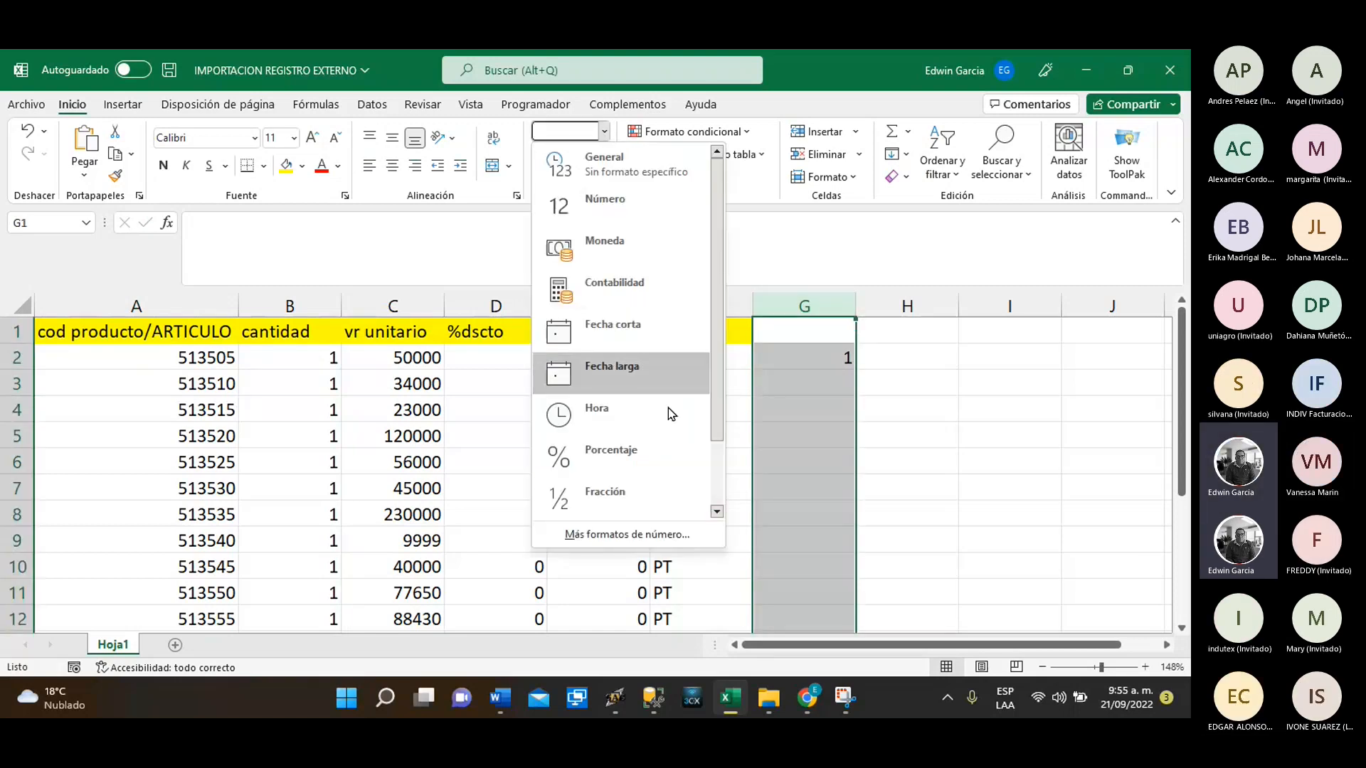
scroll(672, 445, down, 2)
click(604, 497)
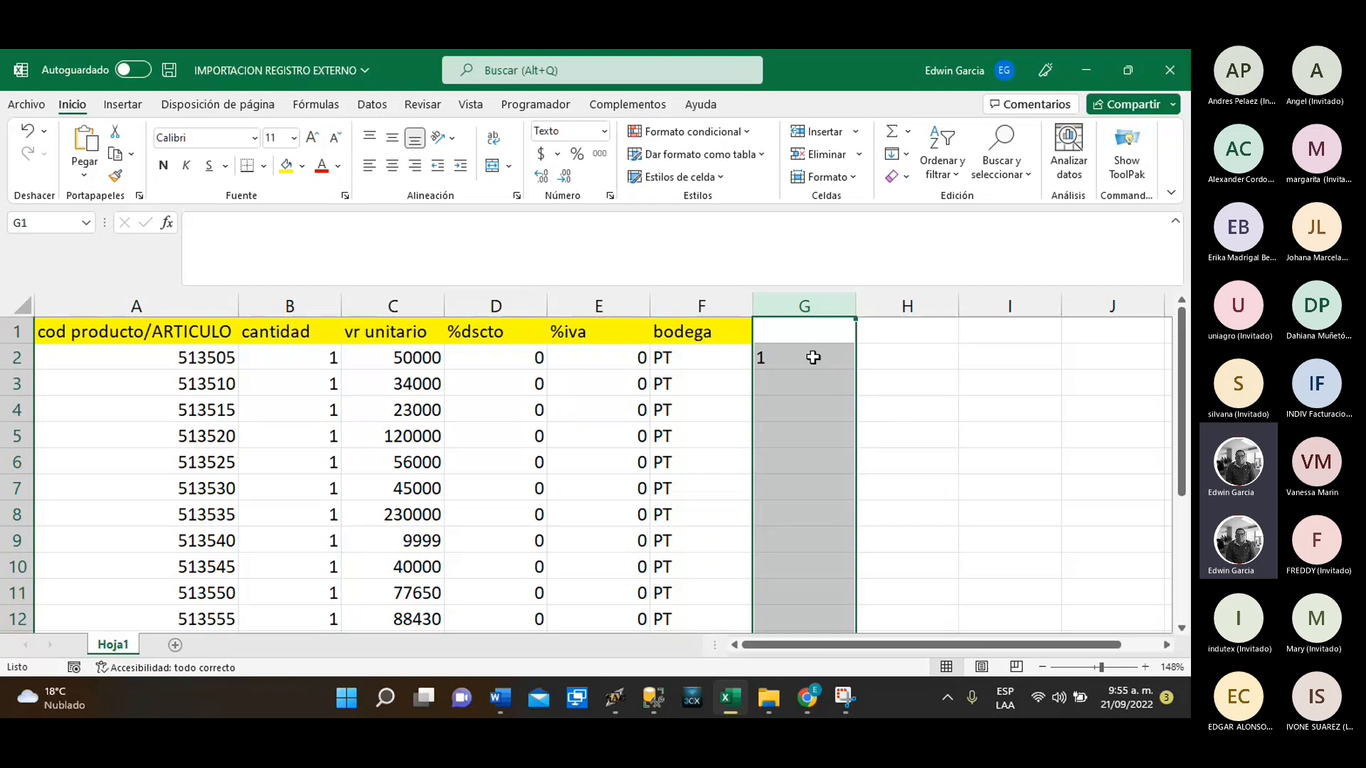
click(814, 357)
text(01)
key(Return)
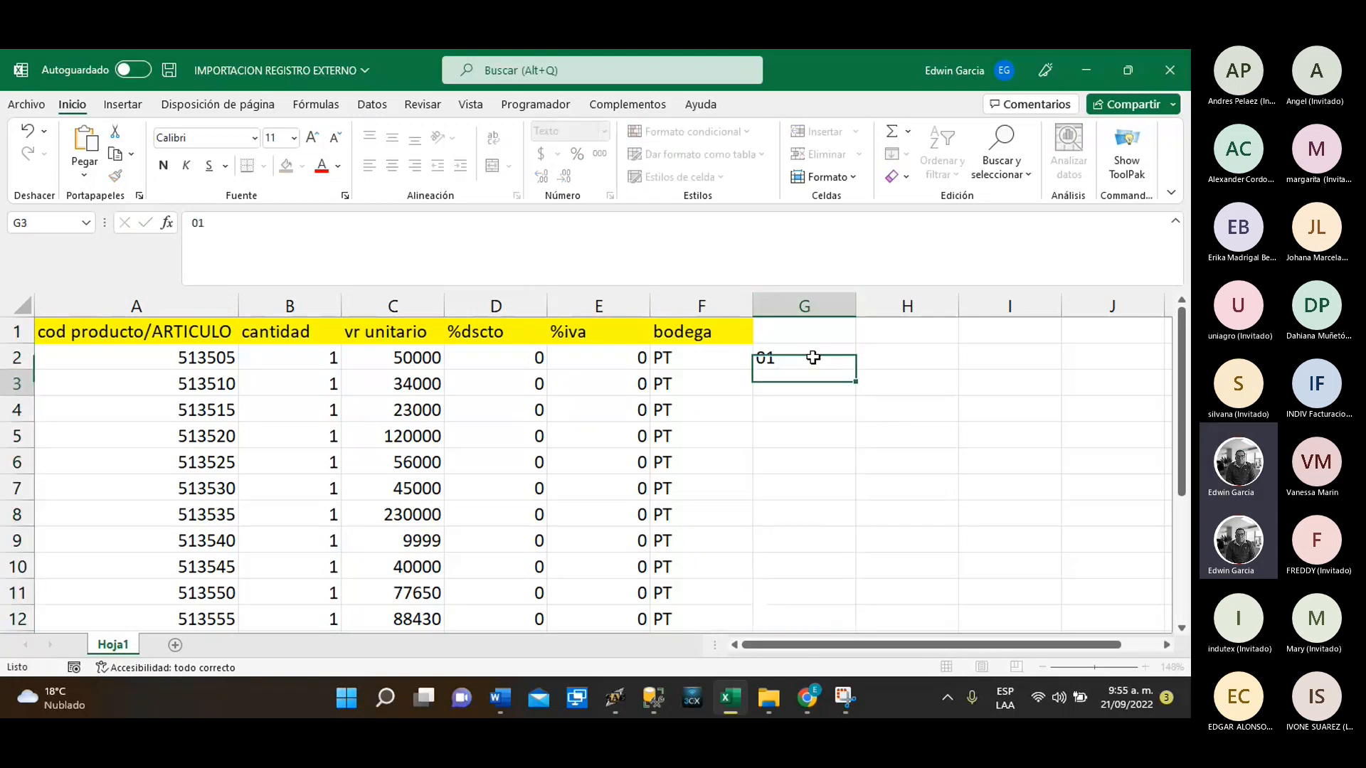
Fill the code in G2 down column G to row 12
click(812, 357)
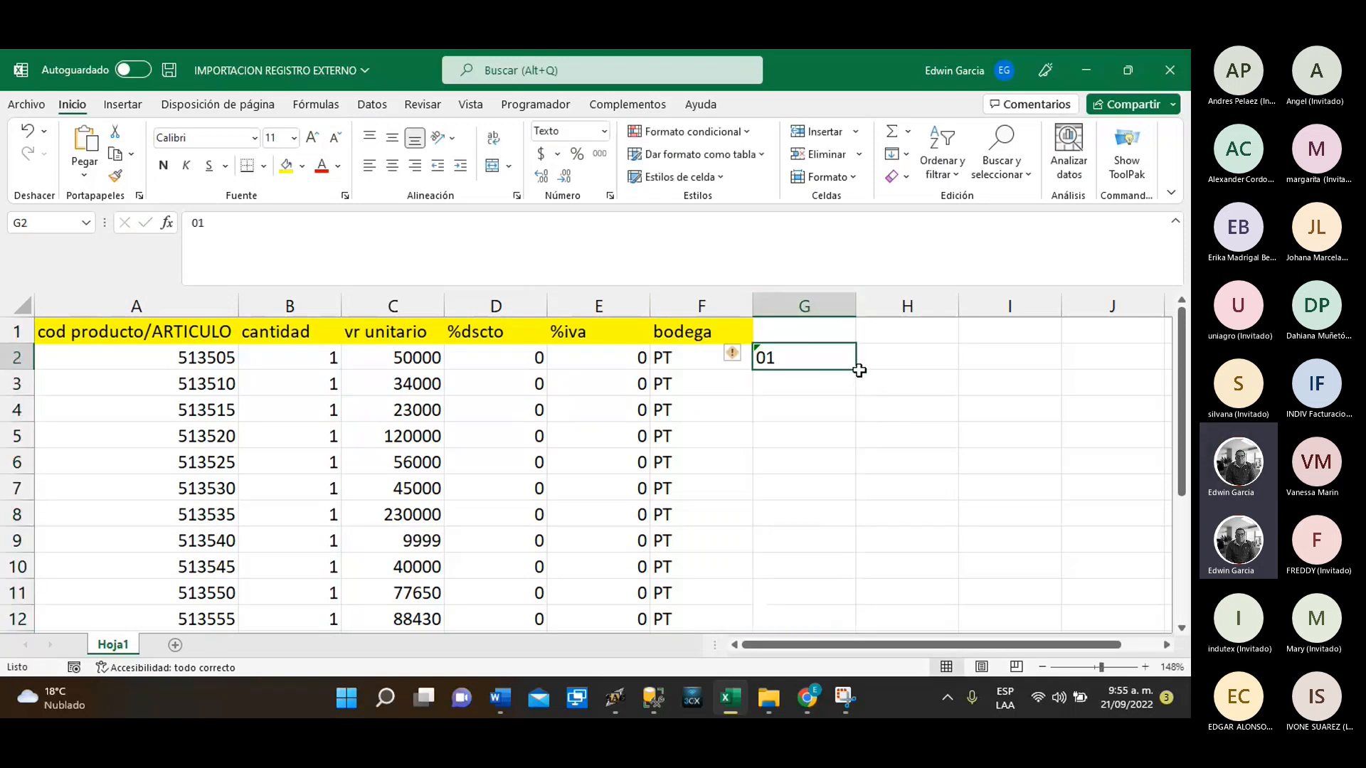
drag(857, 368, 850, 554)
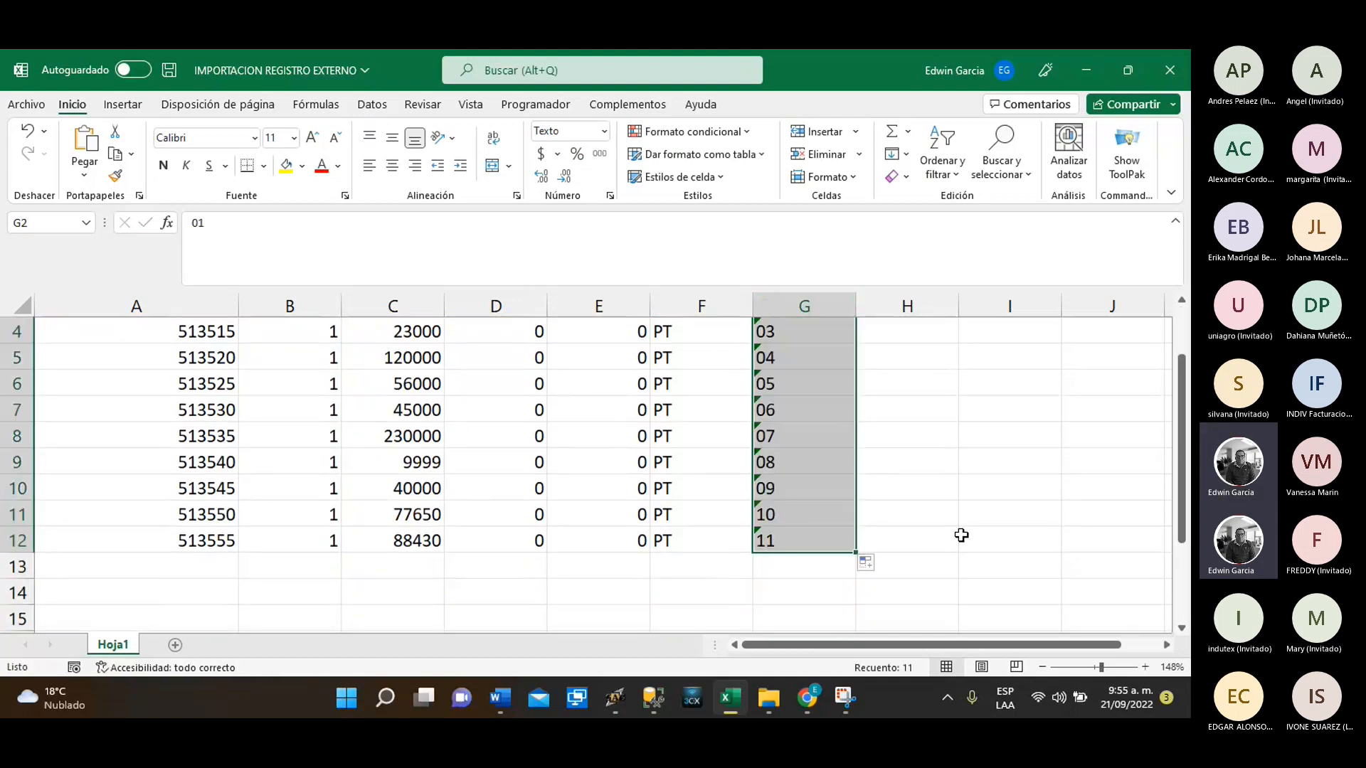
scroll(961, 535, up, 1)
Set G3 to 01 and fill the G2:G3 pair down to row 12
click(823, 385)
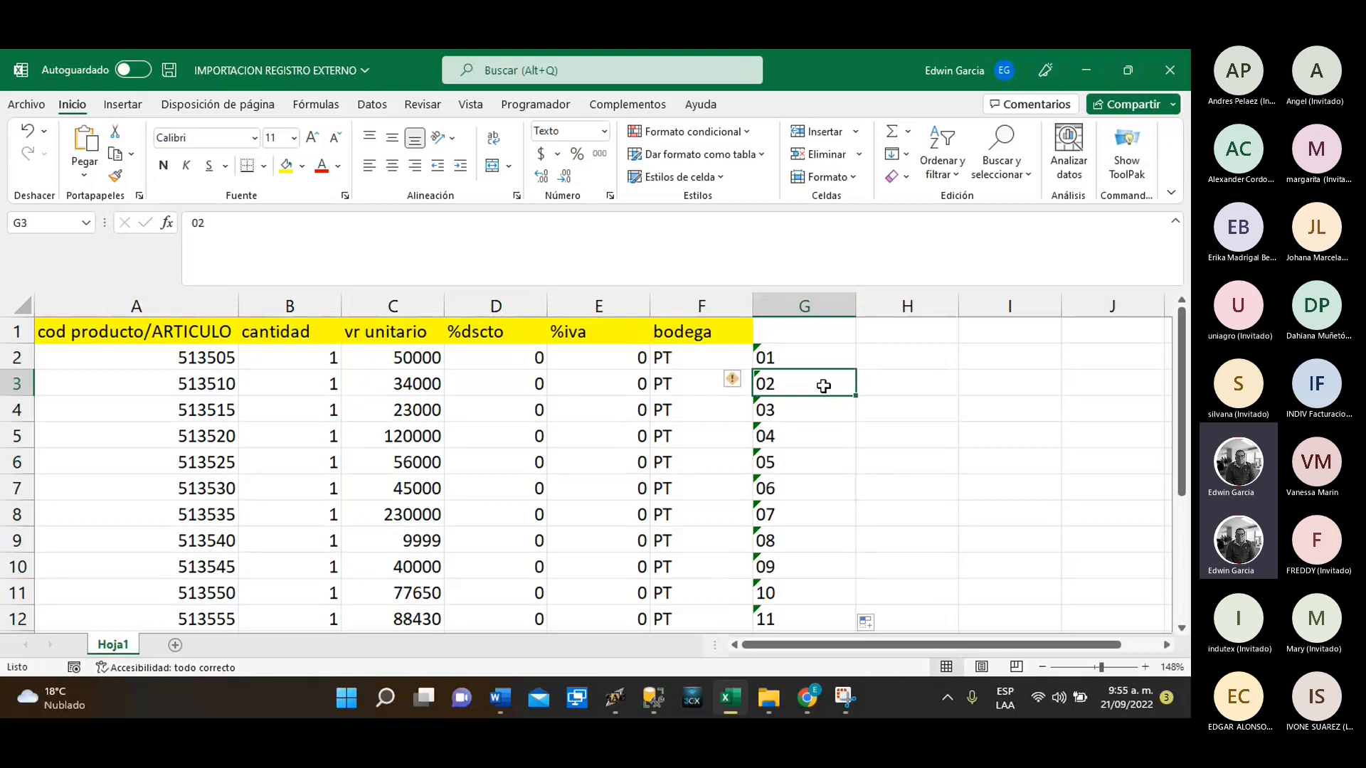
text(01)
key(Return)
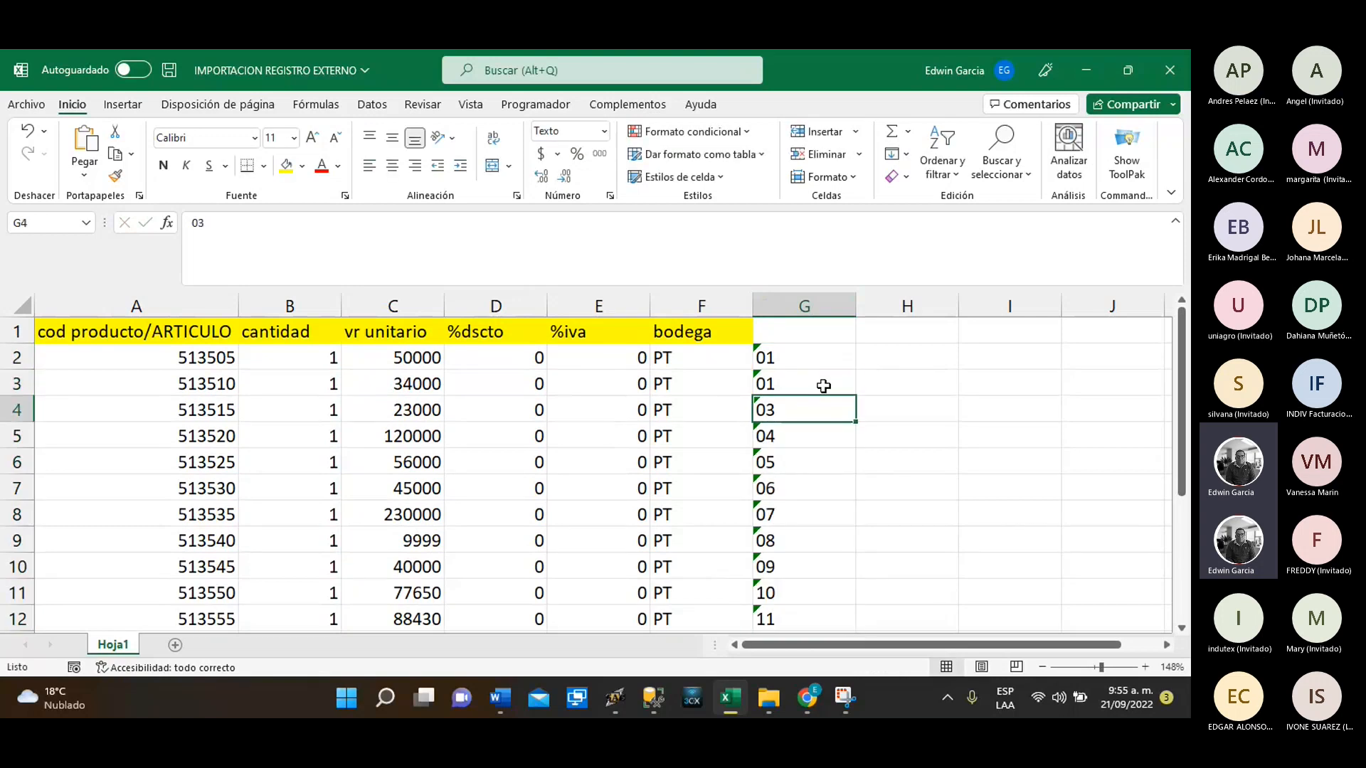
drag(805, 352, 858, 397)
double_click(859, 397)
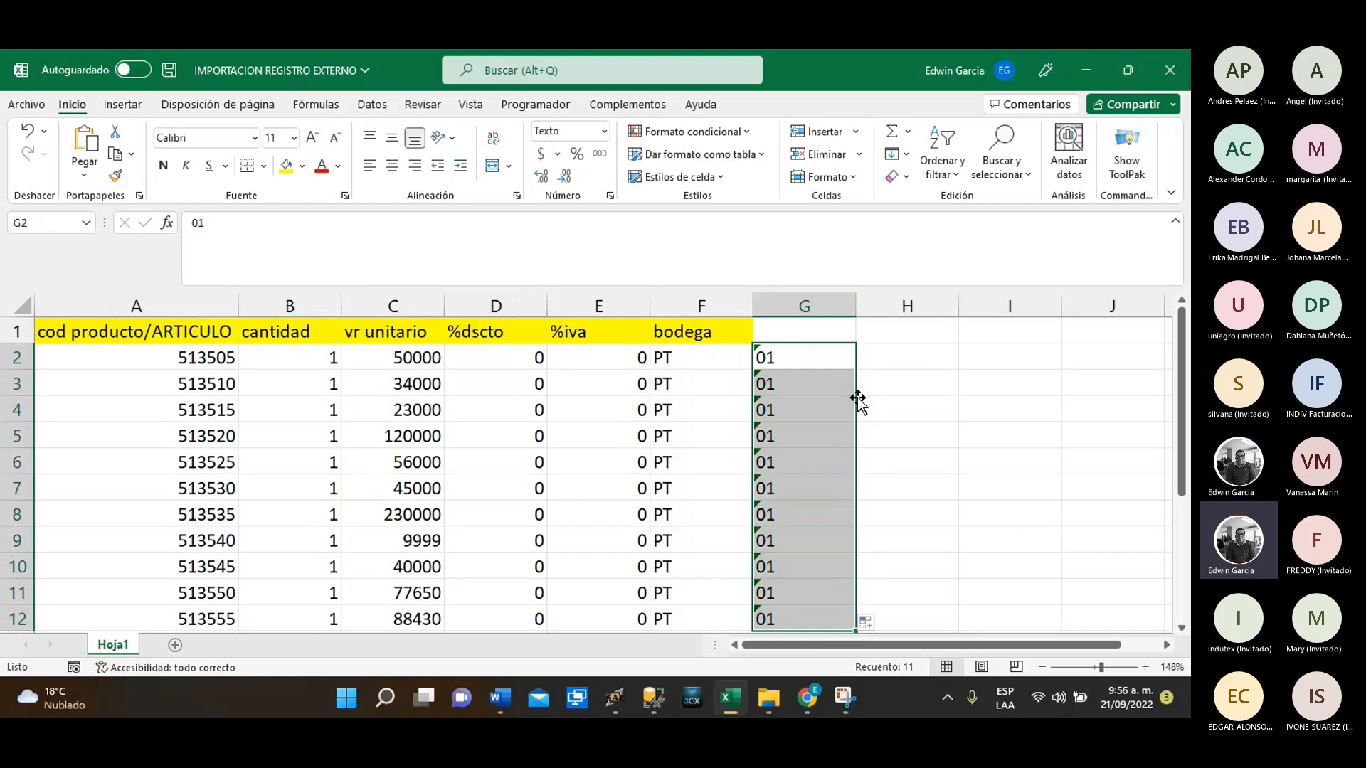
click(926, 444)
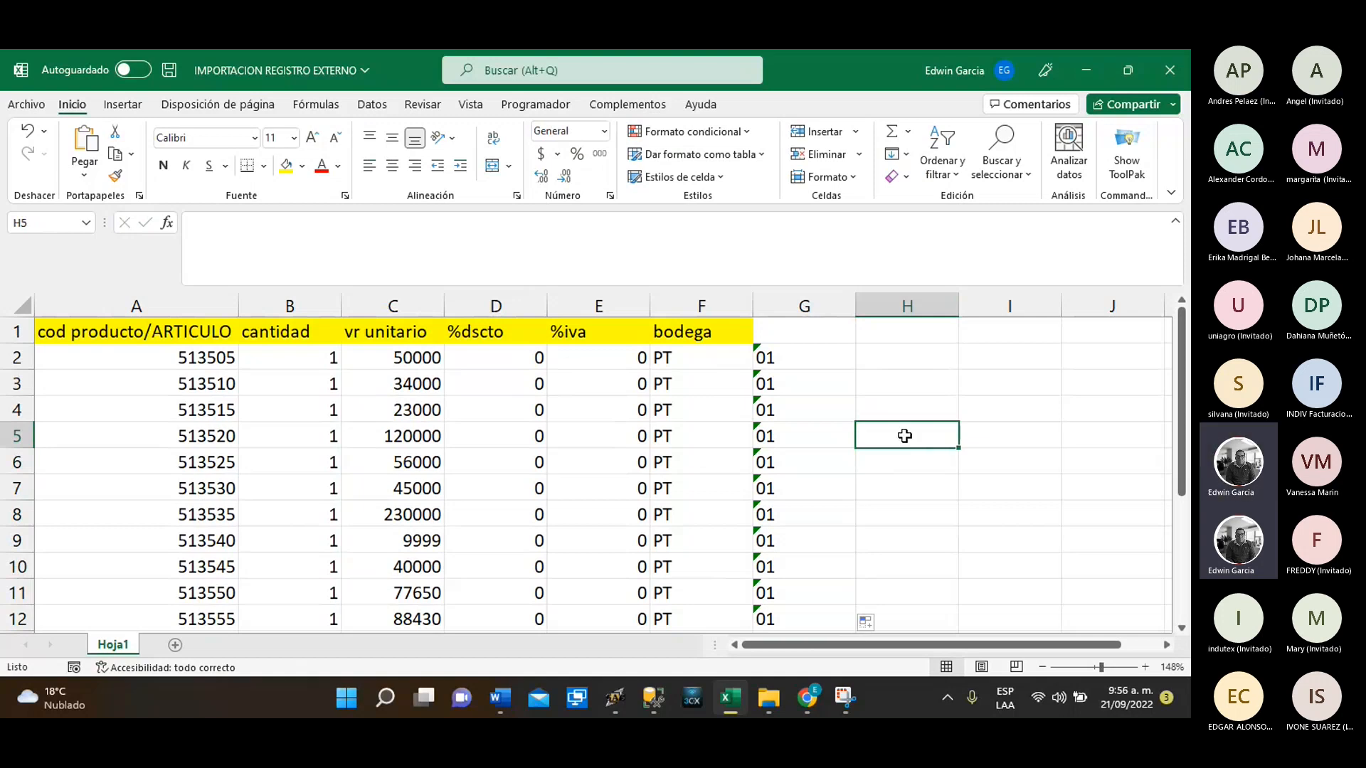
Delete column G with its sample warehouse codes from the sheet
drag(814, 356, 830, 570)
scroll(860, 456, up, 1)
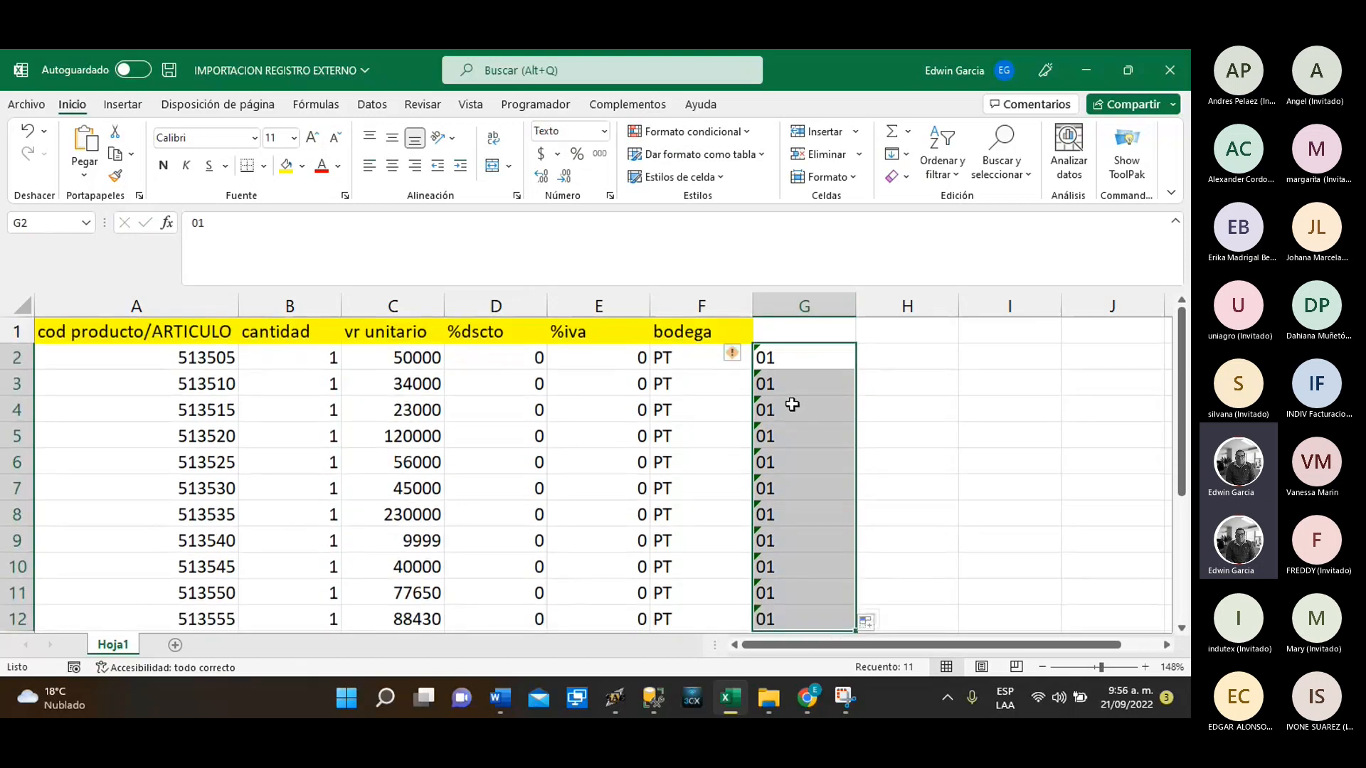
mouse_move(737, 364)
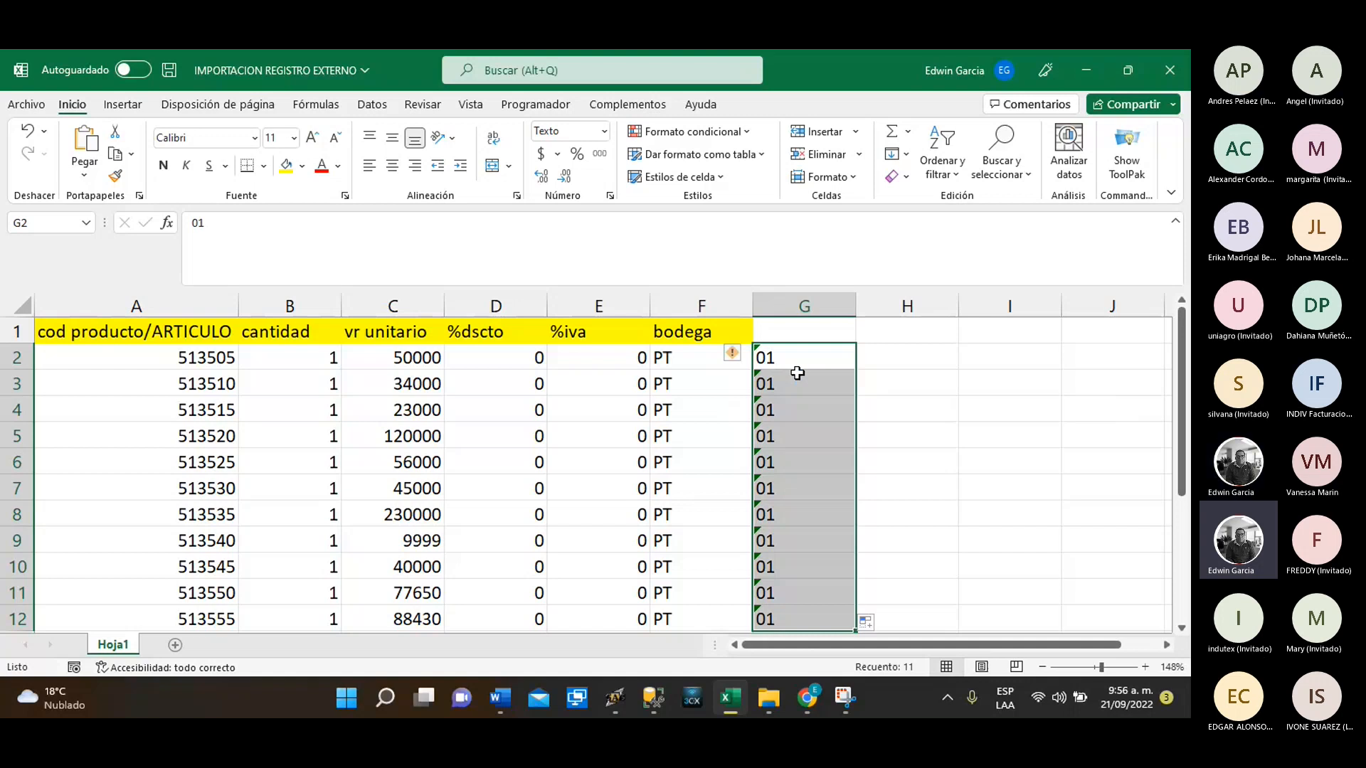
click(1003, 461)
click(815, 311)
right_click(814, 310)
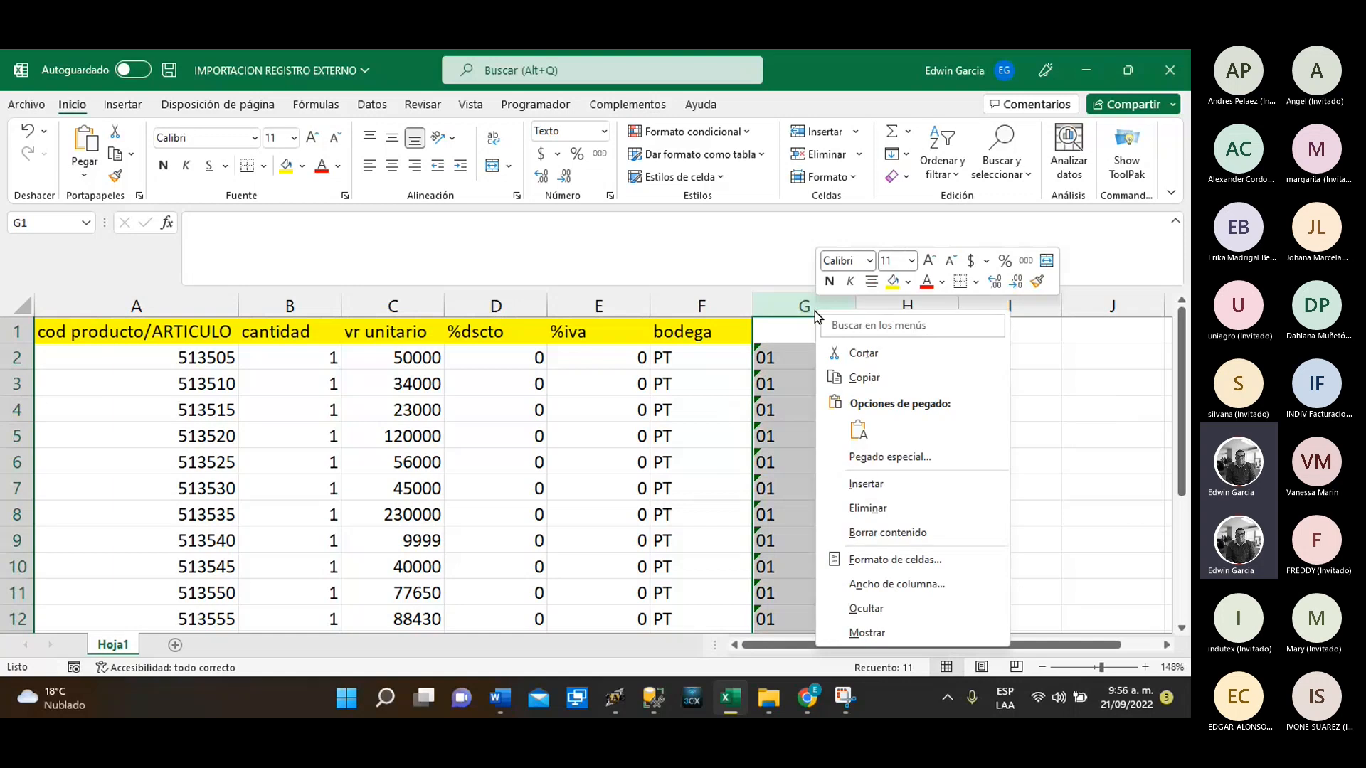
click(882, 509)
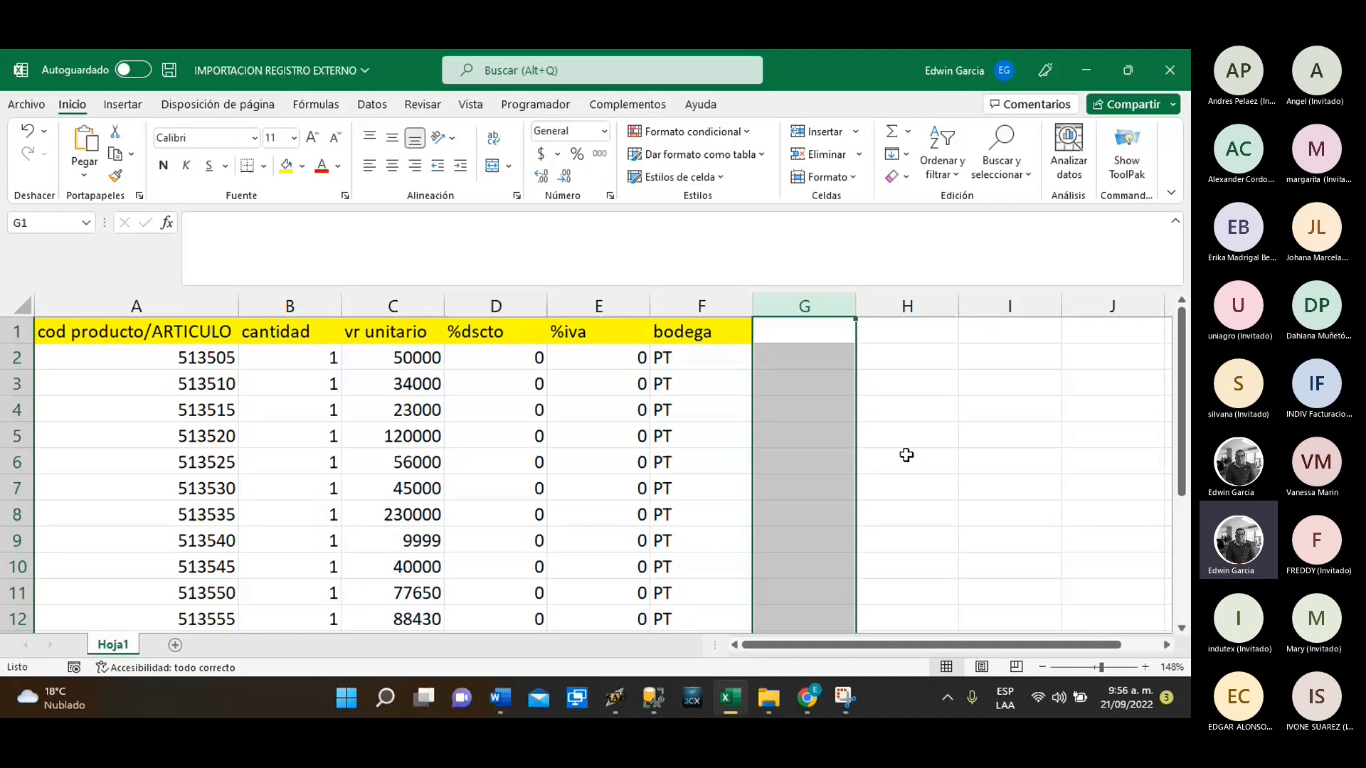
Examine the product rows and the column order of the import table
scroll(906, 455, down, 2)
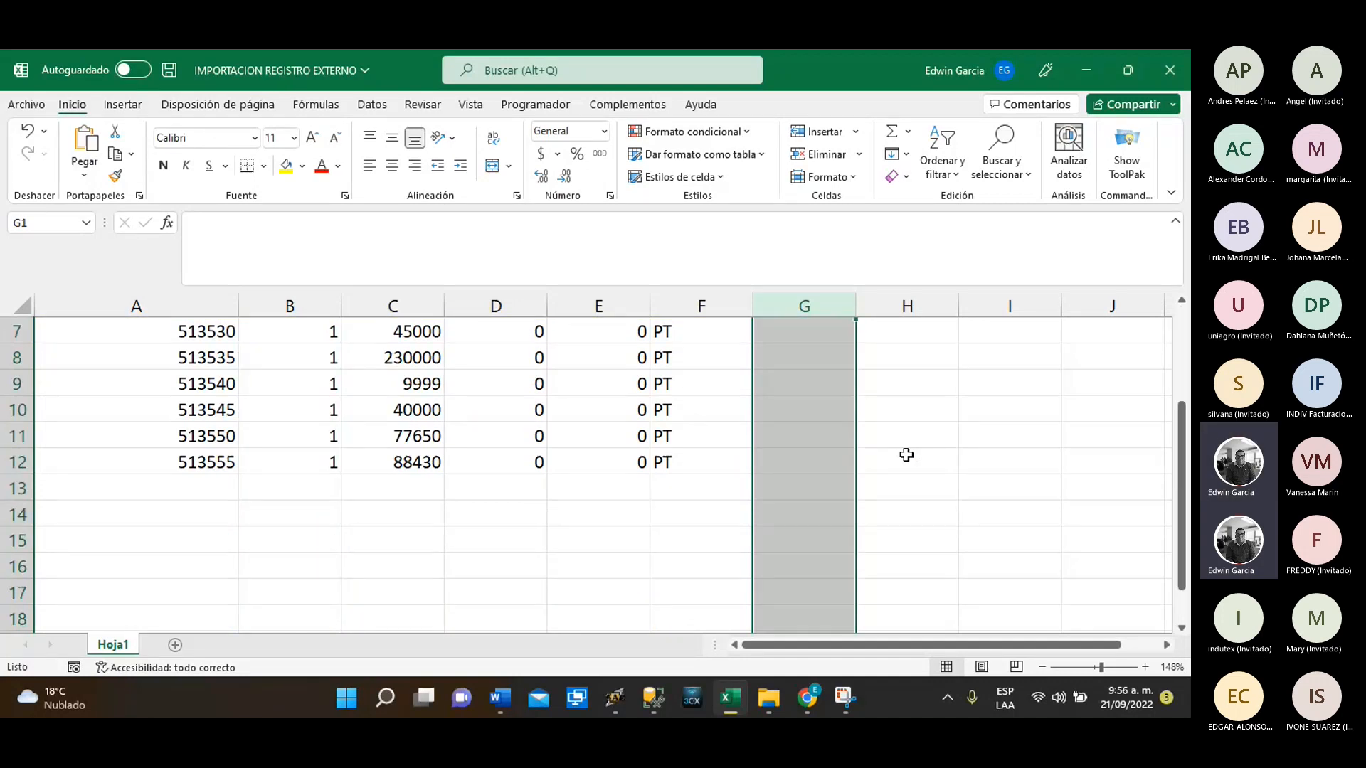
scroll(907, 455, up, 2)
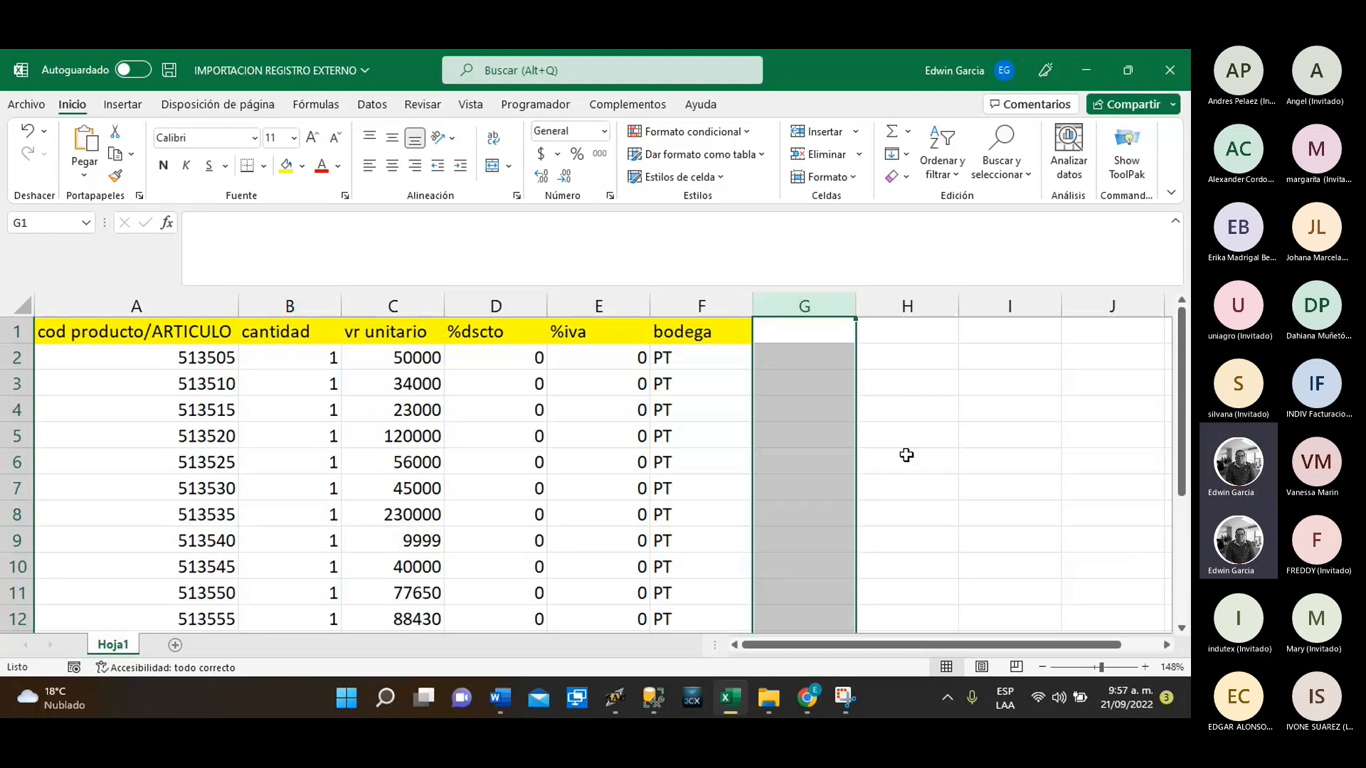
scroll(906, 456, down, 1)
scroll(909, 456, up, 1)
click(922, 456)
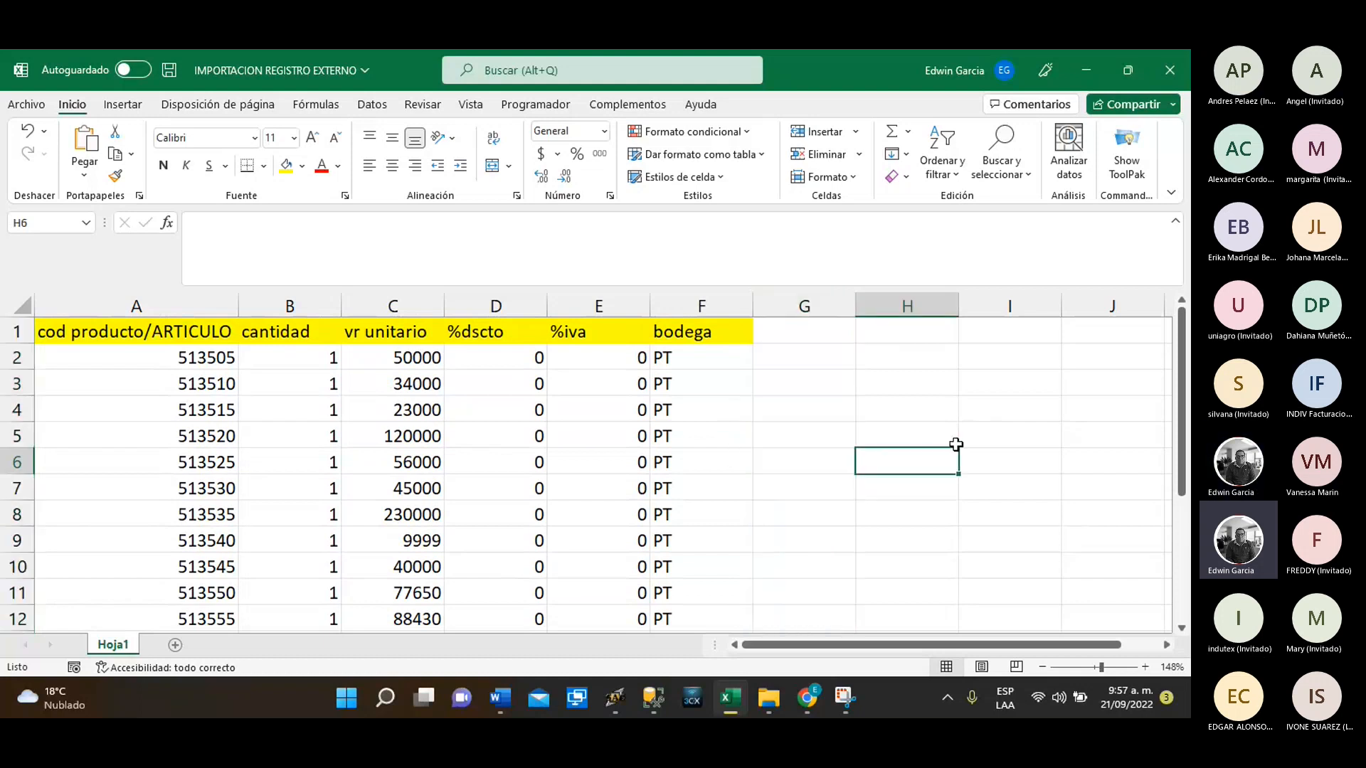
scroll(956, 444, down, 3)
scroll(955, 445, up, 3)
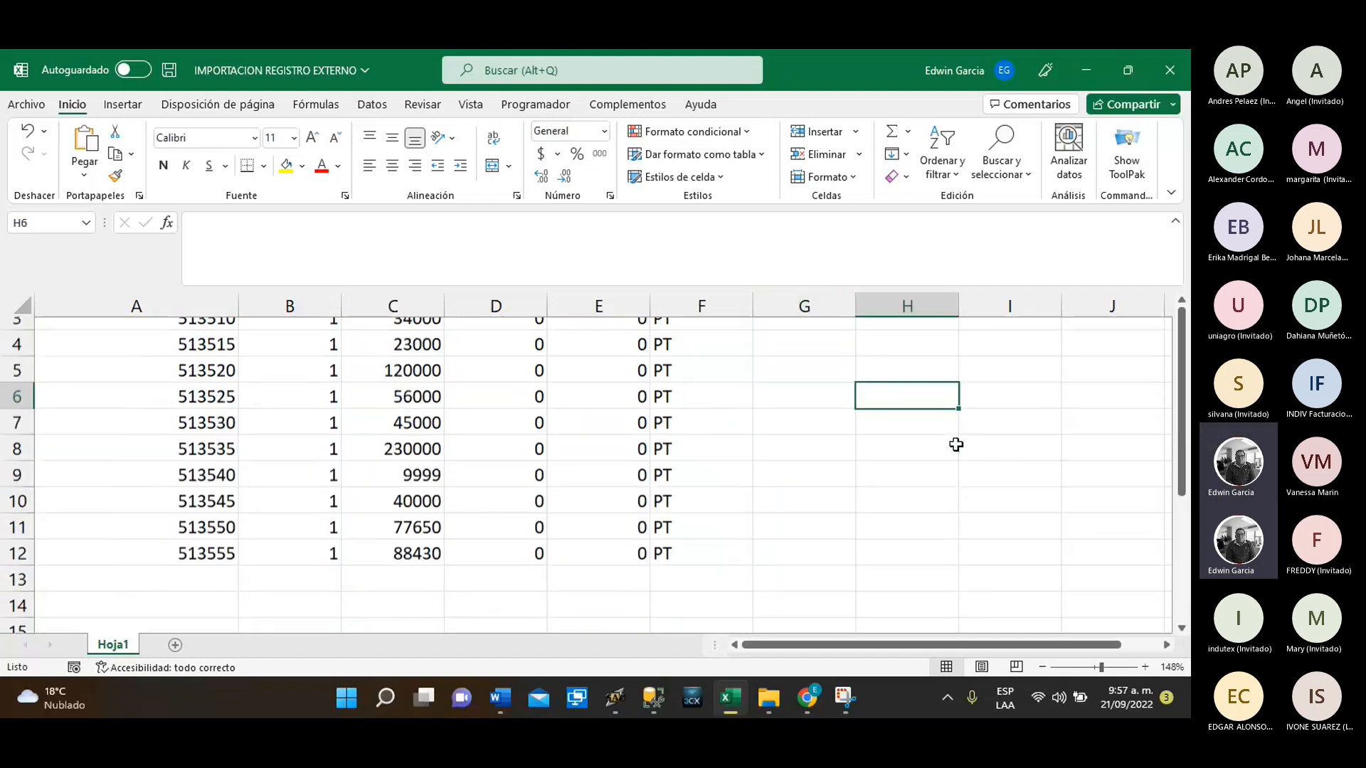
scroll(955, 445, up, 1)
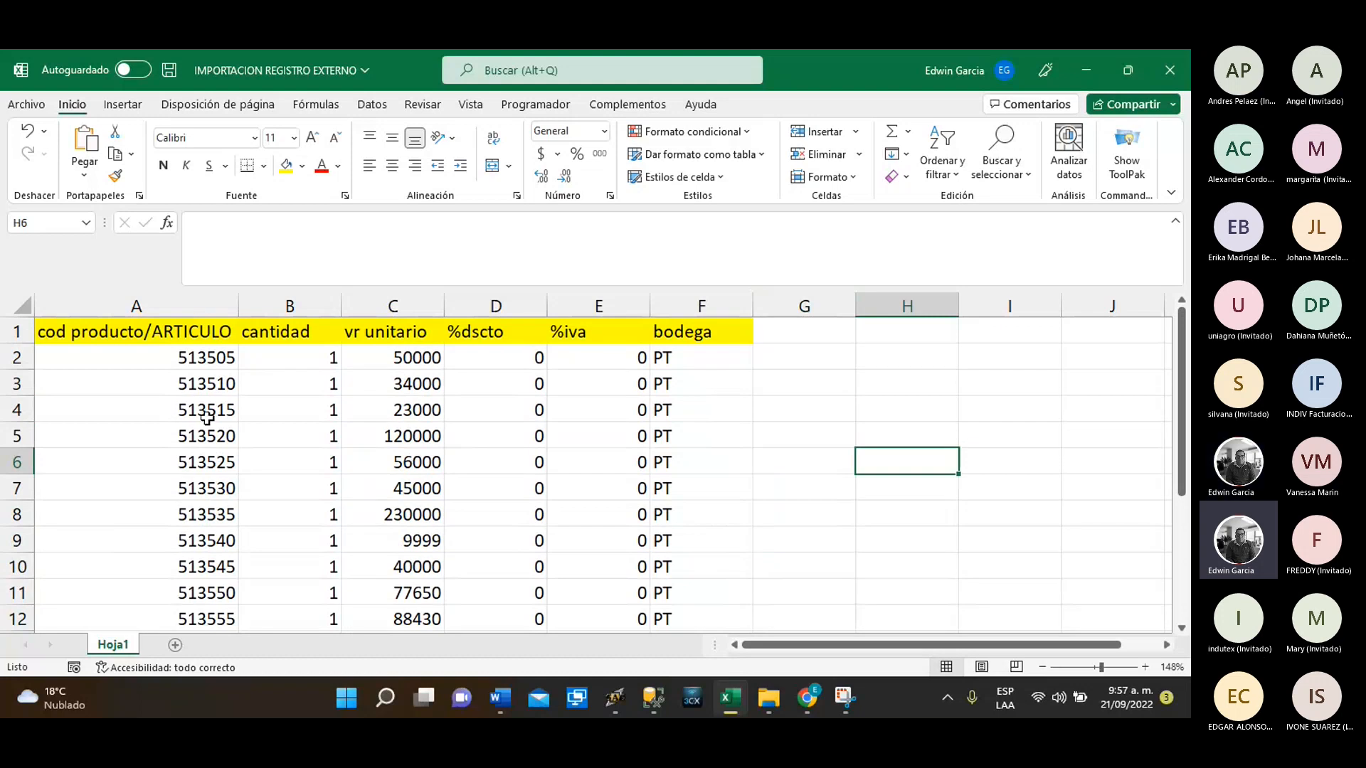
Narrow the product code column and copy the data rows A2:F12 without the headers
drag(237, 307, 155, 307)
scroll(207, 387, down, 4)
scroll(207, 387, up, 4)
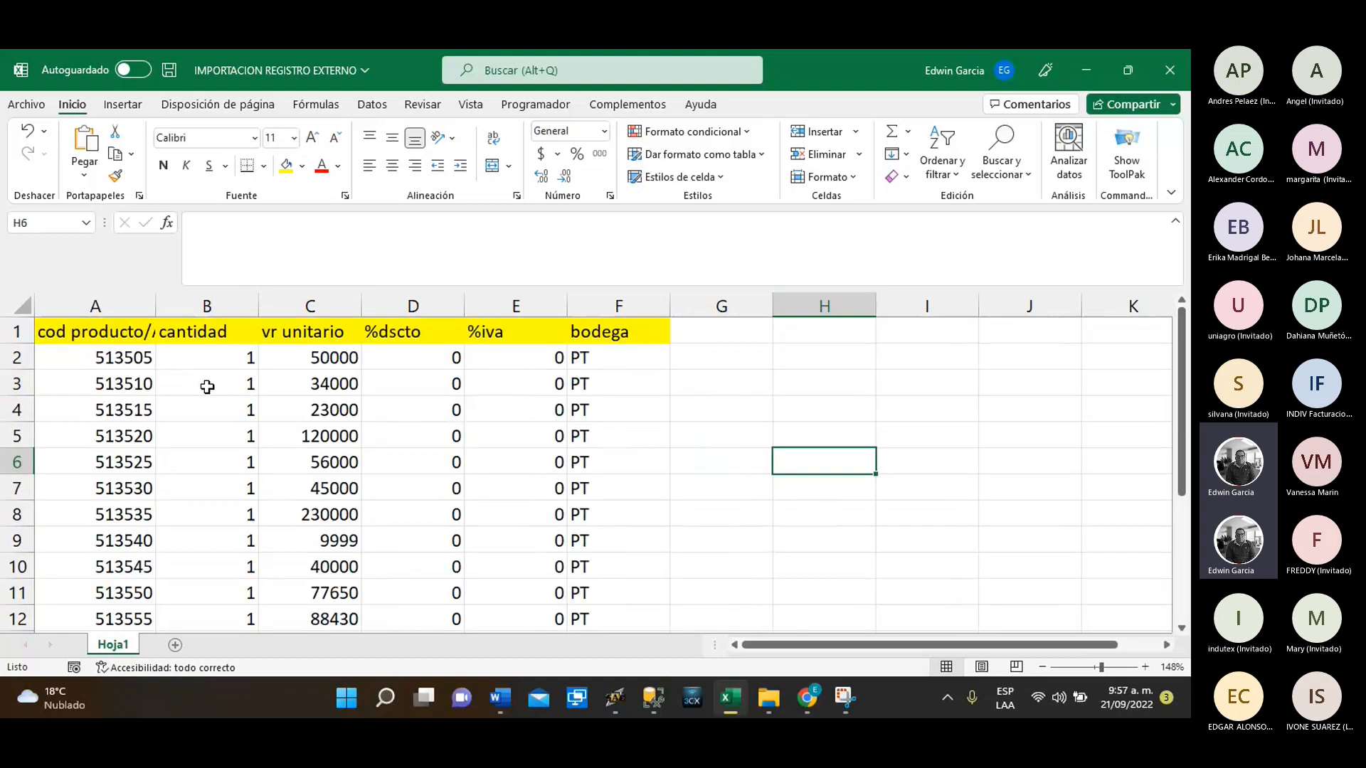
drag(95, 352, 619, 540)
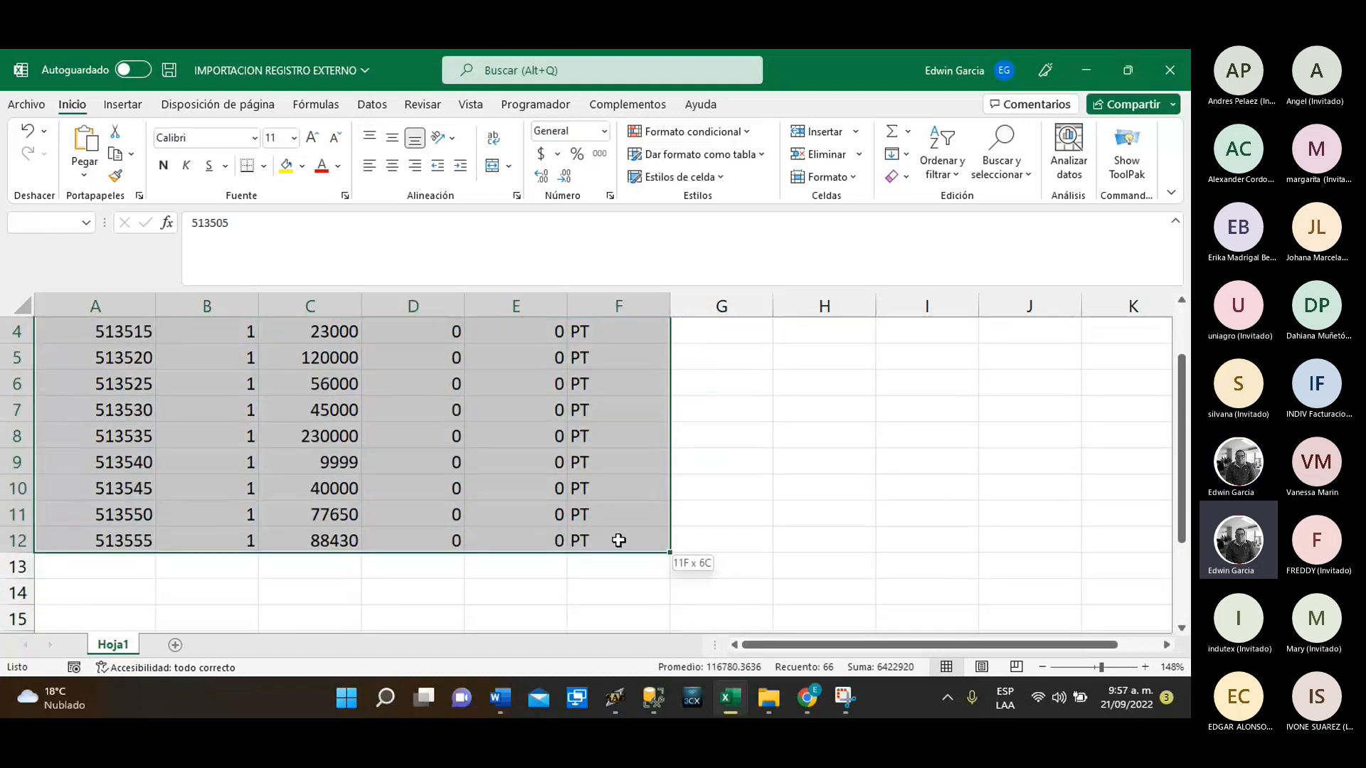
right_click(595, 435)
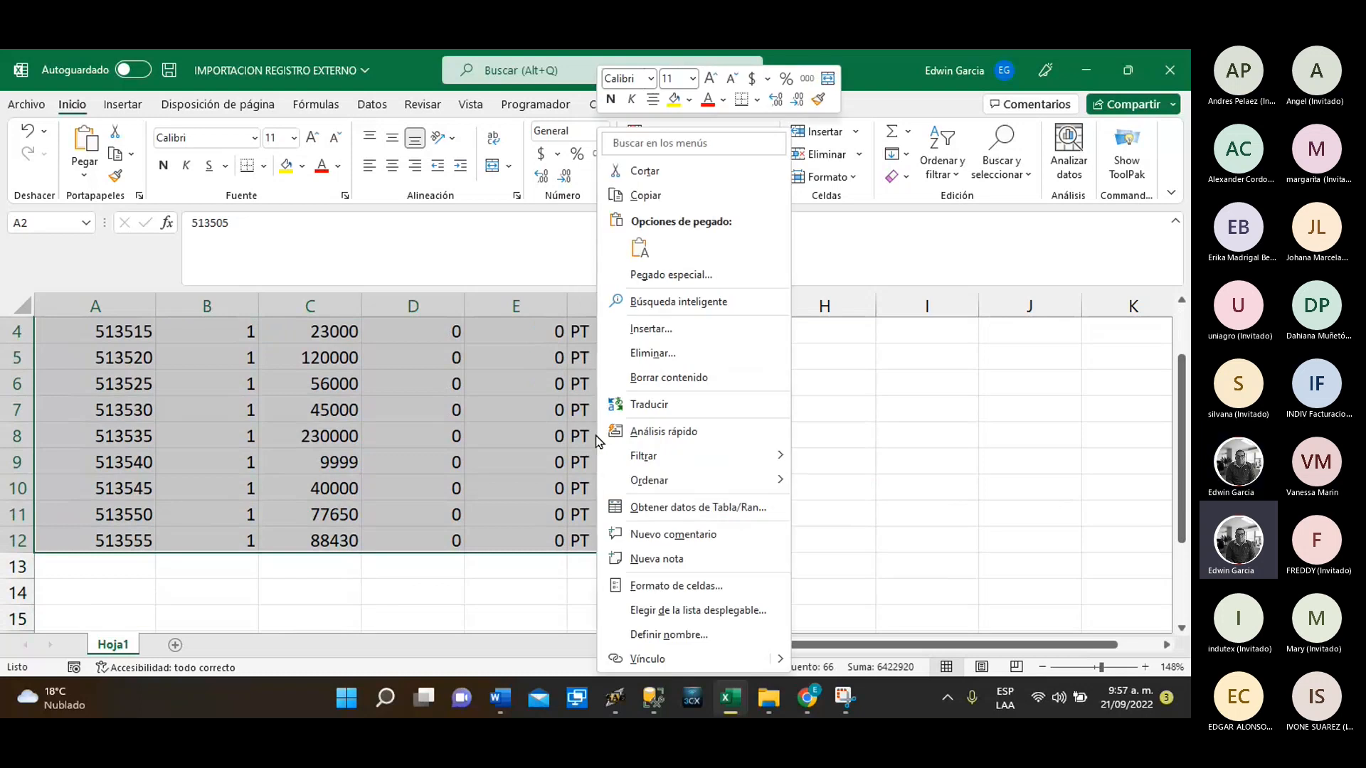
click(644, 196)
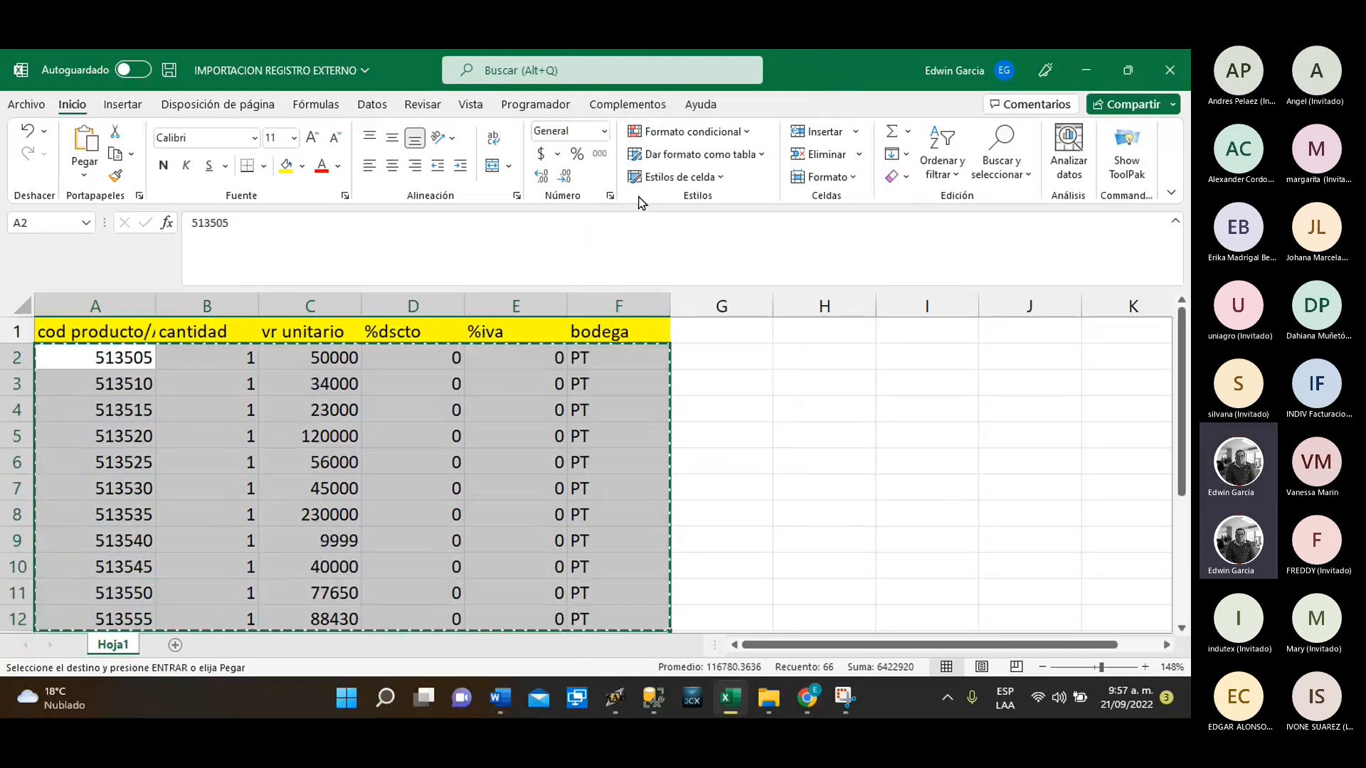
Switch to SAG and show the Registros Externos import options in the multiple article selection window
click(1088, 69)
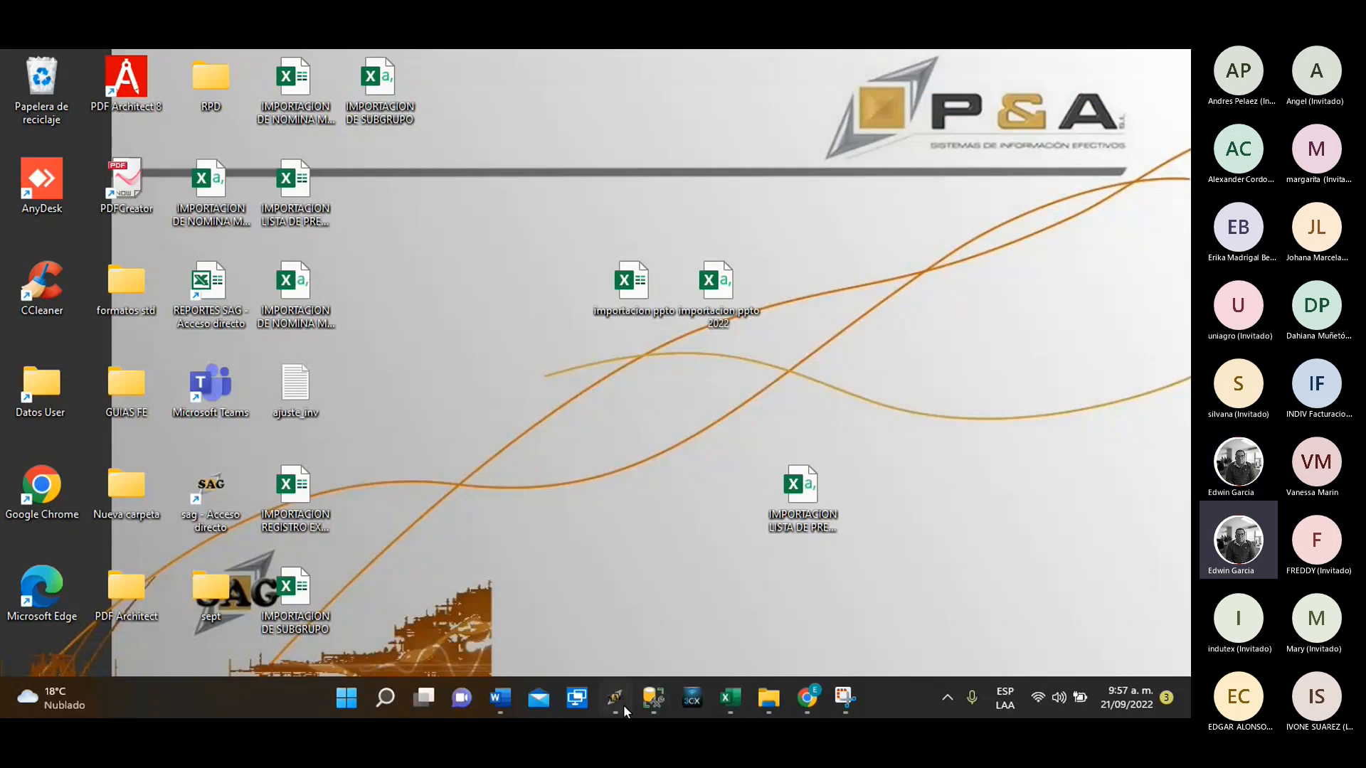
click(616, 700)
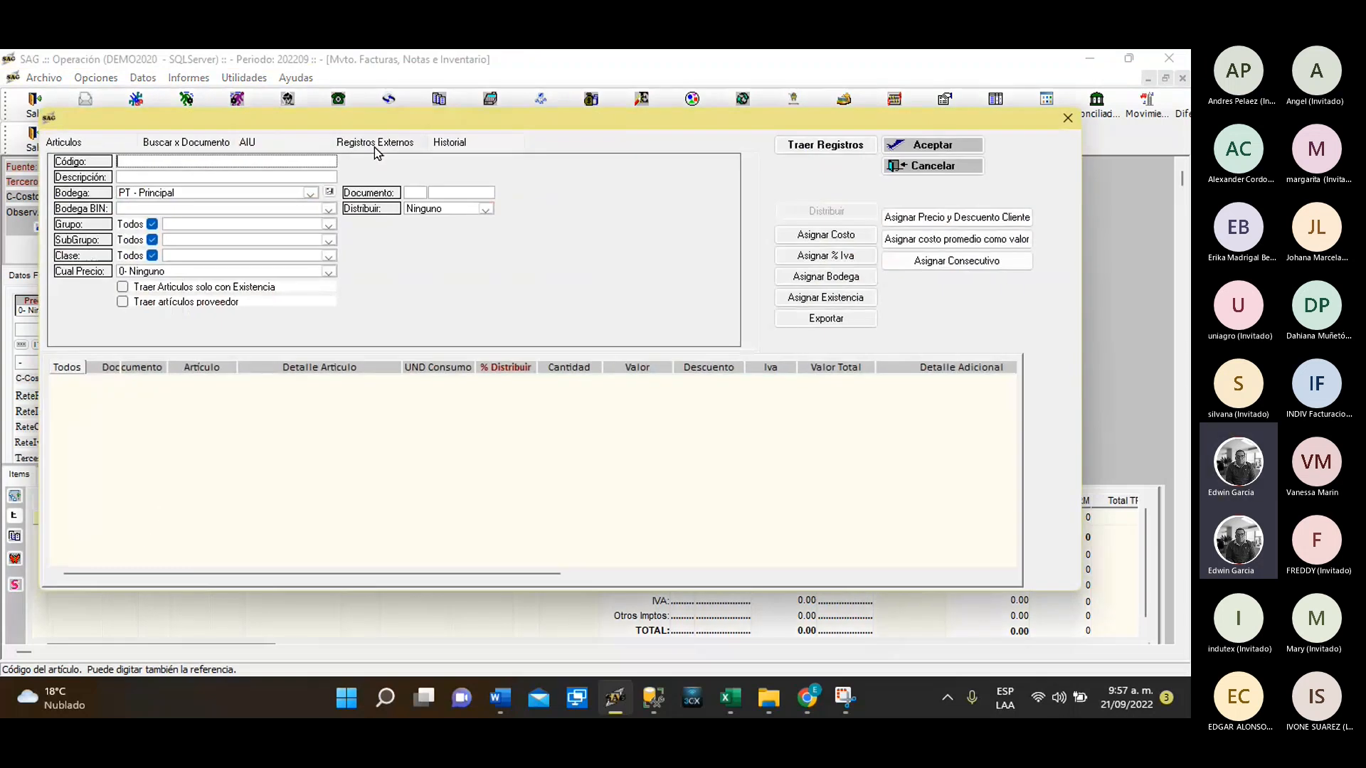
click(374, 146)
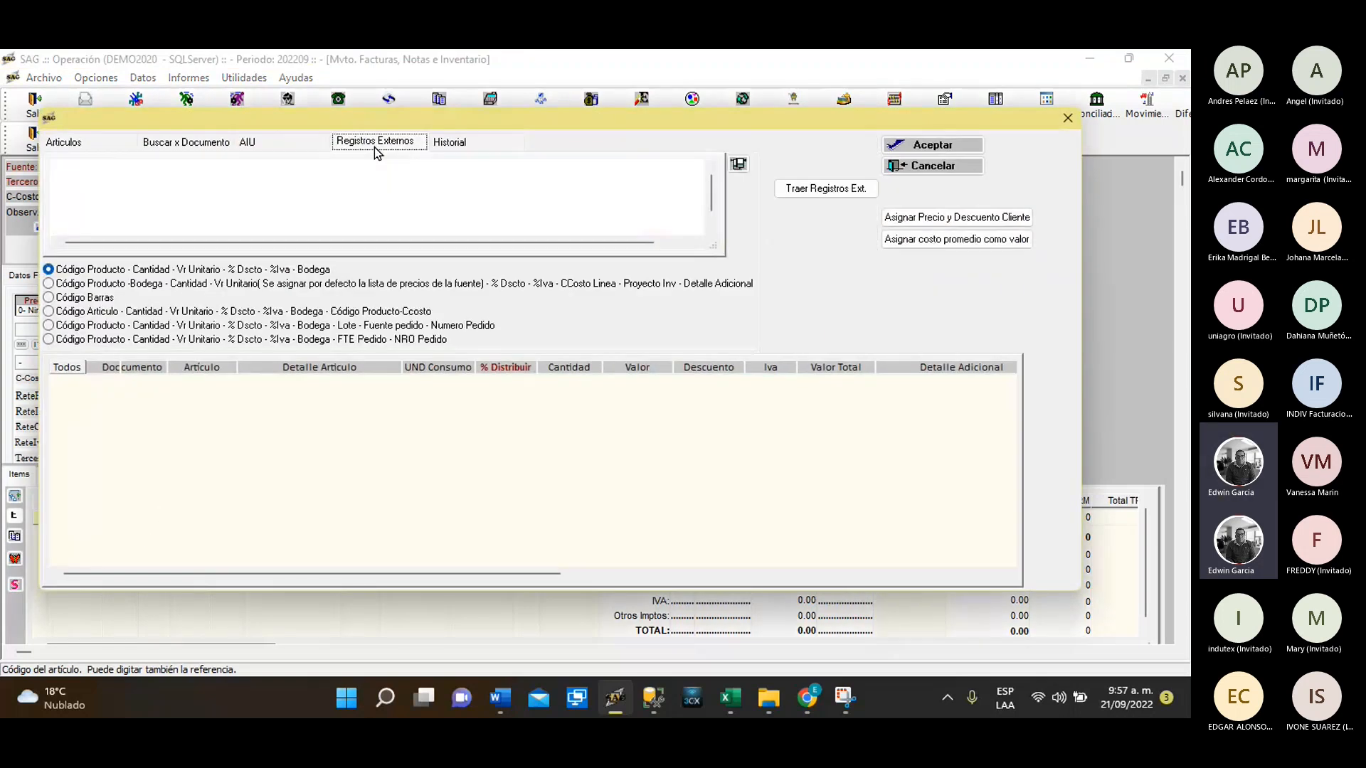
Paste the copied product rows into the Registros Externos box and bring the external records into the article list
click(204, 183)
key(ctrl+v)
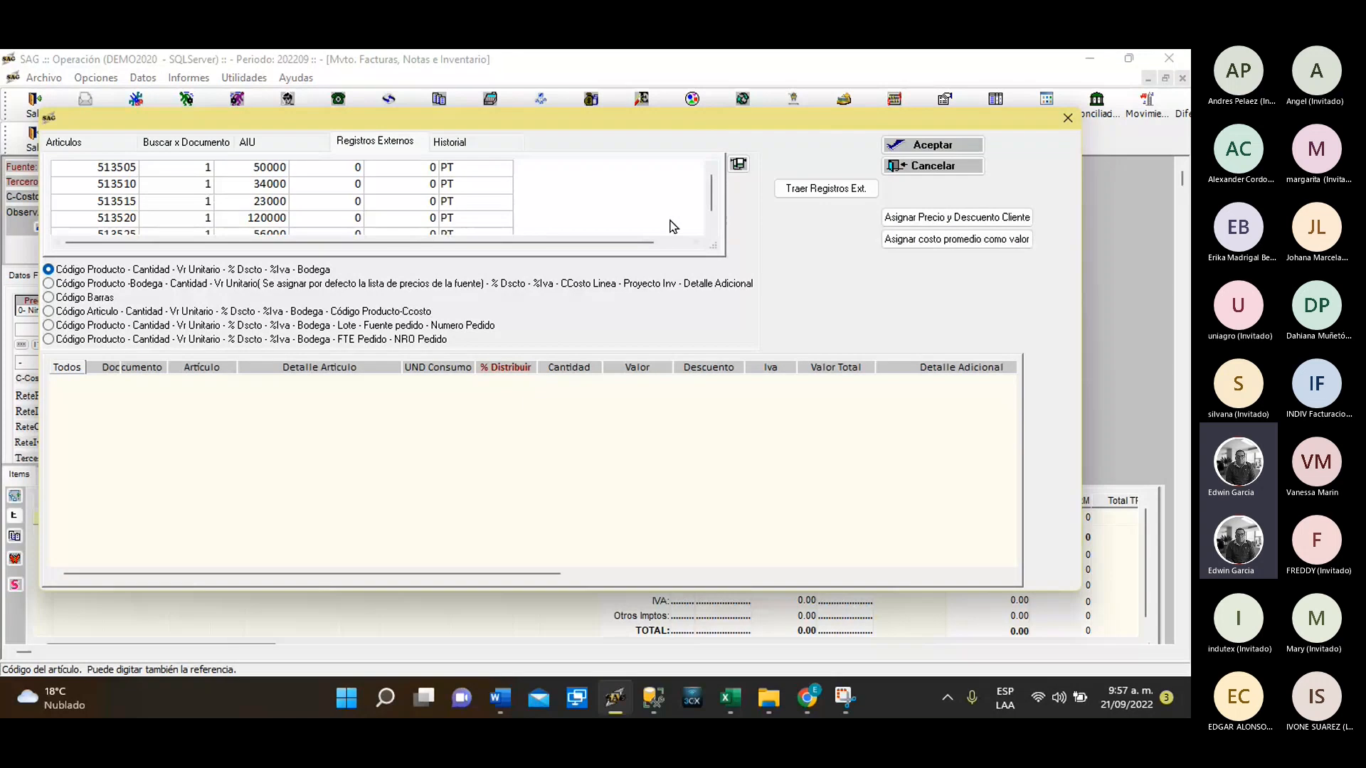
scroll(672, 226, down, 3)
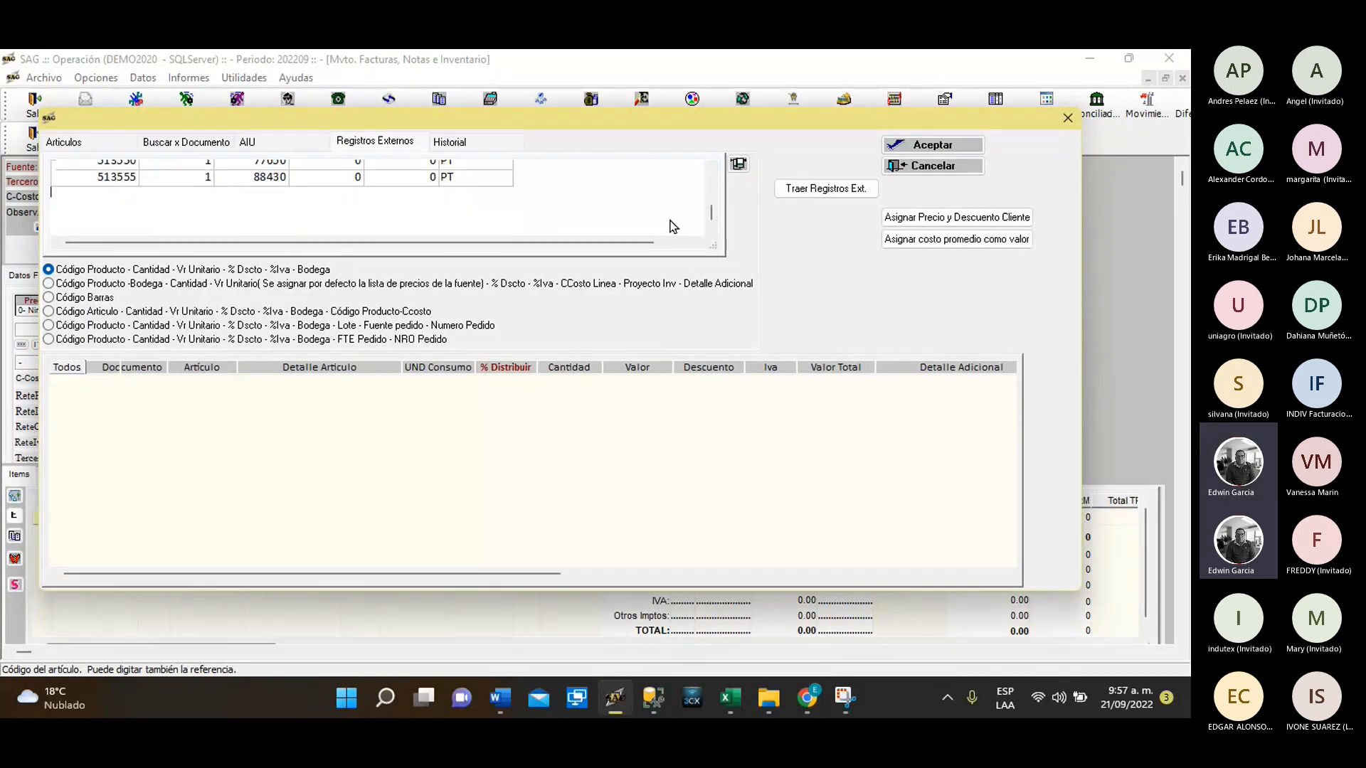
scroll(673, 226, up, 3)
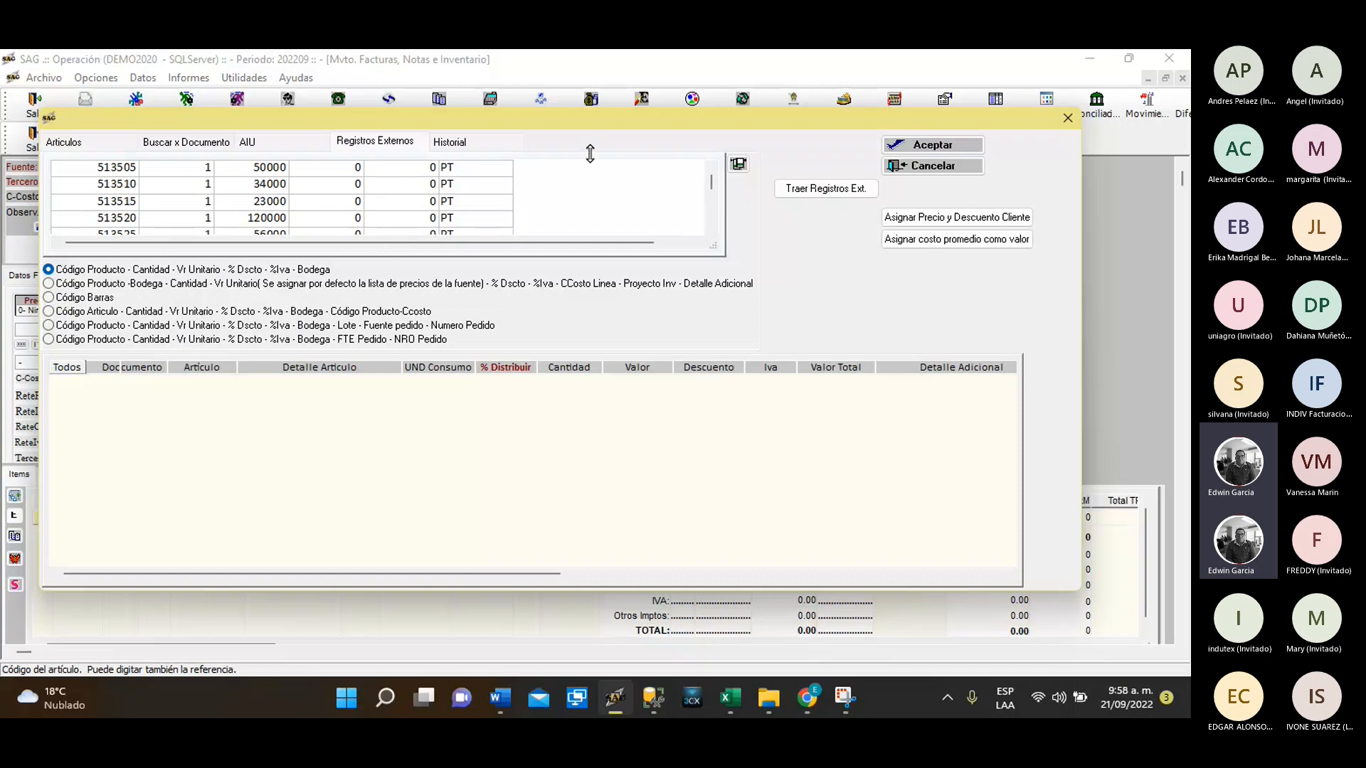
click(825, 188)
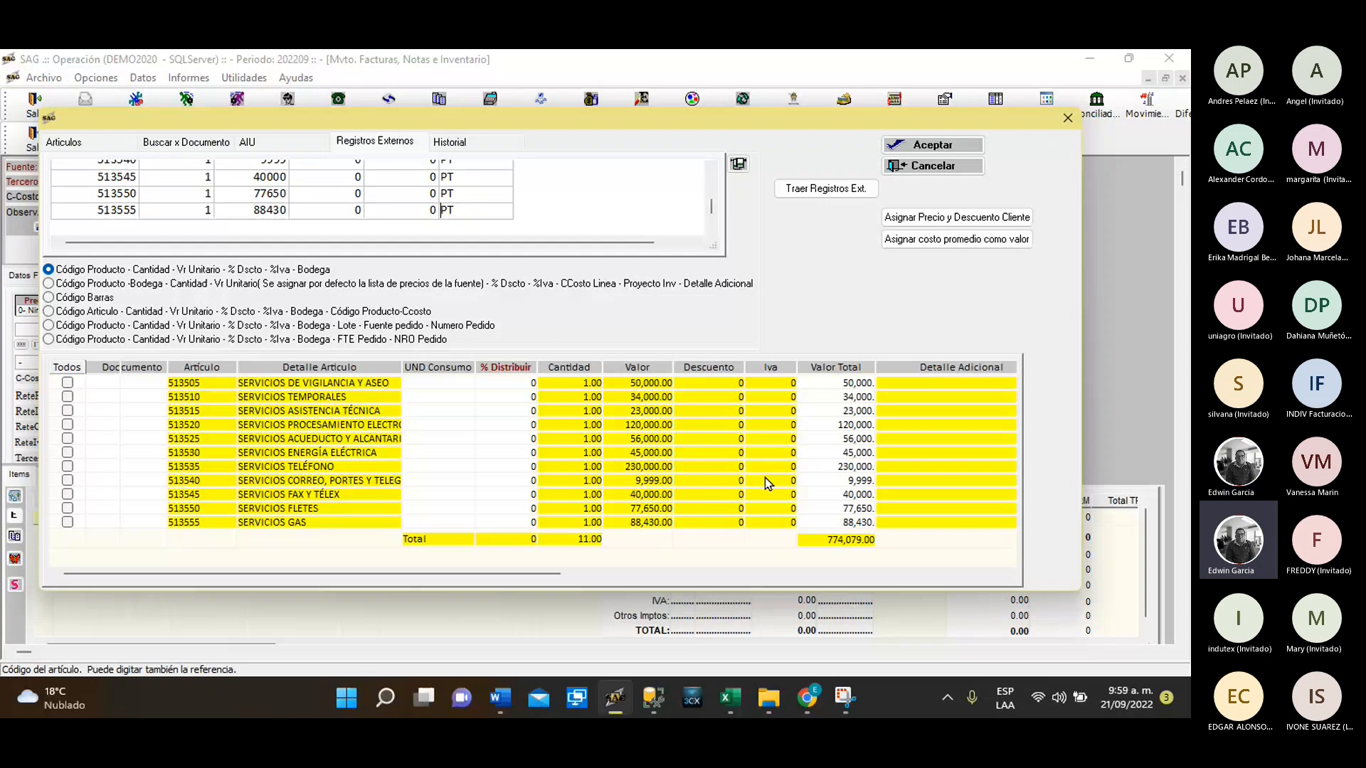
Compare the loaded records with the source rows in Excel, and accept the selection window in SAG without marking any article
click(729, 699)
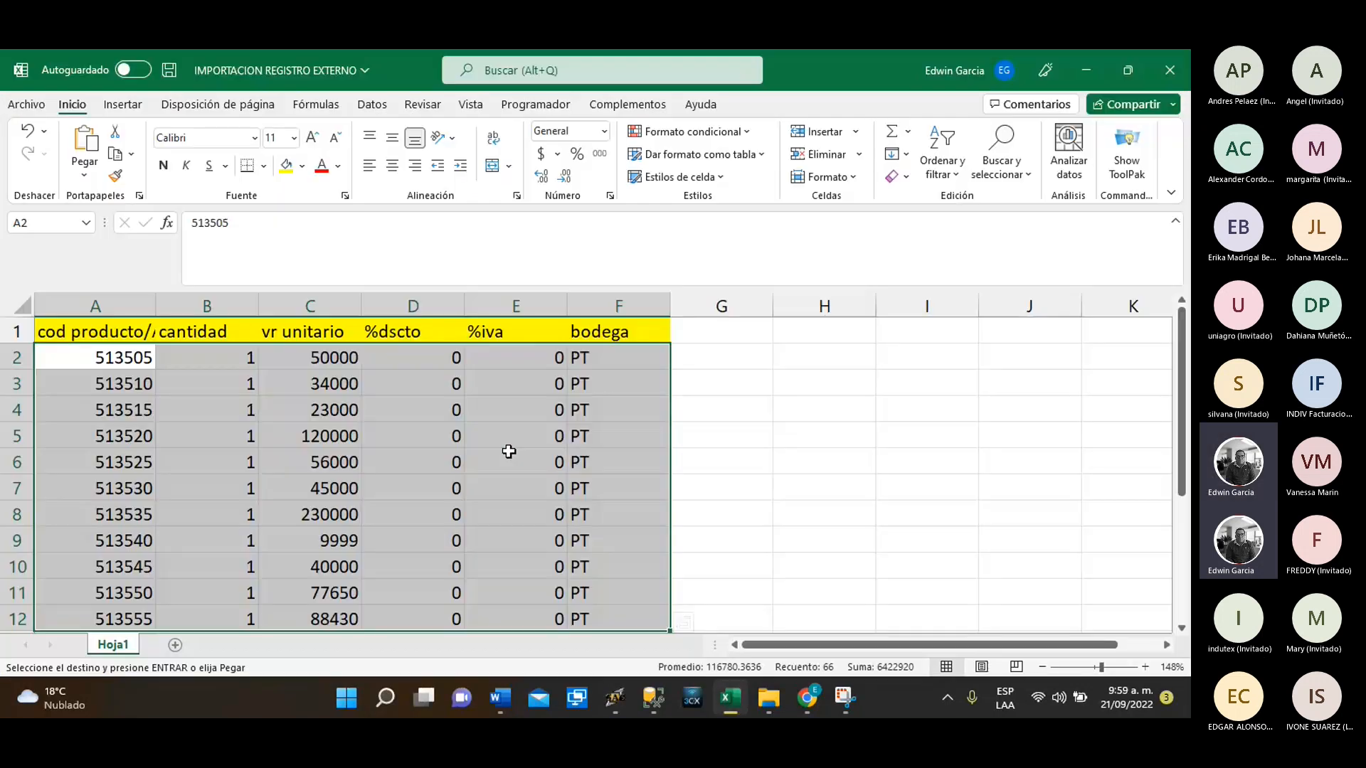
scroll(811, 450, down, 4)
scroll(811, 450, up, 4)
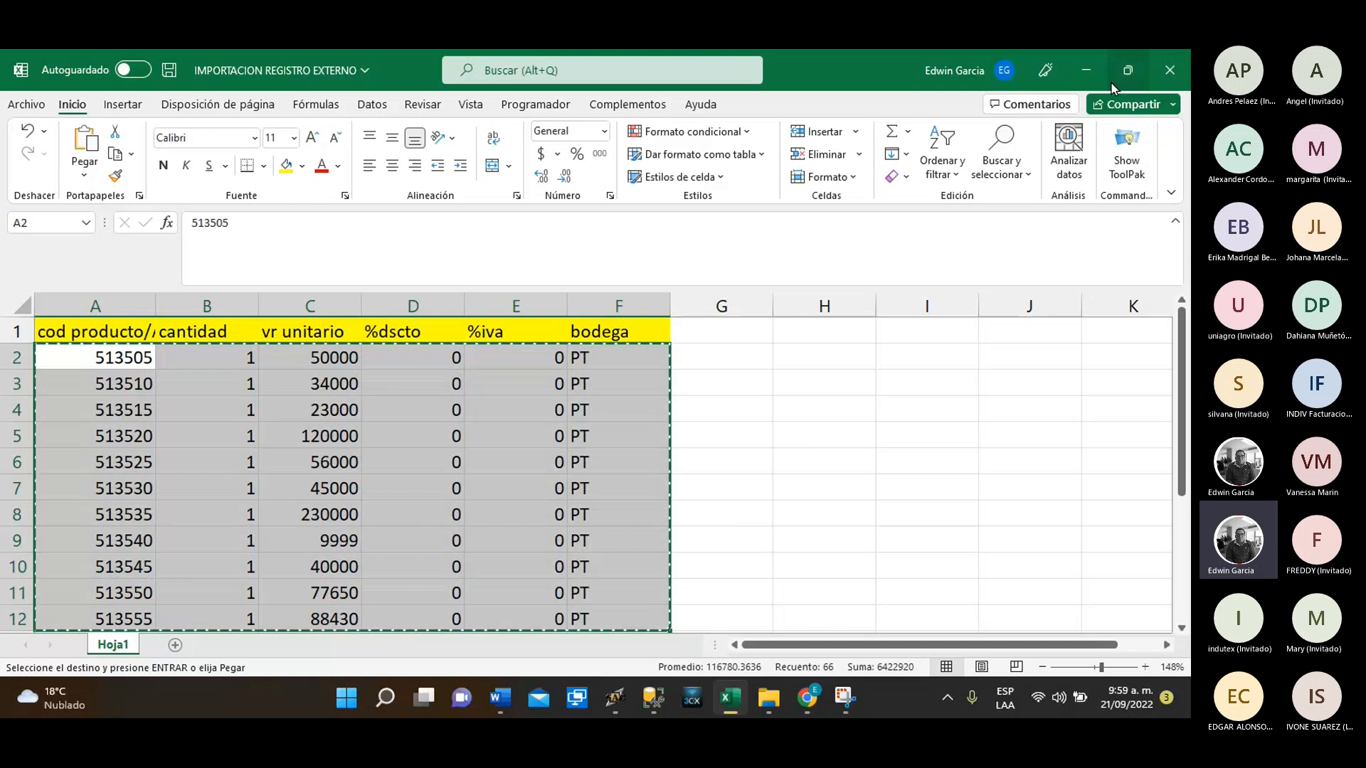
click(1093, 55)
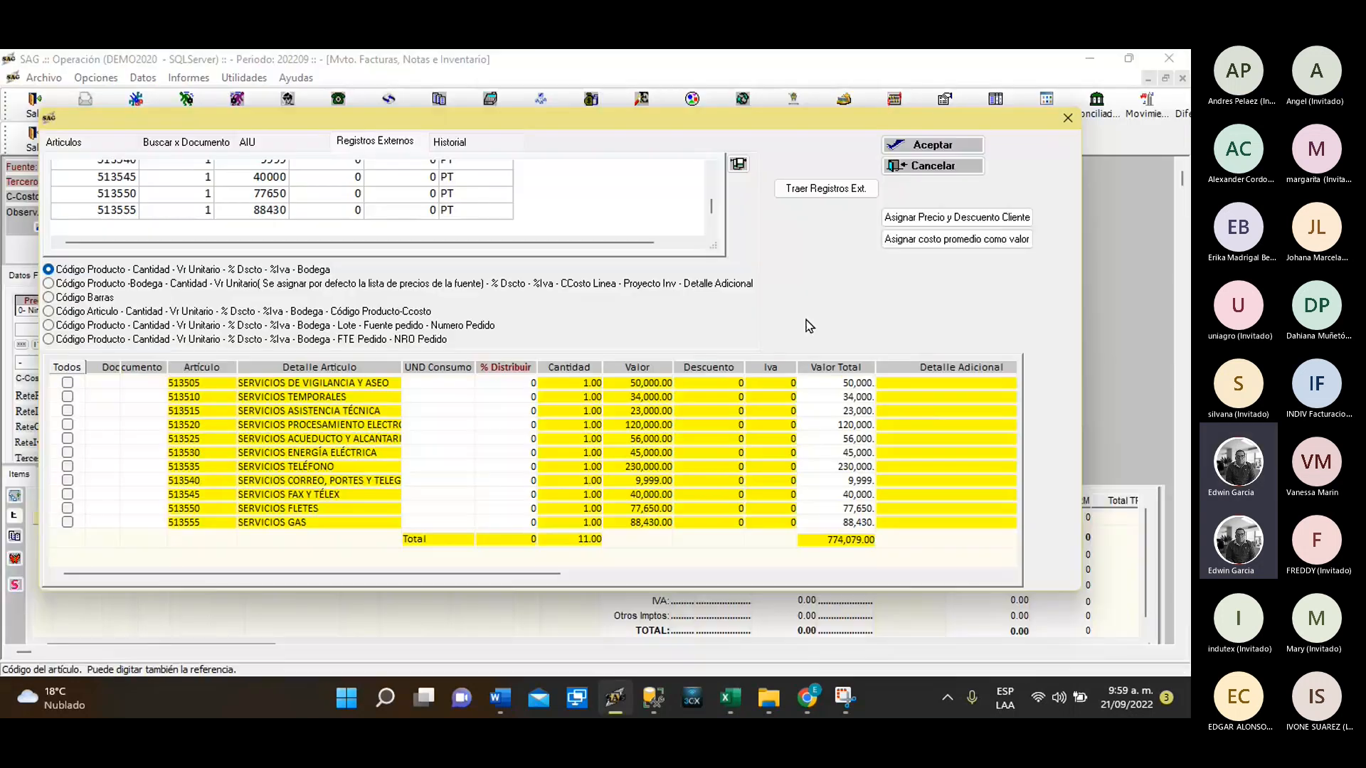
click(933, 145)
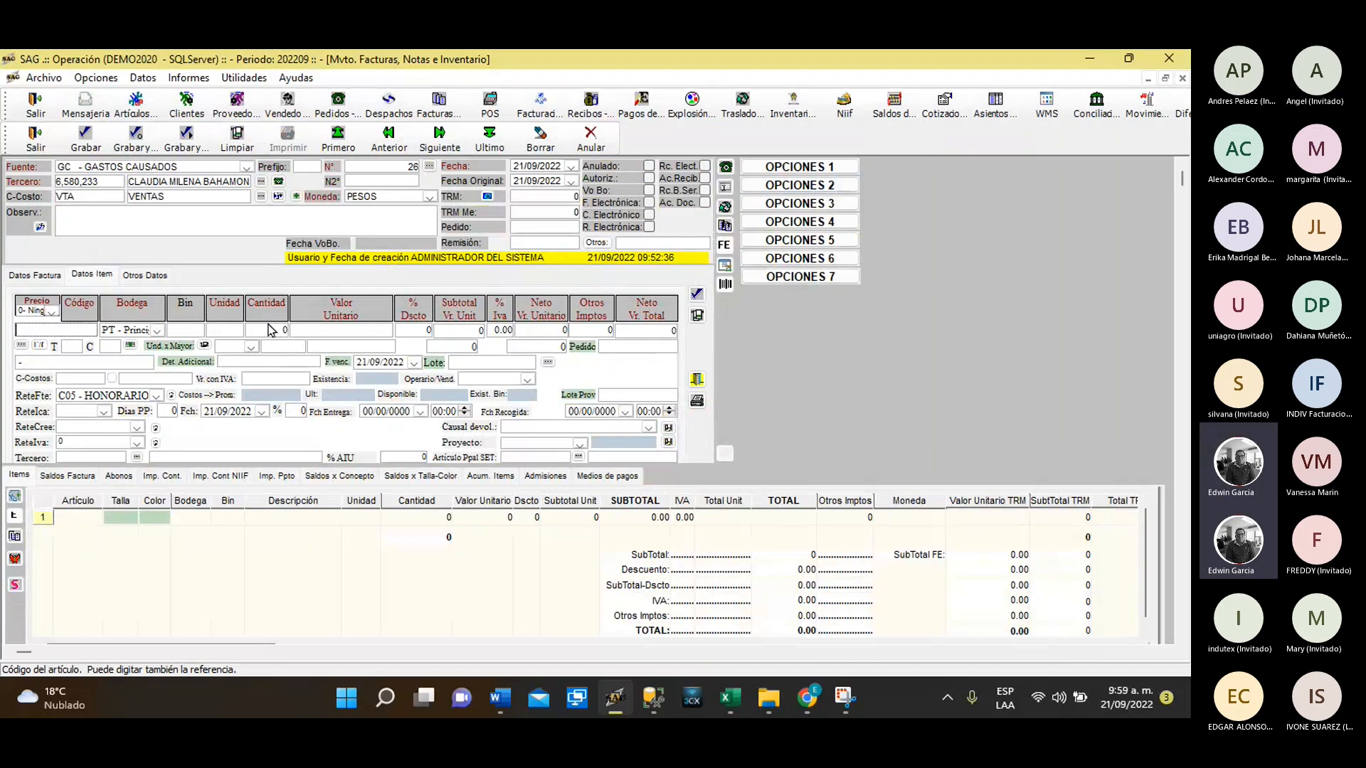
Reload the copied rows through Registros Externos in the multiple article selection window, and accept them with all records marked
click(132, 346)
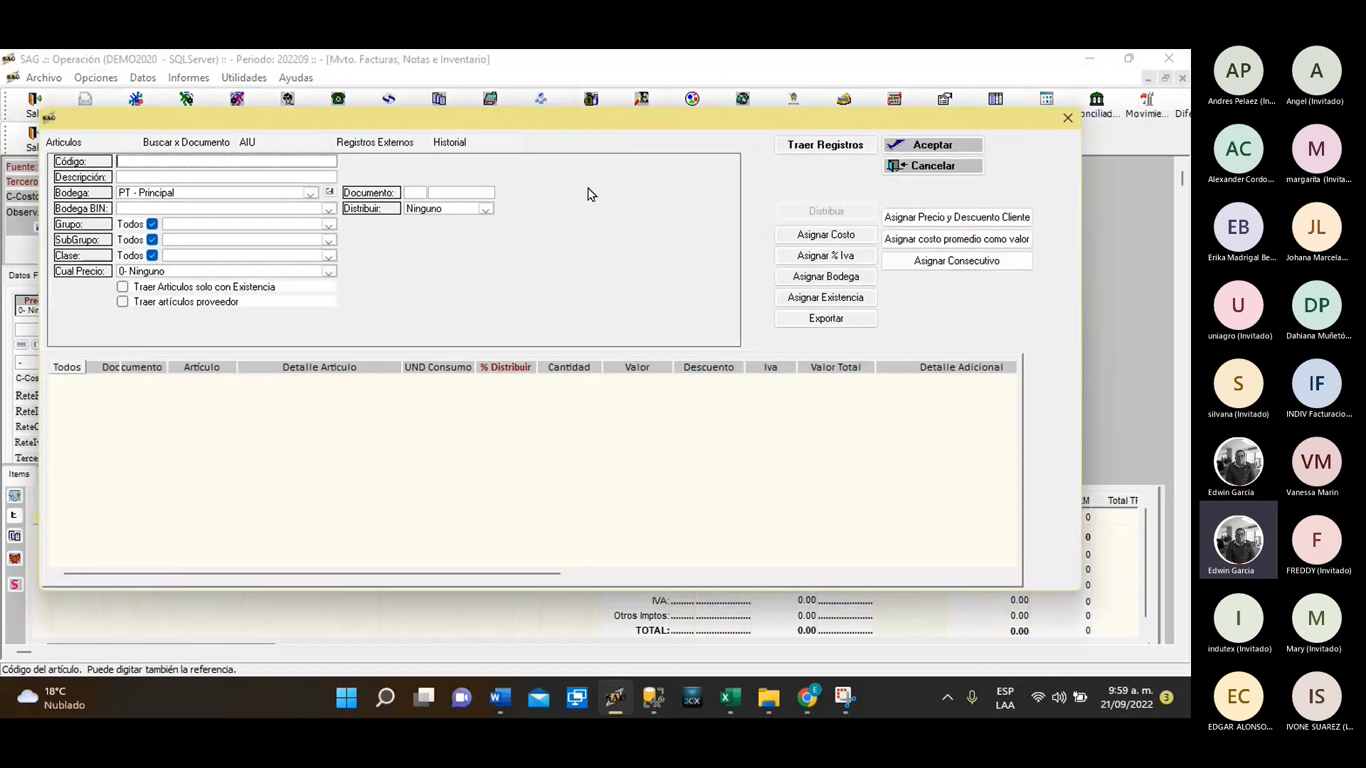
click(375, 142)
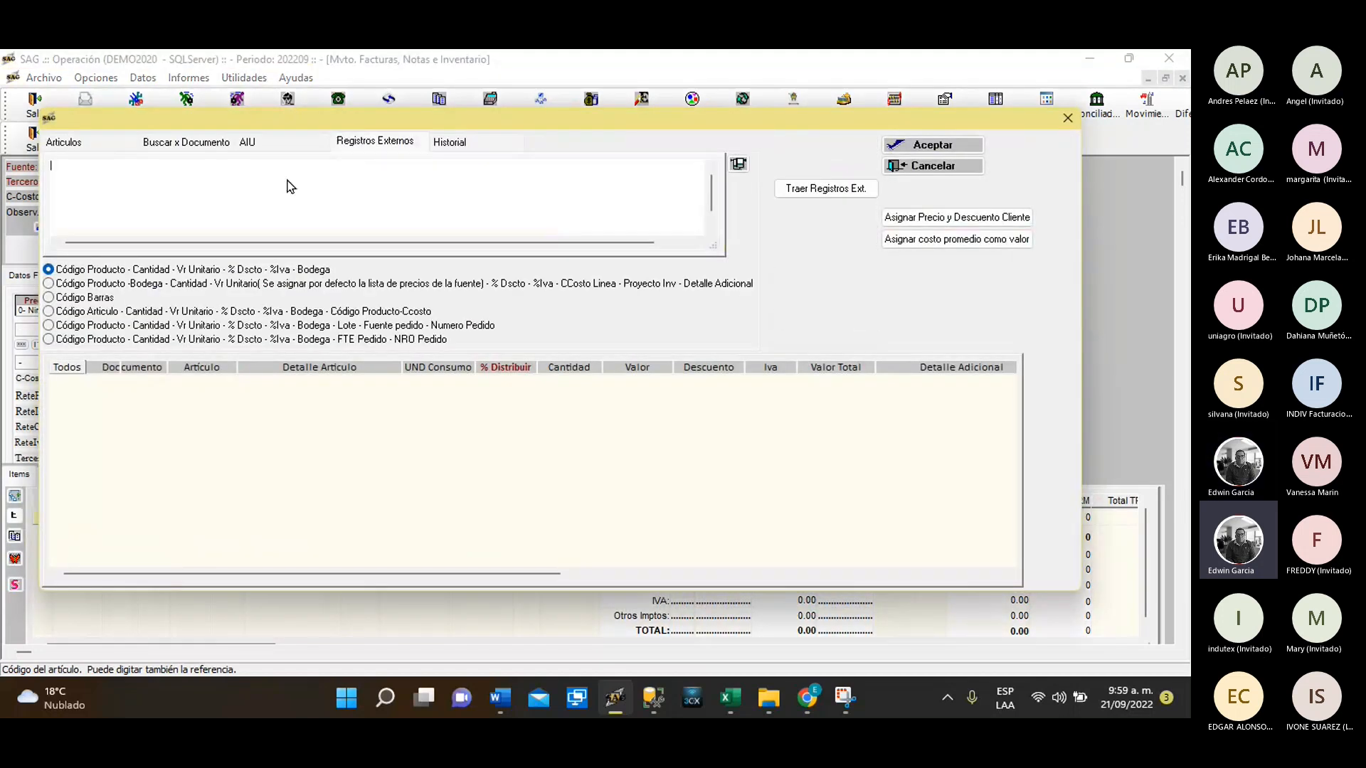
key(ctrl+v)
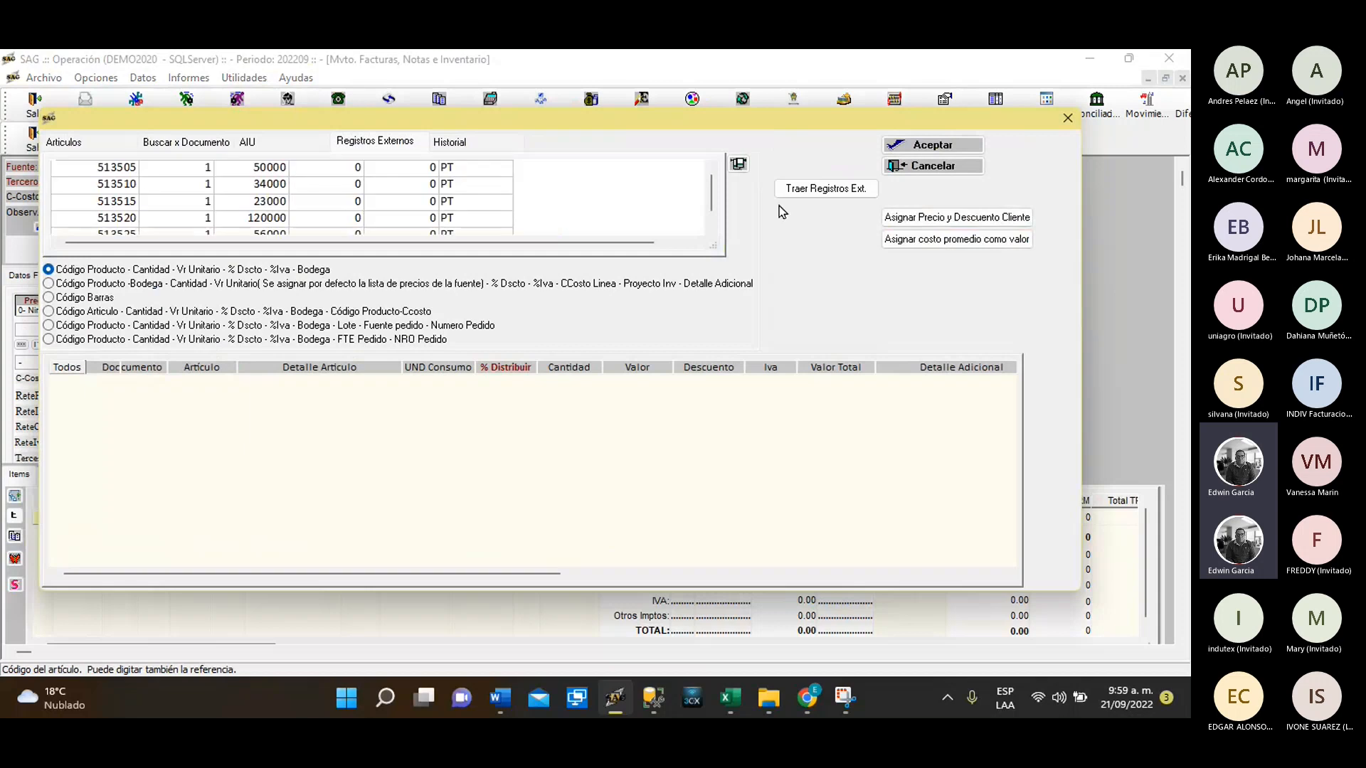
click(800, 191)
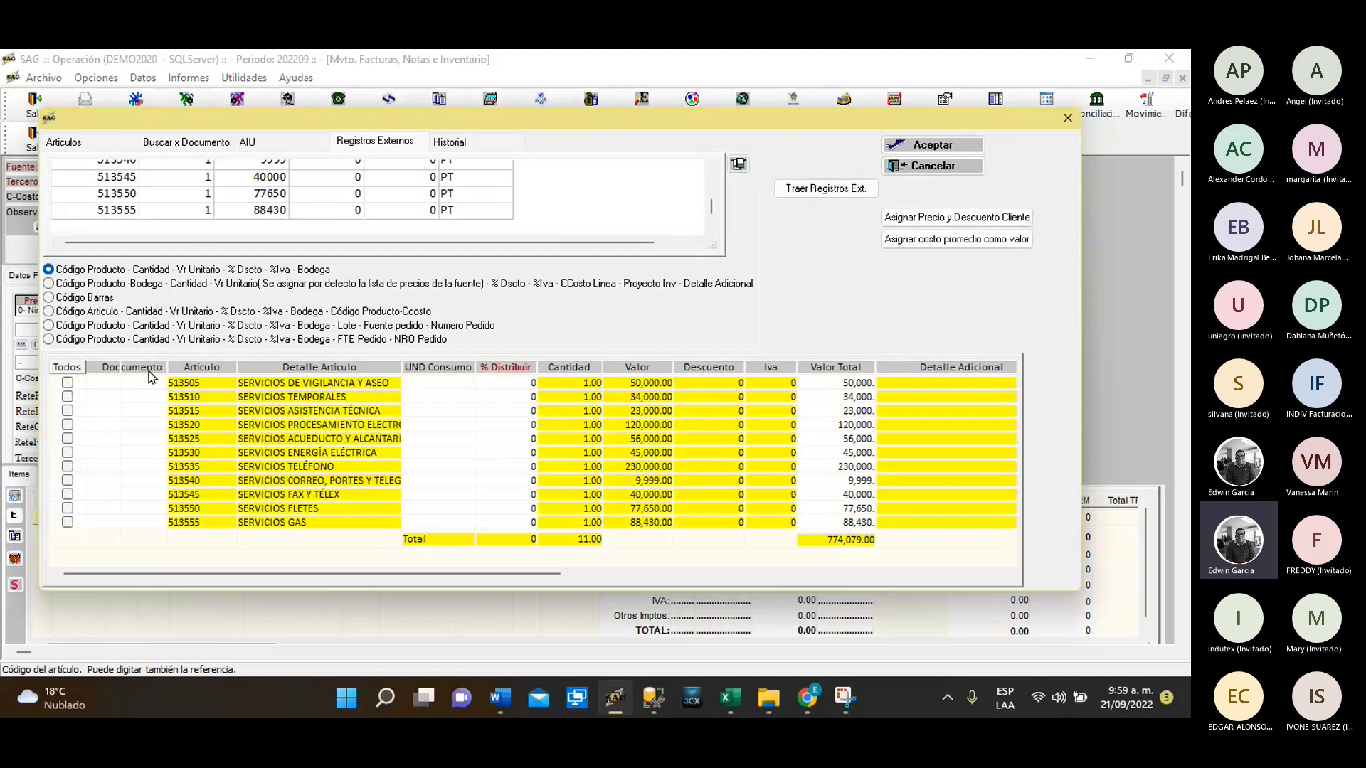
click(71, 368)
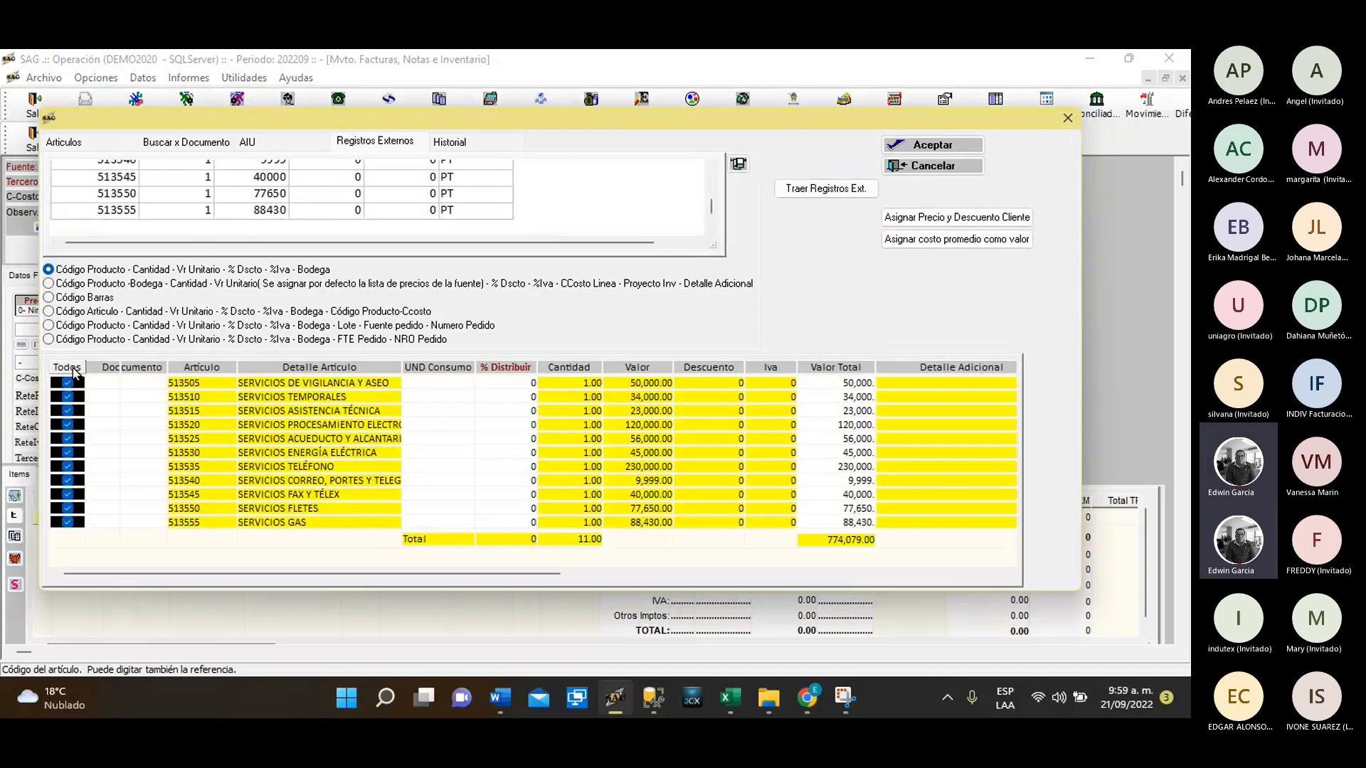
click(932, 145)
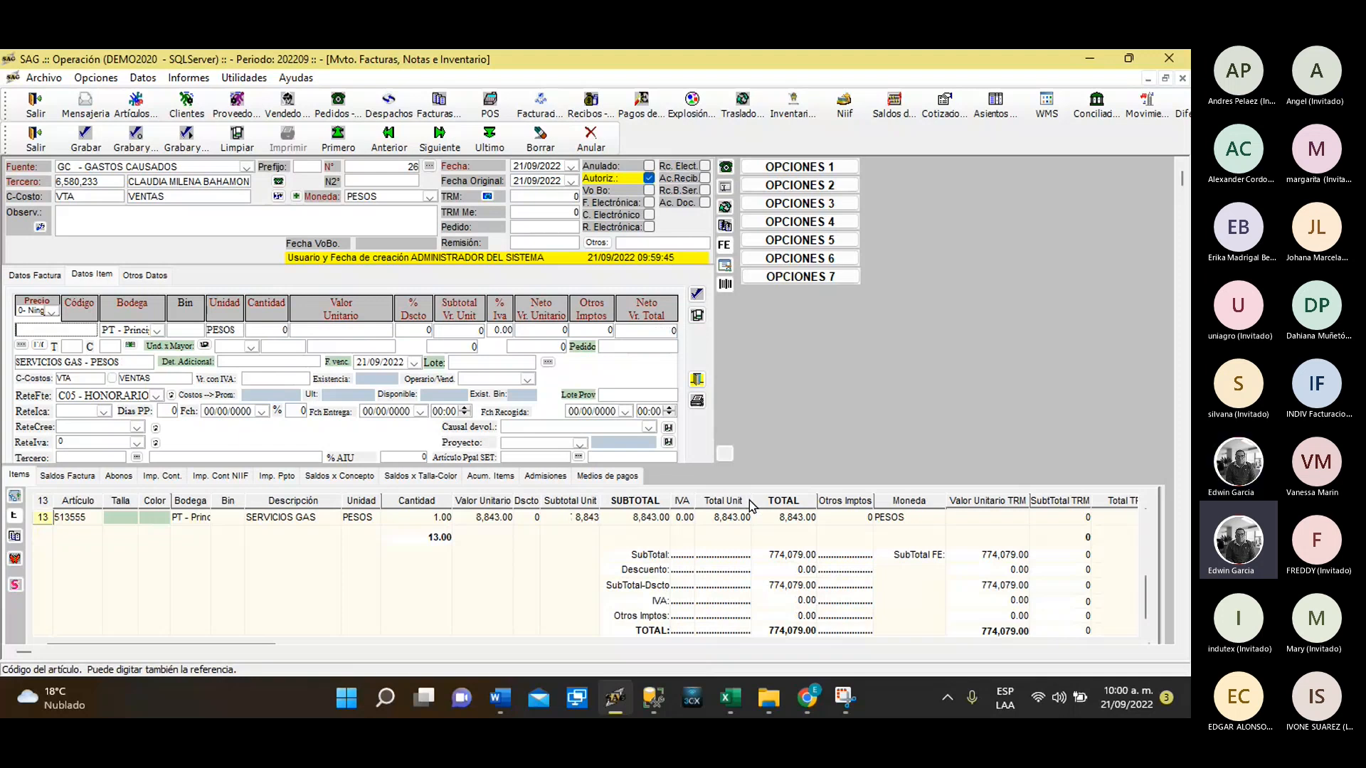
Compare the item lines imported into the GC document with the source rows in the Excel sheet
scroll(752, 506, up, 4)
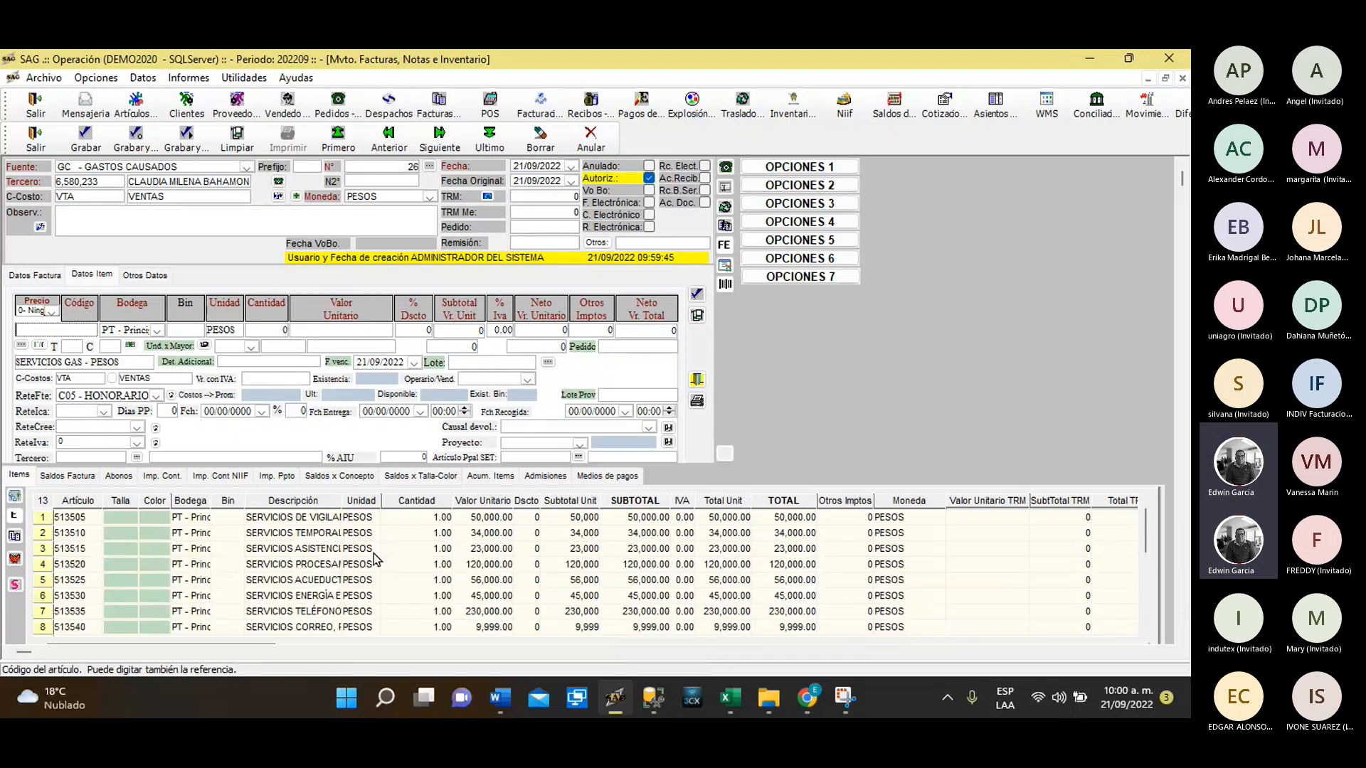
scroll(375, 560, down, 3)
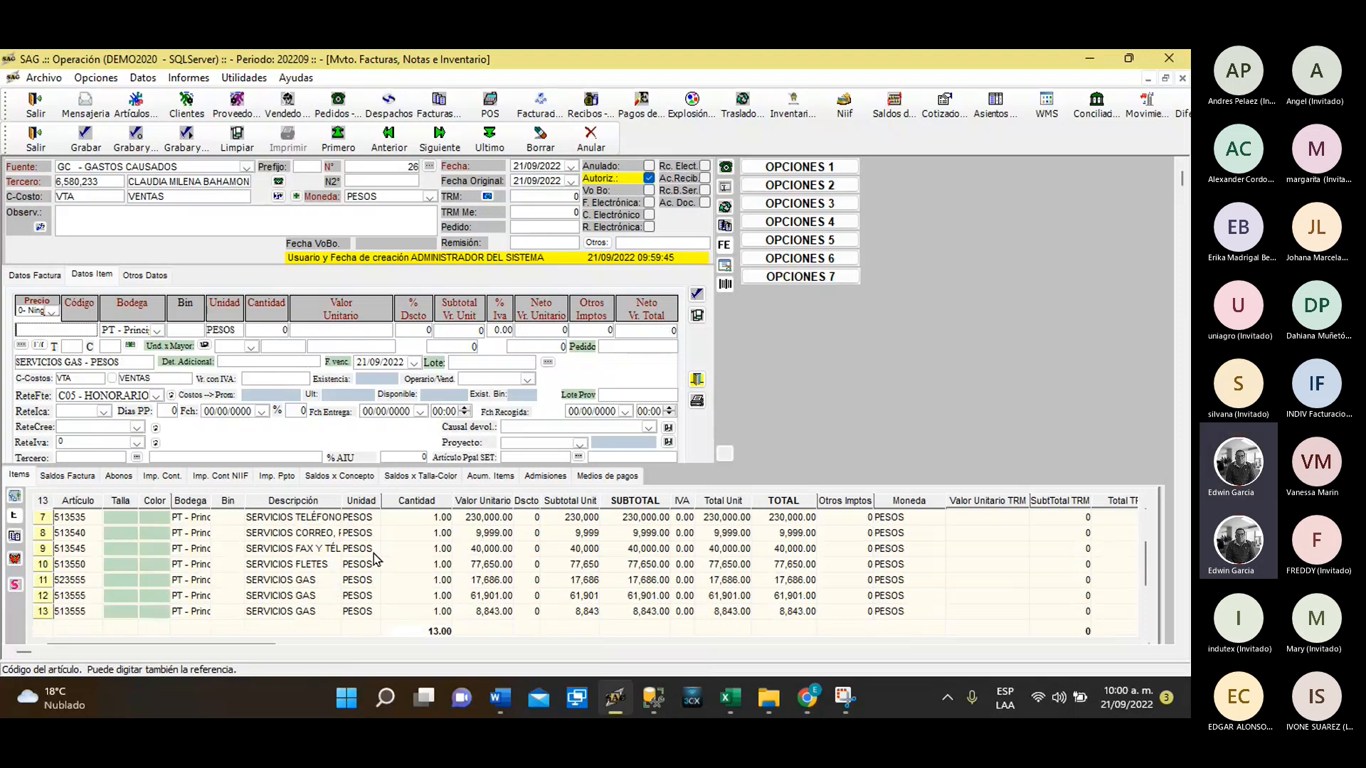
key(alt+Tab)
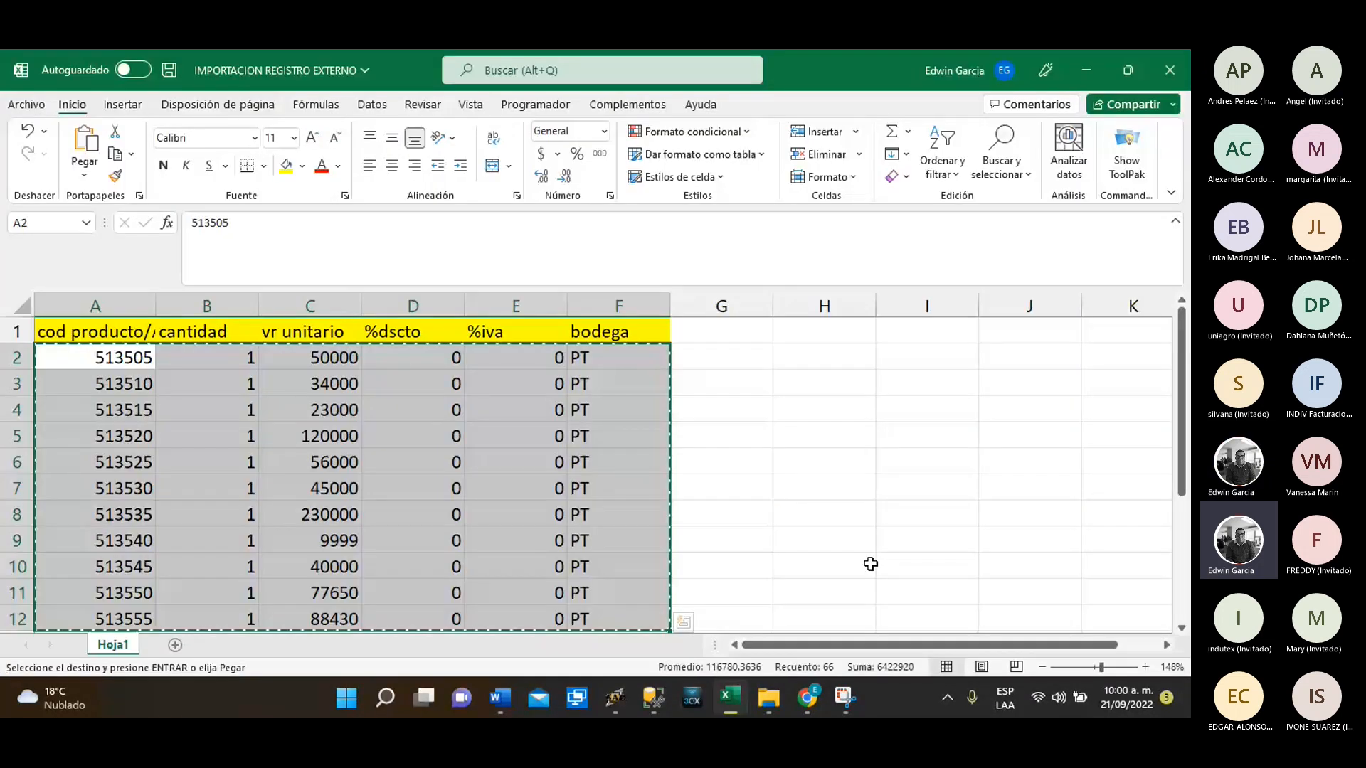
scroll(830, 435, down, 4)
scroll(829, 435, up, 4)
click(630, 699)
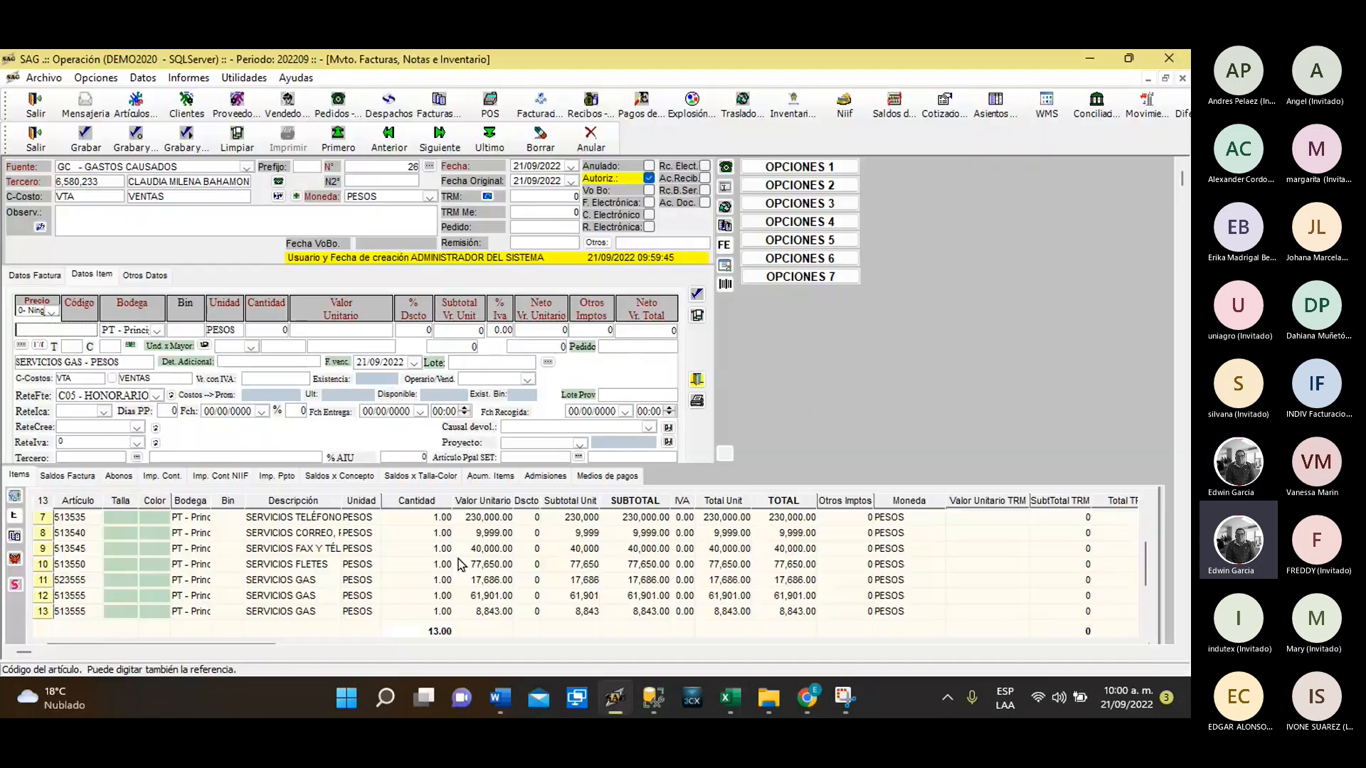
click(202, 602)
scroll(299, 587, down, 1)
scroll(350, 577, up, 3)
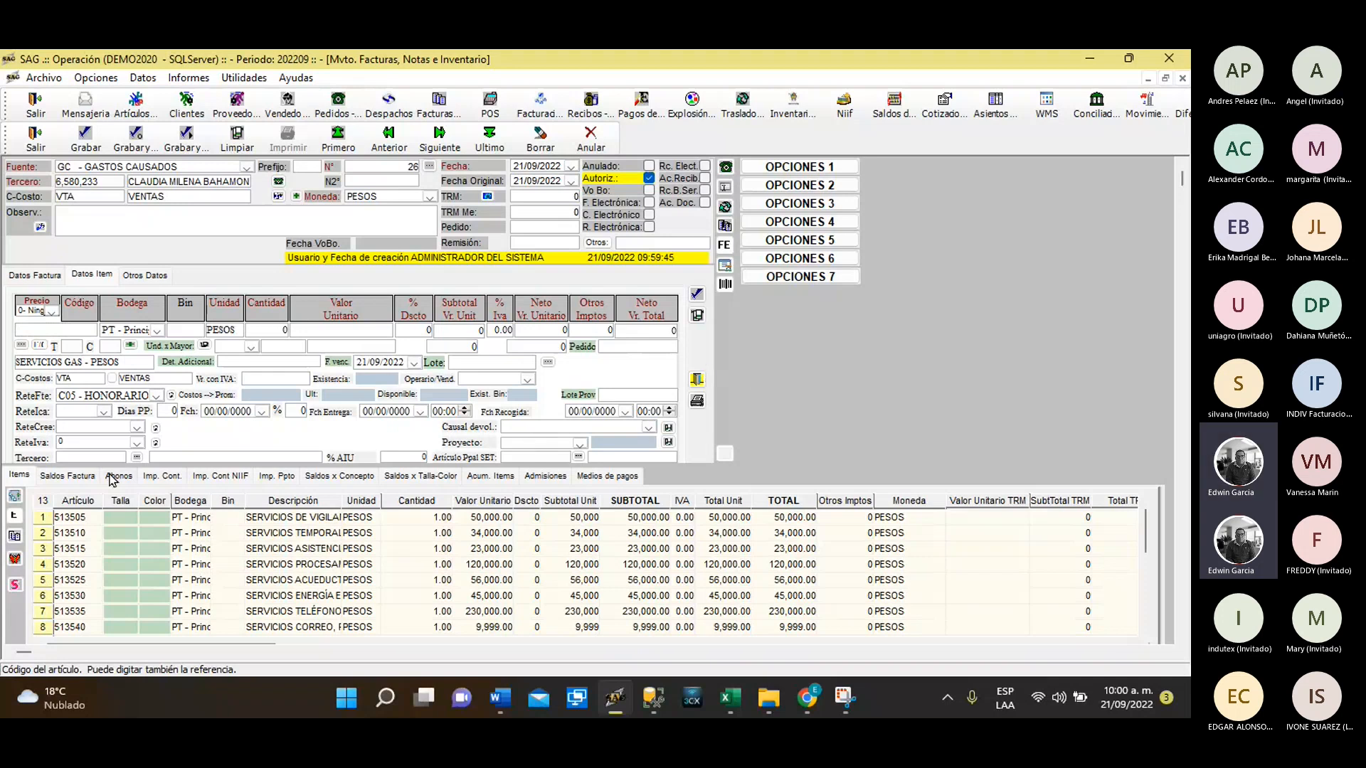
Review the GC document's accounting entries, invoice balances and payments
click(155, 478)
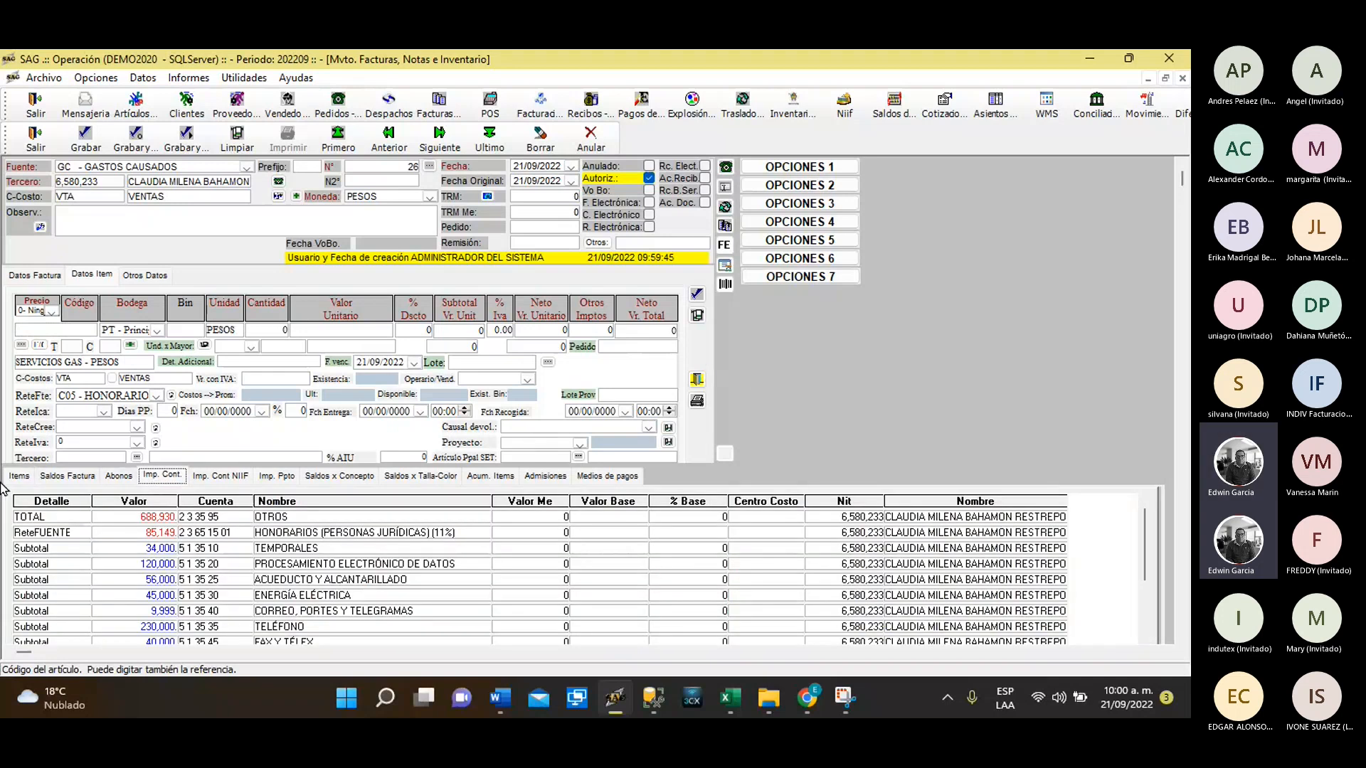
click(53, 476)
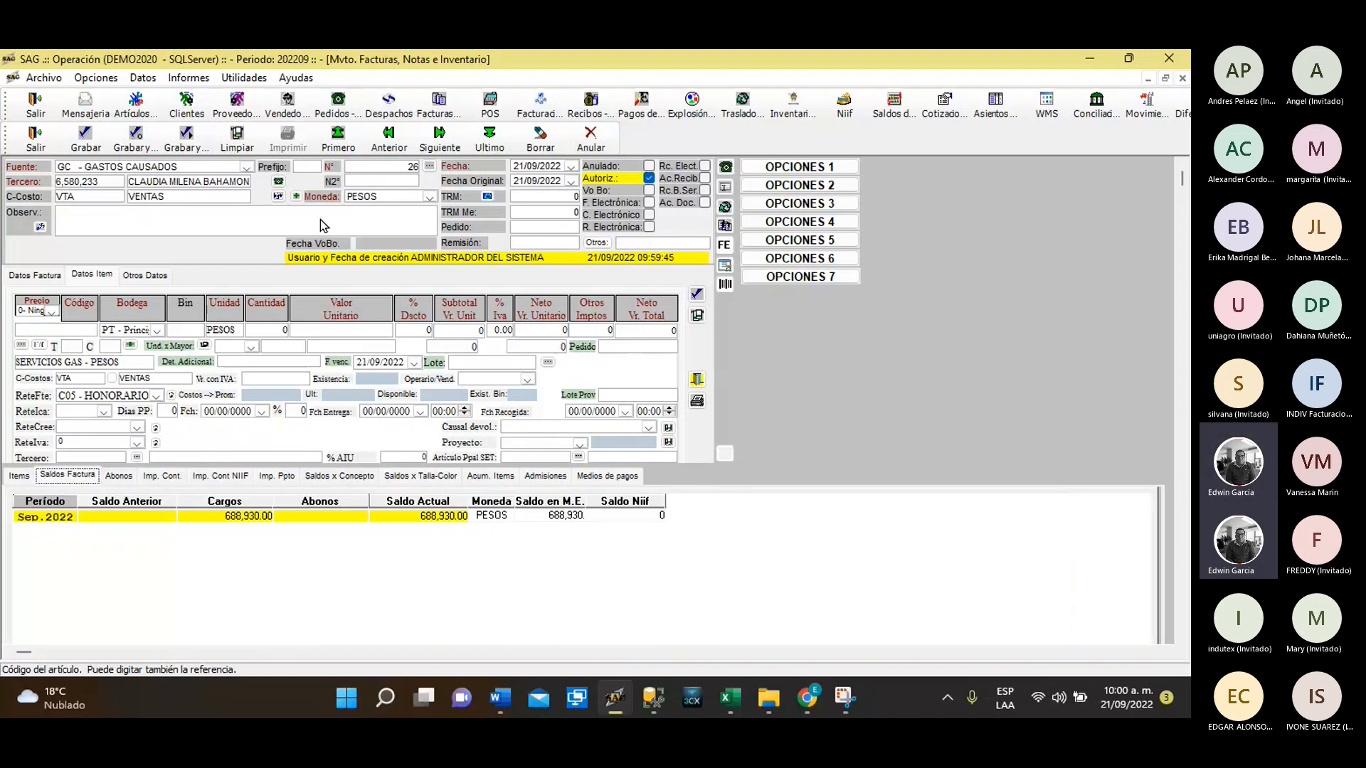
click(119, 476)
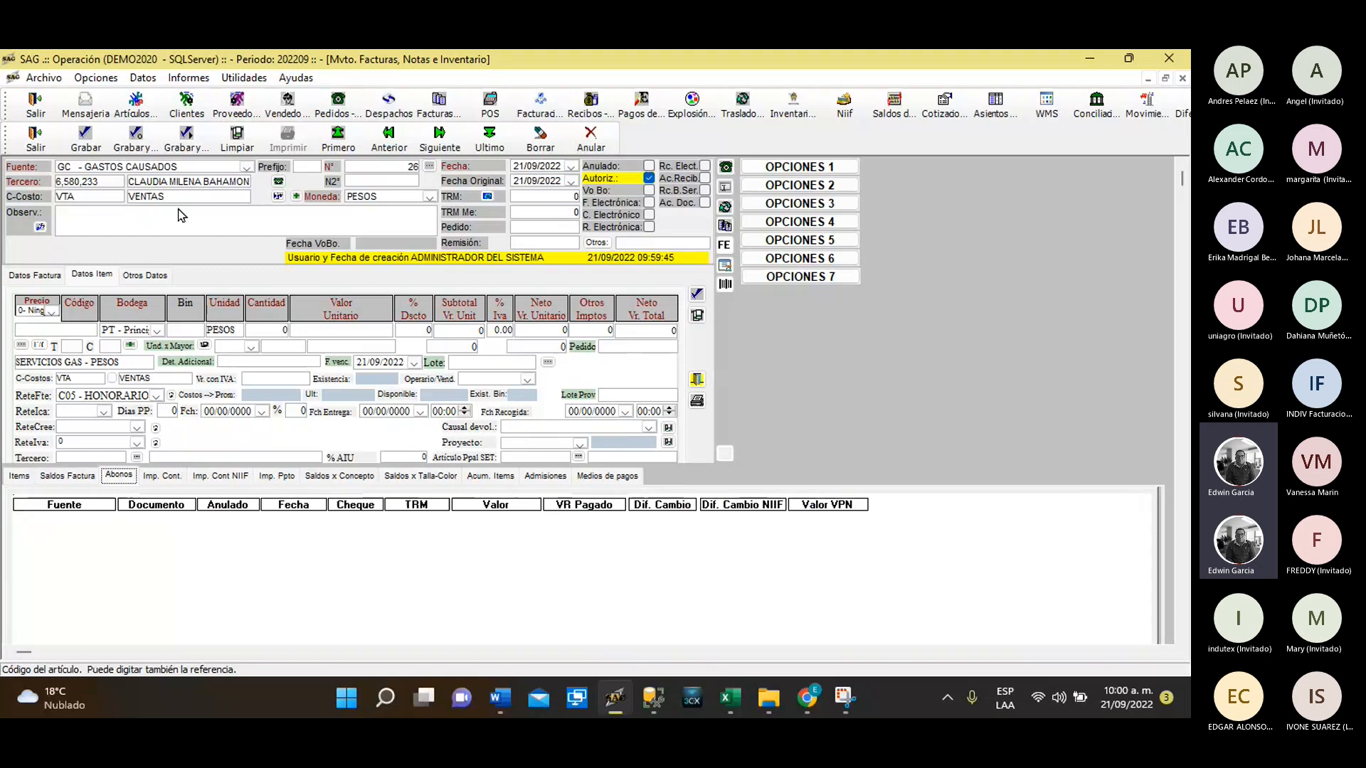
Finish the GC document, close its form and switch SAG from the Operación module to Configuración
click(695, 388)
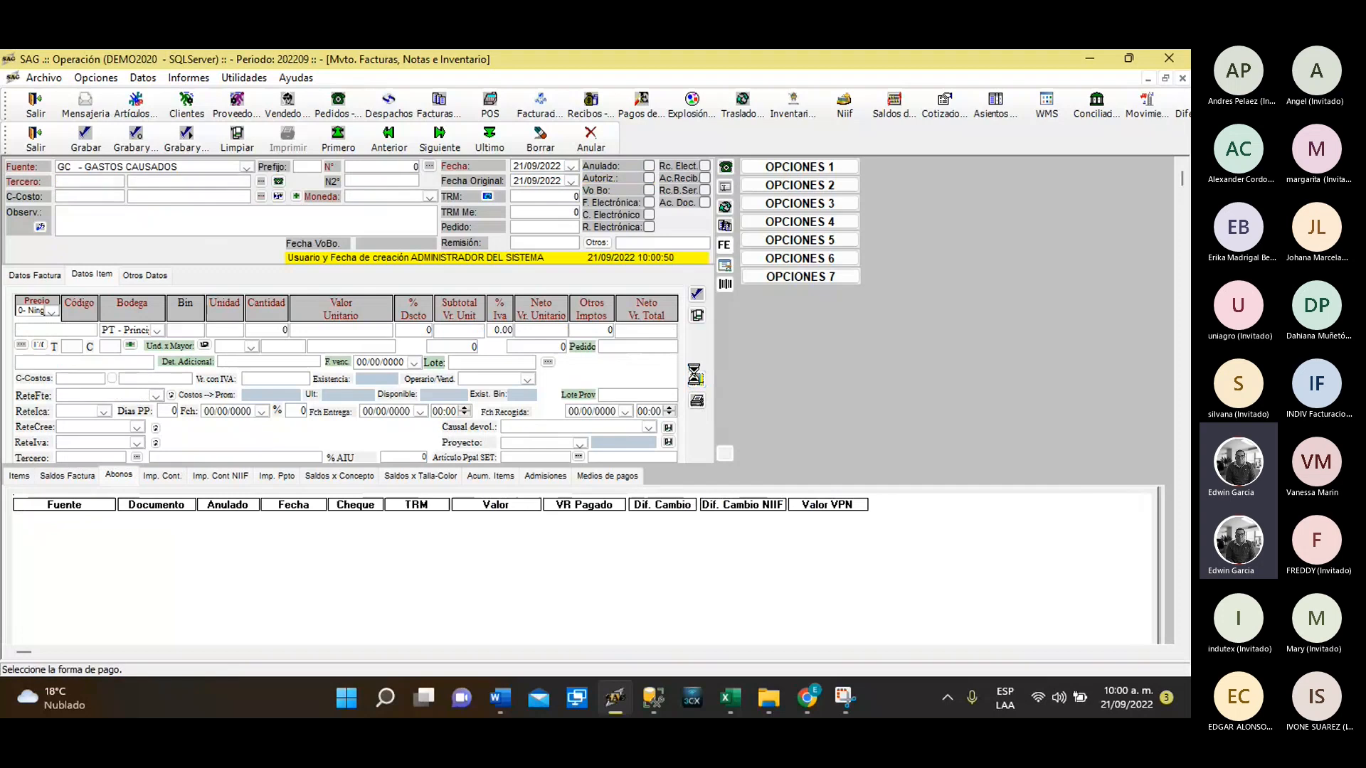
click(54, 149)
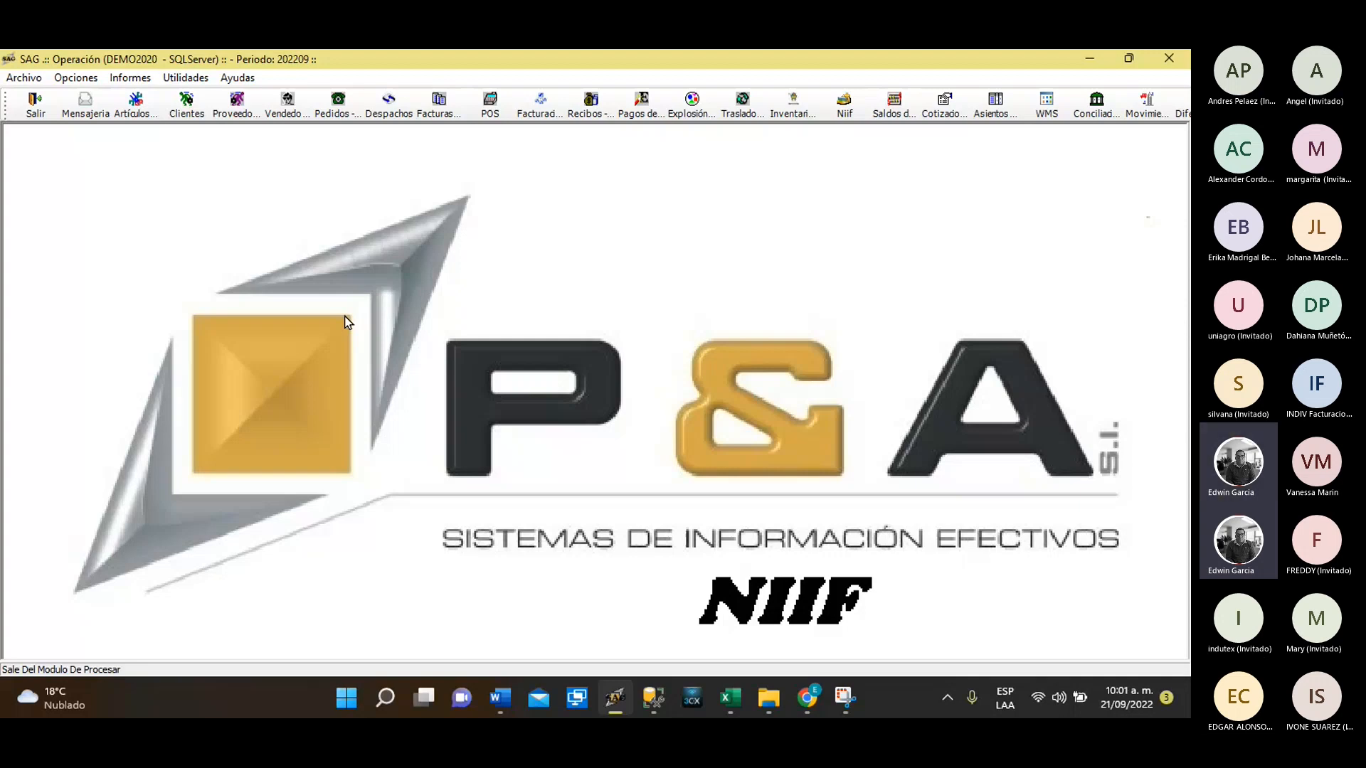
click(34, 114)
click(740, 513)
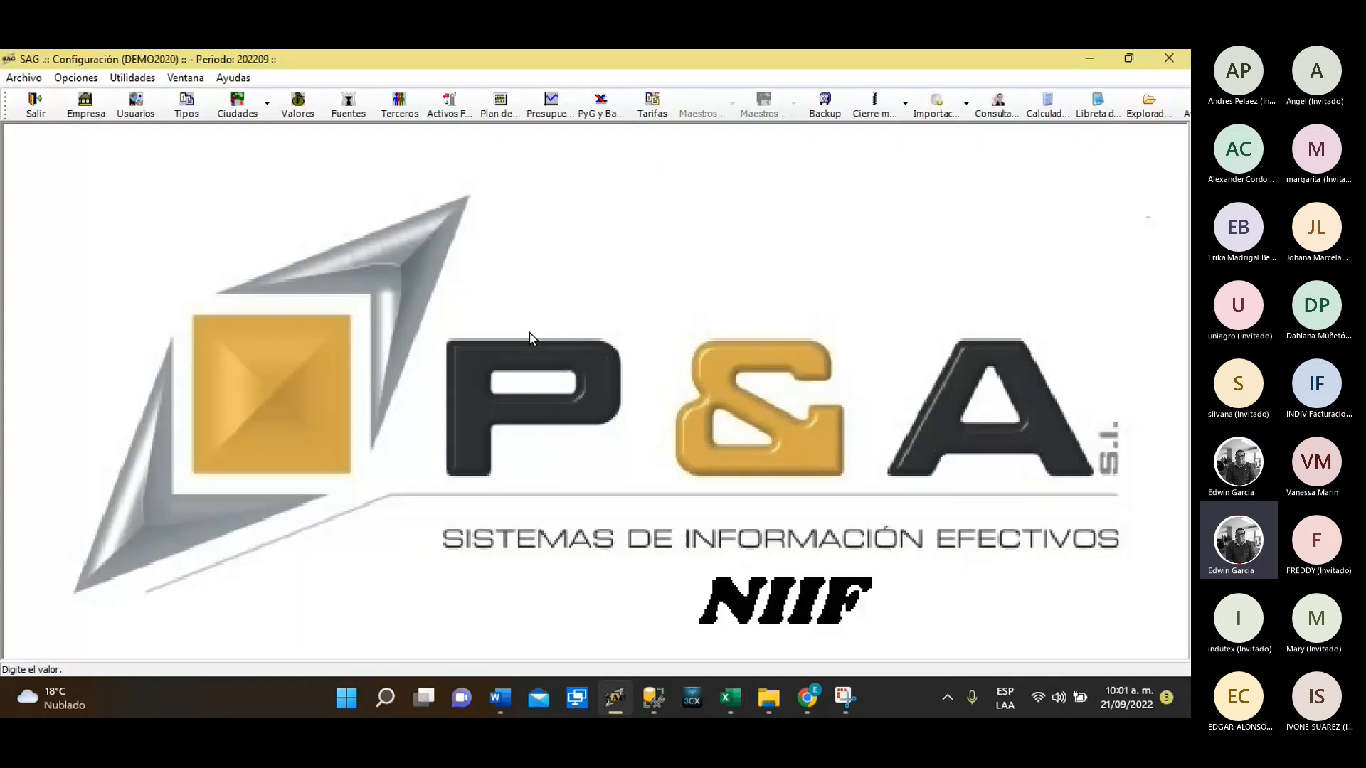
Open the movement data import utility and choose Facturas as the data to import
click(133, 79)
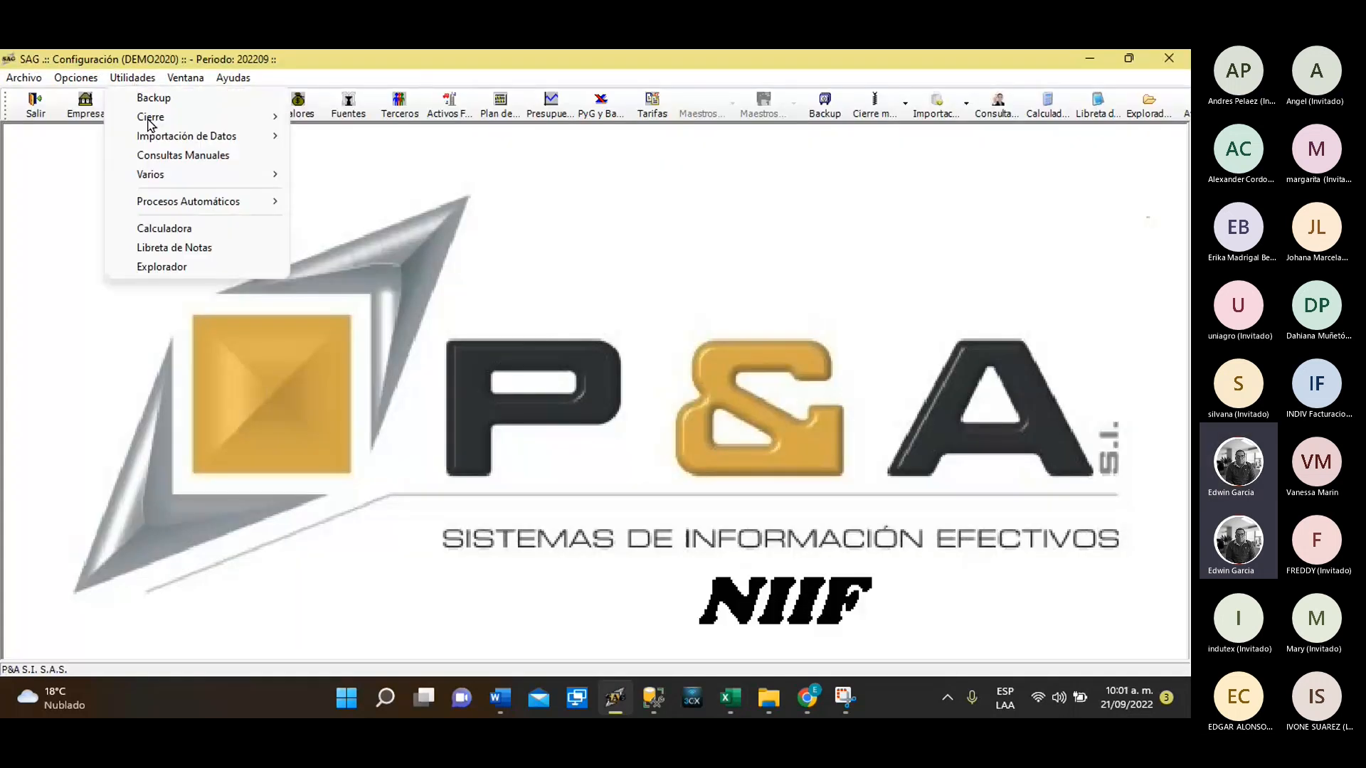
mouse_move(168, 140)
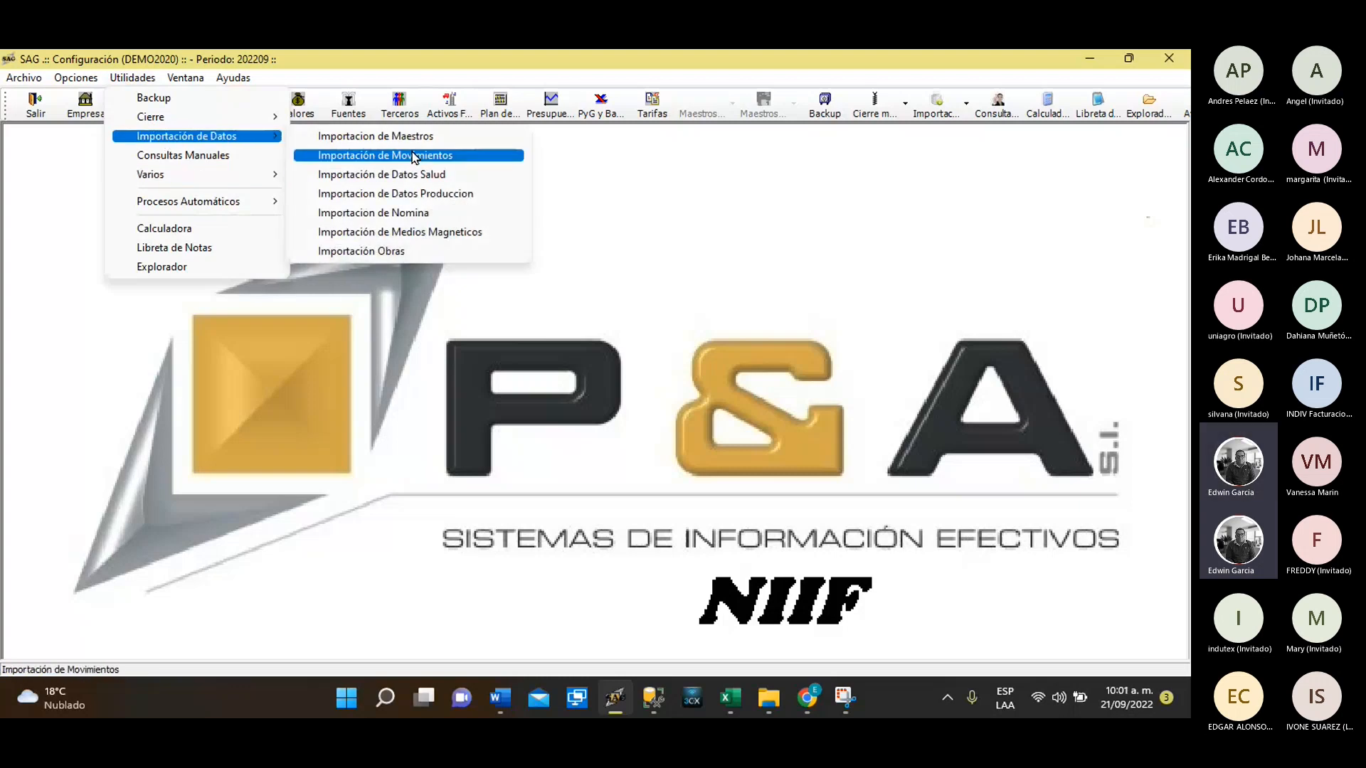
click(414, 156)
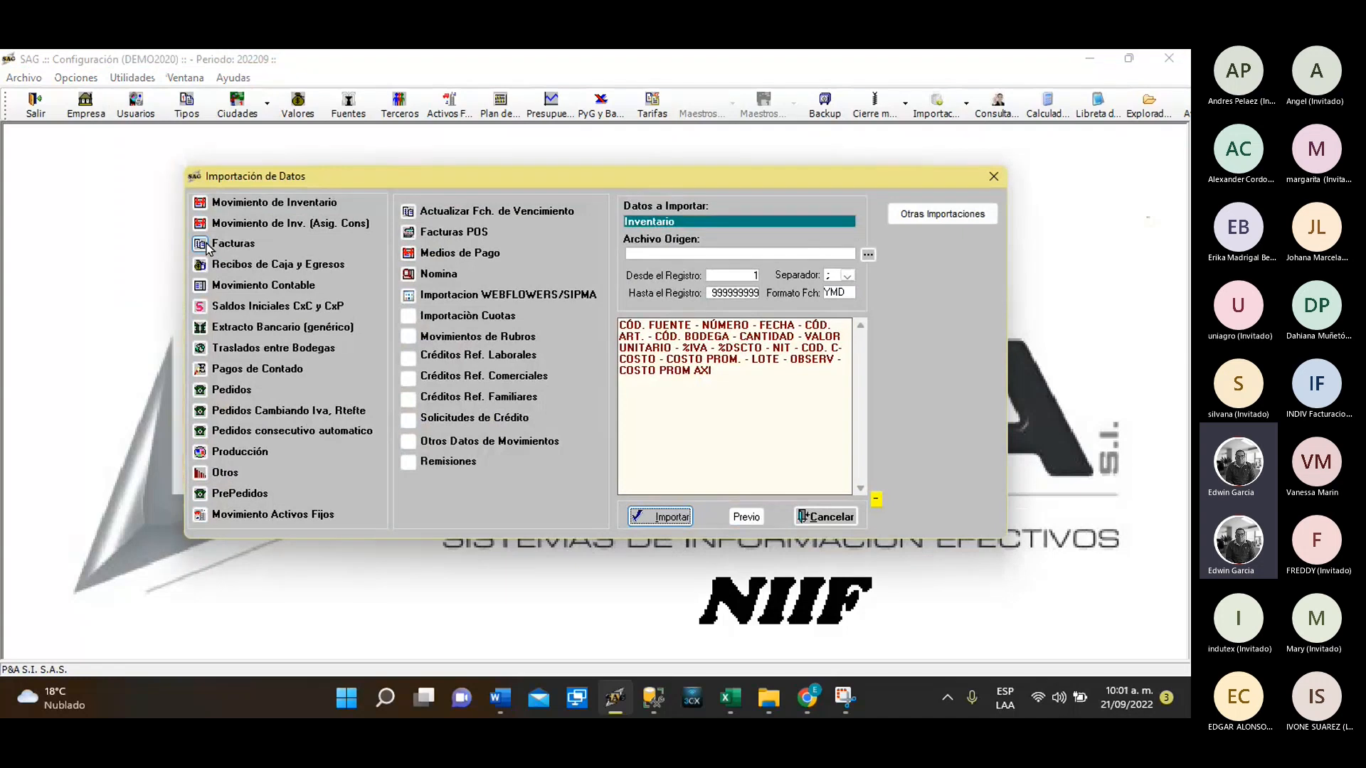
click(208, 245)
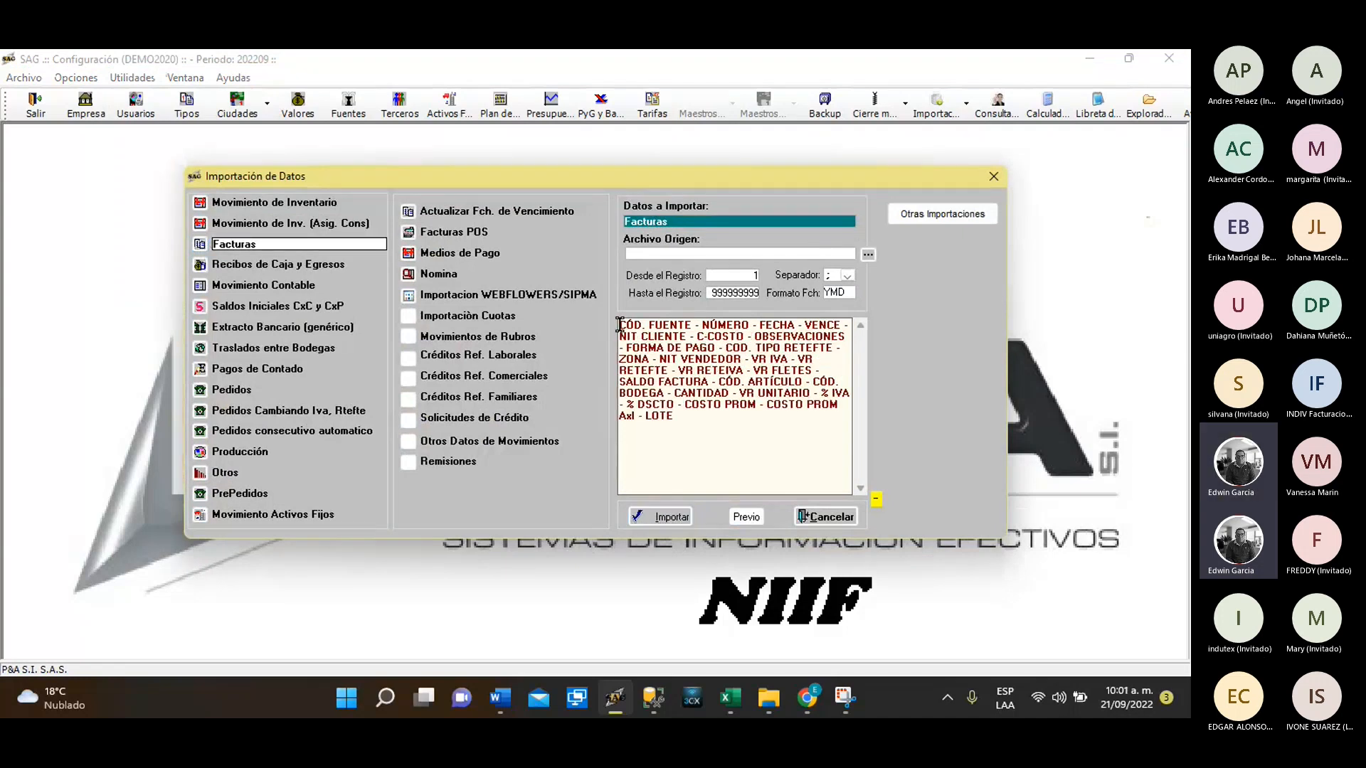
Copy the full Facturas field structure and paste it into cell A1 of the new sheet Hoja2 in the Excel workbook
drag(620, 324, 686, 416)
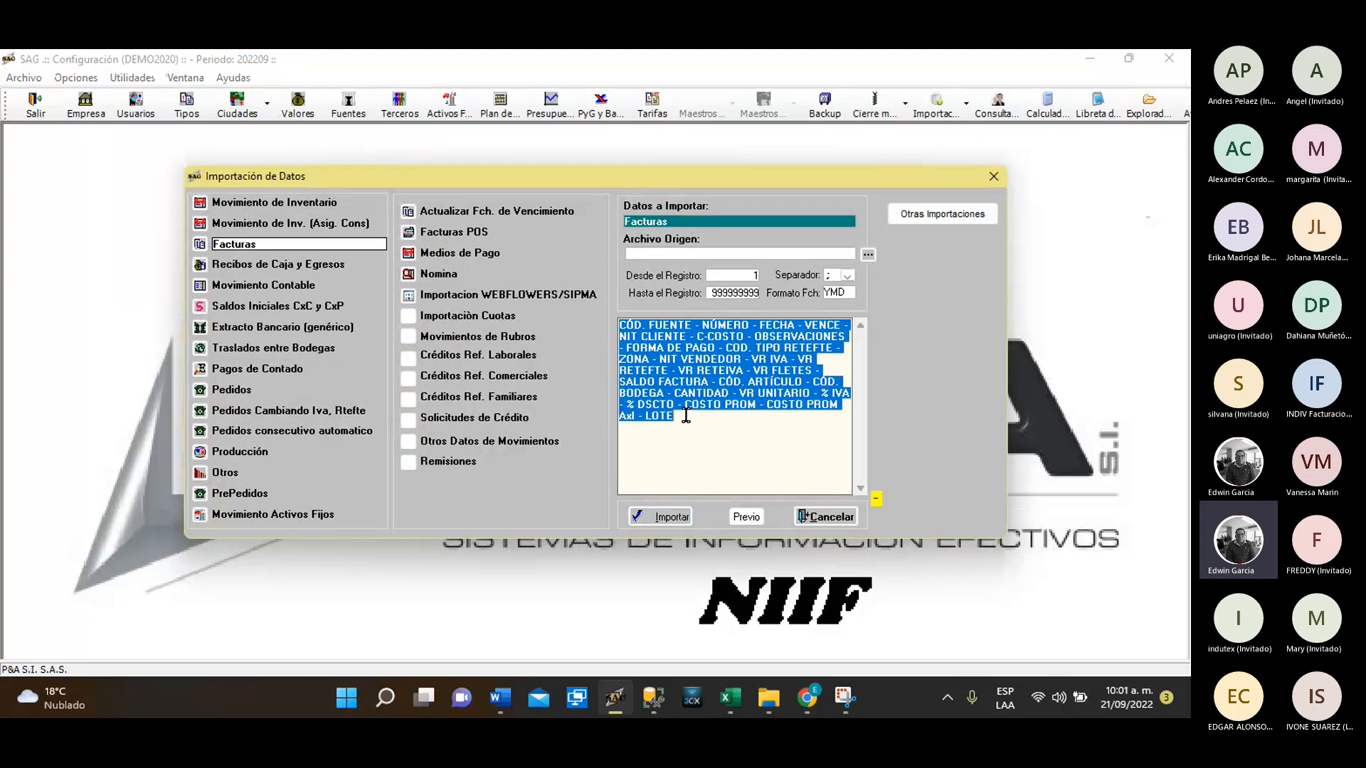
right_click(714, 381)
click(758, 437)
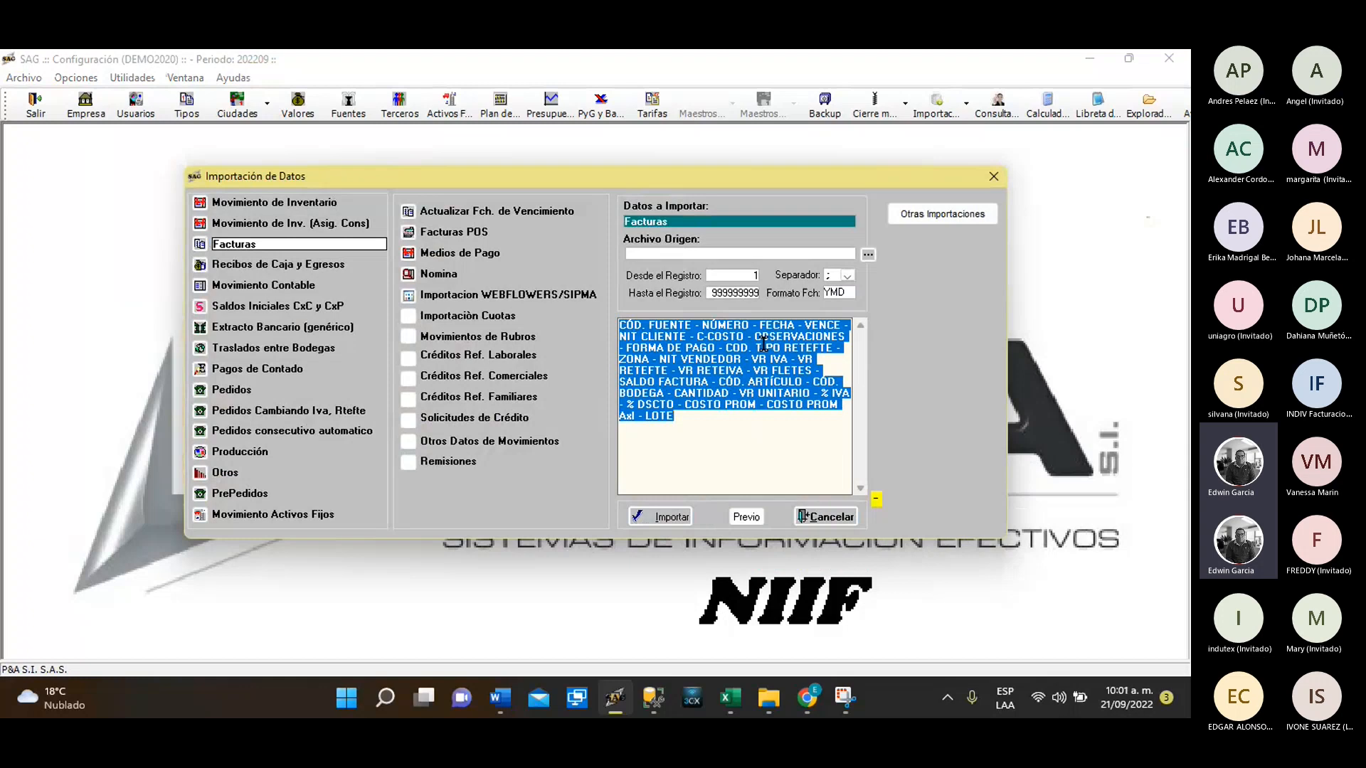
click(729, 703)
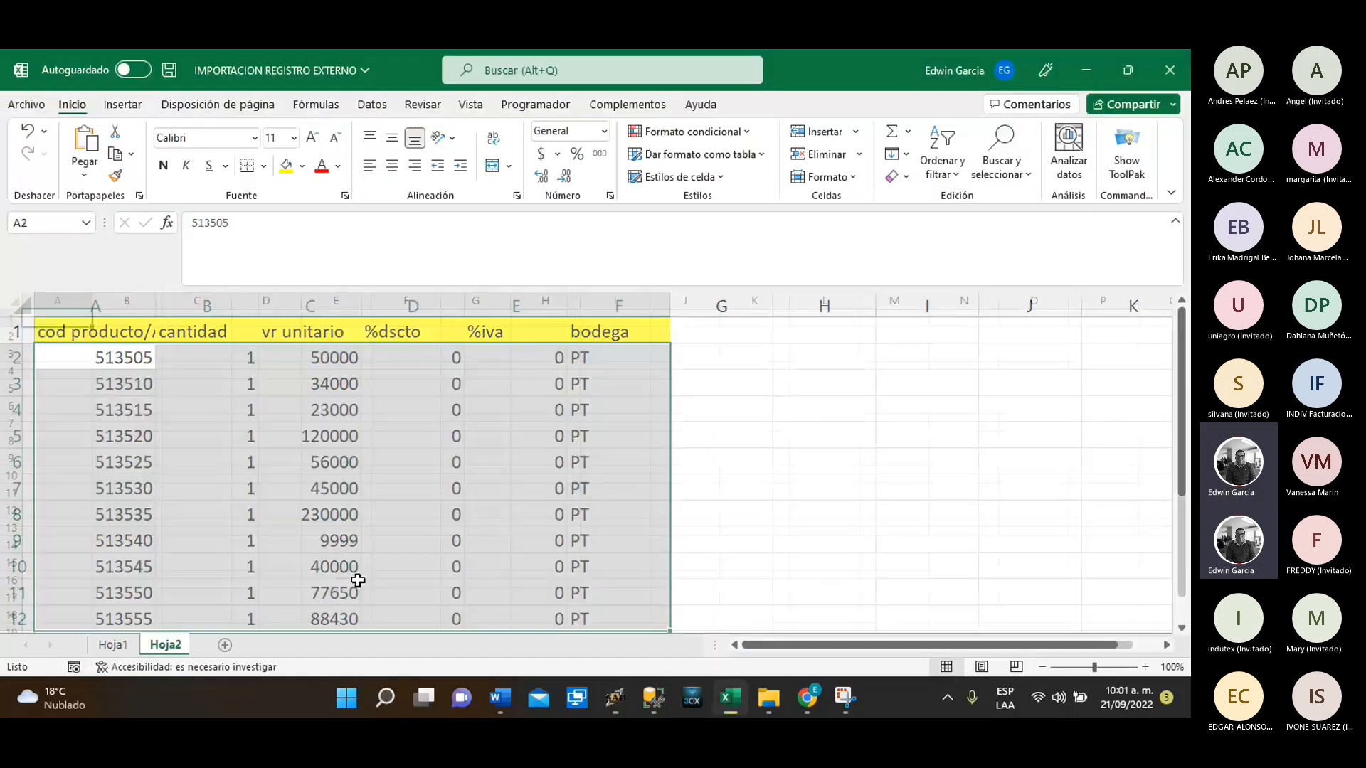
key(ctrl+v)
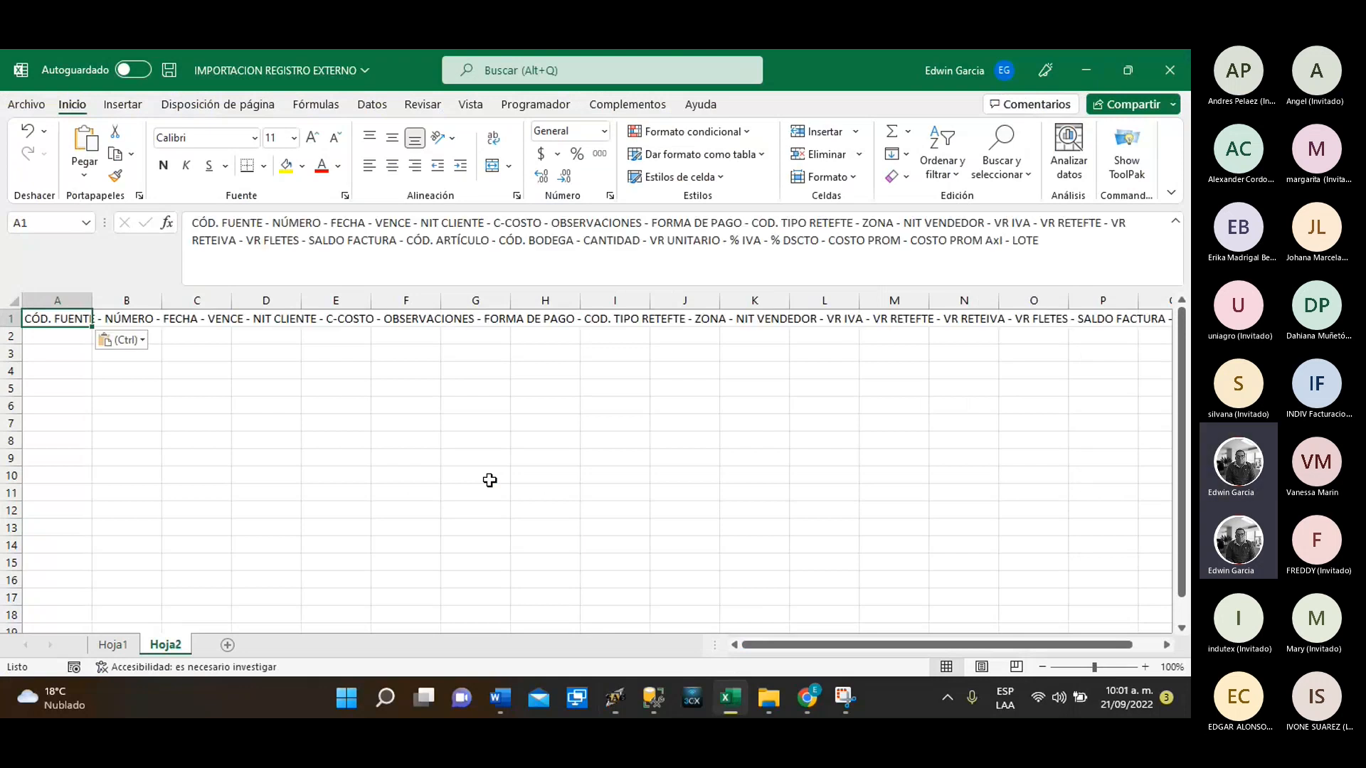
Check the product rows on Hoja1 against the Facturas structure and return to SAG's data import window
click(113, 646)
scroll(285, 421, down, 2)
scroll(284, 421, up, 2)
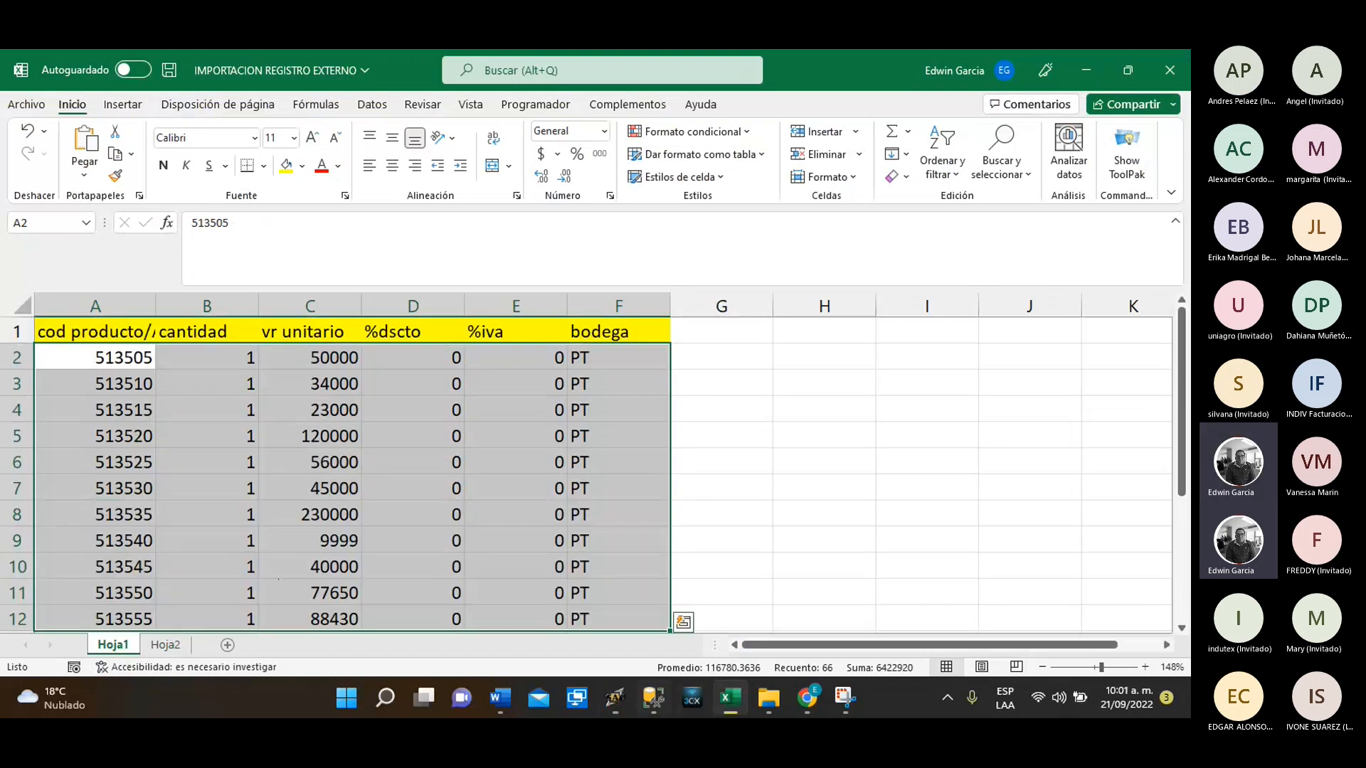
click(611, 703)
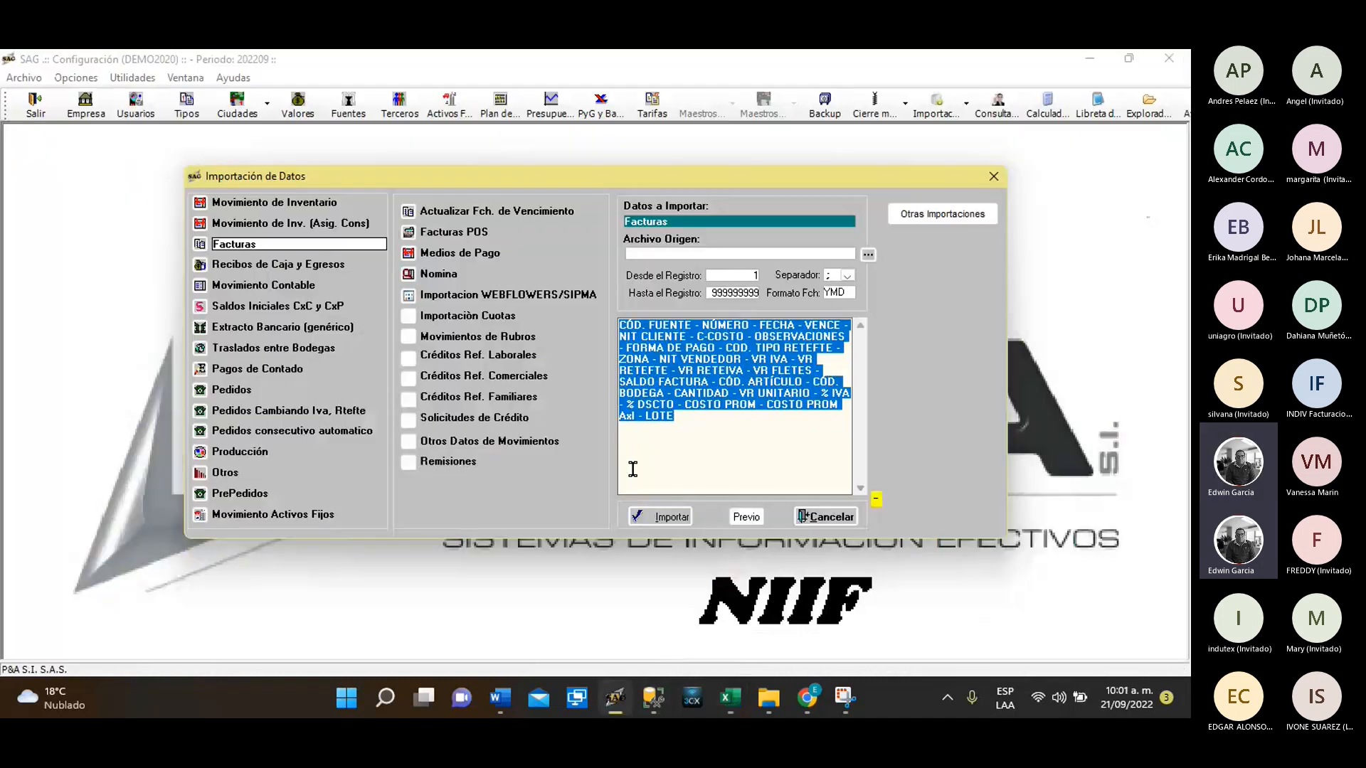
Cancel the data import, switch from Configuración to the Operación module and show the Datos Item fields of the Mvto. Facturas form
click(834, 518)
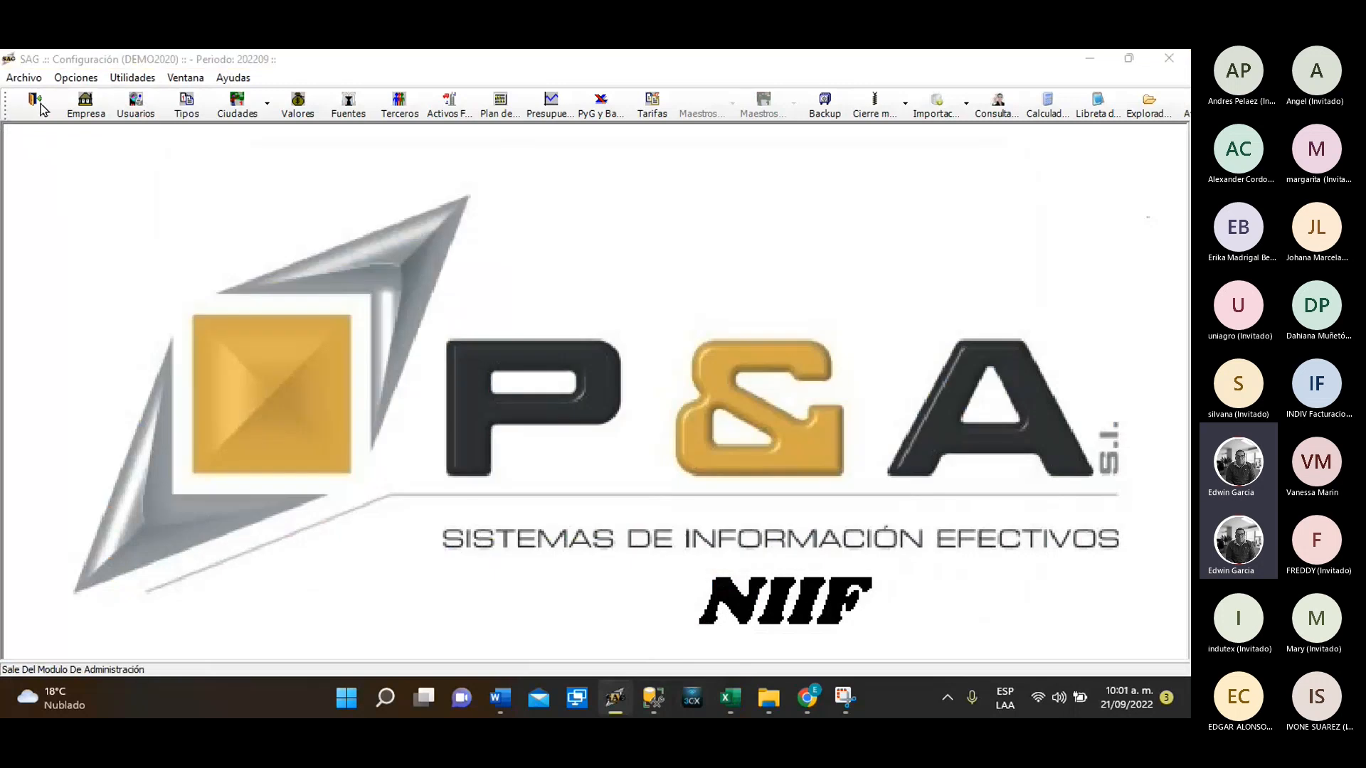
click(39, 106)
click(928, 513)
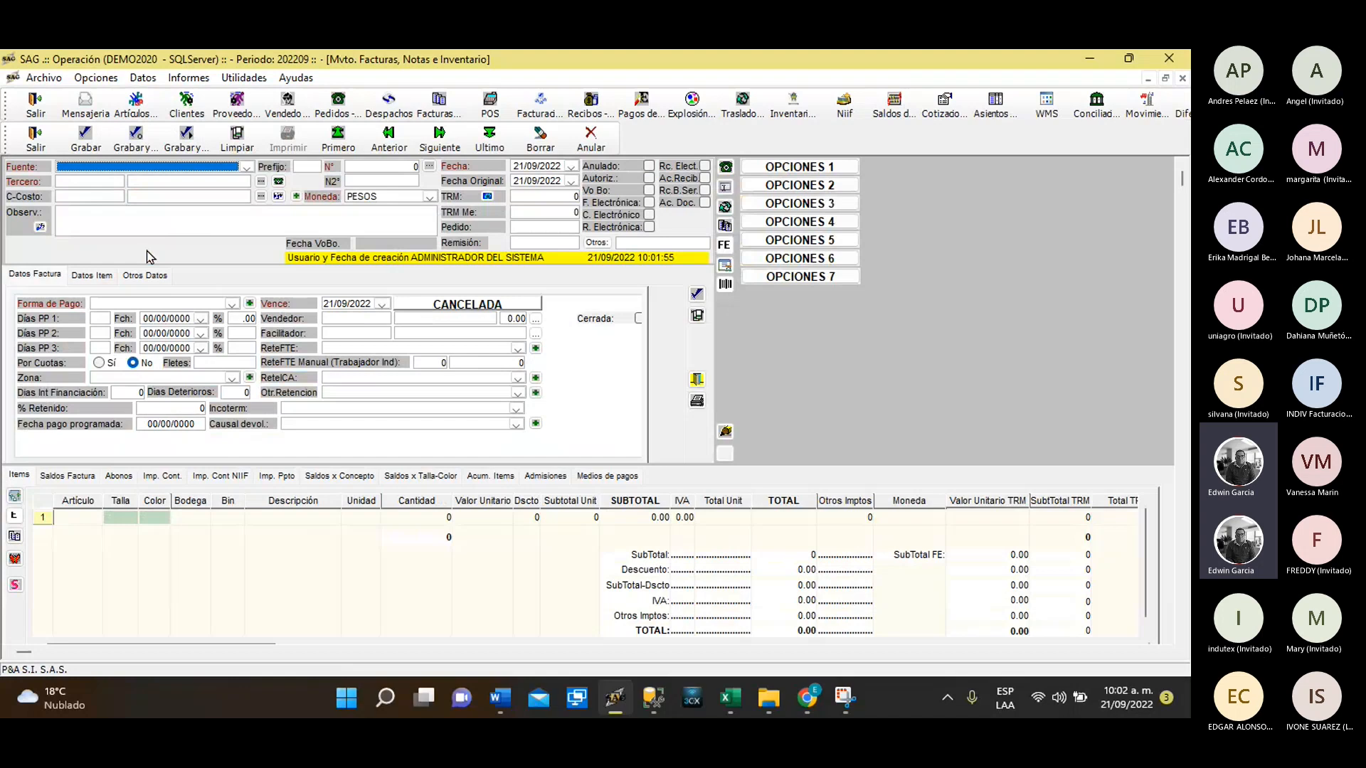
click(94, 276)
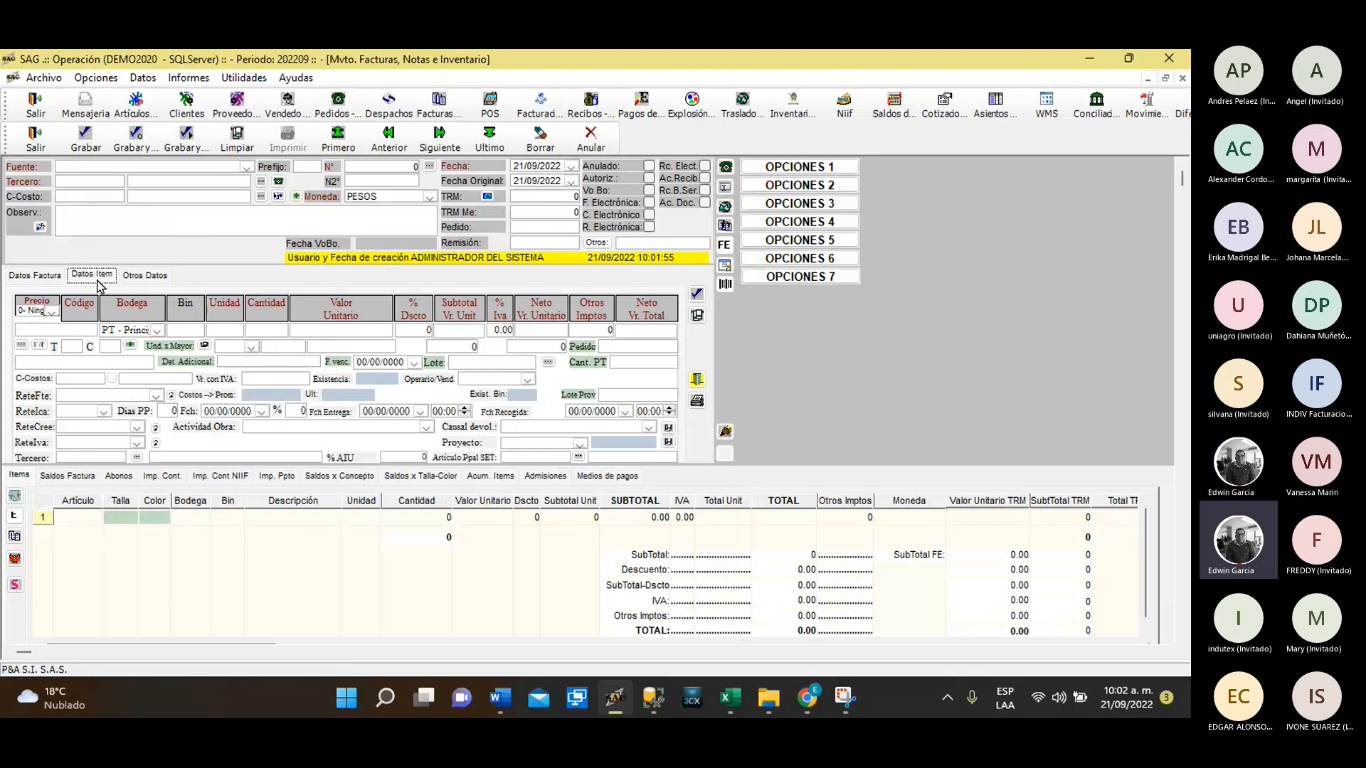
Minimize SAG and Excel, switch to the IMP DATOS presentation in Chrome and advance from the index to the Muchas Gracias slide
click(1088, 61)
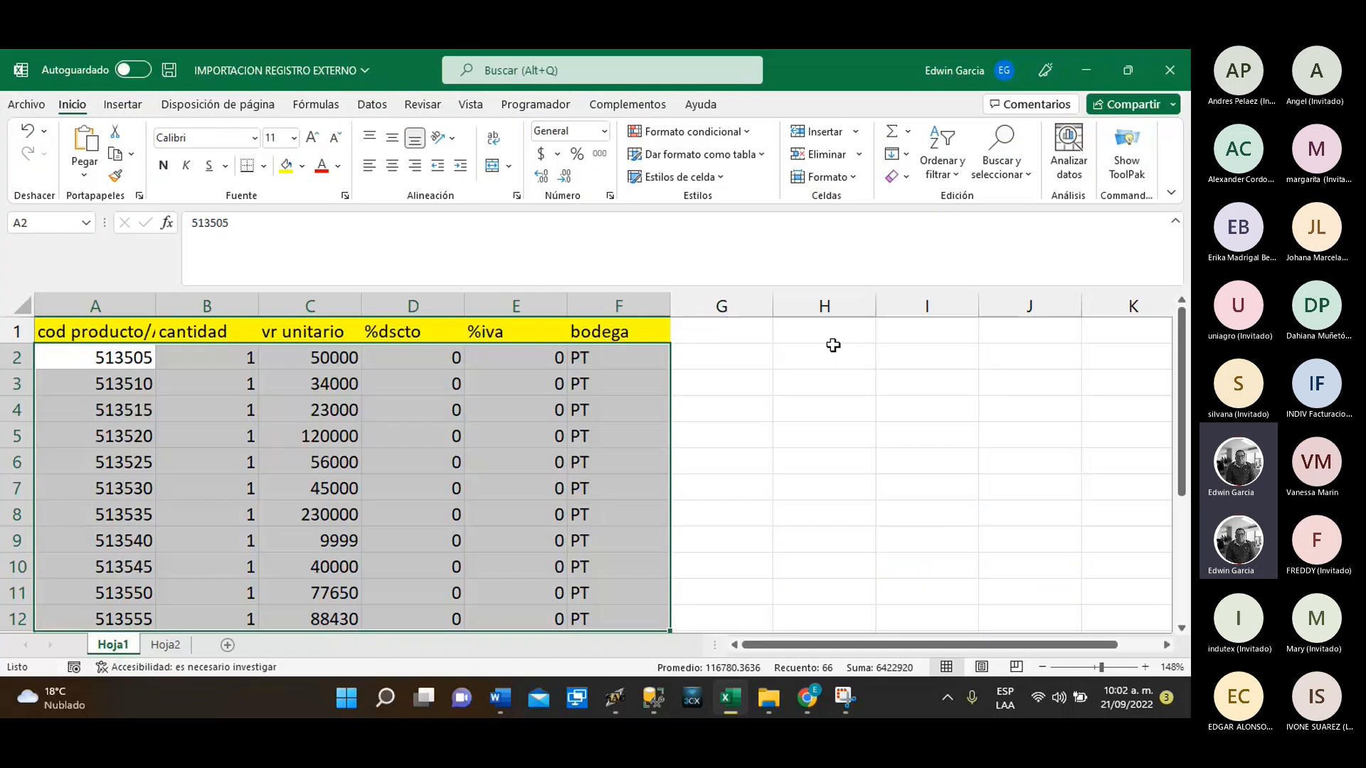
click(1085, 70)
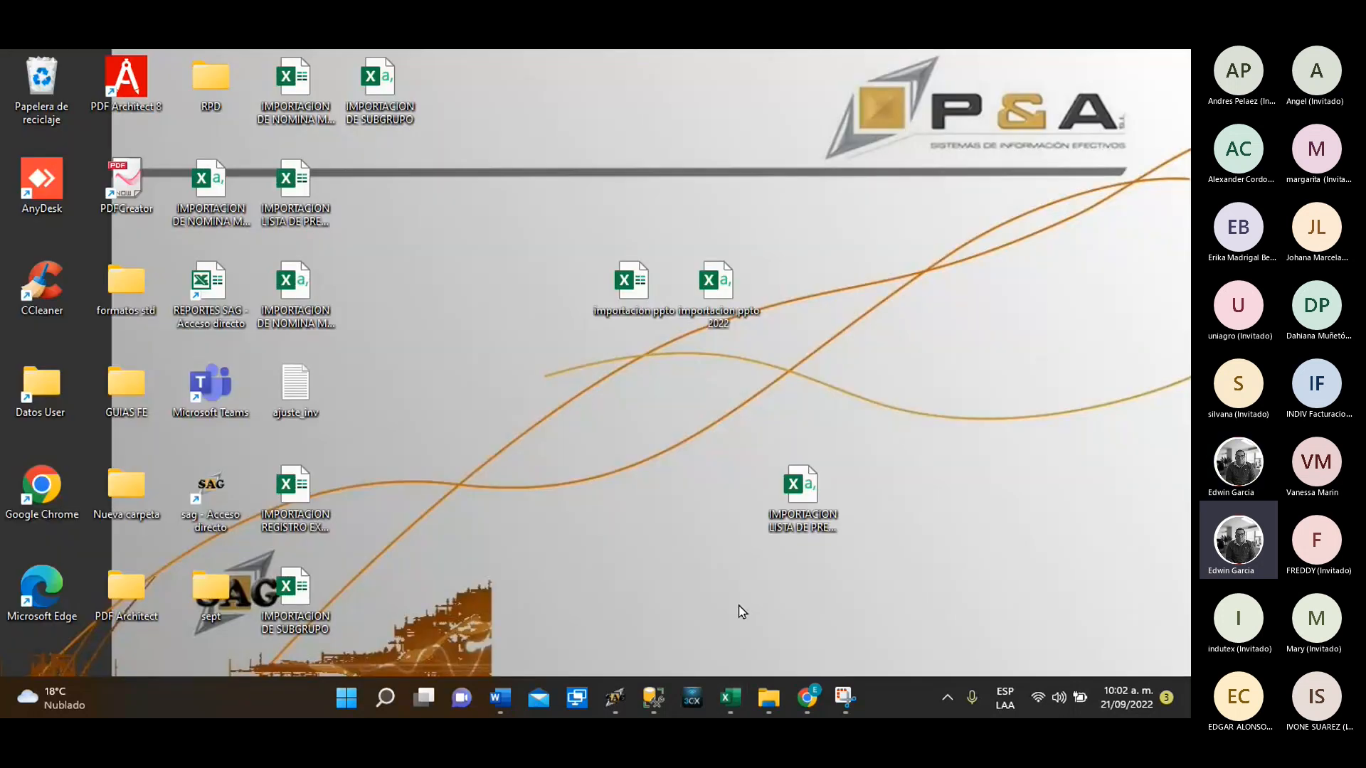
mouse_move(809, 696)
click(804, 612)
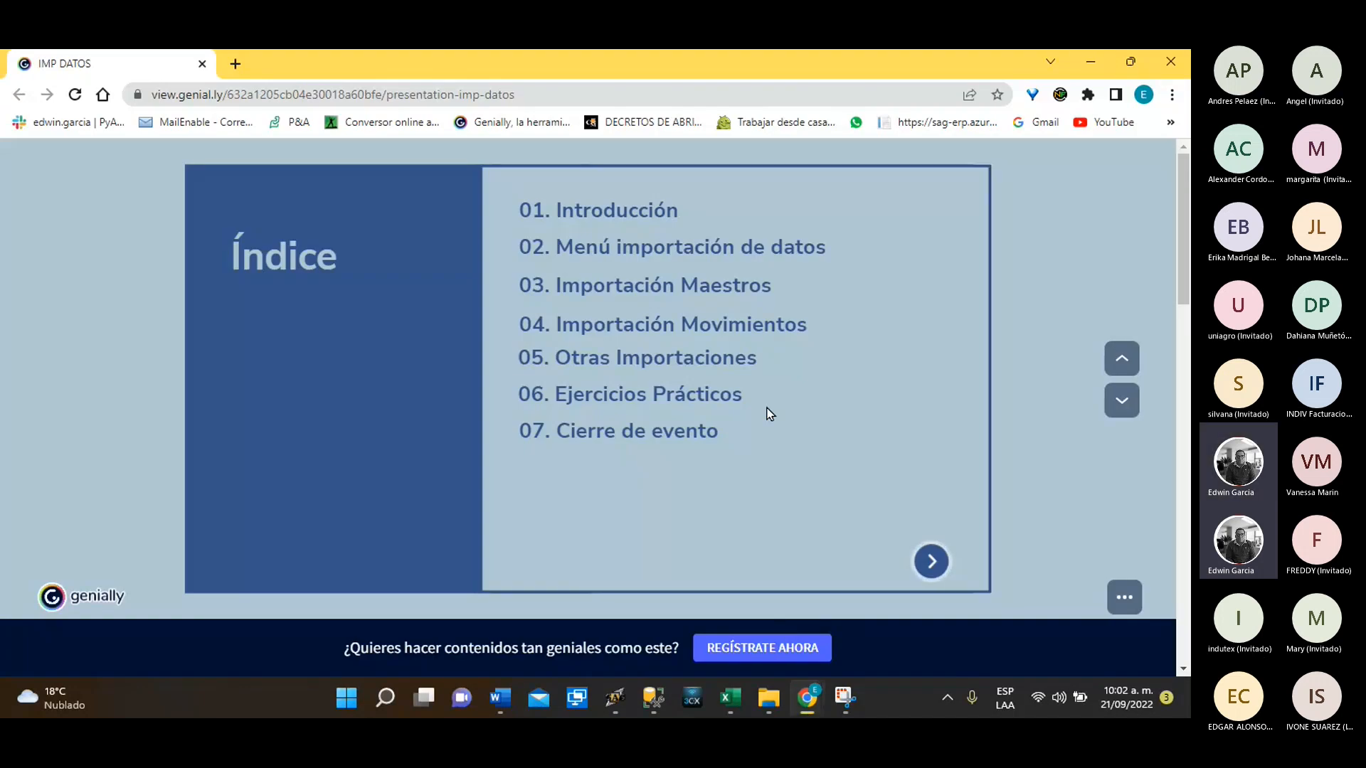
click(1122, 402)
click(1123, 402)
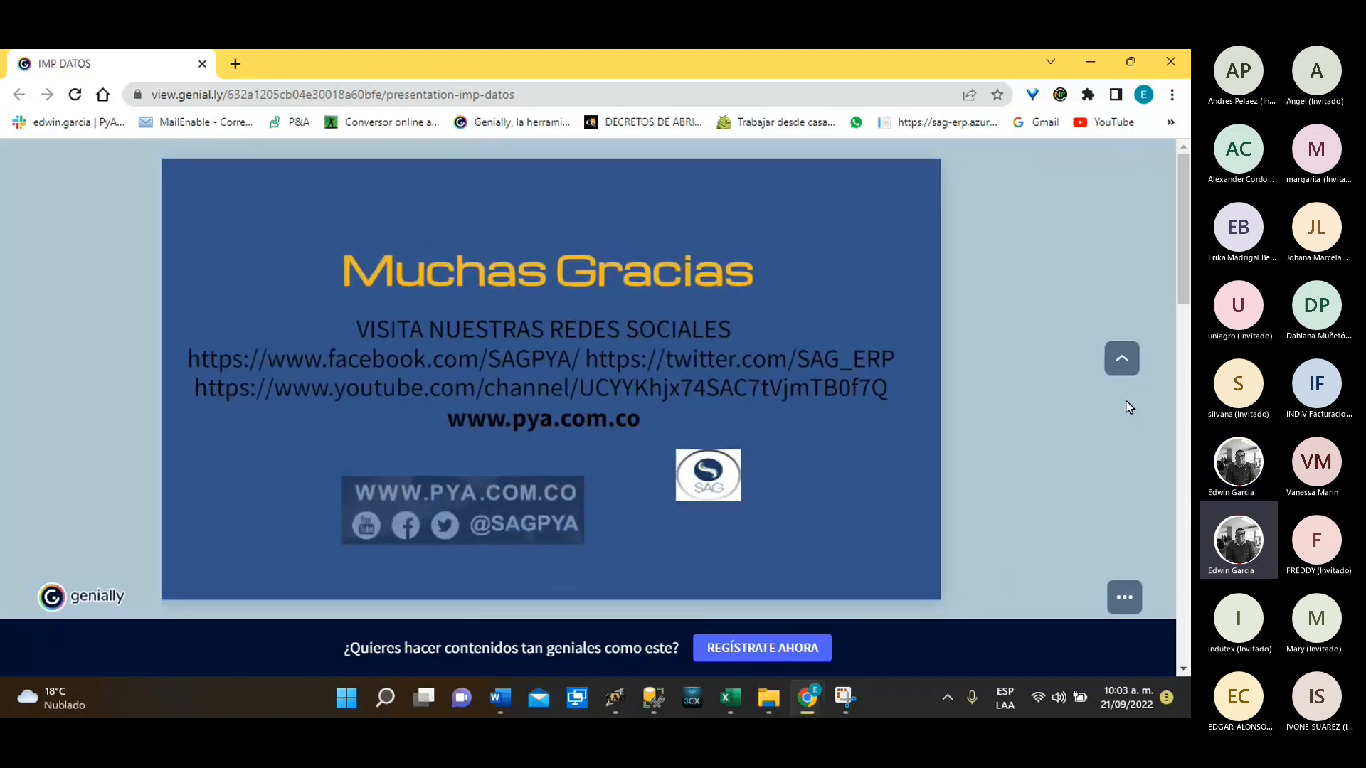
Switch to the Microsoft Teams meeting, mute the microphone and stop sharing the screen
mouse_move(809, 707)
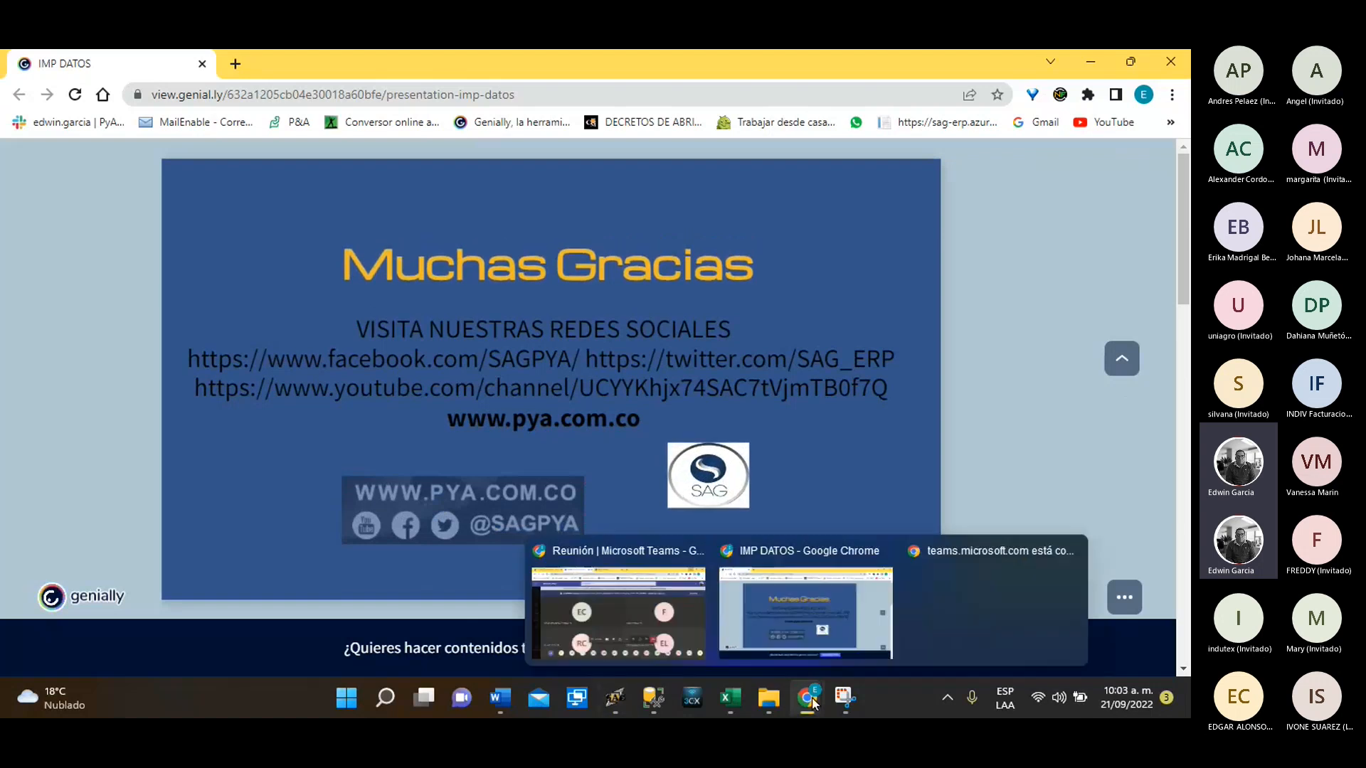
click(626, 592)
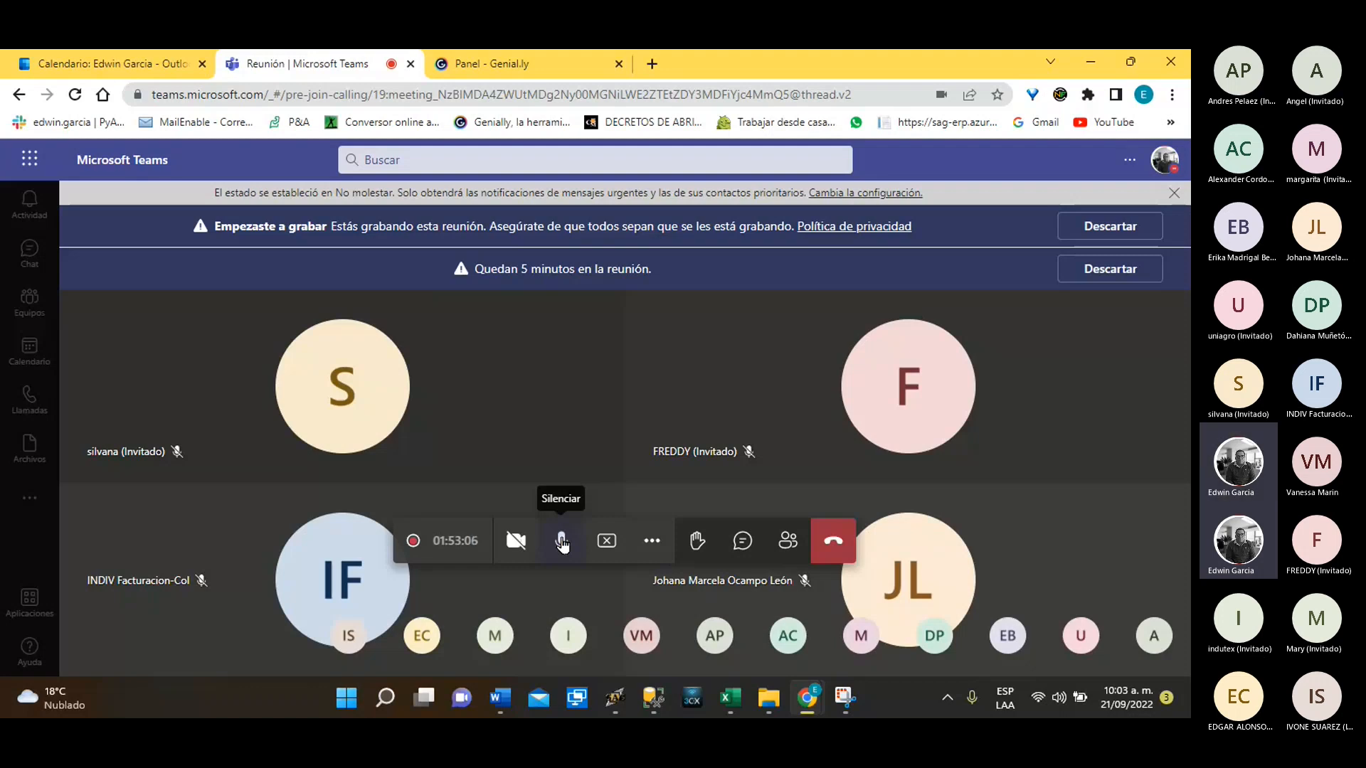
click(561, 543)
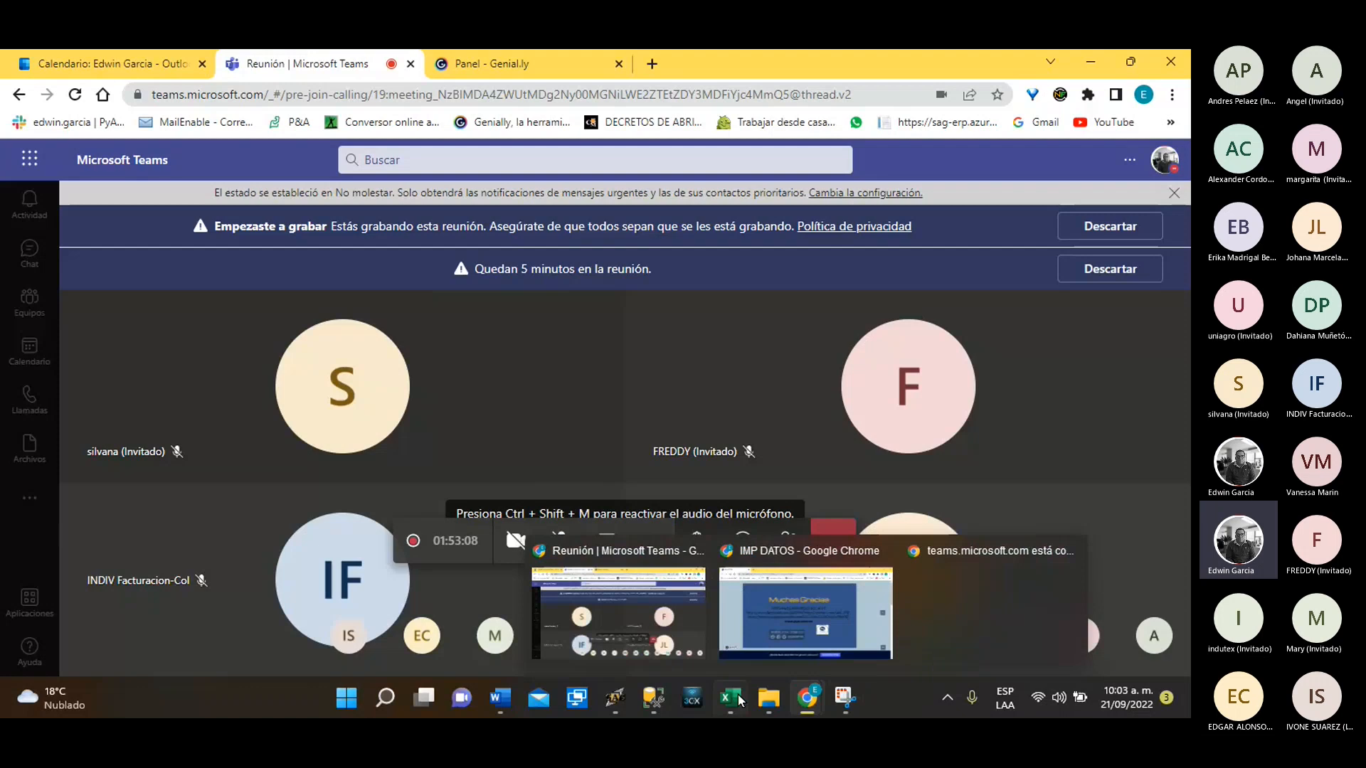
click(781, 605)
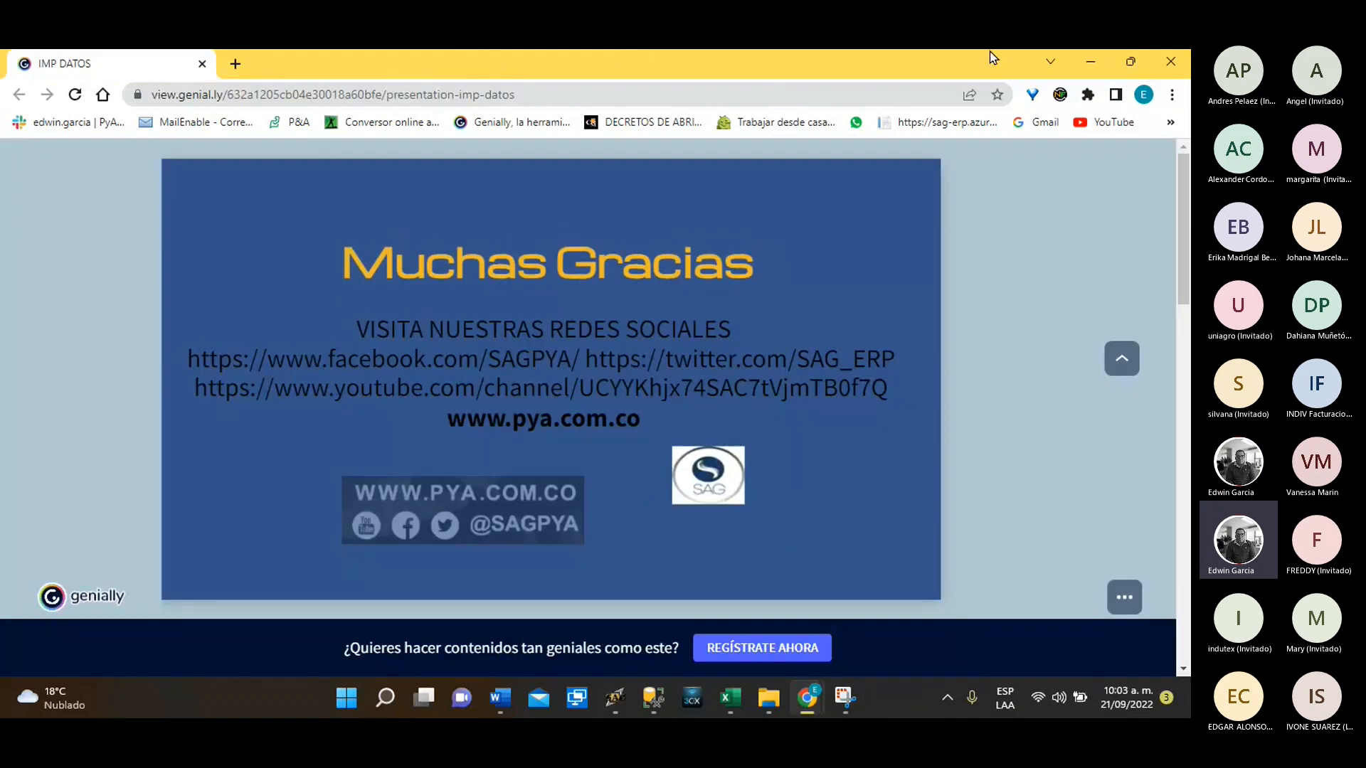
drag(795, 51, 796, 49)
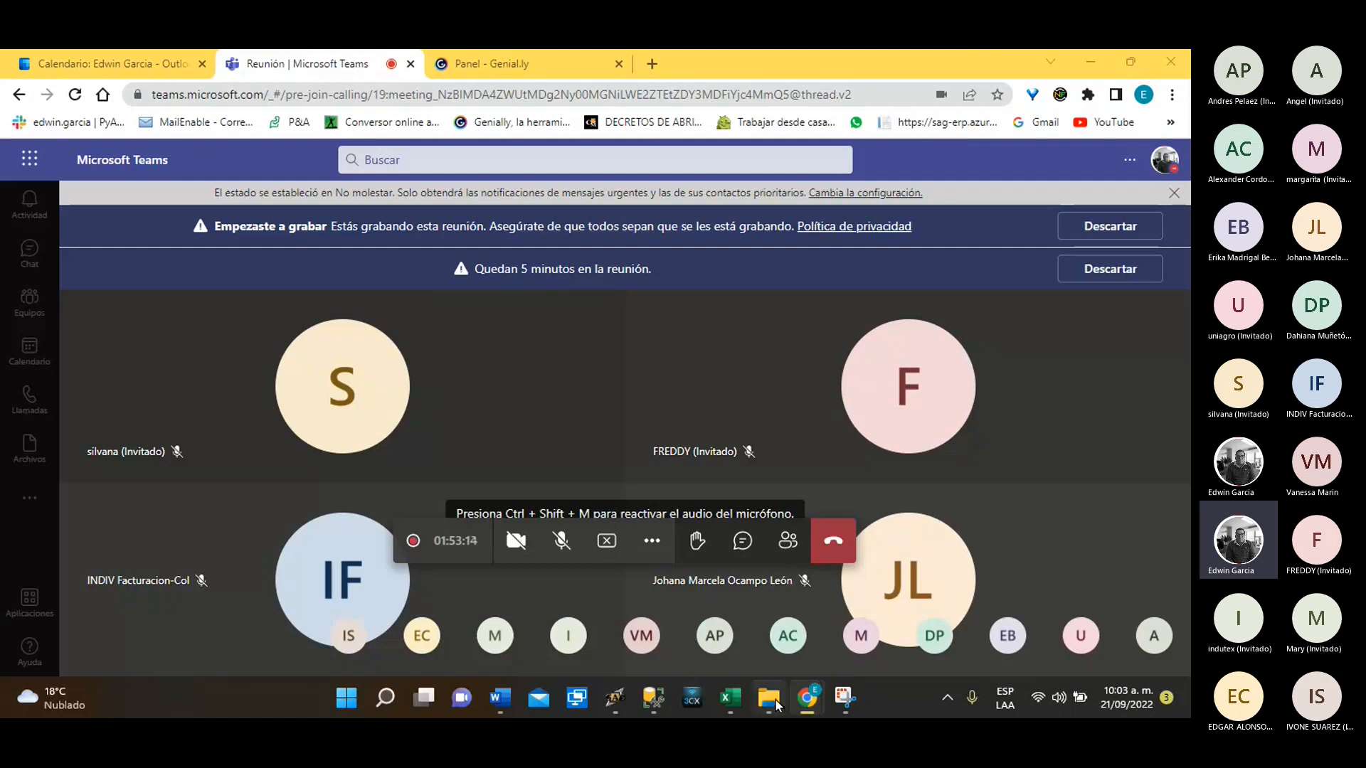
mouse_move(794, 690)
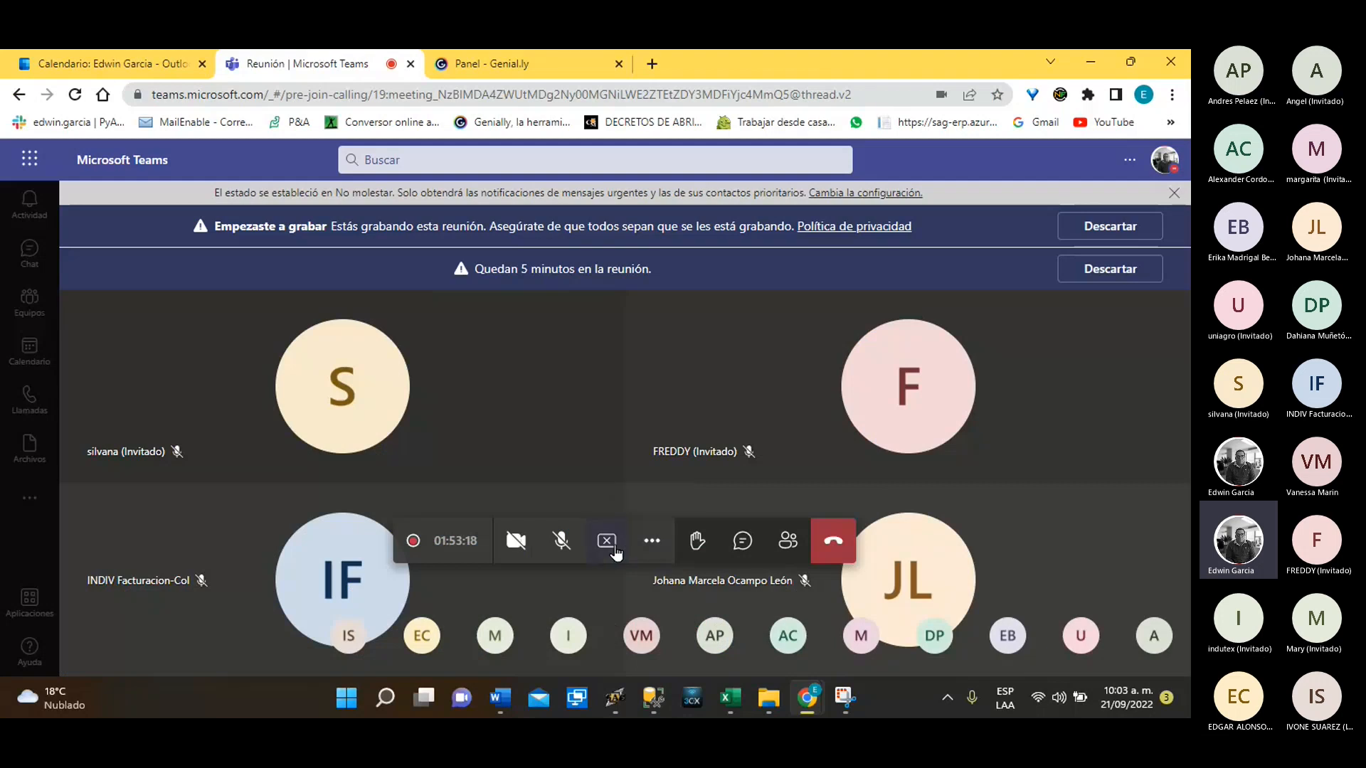
click(607, 541)
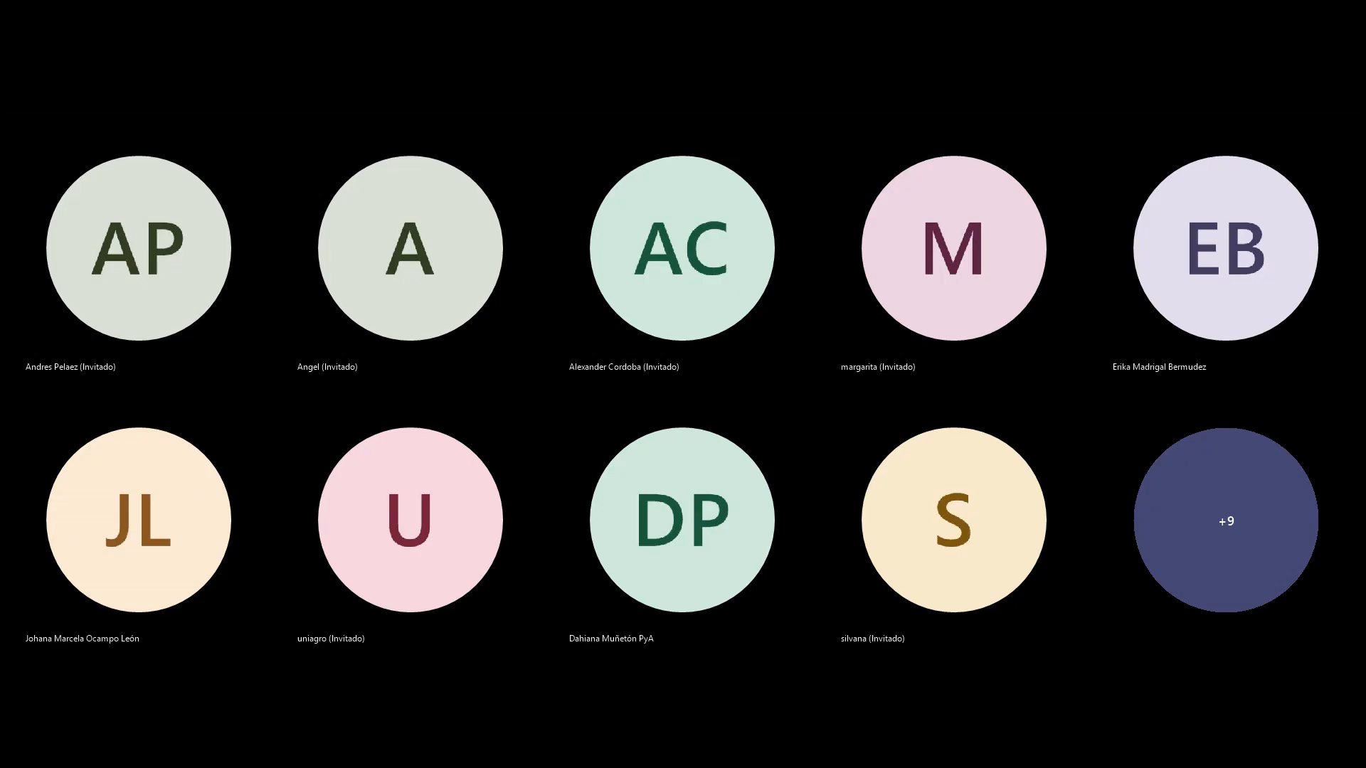